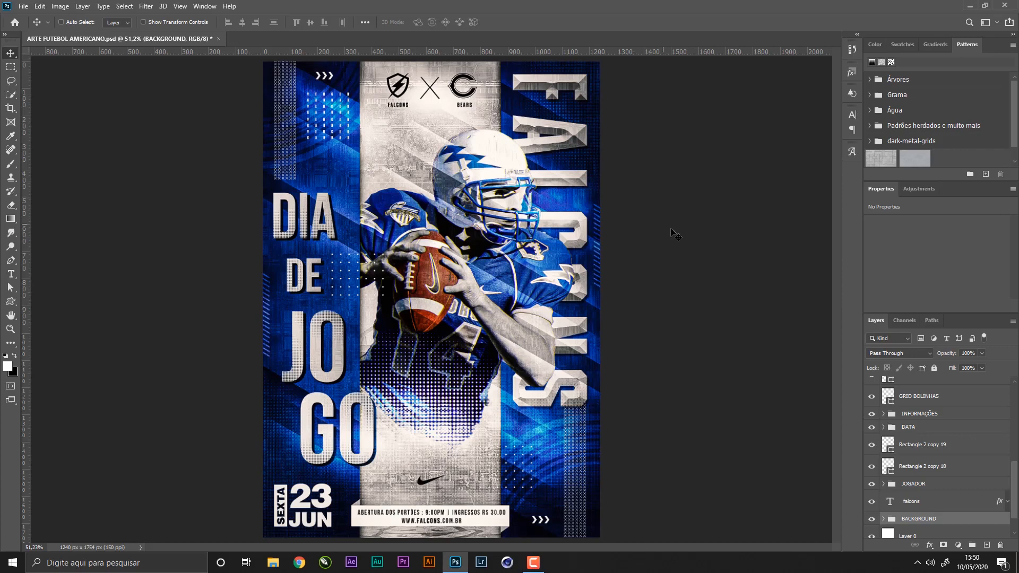
- Create a new 210 x 297 mm portrait document in RGB Color with a resolution of 150 pixels/inch
key(ctrl+n)
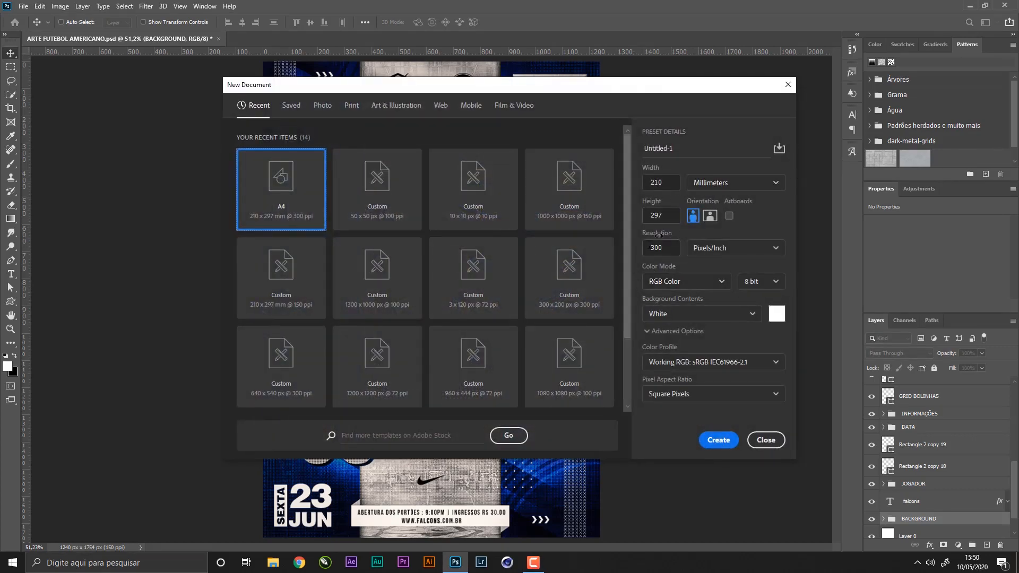
click(655, 253)
double_click(649, 249)
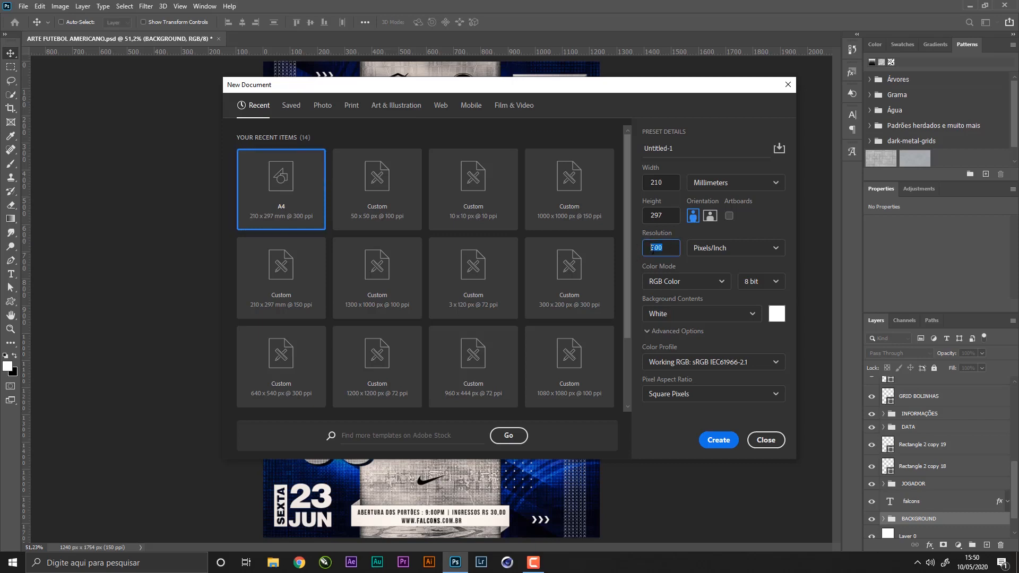
drag(674, 249, 604, 245)
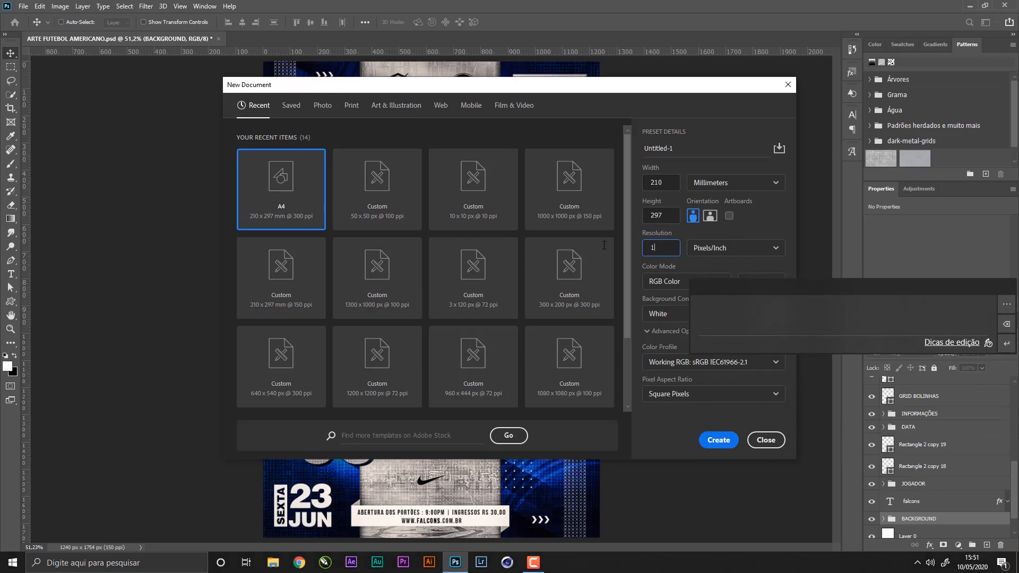
text(150)
key(Return)
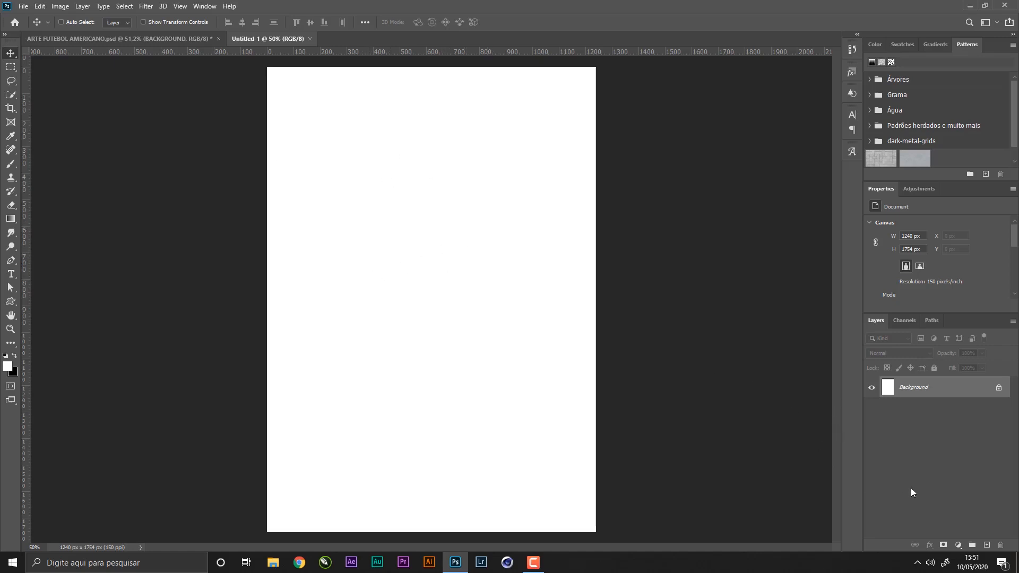
- Add a Gradient Fill layer above the background using the navy-to-blue gradient preset
click(958, 544)
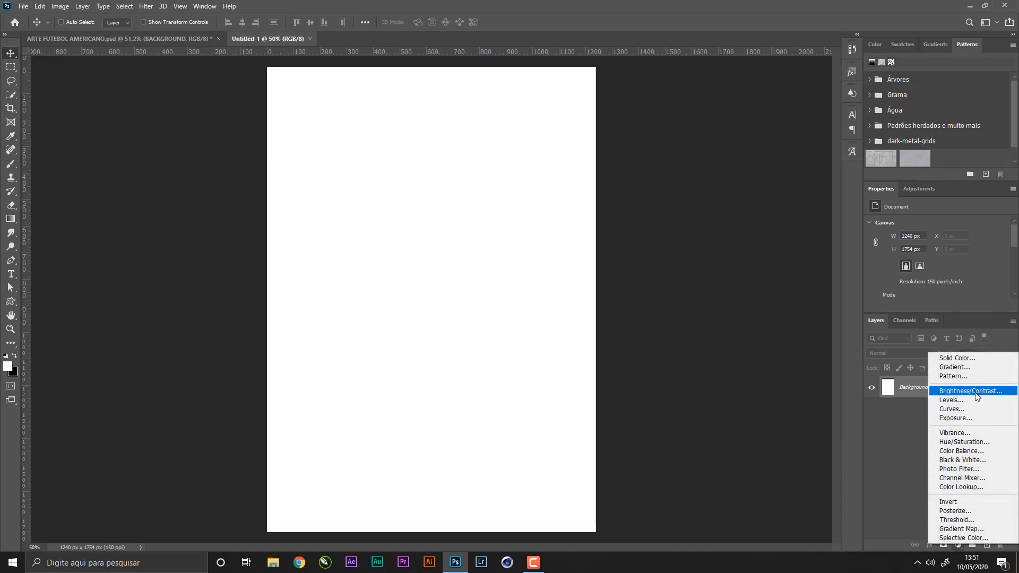
click(960, 368)
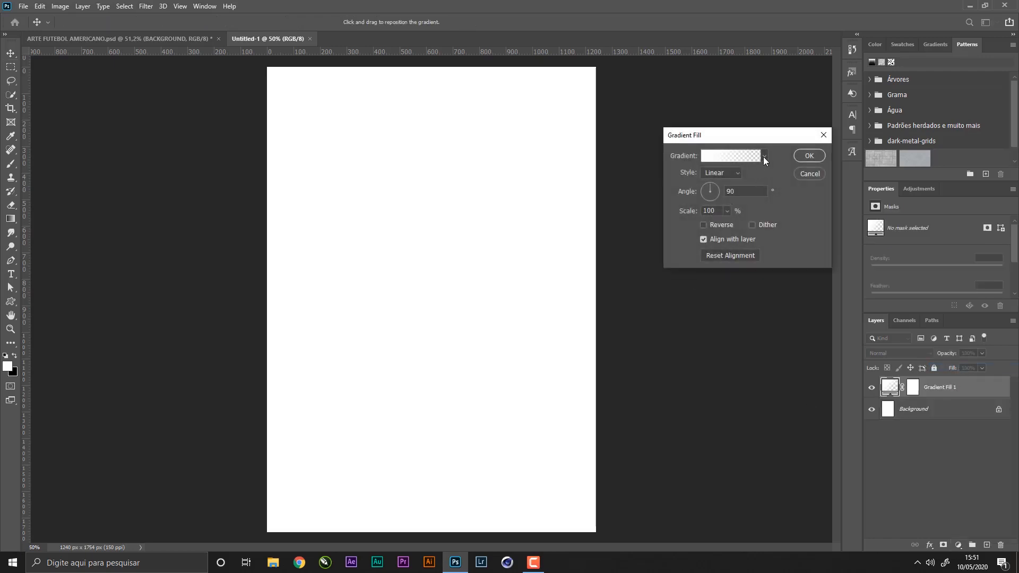
click(764, 157)
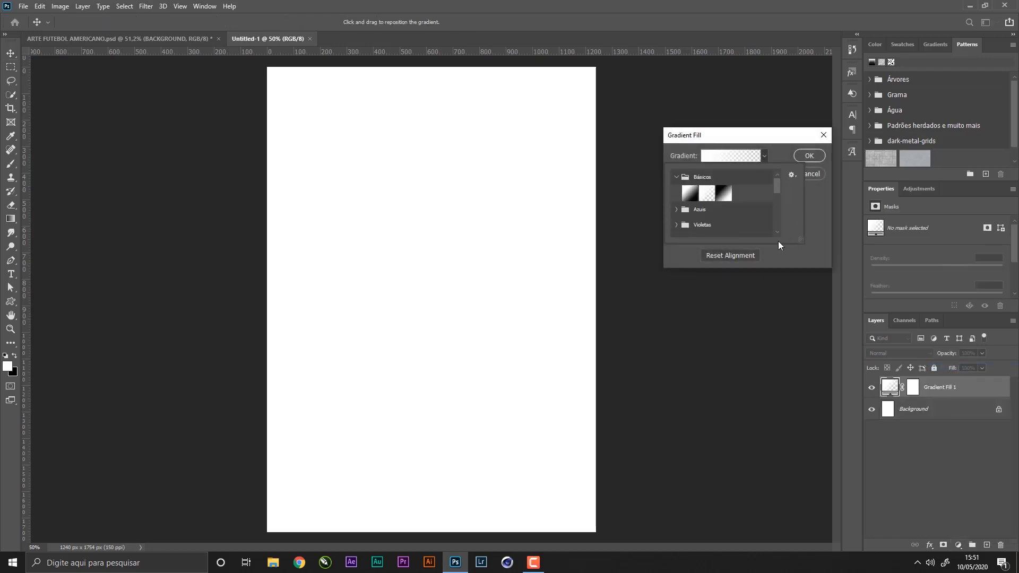
drag(800, 240, 817, 406)
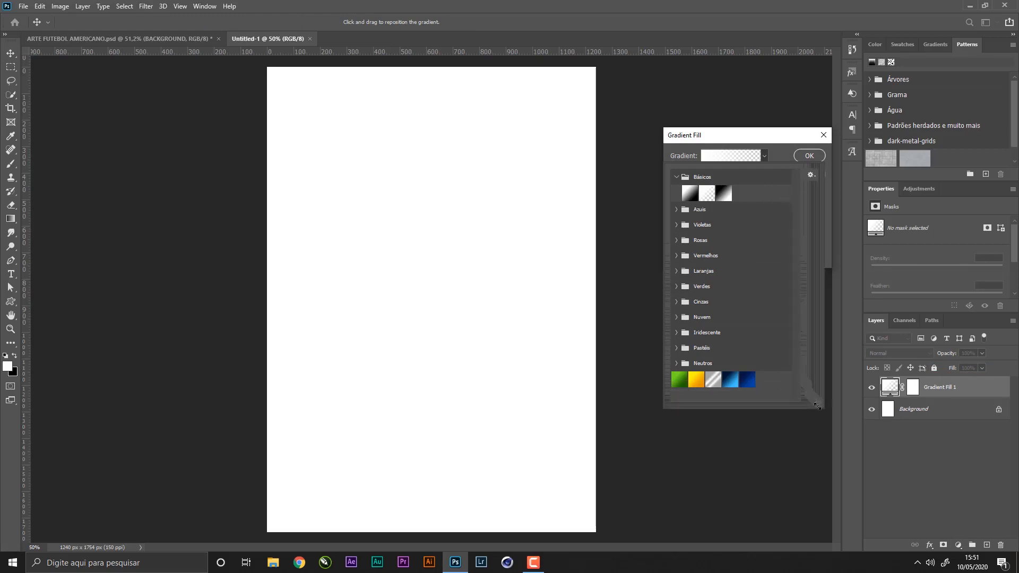
click(749, 380)
click(737, 157)
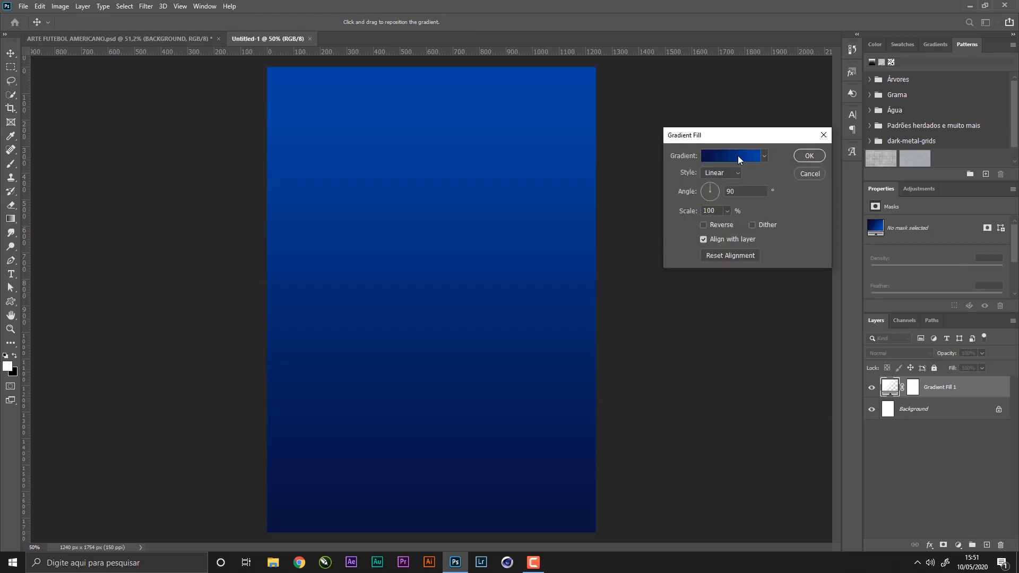
- Inspect the color values of the gradient's dark navy stop and blue stop
click(731, 158)
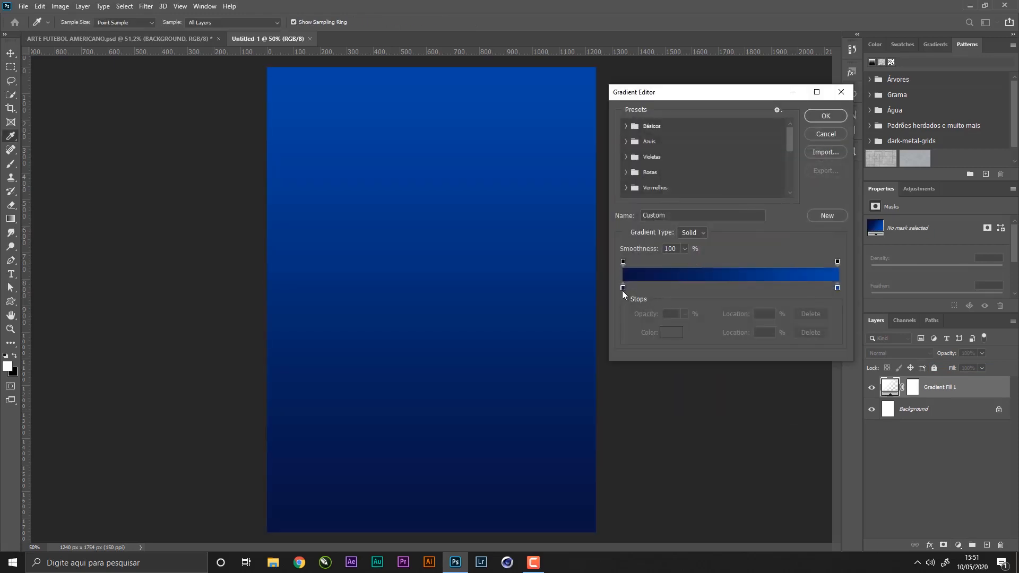
click(623, 288)
click(671, 333)
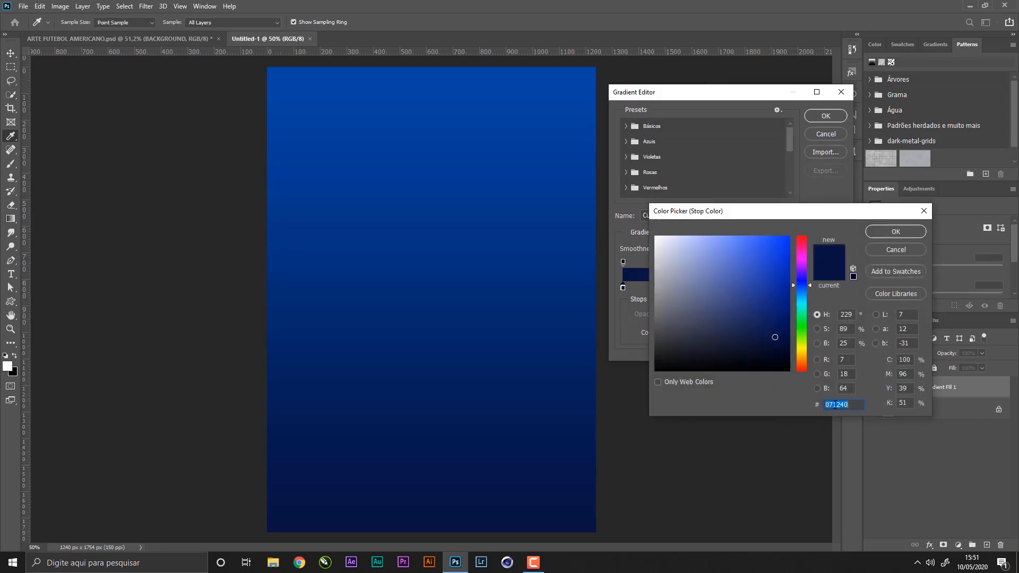
click(903, 231)
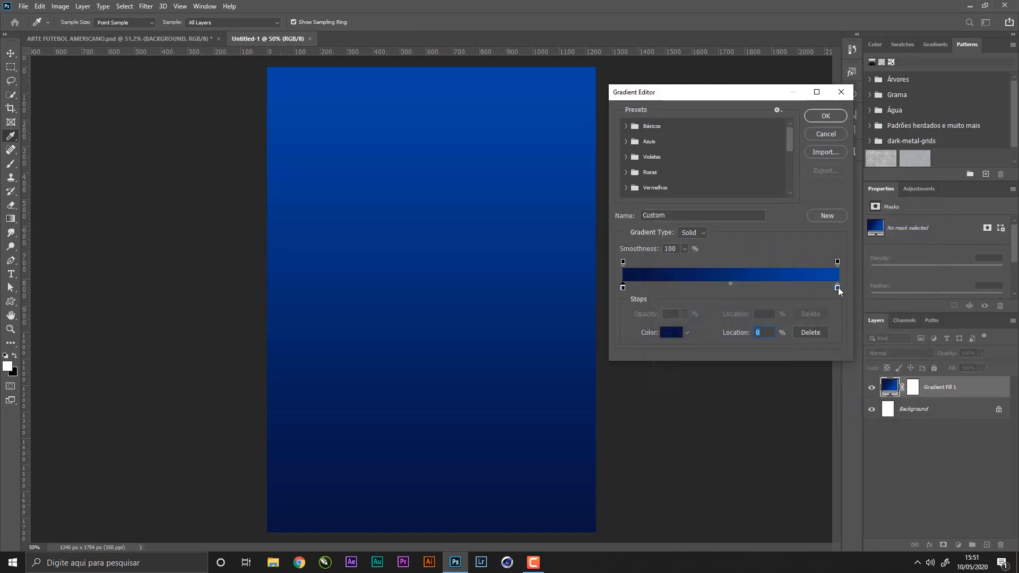
click(837, 288)
click(671, 333)
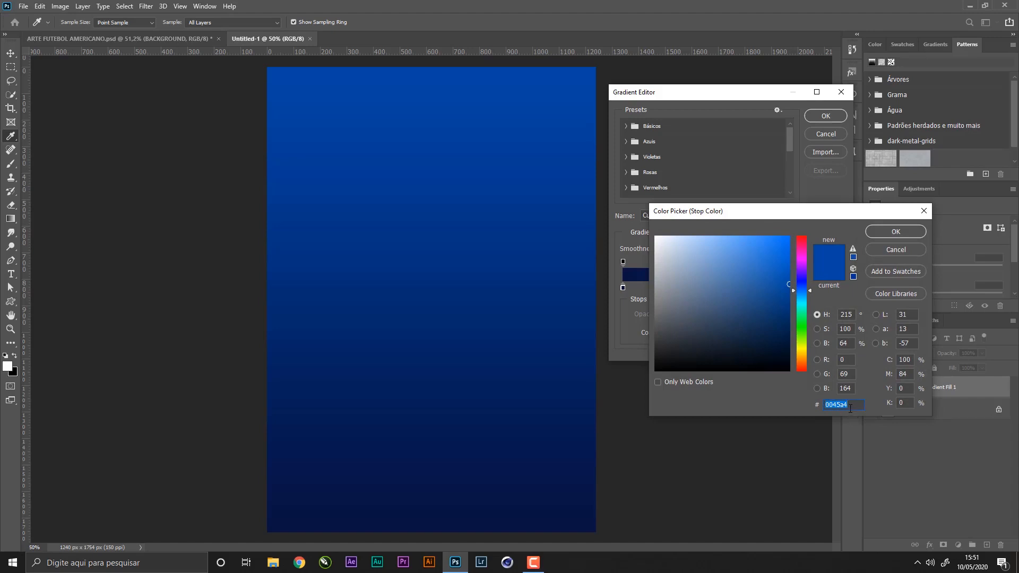
click(912, 231)
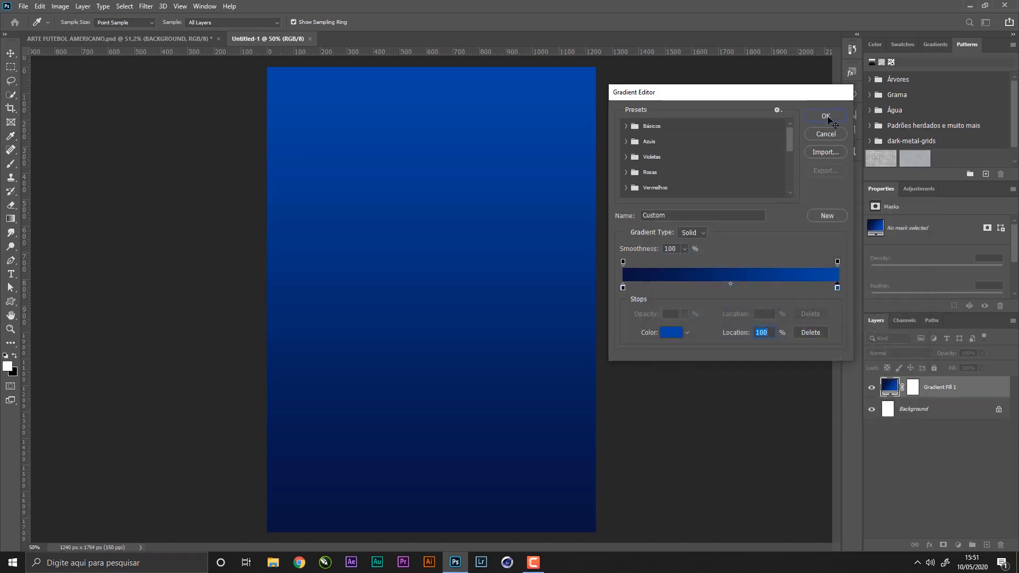
click(826, 117)
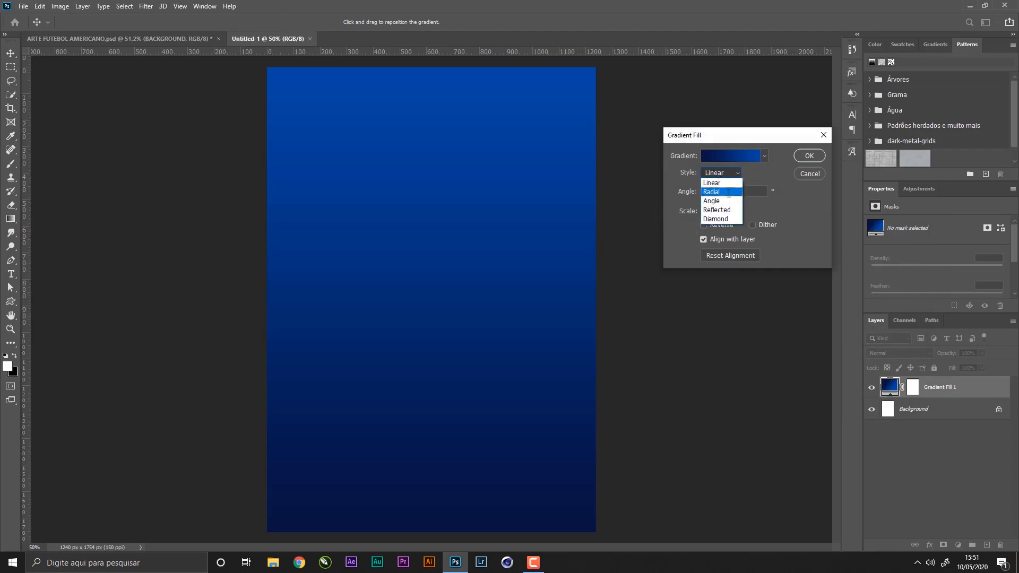
- Make the gradient fill Radial, reversed and dithered, with a scale of 130%
click(722, 182)
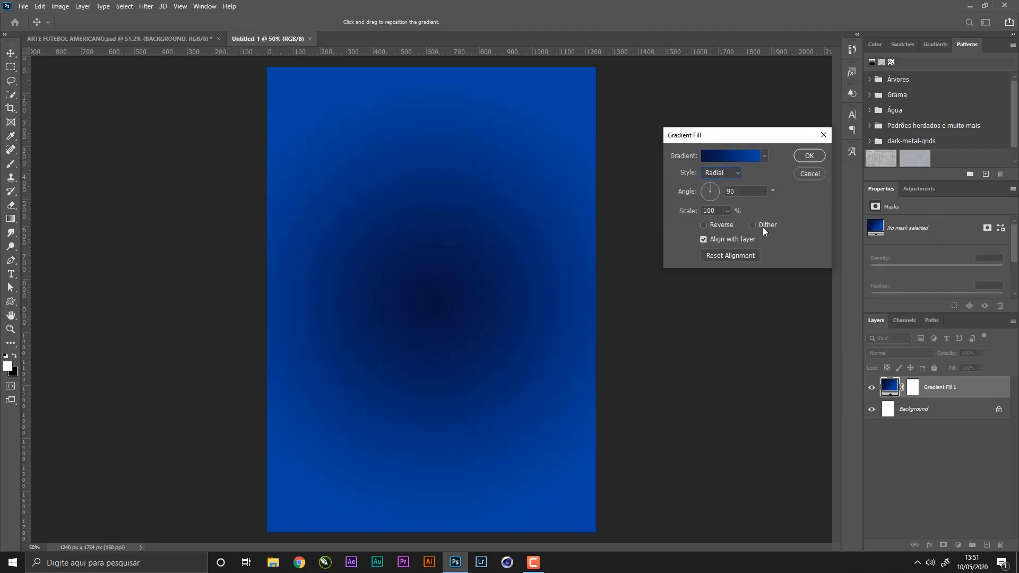
click(717, 226)
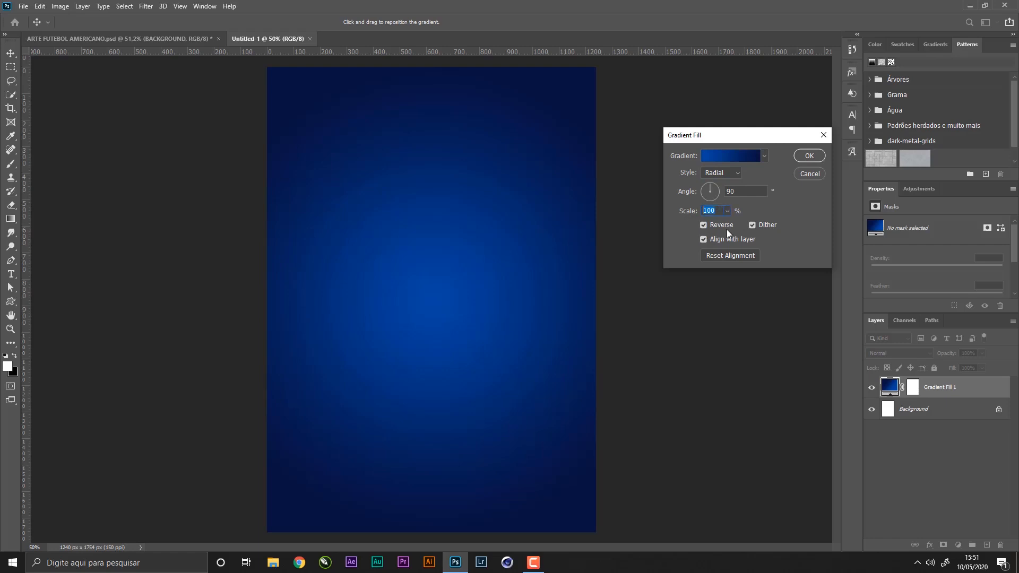
text(130)
key(Return)
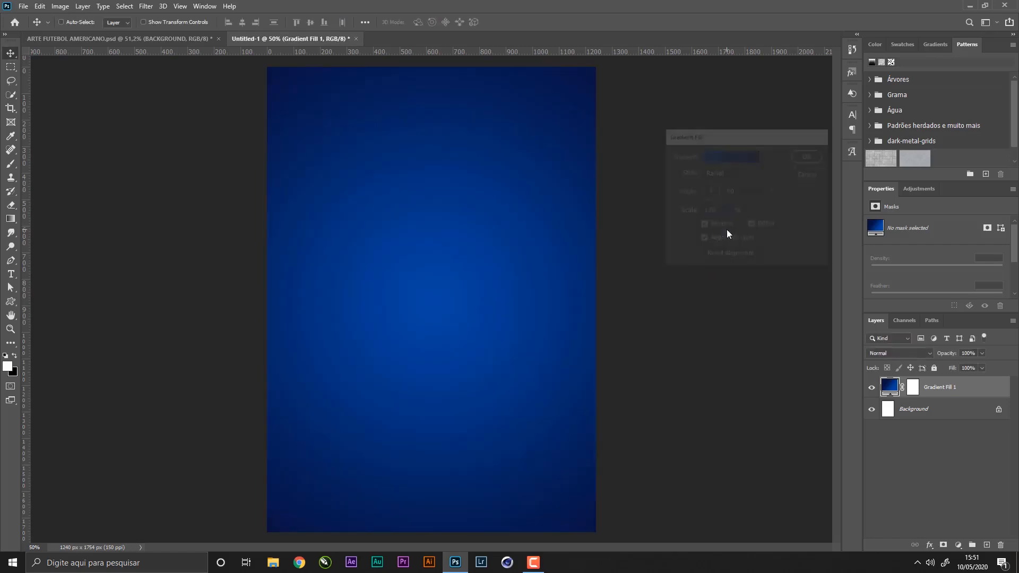
- Add a new empty layer above the gradient fill and render Clouds on it
click(945, 413)
click(966, 392)
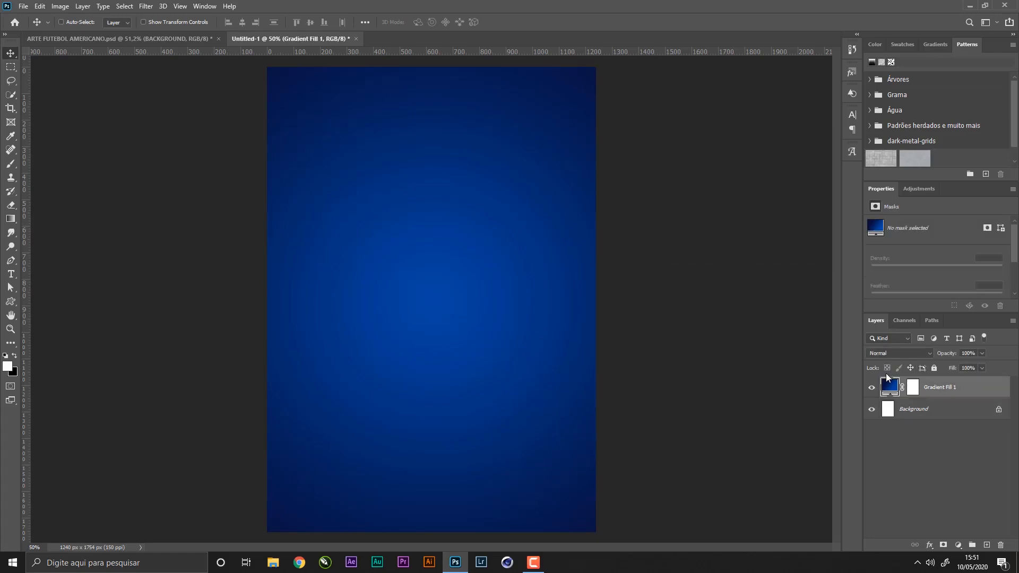
click(987, 545)
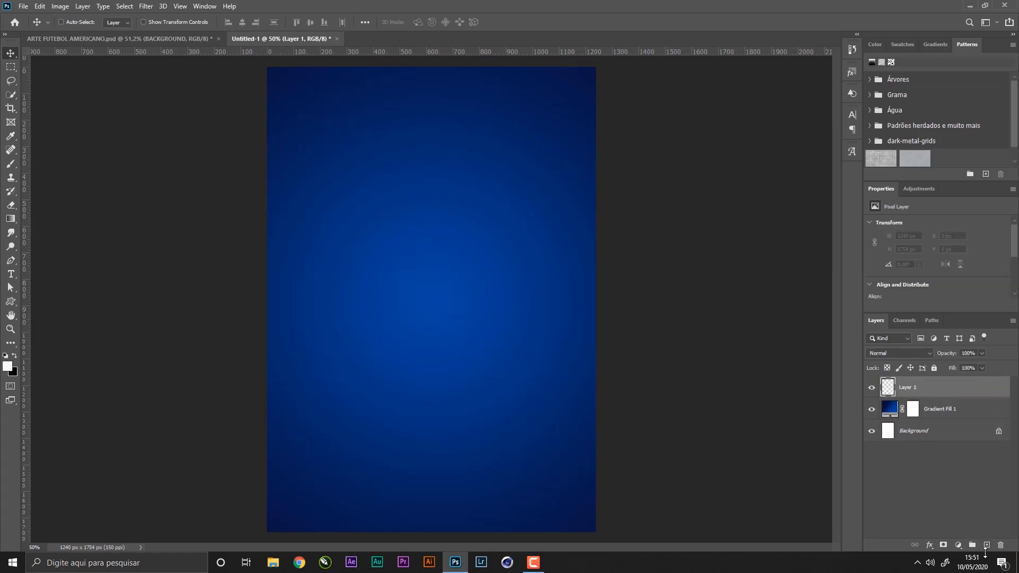
click(146, 6)
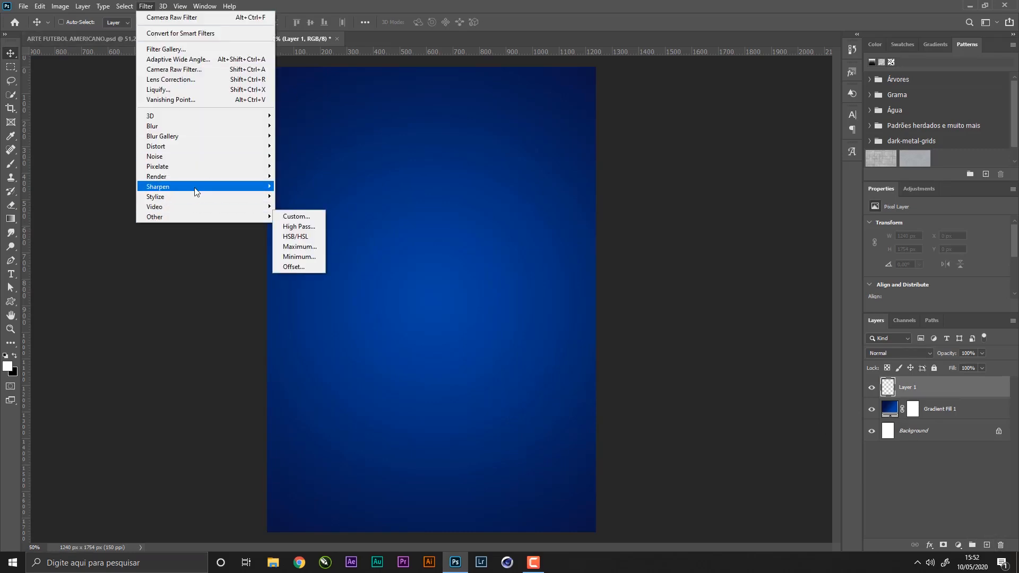
mouse_move(232, 176)
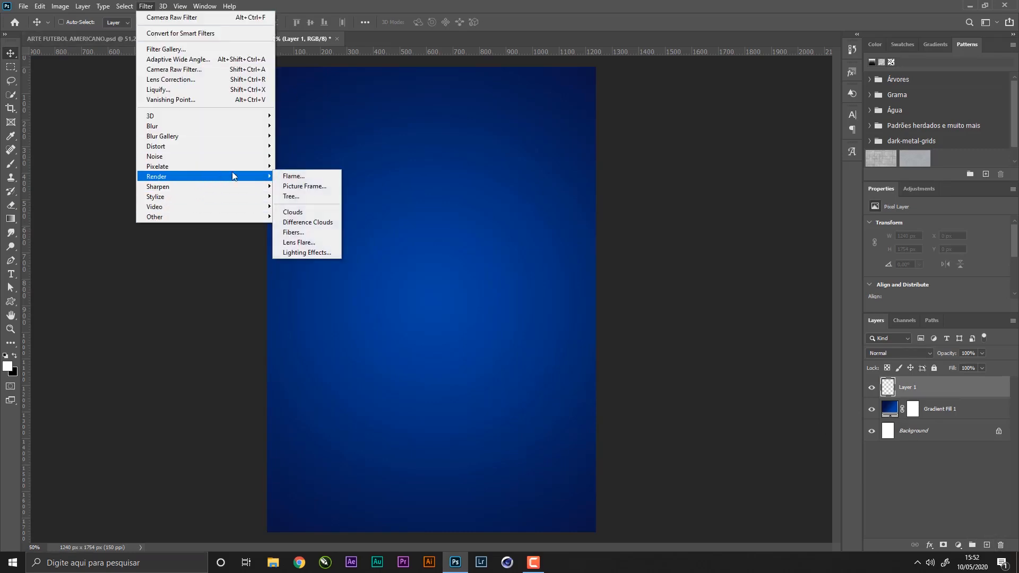
click(305, 212)
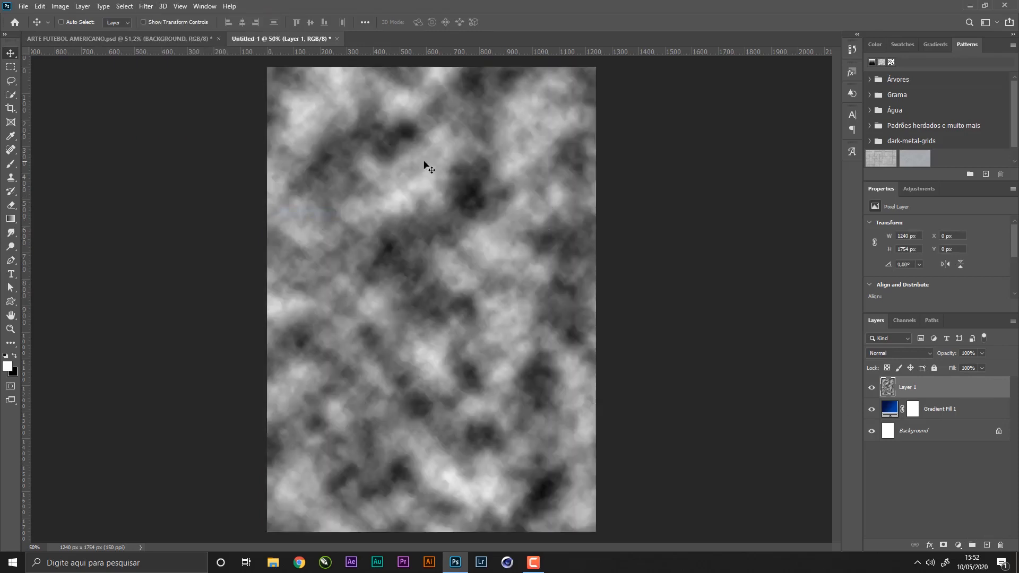
- Rename the rendered clouds layer to CLOUDS and set its blend mode to Overlay
double_click(915, 387)
text(CLOUDS)
key(Return)
click(892, 353)
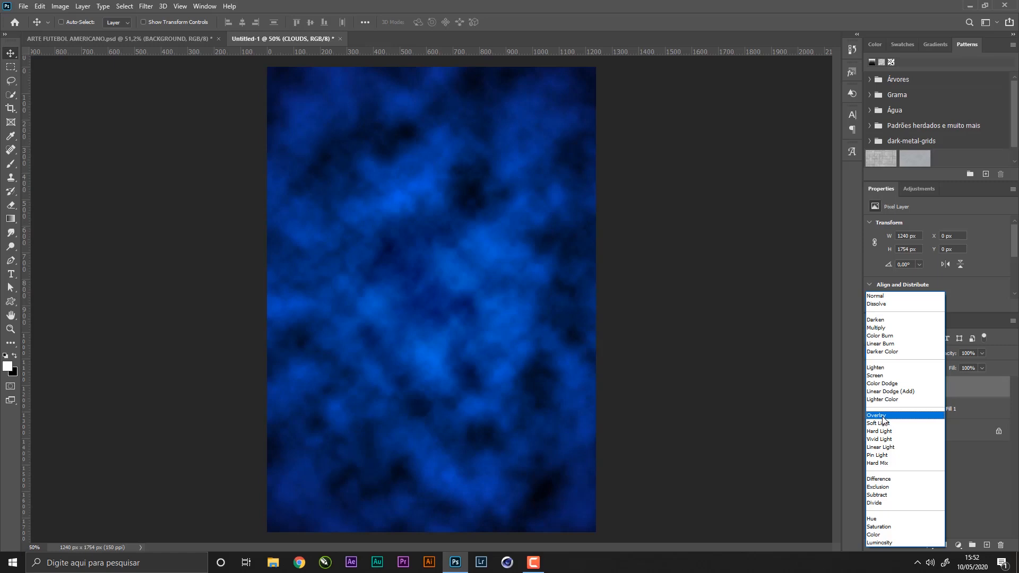
click(883, 415)
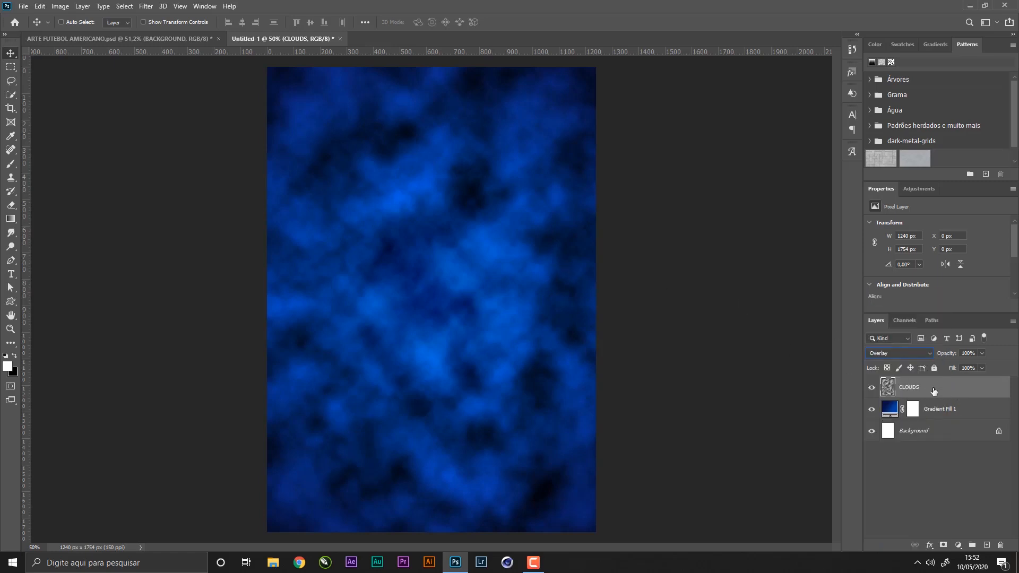
- Reduce the opacity of the CLOUDS layer to 35%
click(982, 353)
drag(959, 367, 957, 368)
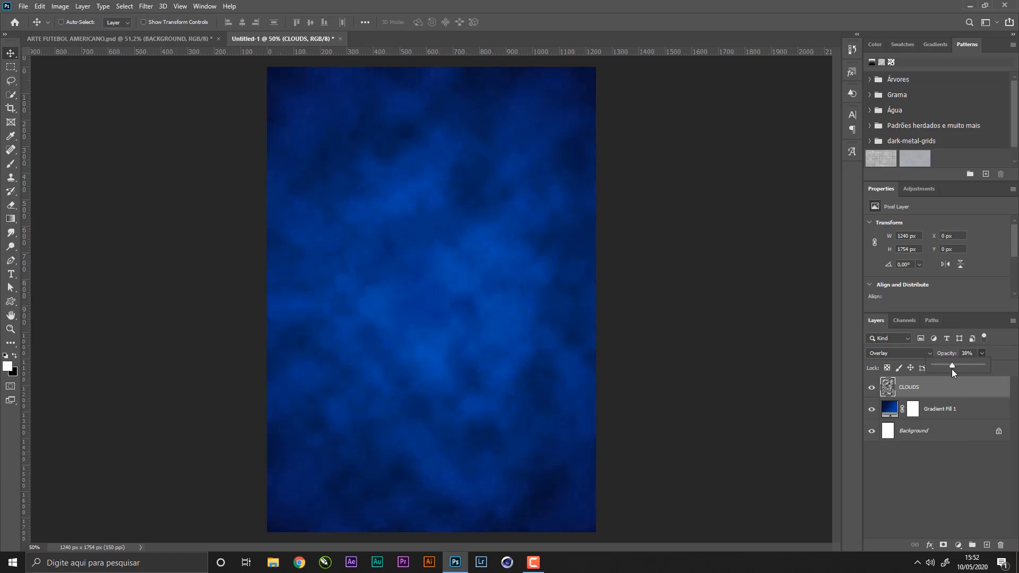
drag(974, 353, 925, 353)
text(35)
key(Return)
- Check the finished poster document, then draw a vertical rectangle about 430 x 1770 px over the new page's full height, slightly left of center
click(167, 39)
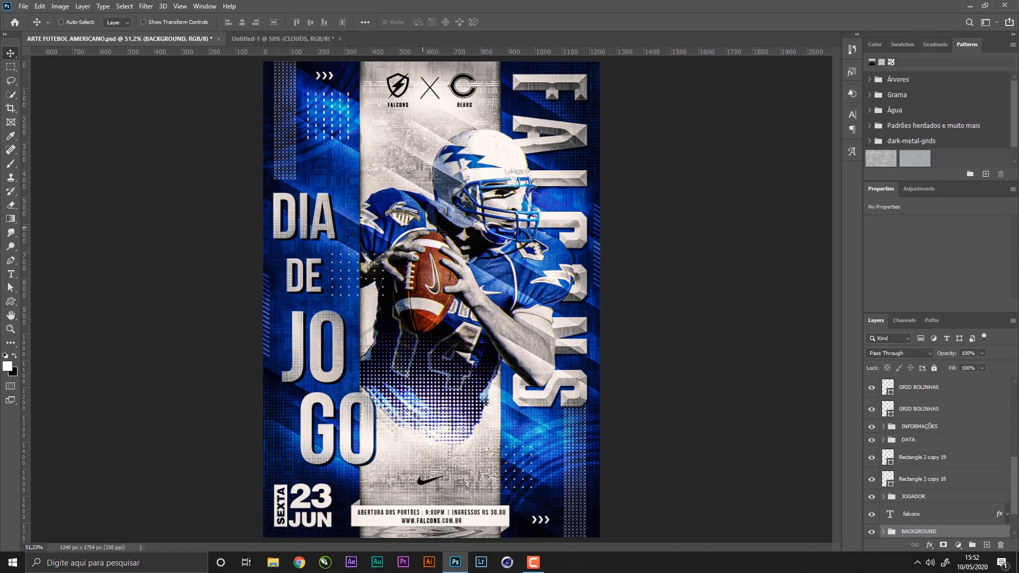
click(270, 41)
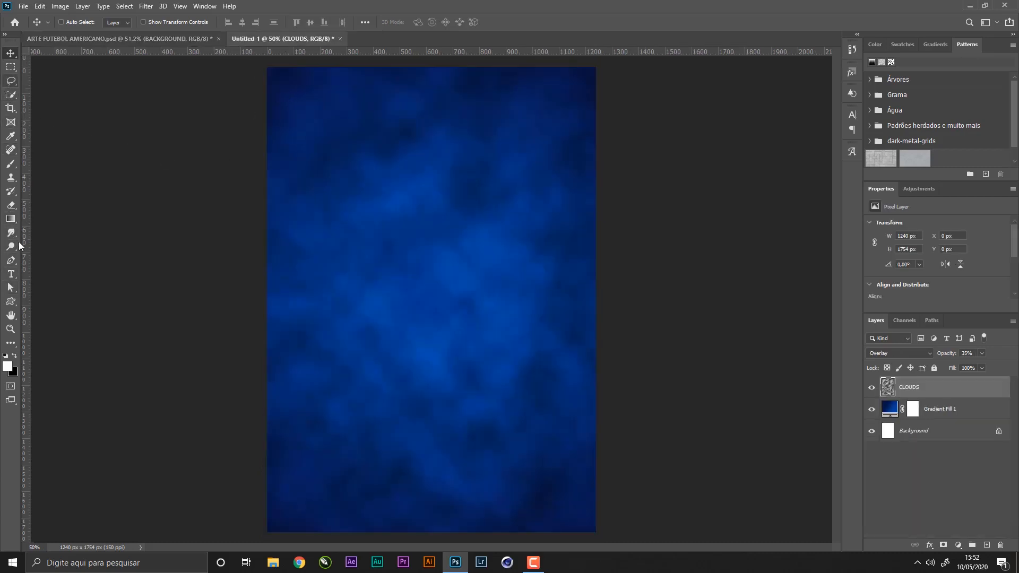
click(12, 308)
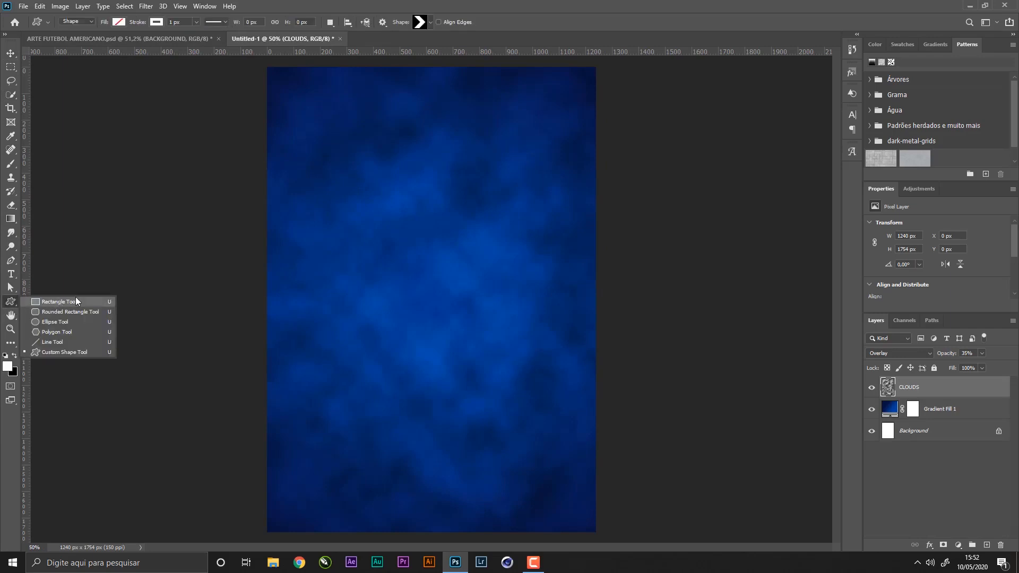
click(58, 301)
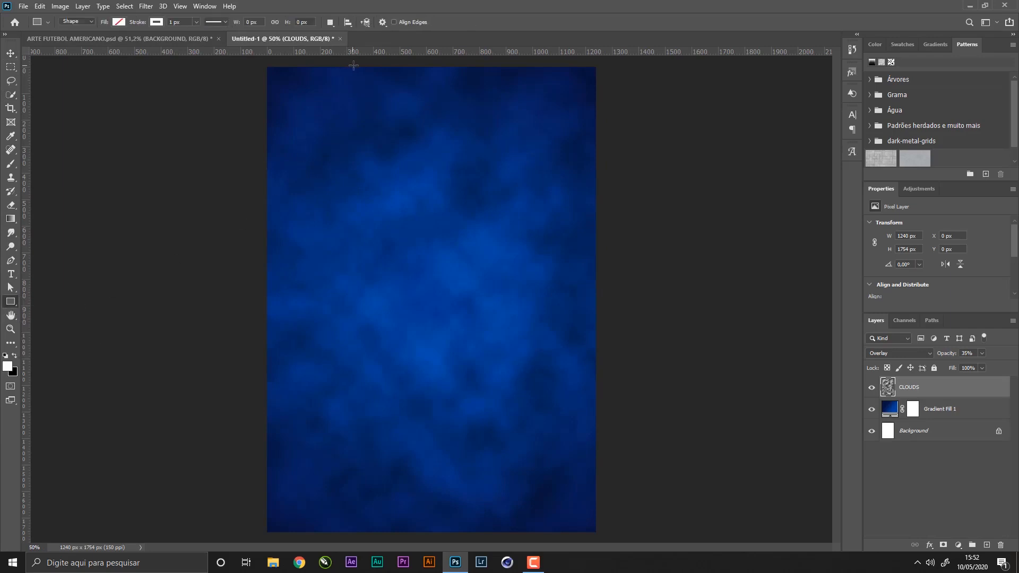
drag(358, 67, 471, 537)
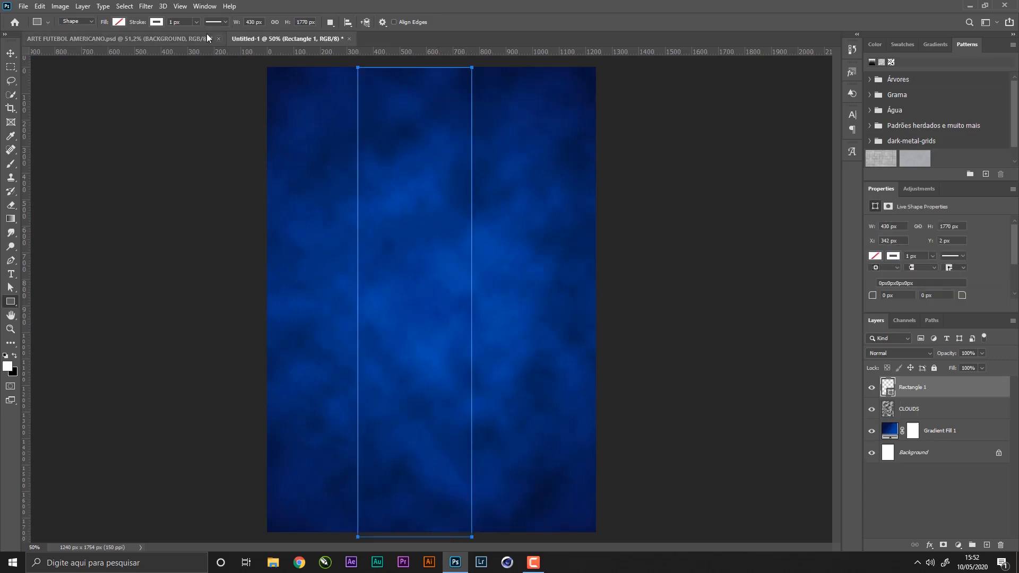
- Remove the rectangle's stroke and fill it with white
click(156, 23)
click(93, 45)
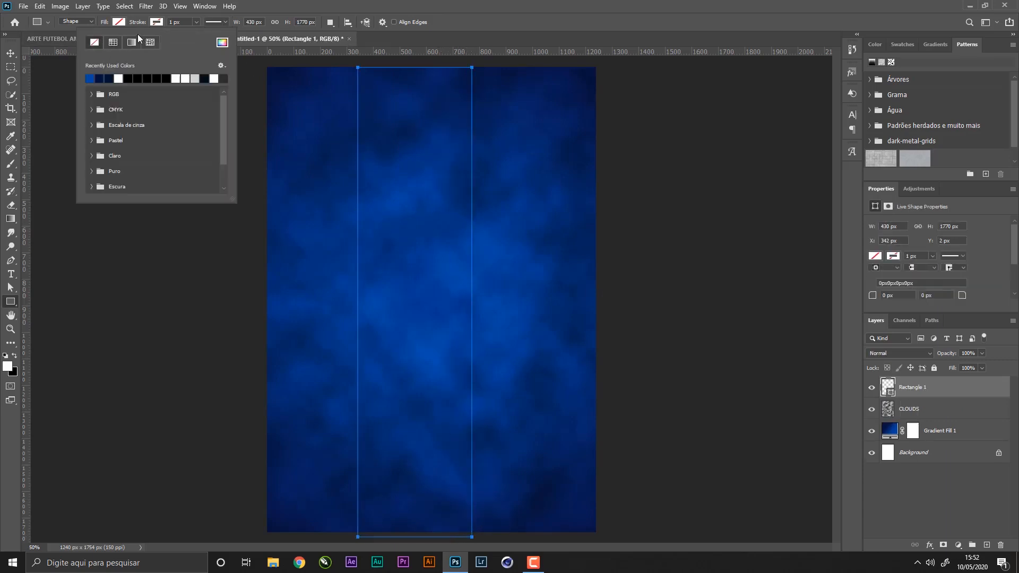
click(116, 22)
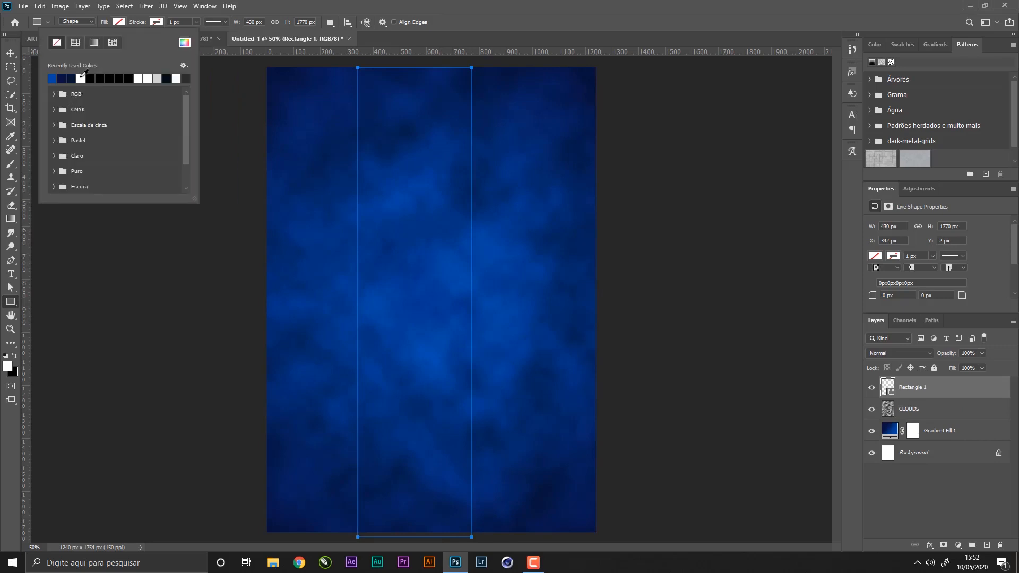
click(80, 79)
- Widen the white rectangle to 528 px and reduce its height to 1752 px so it ends at the page's lower edge
key(ctrl+t)
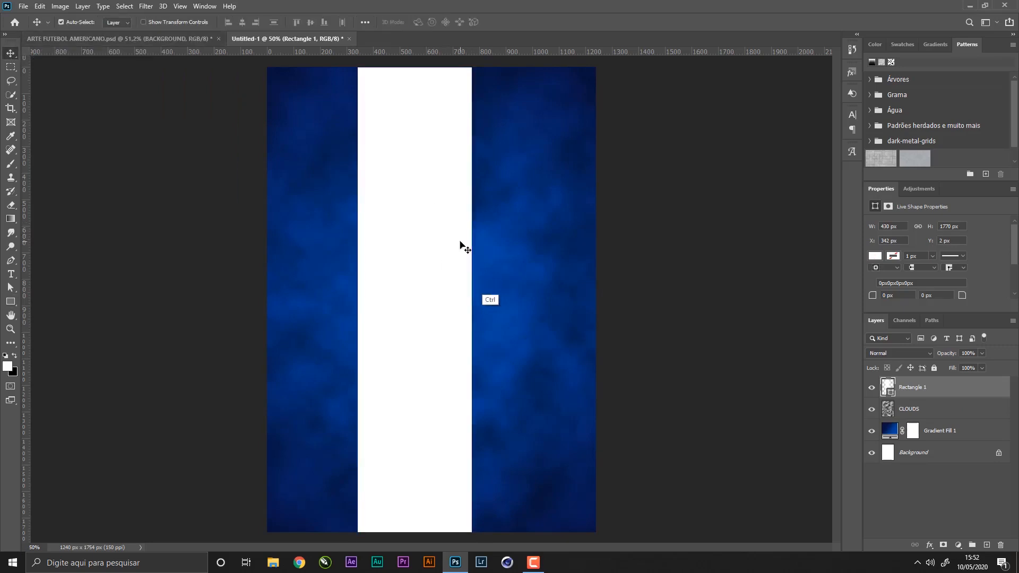
drag(471, 301, 497, 306)
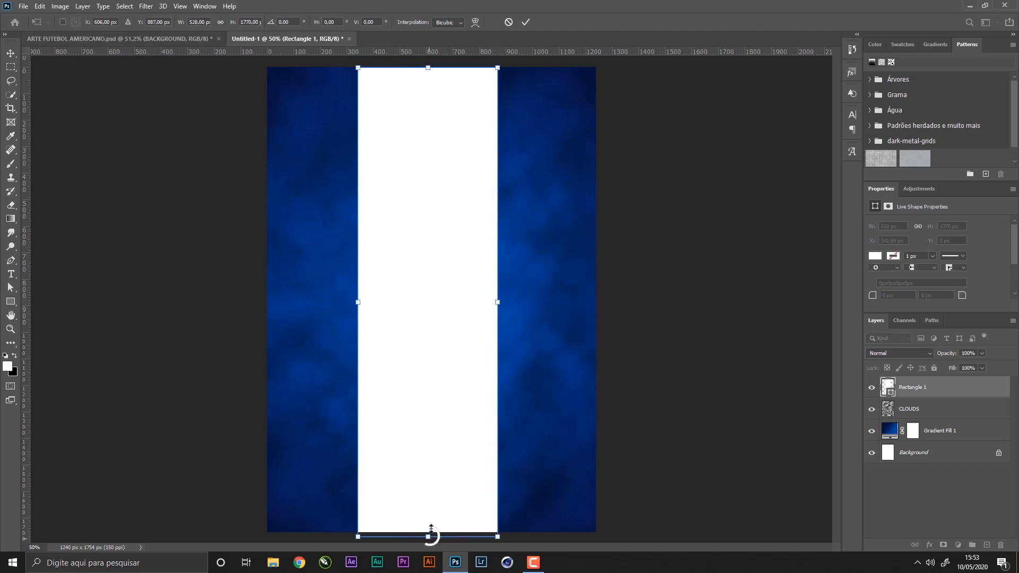
drag(430, 535, 431, 532)
key(Return)
- Center the white rectangle horizontally and vertically on the whole canvas, then clear the selection
key(ctrl+a)
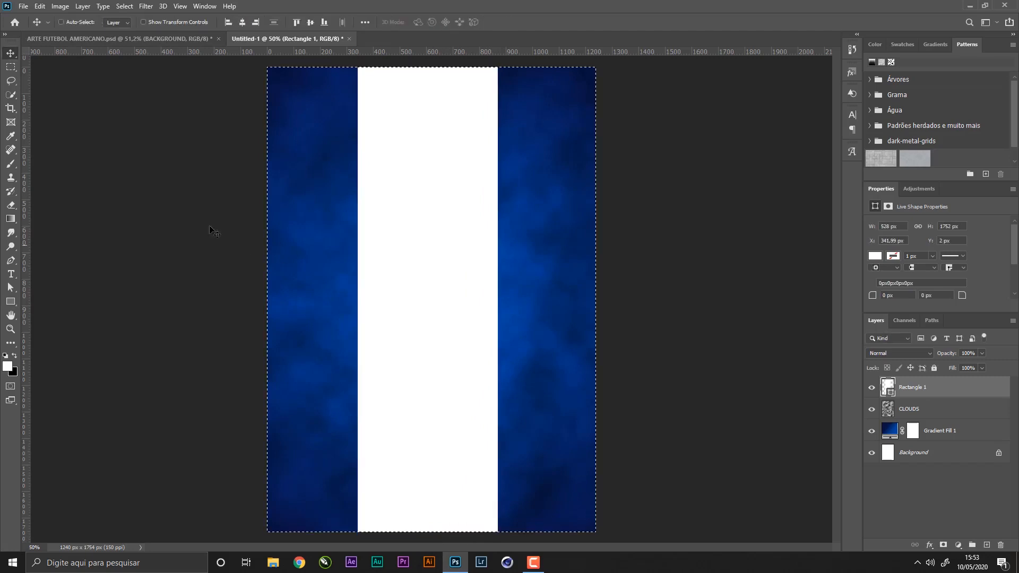
click(243, 23)
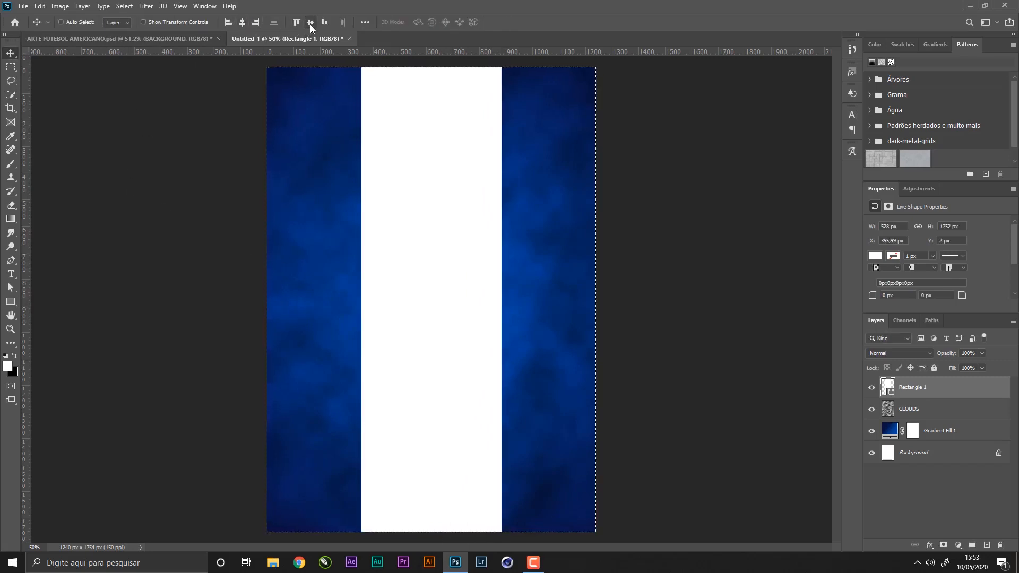
click(310, 23)
key(ctrl+d)
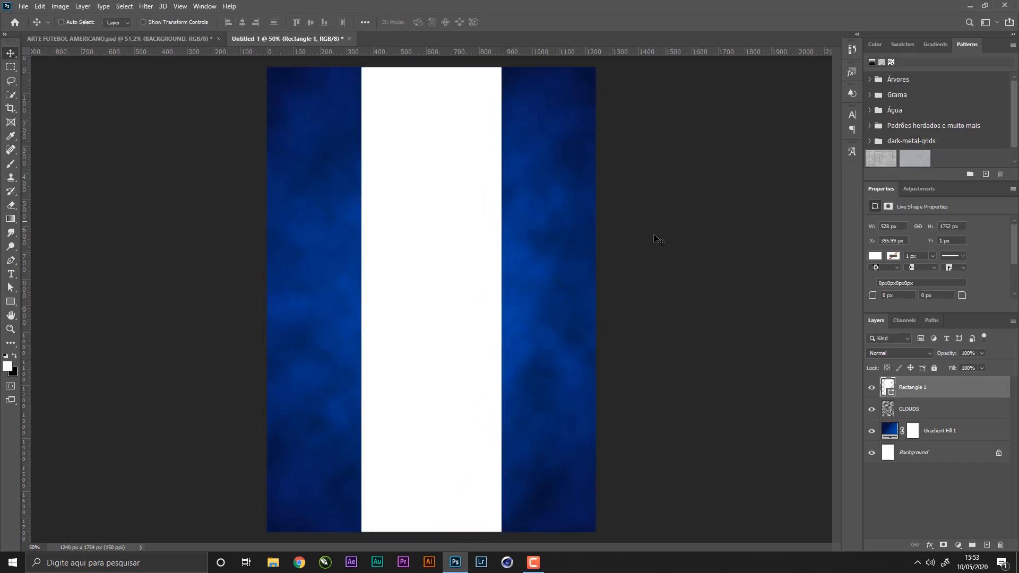
- Place the JOGADOR.png football player image as an embedded object above the white rectangle
click(33, 8)
mouse_move(23, 6)
click(80, 218)
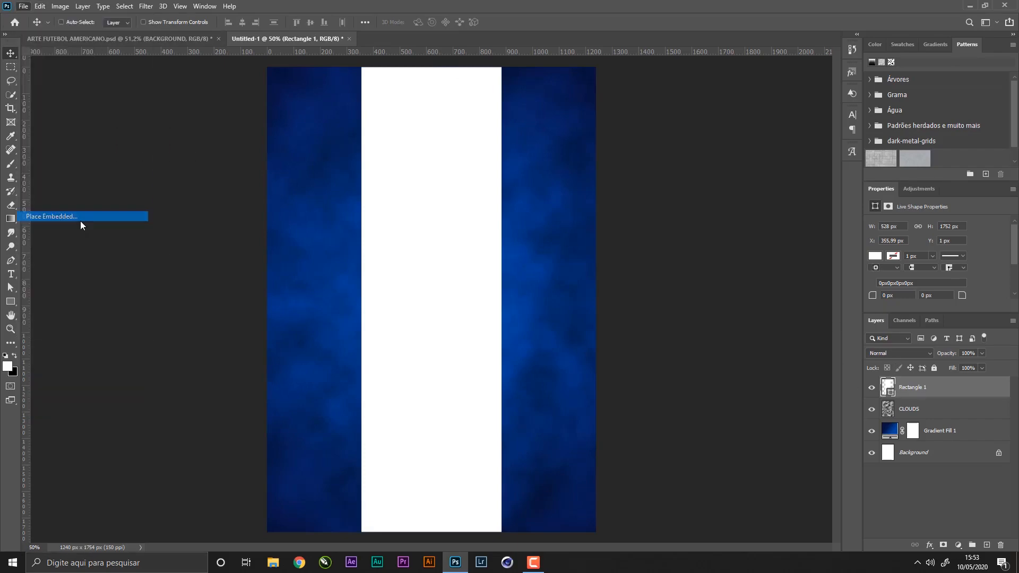
double_click(611, 158)
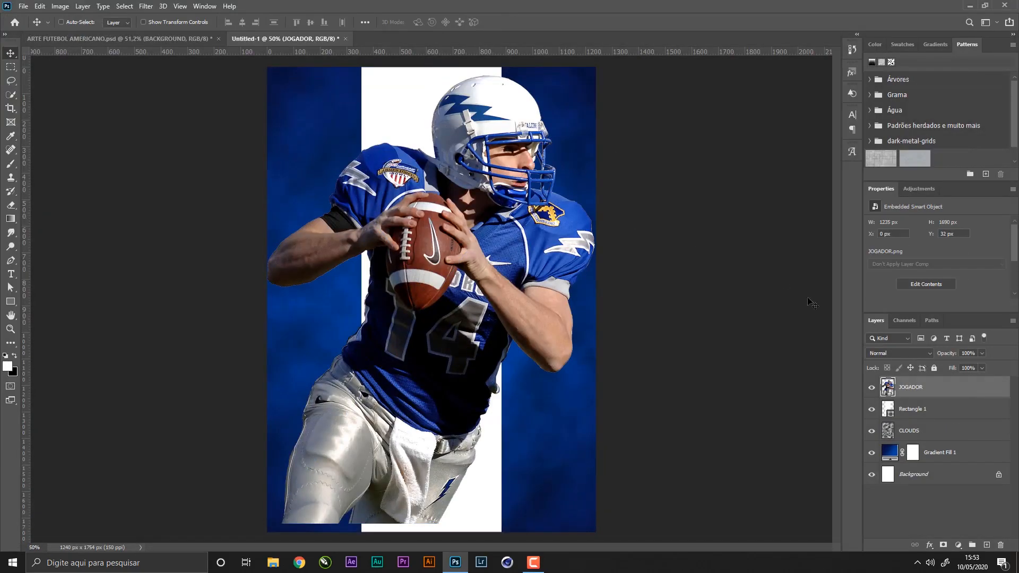
- Scale the player image down to about 1108 x 1511 px and shift it up and to the right, checking against the finished poster
drag(596, 75, 561, 123)
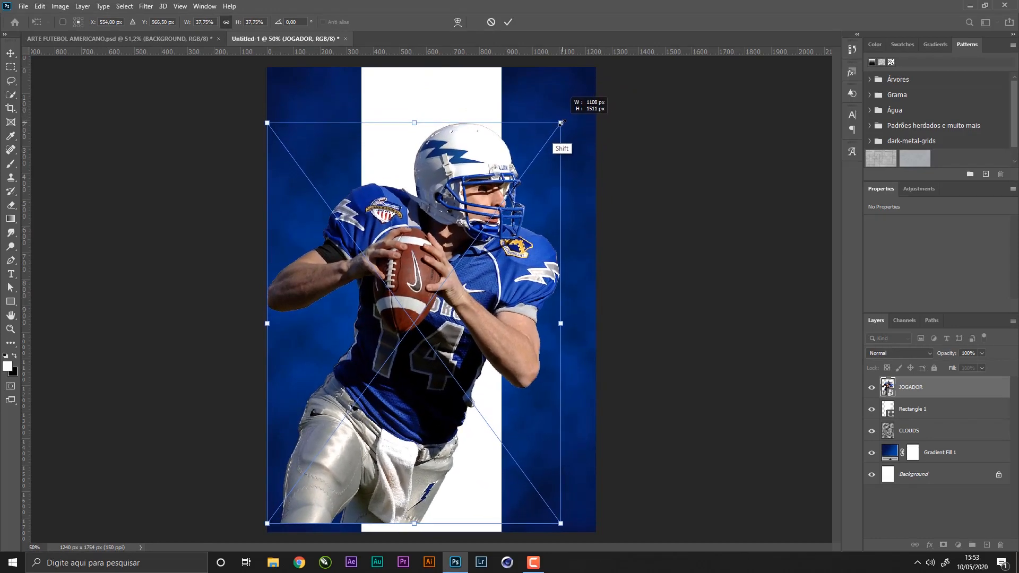
key(Return)
drag(499, 284, 510, 268)
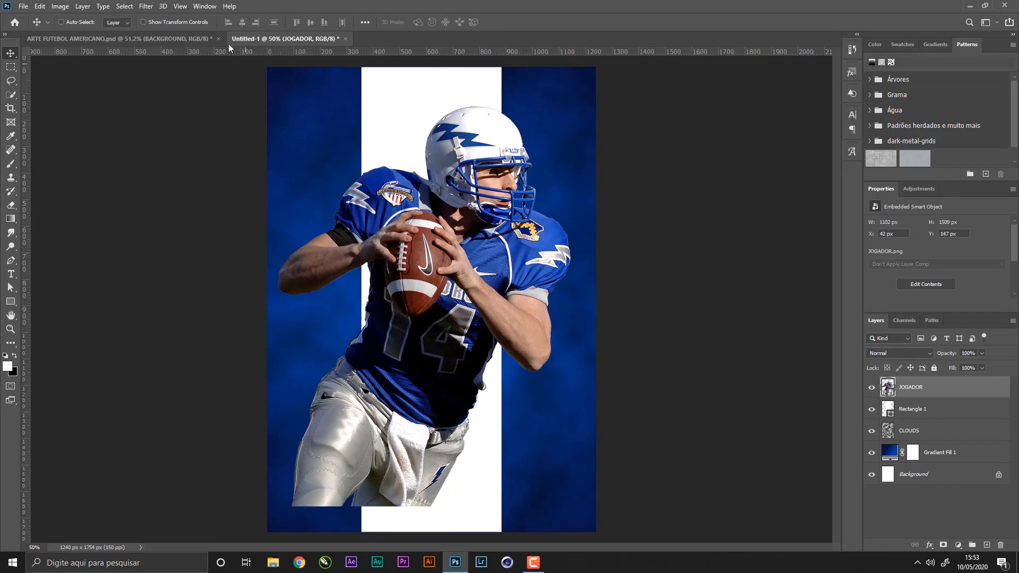
click(196, 37)
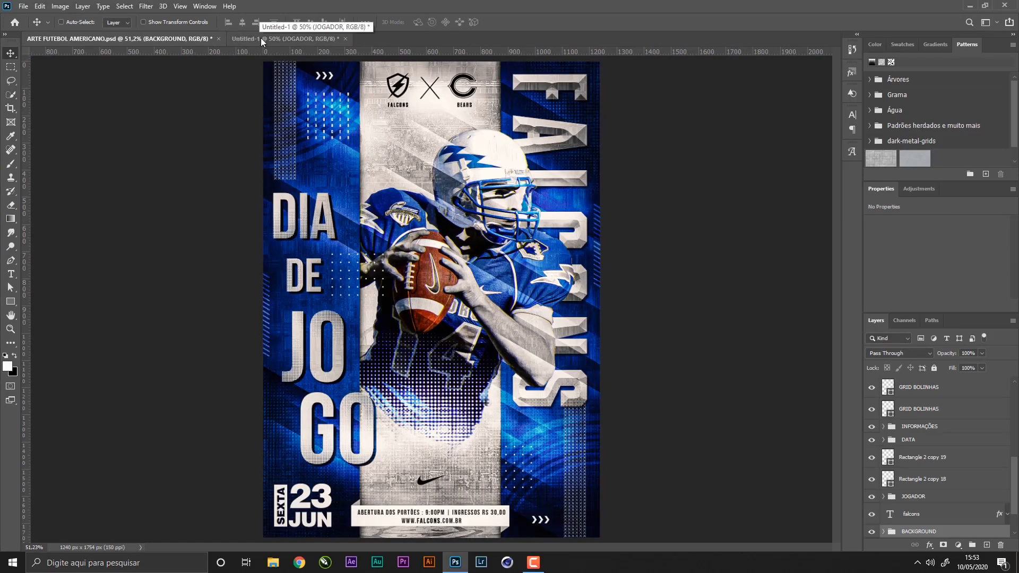
click(261, 38)
drag(444, 235, 452, 235)
- Following the finished poster, widen the white band evenly on both sides and lower the player image to about X 25, Y 209 px
click(206, 41)
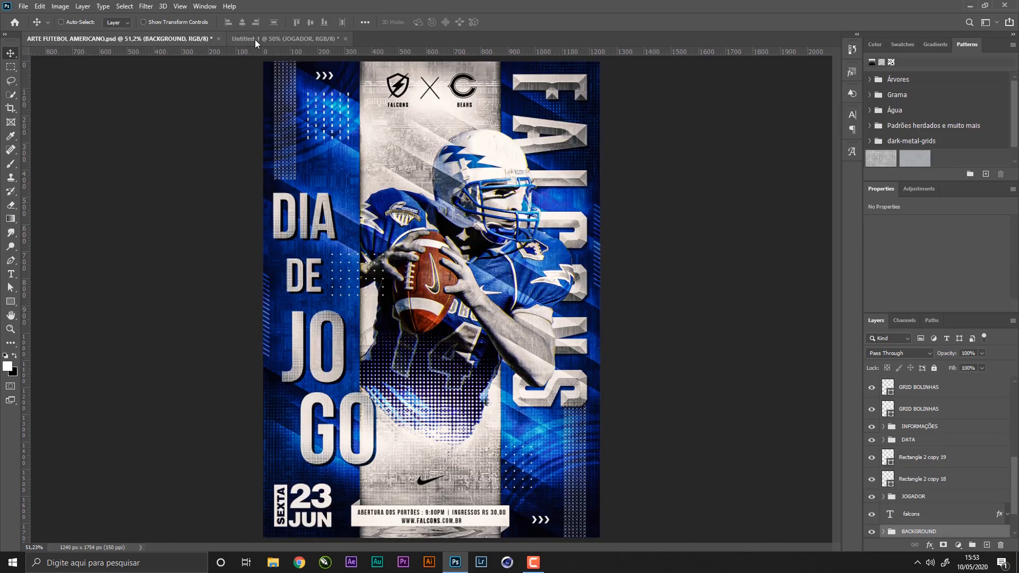
click(261, 39)
click(931, 418)
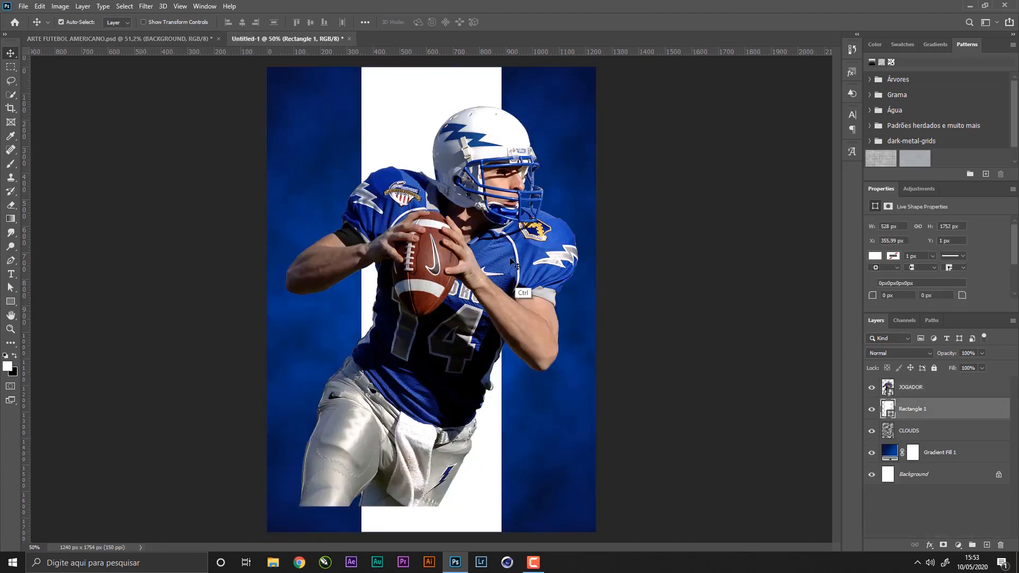
key(ctrl+t)
drag(508, 300, 489, 269)
key(Return)
click(930, 394)
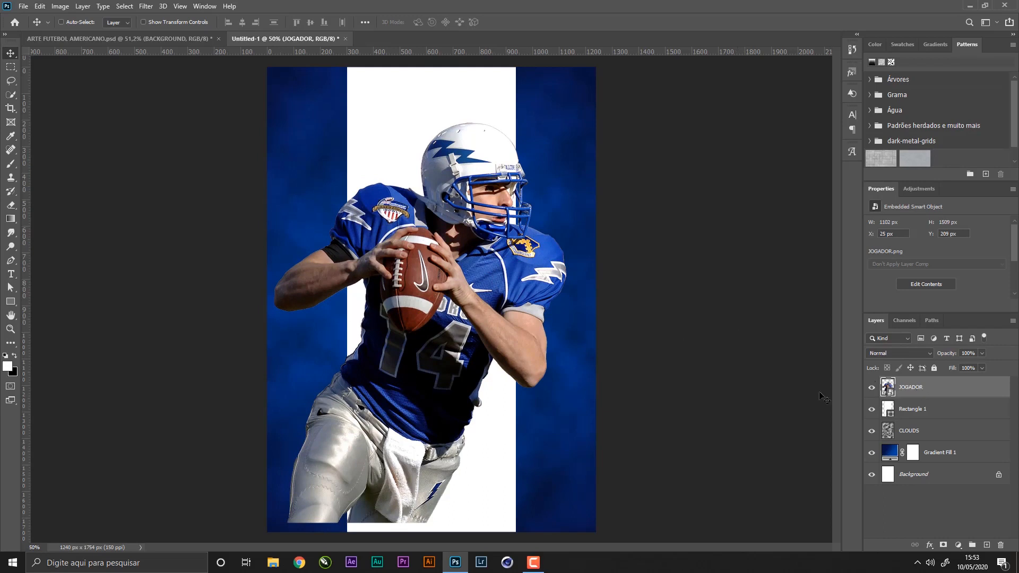
- Open the contents of the JOGADOR smart object for editing, leaving its layer style untouched
double_click(888, 389)
double_click(887, 387)
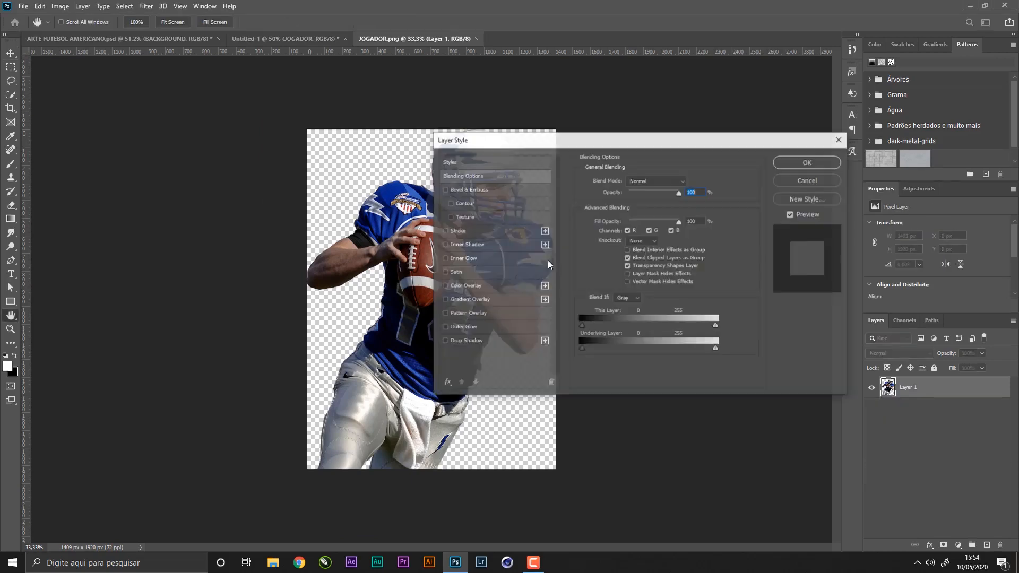
click(807, 180)
- Examine the cut-out player closely, from the helmet and arms down to the legs
key(z)
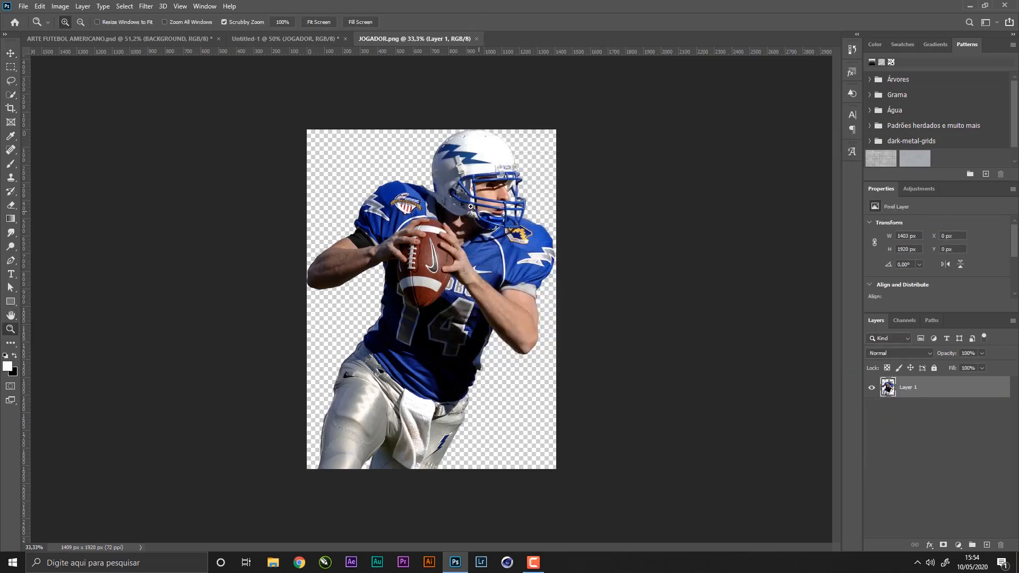
drag(447, 179, 472, 194)
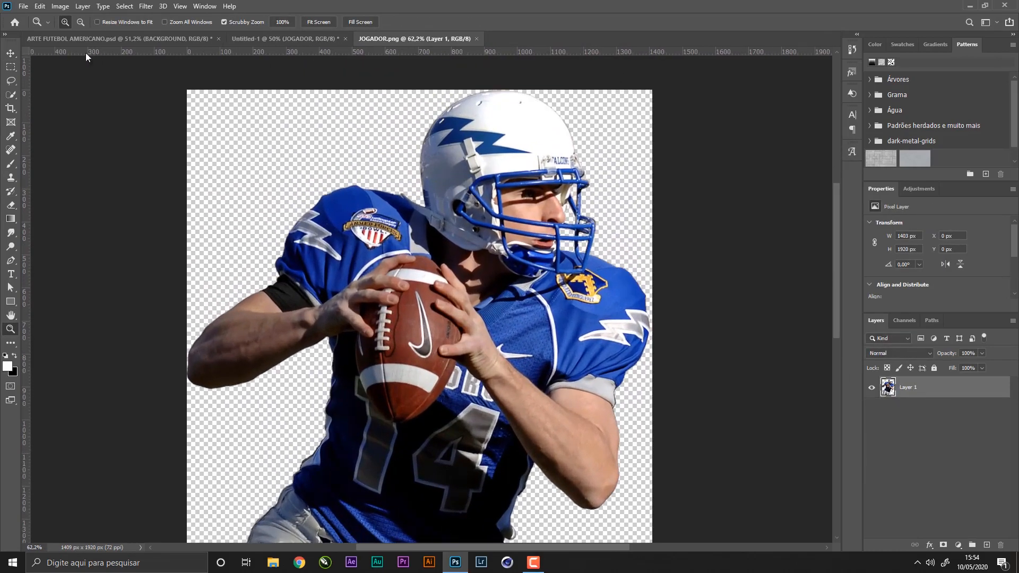
click(12, 53)
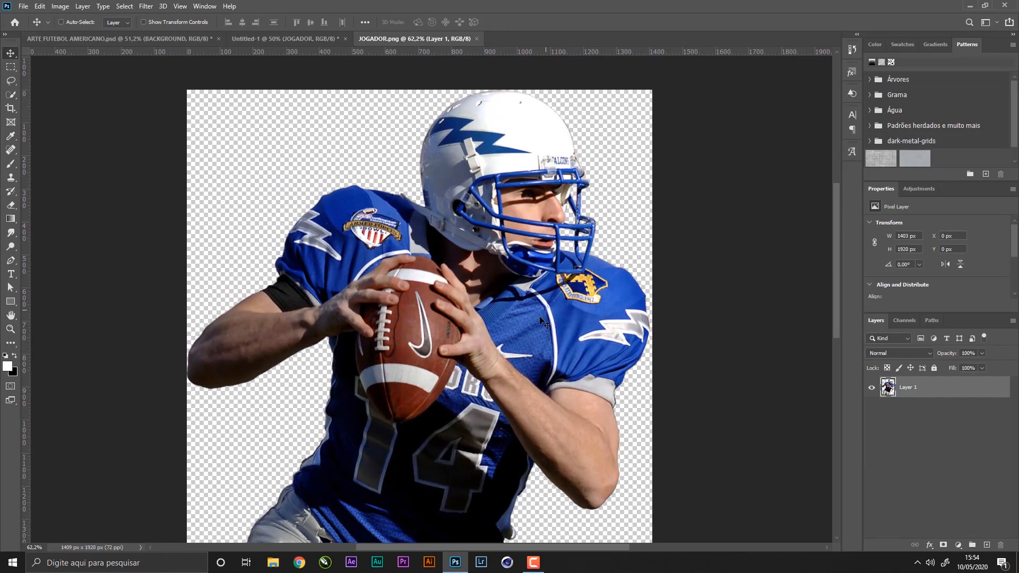
drag(401, 355, 437, 316)
drag(607, 377, 641, 218)
drag(591, 267, 536, 420)
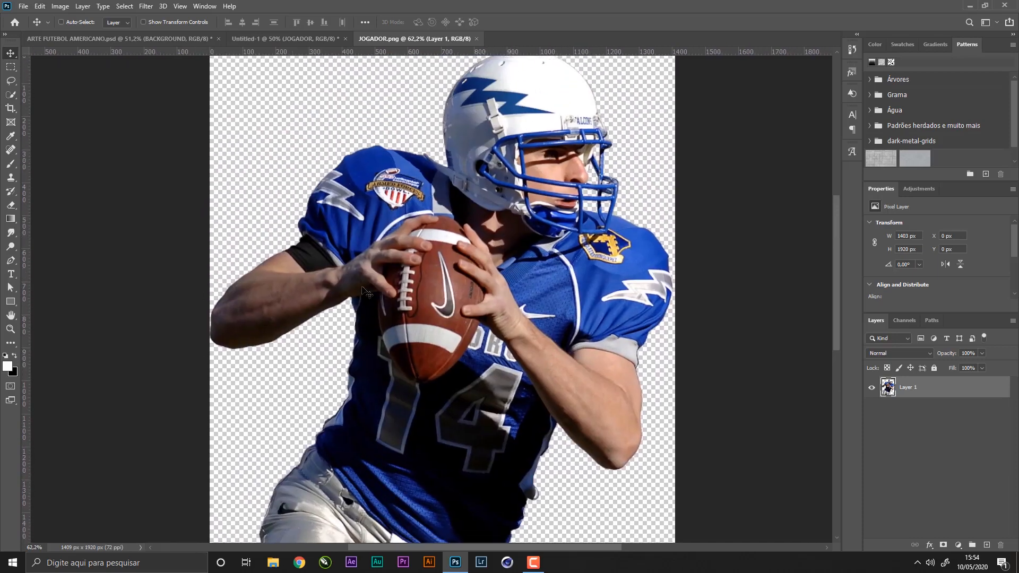
drag(350, 366, 360, 222)
drag(353, 310, 385, 187)
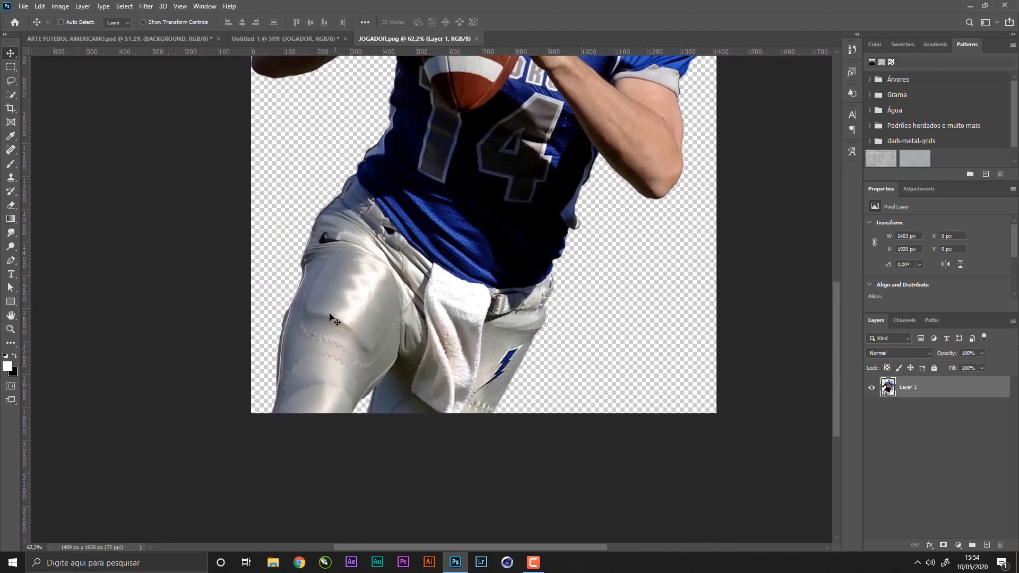
mouse_move(462, 216)
mouse_down()
mouse_move(372, 343)
mouse_move(372, 393)
mouse_move(426, 363)
mouse_up()
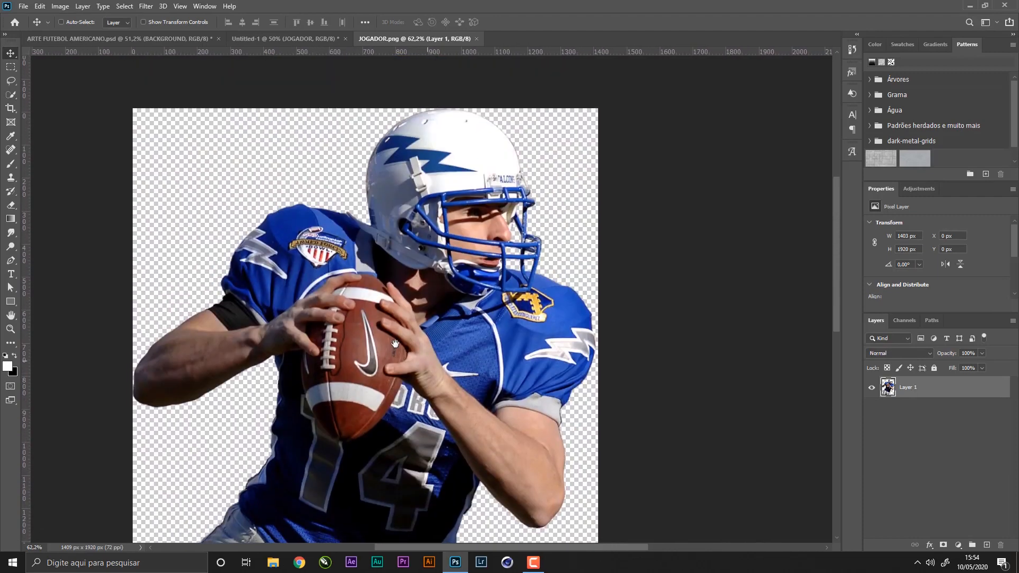
- Set the Pen tool to Path mode, with the forearm beside the football in close view
key(p)
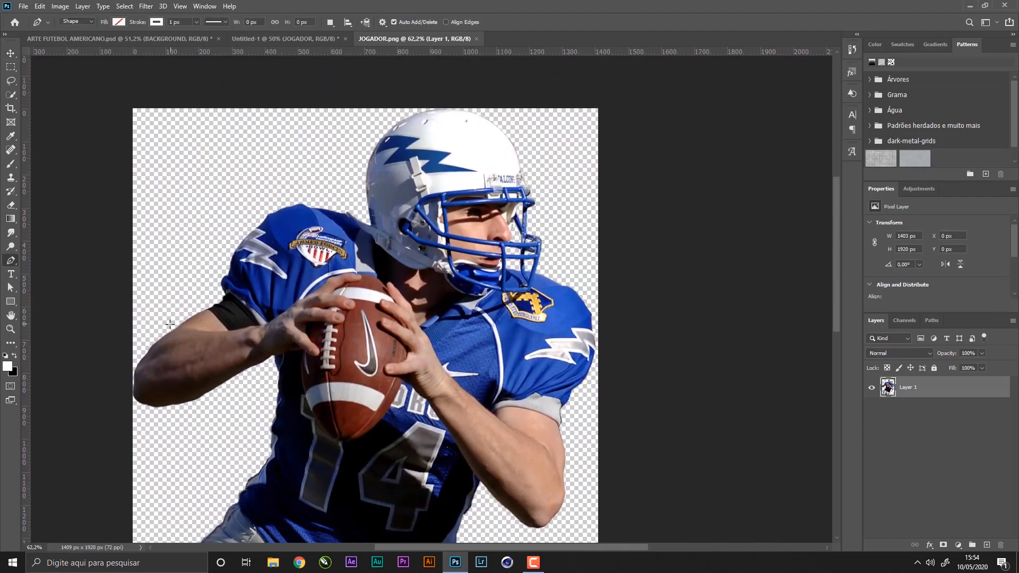
key(z)
drag(171, 330, 243, 342)
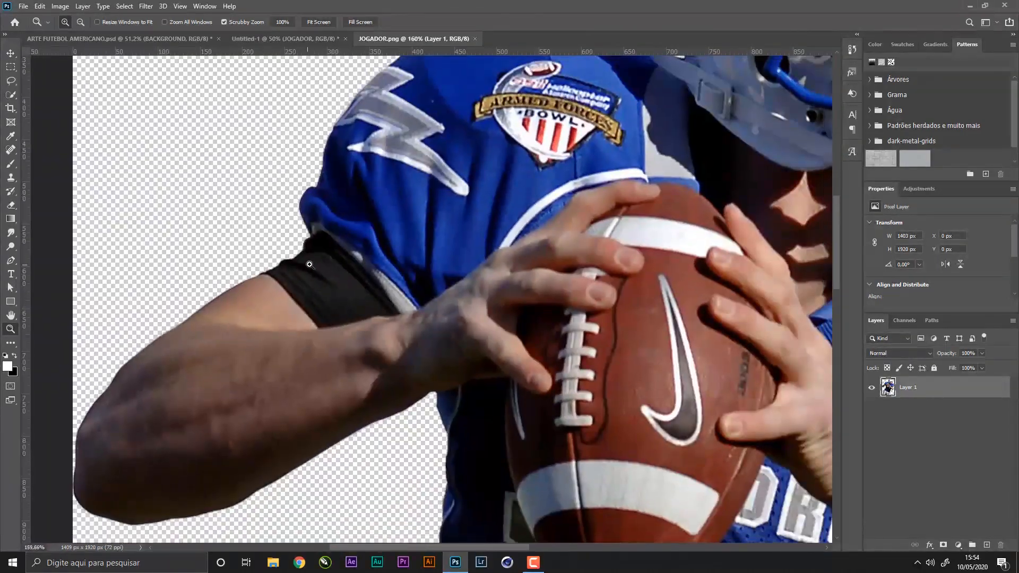
key(p)
click(78, 22)
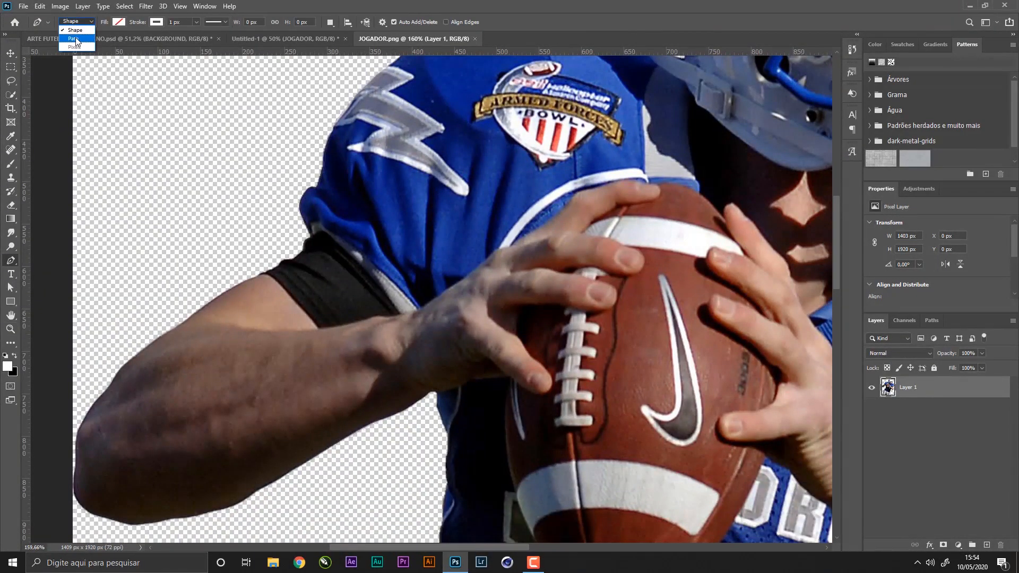
click(76, 39)
- Start a path above the black armband and run it loosely outside the forearm and elbow to the underside of the wrist
key(z)
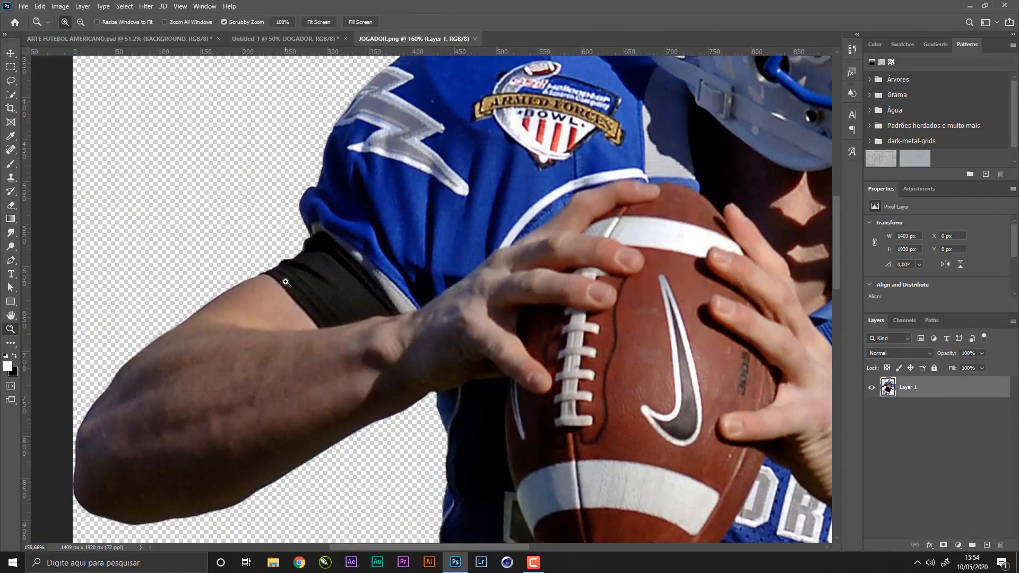
key(p)
click(260, 267)
click(155, 308)
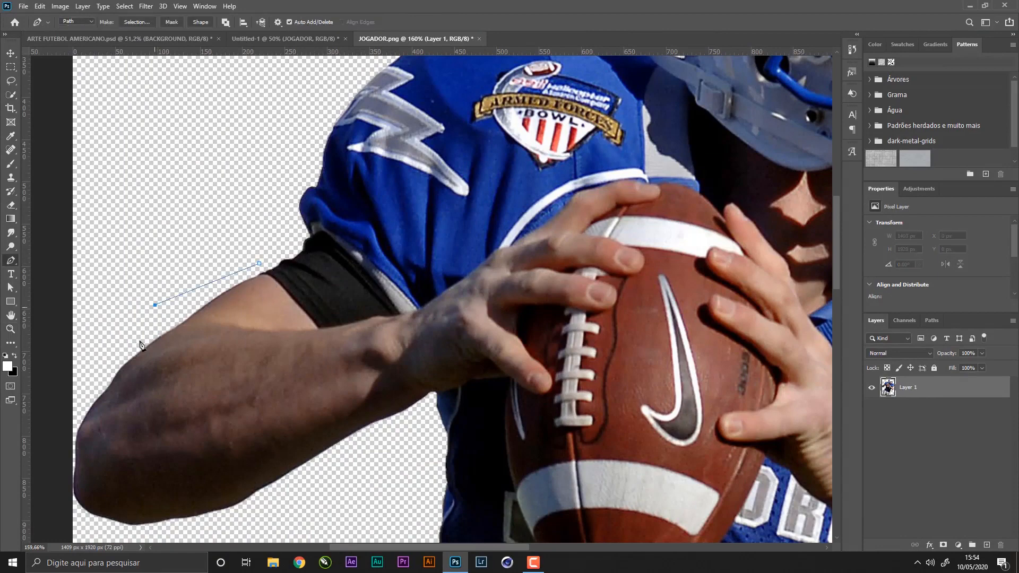
drag(140, 399, 212, 292)
click(158, 282)
click(125, 341)
click(133, 454)
click(228, 443)
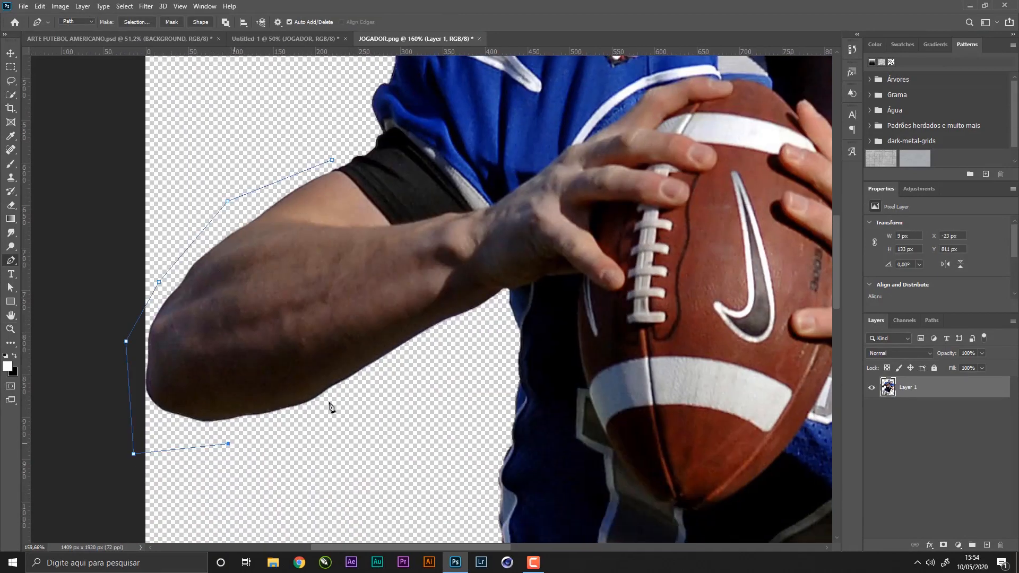
click(420, 374)
click(503, 312)
click(510, 291)
- Continue the path closely along the underside of the hand and around the tip of its lowest finger
key(ctrl+space)
drag(539, 281, 586, 293)
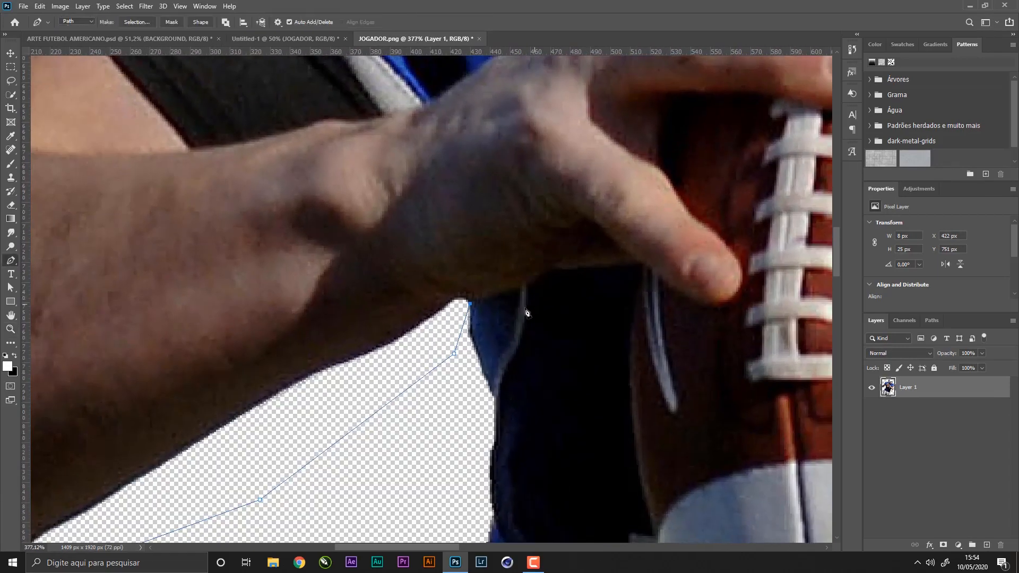
click(482, 298)
mouse_move(524, 284)
mouse_down()
mouse_move(597, 266)
mouse_move(511, 276)
mouse_up()
click(529, 274)
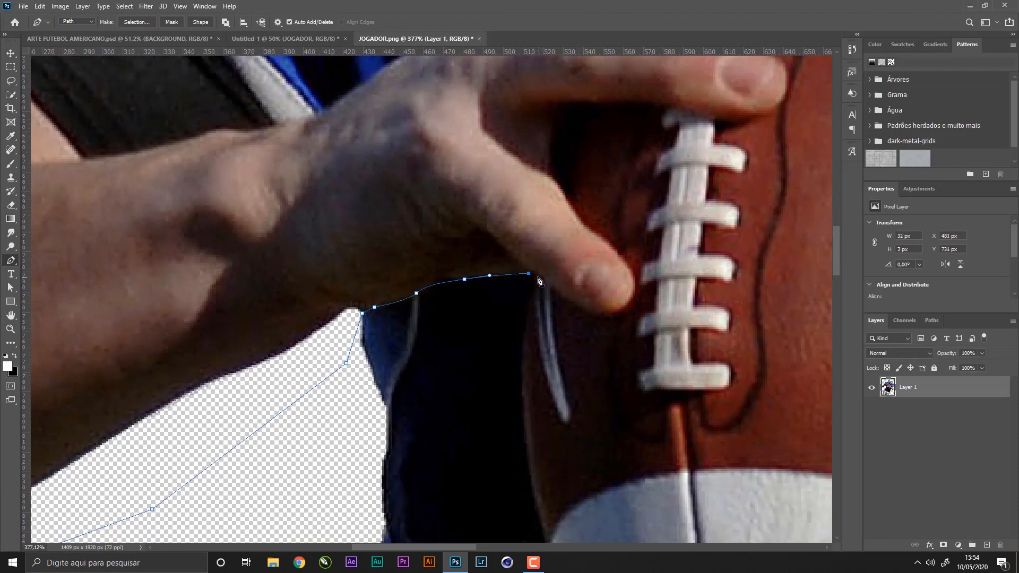
click(534, 274)
click(561, 291)
click(575, 302)
click(592, 310)
click(606, 312)
click(619, 312)
- Trace the path back along the upper edge of the lowest finger, redoing one misplaced curve
drag(616, 260, 631, 312)
drag(584, 254, 572, 241)
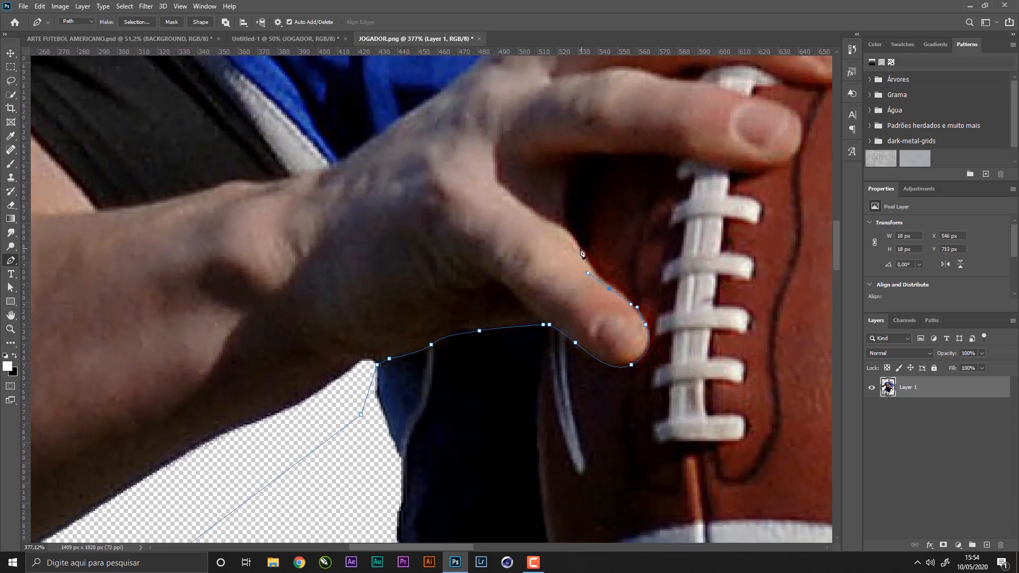
key(ctrl+z)
drag(621, 292, 600, 276)
drag(587, 262, 557, 346)
drag(550, 338, 542, 328)
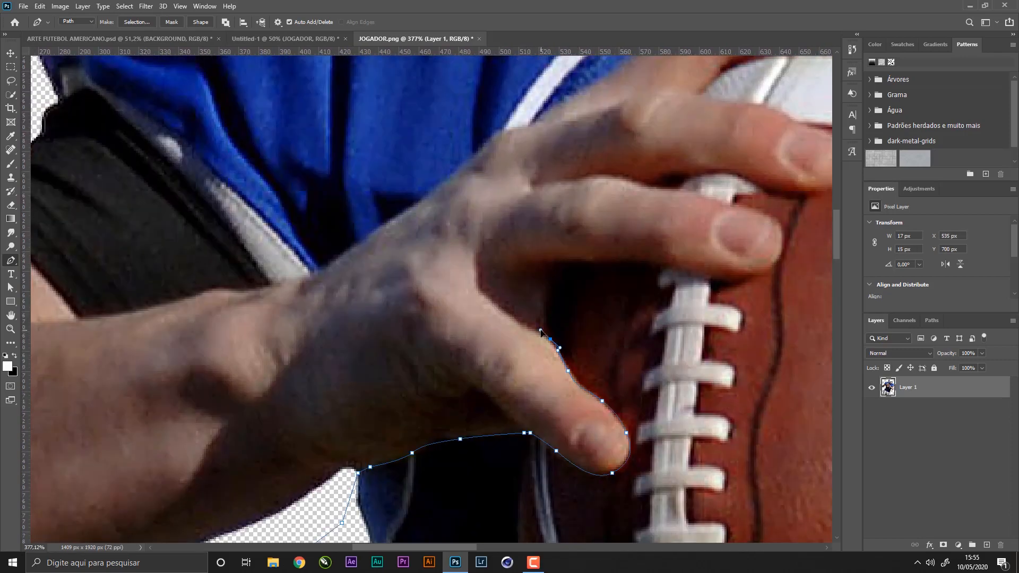
- Extend the path around the second finger from below, following its underside, tip and upper edge
click(562, 260)
drag(621, 255, 463, 280)
drag(467, 284, 502, 283)
drag(535, 295, 620, 292)
drag(623, 253, 527, 213)
drag(503, 211, 495, 211)
click(491, 205)
- Trace the path around the third finger from below, undoing and redrawing the misplaced anchor points
drag(569, 195, 424, 292)
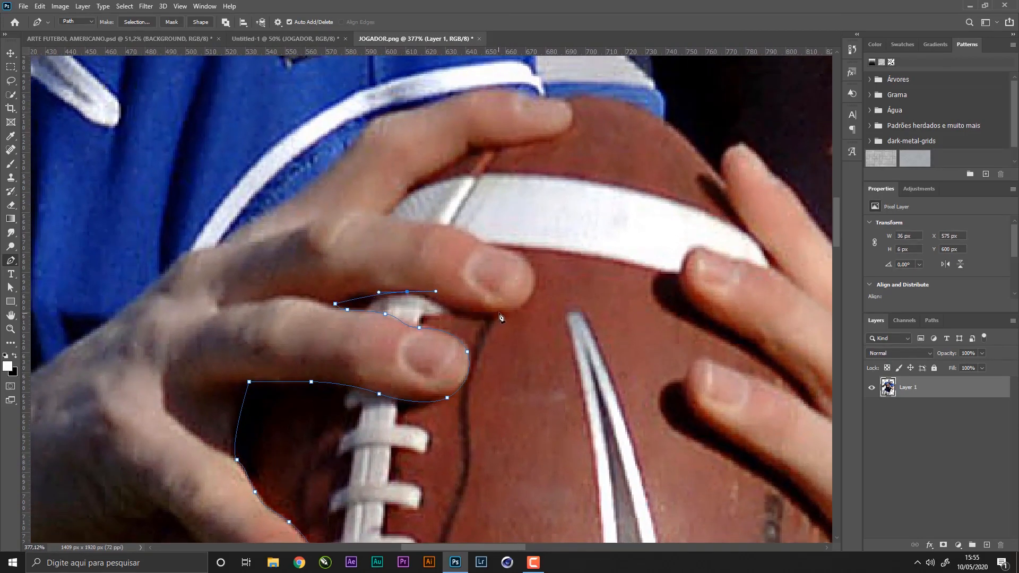
drag(500, 313, 564, 302)
drag(484, 316, 524, 312)
key(ctrl+z)
key(ctrl+z)
drag(513, 235, 515, 234)
alt+click(530, 265)
key(ctrl+z)
drag(478, 242, 425, 230)
click(388, 216)
key(ctrl+z)
- Continue the path around the top finger, along its underside, tip and upper edge over the football
click(408, 192)
drag(468, 155, 475, 151)
drag(498, 150, 575, 132)
drag(568, 101, 514, 253)
click(499, 250)
drag(383, 263, 365, 265)
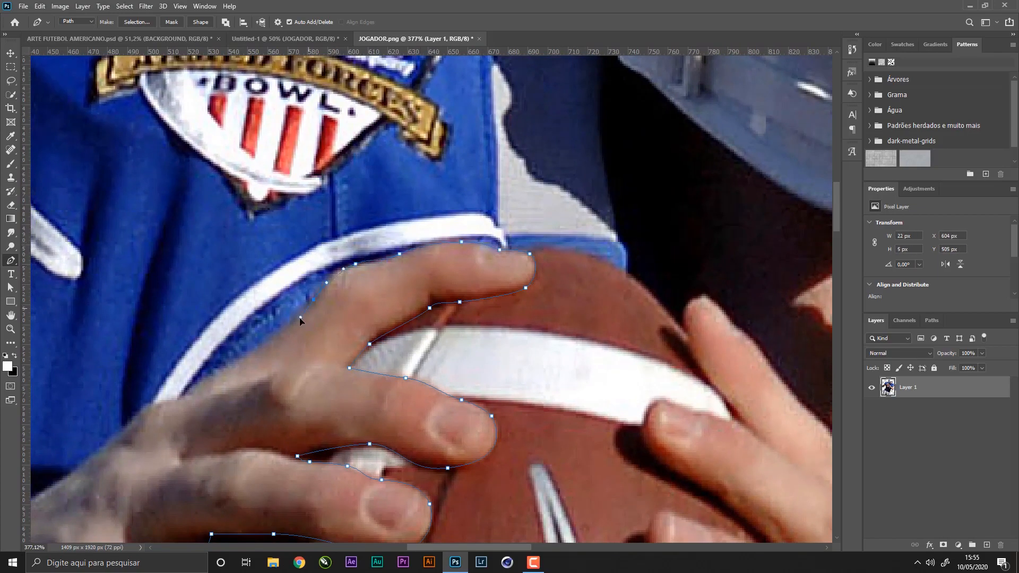
- Trace the path down the back of the hand against the blue jersey to the wrist
drag(254, 355, 418, 246)
click(302, 302)
drag(237, 371, 358, 268)
click(319, 293)
click(288, 315)
drag(259, 321, 242, 328)
drag(260, 329, 573, 199)
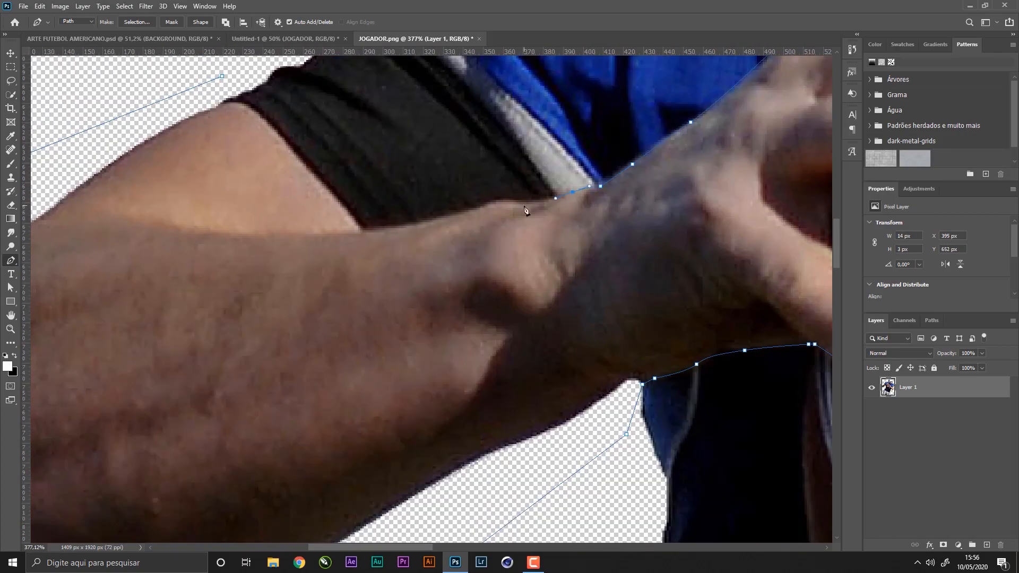
- Run the path along the forearm and the lower edge of the black armband, and close it at its starting point
click(374, 232)
drag(277, 130, 270, 122)
drag(218, 100, 183, 108)
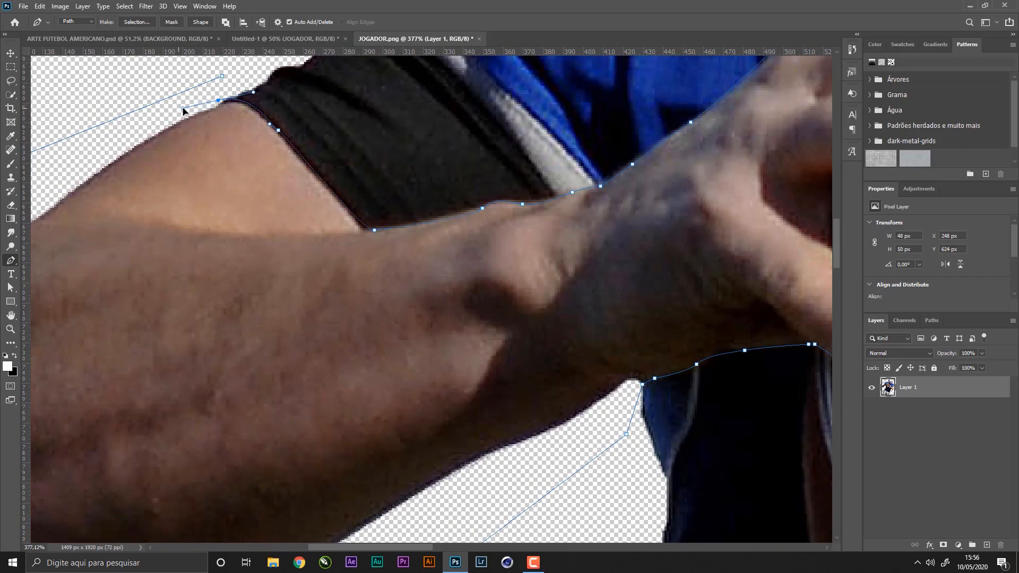
alt+click(219, 100)
click(230, 88)
click(222, 76)
key(z)
drag(459, 136, 377, 174)
drag(502, 173, 258, 220)
drag(486, 154, 525, 167)
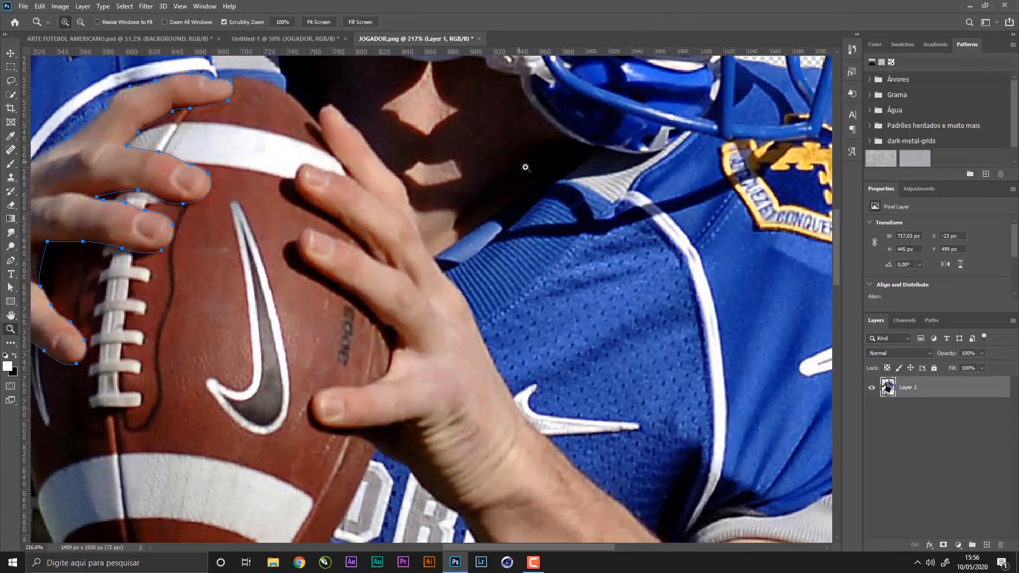
key(p)
drag(439, 390, 382, 278)
drag(368, 364, 387, 354)
key(ctrl+z)
- Start a new path at the outer corner of the grey sleeve cuff and run it loosely outside the bare arm around the elbow
drag(542, 334, 198, 90)
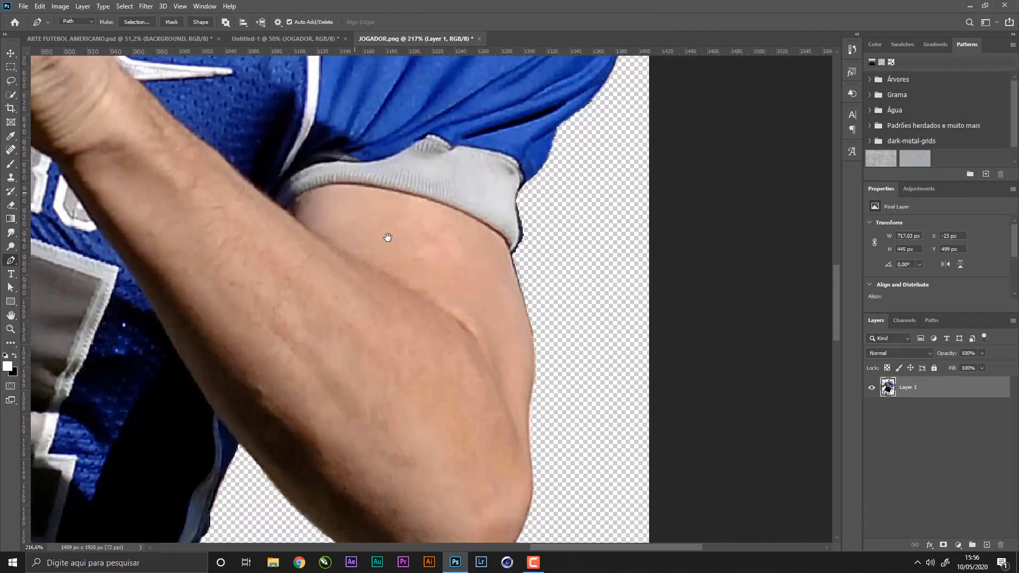
key(z)
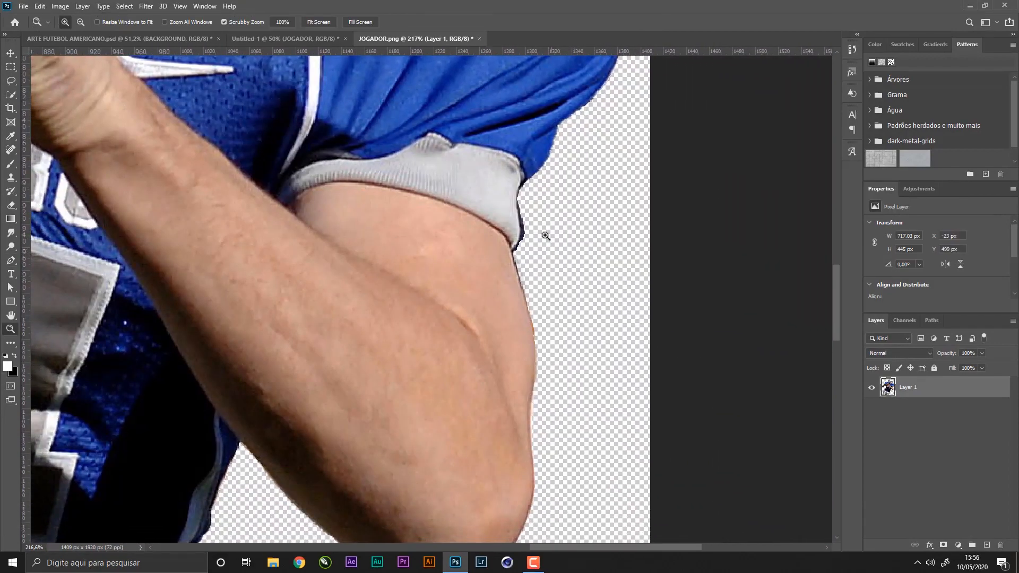
drag(546, 234, 593, 227)
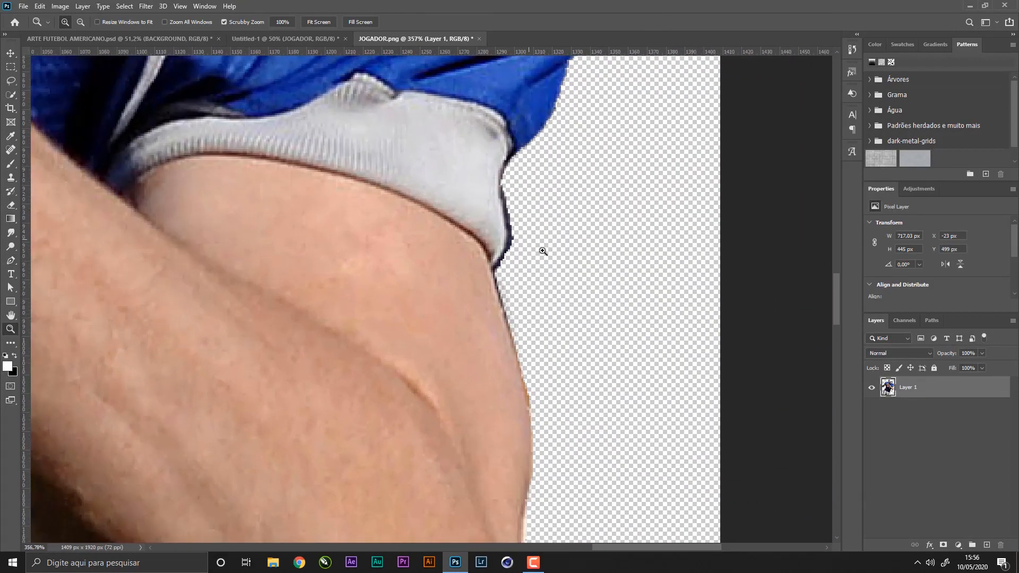
key(p)
click(496, 272)
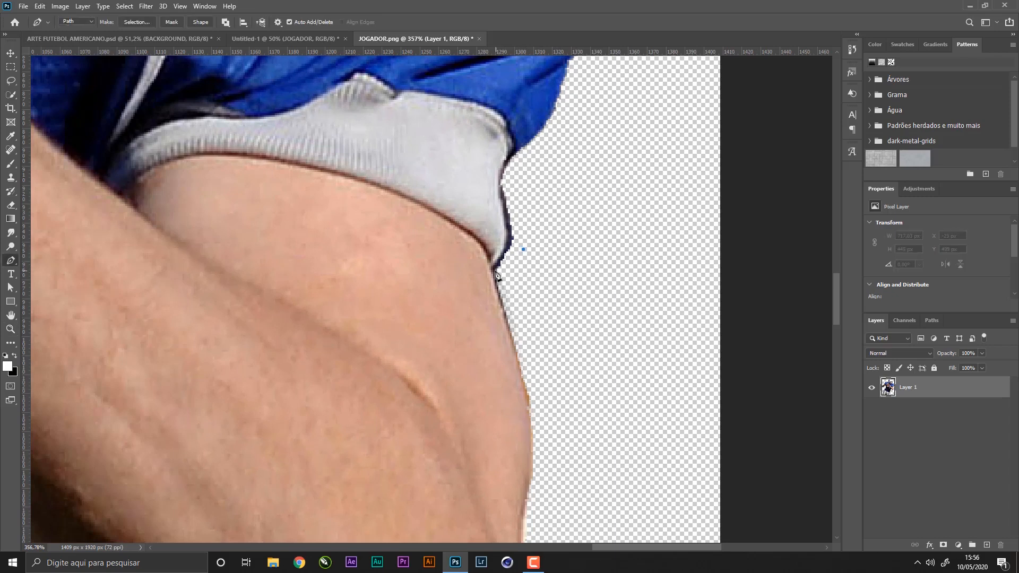
drag(537, 422, 581, 178)
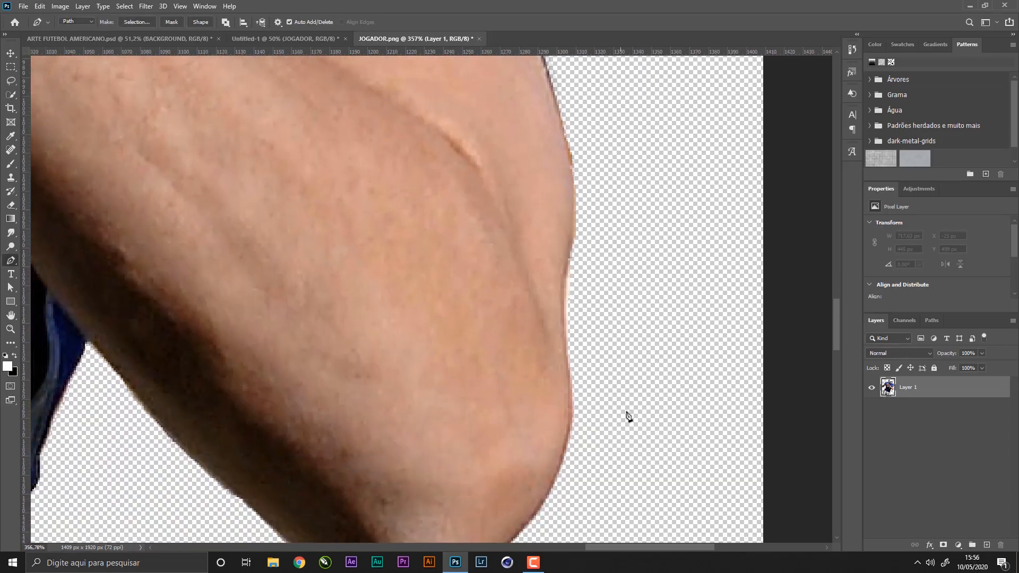
click(627, 411)
drag(588, 376, 656, 225)
click(638, 447)
click(398, 505)
click(233, 382)
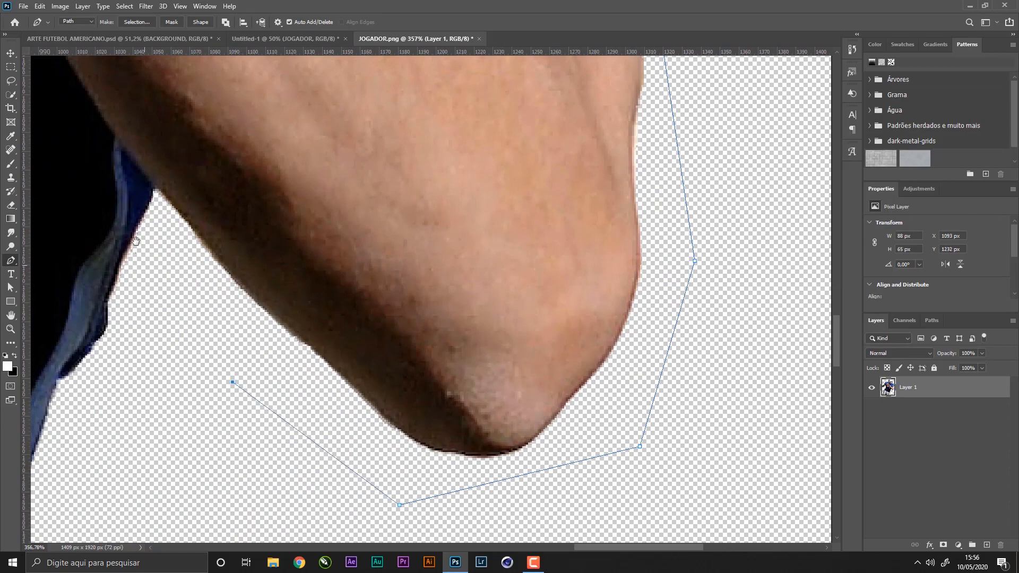
- Trace the path along the underside of the forearm against the jersey towards the wrist
drag(159, 193, 417, 455)
click(413, 452)
click(321, 299)
key(ctrl+z)
drag(352, 365, 327, 328)
drag(327, 328, 423, 416)
click(348, 287)
drag(349, 286, 509, 417)
click(426, 290)
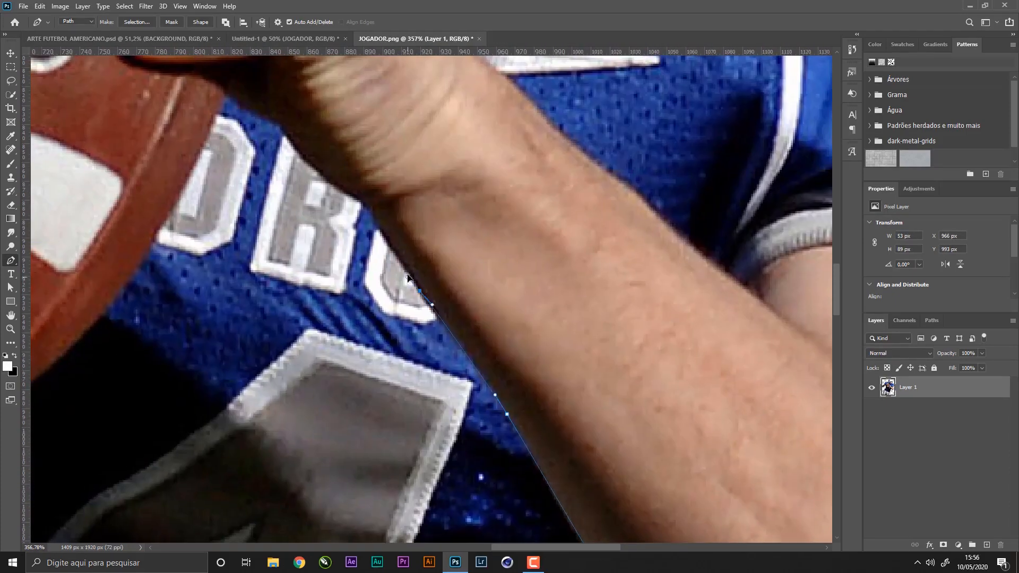
- Continue the path around the wrist and the heel of the hand to the underside of the thumb
click(462, 326)
click(444, 301)
drag(489, 323, 500, 359)
click(452, 283)
drag(469, 339, 413, 307)
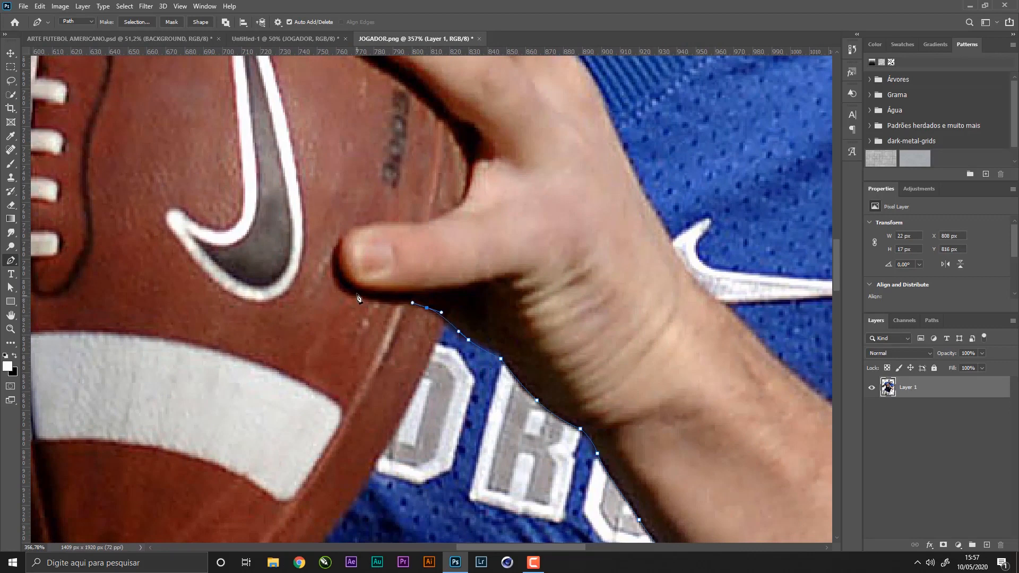
- Trace the path around the thumb tip and along its upper edge, undoing misplaced anchor points
drag(338, 265, 407, 222)
key(ctrl+z)
drag(466, 204, 456, 303)
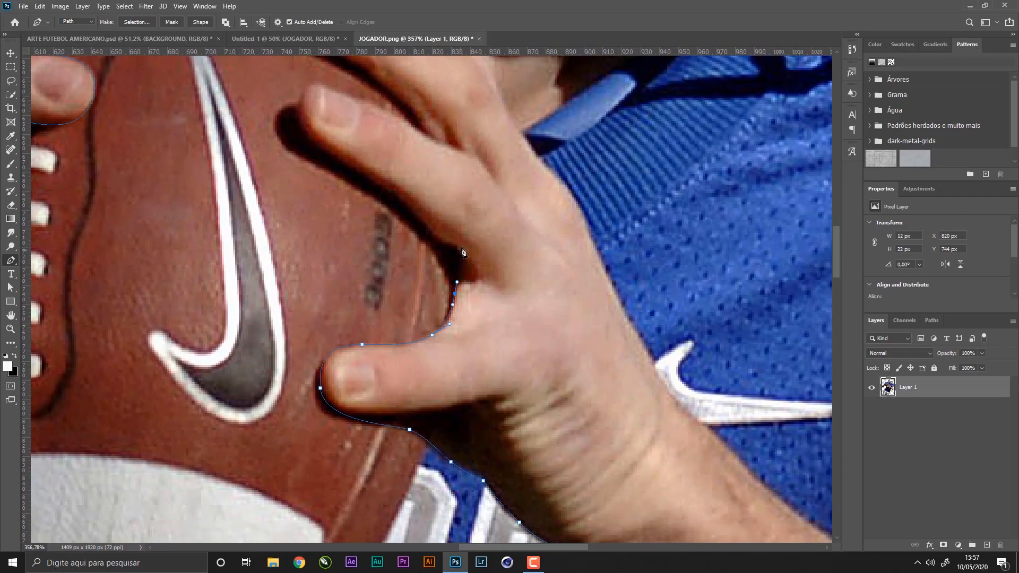
key(ctrl+z)
- Run the path along the underside and around the tip of the finger nearest the thumb
drag(432, 215, 437, 275)
drag(365, 232, 346, 218)
drag(370, 264, 352, 229)
drag(381, 224, 397, 232)
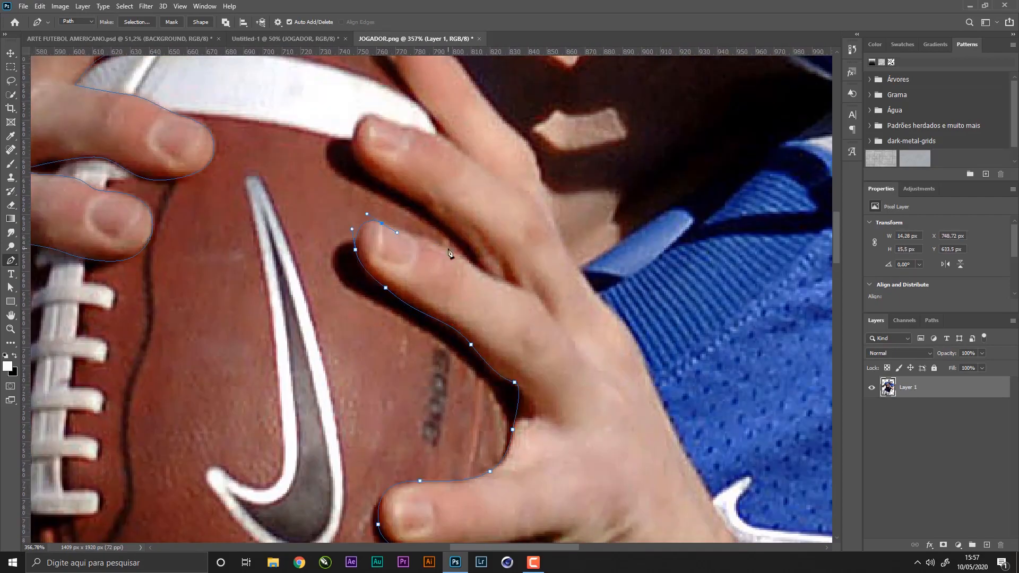
- Trace the upper edge of that finger back to the gap between the two fingers
click(448, 248)
click(489, 276)
drag(476, 294, 458, 279)
drag(433, 313, 380, 261)
drag(399, 235, 442, 213)
click(478, 258)
- Trace the path around the next finger, along its underside and tip over the football, undoing a misplaced point
drag(440, 203, 450, 276)
drag(437, 254, 415, 227)
drag(526, 270, 600, 303)
drag(530, 175, 551, 331)
drag(468, 297, 443, 298)
key(ctrl+z)
drag(365, 271, 422, 255)
drag(353, 247, 348, 236)
- Continue the path along the uppermost finger and up the football's edge to the dark neck area
drag(366, 175, 378, 268)
drag(348, 279, 346, 257)
drag(343, 139, 345, 105)
click(348, 139)
drag(357, 153, 399, 192)
drag(457, 243, 473, 253)
- Trace the path around the shaded neck, following the lower edge of the helmet to the jersey collar
drag(568, 297, 497, 244)
click(604, 261)
drag(520, 253, 554, 256)
click(550, 258)
drag(593, 327, 638, 362)
drag(639, 354, 485, 249)
click(463, 307)
drag(463, 308, 539, 230)
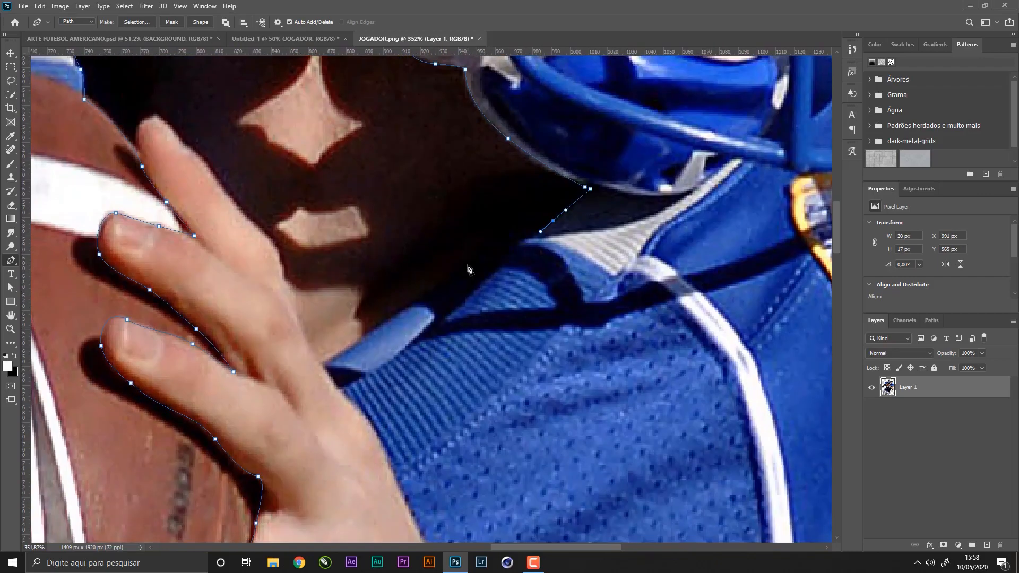
- Run the path along the jersey collar and down the back of the hand
click(436, 286)
click(377, 327)
drag(377, 328, 456, 196)
click(400, 233)
drag(441, 281, 417, 203)
drag(476, 290, 506, 312)
- Trace the forearm's upper edge and the lower edge of the grey cuff, and close the path at its starting point
drag(506, 313, 413, 180)
click(512, 274)
click(648, 386)
drag(647, 387, 439, 273)
click(428, 264)
click(423, 249)
drag(519, 216, 410, 185)
drag(587, 255, 457, 266)
click(643, 275)
- Select both arm paths and convert them into a new anti-aliased selection with a feather radius of 0,3 pixels
key(z)
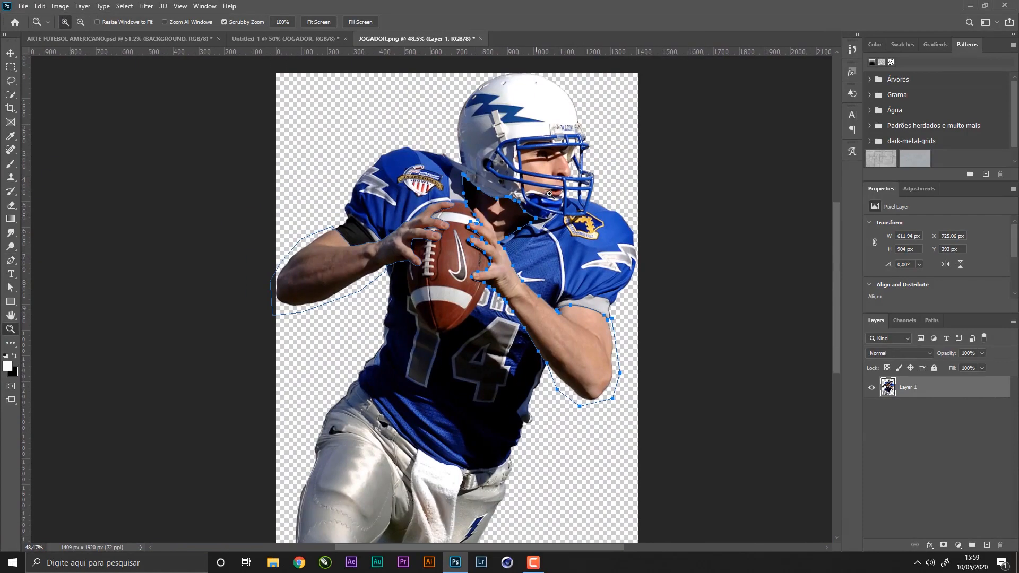
drag(534, 204, 558, 201)
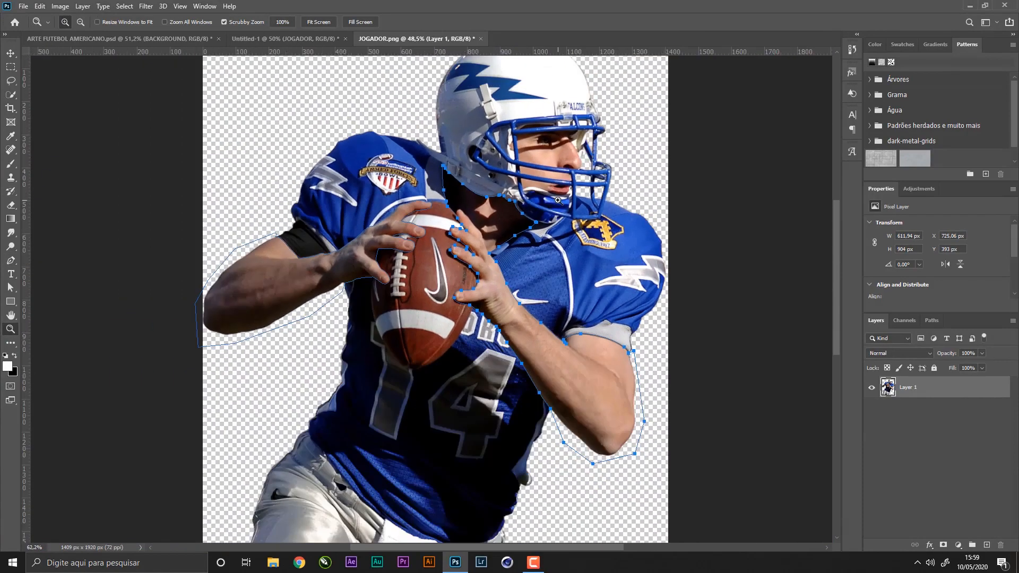
key(a)
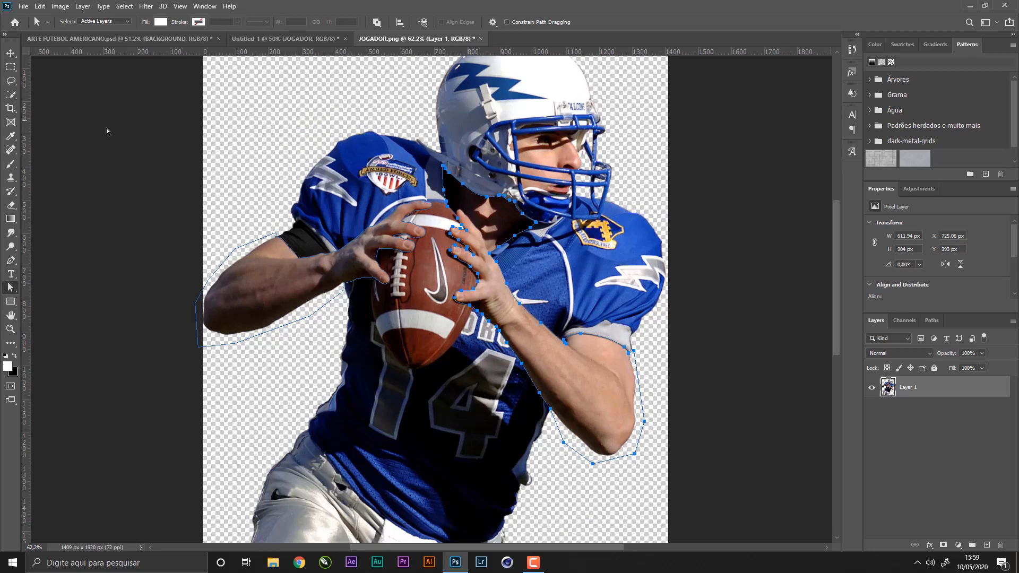
drag(106, 131, 756, 552)
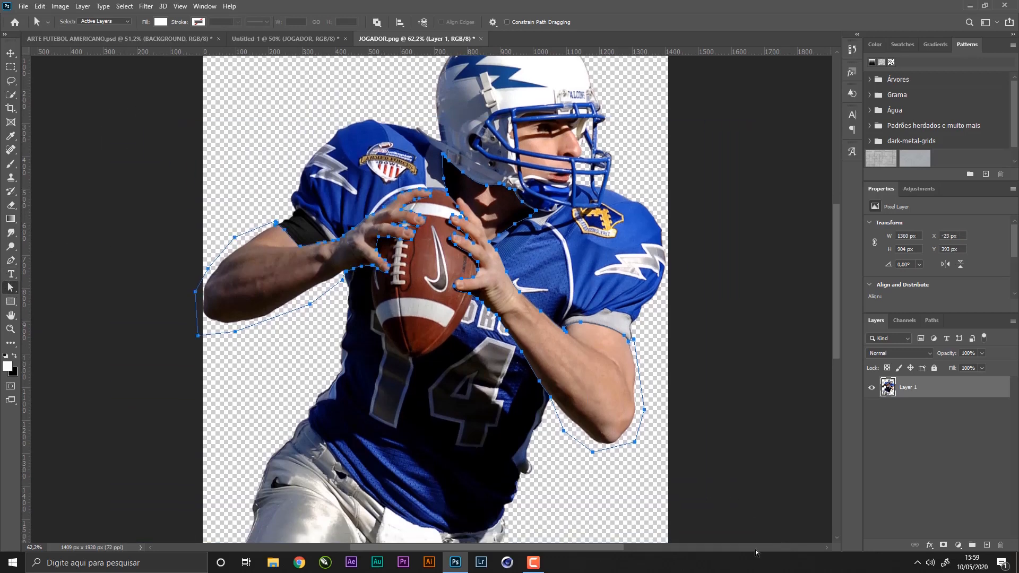
key(p)
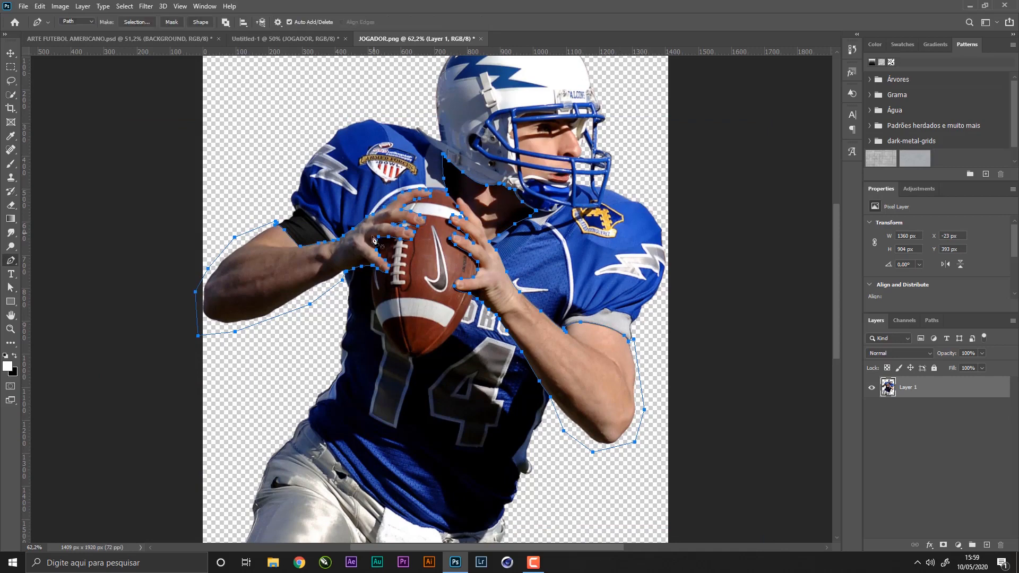
right_click(334, 259)
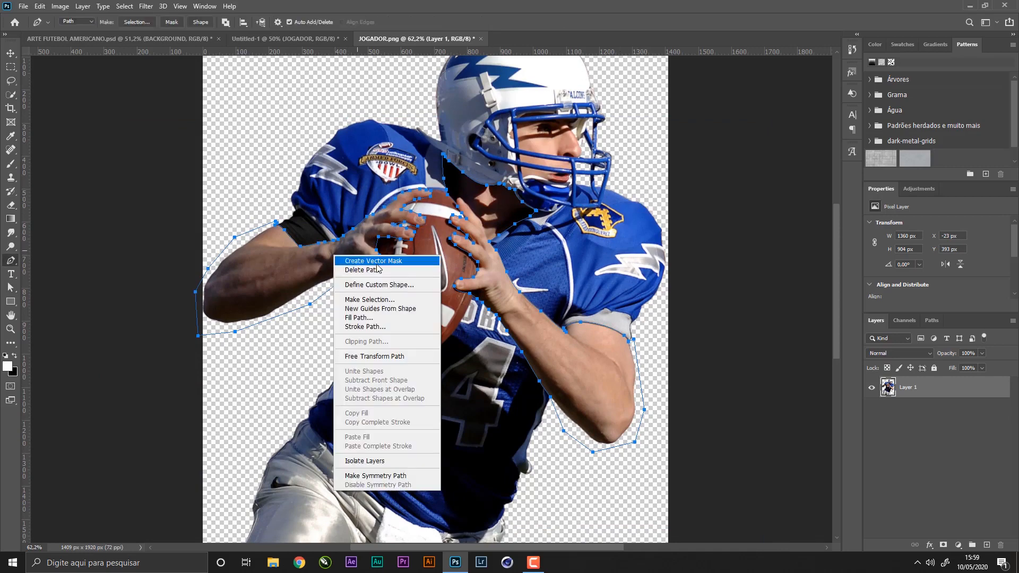
click(388, 300)
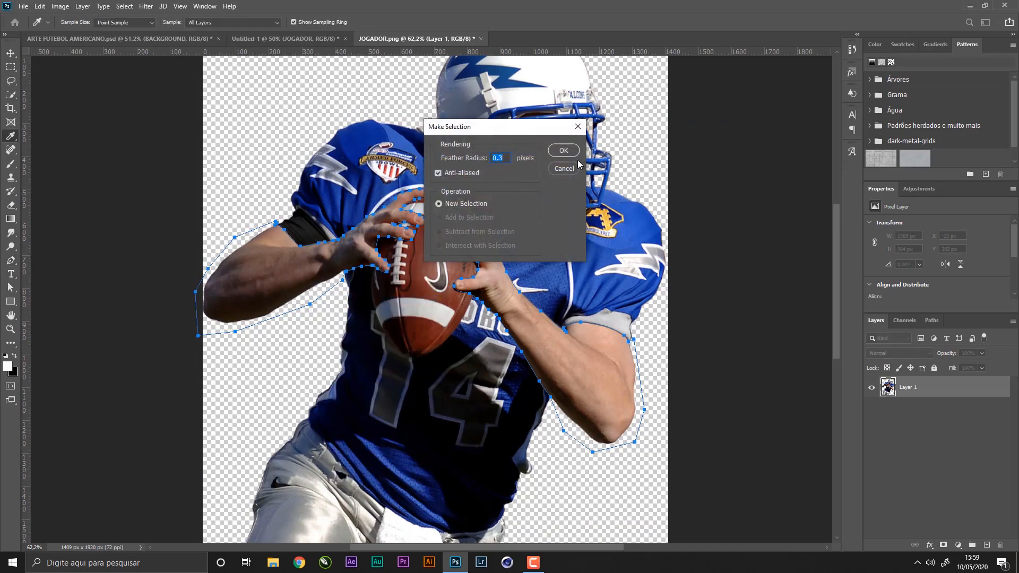
click(564, 151)
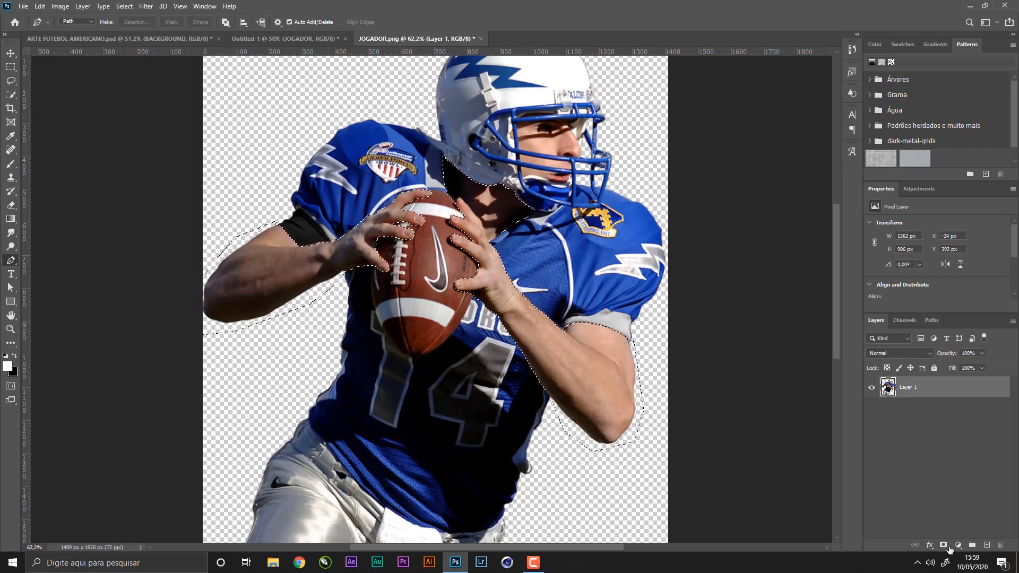
- Add a Gradient Map adjustment layer from the selection, with Dither and Reverse enabled
click(958, 545)
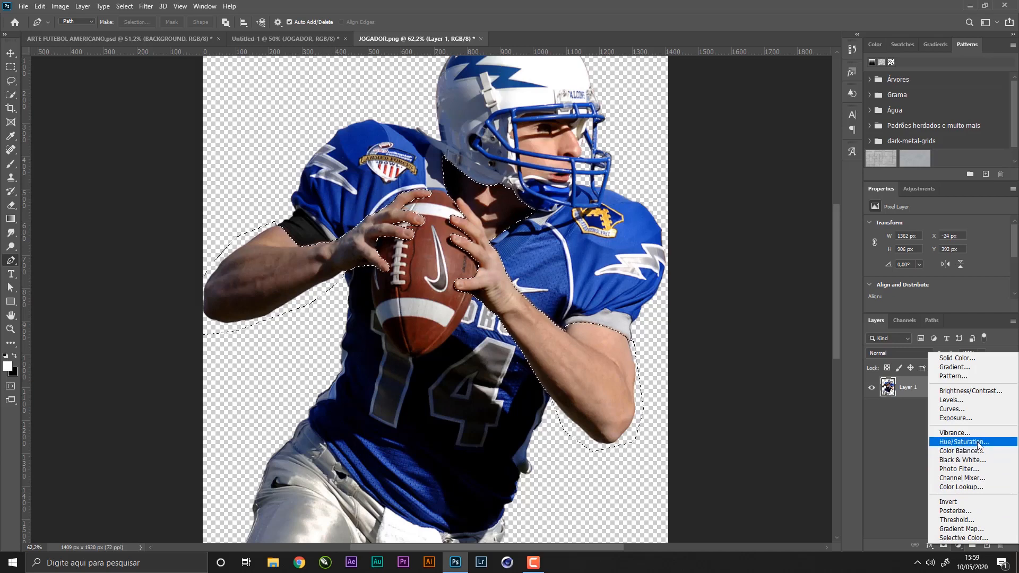
click(969, 529)
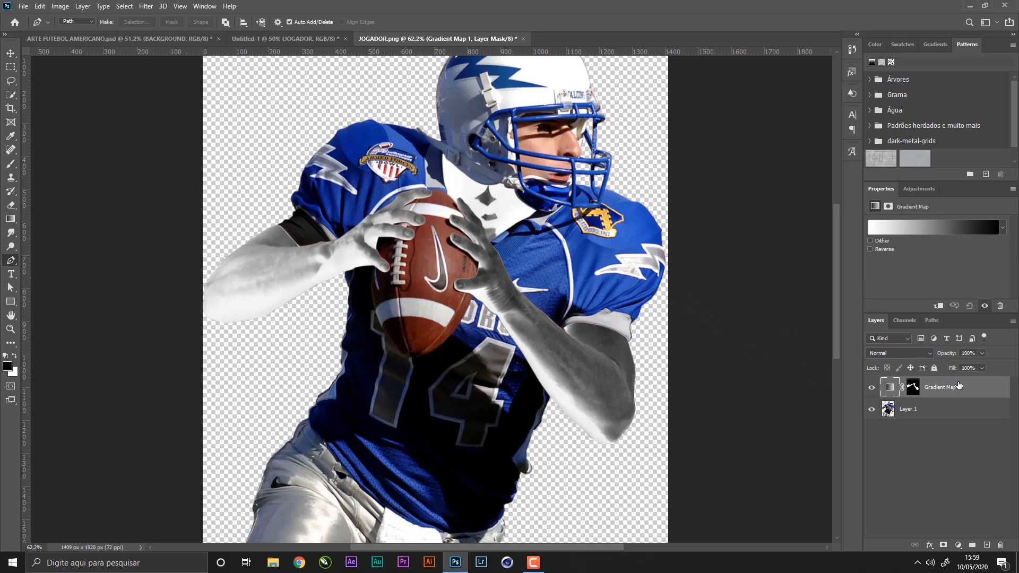
click(890, 387)
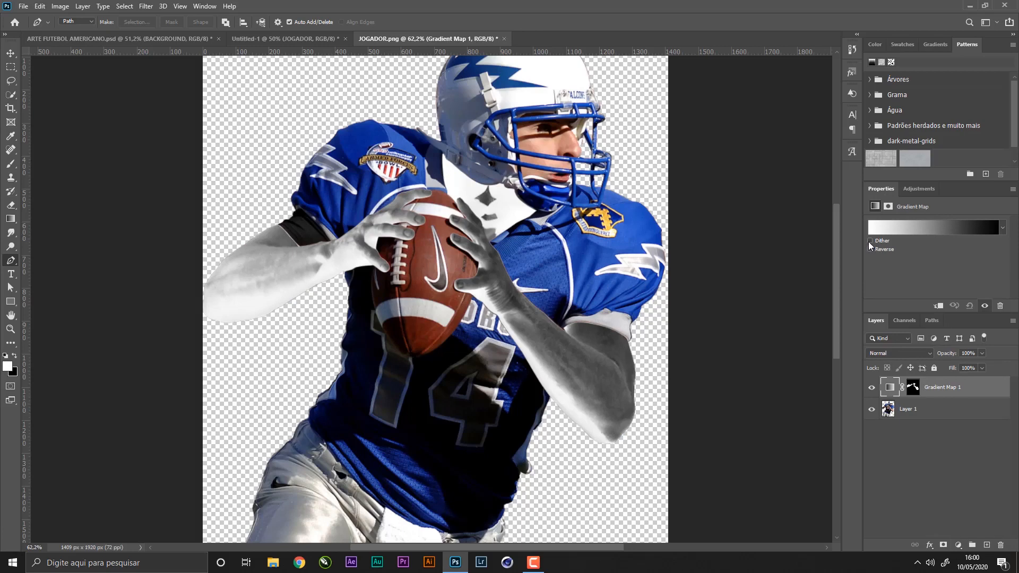
click(870, 240)
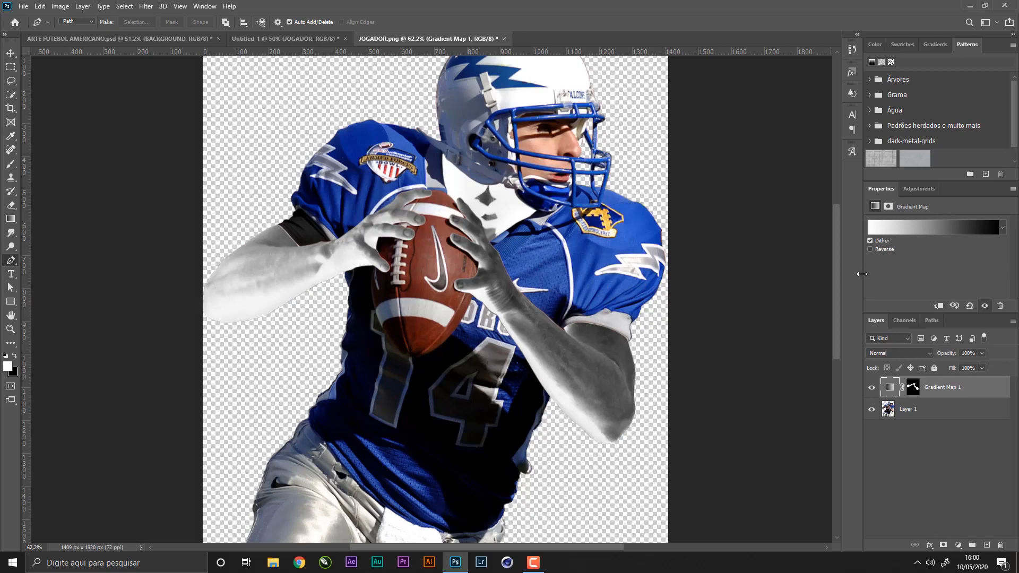
click(884, 249)
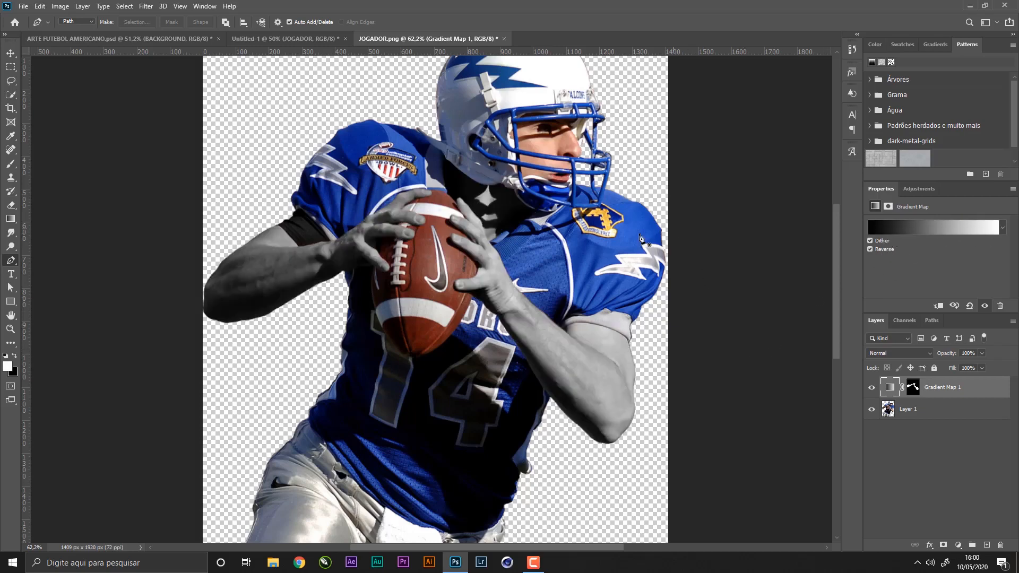
- Start a path on the face inside the helmet, following the vertical bar and the bar below the nose
key(z)
drag(605, 234, 594, 233)
drag(577, 123, 620, 144)
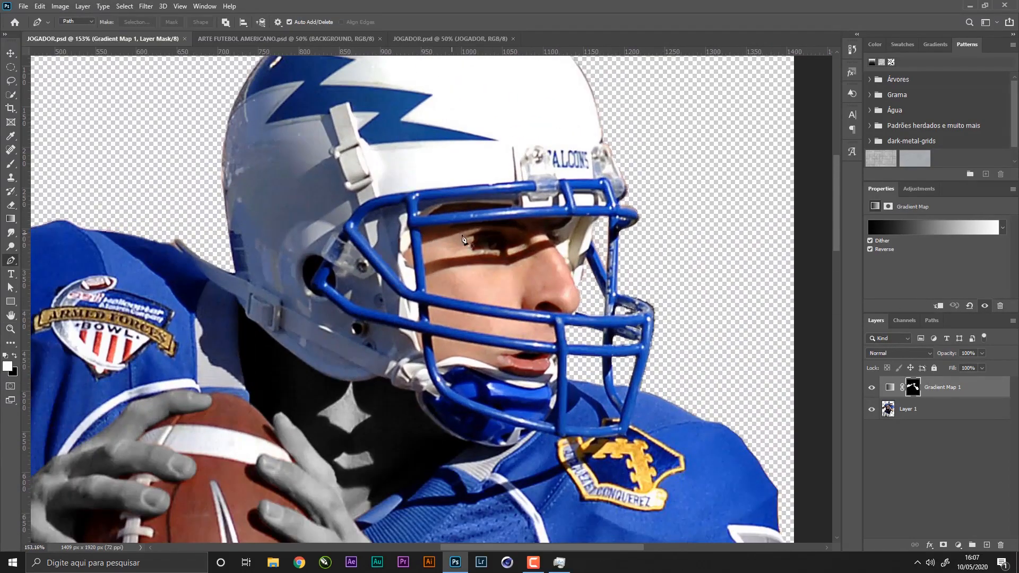
key(z)
drag(467, 243, 471, 248)
key(p)
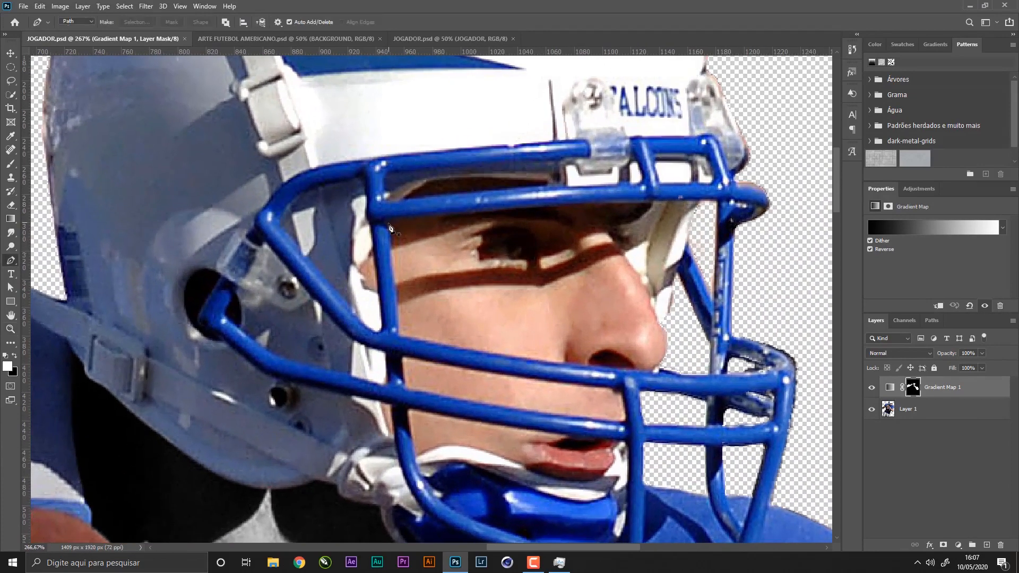
click(388, 225)
click(396, 337)
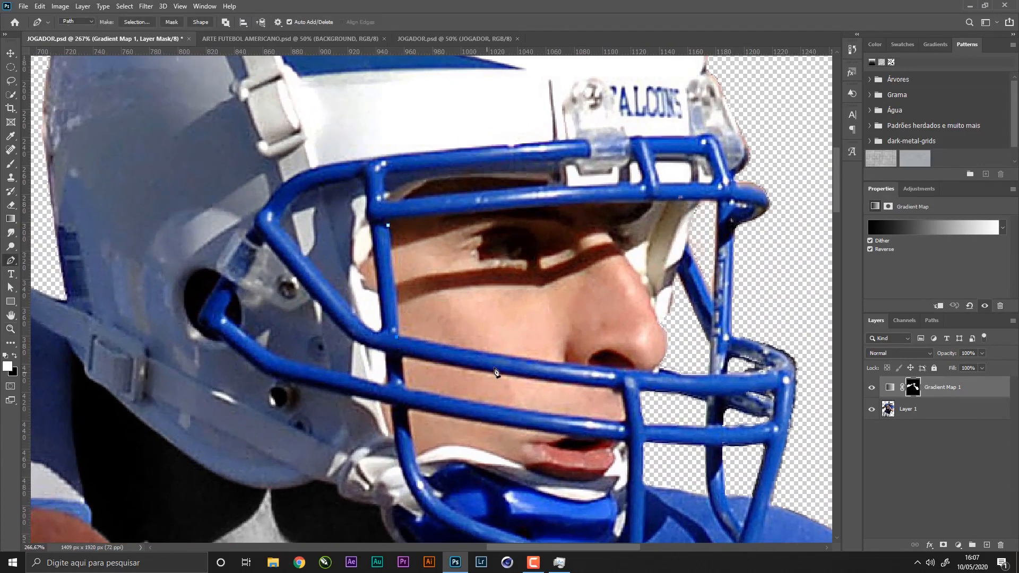
drag(624, 371, 689, 366)
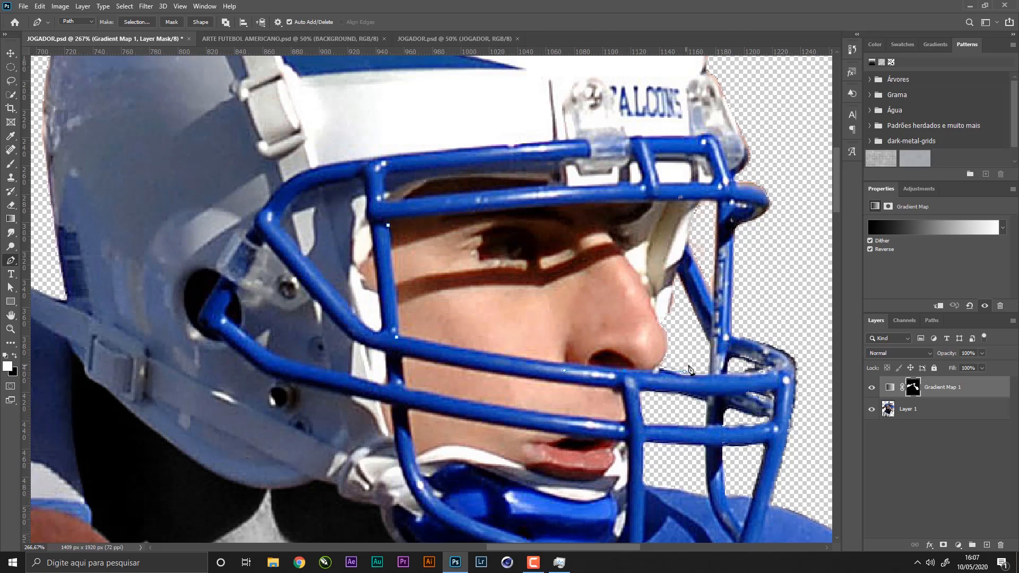
- Continue the path up the nose and brow profile, along the underside of the upper bar, and close it
click(663, 323)
click(656, 300)
click(651, 287)
click(630, 255)
drag(615, 230, 612, 203)
drag(392, 219, 427, 181)
alt+click(392, 219)
click(388, 225)
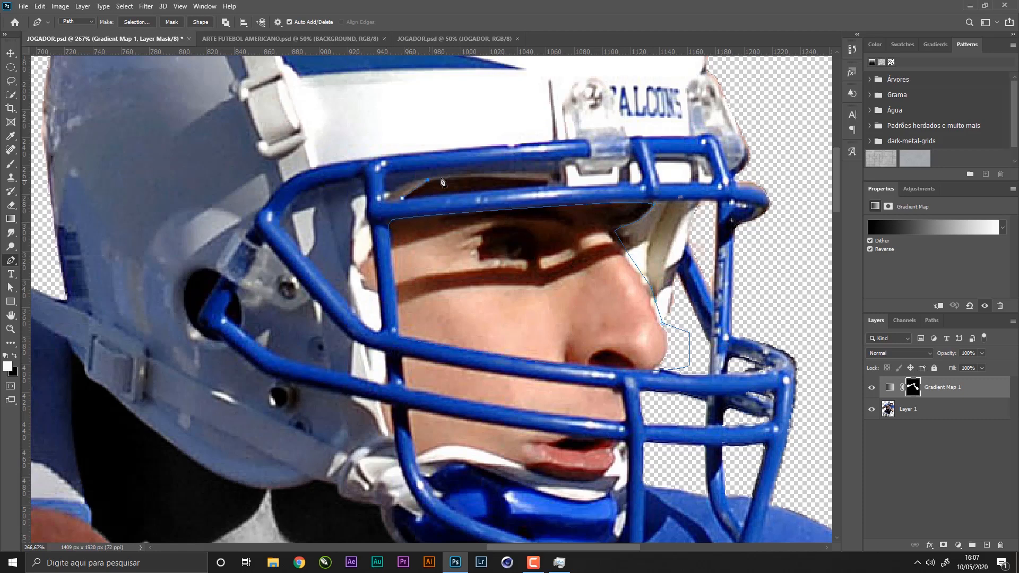
- Outline the strip of forehead between the two upper helmet bars with a closed path
drag(548, 182, 607, 193)
alt+click(549, 183)
click(402, 198)
drag(388, 200, 386, 200)
- Outline the strip of cheek between the two middle helmet bars with a closed path
drag(591, 379, 606, 268)
click(357, 236)
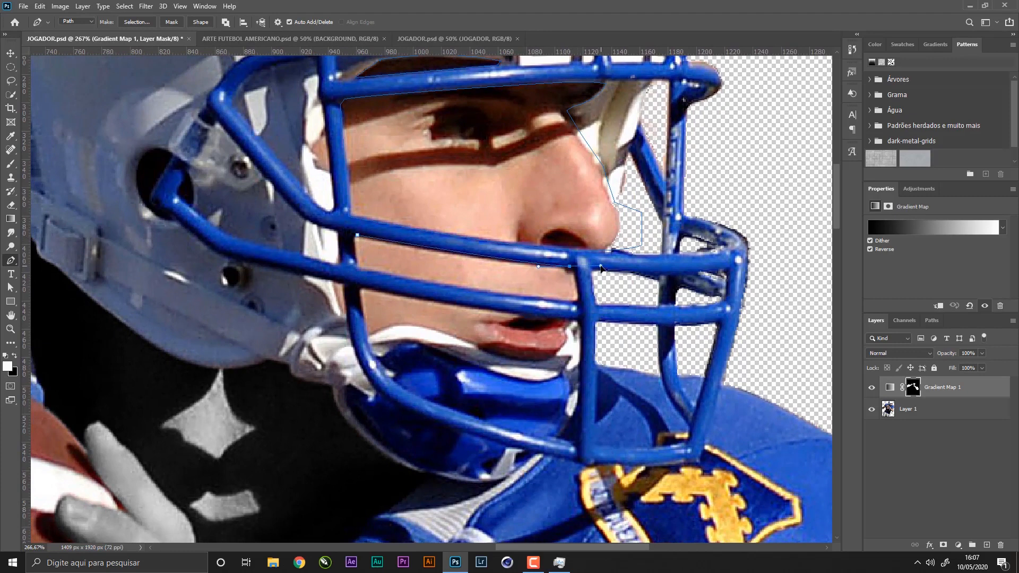
alt+click(569, 266)
click(580, 302)
drag(355, 269, 316, 252)
alt+click(354, 268)
click(357, 235)
- Start a path for the mouth area down the vertical bar and along the upper edge of the white chin strap
drag(370, 247, 363, 178)
click(352, 226)
click(359, 270)
click(367, 268)
click(399, 261)
click(424, 267)
click(455, 277)
- Continue the path around the lips and along the underside of the bar above the mouth, and close it
click(560, 288)
click(561, 258)
click(567, 251)
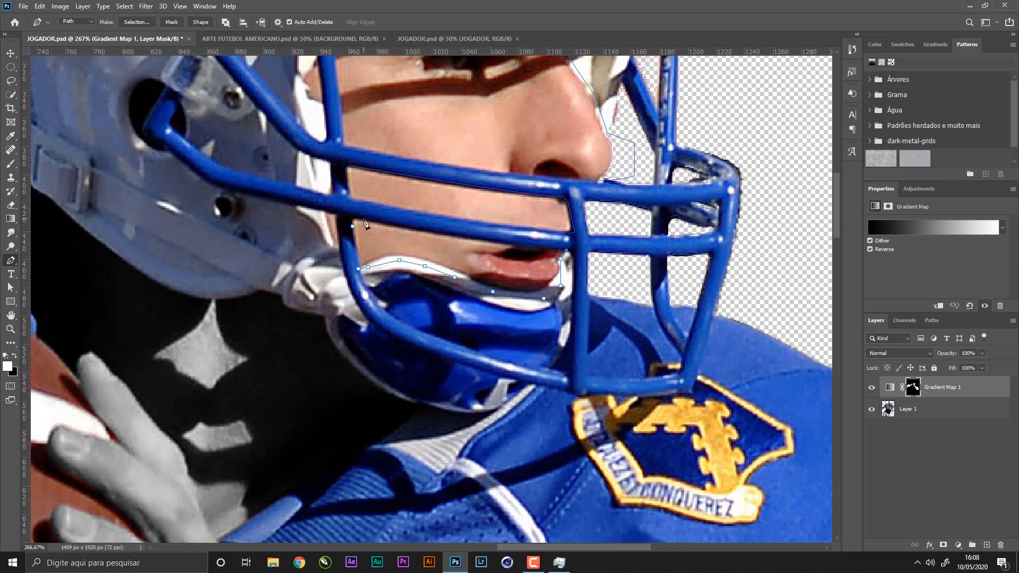
drag(361, 219, 297, 199)
alt+click(360, 219)
click(353, 227)
- Outline the small patch of skin behind the vertical helmet bar beside the eye with a closed path
drag(354, 240, 419, 390)
click(381, 212)
click(388, 255)
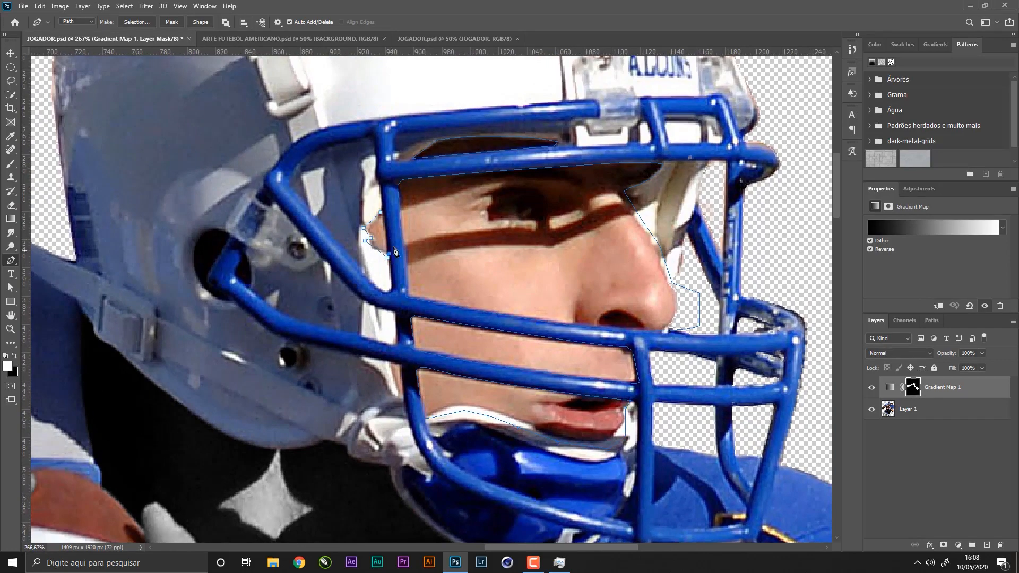
click(382, 212)
- Select all the paths drawn around the face and convert them into a new anti-aliased selection with a 0.3 pixel feather
key(z)
drag(539, 239, 505, 253)
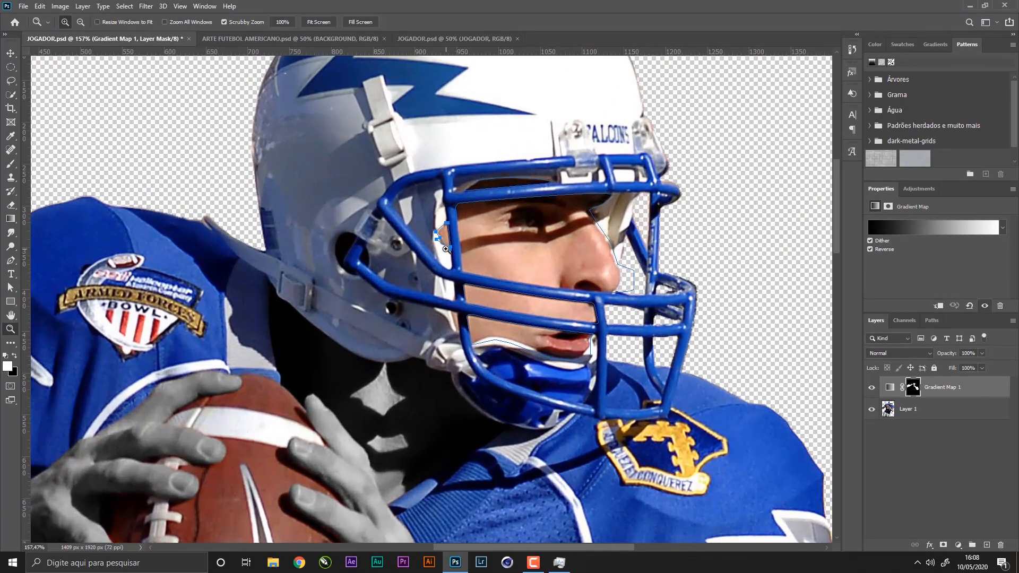
key(a)
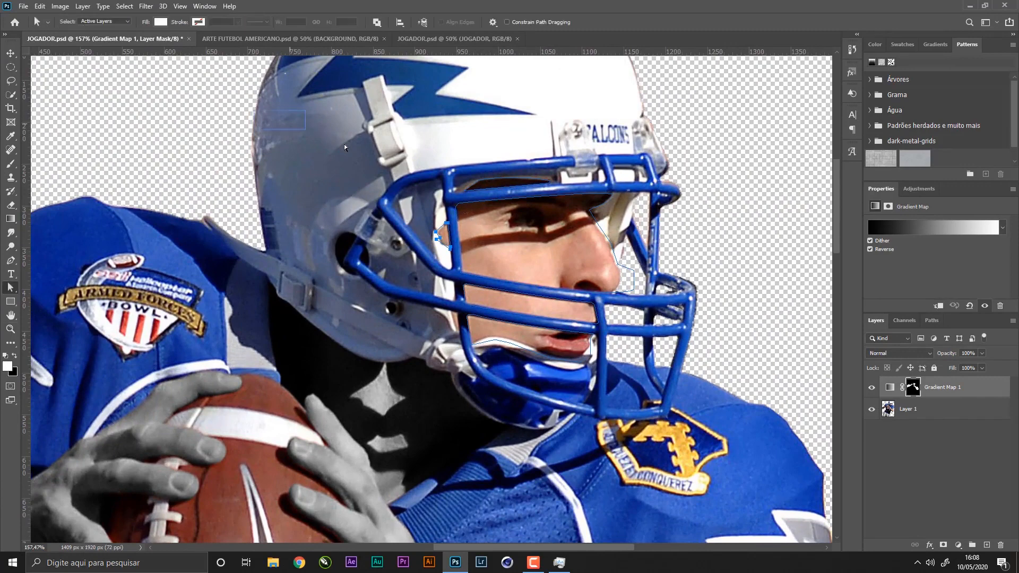
drag(344, 144, 744, 497)
key(p)
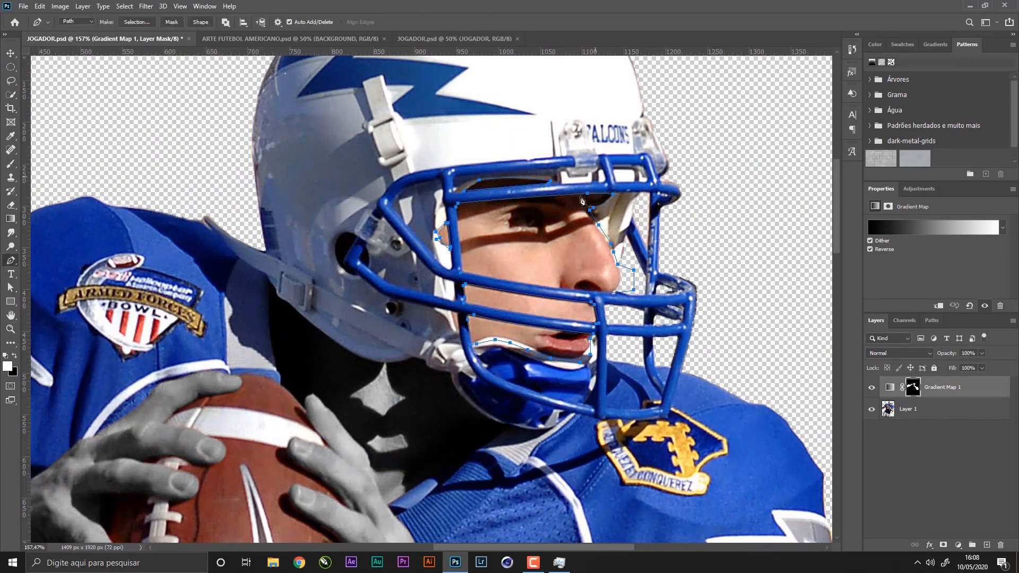
right_click(552, 225)
click(595, 270)
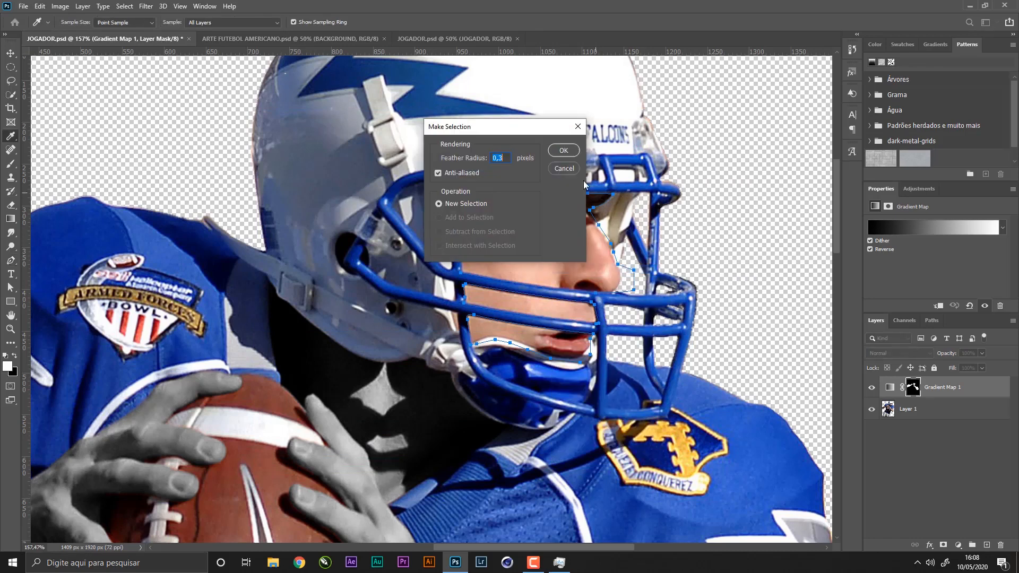
click(564, 150)
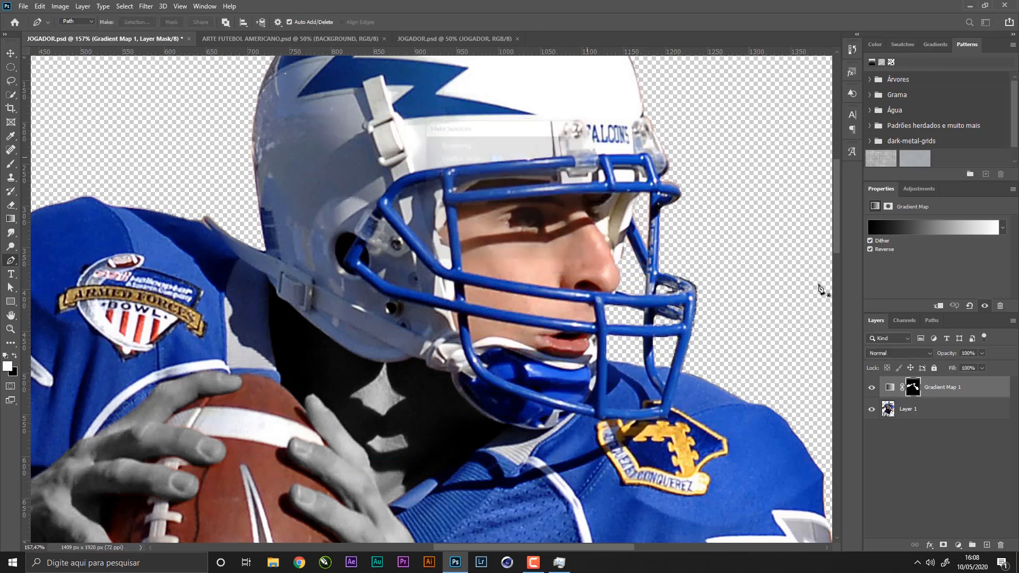
- Fill the selected face areas with white on the Gradient Map 1 mask to turn them black and white, and deselect
click(910, 386)
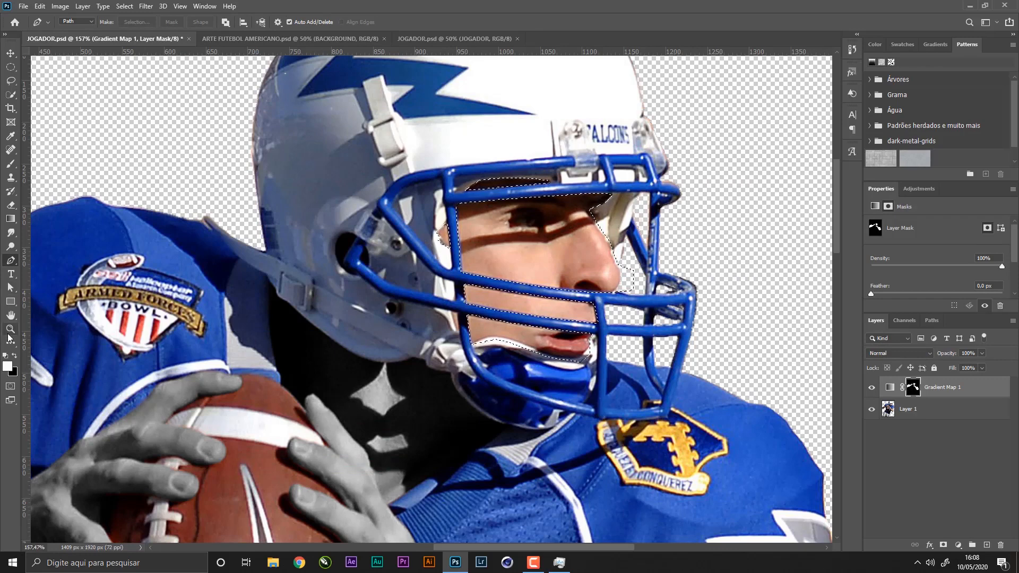
key(alt+BackSpace)
key(ctrl+d)
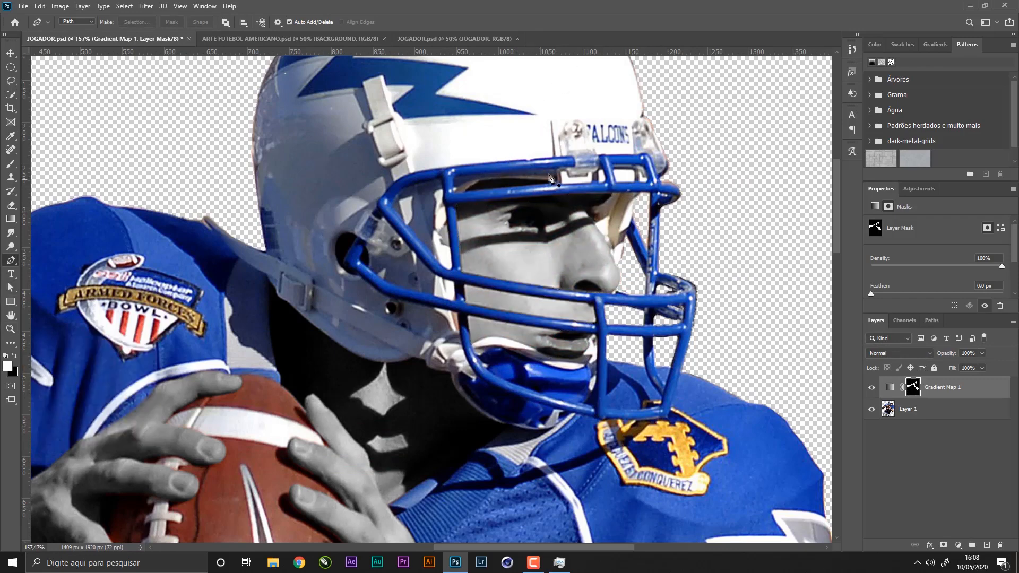
- Paint white on the Gradient Map 1 mask over the Armed Forces Bowl shoulder badge, using a much smaller round brush at 50% hardness
key(z)
drag(550, 162, 531, 170)
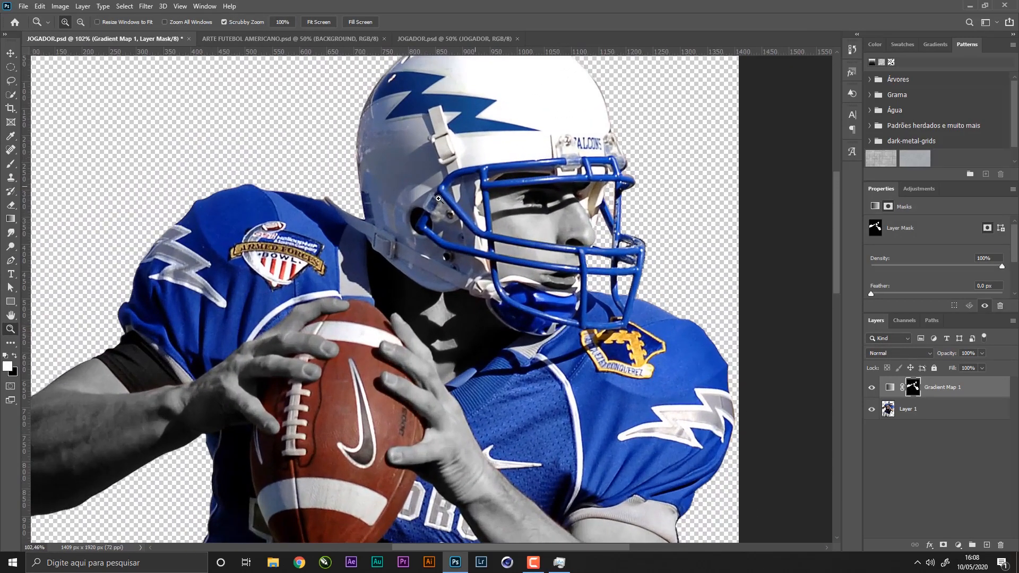
drag(257, 241, 303, 234)
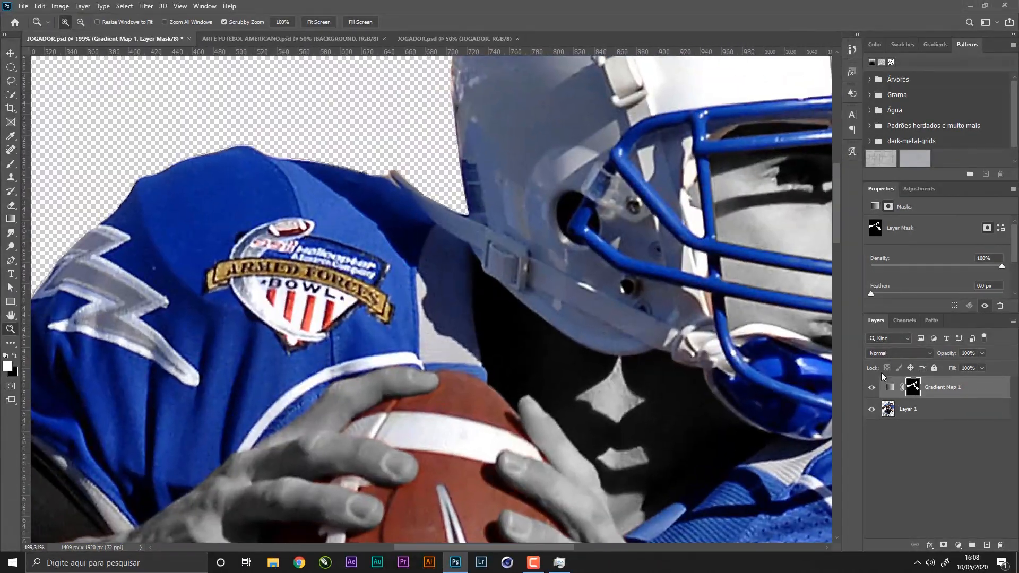
key(b)
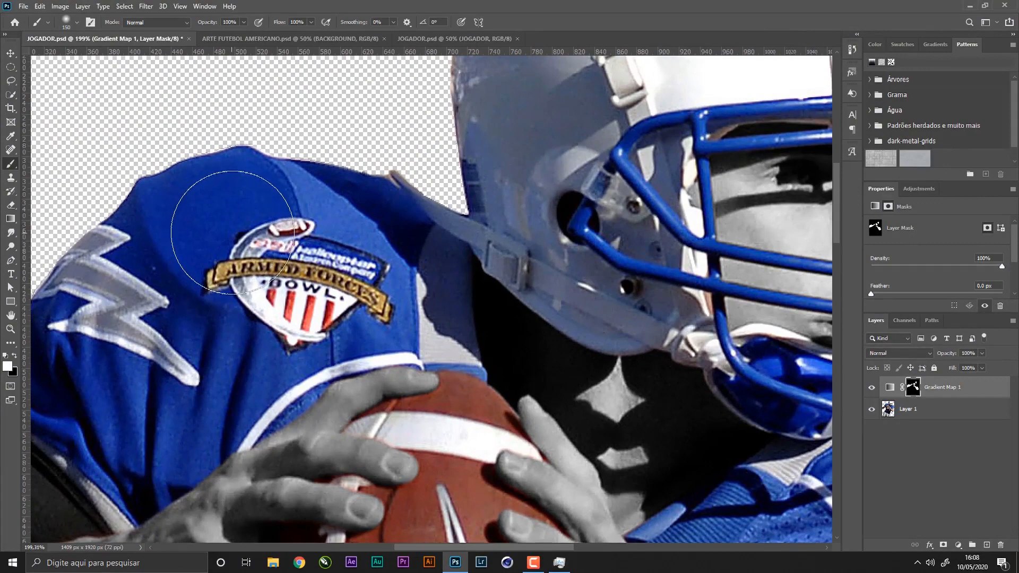
right_click(222, 197)
click(310, 243)
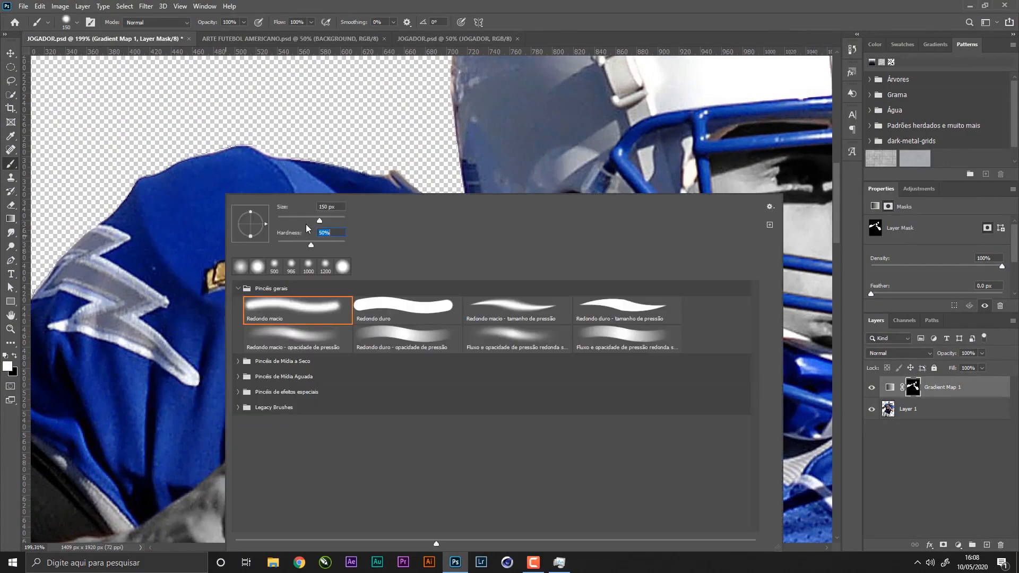
click(627, 19)
key(bracketleft)
key(bracketleft)
key(bracketleft)
key(bracketleft)
key(bracketleft)
key(bracketleft)
key(bracketleft)
key(bracketleft)
key(bracketleft)
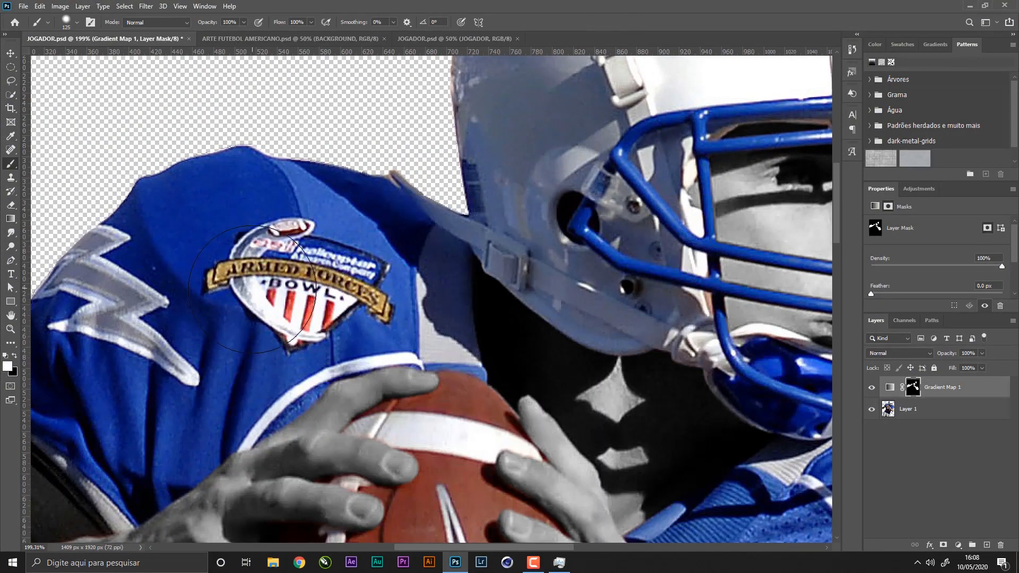
key(bracketleft)
key(bracketleft)
key(bracketleft)
key(bracketleft)
key(bracketleft)
mouse_move(286, 295)
mouse_down()
mouse_move(288, 313)
mouse_move(293, 295)
mouse_move(272, 295)
mouse_up()
mouse_move(305, 324)
mouse_down()
mouse_move(311, 298)
mouse_move(330, 314)
mouse_up()
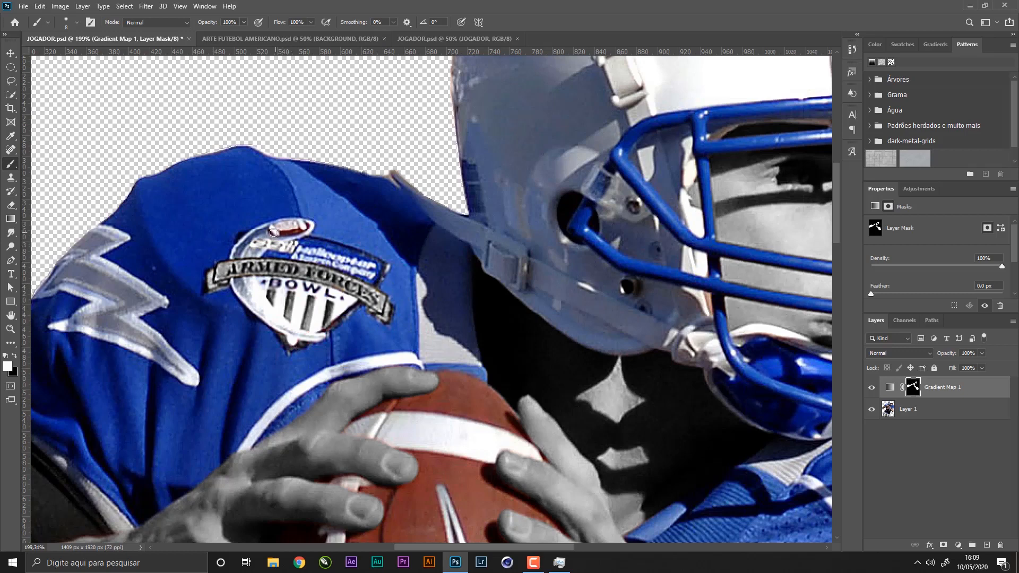
drag(300, 224, 275, 242)
- Paint the same mask over the yellow emblem, border and lettering of the patch on the other shoulder to desaturate it
scroll(401, 300, right, 10)
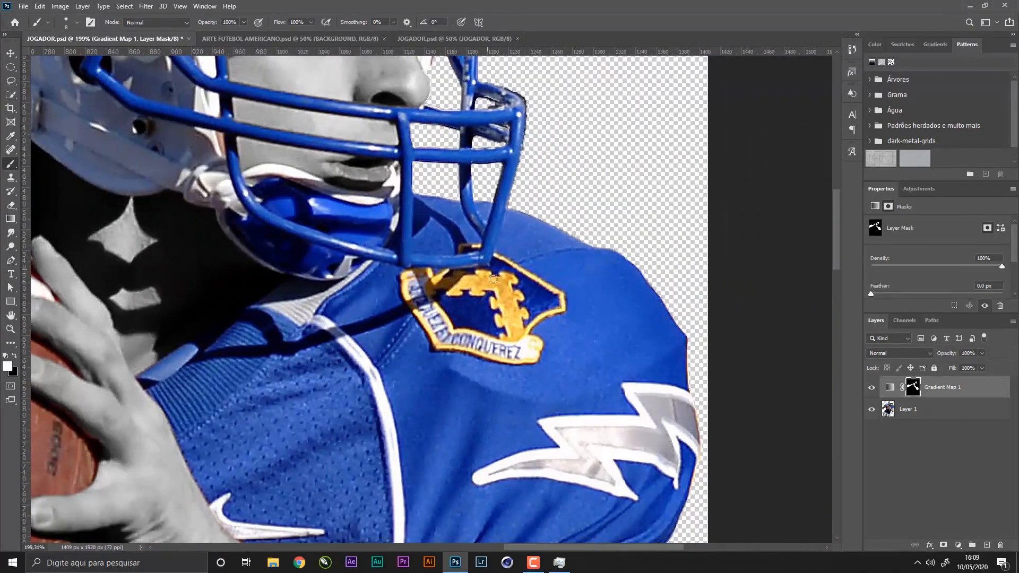
drag(508, 309, 512, 335)
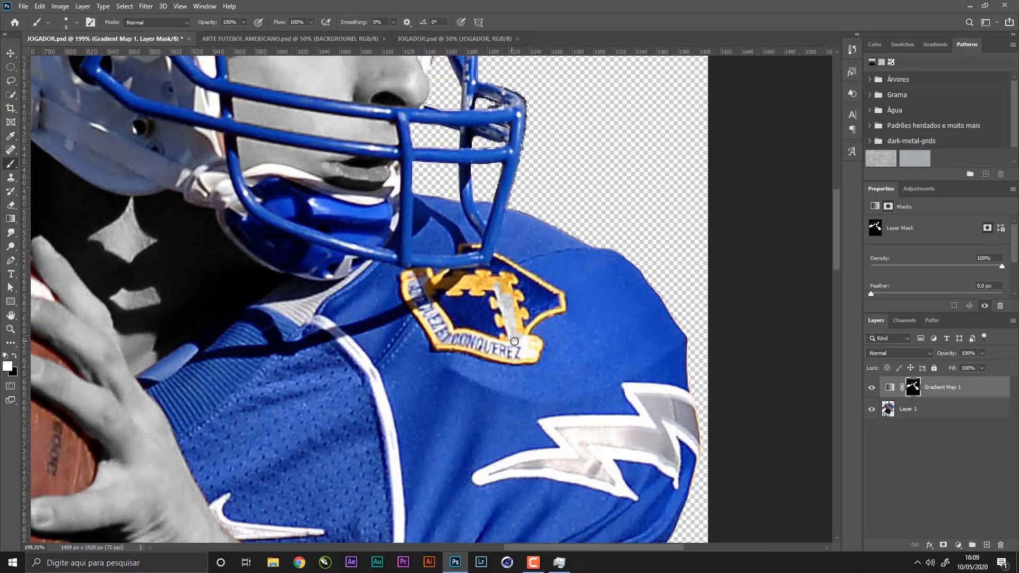
mouse_move(524, 312)
mouse_down()
mouse_move(501, 275)
mouse_move(482, 273)
mouse_move(487, 288)
mouse_move(458, 291)
mouse_move(443, 275)
mouse_move(412, 275)
mouse_up()
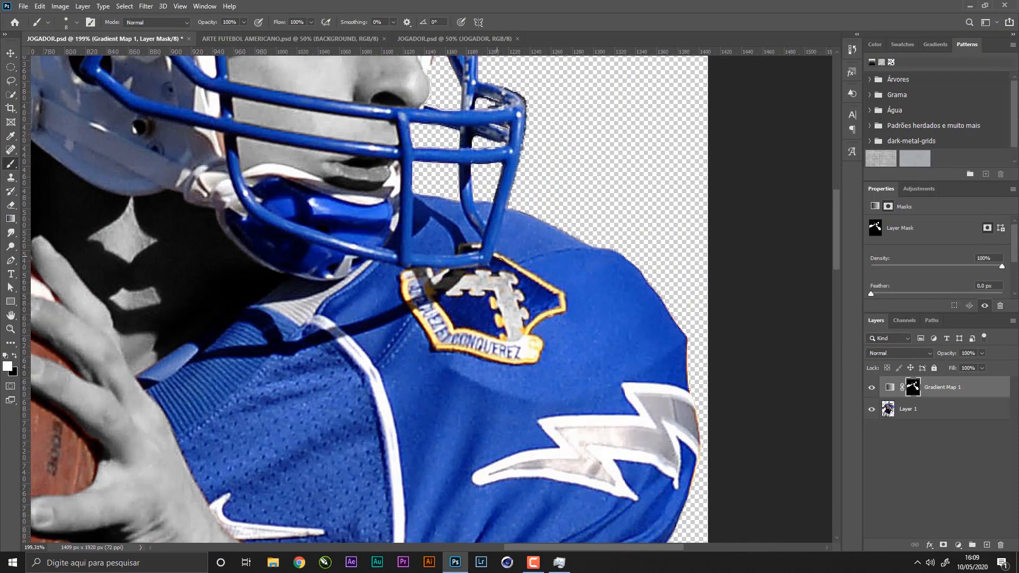
mouse_move(561, 296)
mouse_down()
mouse_move(527, 333)
mouse_move(493, 301)
mouse_move(503, 328)
mouse_move(539, 349)
mouse_move(522, 361)
mouse_move(559, 312)
mouse_move(513, 363)
mouse_move(407, 341)
mouse_up()
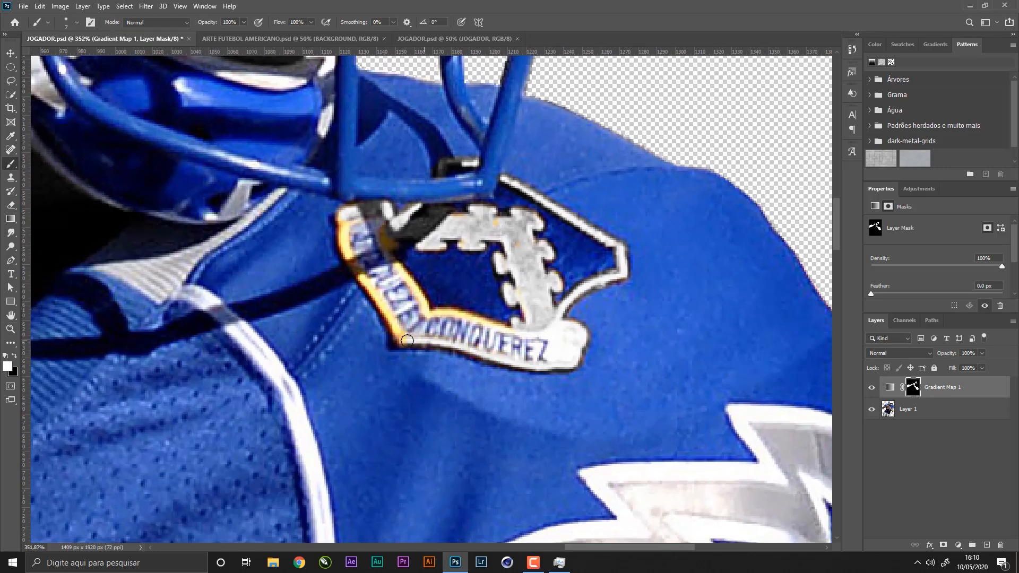
mouse_move(345, 251)
mouse_down()
mouse_move(402, 333)
mouse_move(397, 273)
mouse_move(365, 264)
mouse_move(430, 322)
mouse_up()
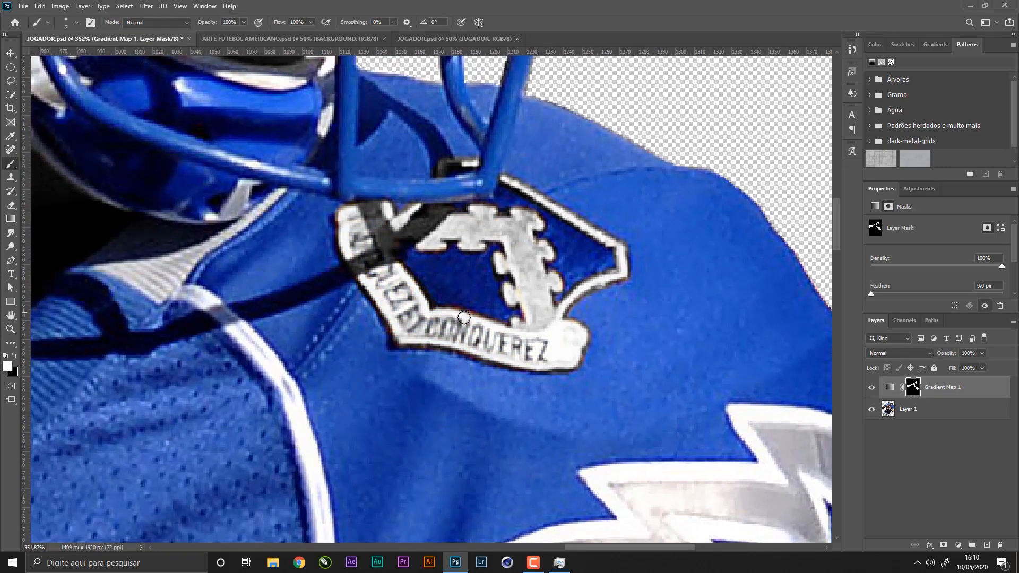
- Clip the Gradient Map 1 adjustment to Layer 1 as a clipping mask
key(x)
key(z)
drag(582, 310, 157, 145)
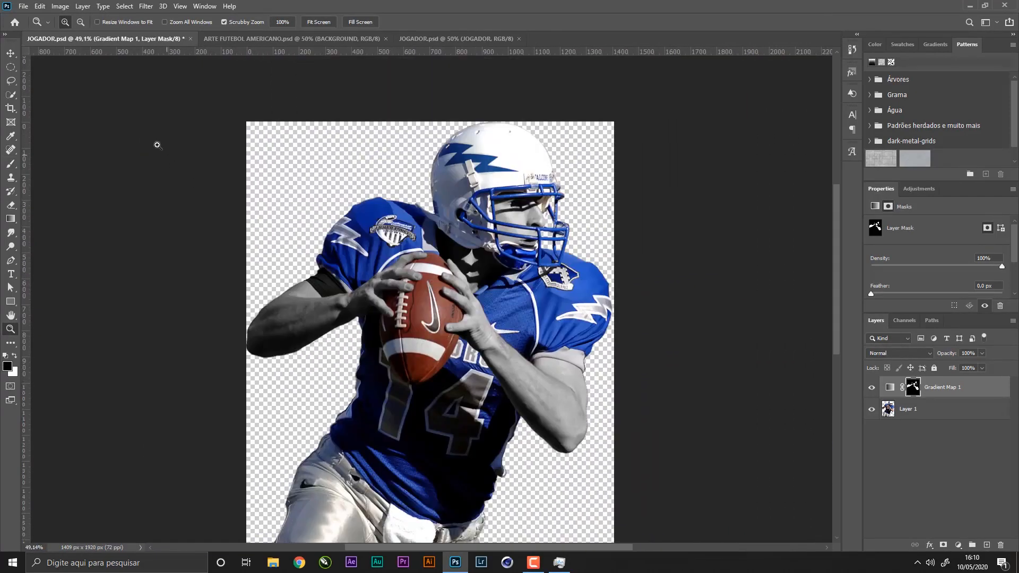
click(10, 53)
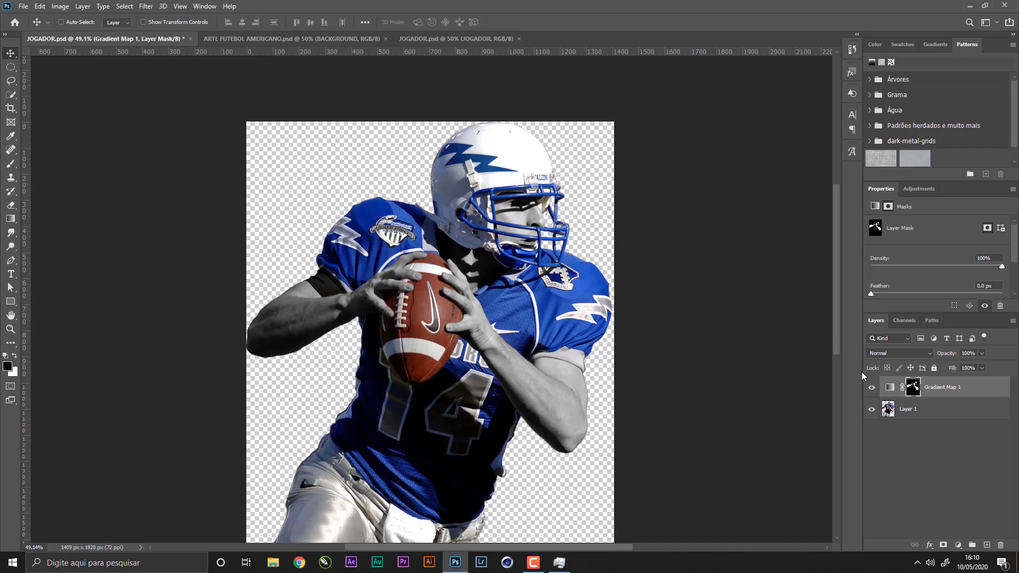
click(959, 395)
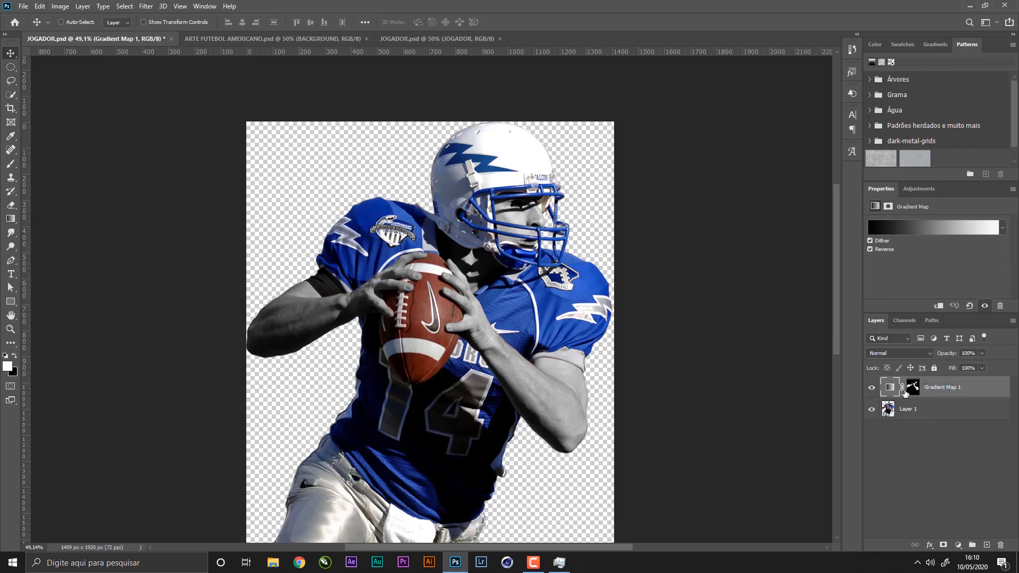
key(alt)
alt+click(926, 397)
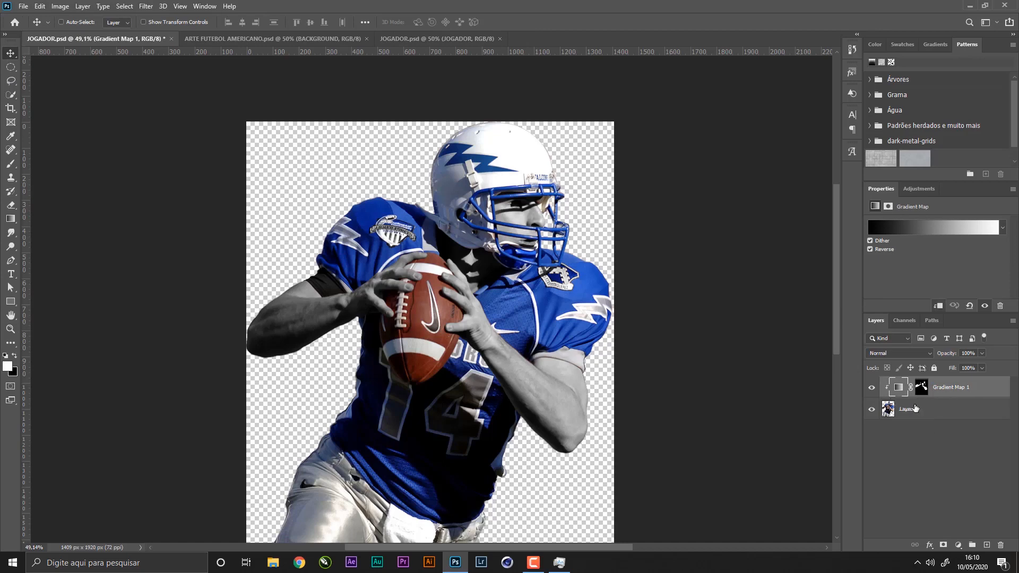
- Load the player outline on Layer 1 as a selection and contract it by 2 pixels
click(925, 410)
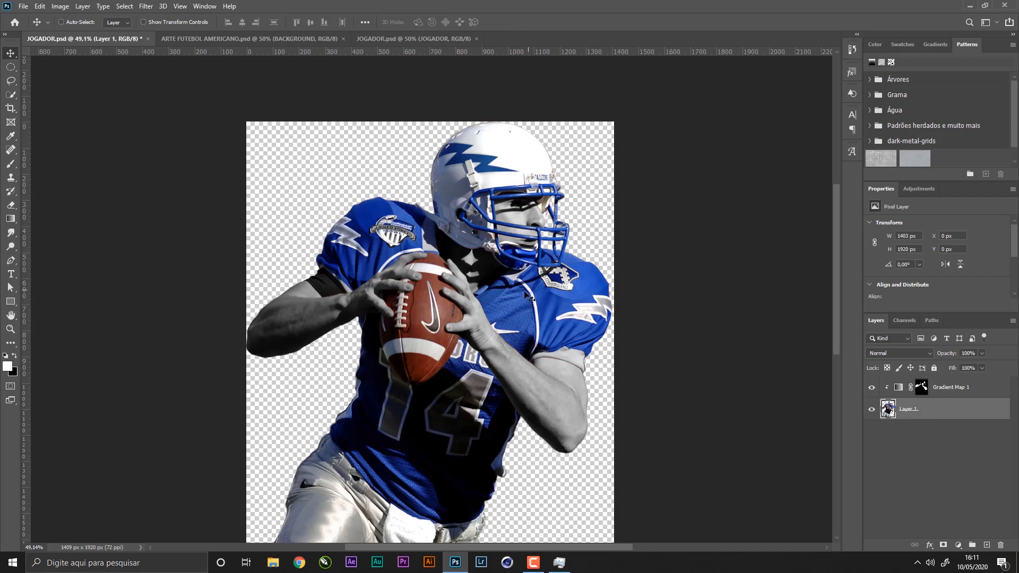
ctrl+click(886, 410)
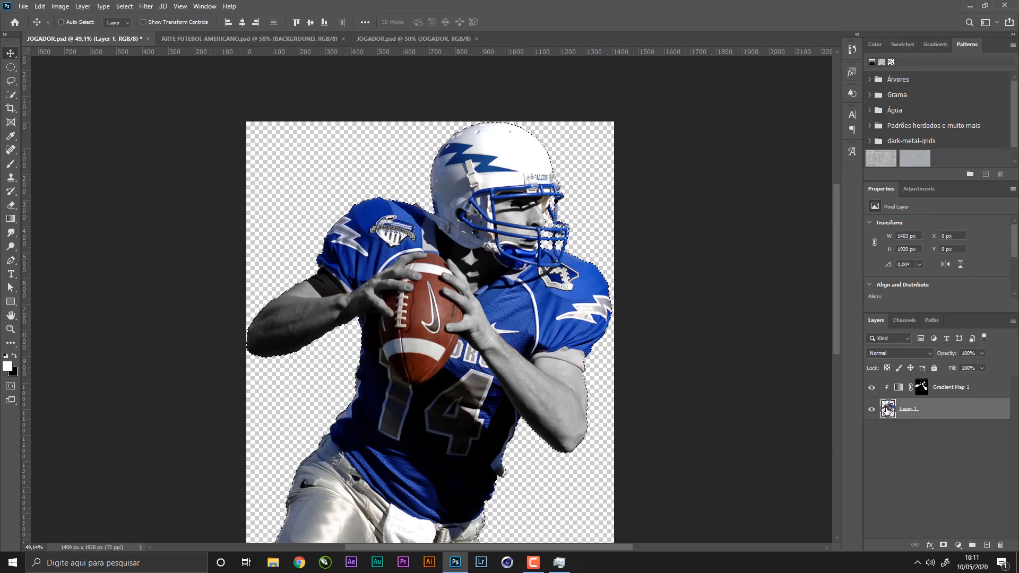
key(z)
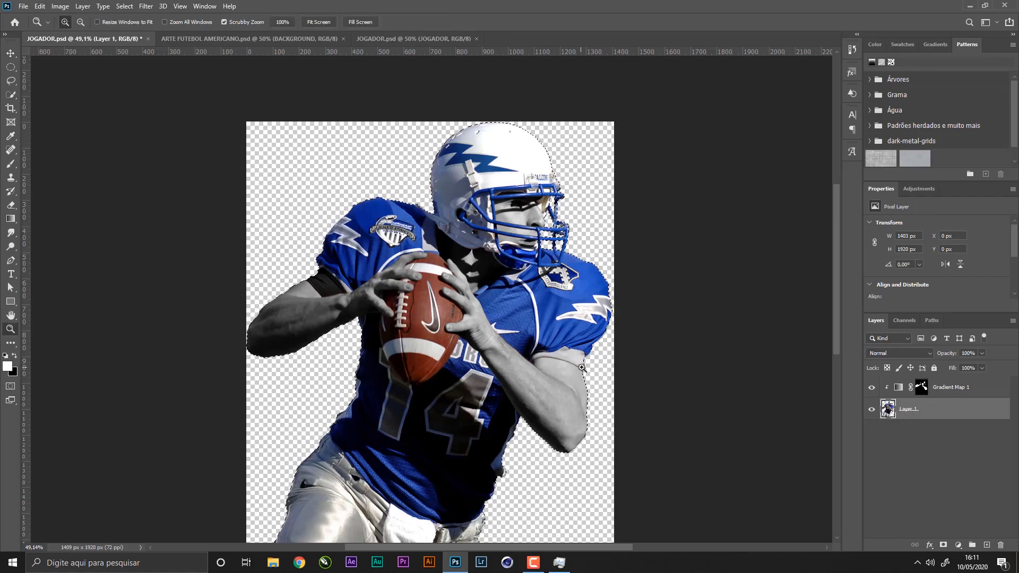
drag(592, 372, 617, 376)
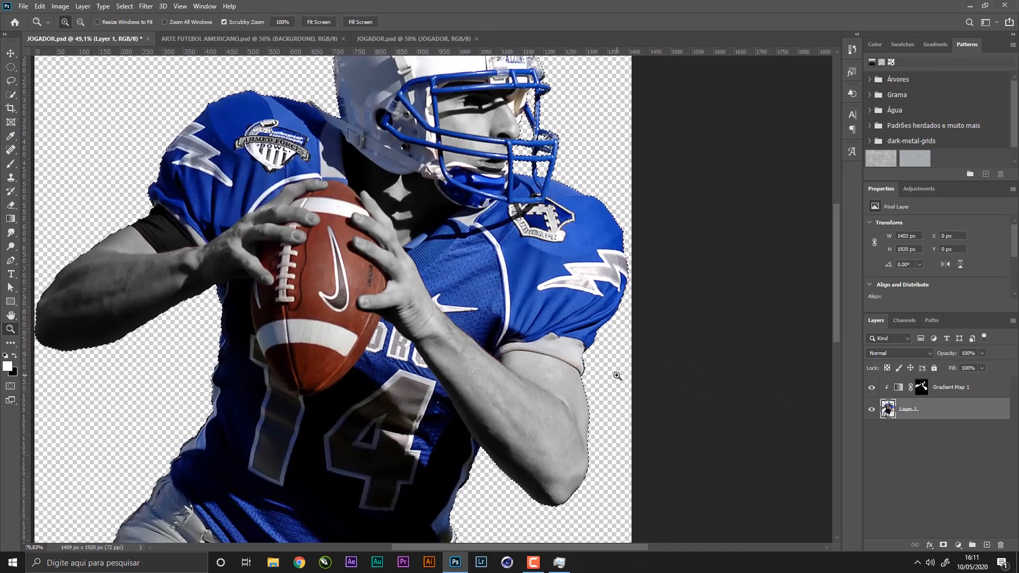
click(124, 6)
mouse_move(215, 157)
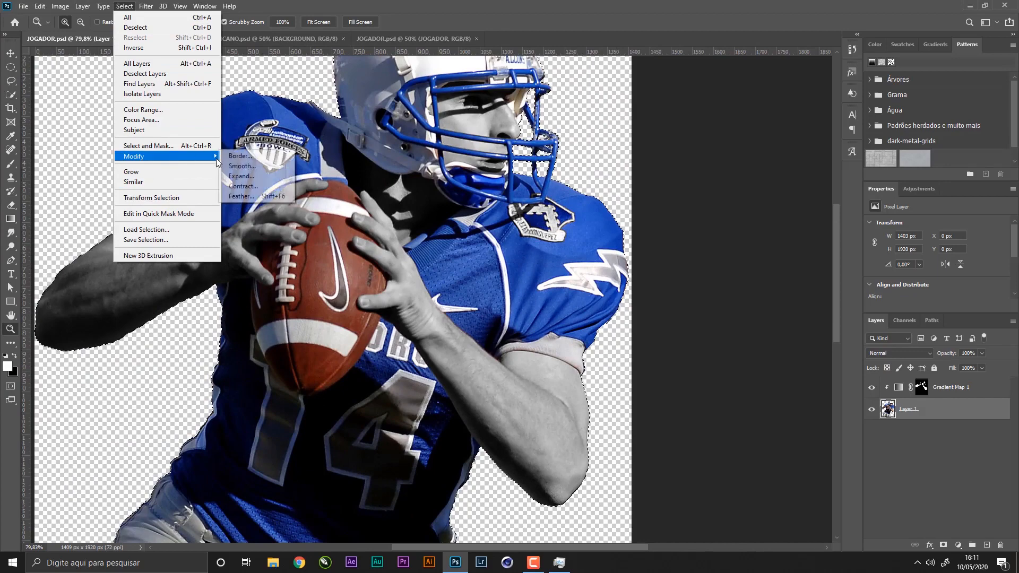
click(254, 187)
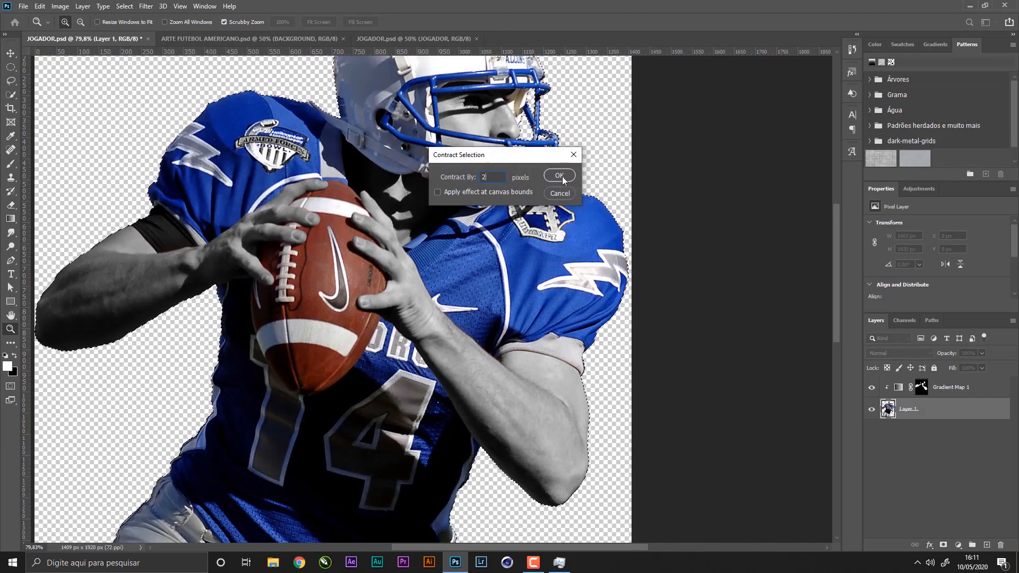
click(562, 176)
- Contract the player selection once more by 2 pixels
drag(560, 180, 562, 154)
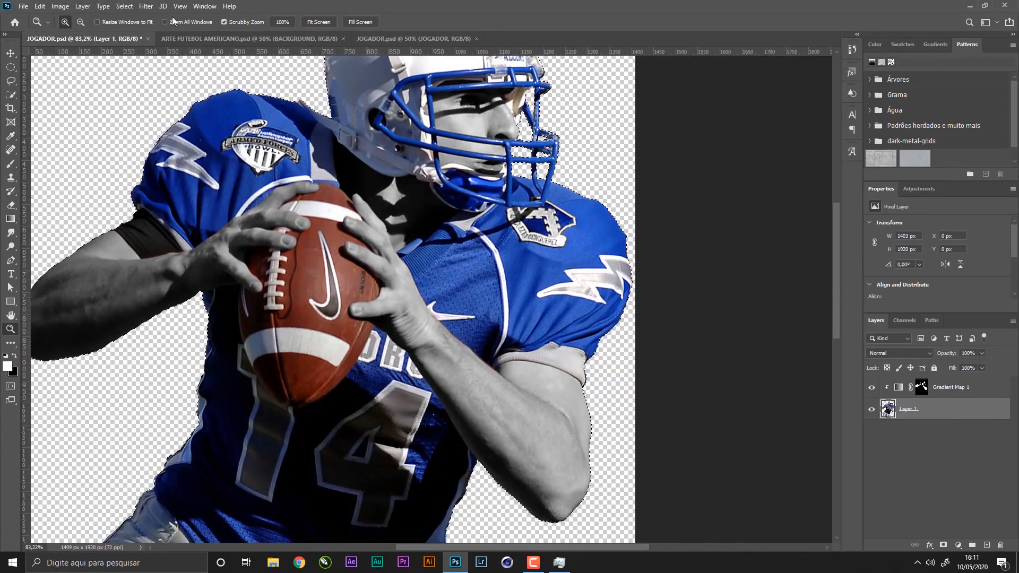
click(126, 7)
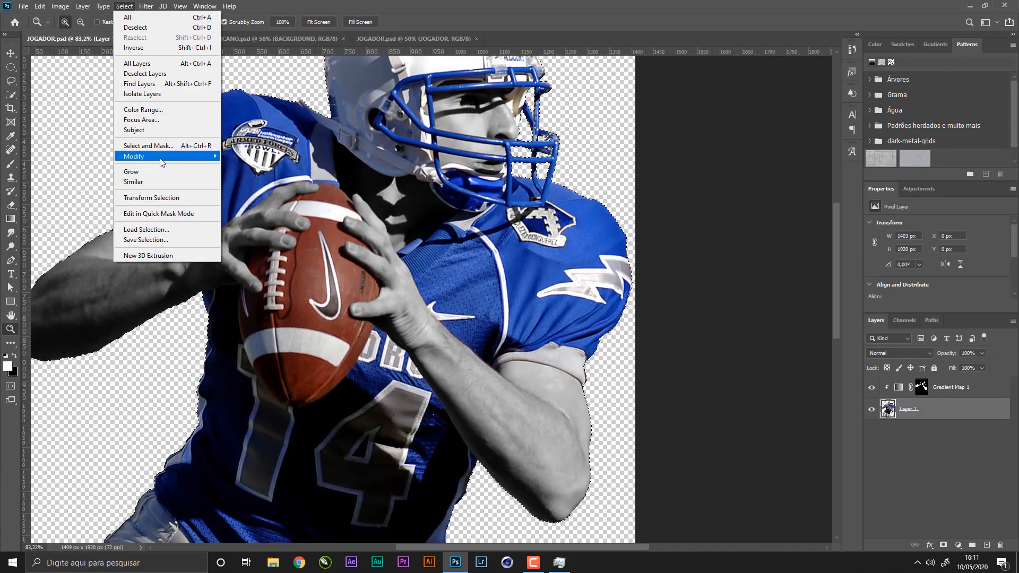
mouse_move(167, 159)
click(240, 176)
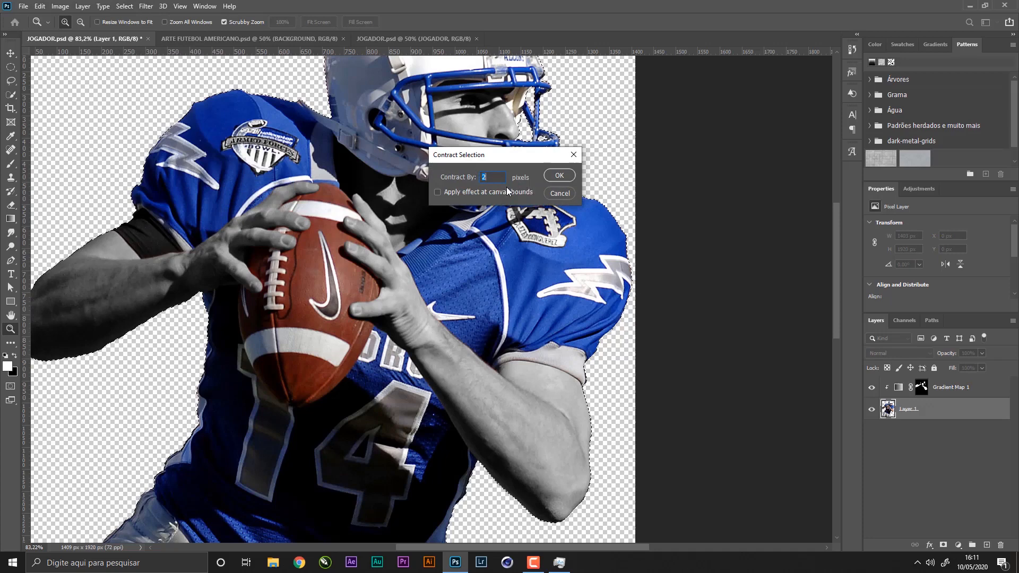
click(556, 174)
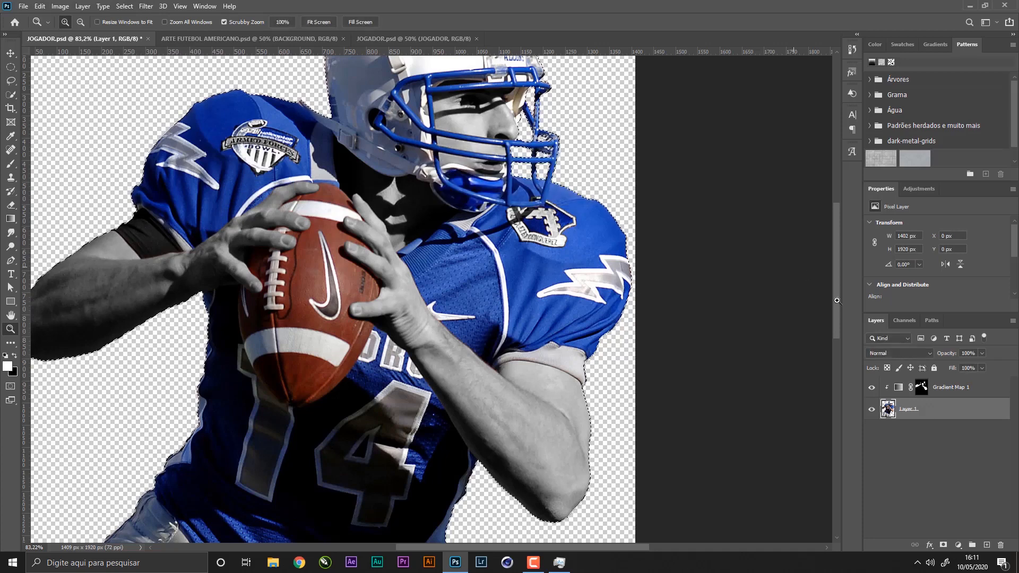
- Add a layer mask to Layer 1 that keeps the contracted selection, undoing the inverted mask first tried
alt+click(943, 545)
key(ctrl+z)
click(944, 545)
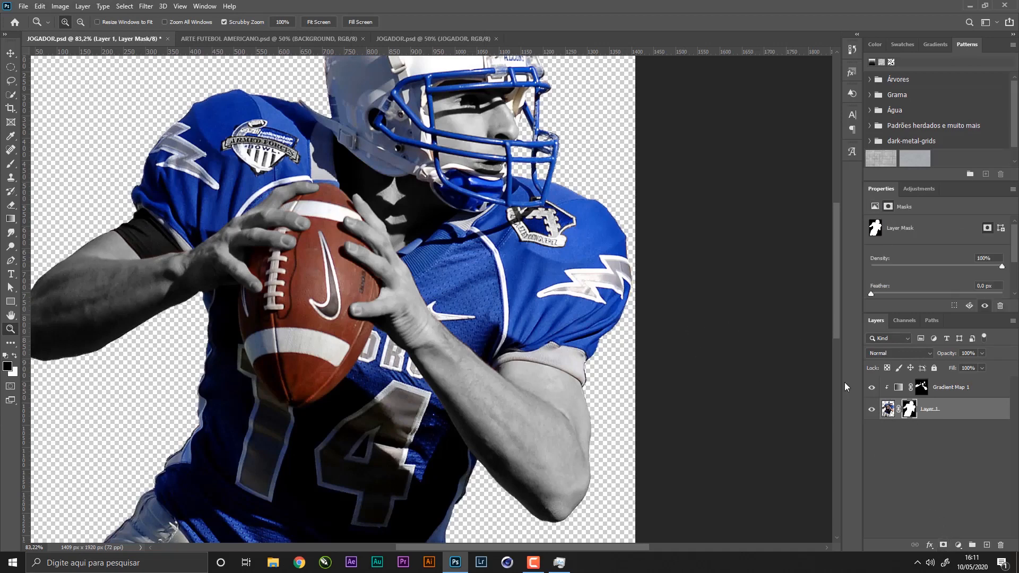
- Apply the layer mask on Layer 1 permanently to the player's pixels
right_click(915, 408)
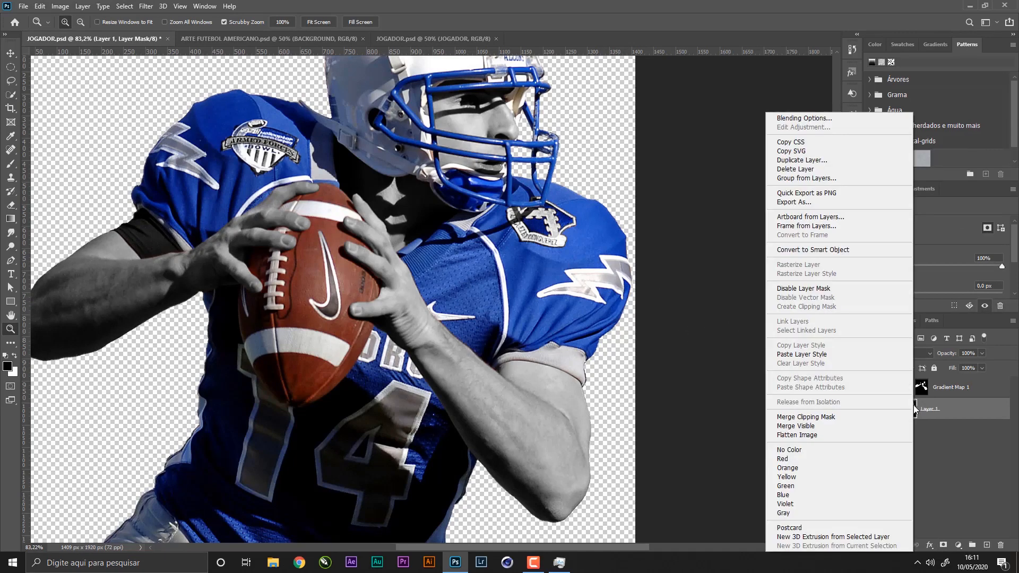
click(957, 406)
right_click(909, 408)
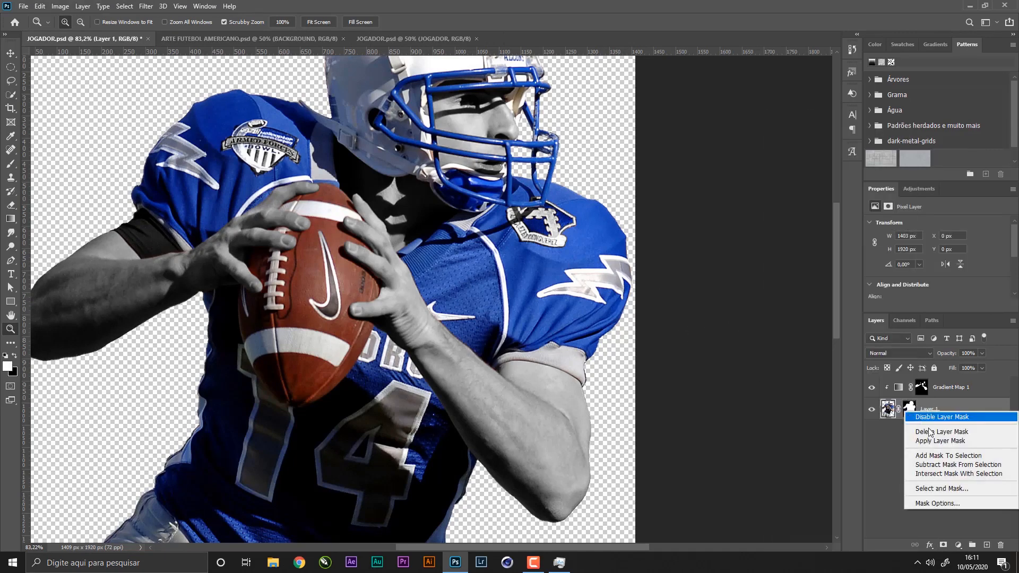
click(942, 443)
drag(549, 270, 478, 279)
- Convert Layer 1 and the Gradient Map 1 adjustment together into one smart object
shift+click(950, 387)
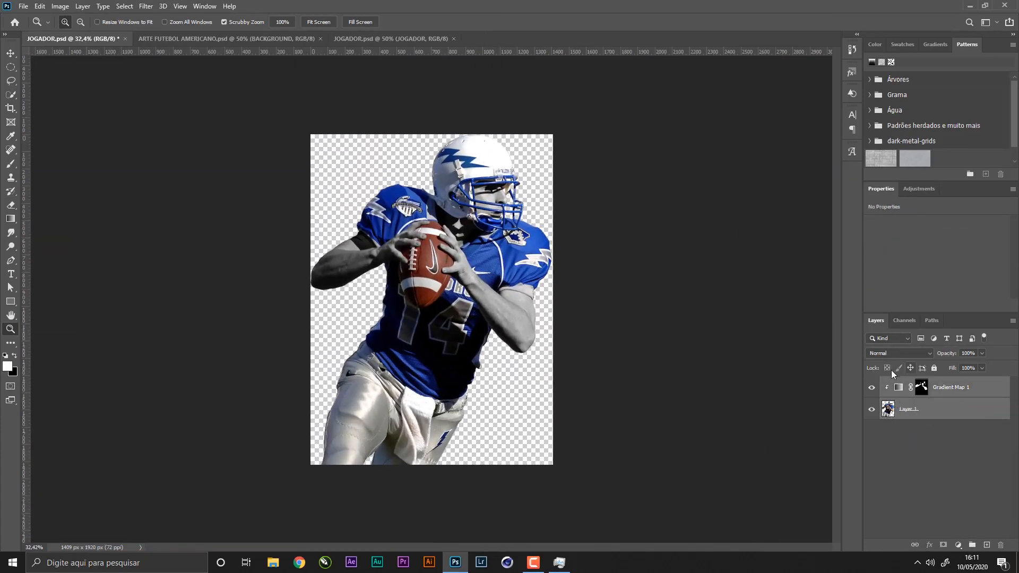
right_click(966, 409)
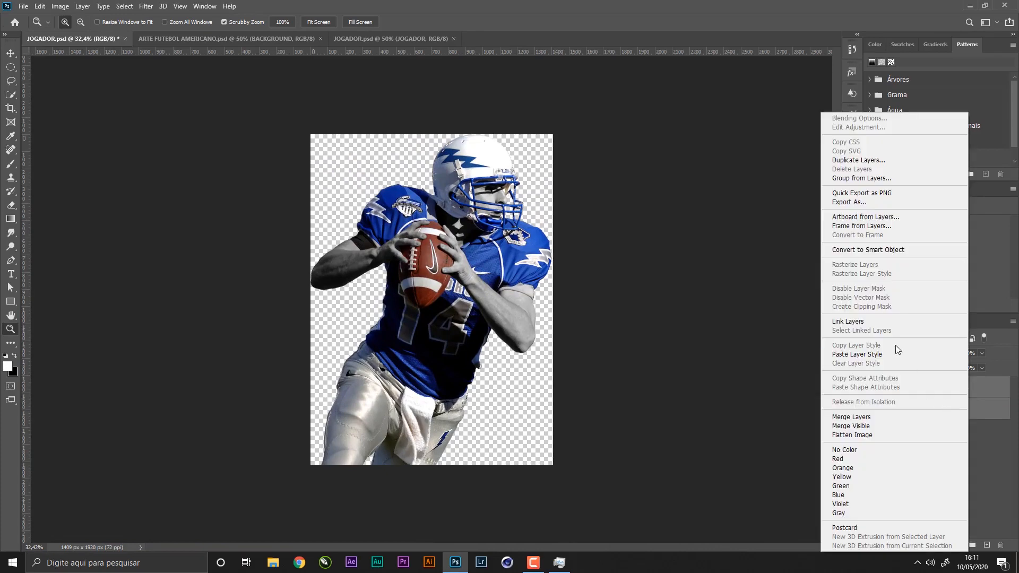
click(902, 250)
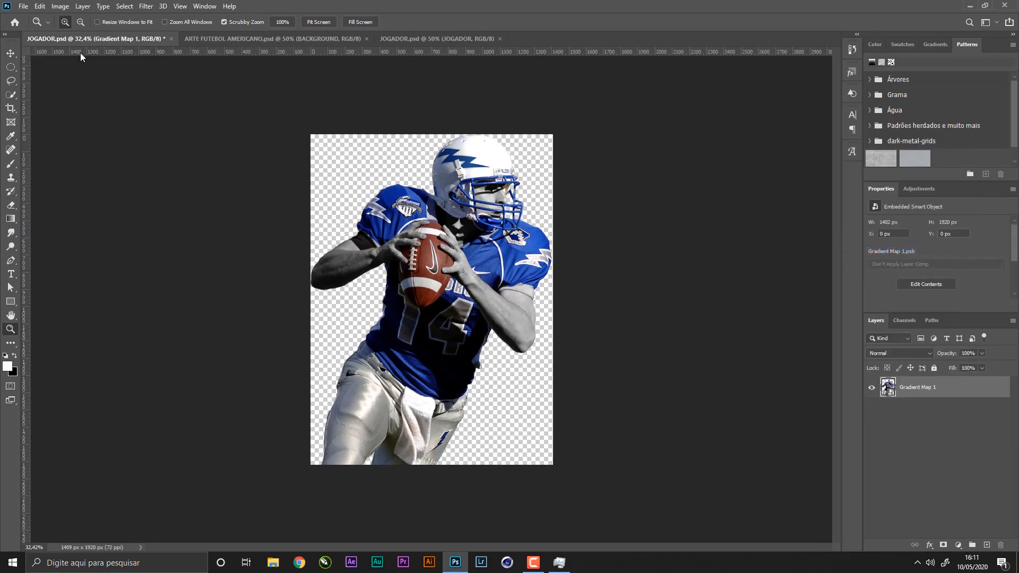
- Bring the black-and-white player smart object into the poster document and delete the old JOGADOR layer
click(10, 54)
drag(438, 200, 457, 274)
drag(507, 207, 473, 248)
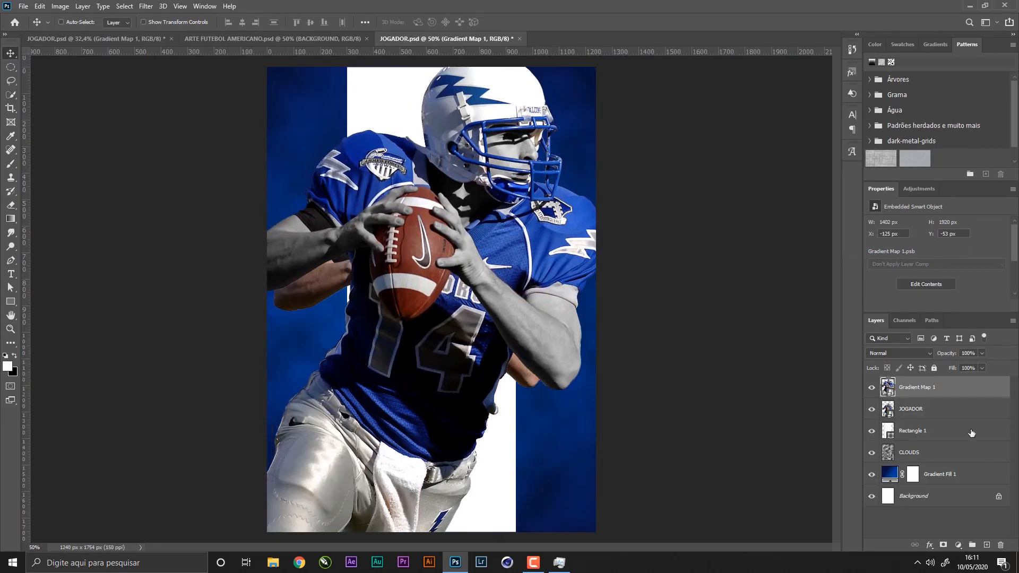
click(929, 408)
key(Delete)
click(928, 388)
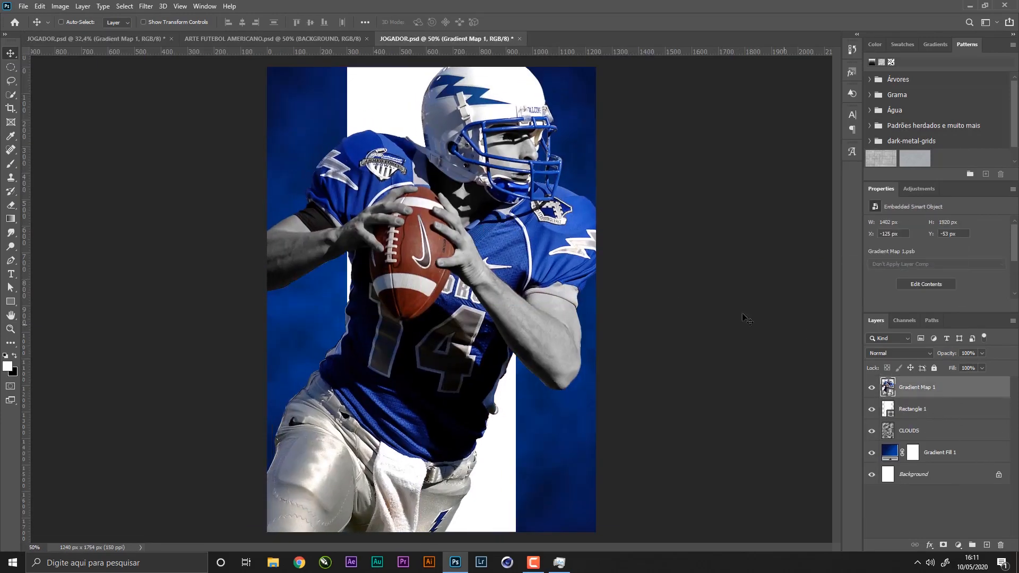
- Scale the new player down to 37.18% and reposition him over the white stripe
key(ctrl+t)
drag(605, 308, 540, 339)
drag(509, 291, 542, 291)
key(Return)
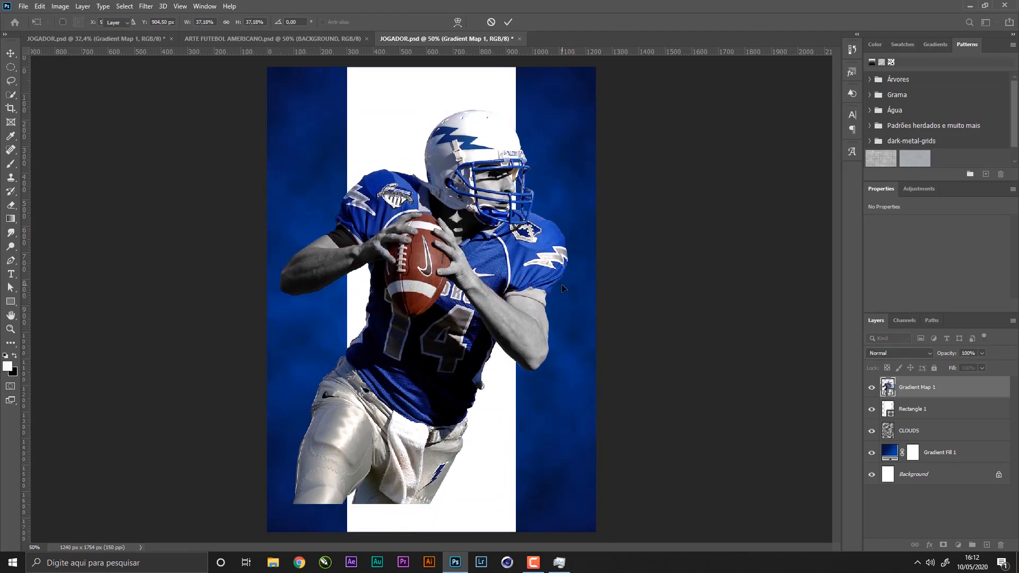
- Rename the player smart object layer to JOGADOR
double_click(917, 388)
text(JOGADOR)
key(Return)
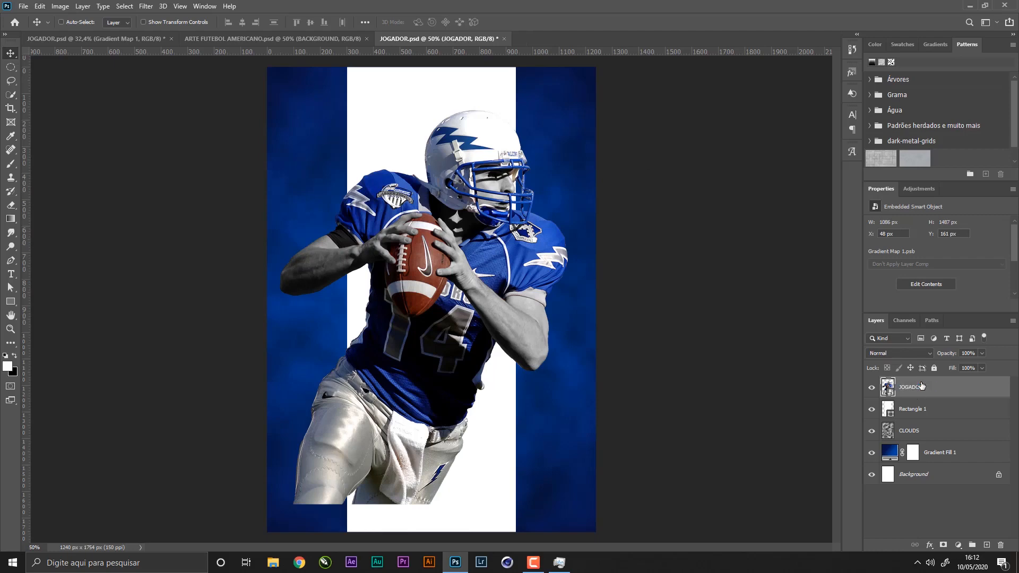
- Close the separate player cutout document, check the finished reference poster and return to the working poster
click(330, 40)
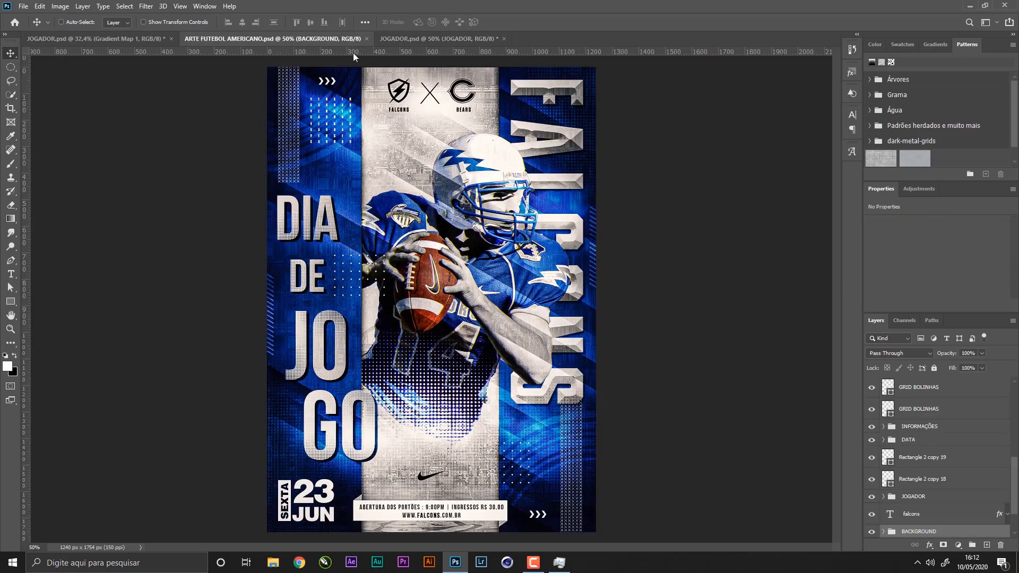
click(155, 39)
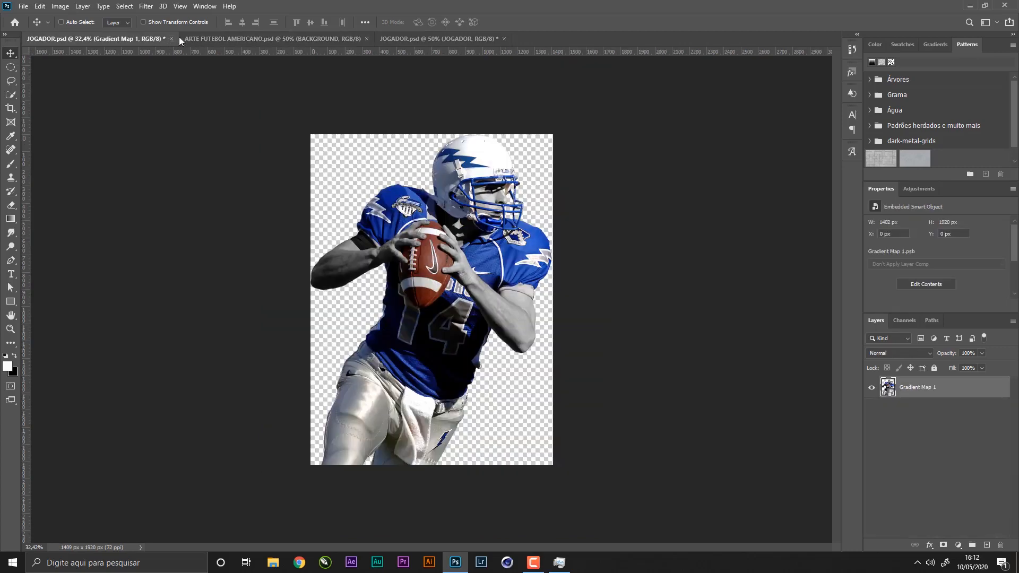
click(171, 39)
click(507, 209)
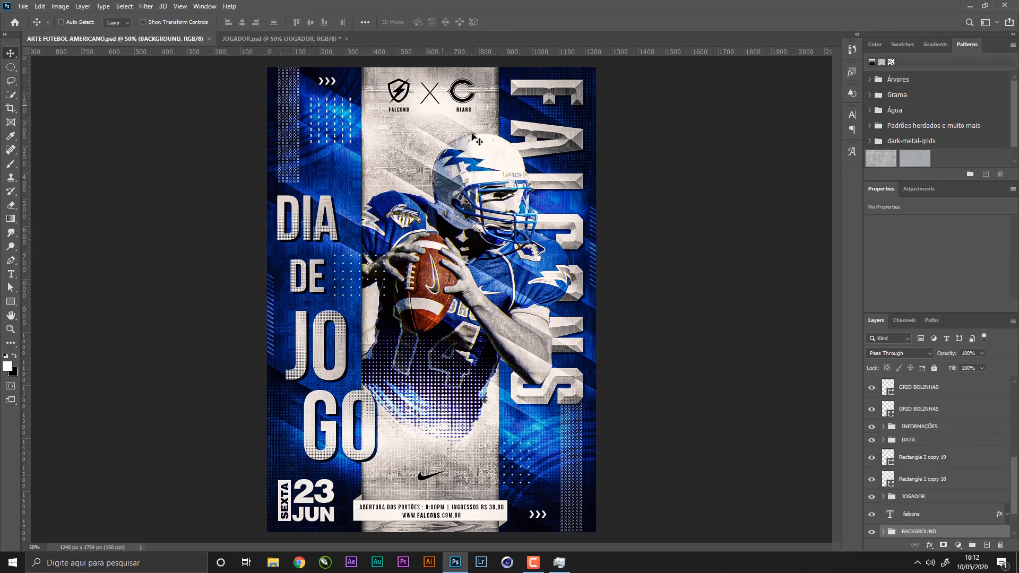
click(284, 40)
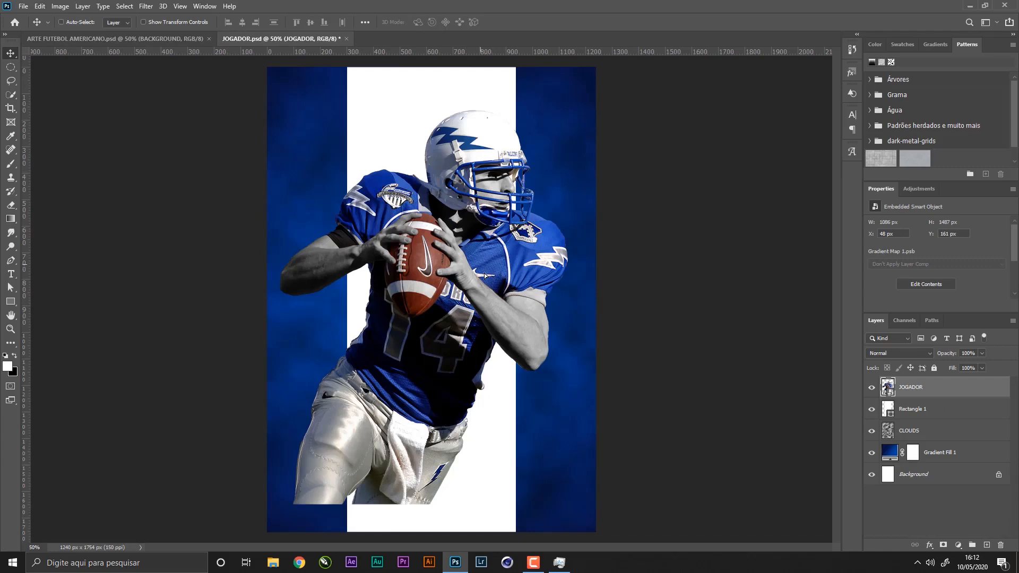
- Lower the player, enlarge him to about 1148 × 1572 px so his legs meet the poster's bottom edge, and save
drag(484, 272, 484, 284)
key(ctrl+t)
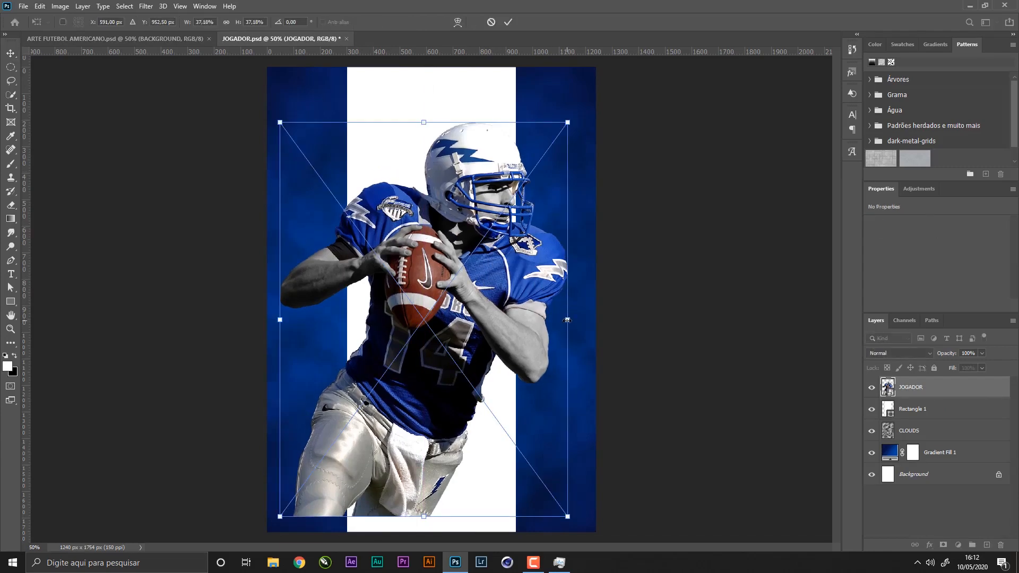
drag(567, 320, 583, 320)
drag(537, 282, 533, 287)
key(Return)
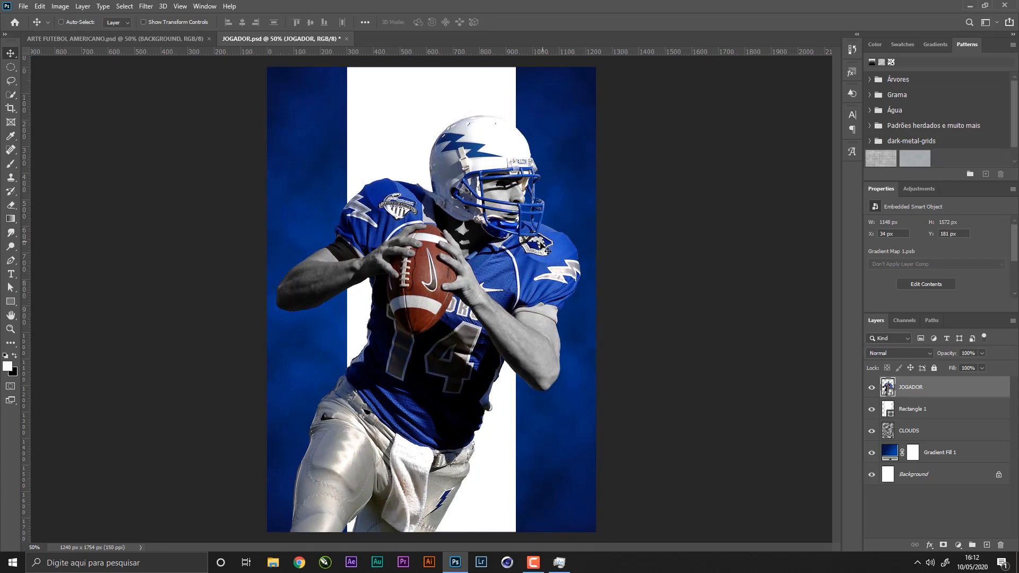
key(ctrl+s)
- Draw a thin white rectangle about 1066 × 14 px across the poster at the top of the helmet
click(987, 545)
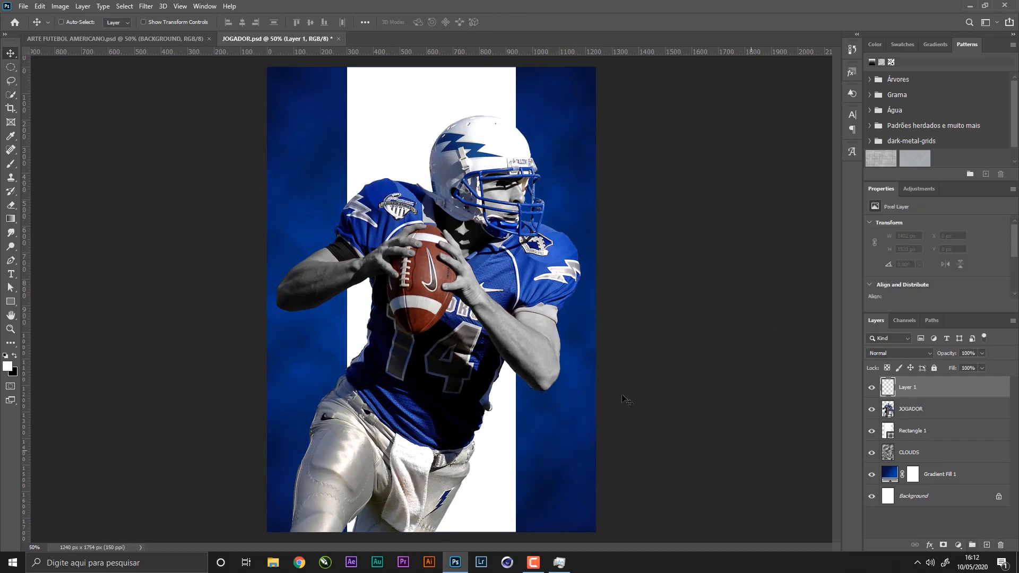
click(11, 301)
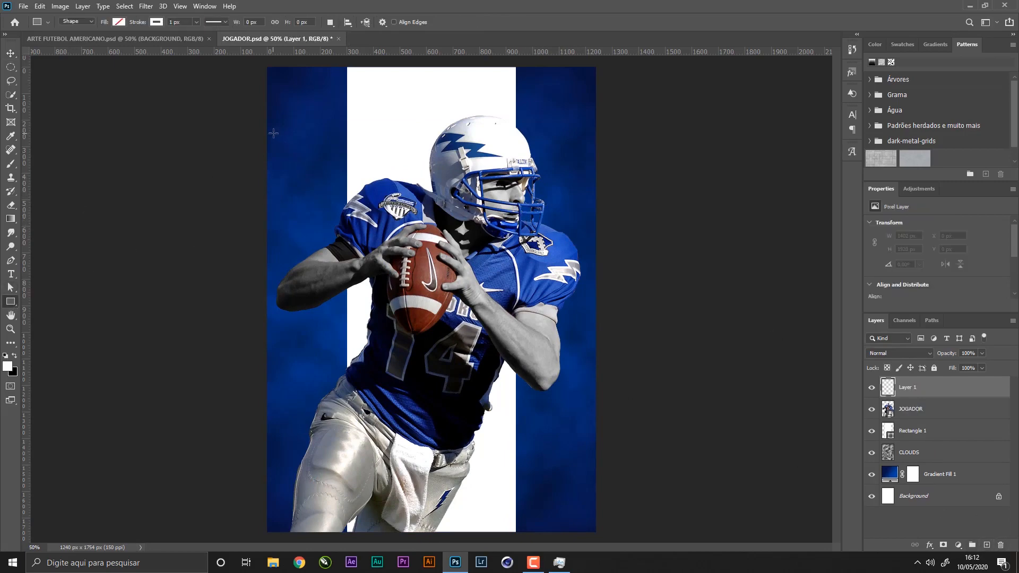
click(157, 22)
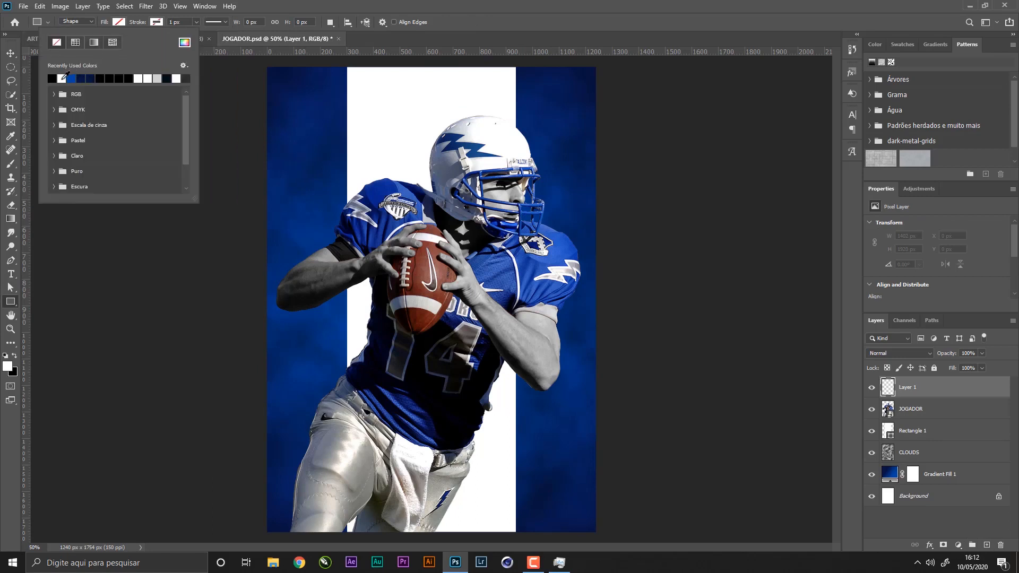
click(62, 78)
drag(294, 117, 578, 120)
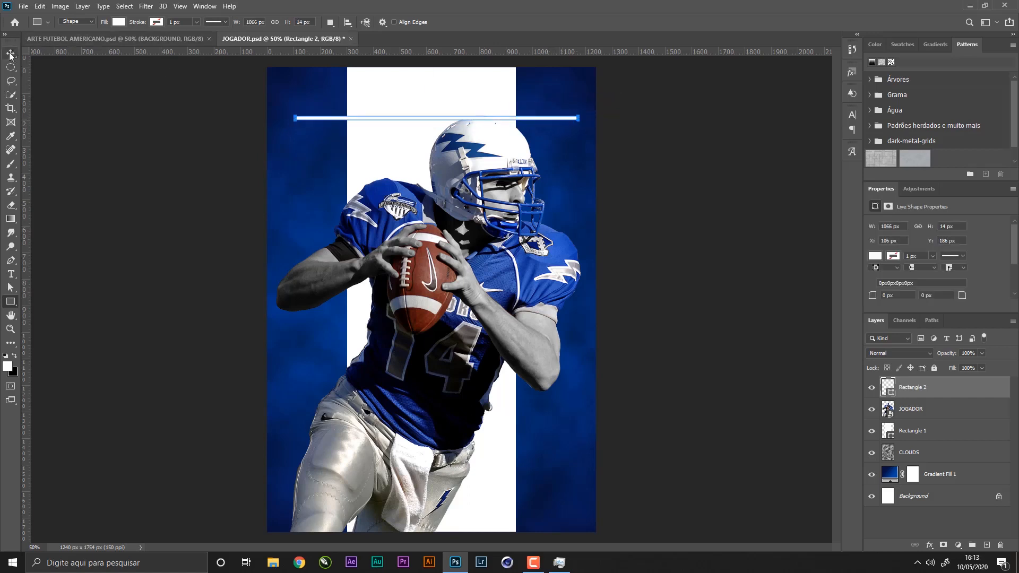
- Change the thin rectangle's fill colour to red, ff0000
key(z)
key(a)
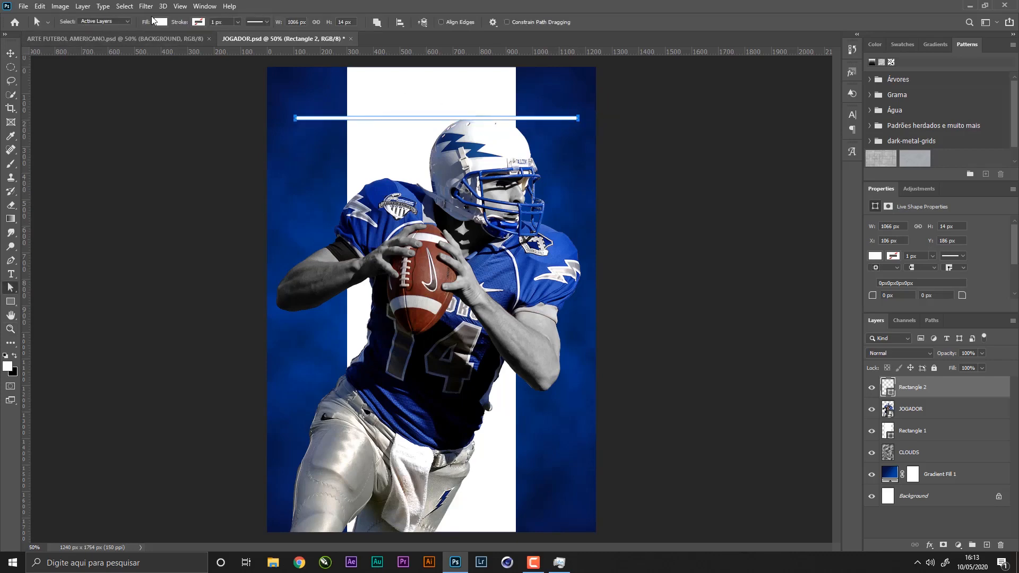
click(161, 21)
click(226, 44)
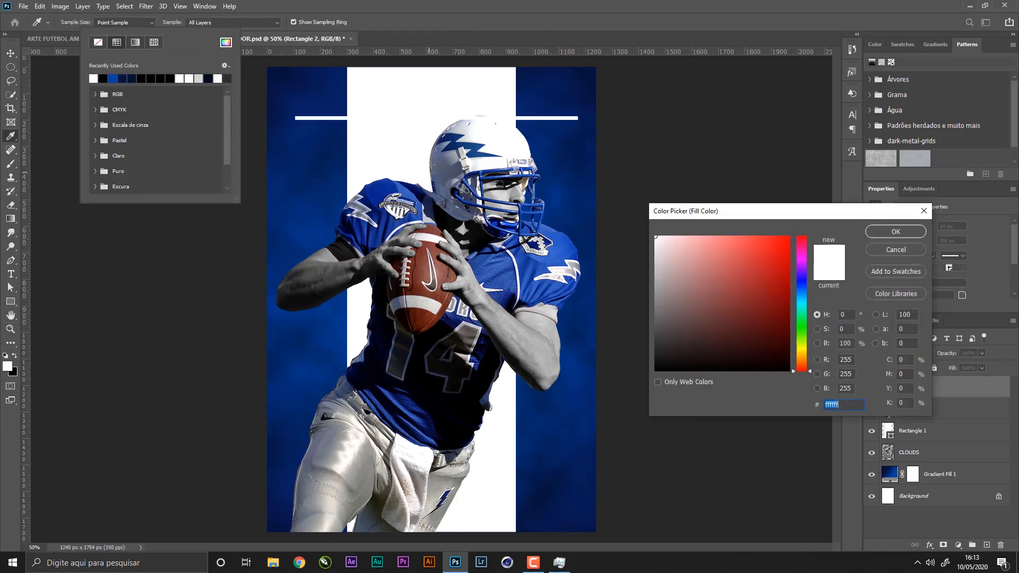
text(ff0000)
click(903, 234)
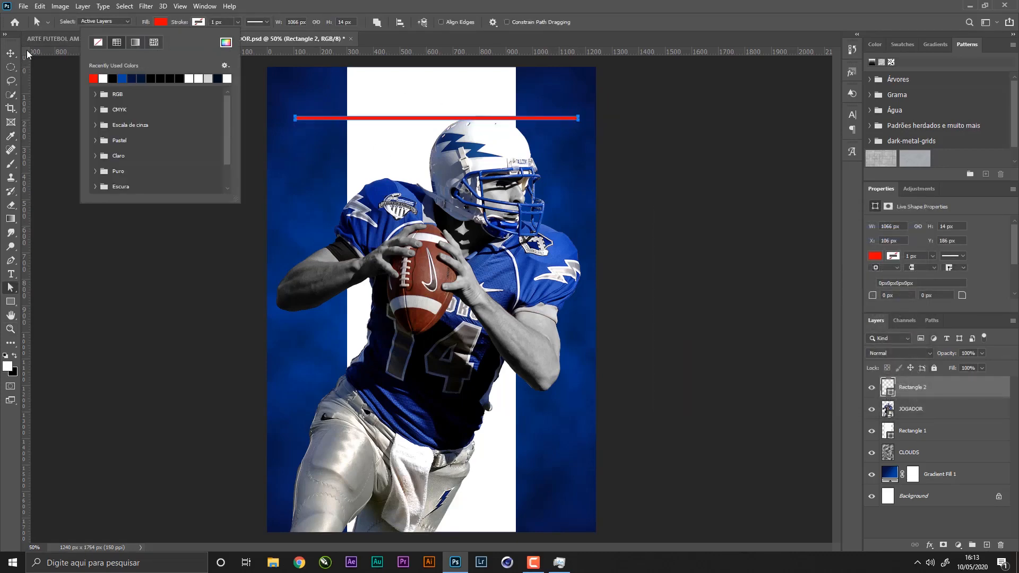
key(Escape)
- Duplicate the red bar just below itself and shorten the copy from its right end to about 514 px wide
key(z)
drag(462, 90, 497, 101)
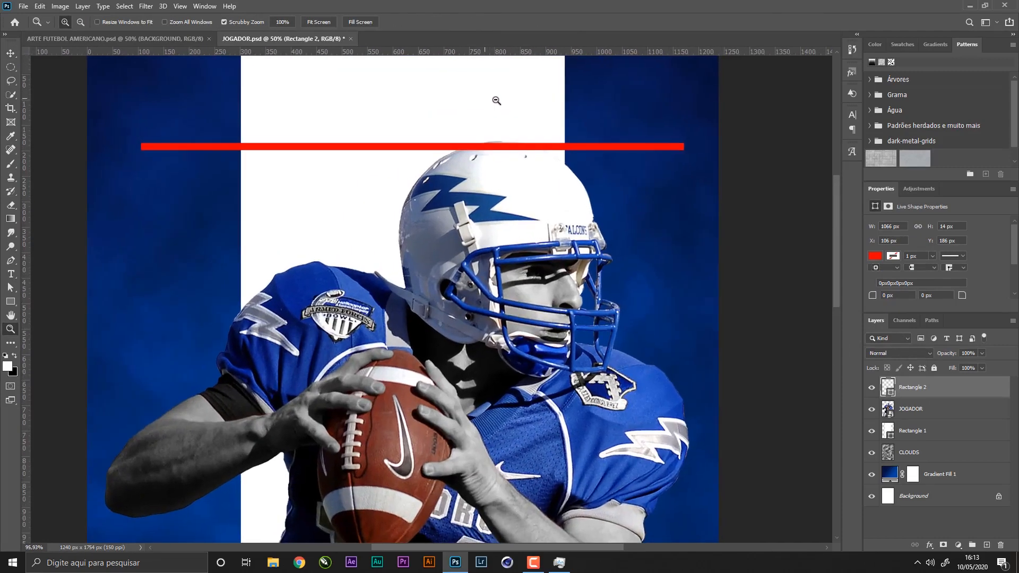
click(11, 53)
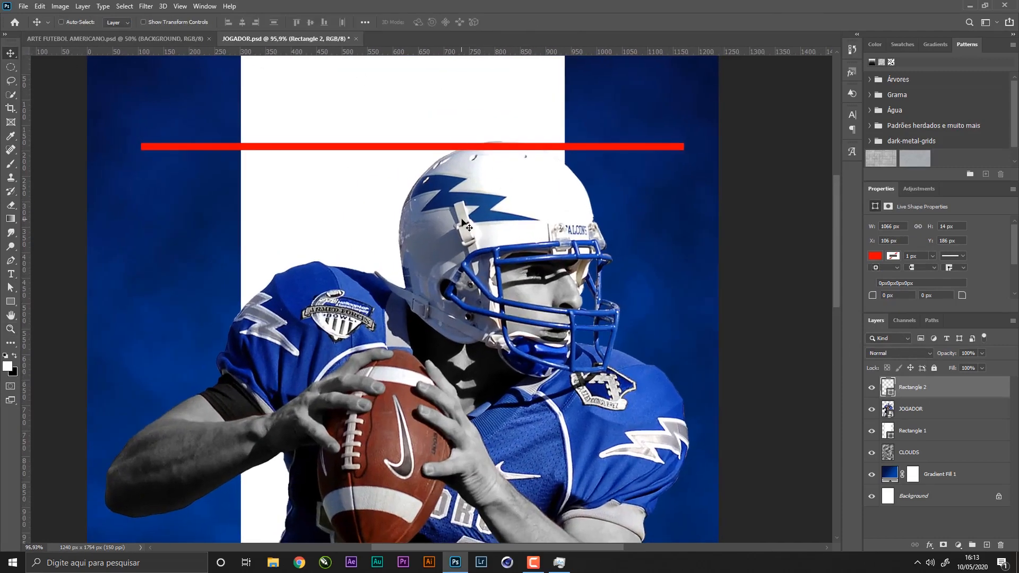
drag(448, 218, 472, 222)
key(ctrl+t)
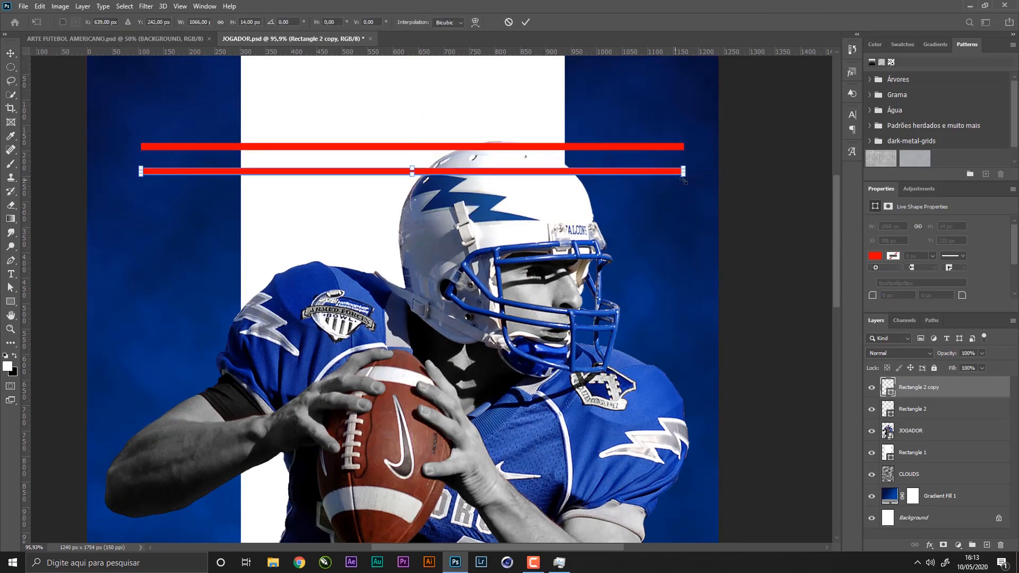
drag(685, 171, 406, 187)
key(Return)
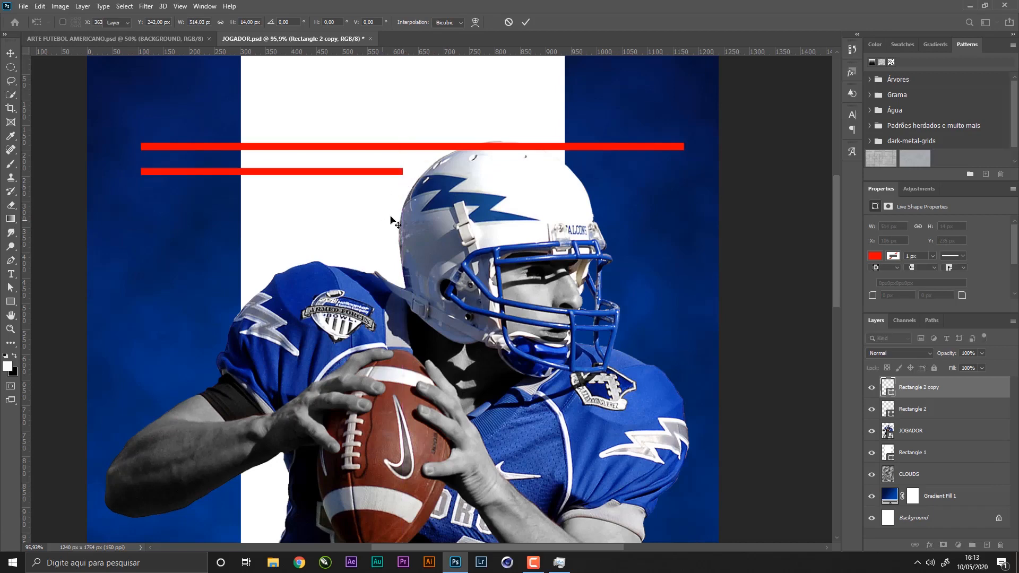
- Move the short bar nearer the long one and add a copy beneath it, about 34 px tall
mouse_move(413, 186)
mouse_down()
mouse_move(414, 208)
mouse_move(406, 178)
mouse_move(407, 193)
mouse_up()
key(ctrl+z)
key(ctrl+t)
drag(272, 189, 275, 201)
key(Return)
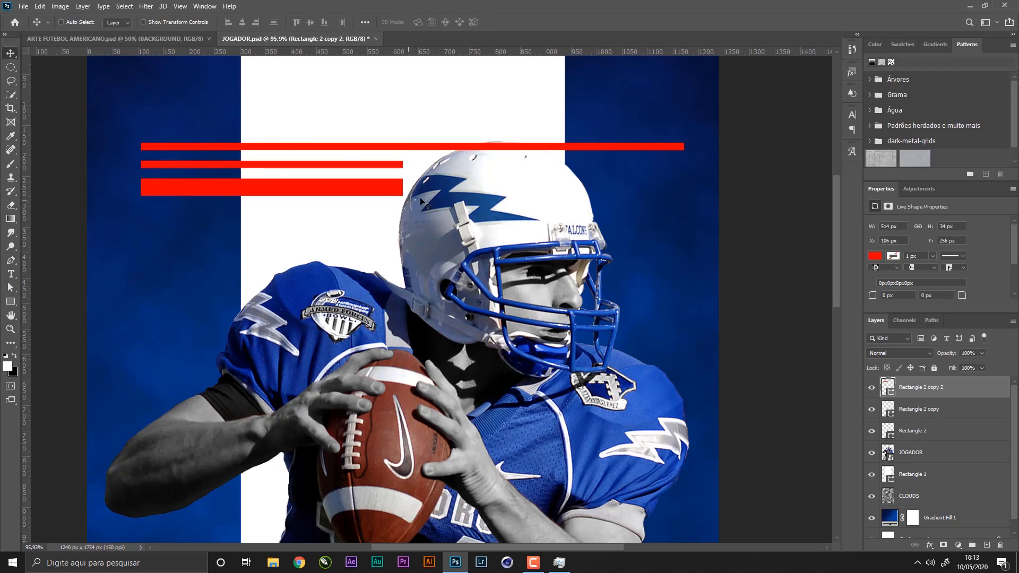
- Copy the 34 px tall bar to the right side, ending flush with the long bar's right end just below it
drag(403, 206, 527, 204)
drag(550, 239, 700, 218)
drag(675, 185, 683, 187)
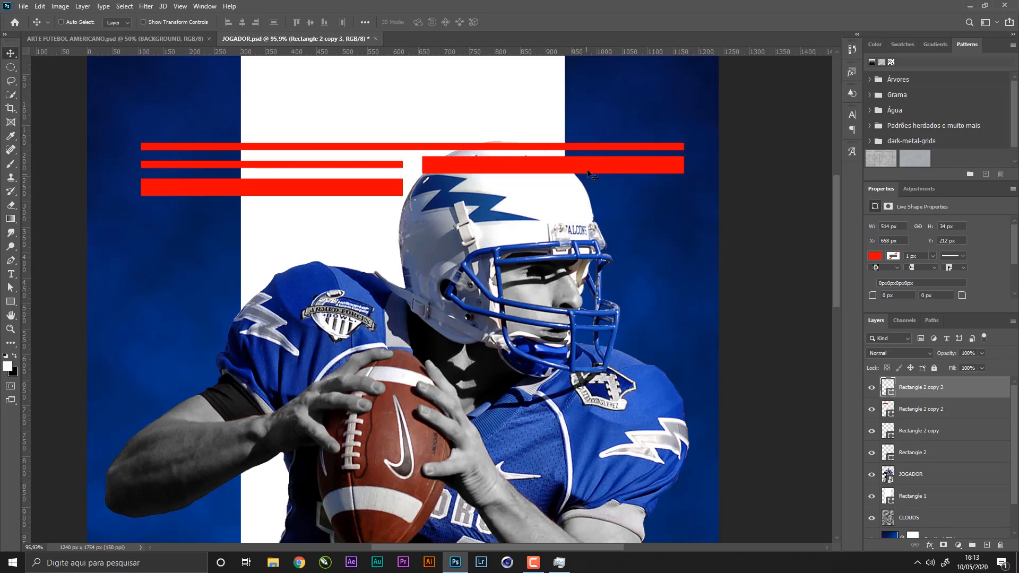
- Duplicate the thick right bar beneath itself and reduce the copy's height to about 15 px
mouse_move(548, 196)
mouse_down()
mouse_move(551, 209)
mouse_move(552, 187)
mouse_move(569, 207)
mouse_move(571, 195)
mouse_move(552, 205)
mouse_up()
key(ctrl+t)
key(Return)
- Add another copy below the 15 px right bar and thin it to about 6 px tall
scroll(551, 204, up, 5)
key(ctrl+t)
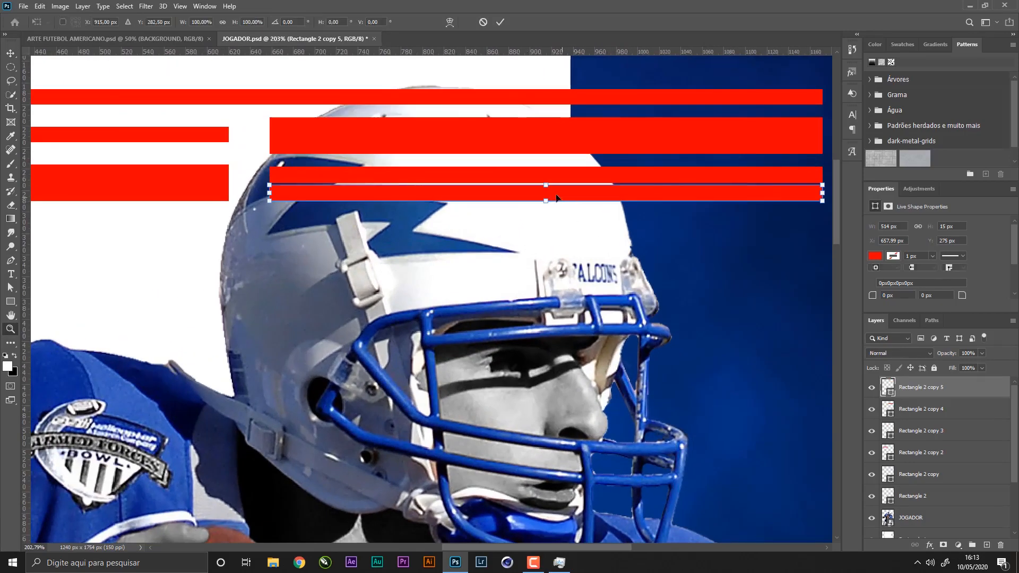
drag(546, 183, 546, 195)
key(Return)
key(z)
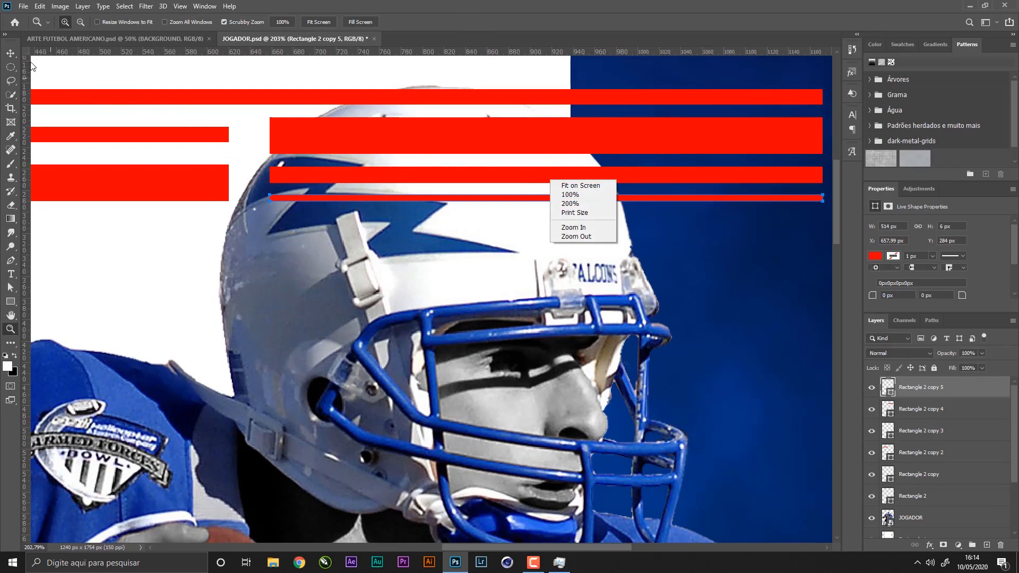
click(11, 54)
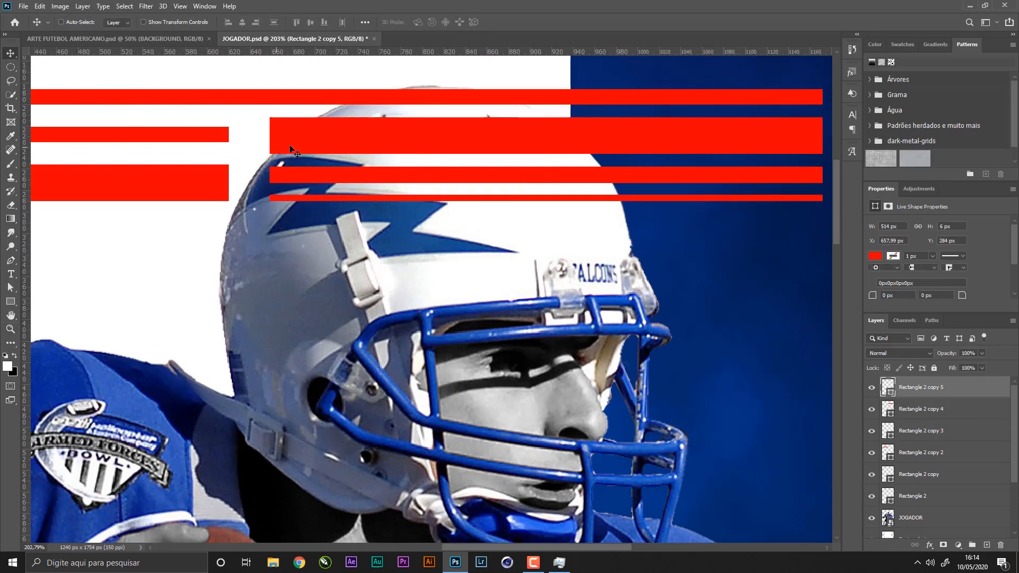
- Select the thick left bar and duplicate it straight down, placing the copy at about Y 311 px
key(z)
drag(438, 152, 419, 177)
key(space)
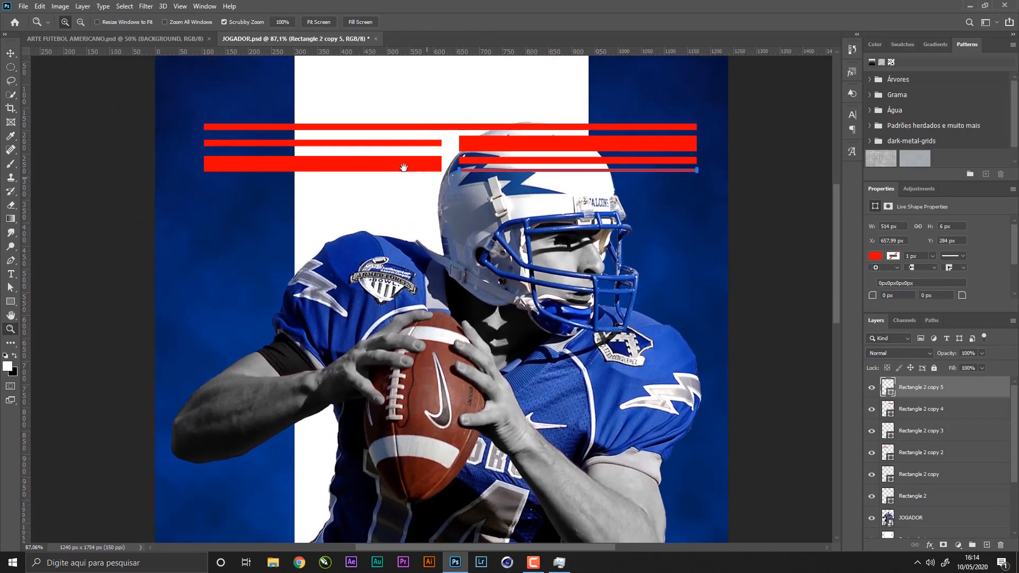
click(11, 54)
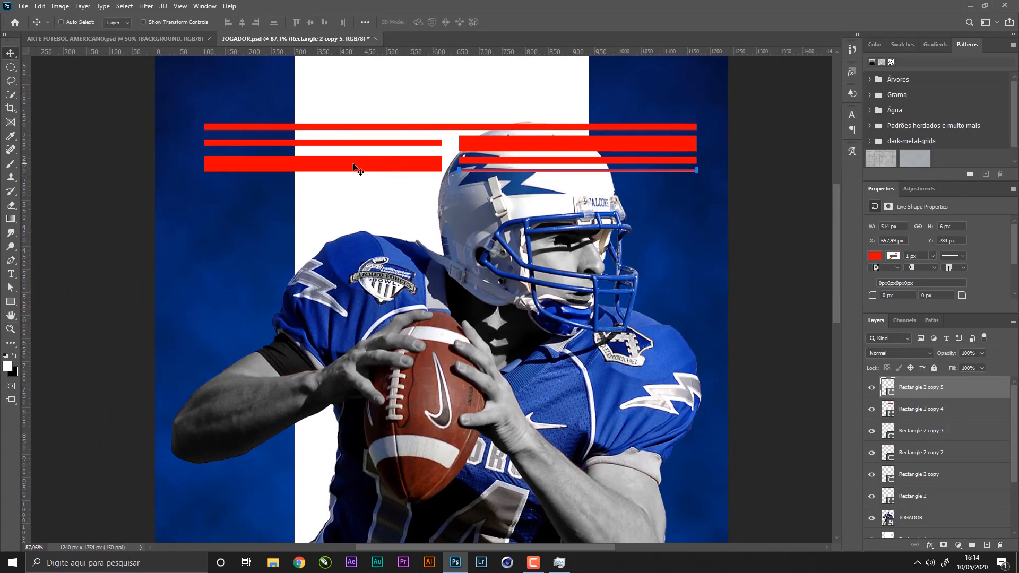
right_click(353, 166)
click(368, 168)
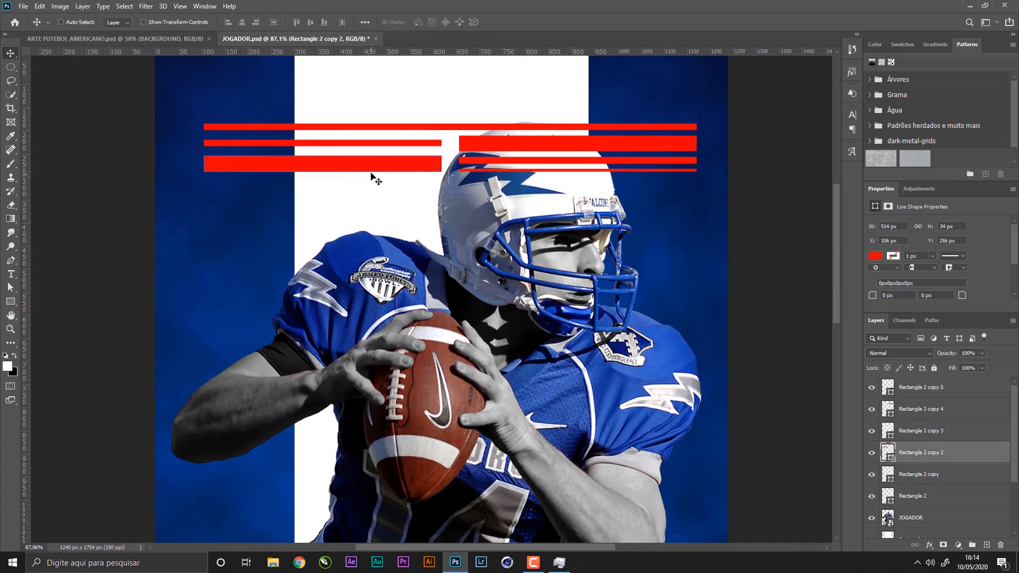
drag(371, 177, 372, 202)
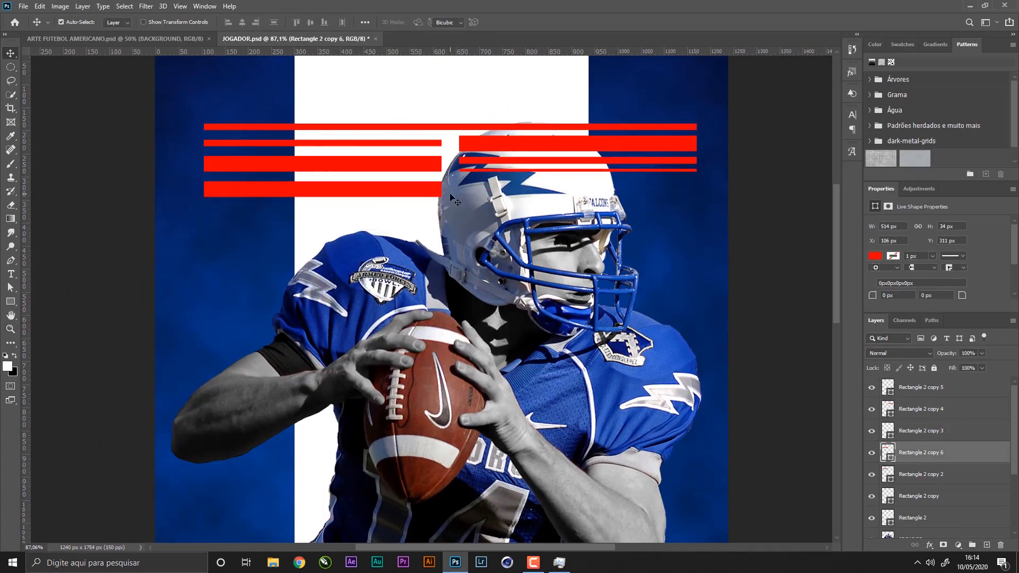
- Stretch the copied bar to the full pattern width of about 1066 px and thin it to 14 px tall
key(ctrl+t)
drag(442, 189, 697, 190)
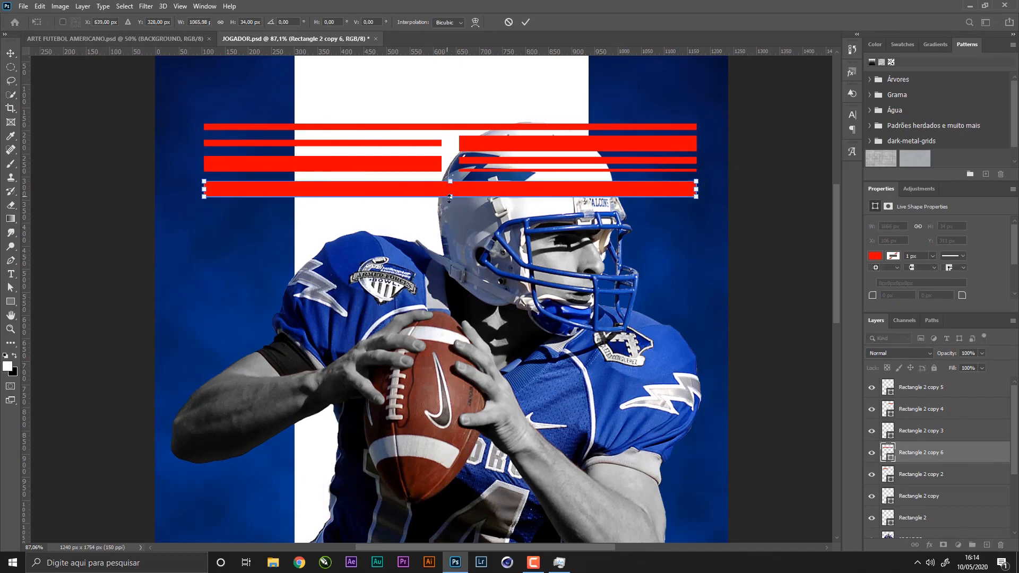
drag(453, 196, 480, 200)
key(Return)
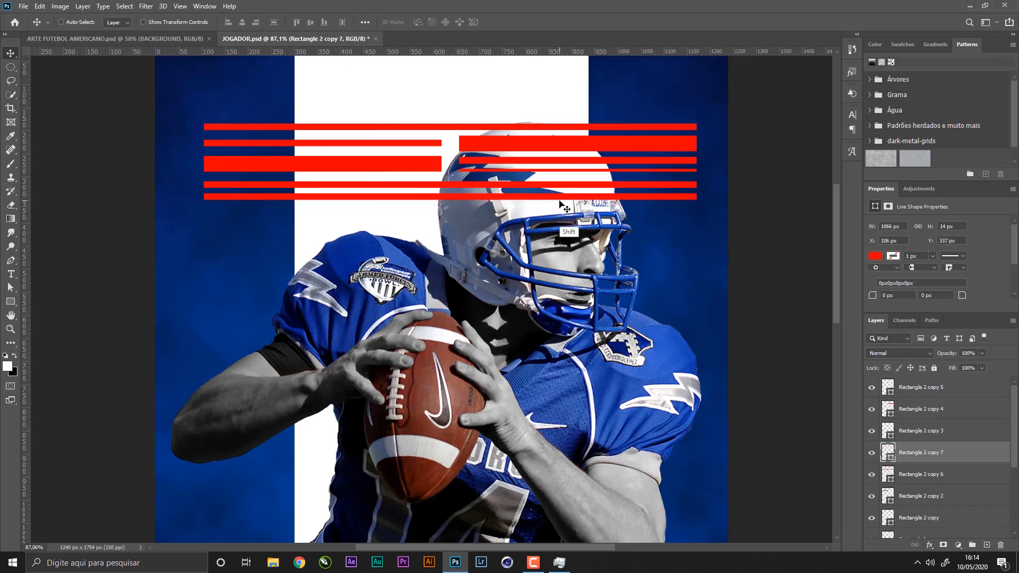
- Place a copy of the long bar just beneath it and resize the copy to about 771 px wide and 31 px tall
drag(556, 200, 555, 203)
key(ctrl+t)
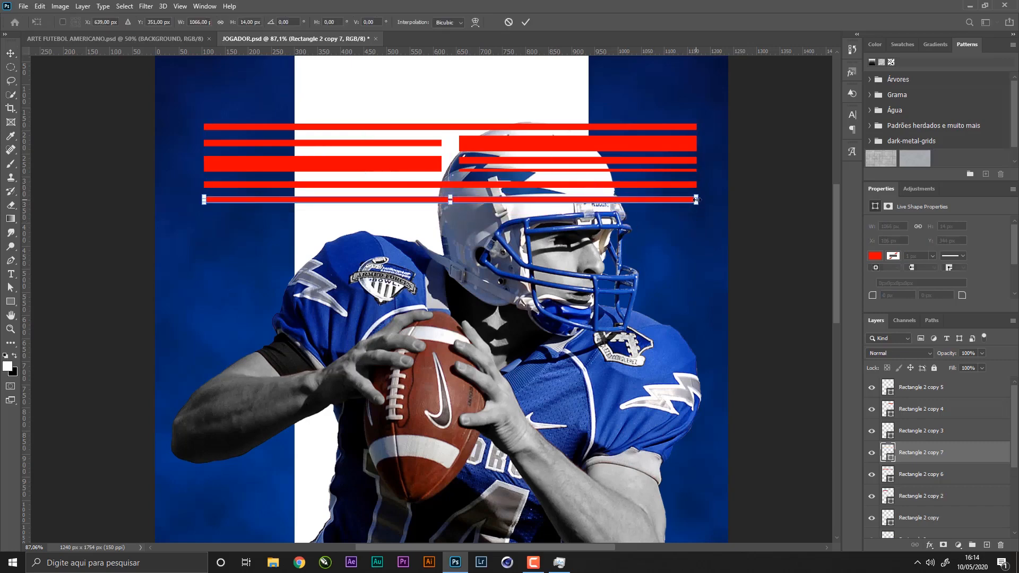
drag(627, 202, 561, 198)
drag(386, 204, 385, 213)
key(Return)
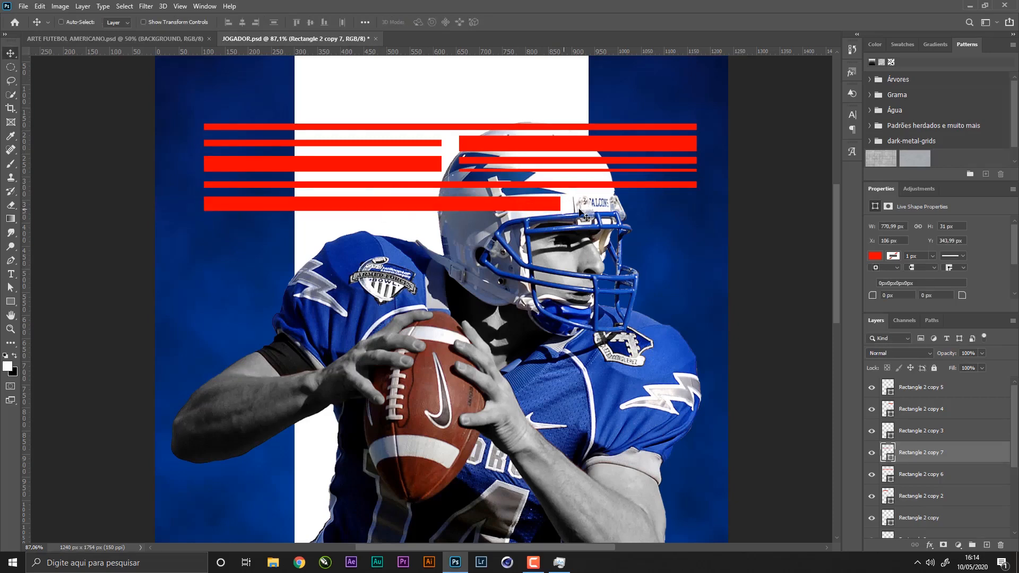
- Copy the 31 px bar to the pattern's right end and shrink the copy to about 272 px wide and 16 px tall
drag(641, 218, 743, 219)
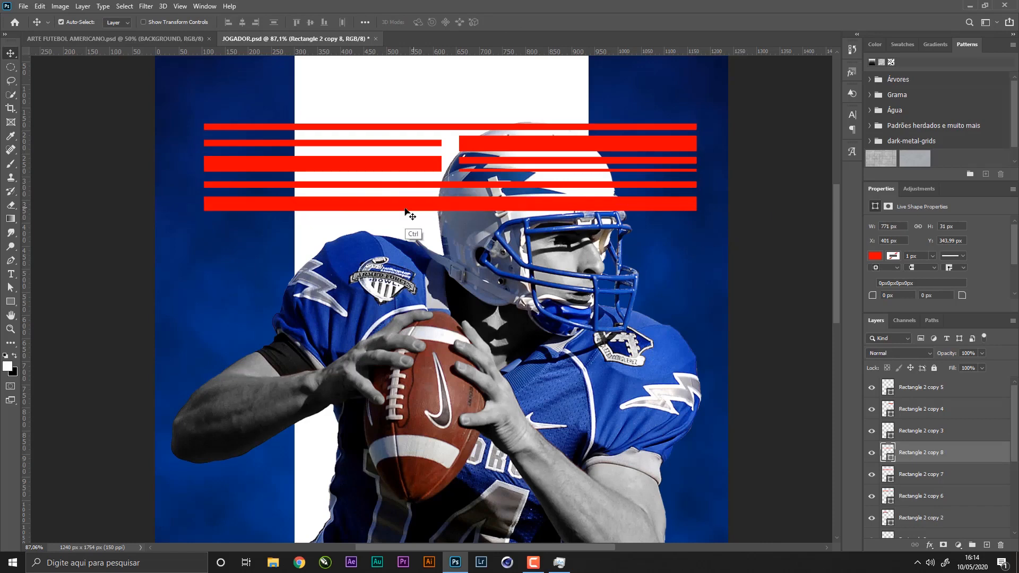
key(ctrl+t)
drag(342, 204, 573, 206)
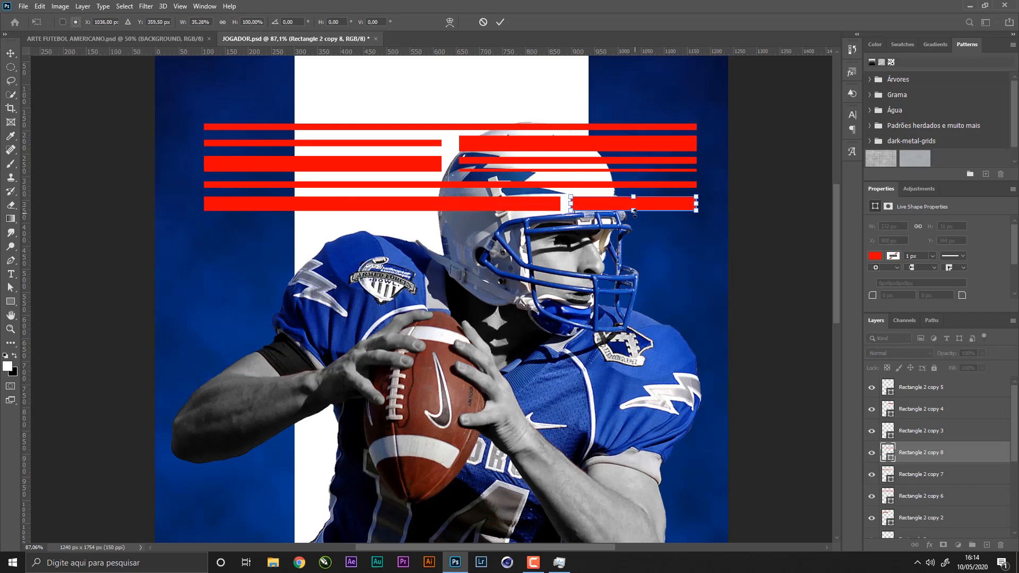
drag(635, 213, 711, 199)
key(Return)
- Thin the short right bar to 10 px tall and extend its left end to make it about 280 px wide
key(ctrl+space)
key(ctrl+t)
click(496, 216)
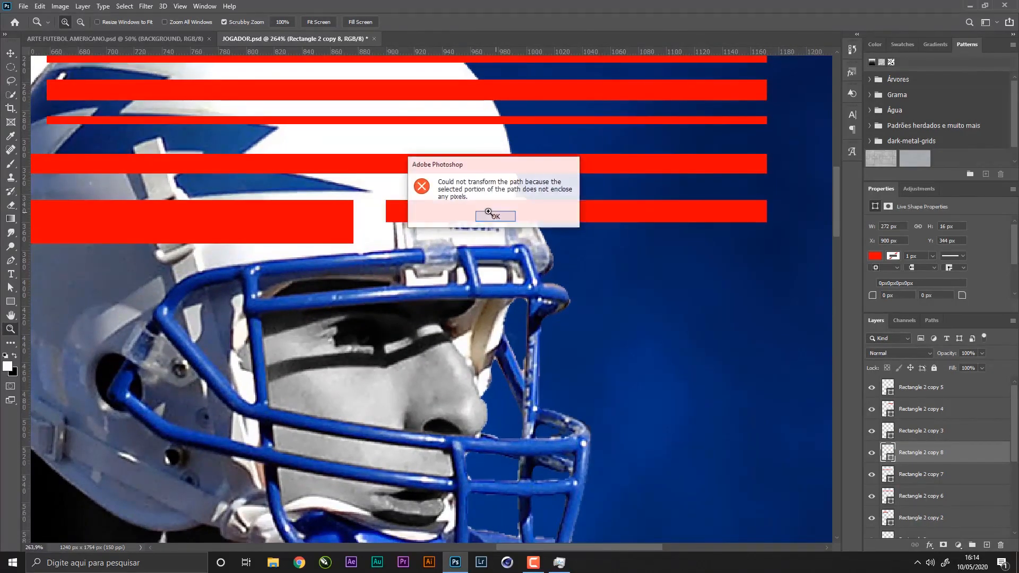
key(ctrl+t)
drag(575, 223, 576, 213)
drag(386, 208, 372, 209)
key(Return)
- Duplicate the short 10 px right bar directly below itself, at about Y 365 px
click(11, 57)
drag(492, 212, 492, 241)
key(z)
drag(562, 205, 472, 205)
click(11, 54)
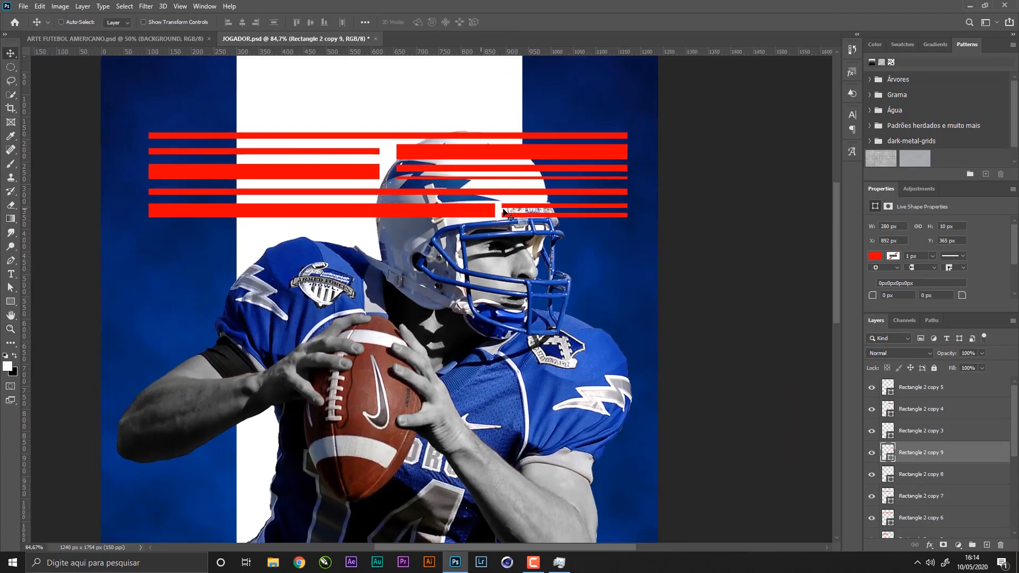
- Duplicate the lower long 14 px bar beneath the whole pattern at about Y 396 px and thicken the copy to 27 px
right_click(340, 214)
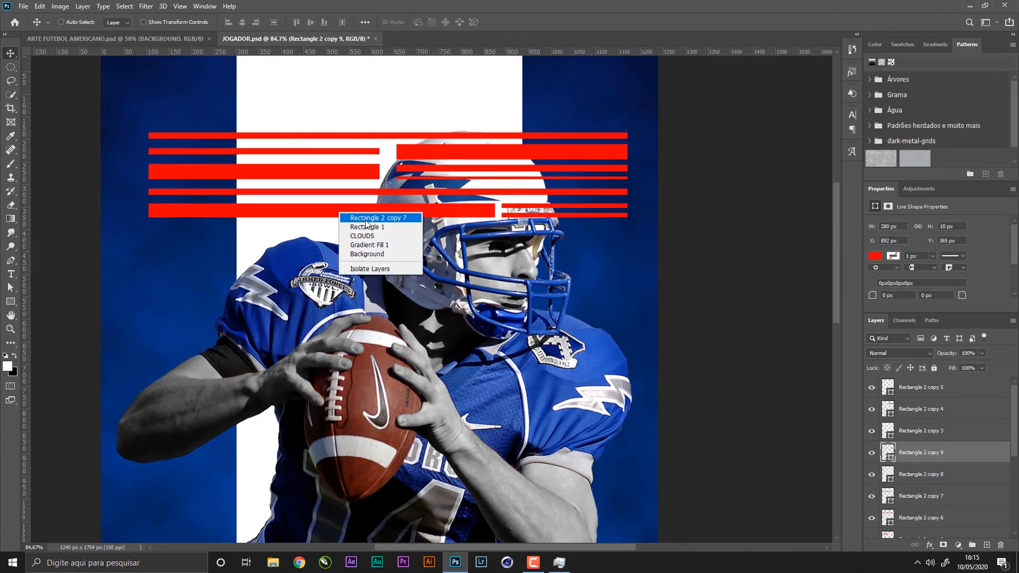
click(366, 218)
right_click(476, 192)
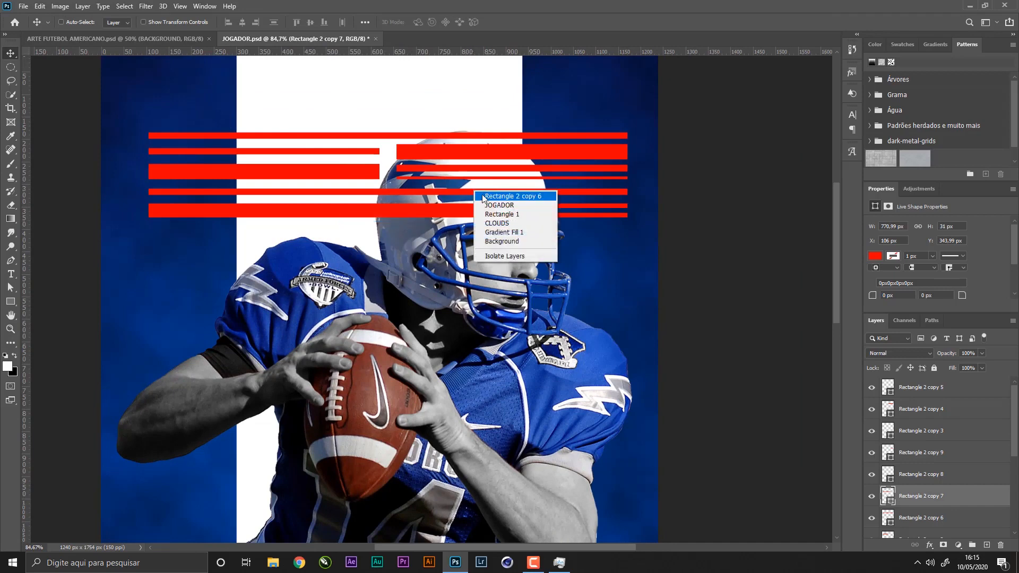
click(485, 201)
drag(470, 204, 467, 243)
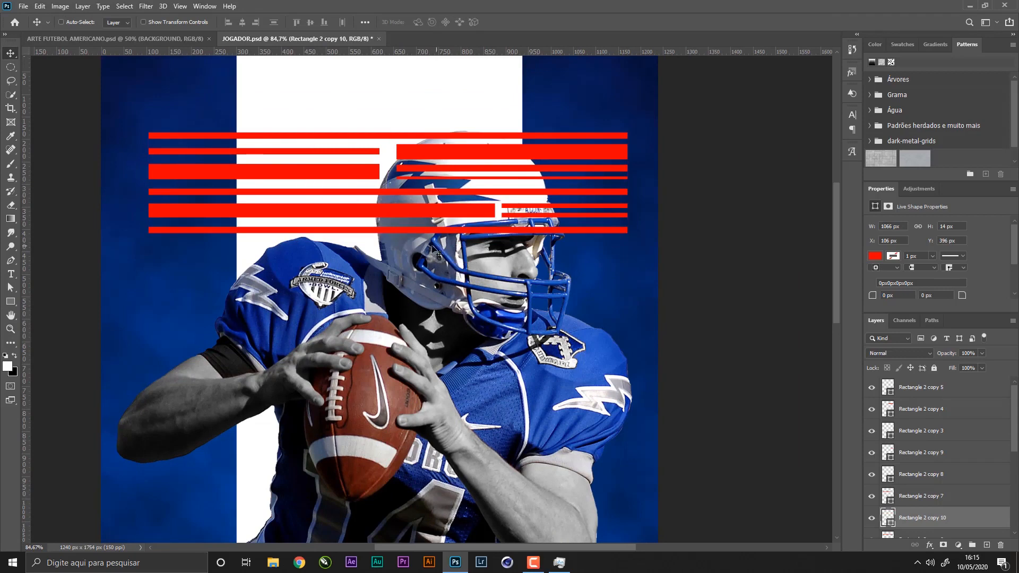
key(ctrl+t)
drag(387, 236, 387, 242)
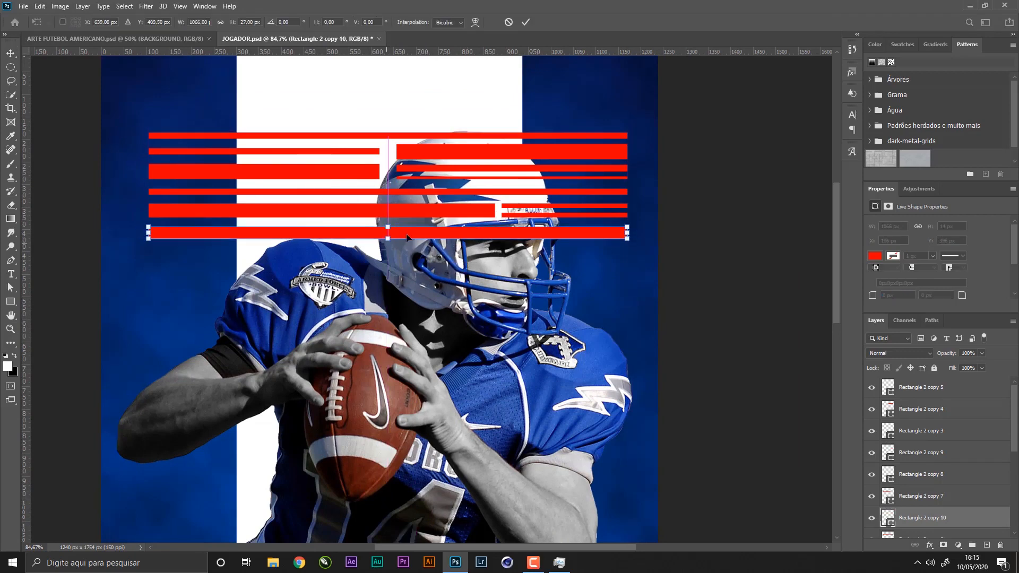
key(Return)
- Select all the red bar layers, from Rectangle 2 copy 5 down to Rectangle 2, and merge them into one layer
click(885, 388)
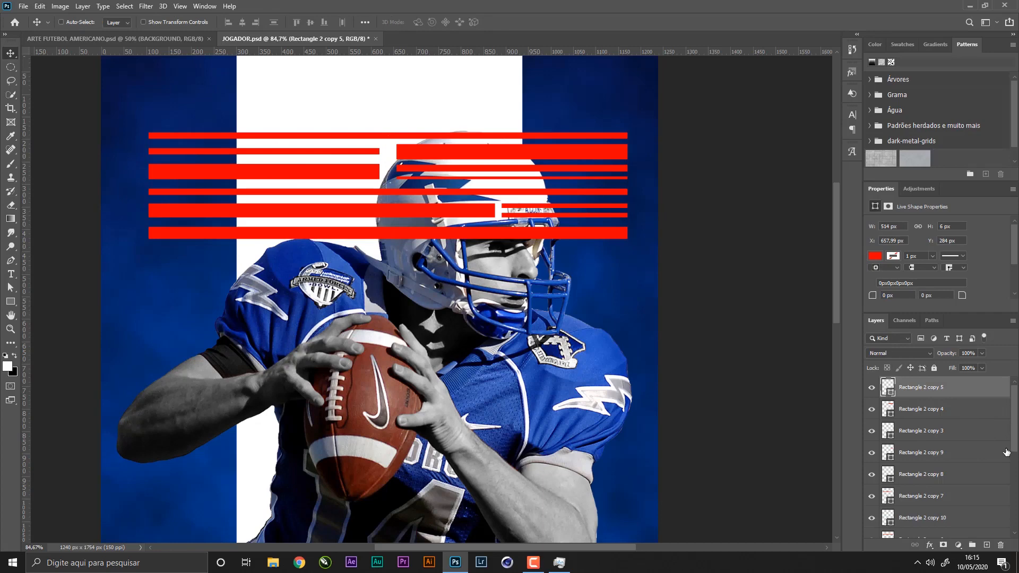
drag(1016, 436, 1013, 487)
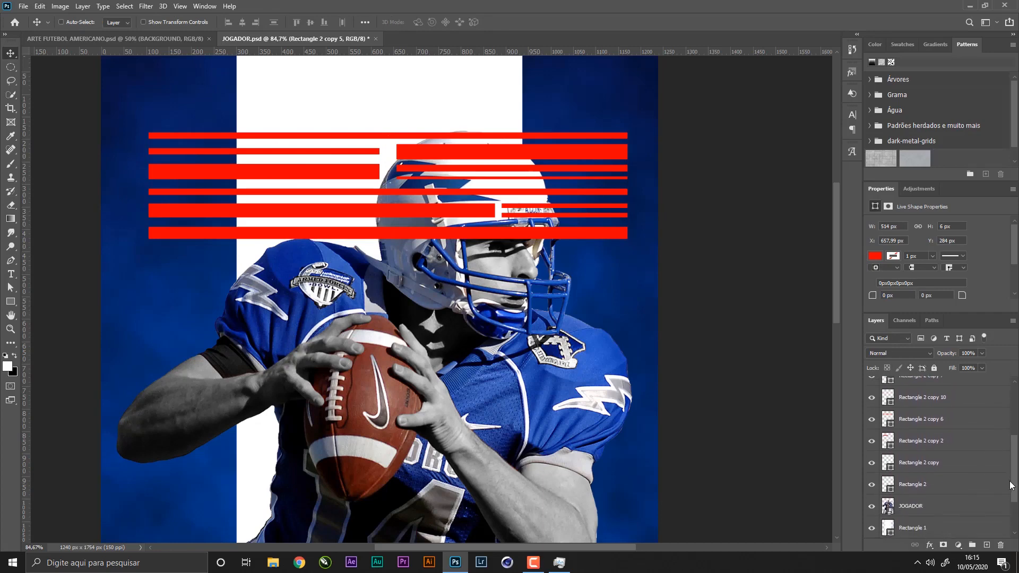
shift+click(972, 487)
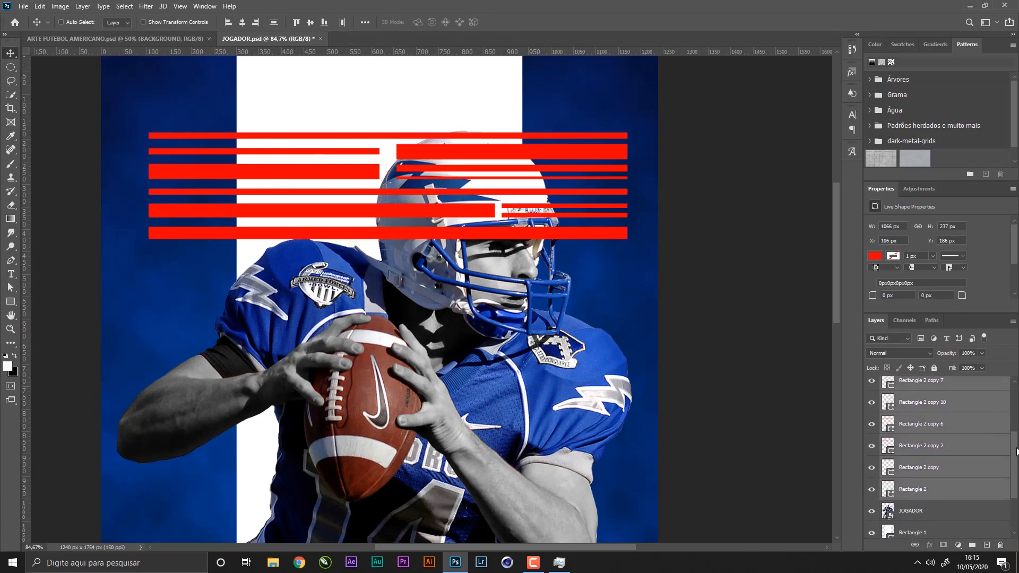
key(ctrl+e)
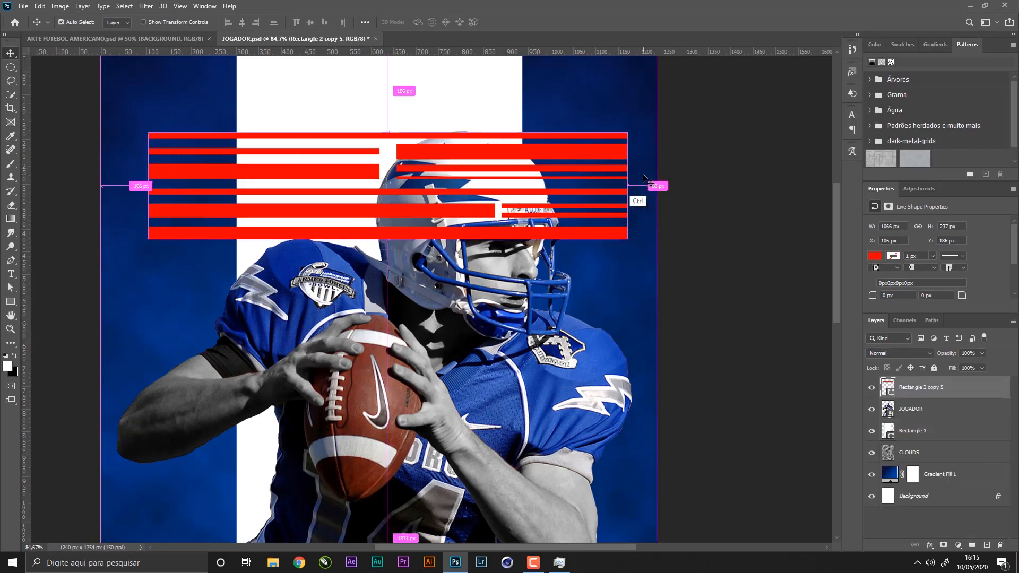
- Scale the merged bar pattern up to span the full canvas width, about 1240 px wide and 267 px tall
key(ctrl+t)
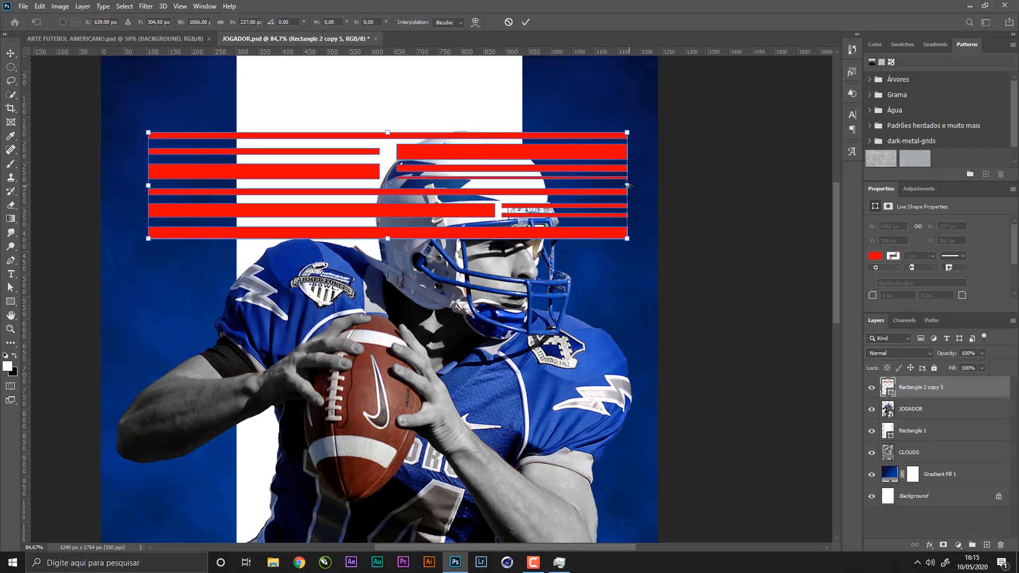
drag(635, 185, 666, 184)
drag(118, 185, 101, 186)
key(Return)
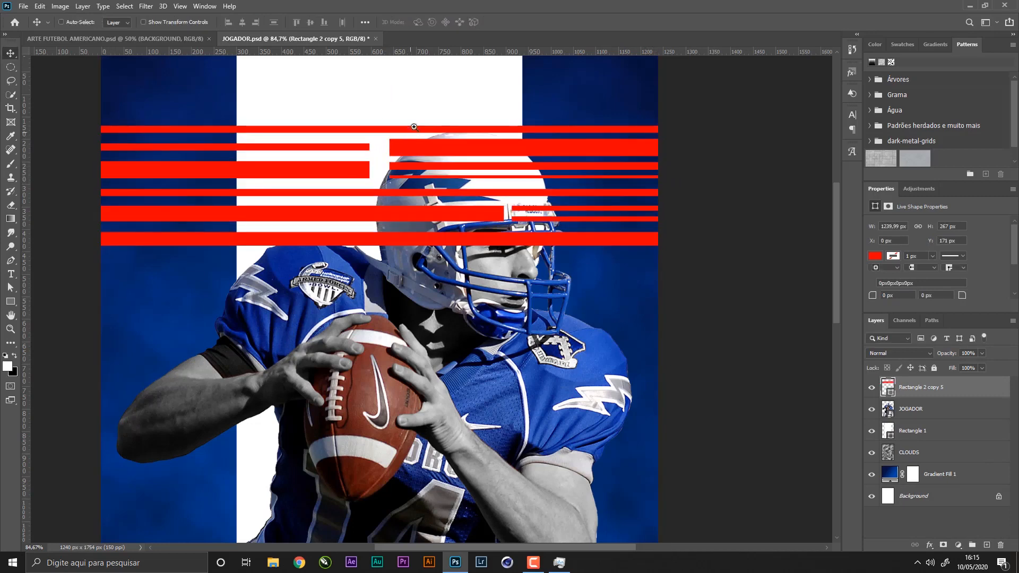
- Move the bar pattern down and align it to the vertical centre of the canvas, then remove the selection
key(z)
drag(414, 128, 374, 254)
click(10, 53)
key(ctrl+a)
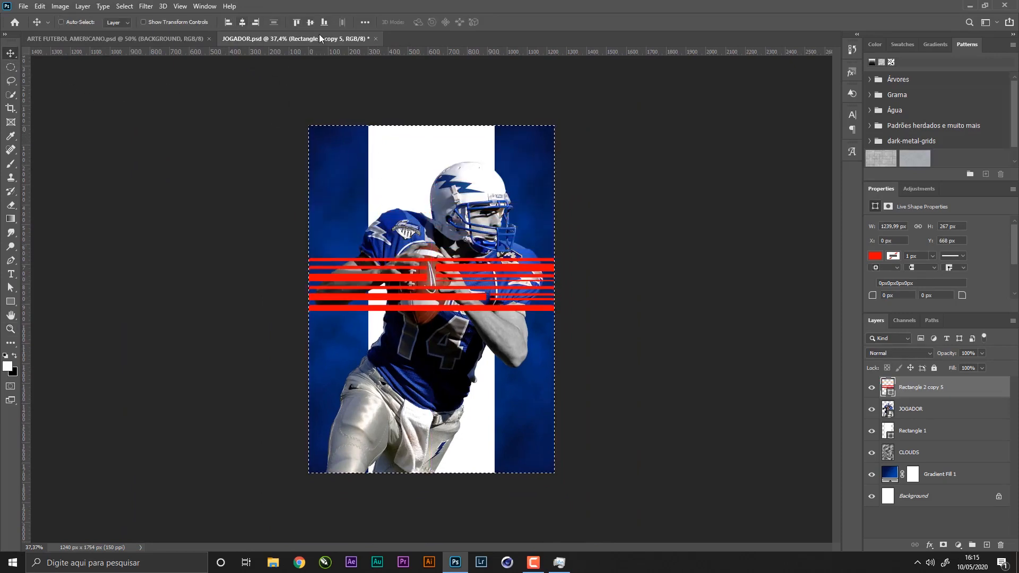
click(311, 23)
key(ctrl+d)
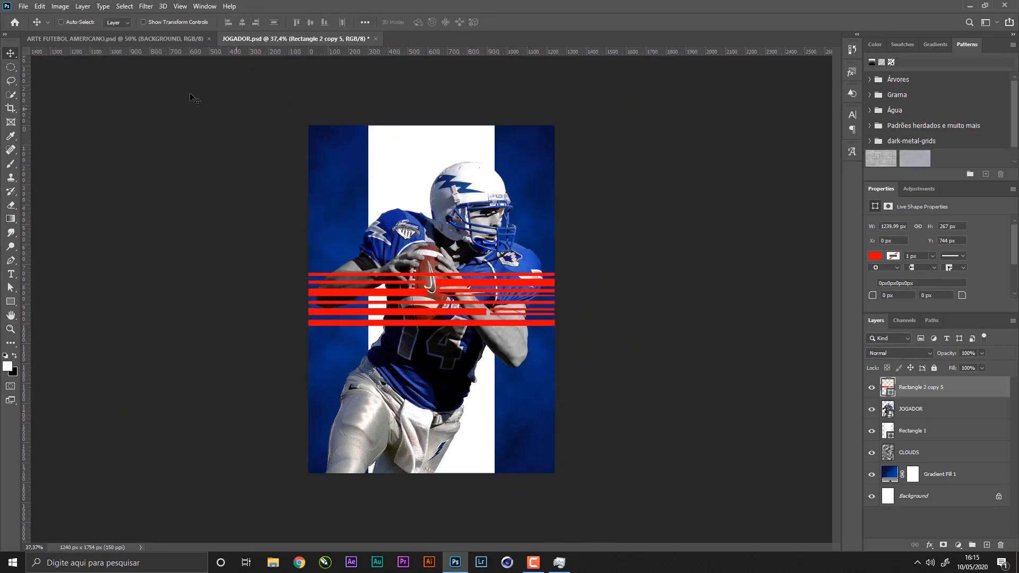
- Convert the bar pattern to a smart object and apply the Polar Coordinates filter with Rectangular to Polar
click(153, 8)
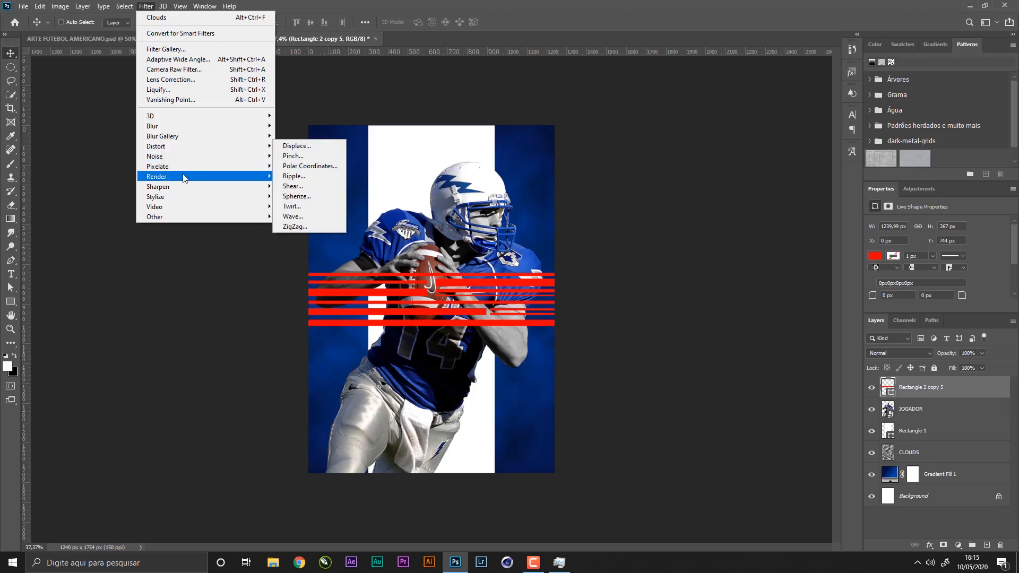
mouse_move(187, 151)
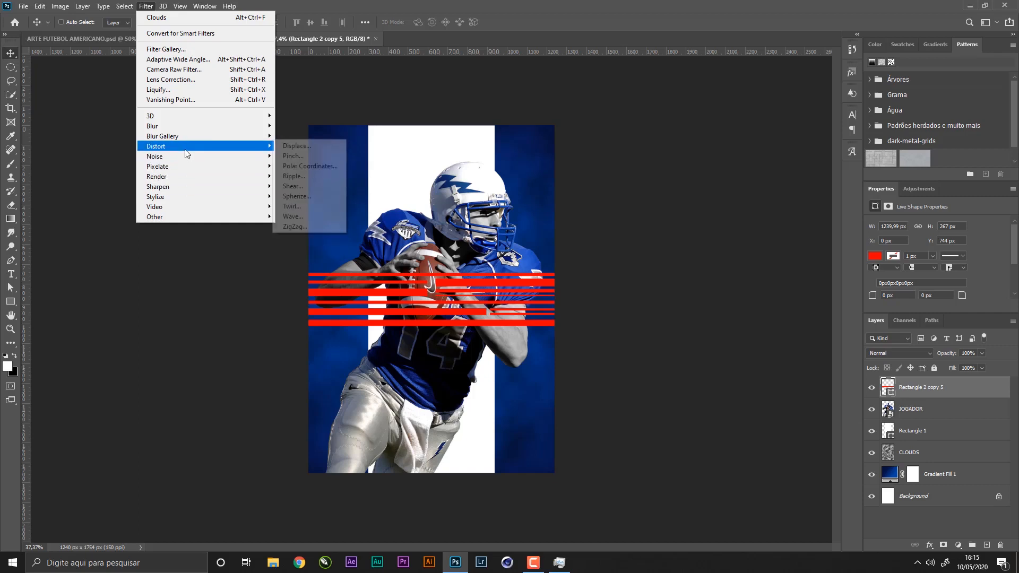
click(333, 166)
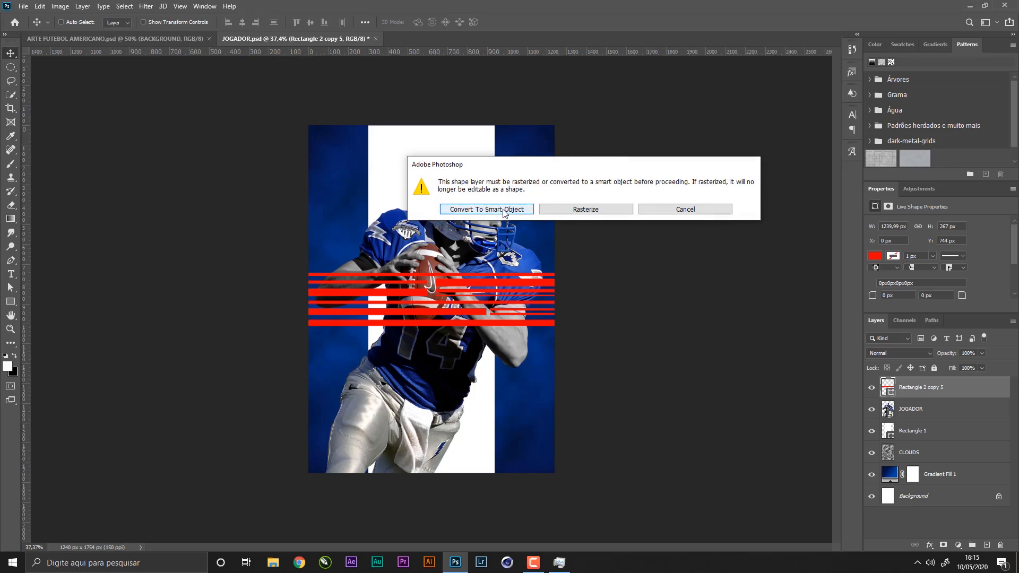
click(491, 210)
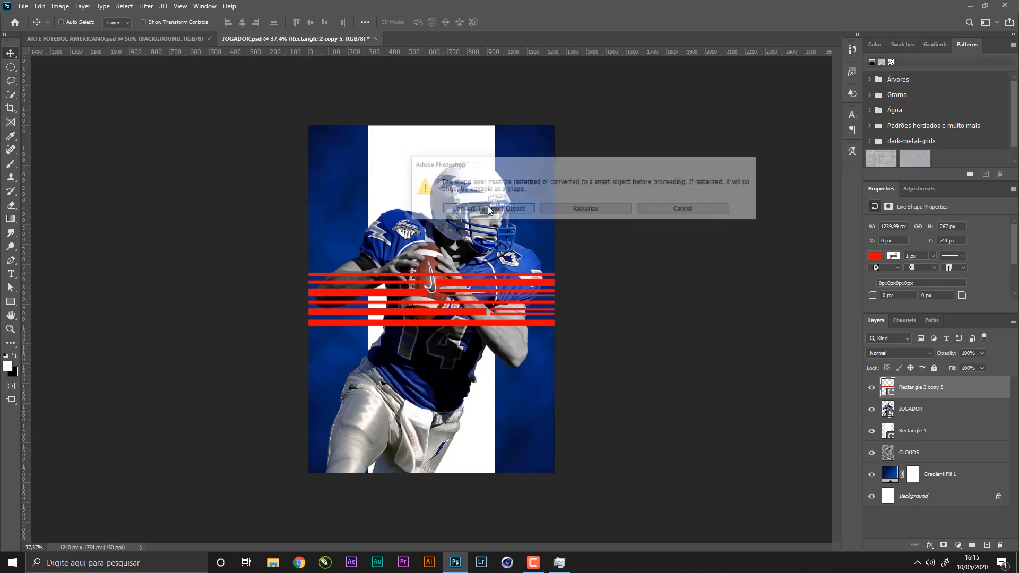
drag(455, 267, 556, 191)
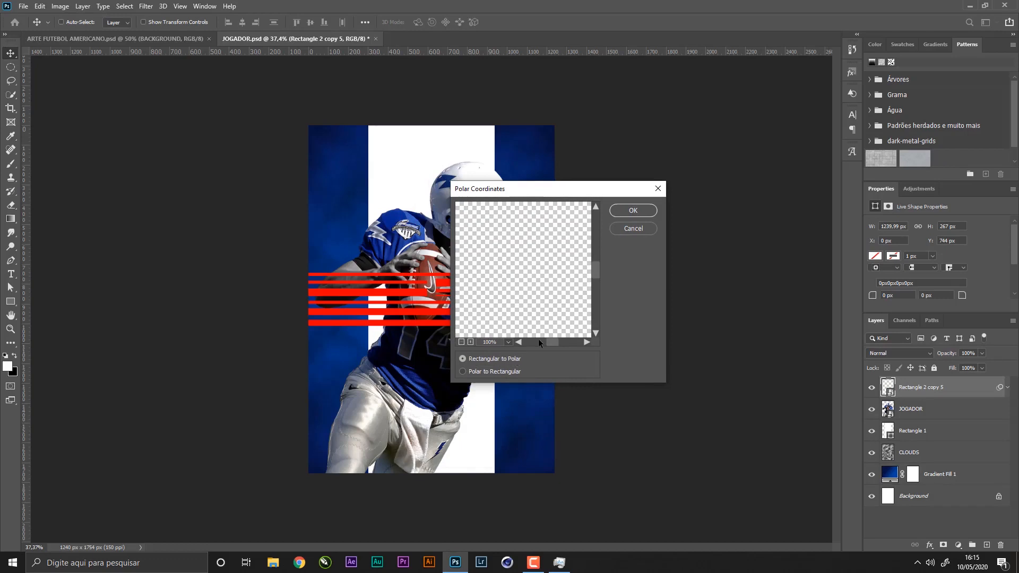
click(639, 210)
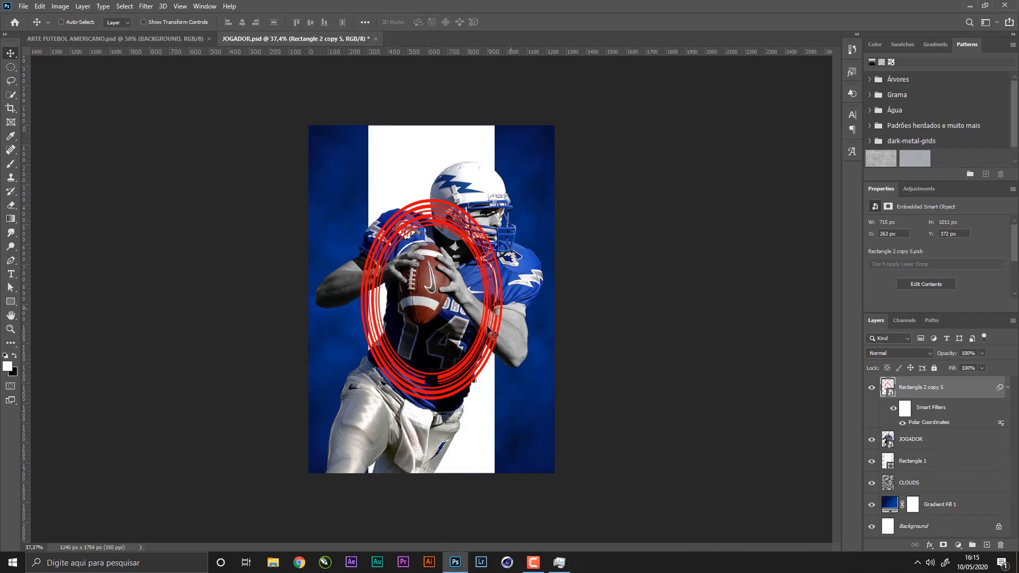
key(z)
click(473, 317)
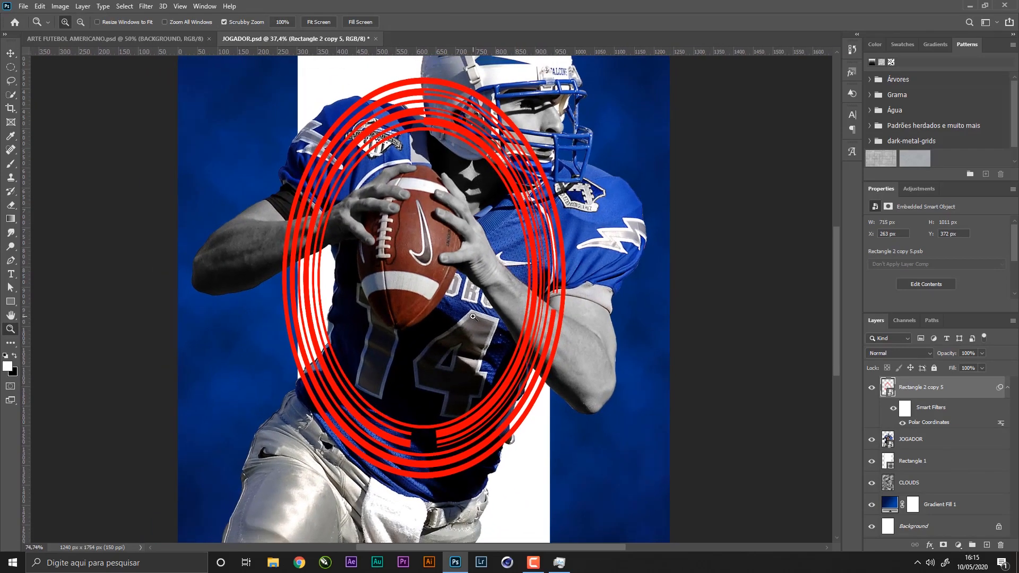
key(v)
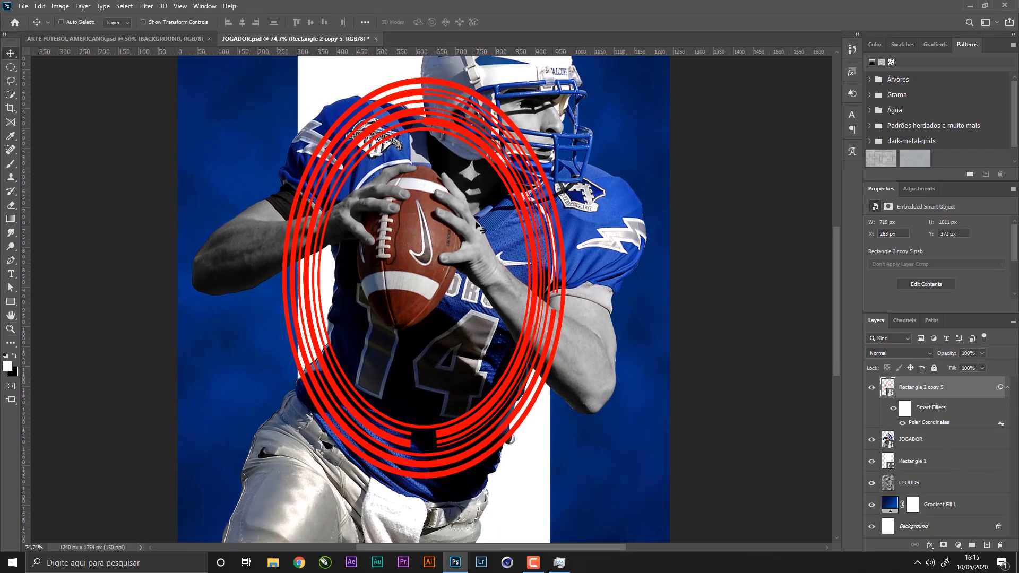
key(ctrl+t)
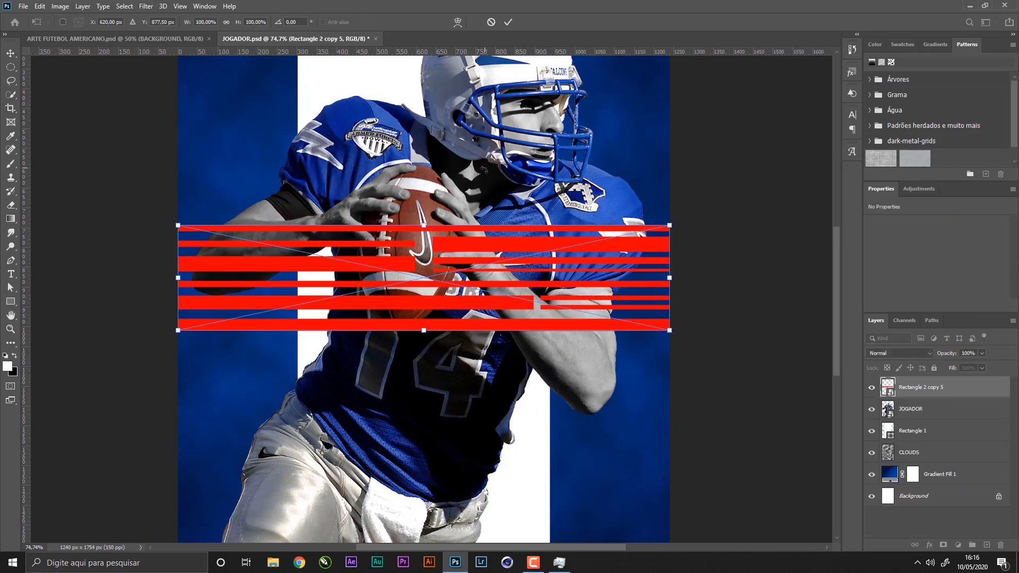
key(Return)
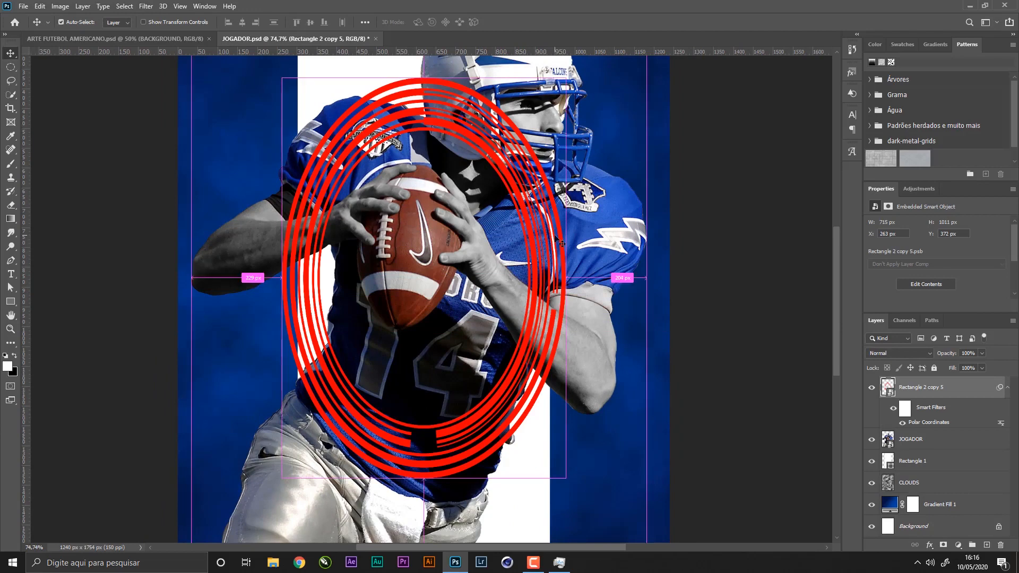
- Scale the polar-filtered bar pattern from its centre to about 167% of its size
key(ctrl+minus)
key(ctrl+minus)
key(ctrl+t)
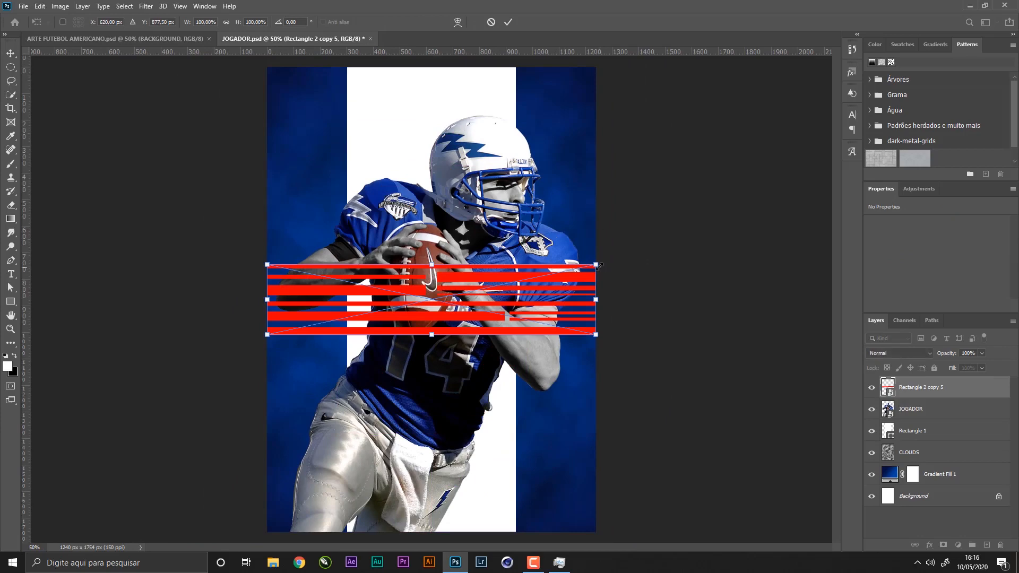
drag(597, 265, 705, 221)
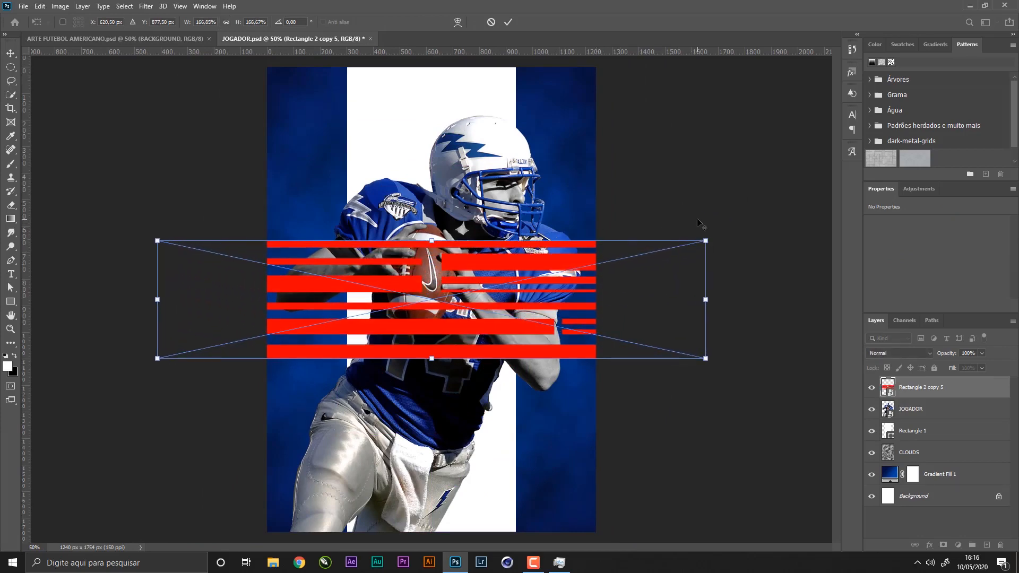
key(Return)
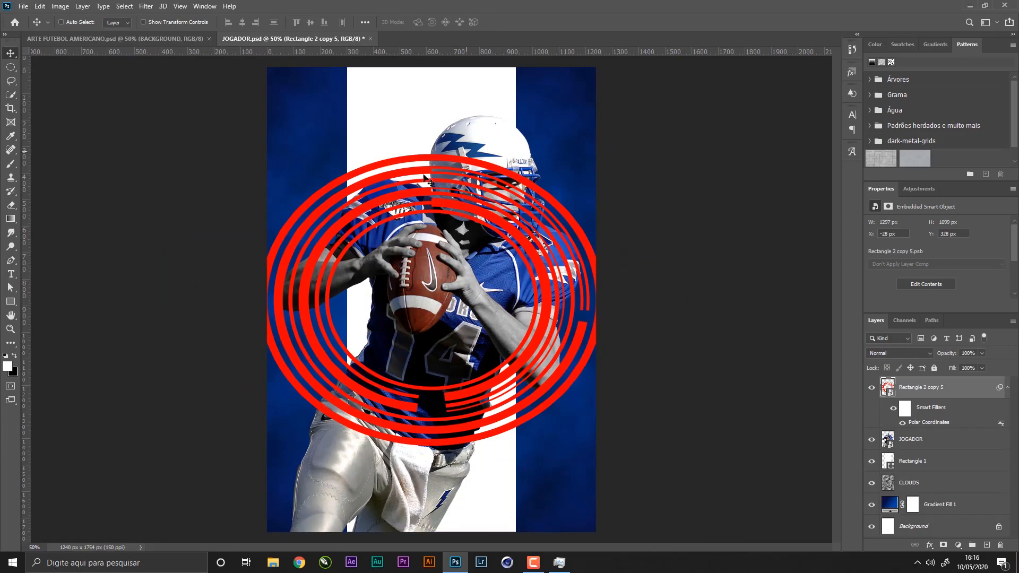
- Rasterize the polar-filtered ring layer into ordinary pixels
key(e)
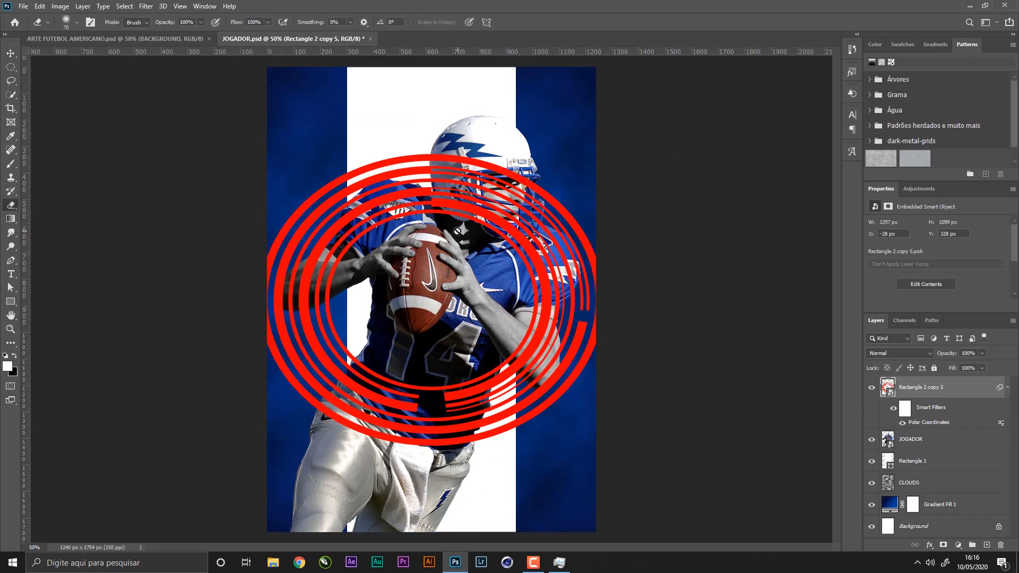
right_click(960, 391)
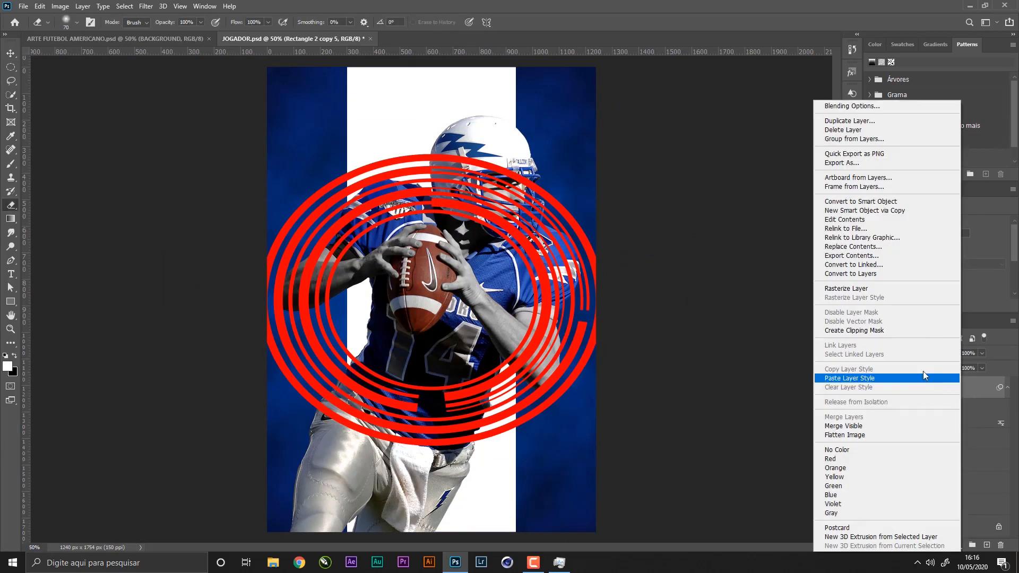
click(883, 291)
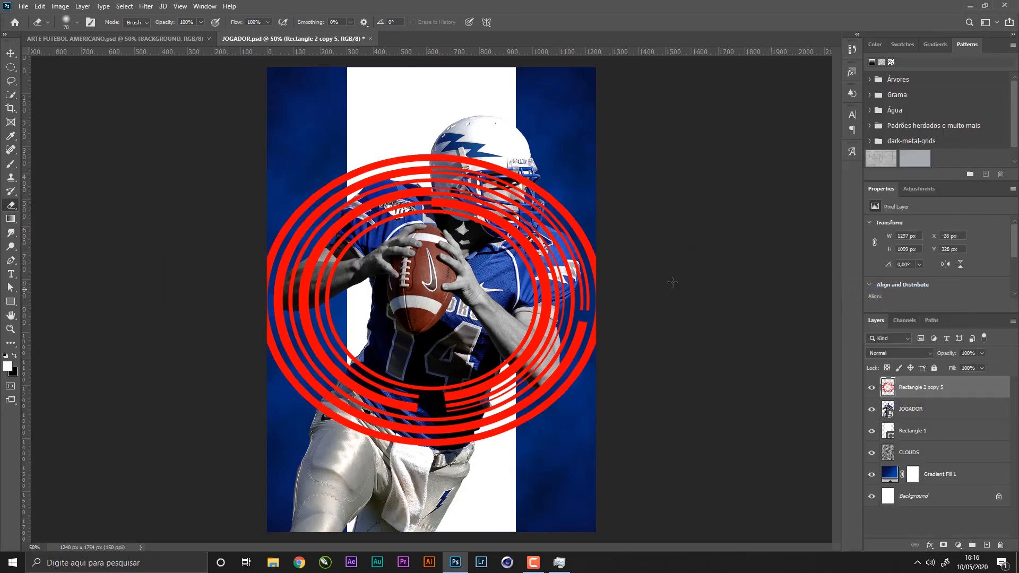
- Transform the ring graphic into an even circle with a width and height of 1200 px
key(ctrl+t)
drag(604, 300, 580, 300)
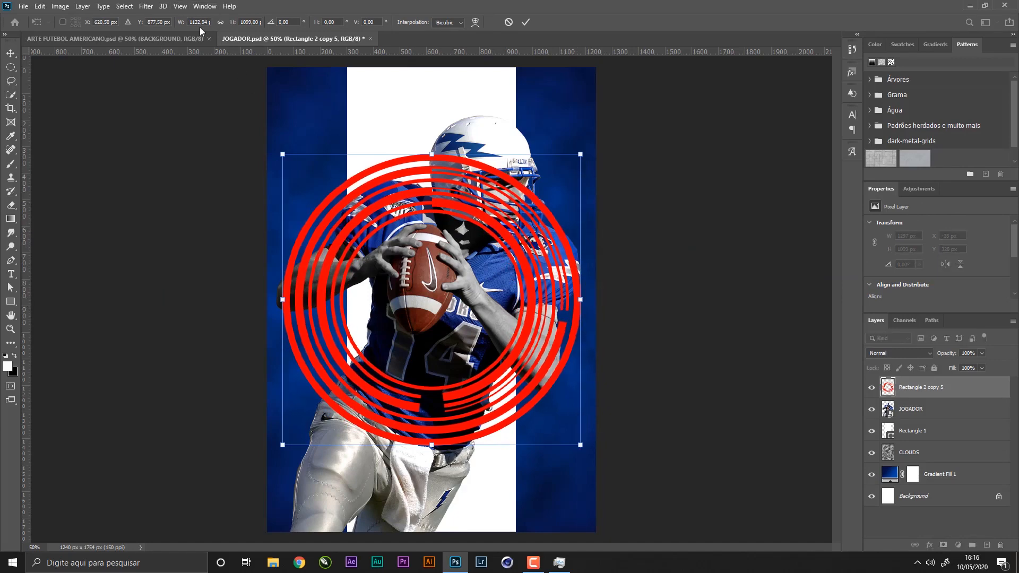
drag(199, 20, 234, 21)
text(1200)
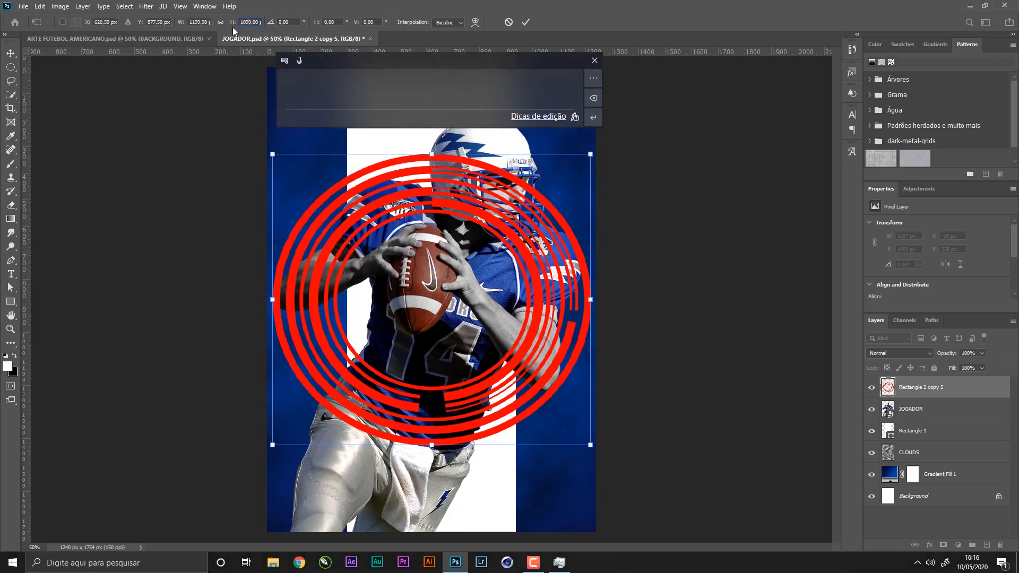
drag(240, 22, 318, 21)
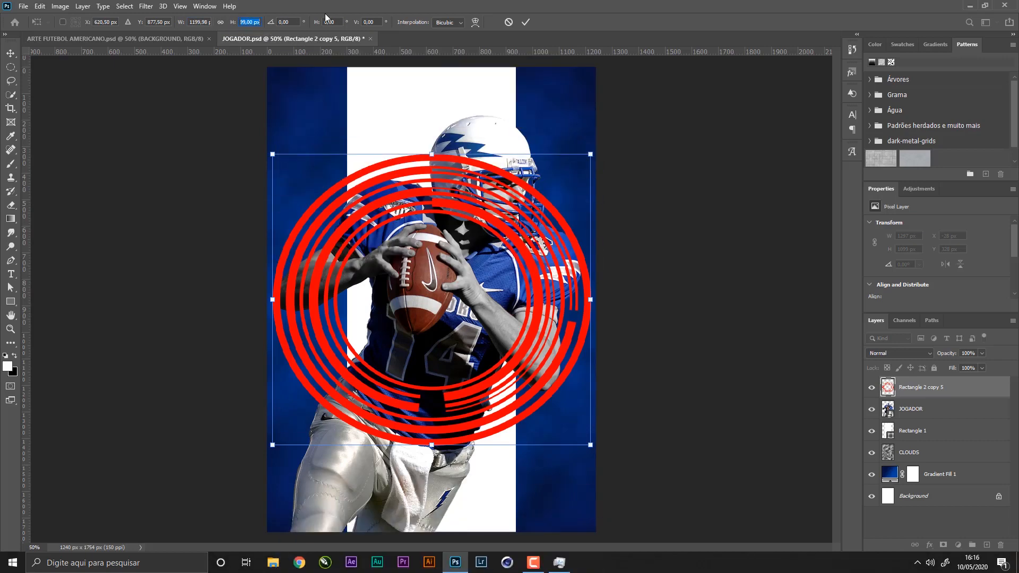
text(1200)
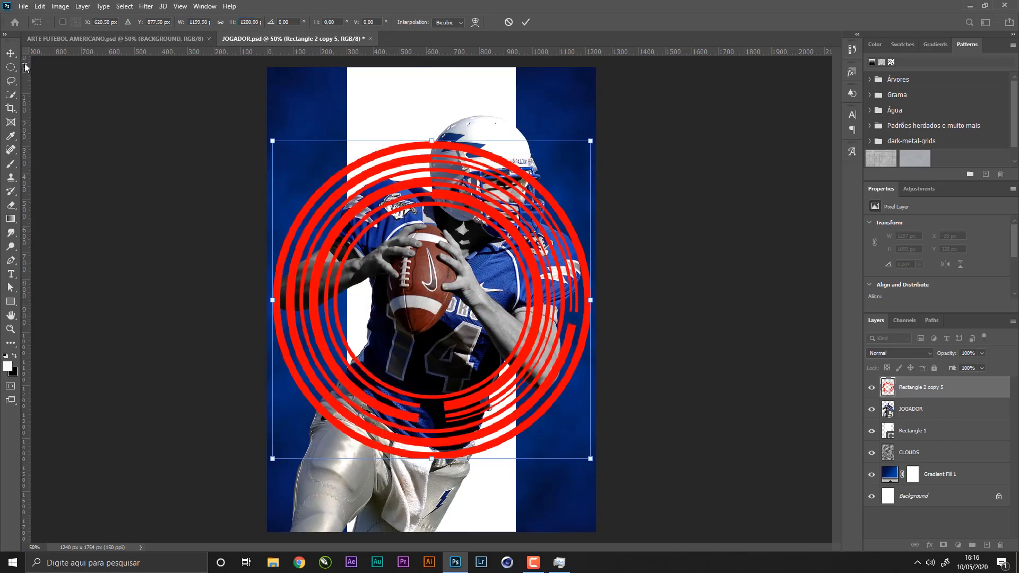
click(11, 53)
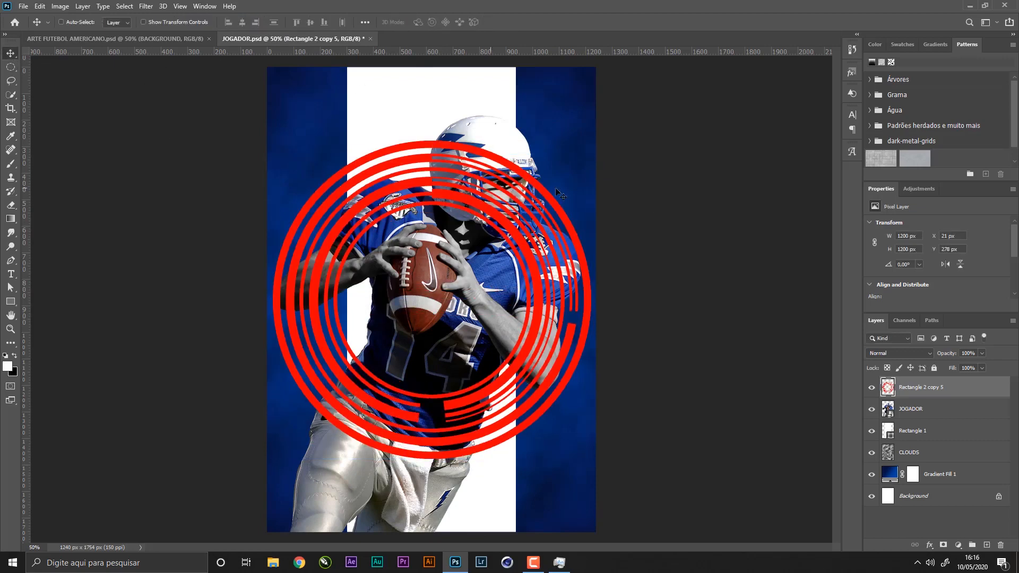
- Rename the ring layer as FORMA CIRCULAR
double_click(924, 388)
text(FORMA CIRCULAR)
key(Return)
- Give the ring a white Color Overlay instead of a gradient overlay, and convert the layer to a smart object
double_click(979, 393)
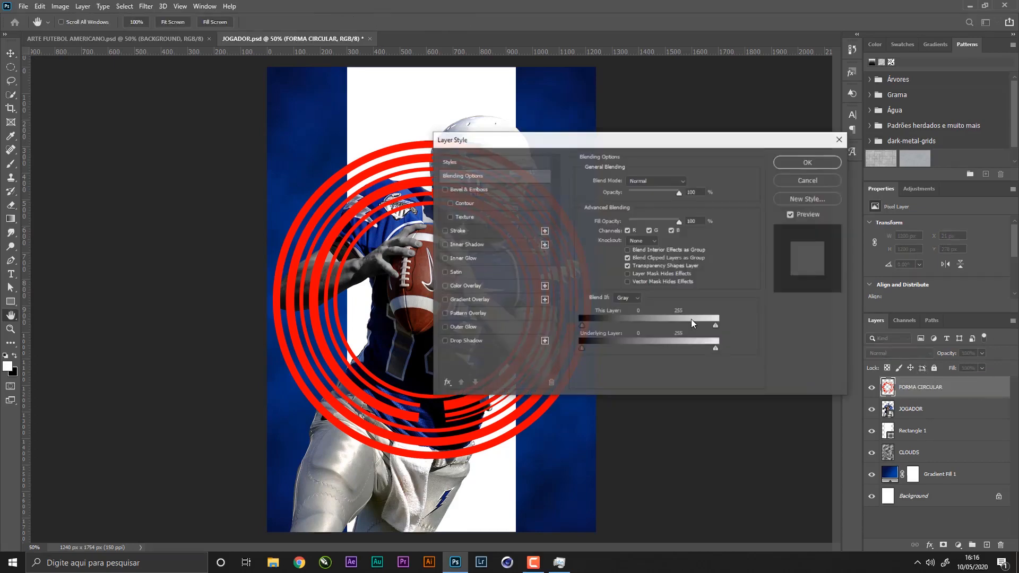
click(486, 299)
click(447, 299)
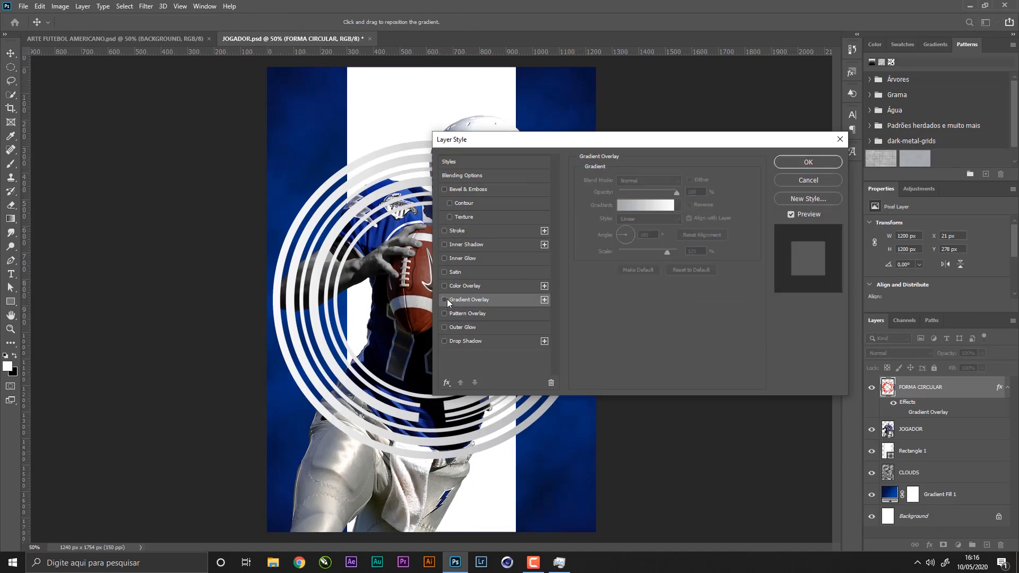
click(469, 285)
click(691, 181)
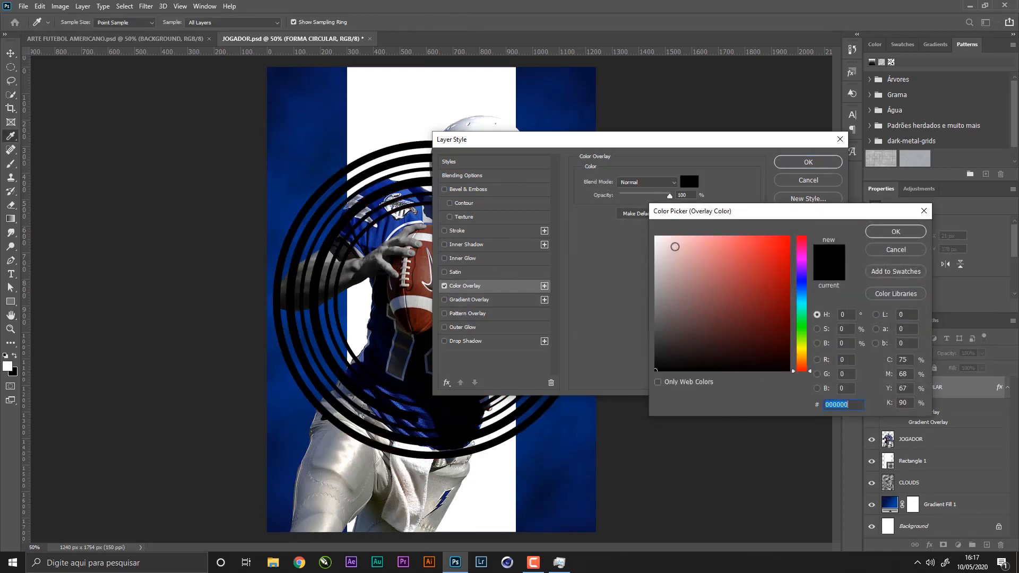
click(658, 229)
click(886, 231)
click(810, 161)
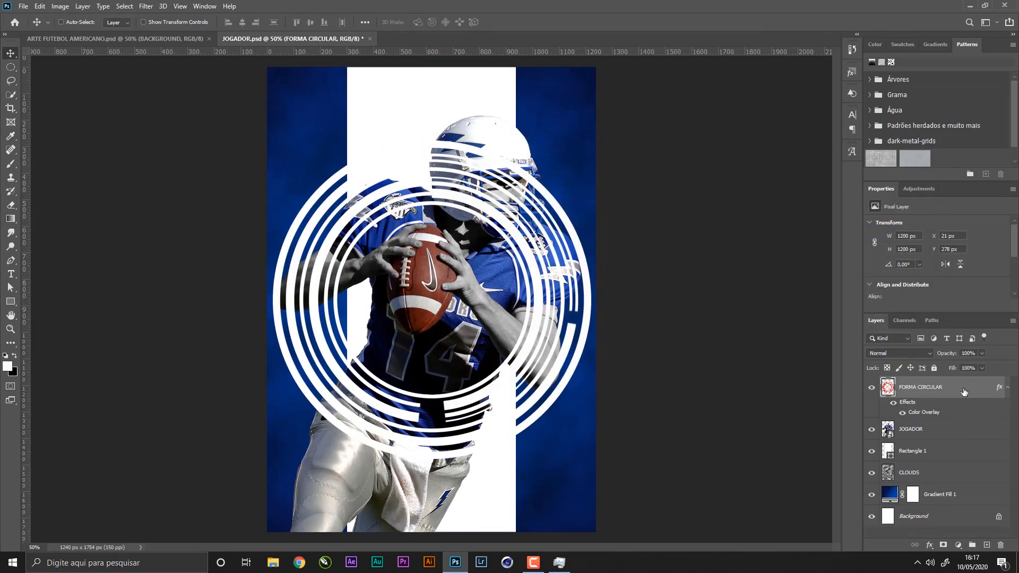
right_click(963, 387)
click(892, 250)
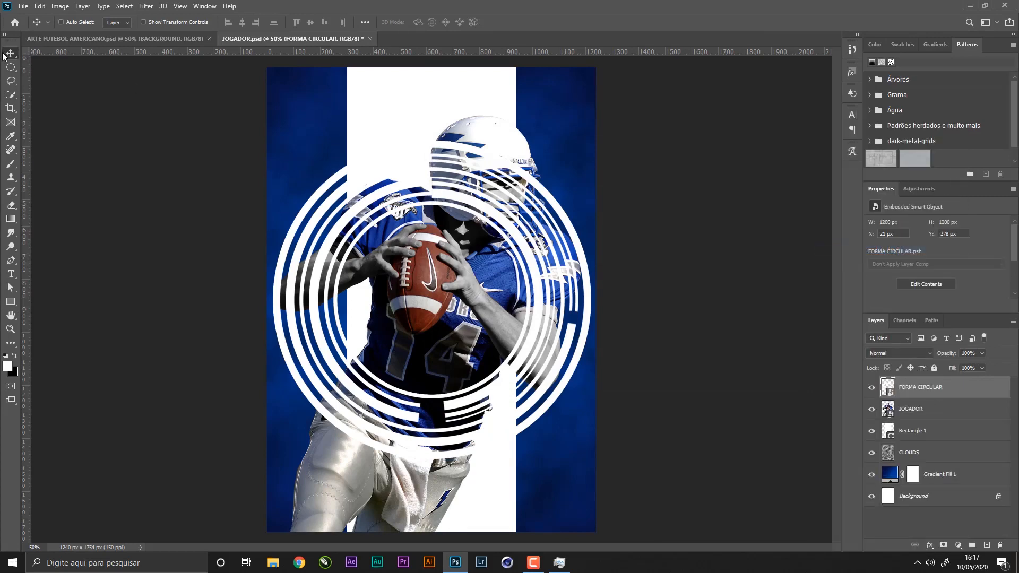
- Scale the white ring down to about 647 px wide and try it over the canvas's upper-left corner
drag(417, 295, 495, 305)
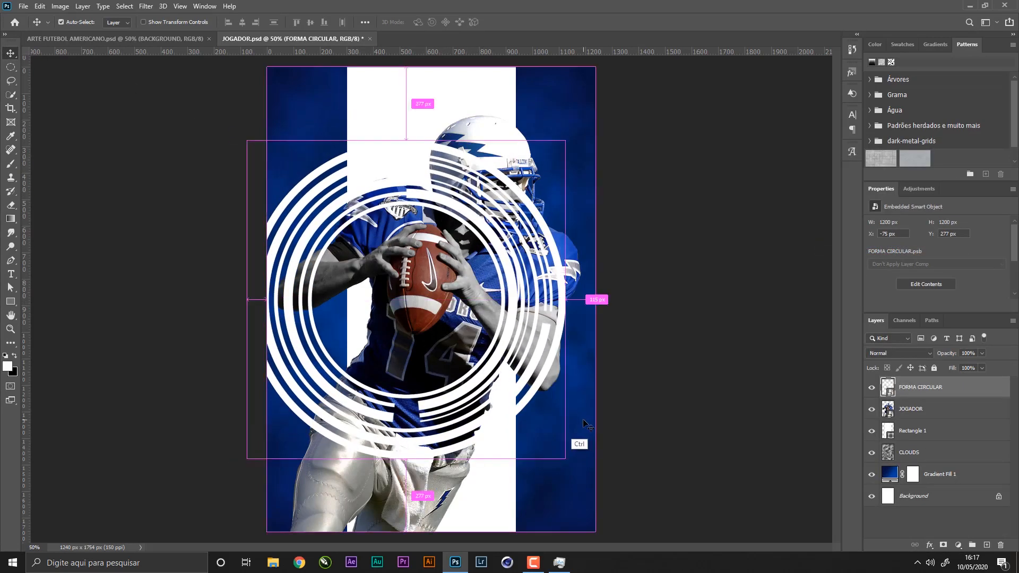
key(ctrl+t)
drag(565, 459, 420, 312)
key(Return)
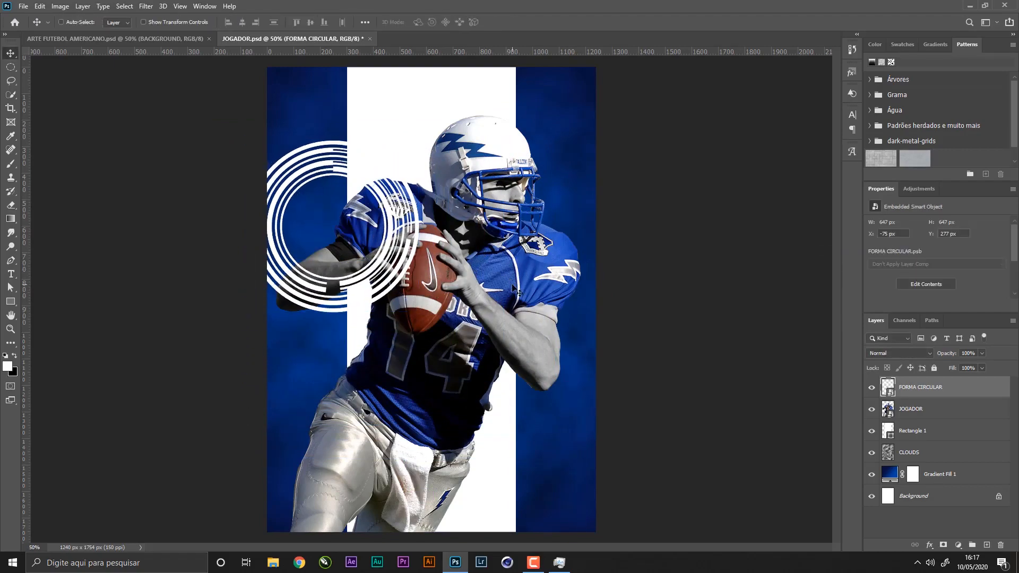
drag(513, 290, 426, 161)
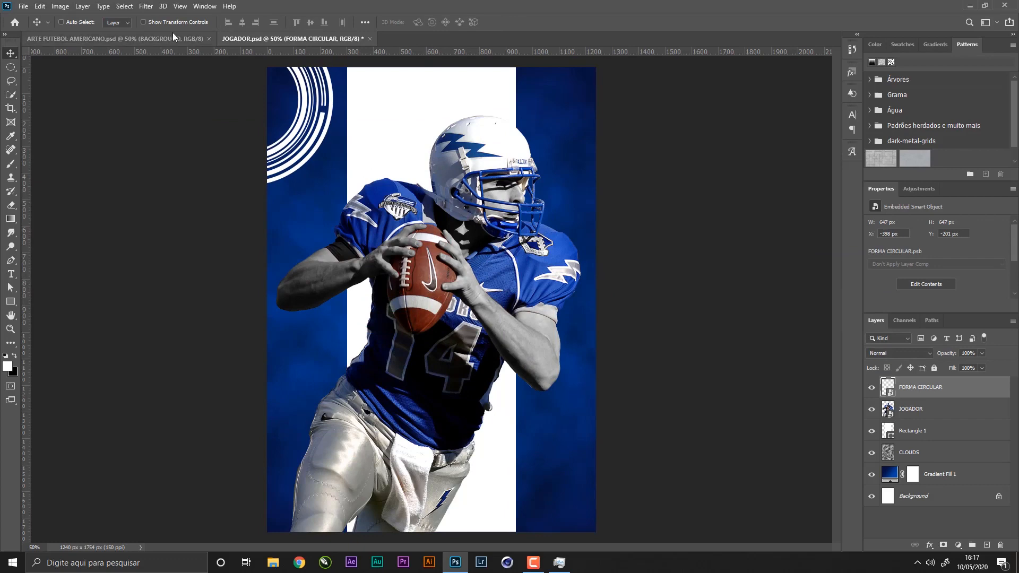
- Compare the placement with the finished ARTE FUTEBOL AMERICANO poster and undo the ring's last move
click(181, 39)
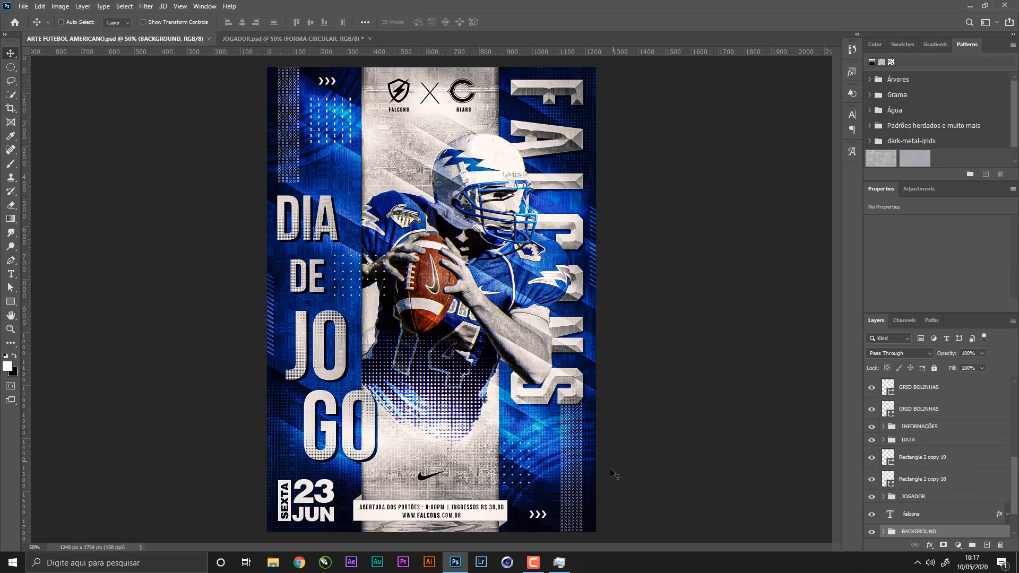
click(259, 40)
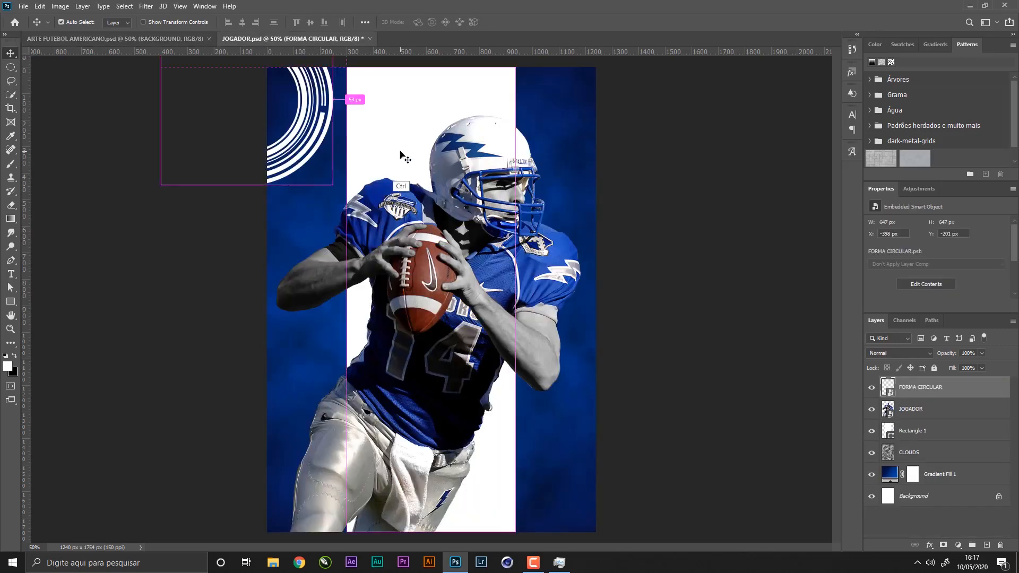
key(ctrl+z)
- Enlarge the ring to about 906 px wide and move it over the canvas's upper-left corner
key(ctrl+t)
drag(420, 312, 488, 381)
key(Return)
drag(471, 330, 352, 170)
- Flip the upper-left ring both horizontally and vertically
key(ctrl+t)
right_click(320, 171)
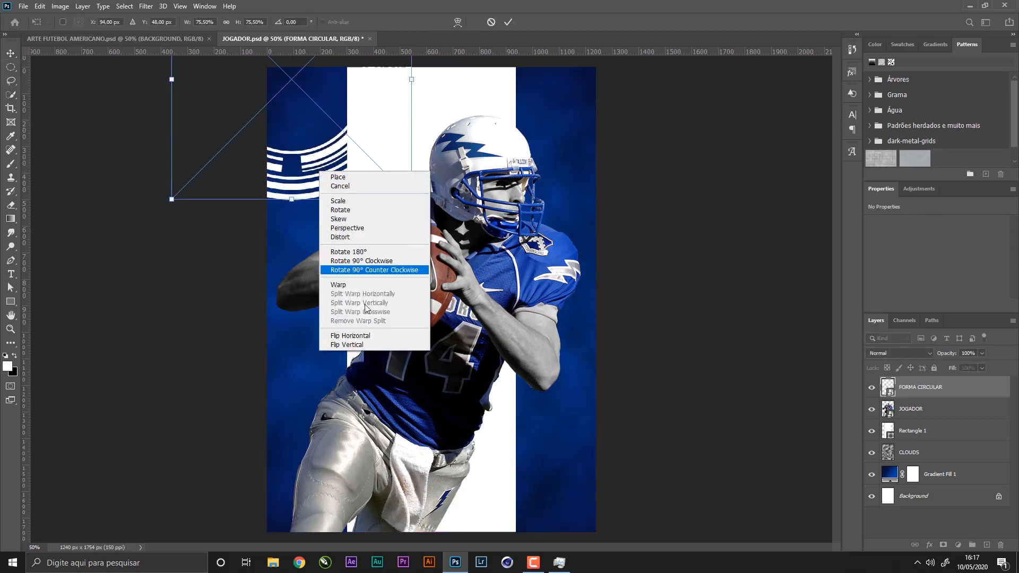
click(368, 335)
right_click(337, 167)
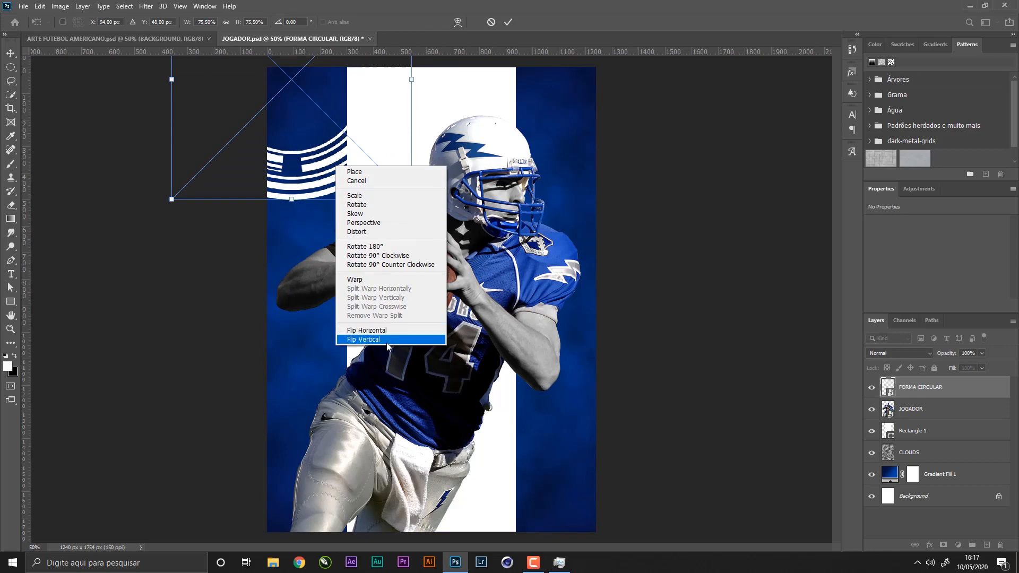
click(388, 340)
key(Return)
- Raise the ring slightly and place a duplicate of it over the canvas's lower-right corner
mouse_move(430, 200)
mouse_down()
mouse_move(363, 239)
mouse_move(432, 181)
mouse_up()
alt+drag(363, 182, 515, 334)
drag(572, 167, 670, 481)
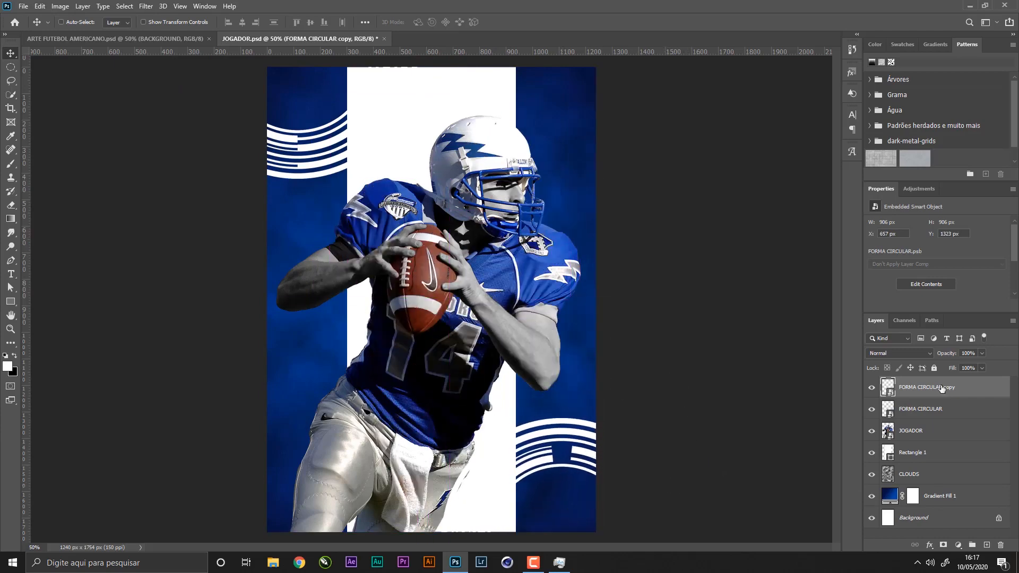
- Set the blend mode of both ring layers to Overlay
shift+click(950, 409)
click(912, 352)
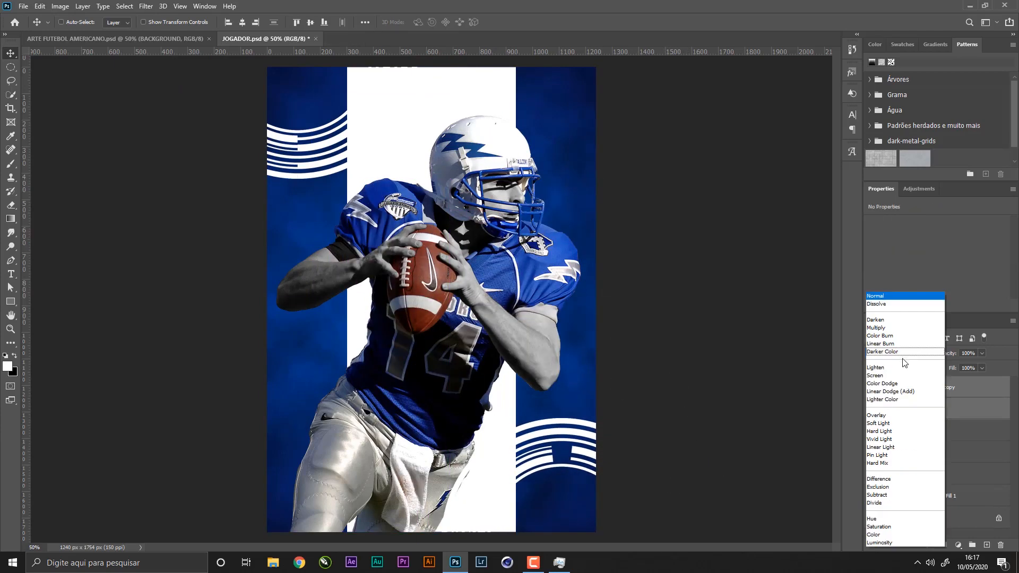
click(886, 416)
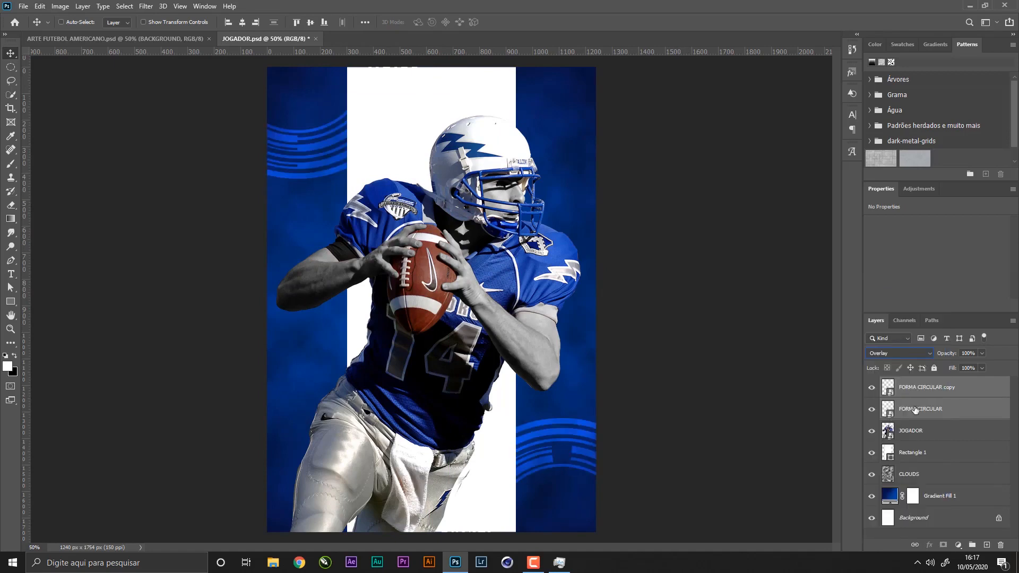
- Move both ring layers directly beneath the JOGADOR layer, and check the finished poster for reference
click(939, 395)
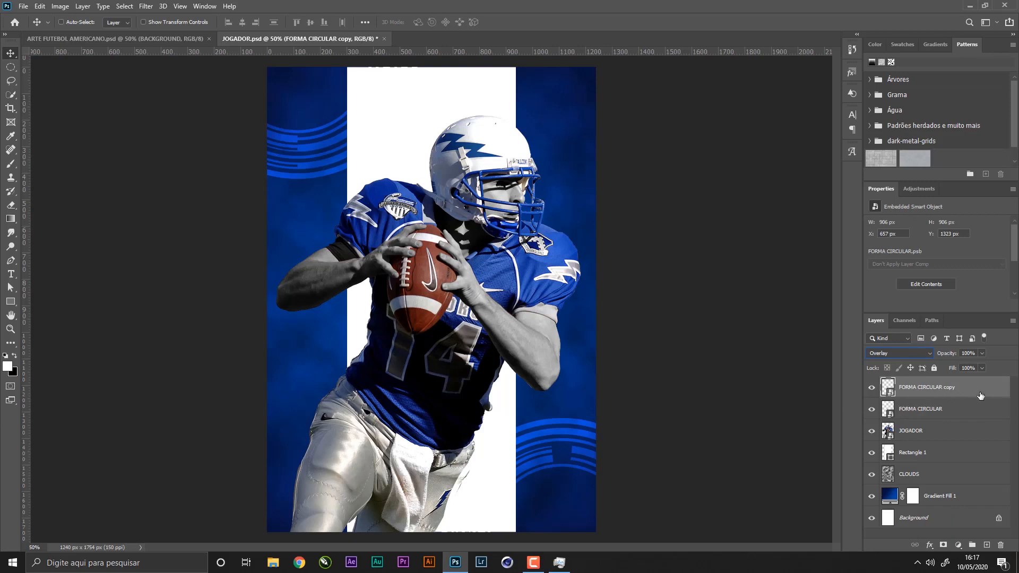
click(954, 409)
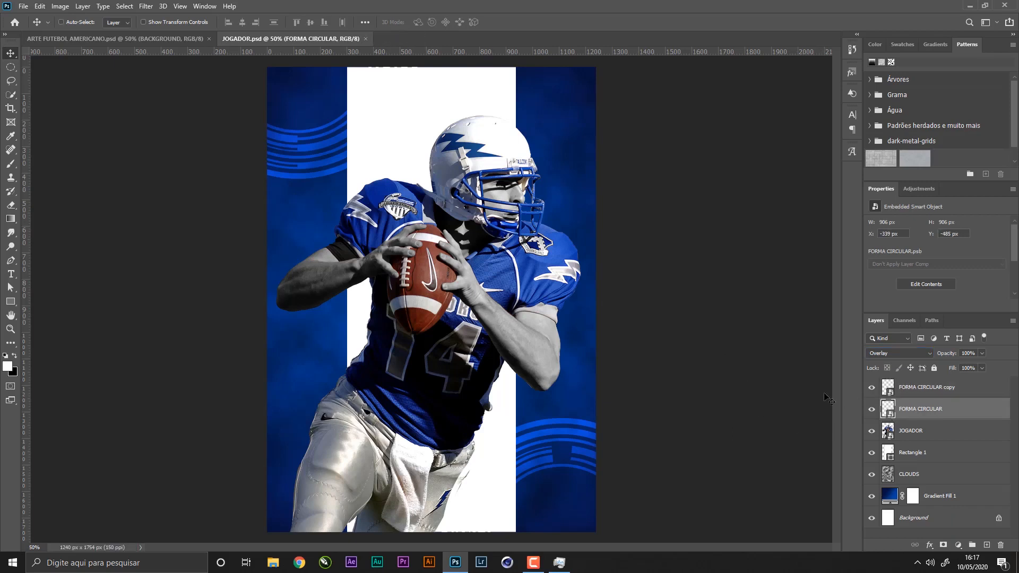
ctrl+click(954, 393)
drag(963, 412, 960, 451)
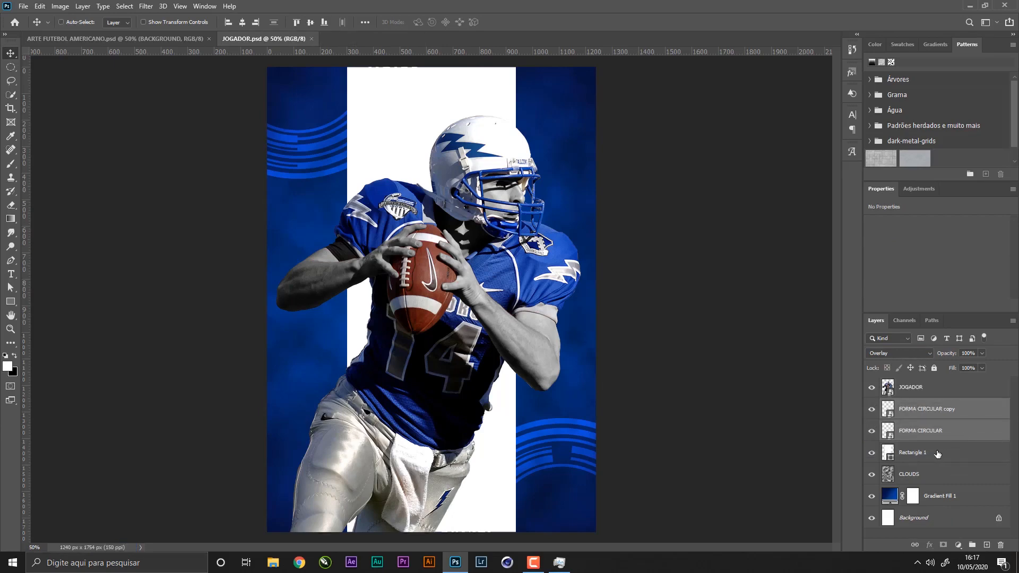
click(205, 40)
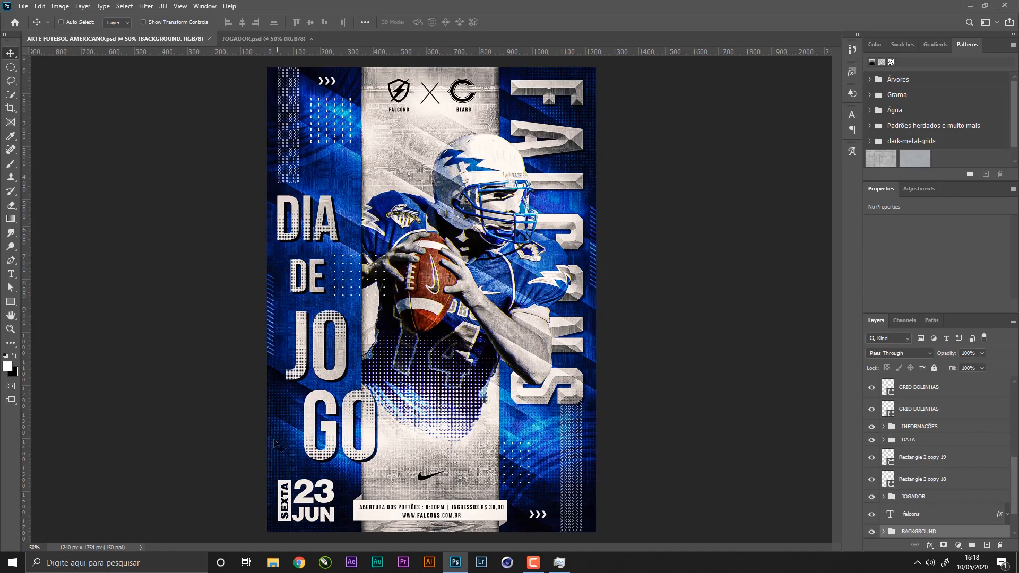
click(259, 39)
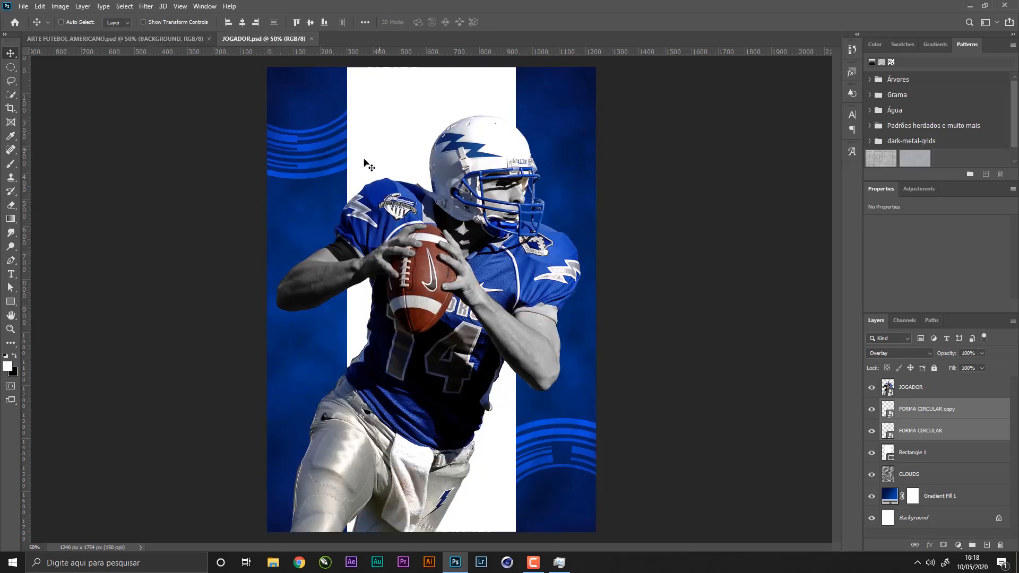
click(948, 413)
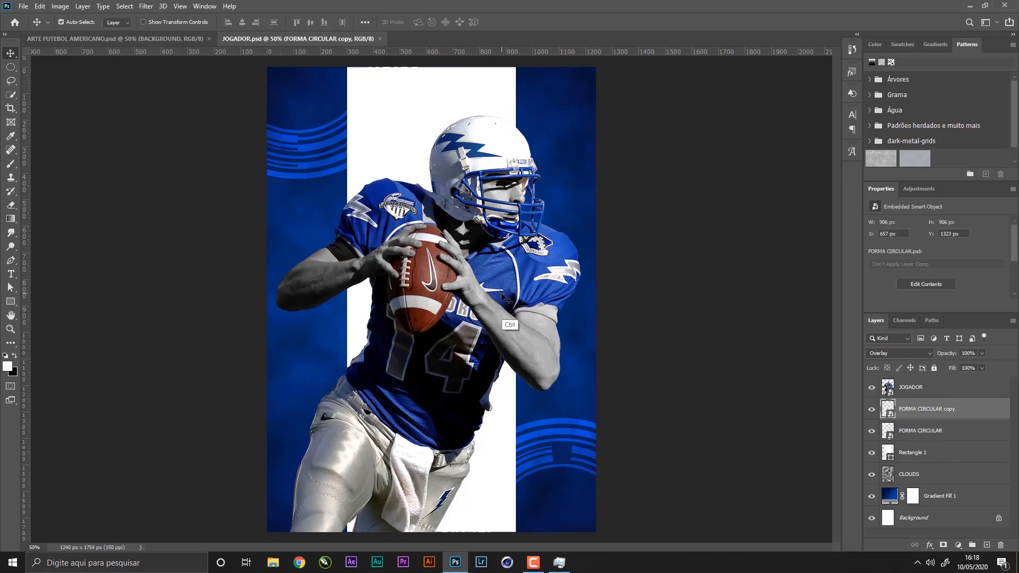
- Create a new document of 1000 by 1000 pixels at 100 pixels per inch with a white background
key(ctrl+n)
click(733, 182)
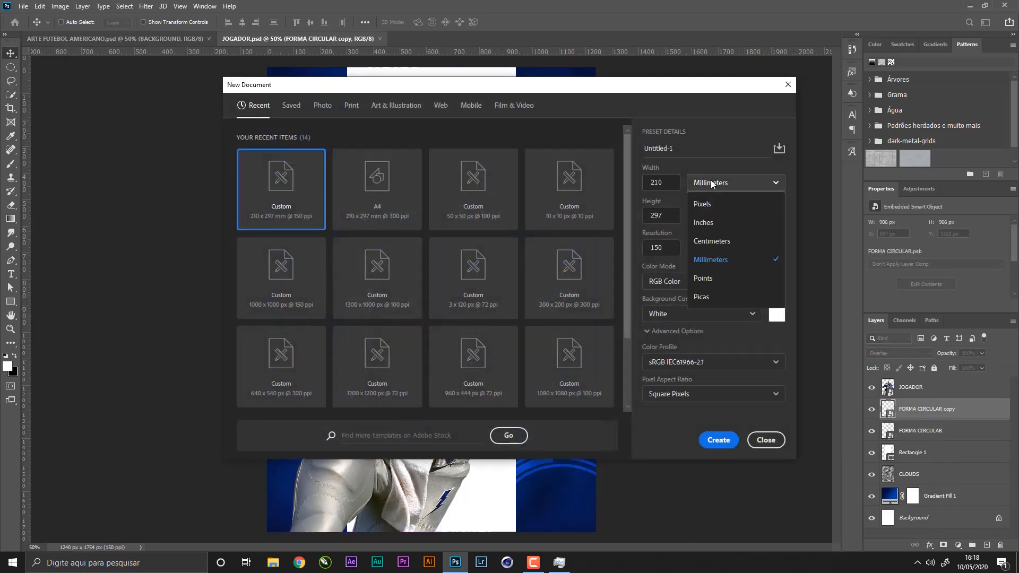
click(706, 199)
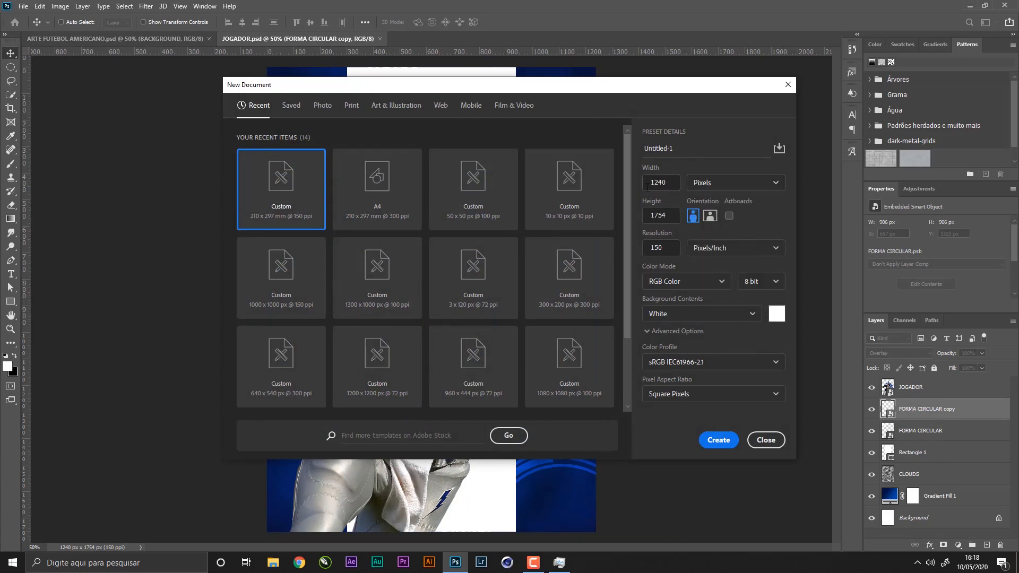
drag(670, 183, 587, 187)
text(1000)
key(Tab)
key(Tab)
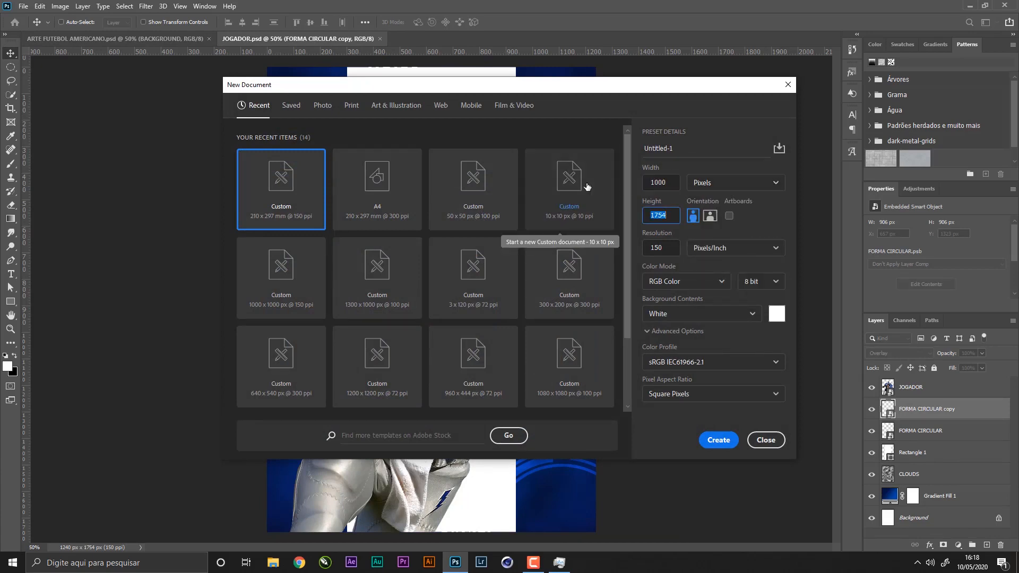
text(1000)
key(Tab)
key(Tab)
key(Tab)
text(1)
key(Return)
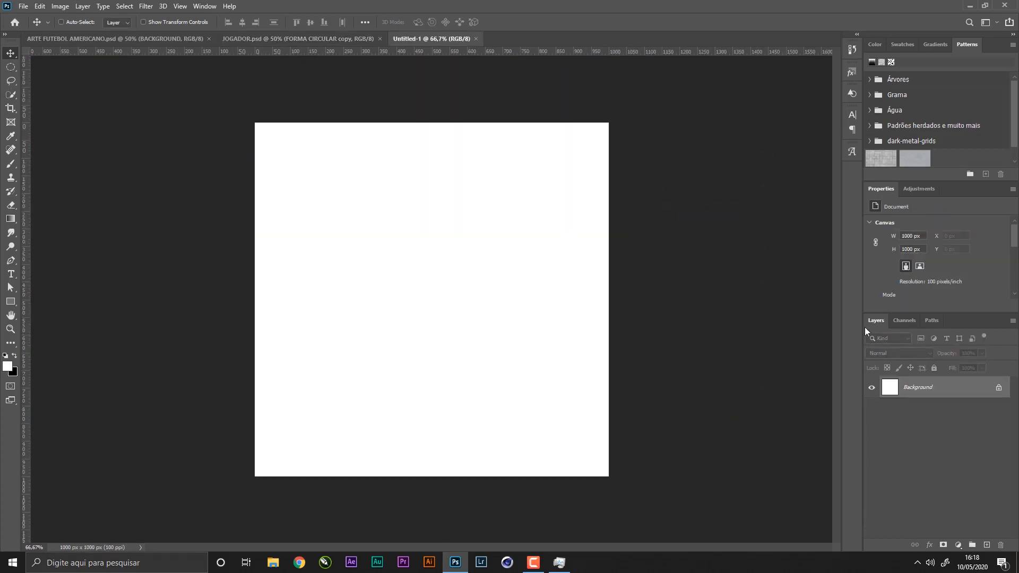
click(958, 546)
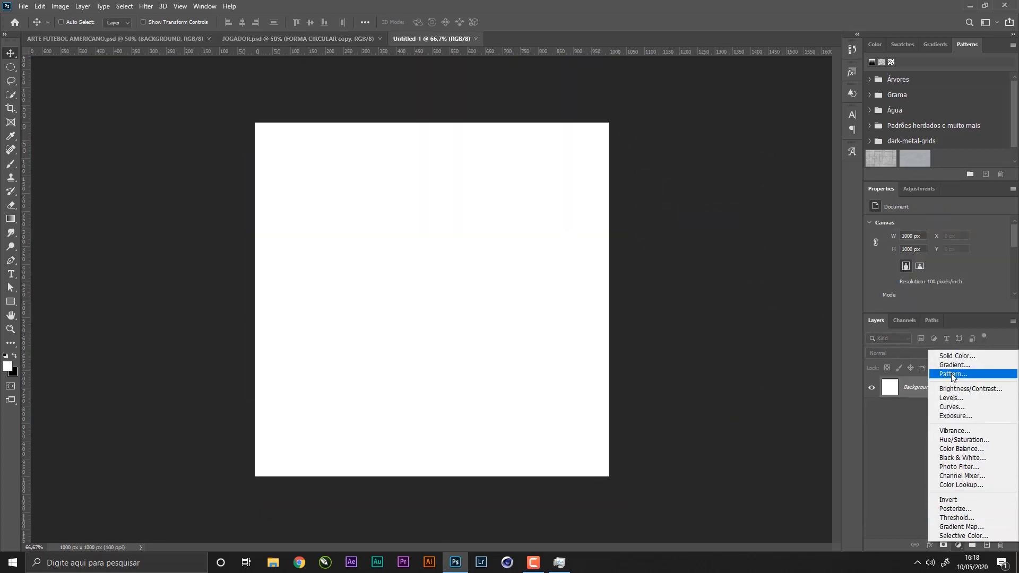
click(950, 377)
click(514, 179)
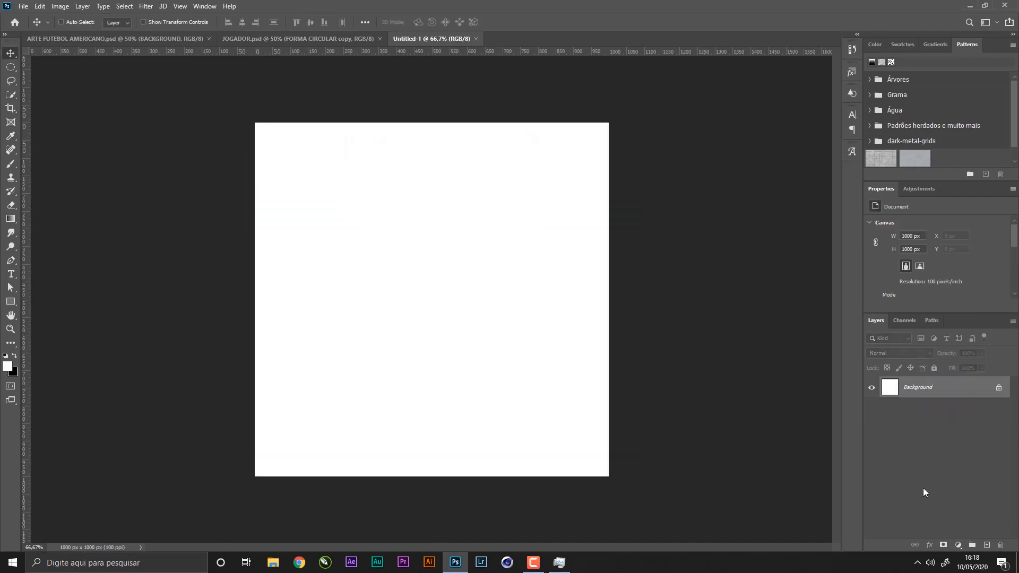
- Add a Gradient Fill layer using the white-to-black preset Do Primeiro Plano para o Plano de Fundo
click(958, 545)
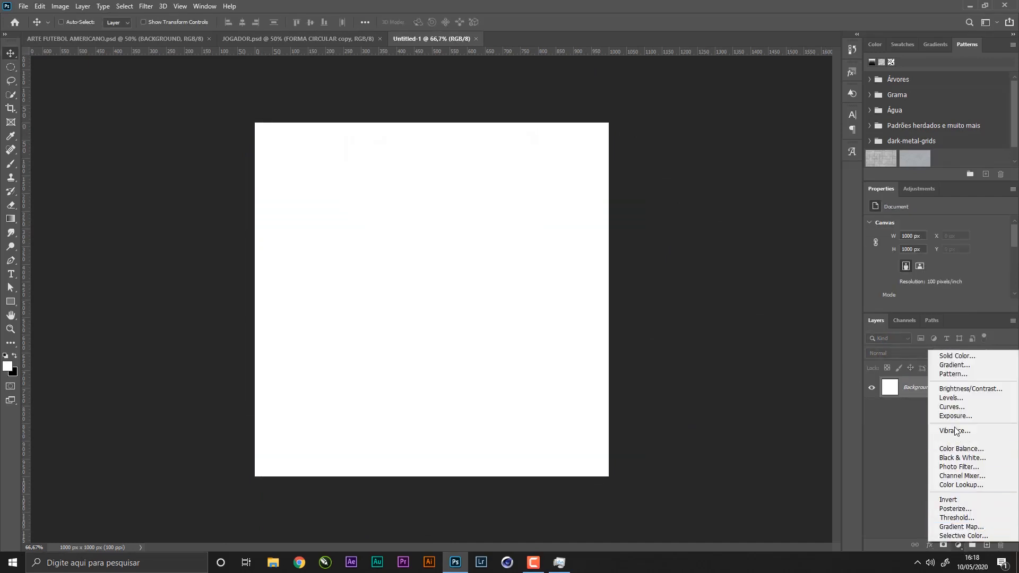
click(962, 366)
click(757, 158)
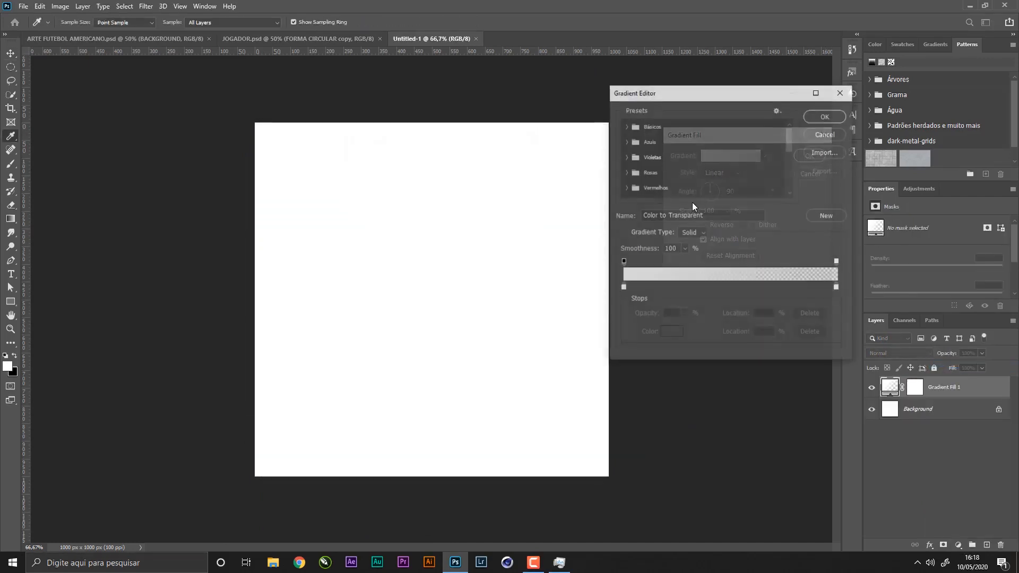
click(626, 126)
click(640, 142)
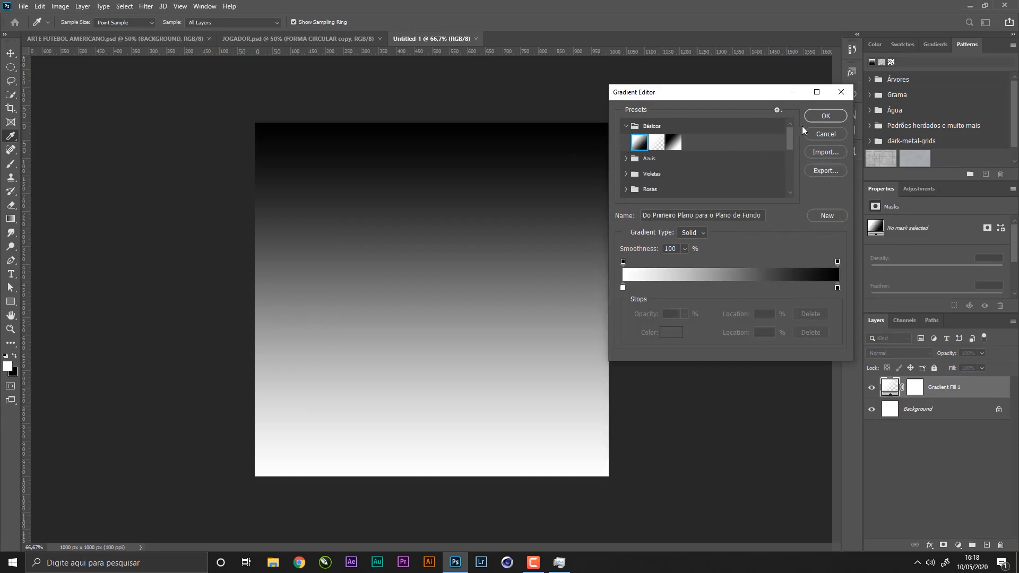
click(814, 117)
- Make the gradient fill Radial, reversed and dithered
click(719, 173)
click(717, 187)
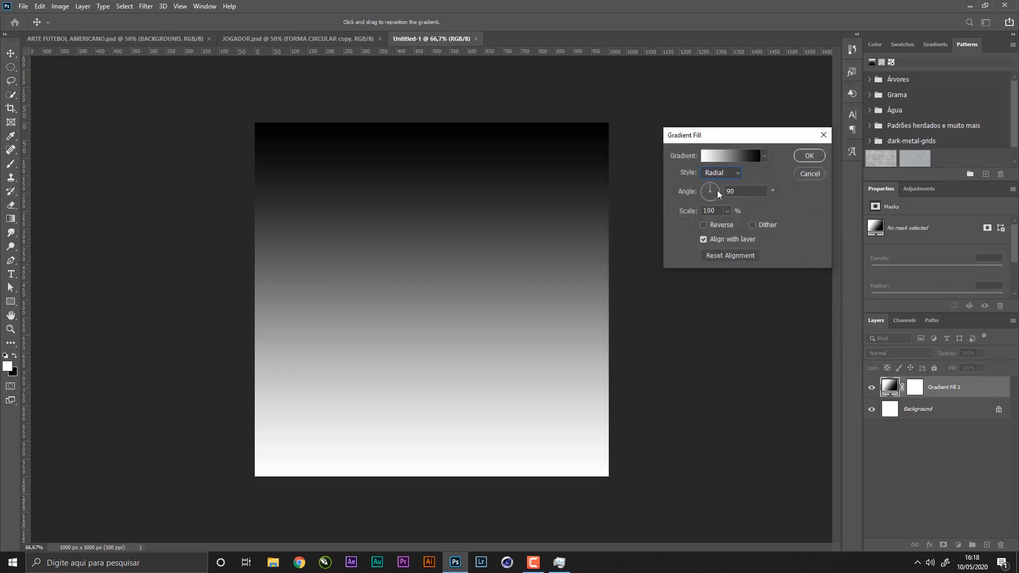
click(714, 226)
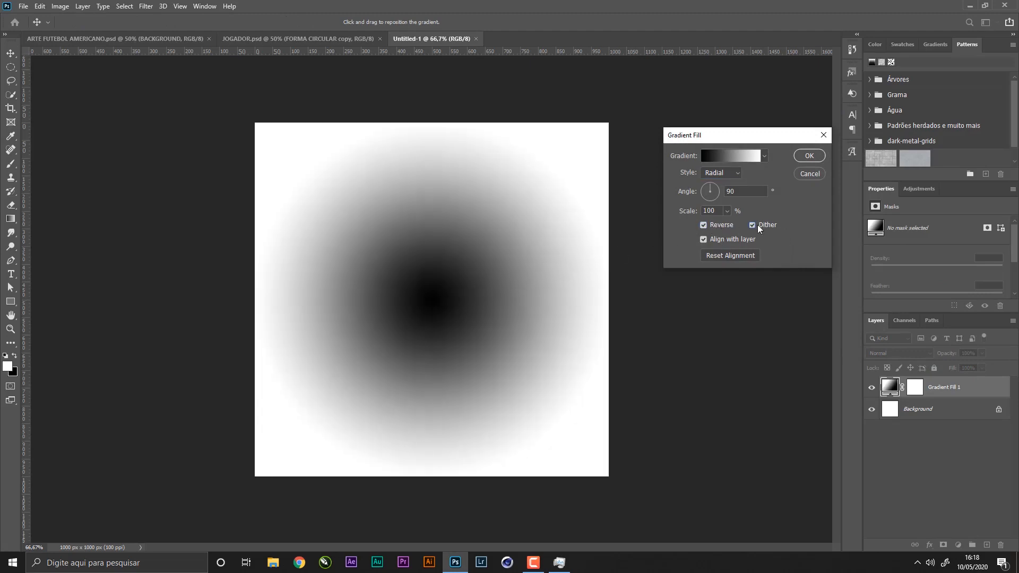
click(809, 156)
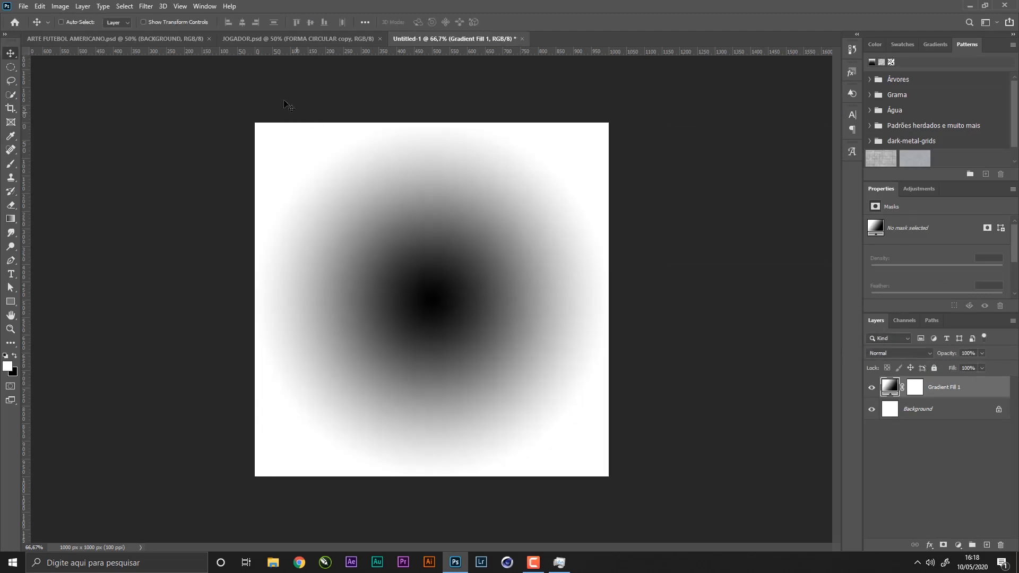
- Convert the gradient layer to a smart object and apply Color Halftone with channels 1 to 3 at 0 and channel 4 at 100
click(147, 6)
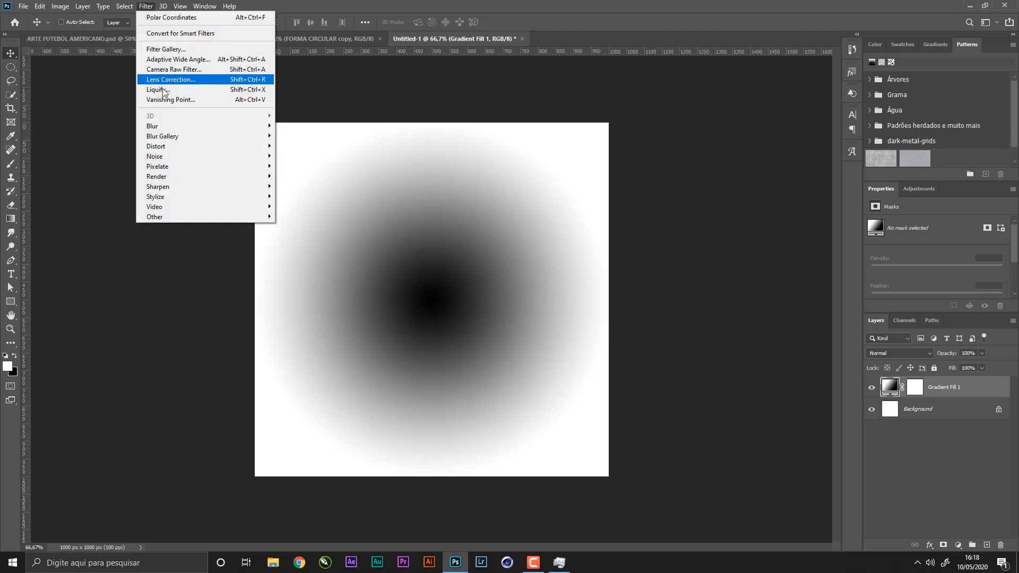
mouse_move(196, 166)
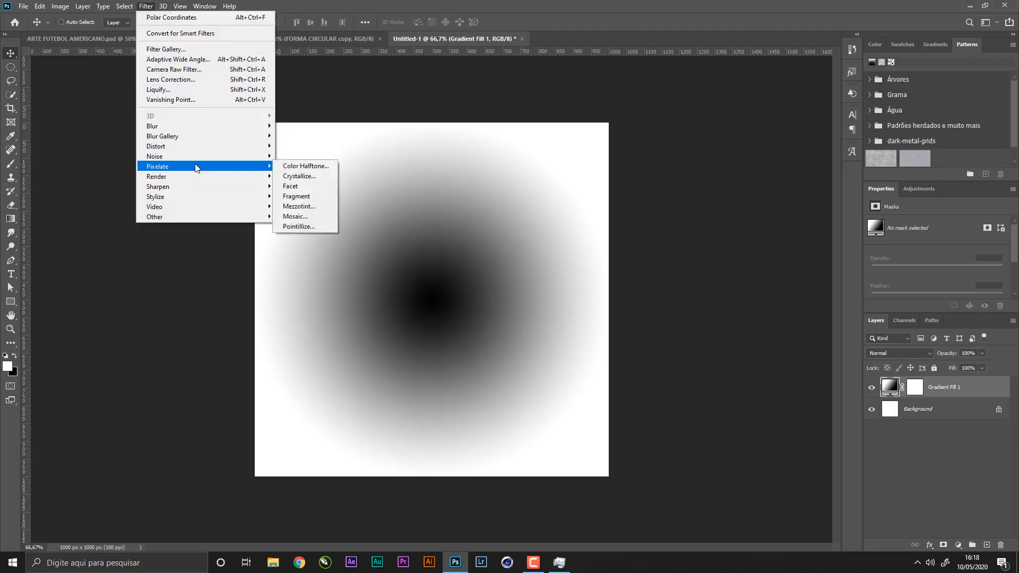
click(304, 167)
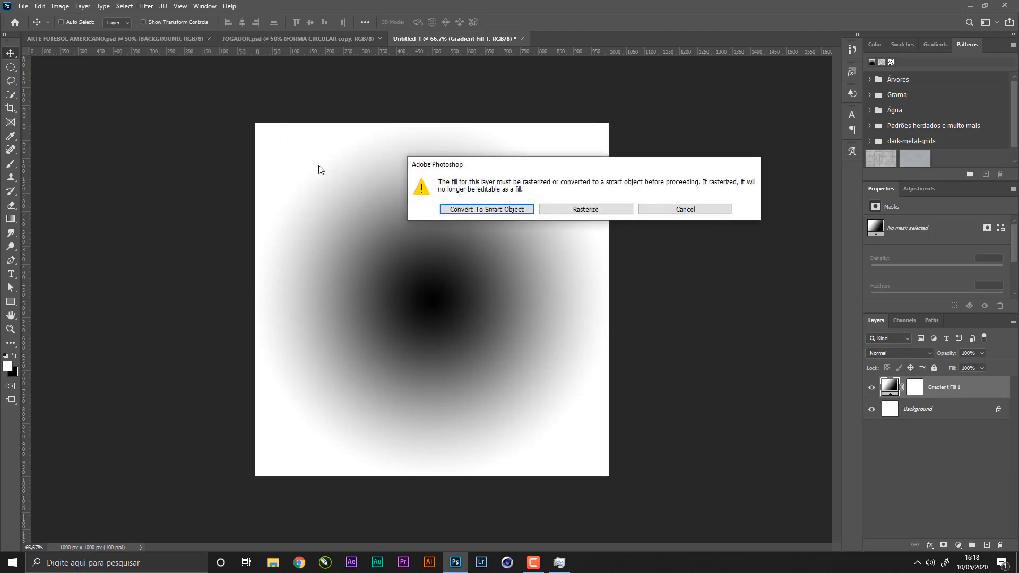
click(465, 210)
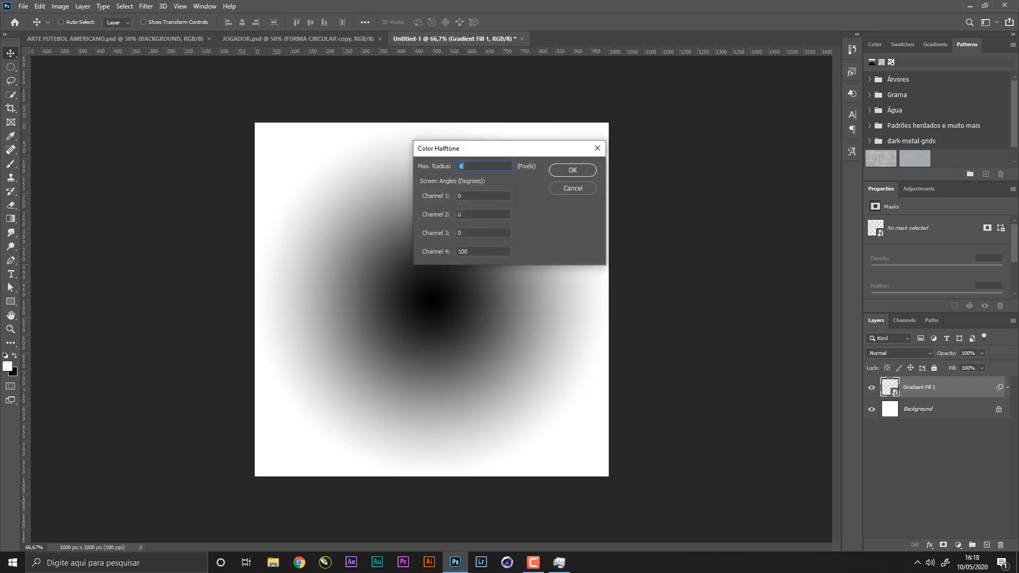
drag(488, 153, 524, 136)
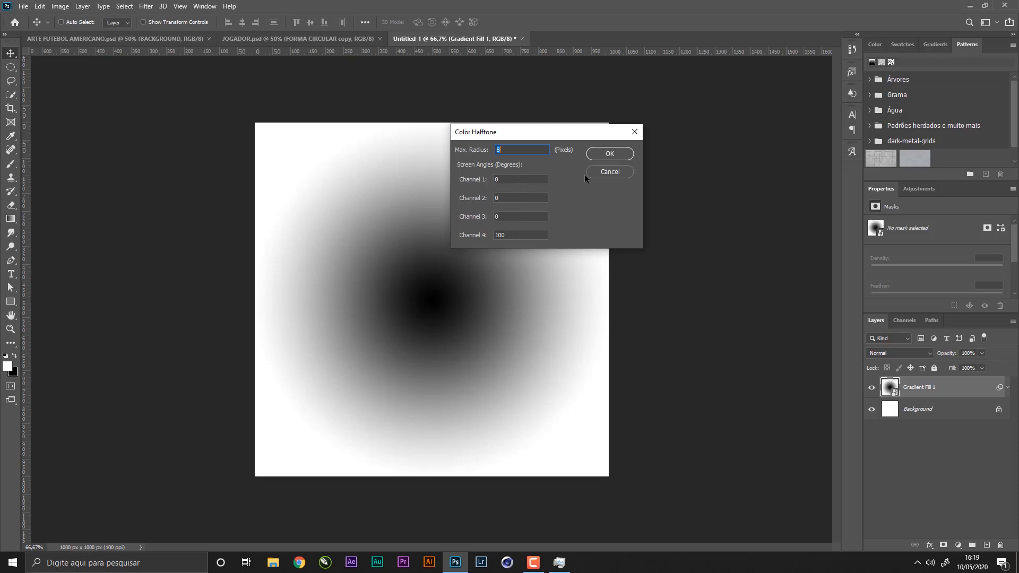
click(601, 155)
- Inspect the halftone dots, collapse the layer's smart filter list and delete the Background layer
key(z)
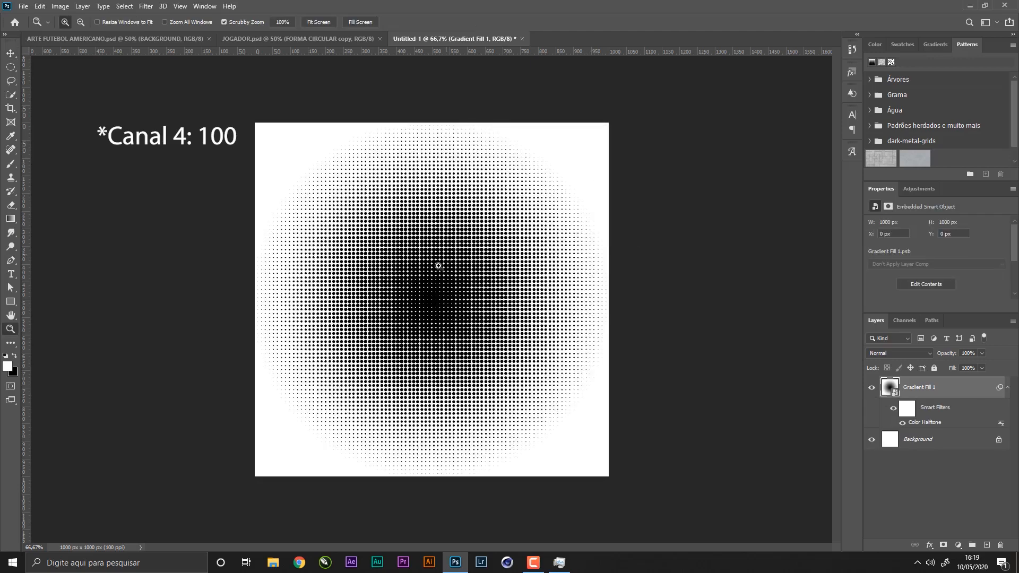
mouse_move(438, 266)
mouse_down()
mouse_move(505, 269)
mouse_move(451, 269)
mouse_up()
mouse_move(331, 230)
mouse_down()
mouse_move(404, 225)
mouse_move(334, 231)
mouse_up()
drag(490, 252, 501, 252)
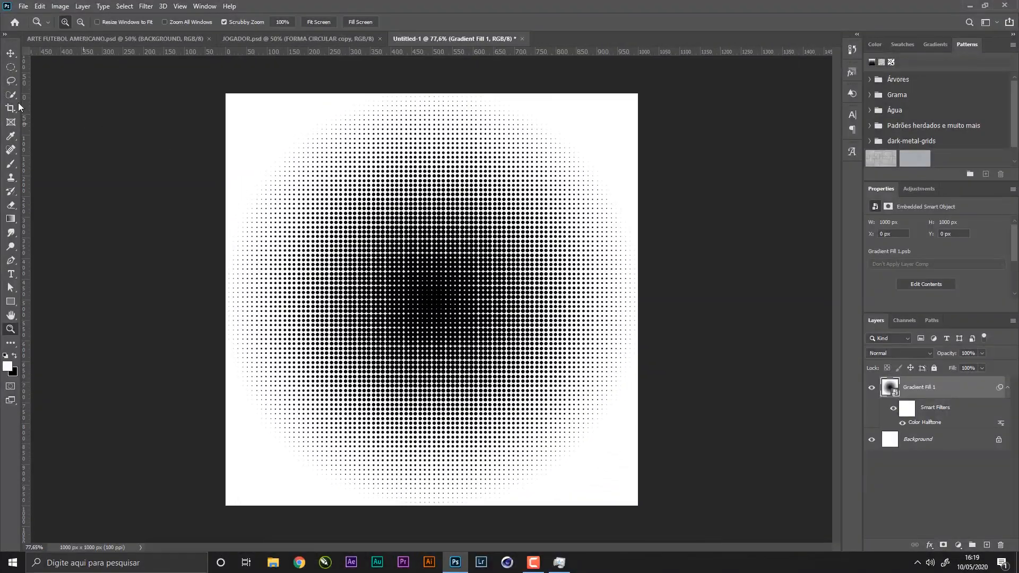
key(v)
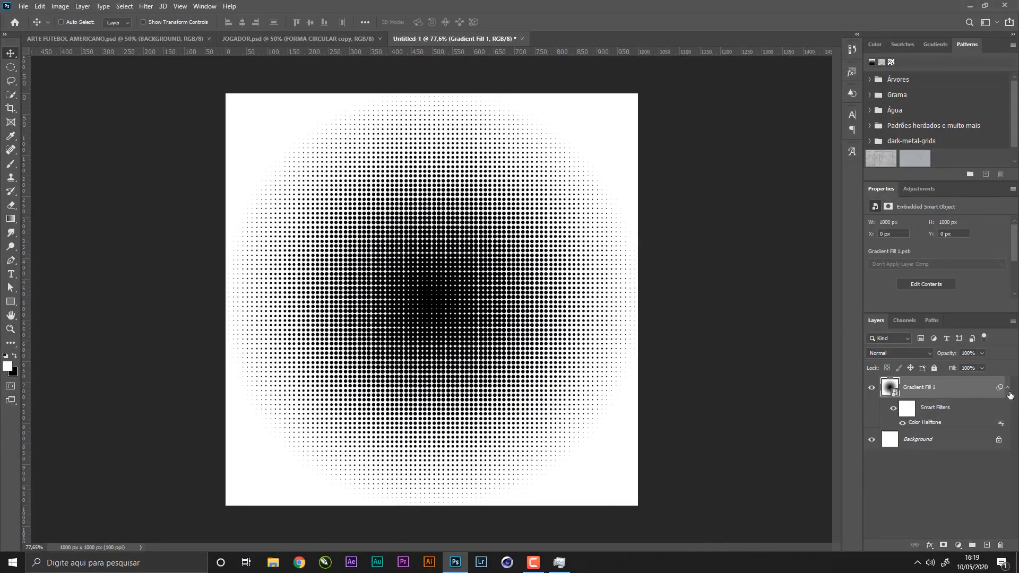
click(1007, 388)
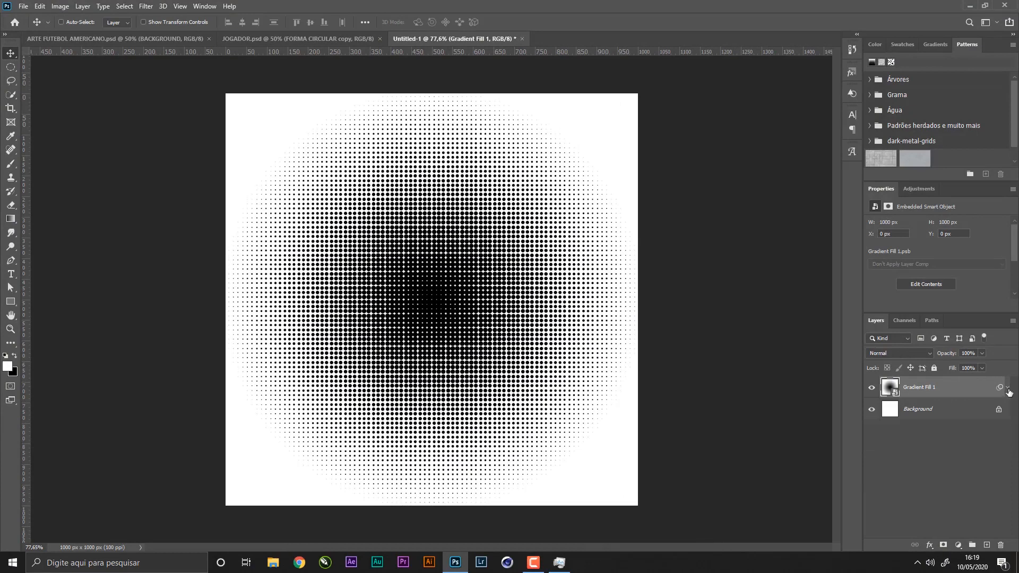
click(951, 413)
key(Delete)
- Define the halftone circle as a brush preset named halftone
click(40, 8)
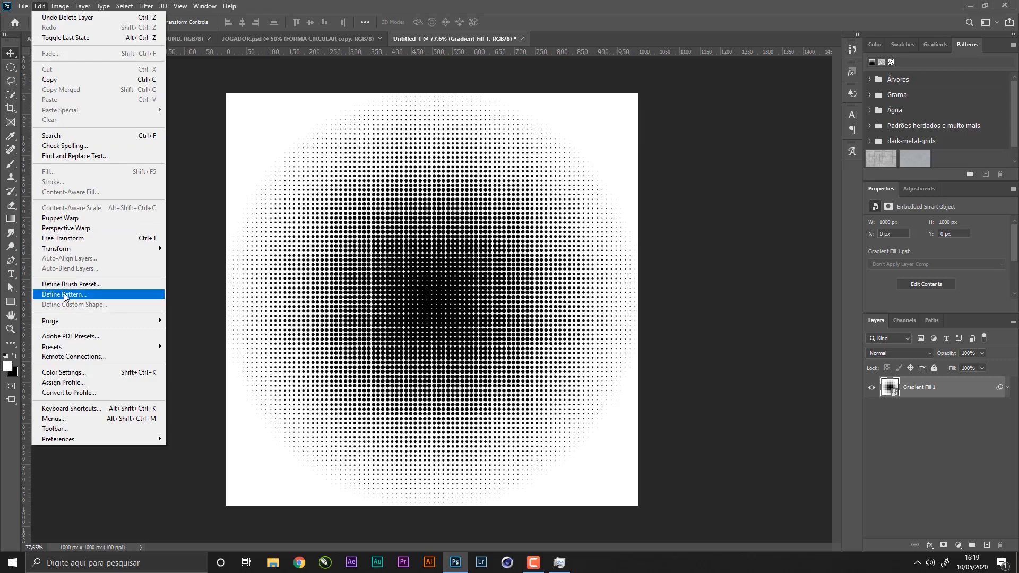
click(82, 287)
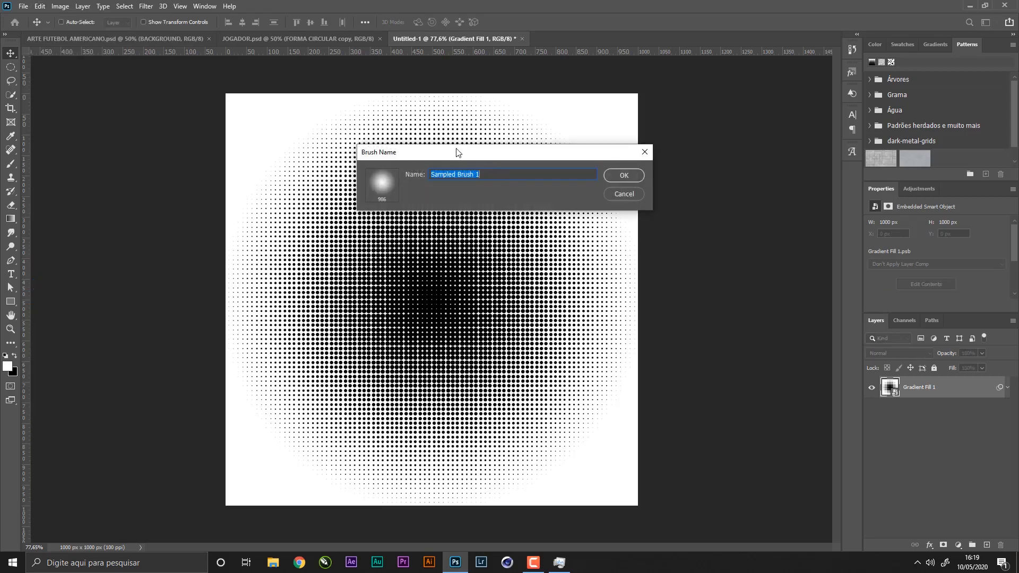
text(halftone)
key(Return)
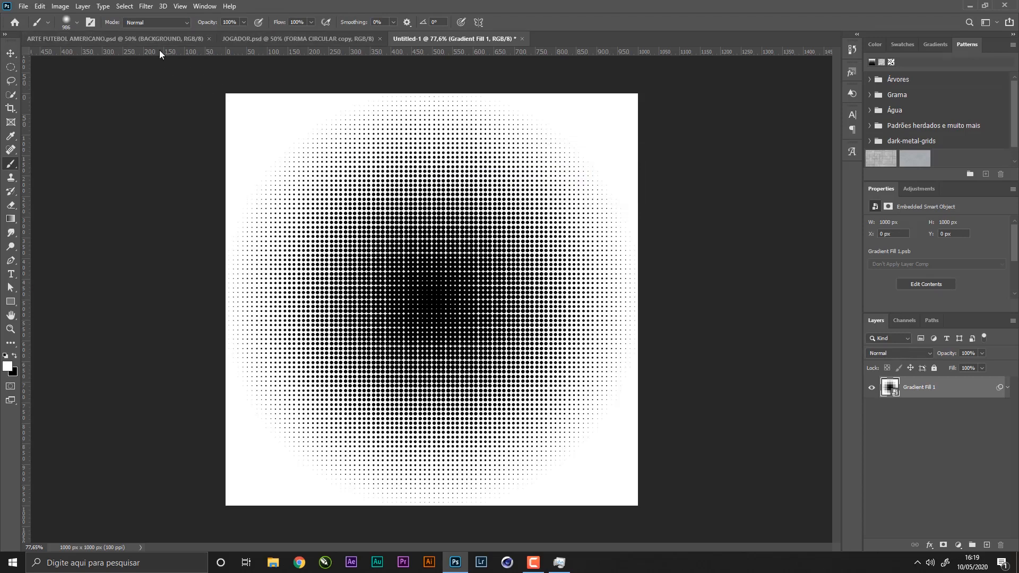
- Check the finished poster, then in JOGADOR.psd hide the JOGADOR layer and add an empty layer above FORMA CIRCULAR copy for the brush
click(17, 54)
click(174, 34)
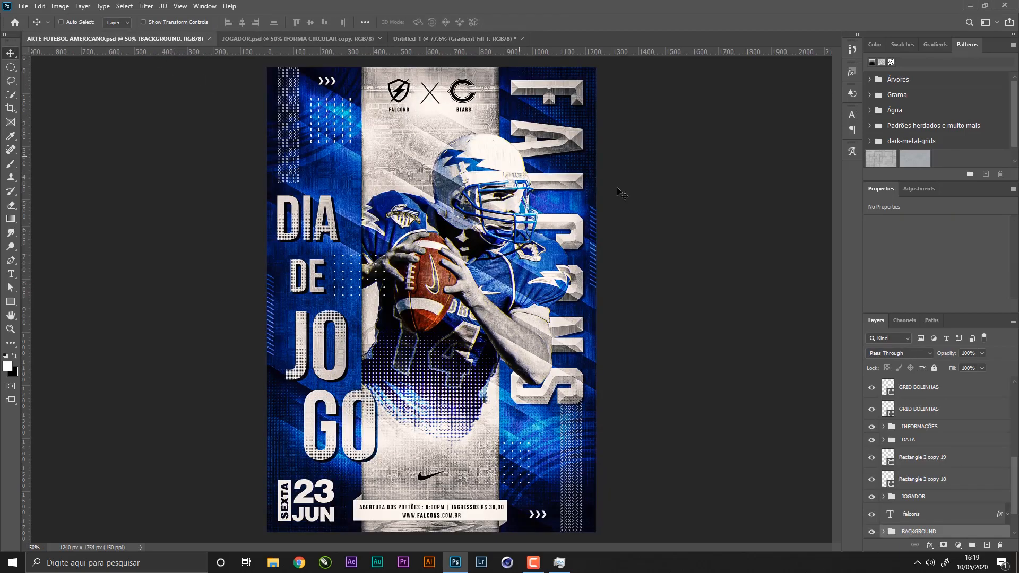
key(ctrl+Tab)
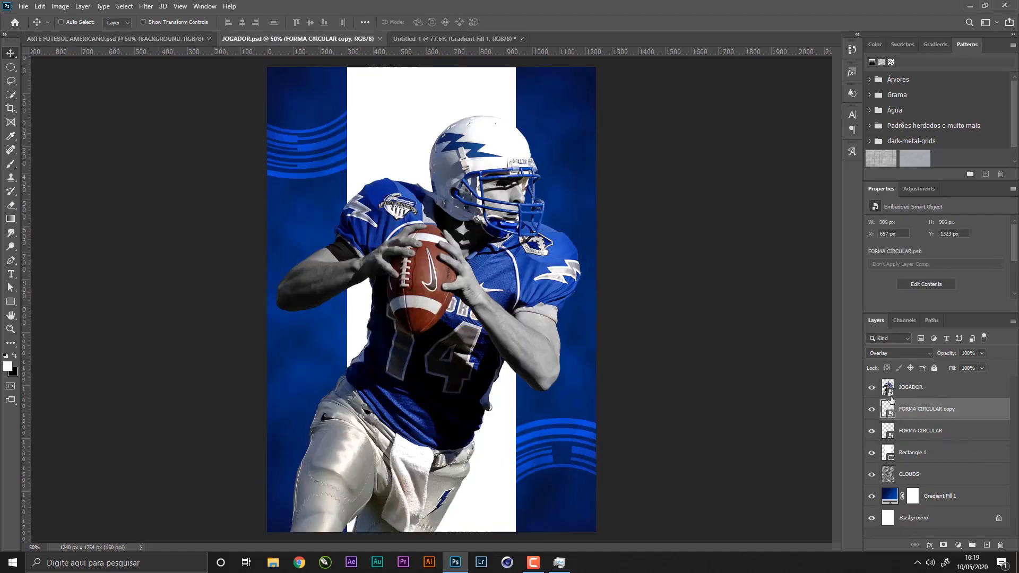
click(871, 387)
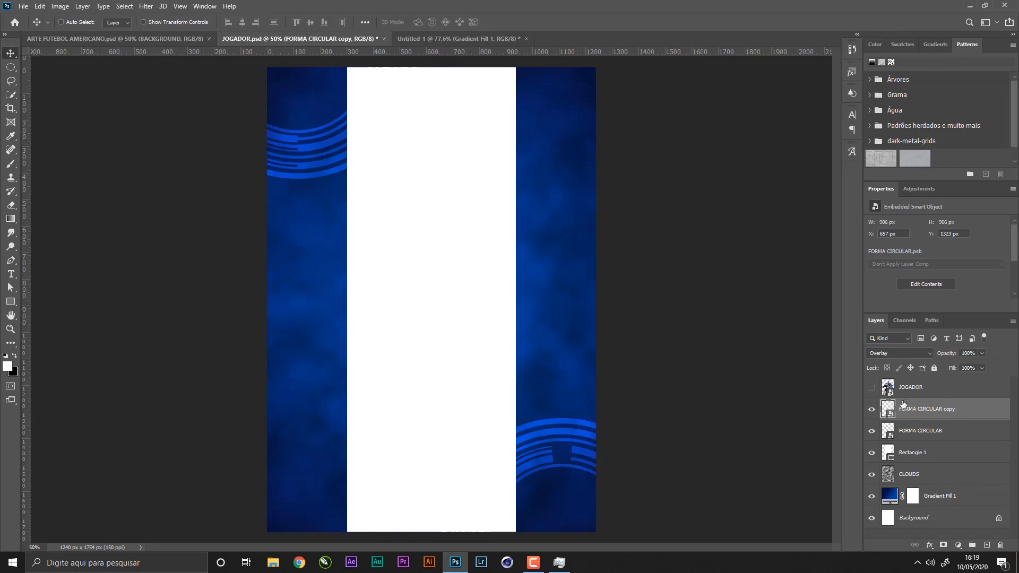
click(986, 546)
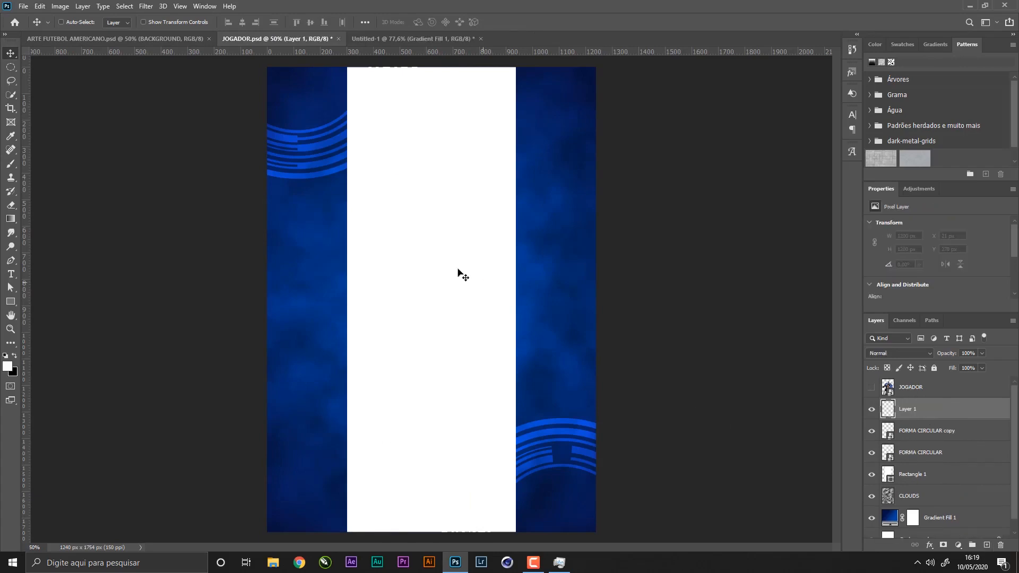
key(b)
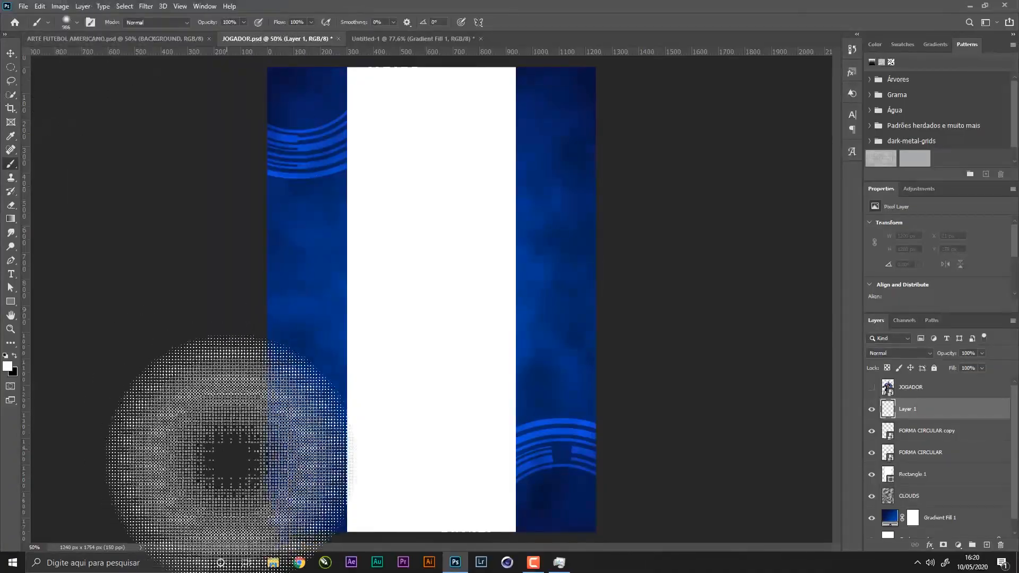
- Try a black halftone brush stamp over the canvas's lower-left corner and preview blend modes on it
key(x)
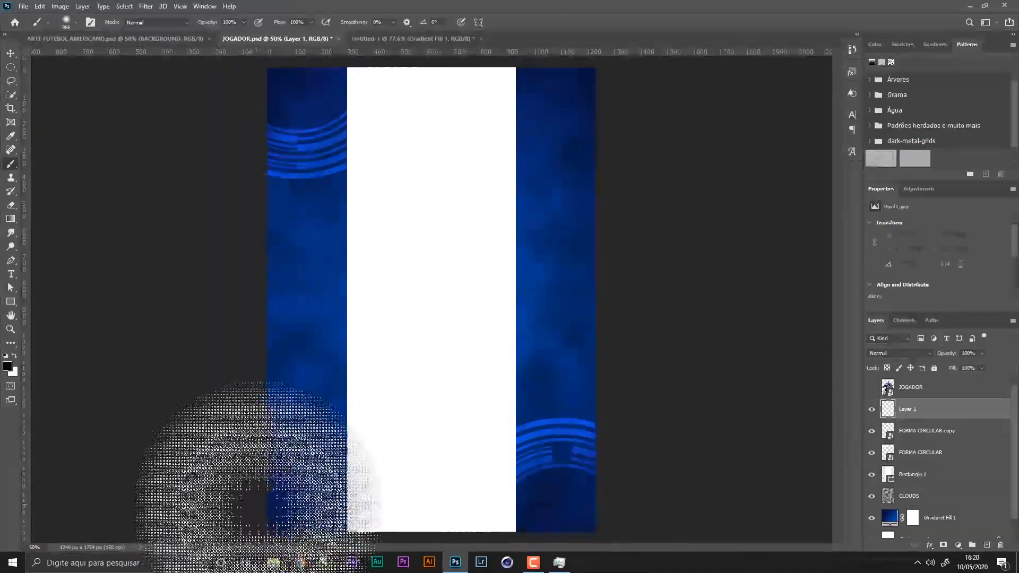
click(236, 520)
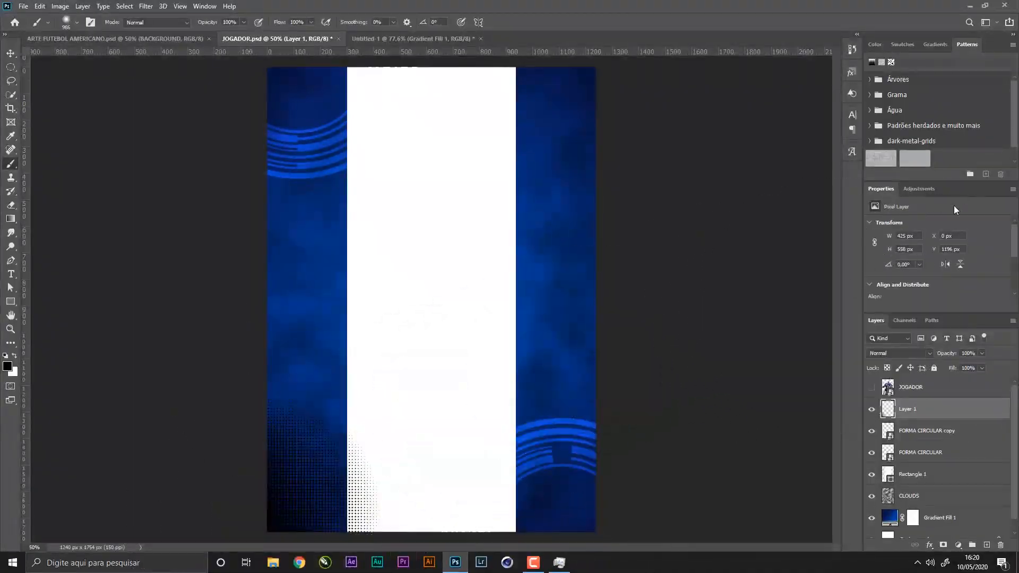
click(904, 351)
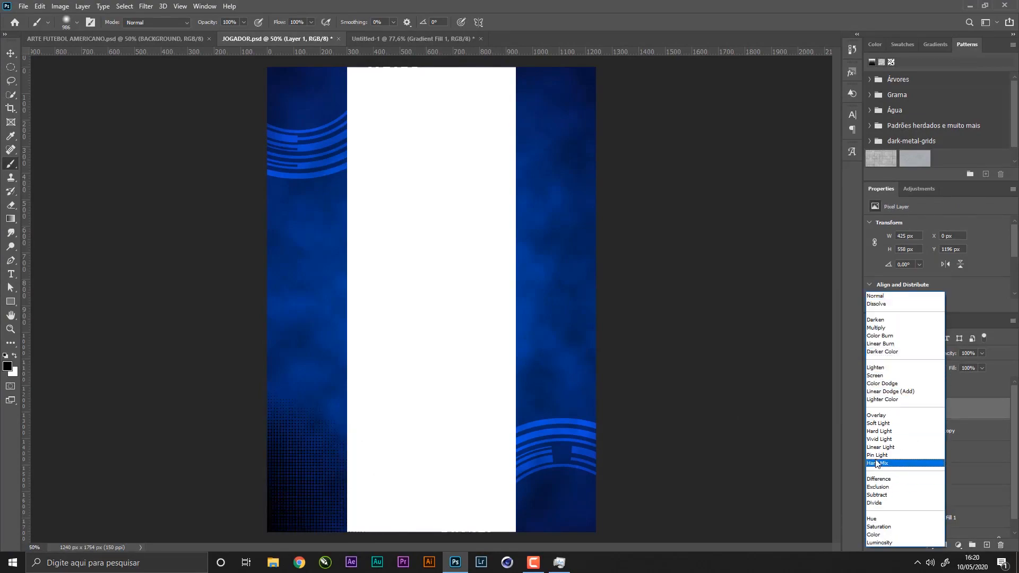
click(749, 312)
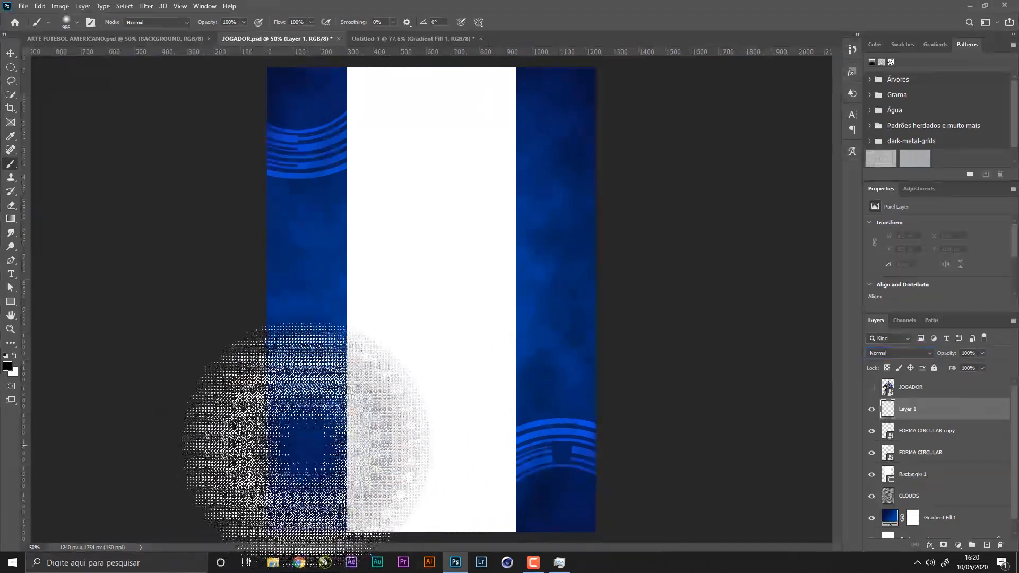
key(x)
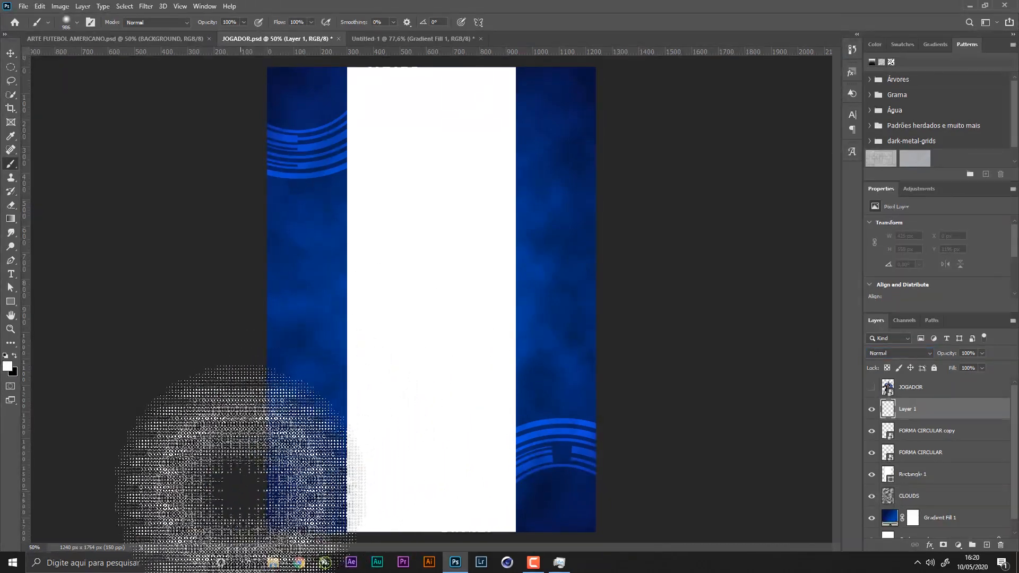
- Stamp the halftone brush in white over the canvas's lower-left corner and set the layer's blend mode to Overlay
click(240, 484)
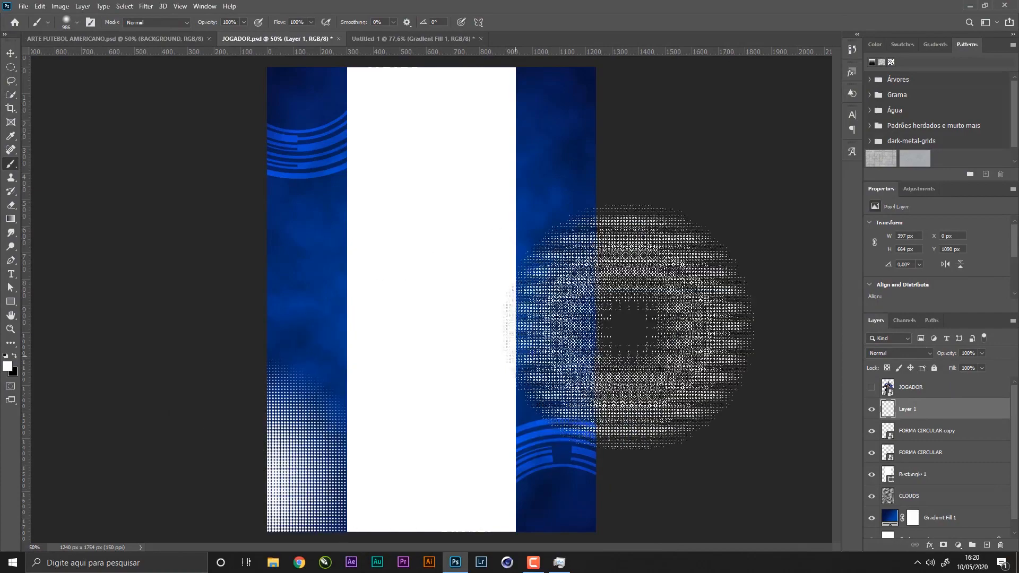
click(890, 354)
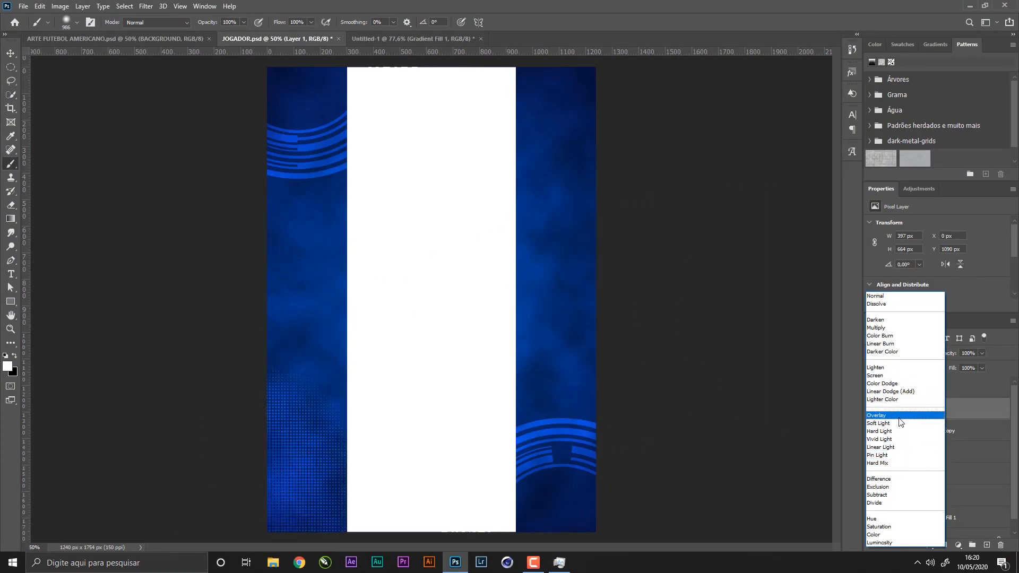
click(893, 328)
click(899, 353)
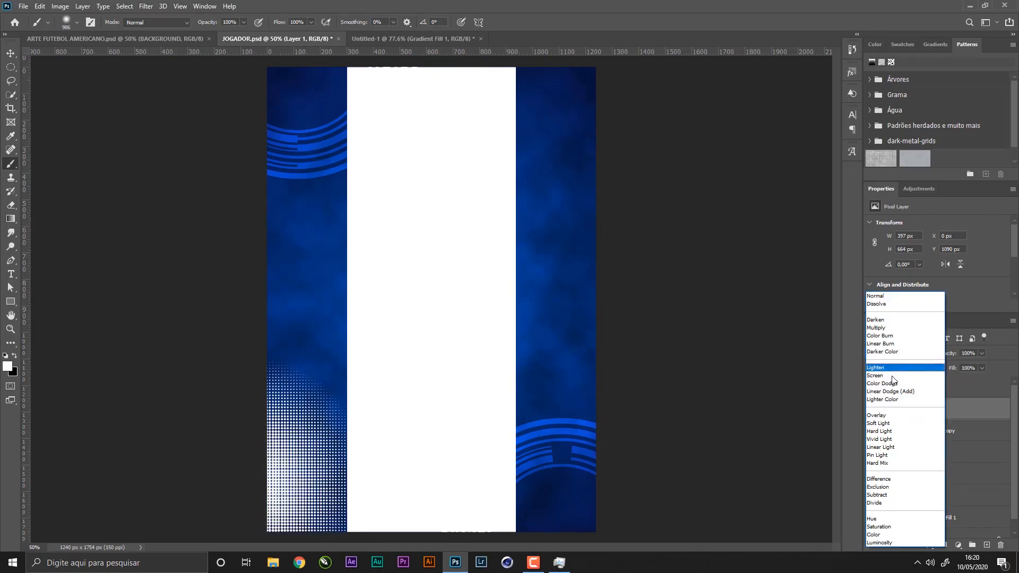
click(897, 416)
- Move the halftone stamp slightly lower and rename its layer HALTONE
click(10, 53)
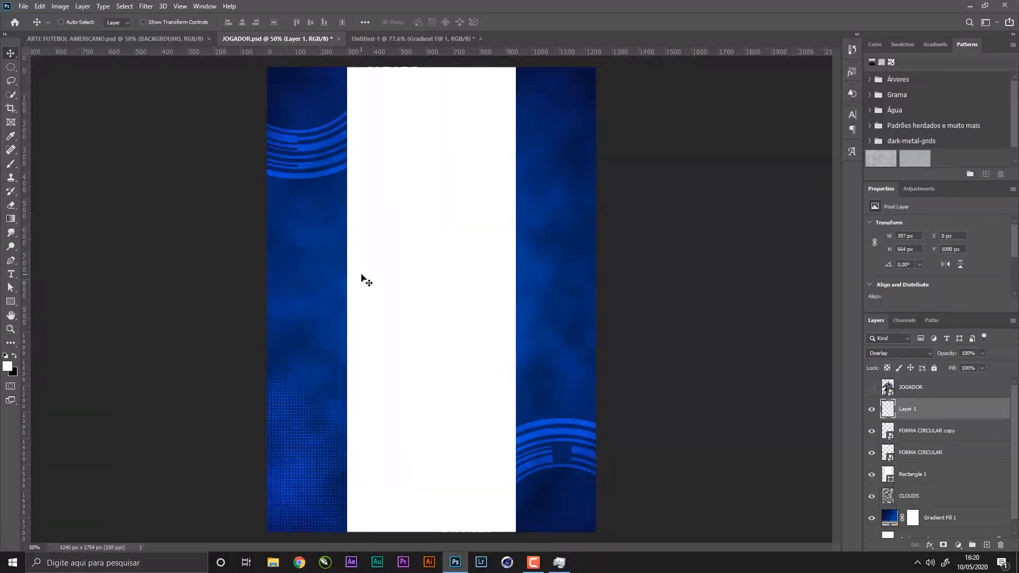
drag(364, 278, 584, 347)
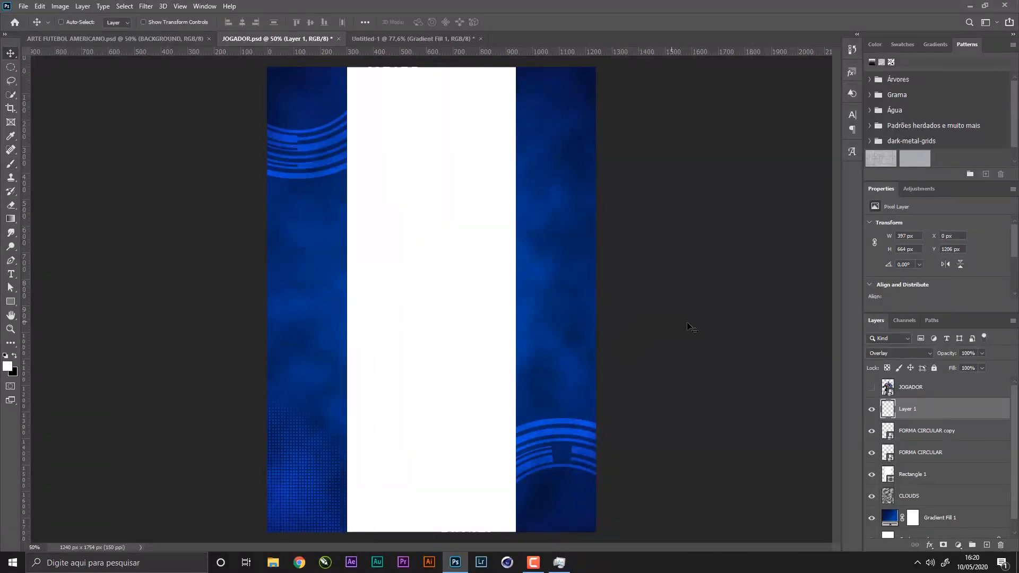
double_click(910, 410)
text(HALTONE)
key(Return)
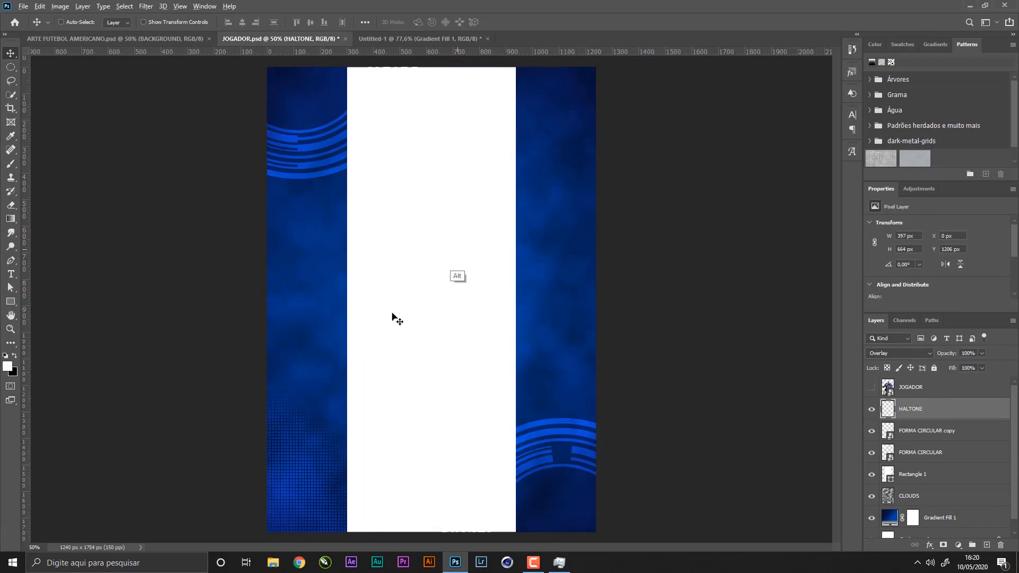
- Duplicate the HALTONE layer, flip the copy vertically and horizontally, and place it in the canvas's upper-right corner
drag(369, 464, 391, 405)
drag(378, 433, 528, 133)
key(ctrl+t)
right_click(524, 192)
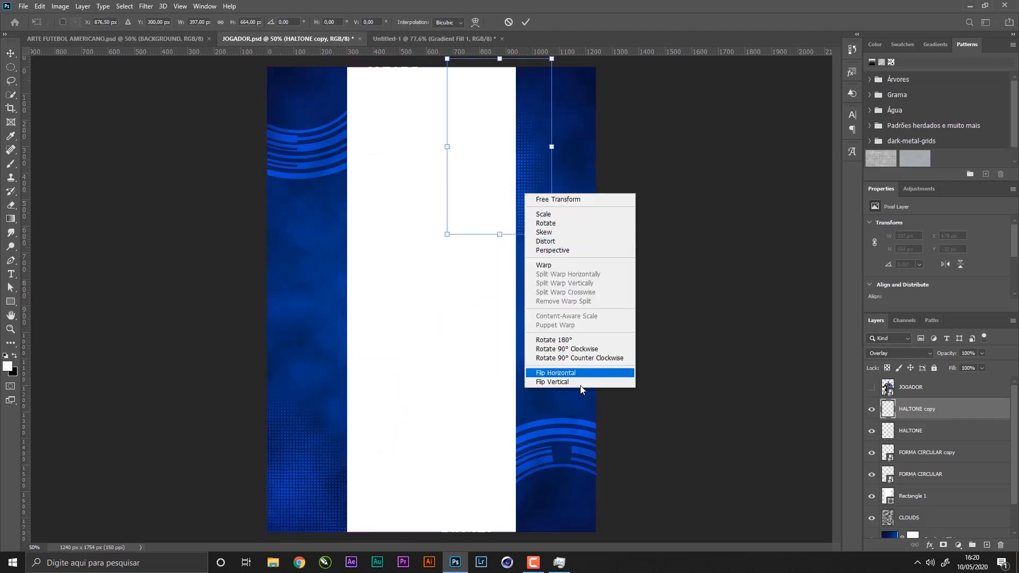
click(580, 384)
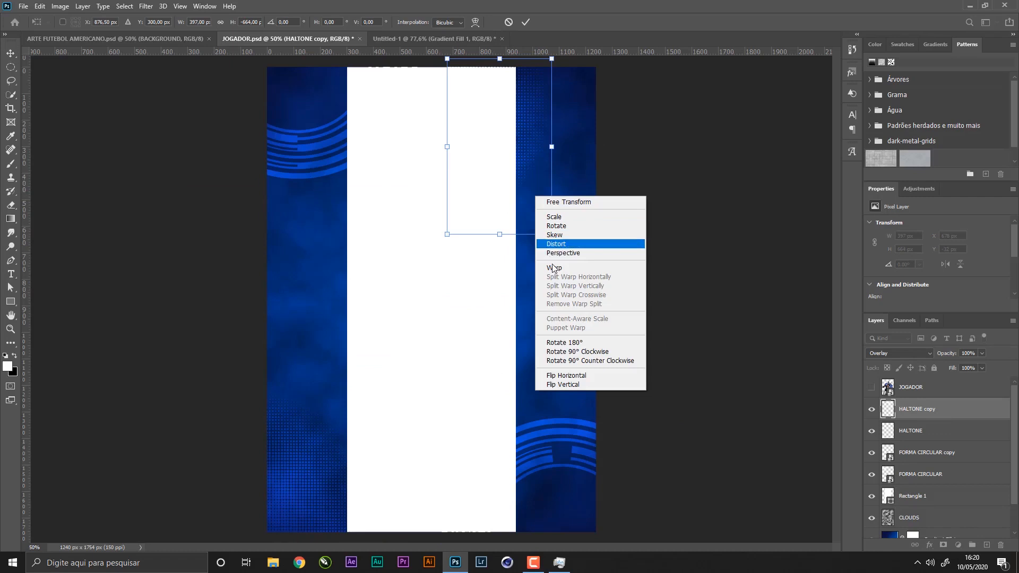
click(566, 375)
key(Return)
drag(610, 209, 645, 223)
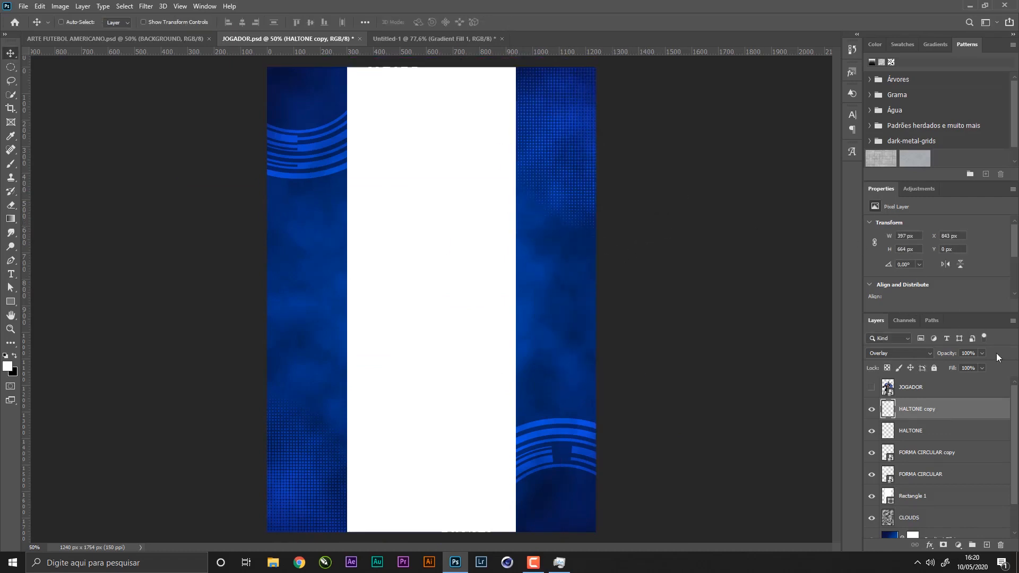
shift+click(955, 439)
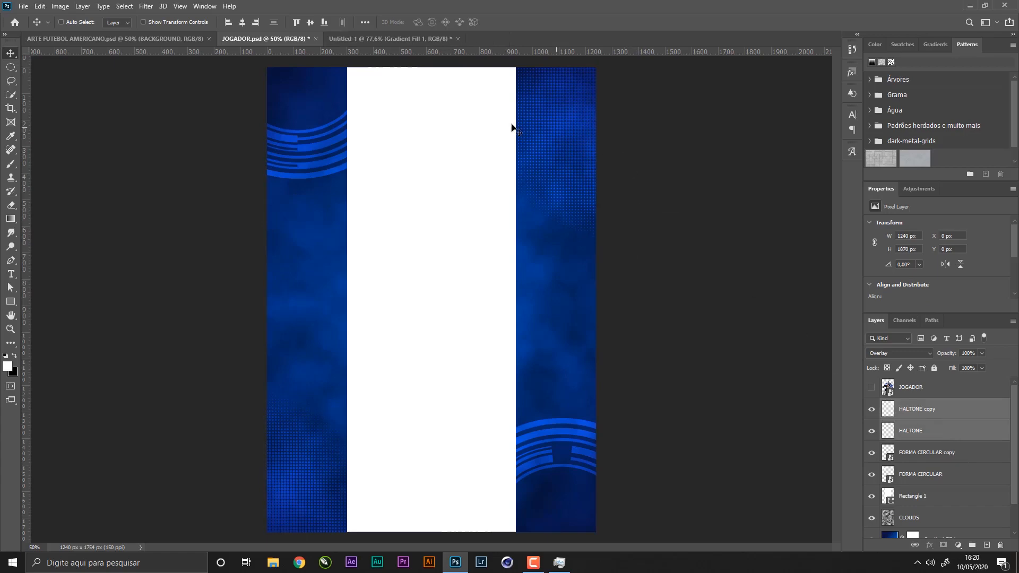
- Check the finished poster, then close the Untitled-1 halftone document without saving it
click(183, 38)
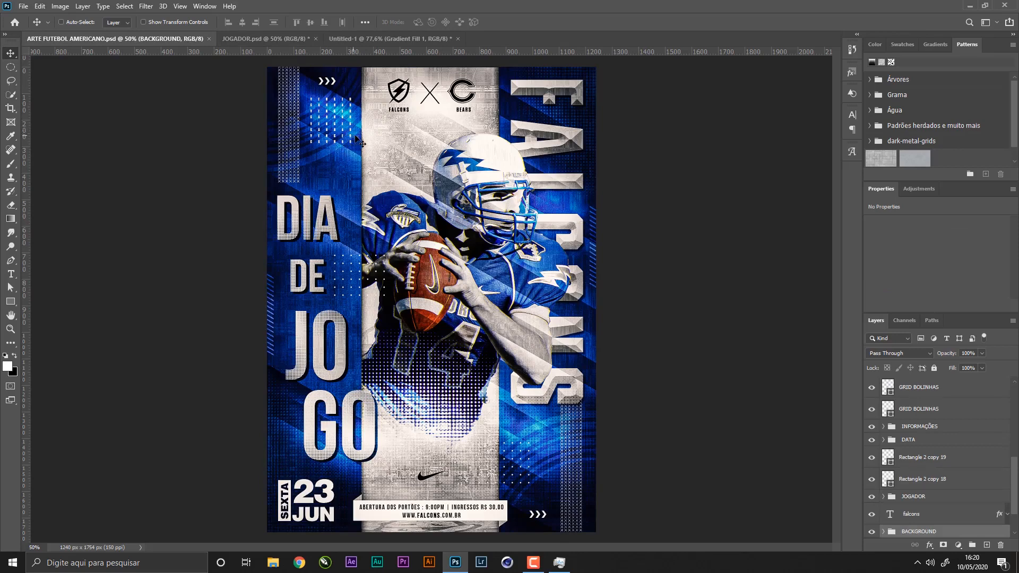
scroll(1016, 481, up, 10)
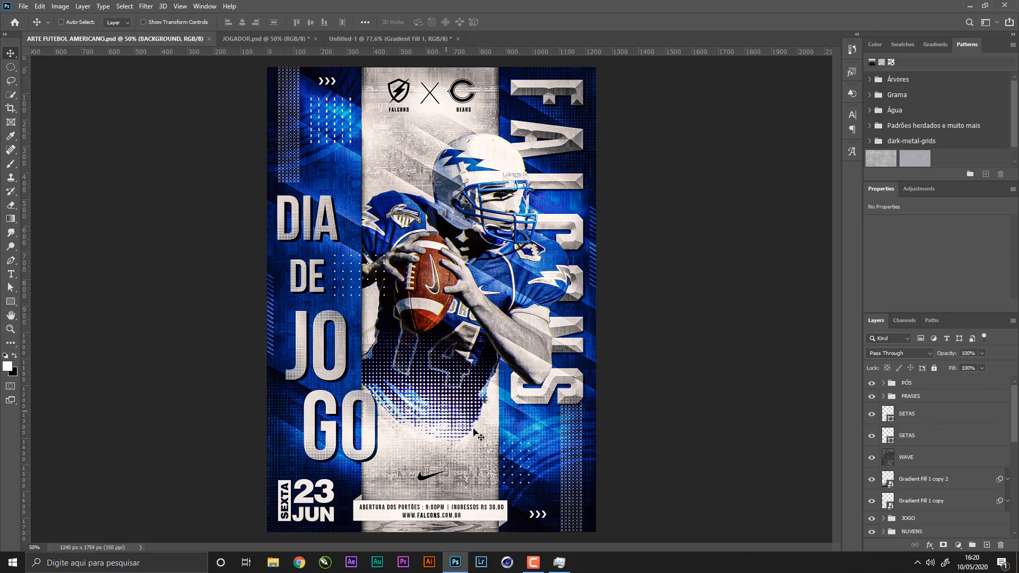
click(363, 35)
click(457, 39)
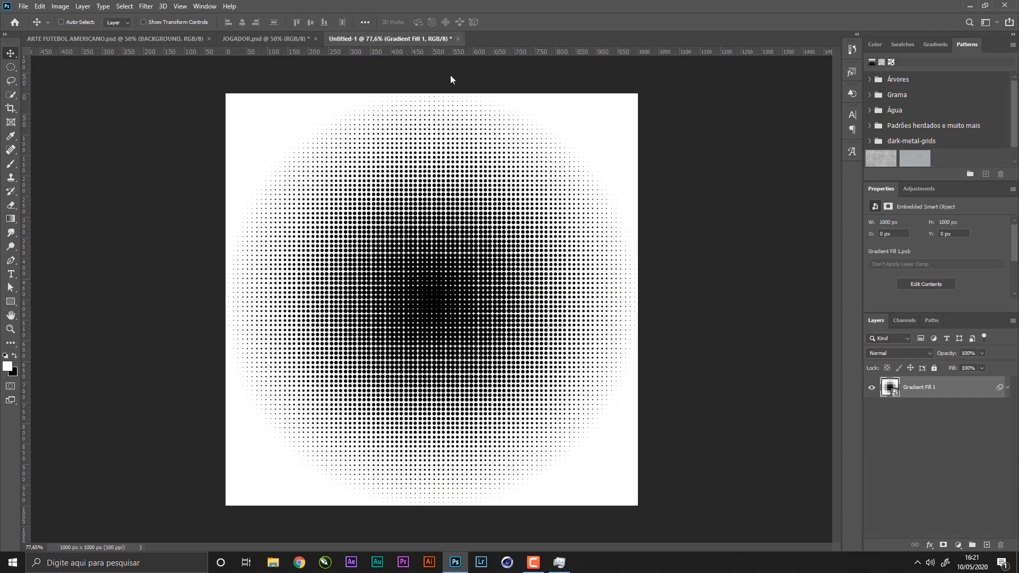
click(506, 208)
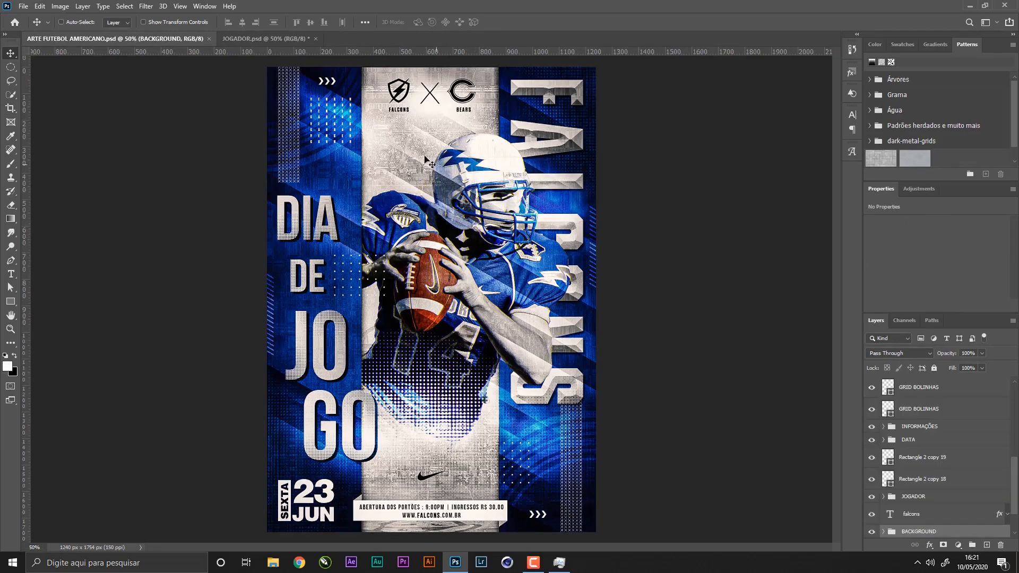
- In JOGADOR.psd, draw a white rectangle about 2298 x 1068 px across the canvas, above the HALTONE copy layer
click(227, 36)
click(10, 301)
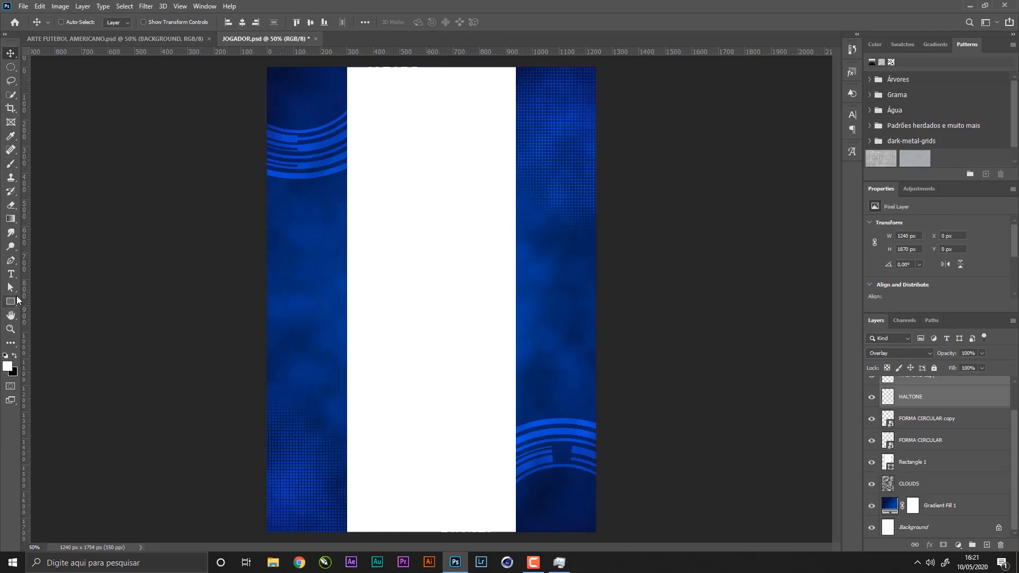
drag(1015, 455, 1012, 434)
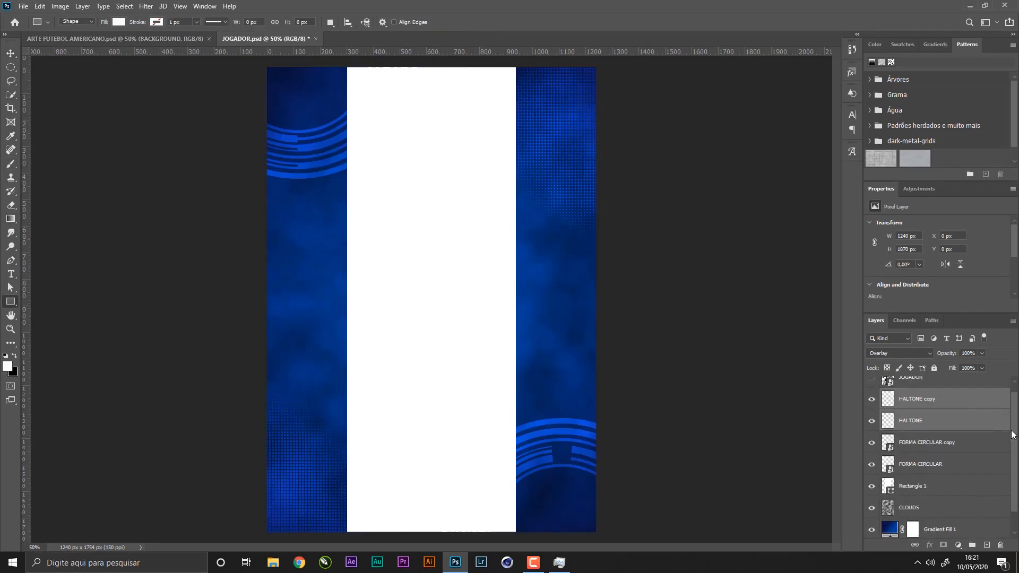
click(964, 406)
click(986, 545)
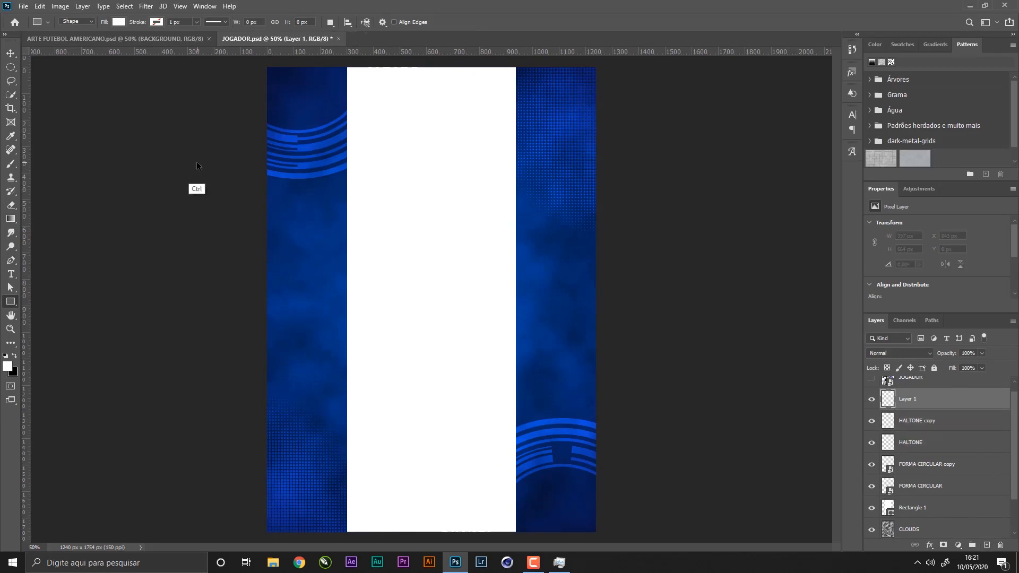
drag(155, 167, 764, 450)
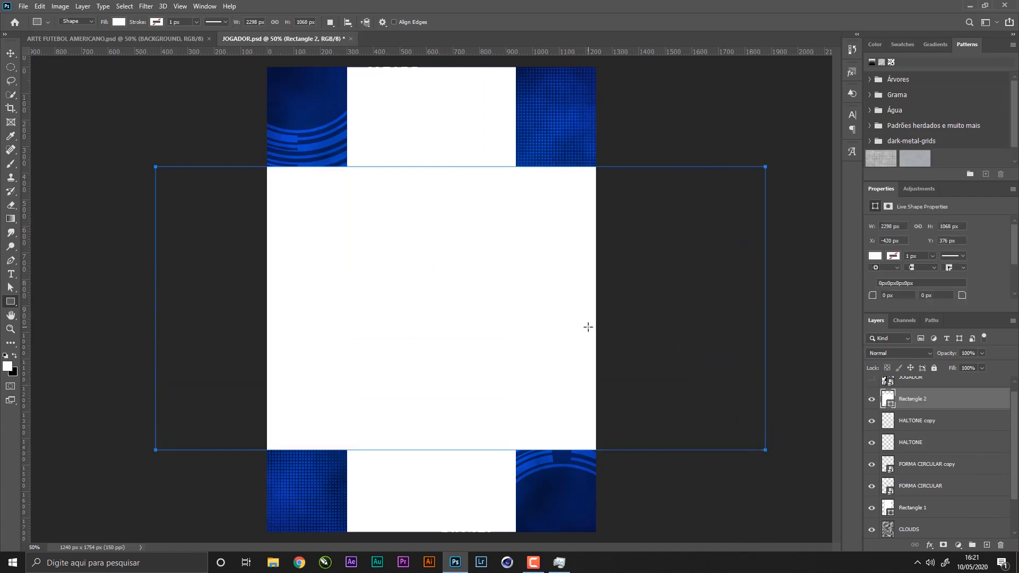
- Widen the new white rectangle to about 2514 px and center it horizontally on the canvas
click(10, 54)
key(ctrl+t)
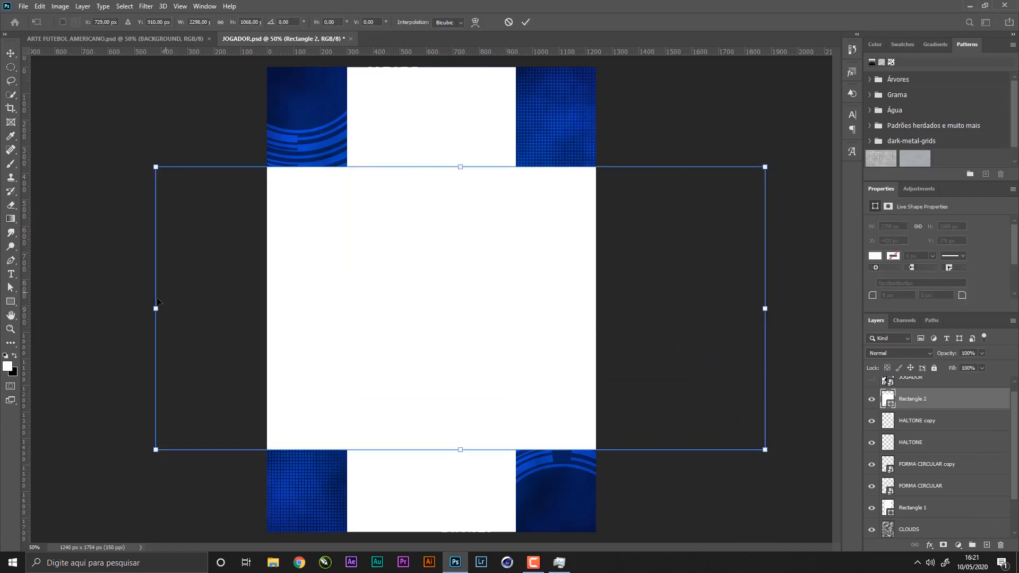
drag(156, 308, 127, 315)
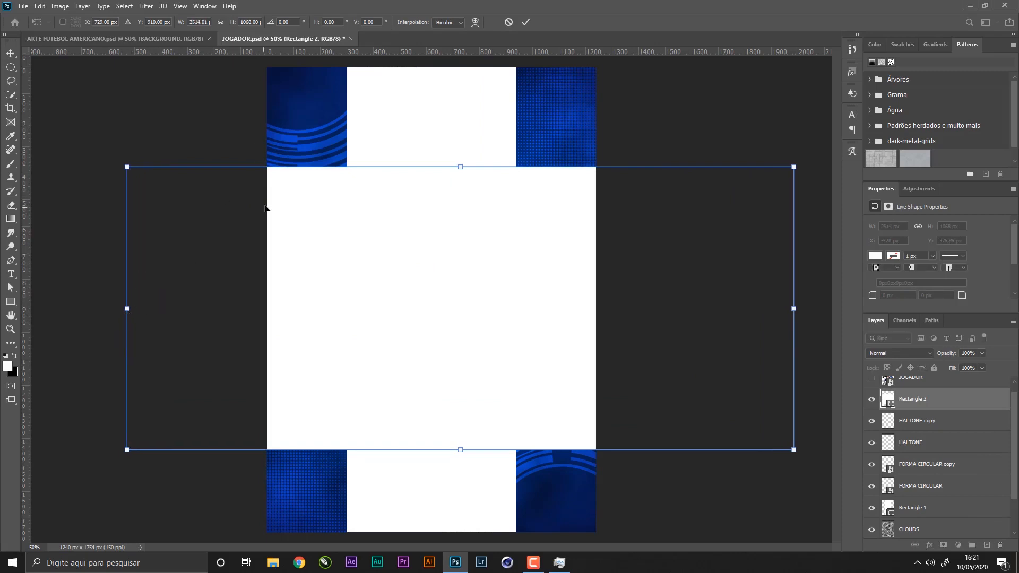
key(Return)
key(ctrl+a)
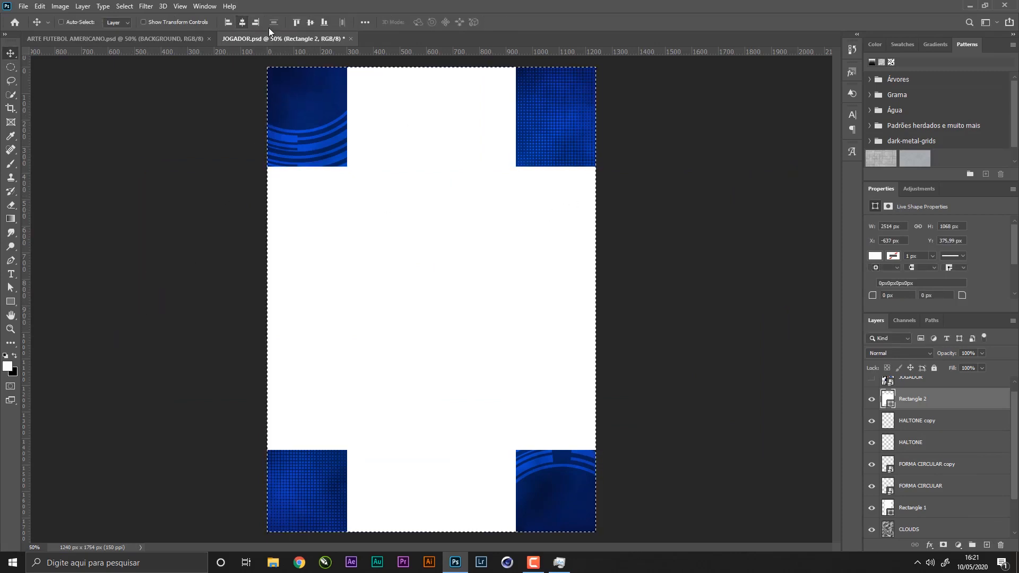
key(ctrl+d)
- Rotate the white rectangle 30° into a diagonal band
key(ctrl+t)
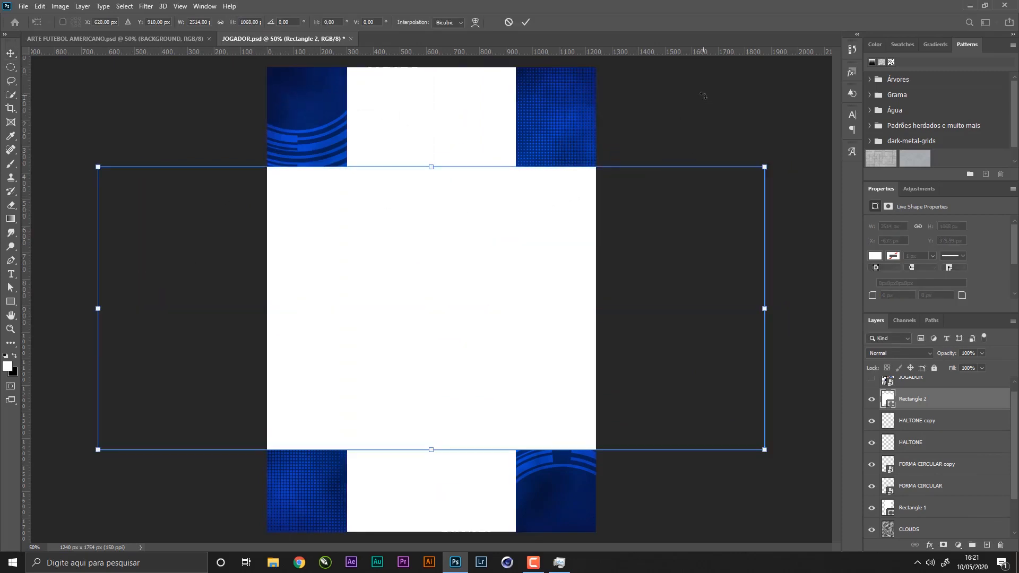
drag(703, 95, 795, 257)
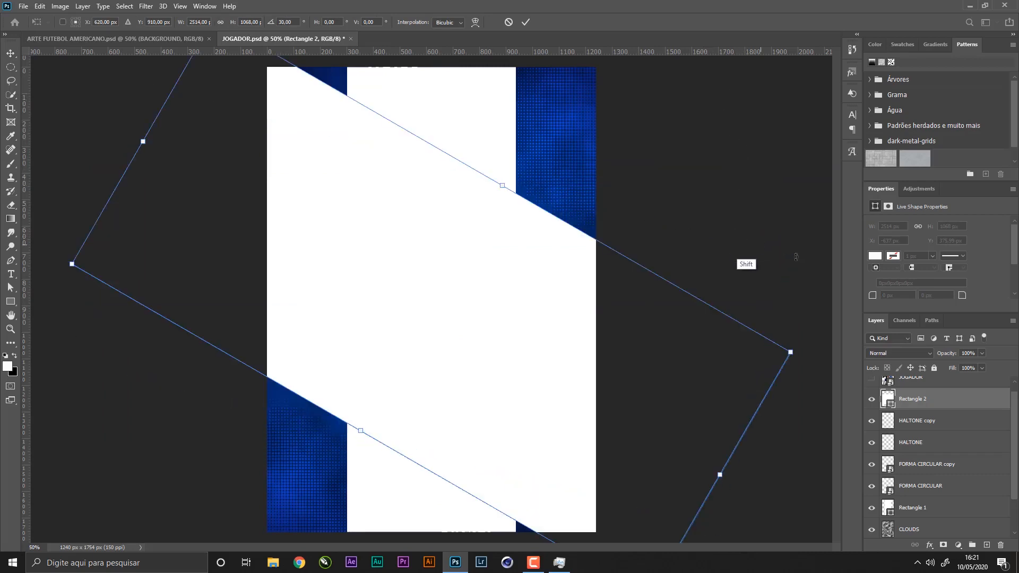
key(Return)
- Show the JOGADOR layer, shift the diagonal band slightly upward behind the player and save the document
click(872, 379)
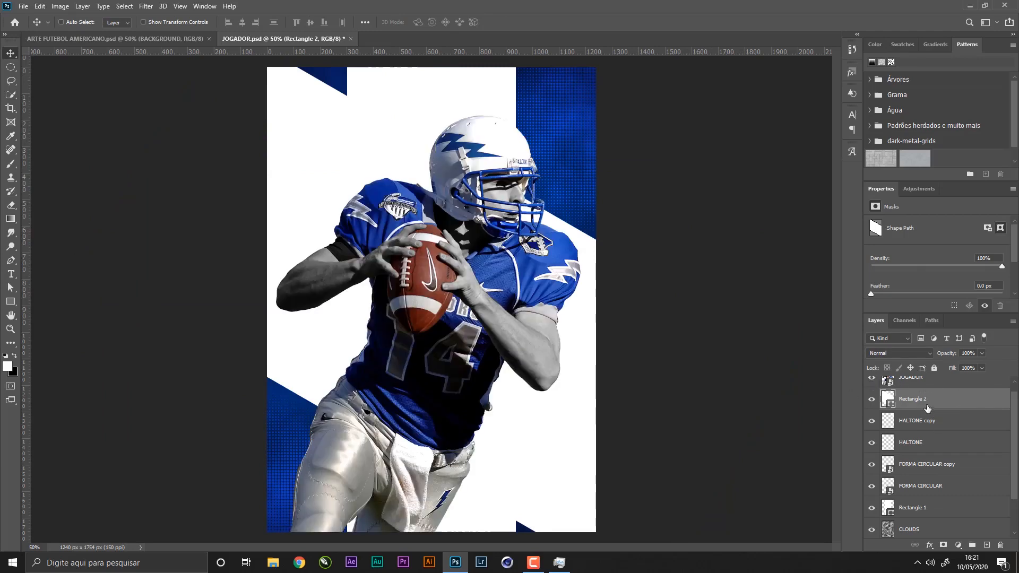
drag(669, 303, 714, 330)
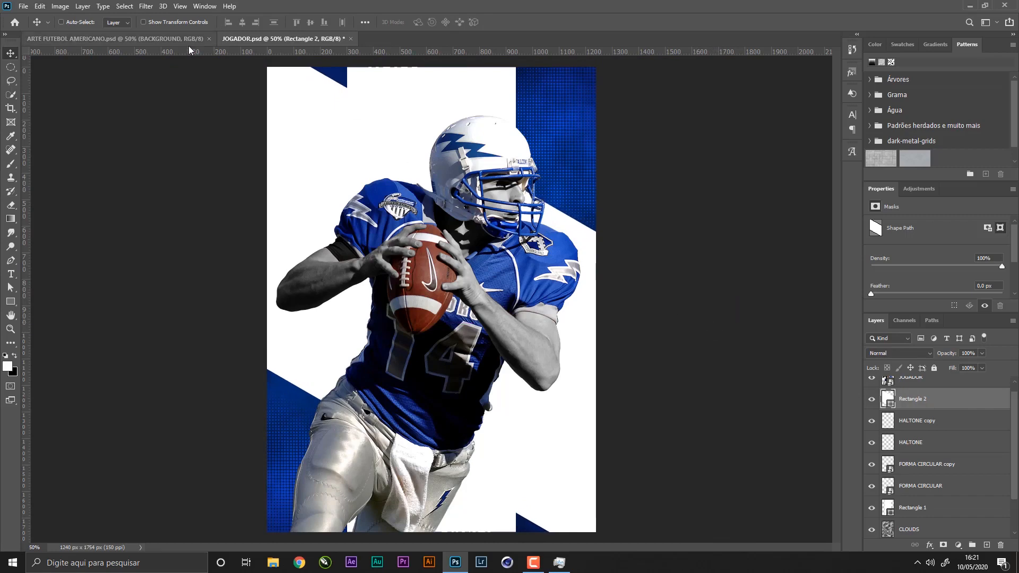
mouse_move(540, 199)
mouse_down()
mouse_move(550, 184)
mouse_move(541, 187)
mouse_up()
key(ctrl+s)
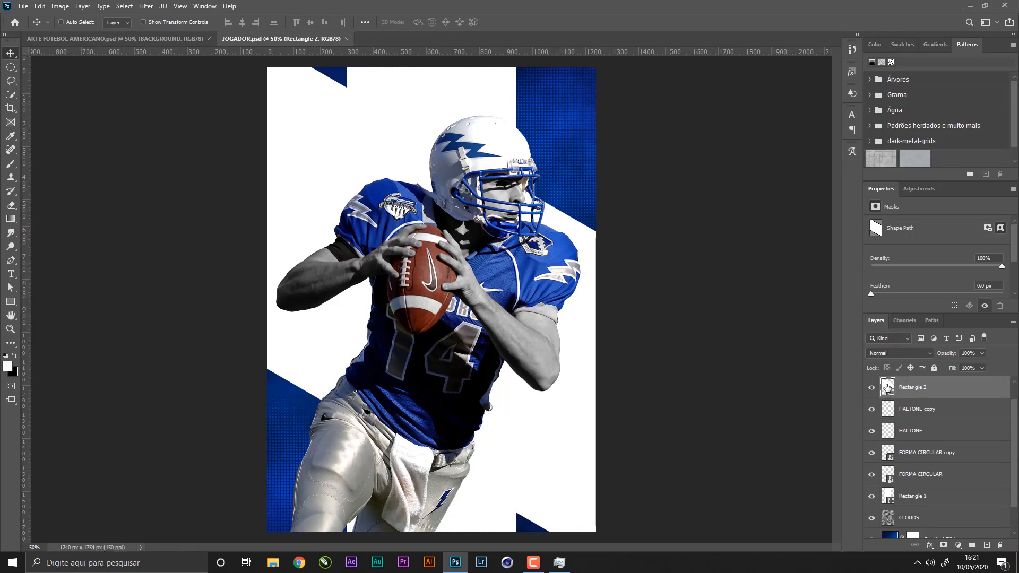
- Try a blue fill on the diagonal band and return it to white
click(11, 301)
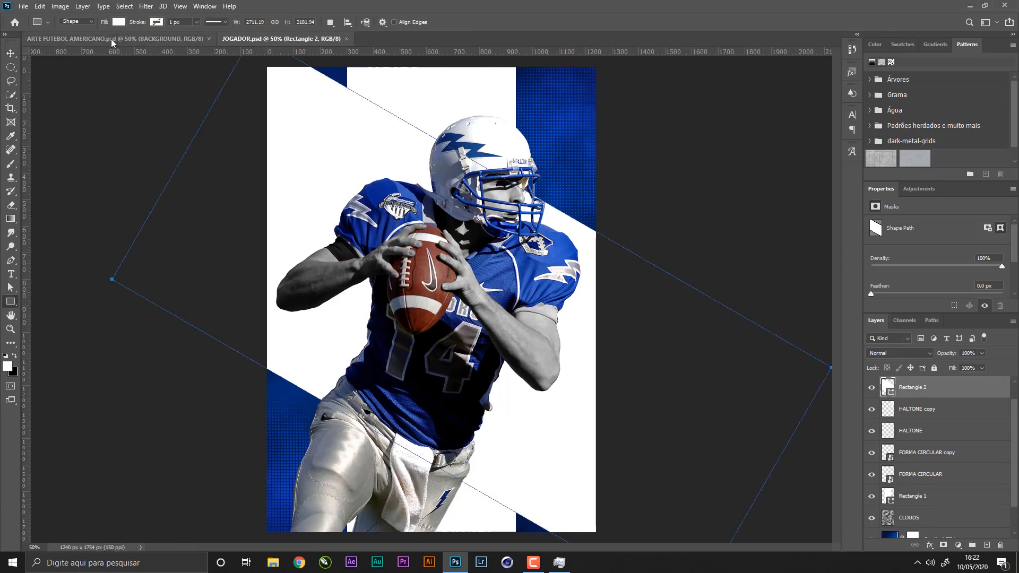
click(114, 24)
click(92, 78)
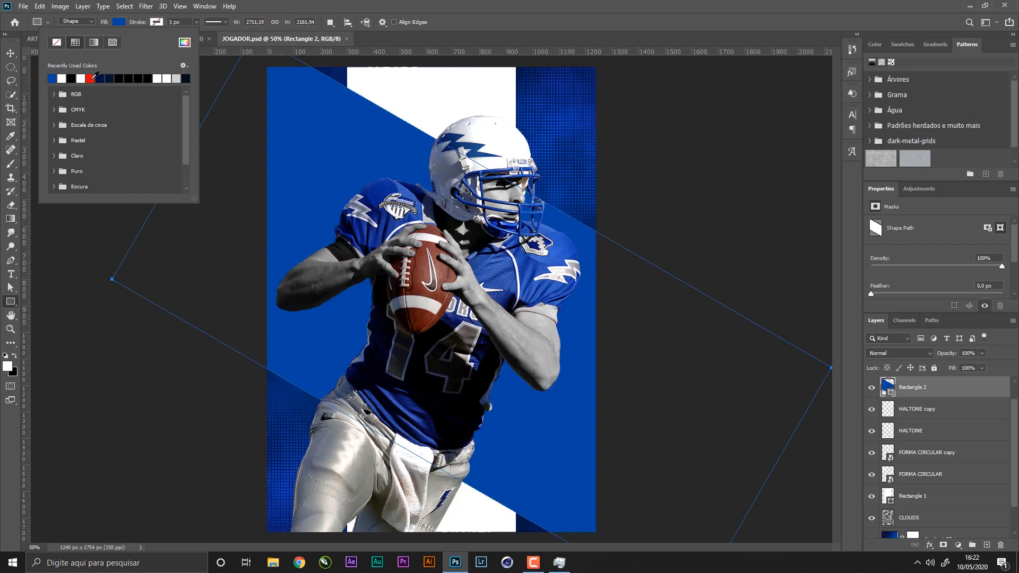
click(63, 78)
key(v)
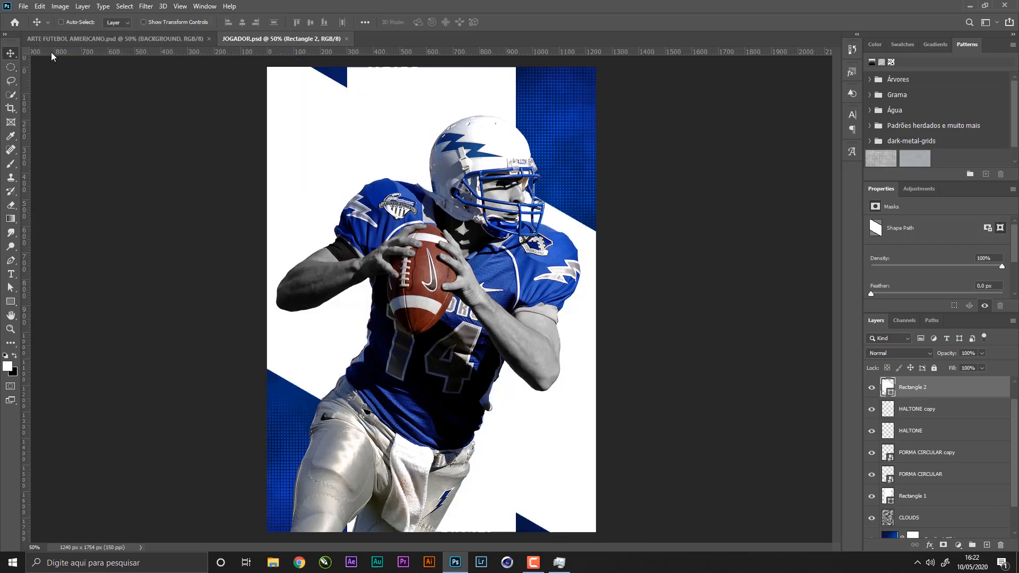
- Set the diagonal band's blend mode to Overlay and add a Multiply drop shadow with 90° angle, 0 px distance and 250 px size
click(893, 354)
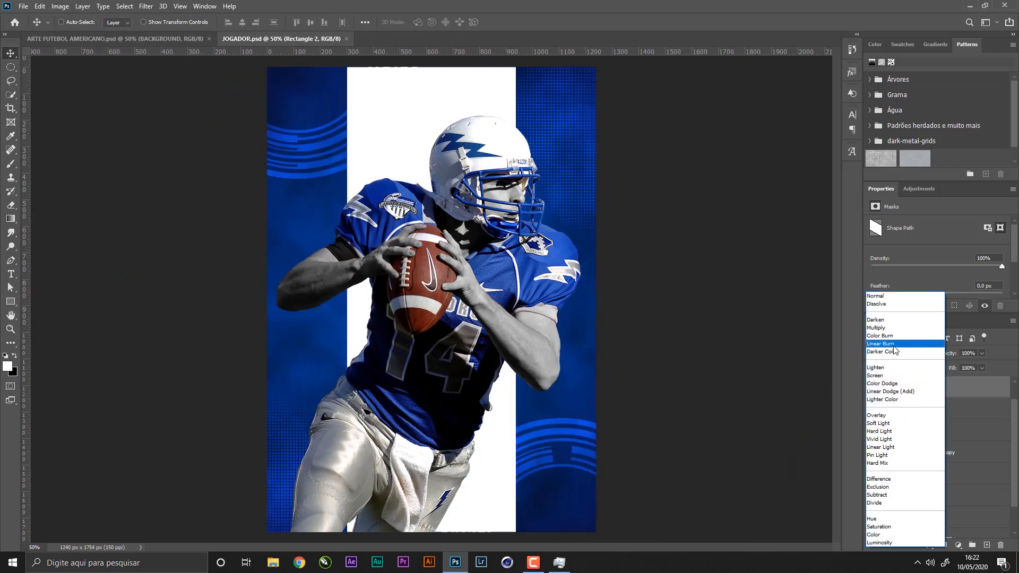
click(890, 415)
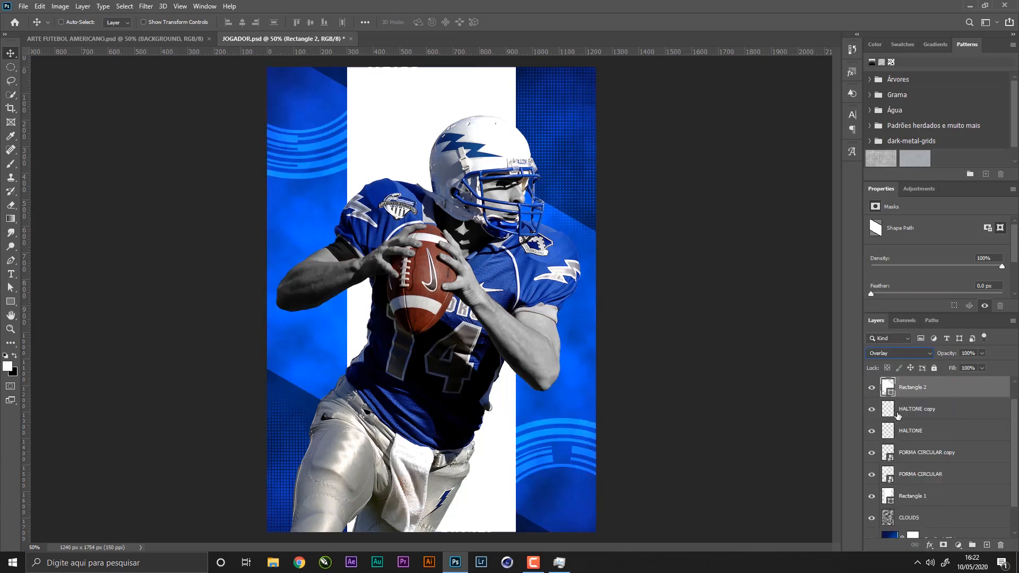
double_click(965, 391)
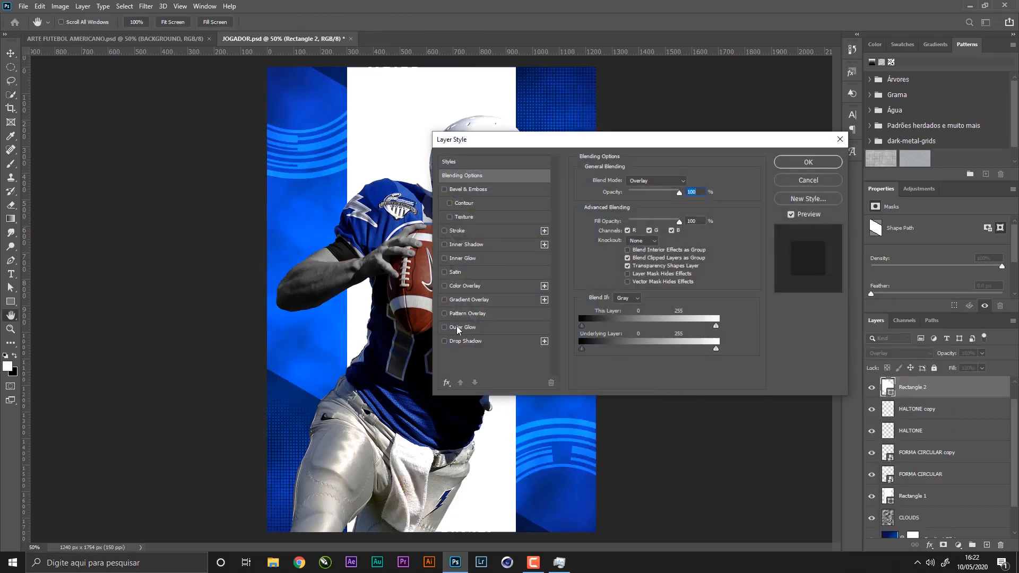
click(484, 342)
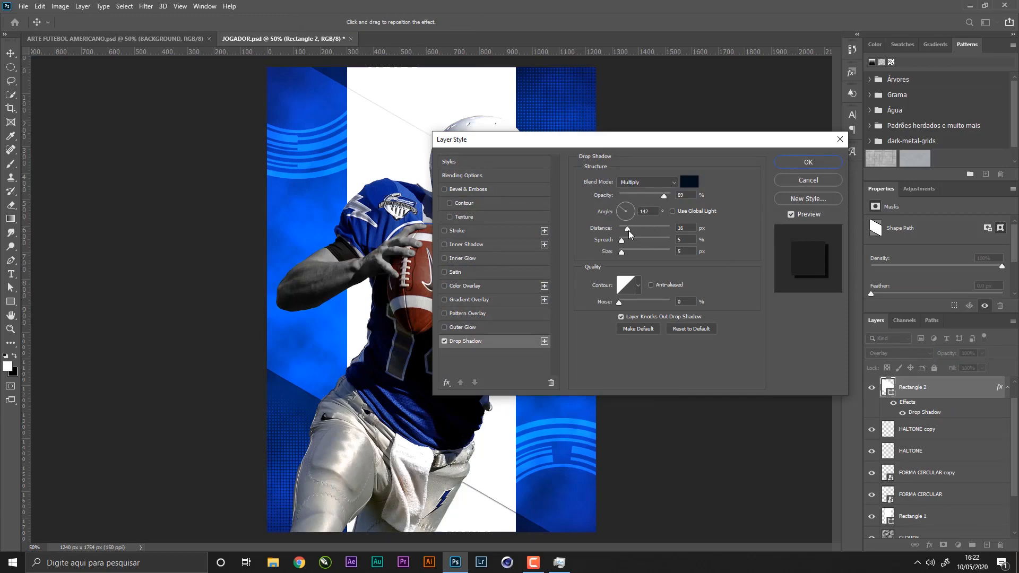
drag(628, 230, 626, 183)
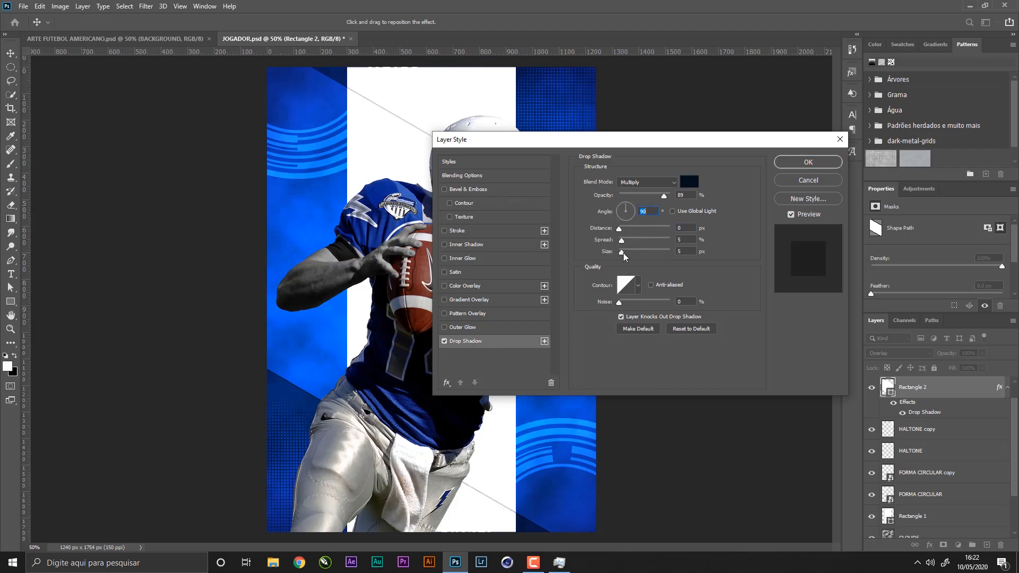
drag(623, 253, 673, 240)
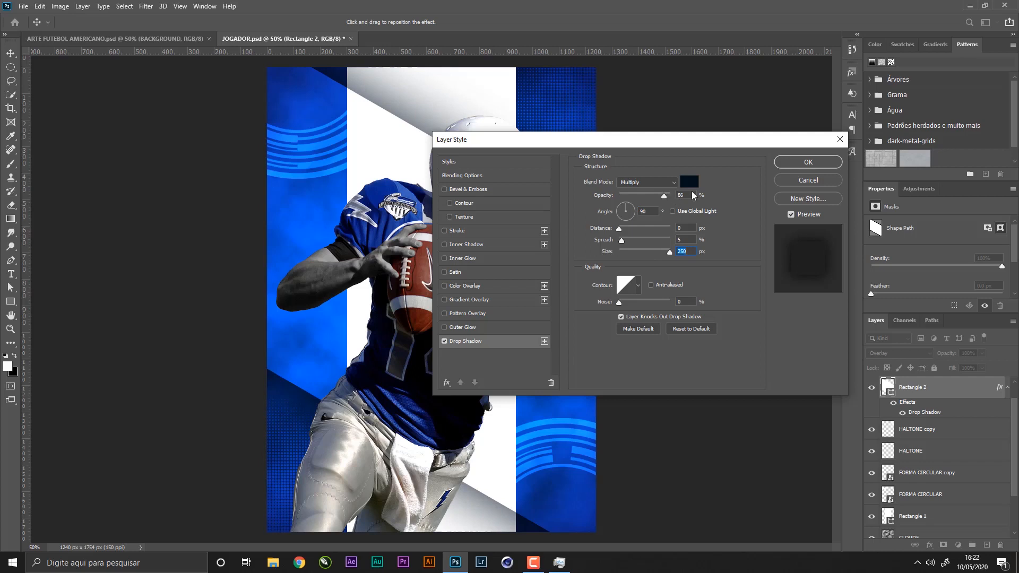
drag(663, 195, 698, 197)
click(808, 163)
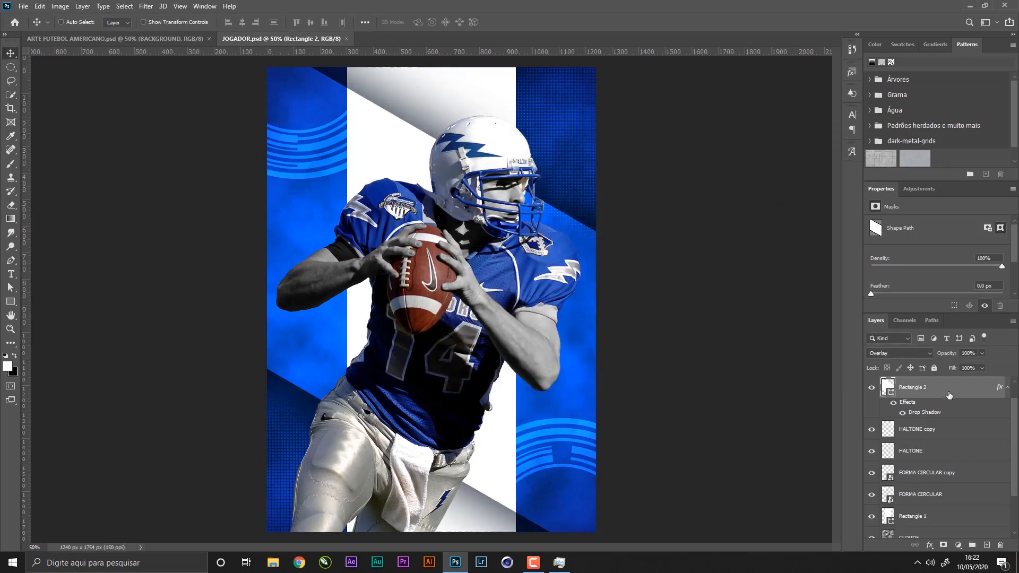
- Rename the Rectangle 2 layer FAIXA DIAGONAL
double_click(915, 388)
text(fa)
key(Return)
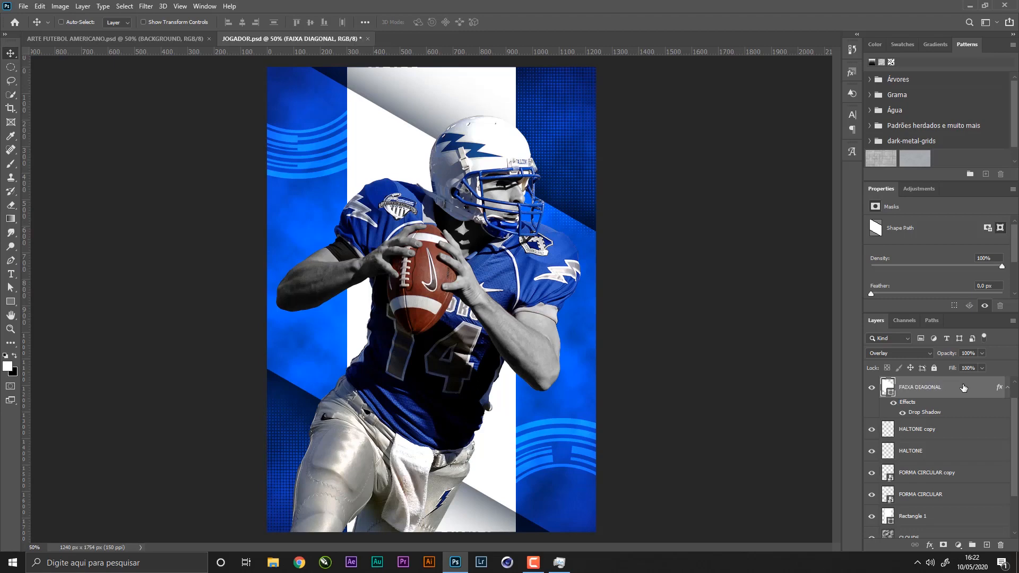
scroll(1014, 418, up, 1)
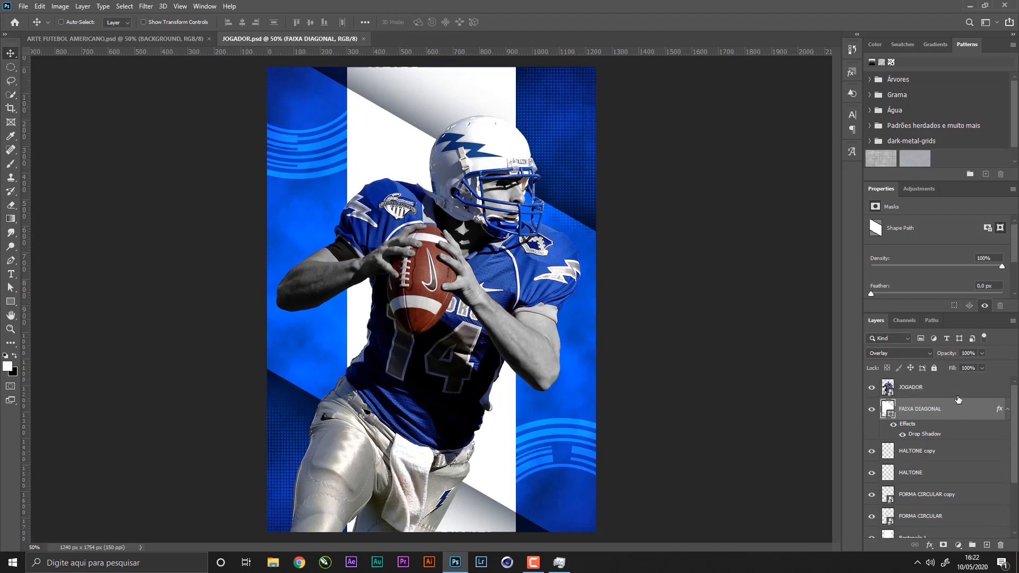
- Add a white layer mask to the JOGADOR layer and check the finished ARTE FUTEBOL AMERICANO poster for reference
click(950, 400)
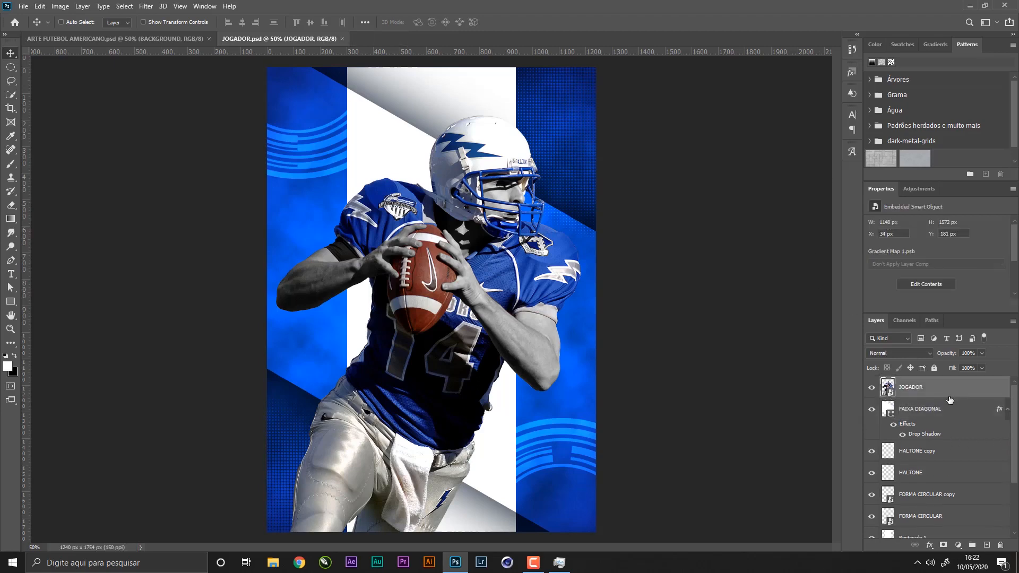
click(944, 546)
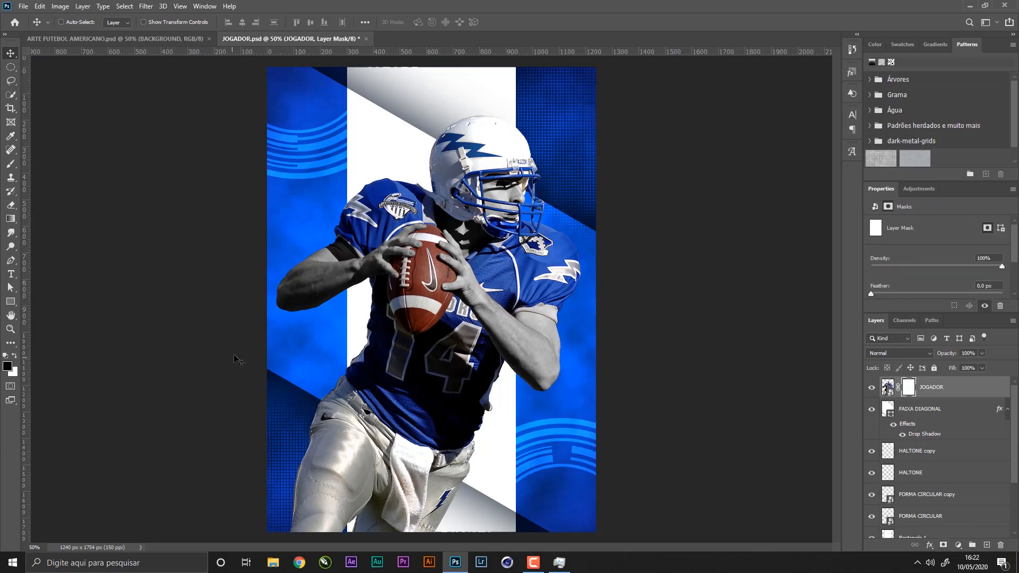
key(b)
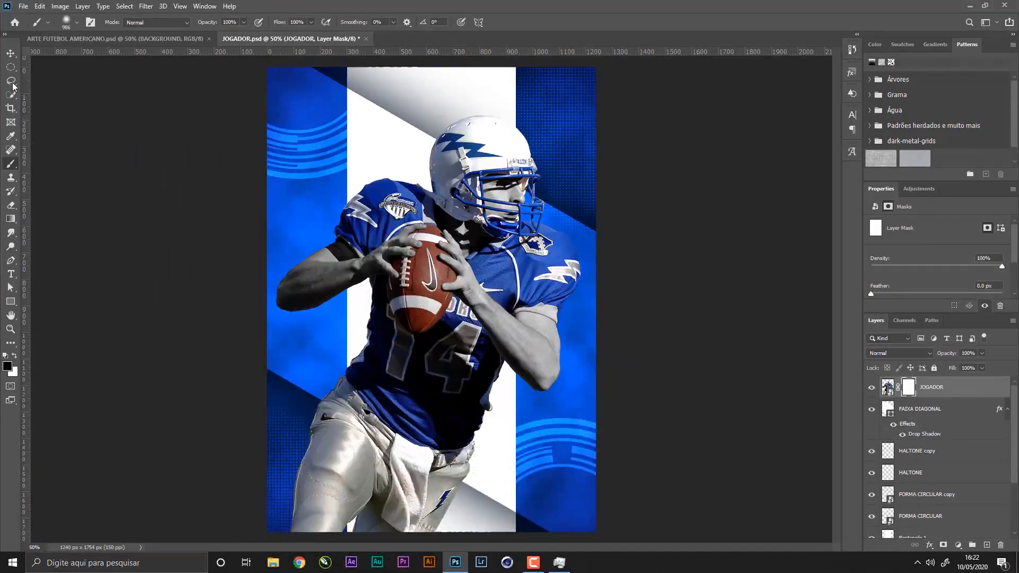
click(11, 53)
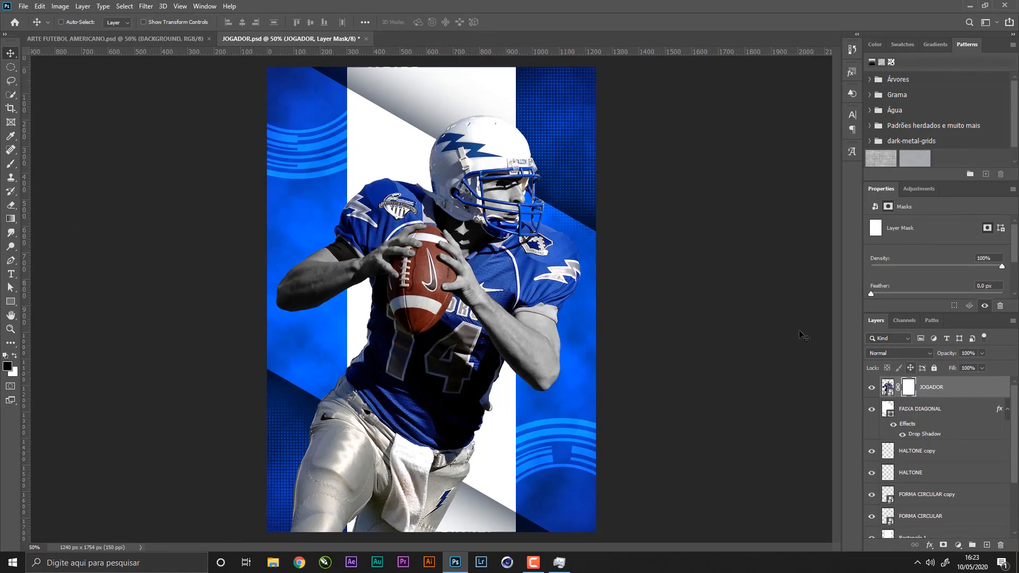
click(193, 38)
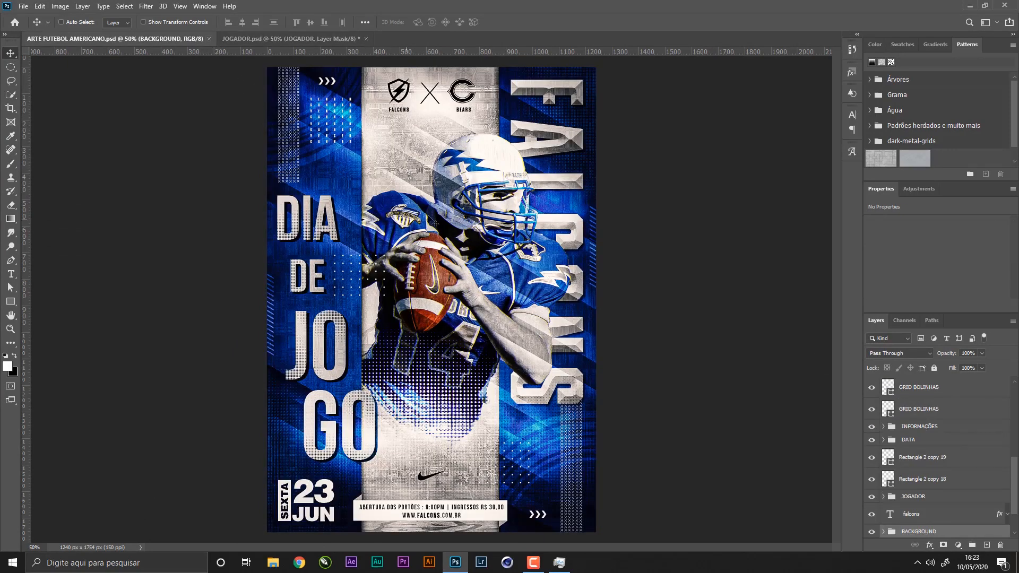
click(267, 38)
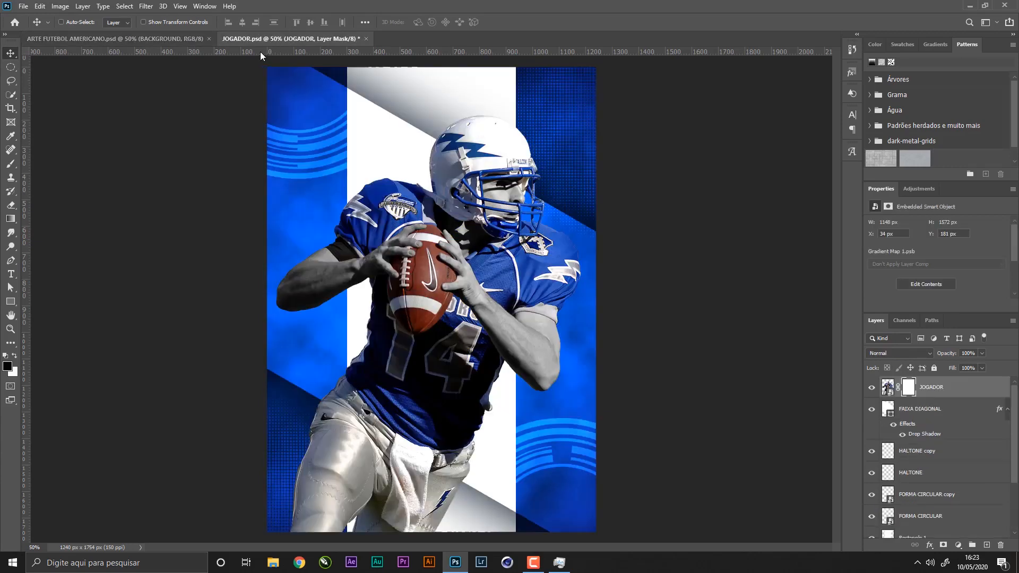
- Move the Rectangle 1 layer between the JOGADOR and FAIXA DIAGONAL layers and save the document
click(949, 415)
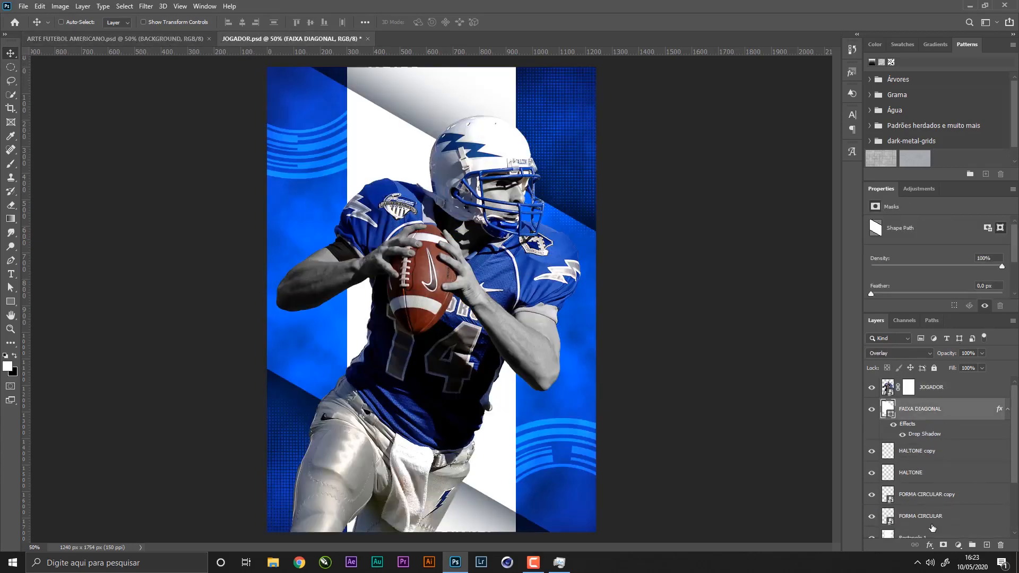
mouse_move(932, 538)
mouse_down()
mouse_move(942, 436)
mouse_move(940, 407)
mouse_move(921, 398)
mouse_up()
key(ctrl+s)
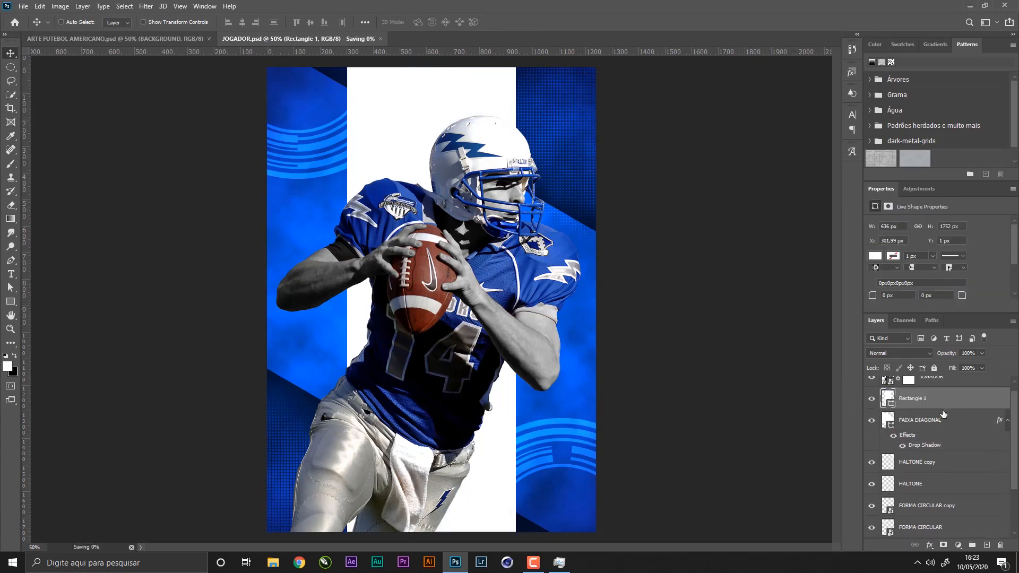
scroll(1012, 431, up, 1)
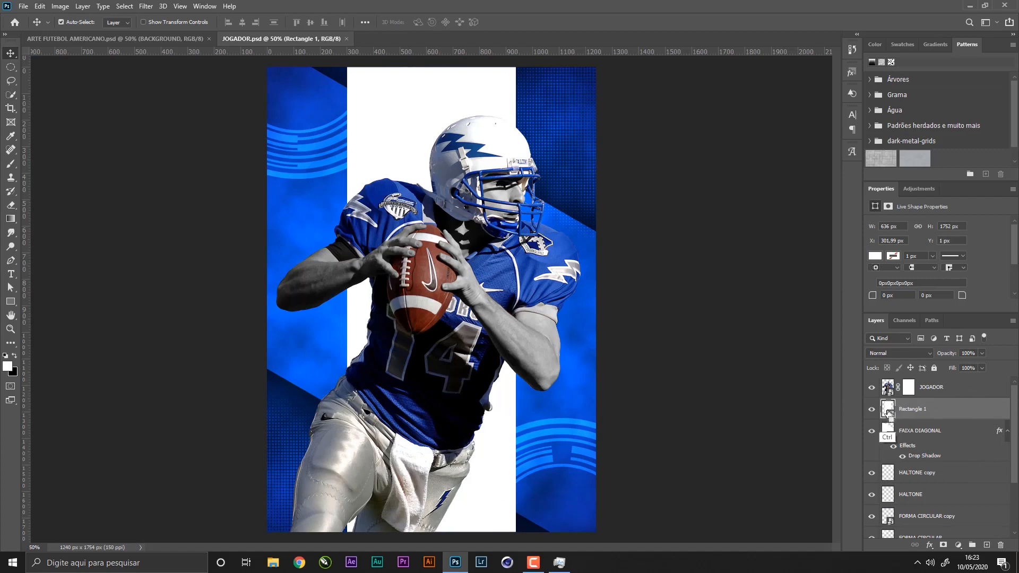
- Mask the JOGADOR layer to the white strip by filling its mask black outside Rectangle 1's outline, deselect and save
key(ctrl)
ctrl+click(890, 411)
click(907, 388)
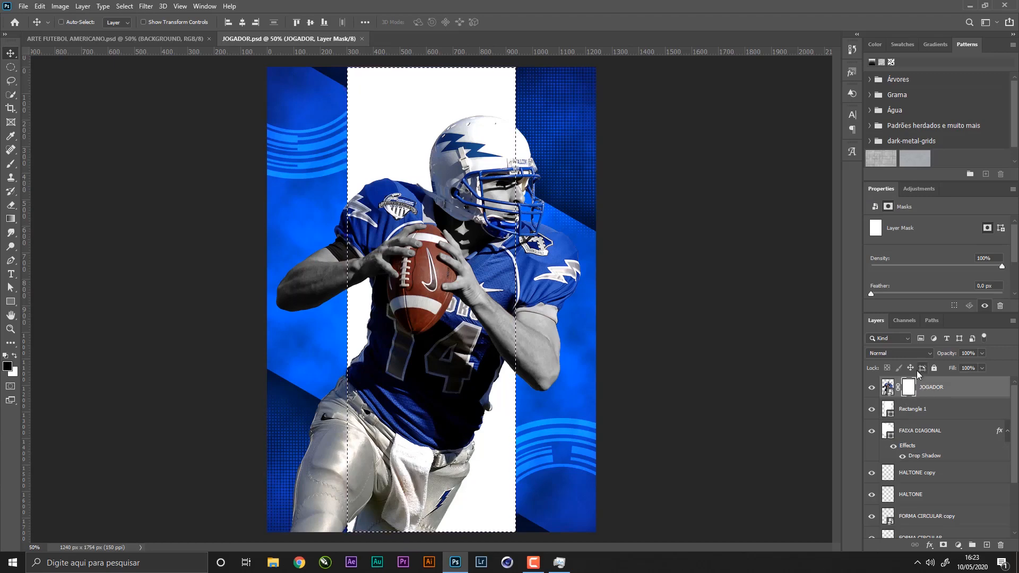
key(ctrl)
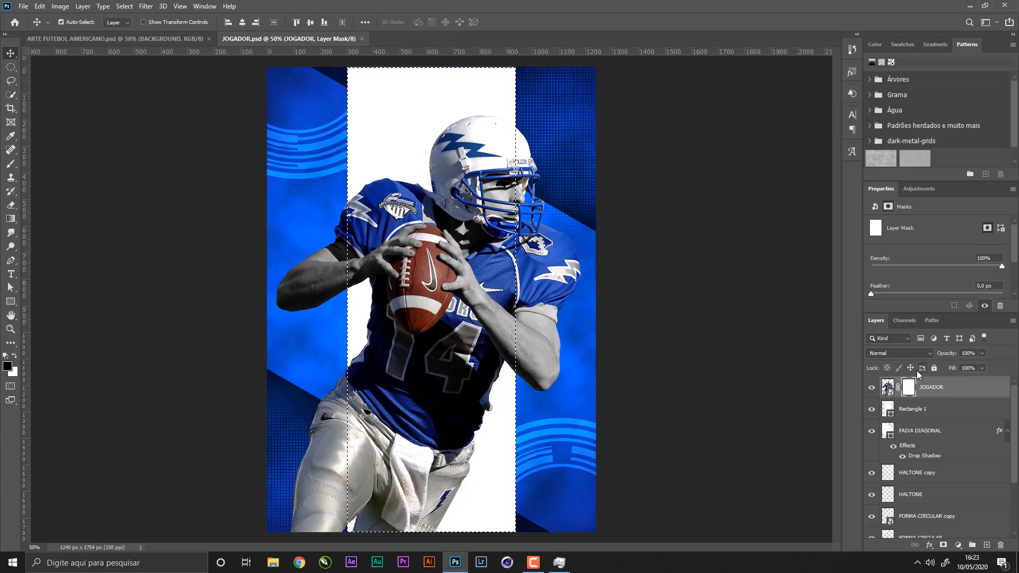
key(ctrl+shift+i)
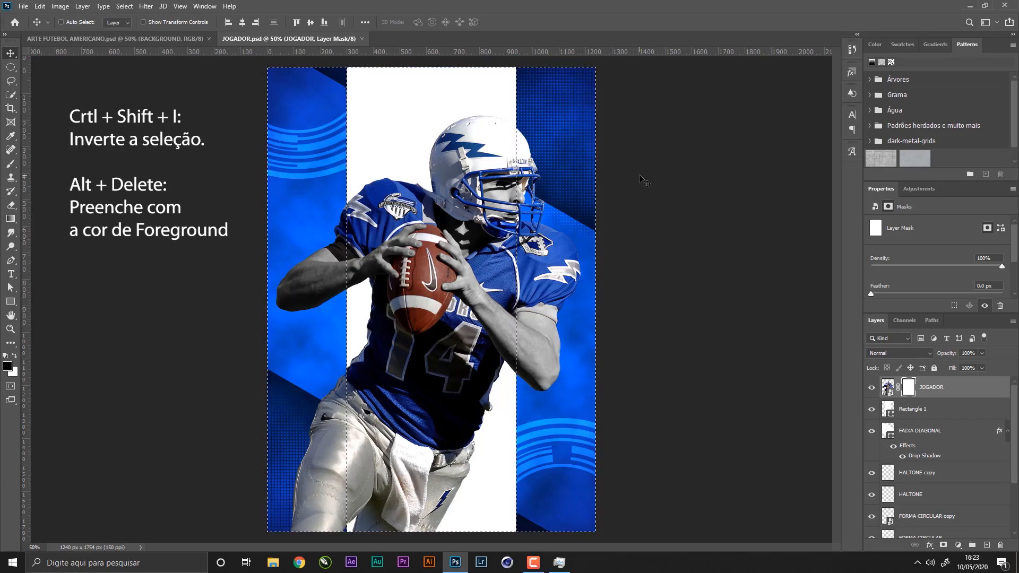
key(alt+Delete)
key(ctrl+d)
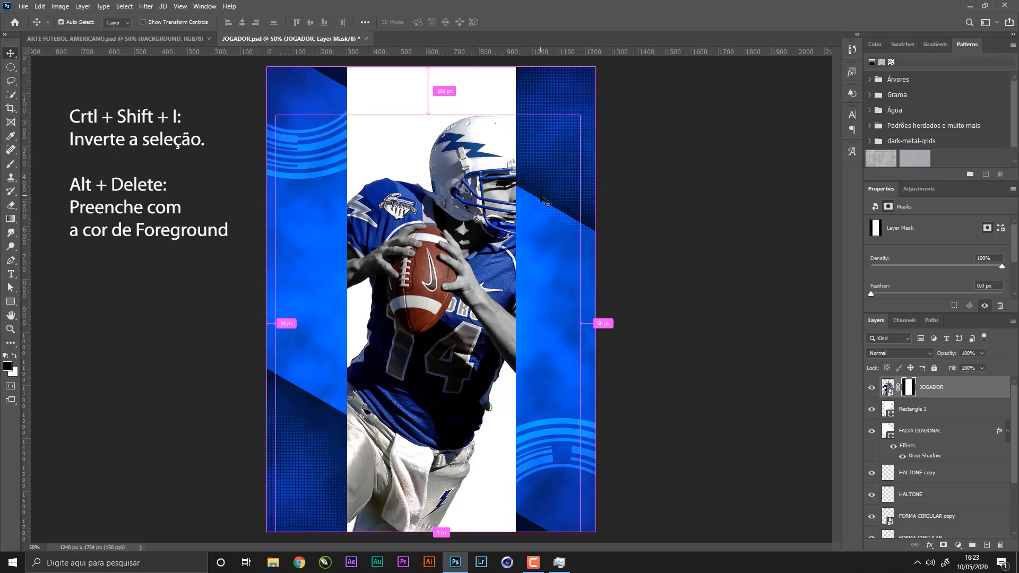
key(ctrl+s)
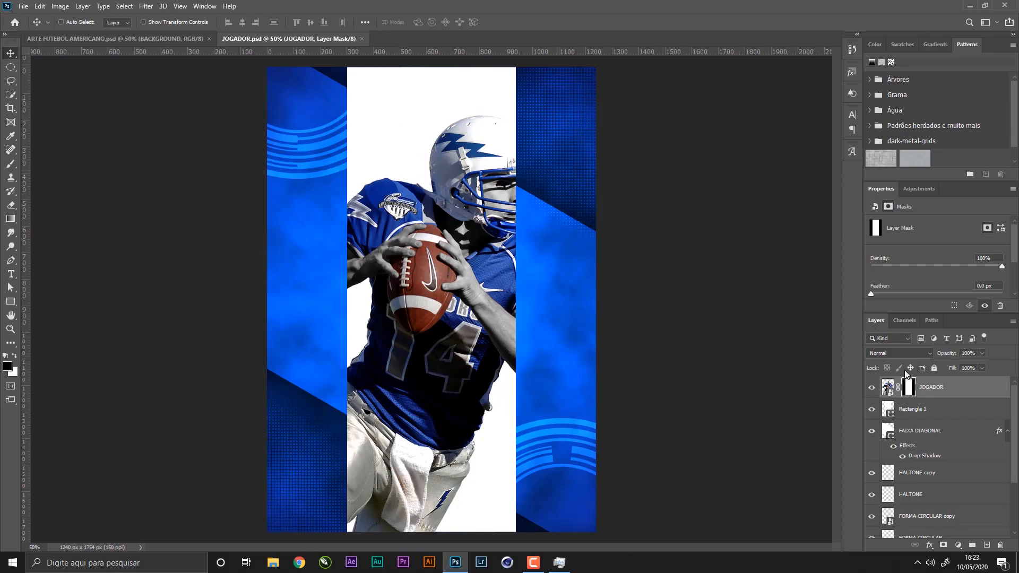
- Paint white on the JOGADOR mask with a 200 px round brush, revealing the helmet, shoulder and arm beyond the strip's right edge, and save
key(b)
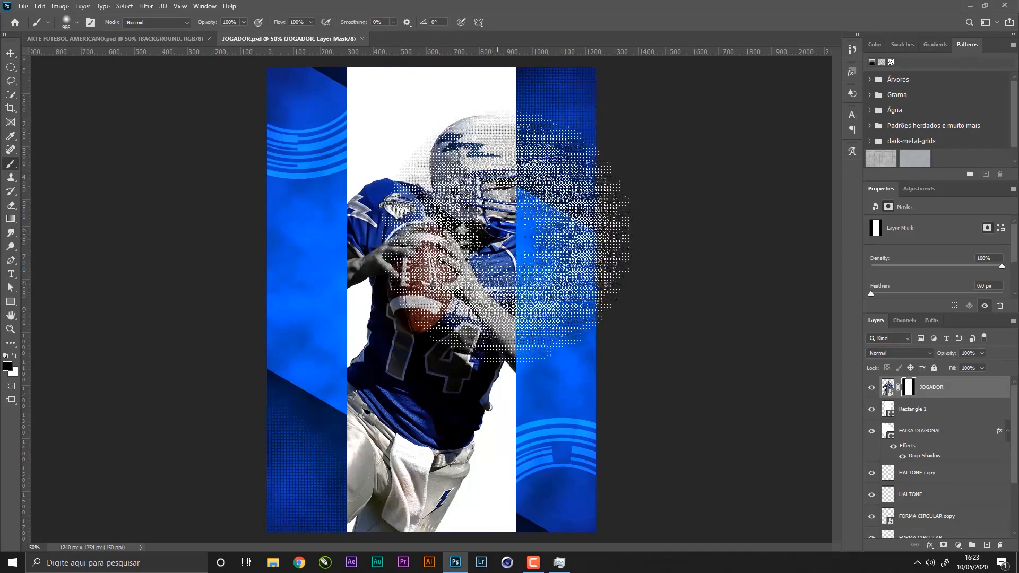
right_click(542, 256)
click(517, 272)
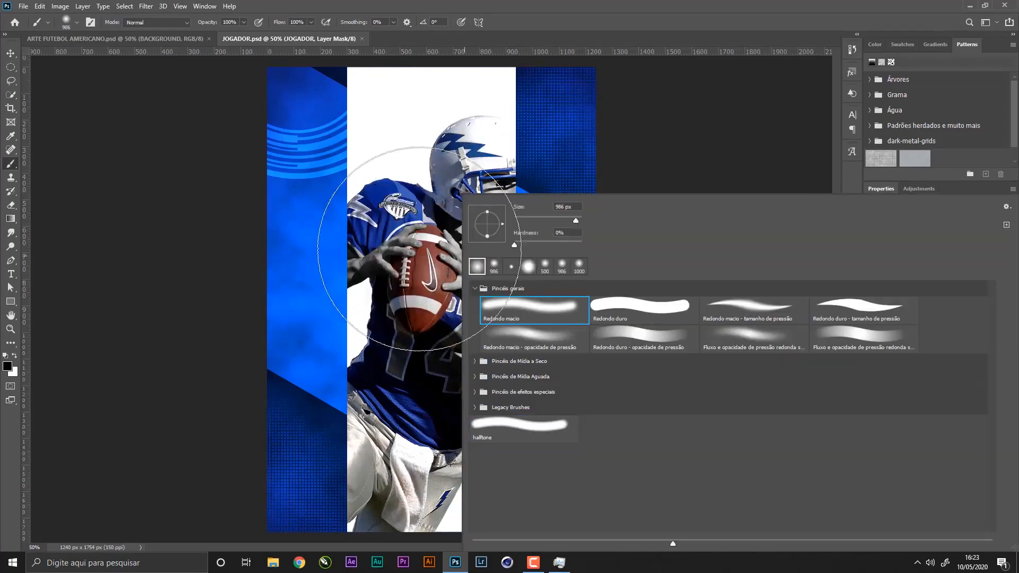
click(626, 2)
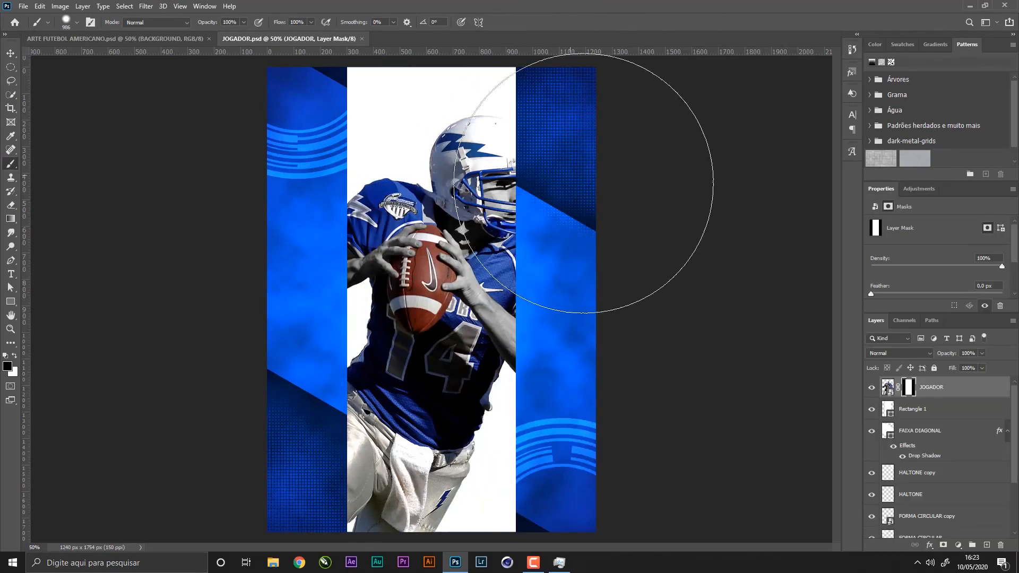
key(bracketleft)
key(bracketleft)
key(bracketleft)
key(bracketleft)
key(bracketleft)
key(bracketleft)
key(bracketleft)
key(bracketleft)
key(bracketleft)
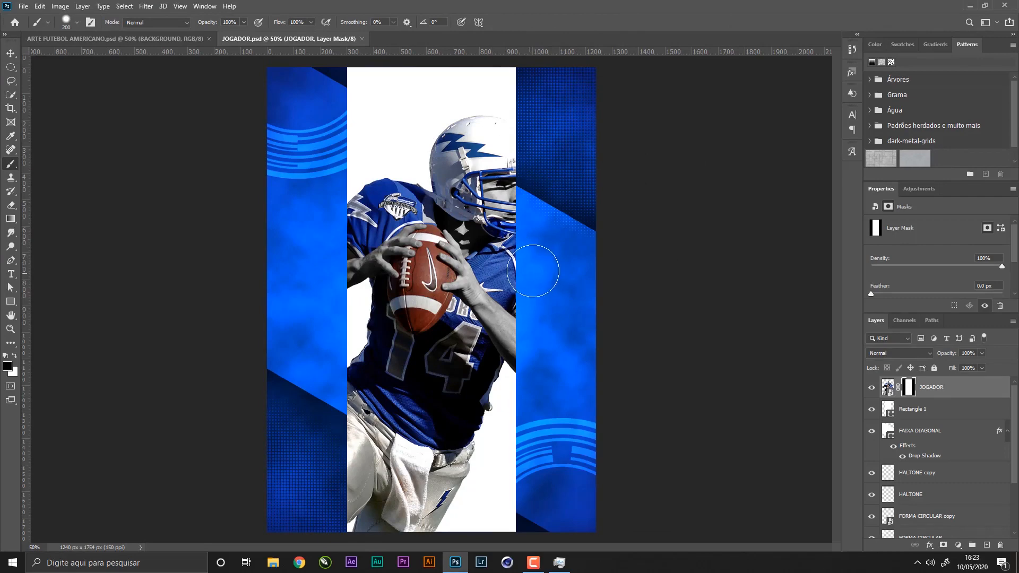
key(x)
mouse_move(491, 302)
mouse_down()
mouse_move(566, 380)
mouse_move(579, 372)
mouse_move(536, 298)
mouse_move(504, 316)
mouse_move(594, 235)
mouse_move(565, 199)
mouse_move(480, 193)
mouse_move(568, 144)
mouse_move(467, 133)
mouse_up()
mouse_move(595, 304)
mouse_down()
mouse_move(502, 272)
mouse_move(496, 151)
mouse_move(567, 307)
mouse_move(559, 346)
mouse_up()
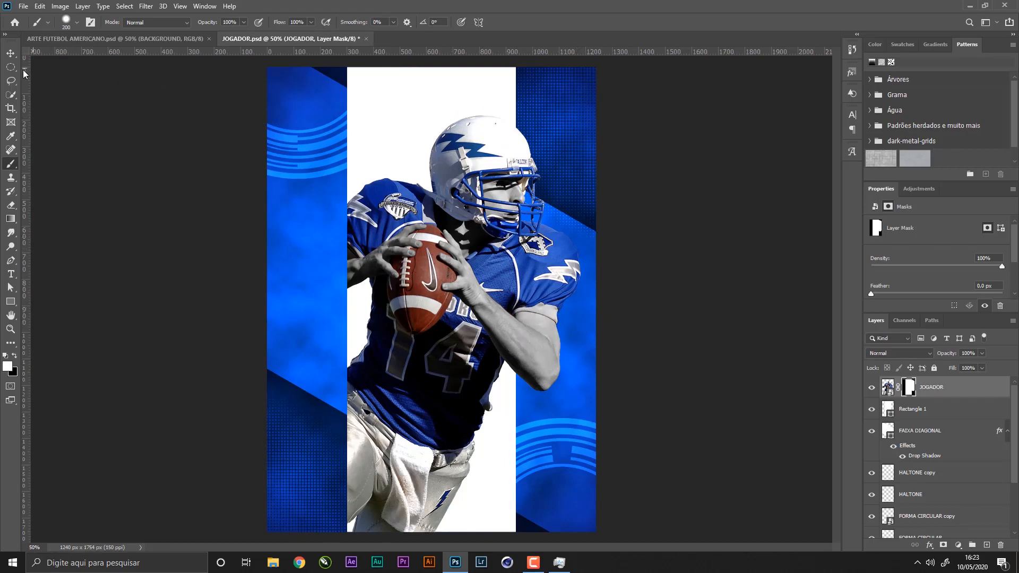
key(ctrl+s)
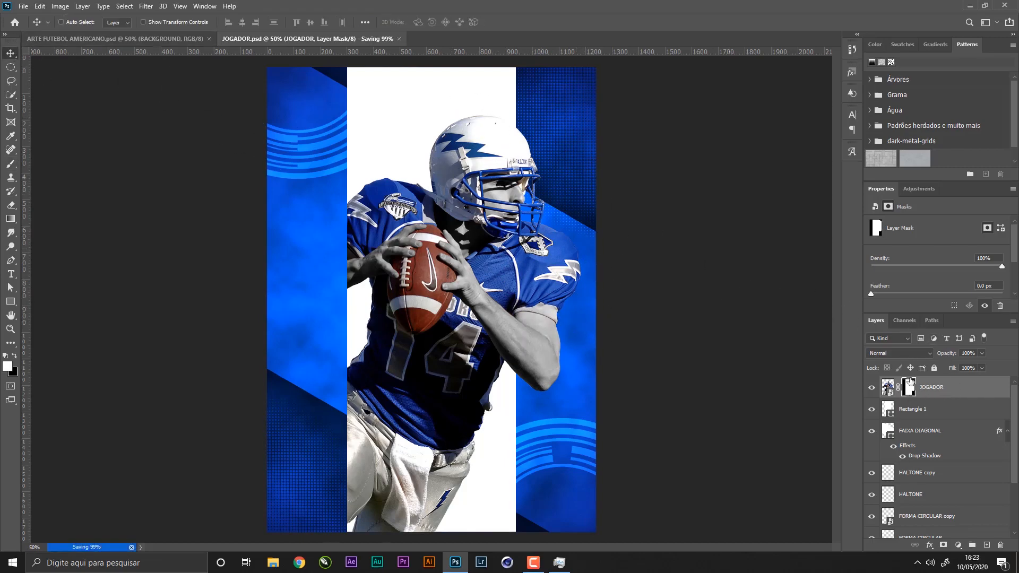
- Fade out the player's lower body by painting black on the JOGADOR mask with the halftone brush, and save the document
key(b)
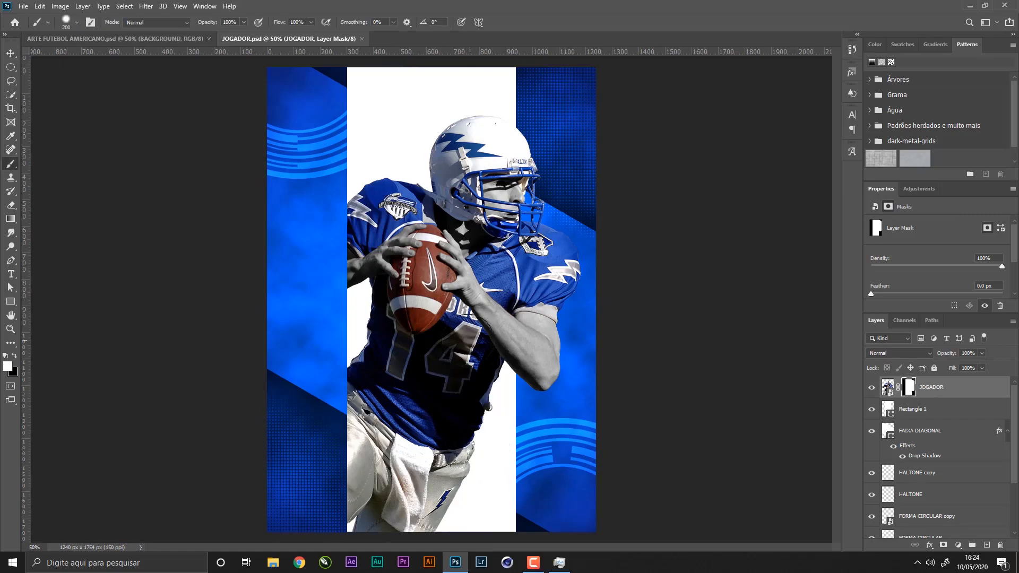
right_click(481, 353)
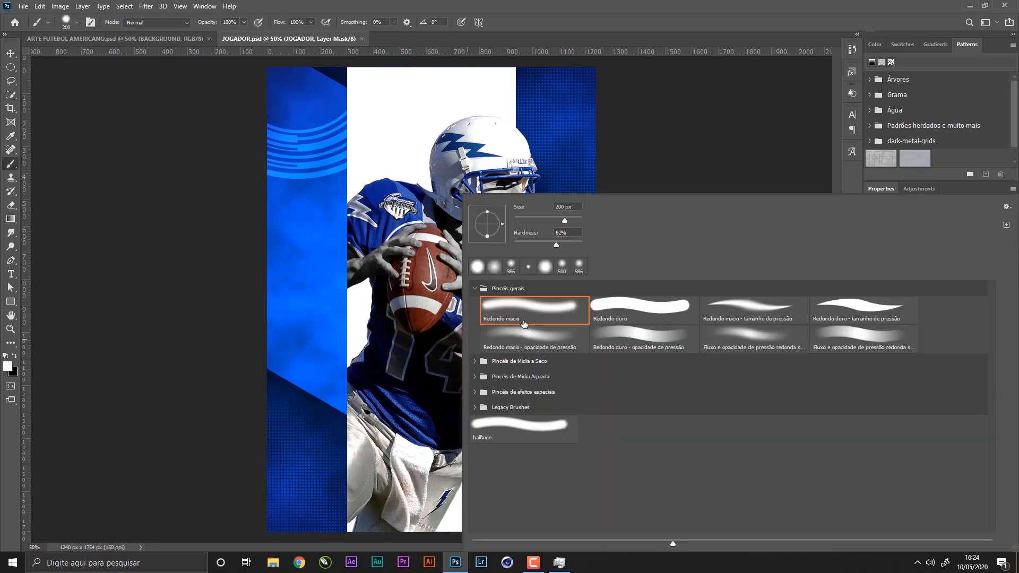
click(502, 438)
key(Return)
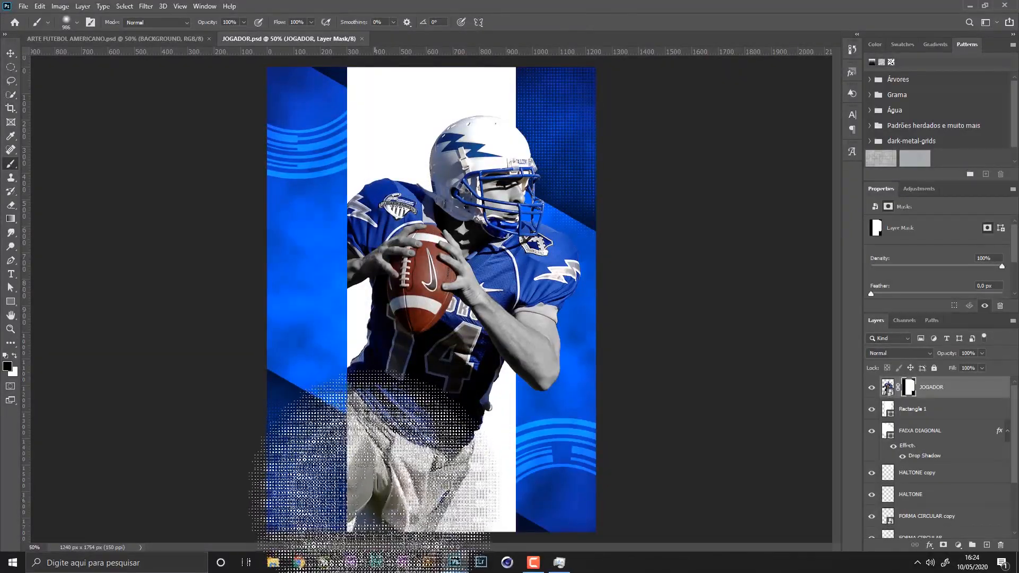
drag(355, 500, 375, 501)
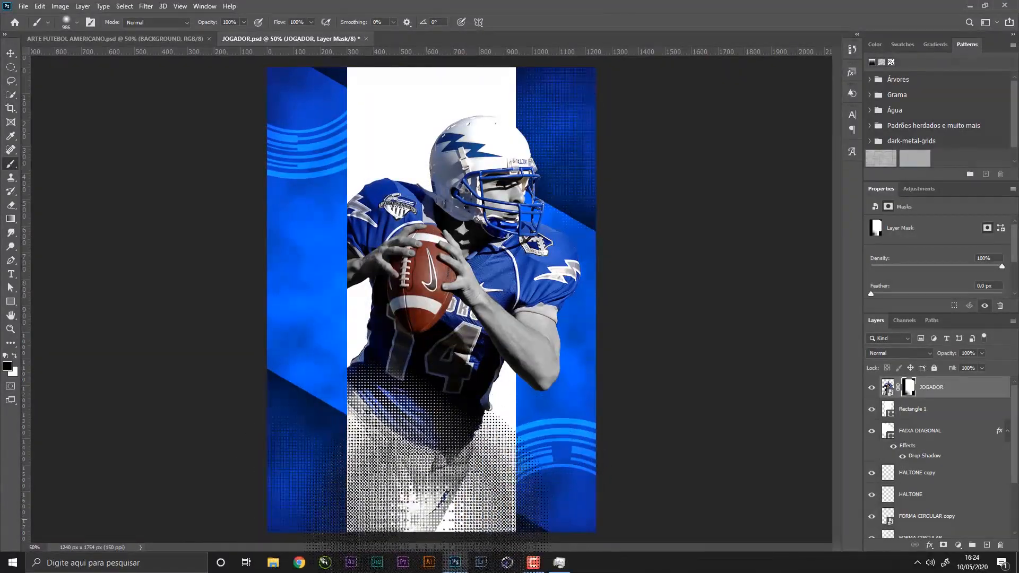
drag(427, 521, 463, 527)
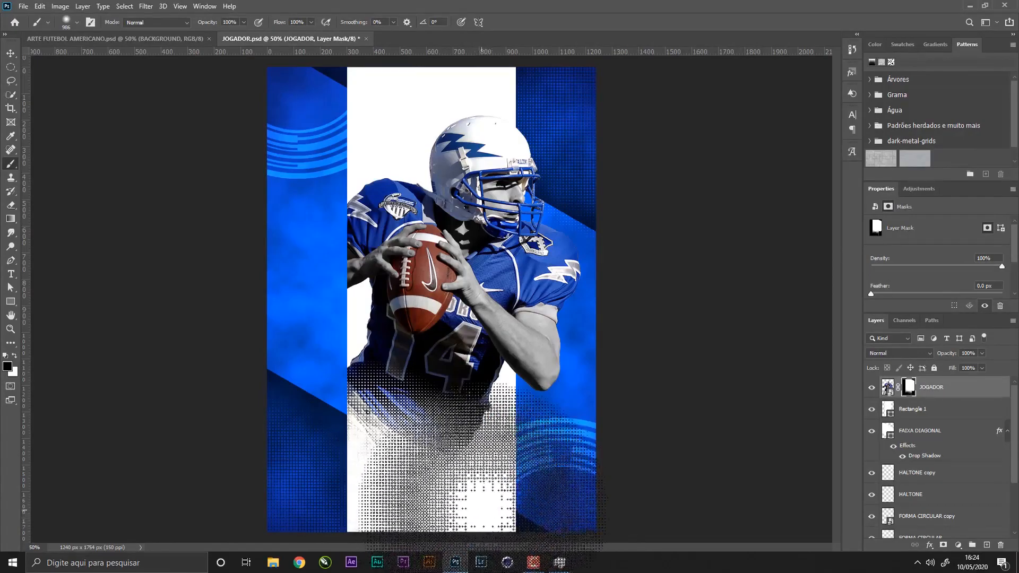
click(480, 501)
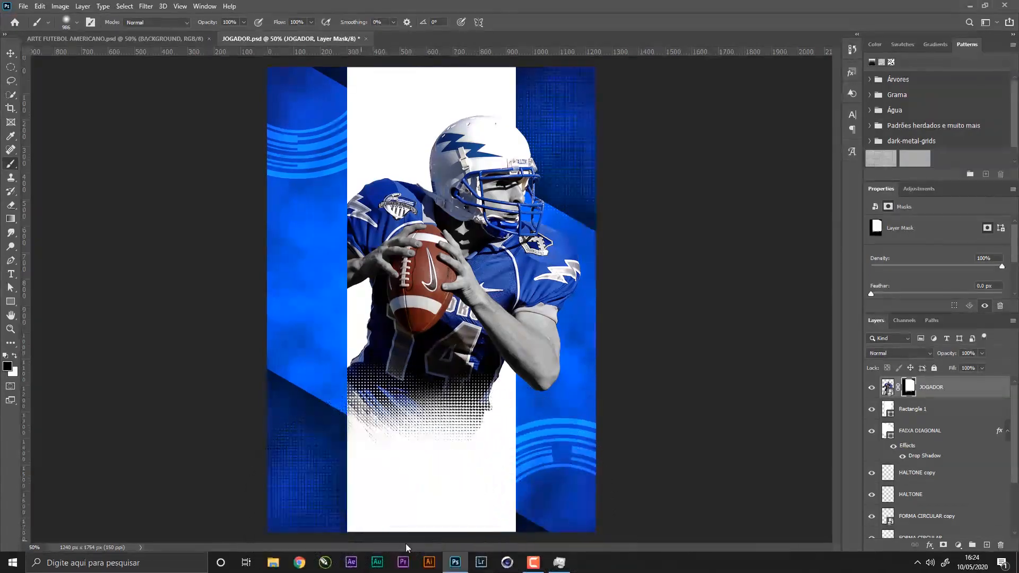
key(ctrl)
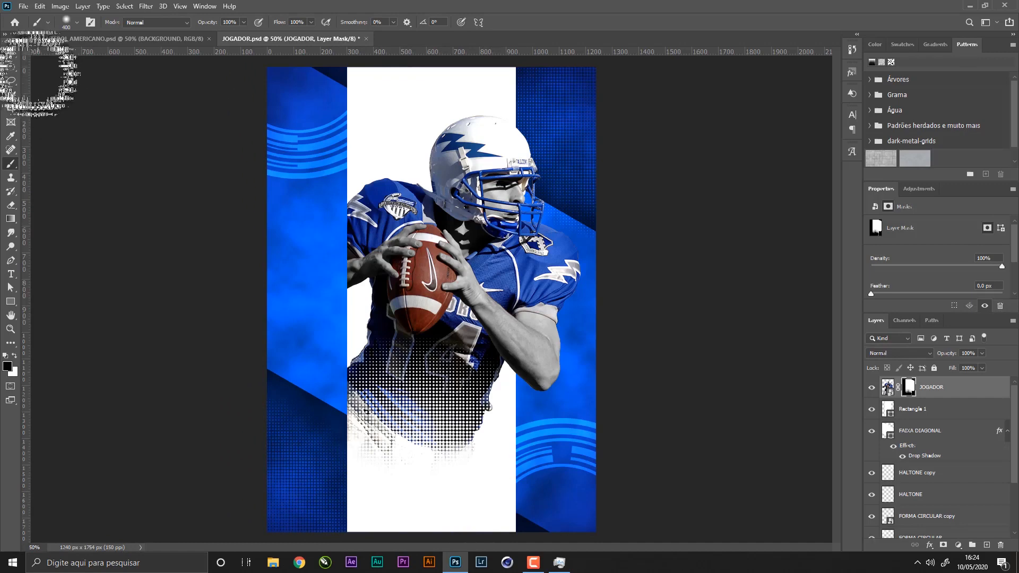
key(v)
key(ctrl+s)
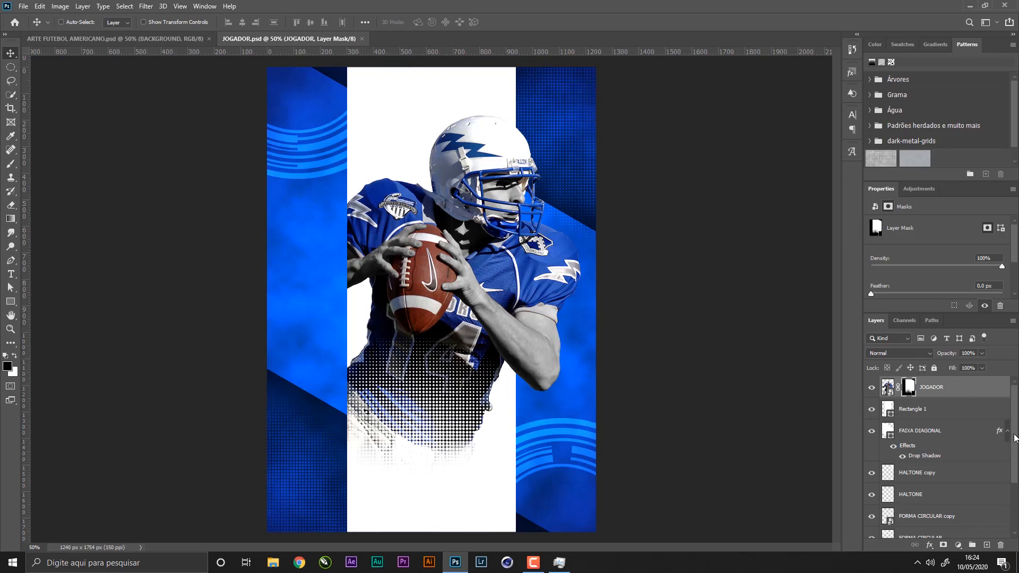
- Add a new empty layer above the JOGADOR layer and choose the Rectangular Marquee tool
click(977, 392)
click(986, 545)
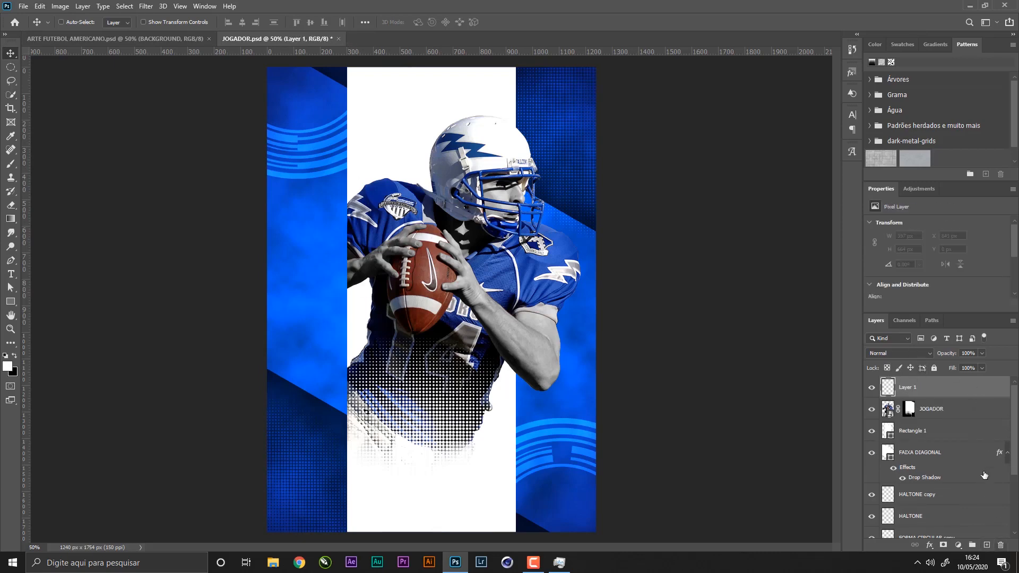
click(11, 68)
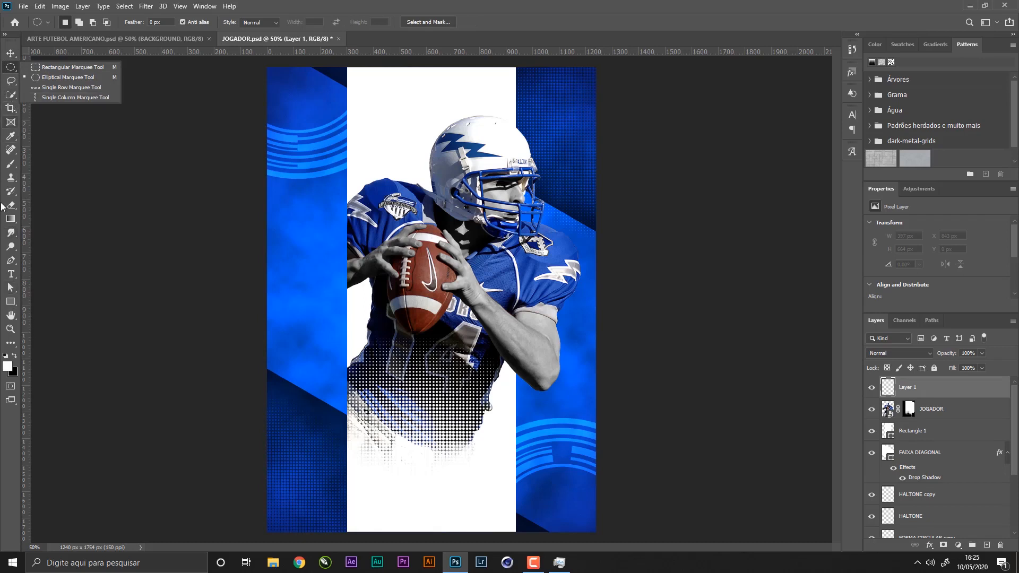
click(72, 66)
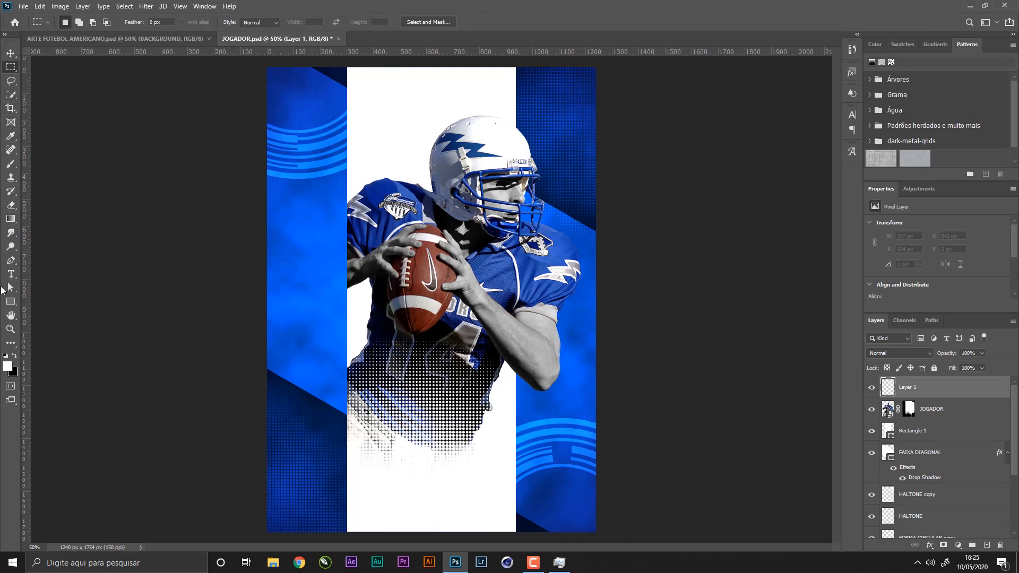
- Paint a straight vertical black shadow over the full canvas height beside the white strip's left edge with the 400 px Redondo macio brush
key(b)
right_click(330, 149)
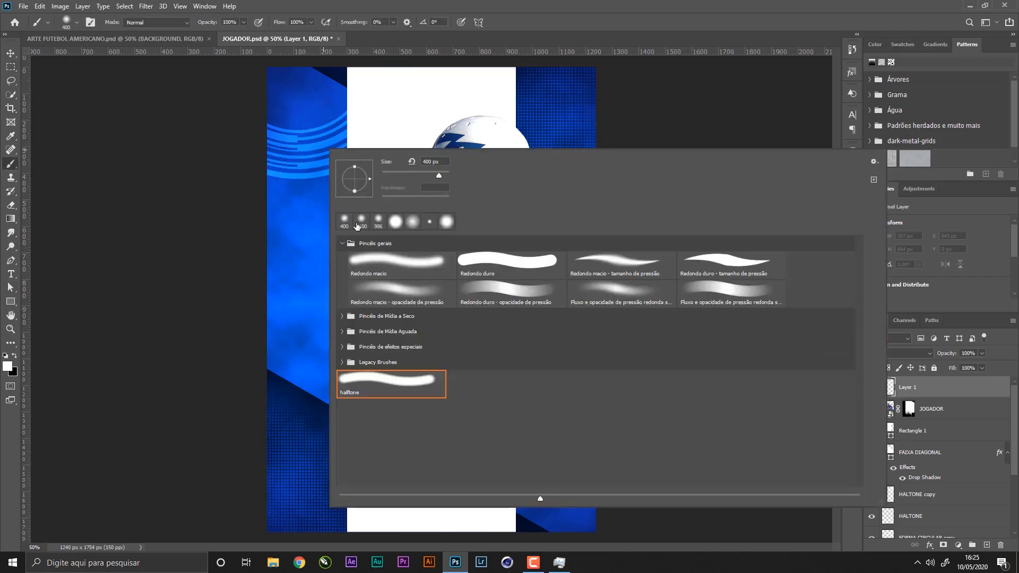
click(383, 273)
click(626, 5)
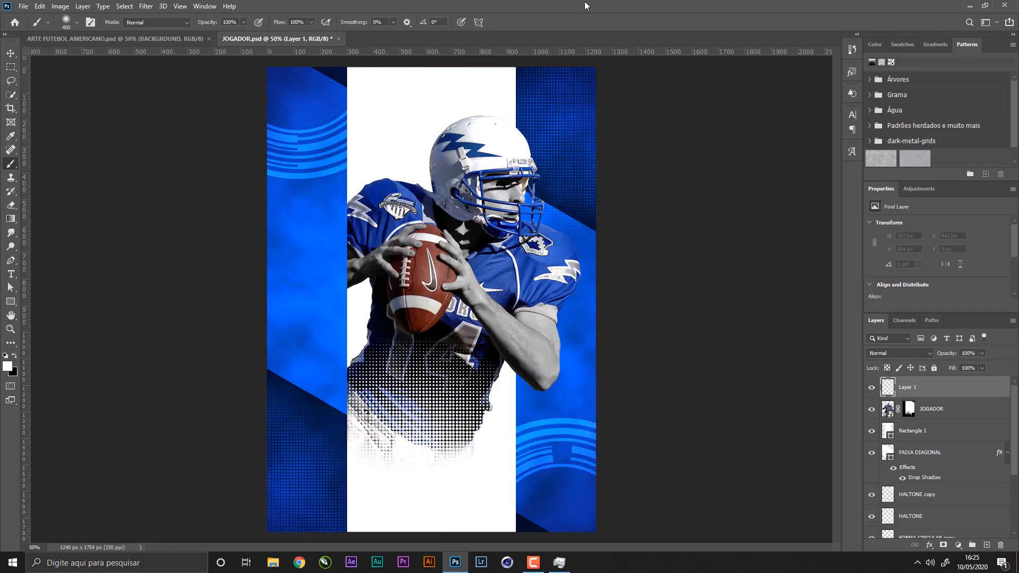
key(ctrl+minus)
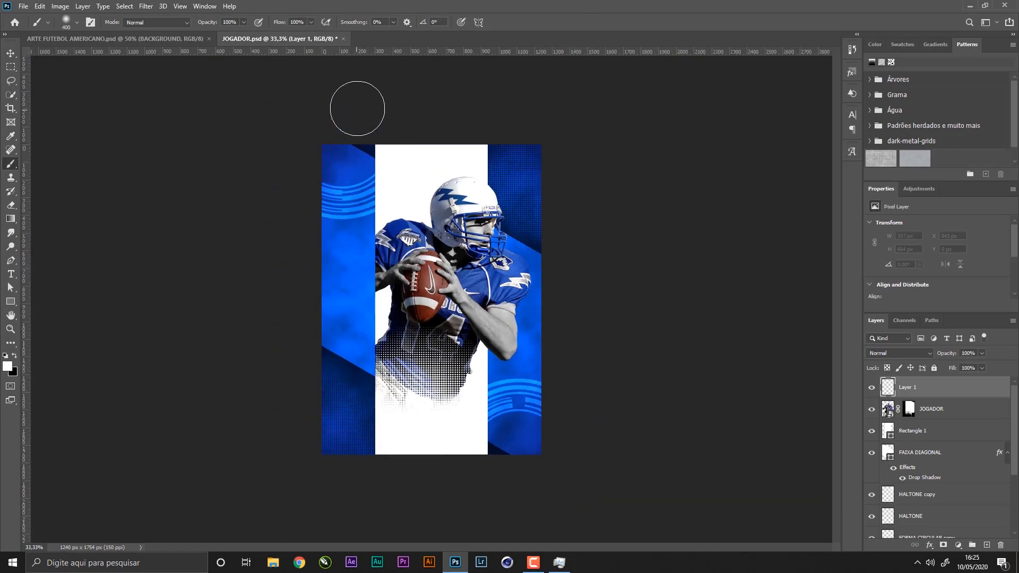
key(x)
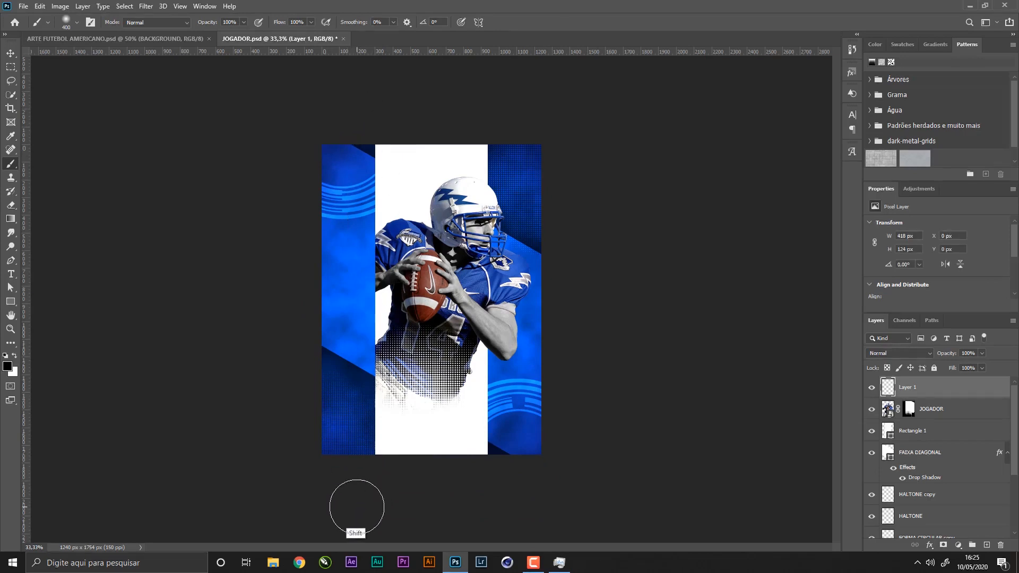
shift+click(355, 506)
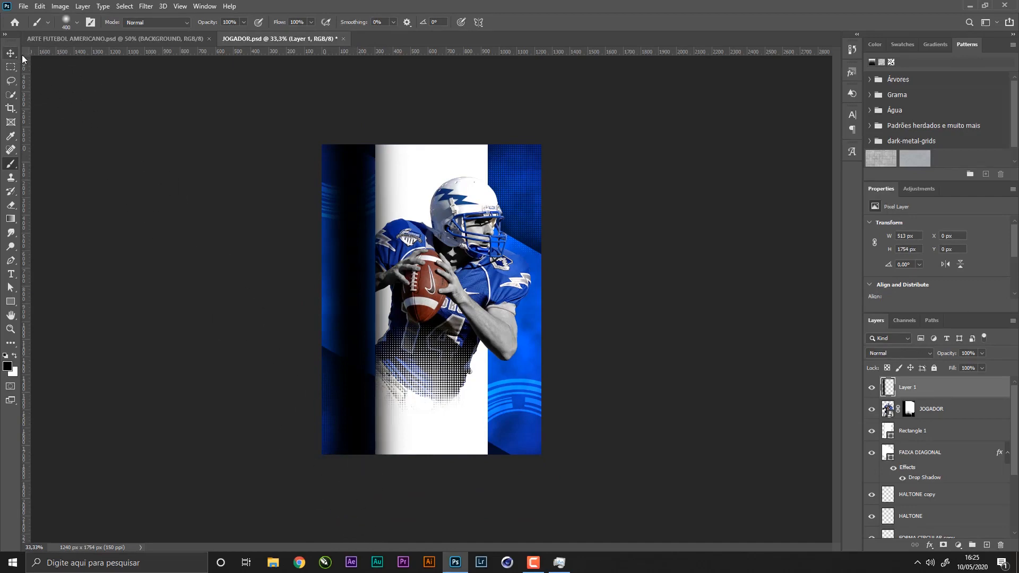
- Move the dark gradient on Layer 1 slightly rightward over the white stripe and load the Rectangle 1 outline as a selection
key(z)
drag(423, 253, 430, 253)
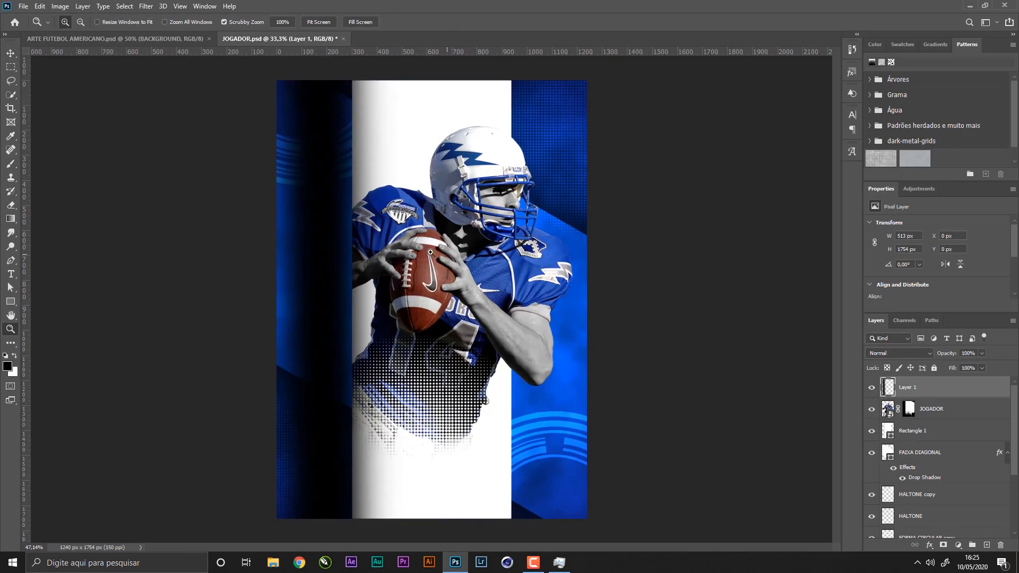
click(12, 54)
drag(371, 211, 384, 211)
ctrl+click(884, 431)
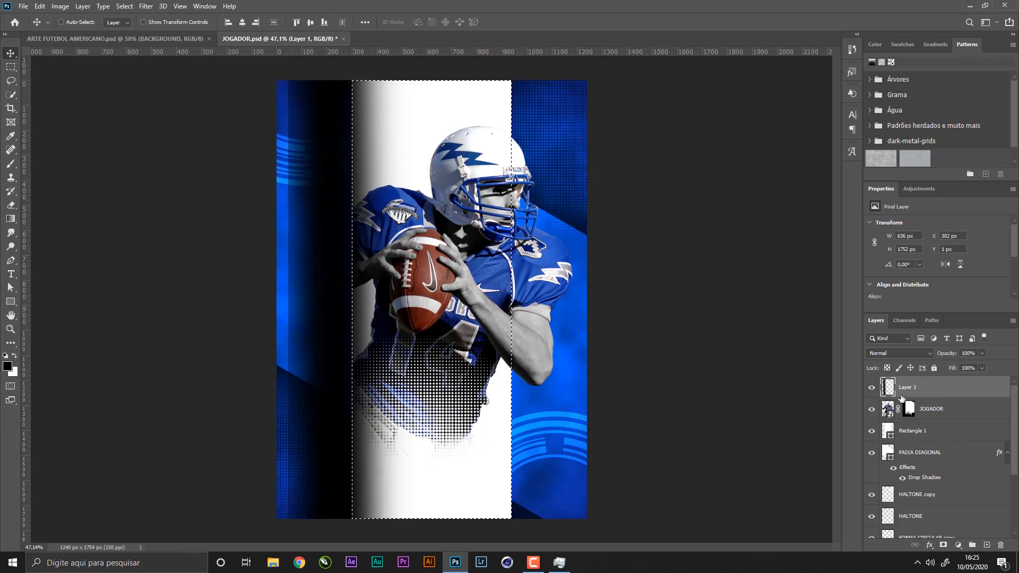
- Cut the gradient inside the selection, paste it in place on its own layer and delete the leftover Layer 1
key(ctrl)
key(ctrl+shift+x)
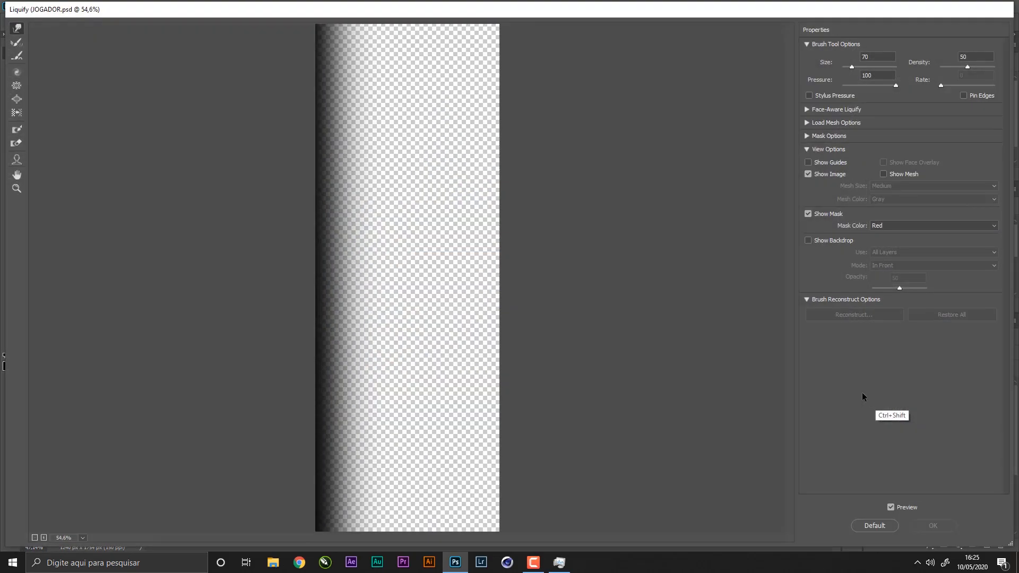
click(933, 525)
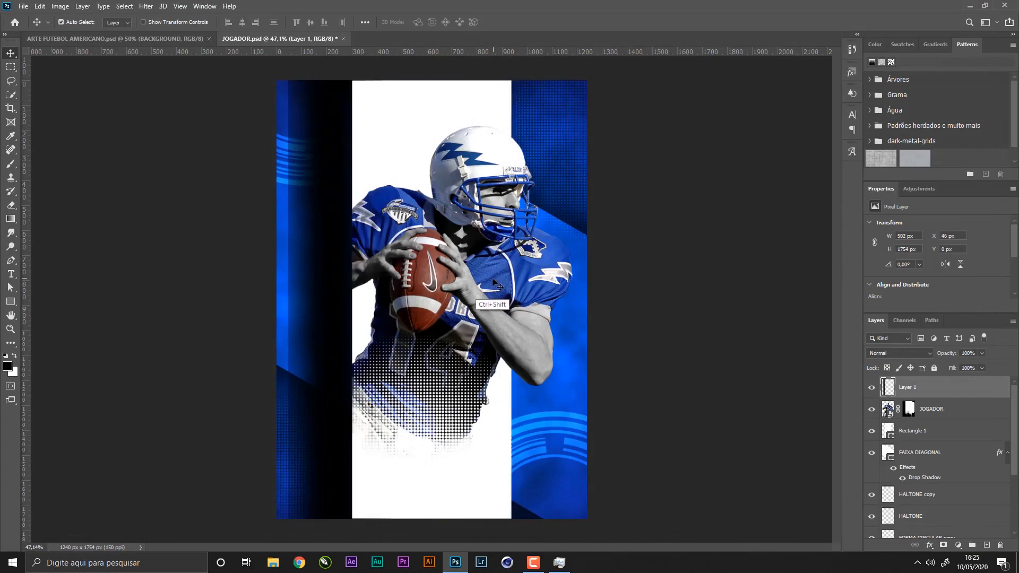
key(ctrl+shift+v)
click(926, 415)
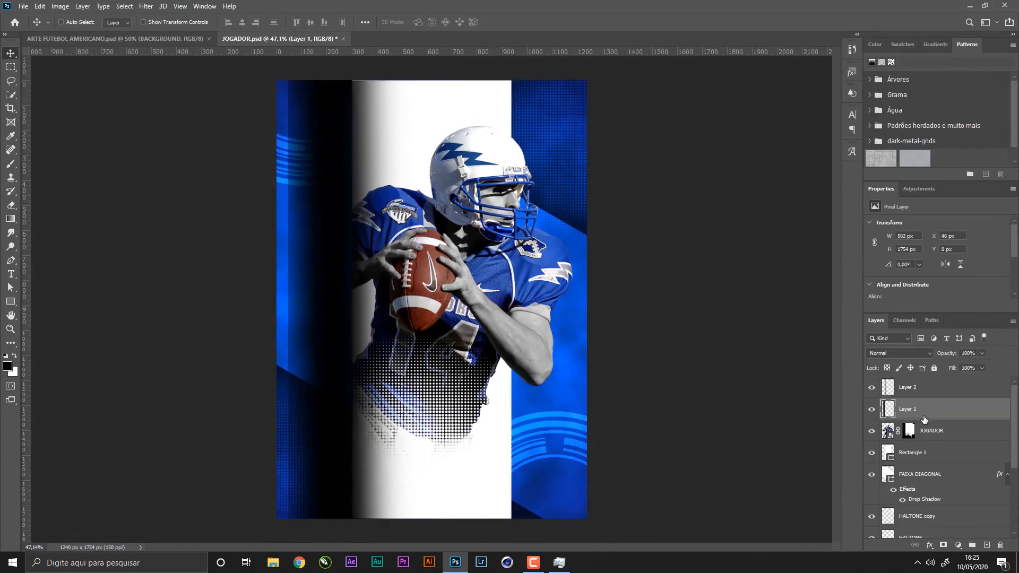
key(Delete)
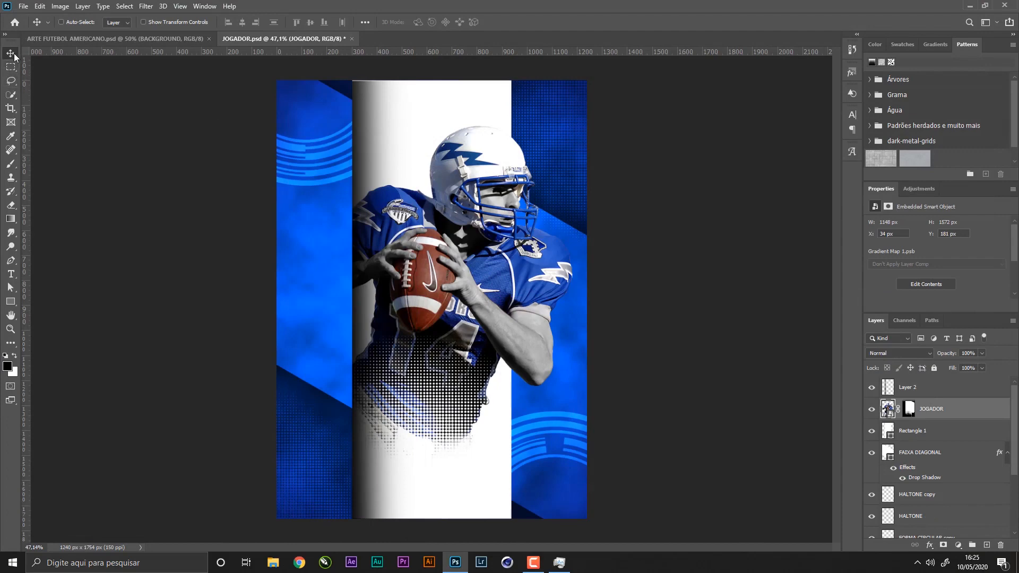
- Stretch the pasted shadow on Layer 2 upward to 1754 px high and nudge it slightly past the canvas's upper edge
key(ctrl+t)
key(Return)
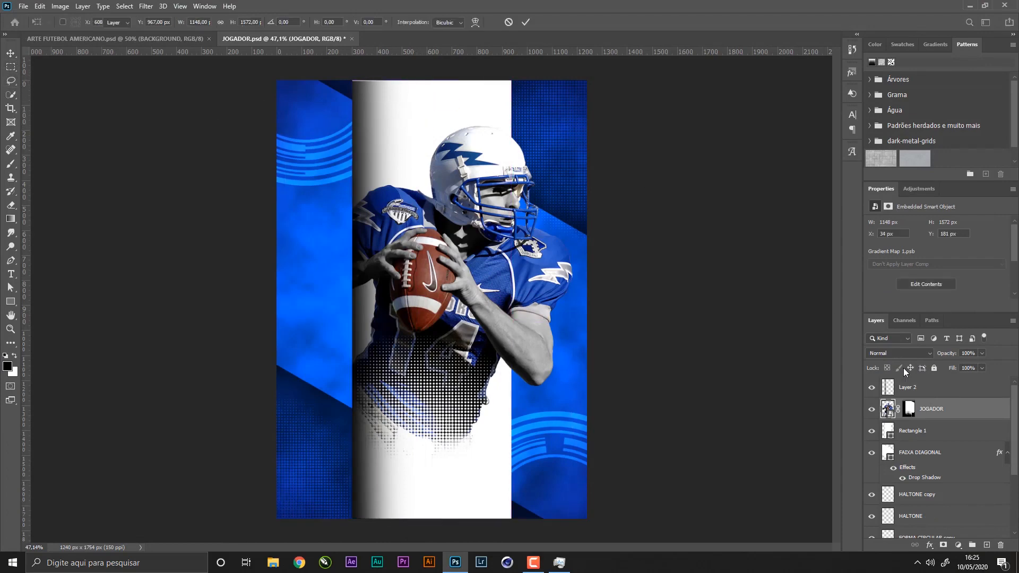
ctrl+click(393, 168)
key(ctrl+t)
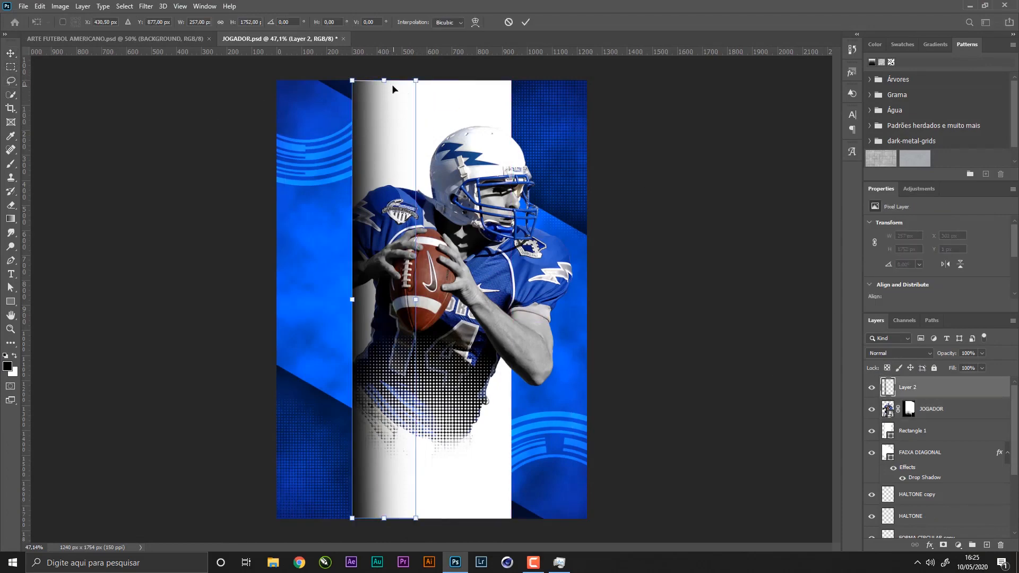
drag(384, 81, 382, 80)
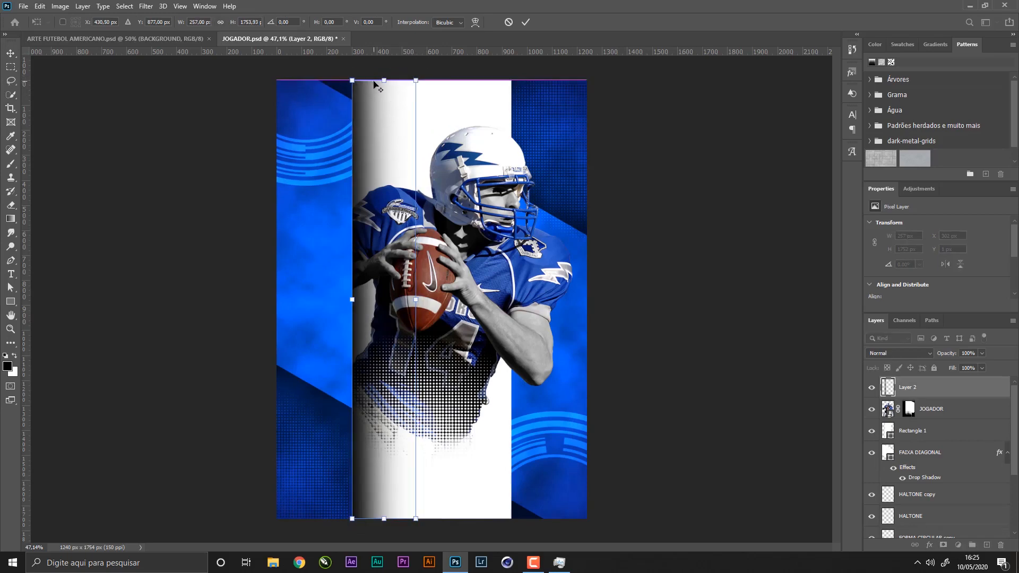
key(Return)
key(Up)
key(Up)
key(Up)
key(Up)
key(Up)
key(Up)
key(Up)
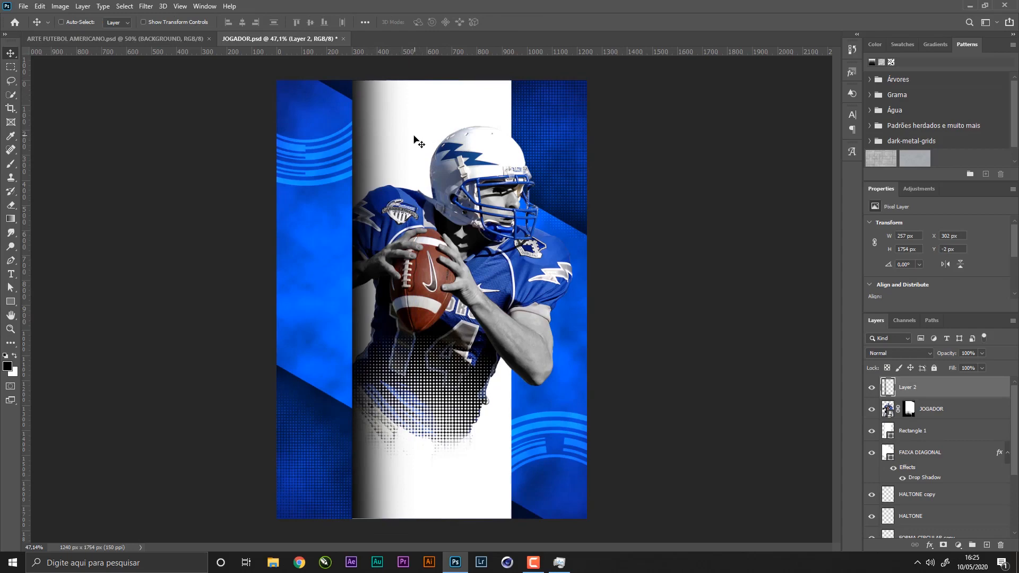
- Extend the shadow past the canvas's lower edge to about 1781 px high and narrow it to about 95 px wide
key(ctrl+t)
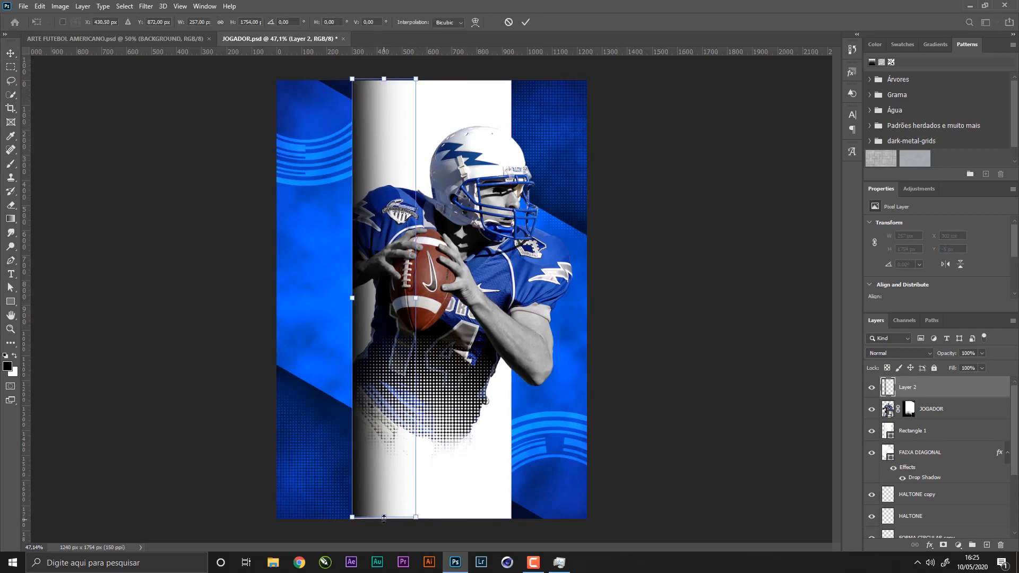
drag(384, 519, 384, 524)
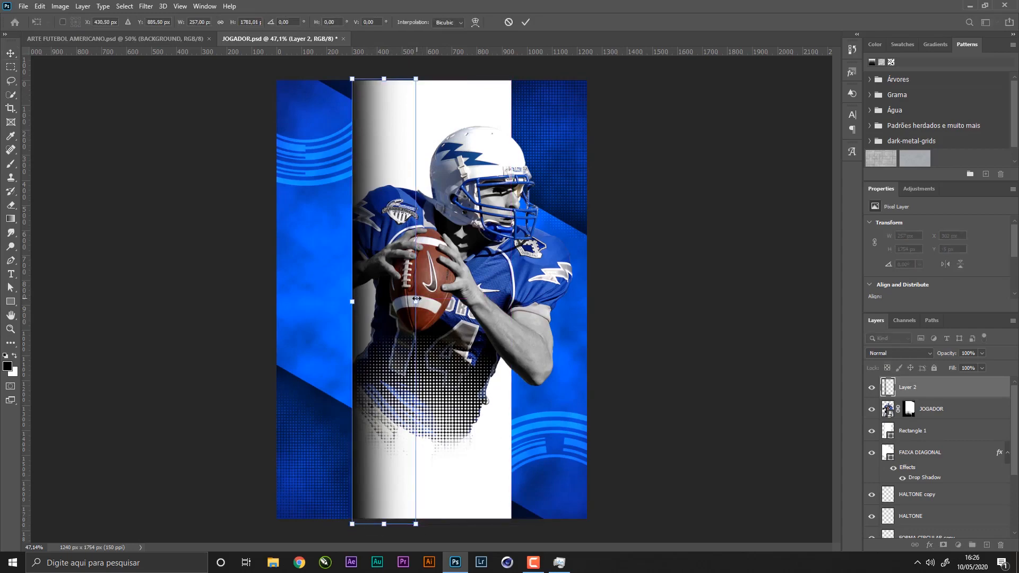
drag(417, 299, 376, 302)
key(Return)
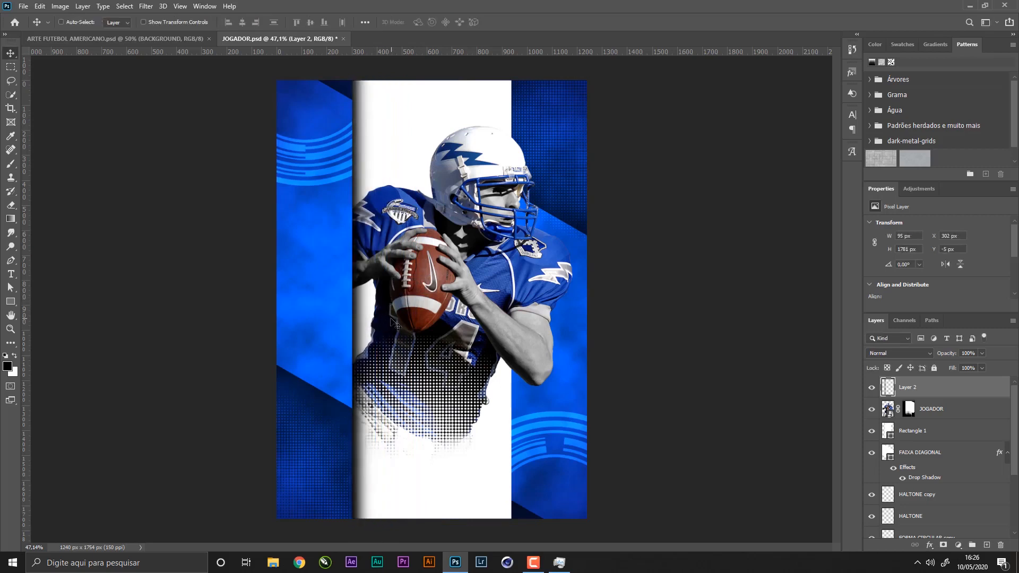
- Rename the shadow layer SOMBRA JOGADOR and save the document
double_click(909, 387)
key(Return)
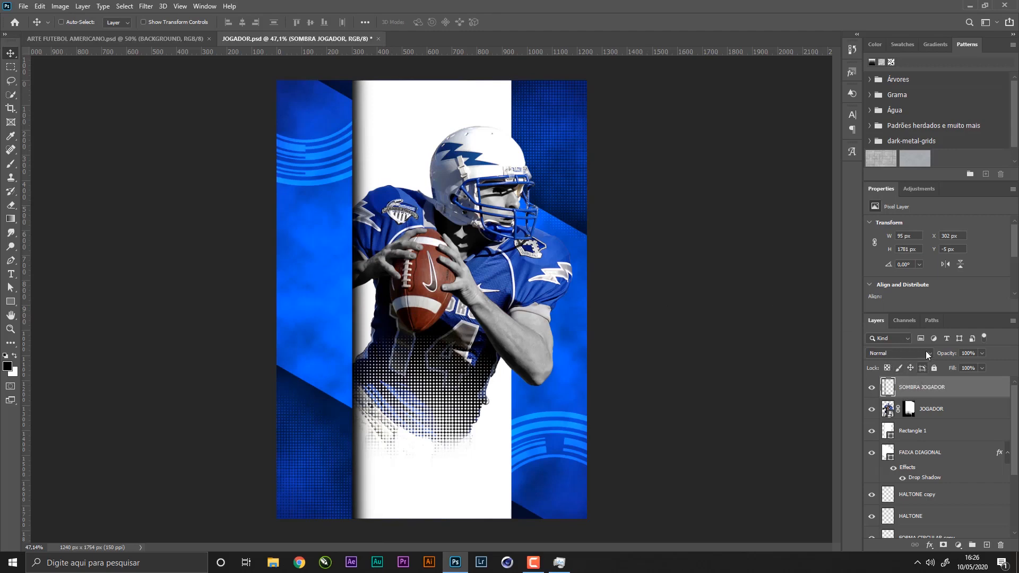
key(ctrl+s)
- Narrow SOMBRA JOGADOR to about 70 px, set its opacity to 79% and duplicate it beneath the JOGADOR layer
key(ctrl+t)
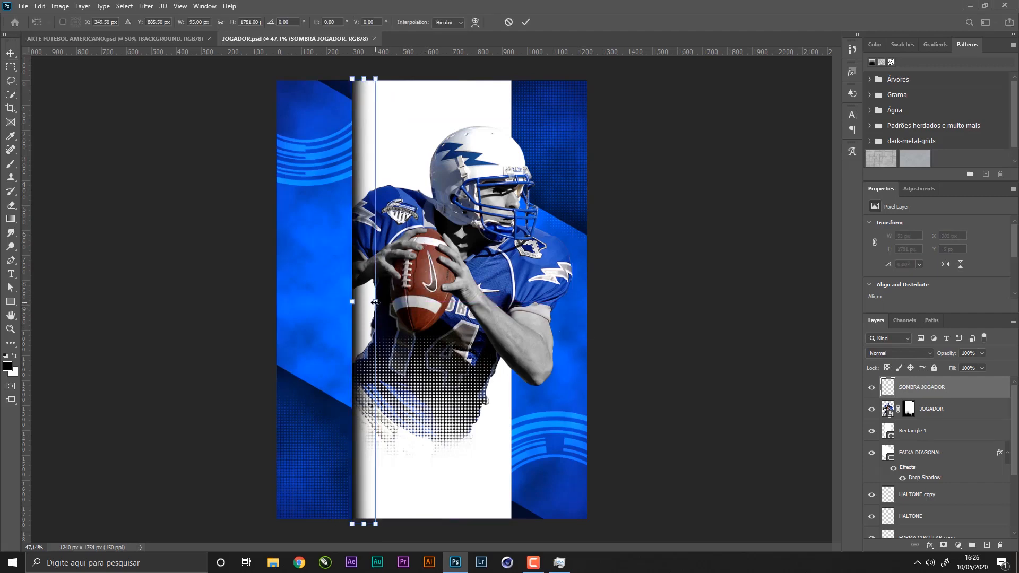
drag(375, 302, 368, 302)
key(Return)
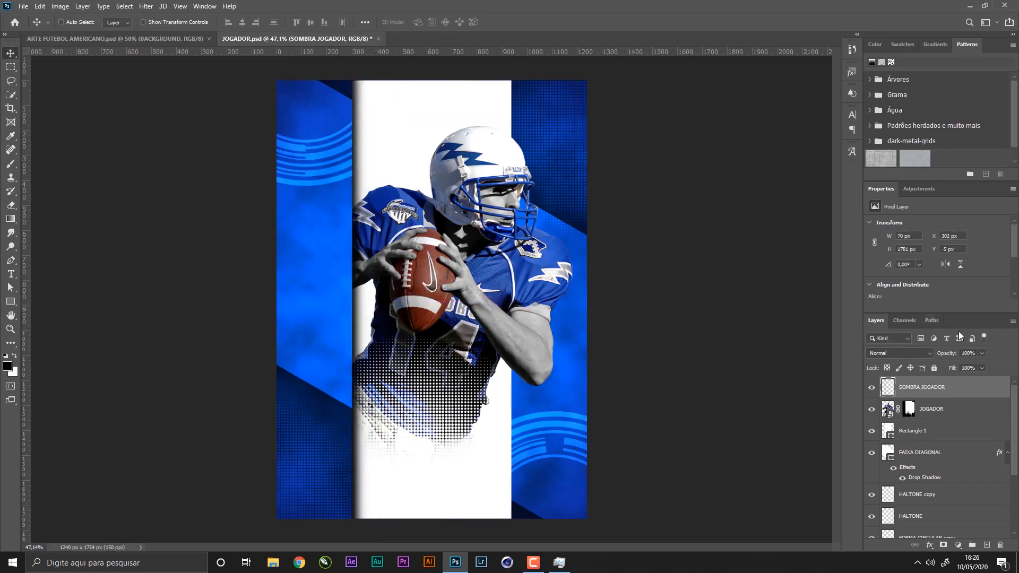
drag(973, 364, 949, 421)
- Flip the shadow copy horizontally, place it along the white stripe's right edge and save the document
key(ctrl+t)
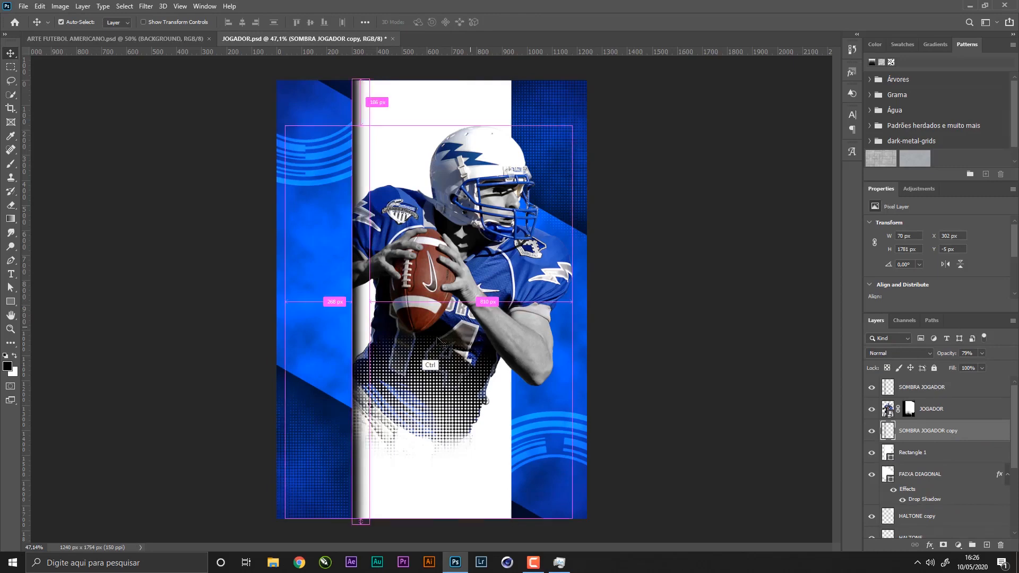
right_click(361, 341)
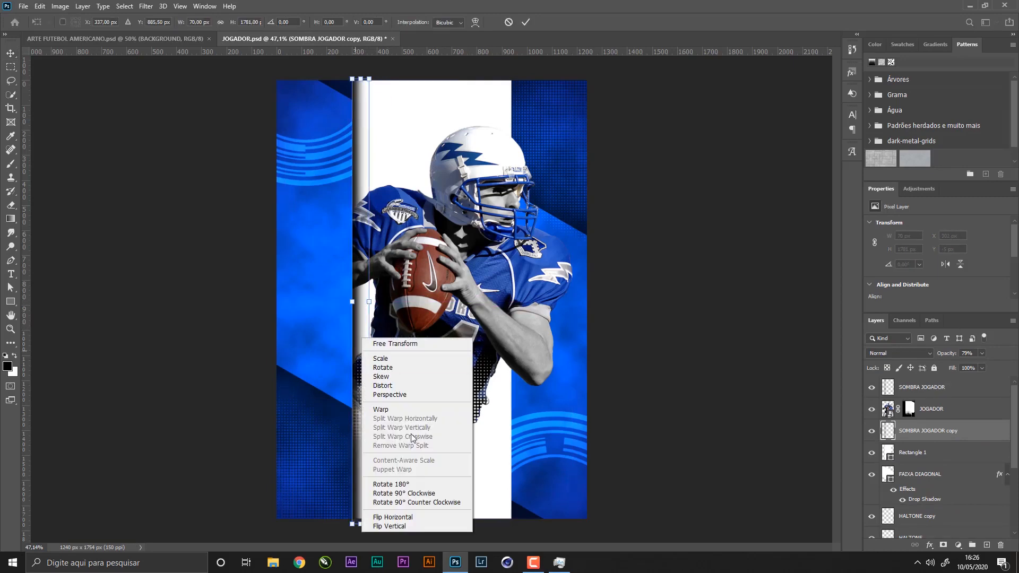
click(428, 517)
key(Return)
drag(447, 368, 579, 323)
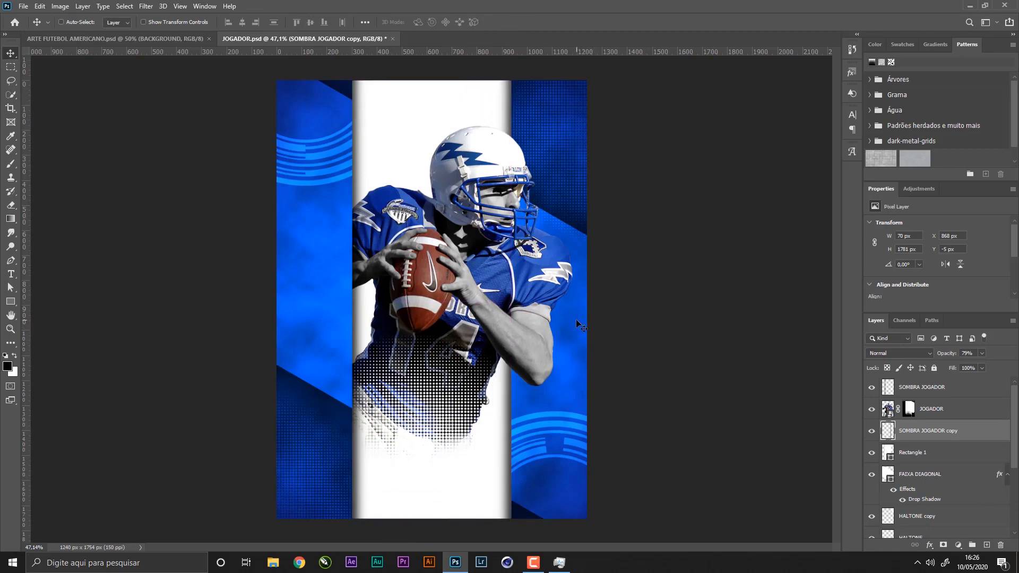
key(ctrl+s)
- Open the Oil Paint filter for the JOGADOR layer, keeping the player visible beside its settings
click(954, 414)
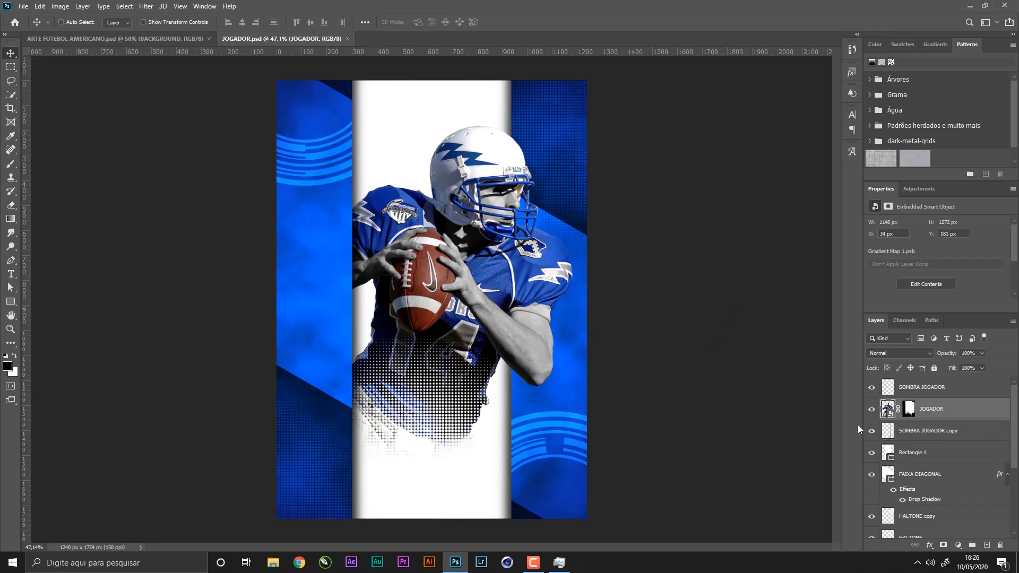
key(ctrl)
click(145, 7)
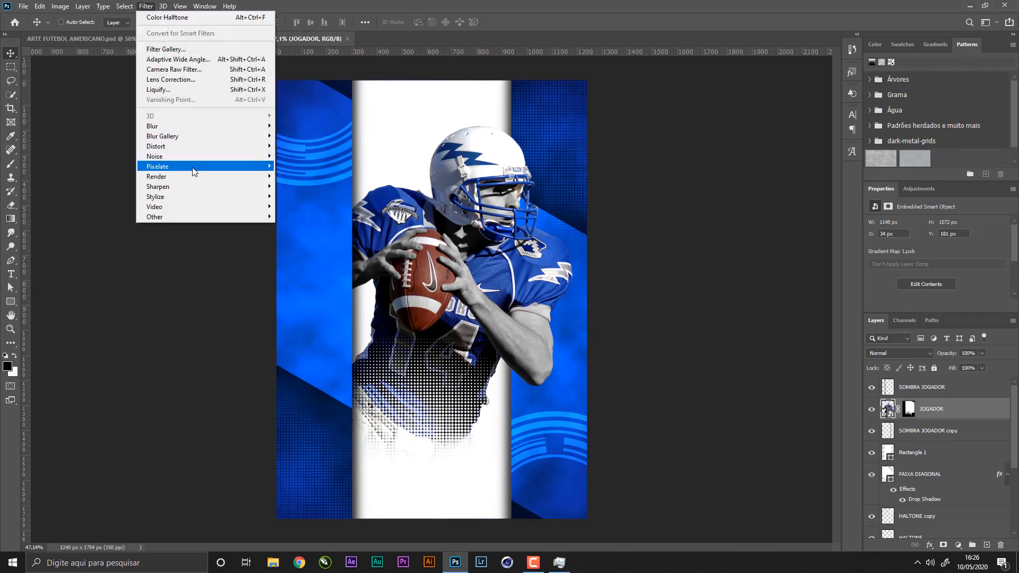
mouse_move(196, 171)
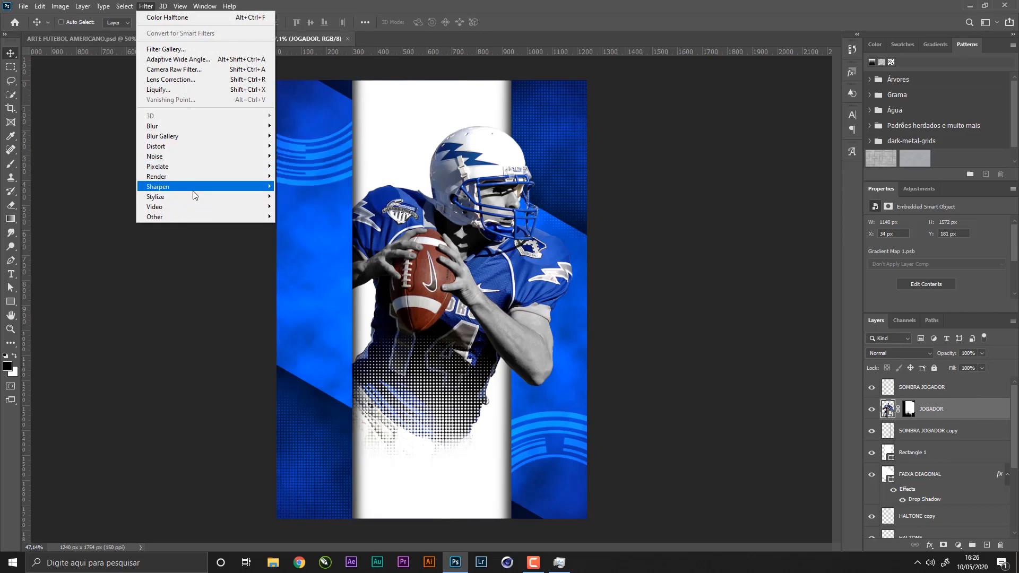
mouse_move(192, 199)
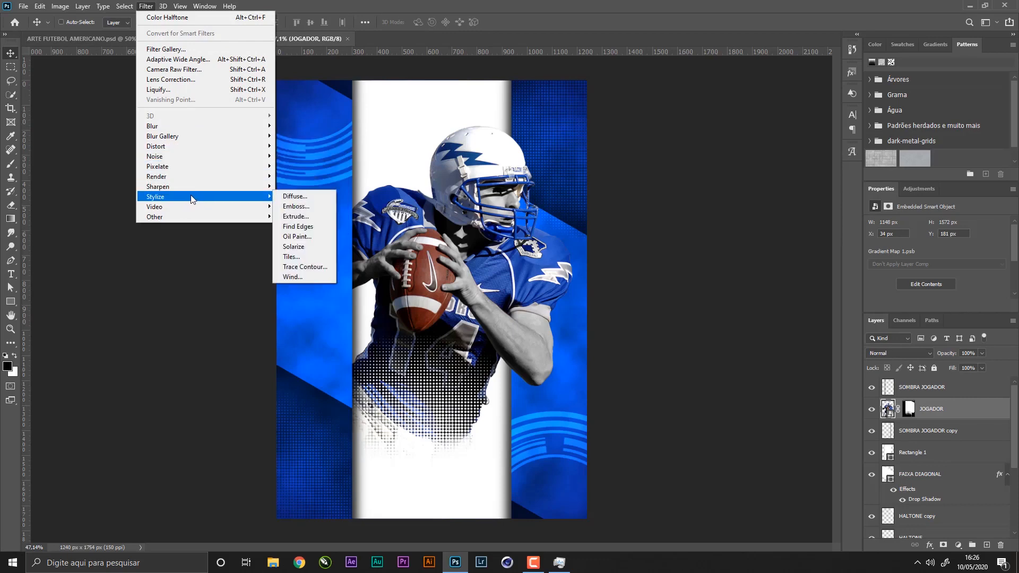
click(308, 239)
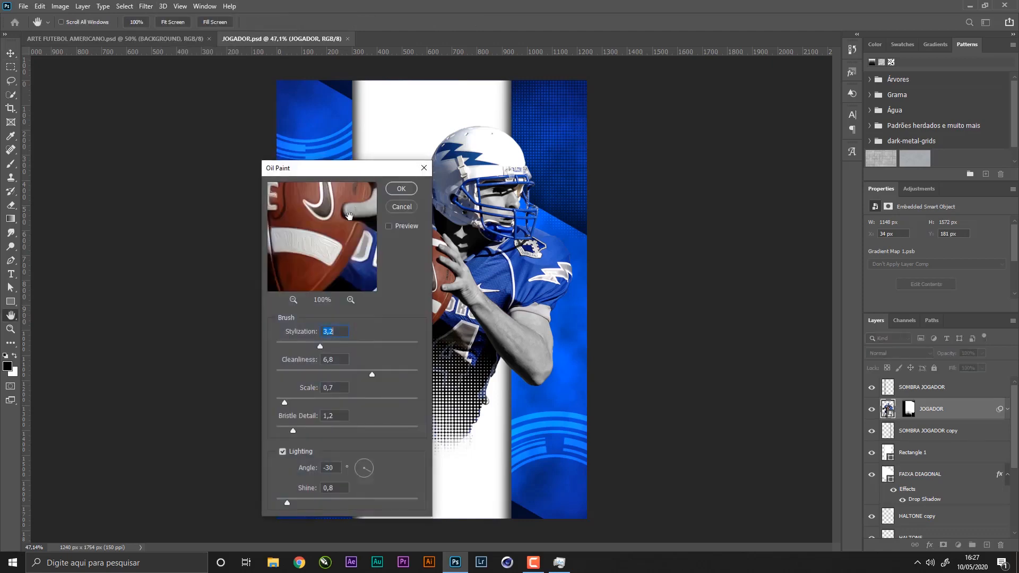
drag(348, 174, 289, 120)
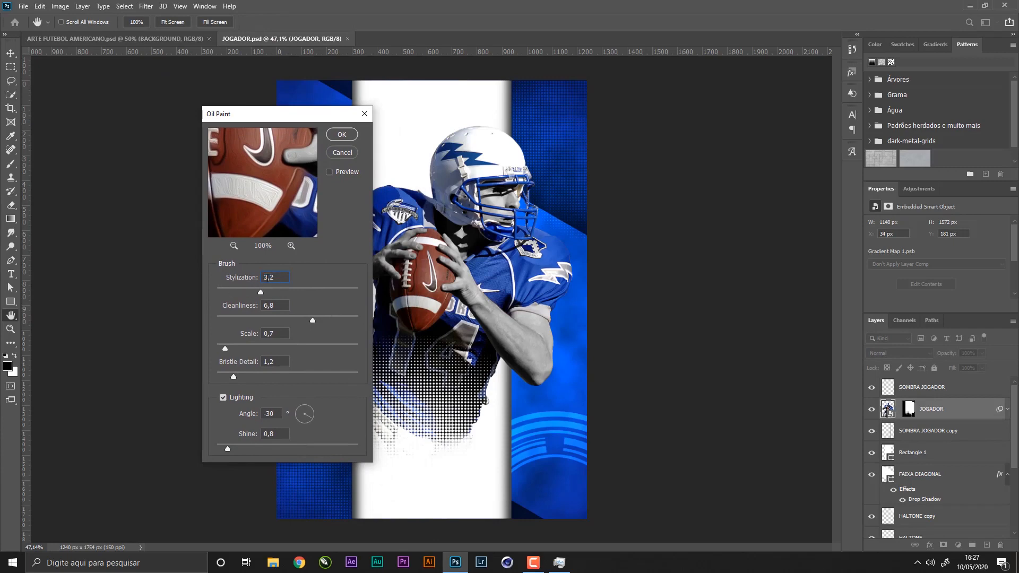
- Apply Oil Paint to the player with stylization 3.0, cleanliness 6.5, scale 0.5 and bristle detail 1.0
click(275, 276)
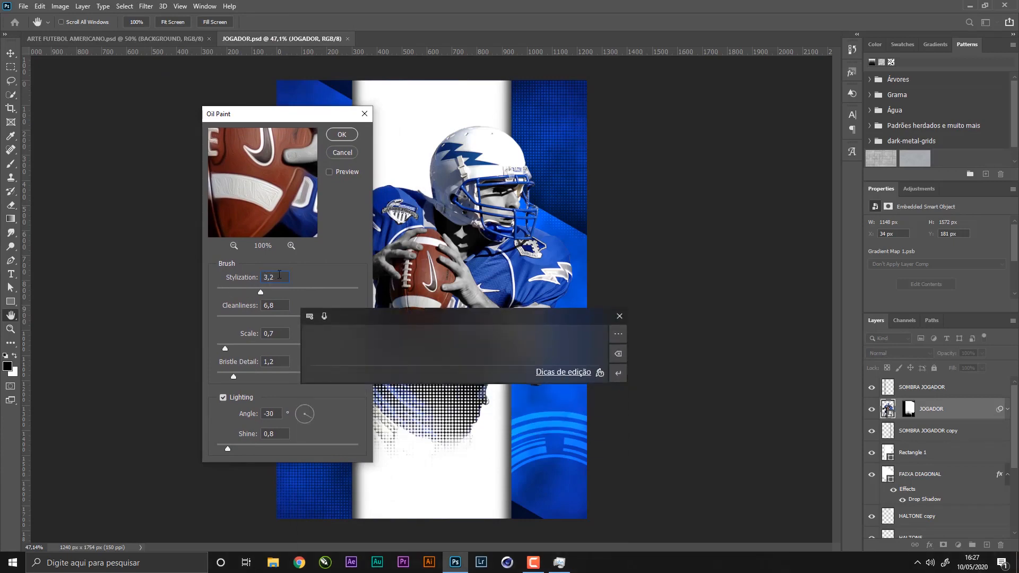
text(3,0)
key(Tab)
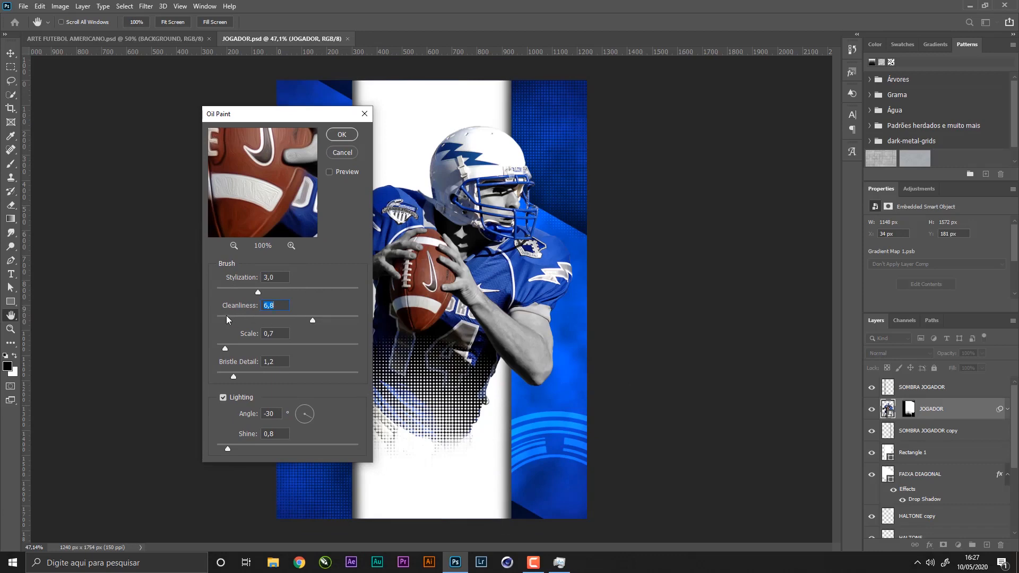
text(6)
text(0,)
drag(230, 375, 229, 376)
click(341, 136)
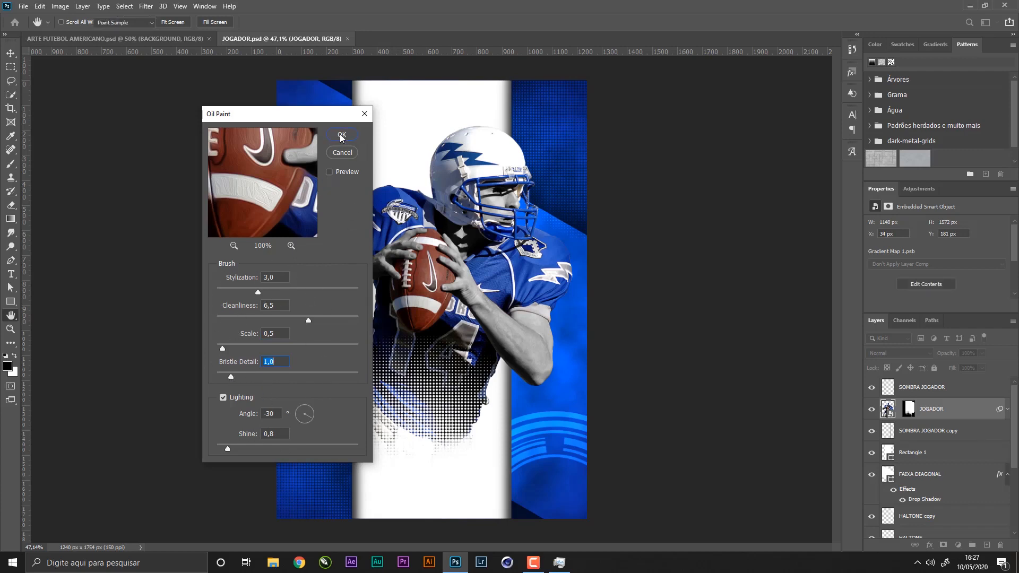
- Reduce the blending opacity of the Oil Paint smart filter on the JOGADOR layer and collapse its filter list
key(z)
drag(523, 284, 568, 355)
drag(469, 348, 413, 262)
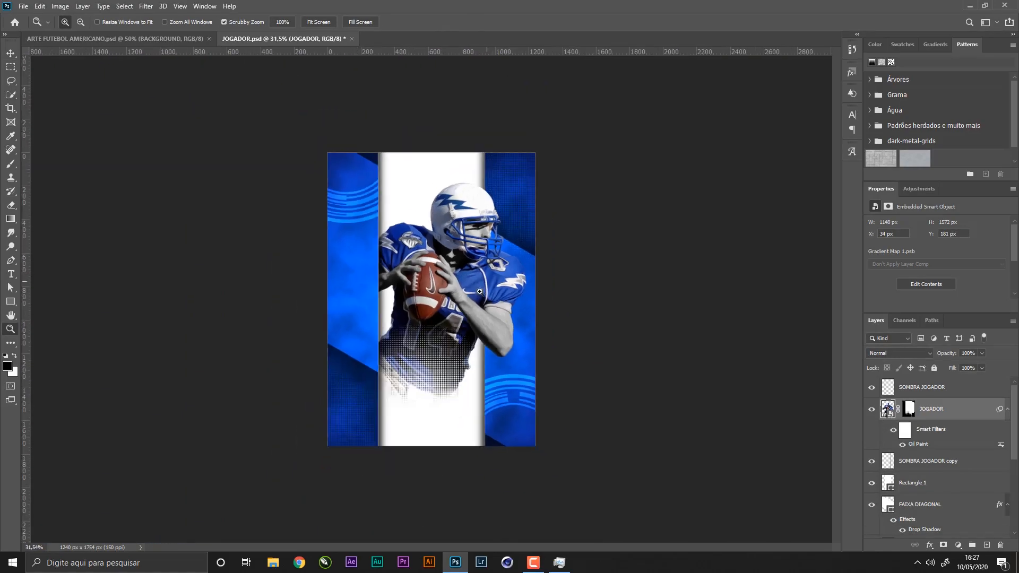
drag(480, 291, 504, 300)
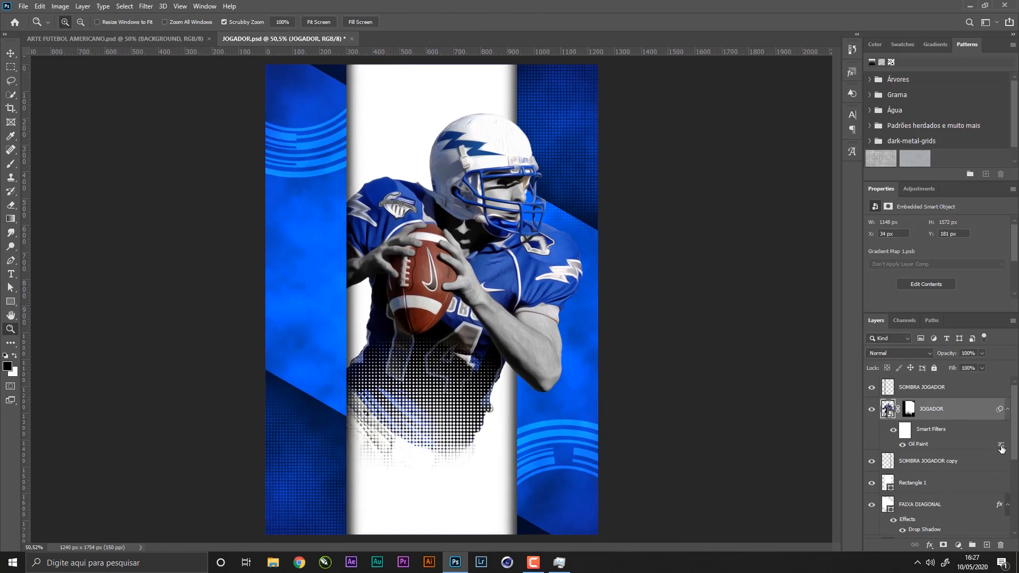
double_click(1001, 445)
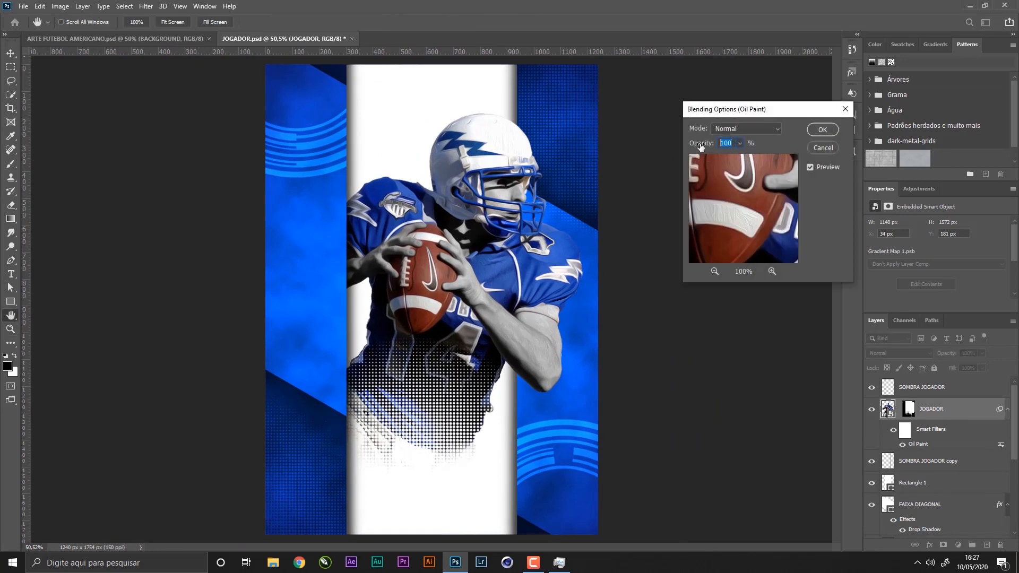
key(Return)
key(z)
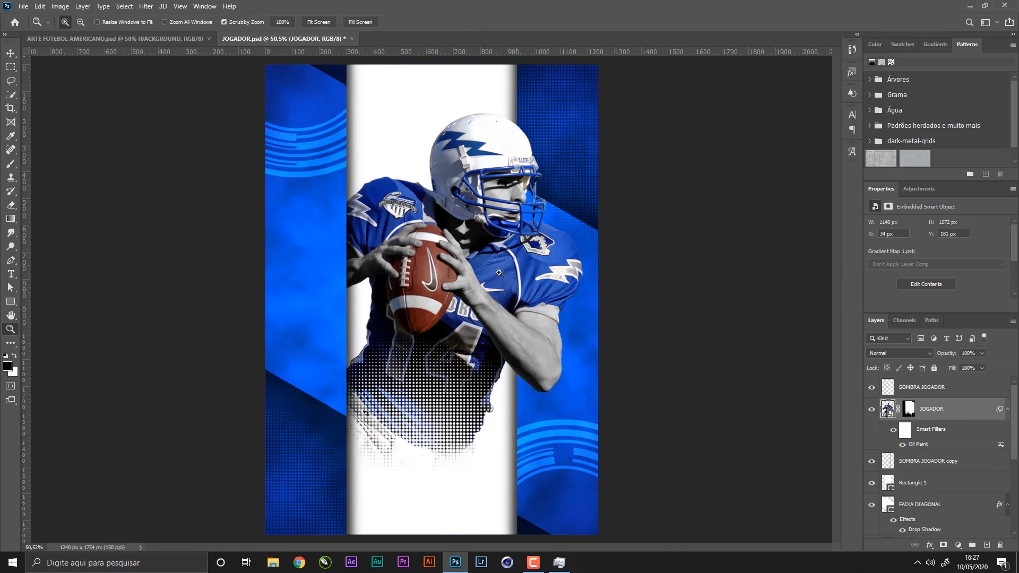
click(1007, 409)
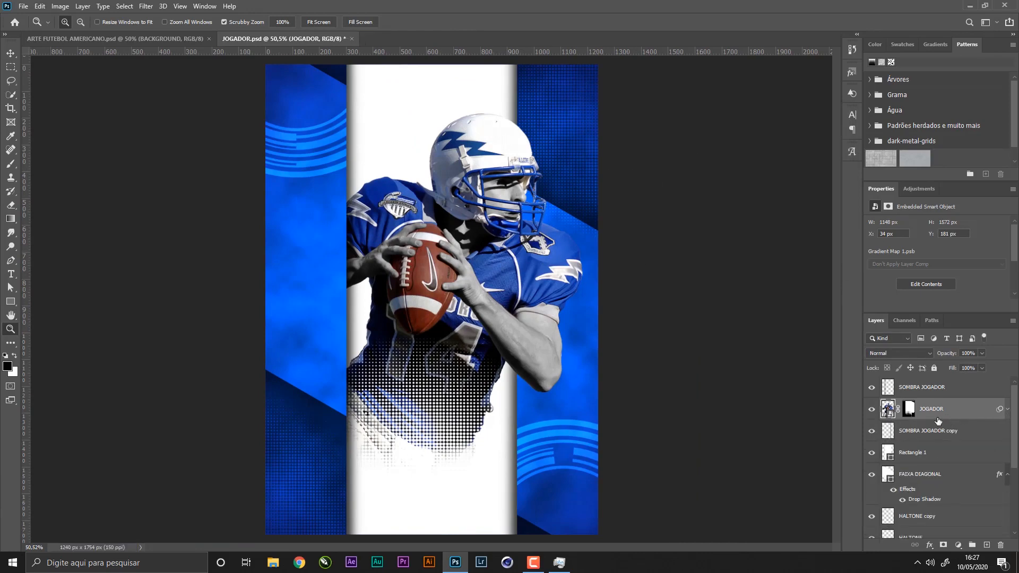
drag(561, 334, 586, 333)
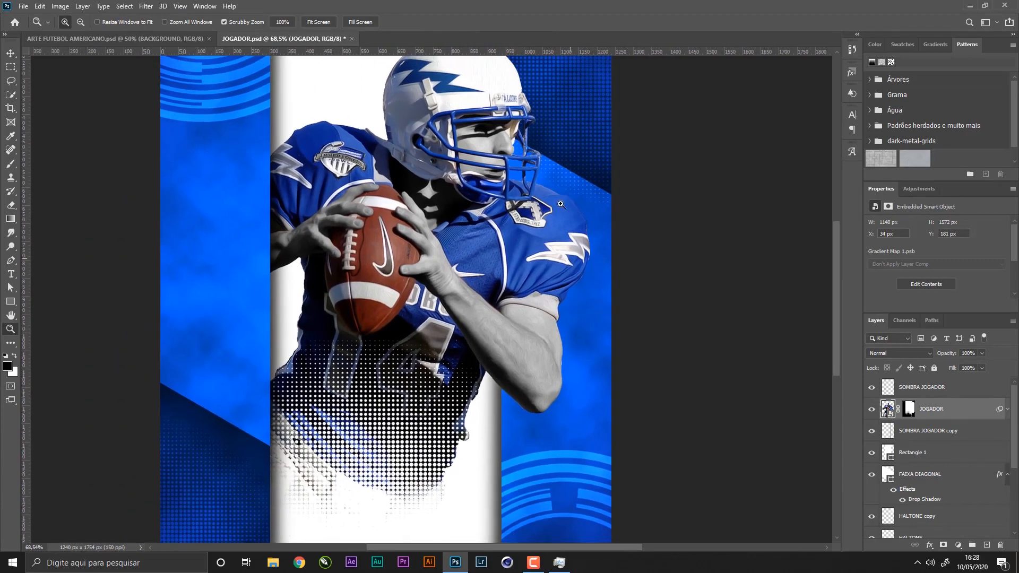
mouse_move(518, 126)
mouse_down()
mouse_move(554, 130)
mouse_move(518, 131)
mouse_up()
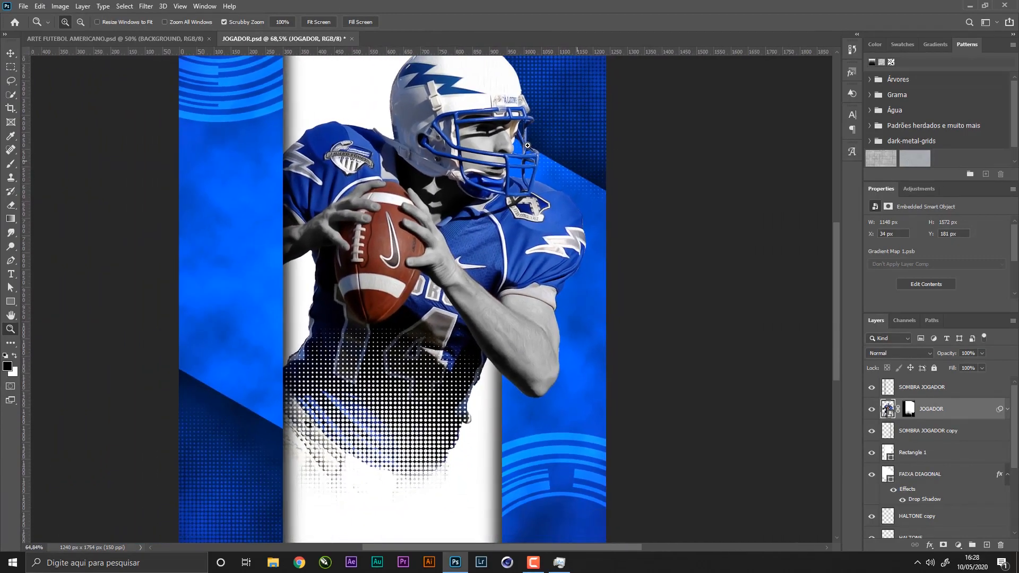
- Duplicate the JOGADOR layer and exclude the red channel in the copy's advanced blending options
click(11, 54)
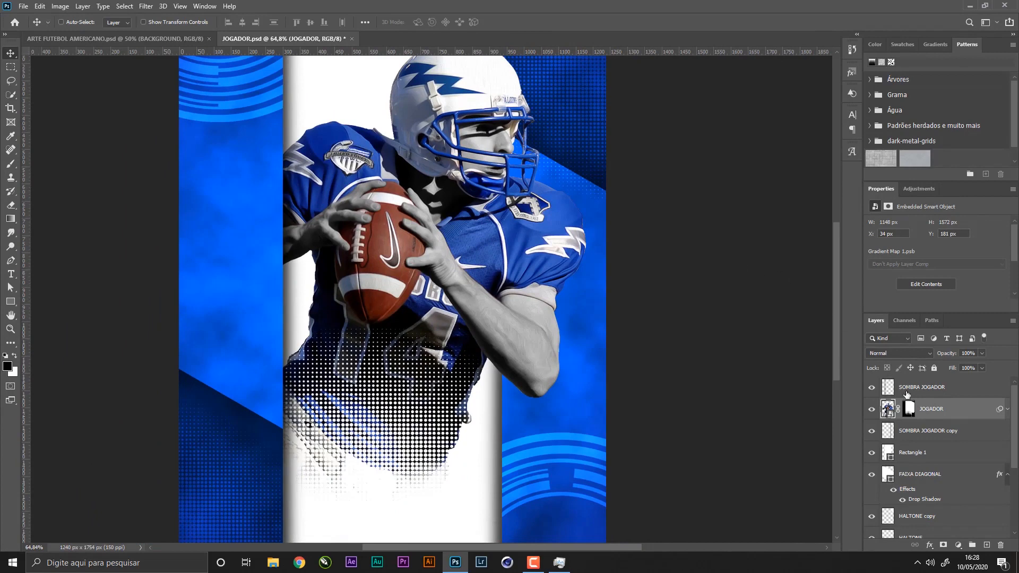
key(ctrl+j)
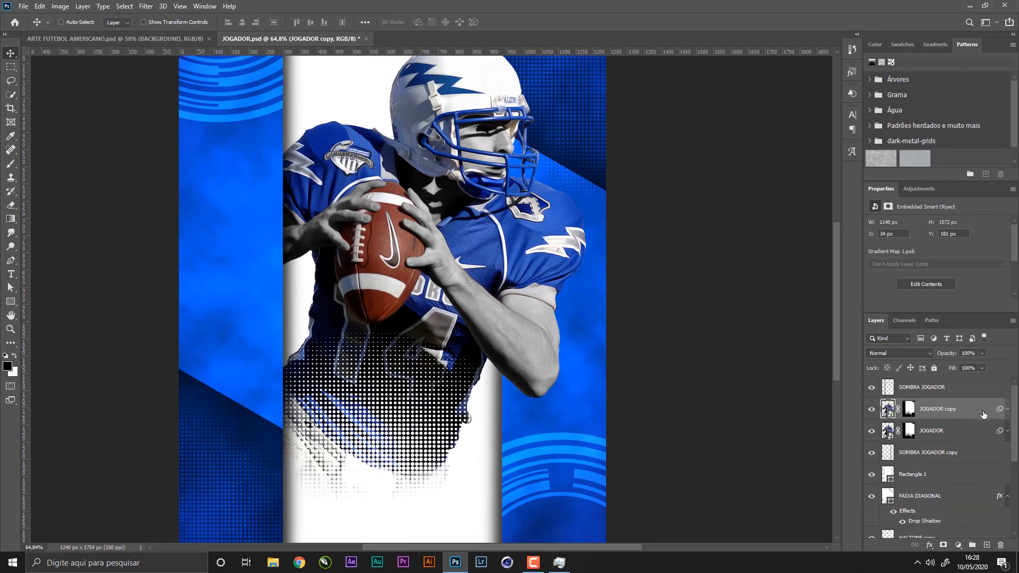
double_click(979, 412)
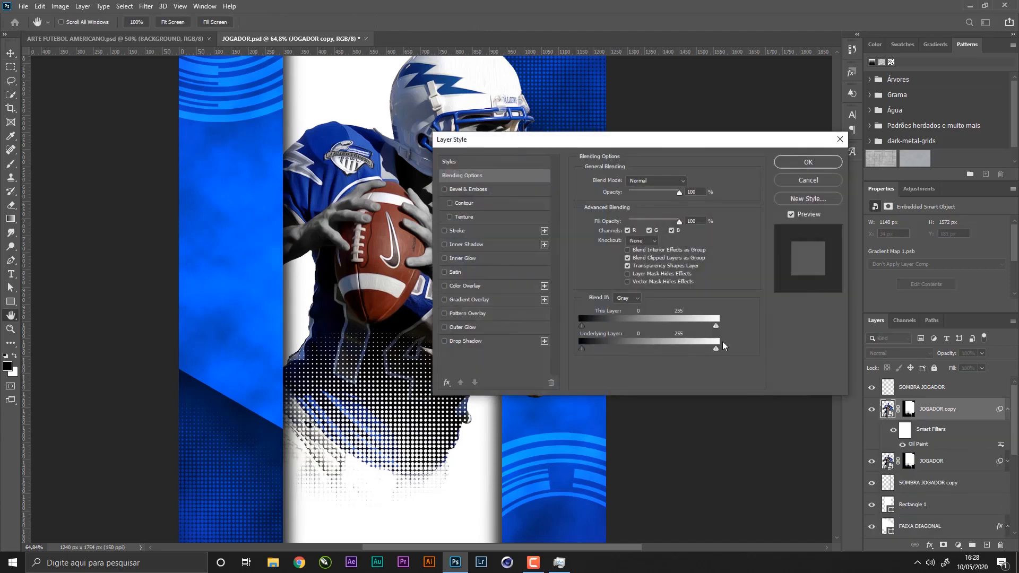
drag(555, 146, 629, 109)
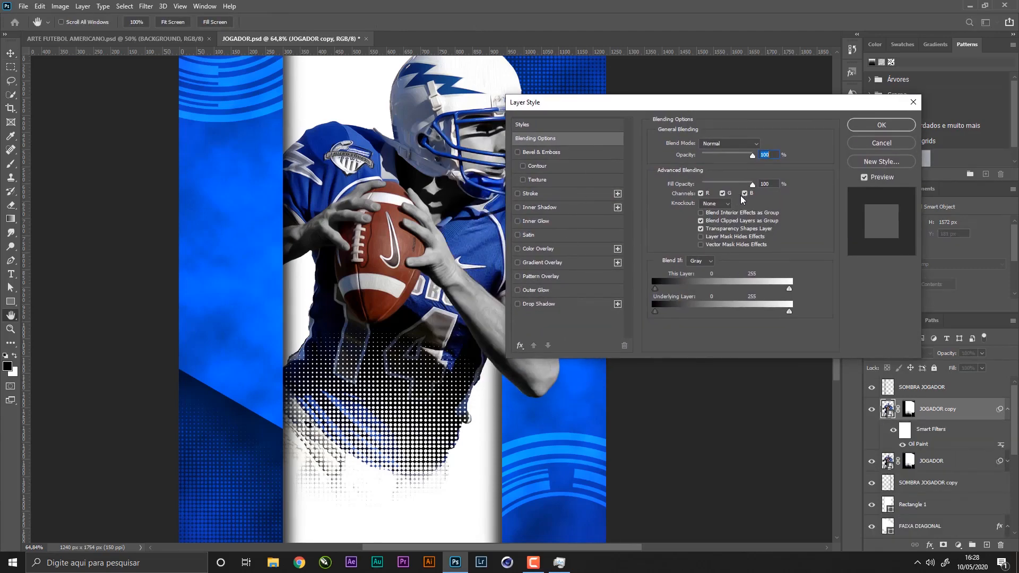
click(701, 194)
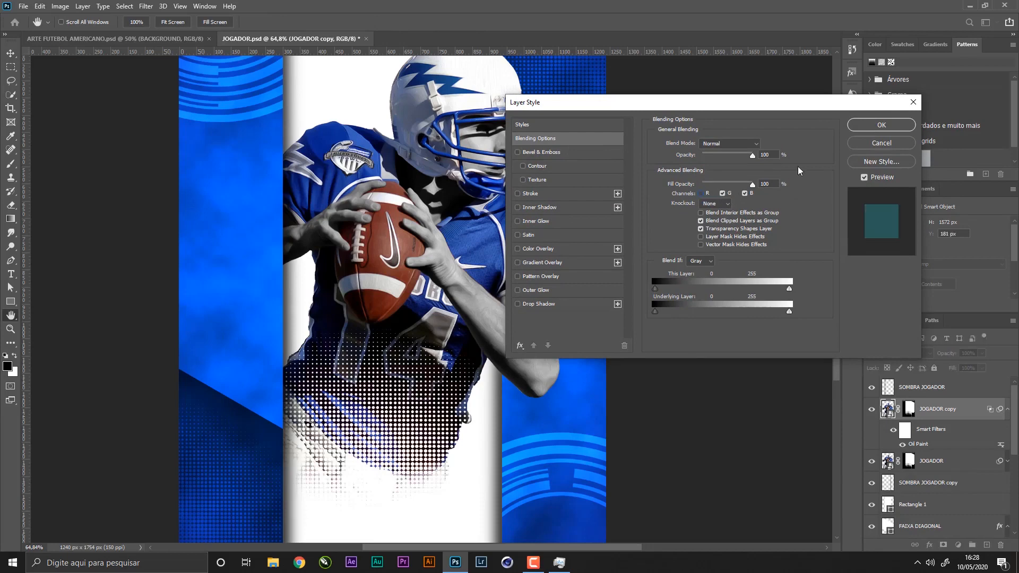
click(880, 125)
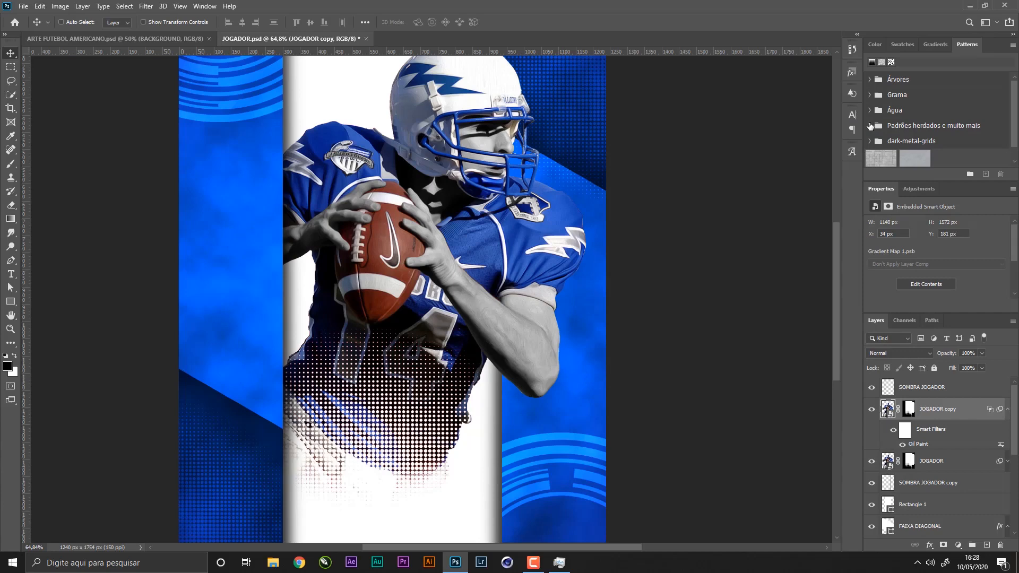
- Nudge the JOGADOR copy layer 3 px to the right, to an X position of 37 px
key(Right)
key(Right)
key(Right)
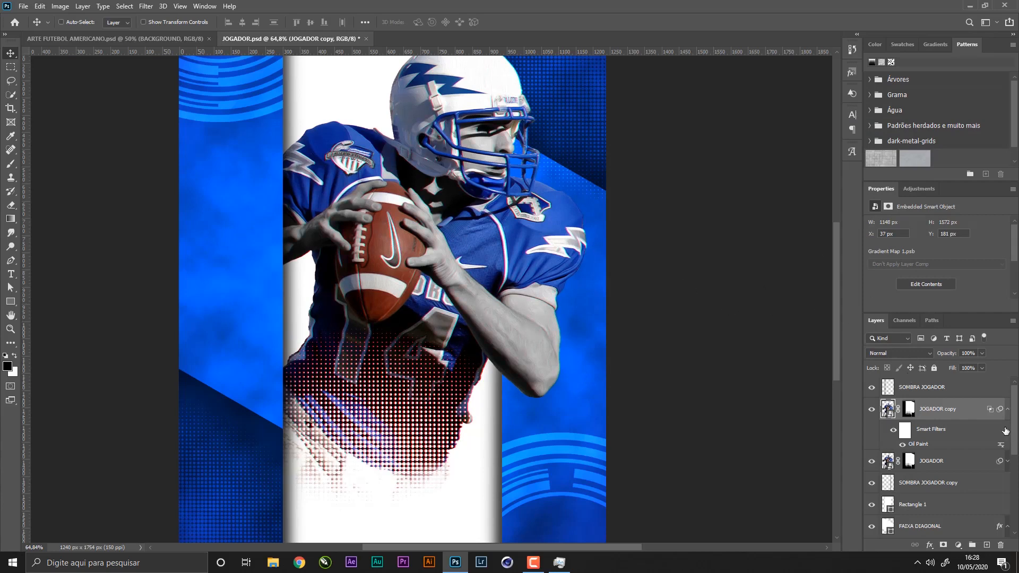
- Re-enable the red channel and exclude the blue channel in the JOGADOR copy's blending options
double_click(979, 416)
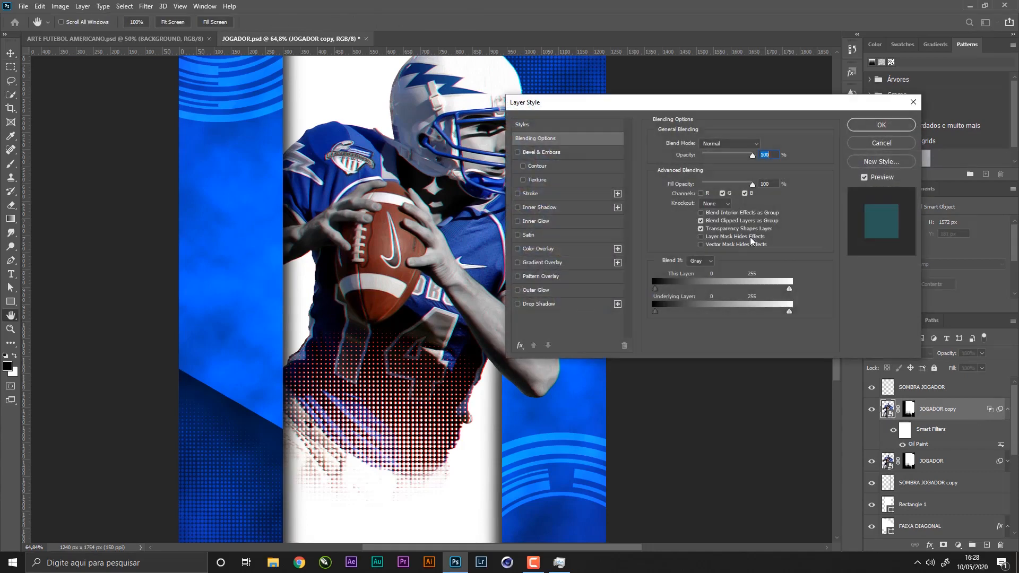
click(701, 194)
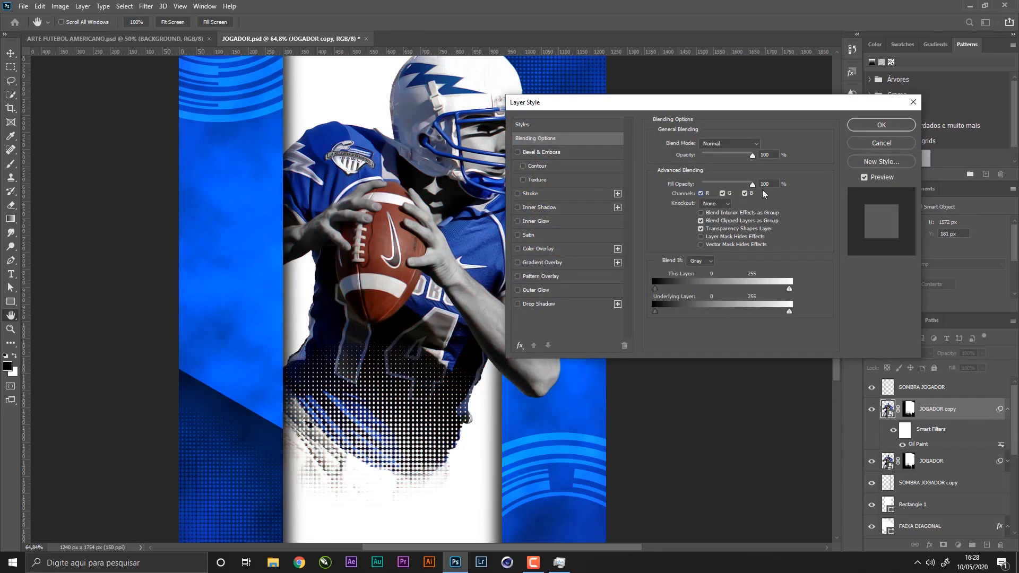
click(745, 193)
drag(698, 108, 778, 103)
click(962, 125)
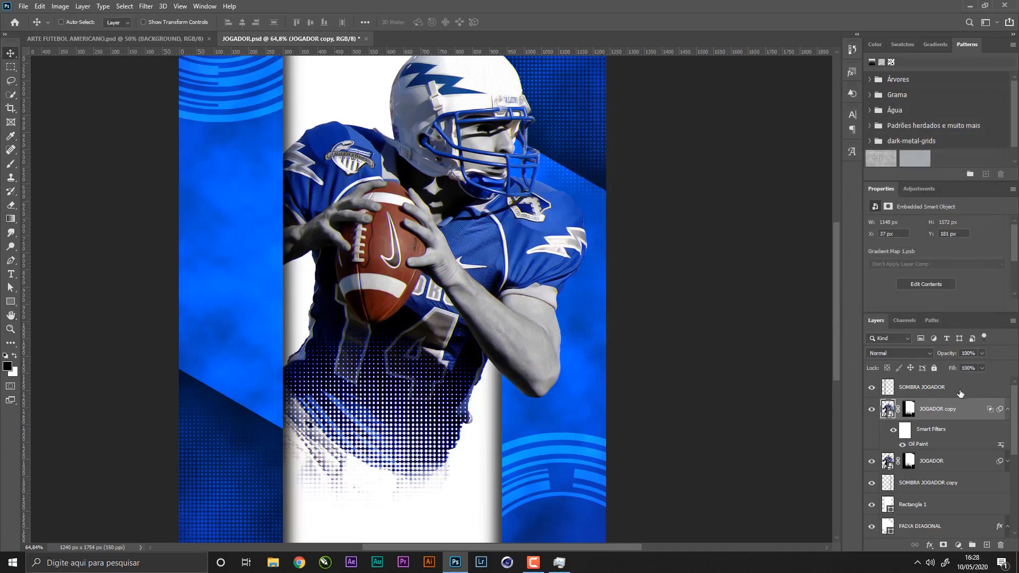
- Adjust the horizontal offset of the JOGADOR copy layer to an X position of 36 px
key(Right)
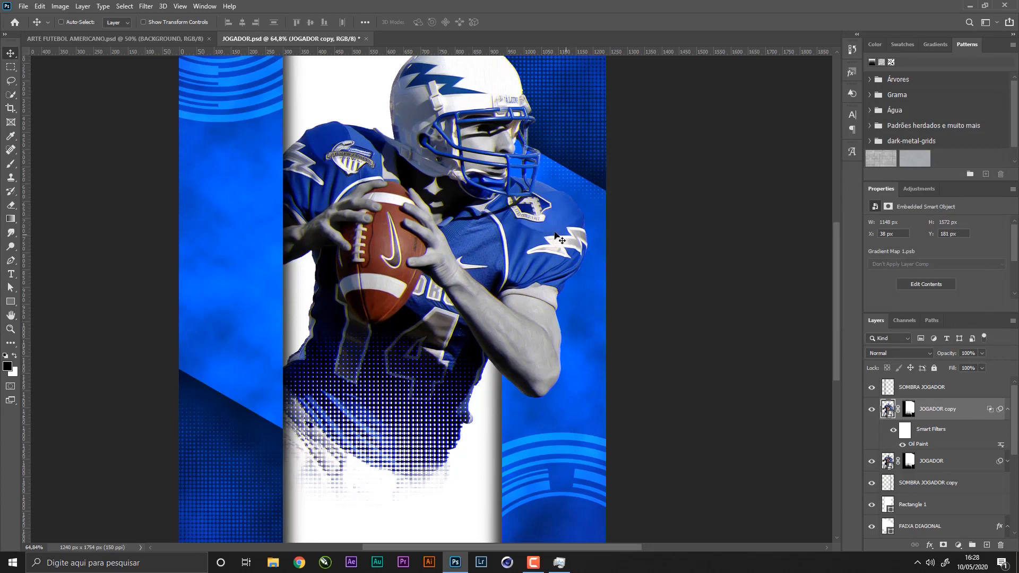
key(Left)
key(Left)
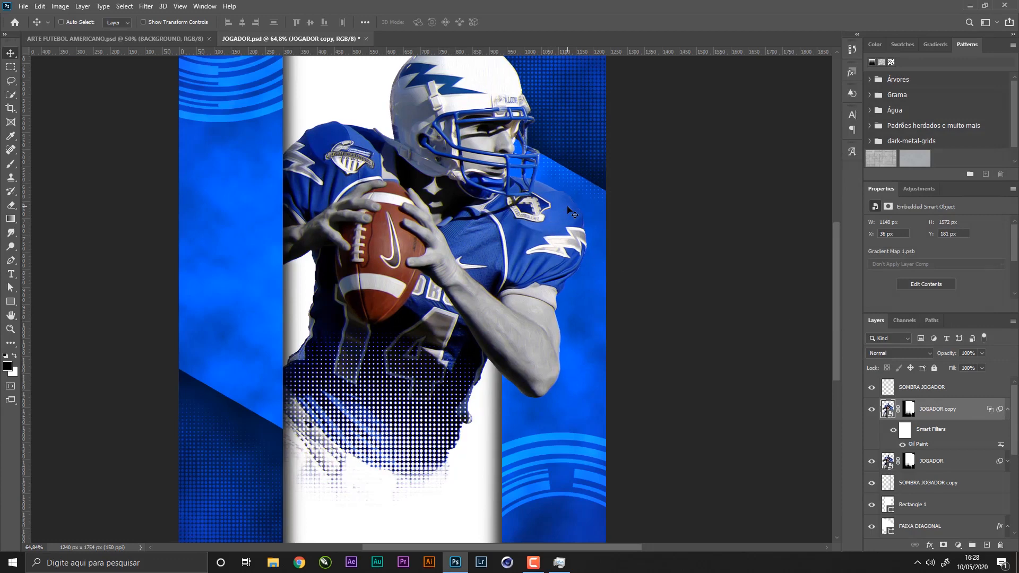
- Compare the player with and without the JOGADOR copy layer, leave it visible and save the document
click(871, 414)
click(869, 416)
click(867, 419)
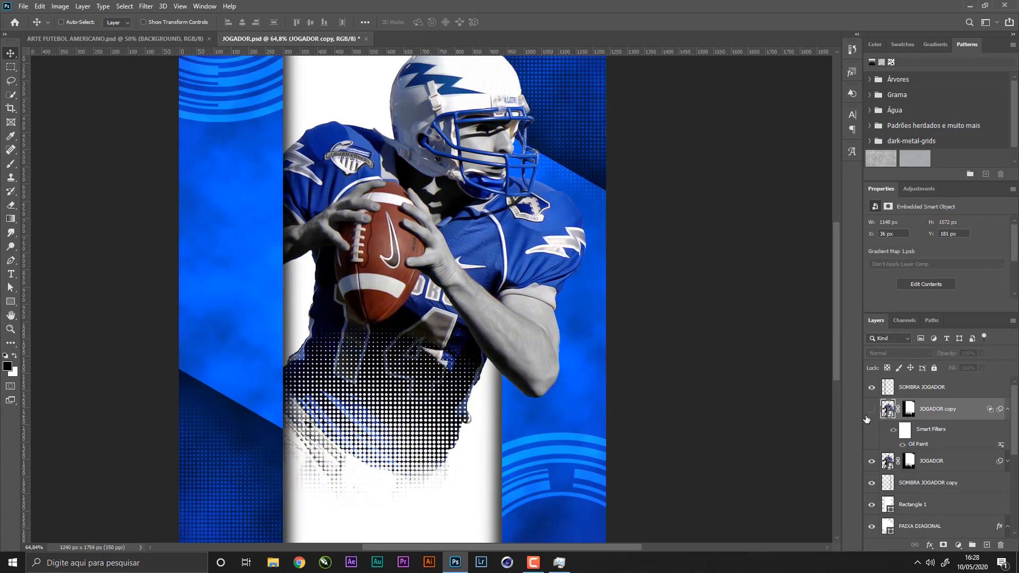
click(869, 416)
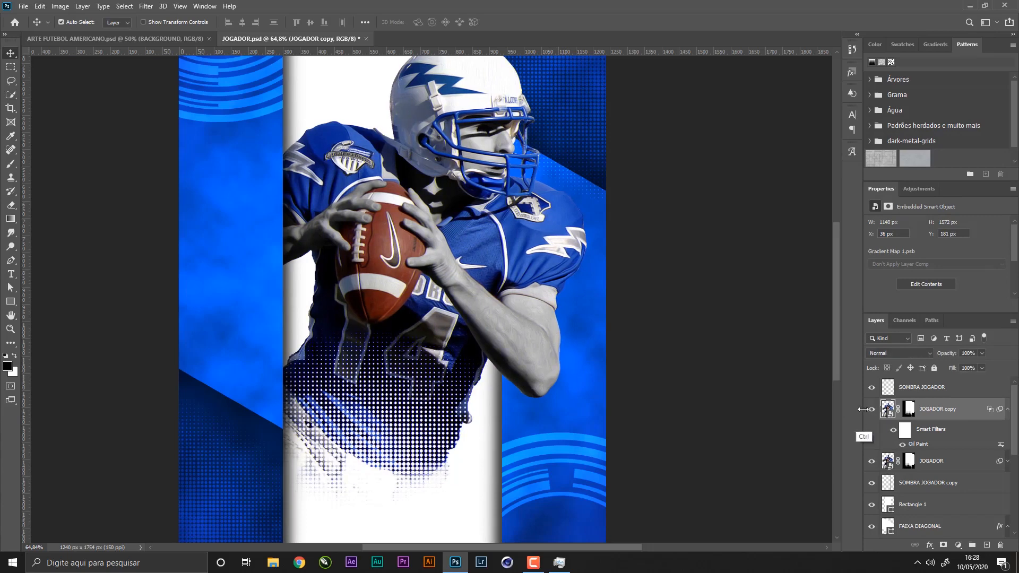
key(ctrl+s)
- Compare the whole composition with the finished poster in ARTE FUTEBOL AMERICANO.psd and return to JOGADOR.psd
key(z)
drag(545, 250, 375, 216)
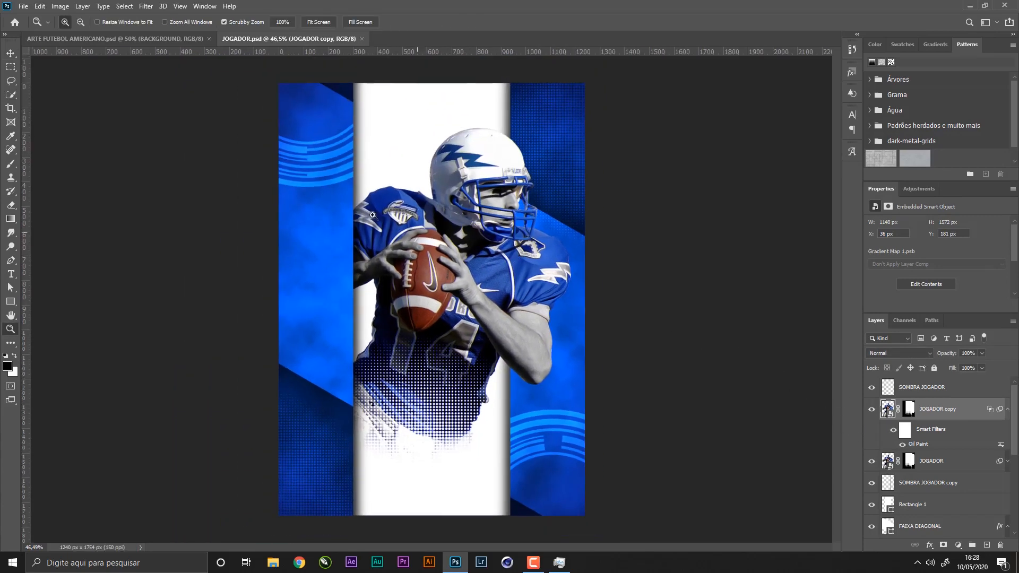
click(10, 53)
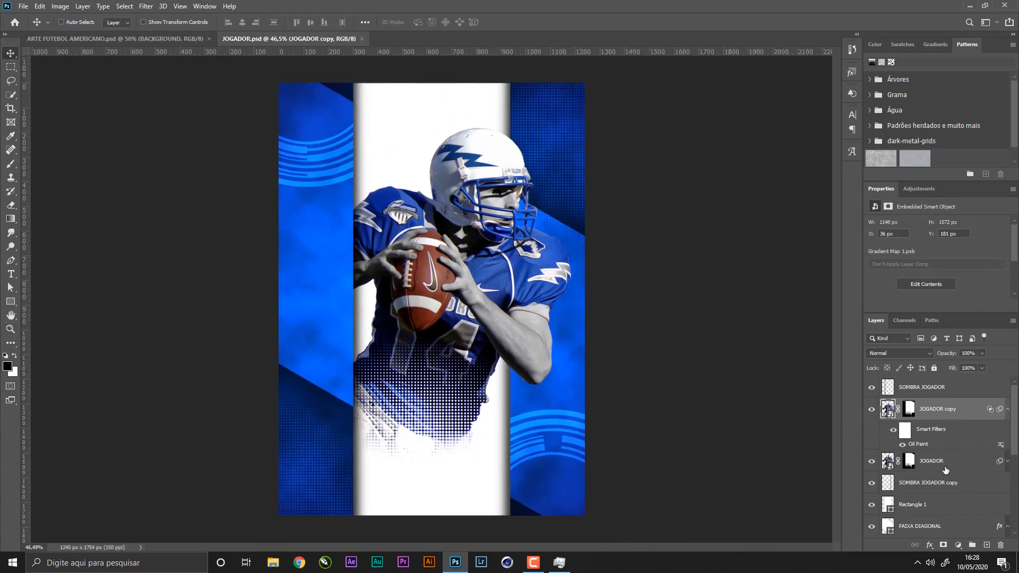
click(164, 39)
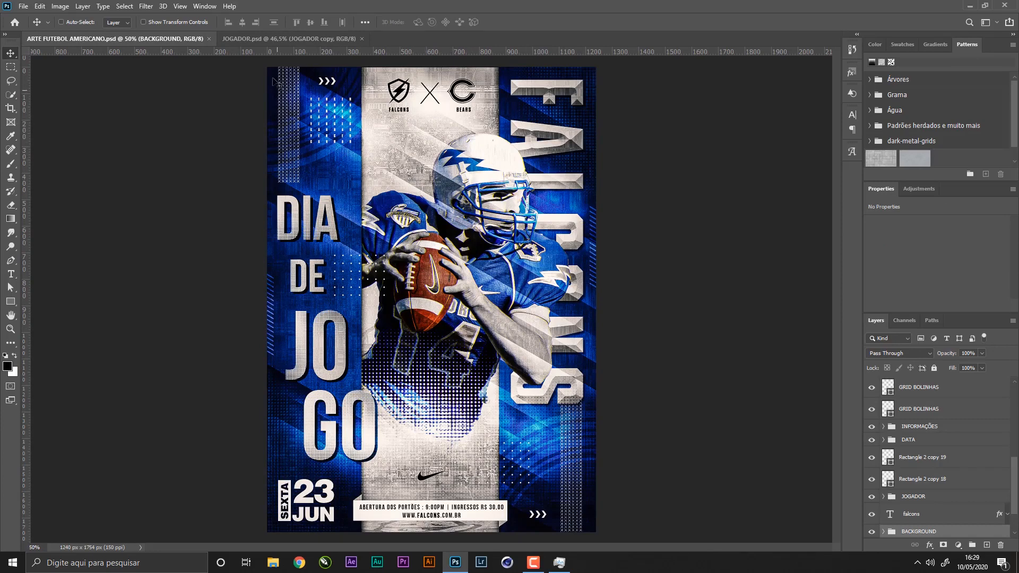
click(276, 39)
- Rename the white central stripe's layer, Rectangle 1, as FAIXA CENTRAL and save the document
right_click(416, 109)
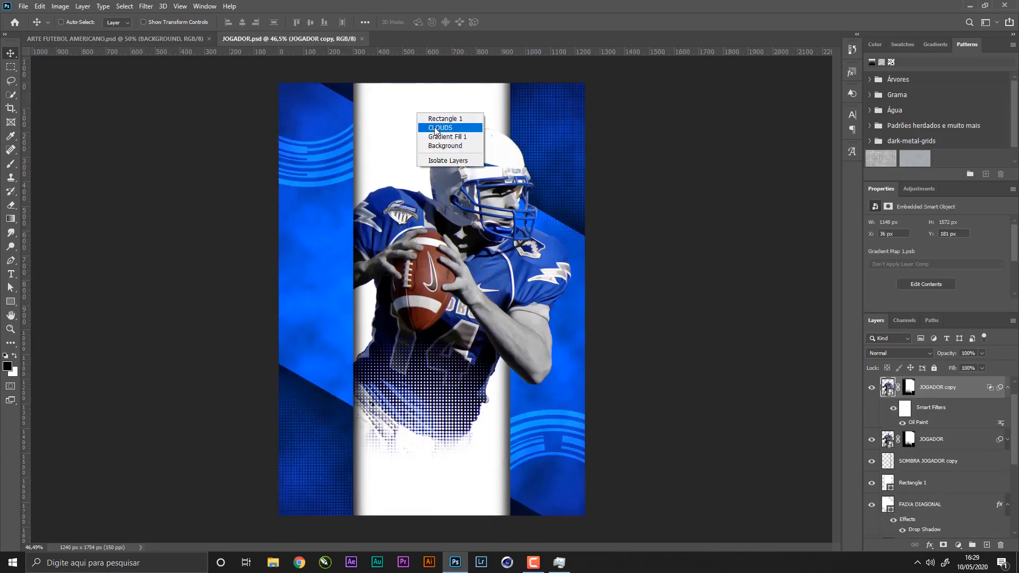
click(445, 115)
double_click(912, 484)
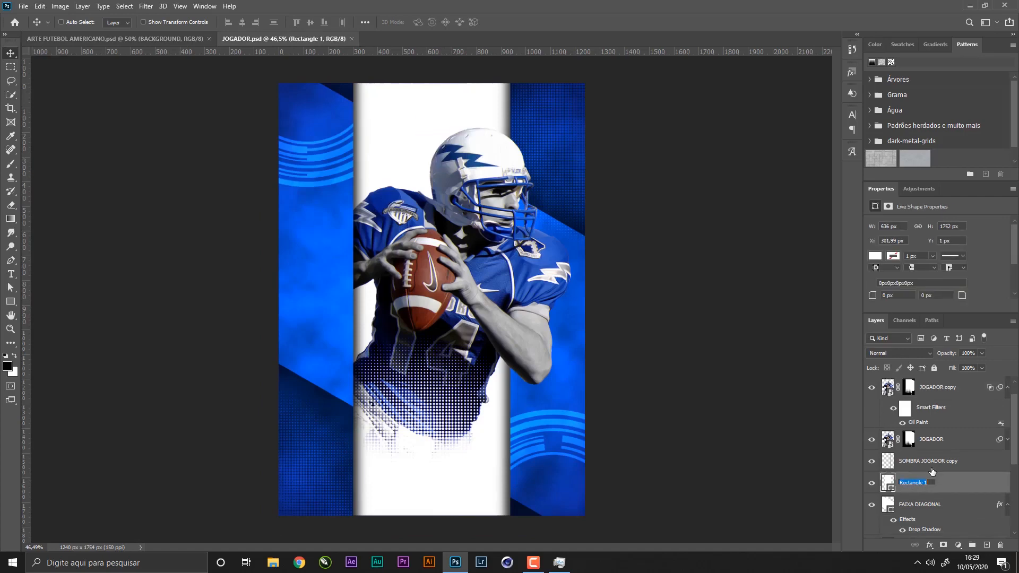
text(fAIXA CENTRAL)
key(Return)
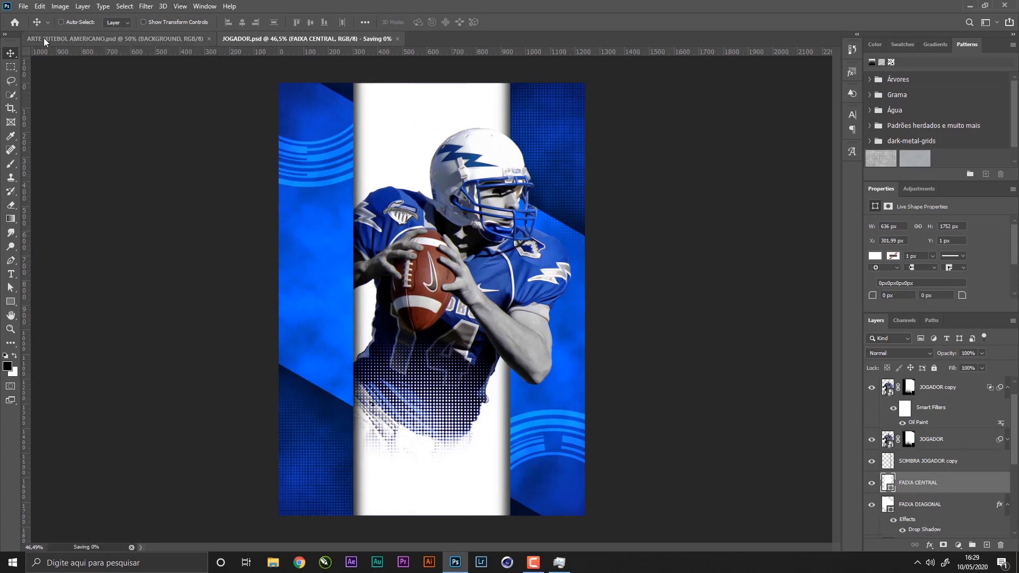
- Place the TORCIDA image from Downloads as an embedded object above FAIXA CENTRAL and move it straight up to the canvas's upper edge
click(25, 6)
click(101, 216)
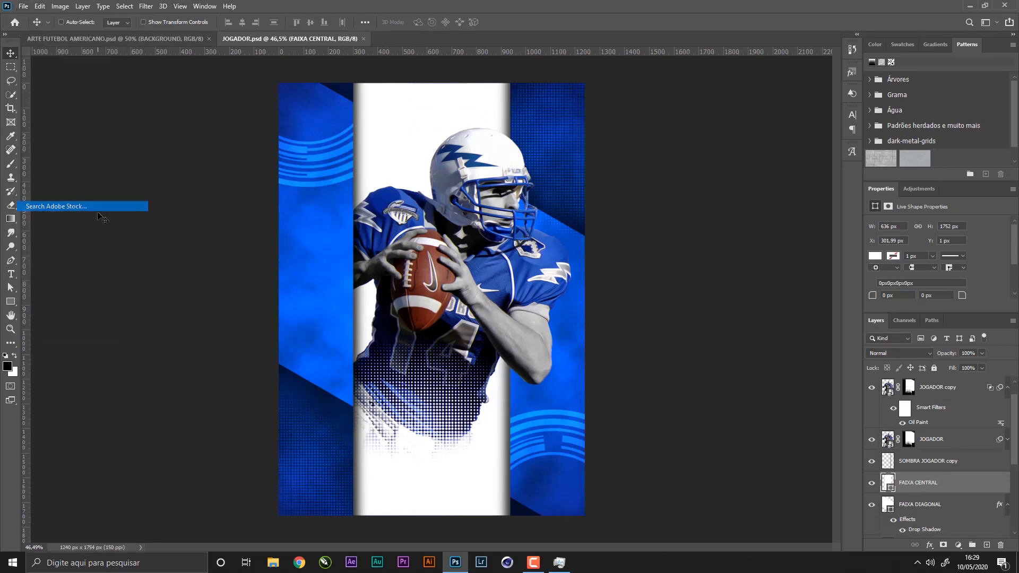
click(23, 6)
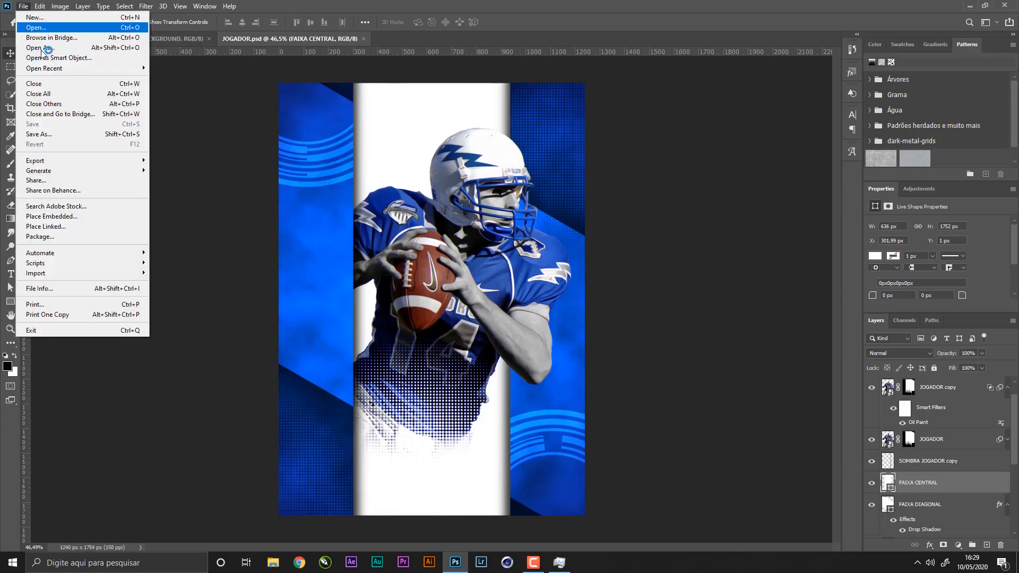
click(72, 216)
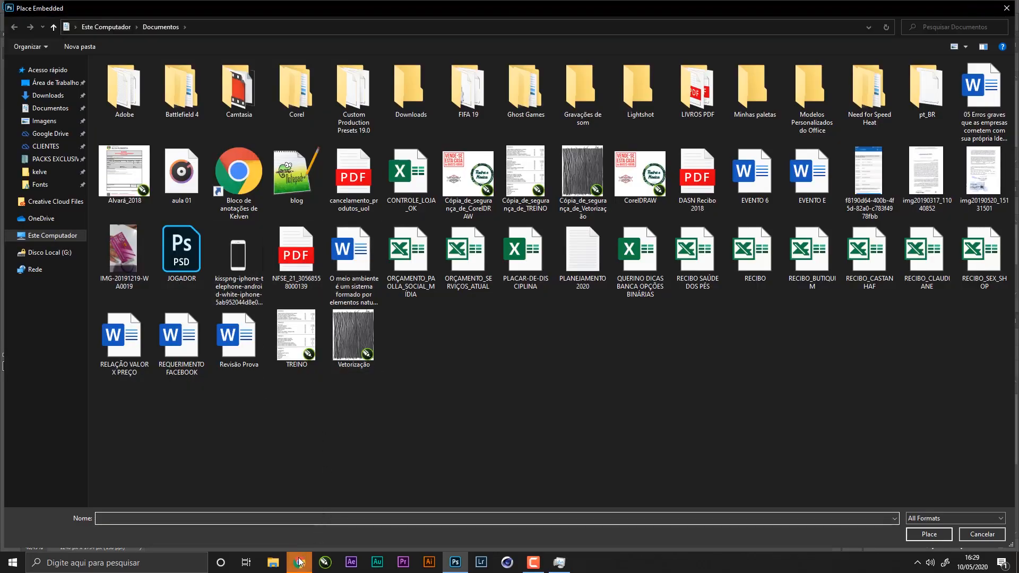
click(303, 553)
click(304, 554)
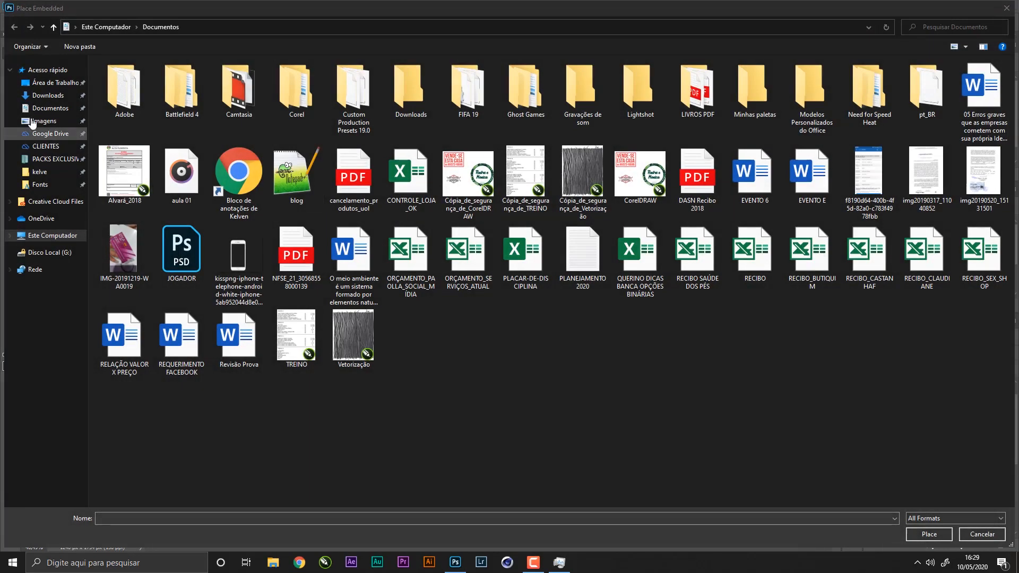
click(48, 95)
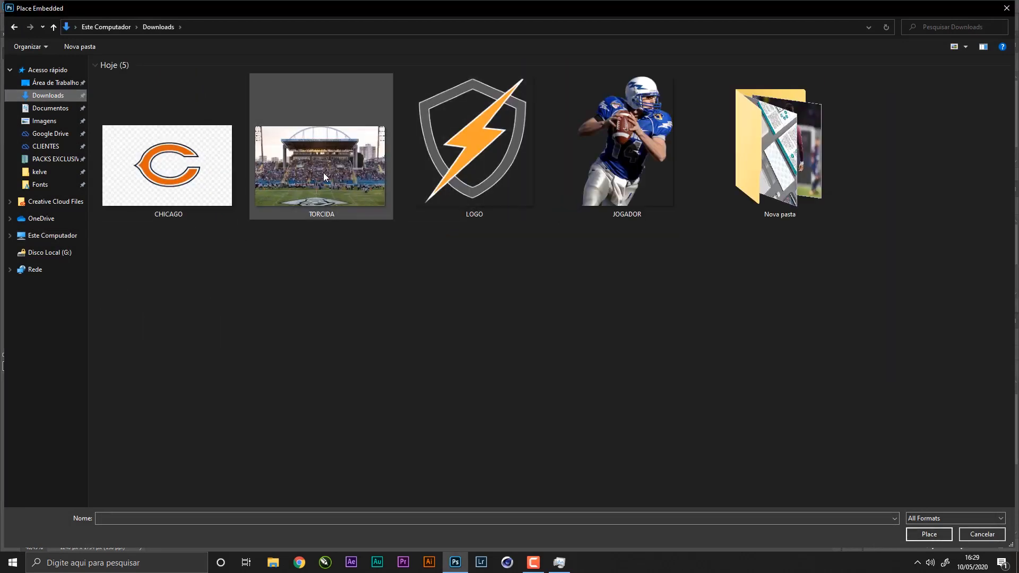
double_click(325, 173)
key(Return)
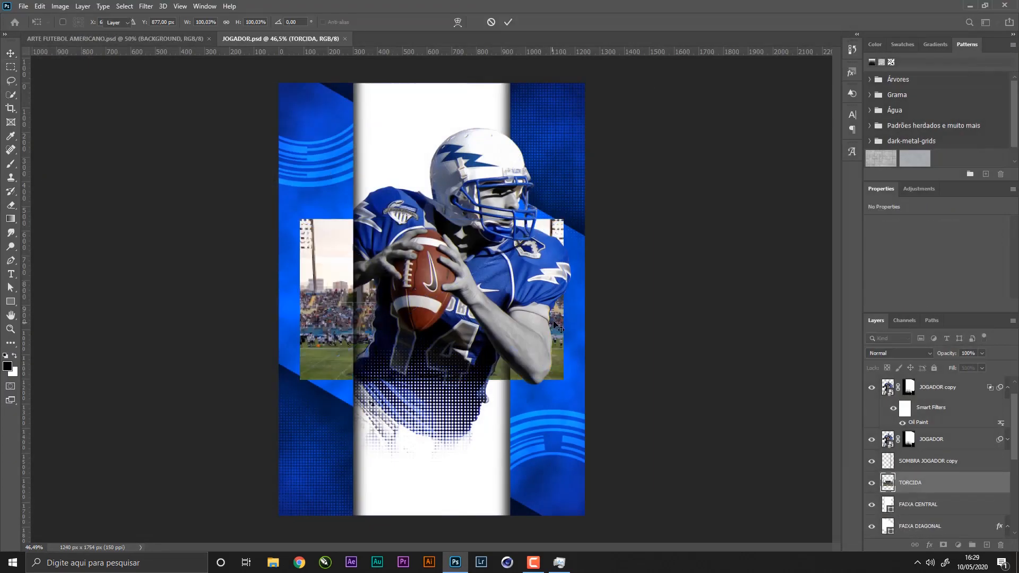
drag(543, 295, 525, 141)
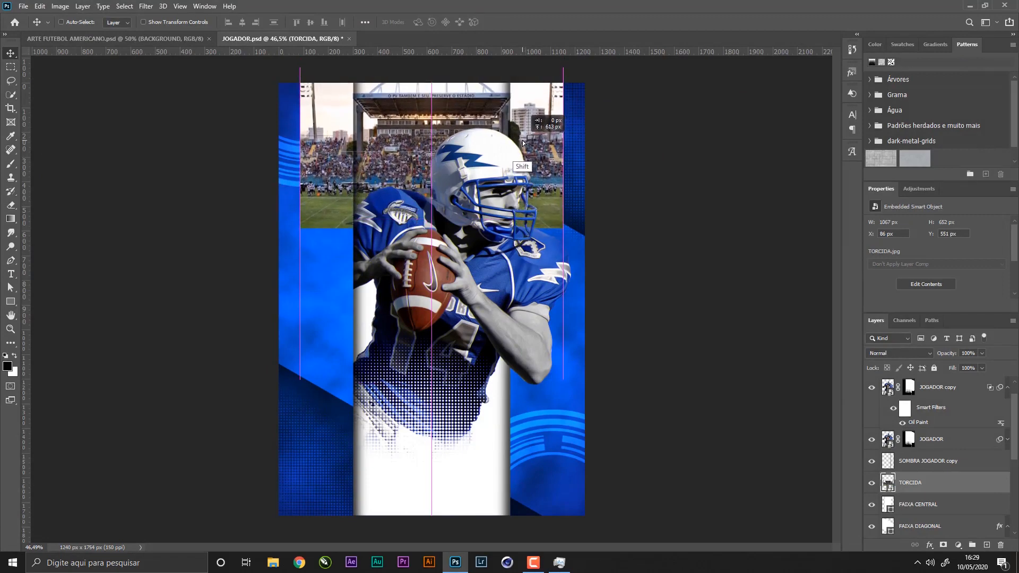
- Fully desaturate the TORCIDA image with a Hue/Saturation smart filter
key(ctrl)
key(ctrl+u)
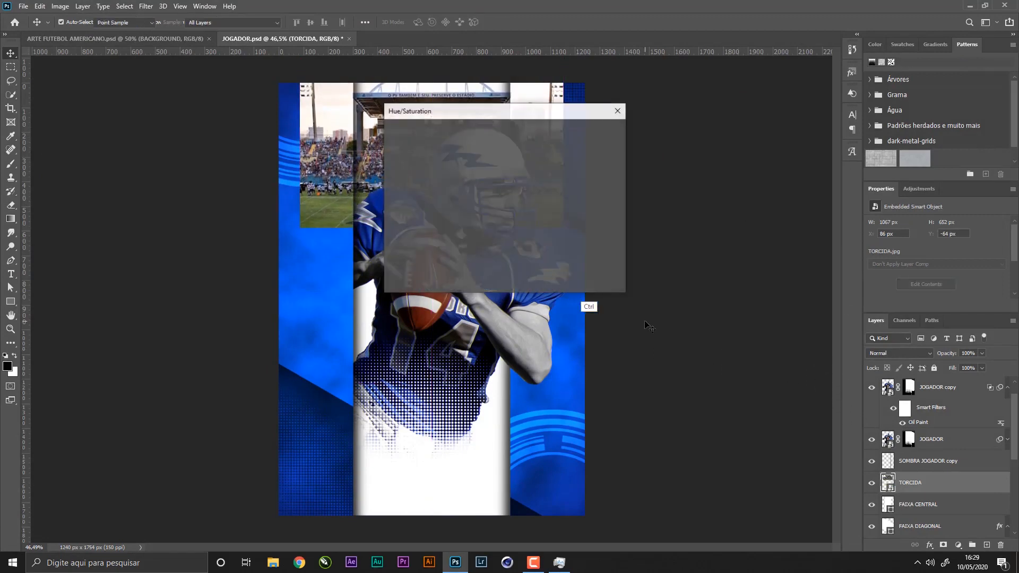
key(Escape)
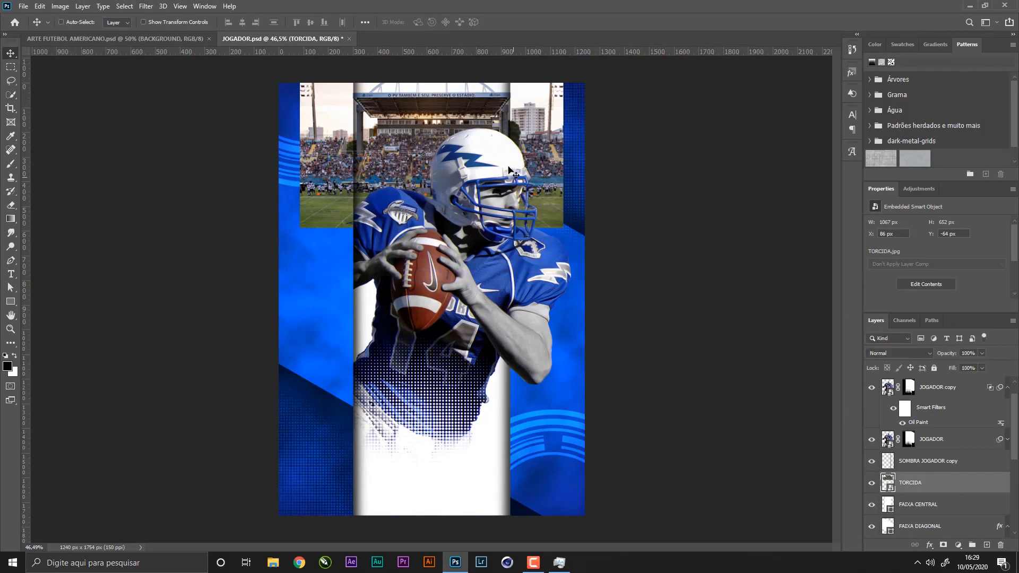
key(ctrl+u)
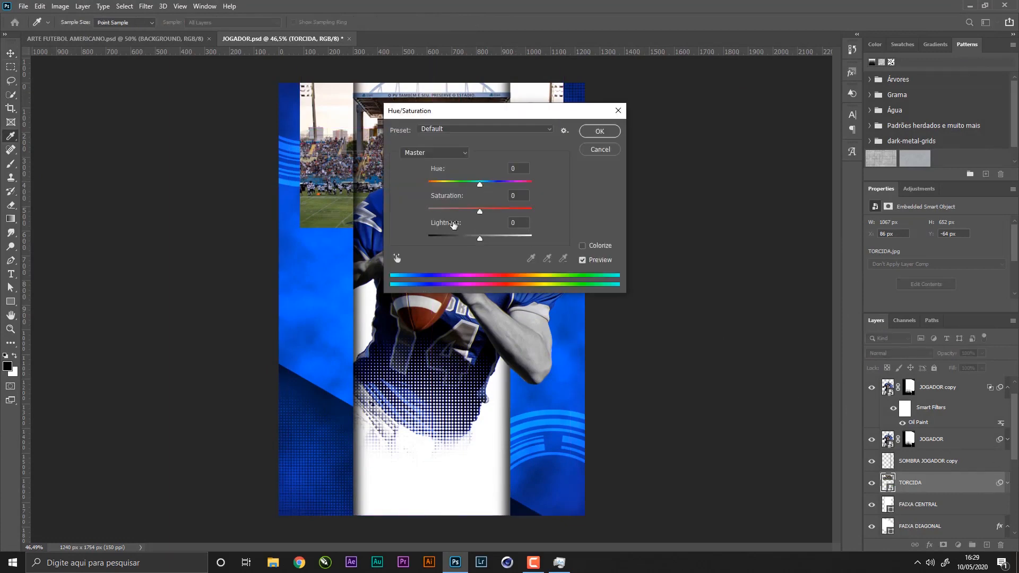
drag(480, 217, 393, 229)
click(599, 131)
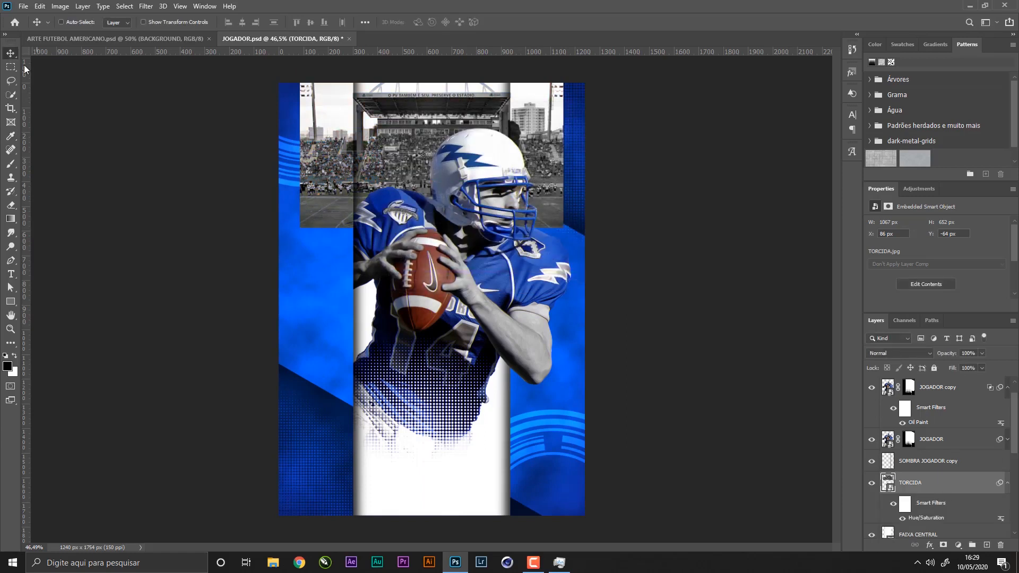
- Clip the TORCIDA layer to FAIXA CENTRAL, check the finished poster and move the image up to a Y position of -145 px
alt+click(940, 523)
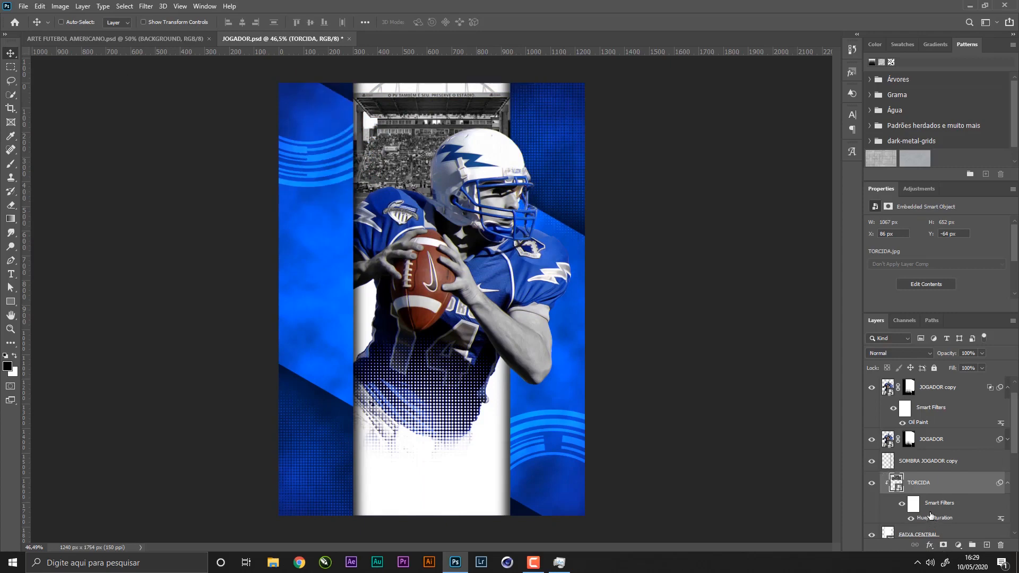
click(182, 38)
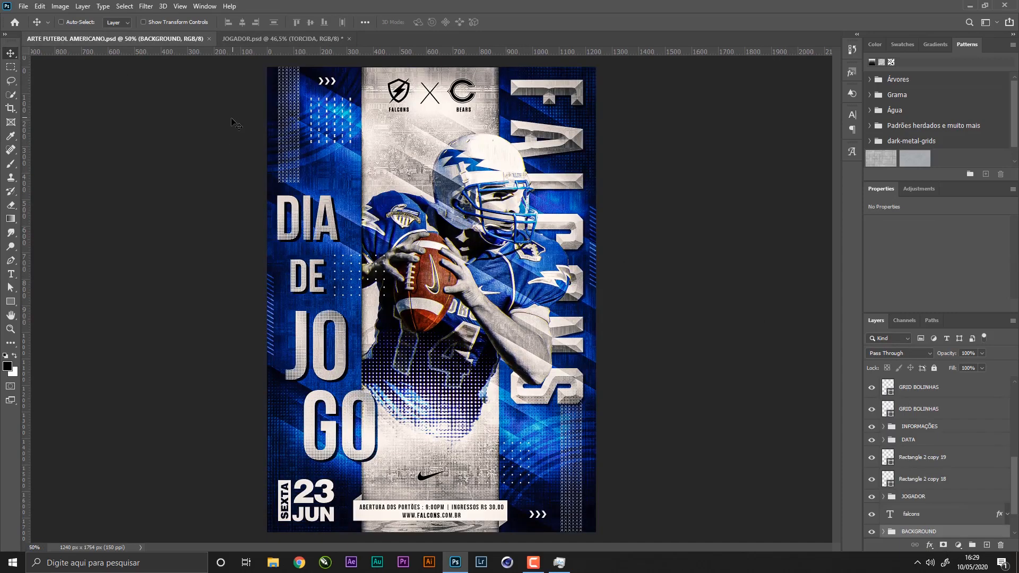
click(295, 38)
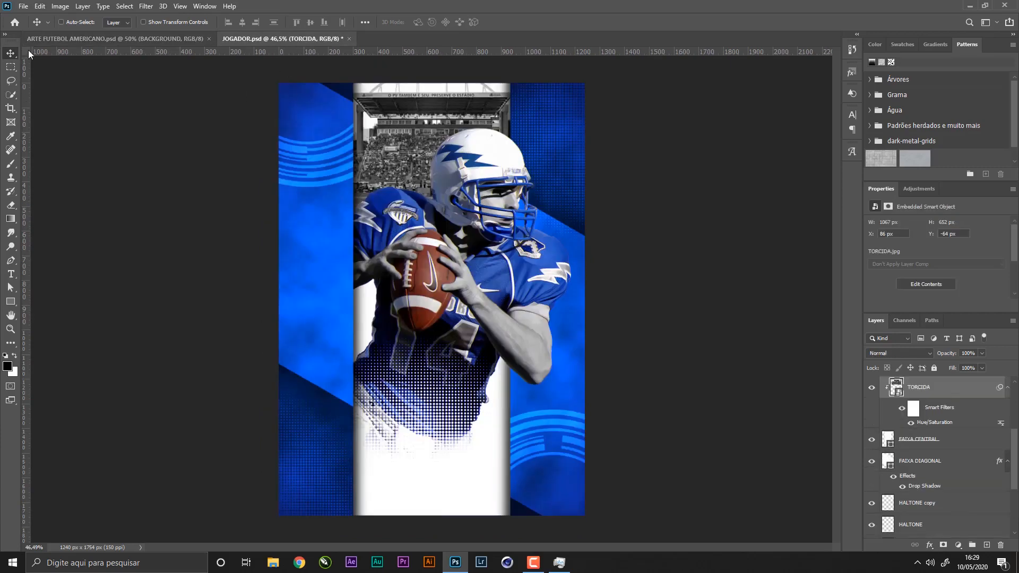
drag(343, 133, 355, 117)
- Apply the Sharpen filter three times to the TORCIDA layer as smart filters
click(146, 6)
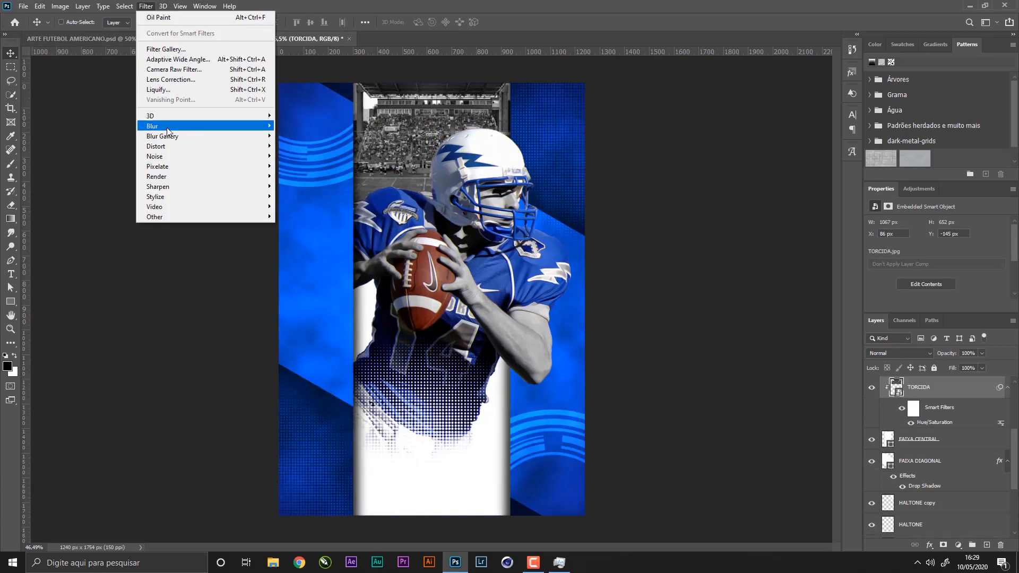
mouse_move(179, 187)
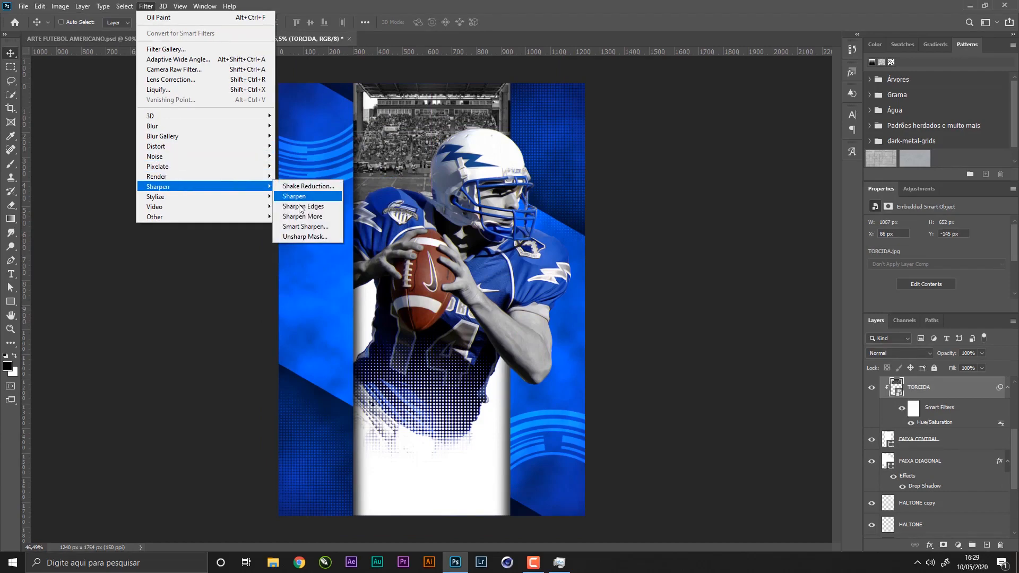
click(300, 198)
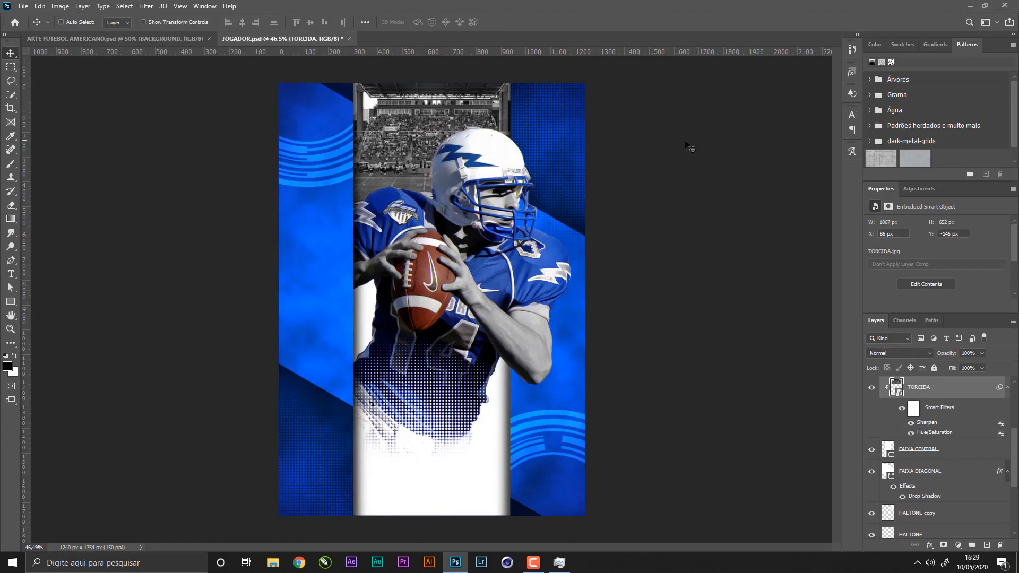
key(ctrl+alt+f)
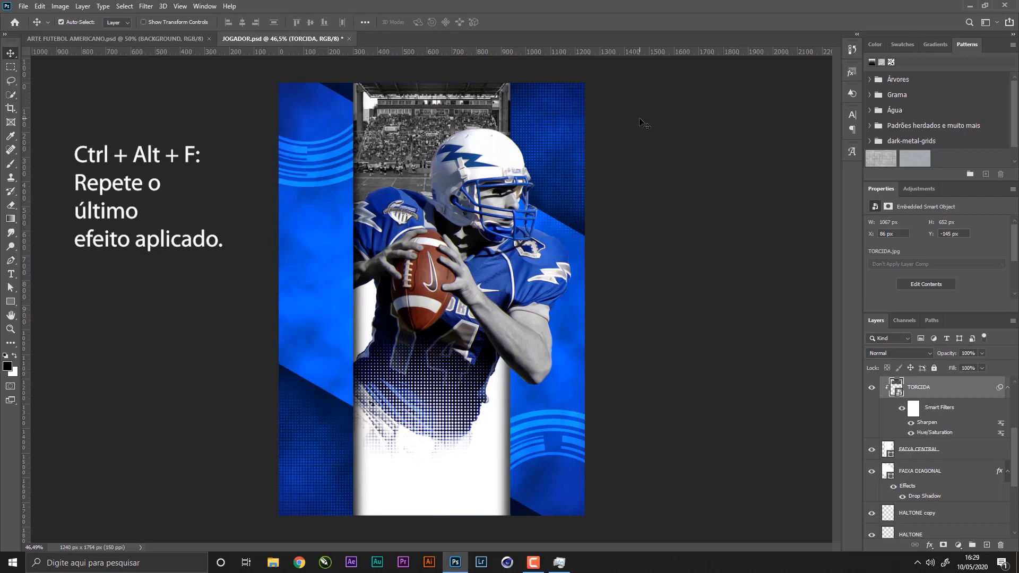
key(ctrl+alt+f)
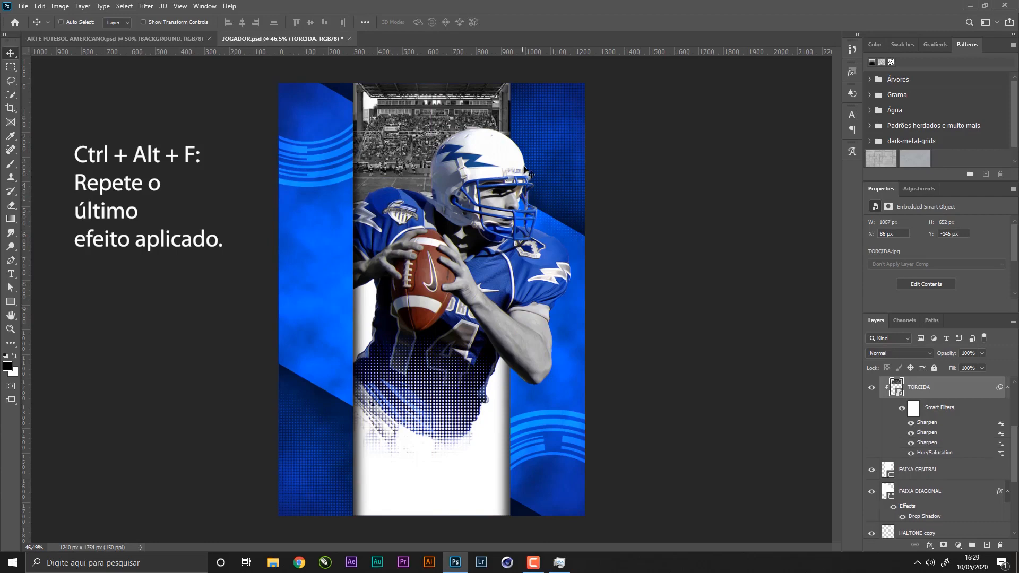
- Scale the TORCIDA image to about 124% at a Y position of -179 px and place a copy straight below at Y 945 px
key(ctrl+t)
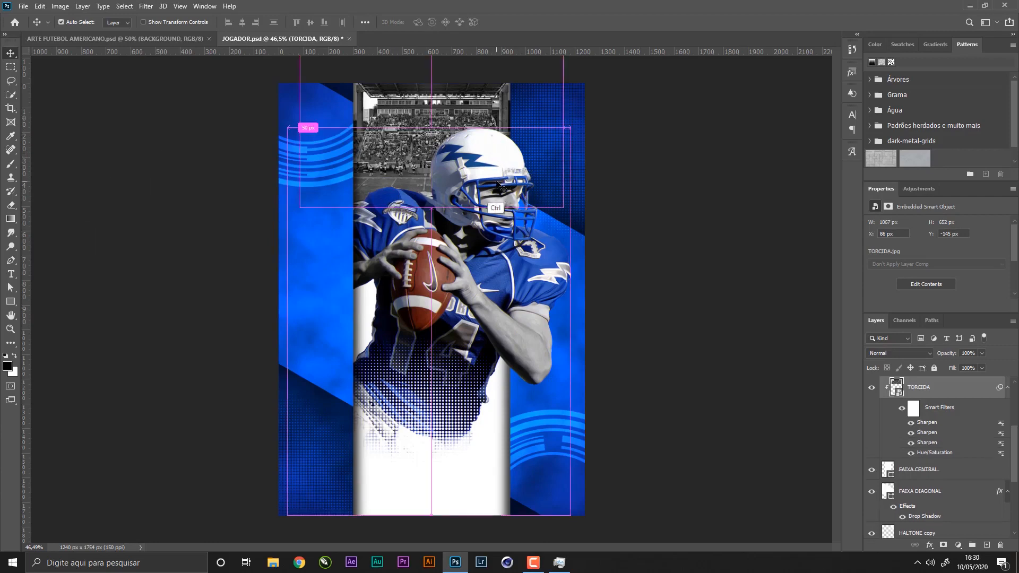
drag(431, 208, 436, 247)
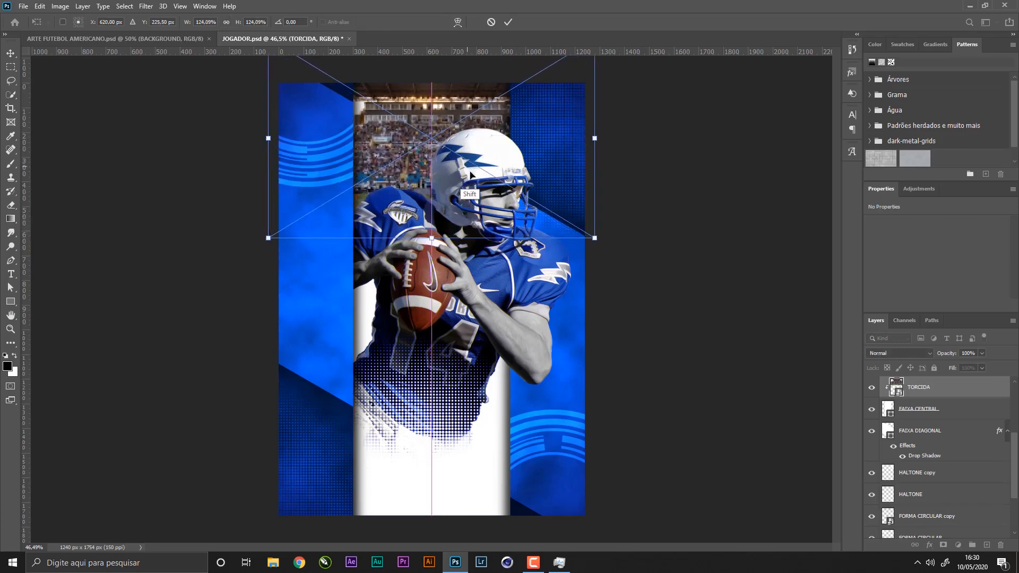
key(Return)
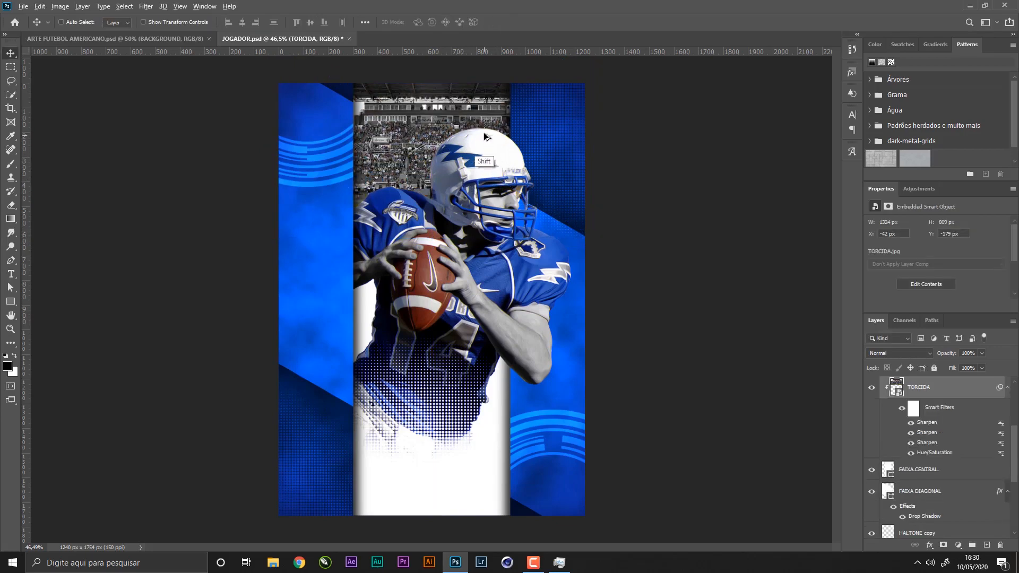
drag(480, 153, 486, 419)
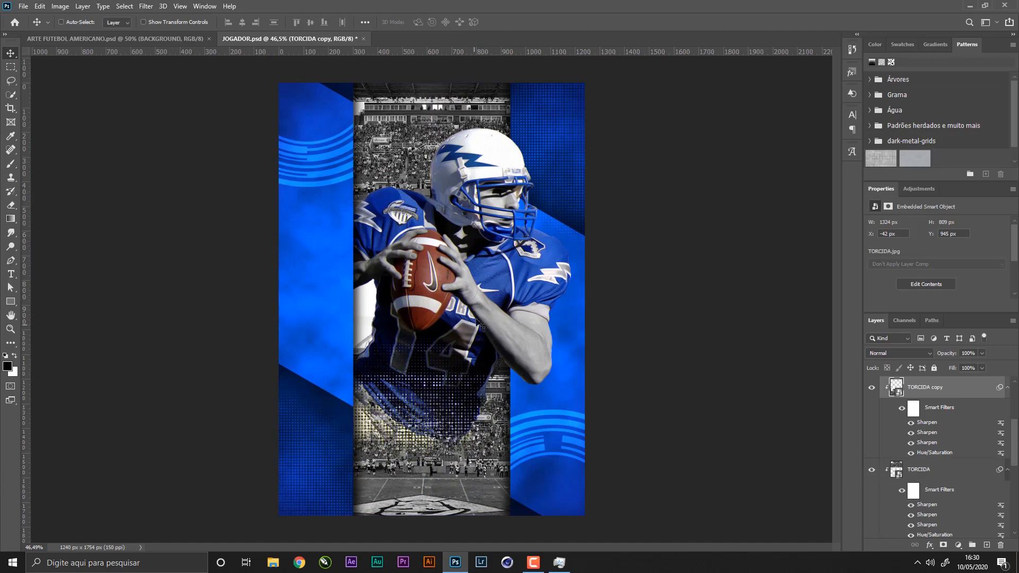
- Select TORCIDA and its copy together and shift both crowd images to the left inside the stripe
shift+click(940, 474)
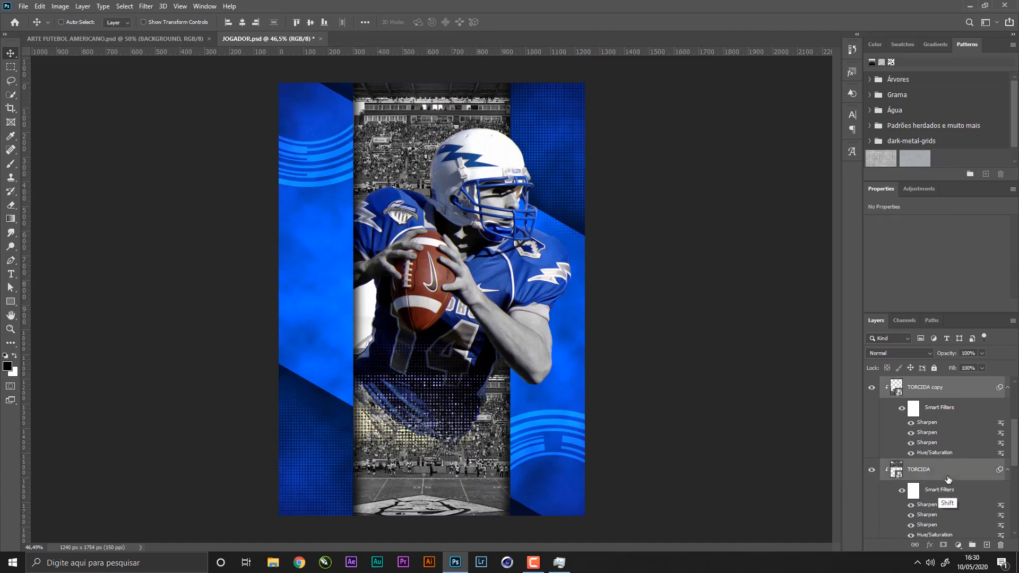
key(ctrl+a)
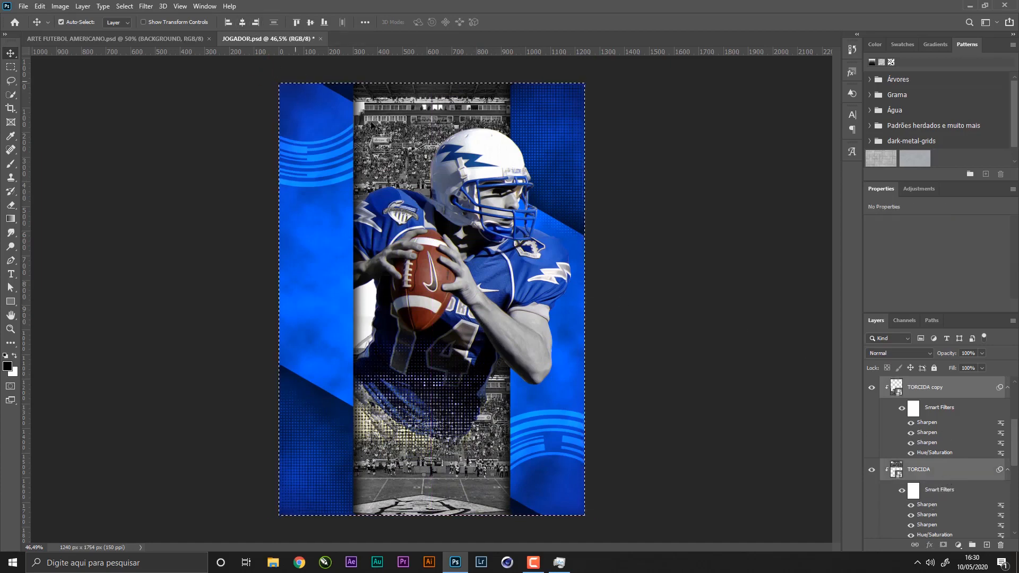
key(ctrl+d)
drag(574, 303, 553, 315)
key(shift+Left)
key(shift+Left)
key(shift+Left)
key(shift+Left)
key(shift+Left)
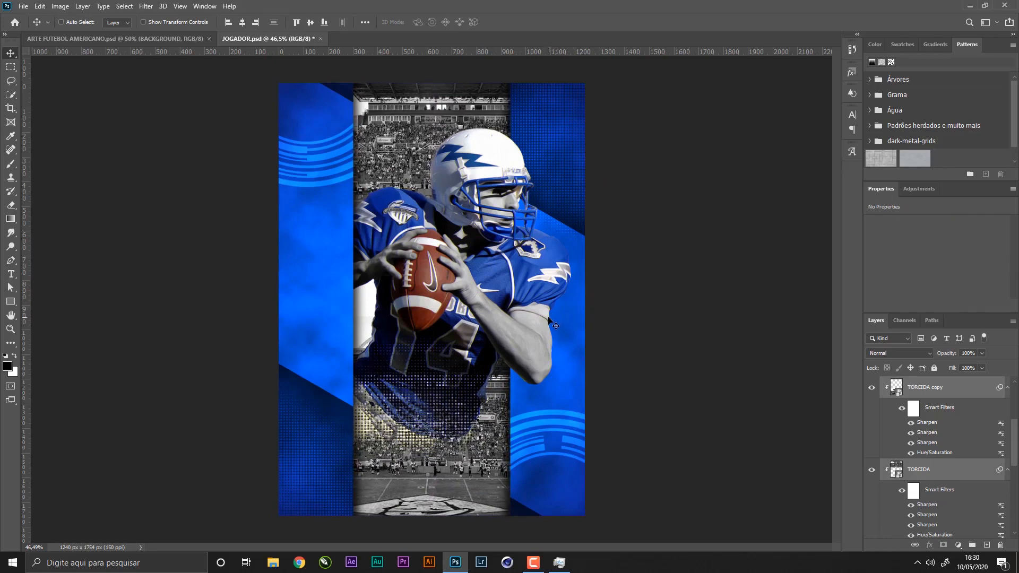
- Nudge only the upper crowd image, TORCIDA, to the right to an X position of -48 px
click(953, 474)
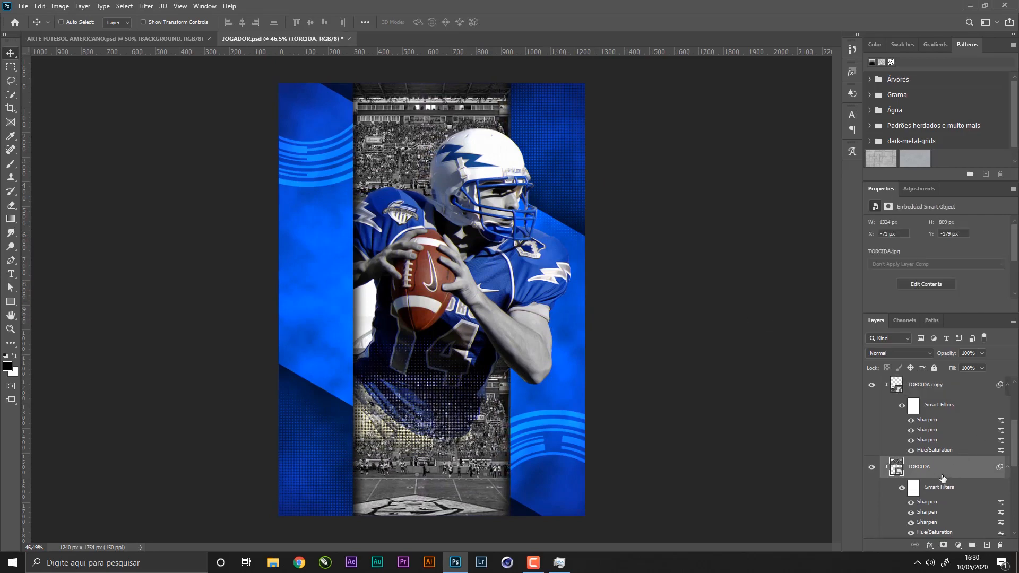
key(Right)
key(Right)
key(Right)
key(Right)
key(Right)
key(Right)
key(Right)
key(Right)
key(Right)
key(Right)
key(Right)
key(Right)
key(Right)
key(Right)
key(Right)
key(Right)
key(Right)
key(Right)
key(Right)
key(Right)
key(Right)
key(Right)
key(Right)
key(Right)
key(Right)
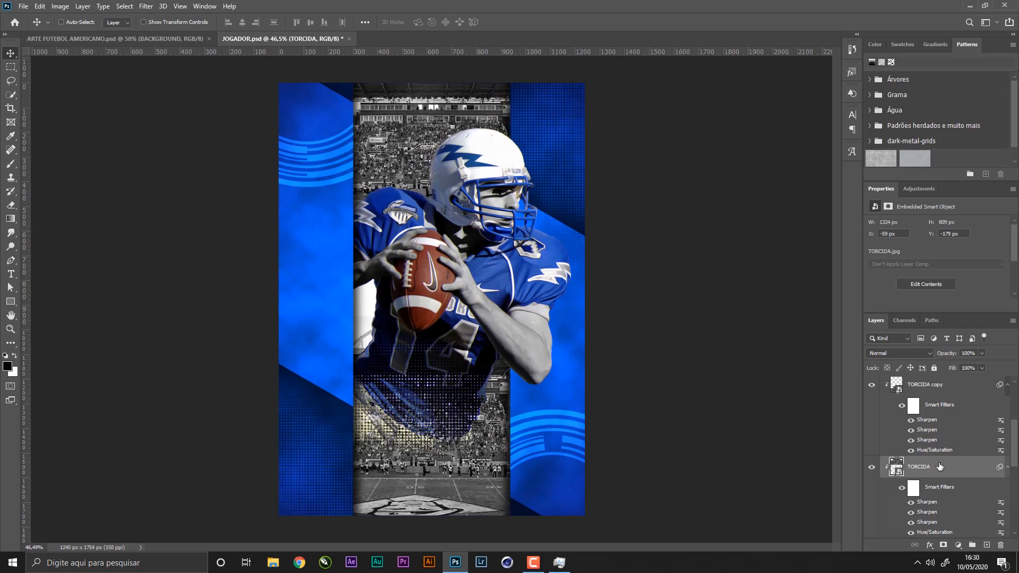
- Nudge the lower crowd image, TORCIDA copy, to the right to an X position of 7 px
click(938, 394)
key(Right)
key(Right)
key(Right)
key(Right)
key(Right)
key(Right)
key(Right)
key(Right)
key(Right)
key(Right)
key(Right)
key(Right)
key(Right)
key(Right)
key(Right)
key(Right)
key(Right)
key(Right)
key(Right)
key(Right)
key(Right)
key(Right)
key(Right)
key(Right)
key(Right)
key(Right)
key(Right)
key(Right)
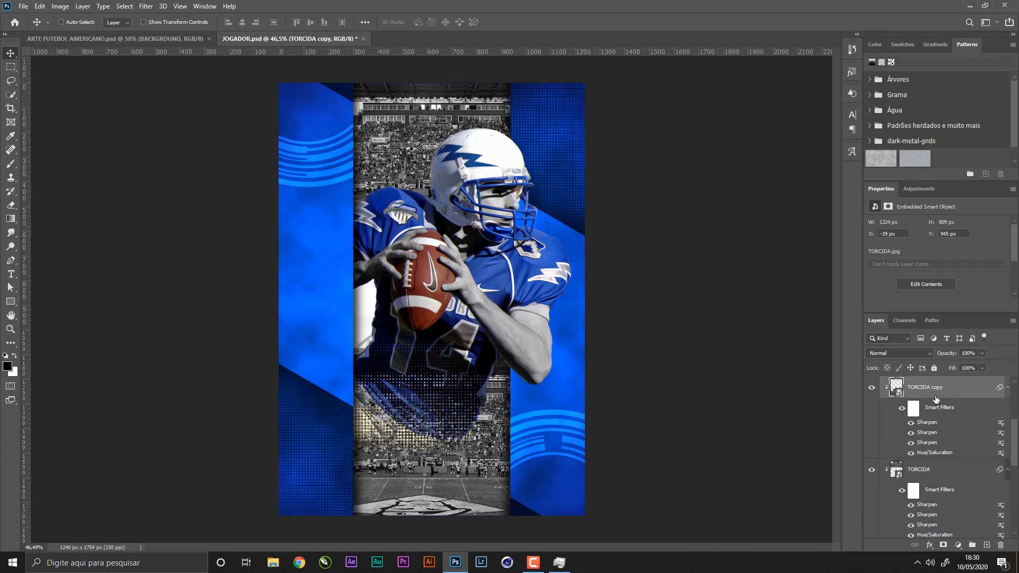
key(Right)
key(Right)
key(Right)
key(Right)
key(Right)
key(Right)
key(Right)
key(Right)
key(Right)
key(Right)
key(Right)
key(Right)
key(Right)
key(Right)
key(Right)
key(Right)
key(Right)
key(Right)
key(Right)
key(Right)
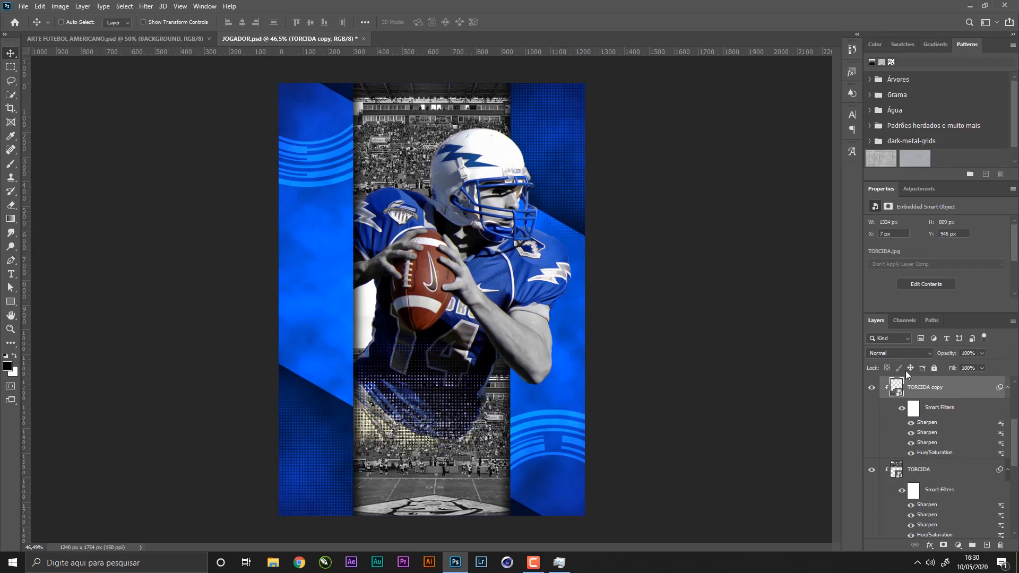
- Merge TORCIDA and TORCIDA copy into a single layer, save the document and compare it with the finished poster
key(ctrl+e)
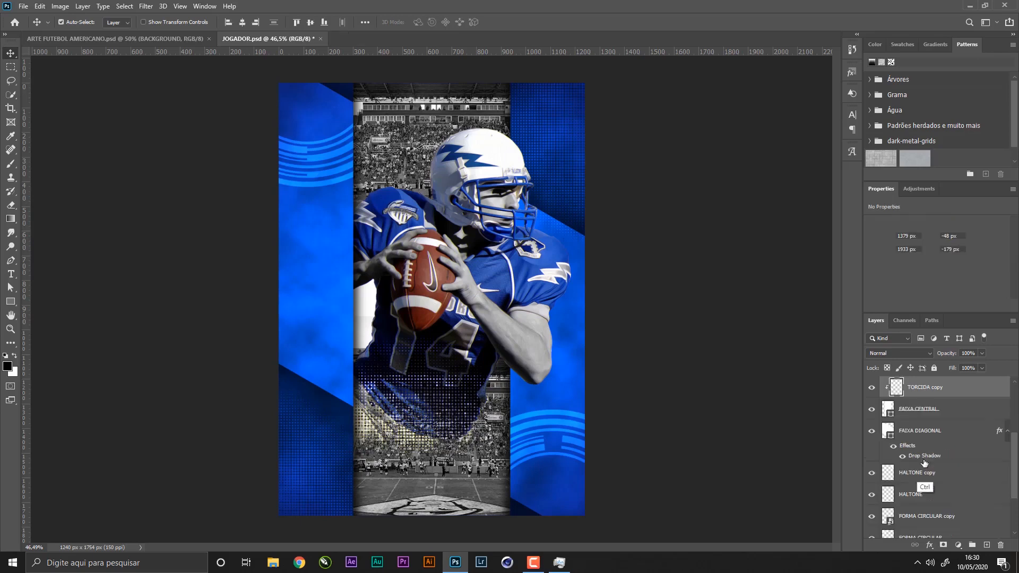
key(ctrl)
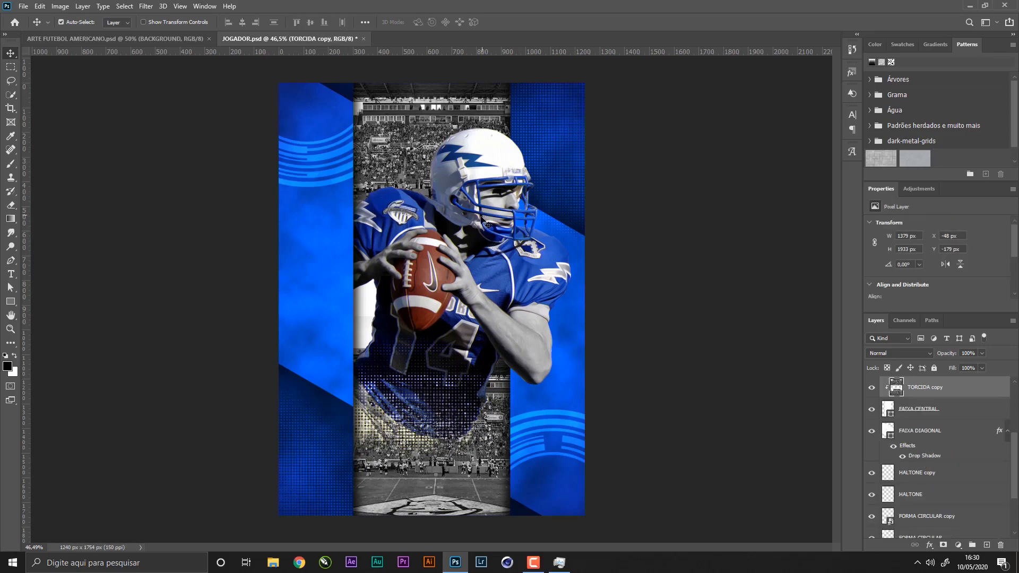
key(ctrl+s)
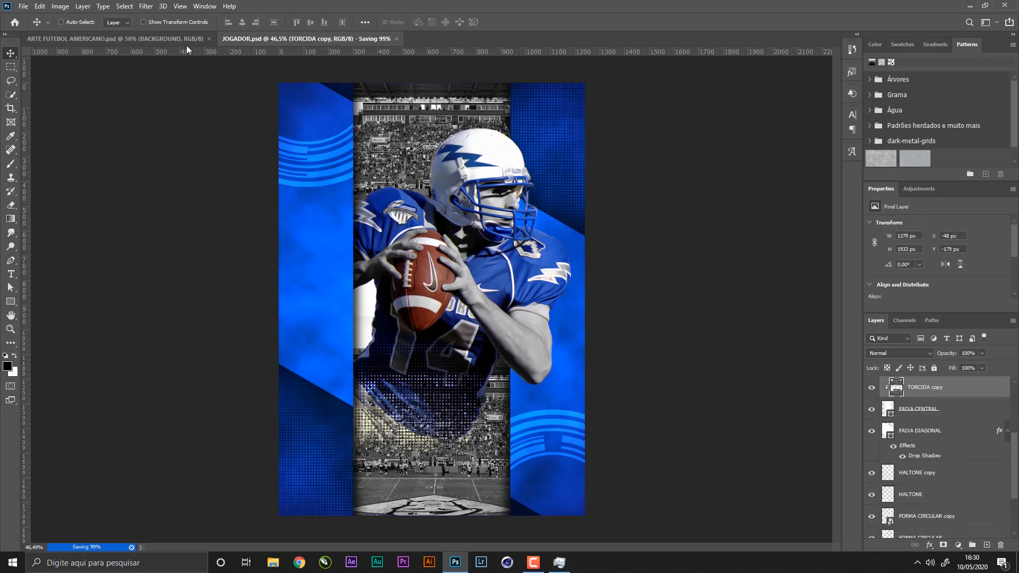
click(186, 40)
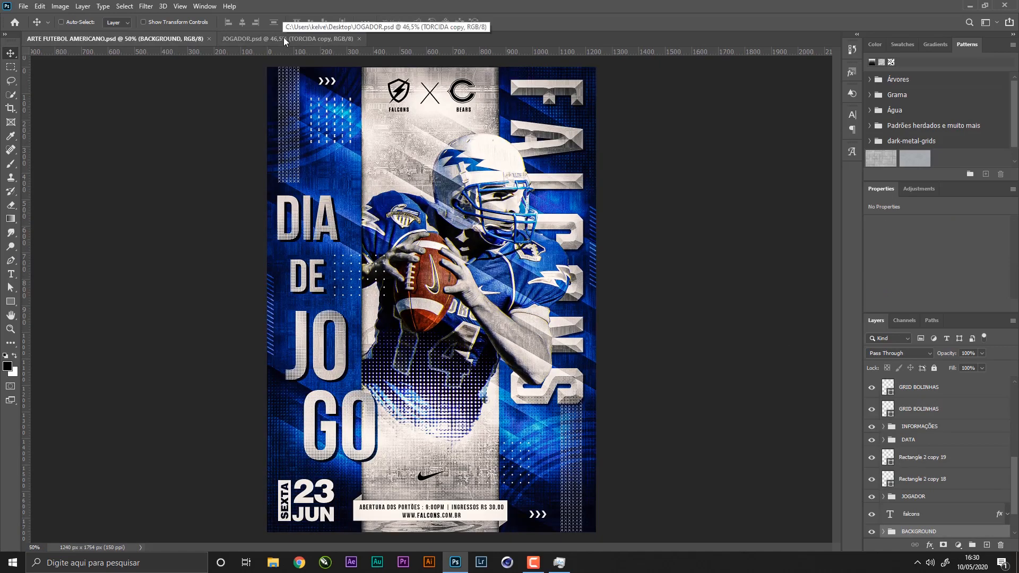
click(284, 38)
click(195, 43)
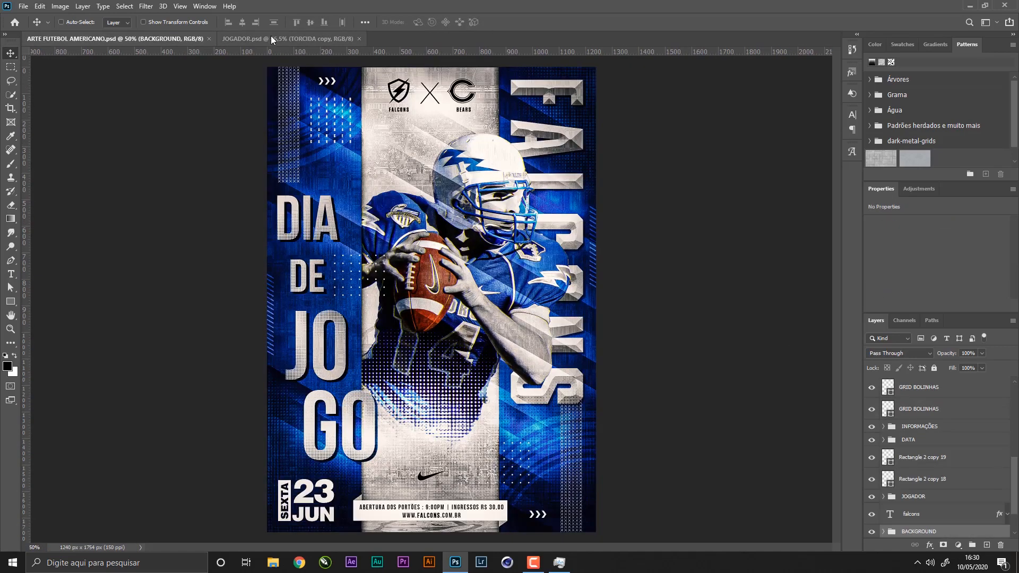
click(271, 37)
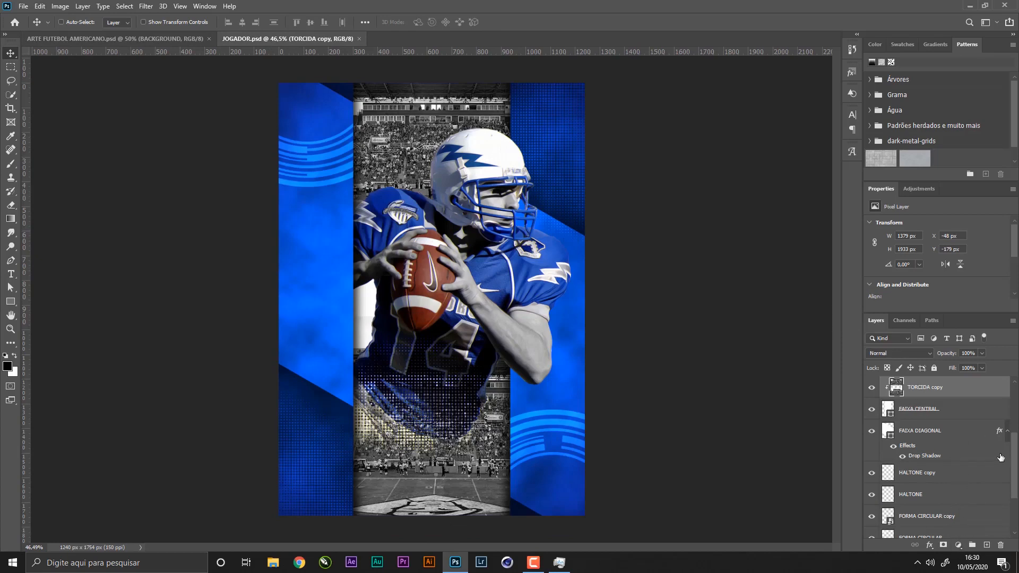
- Add a new layer above TORCIDA copy and fill it with black-and-white Clouds, repeating the render for stronger contrast
scroll(1004, 452, up, 2)
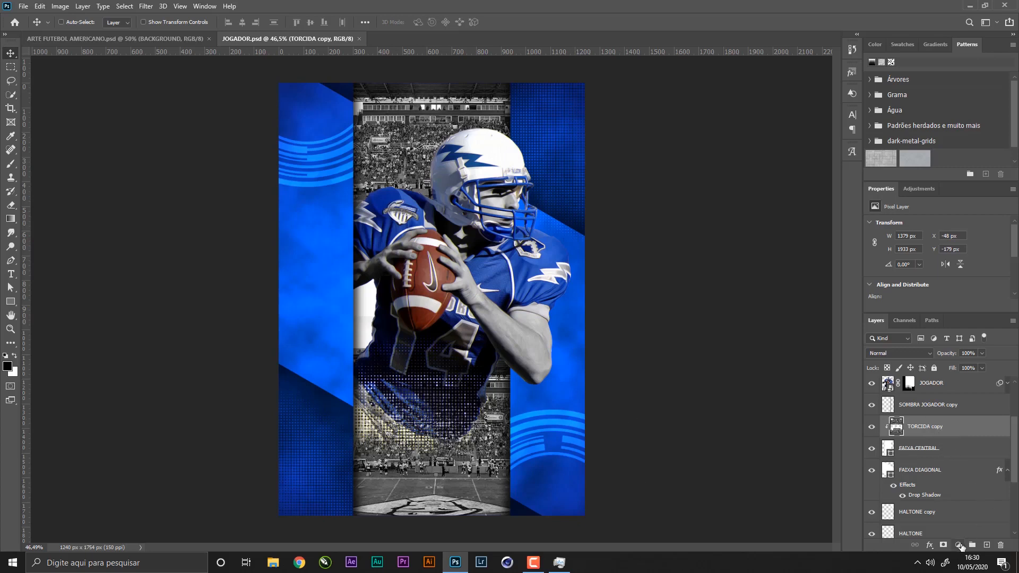
click(986, 545)
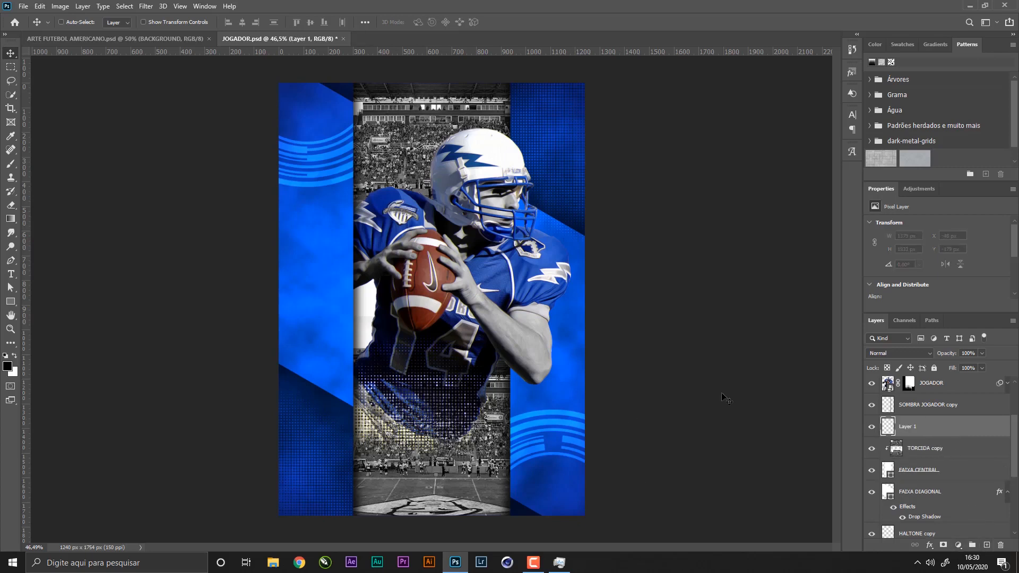
click(146, 7)
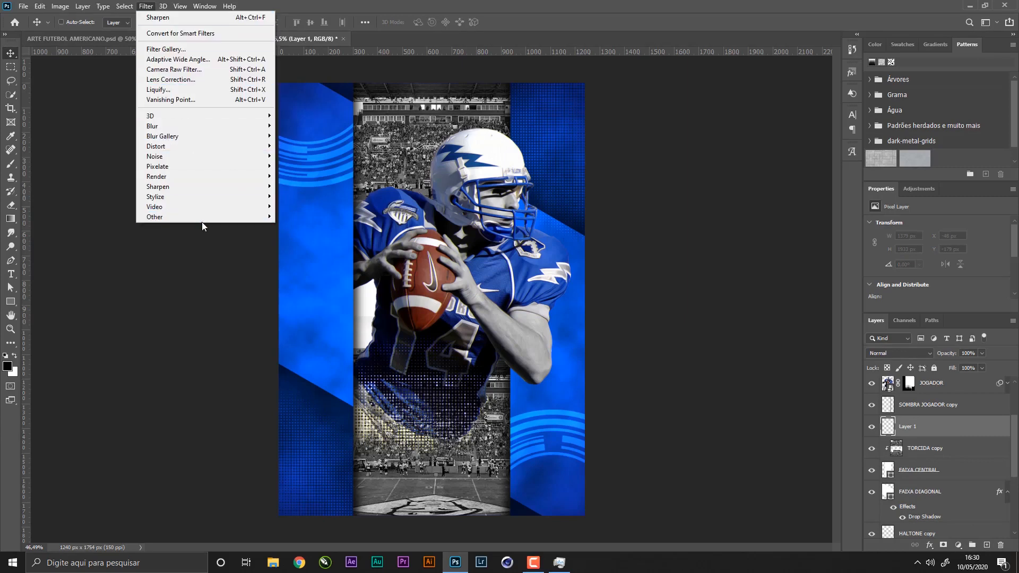
mouse_move(211, 177)
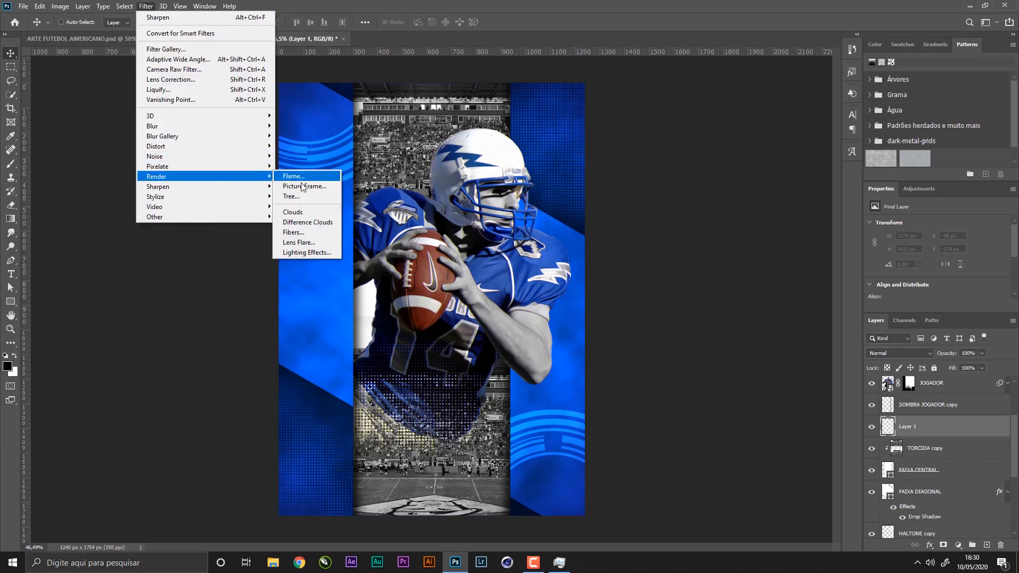
click(319, 212)
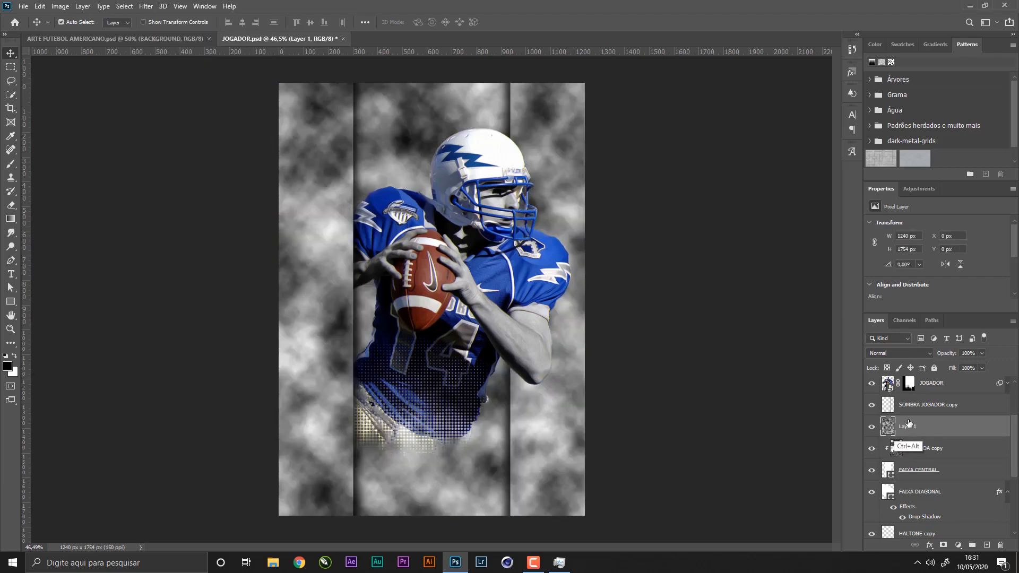
key(ctrl+alt+f)
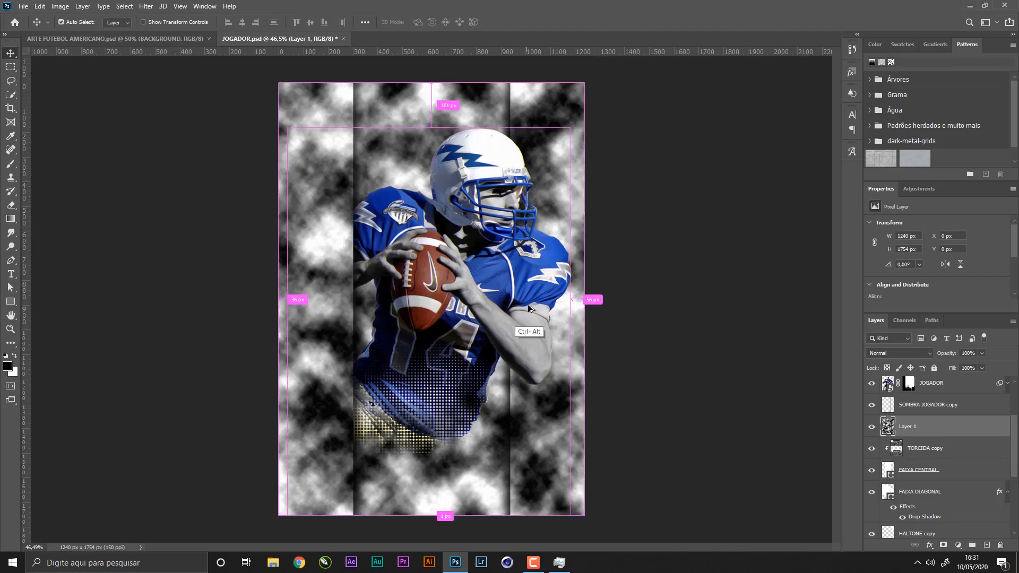
key(ctrl+alt+f)
key(ctrl+alt+f)
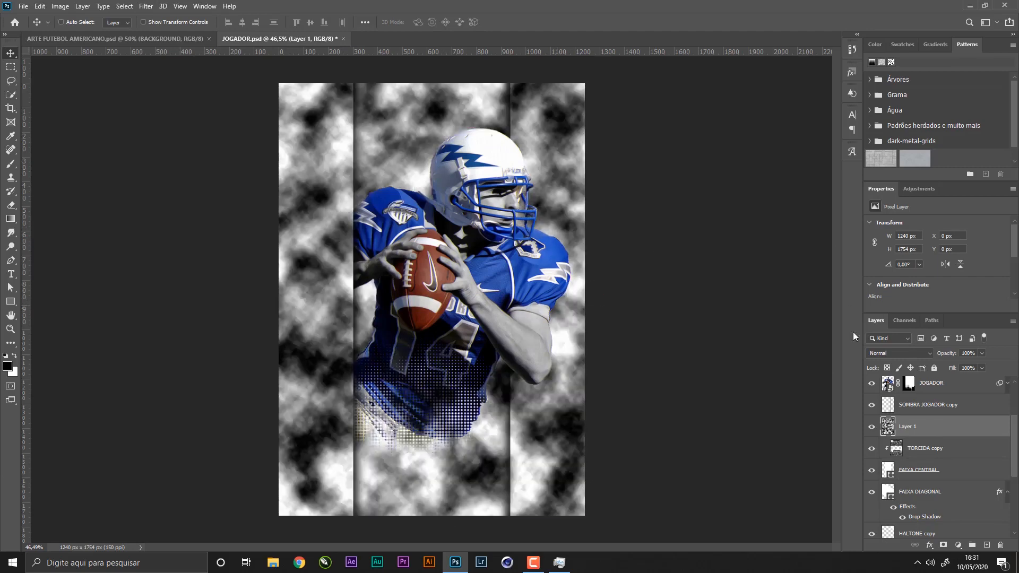
- Clip the clouds layer to the central stripe and set its blend mode to Screen
alt+click(935, 438)
click(882, 355)
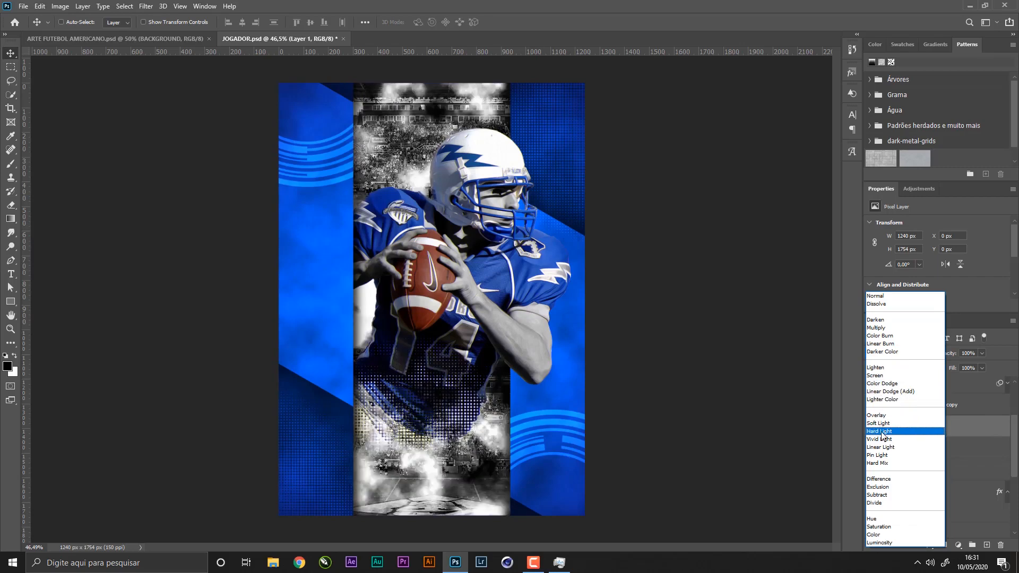
click(883, 376)
- Rename the clouds layer as CLOUDS and lower its opacity to about 48%
double_click(917, 426)
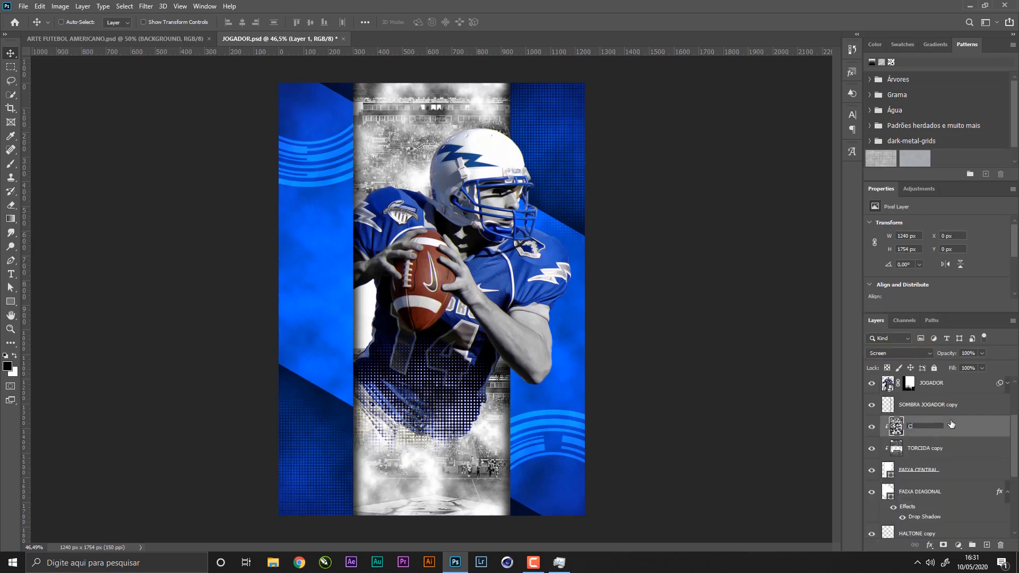
click(982, 352)
drag(961, 365, 958, 366)
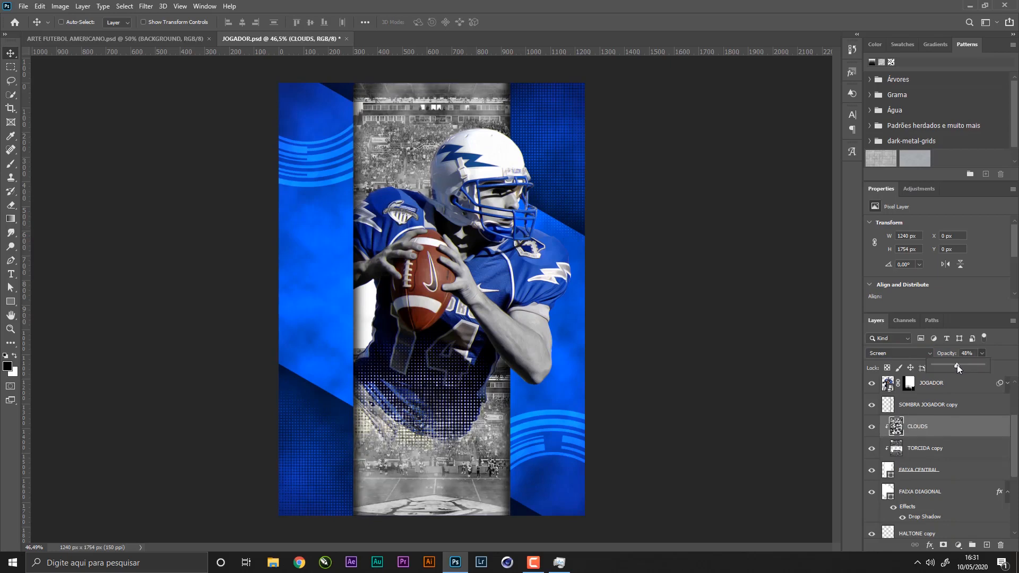
- Lower the TORCIDA copy layer's opacity to 47%, check against the finished poster and save the document
click(962, 451)
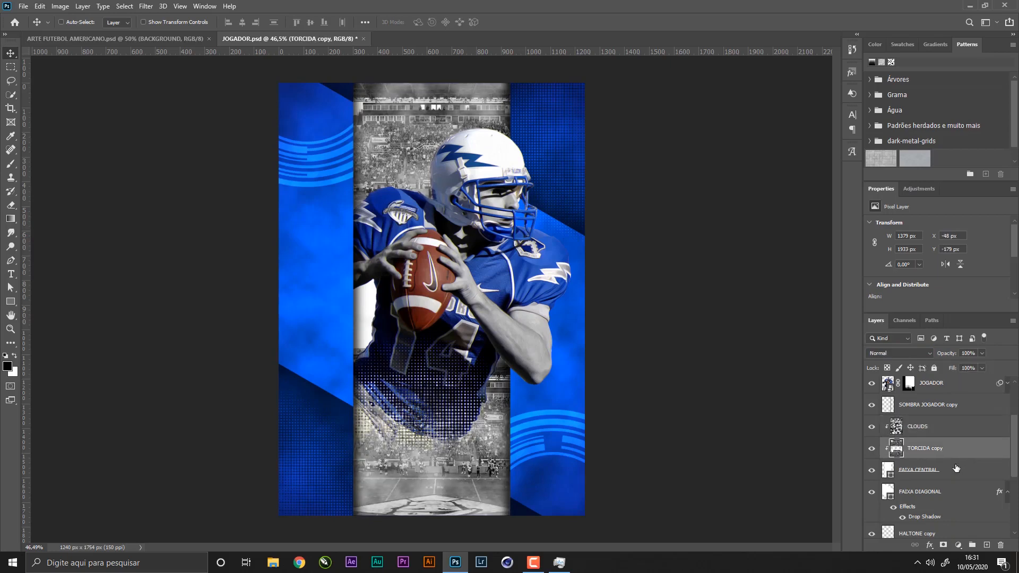
click(982, 353)
drag(969, 365, 954, 366)
click(184, 39)
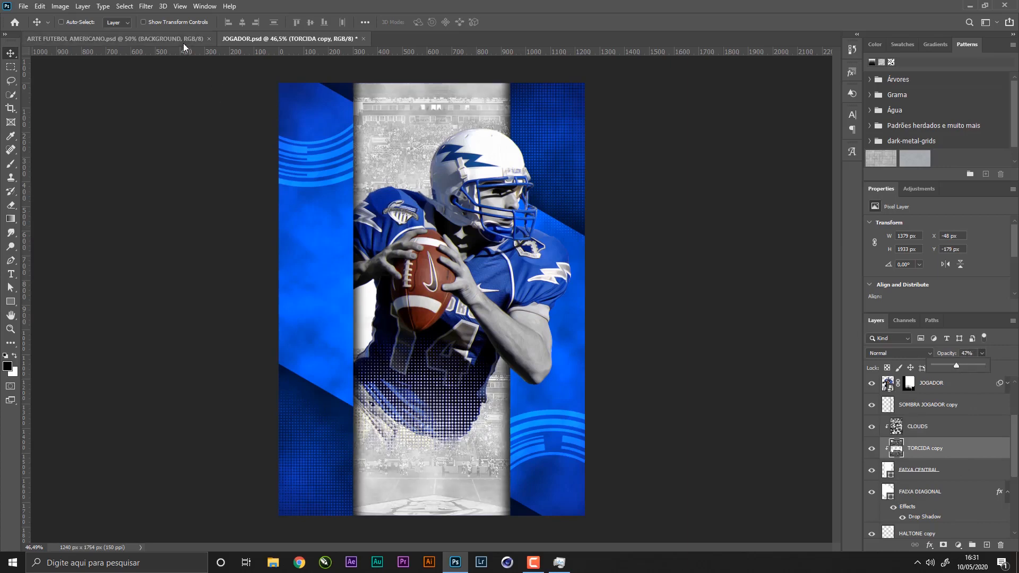
click(285, 40)
key(ctrl+s)
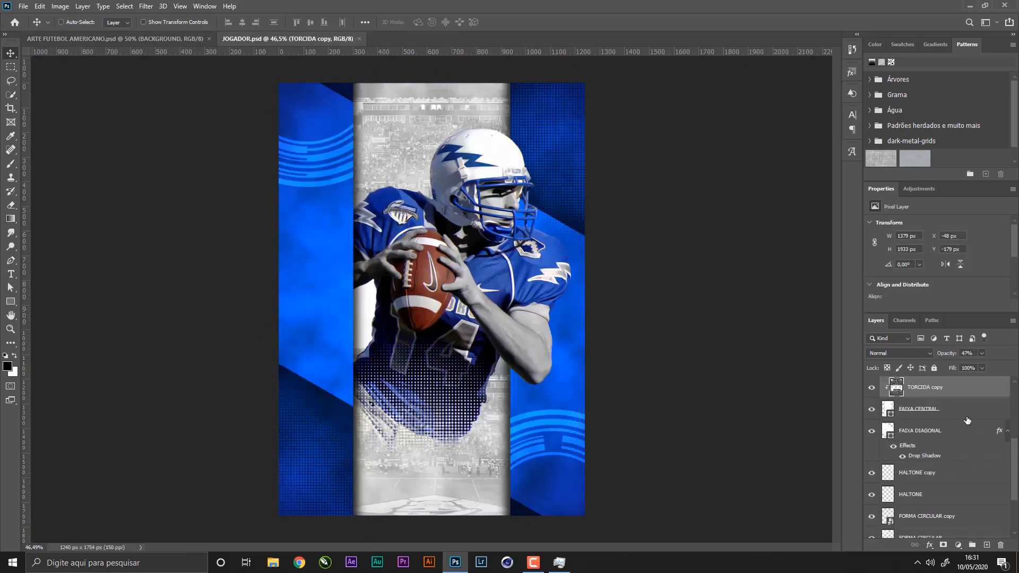
- Soften the TORCIDA copy crowd beside the player's torso with a 500 px soft eraser, save and compare with the finished poster
key(e)
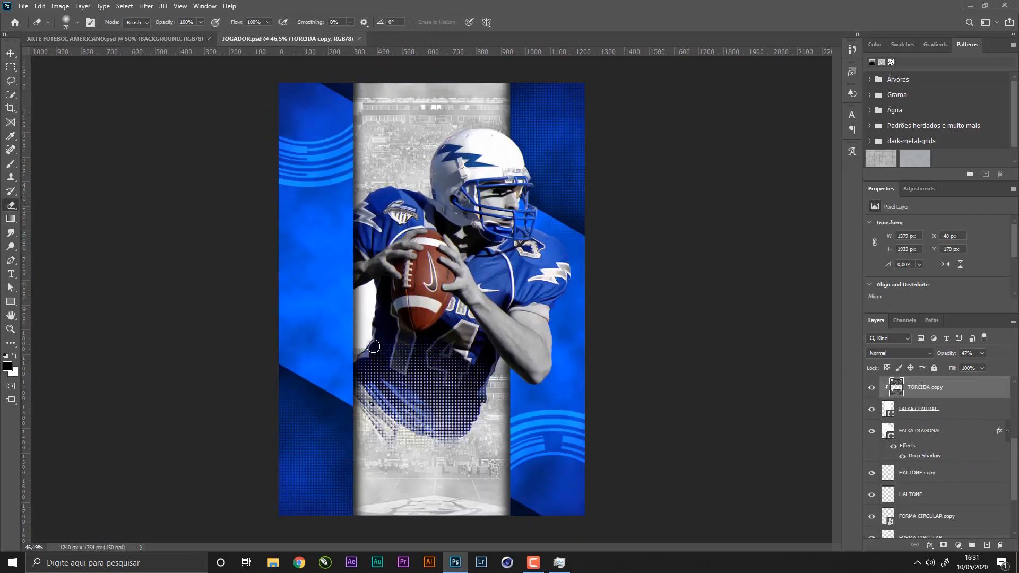
right_click(412, 316)
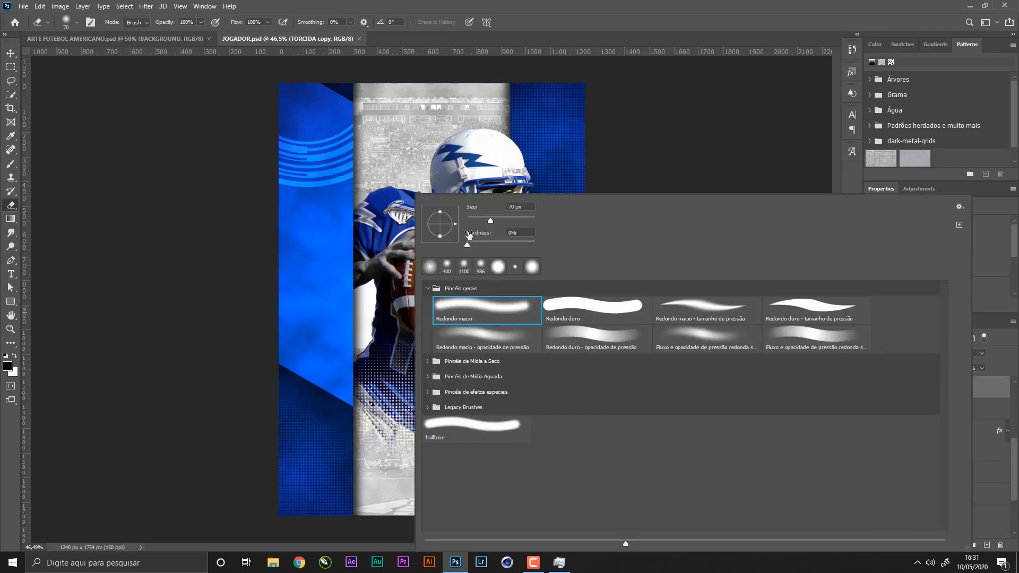
text(250)
key(Return)
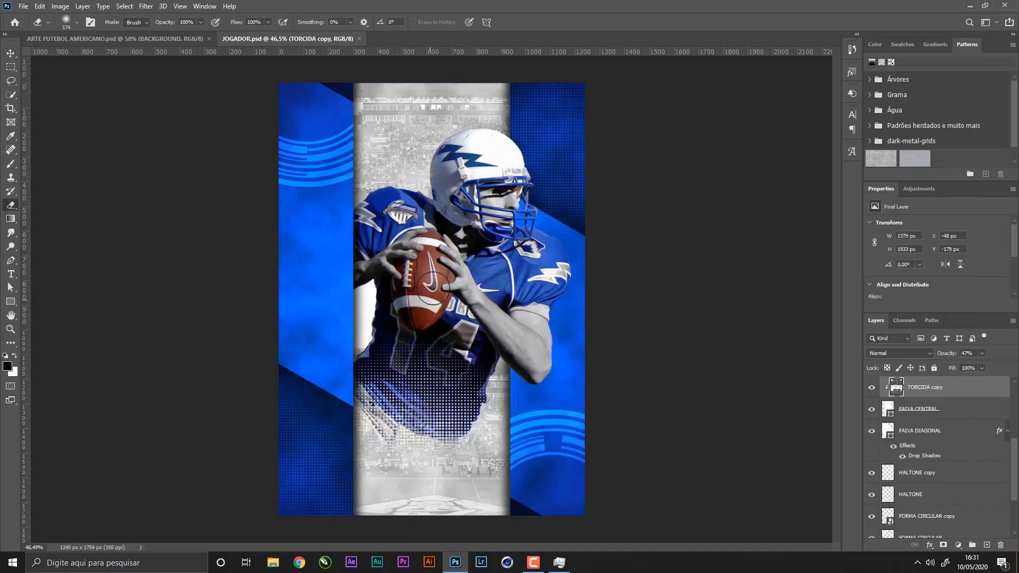
key(ctrl+plus)
key(bracketright)
key(bracketright)
key(bracketright)
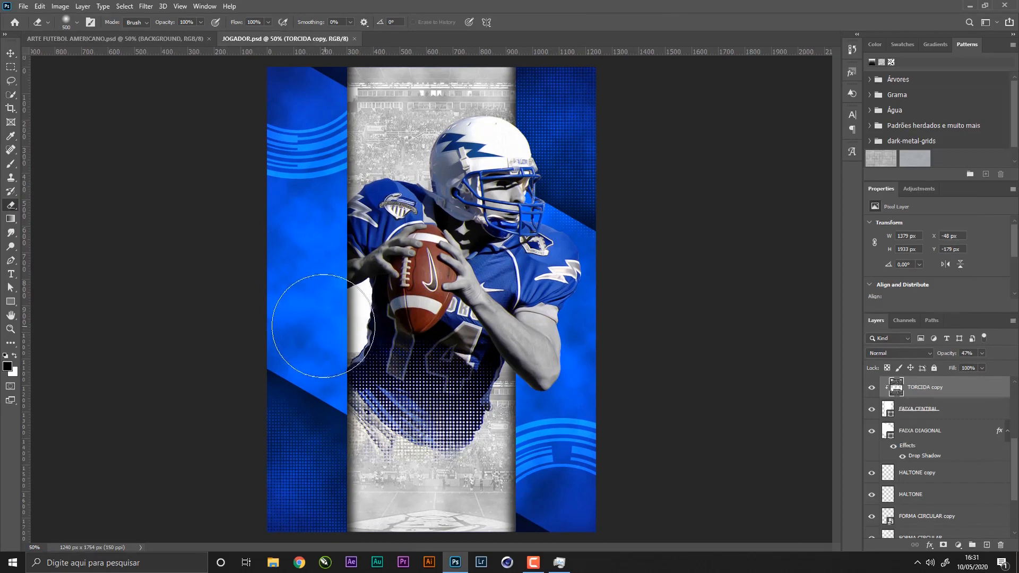
mouse_move(319, 324)
mouse_down()
mouse_move(472, 311)
mouse_move(439, 299)
mouse_move(420, 323)
mouse_move(461, 332)
mouse_move(455, 314)
mouse_up()
key(ctrl+s)
key(v)
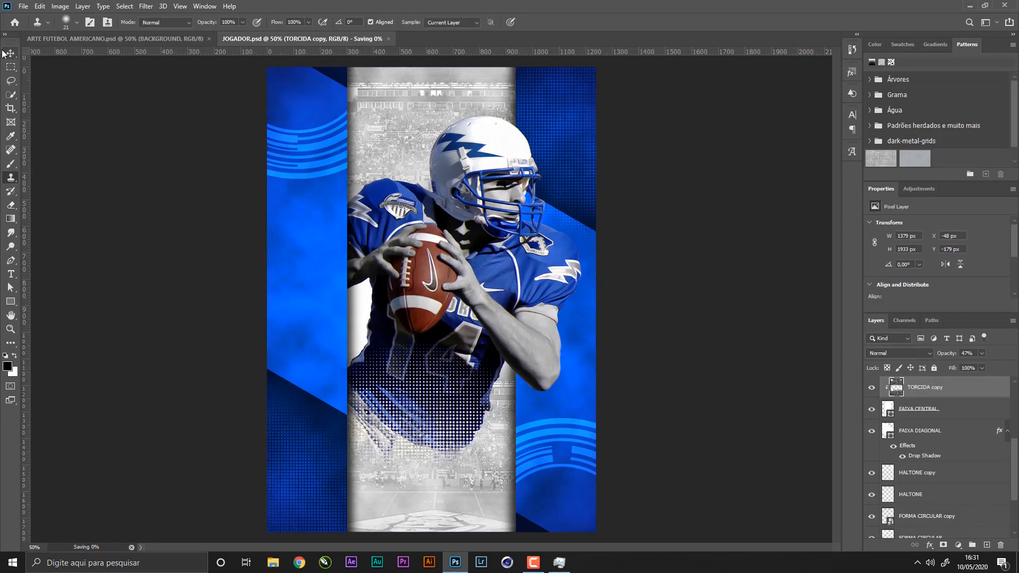
click(158, 37)
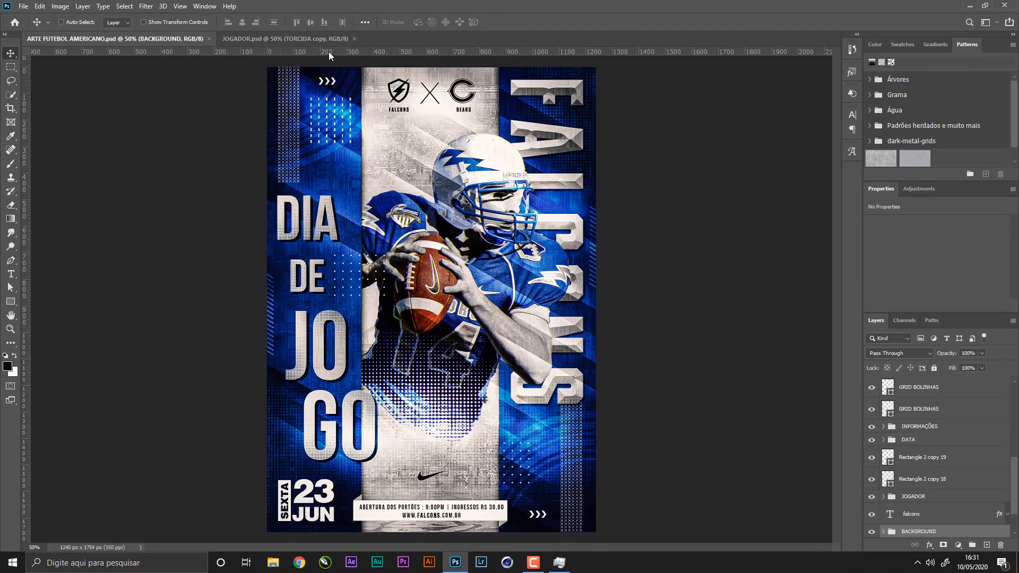
click(340, 40)
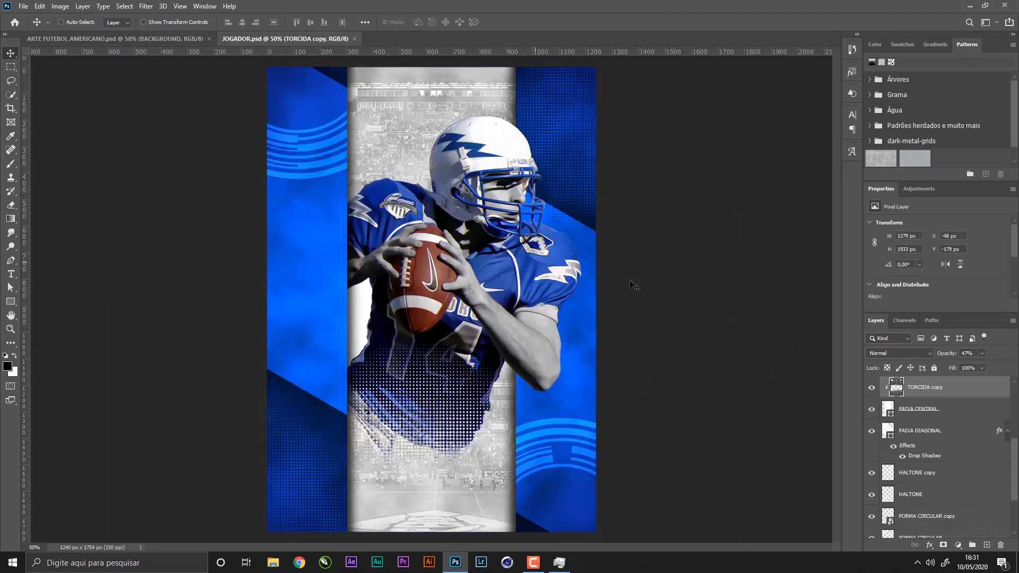
drag(490, 239, 494, 293)
key(ctrl+z)
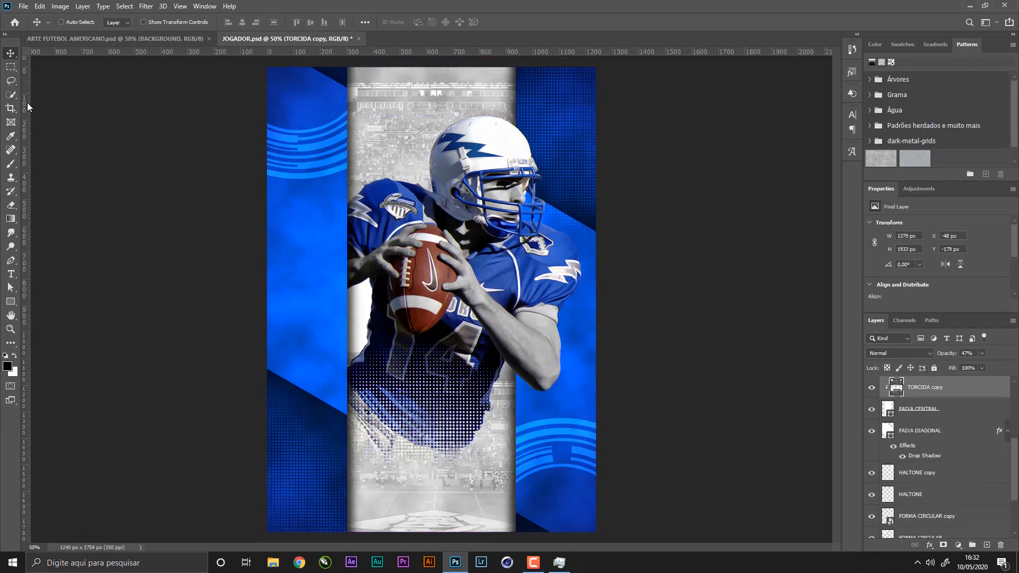
click(11, 67)
drag(273, 258, 676, 543)
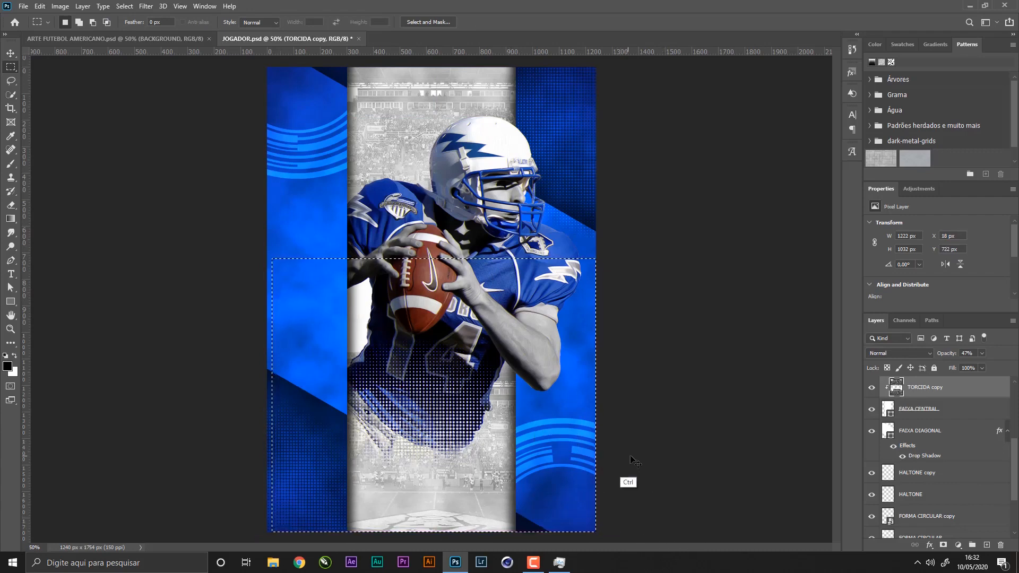
key(ctrl+d)
- Move the TORCIDA copy layer above CLOUDS and cut its lower part, from about the football's base down, onto a new layer
drag(940, 392, 947, 377)
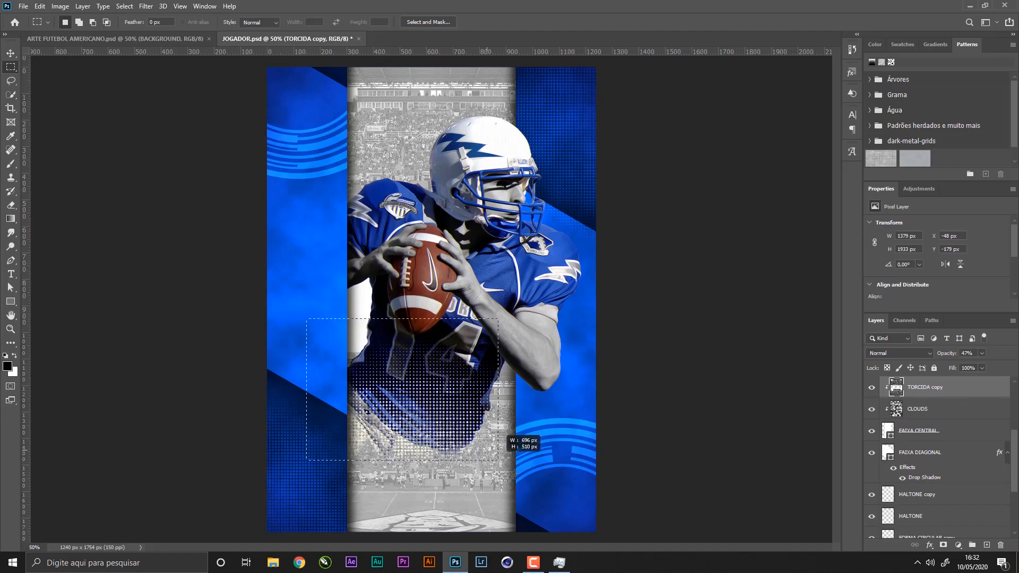
drag(156, 264, 716, 560)
key(Delete)
key(ctrl+d)
drag(464, 321, 463, 322)
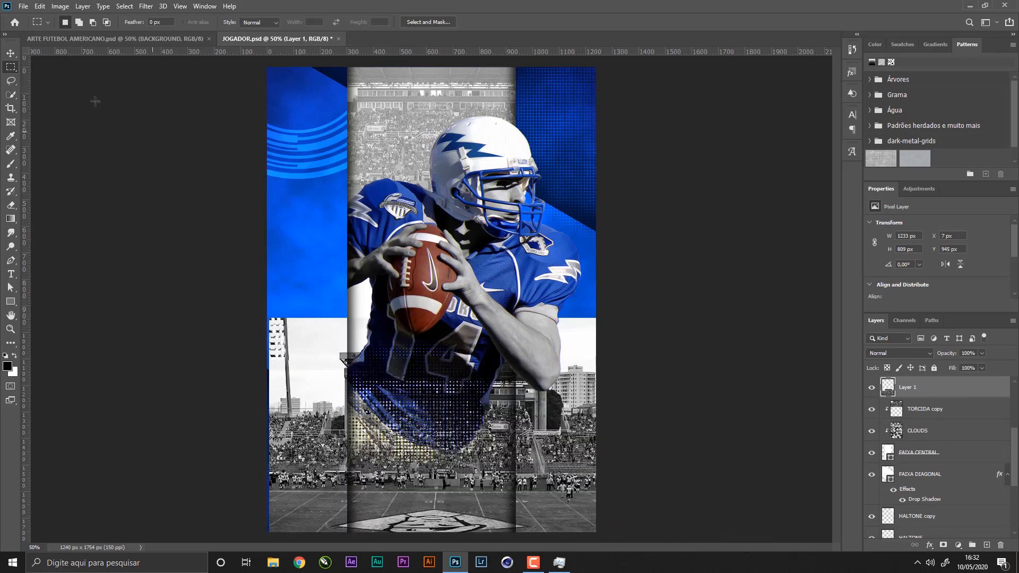
- Move the separated lower stadium section up, enlarge it to about 1891 × 1240 px and clip it to the central stripe
click(10, 53)
drag(567, 402, 567, 345)
key(ctrl+t)
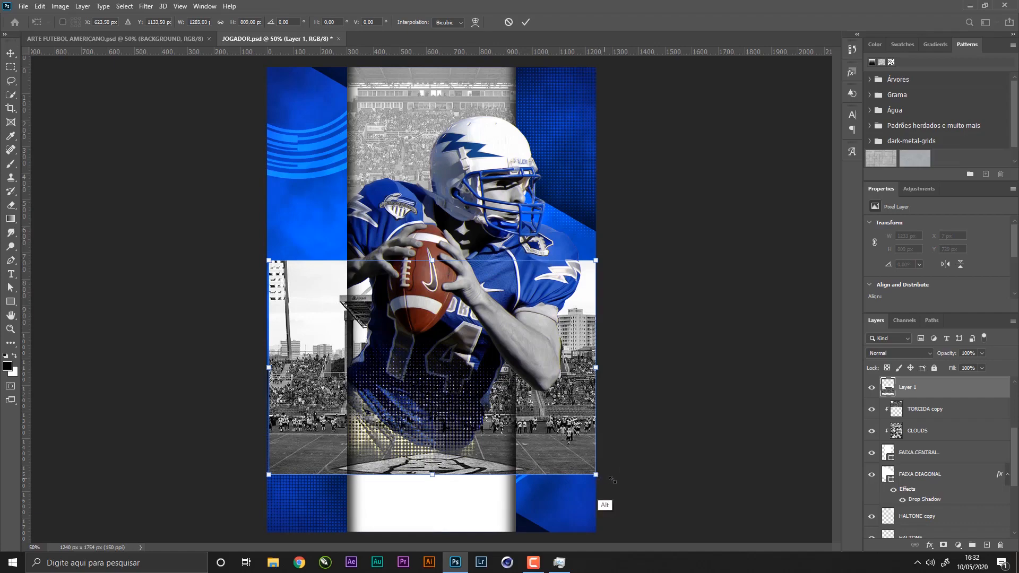
drag(598, 476, 688, 536)
key(Return)
key(e)
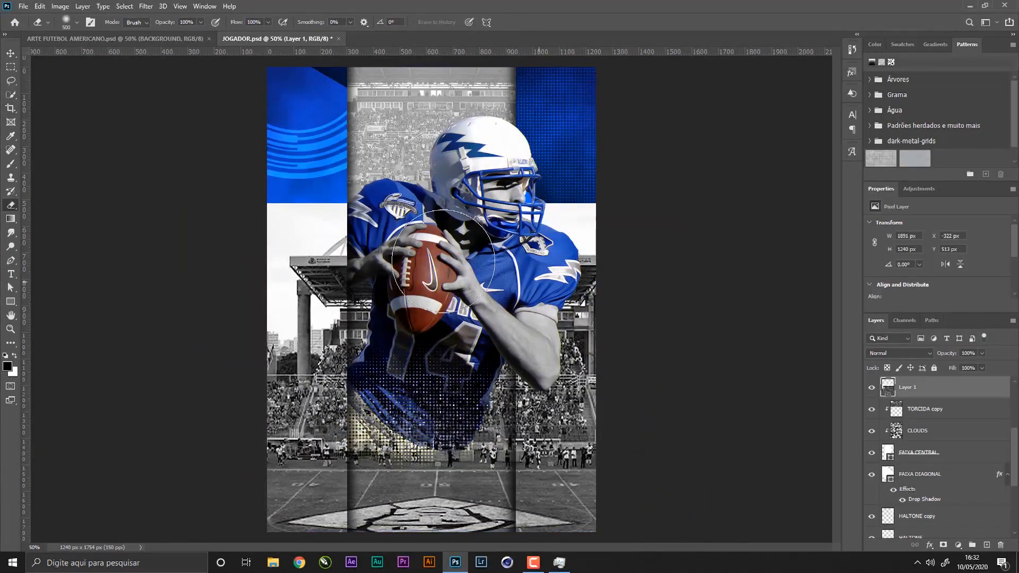
key(v)
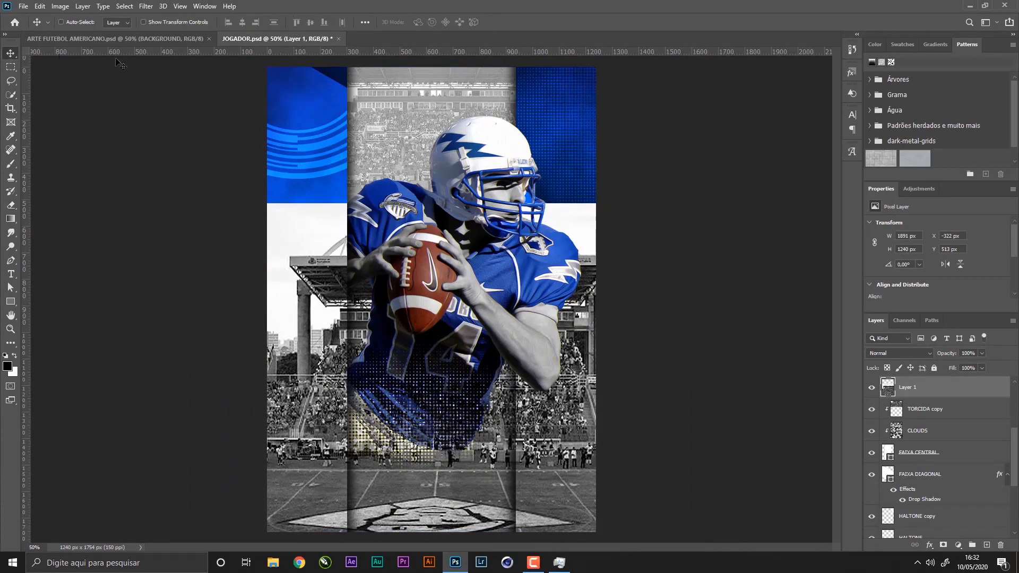
alt+click(931, 397)
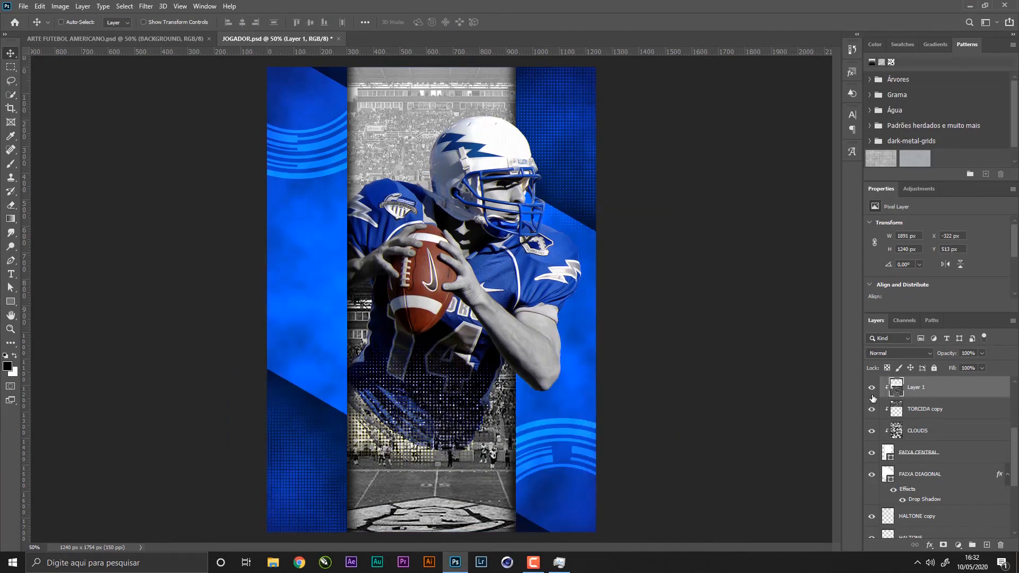
- Scale the clipped lower stadium section to about 1451 × 952 px, align it with the poster's bottom edge and save
drag(502, 425, 502, 436)
key(ctrl+t)
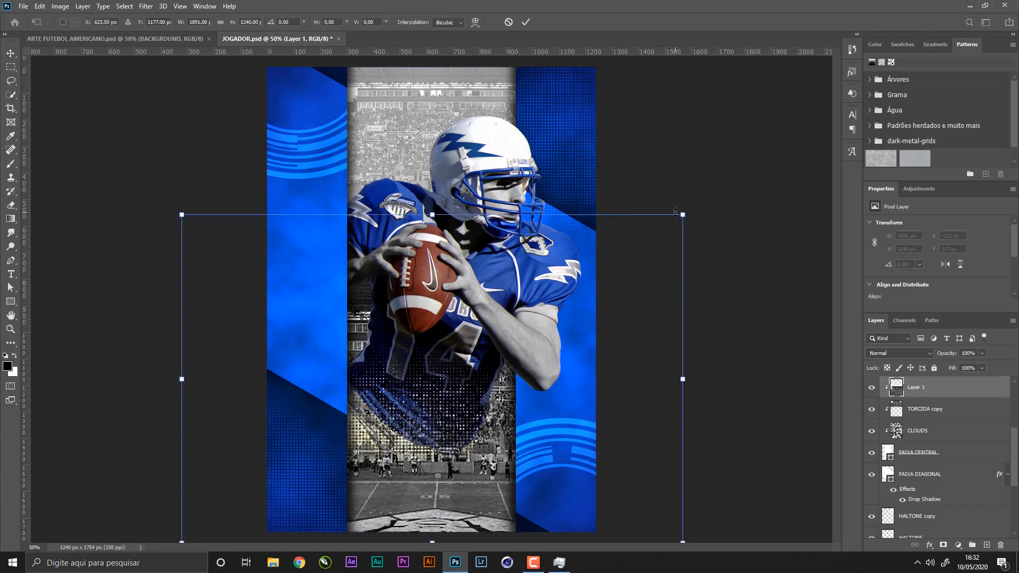
drag(682, 214, 644, 240)
drag(506, 341, 505, 362)
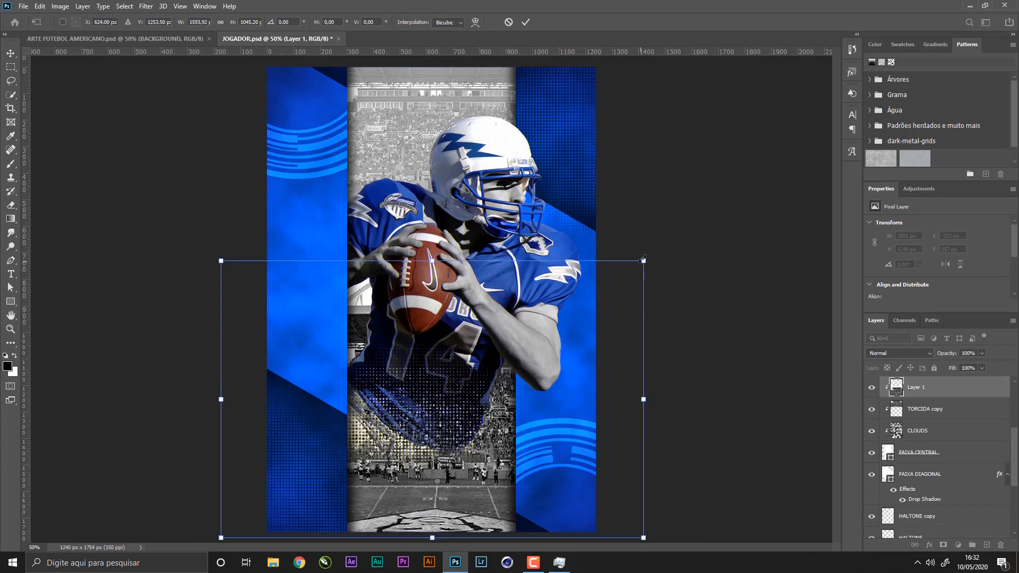
drag(644, 261, 630, 280)
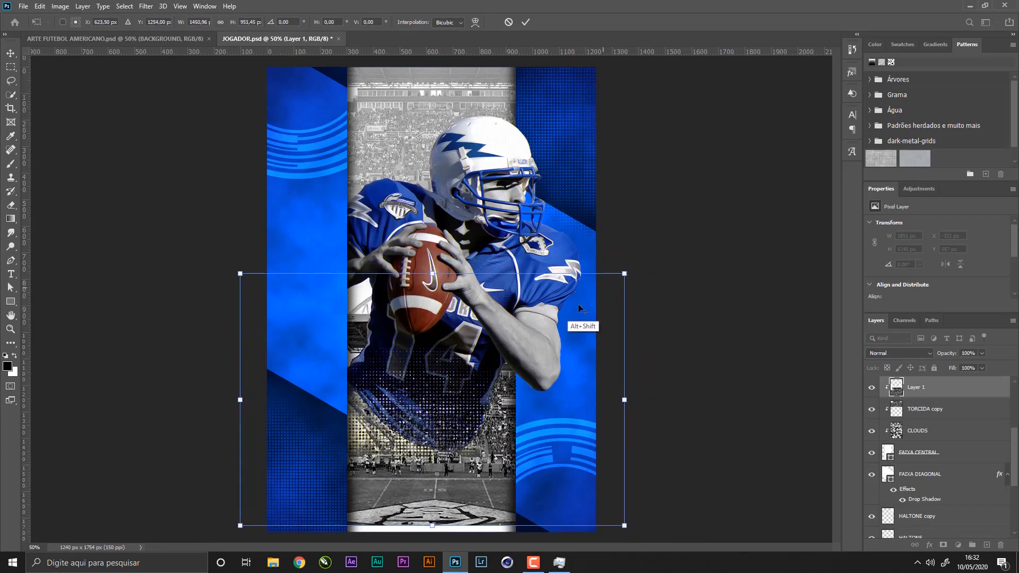
drag(552, 344, 552, 356)
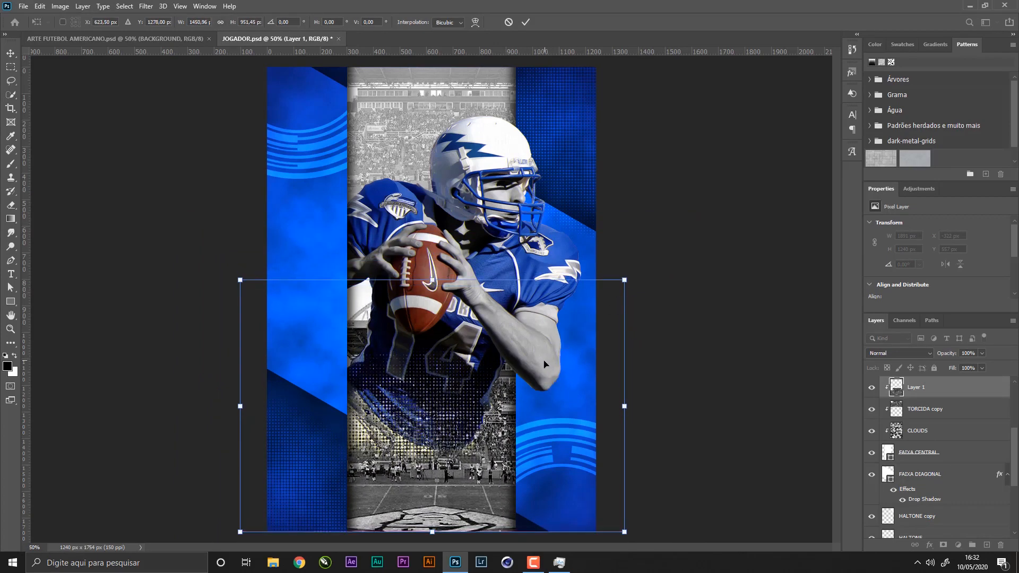
key(Return)
key(ctrl+s)
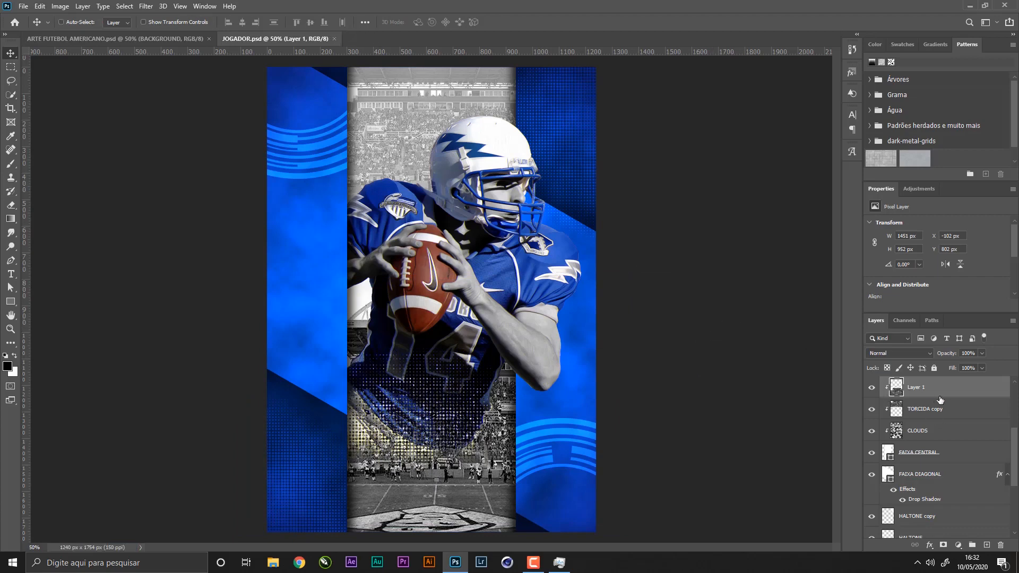
shift+click(936, 414)
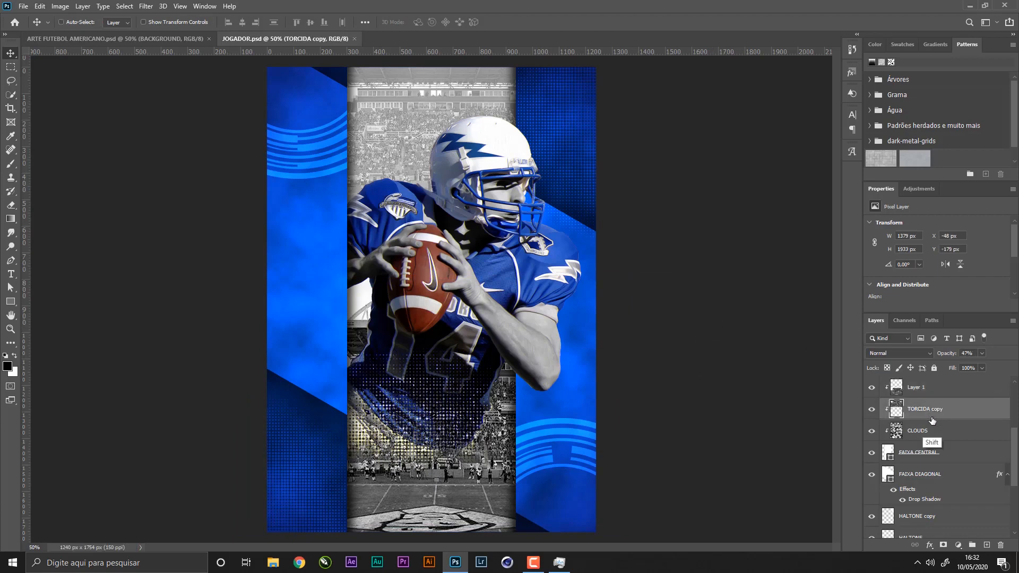
key(ctrl+e)
double_click(920, 387)
text(TORC)
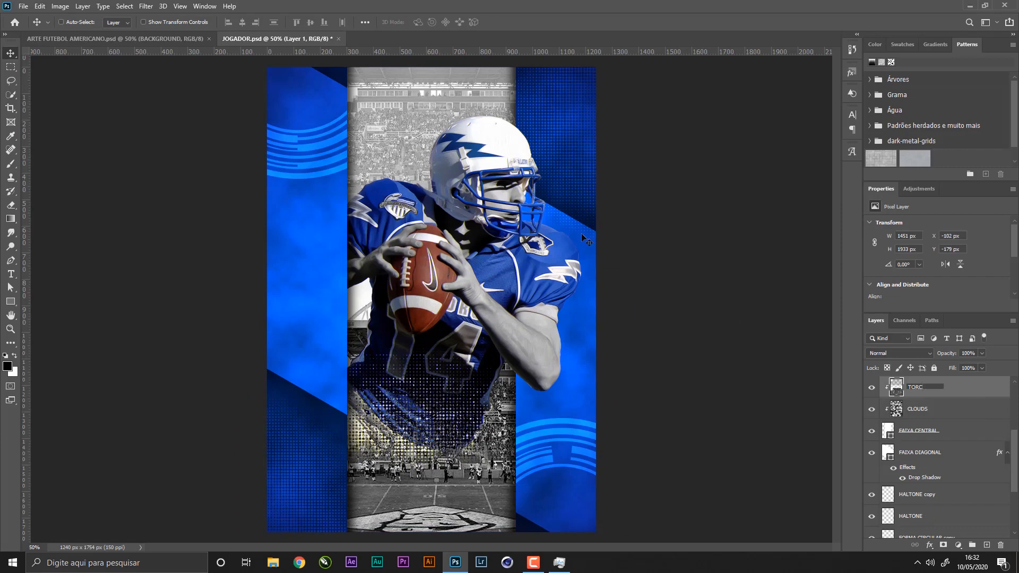
key(Escape)
key(ctrl+z)
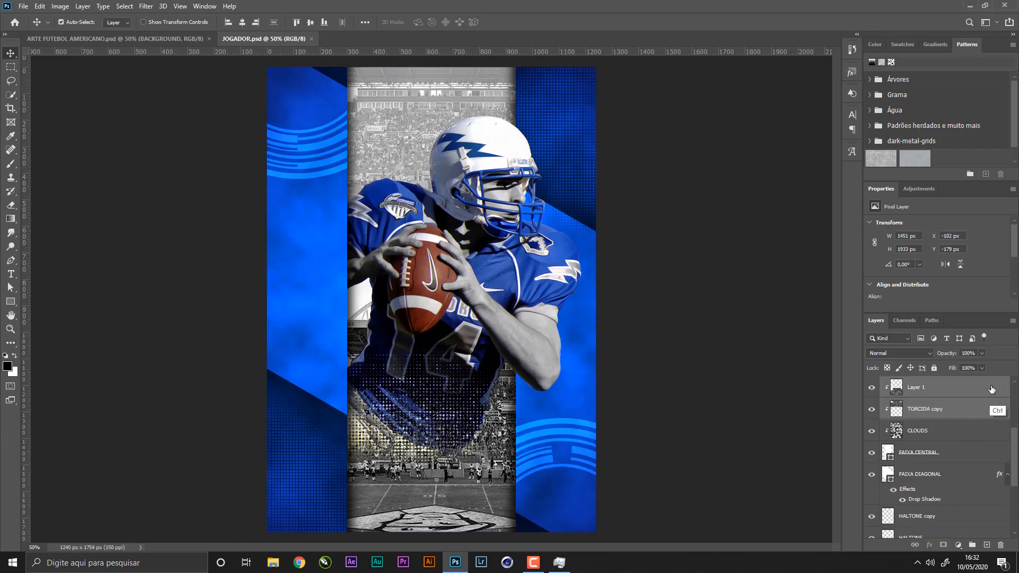
- Match Layer 1 to TORCIDA copy by setting its opacity to 47%, and save the document
double_click(933, 409)
click(933, 391)
click(940, 415)
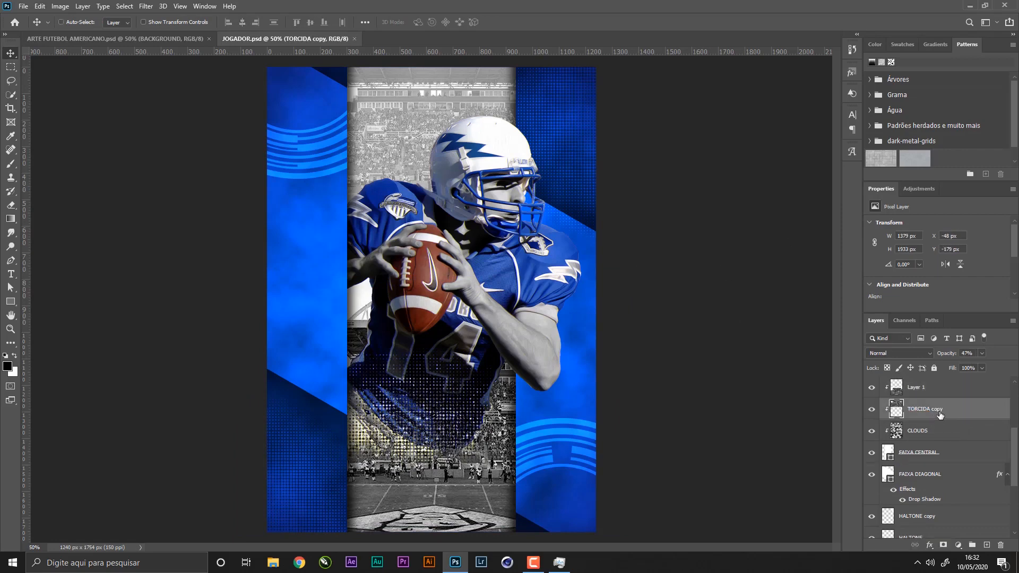
click(924, 393)
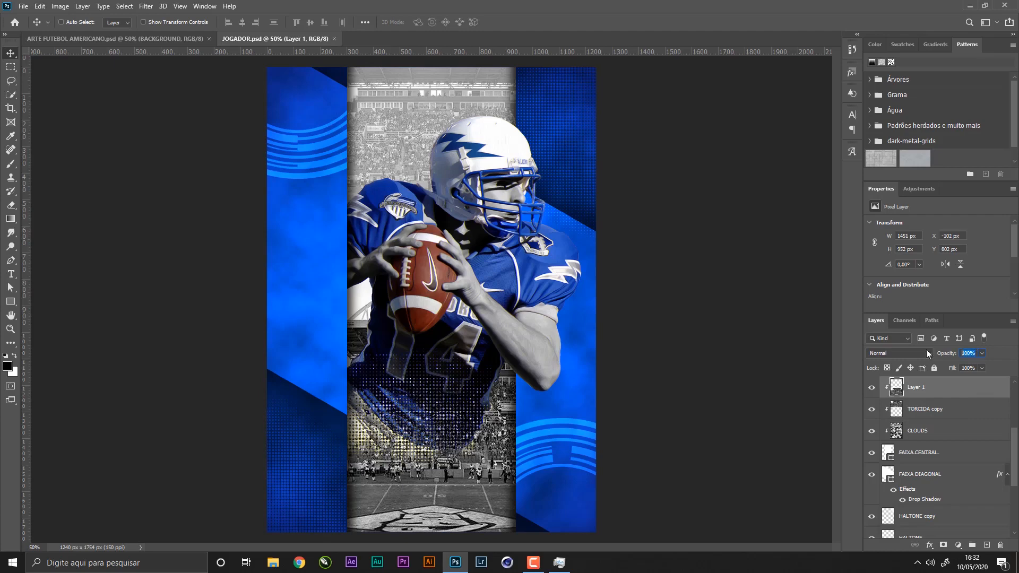
text(47)
key(Return)
key(ctrl+s)
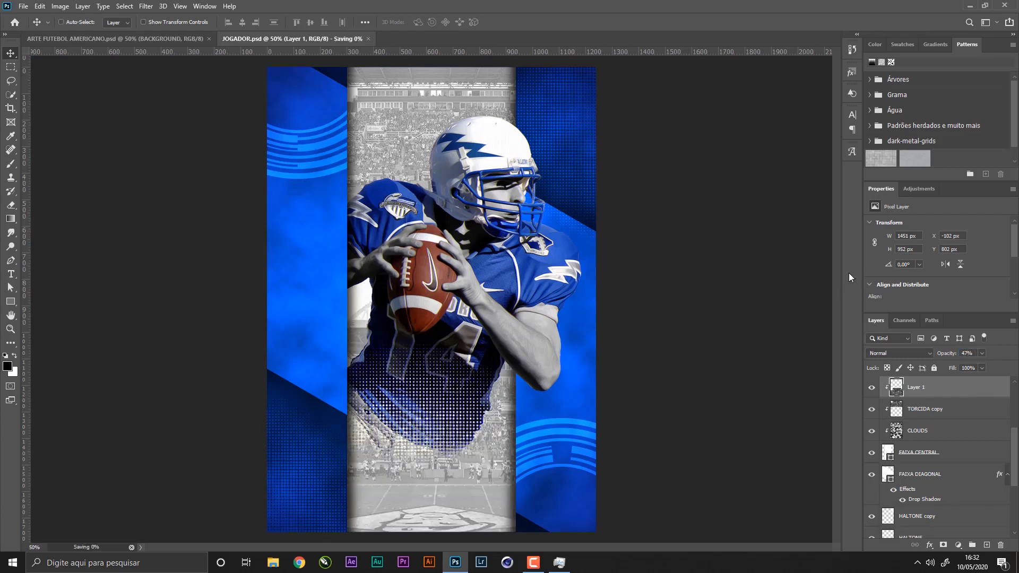
- Merge Layer 1 with TORCIDA copy, rename the merged layer as TORCIDA and save
key(ctrl+e)
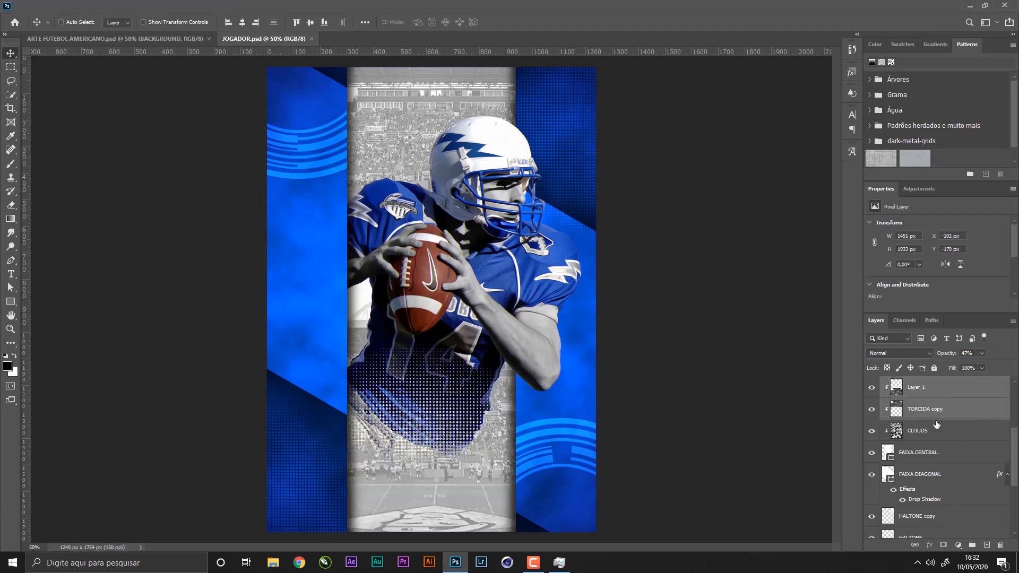
double_click(917, 387)
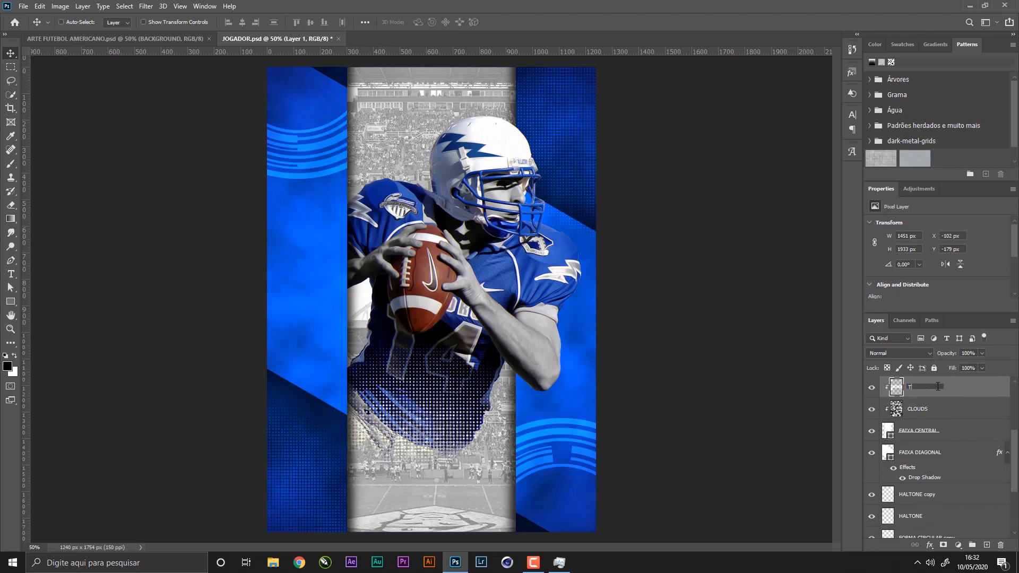
key(Return)
key(ctrl+s)
- Place the TORCIDA layer below CLOUDS and lower its opacity to 64%, saving and comparing with the finished poster
drag(941, 390, 935, 419)
key(ctrl+s)
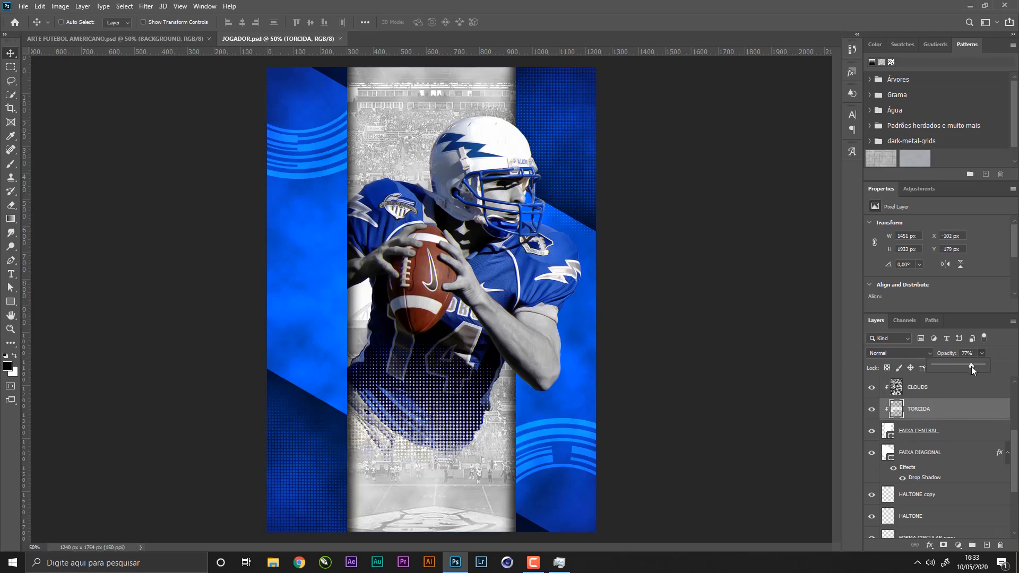
drag(971, 366, 961, 369)
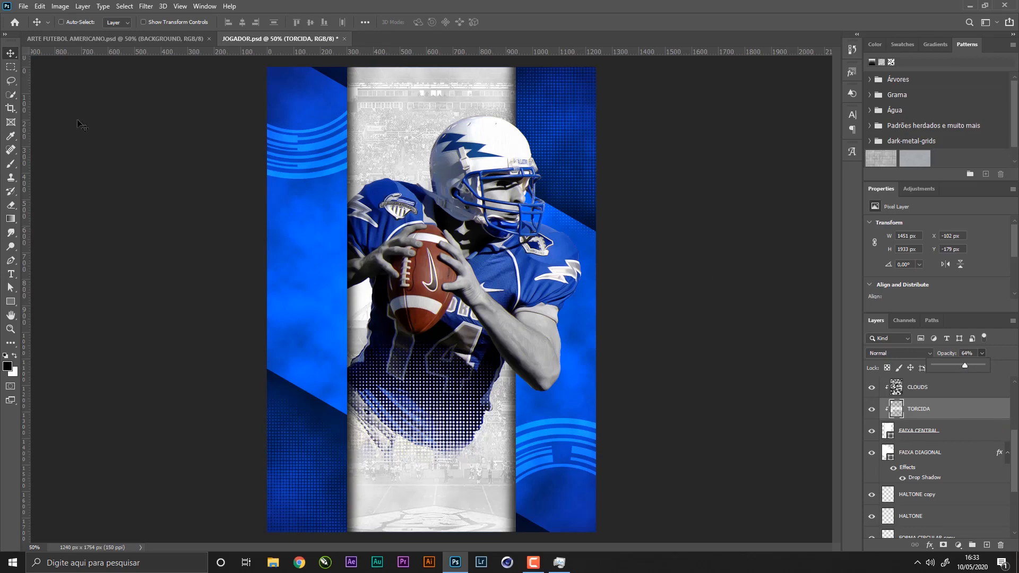
key(ctrl+s)
click(174, 37)
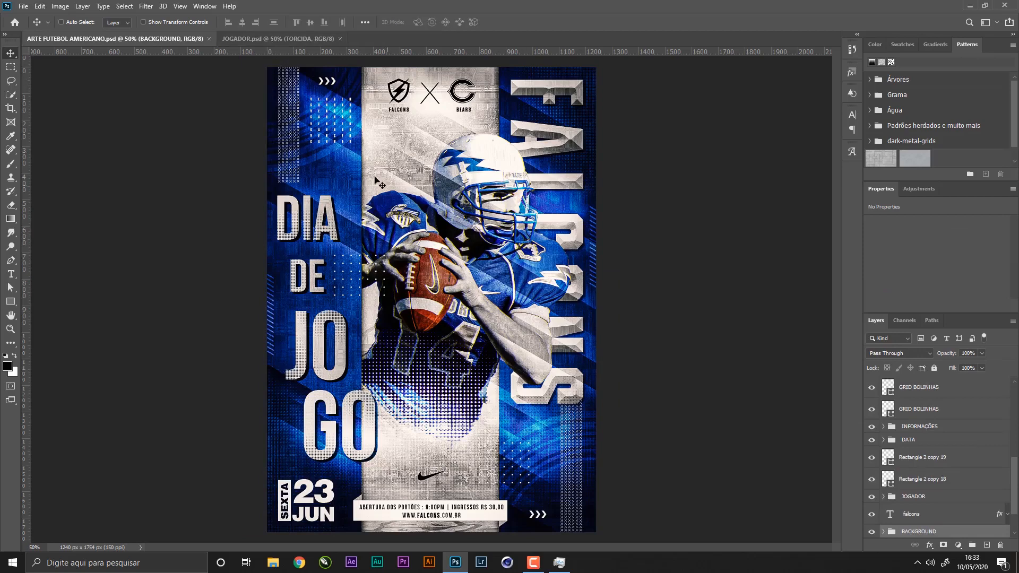
click(251, 36)
- Group all the background design layers from CLOUDS downward, excluding the locked Background, name the group BACKGROUND and save
key(t)
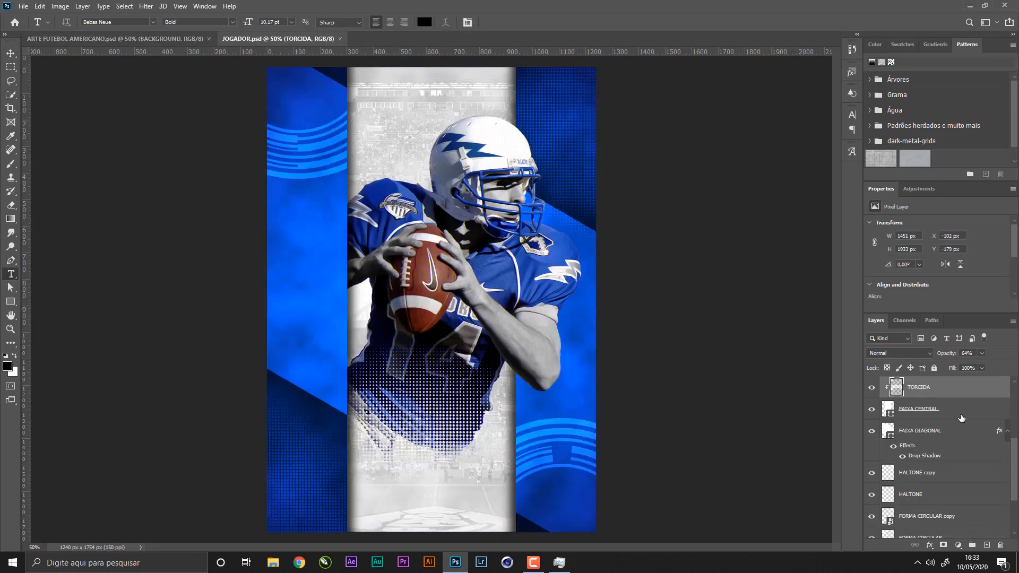
scroll(1015, 474, up, 3)
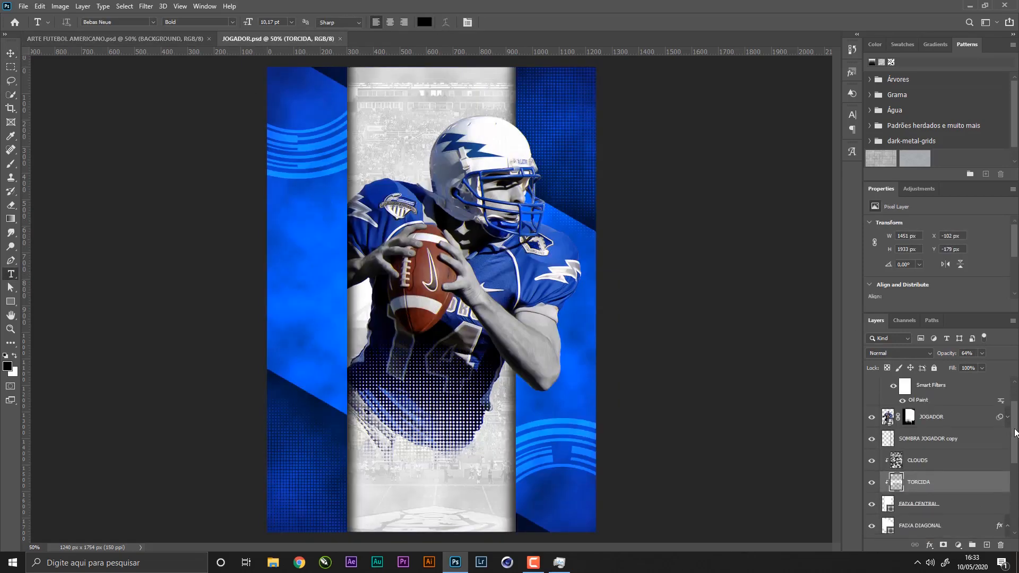
click(946, 461)
drag(1017, 435, 1017, 509)
shift+click(968, 510)
key(ctrl+g)
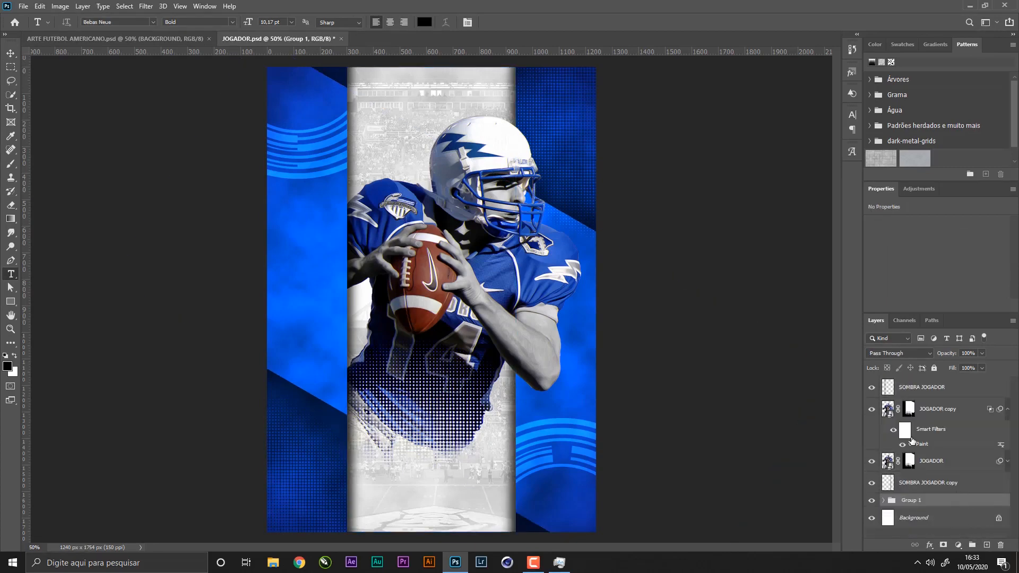
double_click(912, 500)
text(baCKGROUND)
key(Return)
key(ctrl+s)
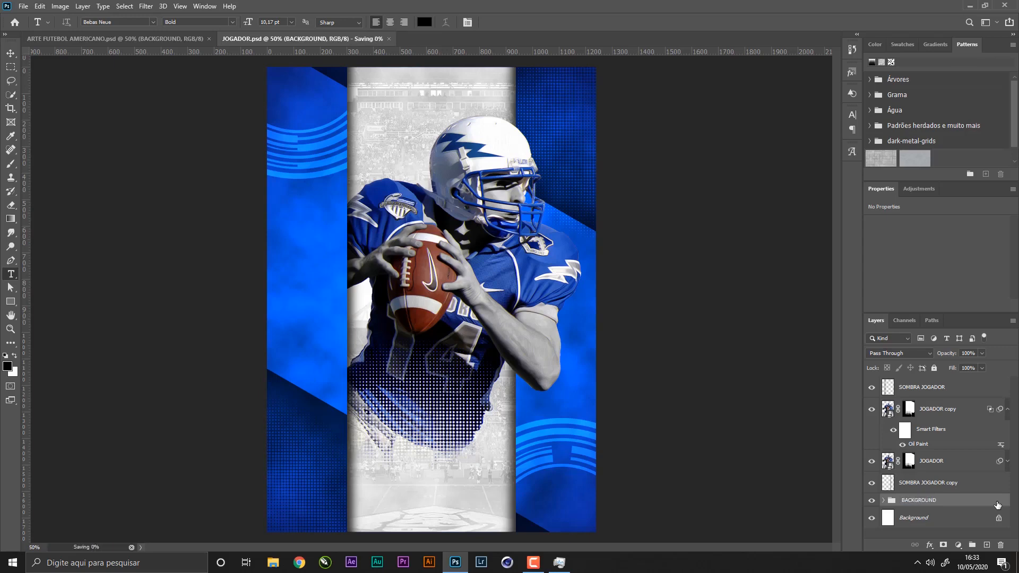
- Group the player layers from SOMBRA JOGADOR copy up to SOMBRA JOGADOR, name the group JOGADOR and save
click(954, 482)
shift+click(923, 387)
key(ctrl+g)
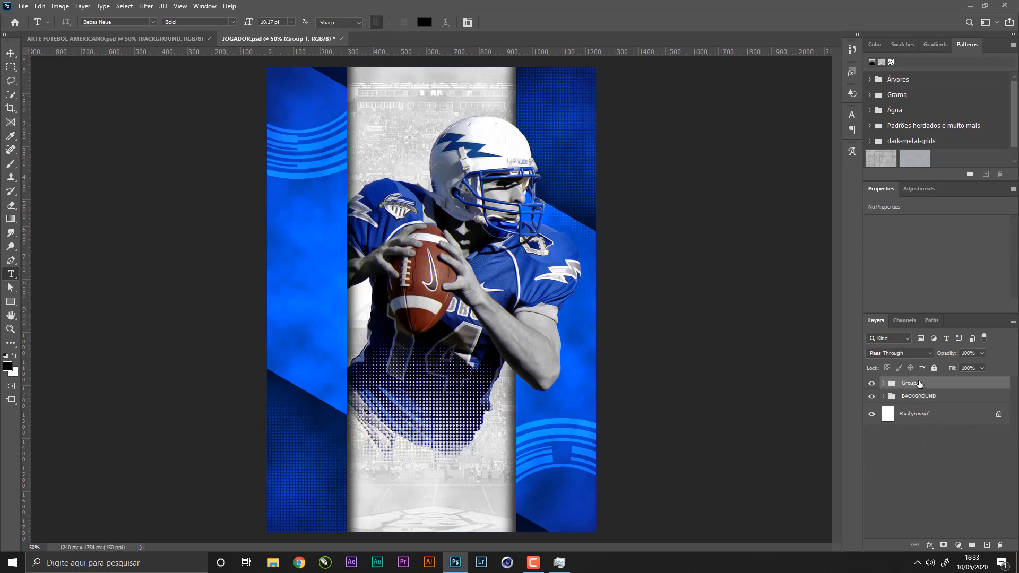
double_click(920, 383)
text(JOGADOR)
key(Return)
key(ctrl+s)
- Add a Bebas Neue Bold text layer reading "dia" on the blue strip beside the player and colour it ffffff
click(987, 545)
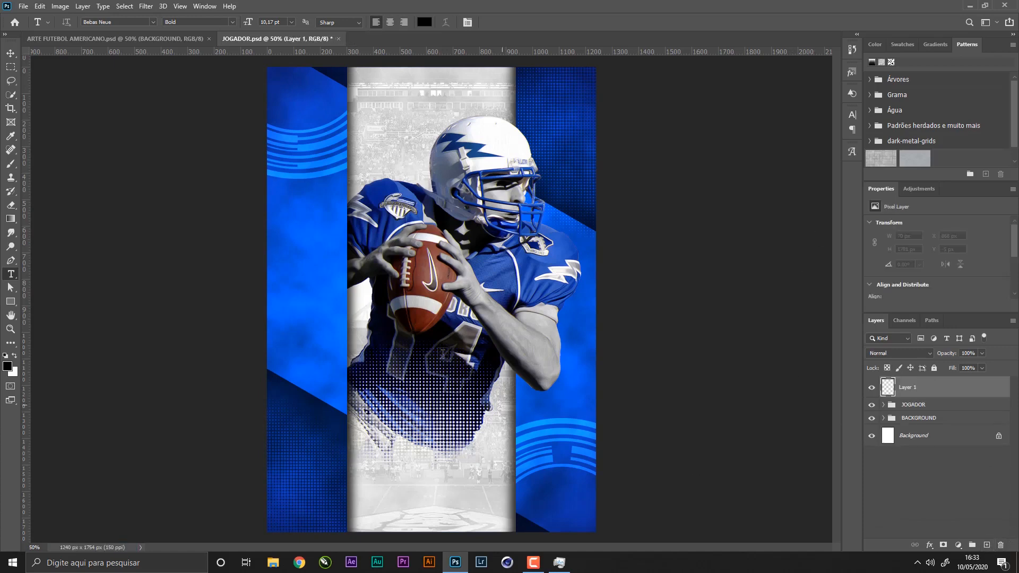
click(299, 218)
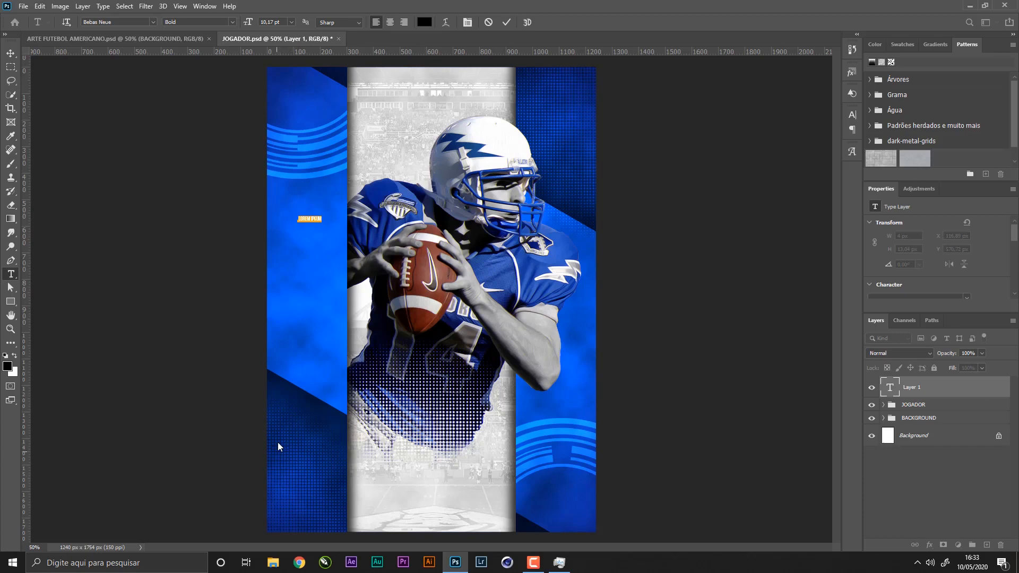
key(BackSpace)
text(dia)
click(9, 54)
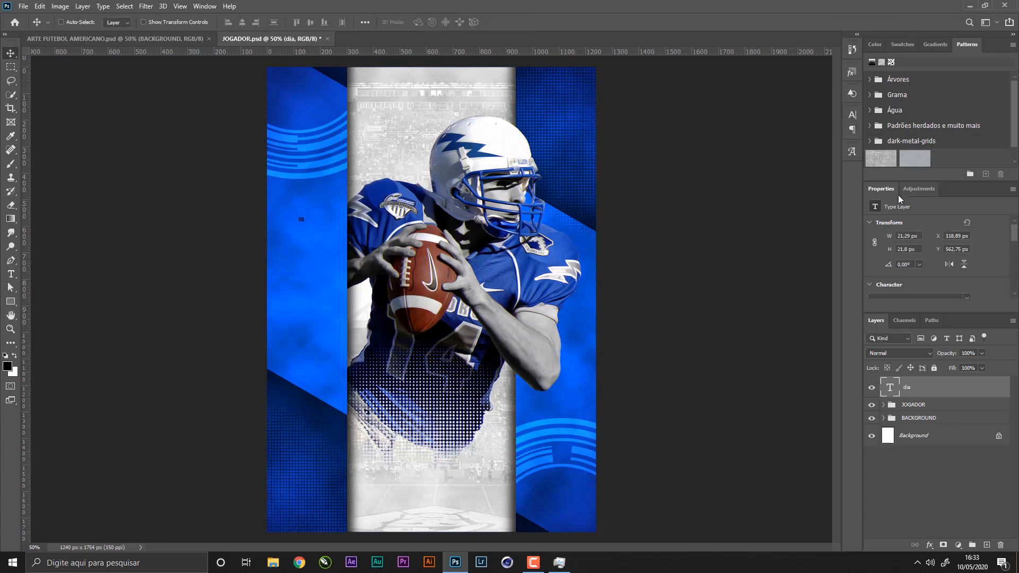
click(851, 117)
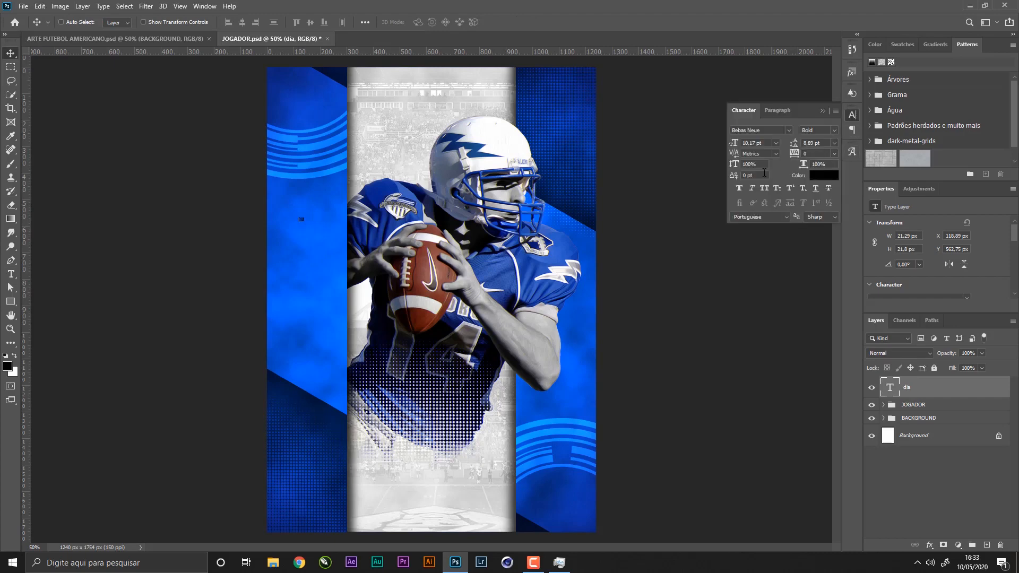
click(819, 177)
text(ffffff)
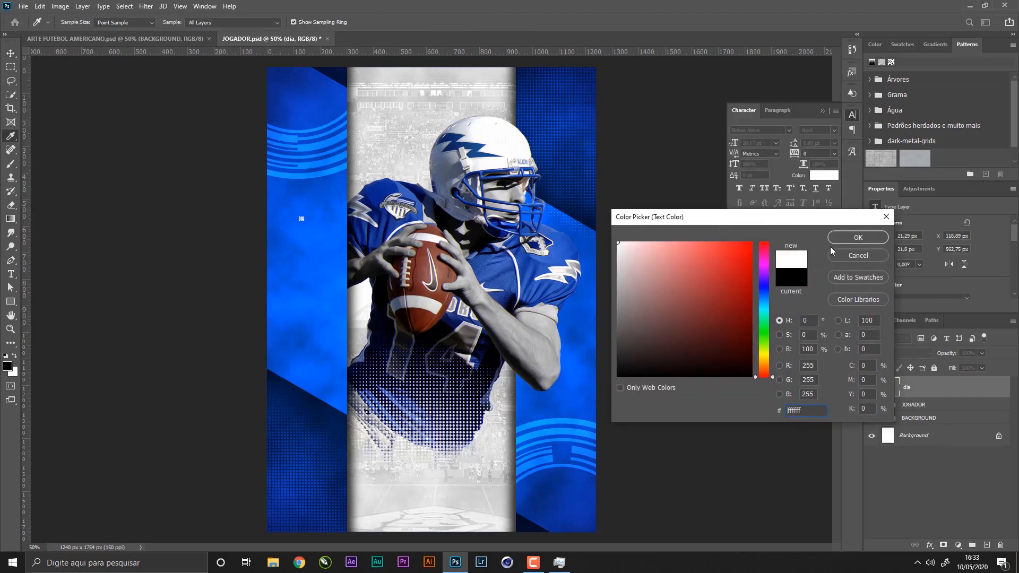
click(848, 240)
- Enlarge the DIA text to about 110.4 pt so it nearly spans the blue strip beside the player's shoulder
key(ctrl+t)
drag(305, 221, 336, 217)
key(Return)
key(ctrl+t)
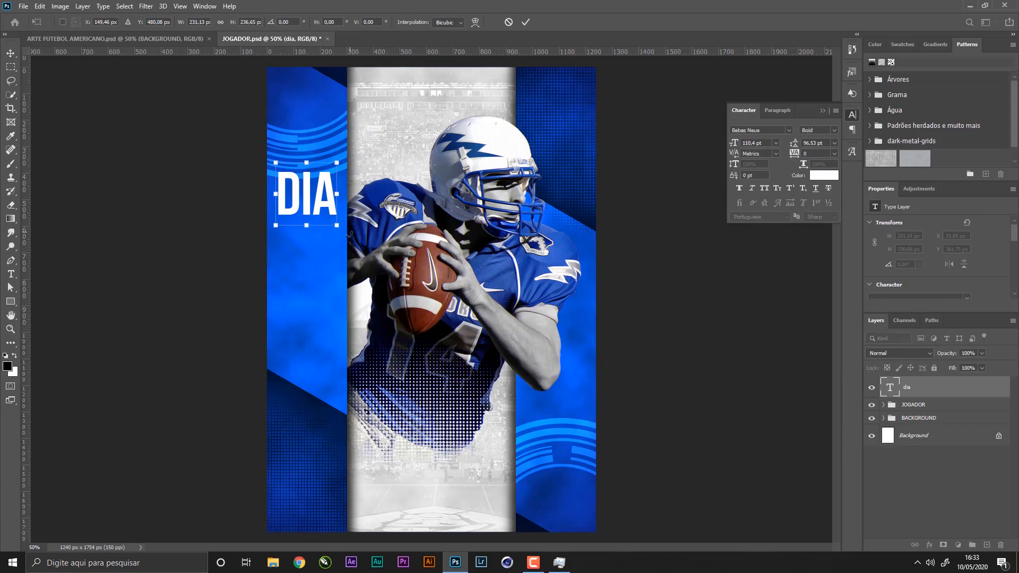
key(Return)
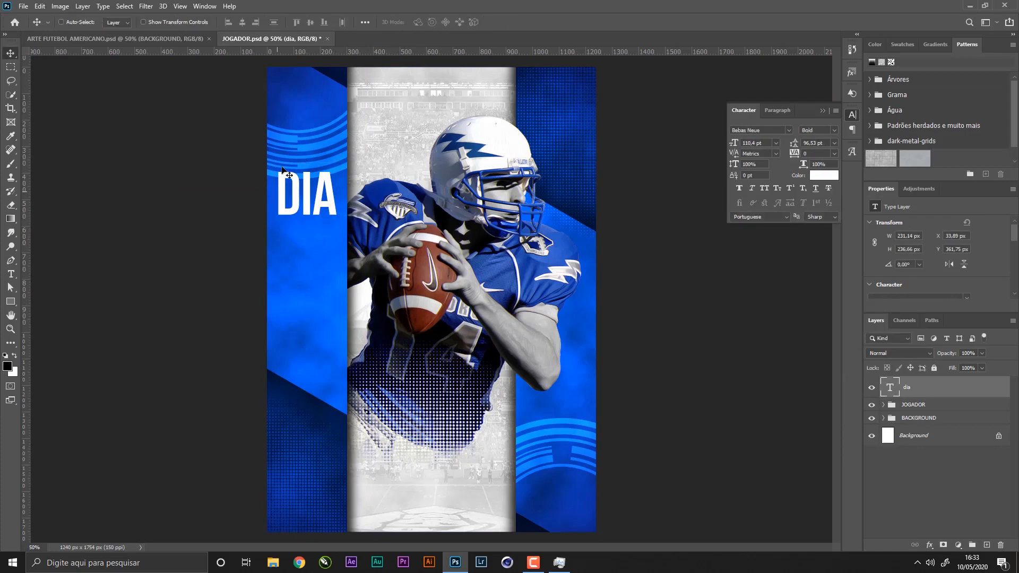
- Duplicate DIA directly beneath itself, change the copy's text to DE and scale it down to about 69.44 pt
drag(319, 198, 318, 254)
double_click(319, 253)
text(DE)
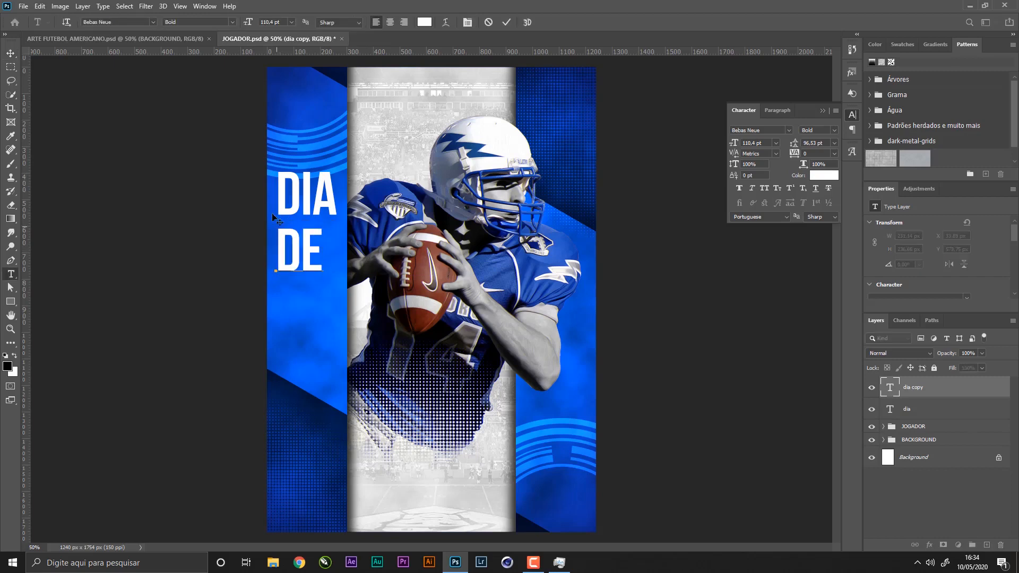
key(ctrl+Return)
key(ctrl+t)
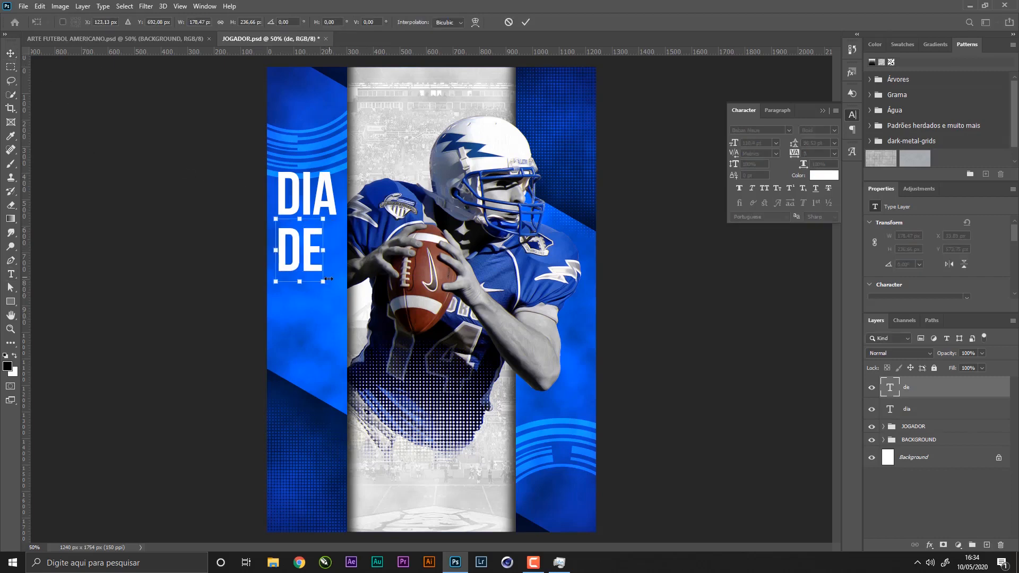
drag(317, 275, 327, 295)
key(Return)
- Duplicate DE below itself, change the copy's text to JO and enlarge it to about 161.31 pt
double_click(309, 287)
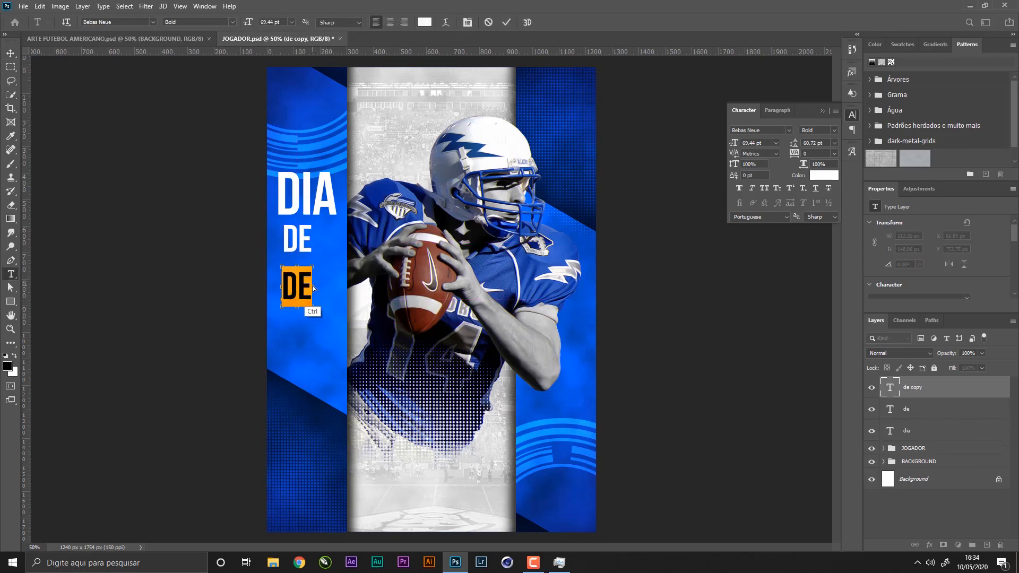
text(JP)
key(BackSpace)
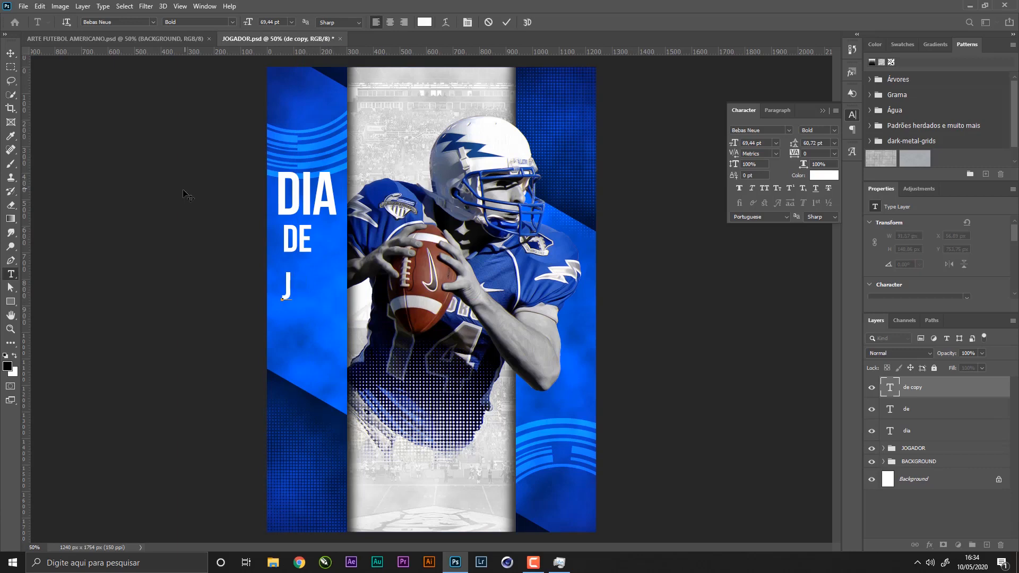
text(O)
click(12, 52)
key(ctrl+t)
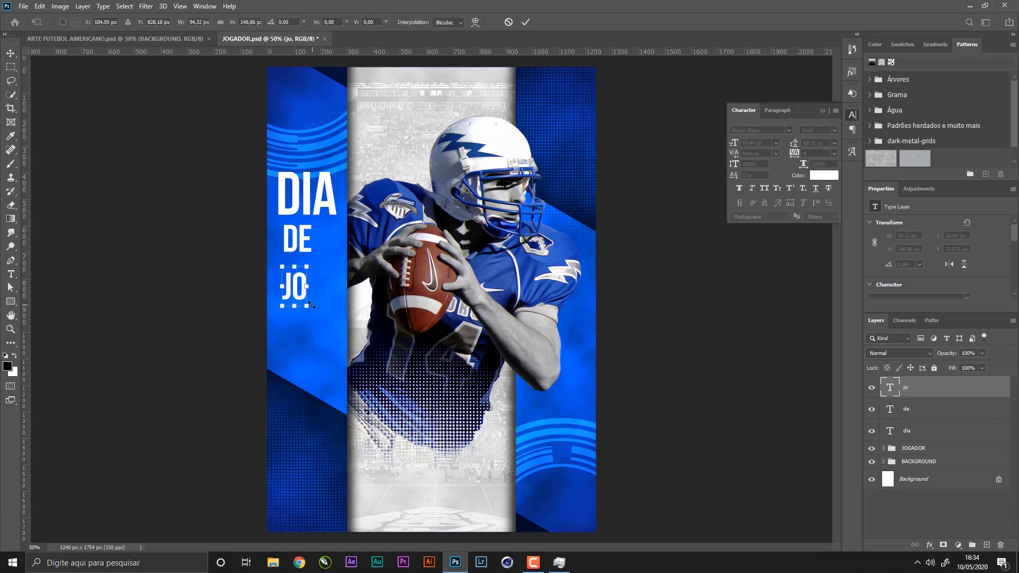
drag(307, 301, 338, 358)
key(Return)
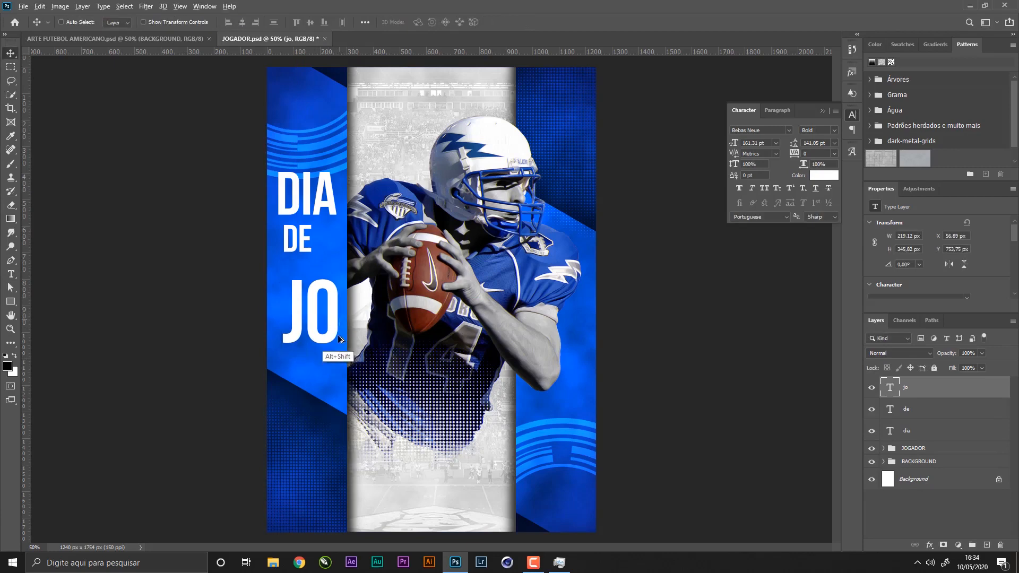
- Duplicate JO below itself, change the copy's text to GO and shift it slightly right, over the central strip
drag(337, 319, 338, 391)
double_click(334, 393)
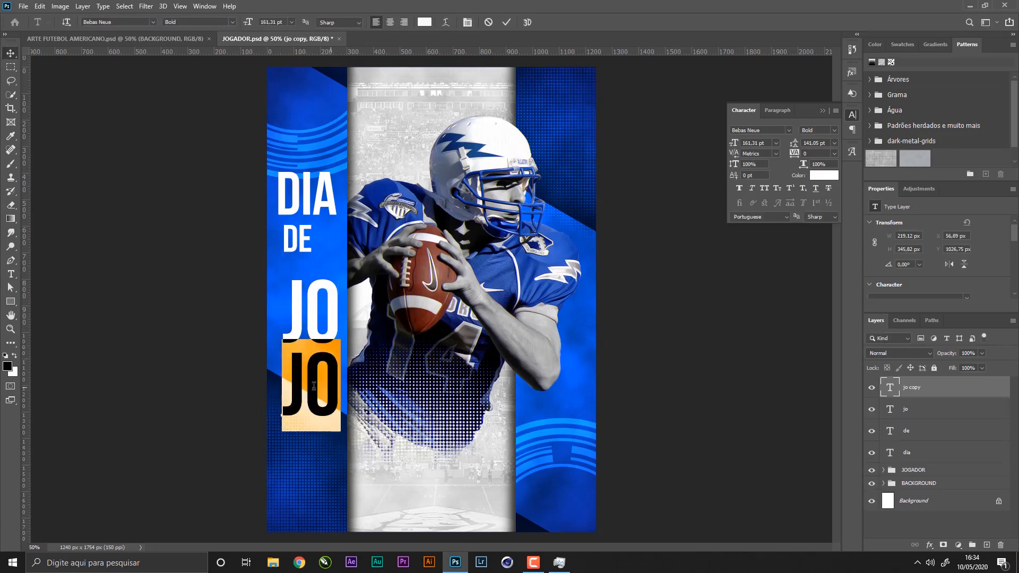
text(go)
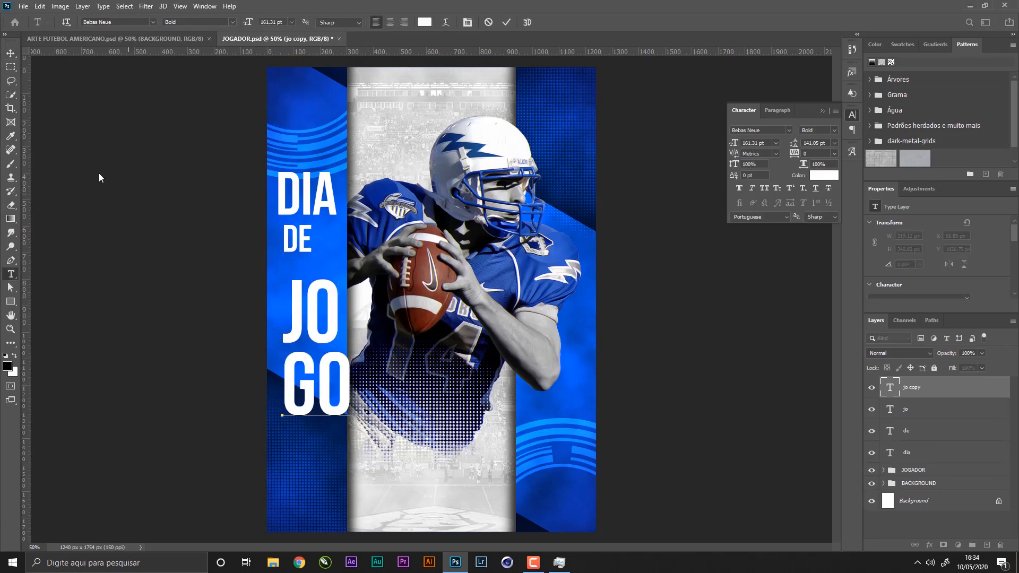
click(11, 53)
drag(394, 363, 408, 362)
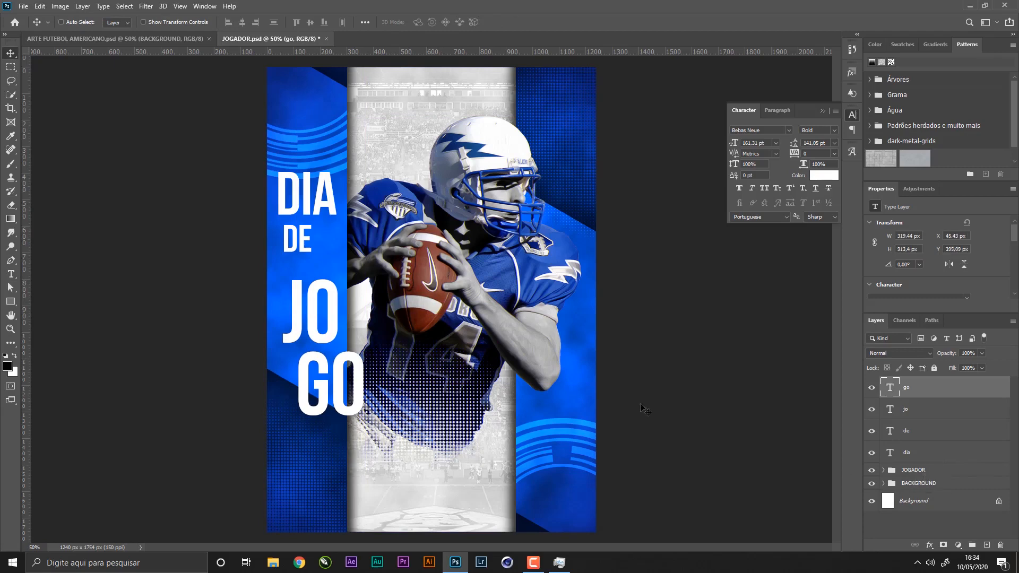
- Move the DIA, DE, JO and GO layers together down the poster, save, and nudge them slightly back up
shift+click(934, 454)
drag(472, 282, 473, 361)
key(ctrl+s)
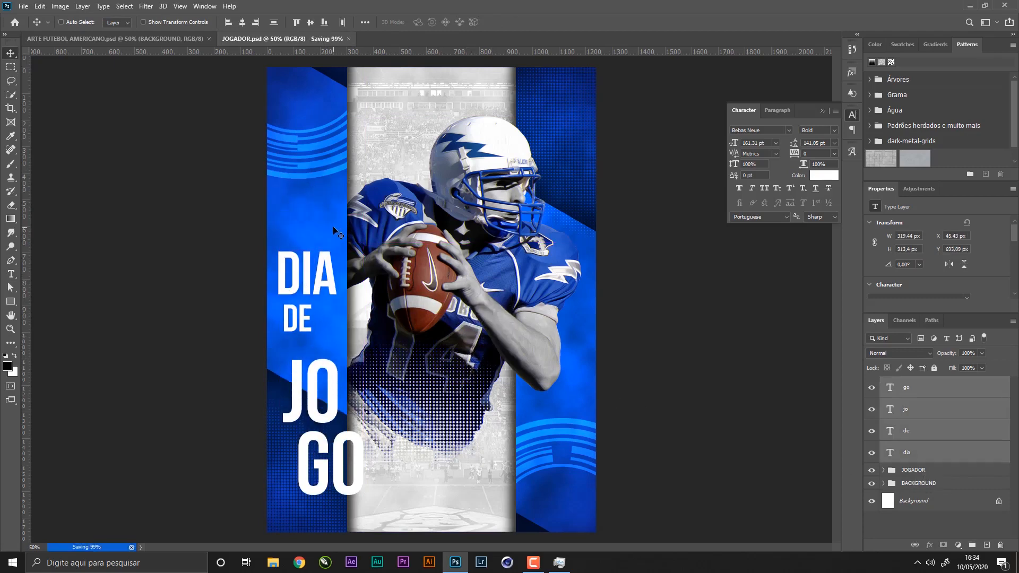
key(Up)
key(Up)
key(Up)
key(Up)
key(Up)
key(Up)
key(Up)
key(Up)
key(Up)
key(Up)
key(Up)
key(Up)
key(Up)
key(Up)
key(Up)
key(Up)
key(Up)
key(Up)
- Distribute the four words DIA, DE, JO and GO with equal vertical spacing and save the document
click(952, 389)
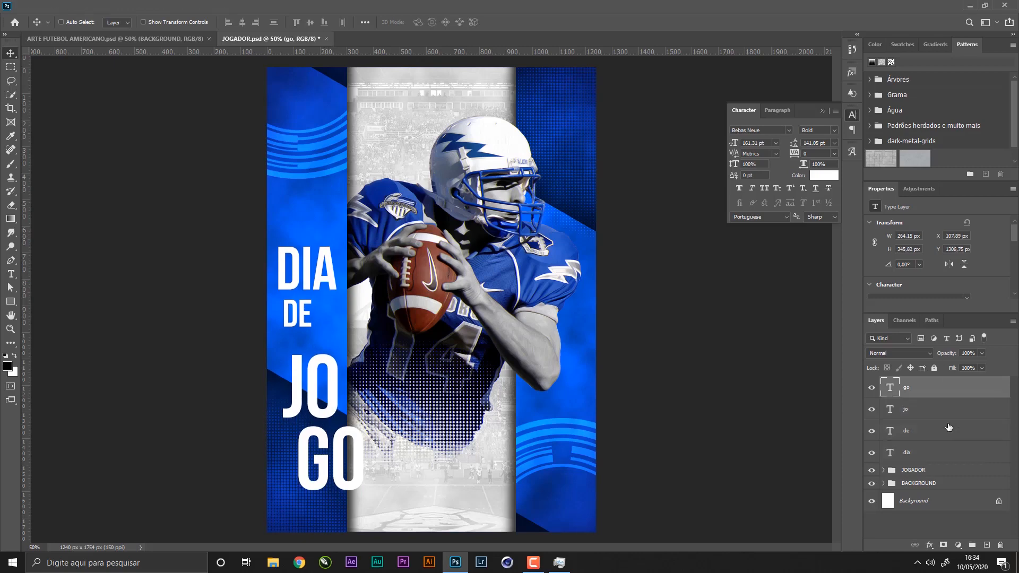
shift+click(929, 450)
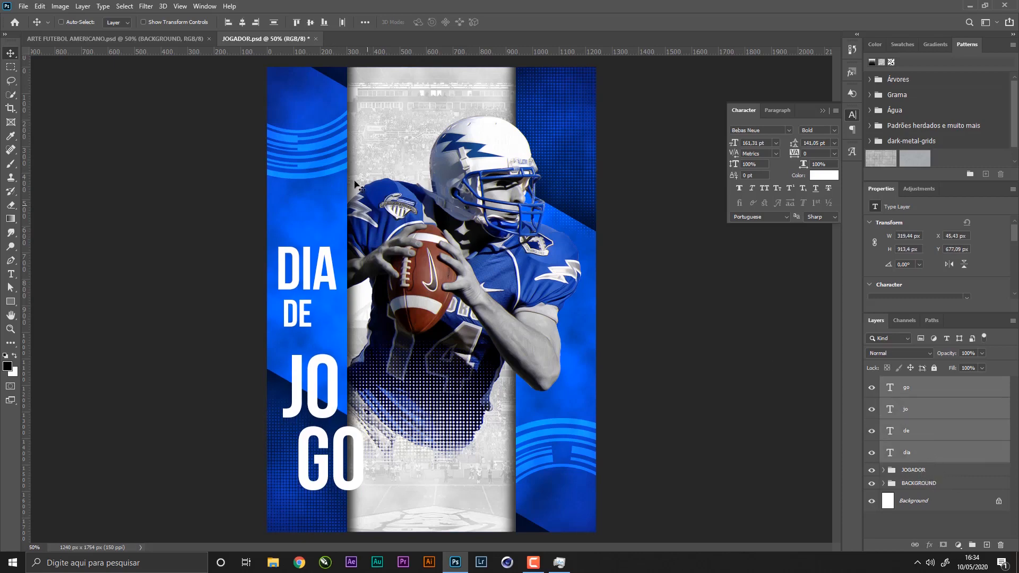
click(274, 23)
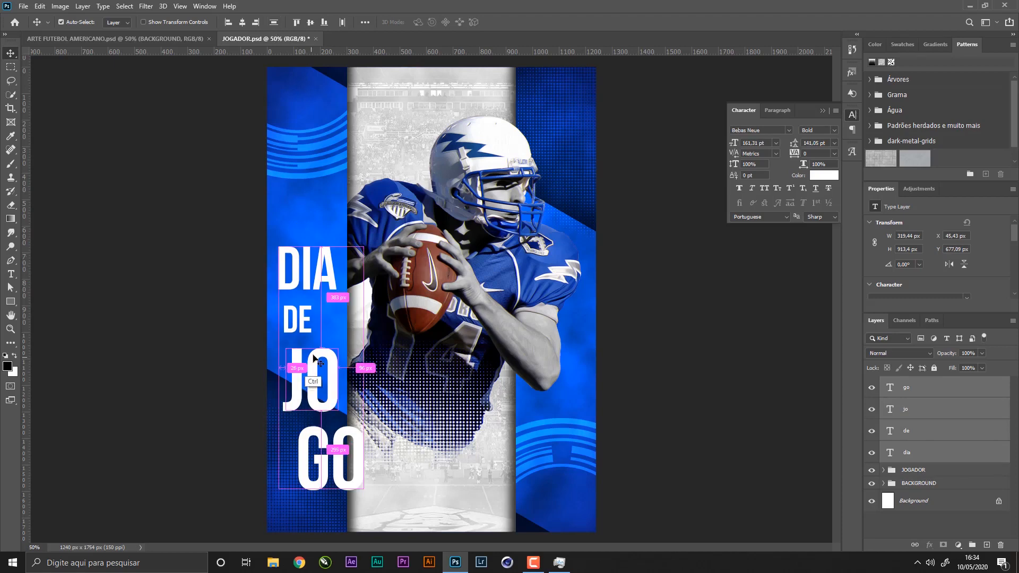
key(ctrl+s)
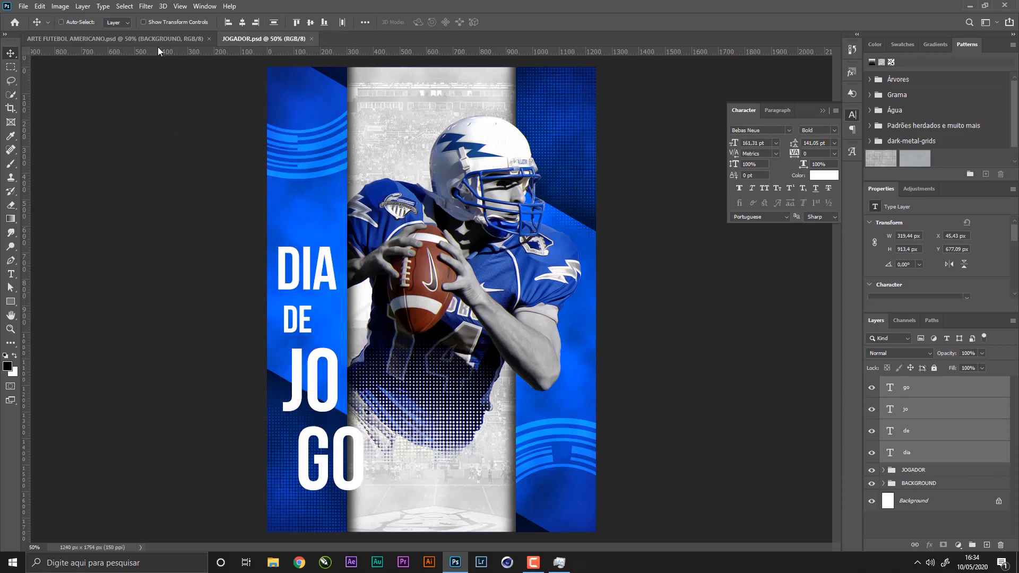
- Compare with the finished poster, then group the four word layers and name the group DIA DE JOGO
click(173, 38)
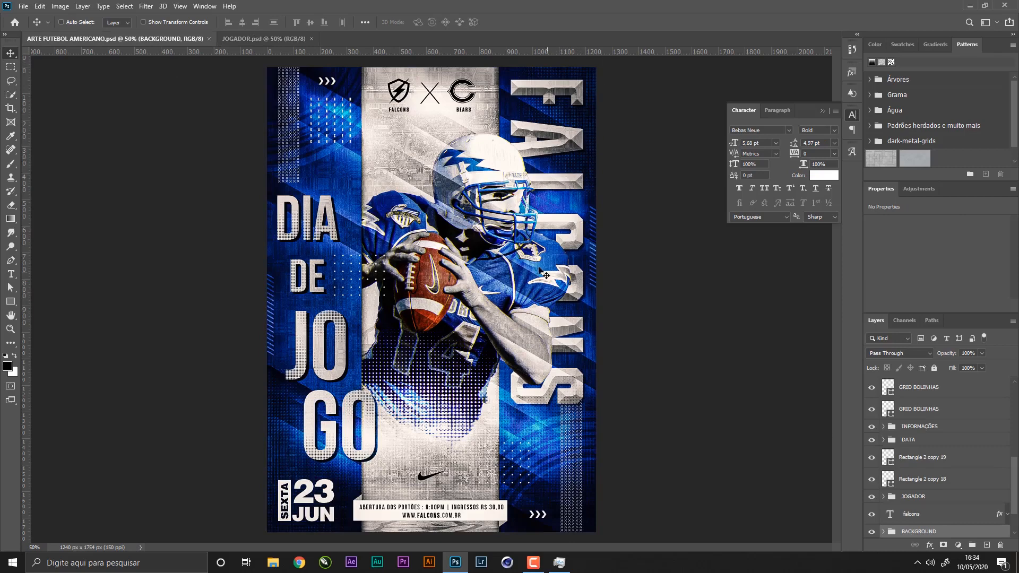
click(282, 41)
key(t)
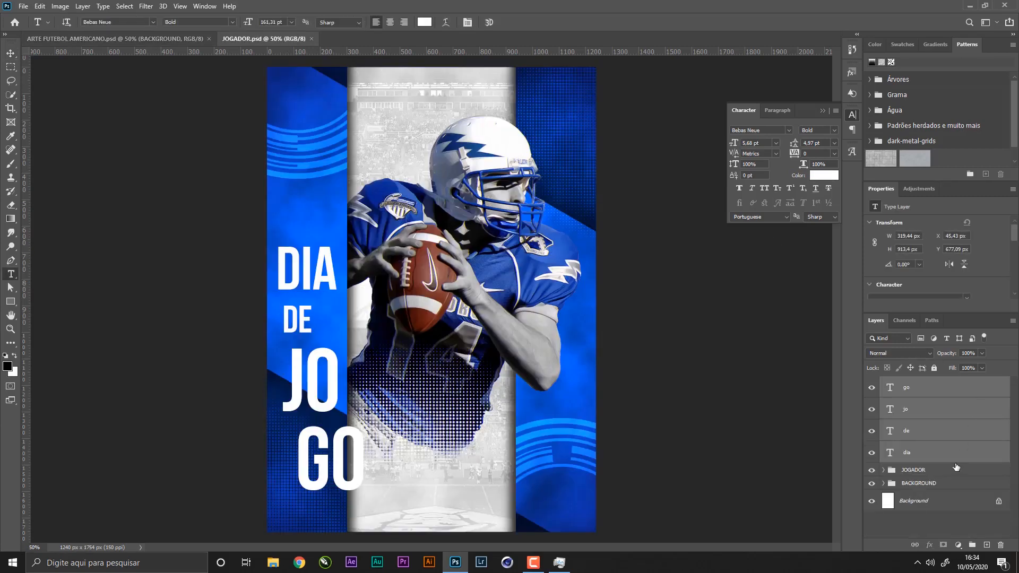
key(ctrl+g)
double_click(910, 383)
text(DIA DE JOGO)
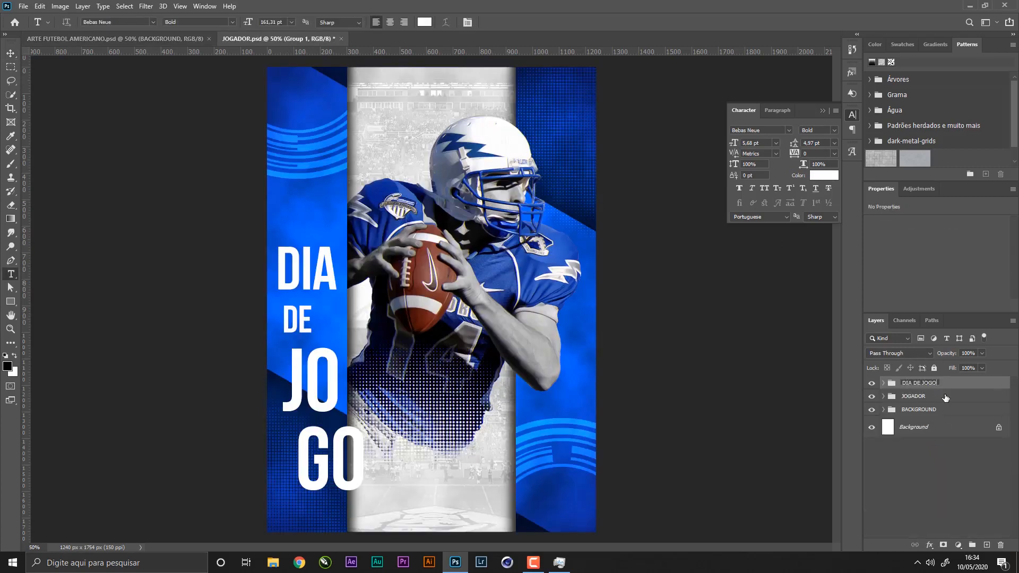
key(Return)
- Add a text layer reading FALCONS near the helmet and set its font to XXII DONT-MESS-WITH-VIKINGS
click(986, 545)
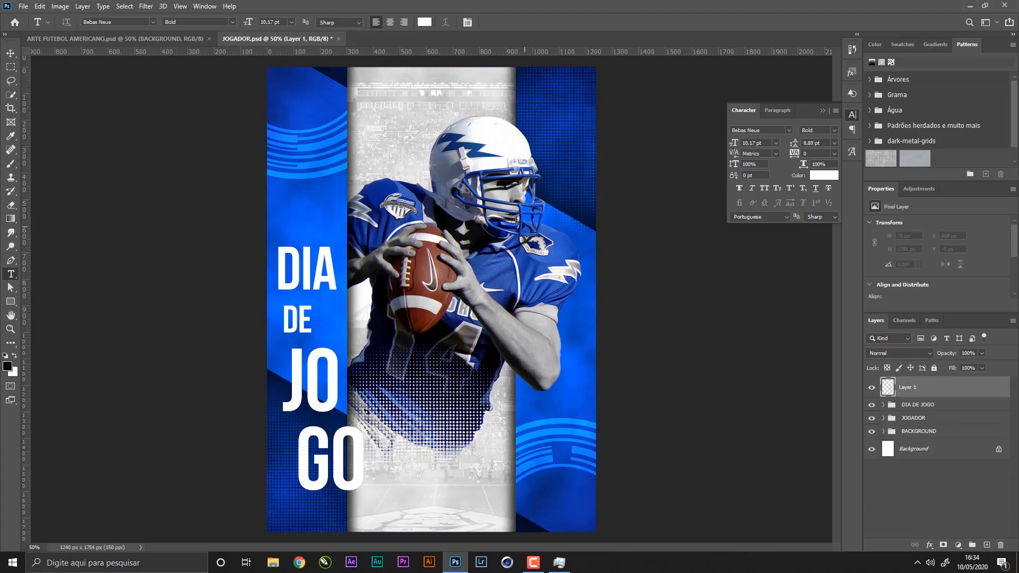
click(563, 173)
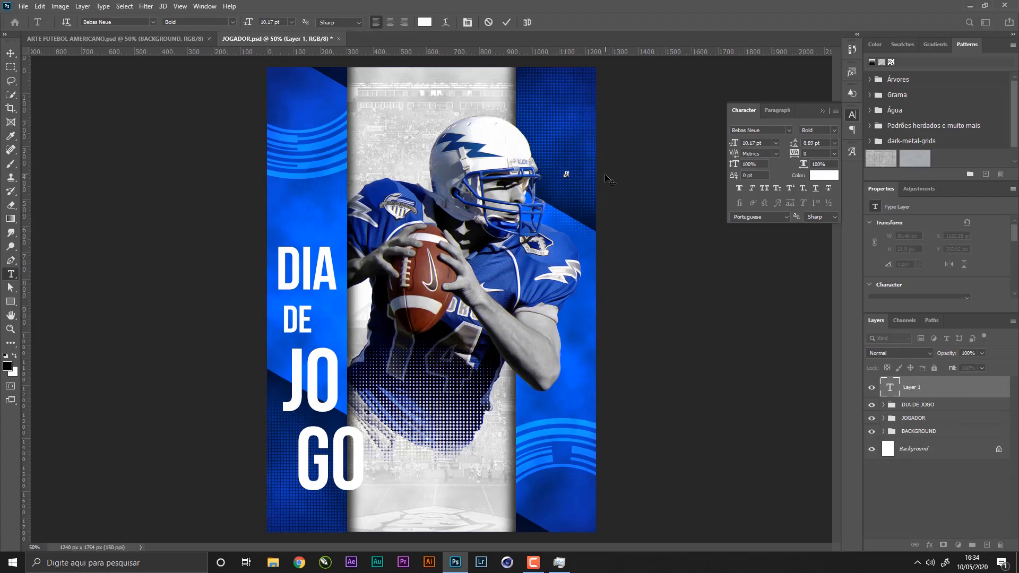
key(ctrl+a)
click(10, 54)
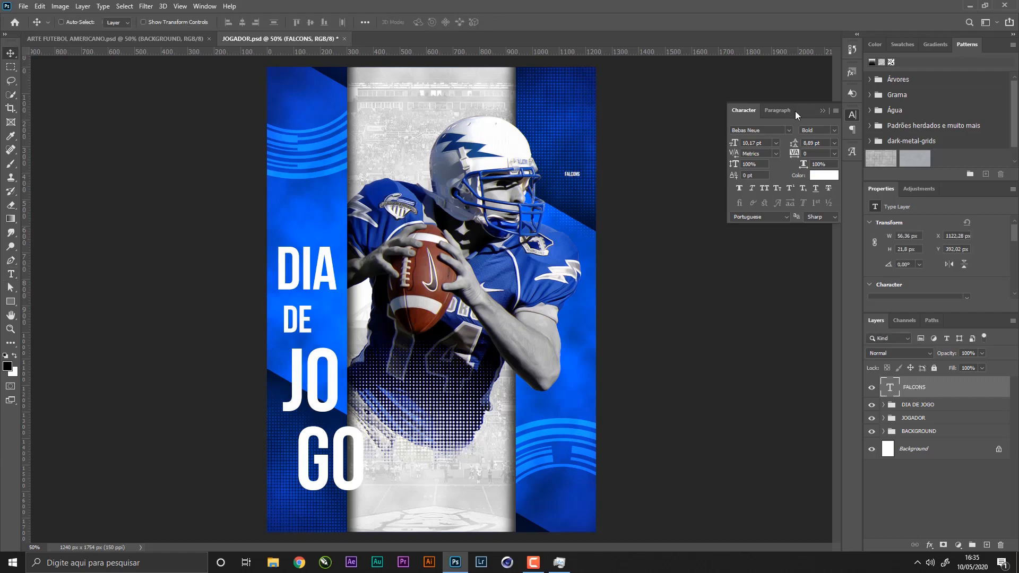
click(790, 130)
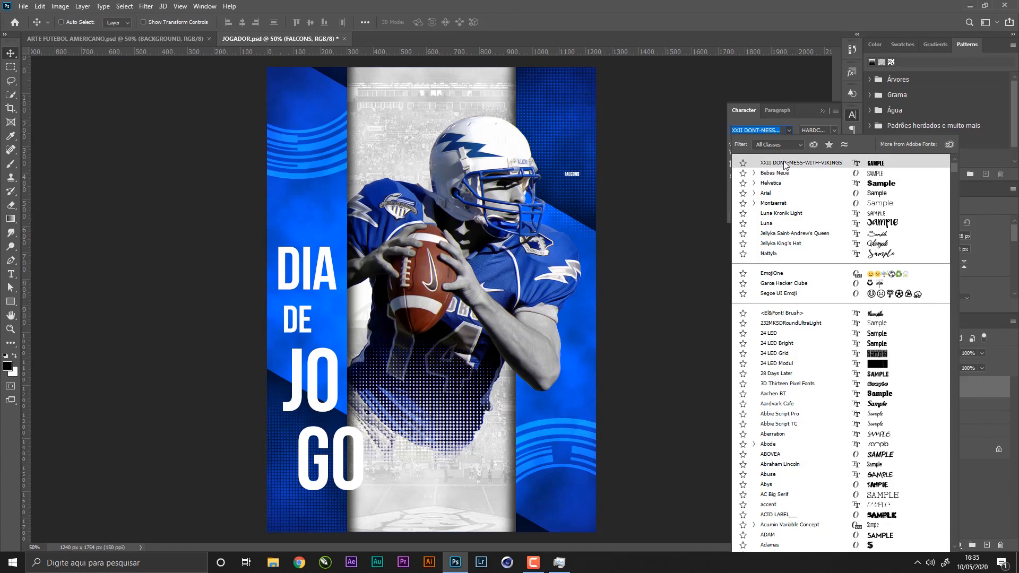
click(800, 162)
- Enlarge FALCONS to about 200.75 pt, rotate it 90° clockwise and place it along the poster's right side
key(ctrl+t)
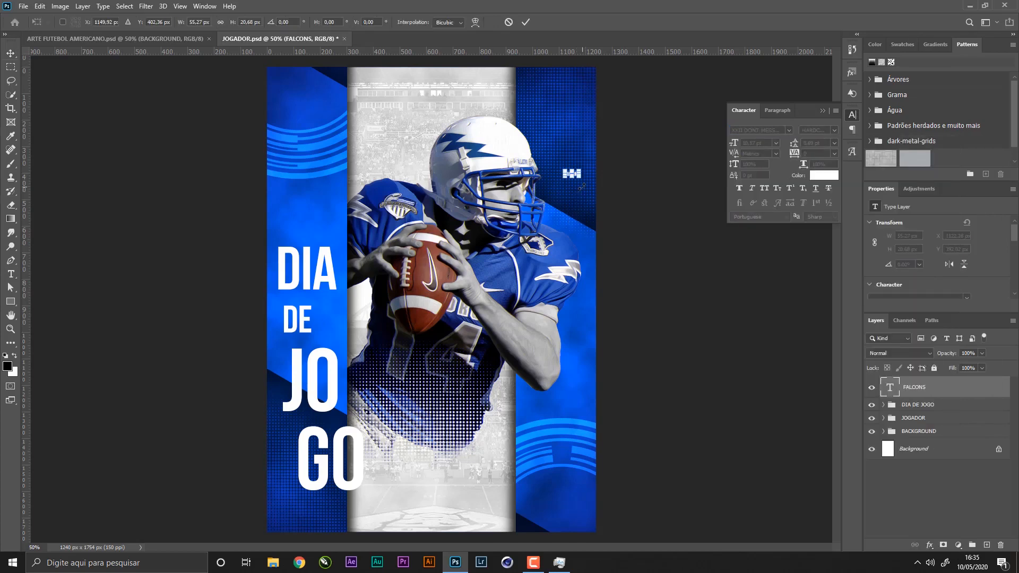
drag(582, 180, 853, 278)
drag(733, 254, 448, 274)
drag(570, 207, 550, 289)
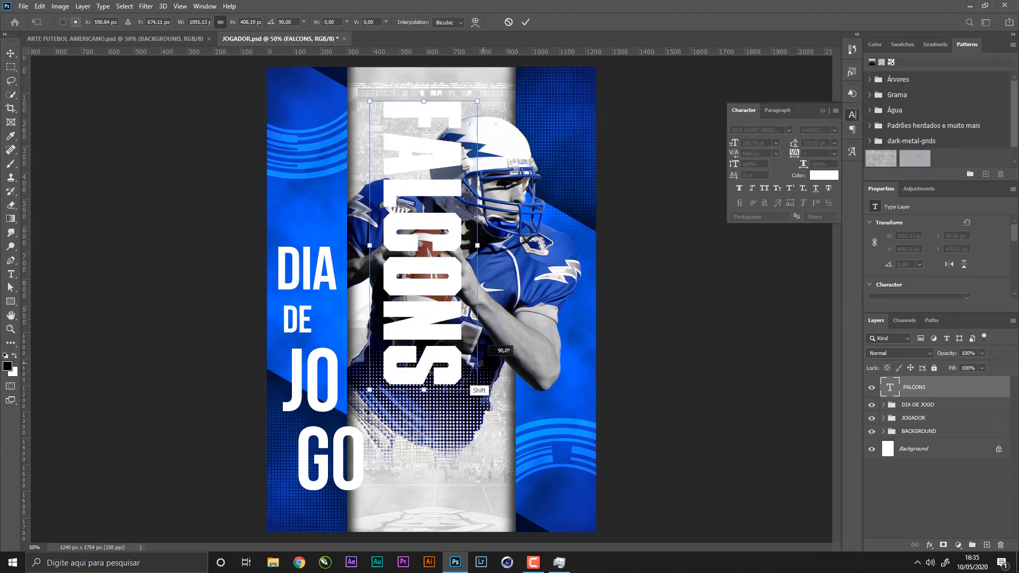
key(Return)
drag(561, 243, 682, 217)
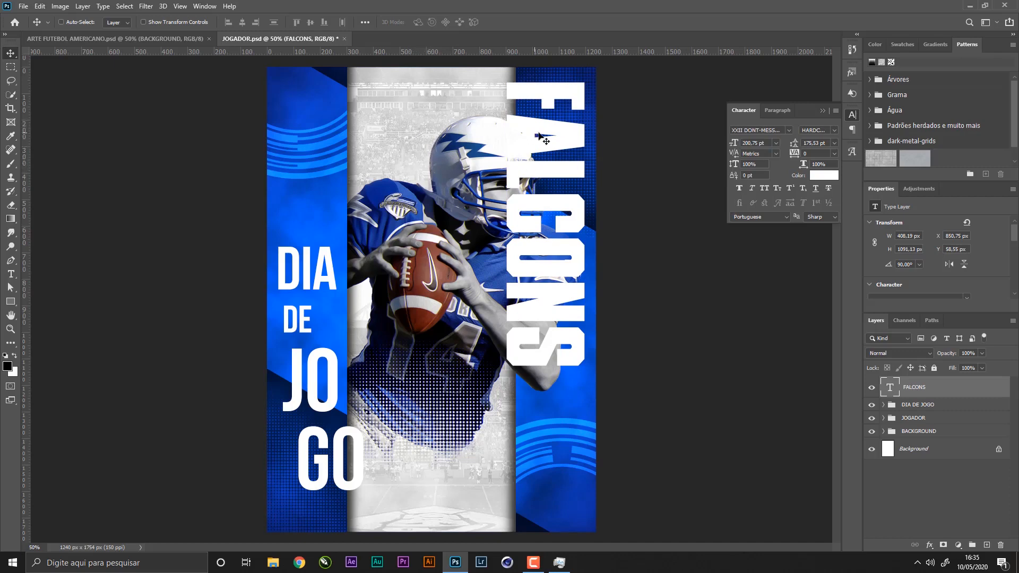
- Set the tracking of FALCONS to 100 and scale the text down to about 178.08 pt within the right blue strip
right_click(564, 126)
click(575, 132)
text(100)
key(Return)
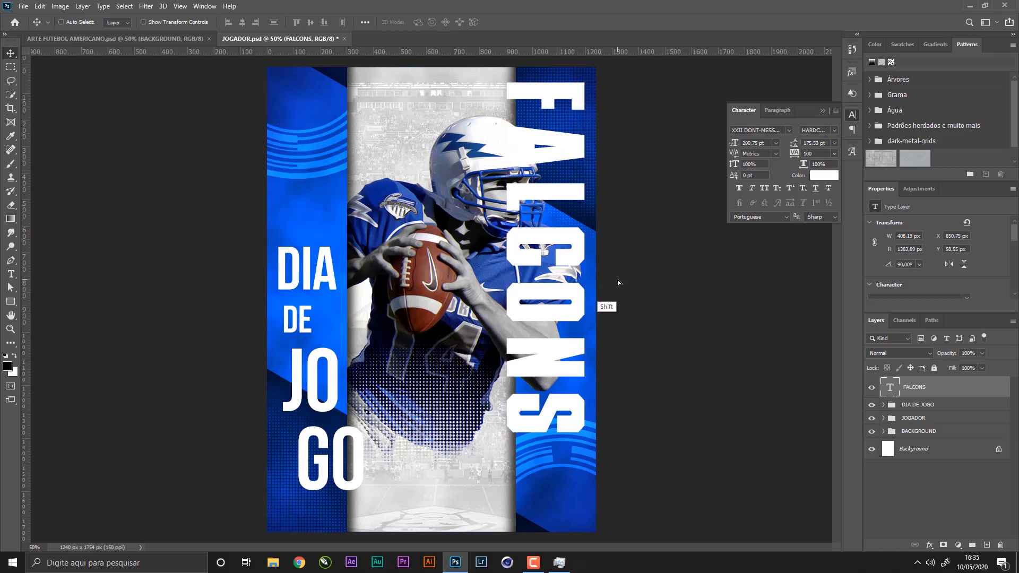
key(ctrl+t)
drag(493, 452, 521, 417)
key(Return)
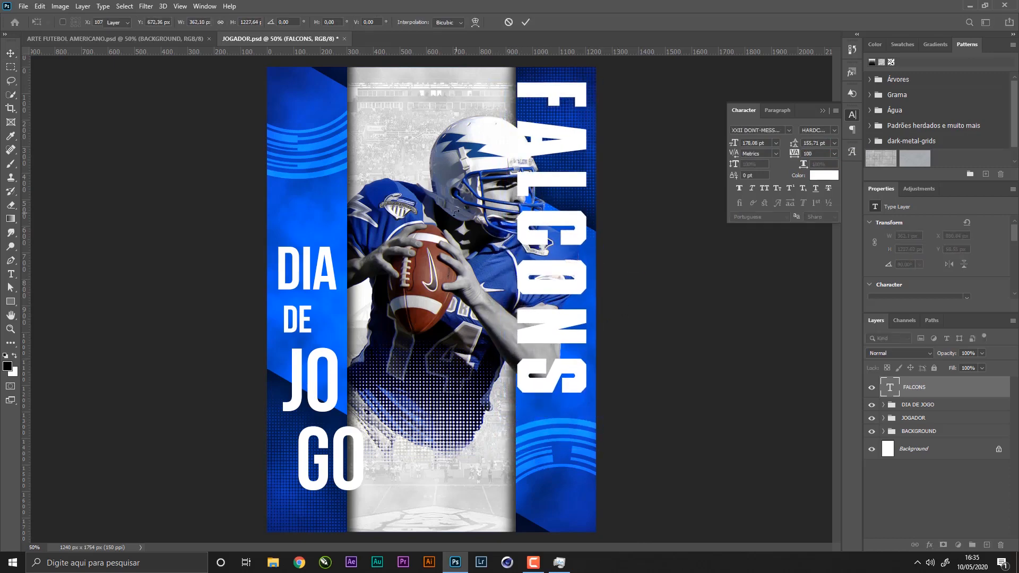
- Narrow the FAIXA CENTRAL band symmetrically to about 604 px wide, keeping it at full poster height
key(v)
right_click(410, 132)
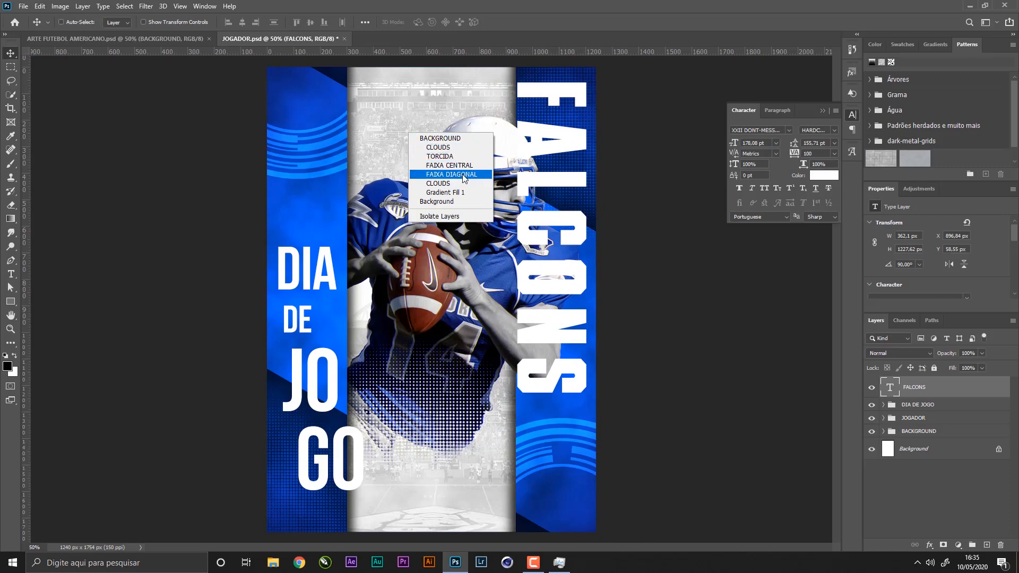
click(483, 165)
key(ctrl+t)
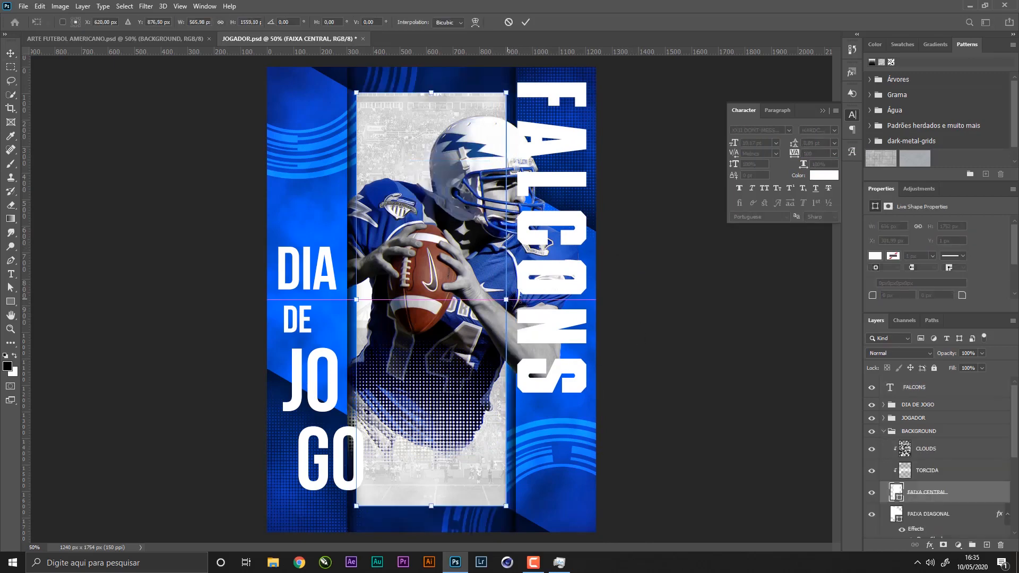
drag(517, 300, 515, 295)
key(alt+space)
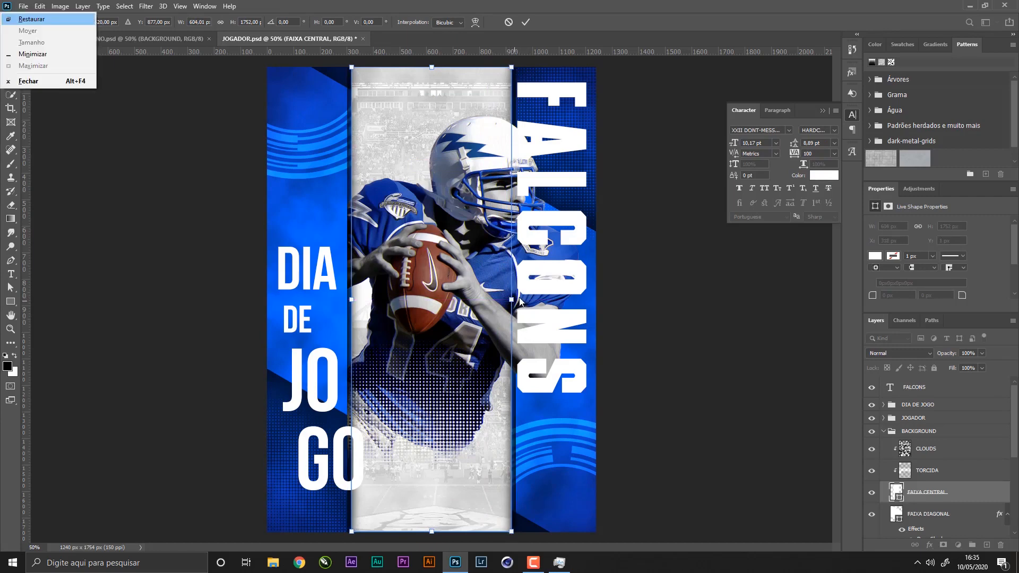
key(Escape)
key(Return)
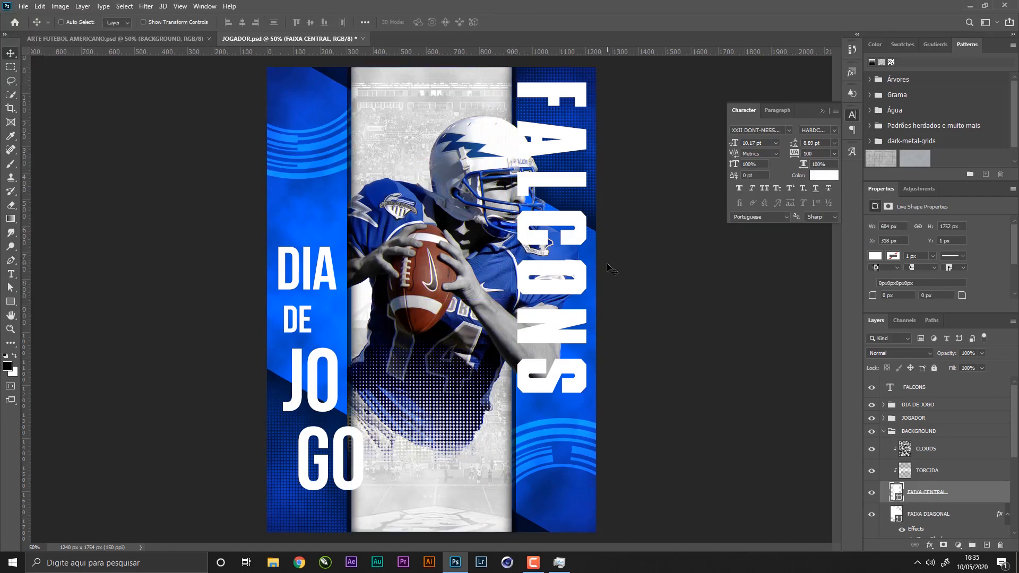
- Expand the JOGADOR group and shift the SOMBRA JOGADOR shadow right, onto the left edge of the narrowed central band
click(957, 516)
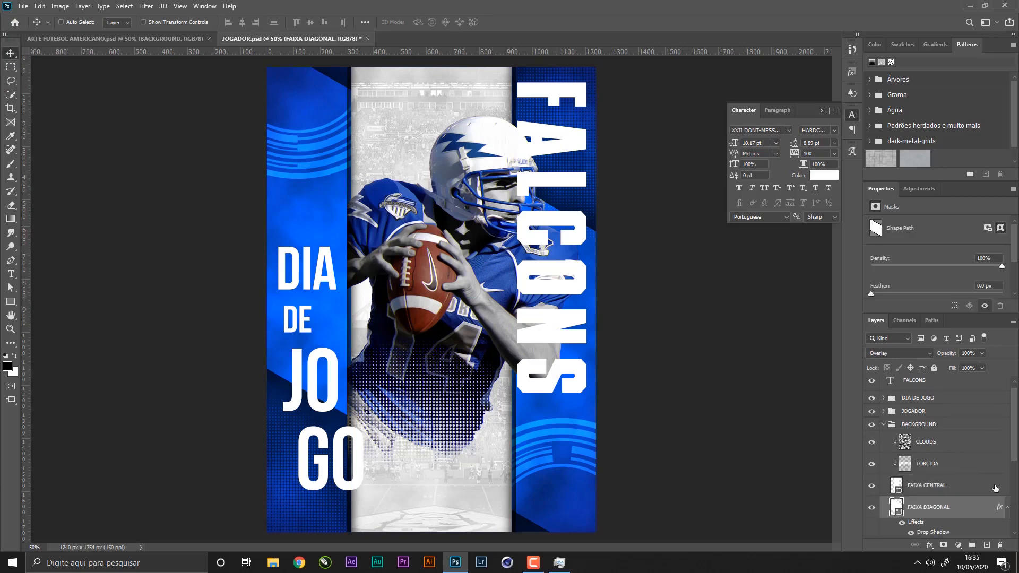
mouse_move(1014, 448)
mouse_down()
mouse_move(1014, 477)
mouse_move(1011, 438)
mouse_up()
click(884, 419)
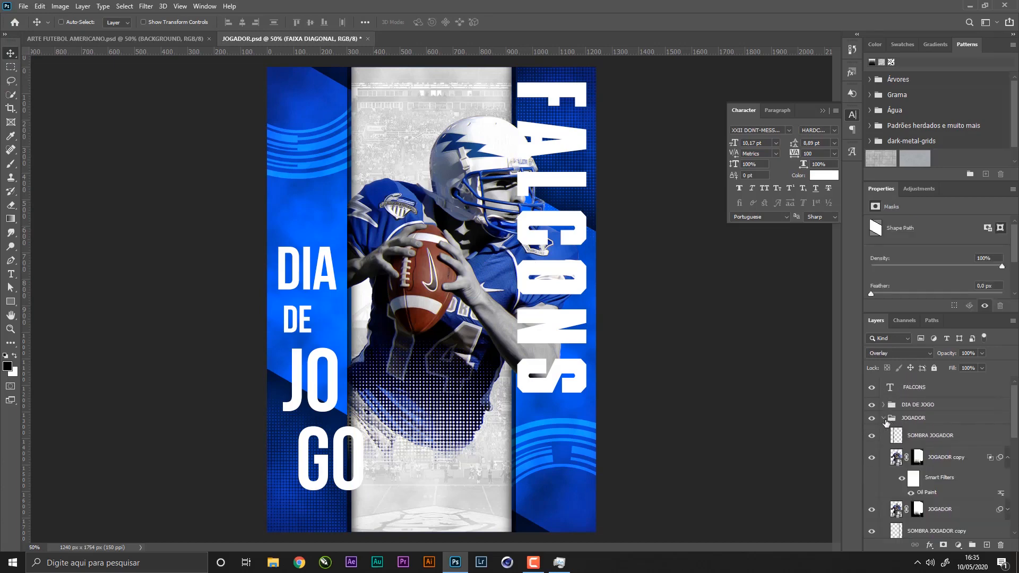
click(955, 443)
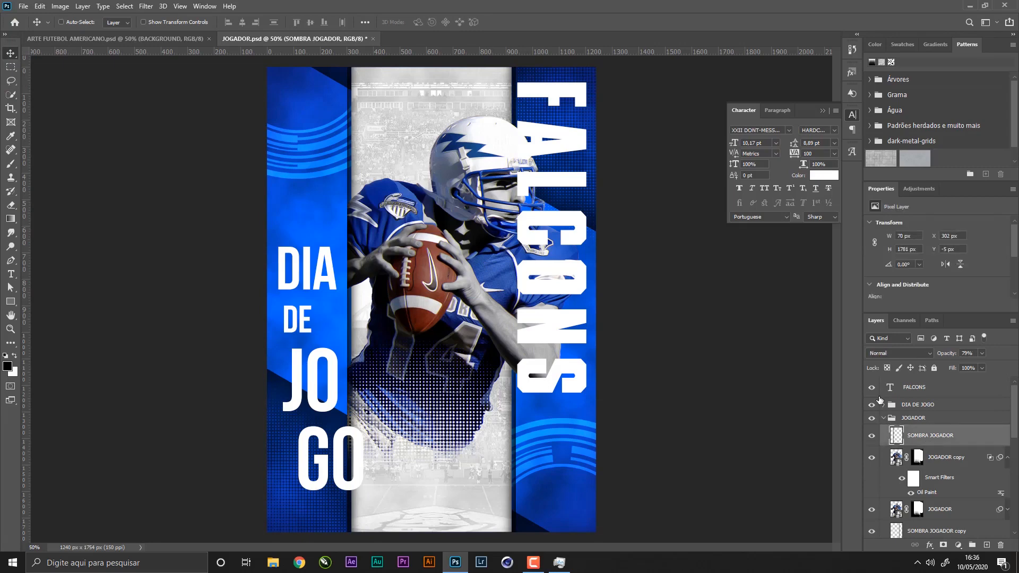
key(Right)
key(Right)
key(Right)
key(Right)
key(Right)
key(Right)
key(Right)
key(Right)
key(Right)
key(Right)
key(Right)
key(Right)
key(Right)
key(Right)
key(Right)
key(Right)
key(Right)
key(Right)
key(Right)
key(Right)
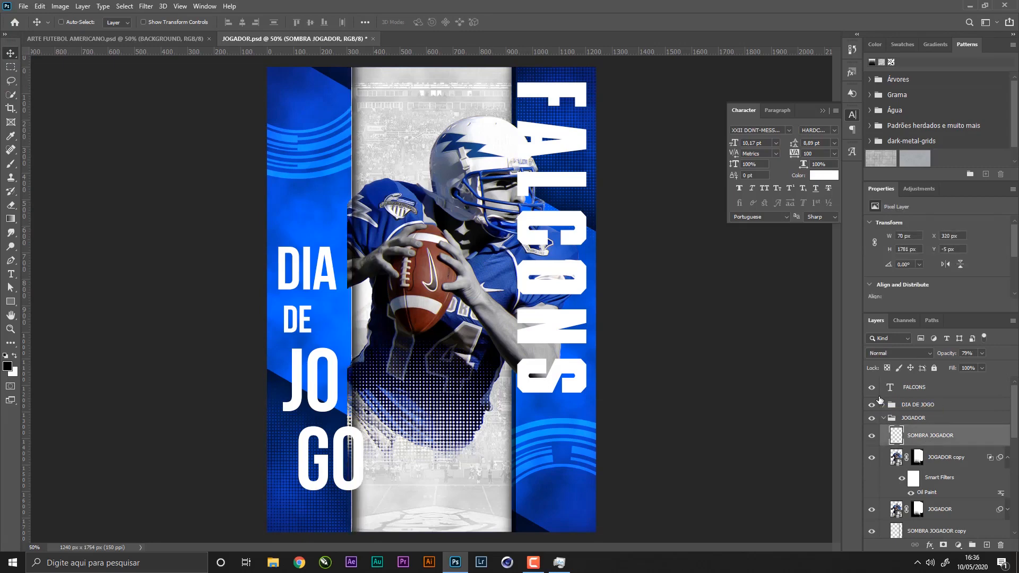
- Shift the SOMBRA JOGADOR copy shadow left to X 852 px, against the right edge of the central band
click(971, 466)
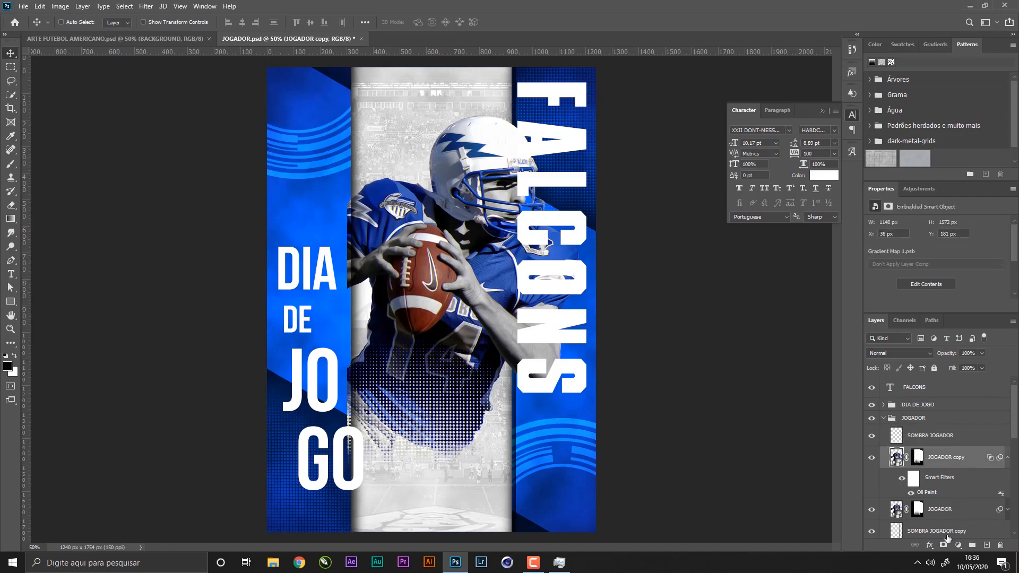
click(921, 528)
key(Left)
key(Left)
key(Left)
key(Left)
key(Left)
key(Left)
key(Left)
key(Left)
key(Left)
key(Left)
key(Left)
key(Left)
key(Left)
key(Left)
key(Left)
key(Left)
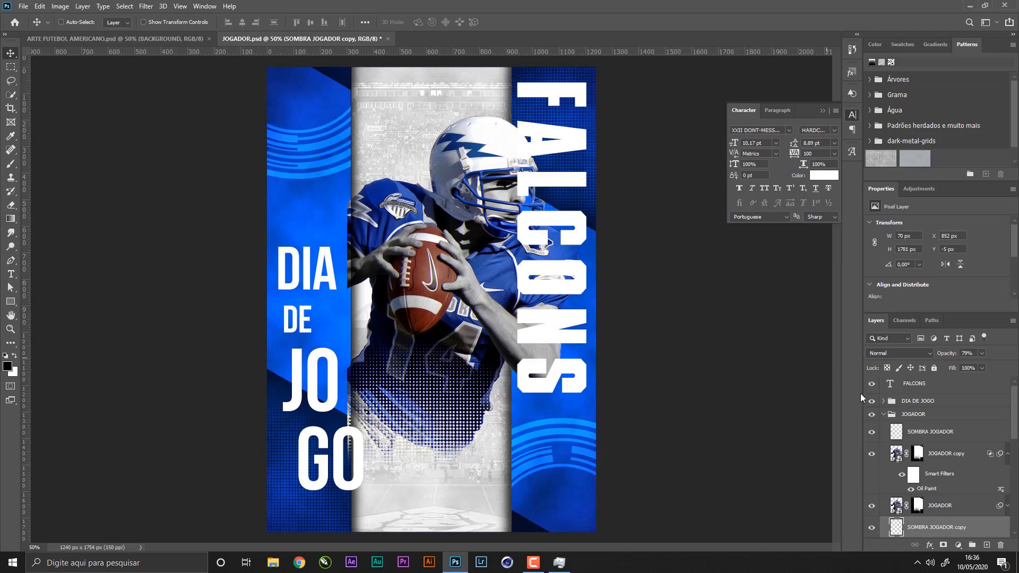
- Hide the player's overlap on the left blue strip in the JOGADOR and JOGADOR copy masks using a rectangular selection, and save the file
click(11, 66)
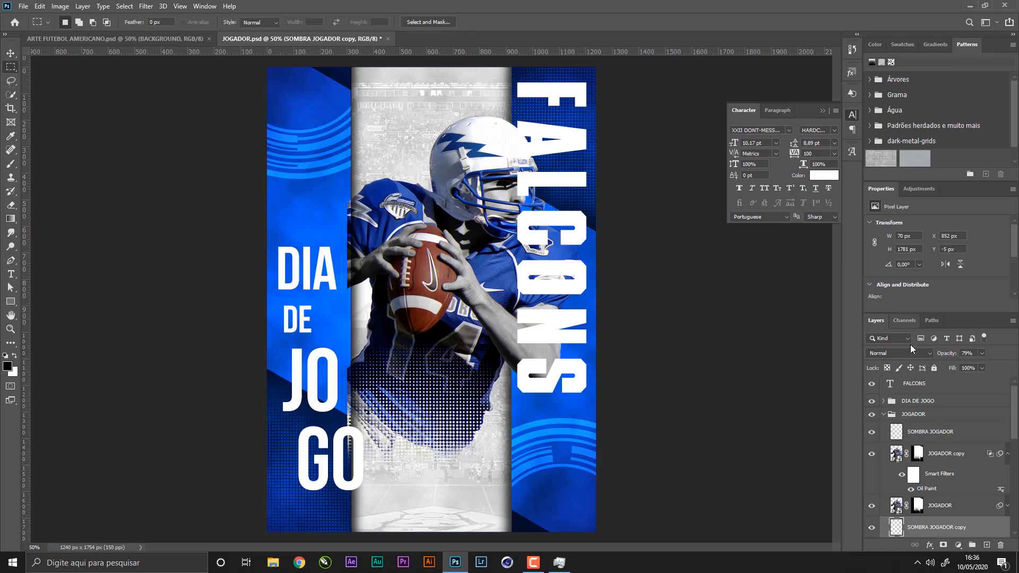
click(918, 505)
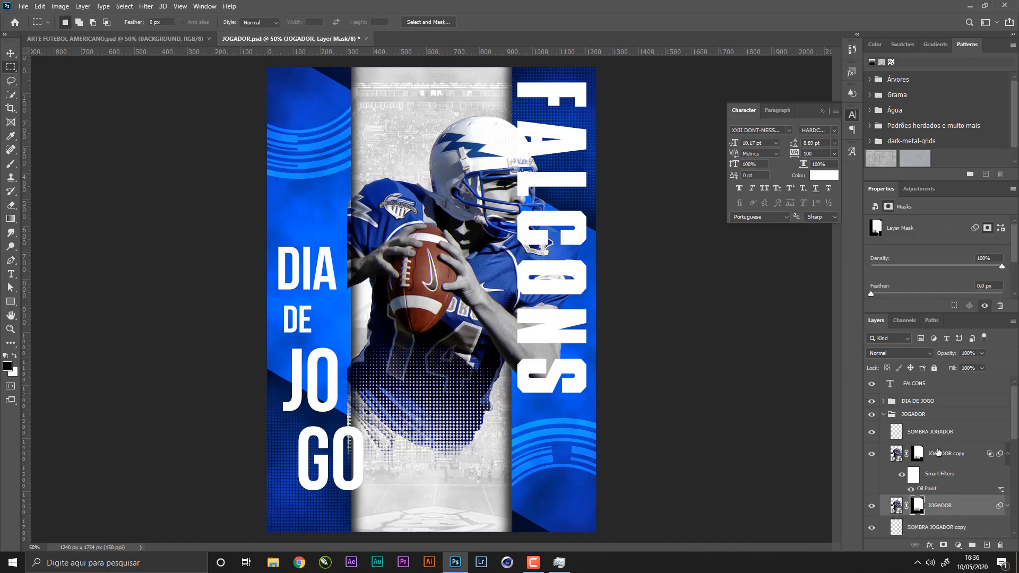
drag(270, 71, 353, 565)
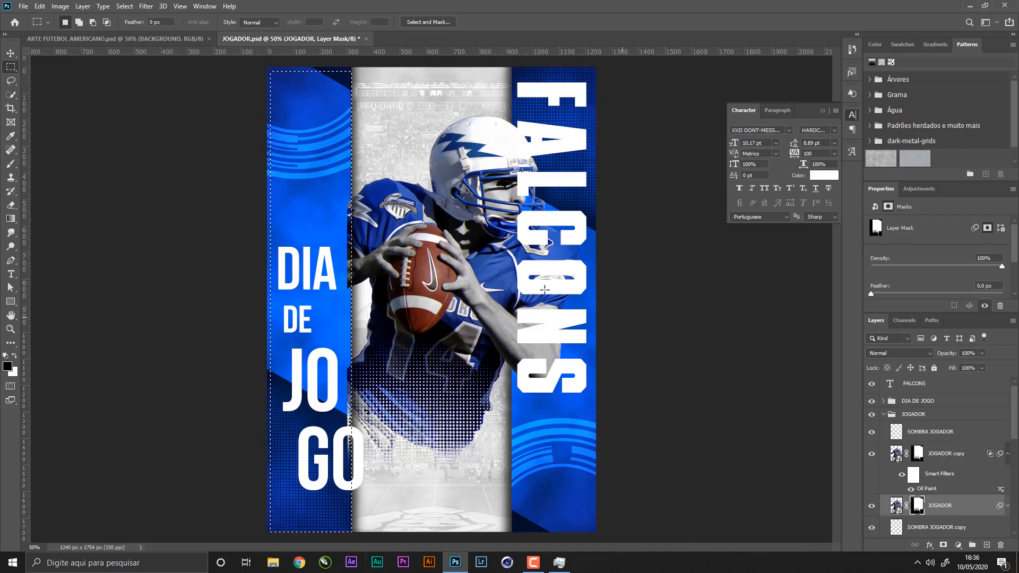
drag(268, 67, 350, 549)
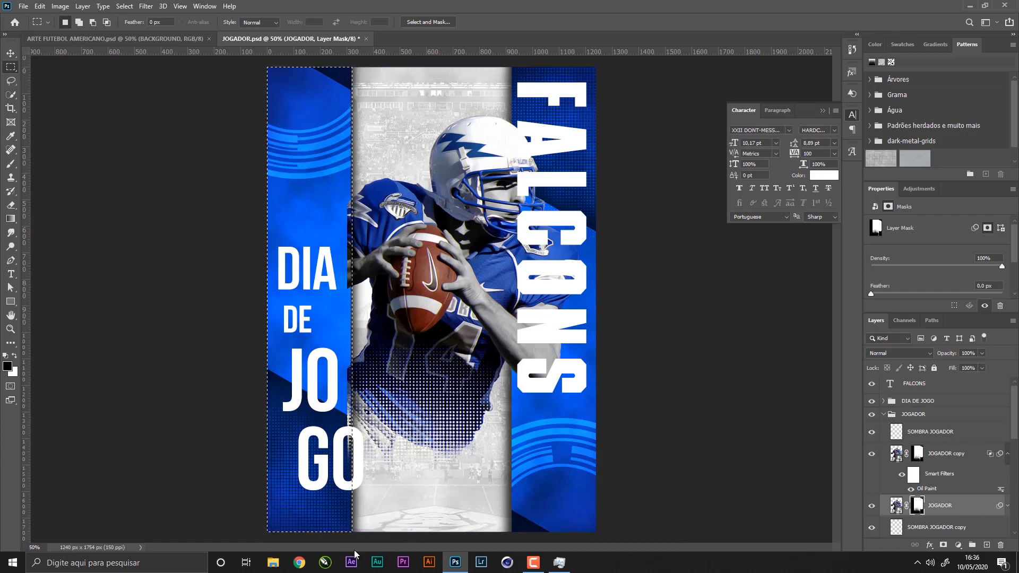
right_click(13, 68)
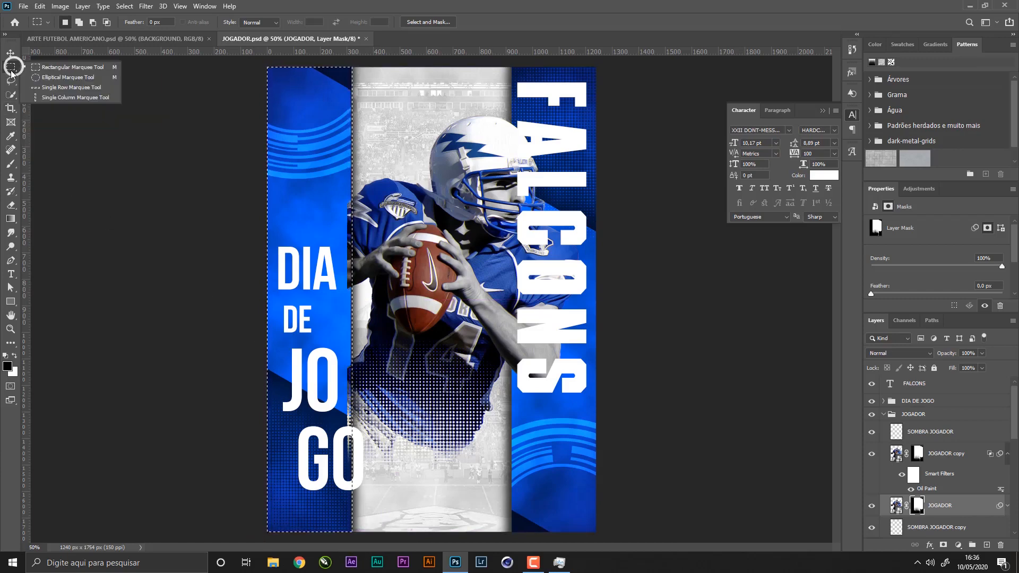
click(548, 5)
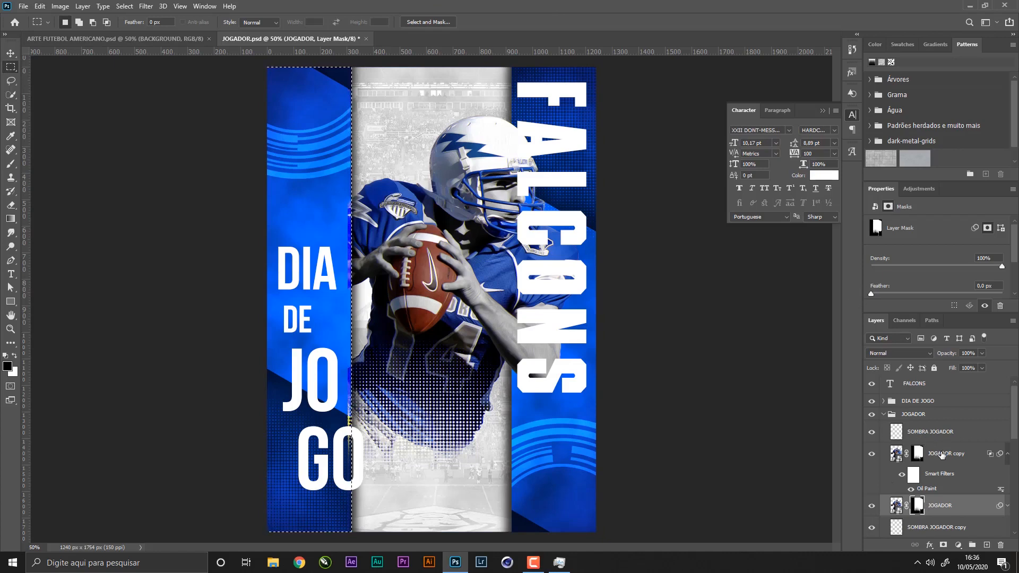
click(918, 454)
key(ctrl+d)
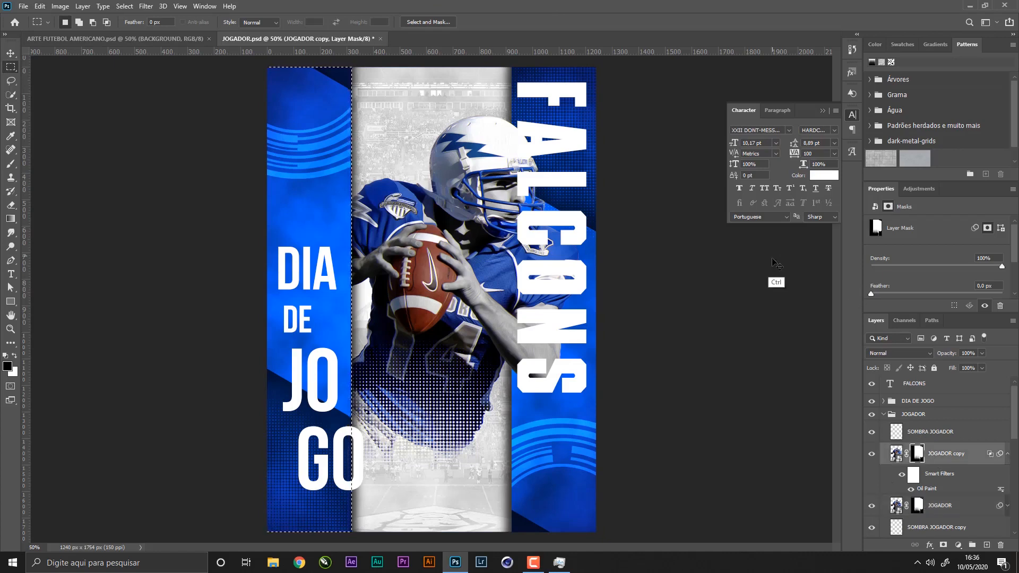
click(1006, 455)
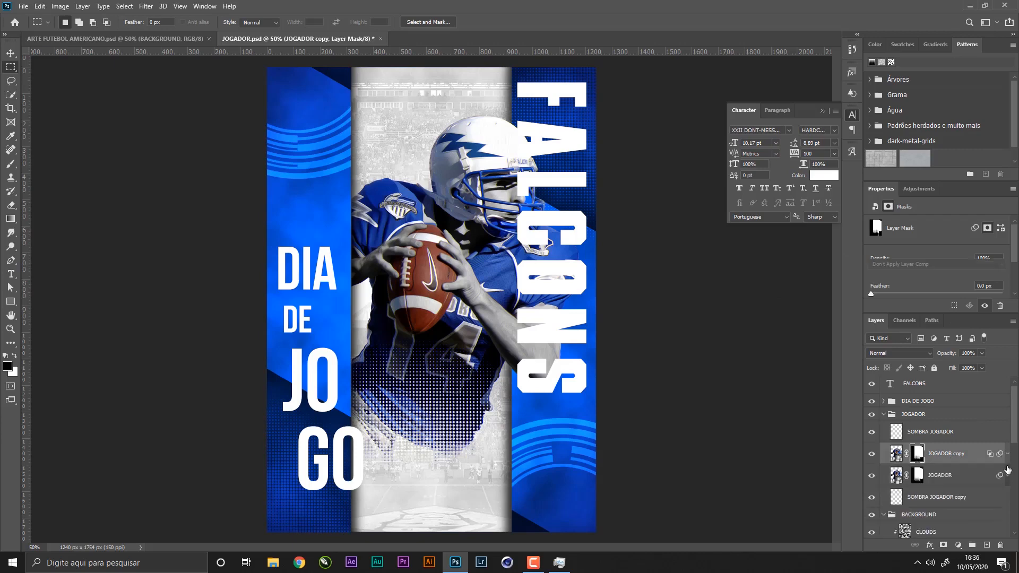
key(ctrl+s)
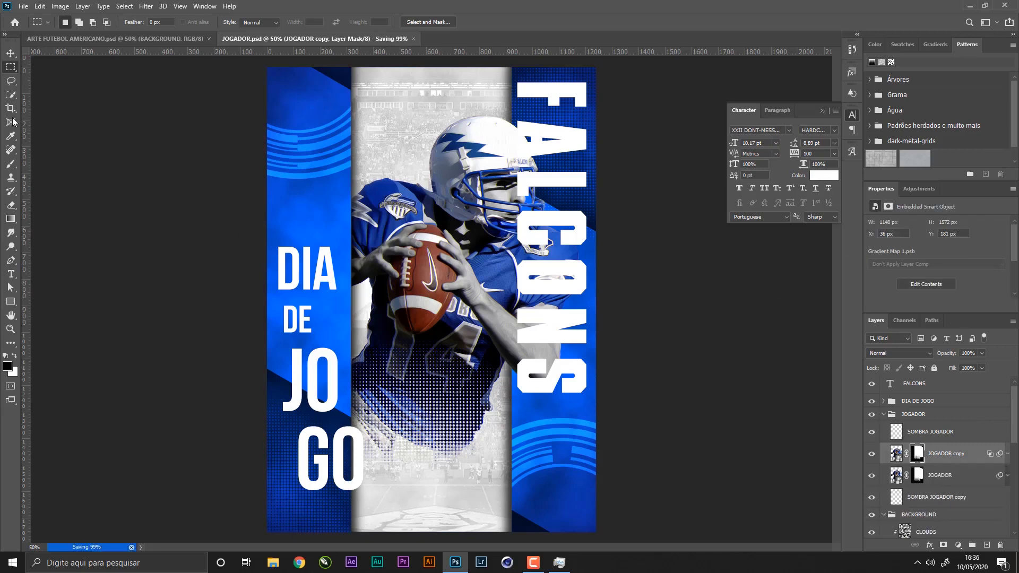
- Collapse the JOGADOR group and move the FALCONS text layer between it and the BACKGROUND group, behind the player
click(11, 53)
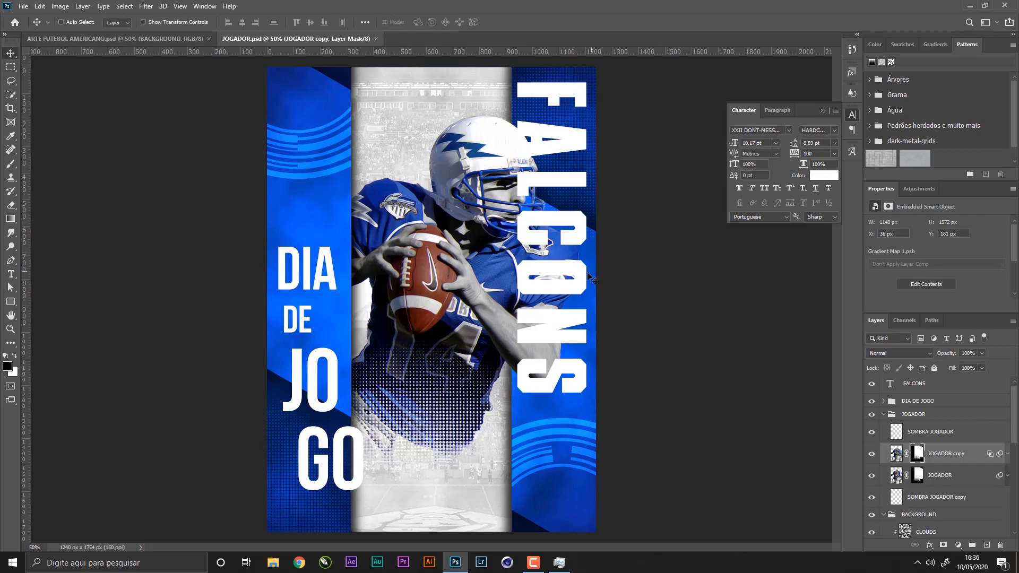
key(ctrl)
click(937, 383)
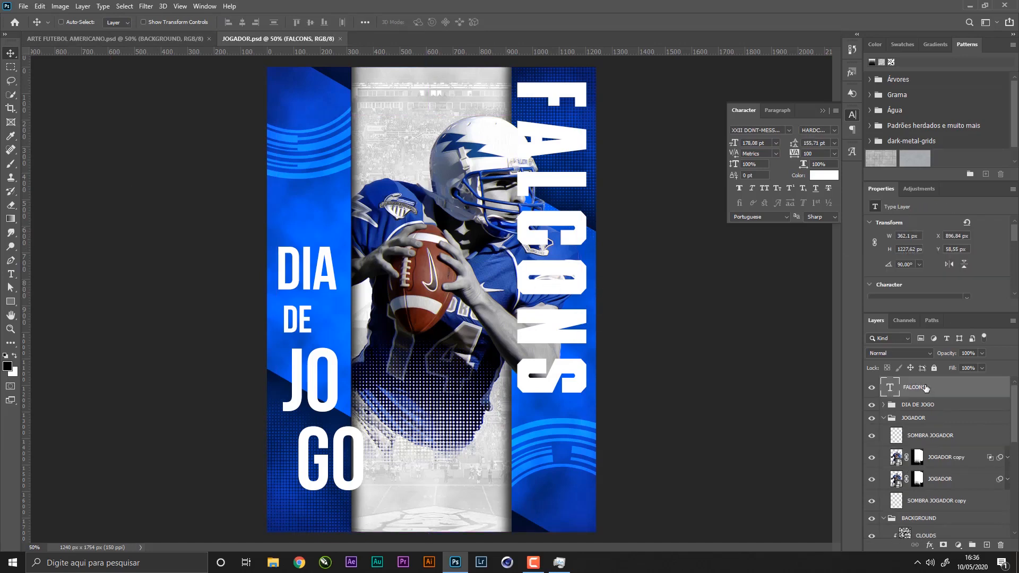
click(884, 418)
drag(933, 389, 959, 426)
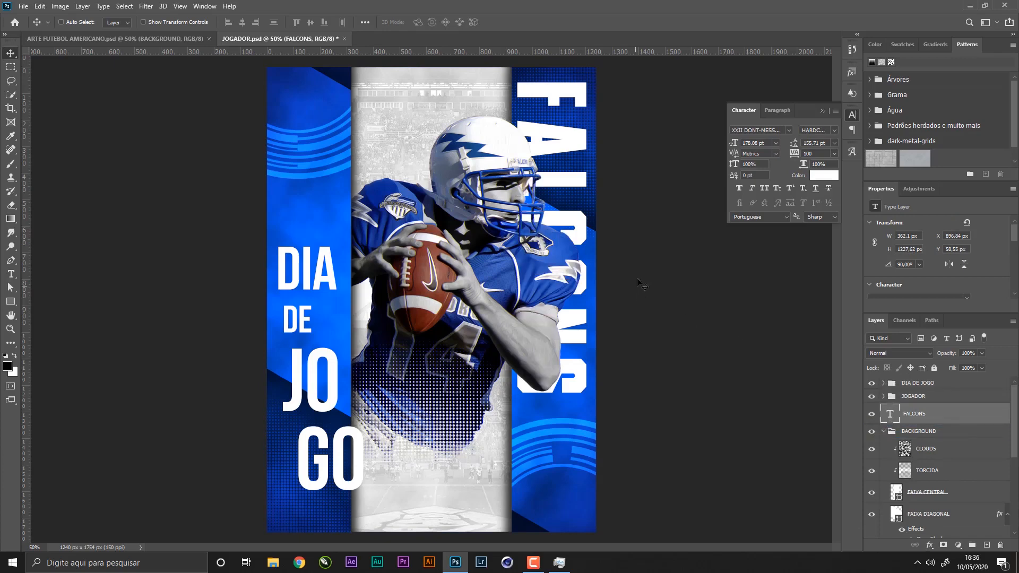
- Nudge FALCONS 10 px to the right and stretch it downward to a height of about 1298 px
key(Right)
key(Right)
key(Right)
key(Right)
key(Right)
key(Right)
key(Right)
key(Right)
key(Right)
key(Right)
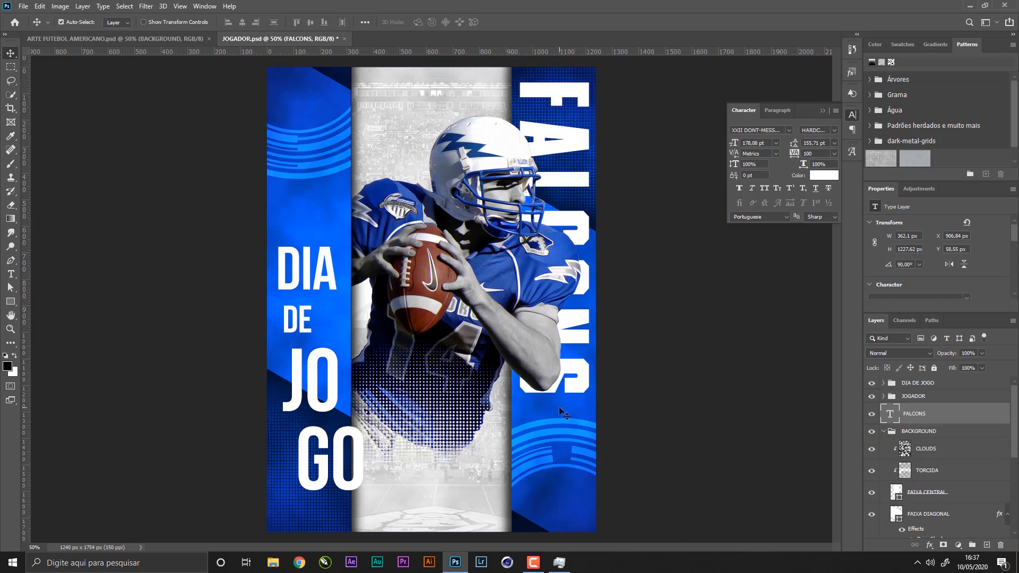
key(ctrl+t)
drag(555, 409, 561, 432)
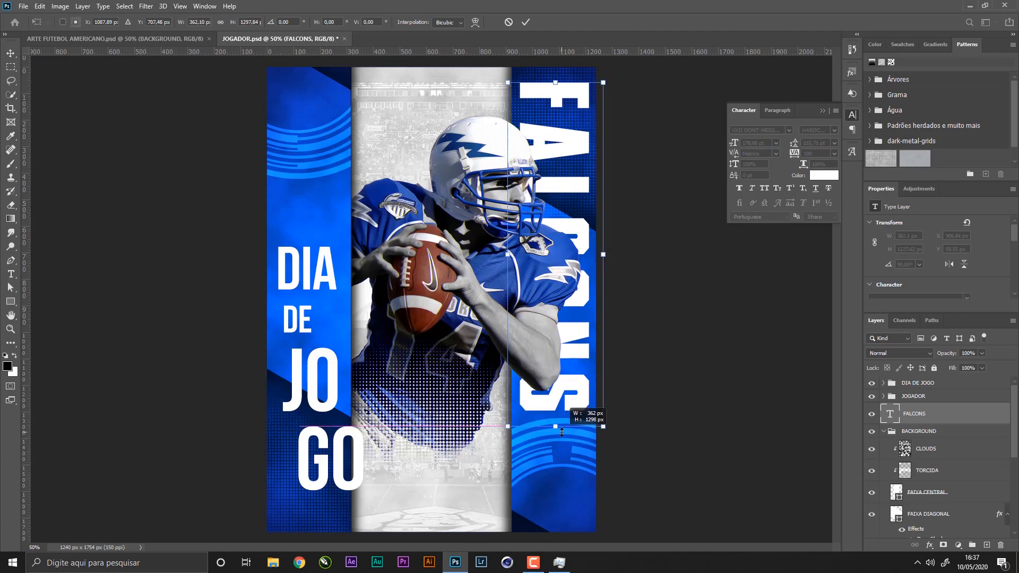
key(Return)
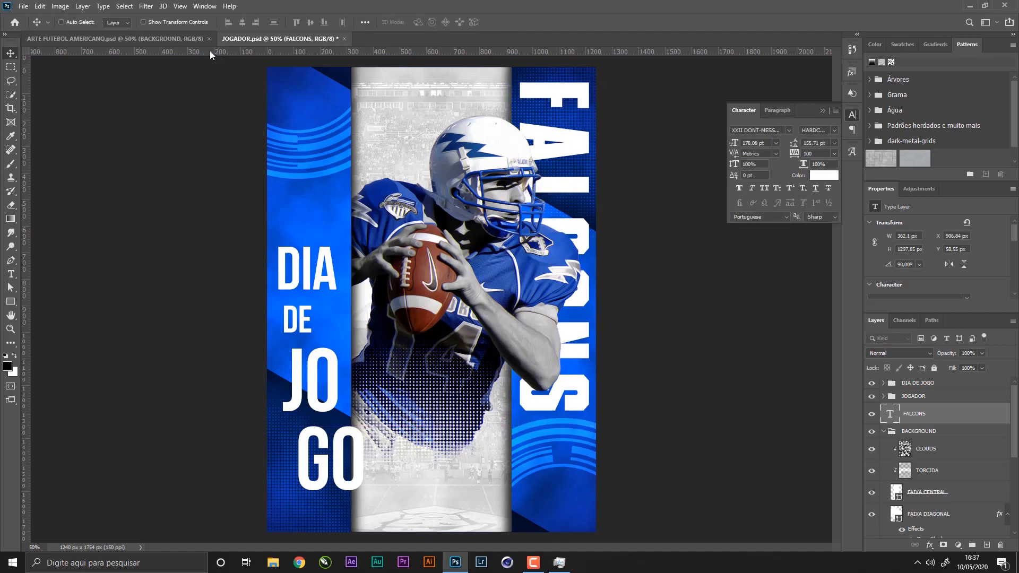
- Compare the lettering with the finished poster, then nudge FALCONS up 6 px in the working file
click(185, 39)
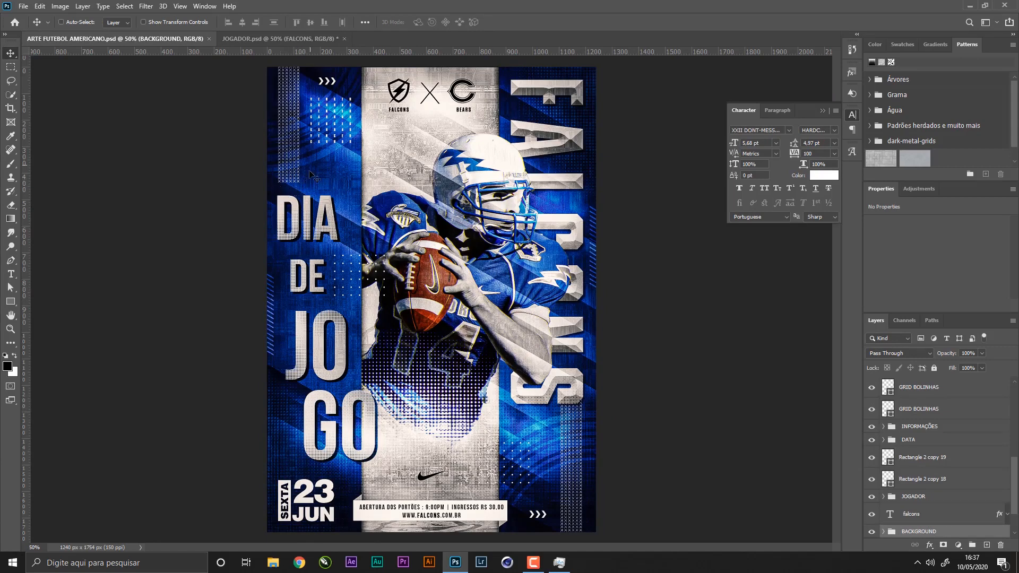
key(ctrl)
click(274, 38)
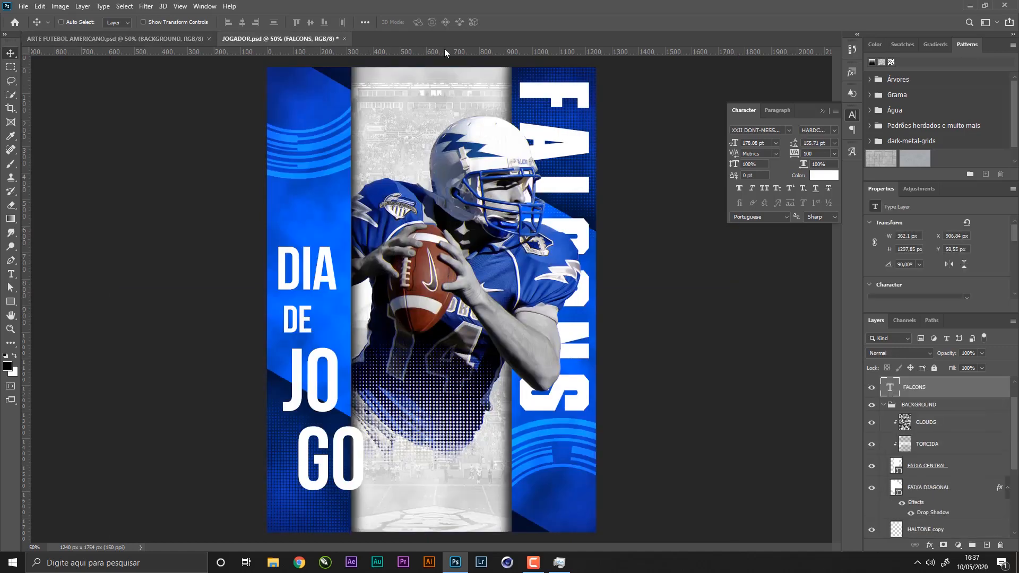
key(ctrl+s)
key(Up)
key(Up)
key(Up)
key(Up)
key(Up)
key(Up)
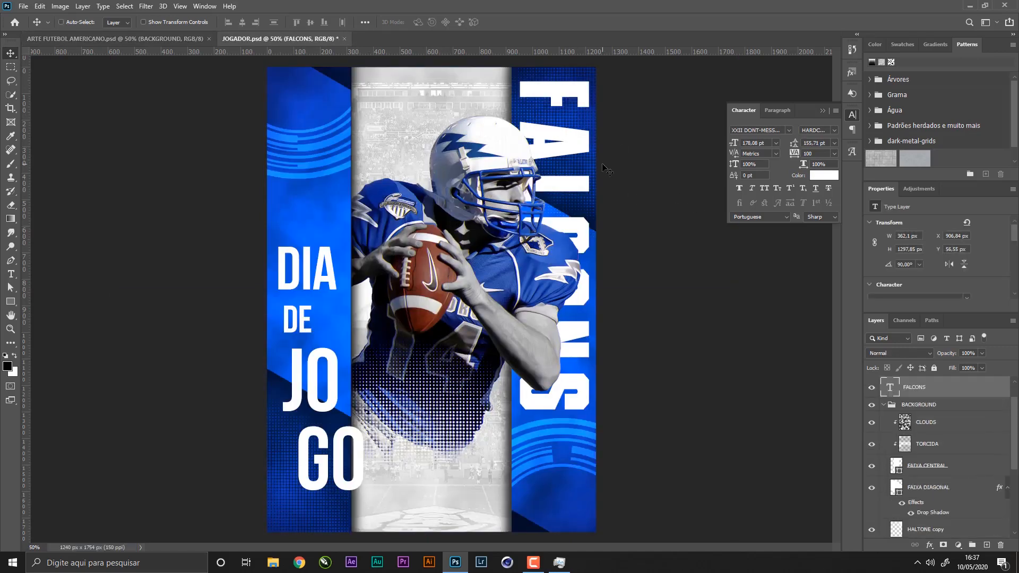
- Narrow the FALCONS lettering to about 356 px wide and save the file
key(ctrl+t)
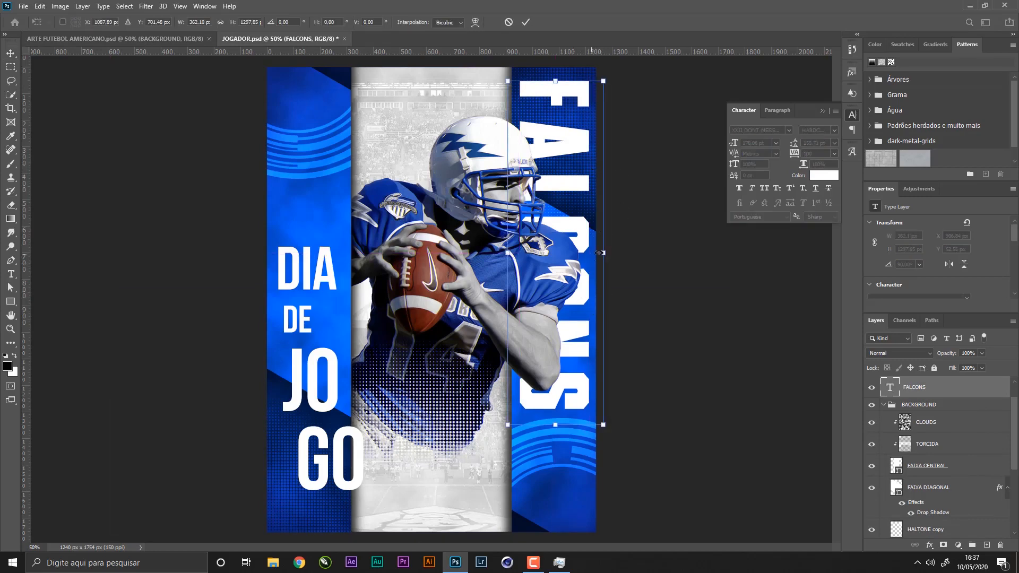
drag(596, 256, 591, 262)
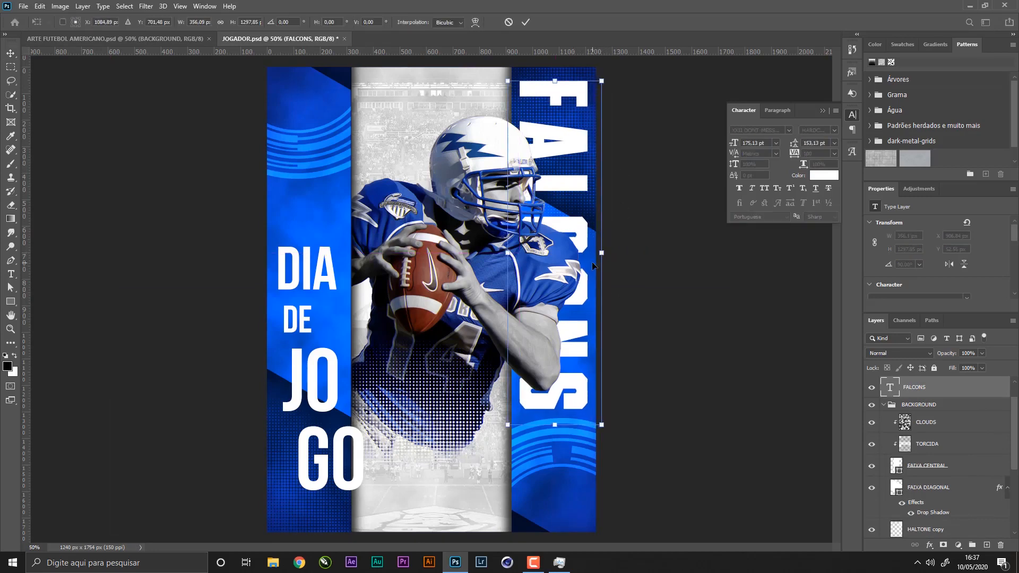
key(Return)
key(ctrl+s)
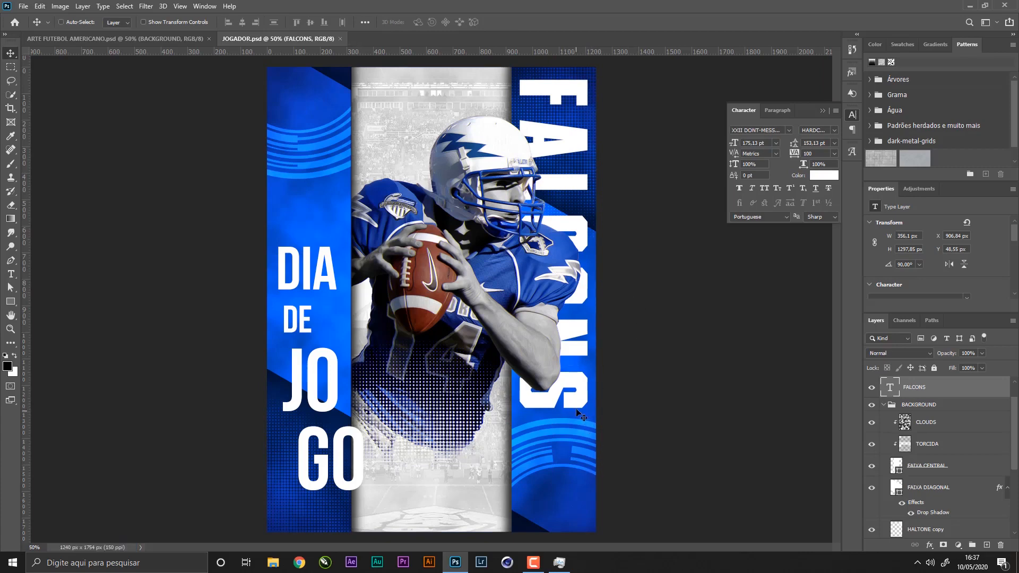
- Collapse the BACKGROUND group and add a white text layer reading 23 on the left blue strip below GO
click(886, 405)
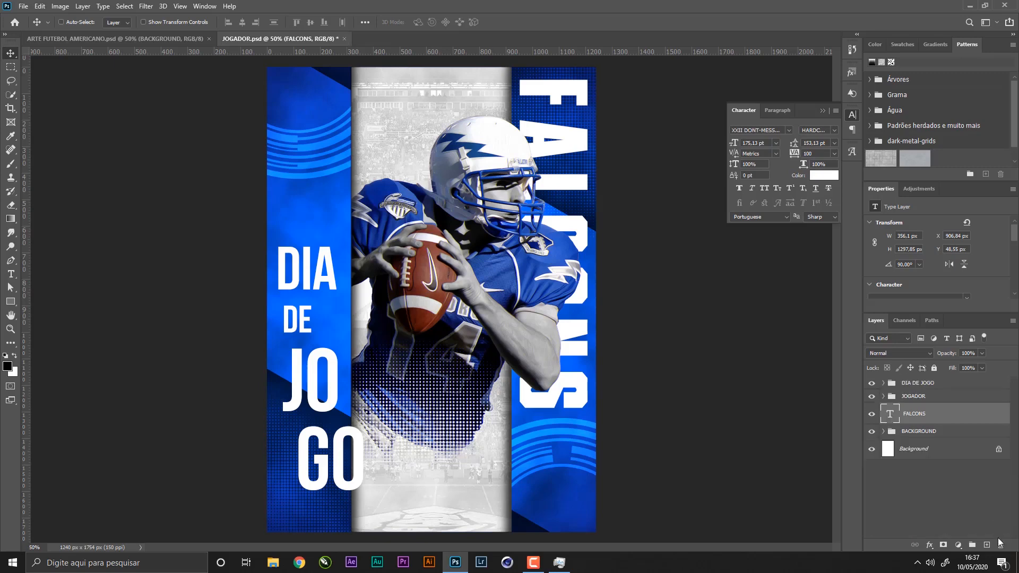
click(987, 545)
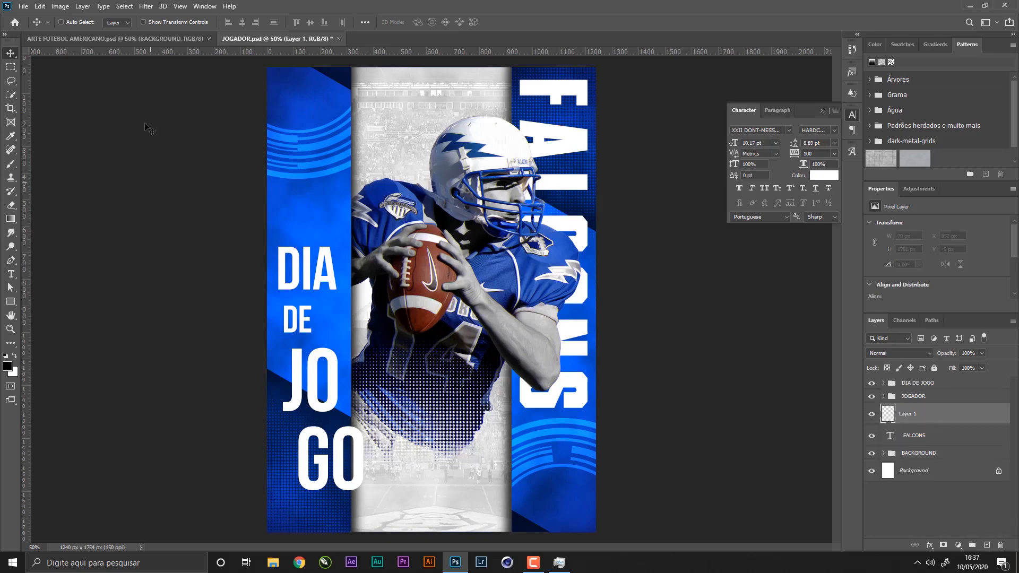
click(164, 35)
click(263, 37)
key(t)
click(291, 510)
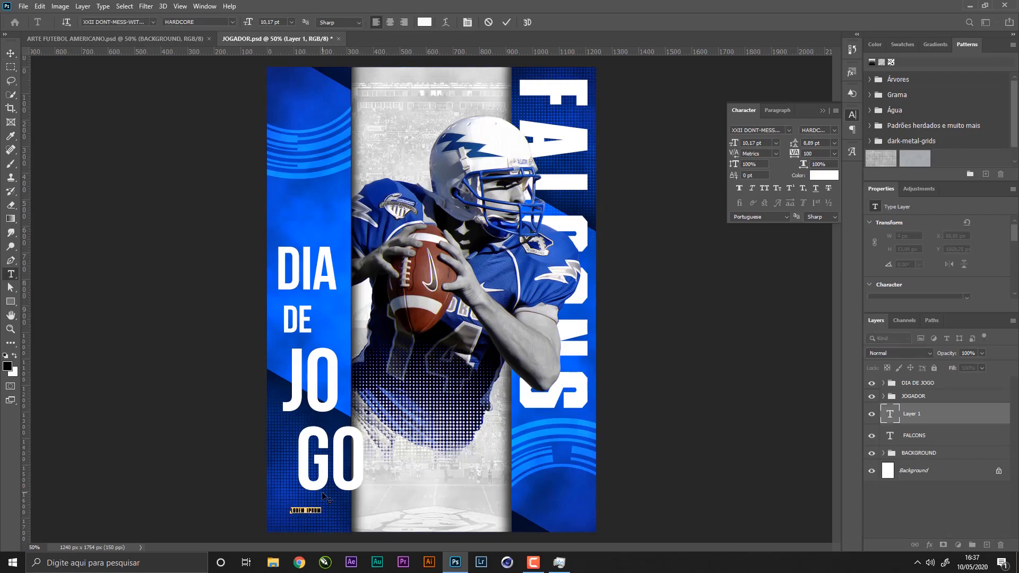
click(12, 55)
key(z)
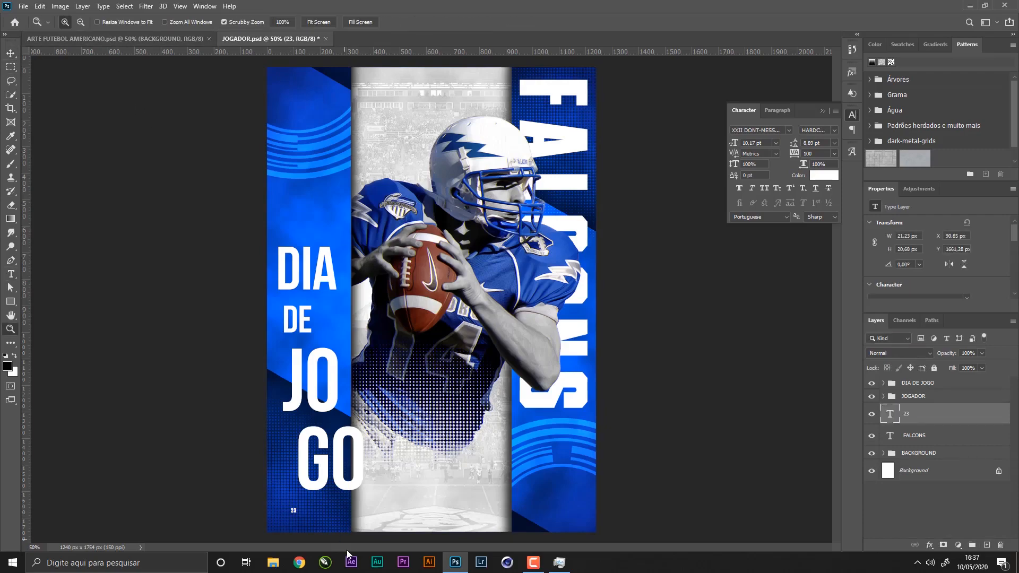
- Enlarge the number 23 to about 118 × 114 px and place it on the blue strip just below GO
drag(313, 516, 410, 371)
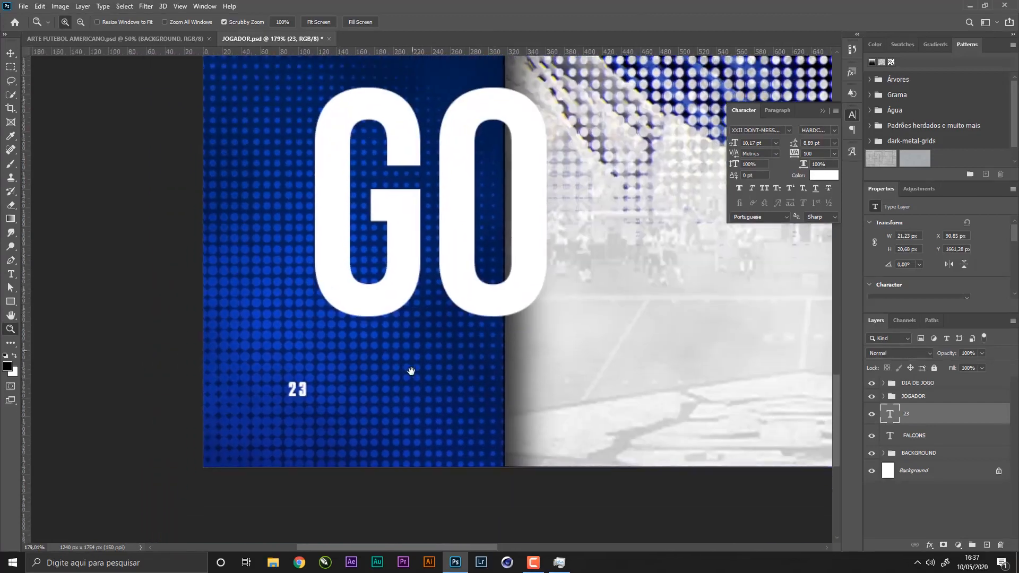
key(ctrl+t)
drag(311, 395, 400, 480)
key(Return)
key(v)
drag(428, 415, 403, 381)
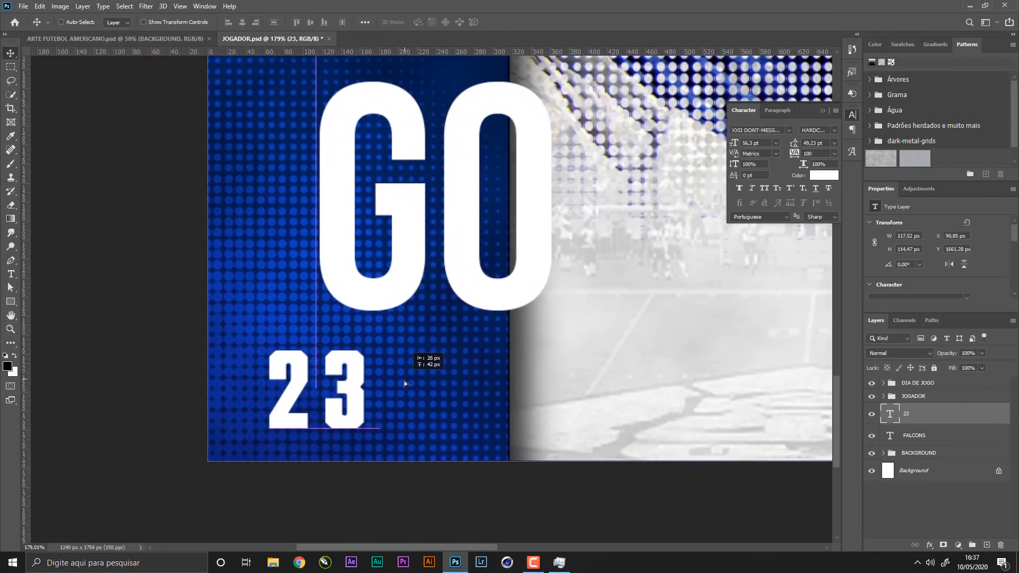
- Set the 23 in Helvetica Black with tracking -30 and move it up closer to GO
click(788, 130)
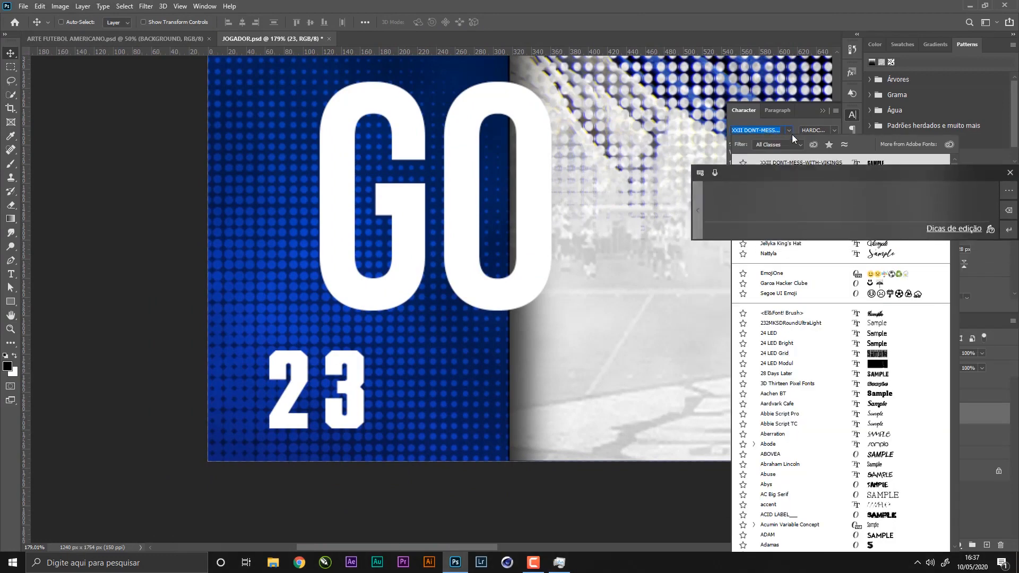
text(helvet)
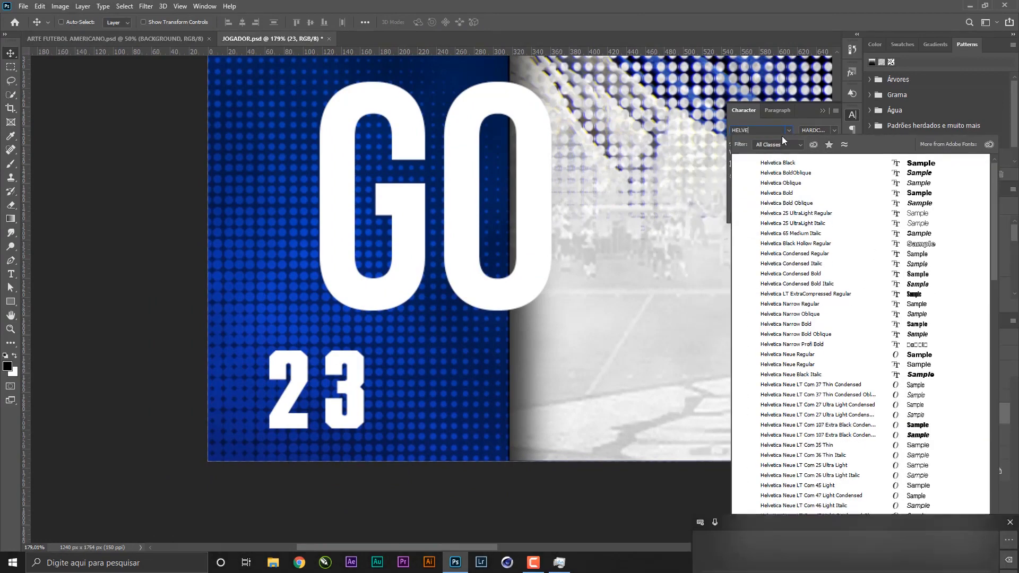
click(796, 163)
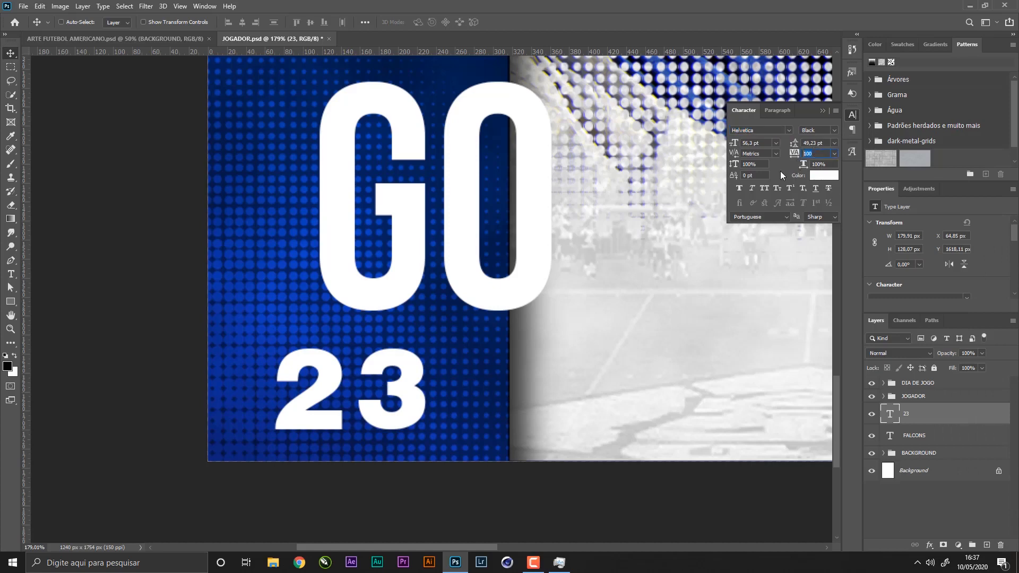
text(-50)
key(Return)
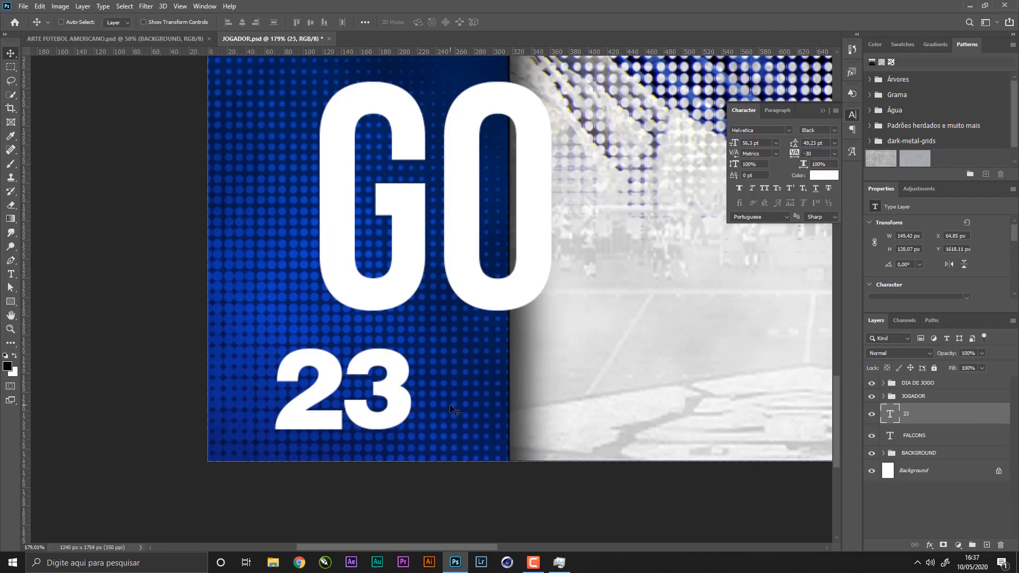
drag(452, 406, 447, 381)
- Duplicate the 23 text layer straight downward and change the copy's text to JUN
drag(409, 348, 409, 426)
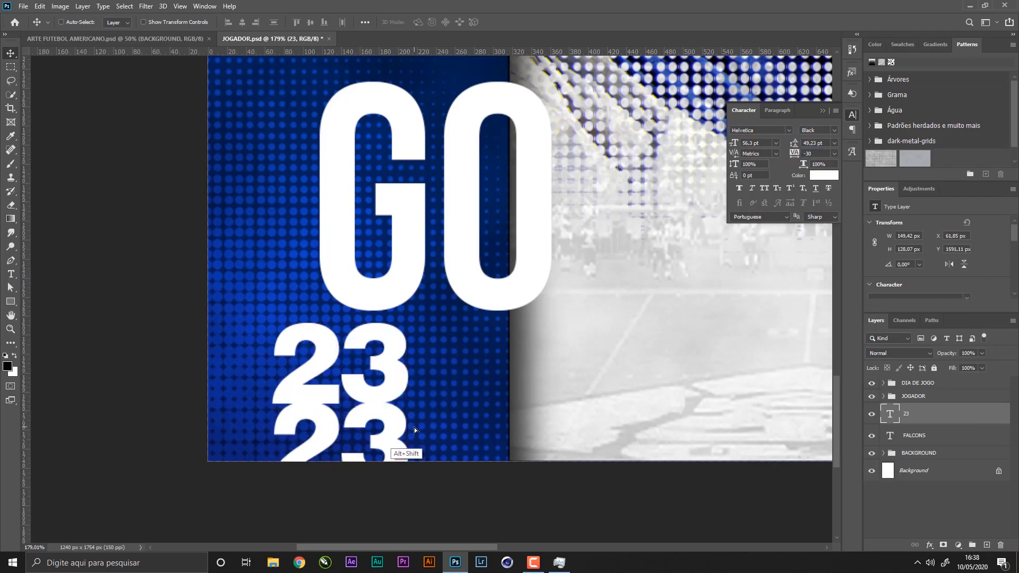
double_click(412, 417)
text(JU)
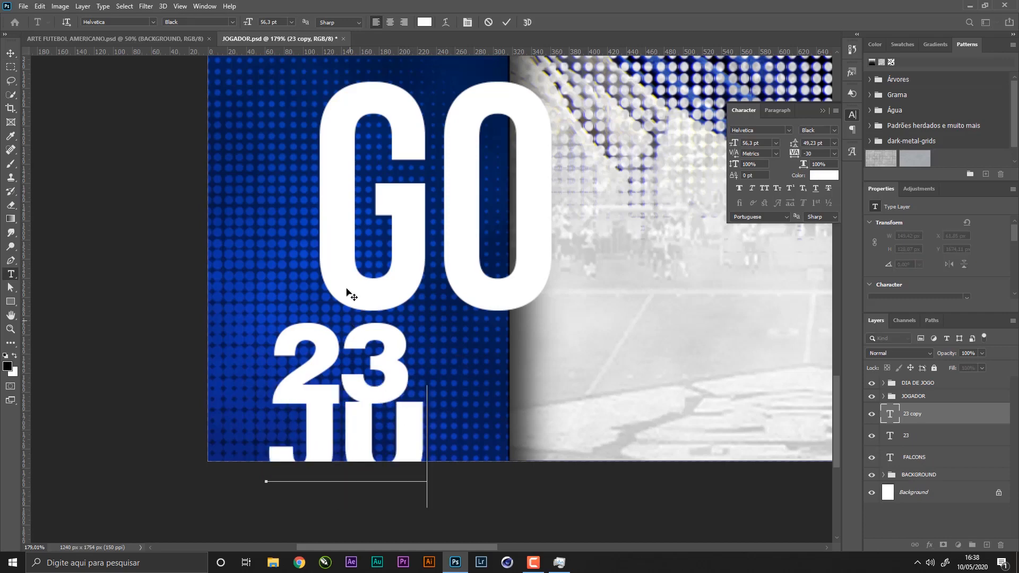
text(N)
click(11, 53)
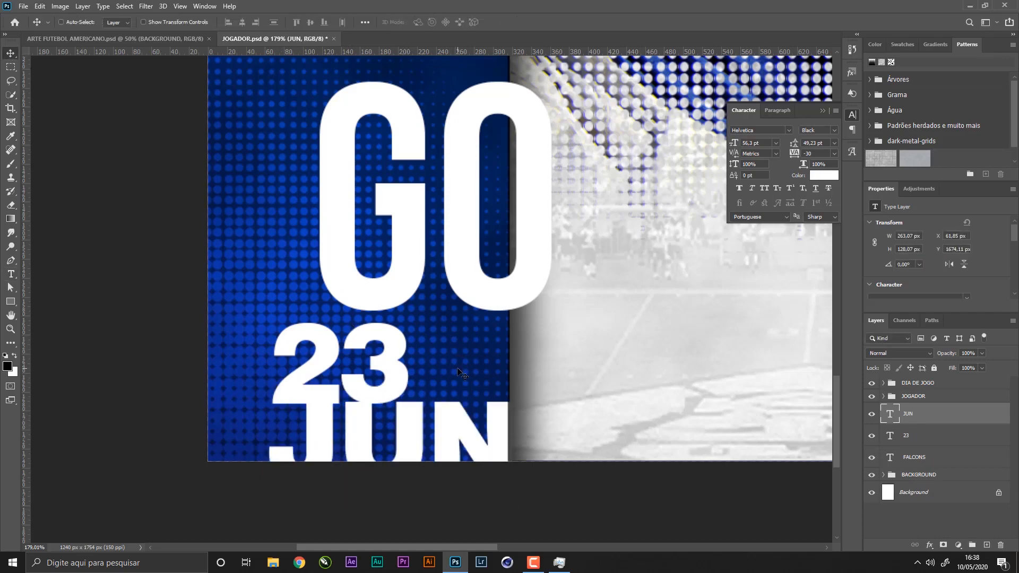
- Scale JUN down to about 31.81 pt to match the width of 23 and position it directly beneath the number
mouse_move(459, 370)
mouse_down()
mouse_move(456, 395)
mouse_move(462, 365)
mouse_up()
key(ctrl+t)
drag(523, 501, 410, 458)
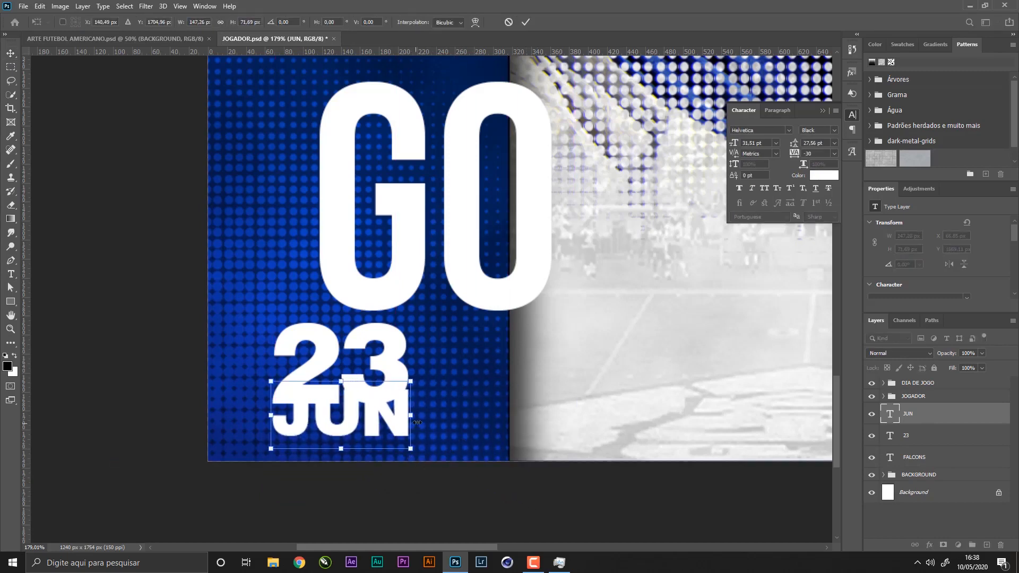
key(Return)
drag(427, 401, 428, 428)
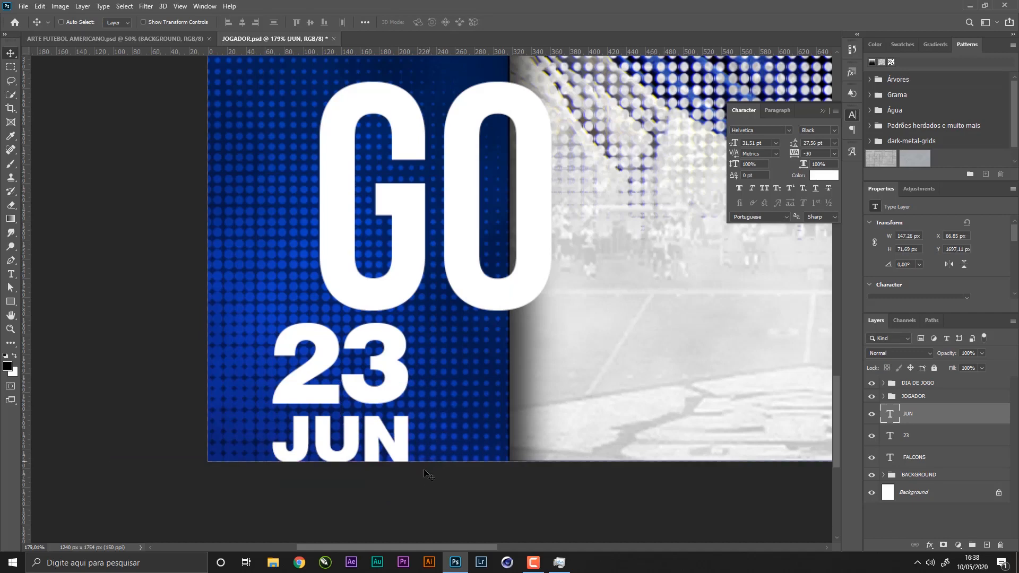
key(ctrl+t)
drag(413, 476, 418, 473)
key(Return)
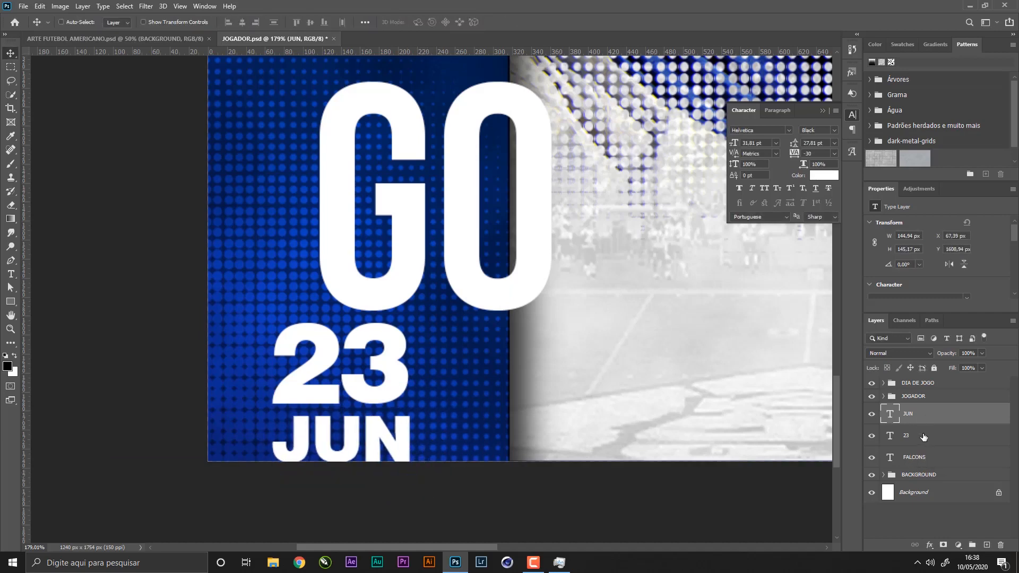
- Move 23 and JUN together to about X 52 px, Y 1591 px, leaving room on their left for a bar
shift+click(923, 436)
drag(460, 410, 539, 414)
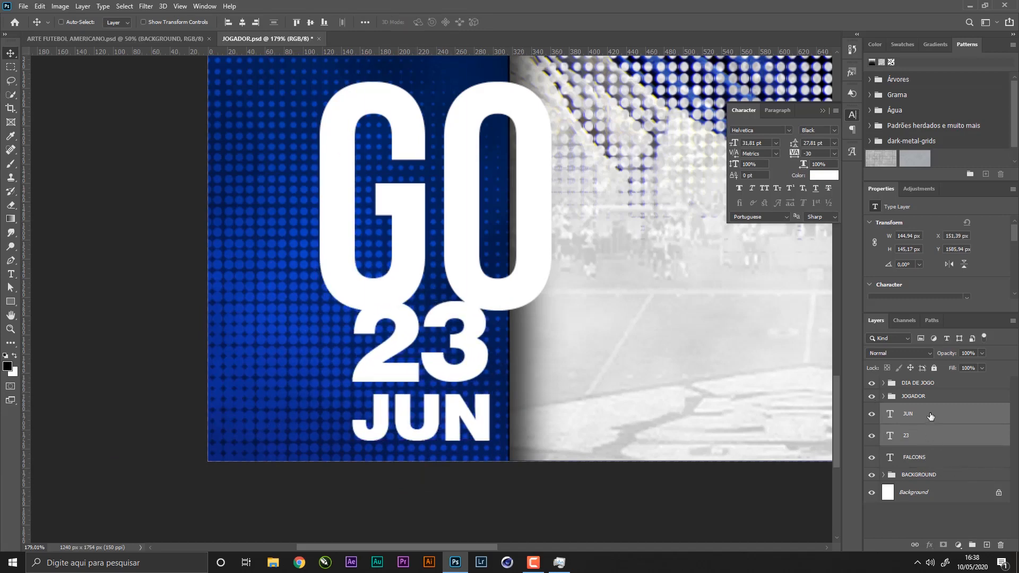
click(931, 416)
click(11, 301)
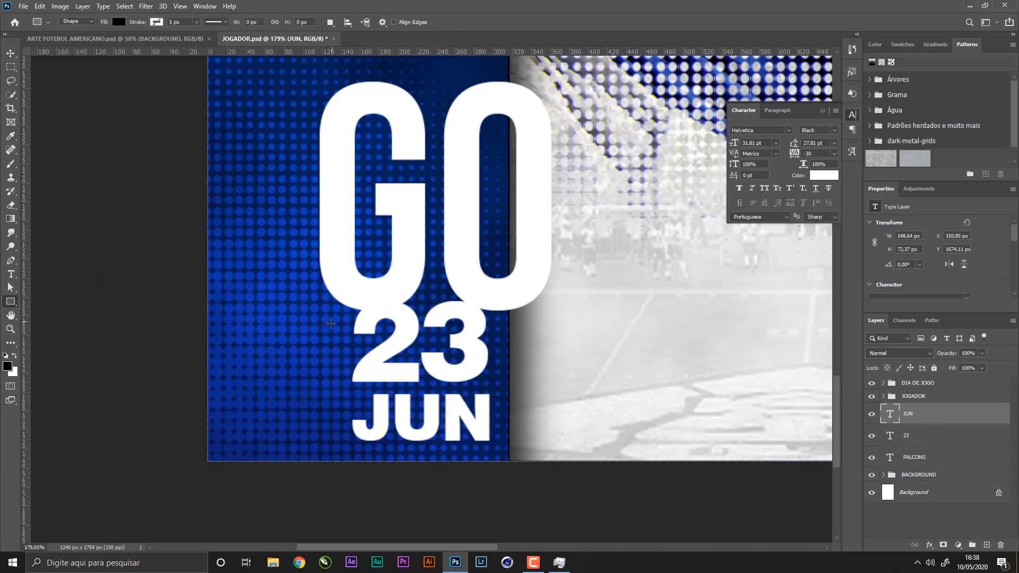
shift+click(929, 439)
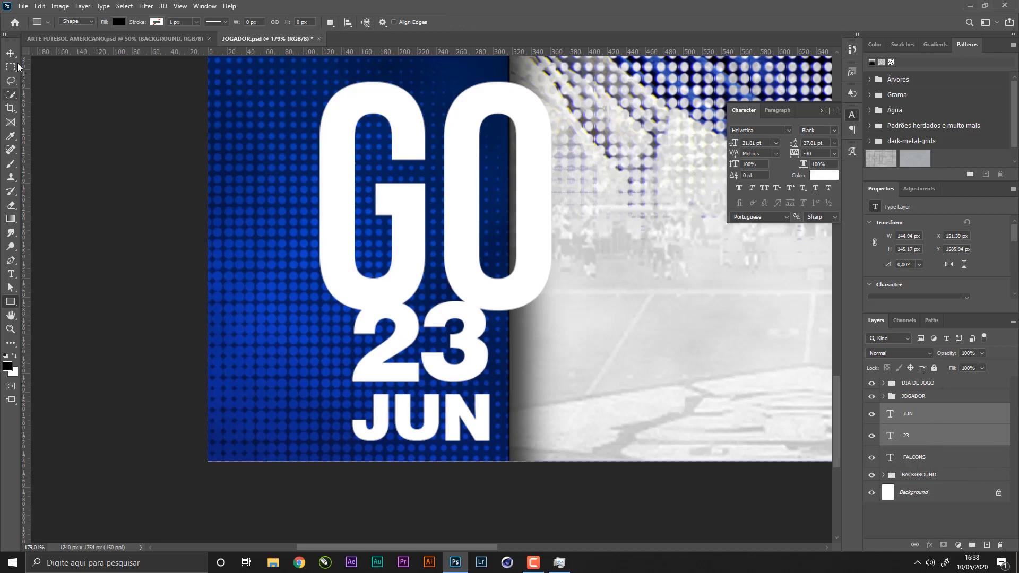
key(v)
drag(457, 337, 363, 341)
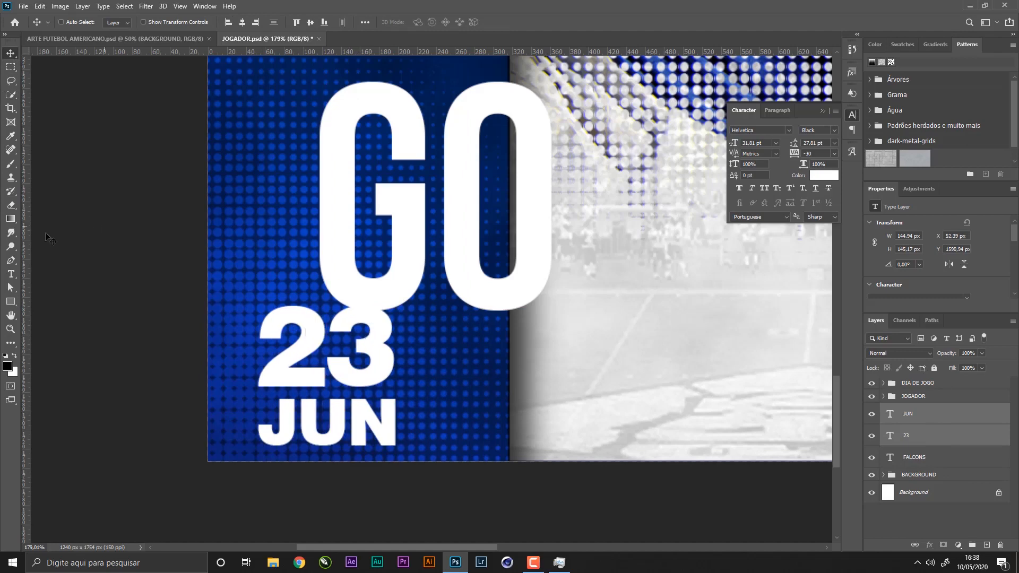
- Draw a white vertical rectangle about 32 × 150 px to the left of the date
click(11, 302)
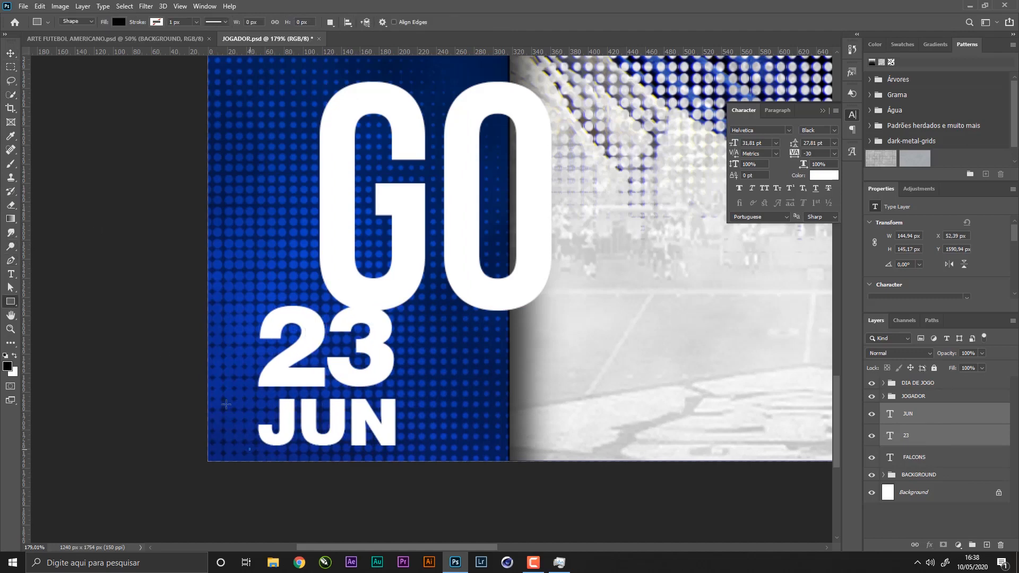
drag(250, 450, 221, 306)
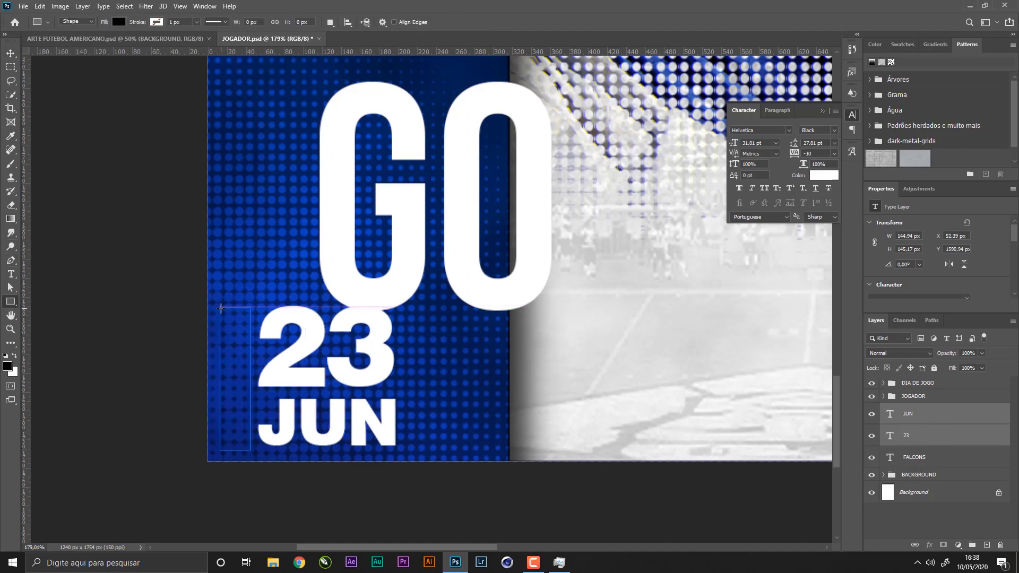
click(118, 22)
click(53, 78)
- Resize the white bar to 31 × 144 px to match the date's height and nudge it 3 px left
key(ctrl+t)
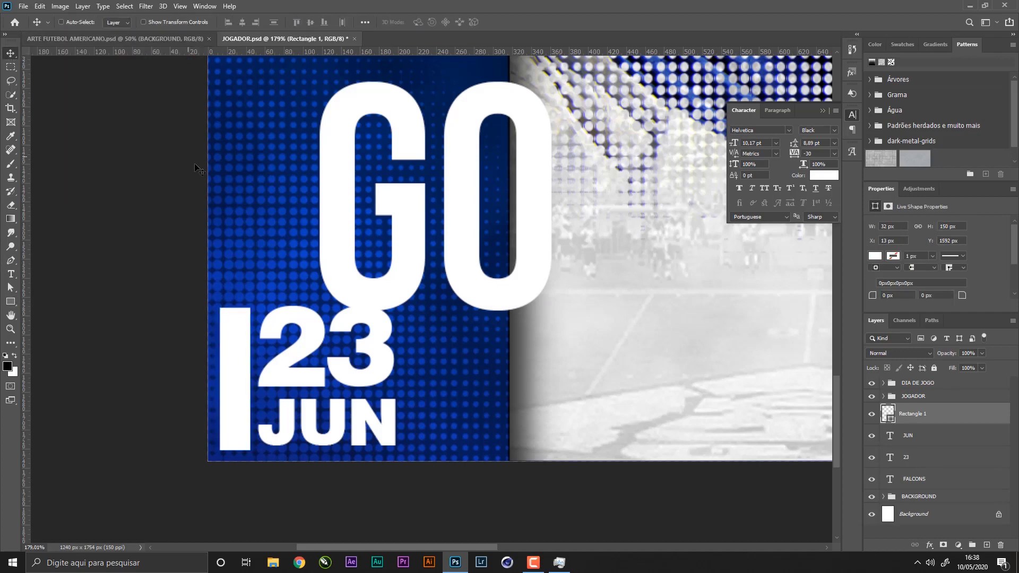
drag(236, 451, 238, 445)
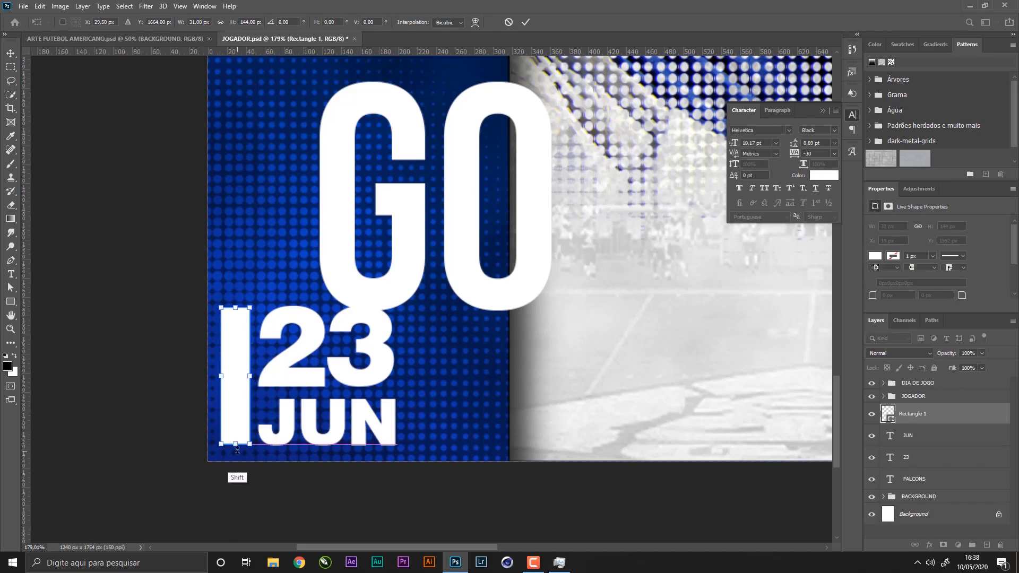
key(Return)
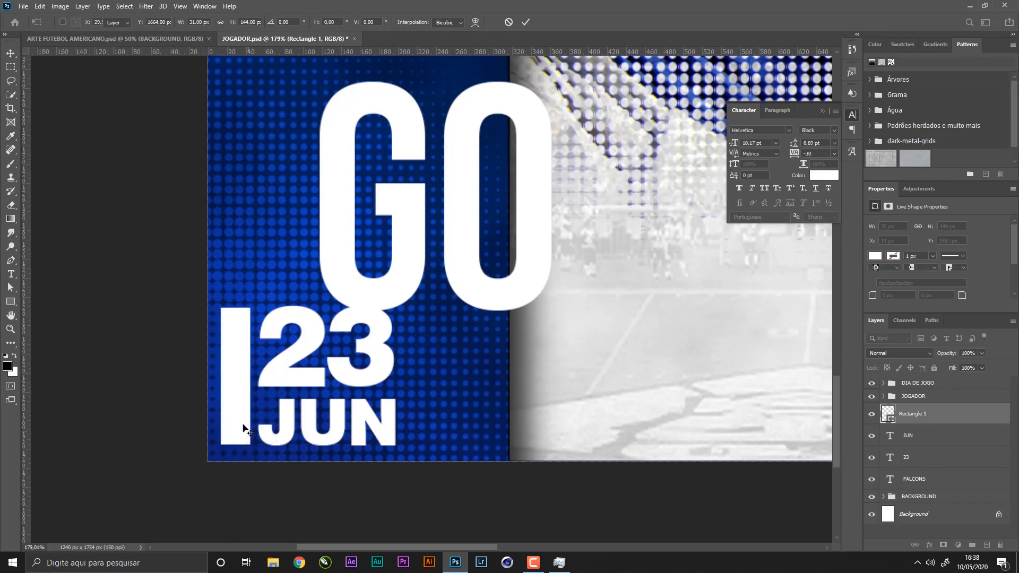
key(Left)
key(Left)
key(Left)
- Add a text layer reading SEXTA above the date and color it dark blue 061c56, sampled from the background
key(t)
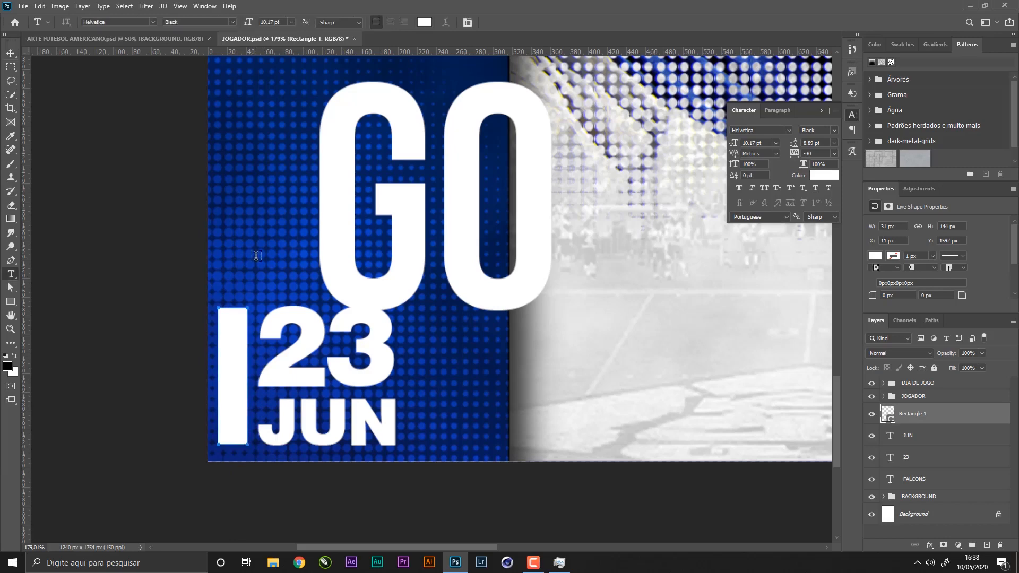
click(255, 260)
key(BackSpace)
text(SEXTA)
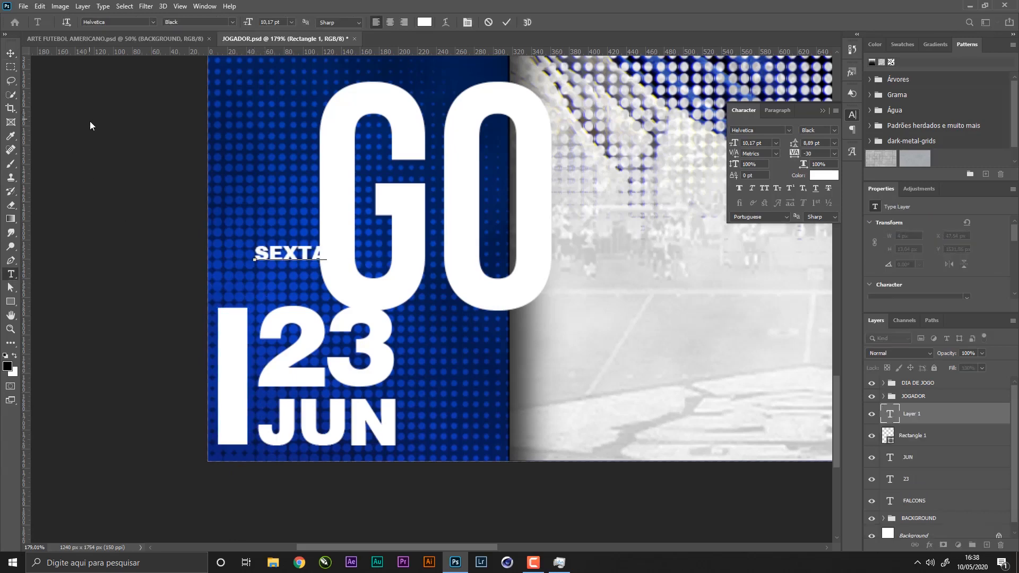
click(10, 52)
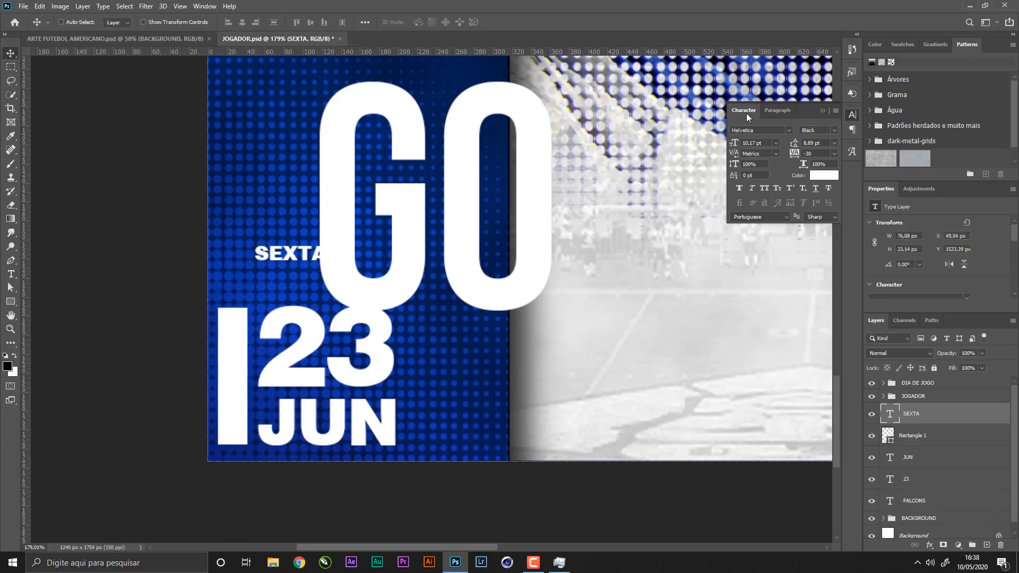
click(825, 175)
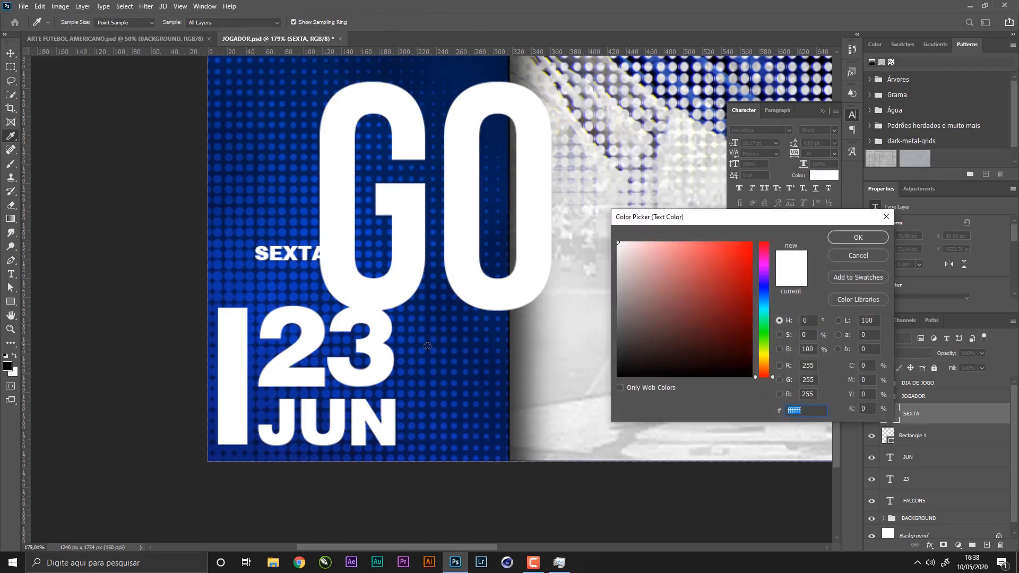
click(419, 346)
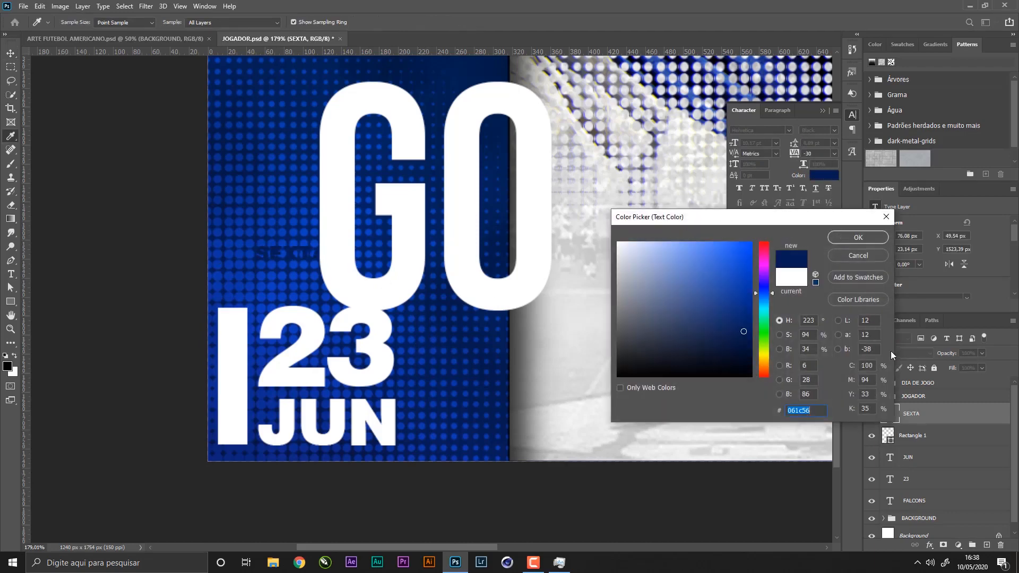
click(858, 237)
- Rotate SEXTA to -90°, move it onto the white bar and enlarge it to about 14.35 pt
key(ctrl+t)
drag(326, 248, 281, 186)
key(Return)
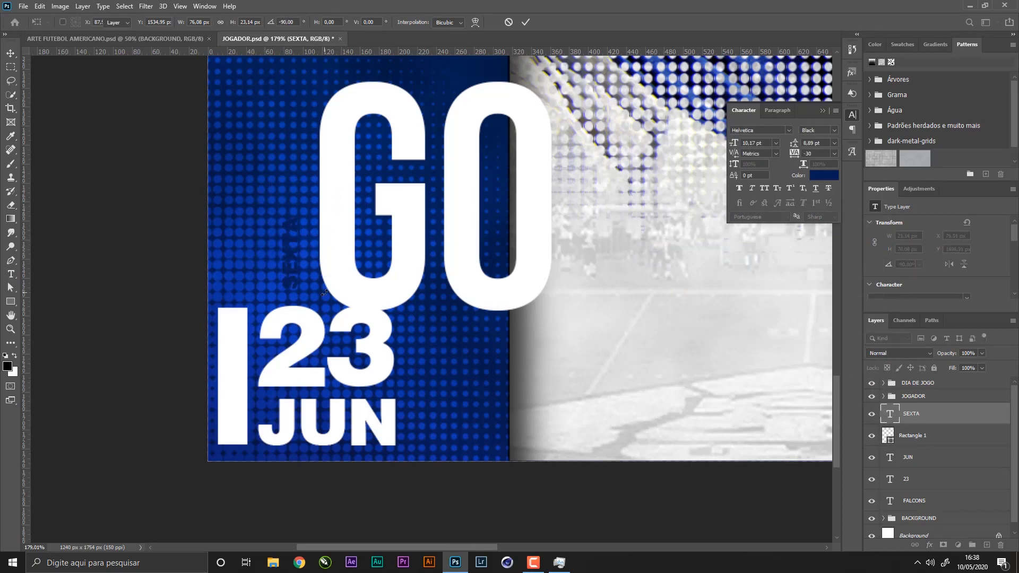
drag(326, 261, 257, 332)
key(ctrl+t)
key(Return)
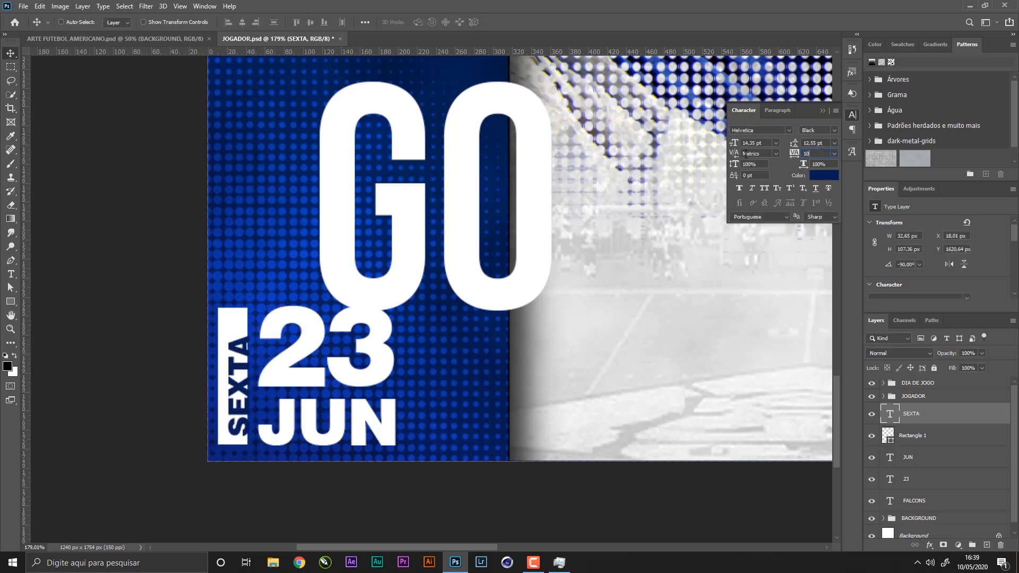
- Set the tracking of SEXTA to 50 and shift the word slightly left and down on the white bar
key(Return)
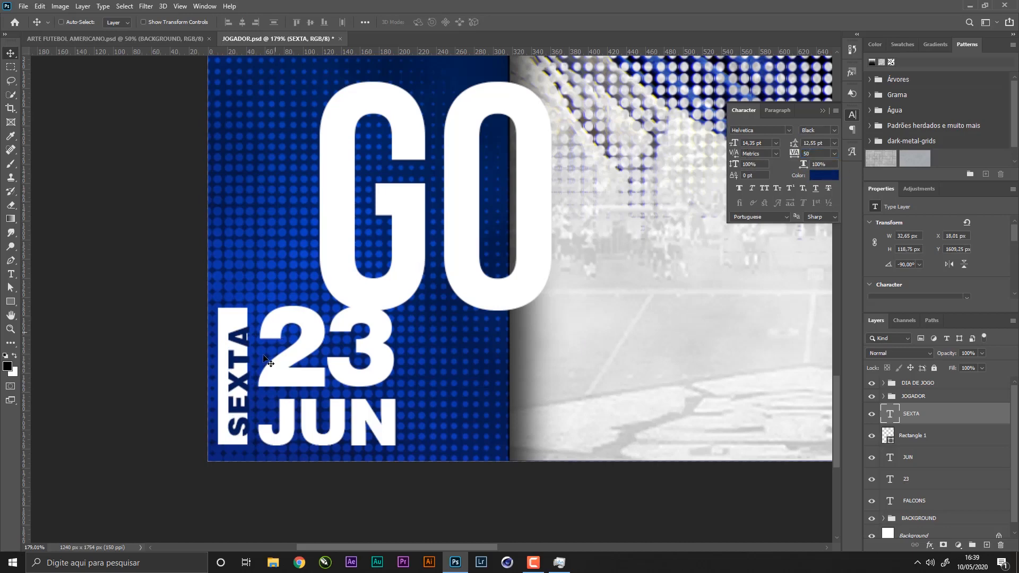
drag(301, 385, 304, 383)
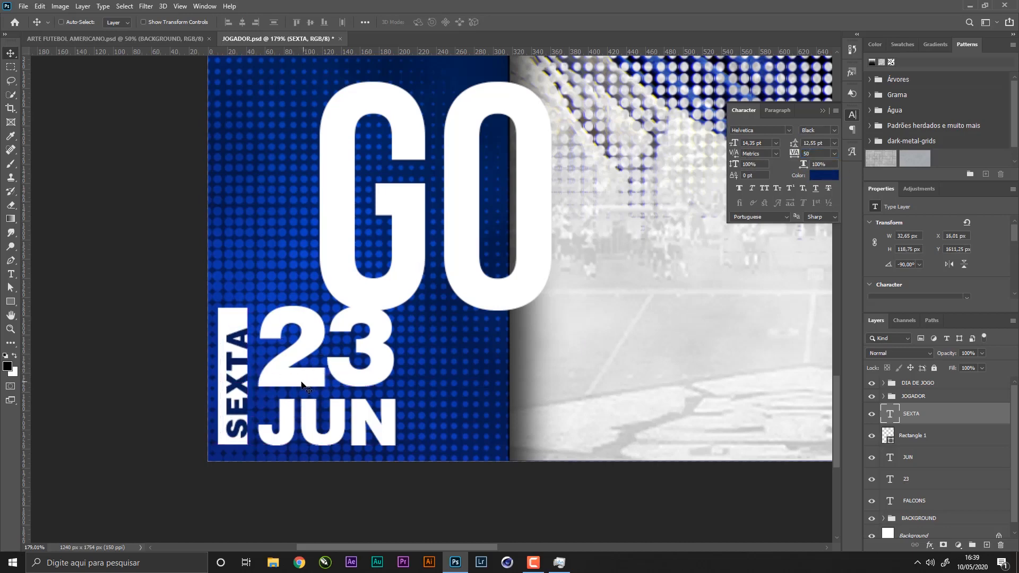
key(Left)
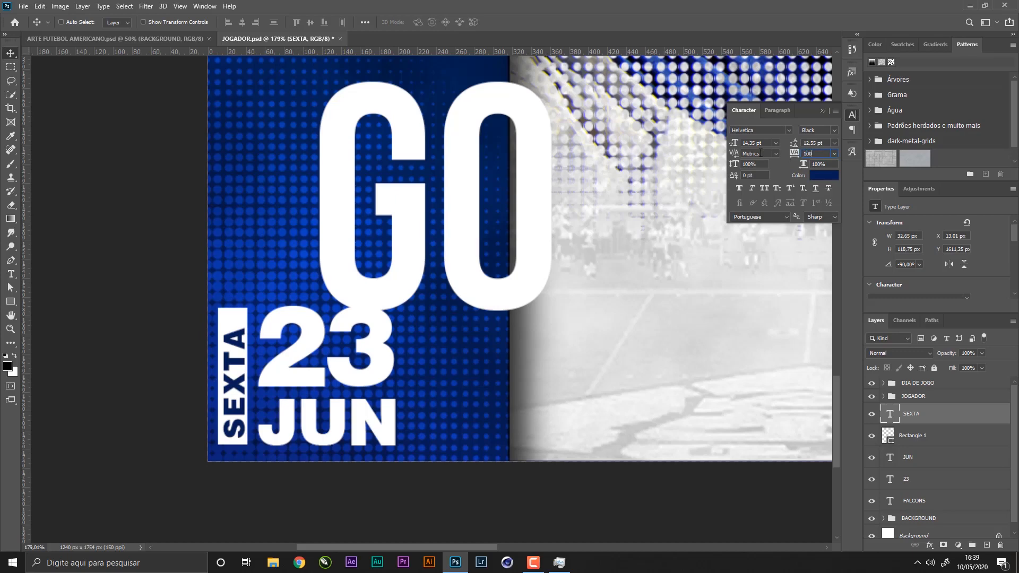
- Set the tracking of SEXTA to 100 and center the word within the white bar
key(z)
click(217, 329)
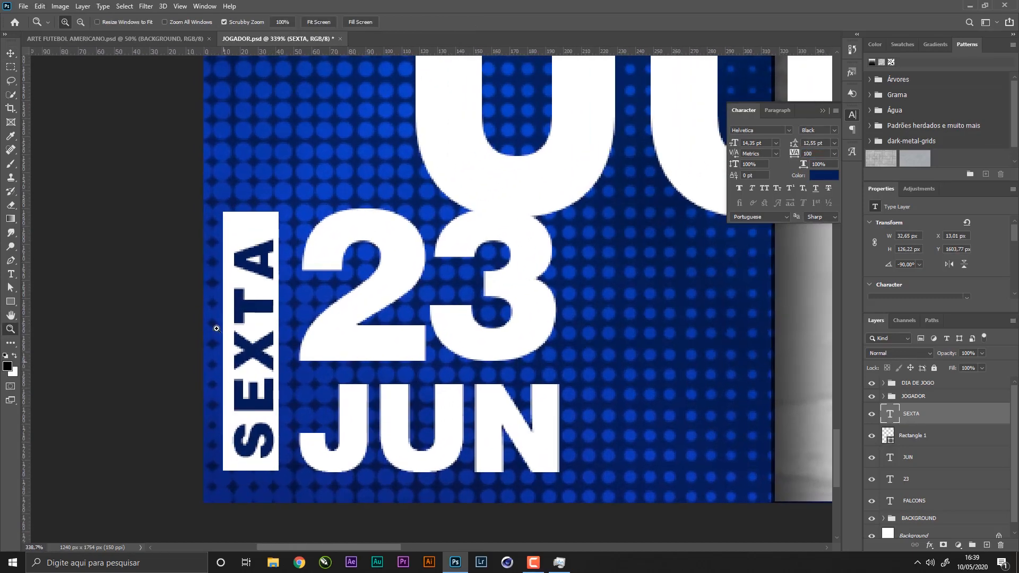
click(10, 53)
mouse_move(389, 342)
mouse_down()
mouse_move(401, 358)
mouse_move(391, 359)
mouse_up()
key(Right)
key(Right)
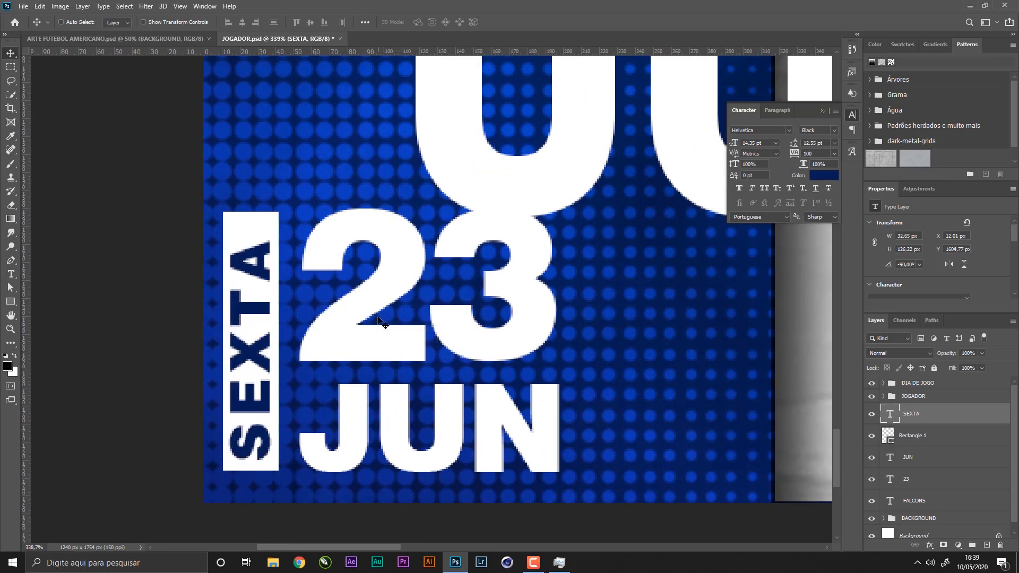
- Widen the white bar behind SEXTA toward the left to about 35 px, keeping its height
right_click(251, 227)
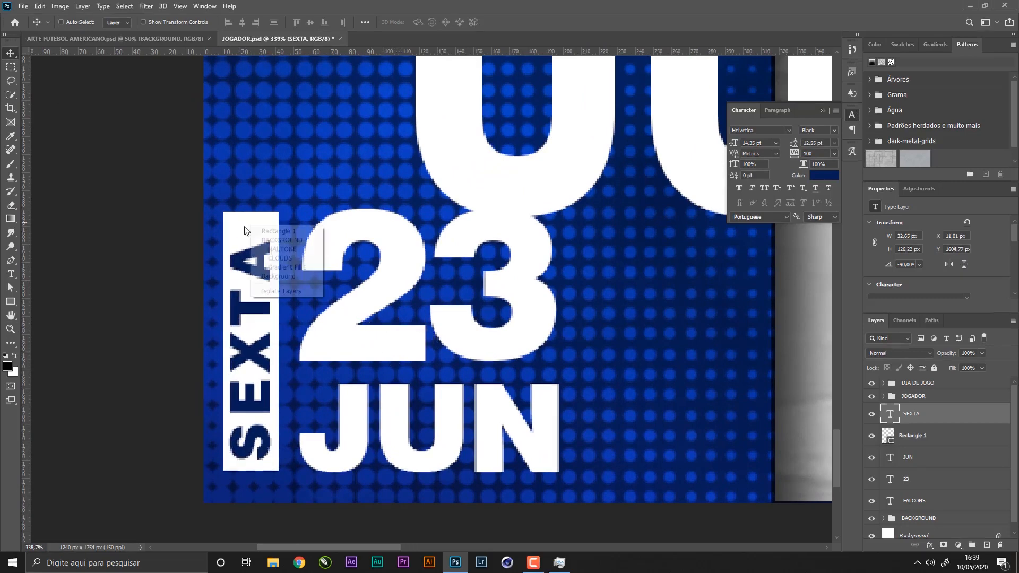
click(292, 232)
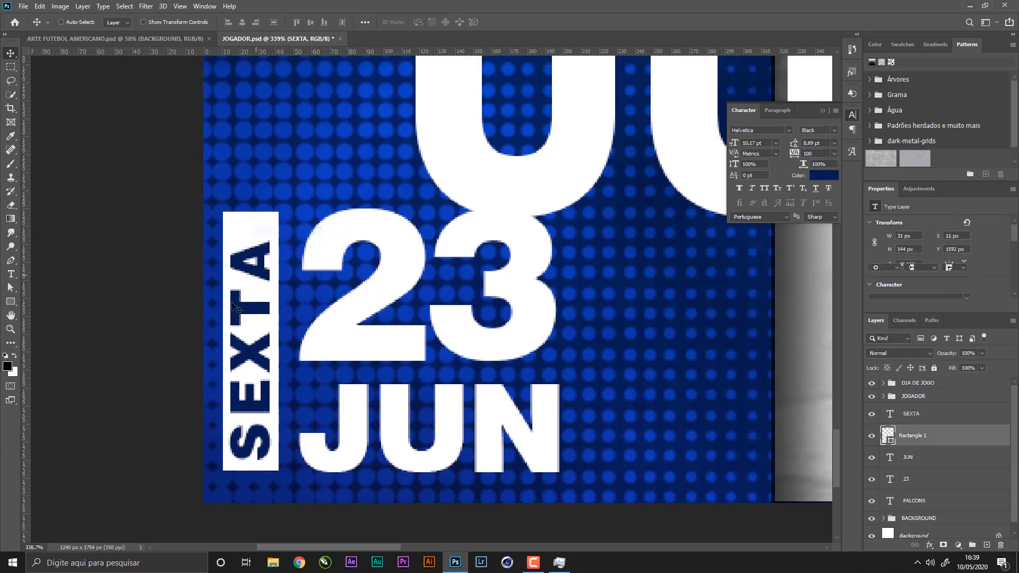
key(ctrl+t)
drag(218, 342, 217, 342)
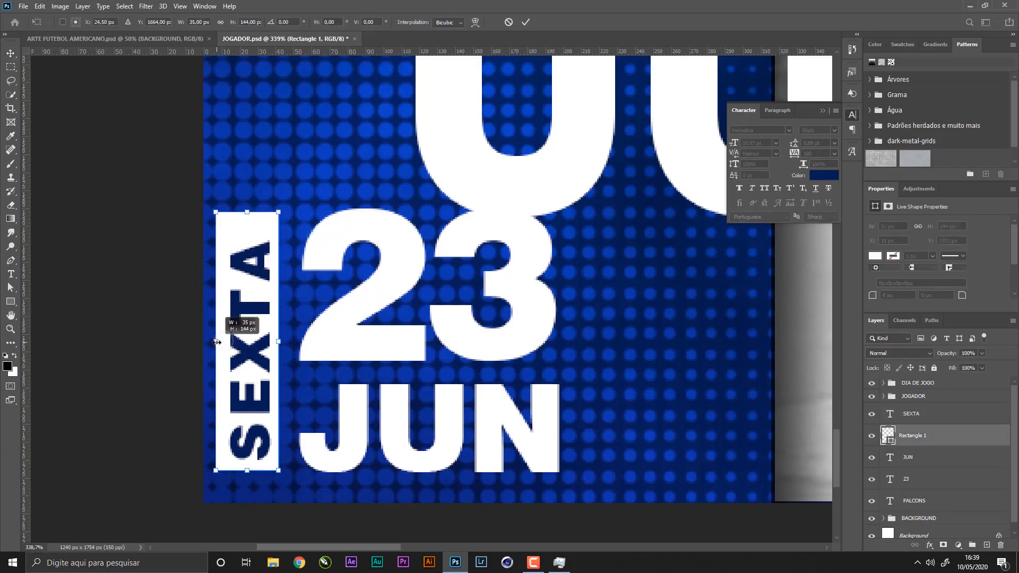
right_click(243, 306)
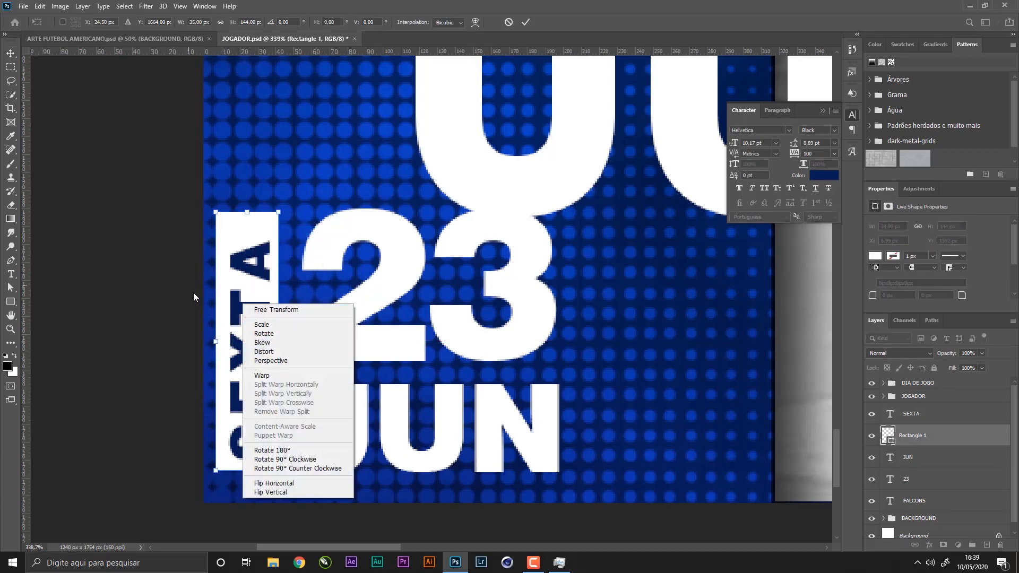
click(237, 170)
key(Return)
click(11, 56)
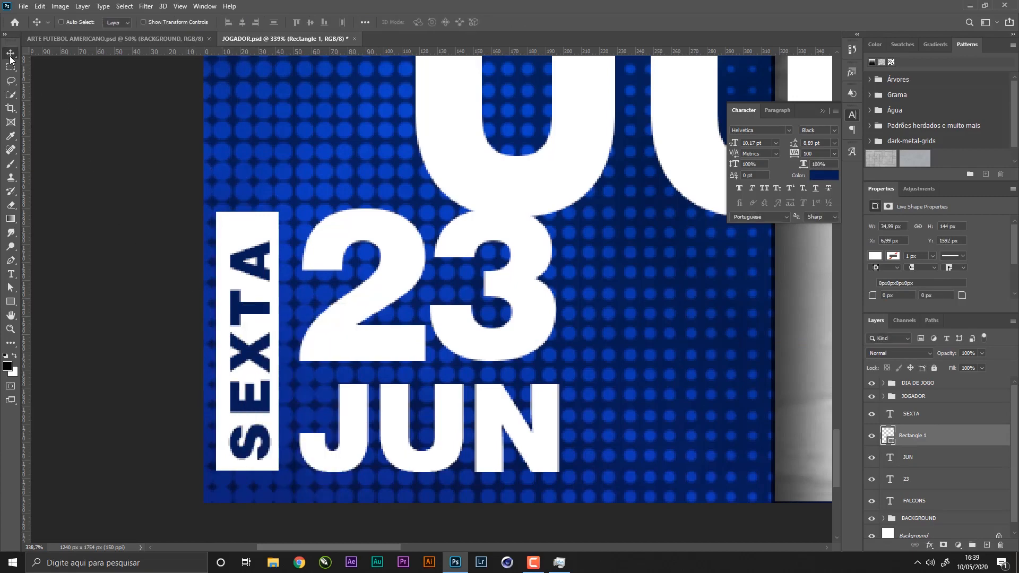
- Stretch SEXTA upward to about 136 px high and nudge it 1 px left to center it on the white bar
right_click(264, 274)
click(304, 282)
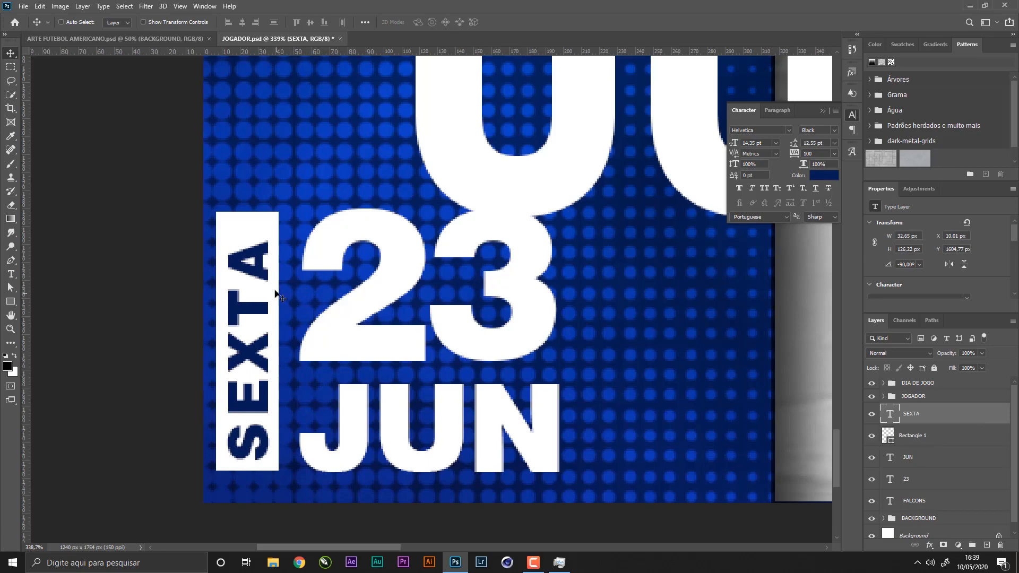
key(ctrl+t)
drag(251, 233, 251, 218)
key(Return)
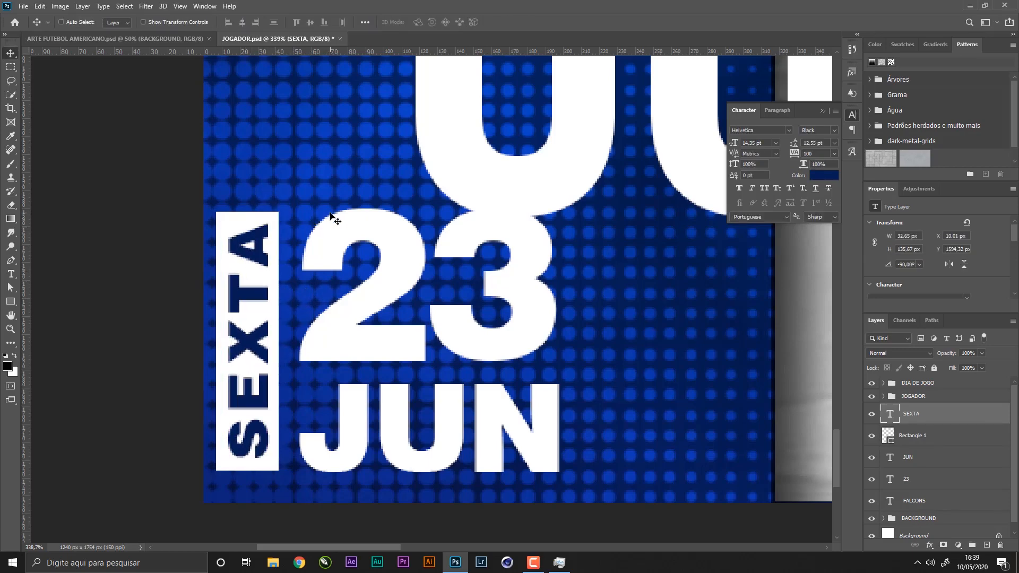
key(Left)
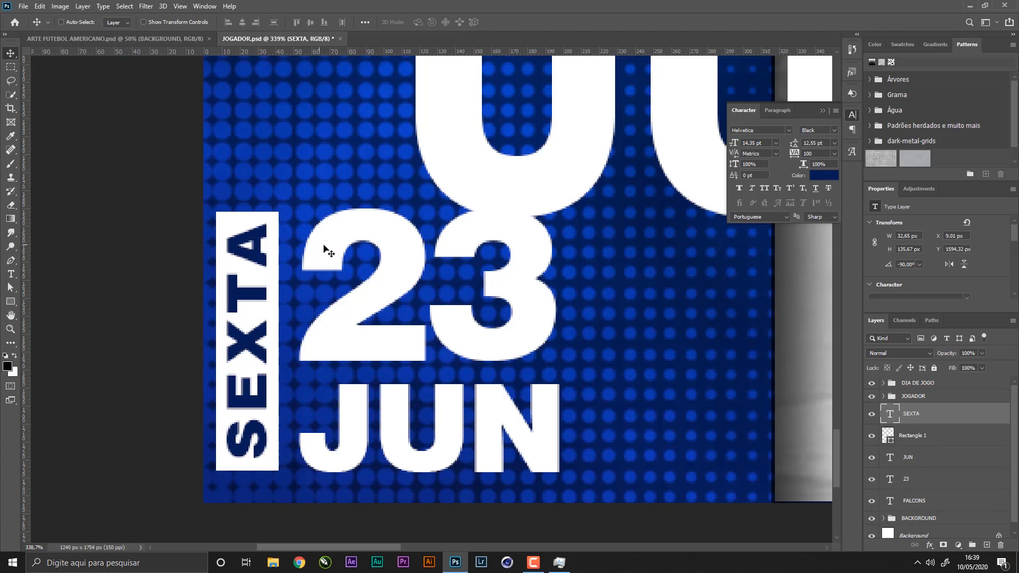
- Shift SEXTA and its white bar together 5 px right and 1 px down, closer to the date
key(z)
drag(337, 252, 198, 205)
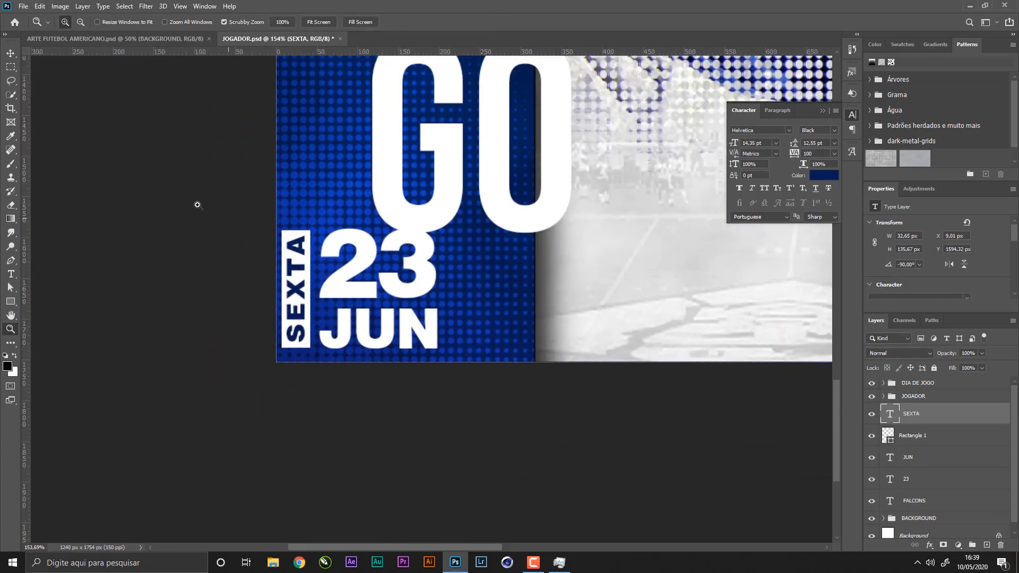
click(10, 54)
shift+click(912, 436)
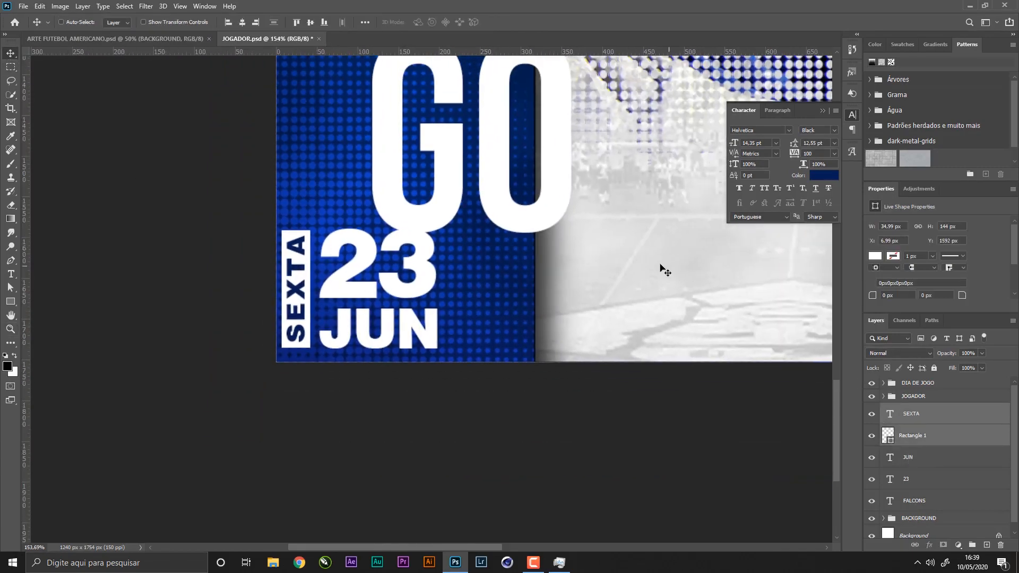
key(Right)
key(Right)
key(Right)
key(Right)
key(Right)
key(Down)
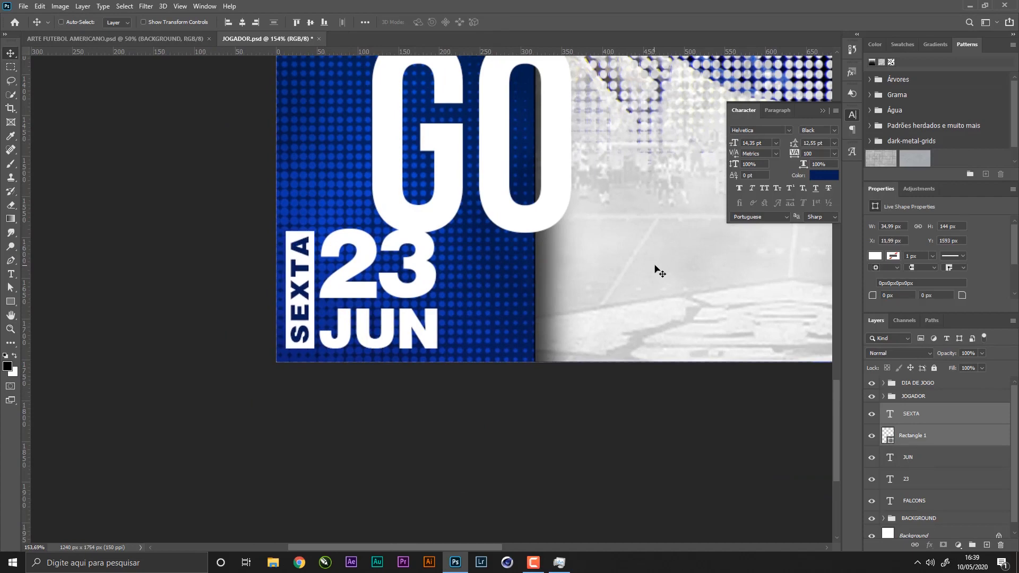
- Group the SEXTA, white bar, JUN and 23 layers as DATA and shift the group slightly right and up
shift+click(924, 479)
key(ctrl+g)
double_click(911, 410)
text(da)
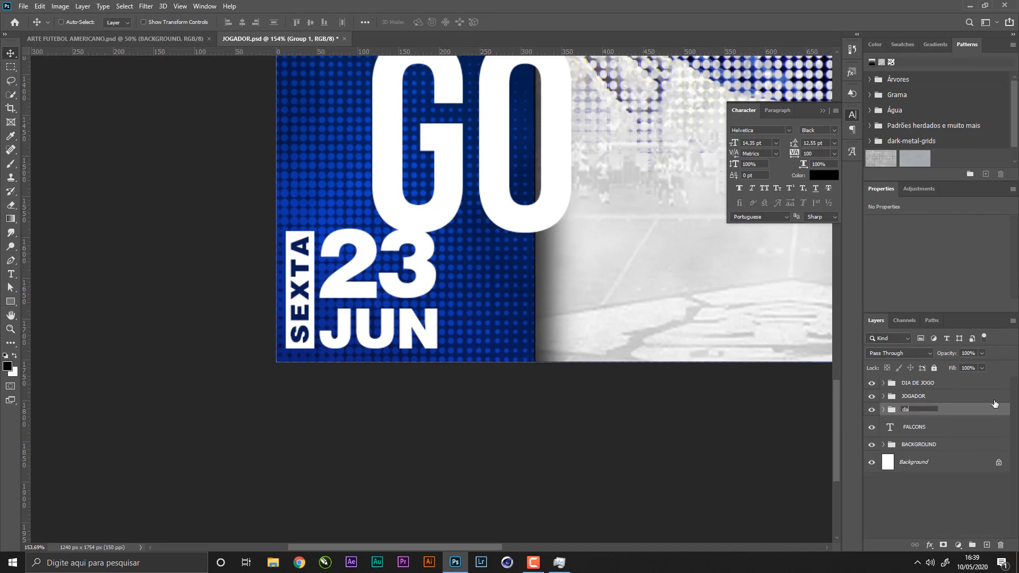
text(TA)
key(Return)
key(ctrl+0)
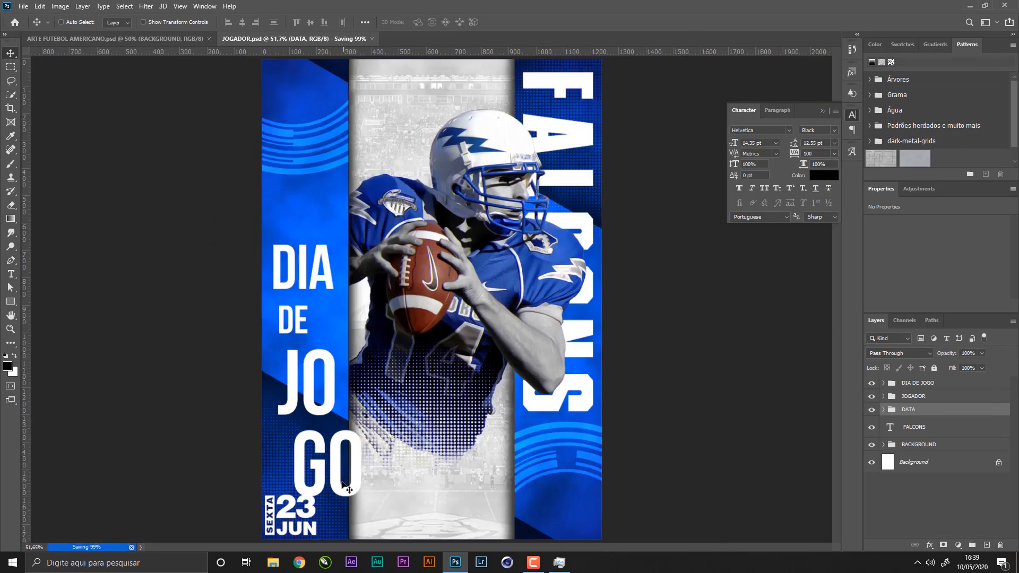
drag(351, 486, 347, 494)
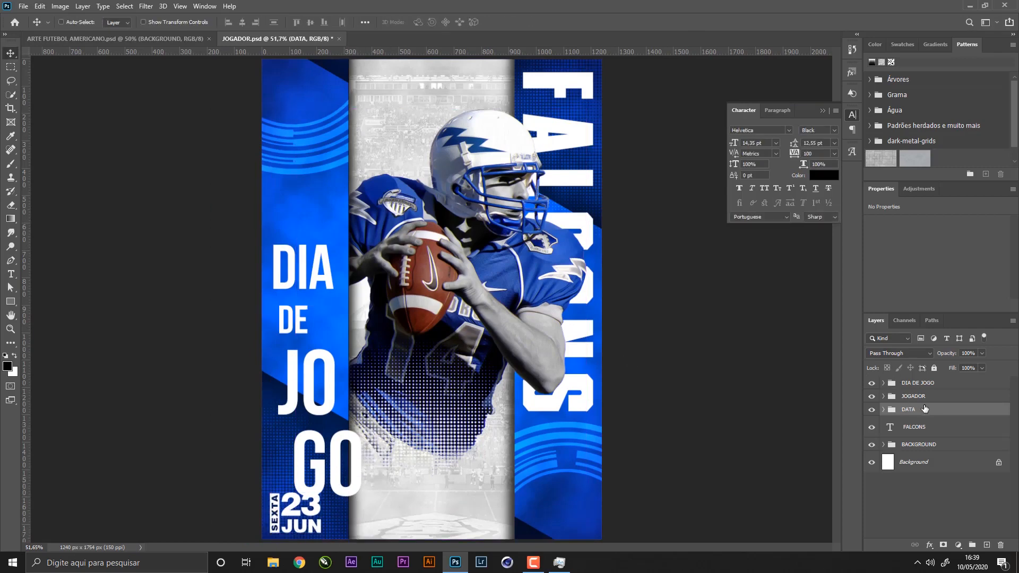
- Move the DIA DE JOGO group straight up to leave a gap above the date block, and save the document
click(929, 384)
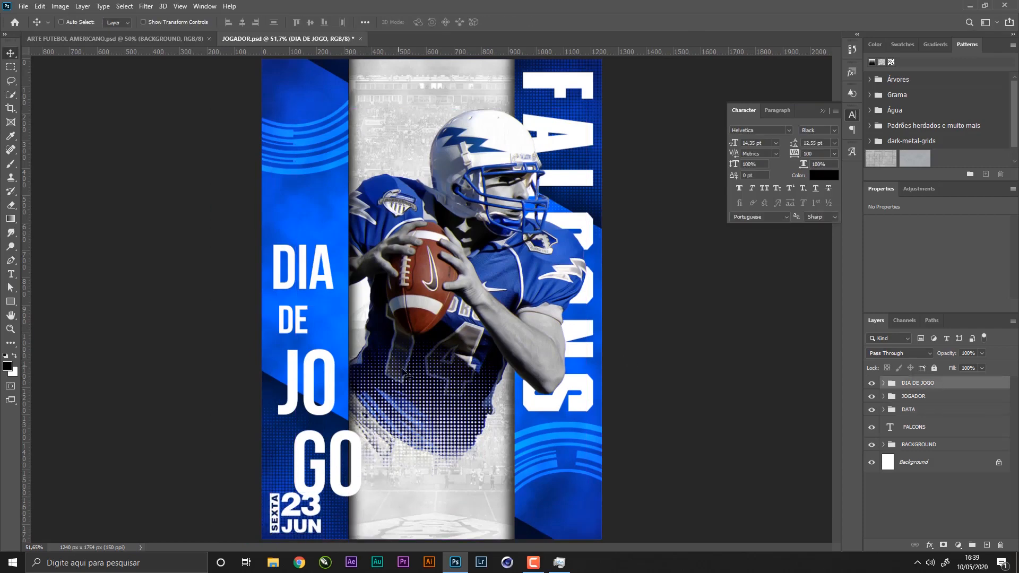
key(shift+Up)
key(shift+Up)
key(shift+Up)
key(shift+Up)
key(shift+Up)
key(shift+Up)
key(shift+Up)
key(ctrl+s)
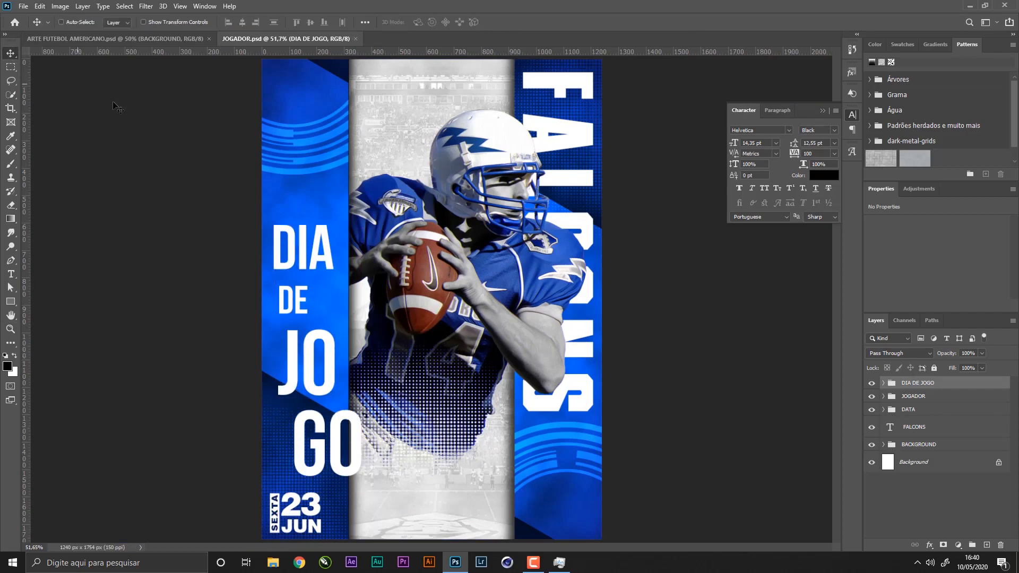
- Draw a rectangle about 684 × 78 px across the base of the light center strip and fill it white
key(z)
drag(458, 395, 478, 369)
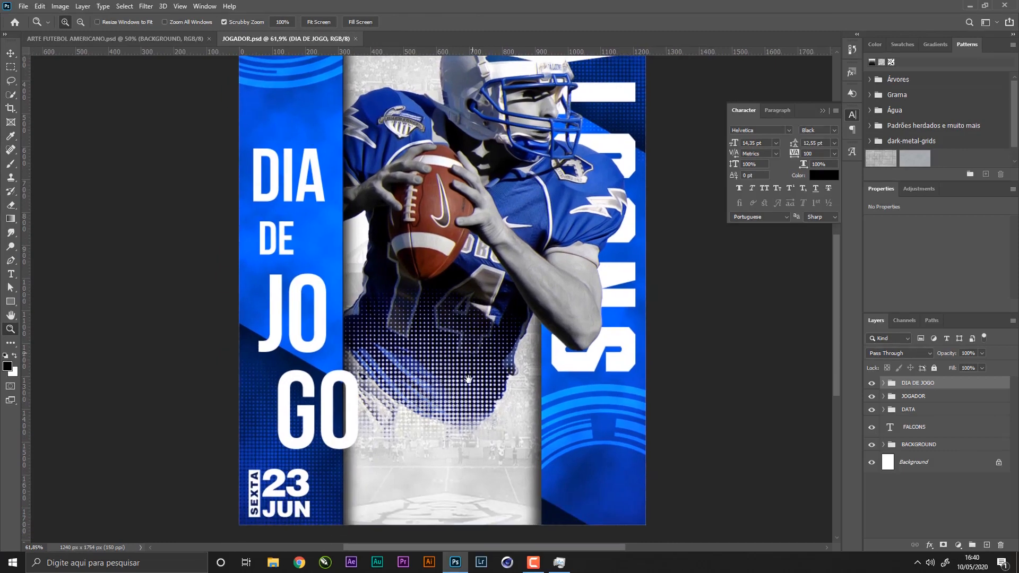
key(v)
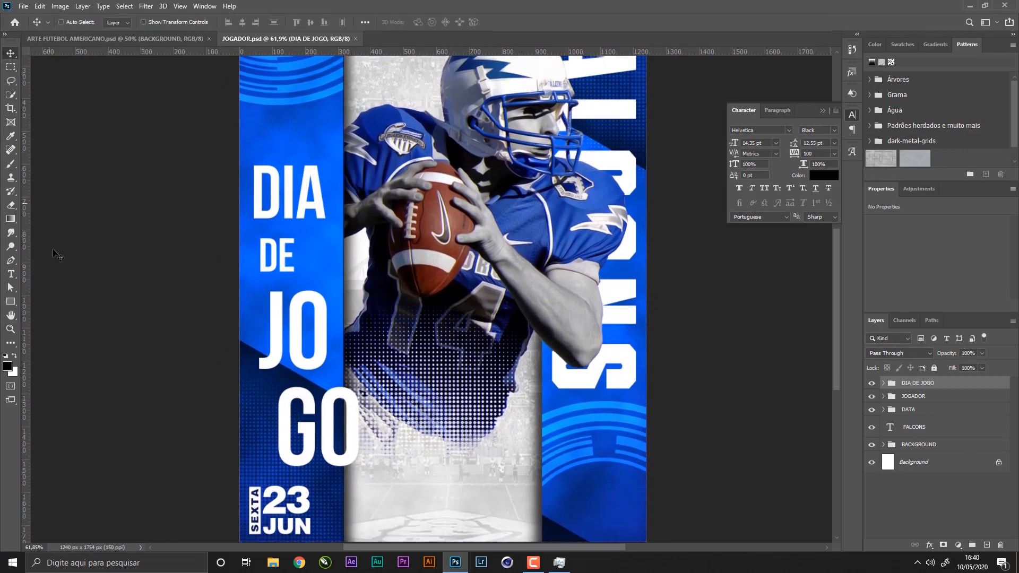
click(11, 301)
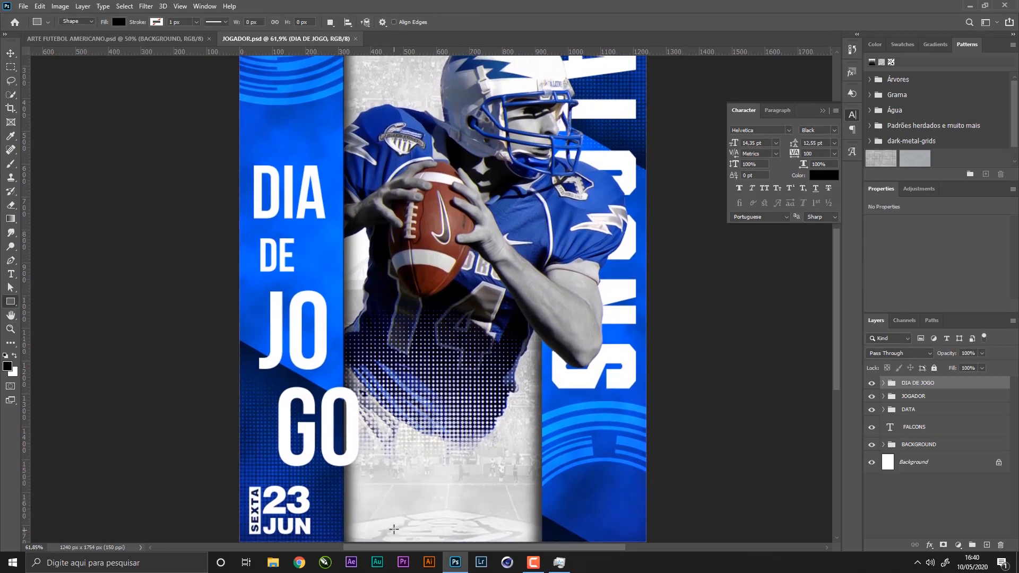
drag(336, 503, 559, 528)
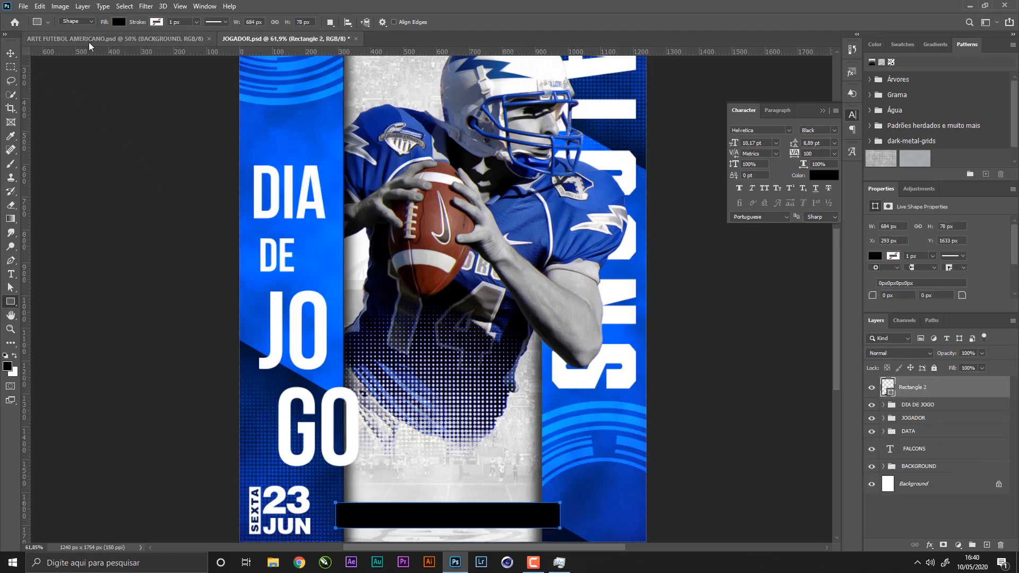
click(118, 23)
click(62, 79)
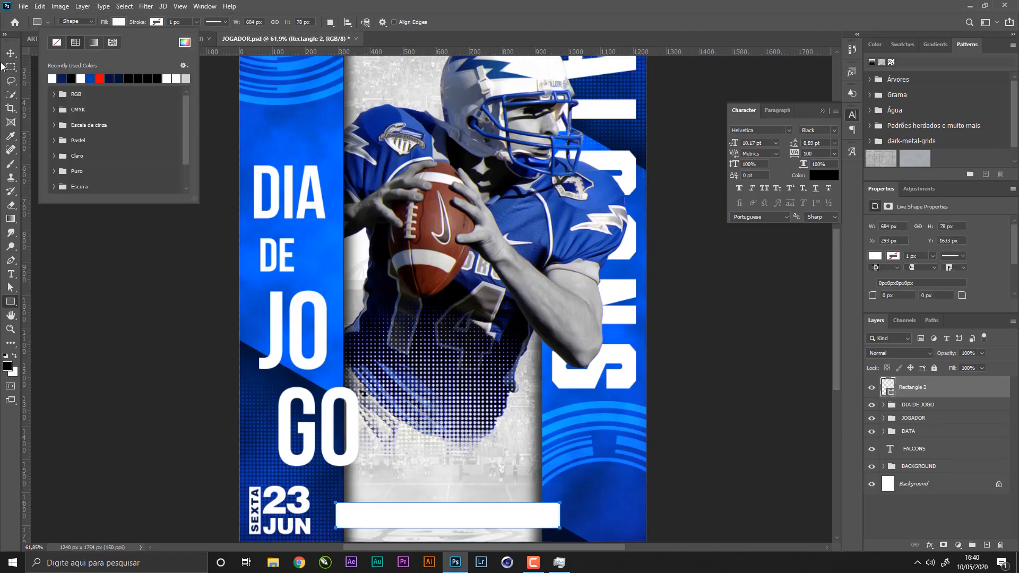
- Center the new white rectangle horizontally on the canvas
click(2, 58)
click(13, 55)
key(ctrl+a)
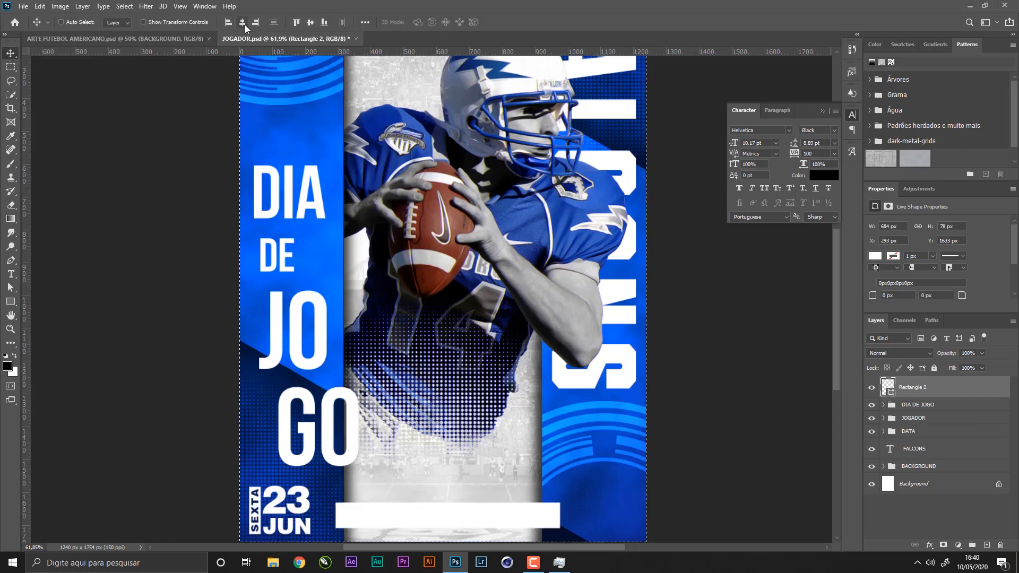
click(242, 23)
key(ctrl+d)
- Switch to ARTE FUTEBOL AMERICANO.psd and copy the banner text "Abertura dos portões : 9:00PM | Ingressos R$ 30,00"
click(150, 40)
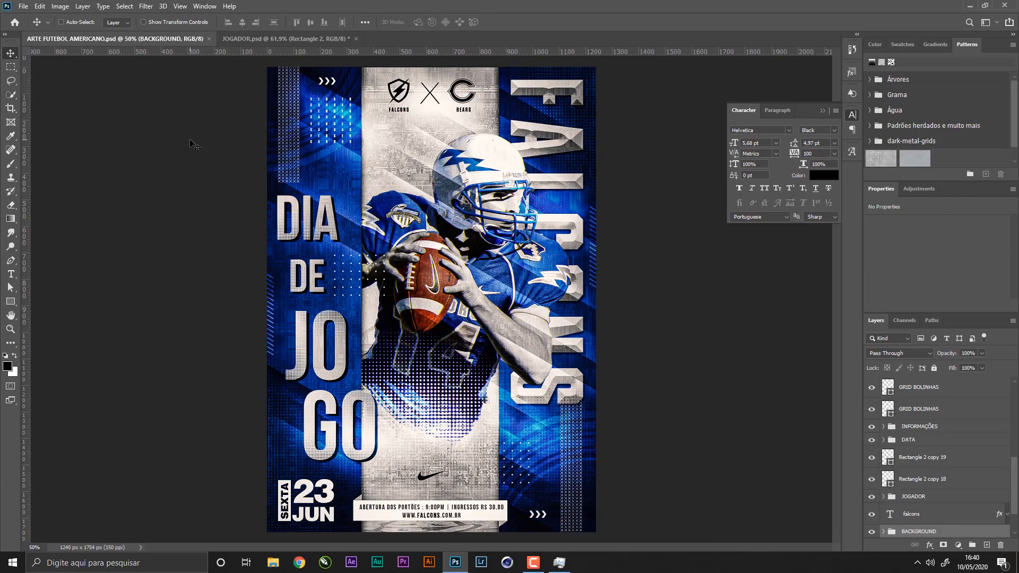
key(t)
scroll(446, 507, up, 3)
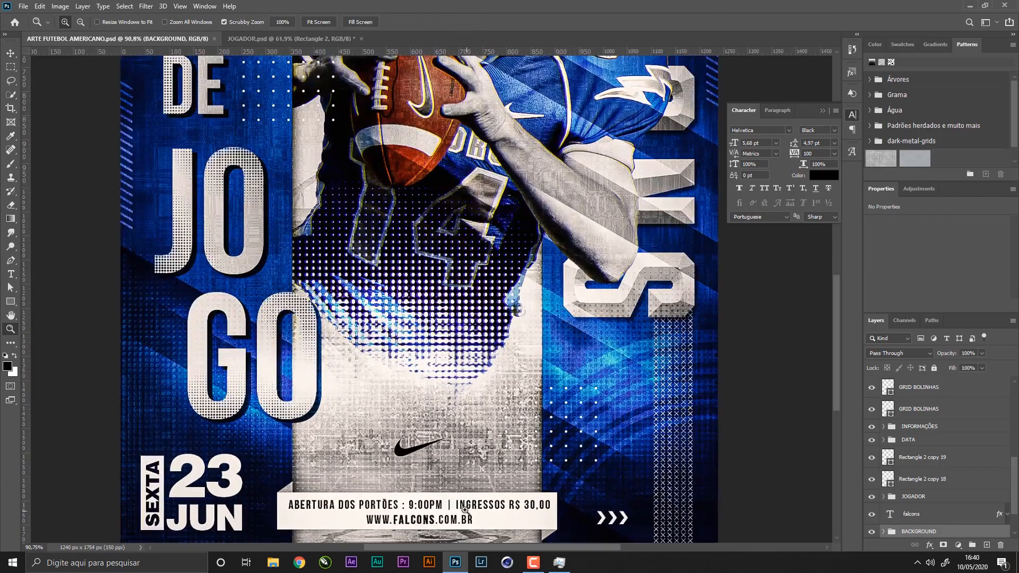
click(465, 504)
key(ctrl+a)
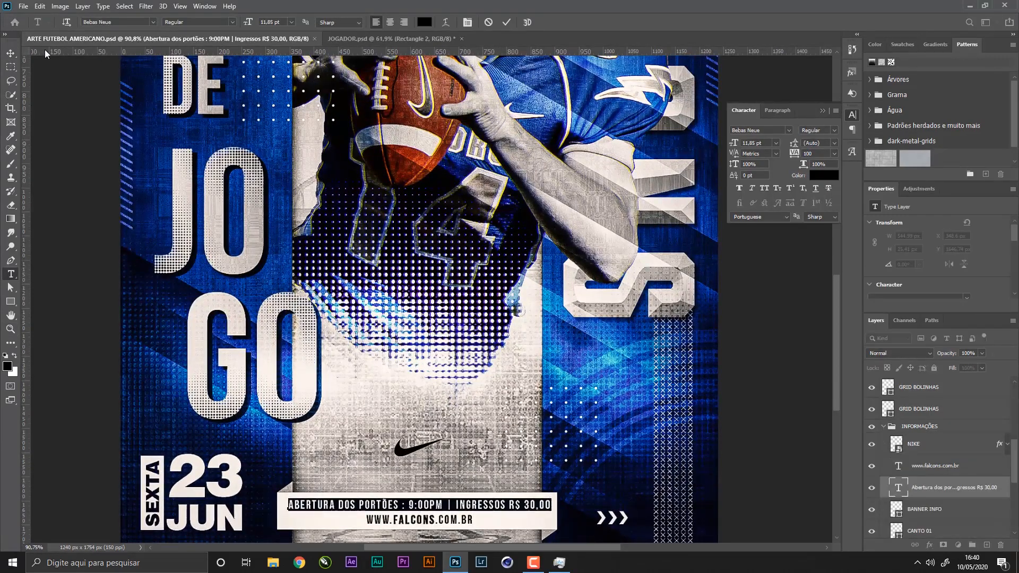
click(11, 53)
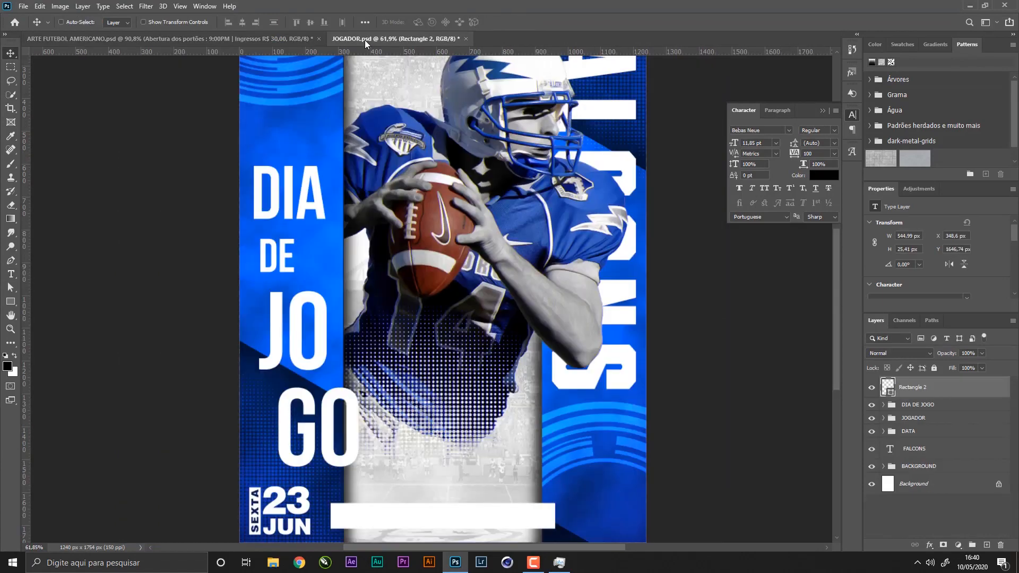
- Return to JOGADOR.psd and paste "Abertura dos portões : 9:00PM | Ingressos R$ 30,00" as a new text layer above the white rectangle
click(392, 39)
key(t)
click(393, 486)
text(Abertura dos portões : 9:00PM | Ingressos R$ 30,00)
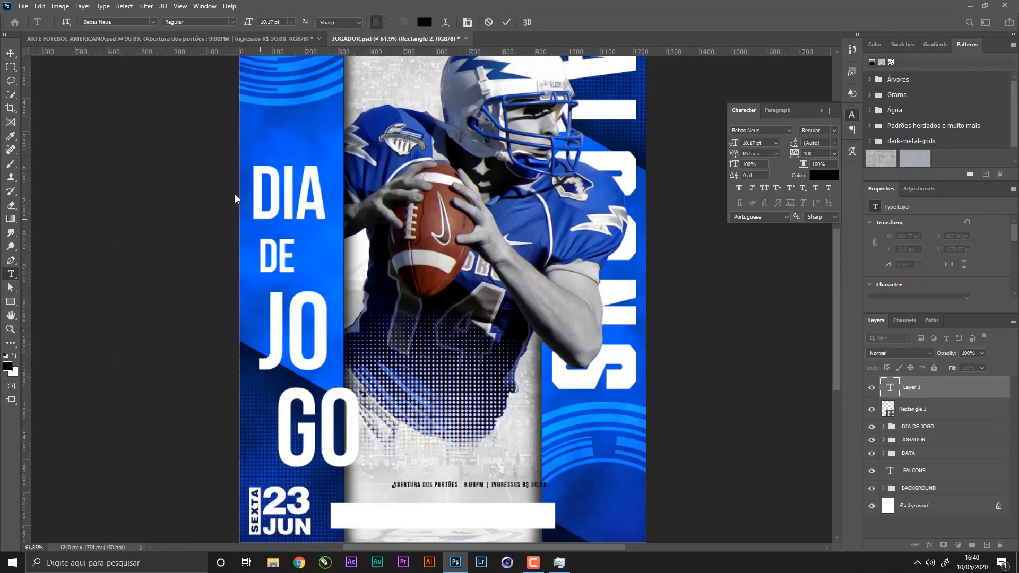
click(9, 54)
- Place the gate-opening text on the upper half of the white rectangle, center it horizontally on the canvas, and save
key(z)
drag(454, 538, 476, 522)
click(10, 54)
drag(555, 375, 524, 414)
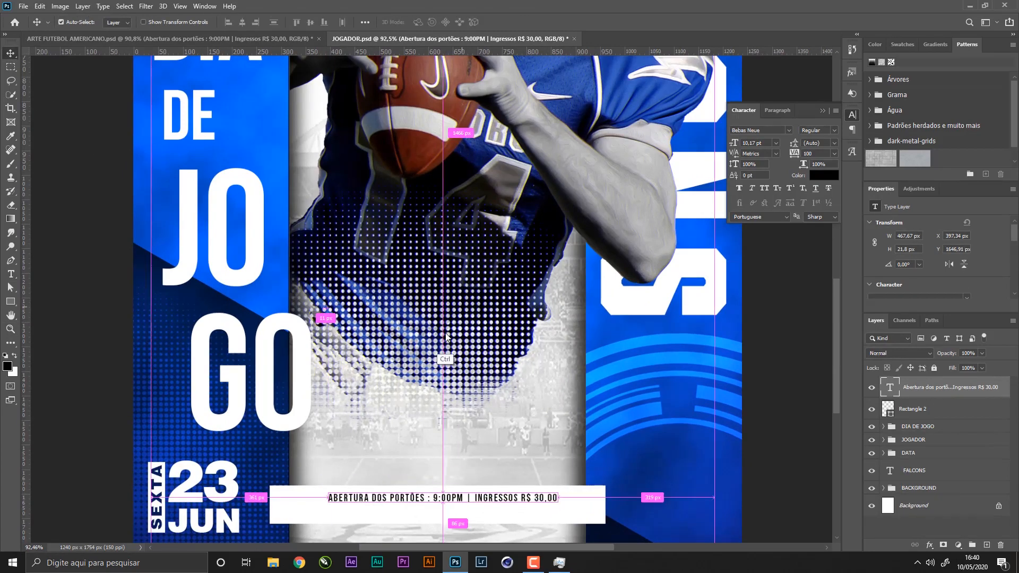
key(ctrl+a)
click(242, 22)
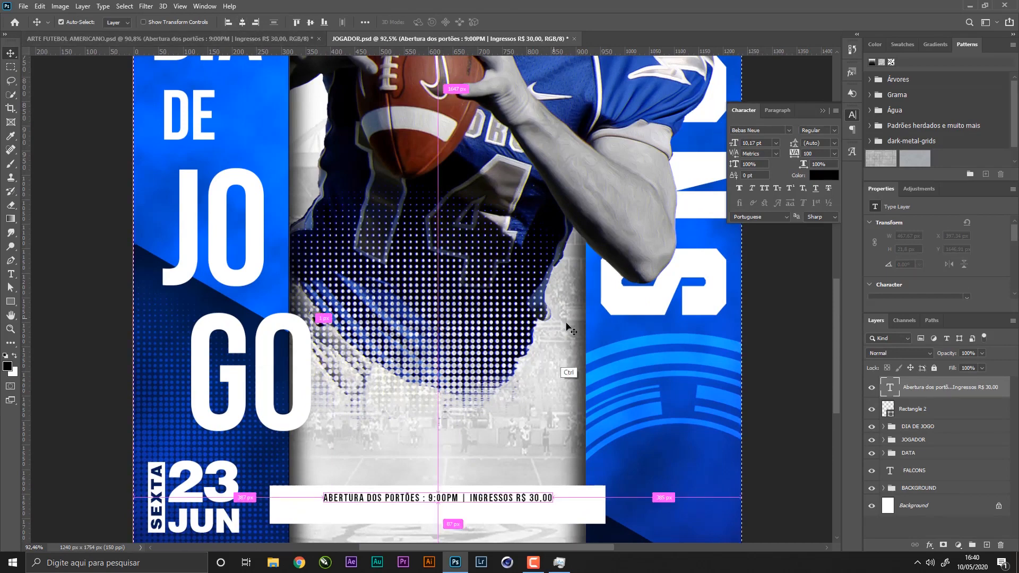
key(ctrl+d)
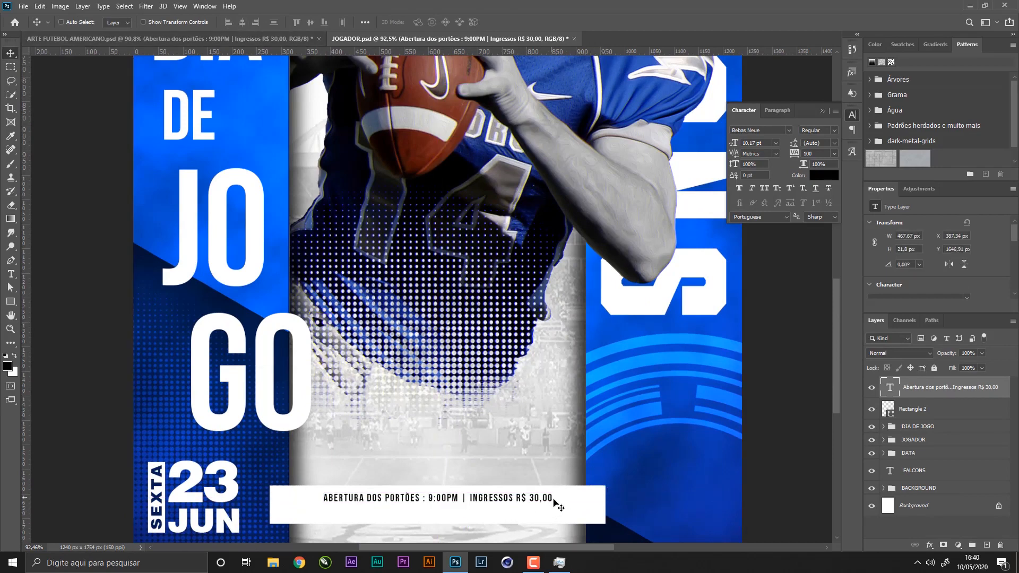
key(ctrl+t)
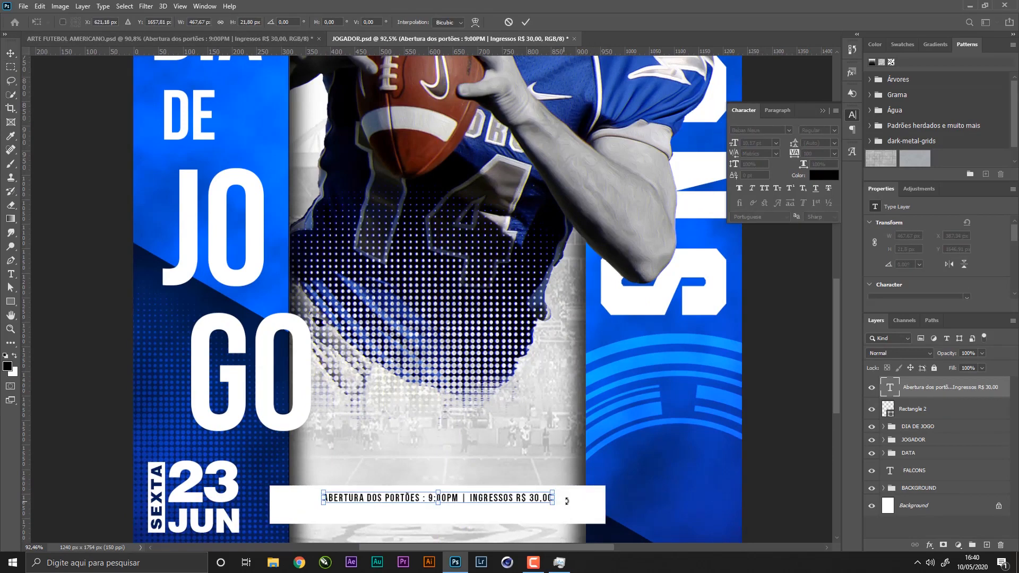
key(Return)
key(ctrl+s)
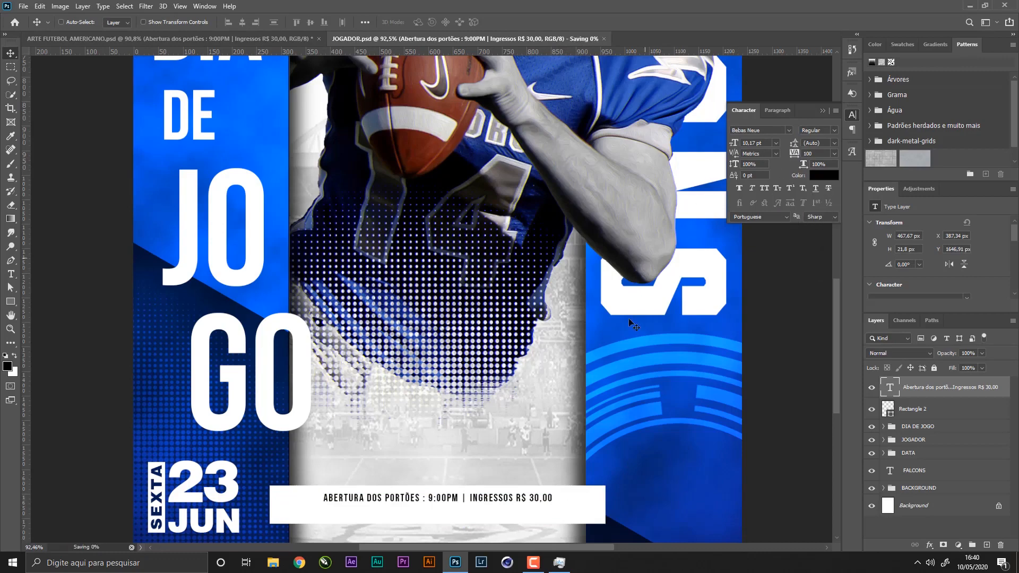
click(252, 38)
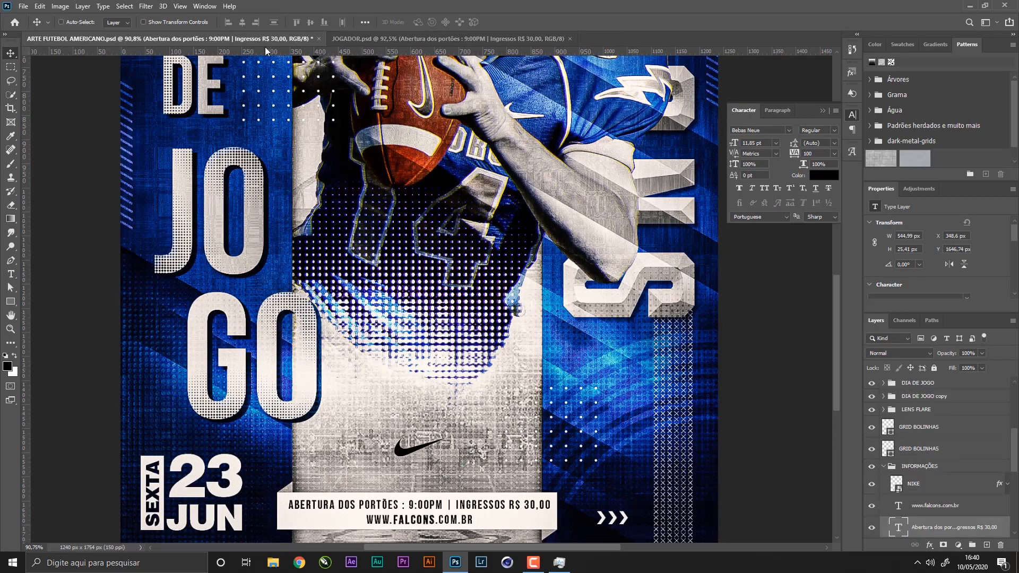
double_click(442, 524)
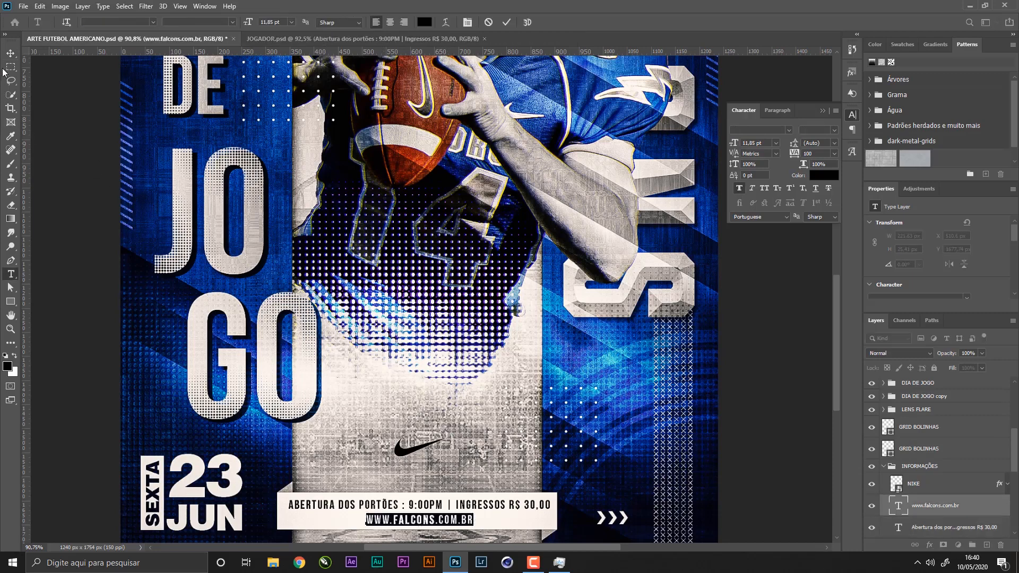
click(10, 53)
click(363, 38)
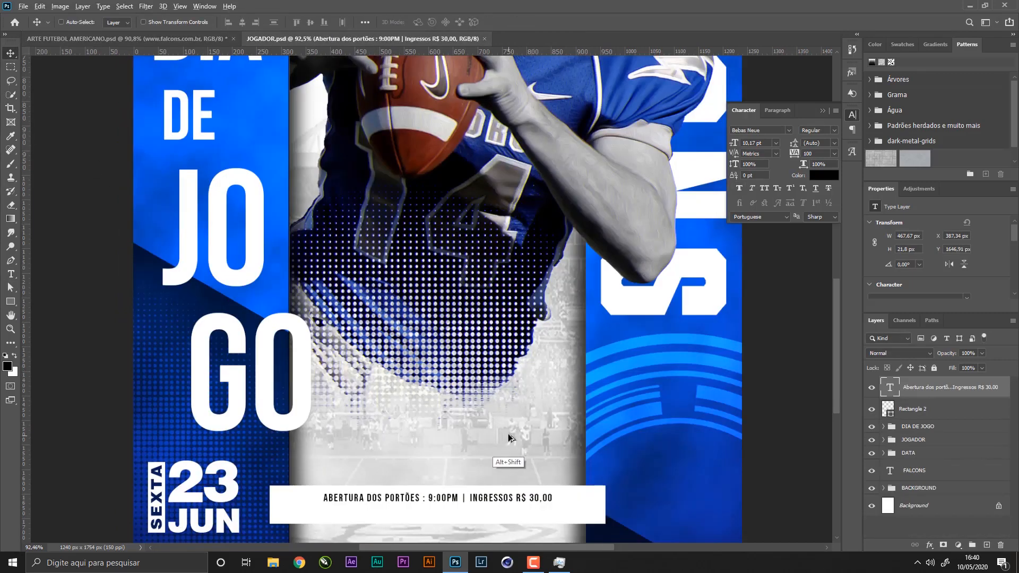
drag(509, 438, 513, 455)
drag(512, 449, 512, 450)
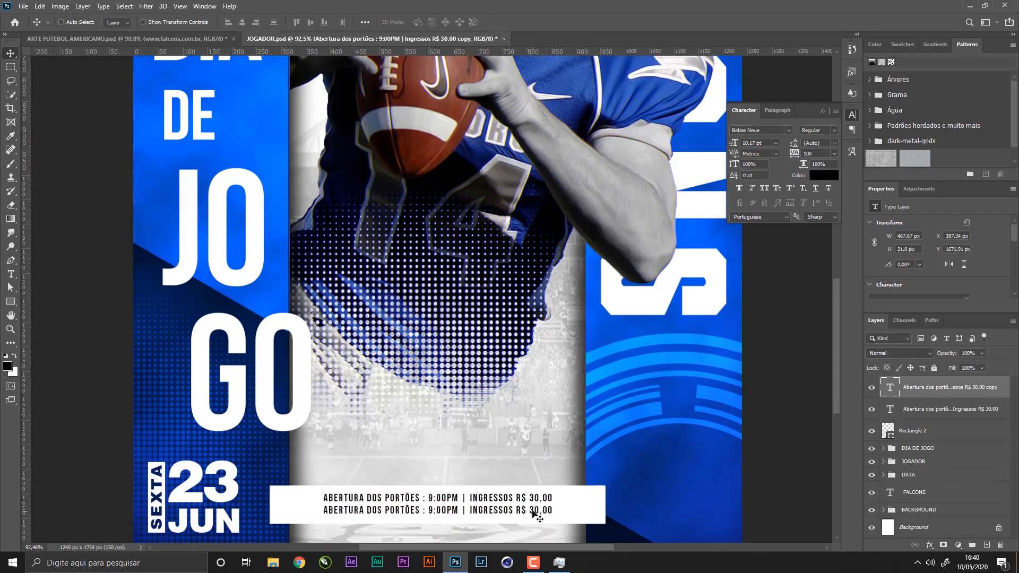
double_click(538, 510)
text(WWW.FALCONS.COM.BR)
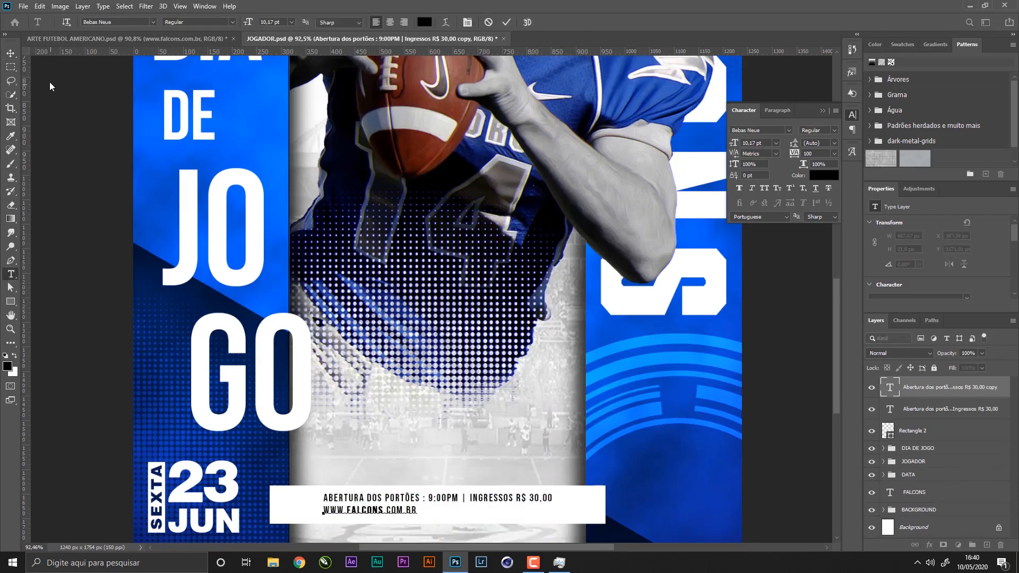
- Place the web address roughly centered beneath the gate-opening line on the white rectangle and save
click(14, 58)
drag(443, 520, 512, 486)
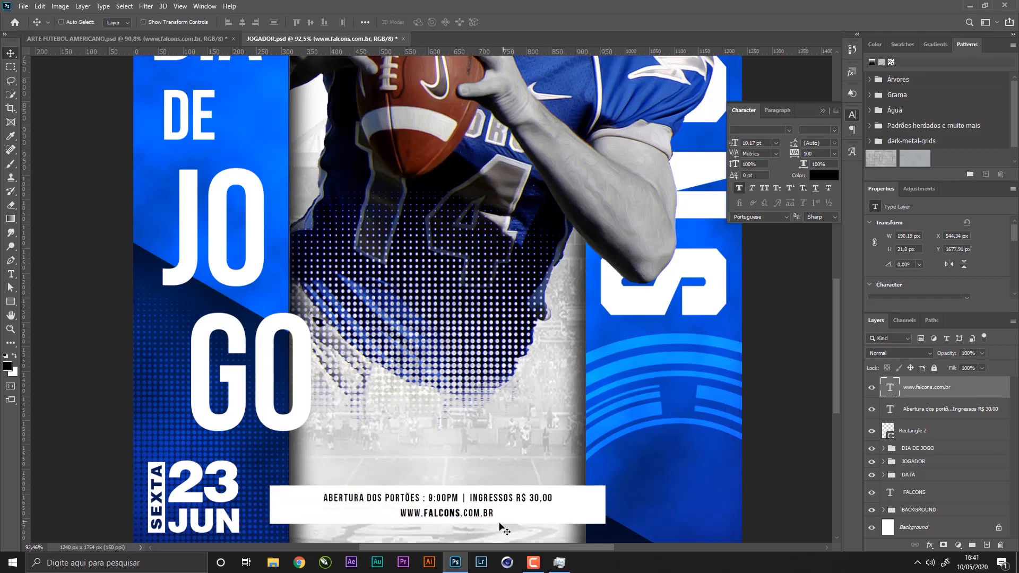
key(t)
key(ctrl+s)
- Select the word FALCONS in the web address and check its font style options
click(424, 513)
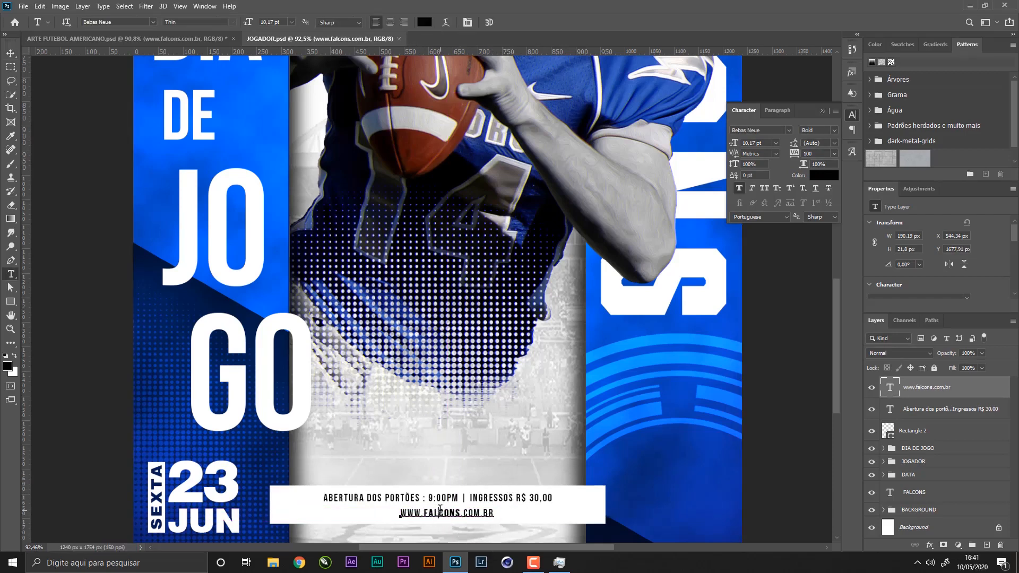
drag(425, 512, 455, 506)
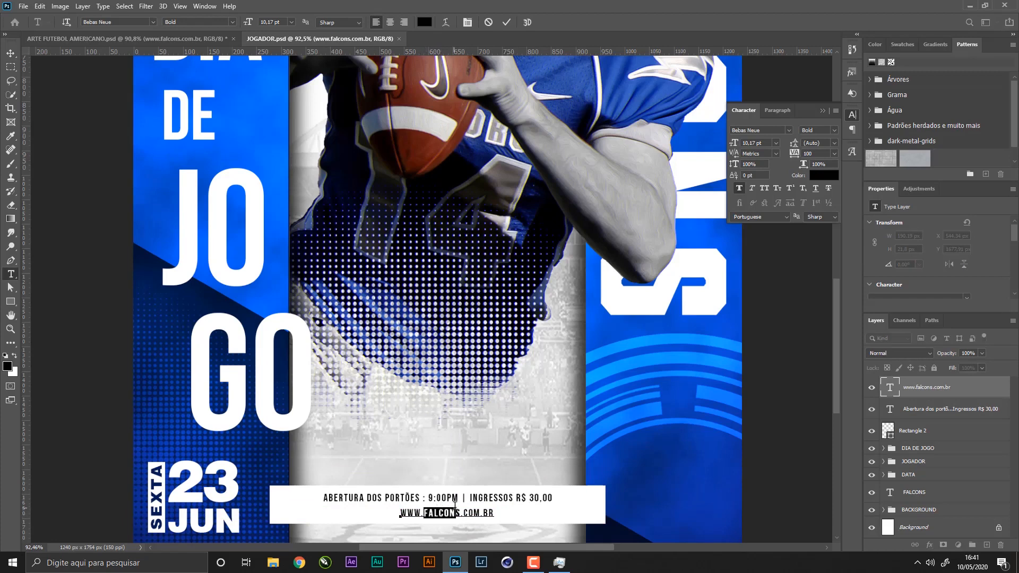
click(835, 130)
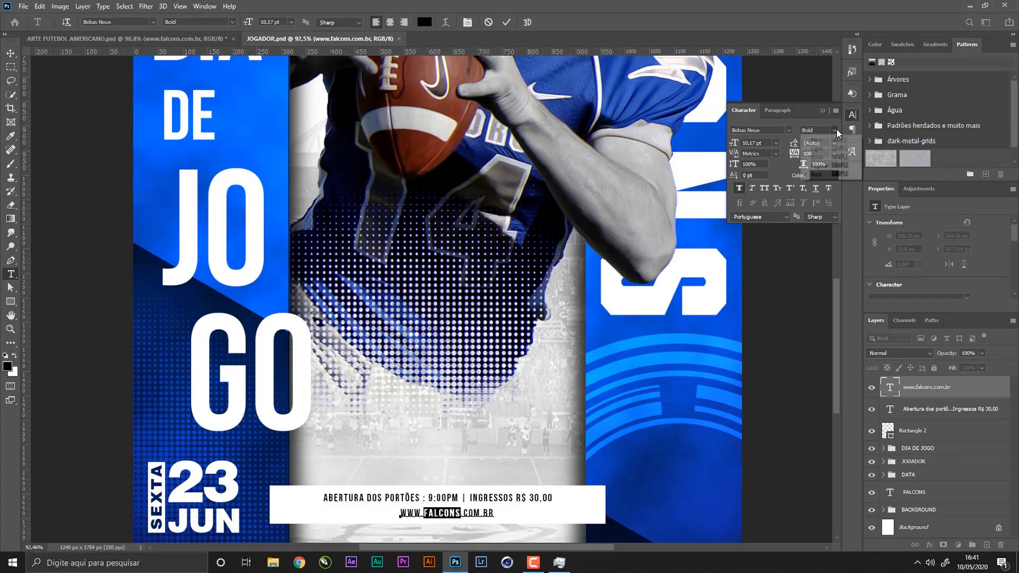
click(484, 519)
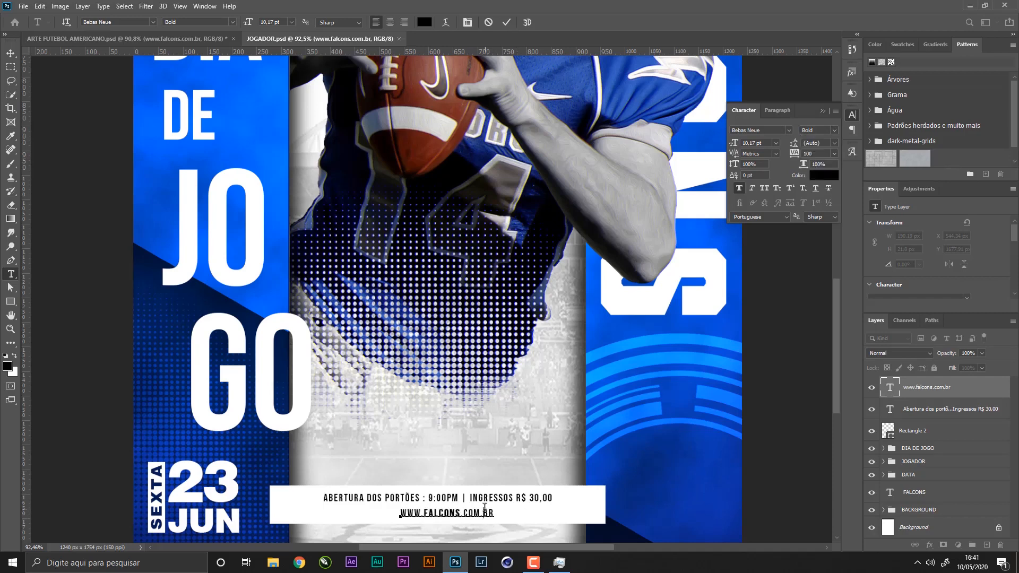
- Center both banner text lines horizontally with each other, nudge them down 4 px, and save
click(11, 54)
ctrl+click(952, 409)
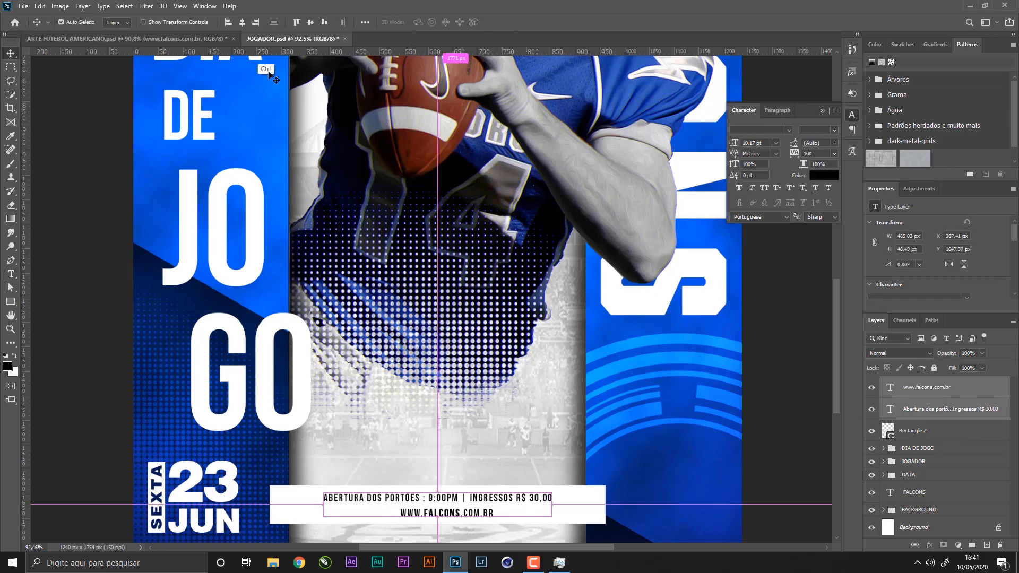
click(244, 22)
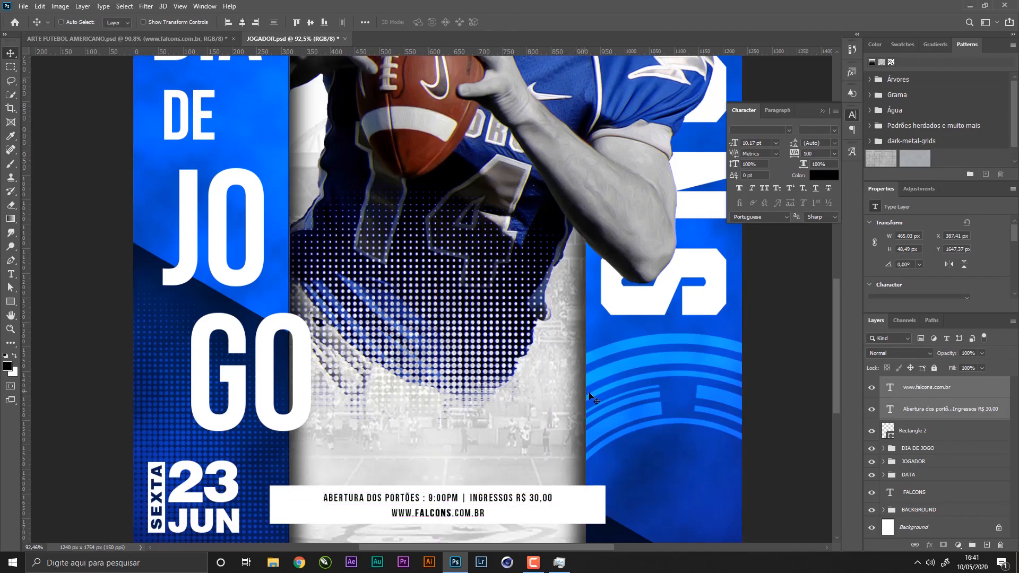
key(Down)
key(Down)
key(Down)
key(Down)
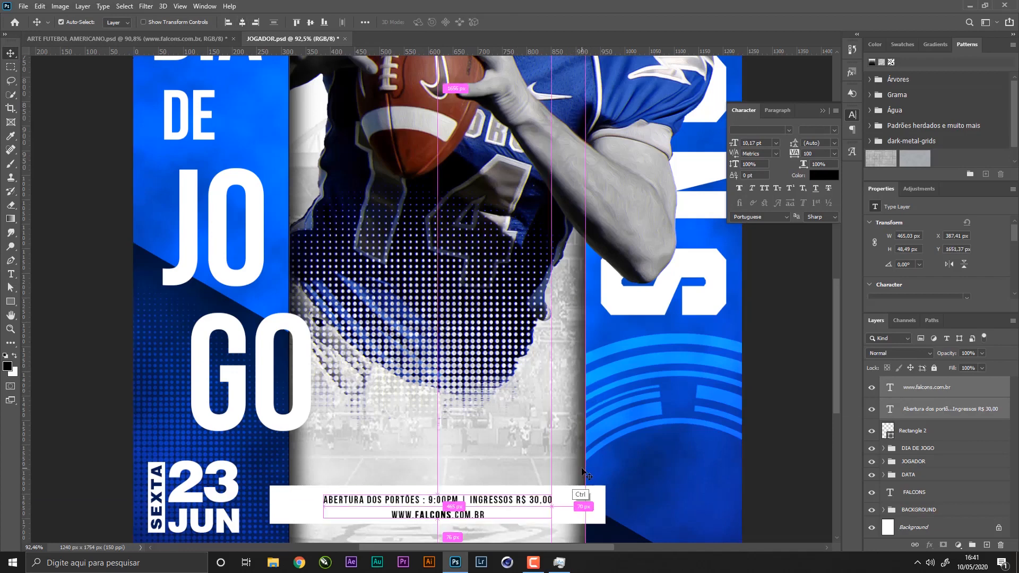
key(ctrl+s)
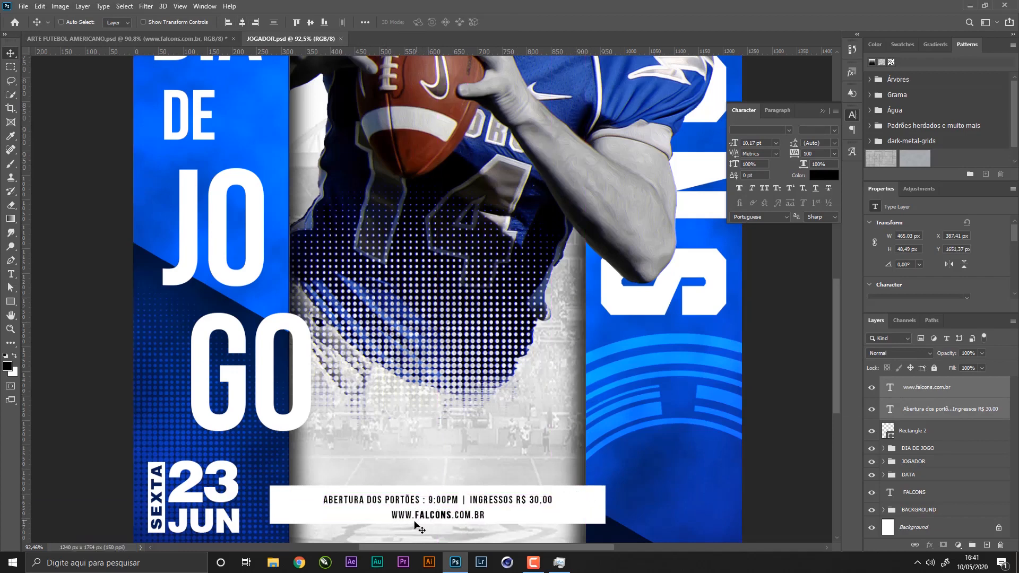
- Nudge both banner text lines up 4 px and bring the web address 7 px closer to the gate-opening line
key(z)
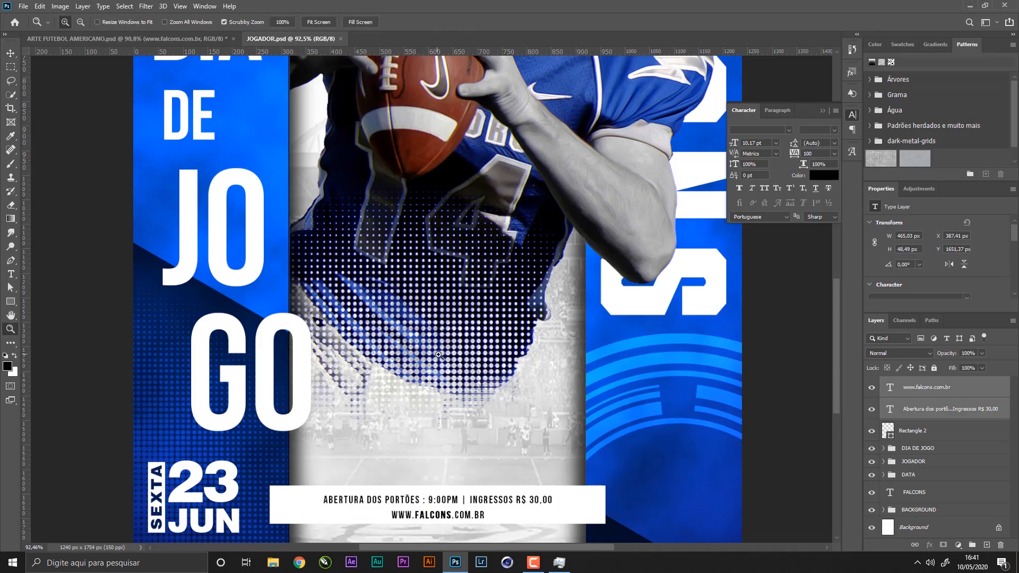
drag(436, 359, 412, 363)
click(9, 53)
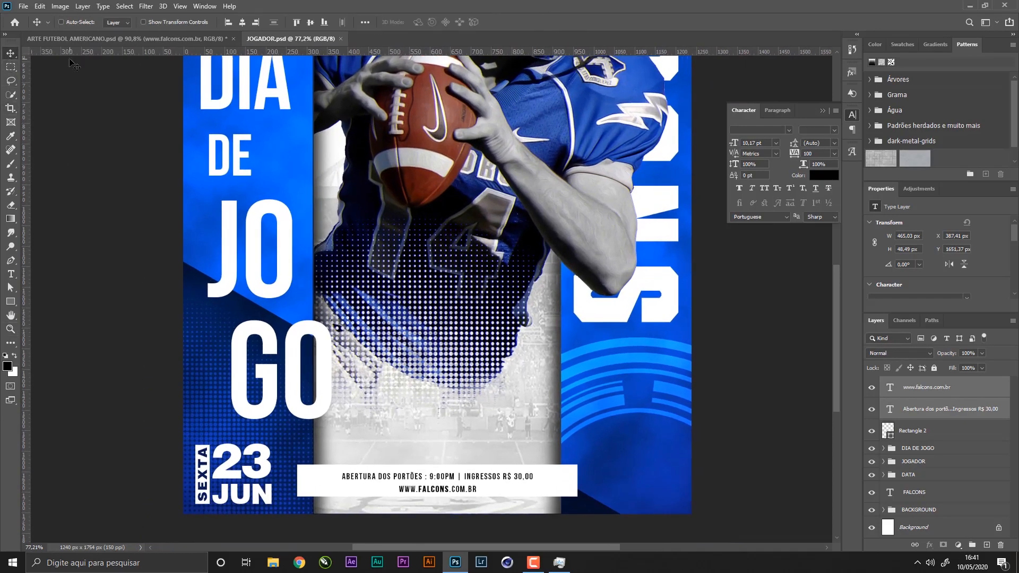
key(Up)
key(Up)
key(Up)
key(Up)
click(942, 392)
key(Up)
key(Up)
key(Up)
key(Up)
key(Up)
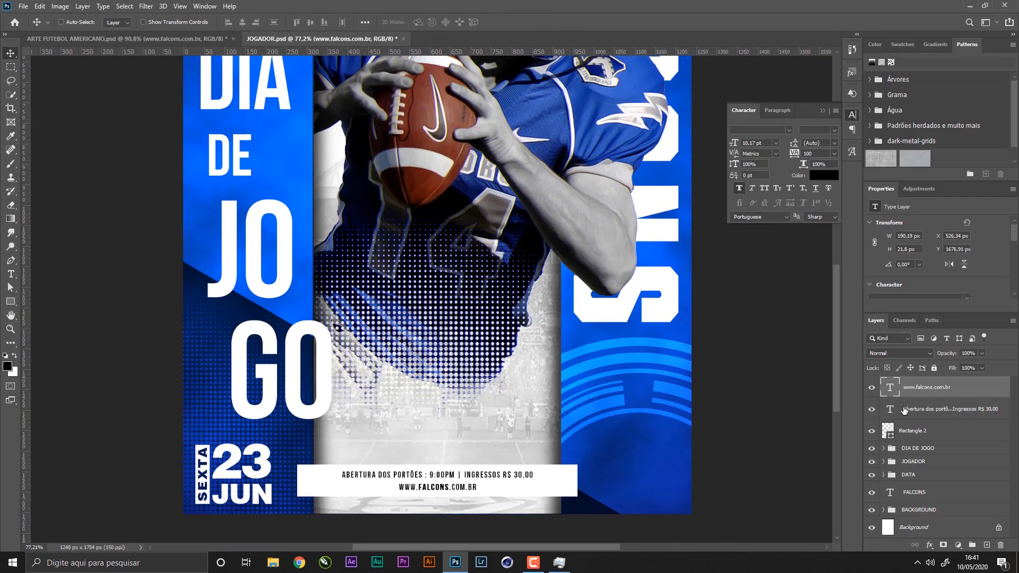
- Nudge both banner text lines together down 4 px and save the document
shift+click(927, 411)
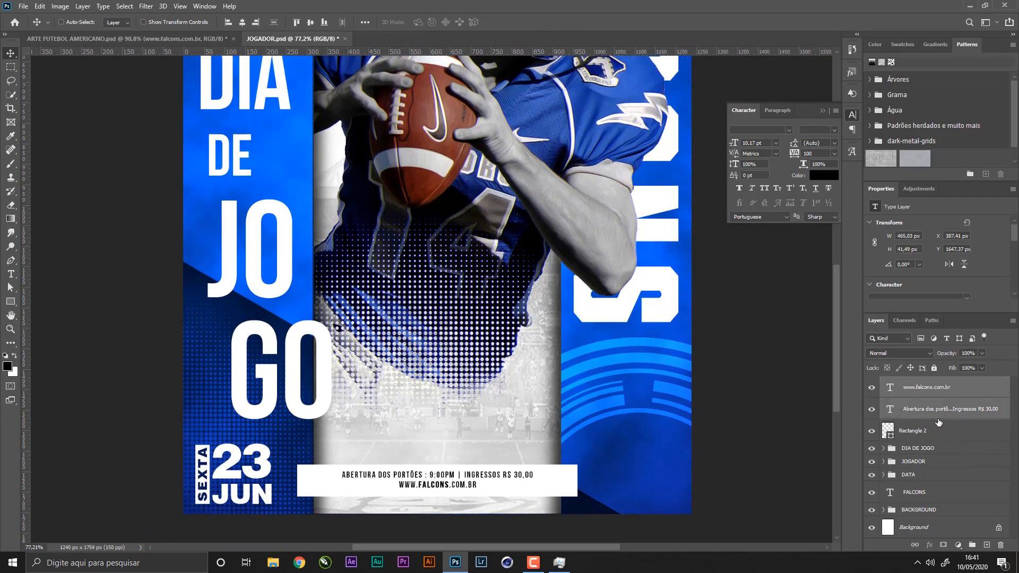
key(Down)
key(Down)
key(Down)
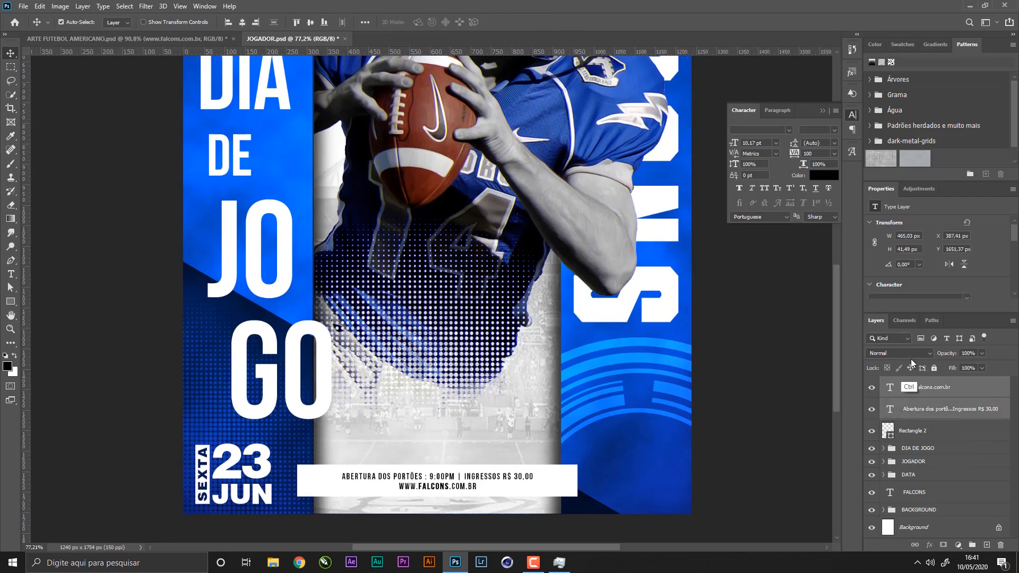
key(ctrl+s)
- Enlarge both banner text lines together to about 532 px wide, center them horizontally on the canvas, and save
key(ctrl+t)
drag(533, 492, 545, 488)
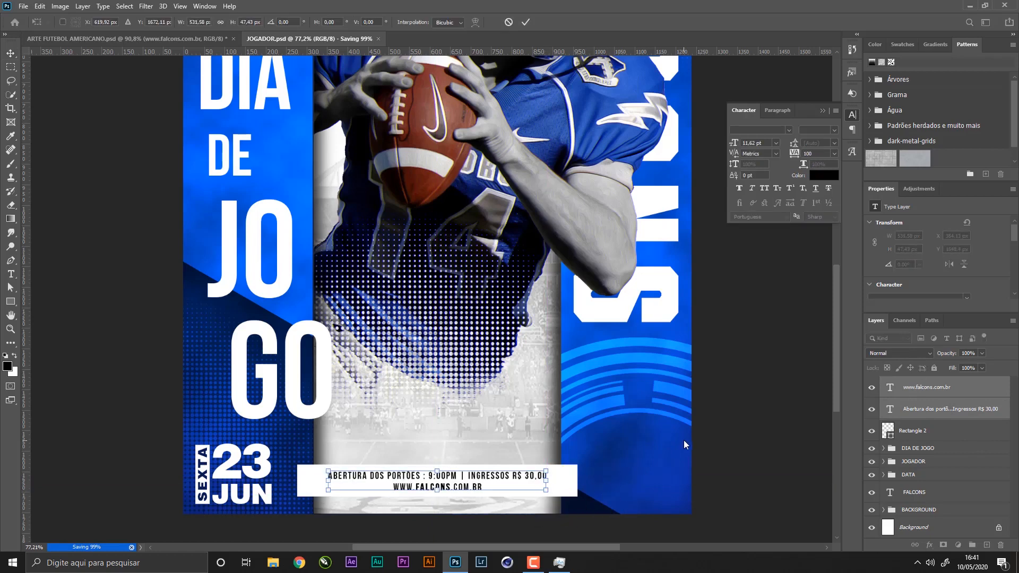
key(Return)
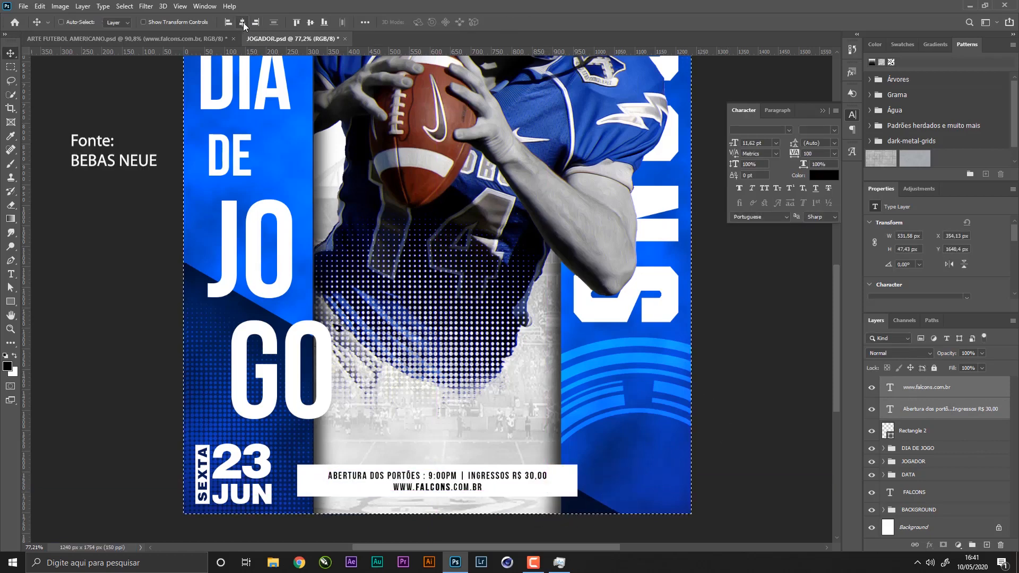
key(ctrl+s)
- Narrow the white banner rectangle symmetrically to 666 px wide, keeping its height
click(927, 430)
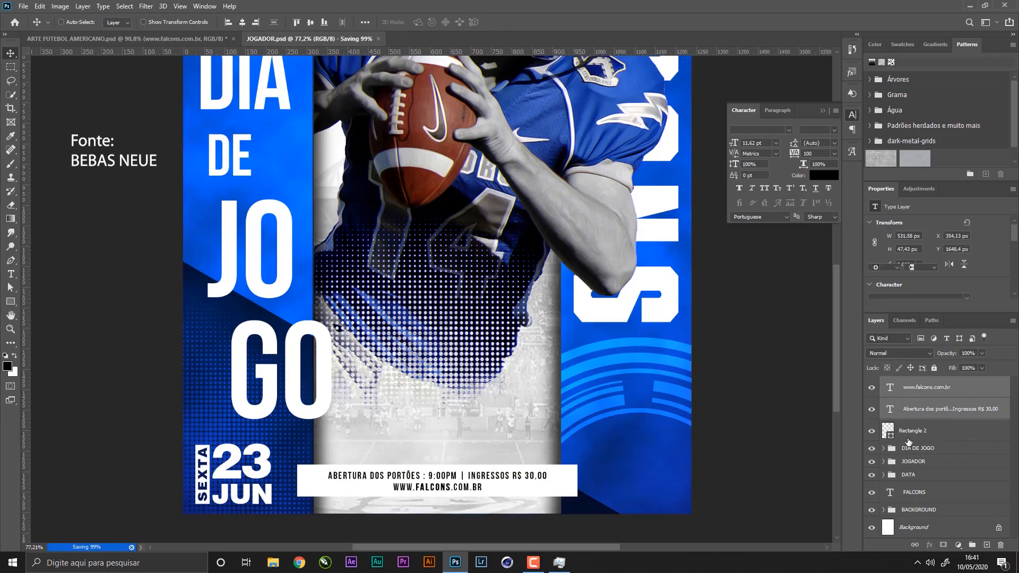
key(ctrl+t)
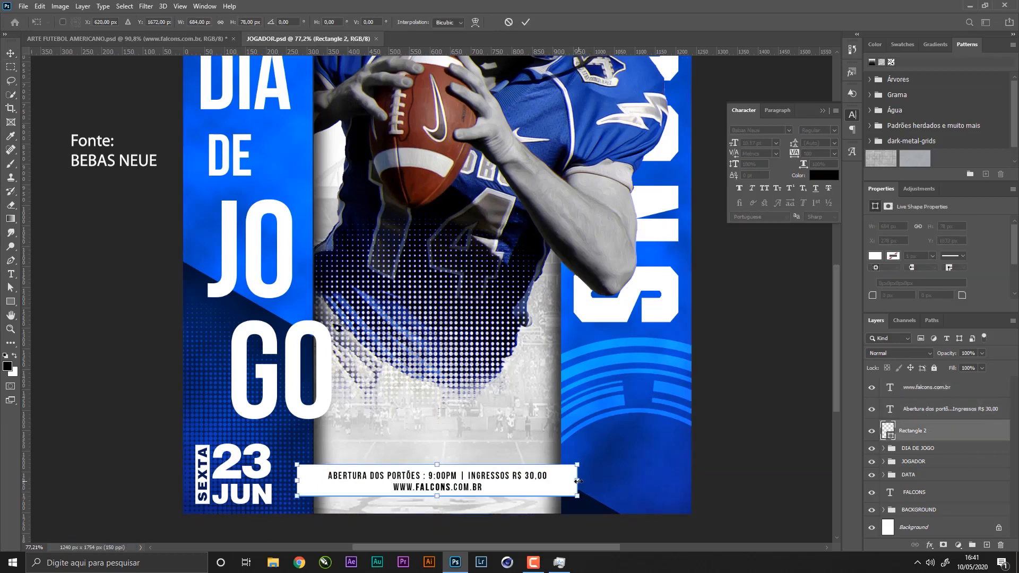
drag(578, 481, 574, 481)
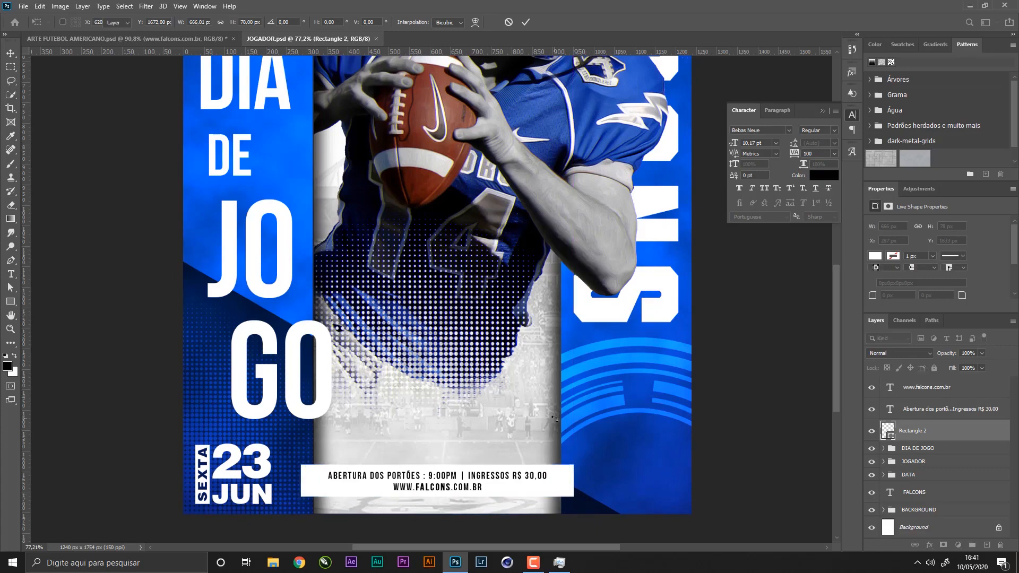
key(Return)
key(ctrl+a)
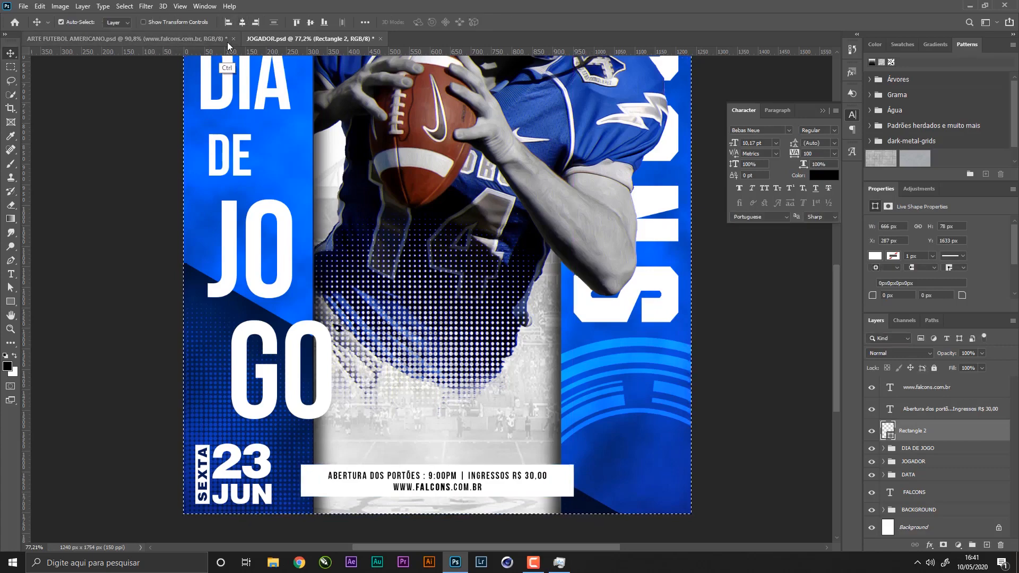
key(ctrl+d)
- On a new layer below Rectangle 2, draw a black triangle shape about 32 by 29 px above the banner's upper-left corner, ending at the blue stripe's edge
key(z)
drag(332, 501, 409, 477)
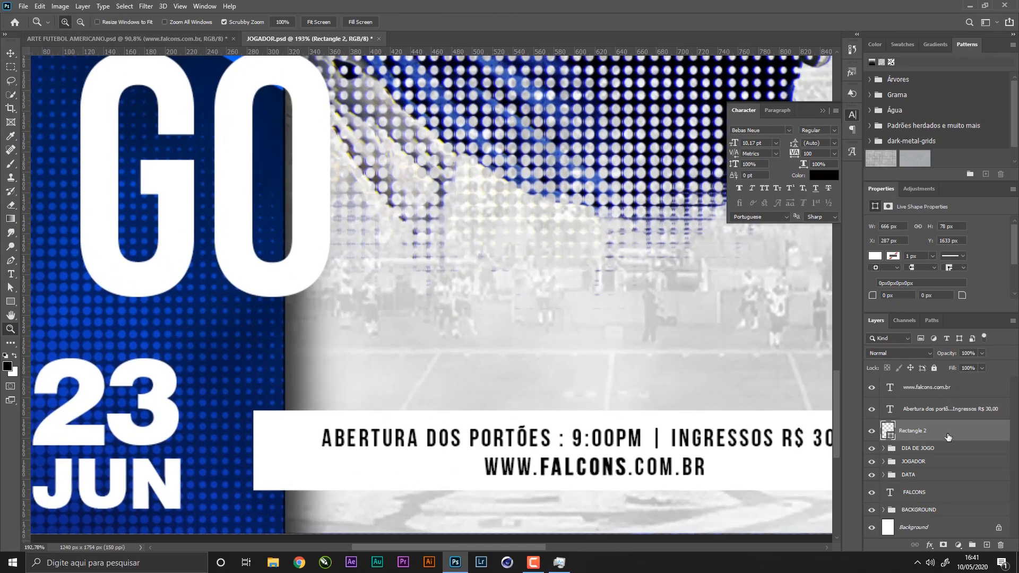
ctrl+click(986, 545)
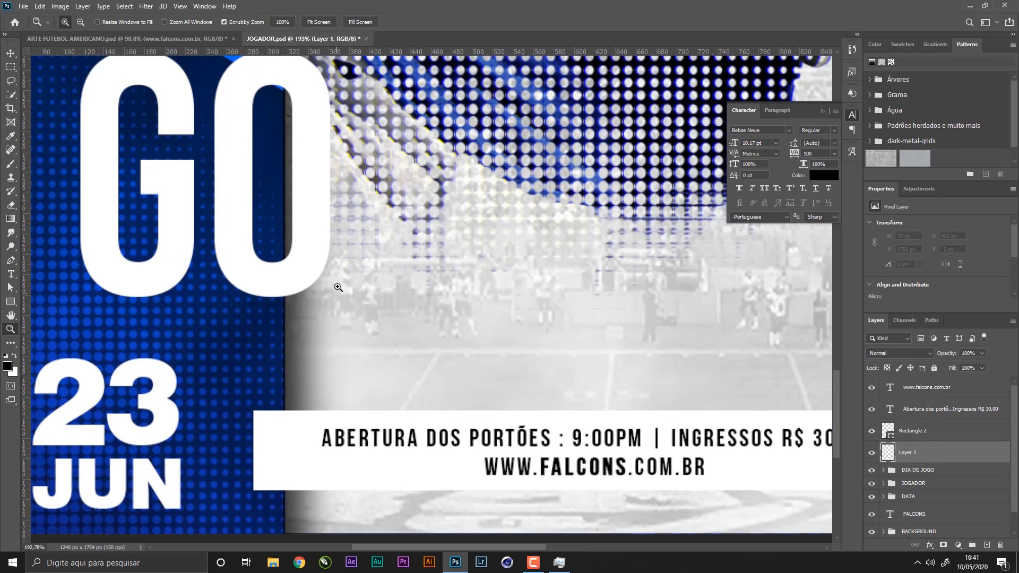
key(p)
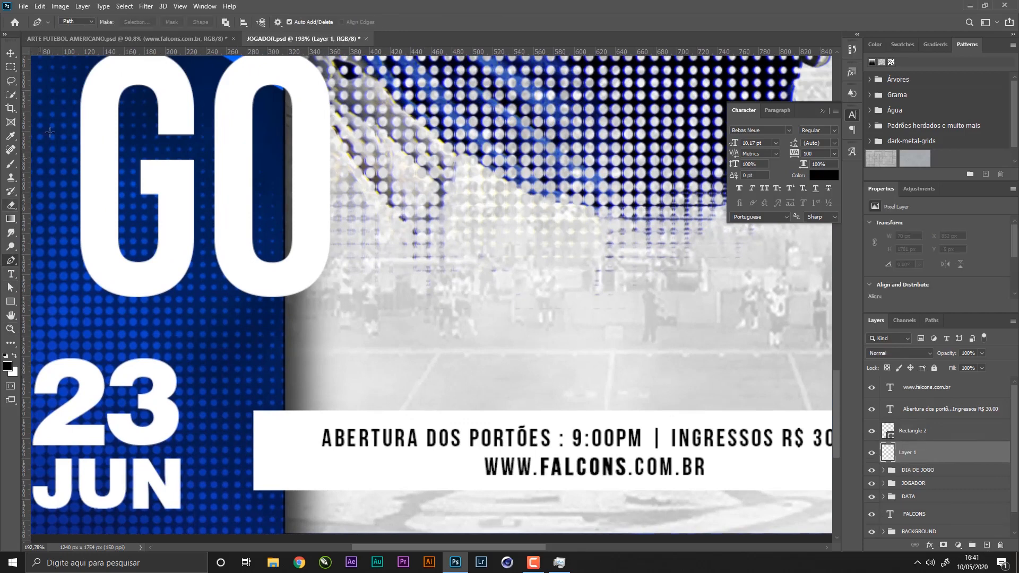
click(76, 21)
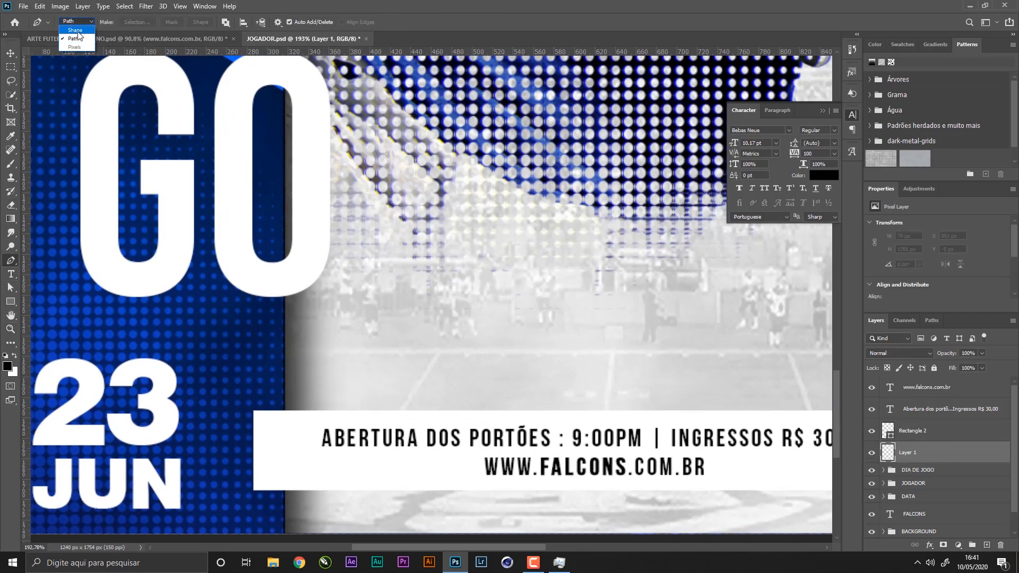
click(75, 30)
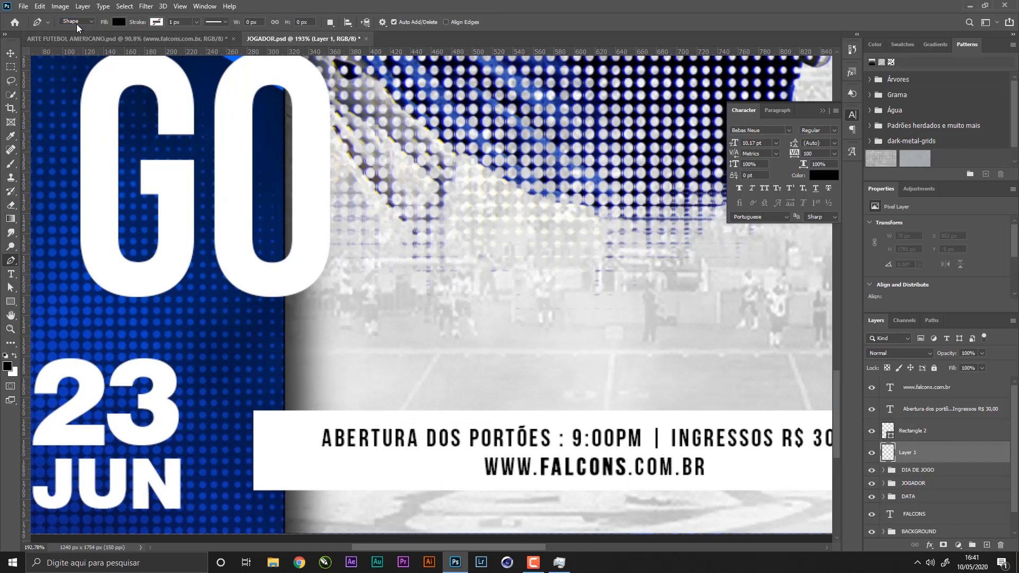
click(285, 383)
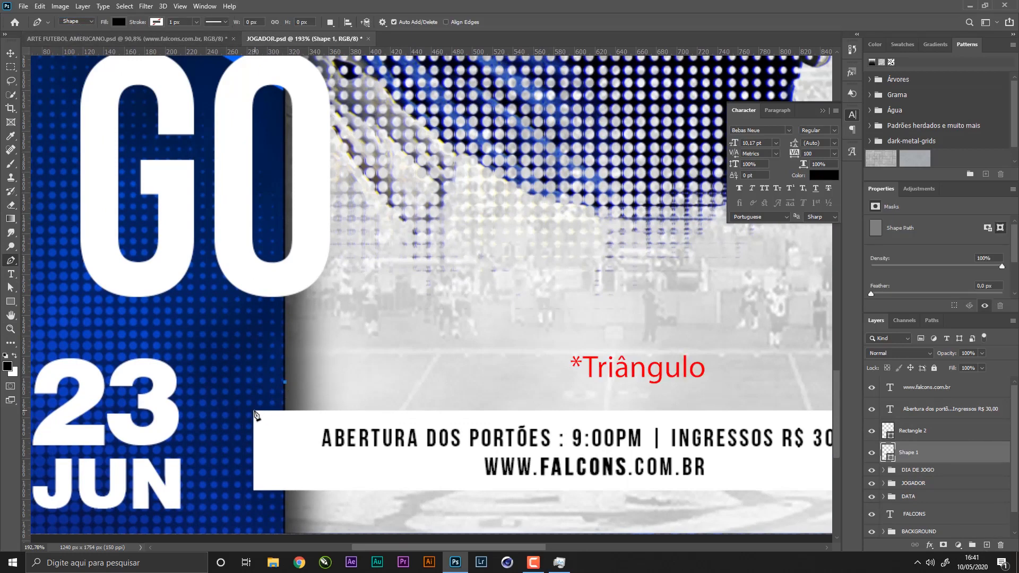
click(253, 411)
shift+click(285, 411)
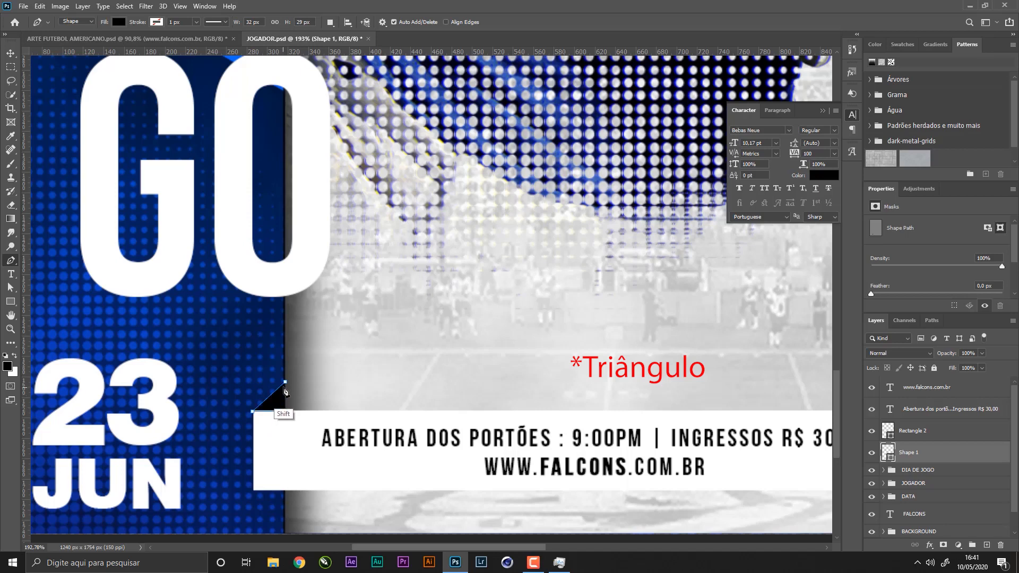
click(286, 383)
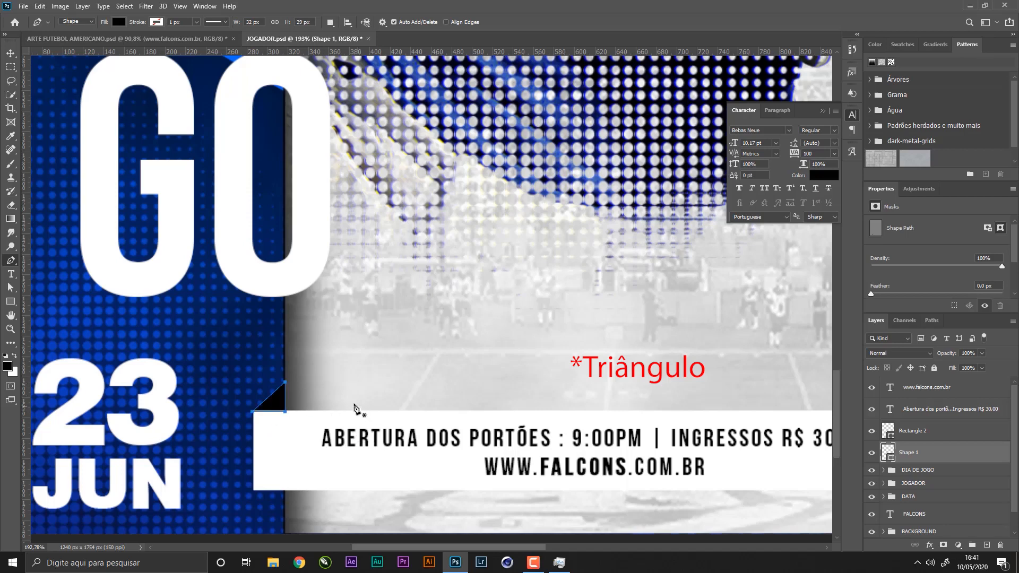
click(11, 53)
key(ctrl+h)
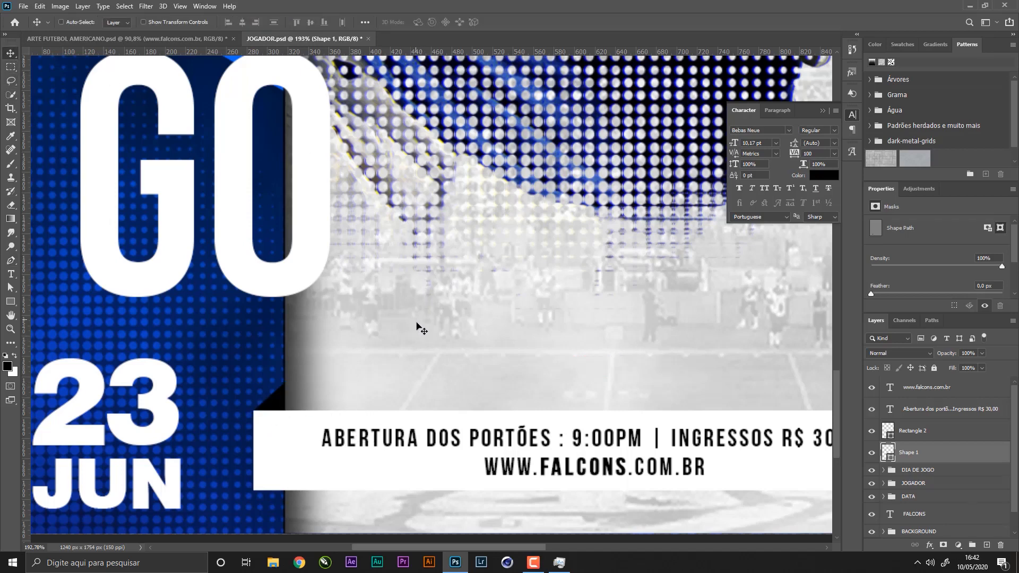
- Select the SOMBRA JOGADOR shadow layer at the blue stripe's edge and nudge it 1 px to the right
right_click(286, 343)
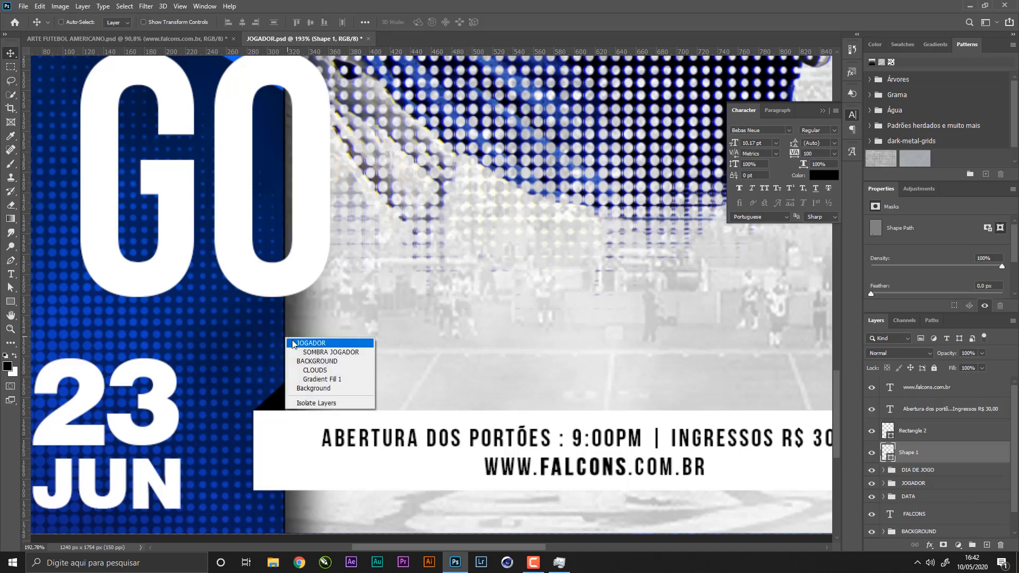
click(323, 351)
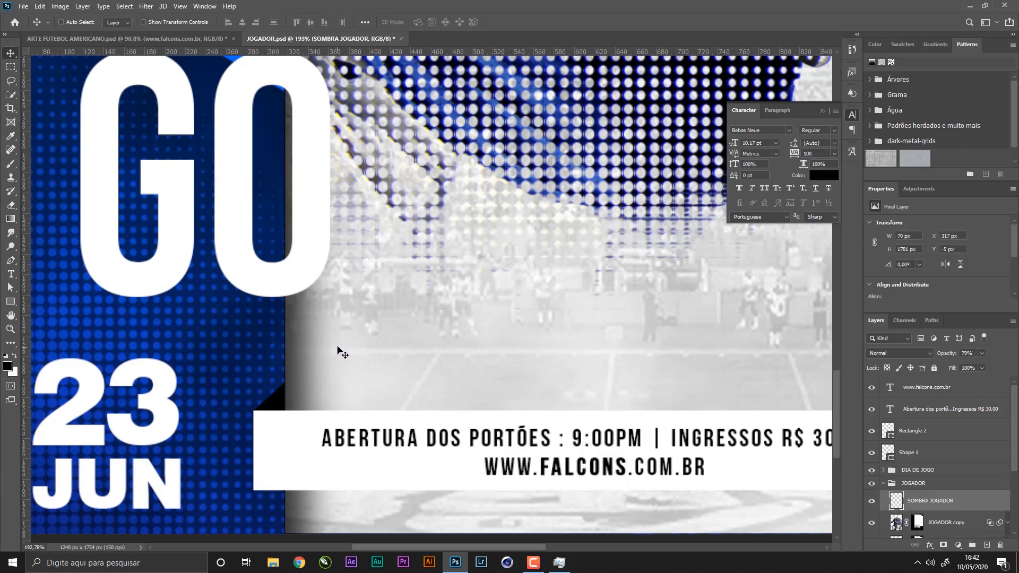
key(Right)
drag(704, 280, 257, 263)
drag(366, 316, 806, 264)
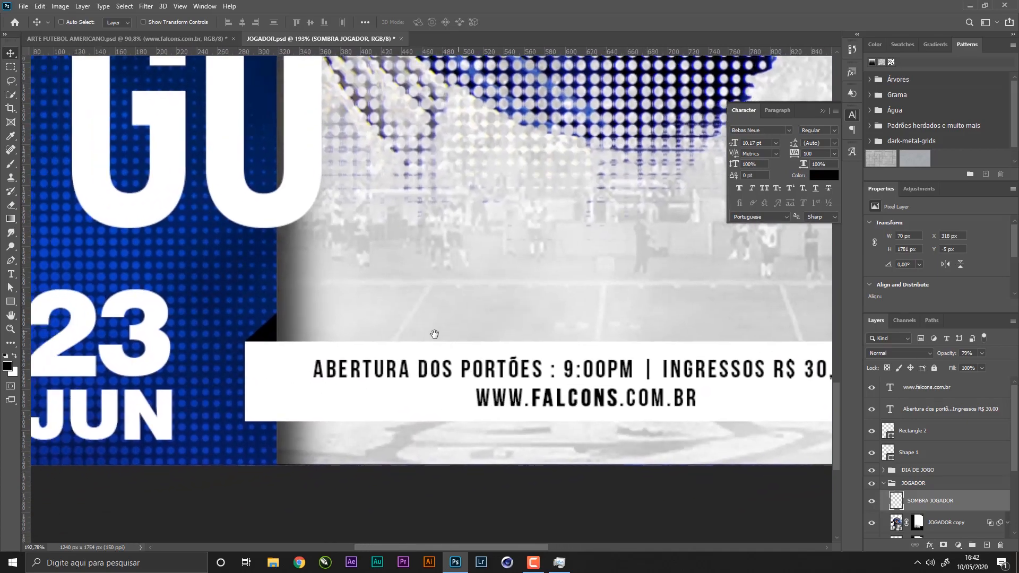
drag(407, 335, 447, 335)
drag(322, 335, 329, 340)
right_click(310, 336)
ctrl+click(282, 319)
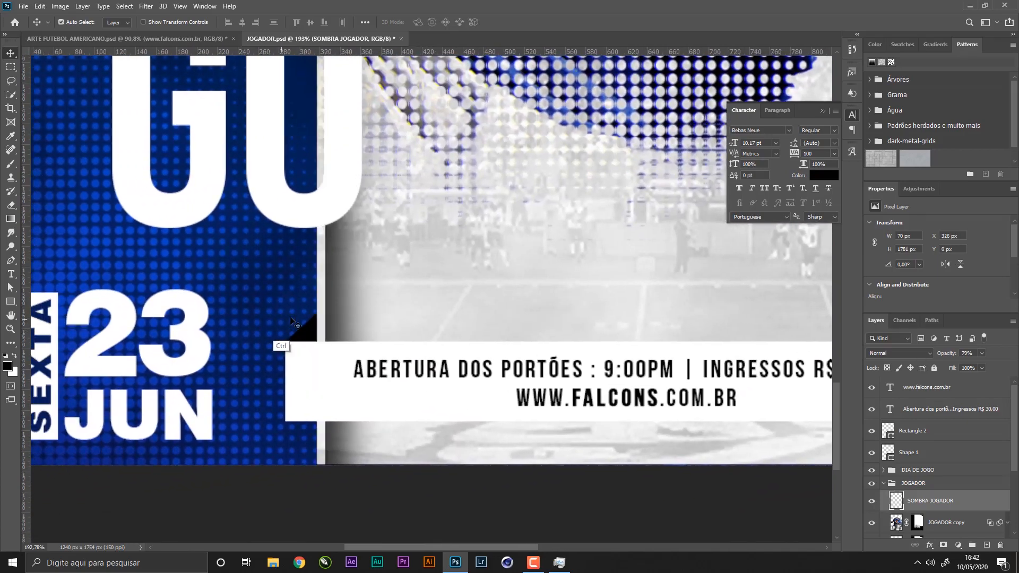
key(ctrl+z)
key(ctrl+z)
right_click(311, 334)
click(322, 312)
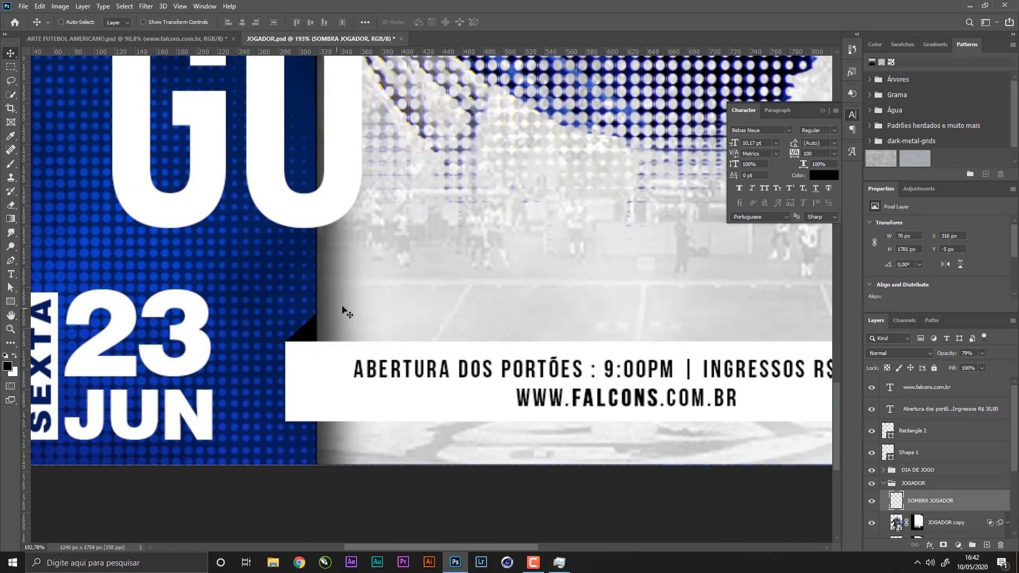
- Select the black Shape 1 triangle above the banner's upper-left corner and recolor it to light grey #bebebe
right_click(306, 334)
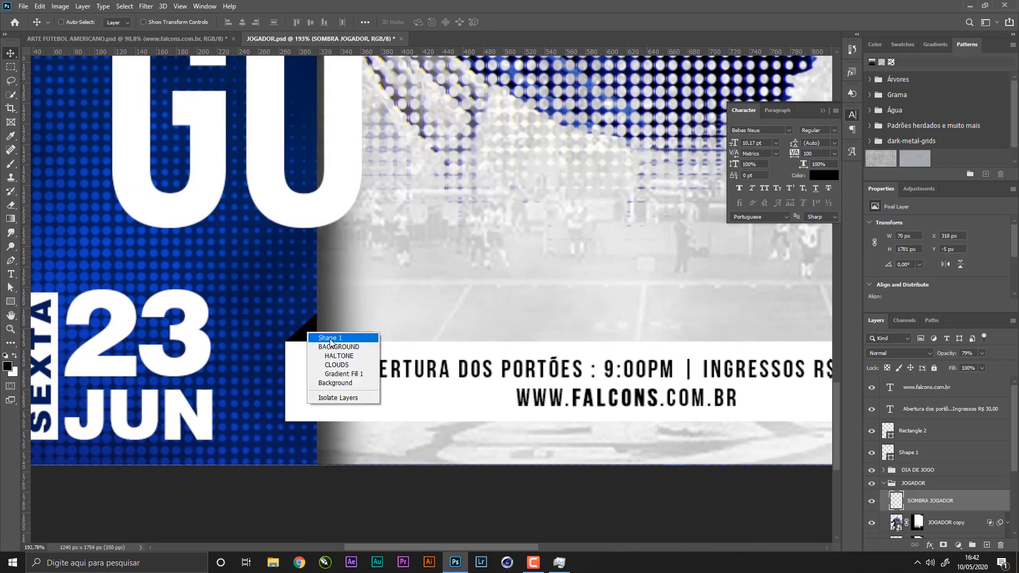
click(324, 338)
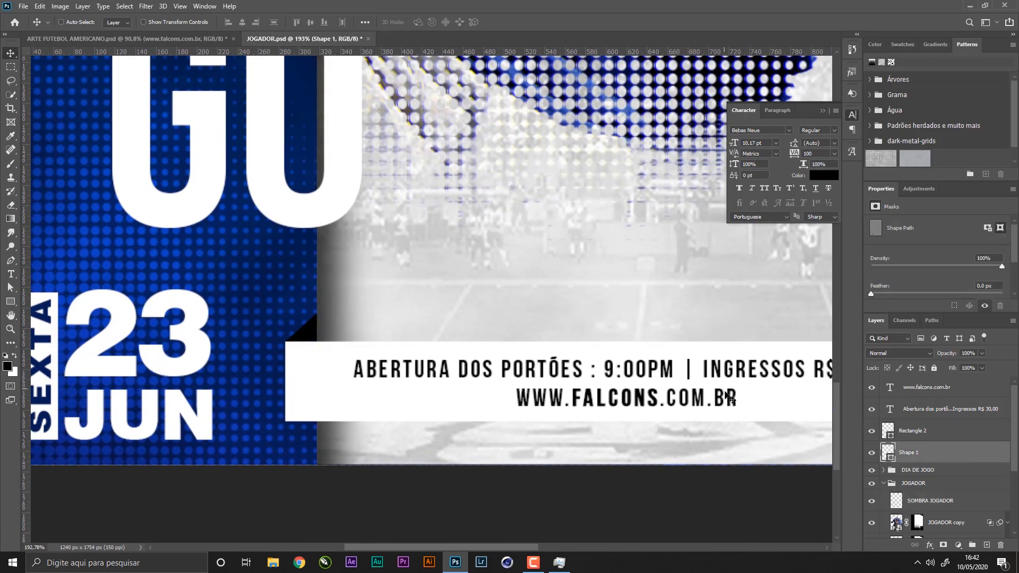
double_click(887, 452)
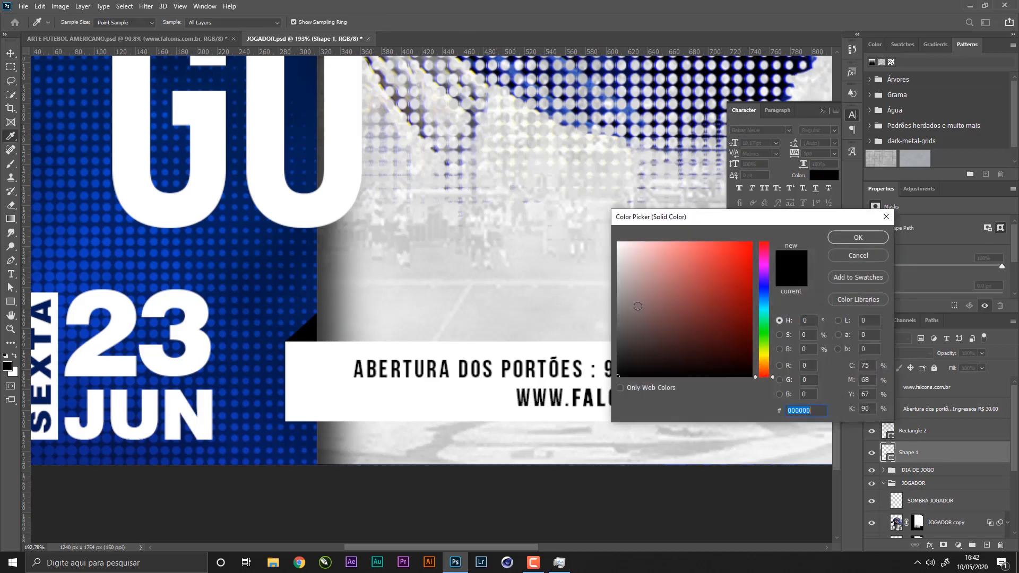
click(607, 276)
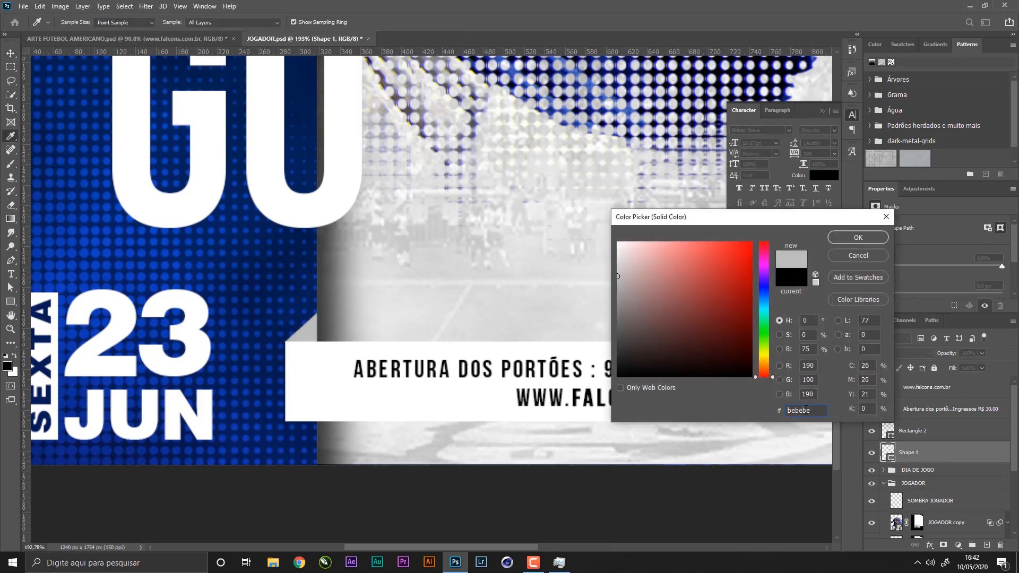
click(852, 239)
- Duplicate the grey triangle and place the copy on the right blue stripe, just beyond the banner's right end
key(z)
mouse_move(603, 296)
mouse_down()
mouse_move(546, 299)
mouse_move(601, 287)
mouse_up()
click(10, 57)
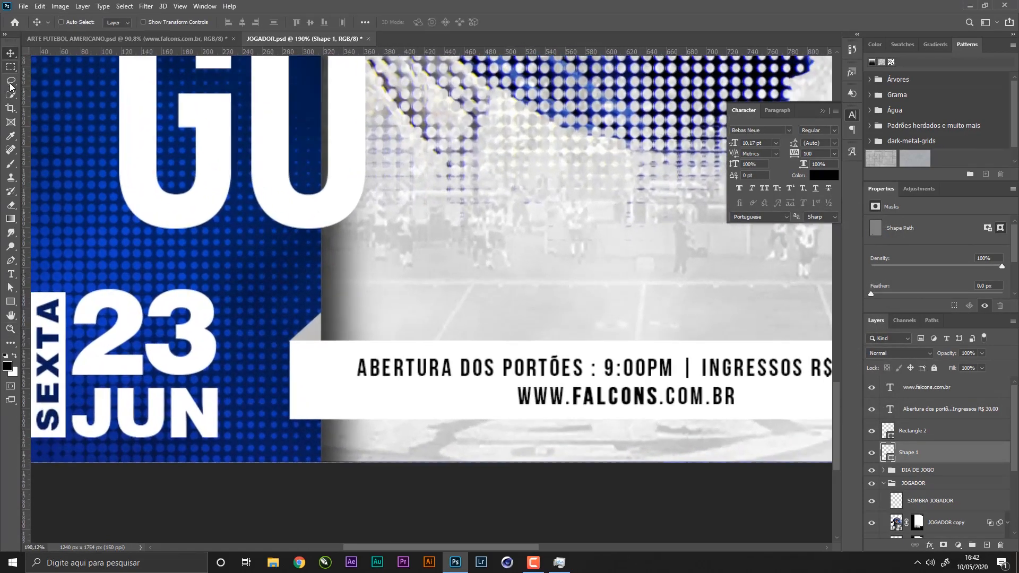
key(z)
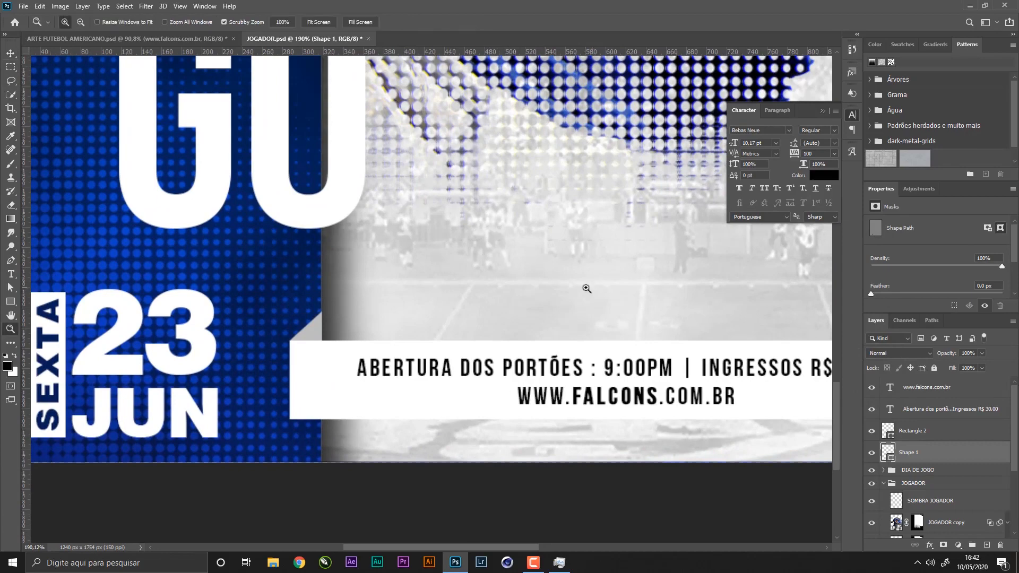
drag(555, 291, 487, 300)
drag(655, 323, 579, 330)
click(10, 53)
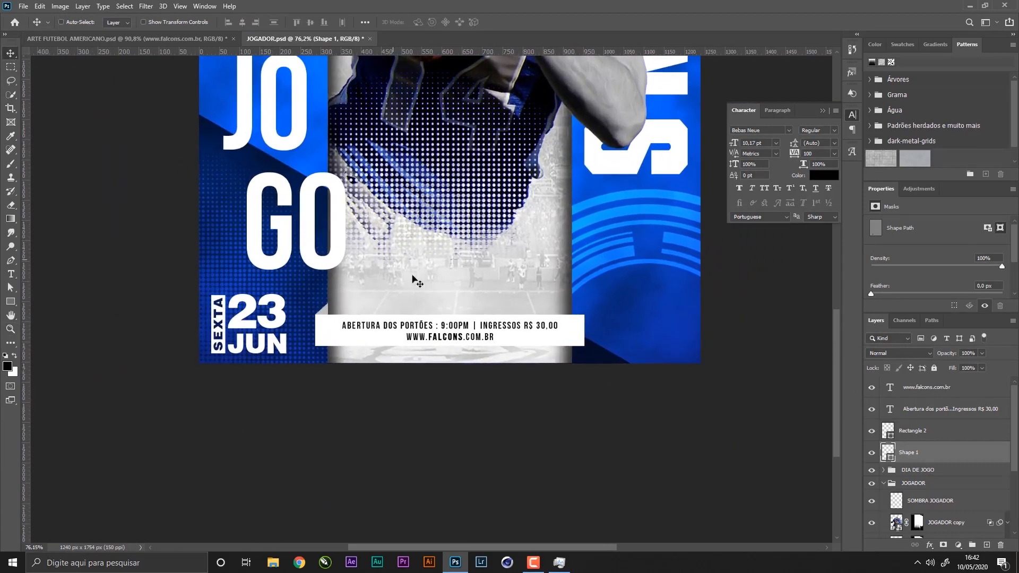
drag(424, 322, 703, 277)
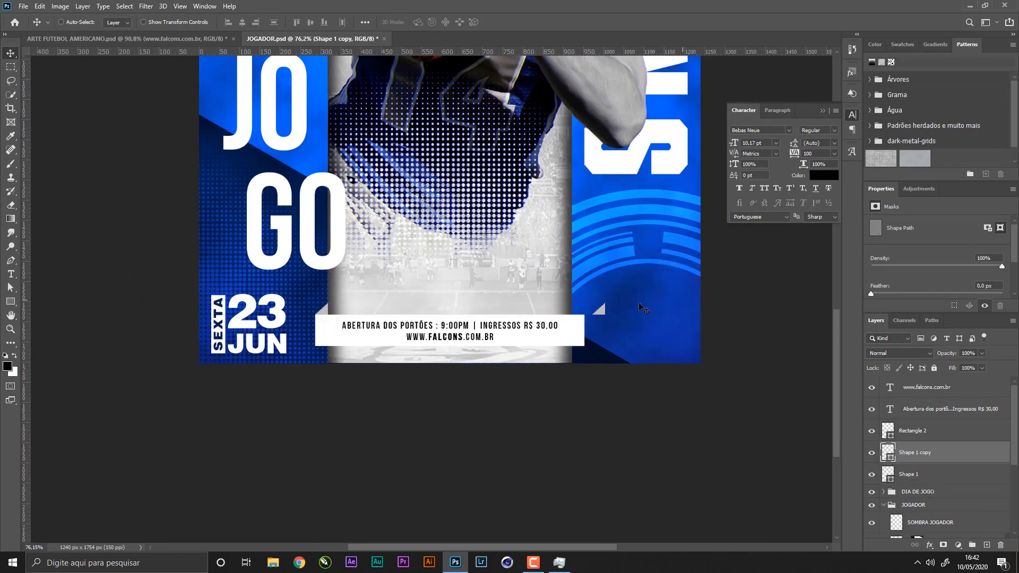
- Flip the copied triangle both vertically and horizontally
key(ctrl+t)
right_click(602, 314)
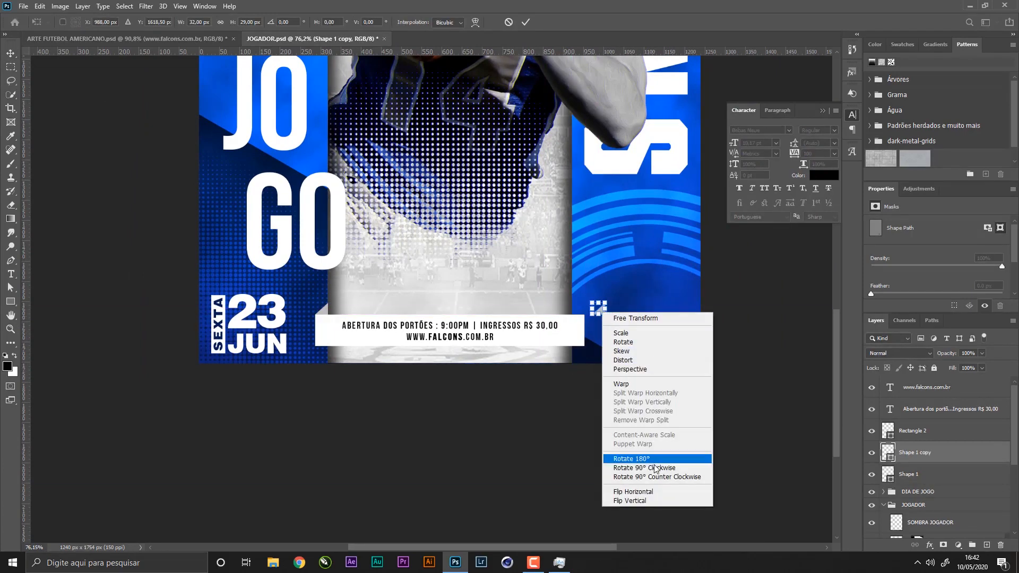
click(659, 502)
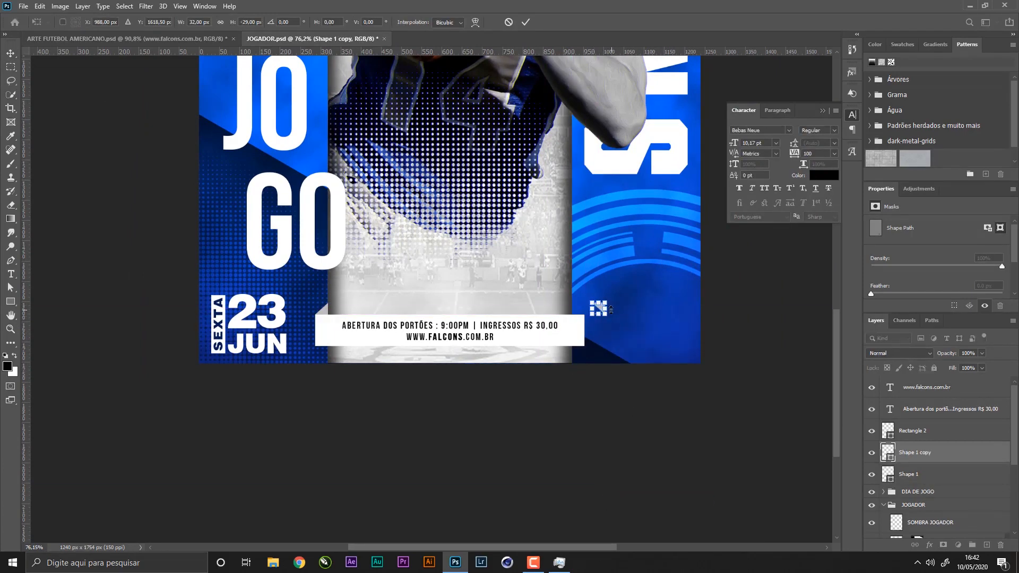
right_click(611, 309)
click(661, 491)
key(Return)
- Move the flipped triangle beneath the banner's lower-right corner, against the right blue stripe's edge, and save
drag(645, 339, 629, 371)
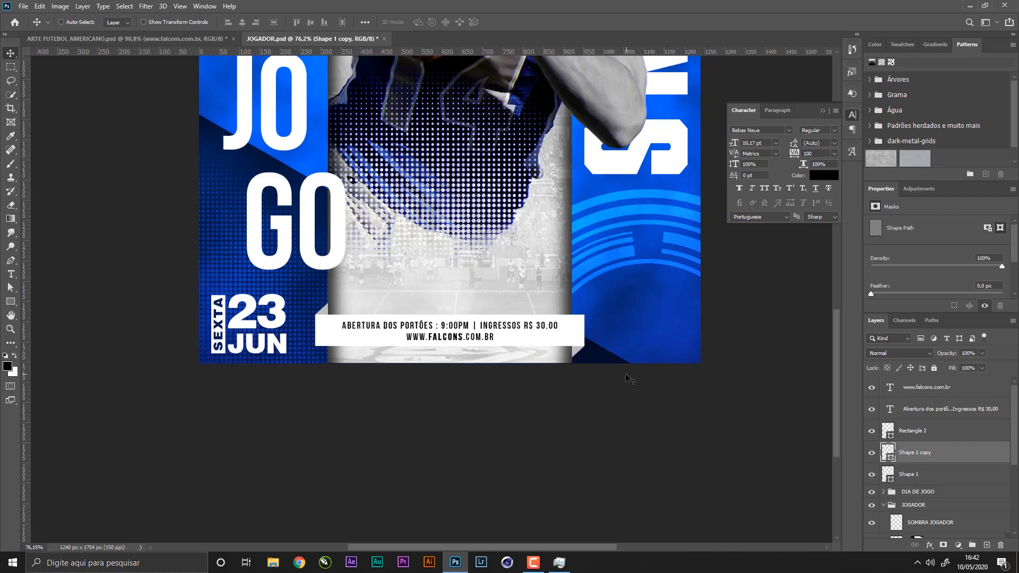
key(z)
drag(586, 357, 669, 337)
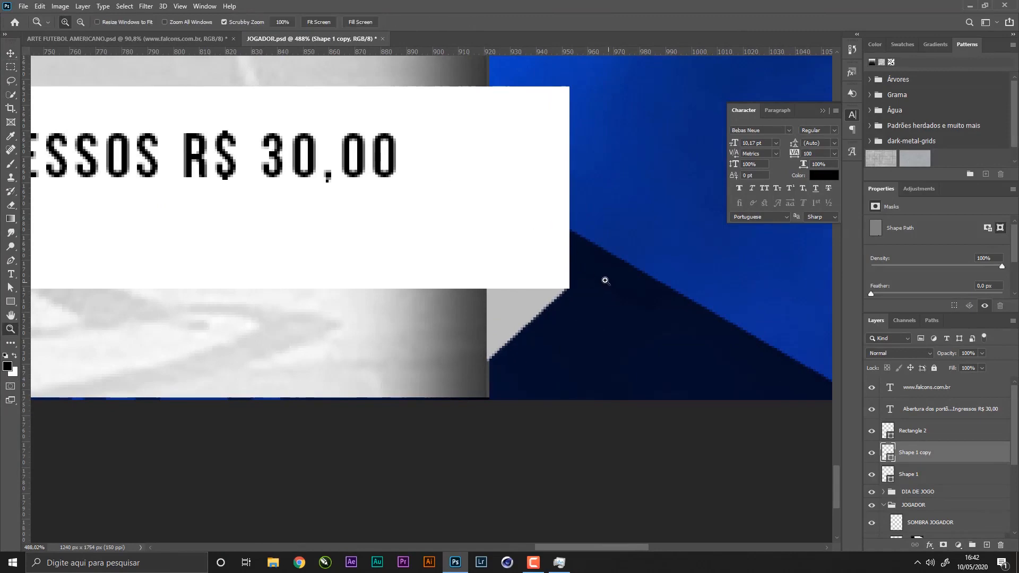
drag(603, 280, 525, 317)
key(ctrl+s)
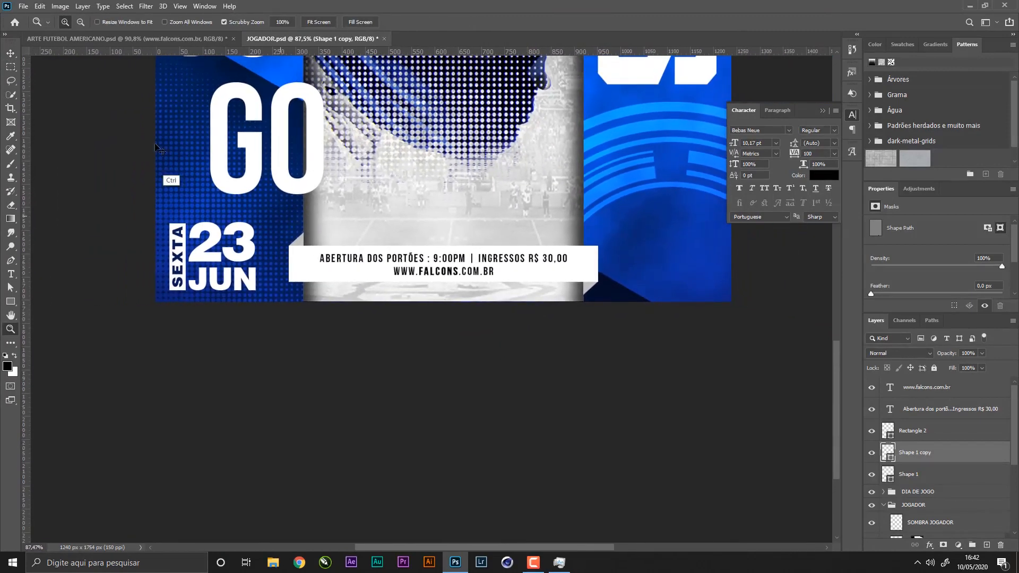
- Select both banner text lines, Rectangle 2 and the two corner triangles, and nudge them up 12 px together
click(10, 53)
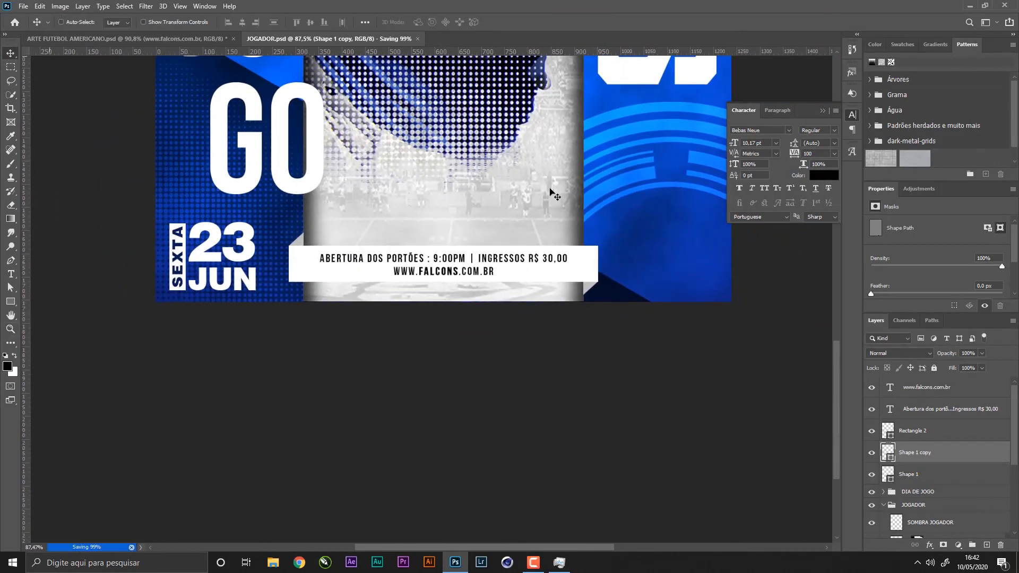
click(924, 477)
shift+click(917, 435)
shift+click(924, 411)
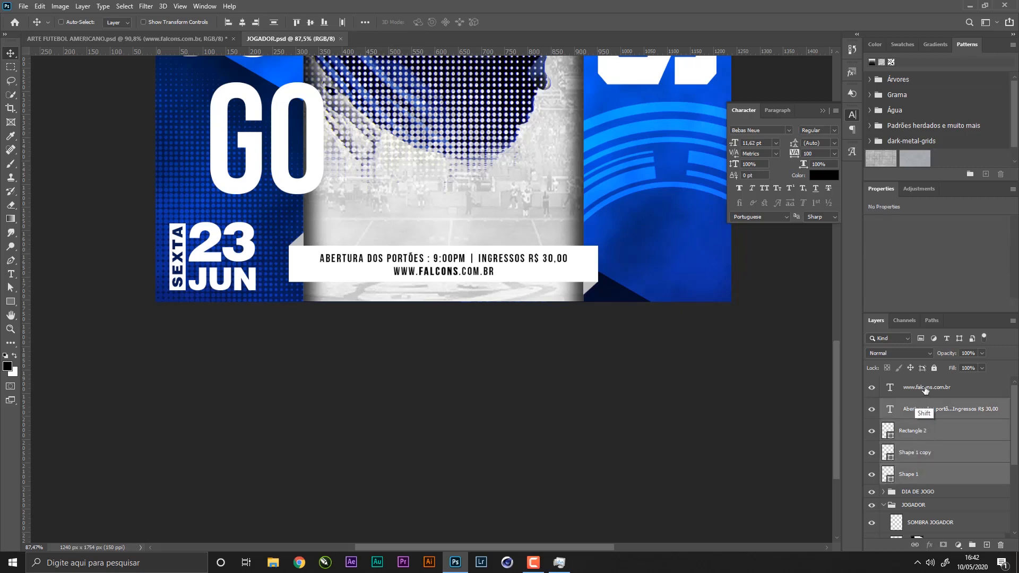
shift+click(924, 387)
key(Up)
key(Up)
key(Up)
key(Up)
key(Up)
key(Up)
key(Up)
key(Up)
key(Up)
key(Up)
key(Up)
key(Up)
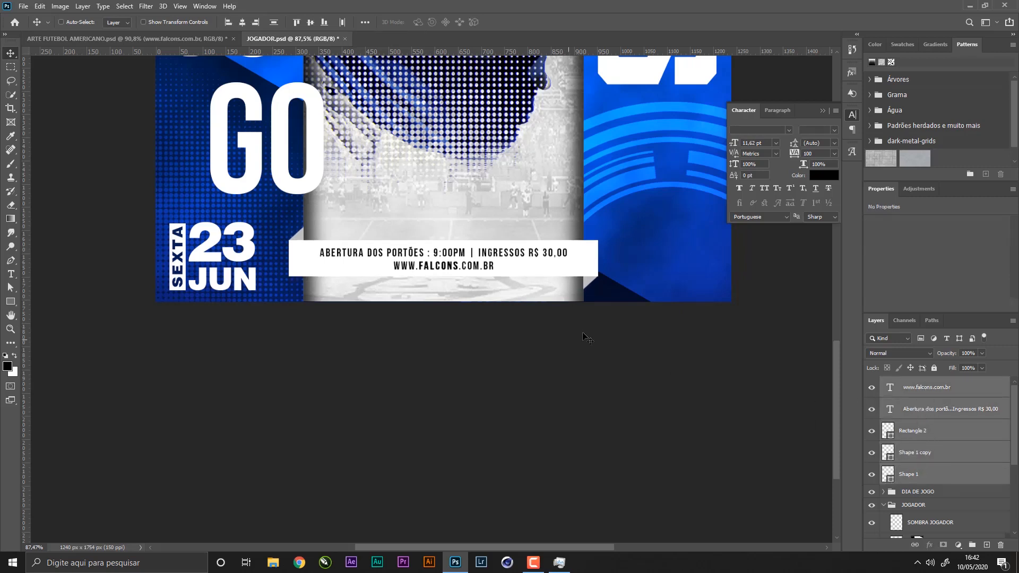
- Group the selected banner layers, name the group BANNER INFO, and save
key(ctrl+g)
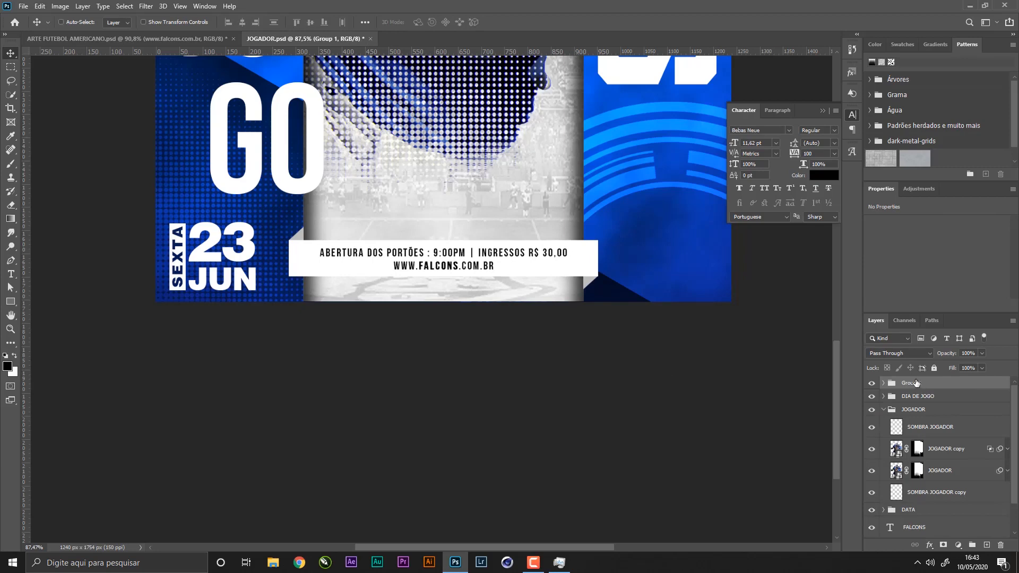
double_click(916, 383)
key(Return)
key(ctrl+s)
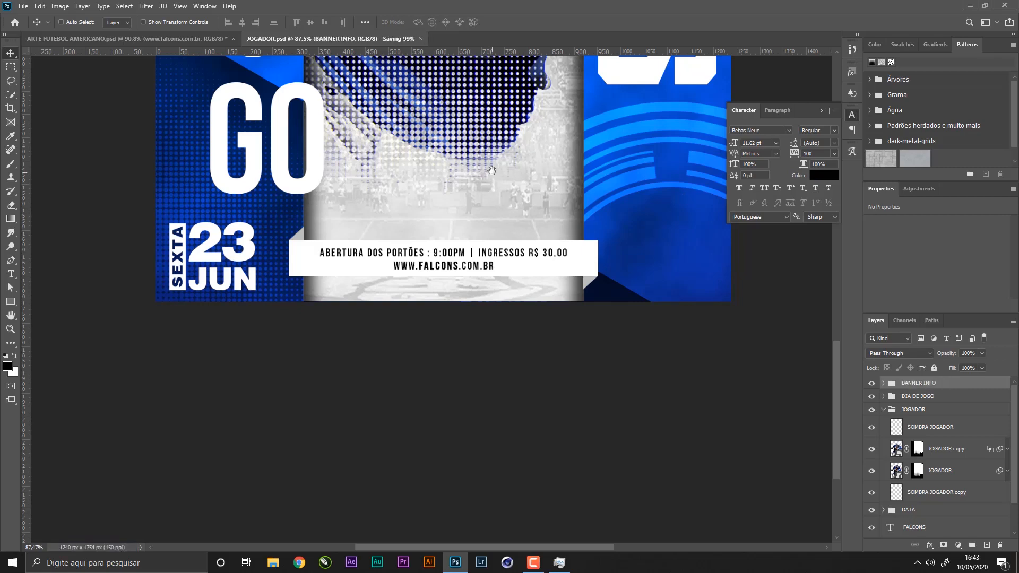
- View the whole poster and the finished ARTE FUTEBOL AMERICANO.psd for comparison, save the latter, and return to JOGADOR.psd
scroll(492, 170, down, 5)
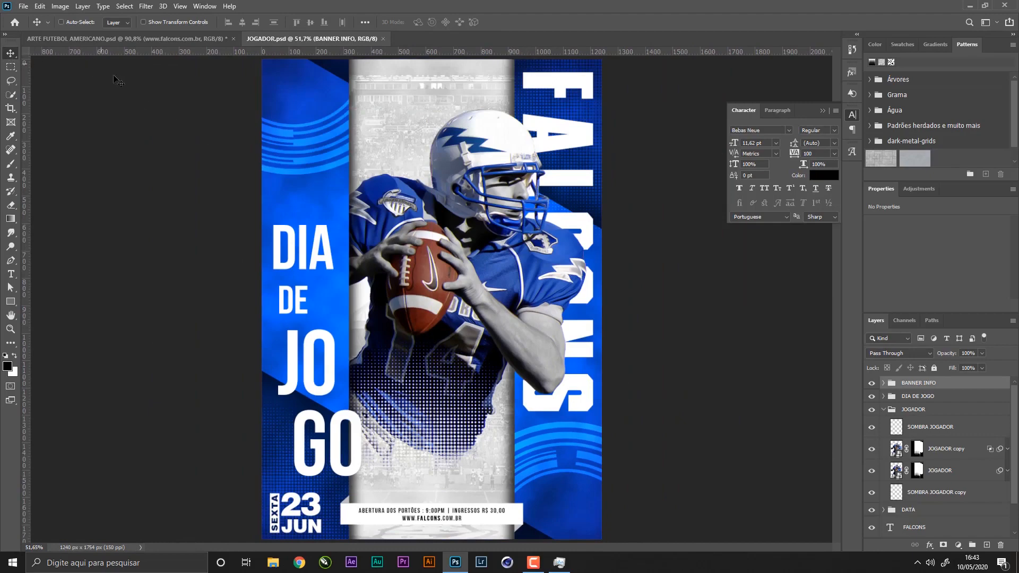
click(110, 36)
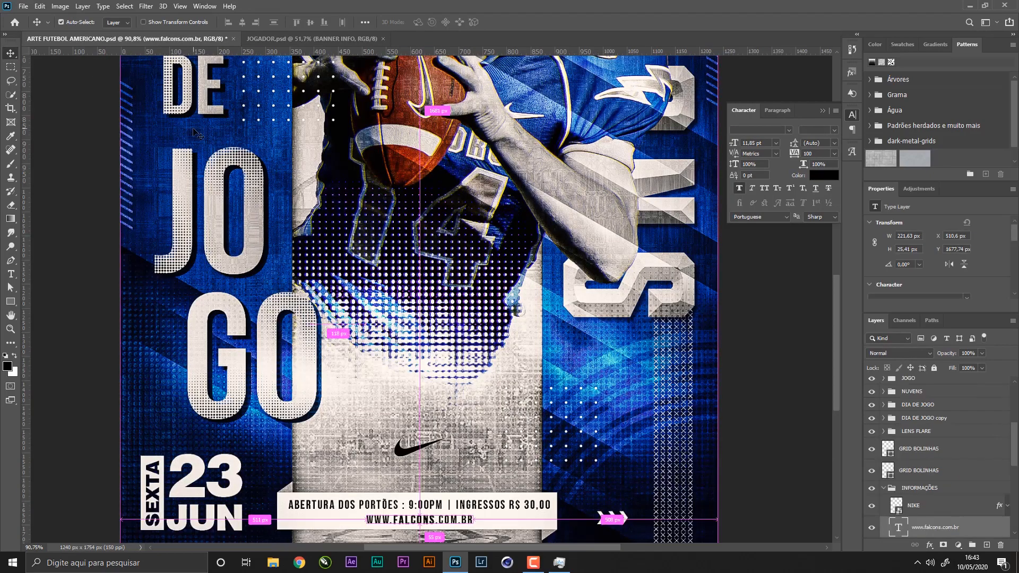
key(ctrl+0)
key(ctrl+s)
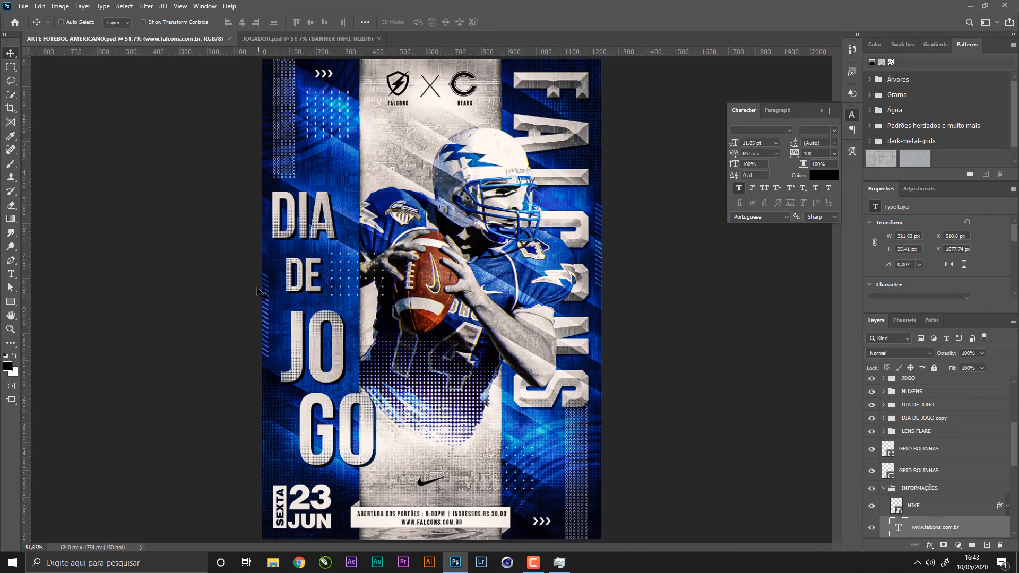
click(279, 40)
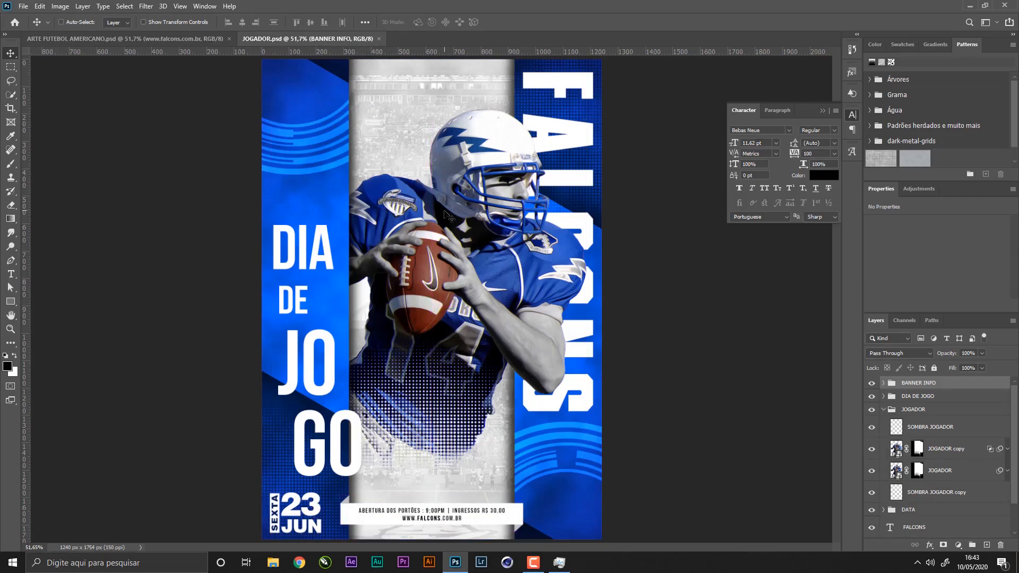
- Collapse the JOGADOR group and add a text layer above BANNER INFO containing a long row of capital X characters
key(t)
click(883, 410)
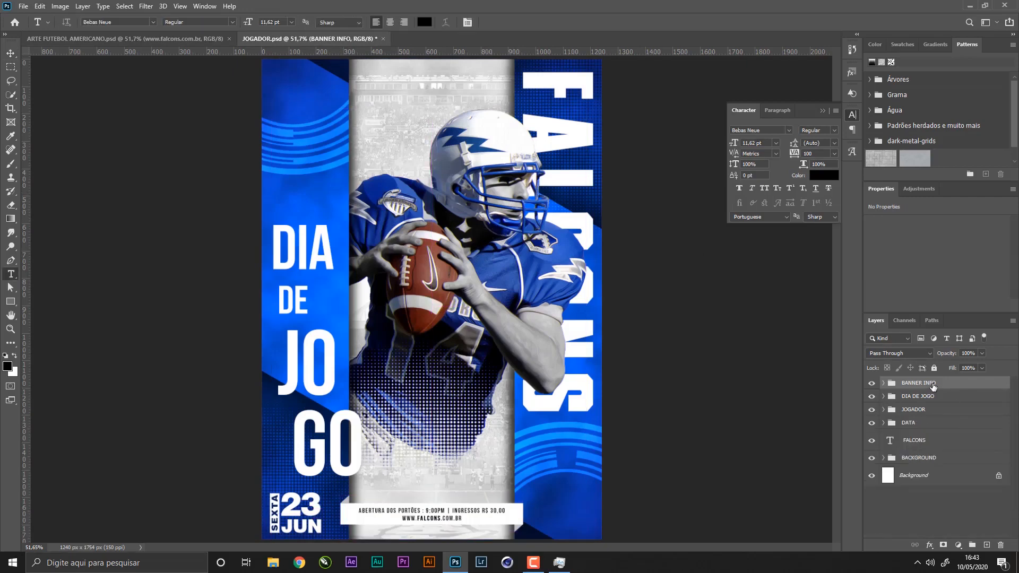
click(986, 544)
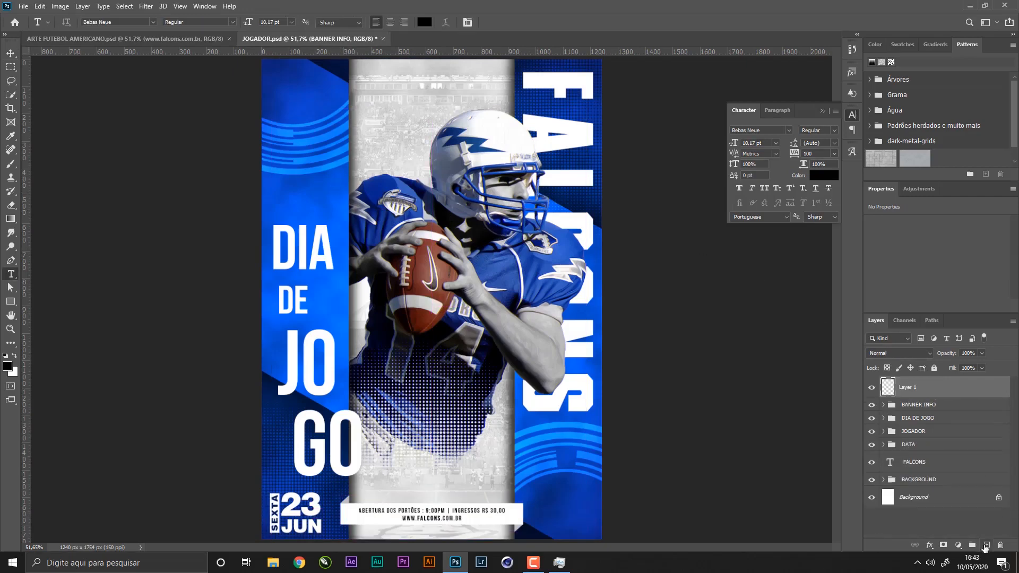
click(324, 190)
text(XXXXXXXXXXXXXXXXXXXXXXXX)
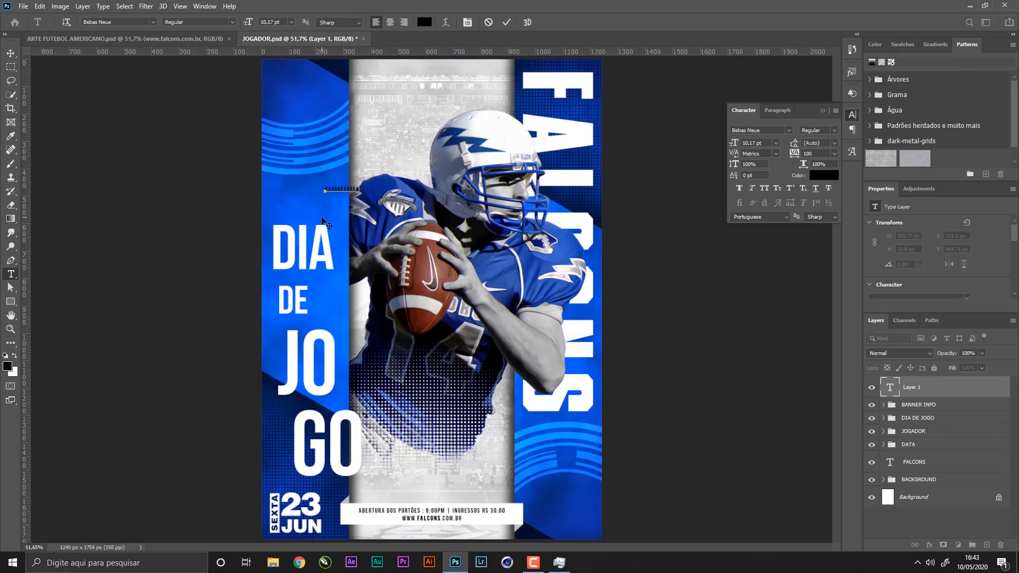
click(10, 54)
- Move the row of X characters up and left above the DIA lettering, to about X 140 px, Y 450 px
key(z)
drag(361, 135, 451, 157)
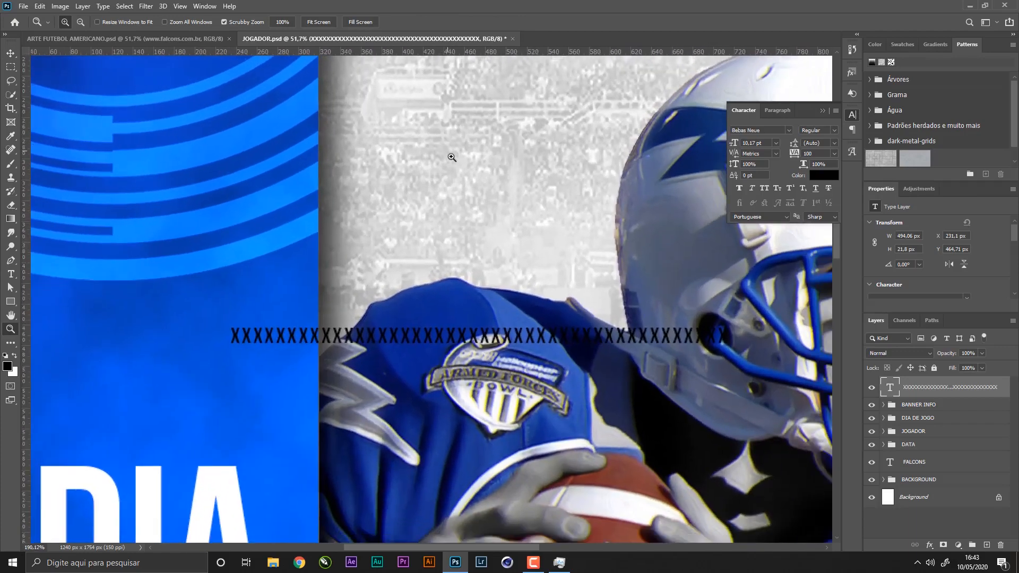
click(11, 54)
drag(494, 331, 402, 317)
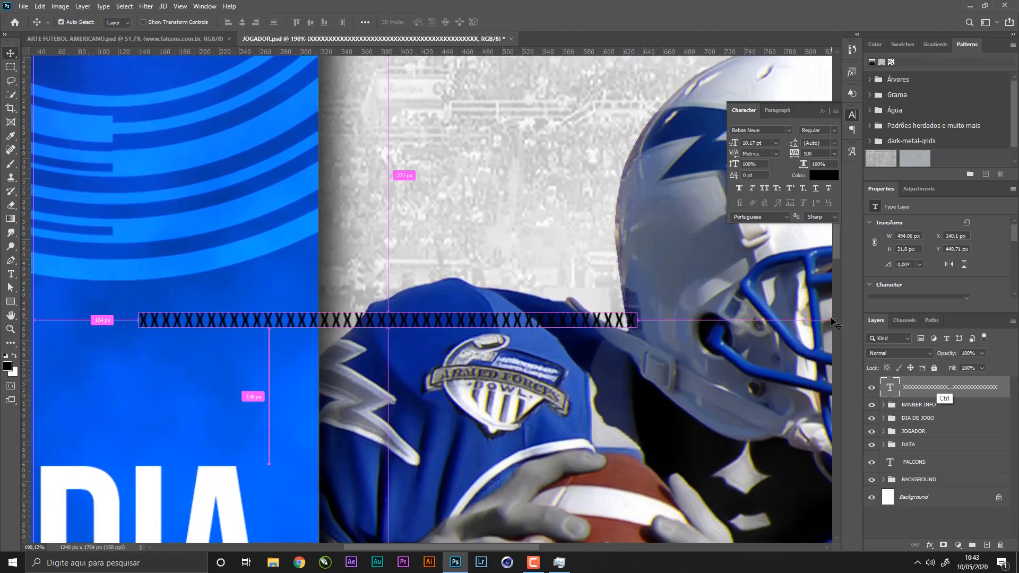
- Compress the row of X characters vertically to a height of about 13 px, keeping its width
key(ctrl+t)
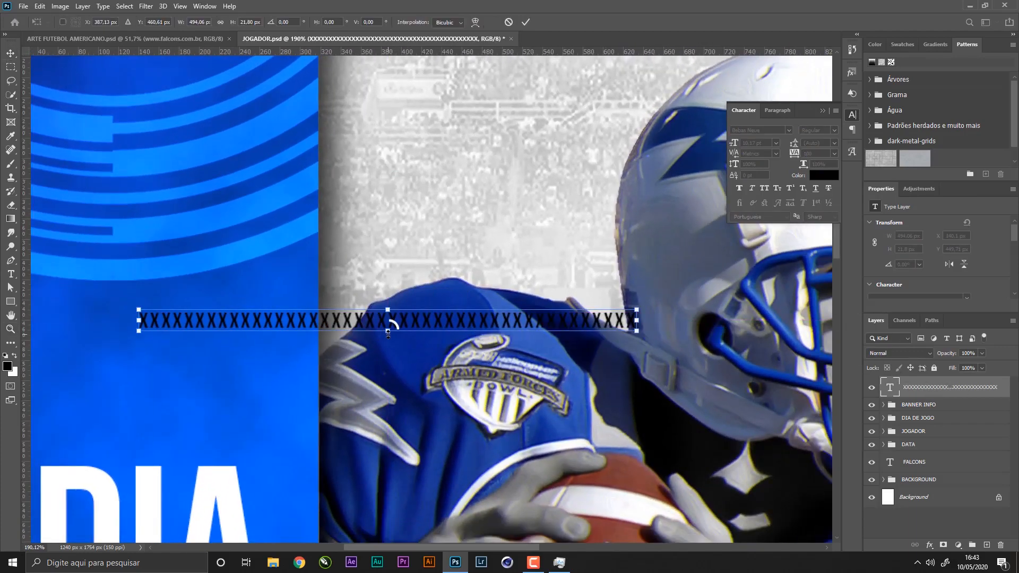
drag(388, 332, 396, 322)
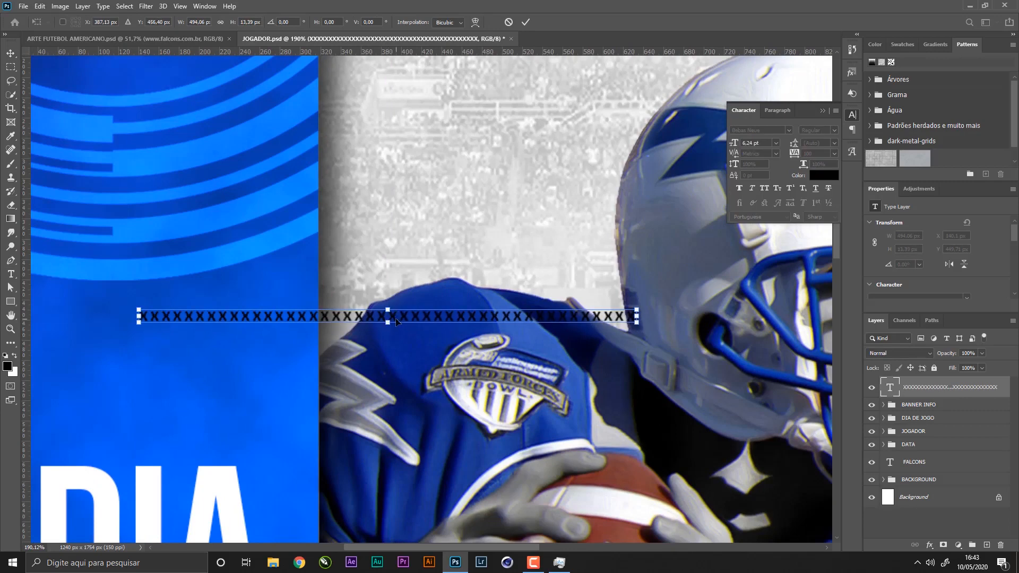
key(Return)
- Copy the row of X characters and paste it on new lines of the same text layer to make four rows
double_click(401, 318)
key(ctrl+c)
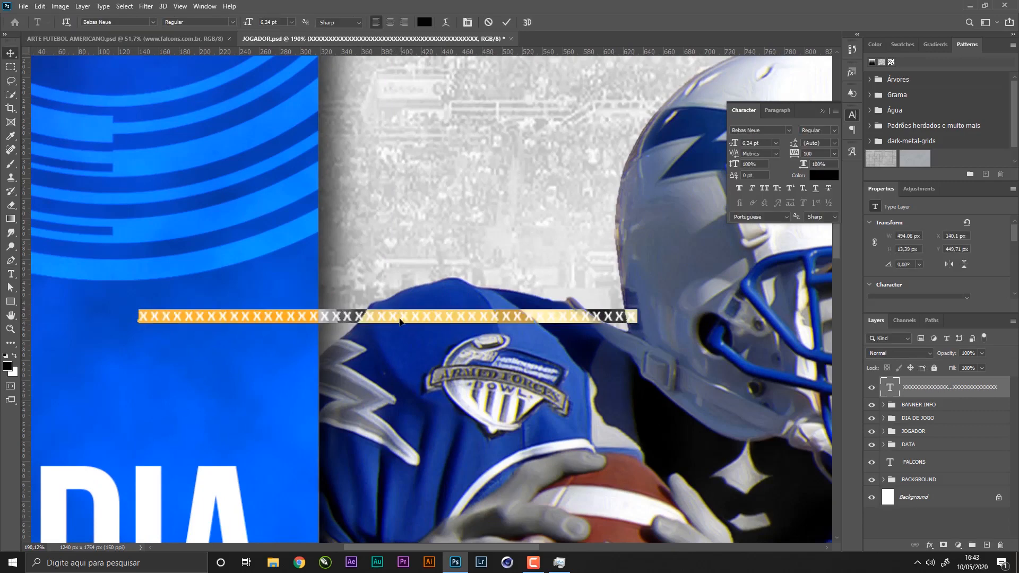
click(502, 317)
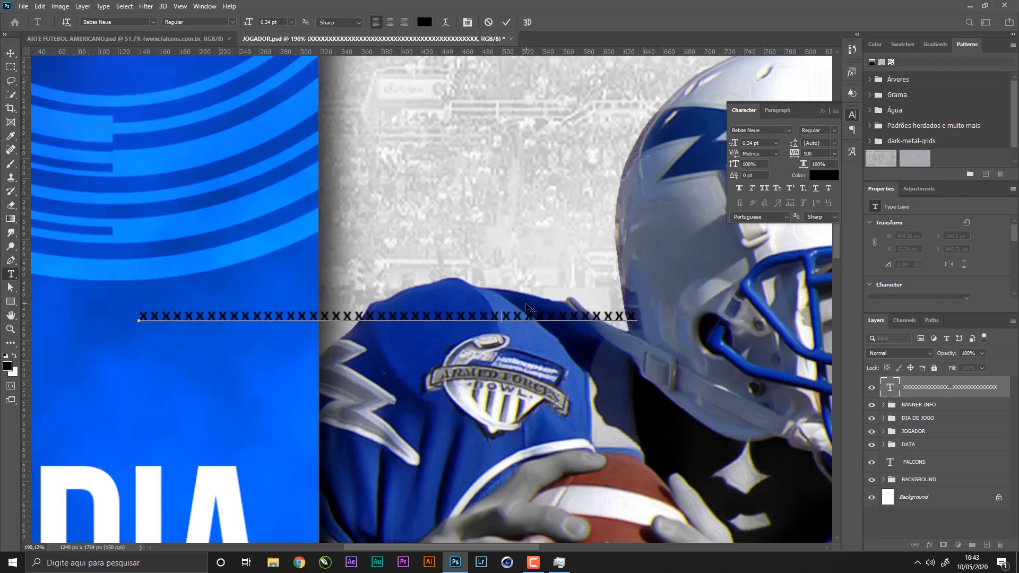
key(Return)
key(ctrl+z)
key(ctrl+v)
key(Return)
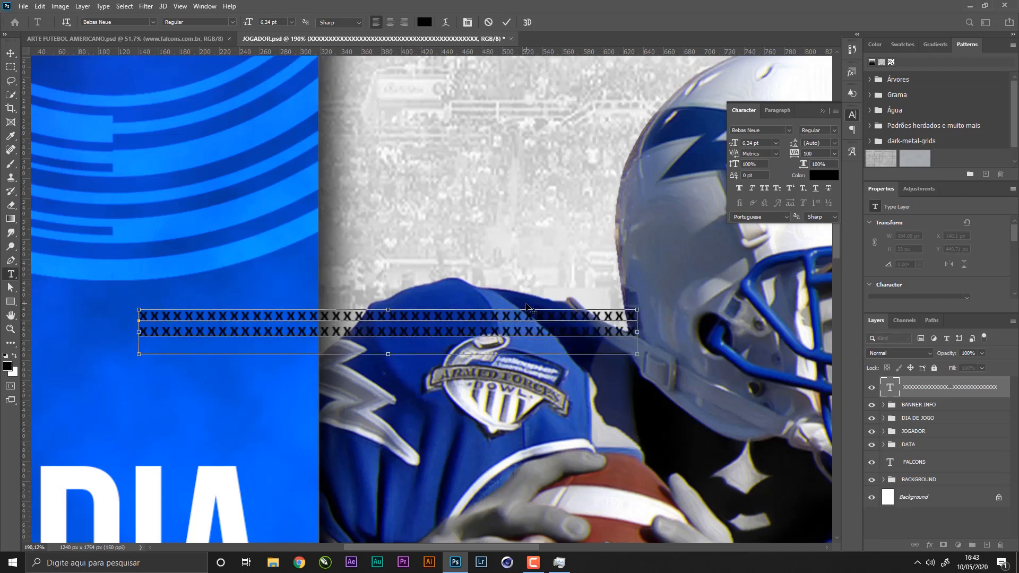
key(ctrl+v)
key(Return)
key(ctrl+v)
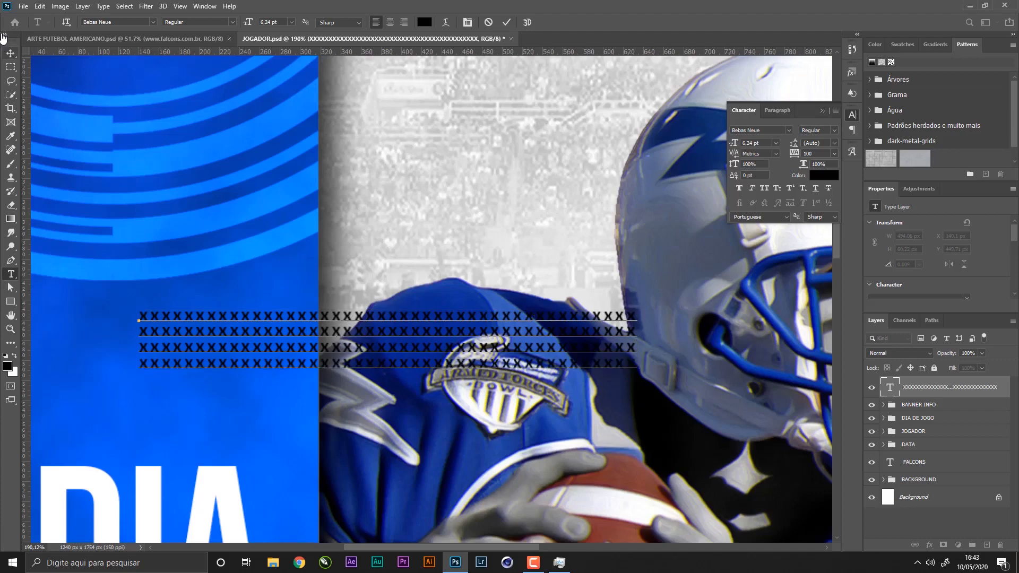
click(10, 53)
- Move the four-row X pattern to the poster's lower-right area and rotate it 90° so it runs vertically beneath FALCONS
key(z)
drag(412, 196, 356, 205)
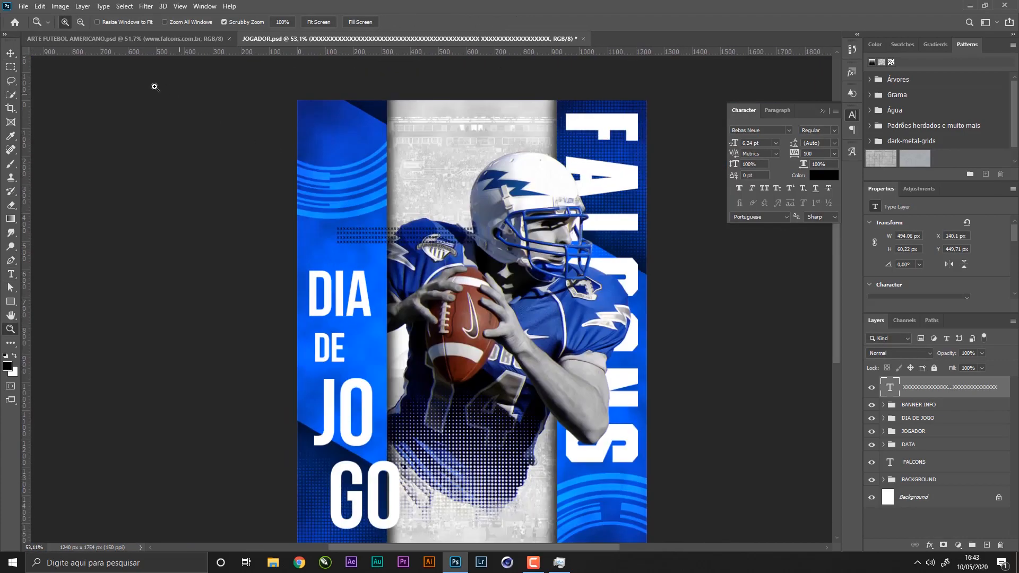
click(9, 55)
drag(492, 224, 724, 460)
key(z)
drag(539, 342, 474, 425)
click(10, 53)
key(ctrl+t)
drag(531, 322, 562, 410)
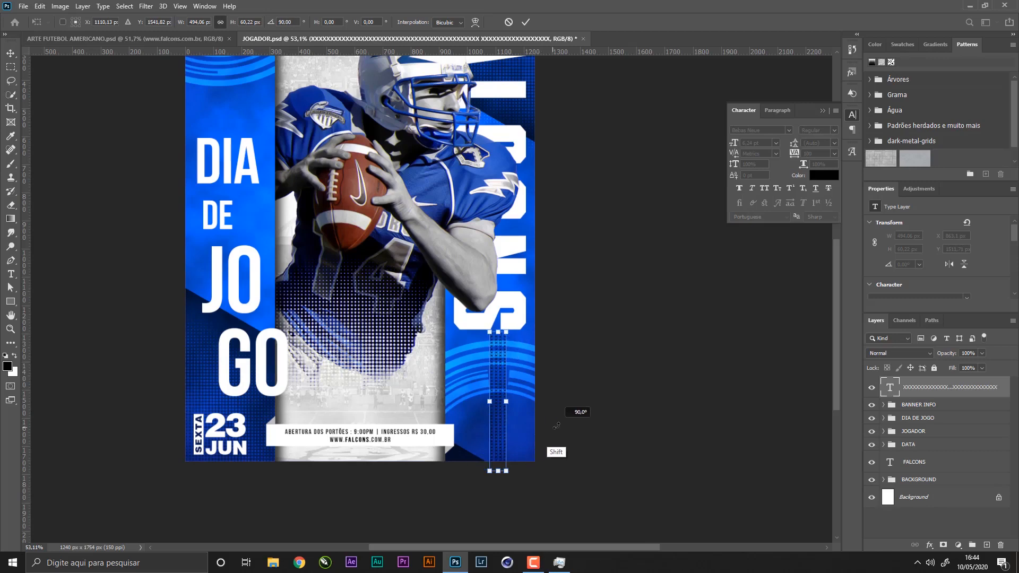
drag(558, 367, 570, 374)
key(Return)
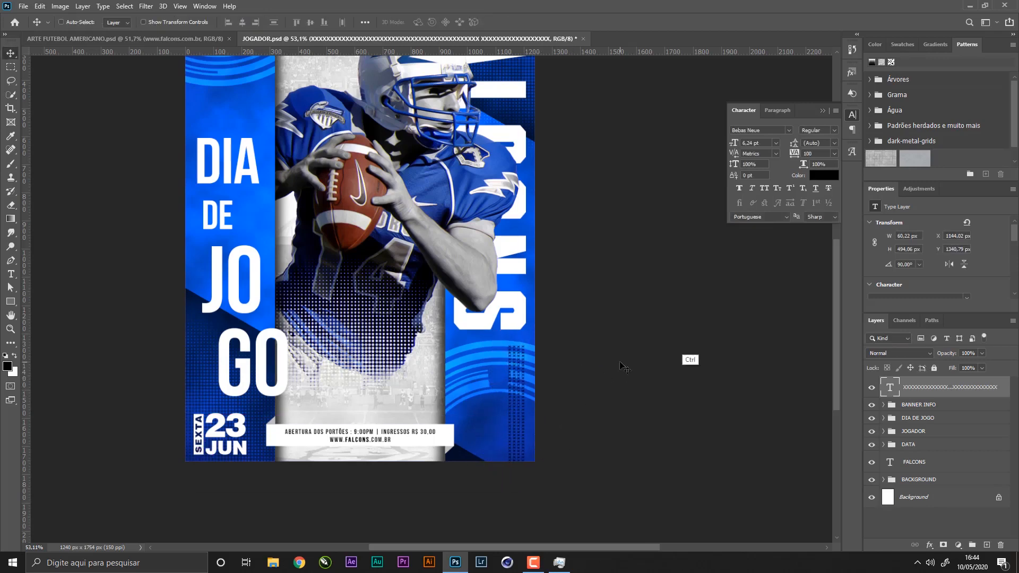
- Save the document and set the X pattern's text color to white (ffffff)
key(ctrl+s)
click(821, 179)
drag(642, 266, 591, 179)
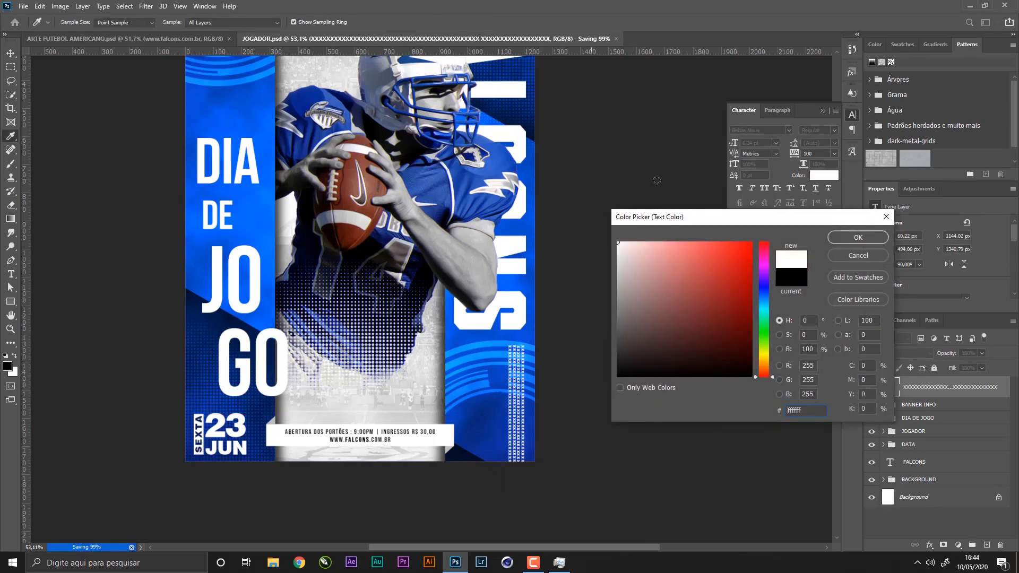
click(868, 235)
- Shift the vertical X pattern slightly left and add a fifth row of X characters to it
mouse_move(590, 398)
mouse_down()
mouse_move(581, 383)
mouse_move(587, 393)
mouse_up()
key(t)
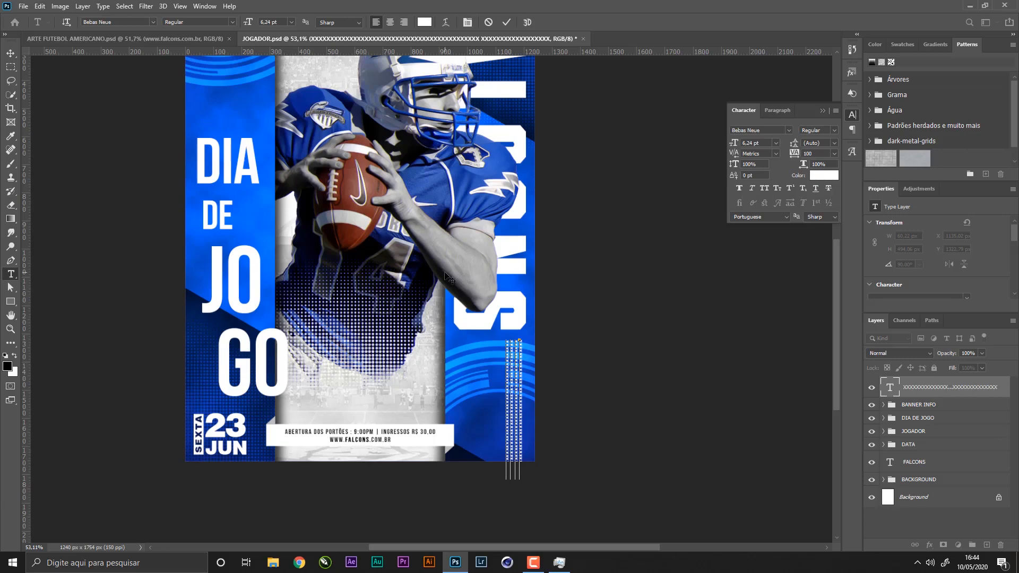
key(Return)
text(XXXXXXXXXXXXXXXXXXXXXXXXXXXXXXXXXXXXXXXXXXX)
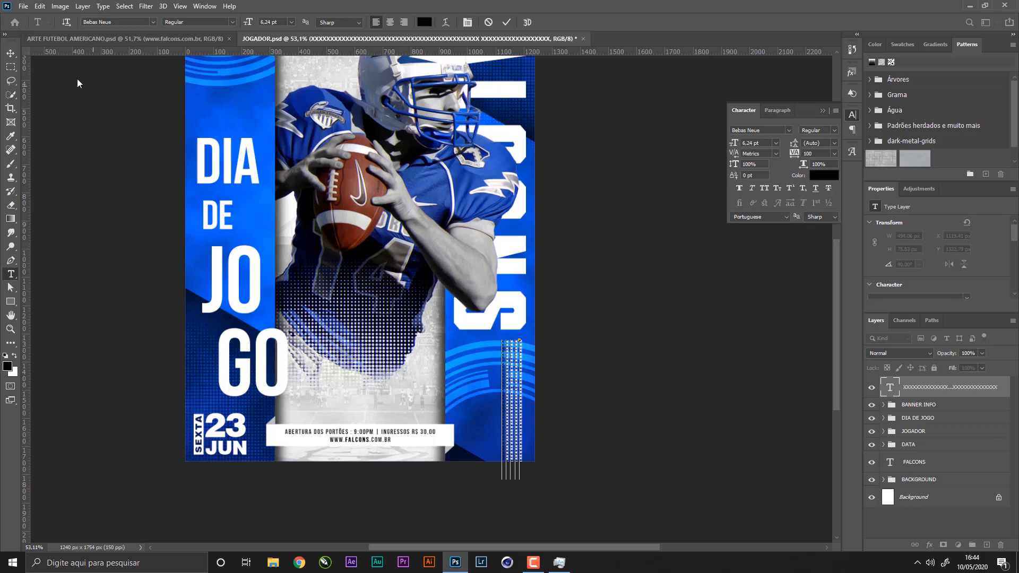
click(12, 54)
- Set the color of the whole five-row X pattern to white (ffffff), including the new row
click(825, 176)
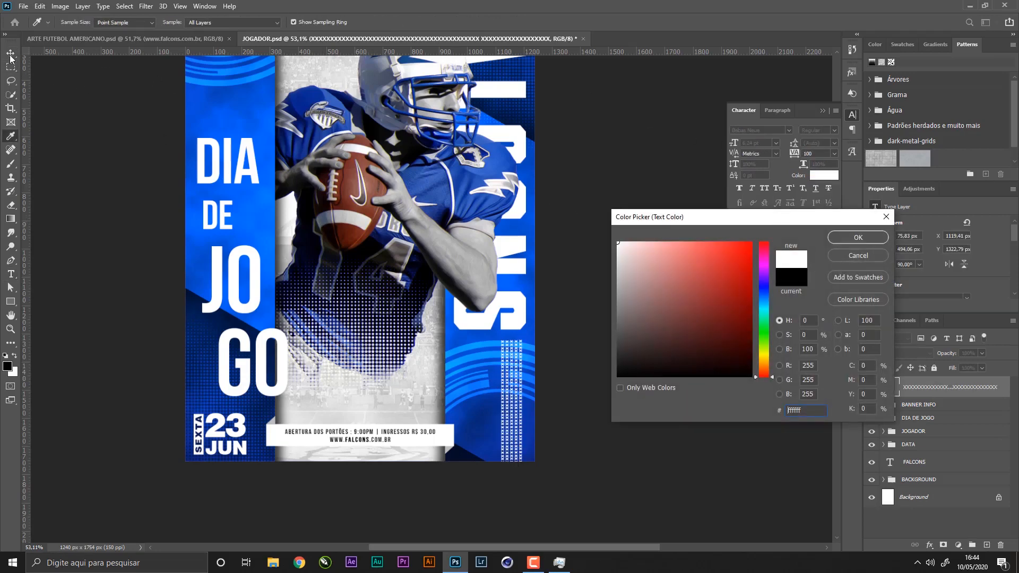
click(844, 241)
click(868, 237)
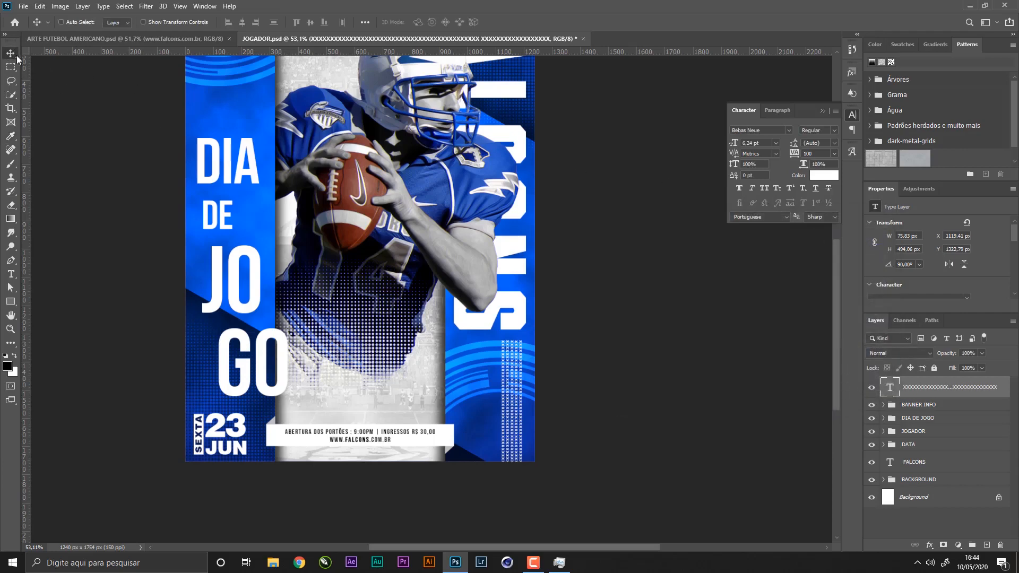
- Shift the X pattern slightly right towards the poster's edge, nudge it up a little, and save the document
drag(521, 354, 523, 354)
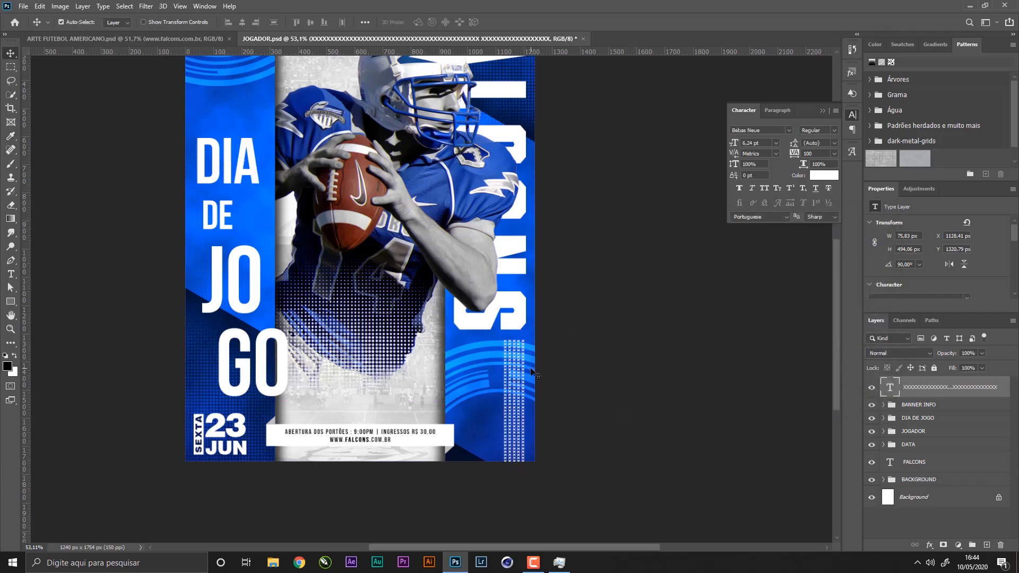
key(ctrl+0)
key(Up)
key(Up)
key(Up)
key(Up)
key(Up)
key(Up)
key(Up)
key(Up)
key(ctrl+s)
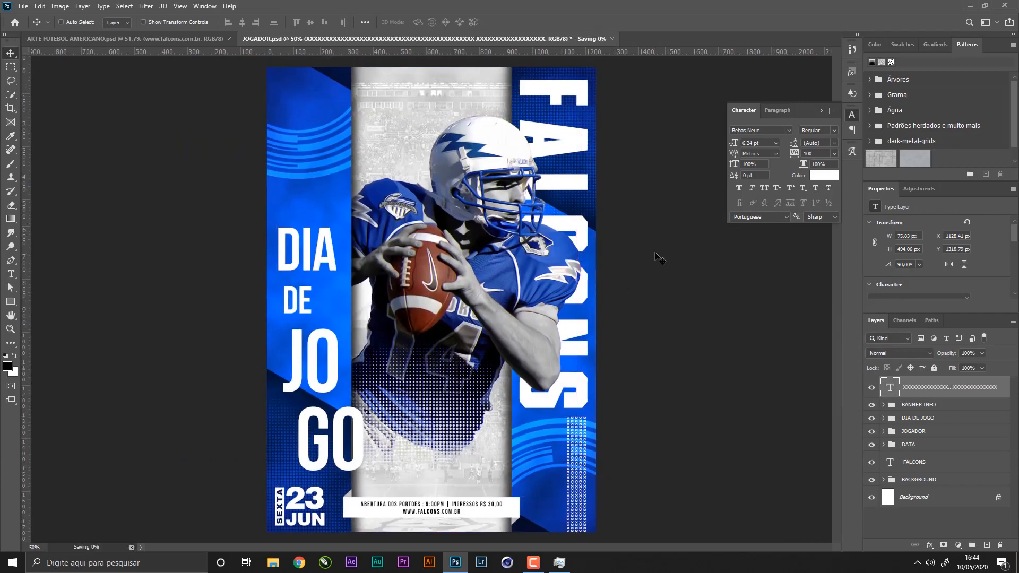
- Nudge the X pattern up against the bottom of the FALCONS lettering and 10 px left, to about X 1118 px, Y 1265 px
key(Up)
key(Up)
key(Up)
key(Up)
key(Up)
key(Up)
key(Up)
key(Up)
key(Up)
key(Up)
key(Up)
key(Up)
key(Up)
key(Up)
key(Up)
key(Up)
key(Up)
key(Up)
key(Up)
key(Up)
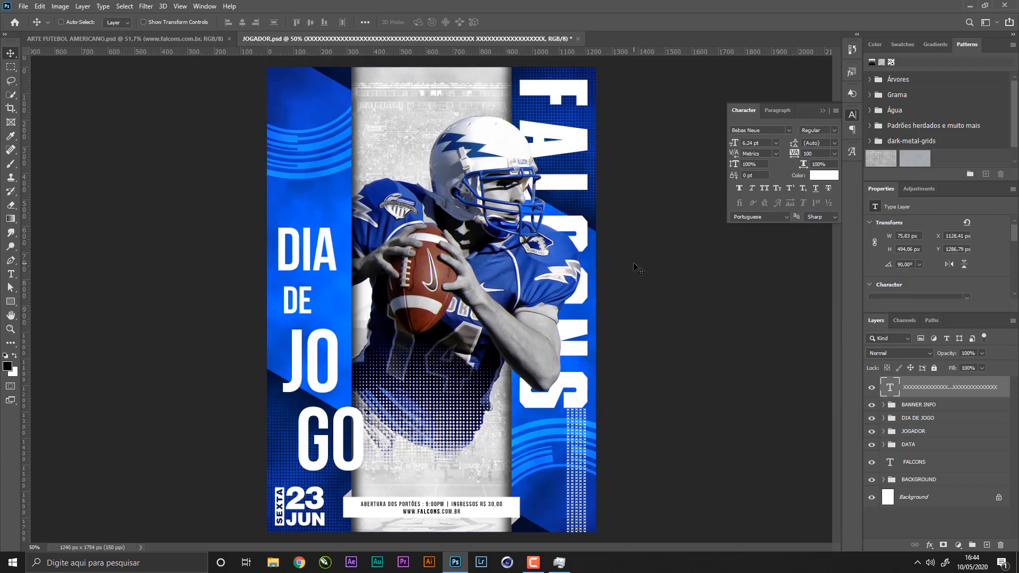
key(Left)
key(Left)
key(Left)
key(Left)
key(Left)
key(Left)
key(Left)
key(Left)
key(Left)
key(Left)
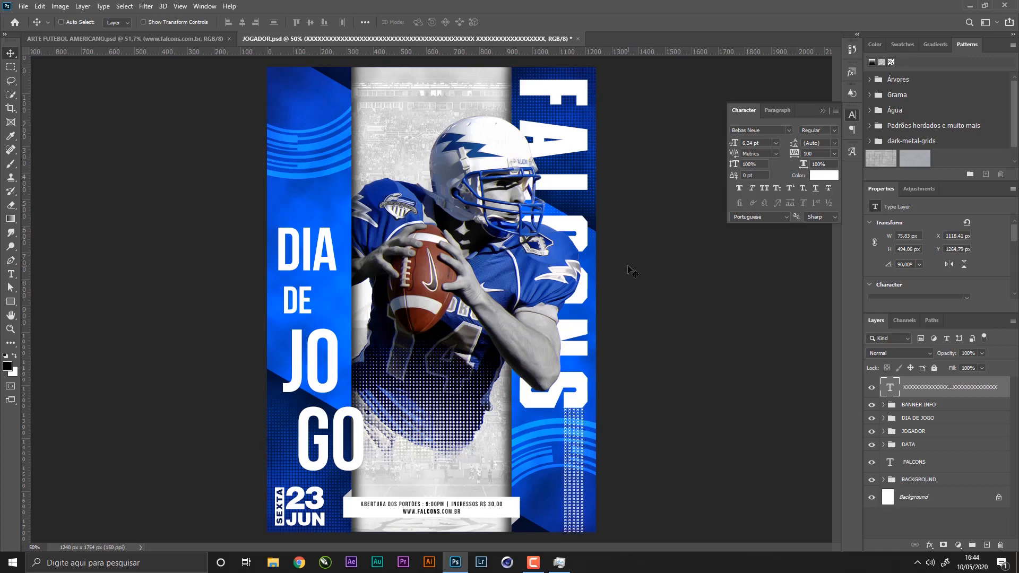
- Duplicate the X pattern into the poster's upper-left corner, above DIA DE JOGO, and save the document
drag(579, 425, 397, 211)
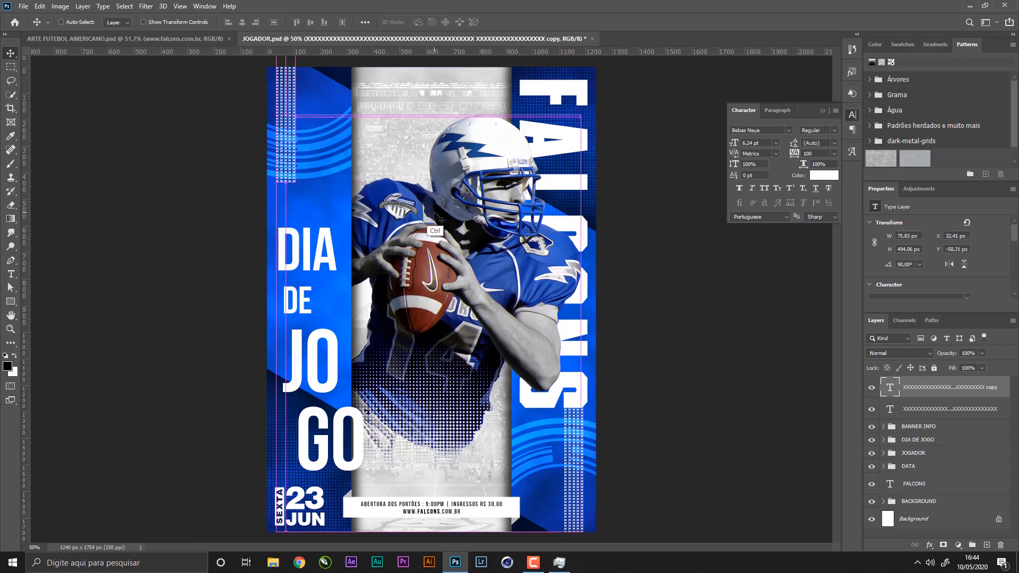
key(ctrl+s)
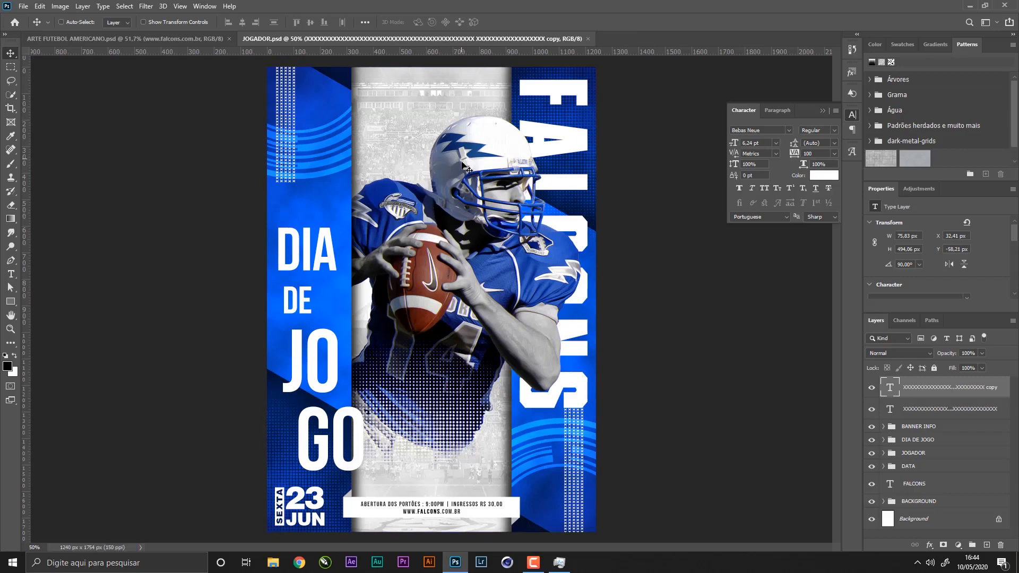
- Add a drop shadow to the FALCONS text layer with a 45° angle, 8 px distance, 16% spread and 10 px size
right_click(571, 147)
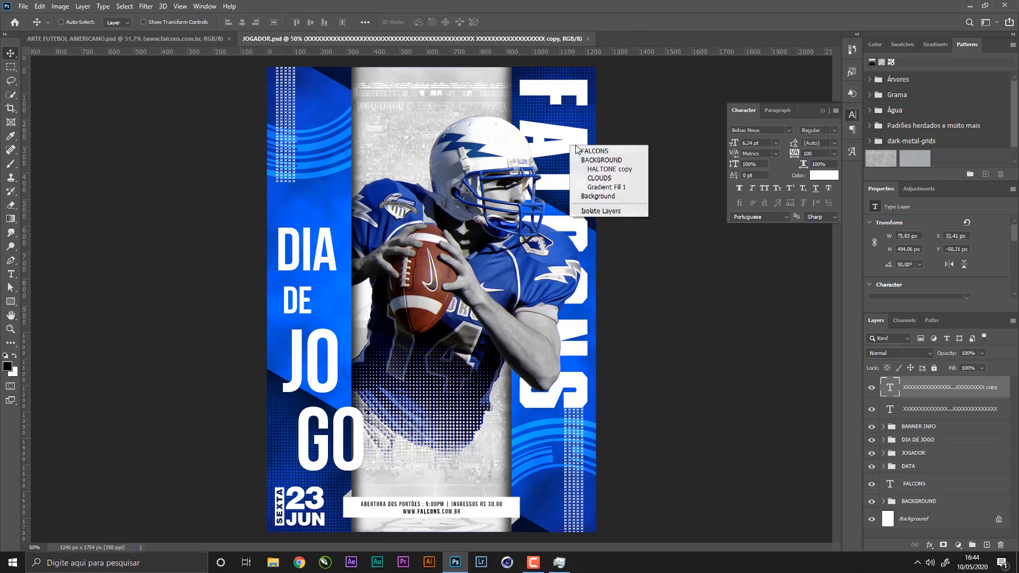
click(590, 151)
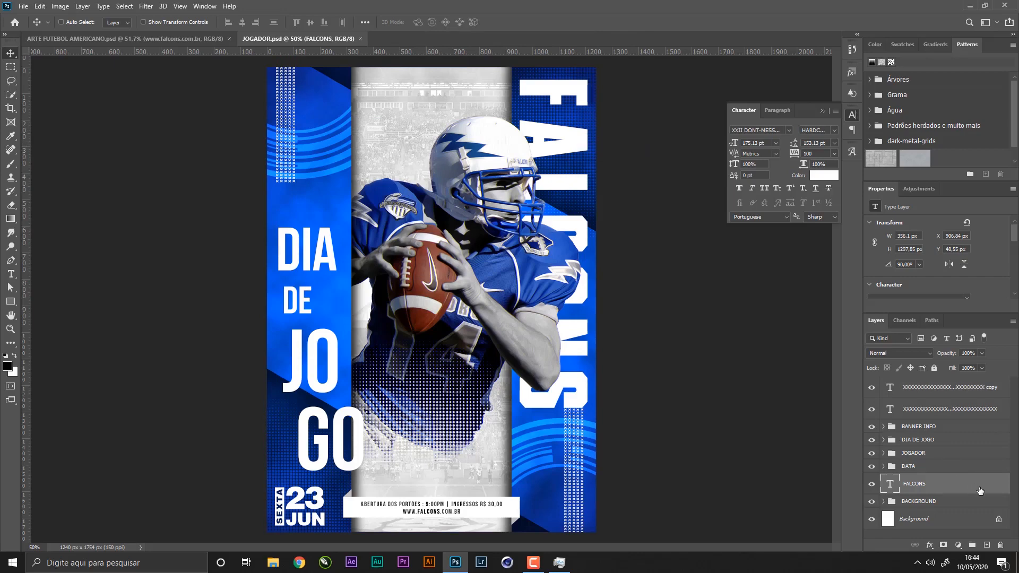
double_click(980, 490)
drag(682, 105, 697, 83)
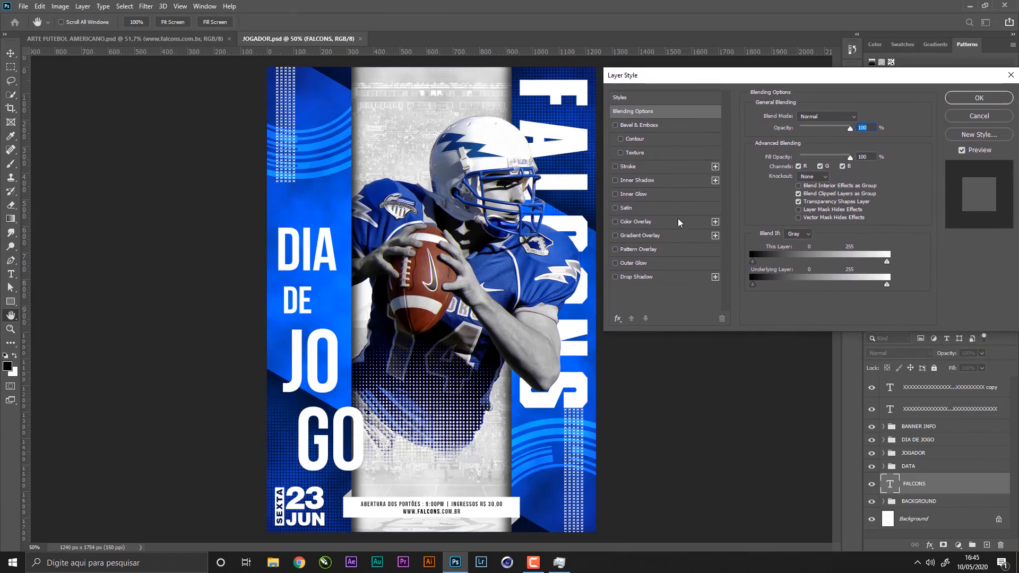
click(656, 280)
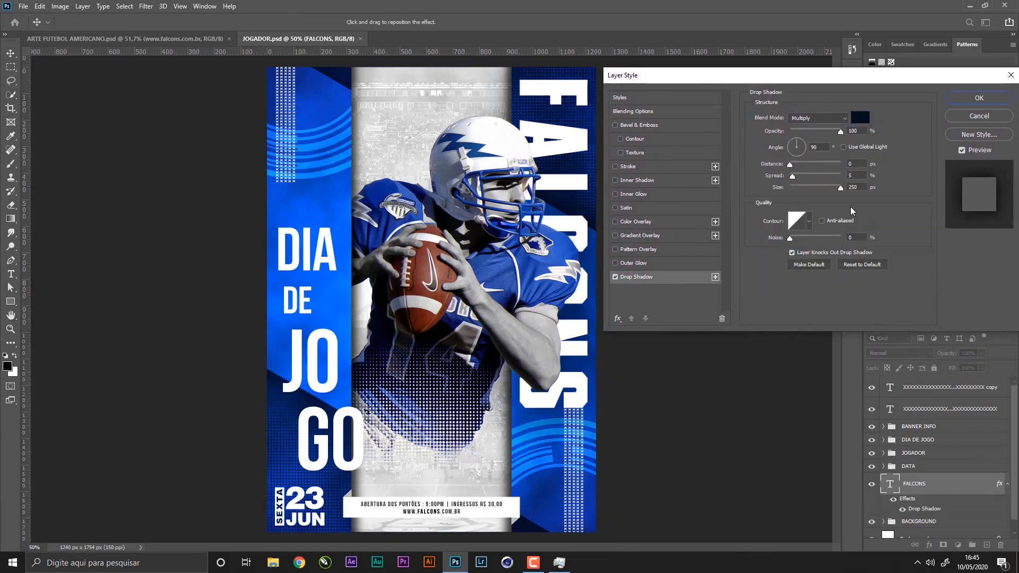
drag(828, 190, 795, 186)
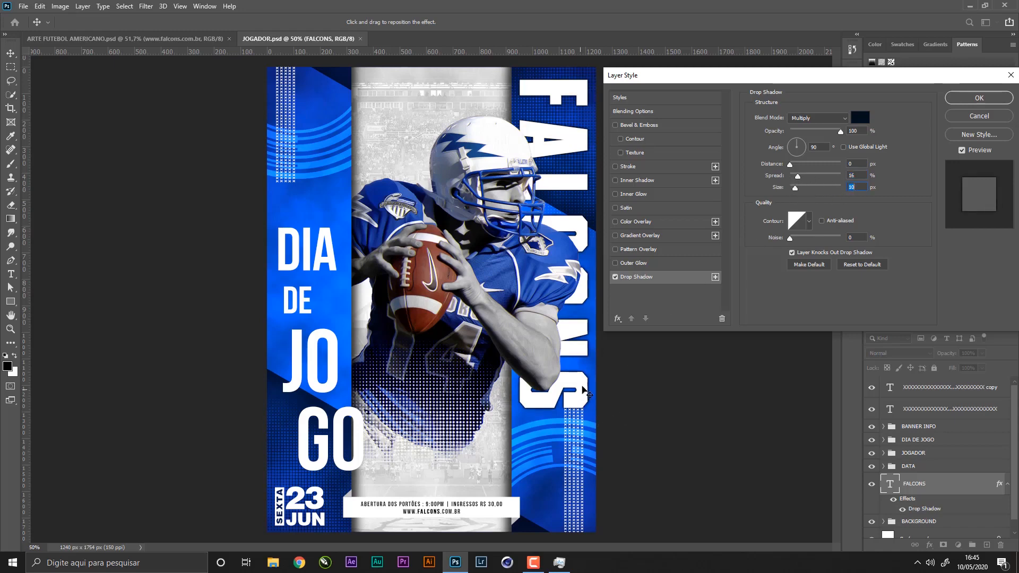
drag(591, 381, 589, 383)
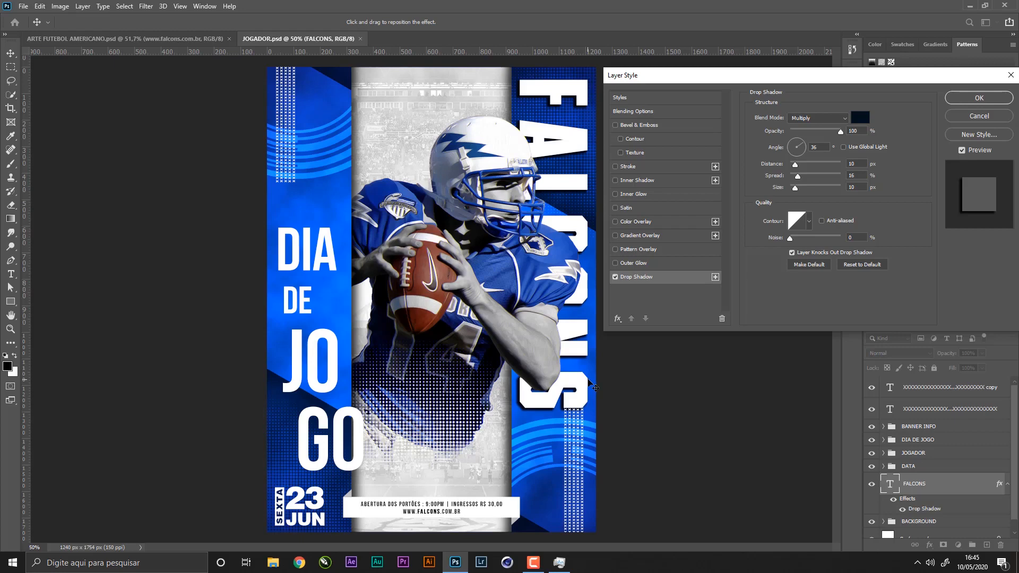
- Set the FALCONS drop shadow's color to dark navy blue (00102e)
click(860, 117)
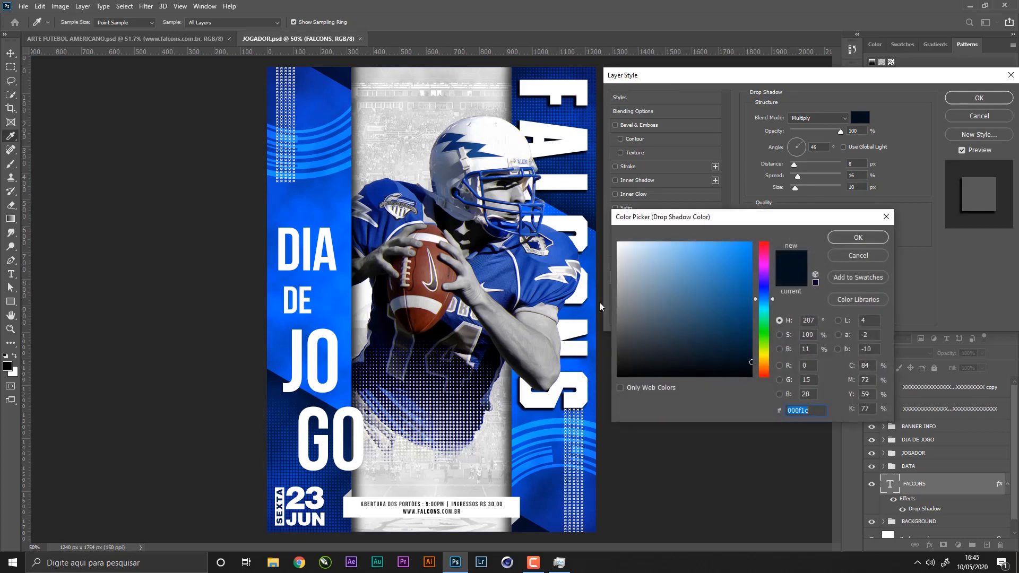
click(522, 414)
drag(752, 318, 762, 351)
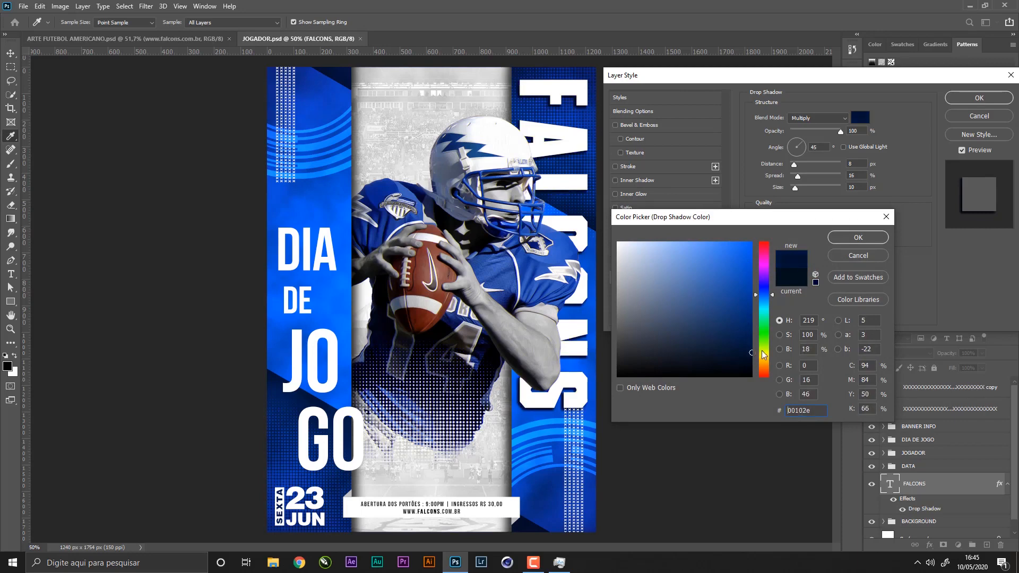
click(858, 237)
- Set the FALCONS drop shadow's opacity to 65% and its size to 5 px
drag(840, 132, 826, 133)
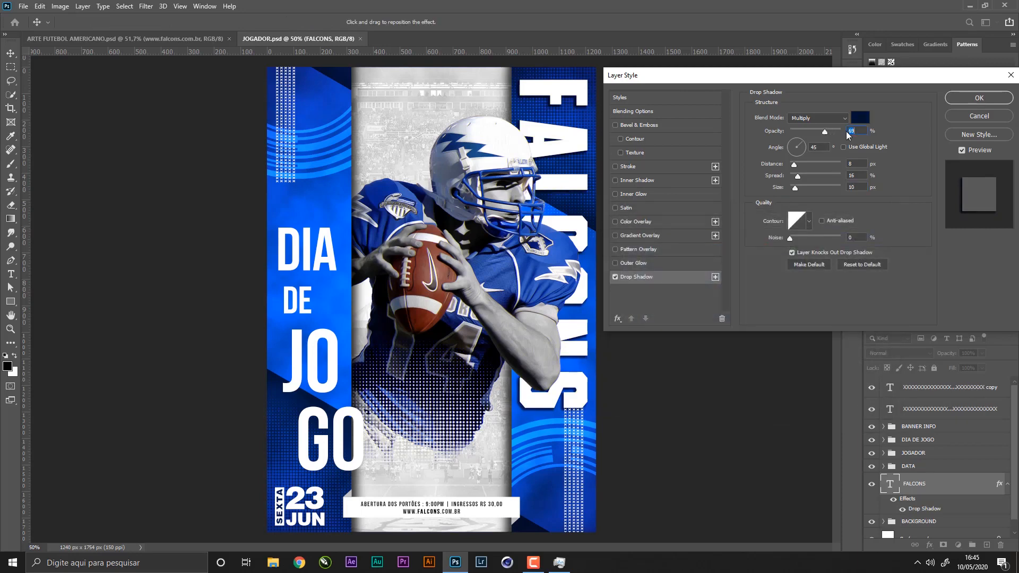
text(65)
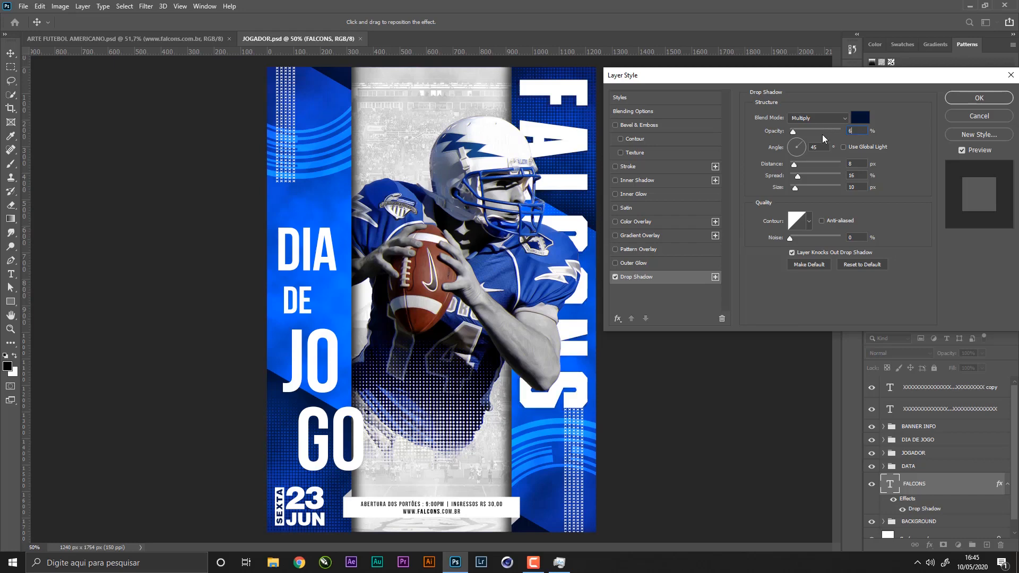
click(858, 187)
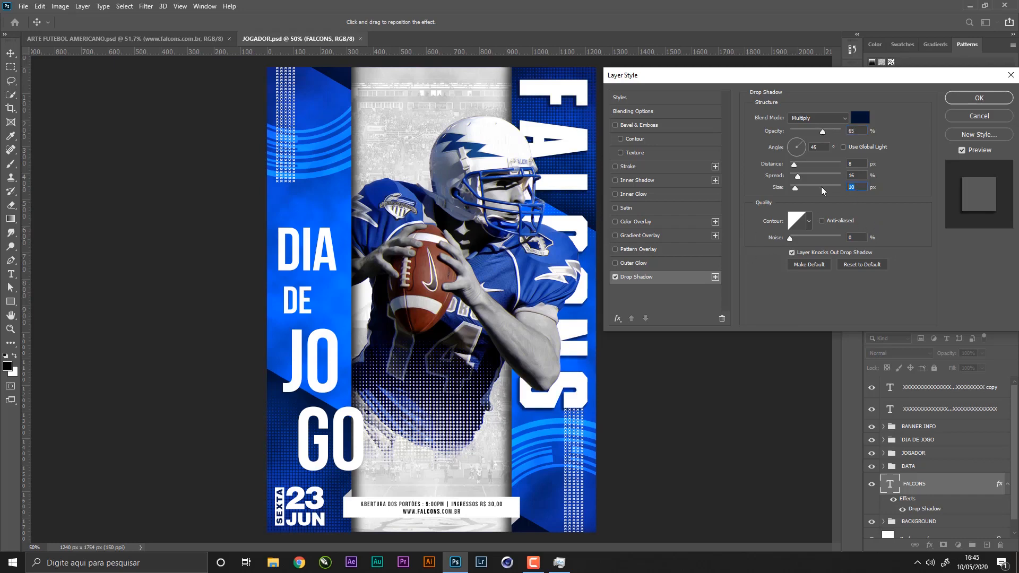
text(5)
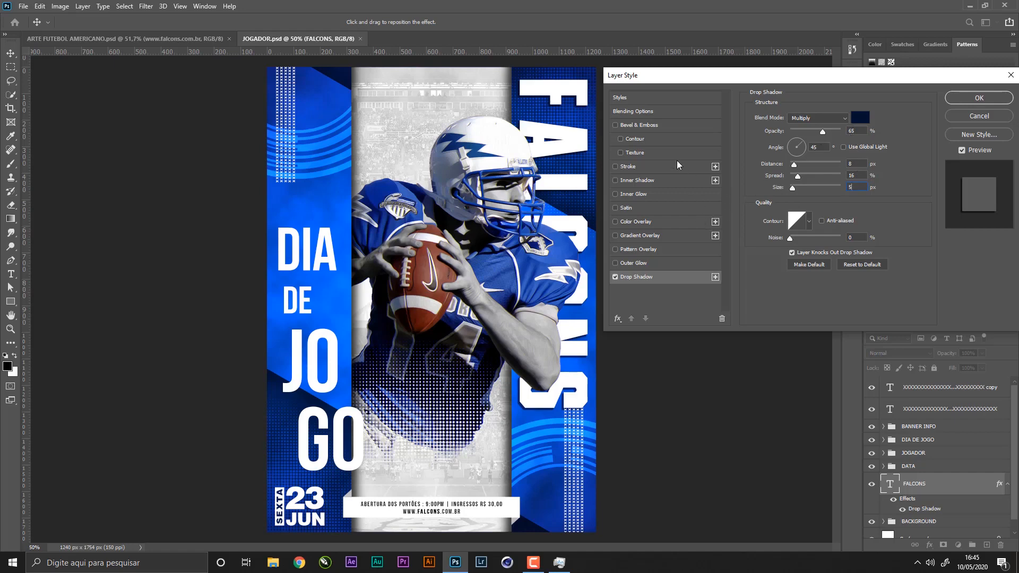
- Add a Bevel & Emboss to the FALCONS text: Inner Bevel, Chisel Hard, size 250 px and shadow opacity 60%
click(647, 126)
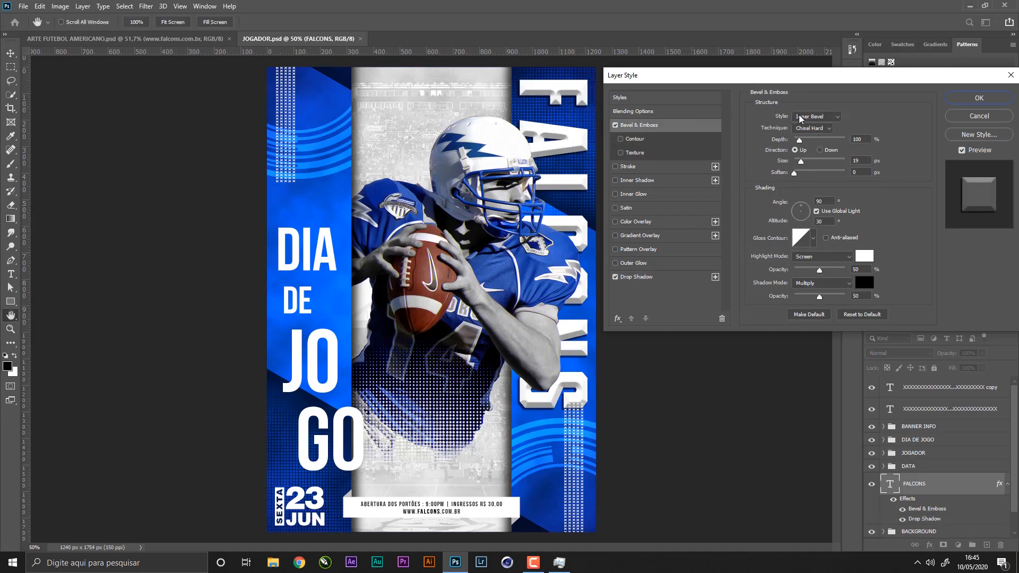
click(823, 117)
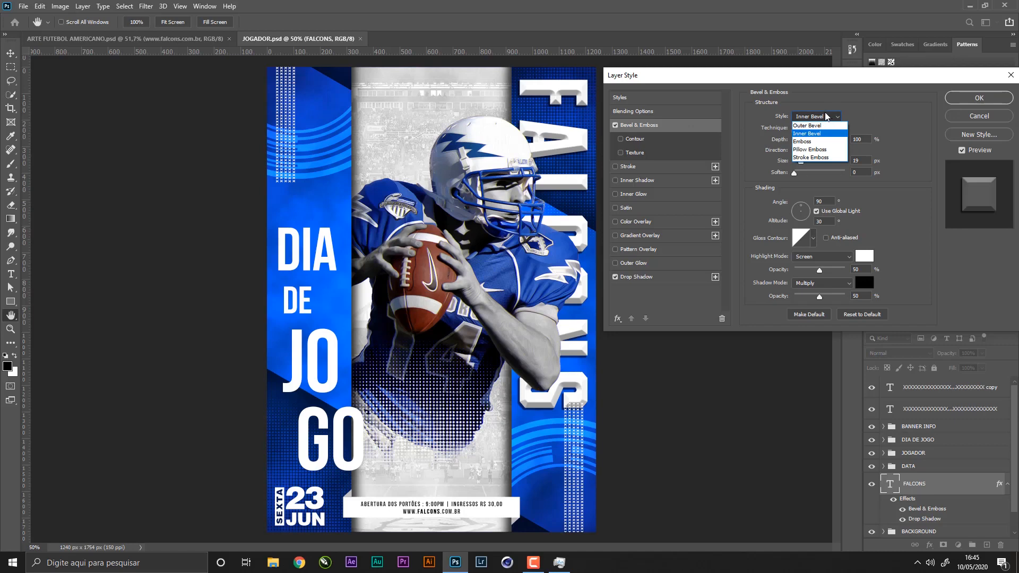
click(825, 114)
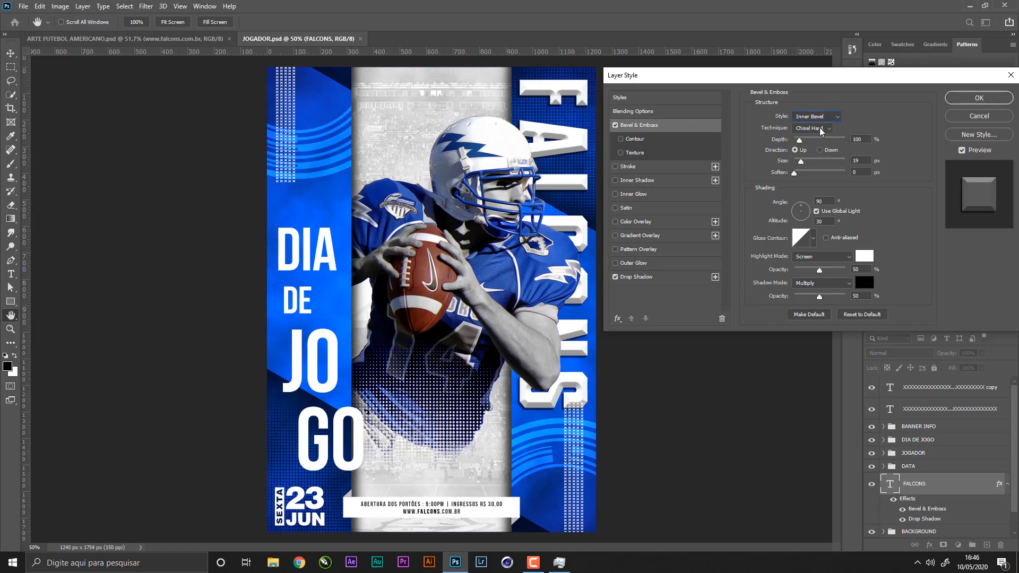
click(820, 127)
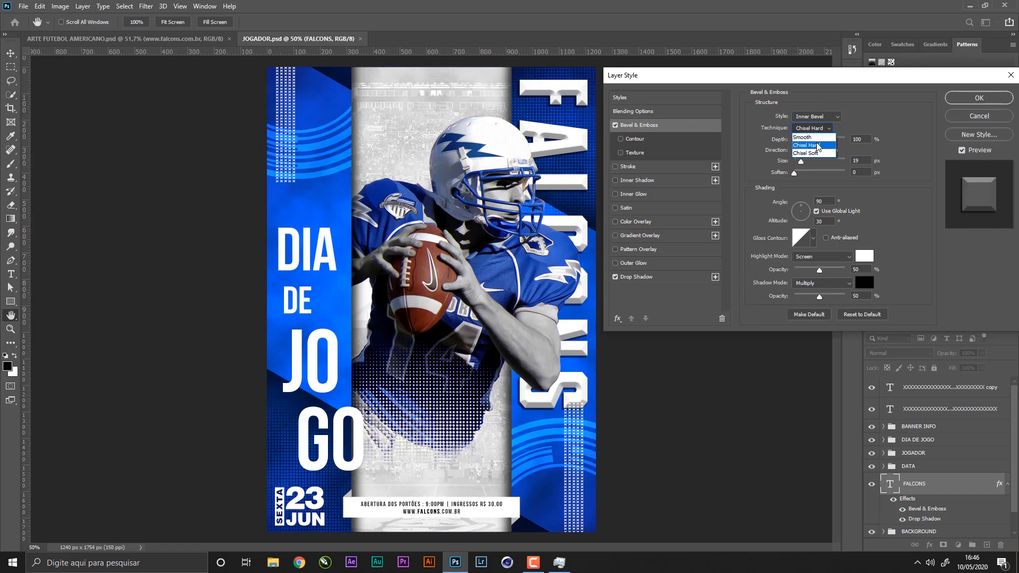
click(820, 144)
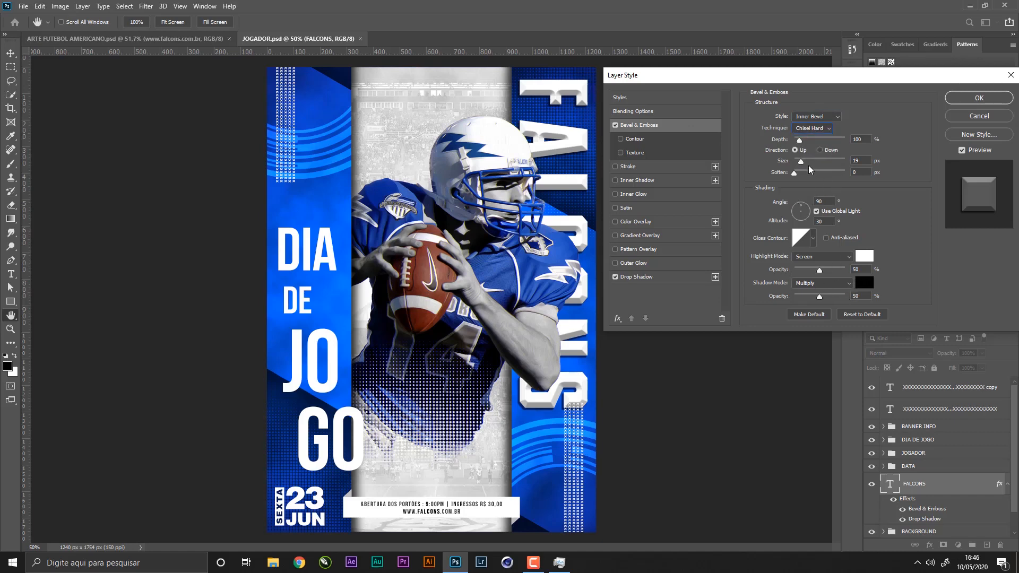
drag(801, 163, 831, 160)
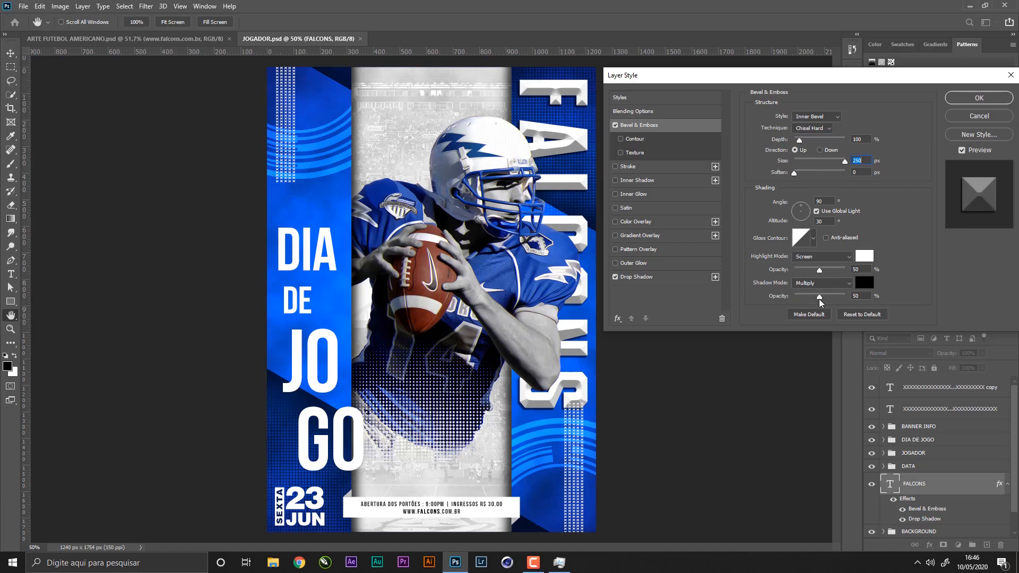
drag(819, 298, 829, 301)
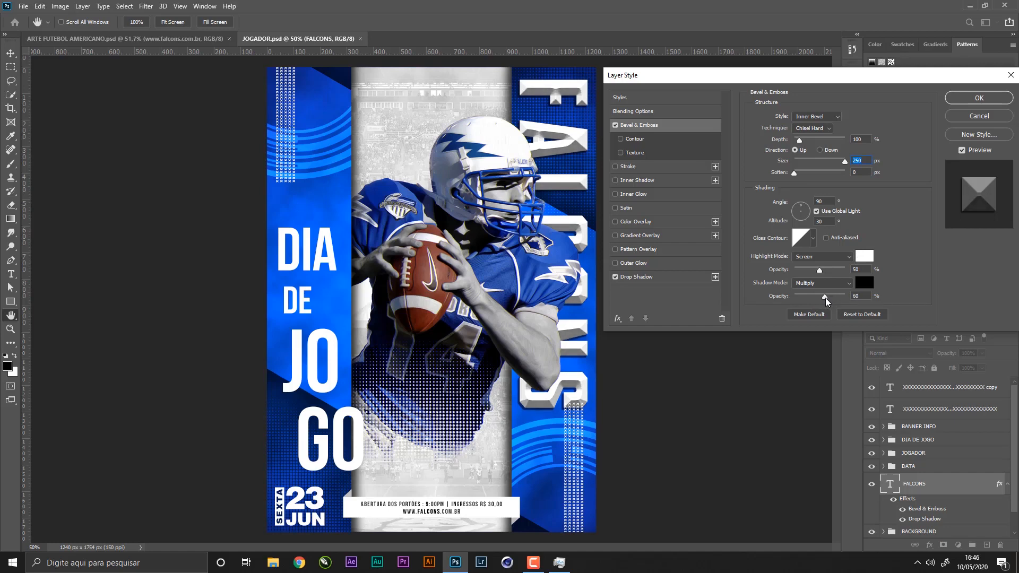
click(826, 298)
- Add a linear gradient overlay to the FALCONS text, running from gray (a5a6a8) to white (ffffff)
click(648, 235)
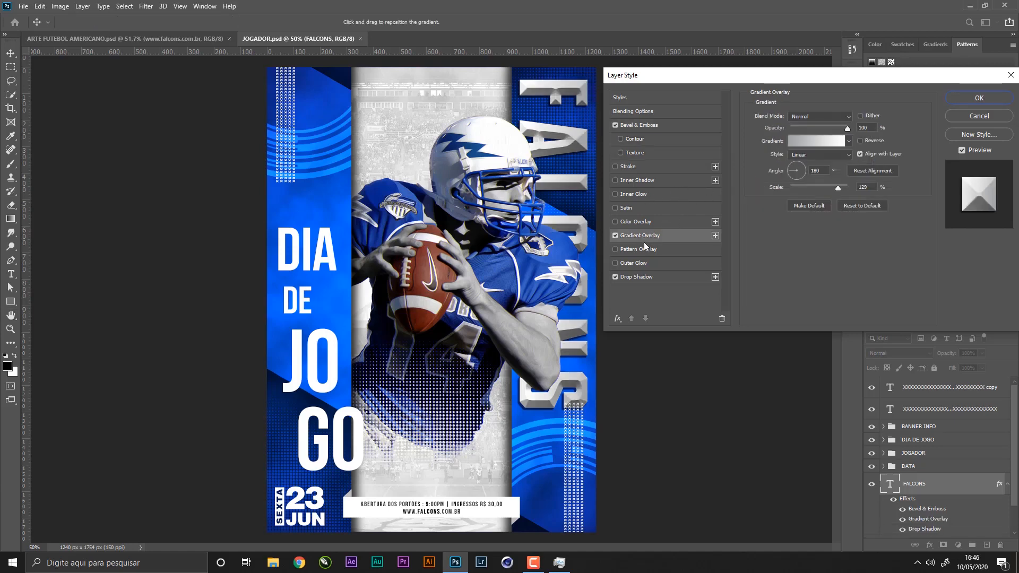
click(813, 140)
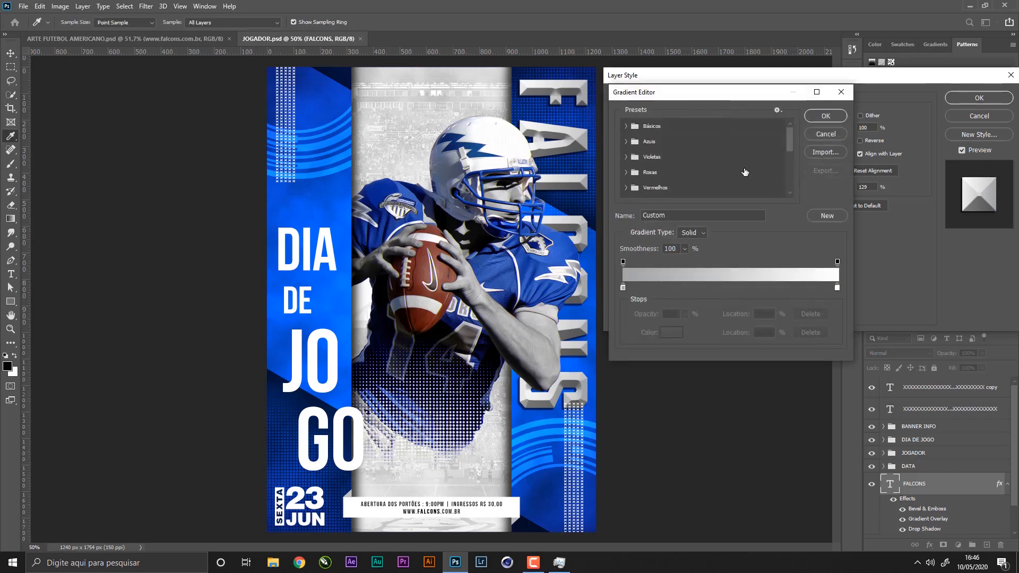
click(623, 288)
click(669, 333)
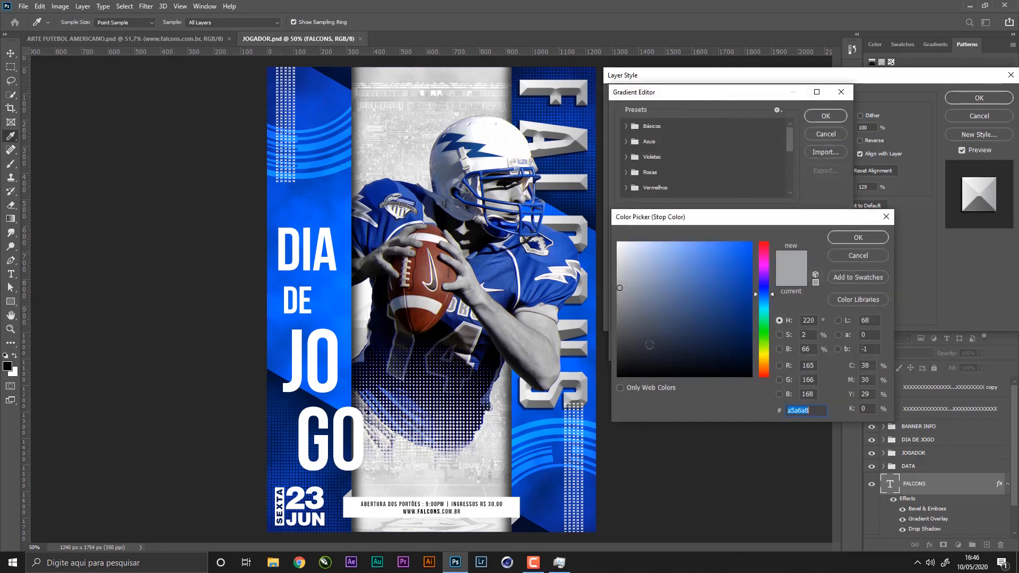
click(798, 410)
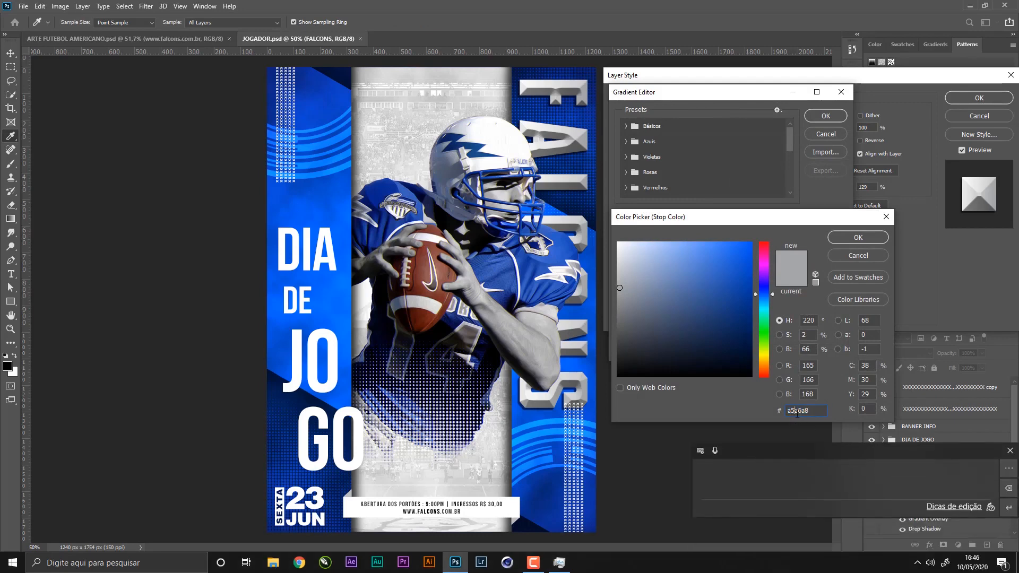
click(857, 256)
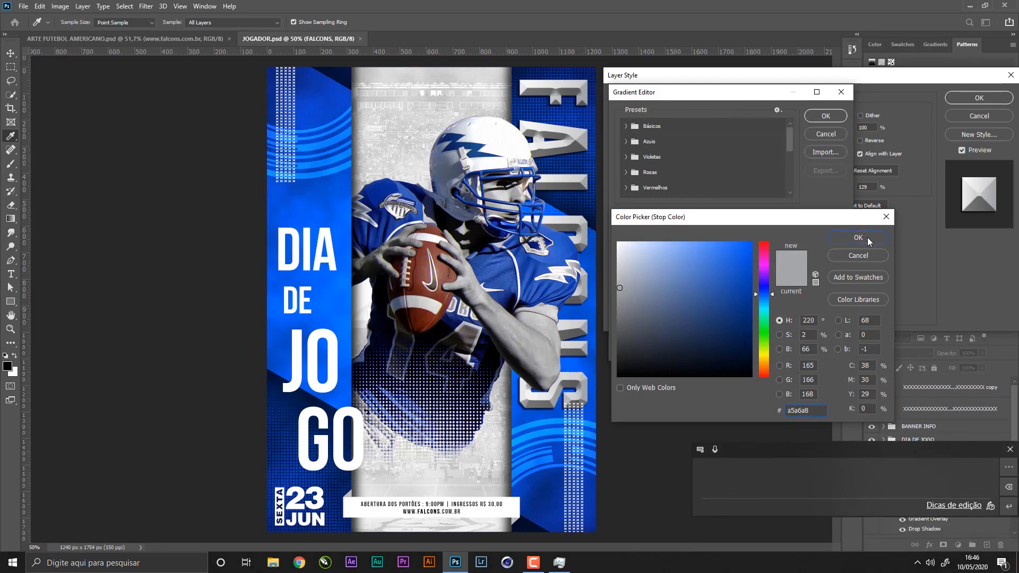
click(838, 287)
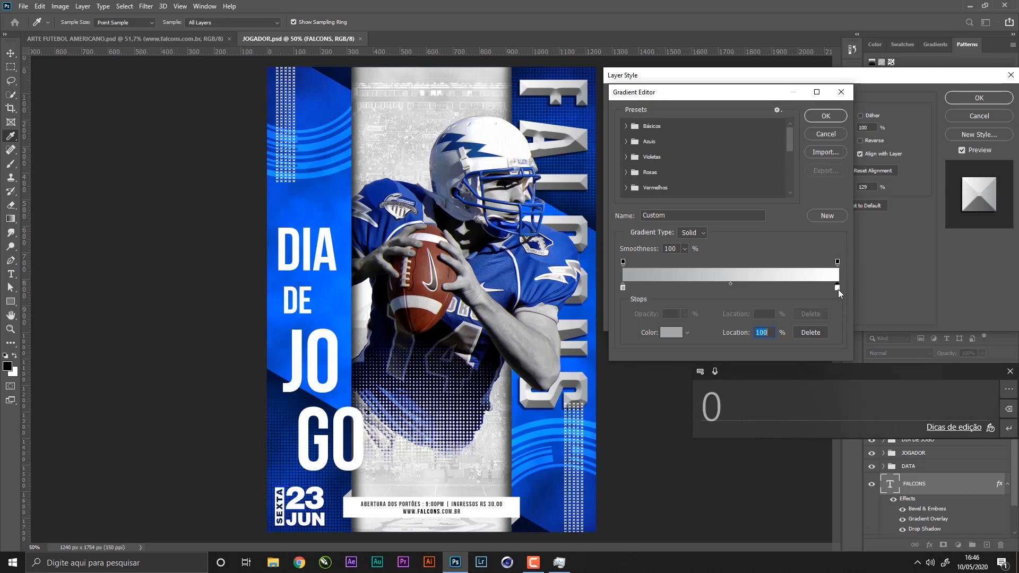
click(670, 333)
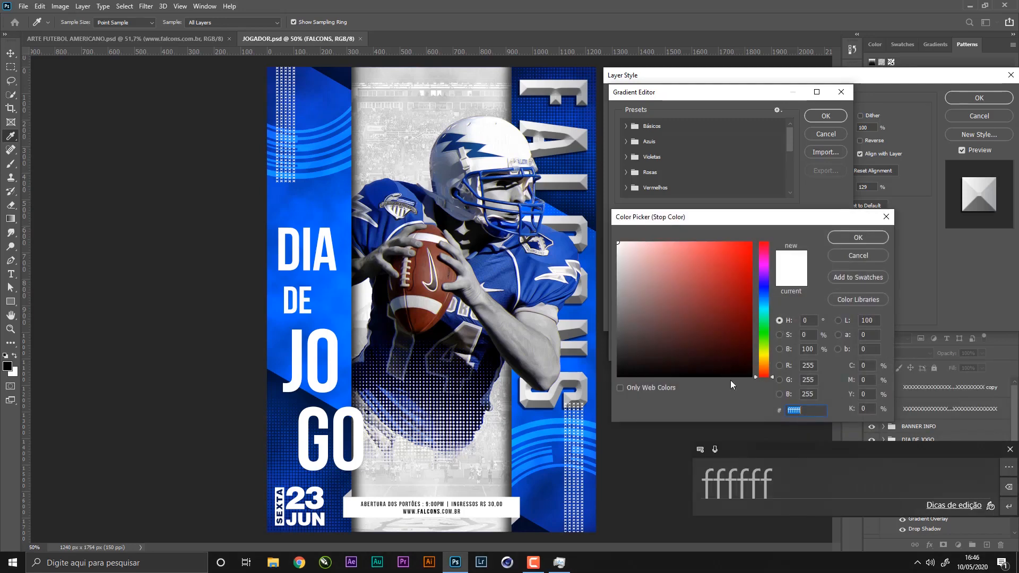
click(868, 237)
click(826, 117)
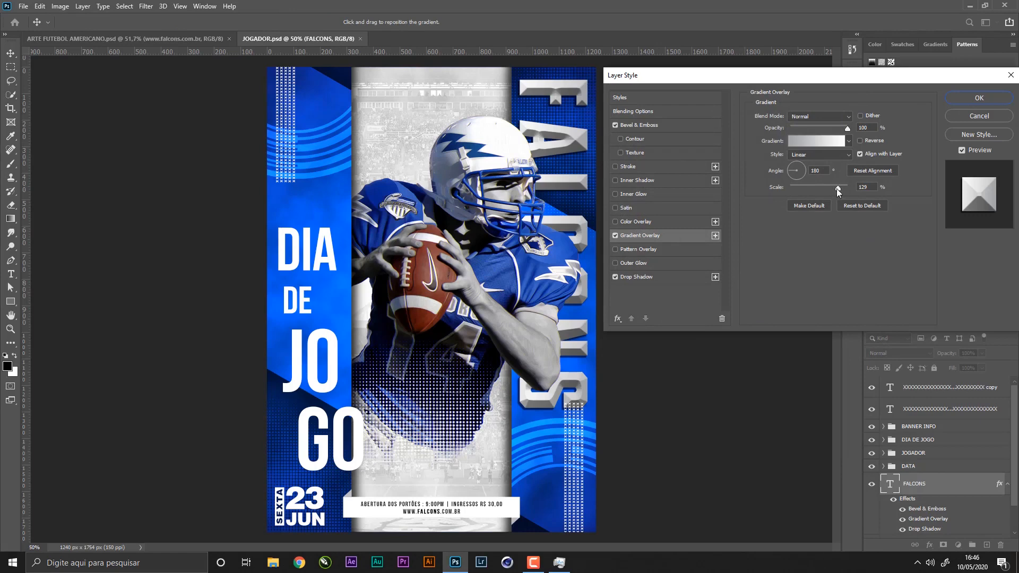
- Set the FALCONS gradient overlay's scale to 150%, reverse the gradient, apply the layer style and save the document
double_click(860, 188)
text(100)
drag(825, 189, 897, 186)
click(873, 142)
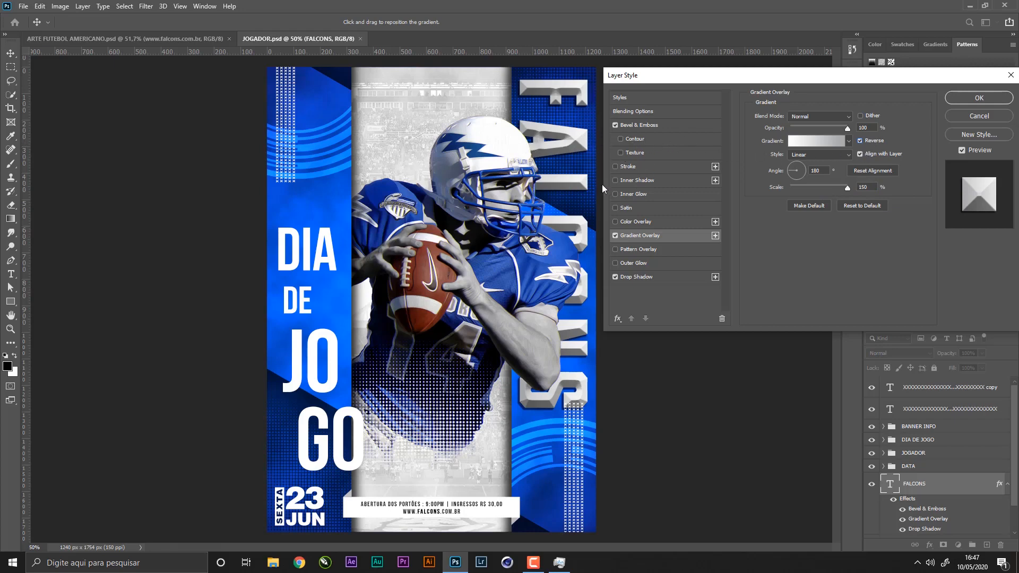
click(962, 99)
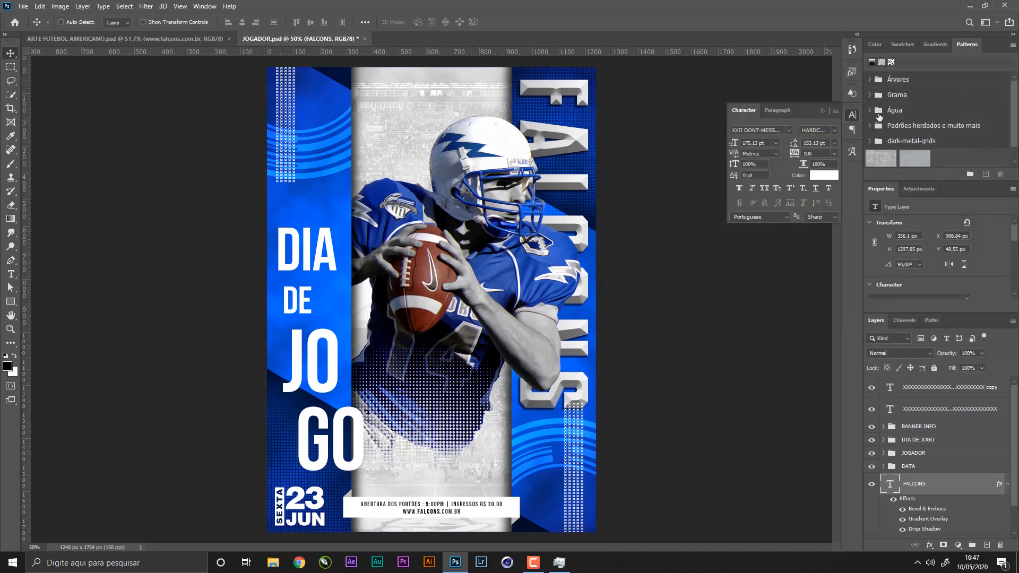
key(ctrl+s)
- Move both X pattern text layers into the BACKGROUND group and save the document
click(963, 387)
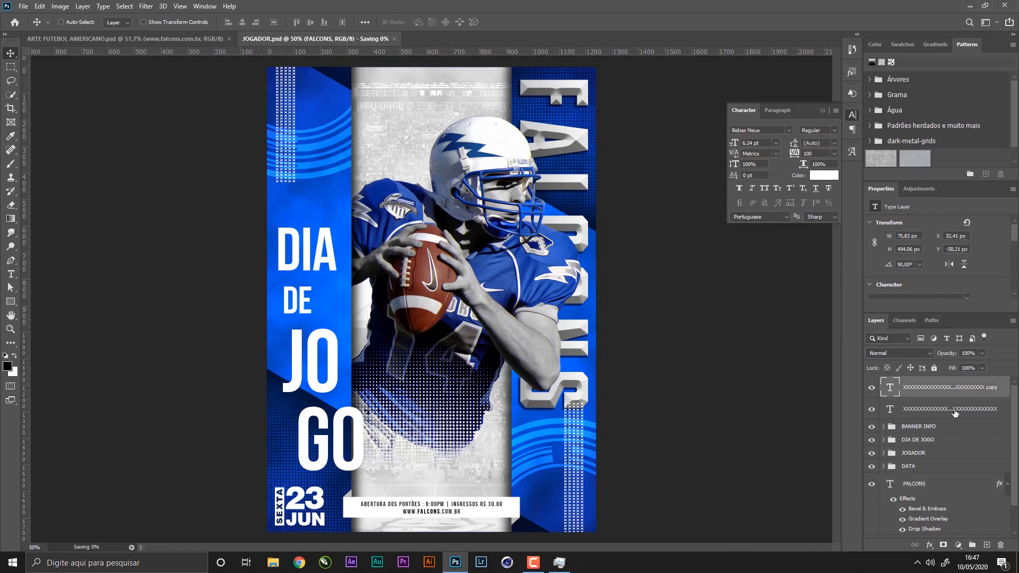
shift+click(957, 409)
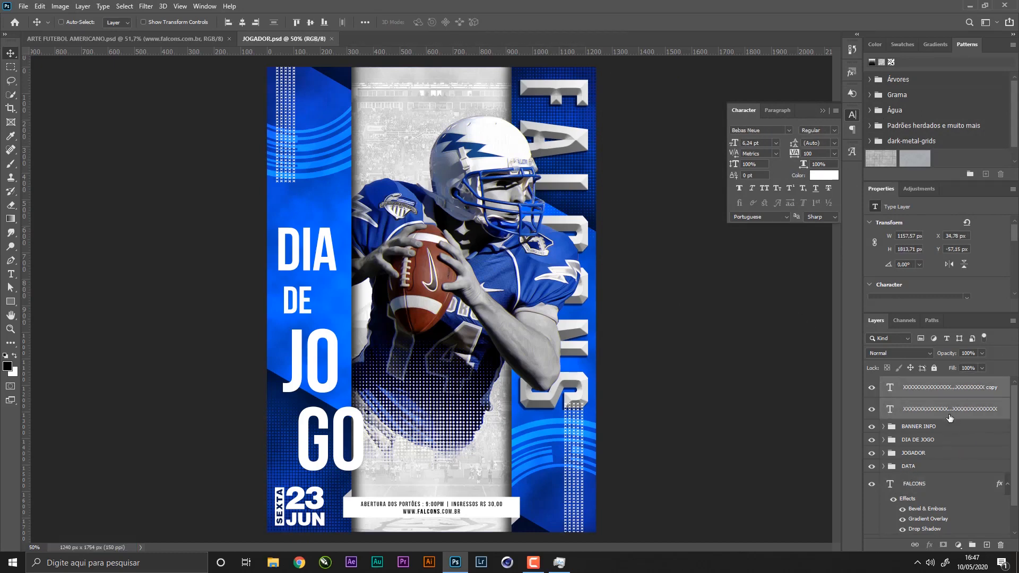
drag(960, 403, 944, 509)
key(ctrl+s)
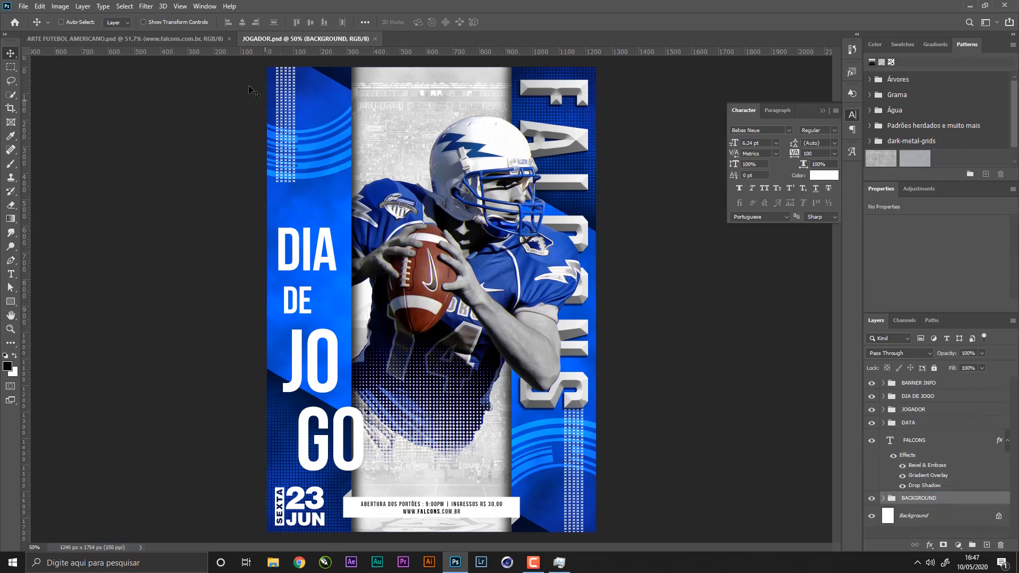
- Check the finished reference poster and add the gray-to-white gradient overlay, not reversed, to the DIA text in JOGADOR.psd
click(209, 39)
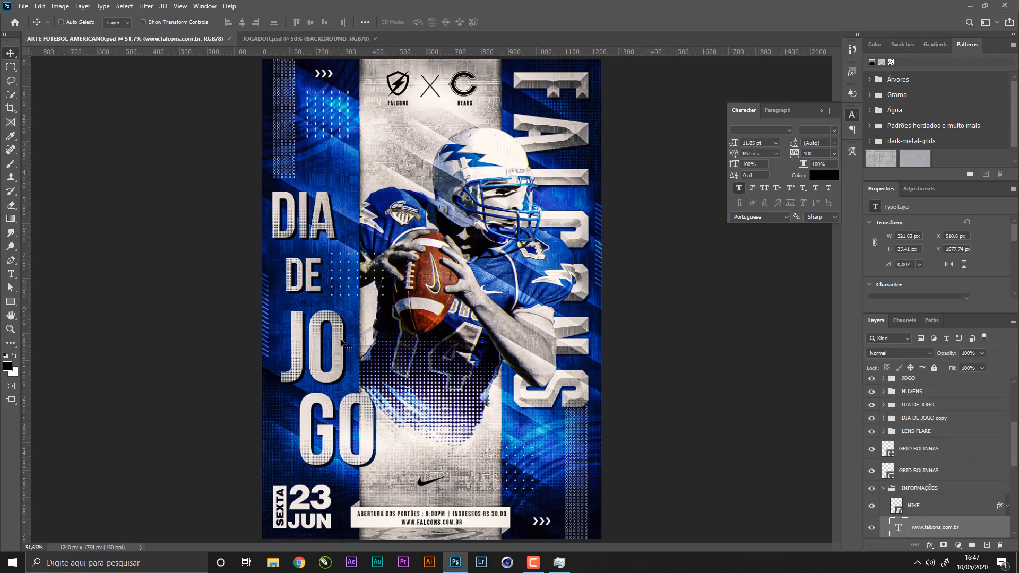
click(260, 39)
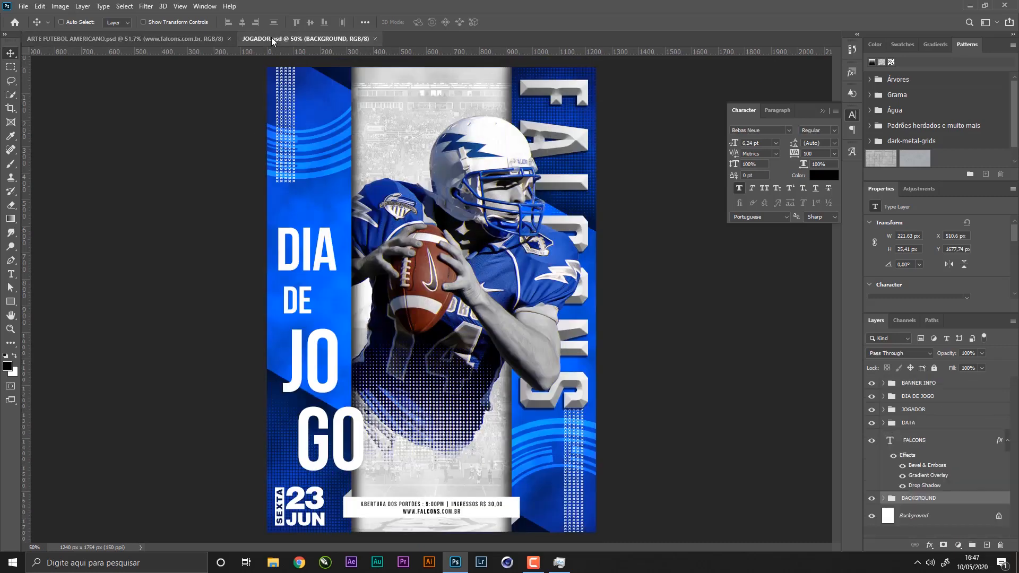
right_click(334, 255)
click(372, 265)
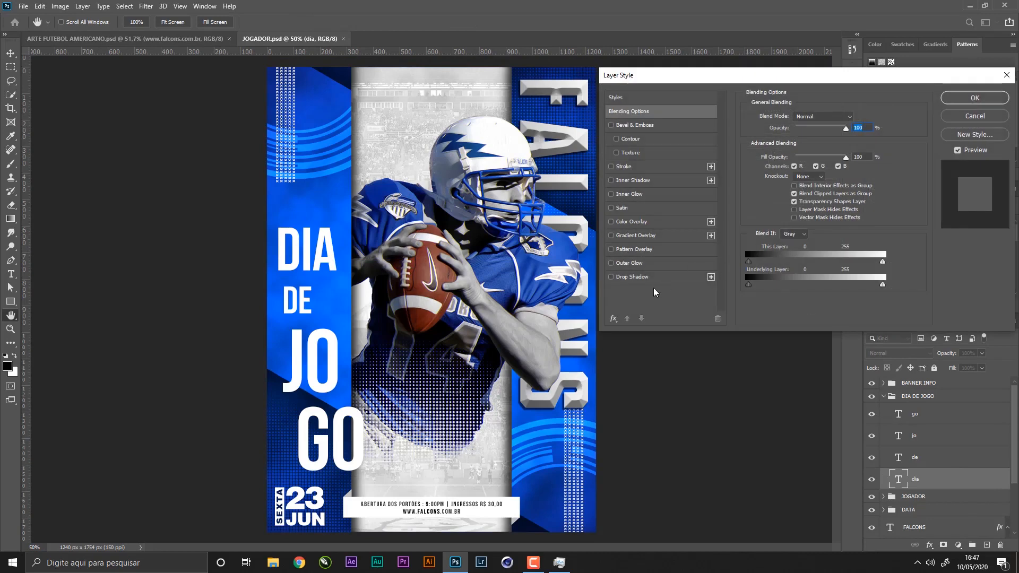
click(639, 236)
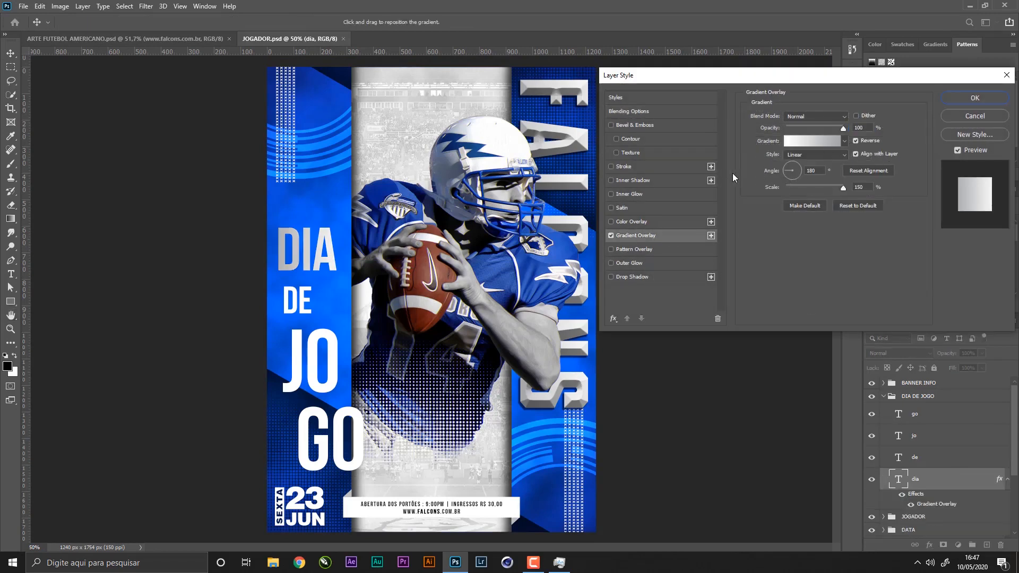
click(856, 141)
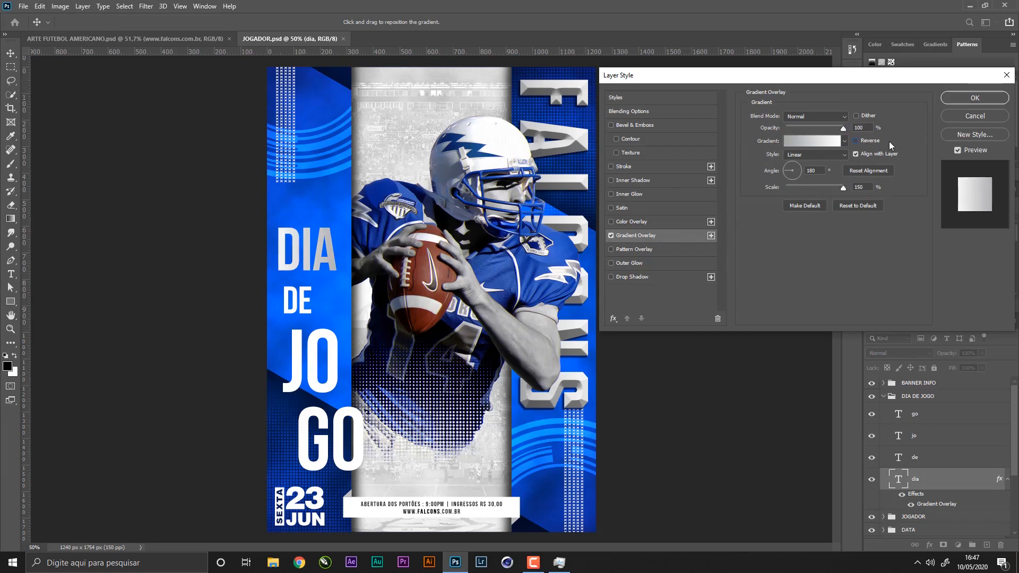
click(975, 98)
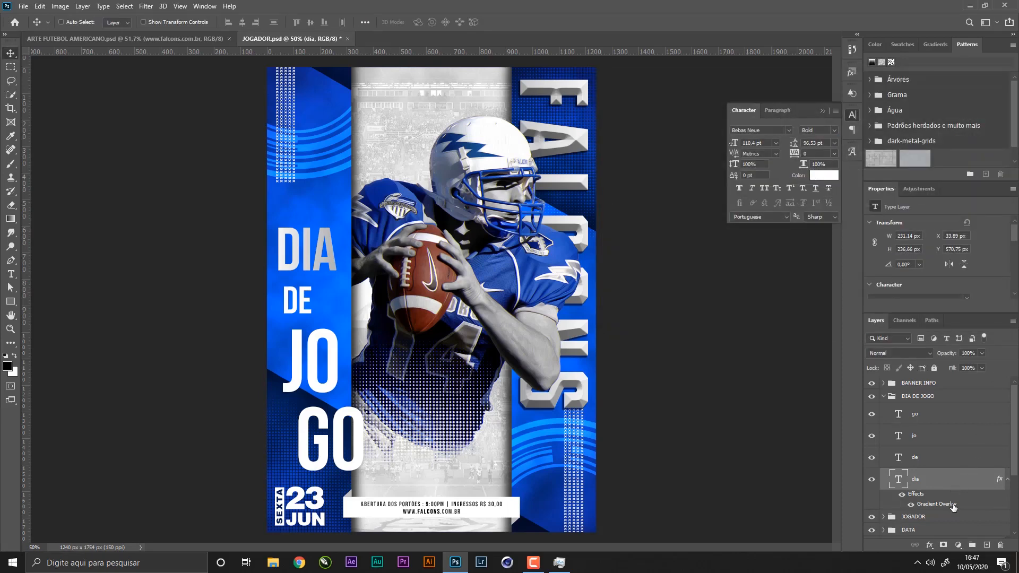
- Copy the DIA layer's gradient overlay to the de, jo and go text layers and save the document
drag(954, 507, 946, 434)
drag(939, 505, 941, 419)
key(ctrl+s)
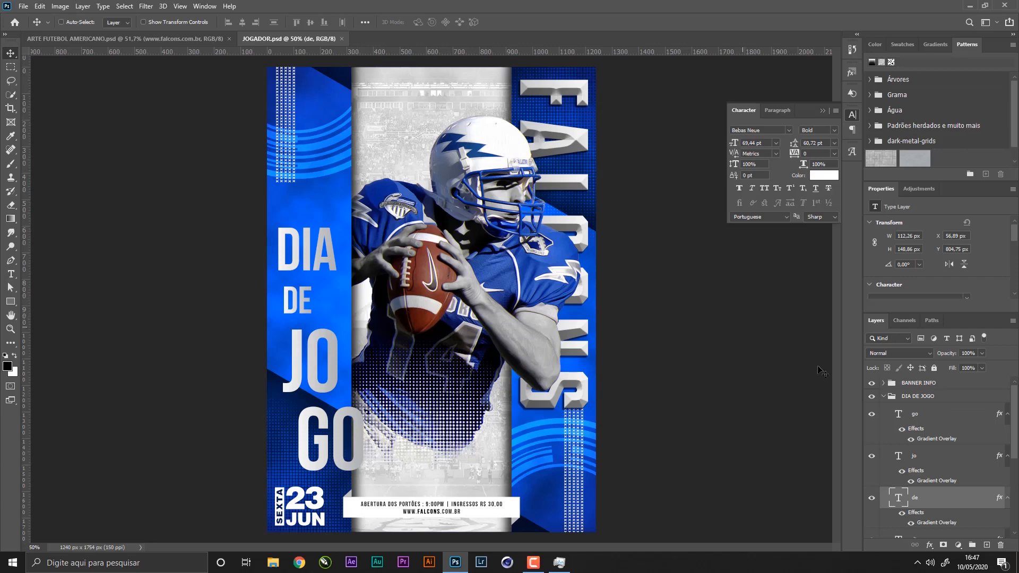
- Add a drop shadow to the DIA DE JOGO group with a 157° angle and 13 px distance, then save the document
click(963, 398)
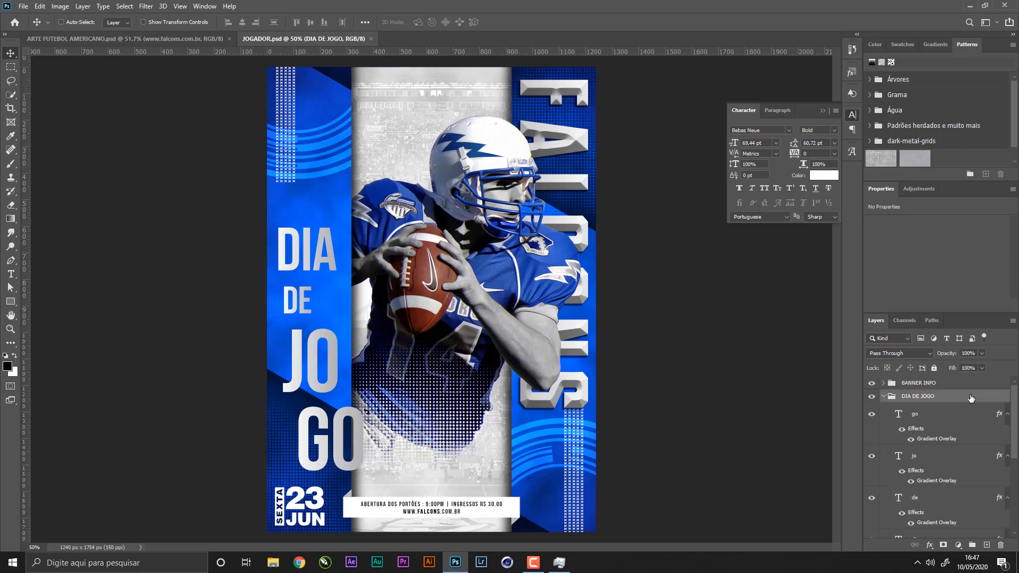
double_click(971, 398)
click(664, 278)
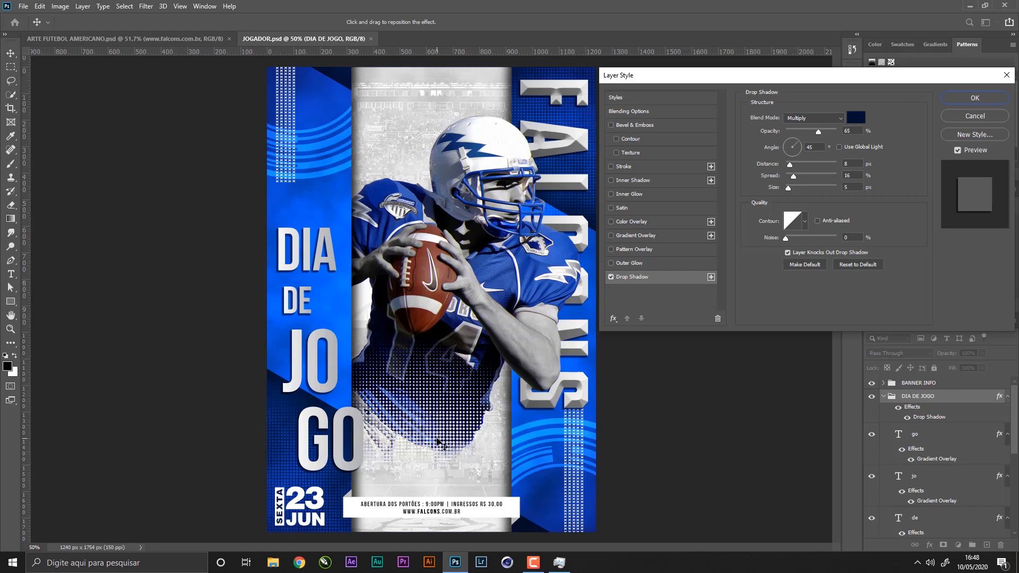
drag(438, 443, 441, 445)
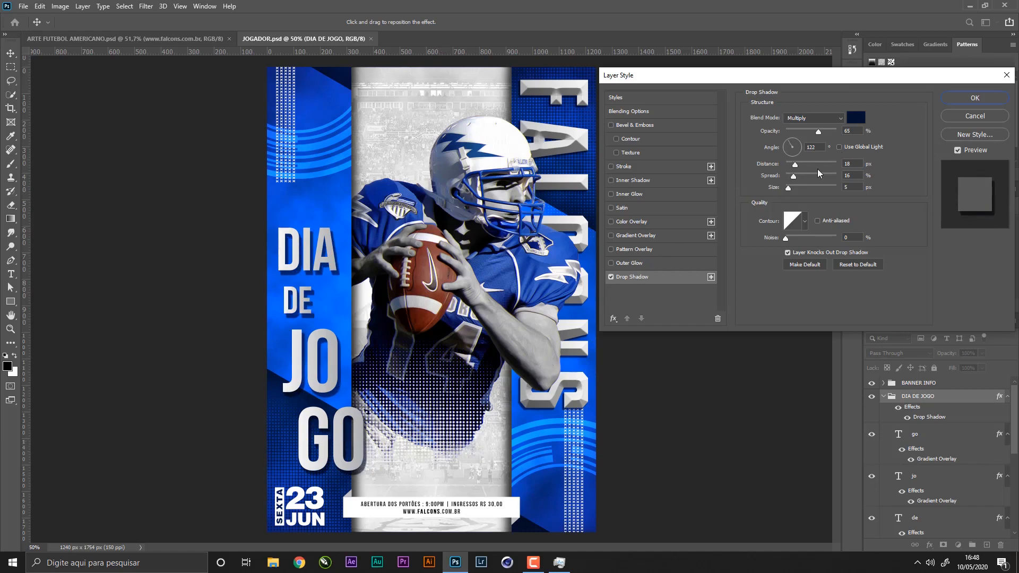
drag(393, 482, 394, 481)
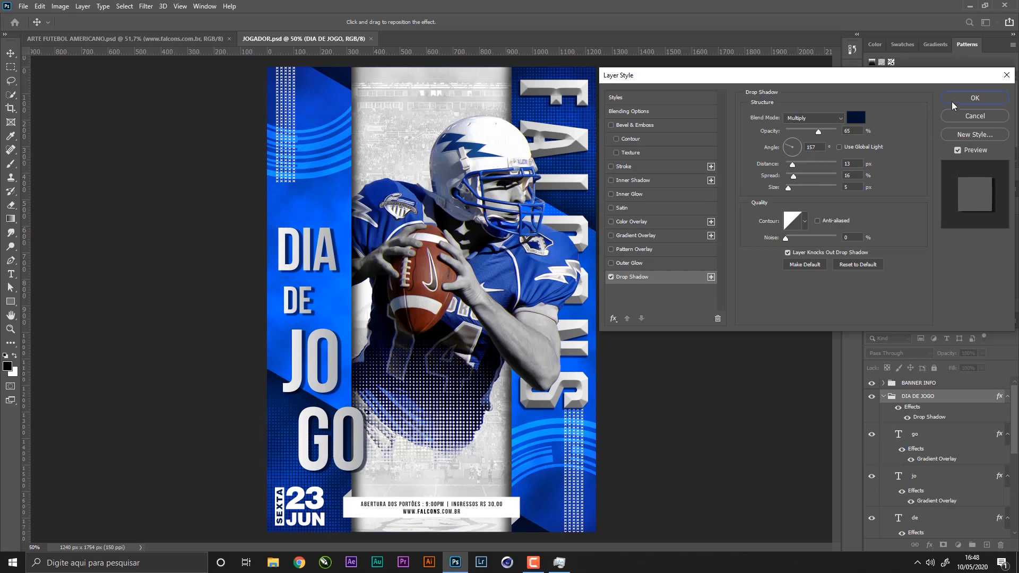
click(973, 100)
key(ctrl+s)
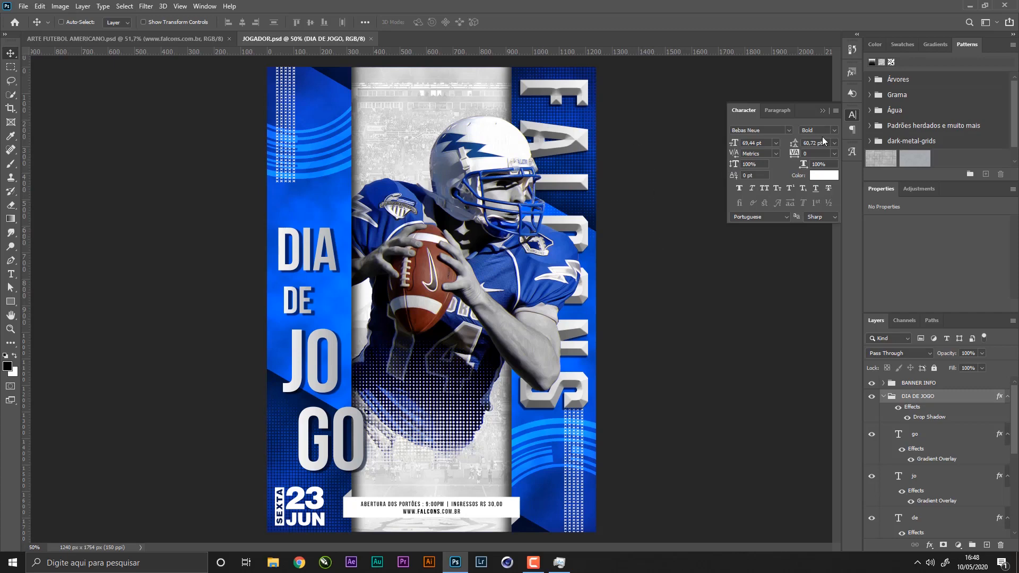
- Collapse the Character settings and the DIA DE JOGO group, and add a new empty layer above the BANNER INFO group
click(823, 111)
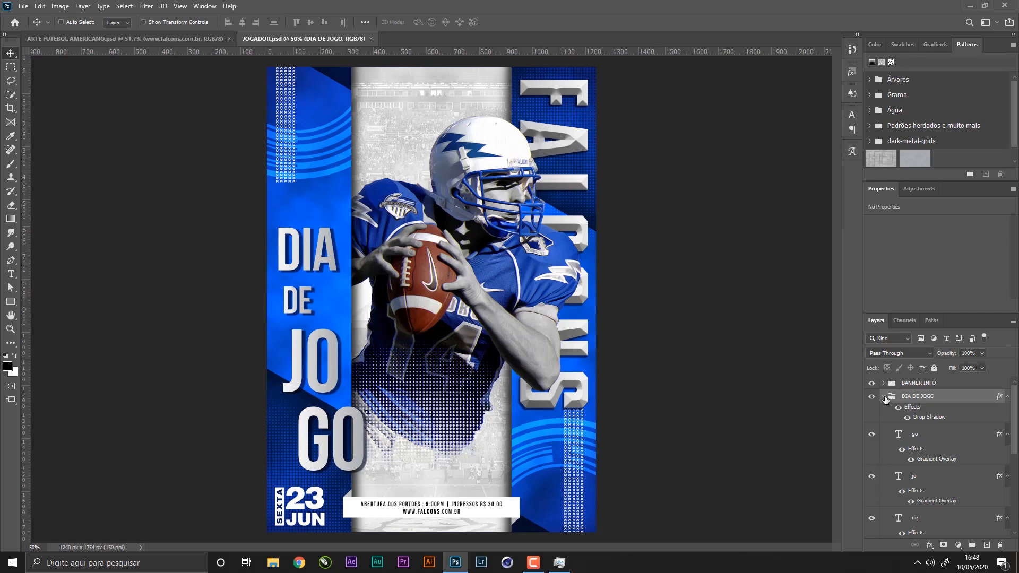
click(884, 397)
click(929, 383)
click(987, 545)
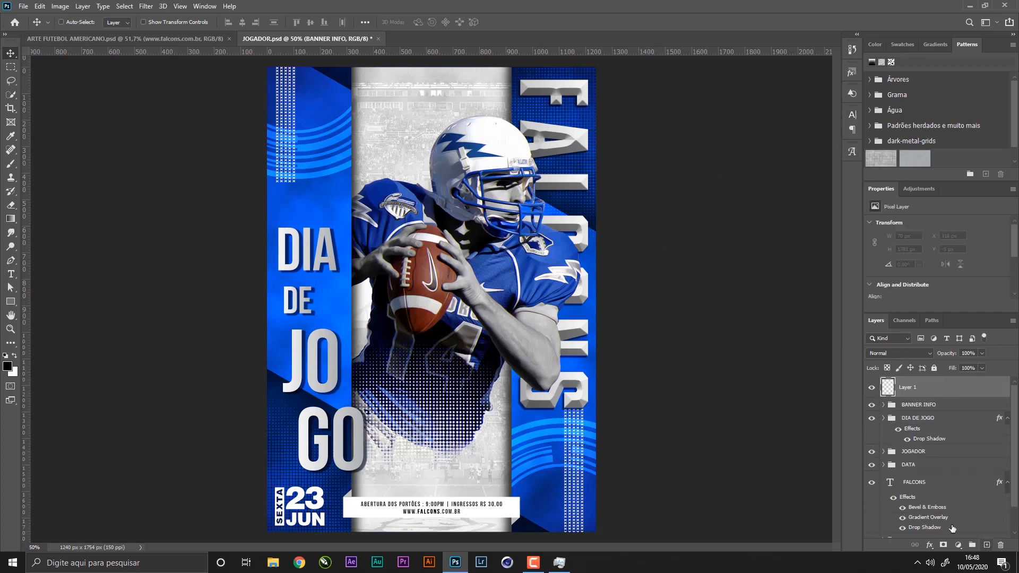
key(z)
drag(441, 116, 489, 148)
drag(490, 158, 495, 279)
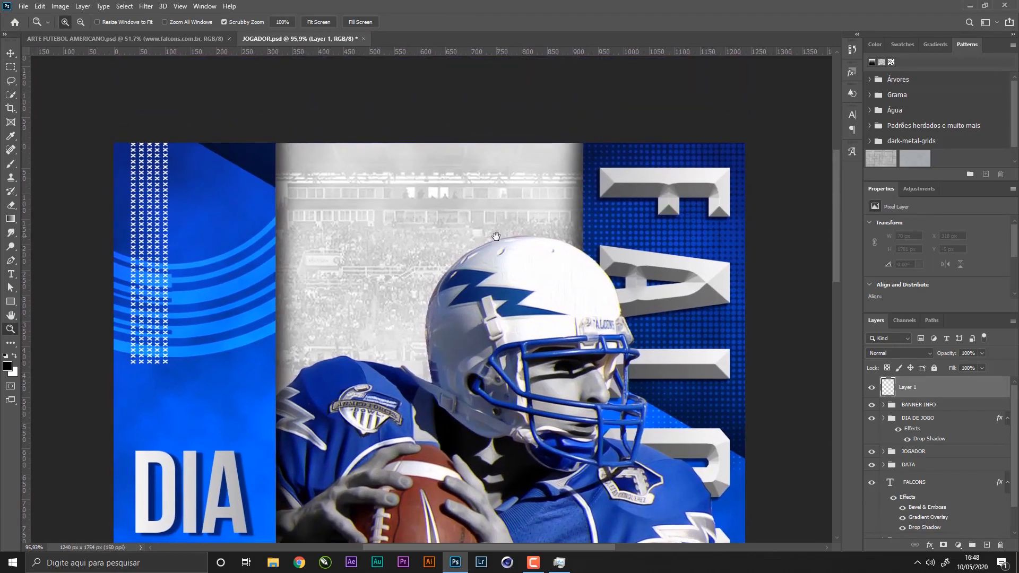
key(ctrl+1)
key(v)
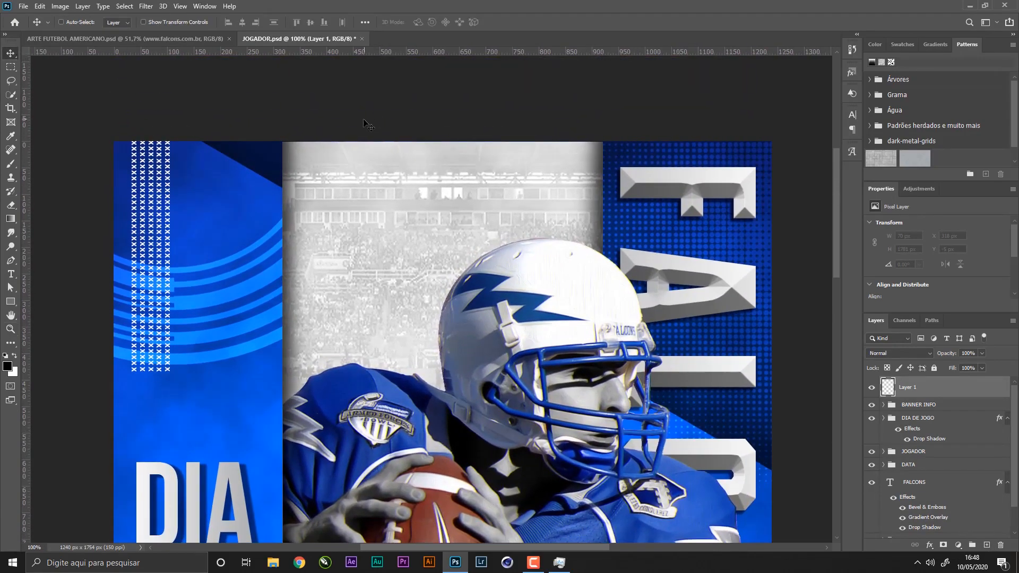
- Place the CHICAGO image from Downloads into the poster as an embedded object
click(24, 6)
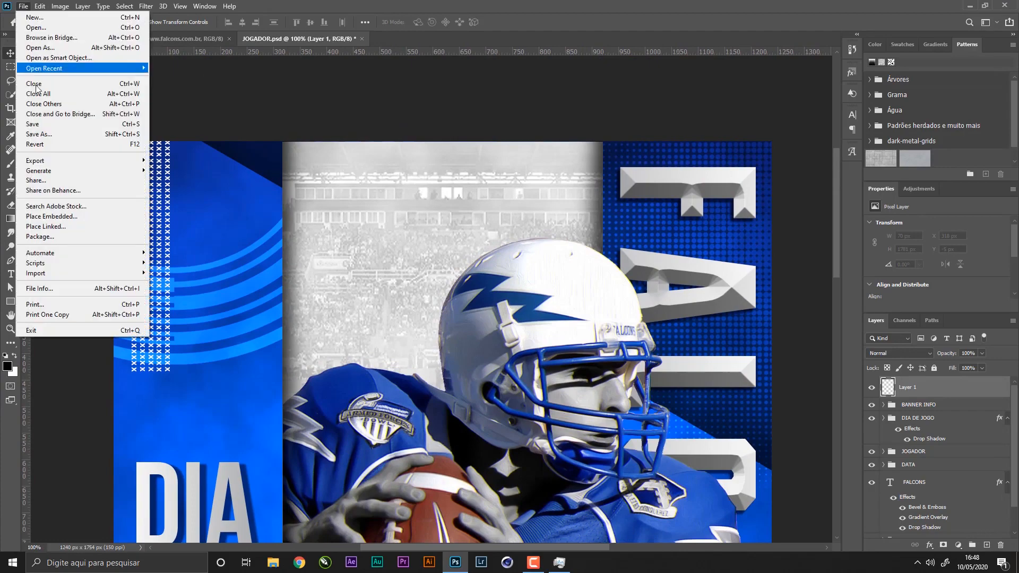
click(60, 217)
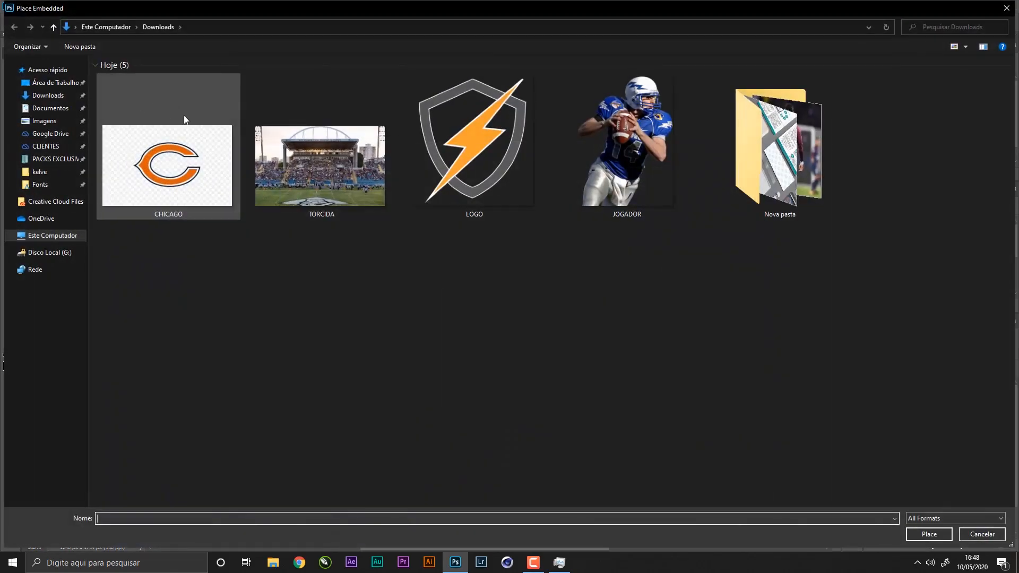
click(415, 152)
click(175, 170)
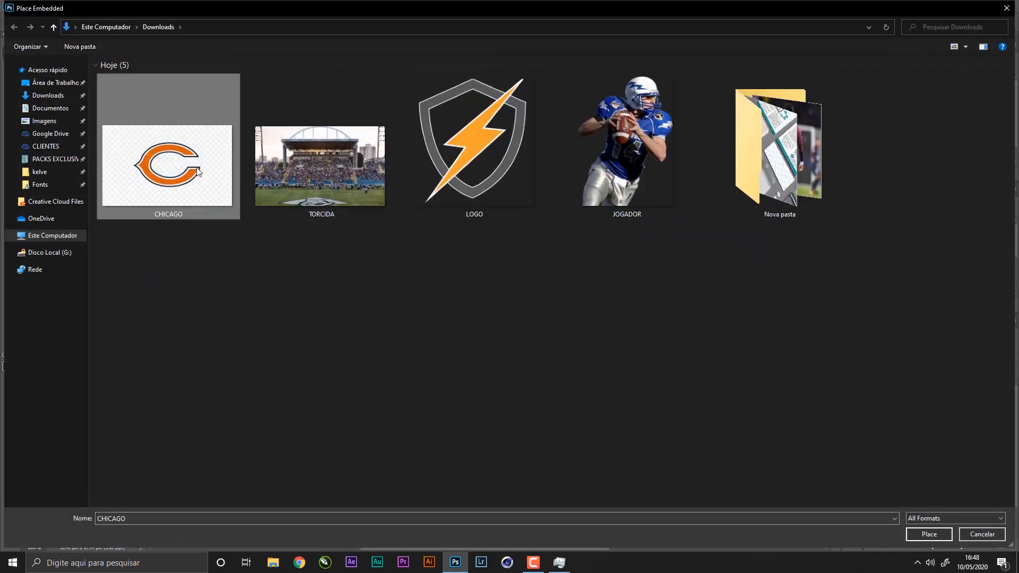
double_click(190, 170)
key(Return)
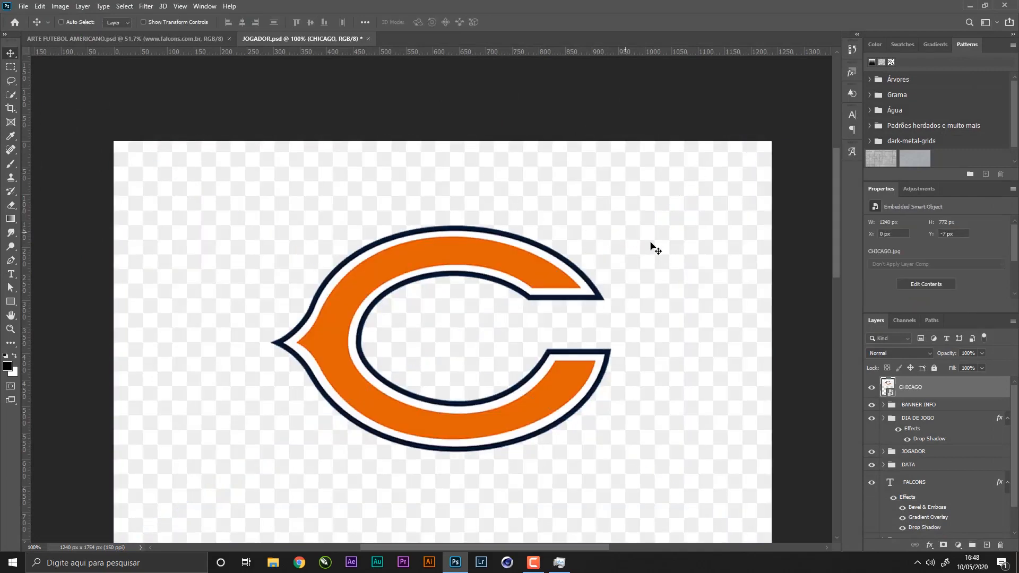
- Switch the selection tool to the Magic Wand and rasterize the CHICAGO smart object
key(w)
scroll(617, 255, down, 3)
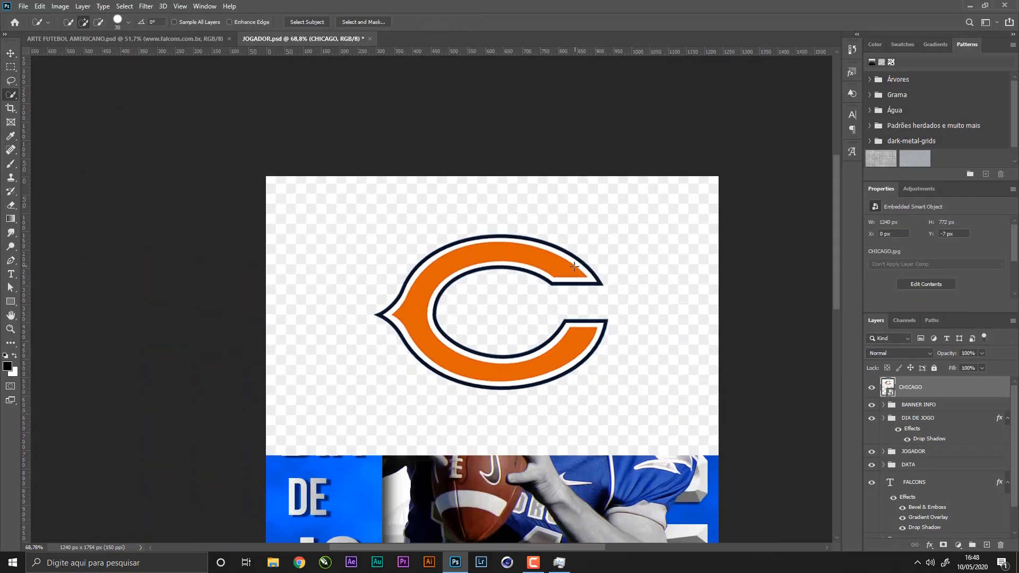
right_click(14, 96)
click(64, 112)
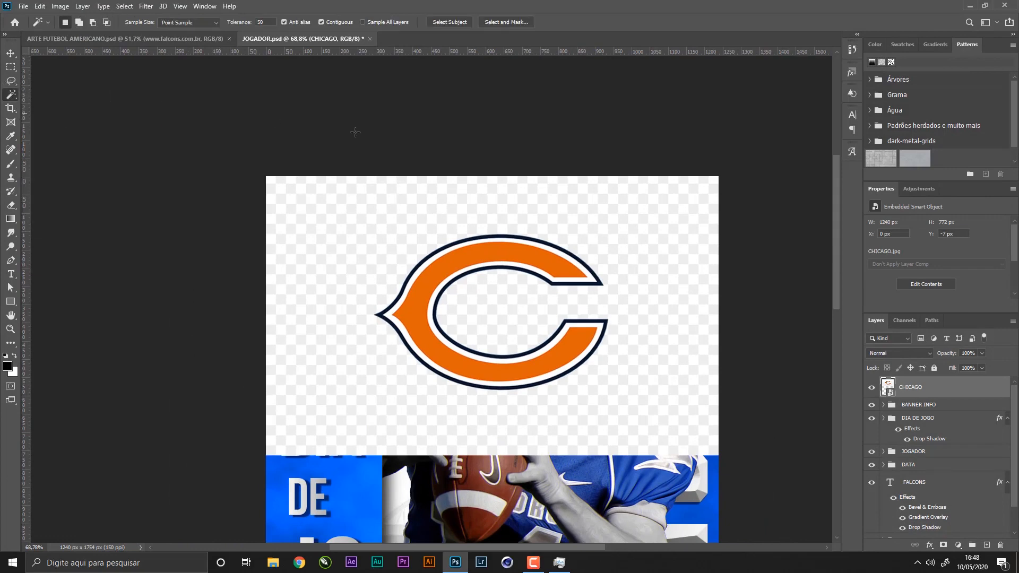
click(669, 326)
key(ctrl+d)
key(e)
click(573, 286)
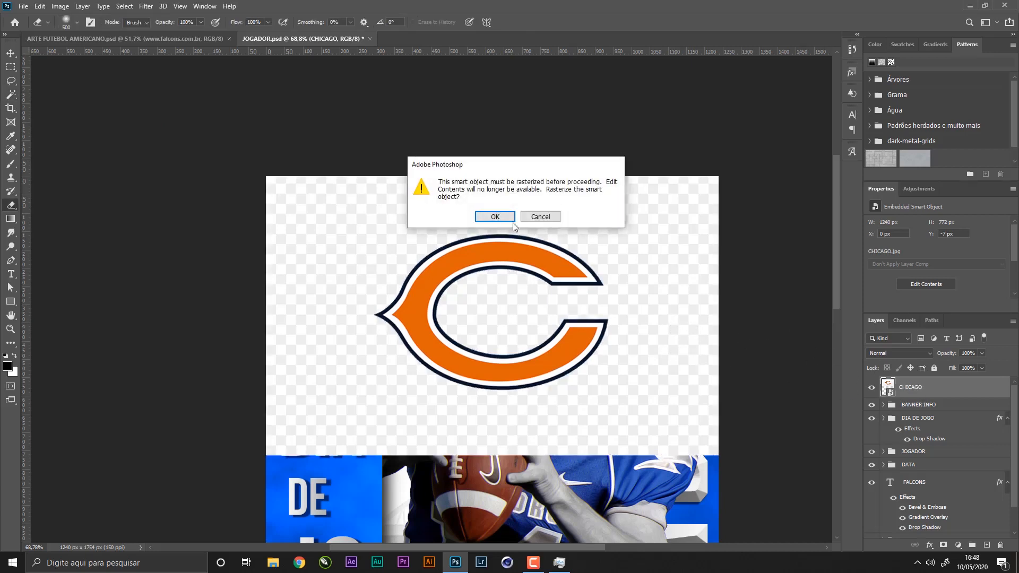
click(513, 222)
- Select and delete the checkered background and the white inner outline of the CHICAGO logo using the Magic Wand
key(w)
click(650, 284)
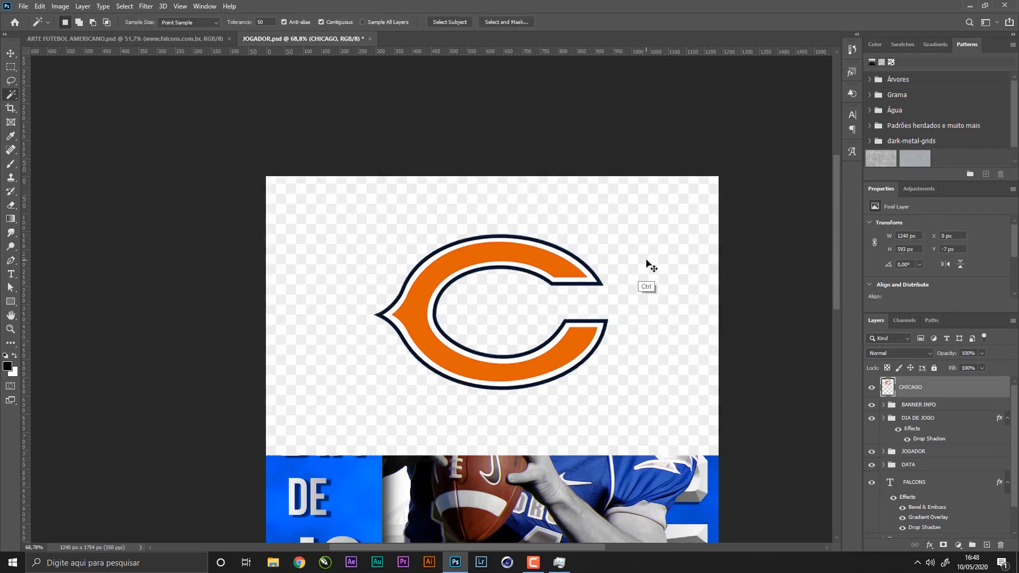
key(Delete)
click(592, 280)
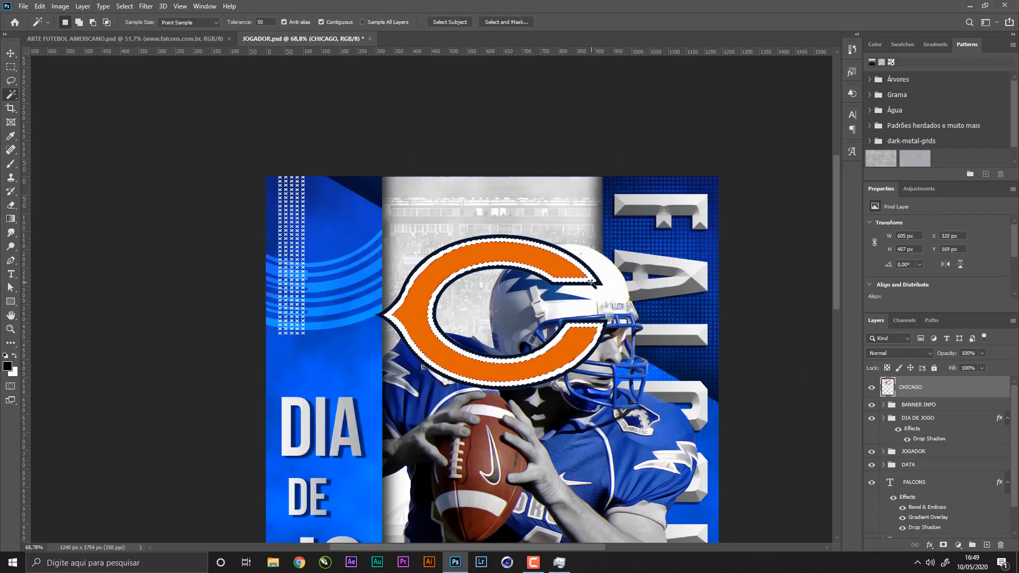
key(Delete)
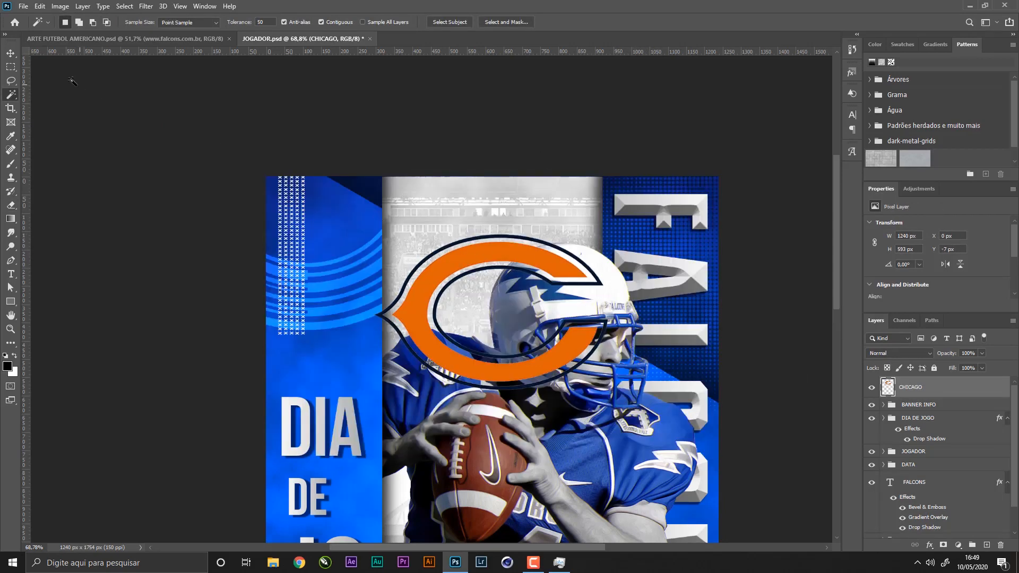
- Add a black (#000000) color overlay at 100% opacity to the CHICAGO layer
click(11, 53)
double_click(976, 390)
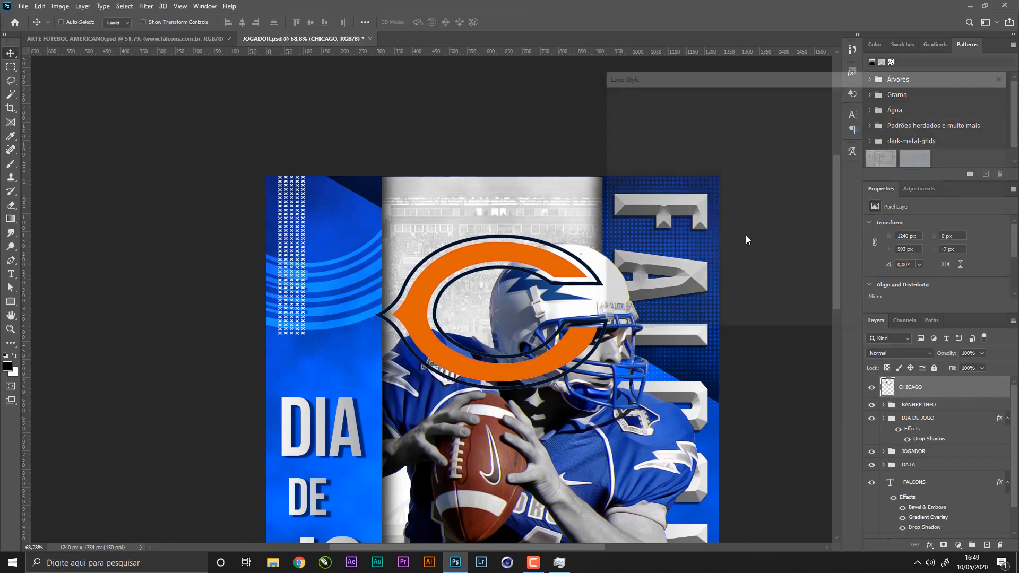
click(634, 222)
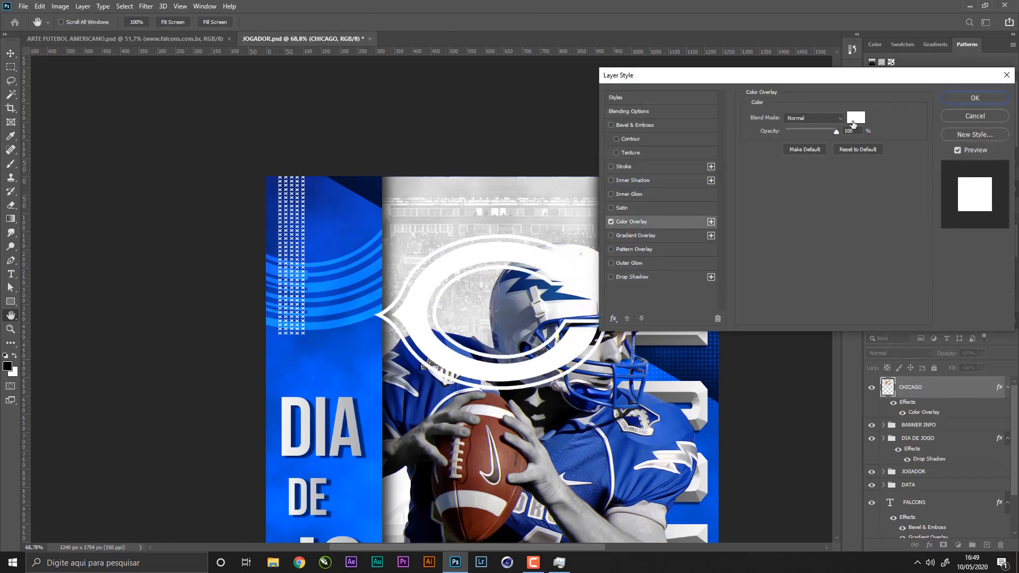
click(856, 118)
click(764, 400)
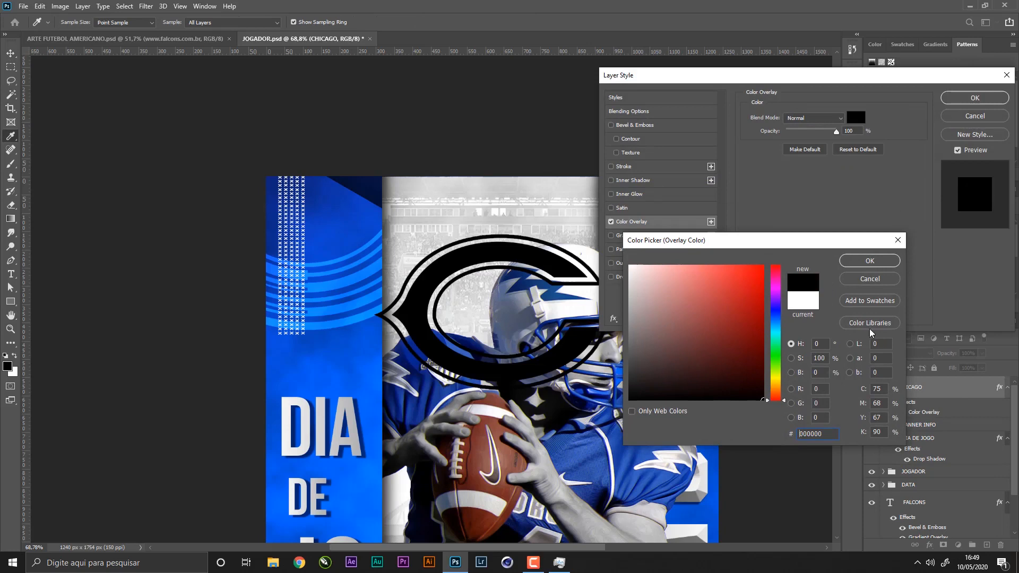
click(886, 259)
click(976, 99)
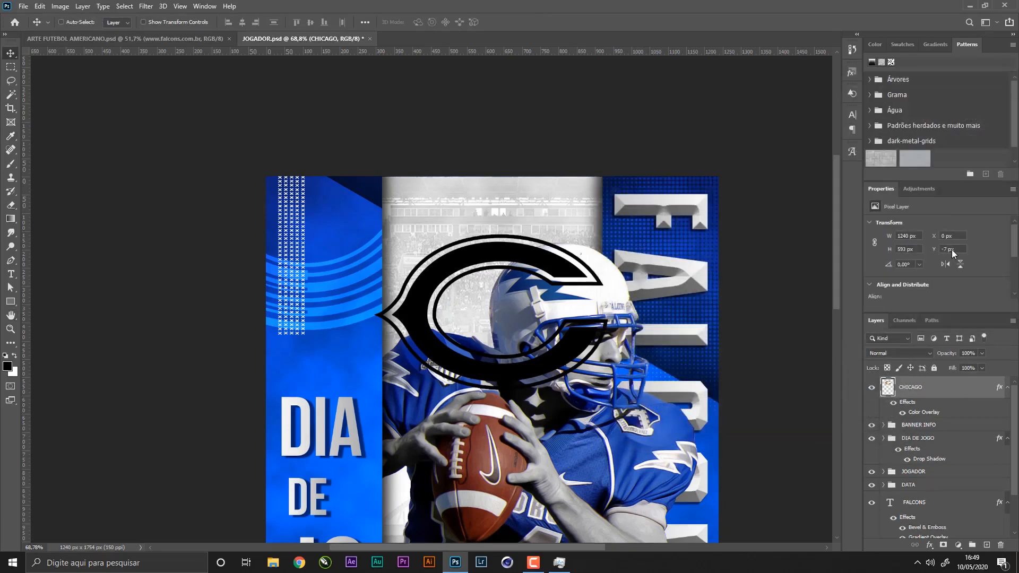
- Rasterize the CHICAGO layer's style and move the logo down over the player
right_click(947, 383)
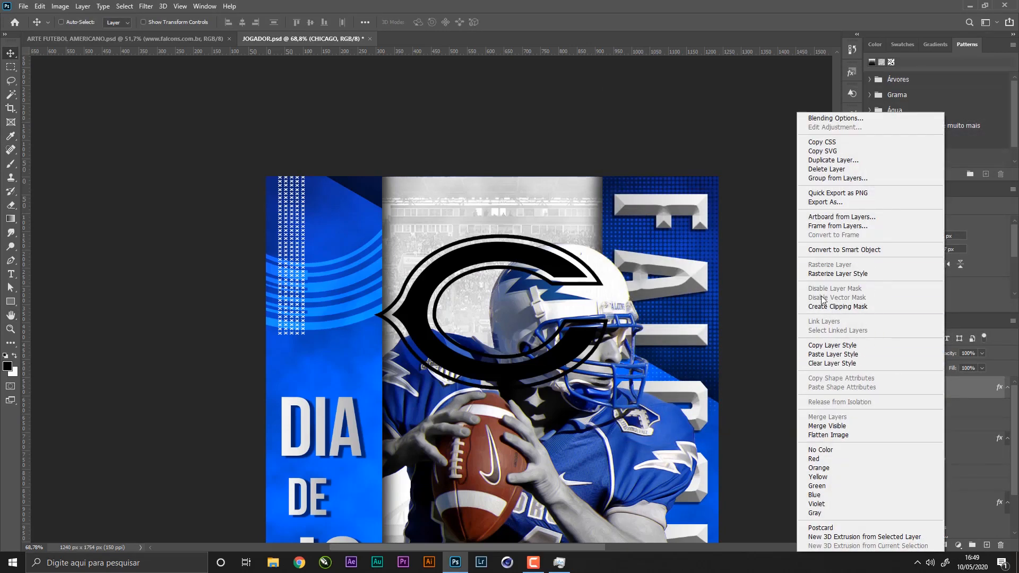
click(869, 273)
drag(603, 344, 603, 297)
key(ctrl+t)
drag(672, 270, 673, 378)
key(Return)
- Scale the CHICAGO layer down to about 864 × 413 px and position it over the player's helmet and shoulder
key(ctrl+t)
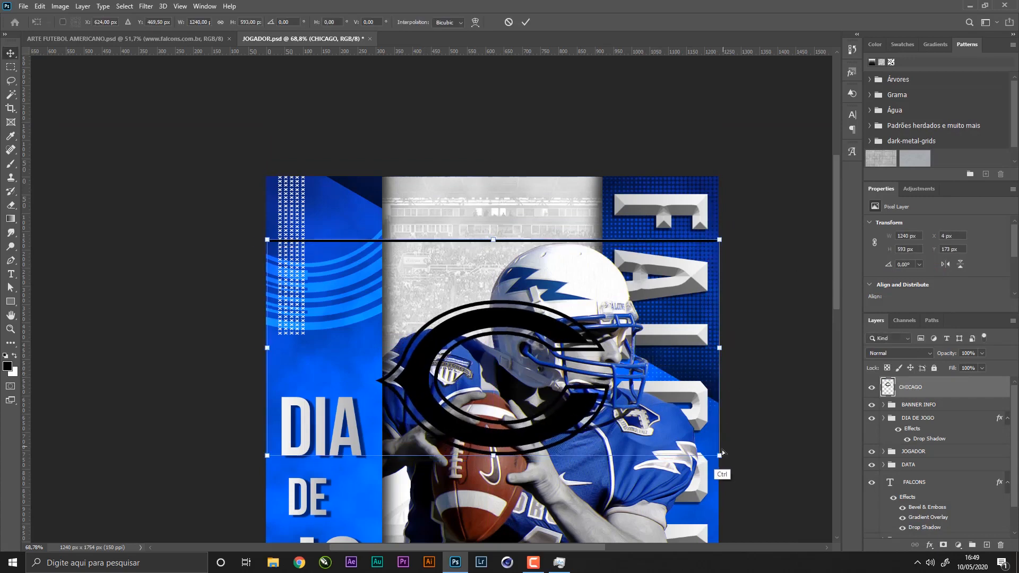
drag(720, 456, 563, 379)
drag(551, 317, 611, 320)
key(Return)
- Delete the stray black line above the Chicago logo and convert the CHICAGO layer to a smart object
click(10, 67)
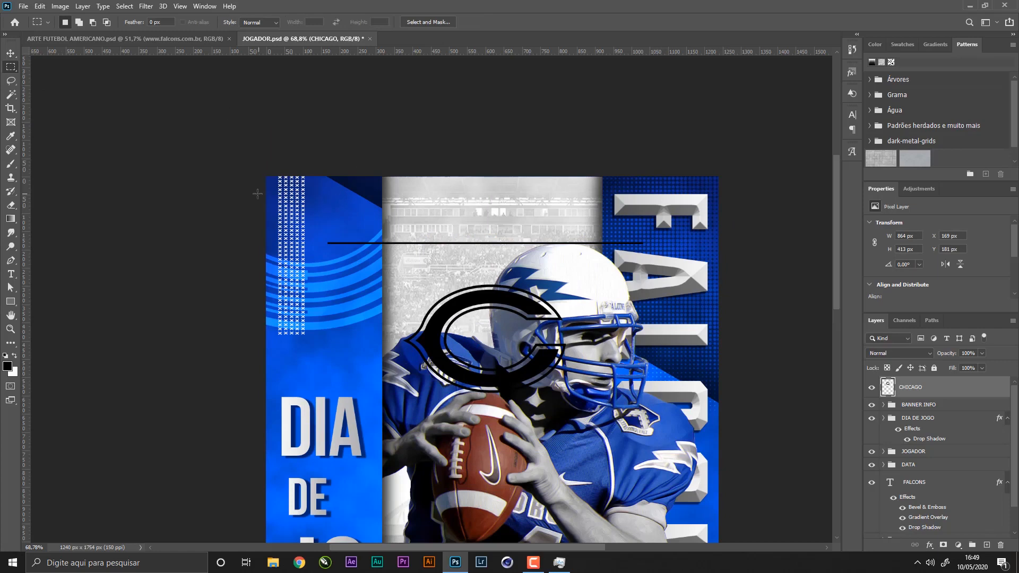
key(ctrl+t)
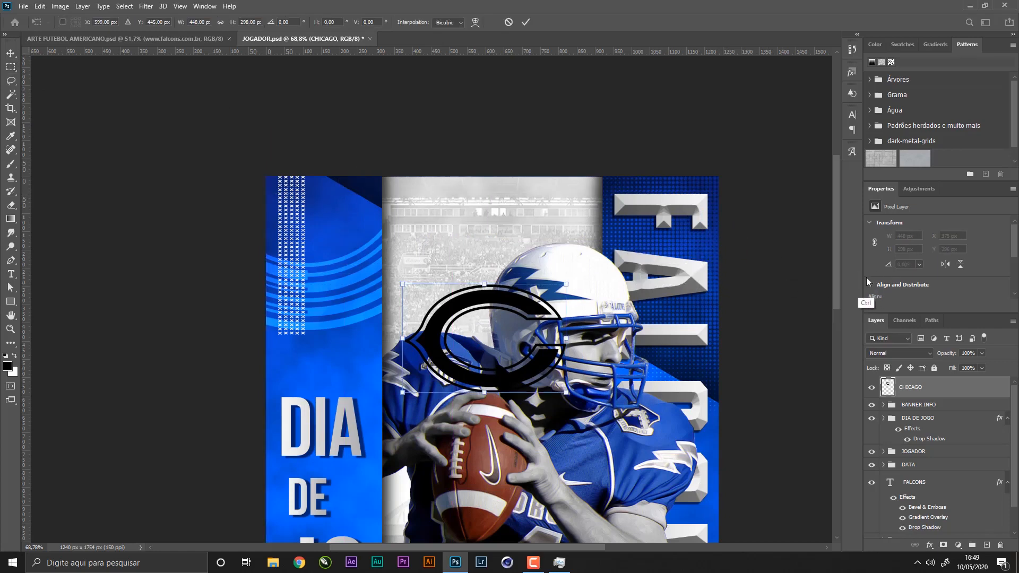
key(Escape)
right_click(943, 386)
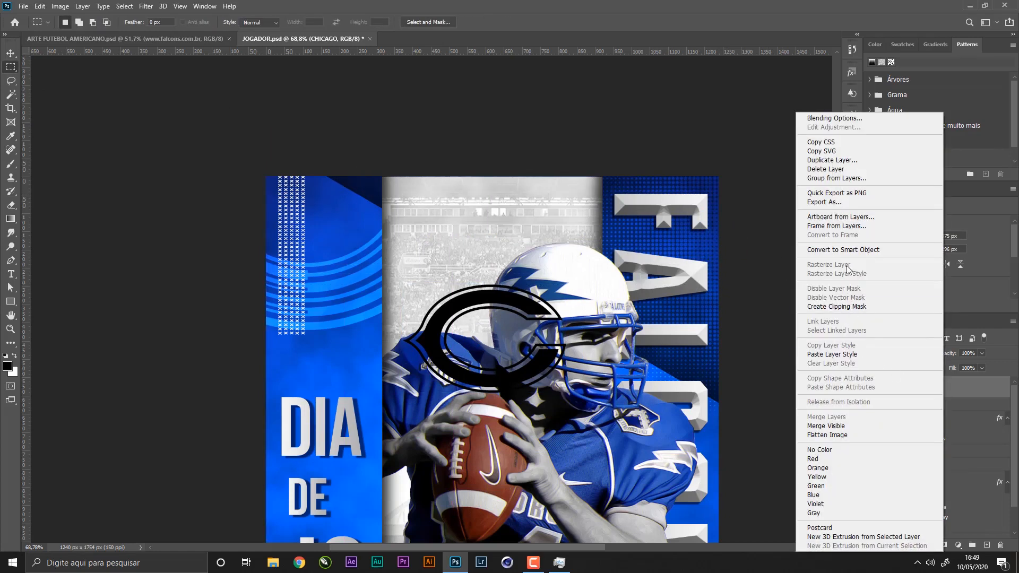
click(849, 249)
key(v)
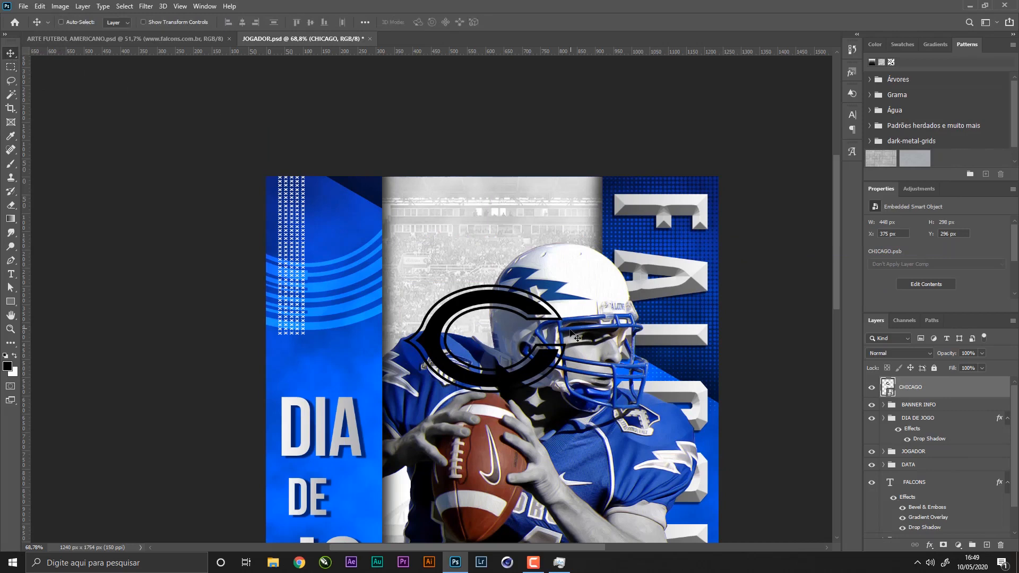
- Resize the Chicago logo to about 117 × 105 px above the helmet in the white band and save the document
drag(576, 338, 581, 247)
key(ctrl+t)
drag(574, 304, 557, 234)
key(Return)
key(ctrl+space)
drag(522, 175, 364, 205)
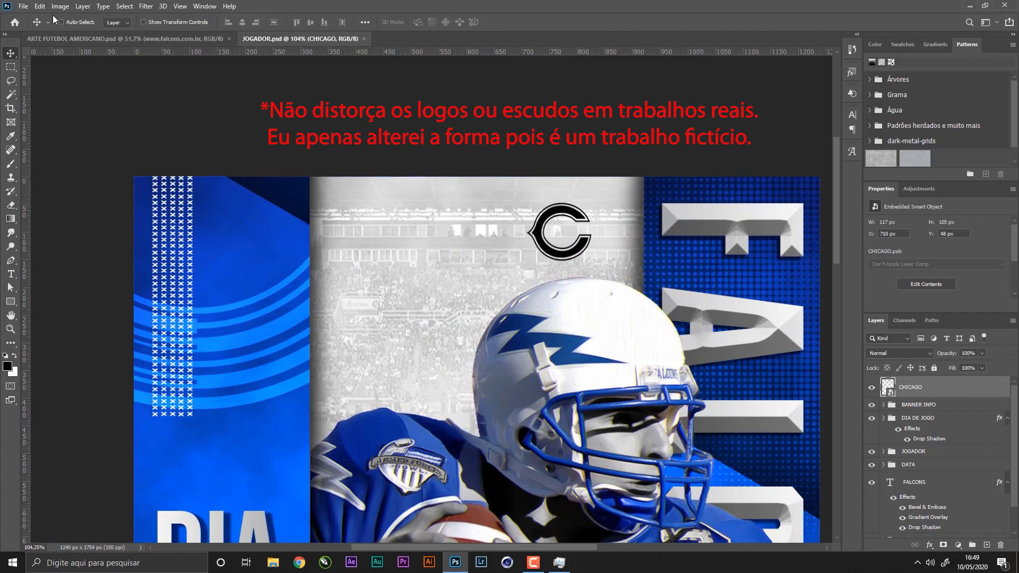
- Place the LOGO shield image as an embedded object and move it beside the helmet in the white band
click(23, 6)
click(64, 216)
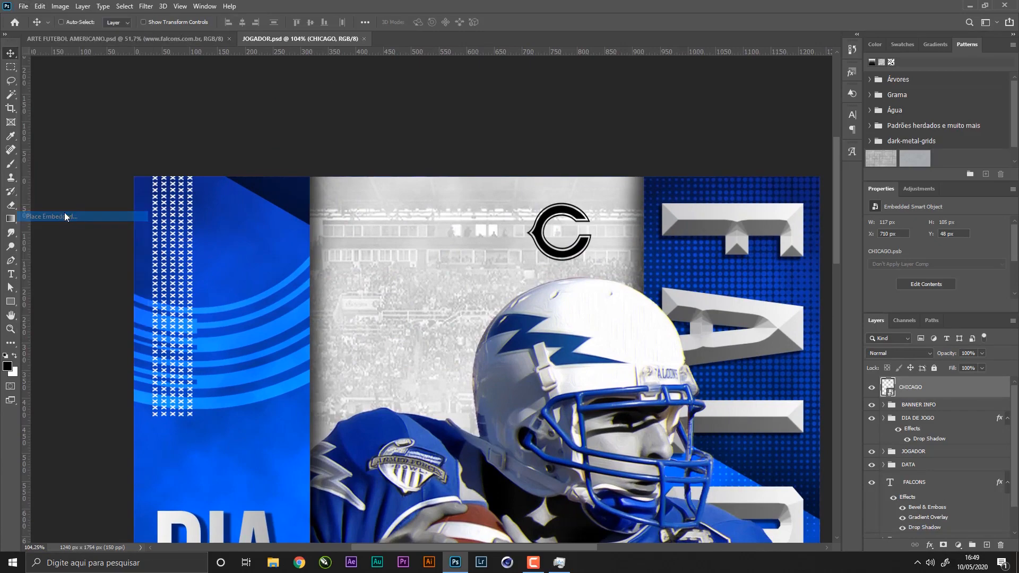
double_click(462, 139)
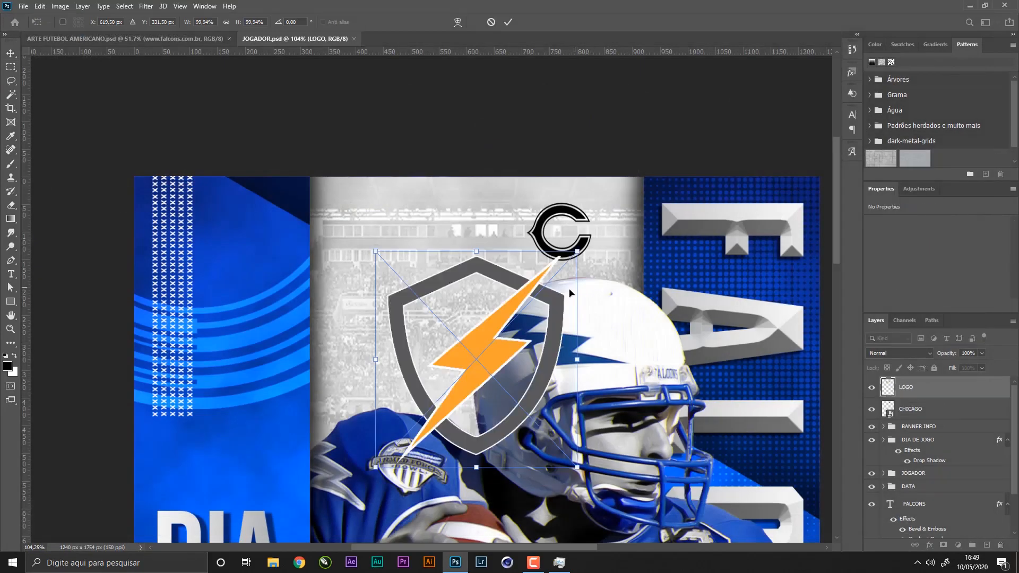
key(Return)
drag(448, 320, 379, 302)
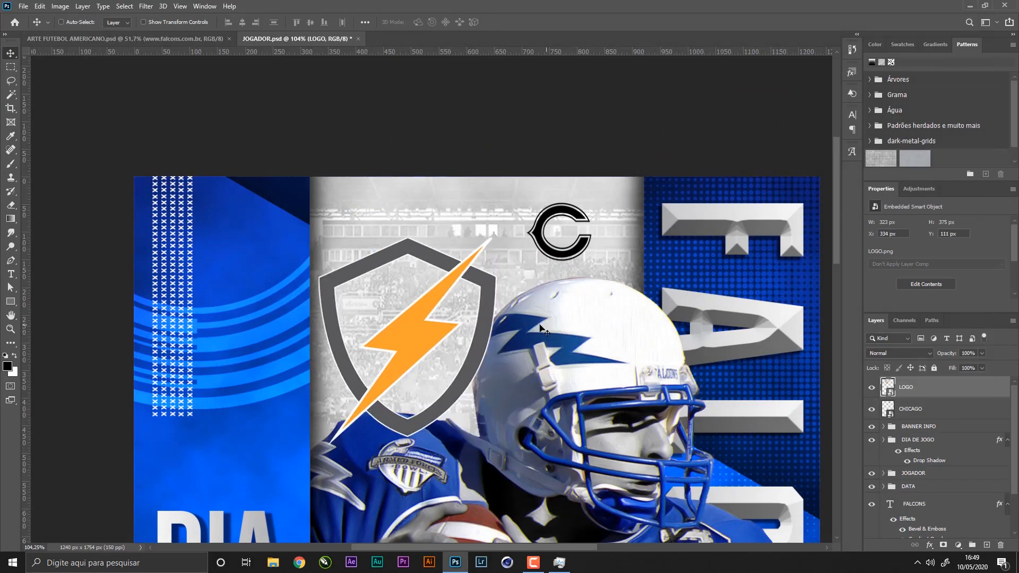
- Examine the player's helmet and its lightning emblem up close alongside the shield logo
key(w)
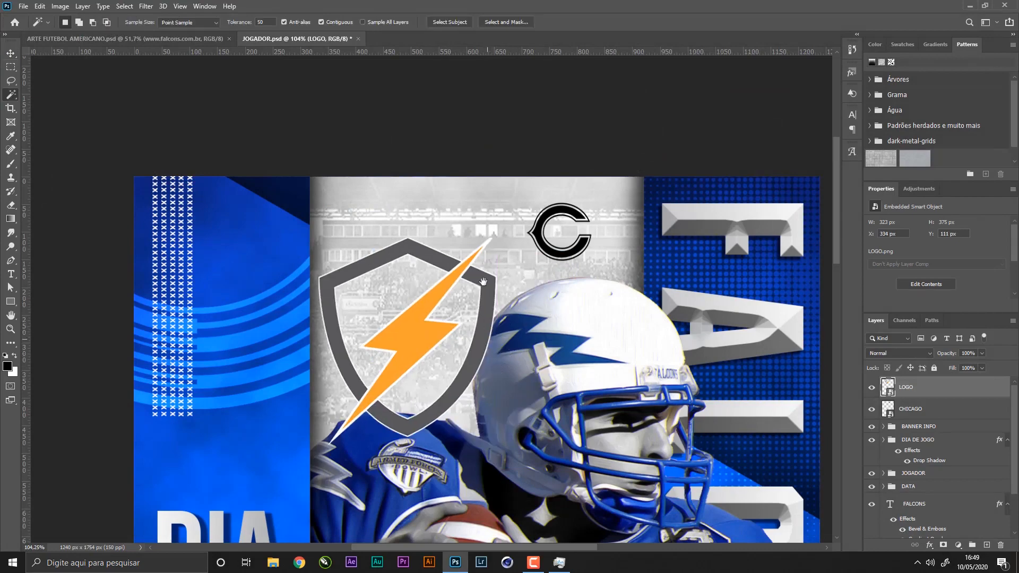
drag(484, 281, 480, 137)
mouse_move(485, 316)
mouse_down()
mouse_move(493, 157)
mouse_move(492, 306)
mouse_up()
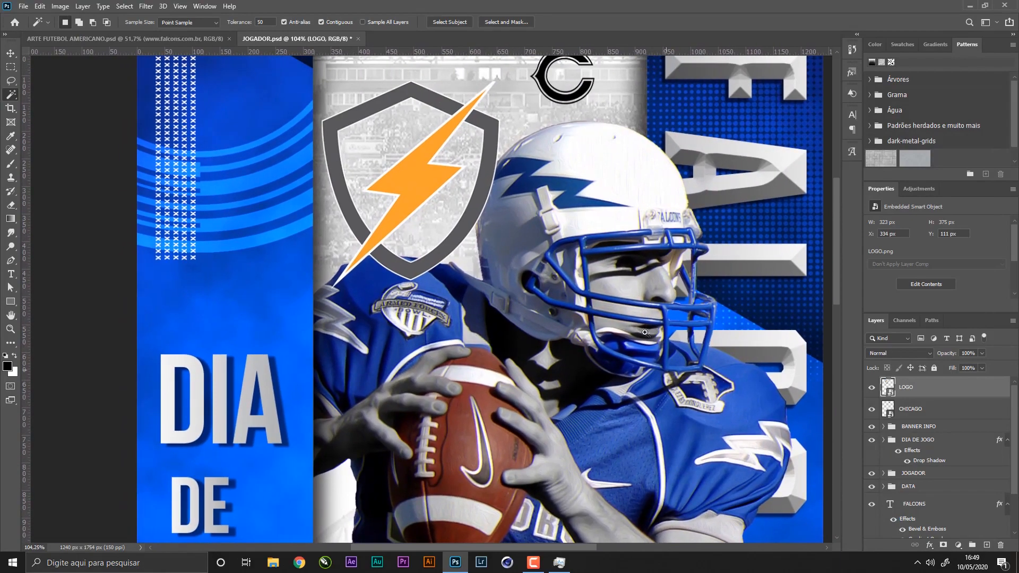
key(z)
drag(648, 210, 784, 207)
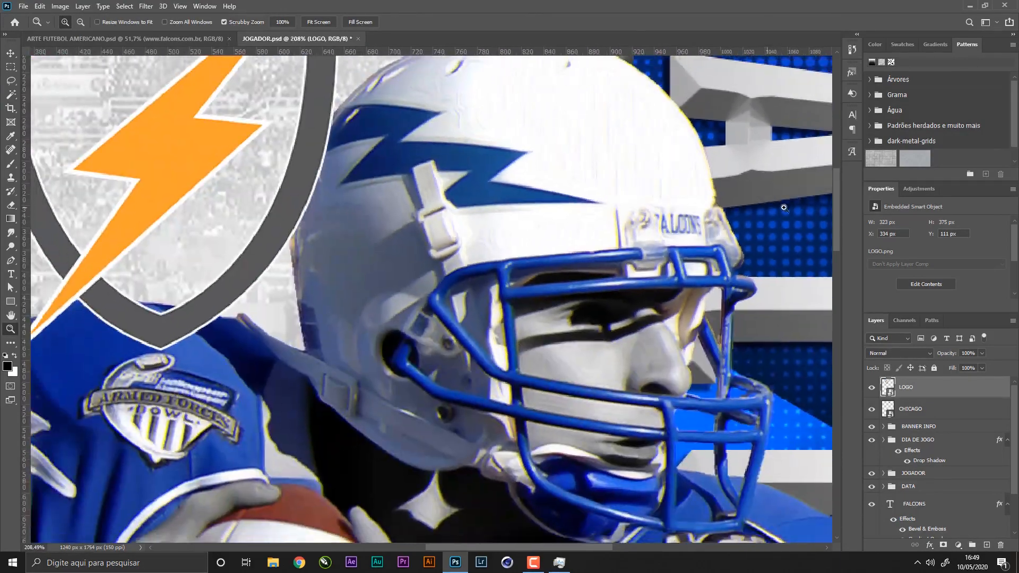
drag(718, 228, 563, 207)
drag(427, 149, 403, 217)
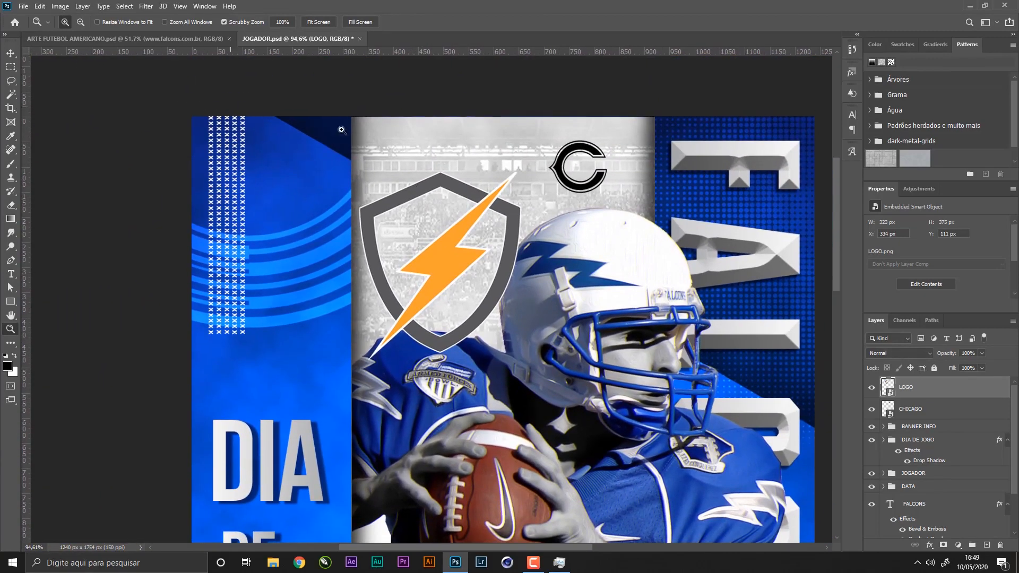
double_click(954, 387)
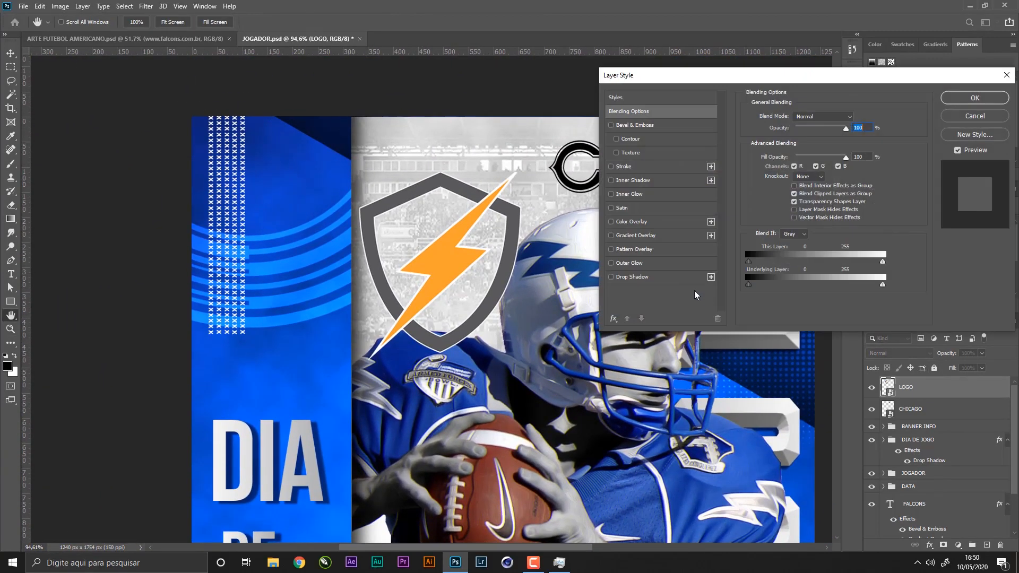
click(647, 221)
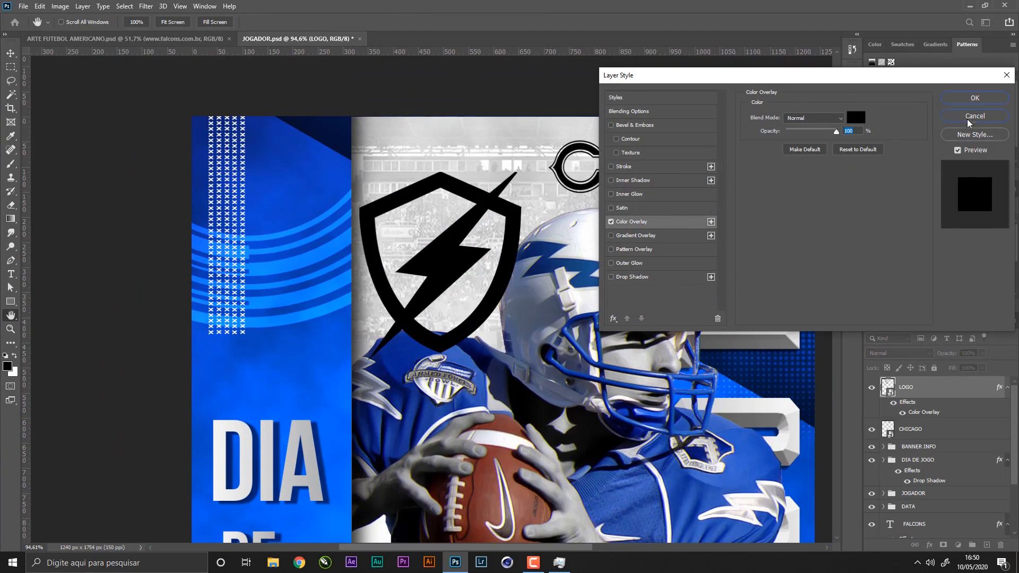
click(975, 115)
- Open the shield logo's embedded contents, delete the white outline around the lightning bolt, then save and close it
double_click(887, 389)
key(w)
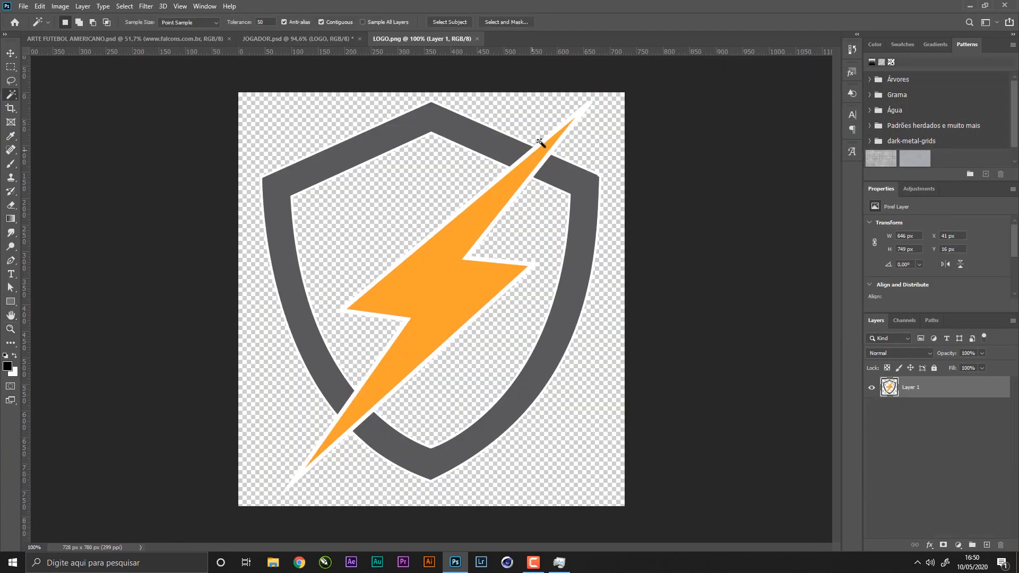
click(575, 120)
key(Delete)
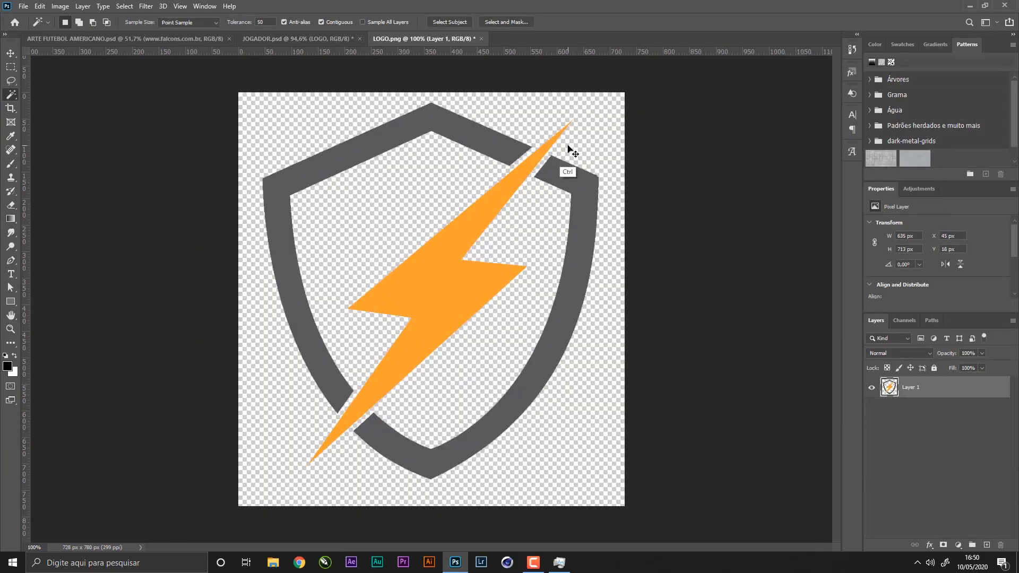
key(ctrl+w)
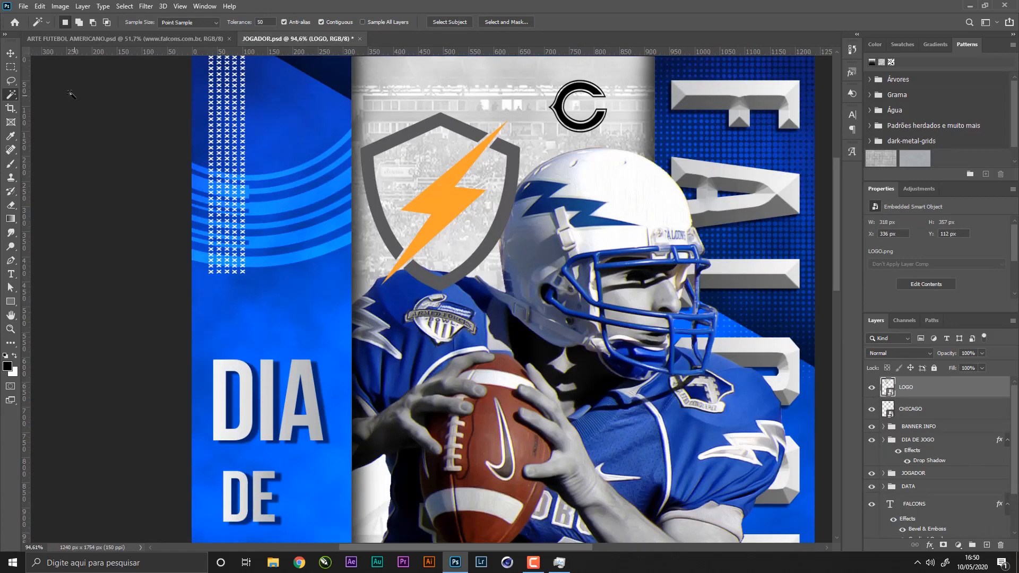
- Apply a black Color Overlay in Normal mode at 100% opacity to the LOGO layer
click(10, 53)
click(969, 401)
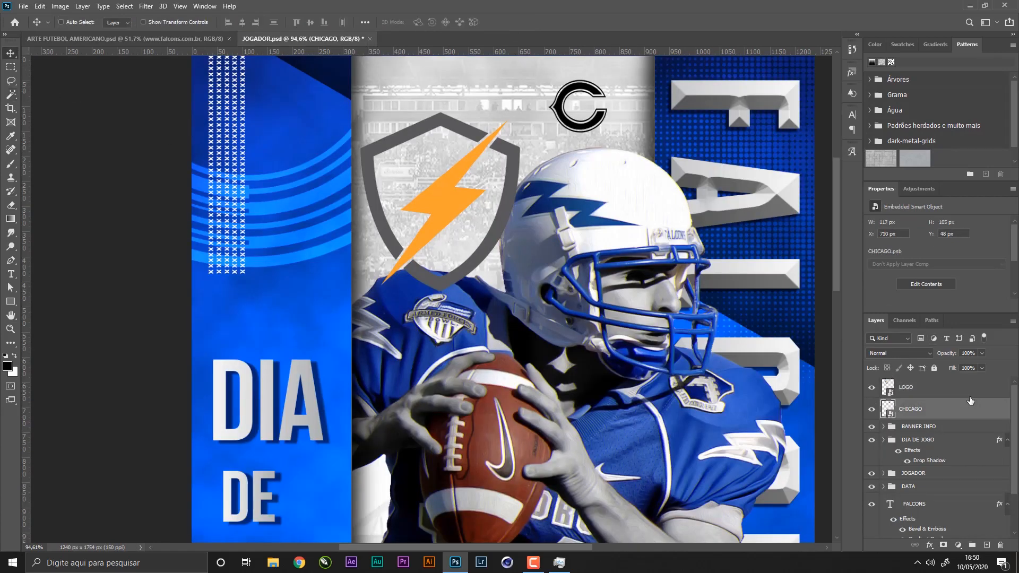
double_click(972, 391)
key(Escape)
double_click(970, 392)
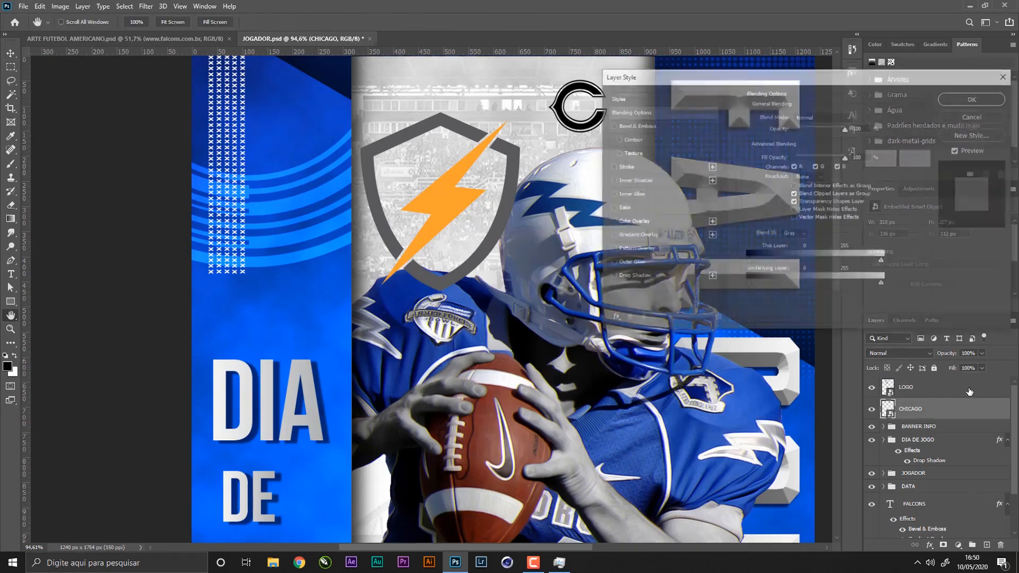
click(632, 221)
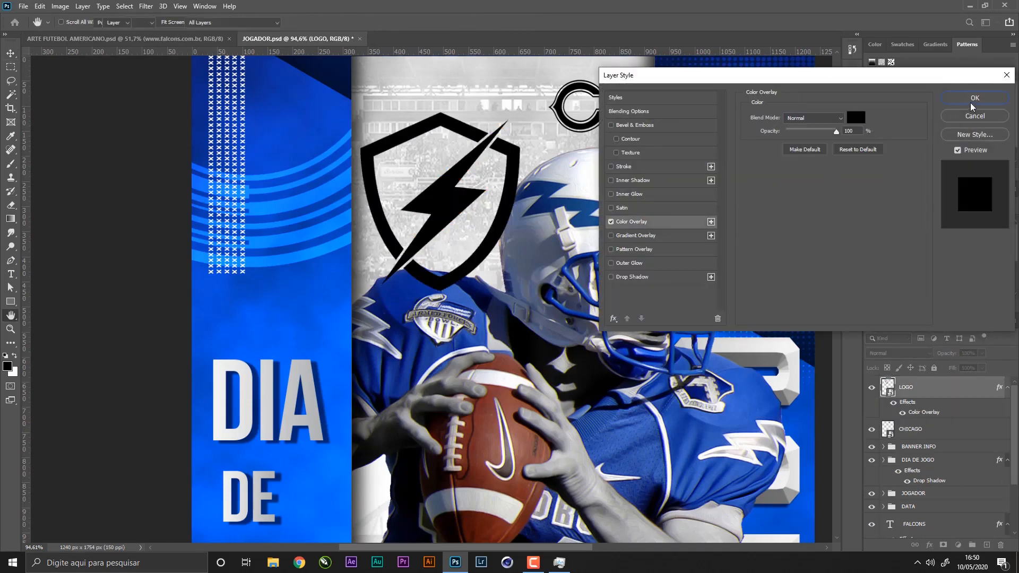
click(972, 102)
- Scale the shield logo down to about 93 × 105 px and place it level with the Chicago logo in the white band
key(ctrl+t)
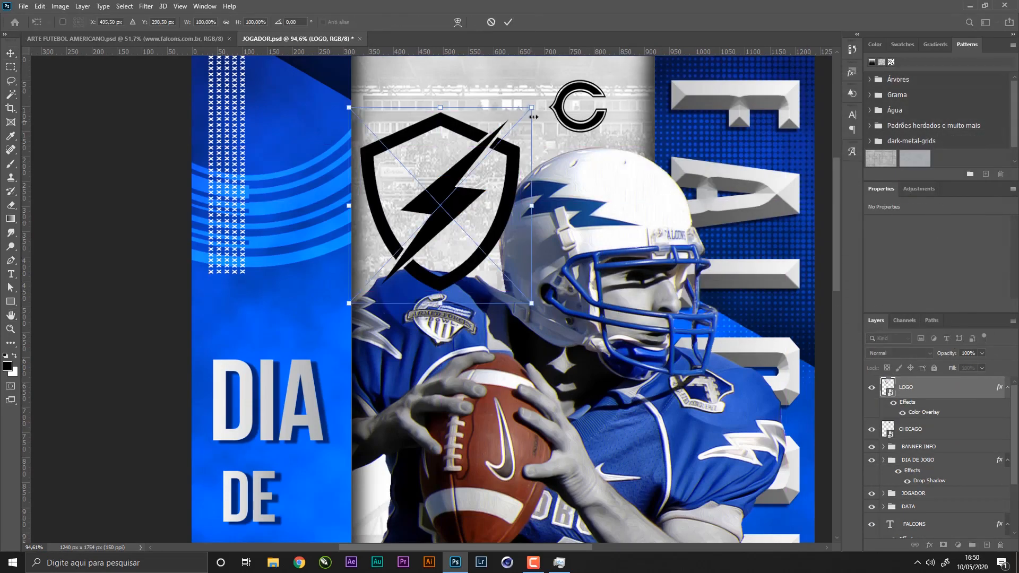
drag(532, 108, 402, 246)
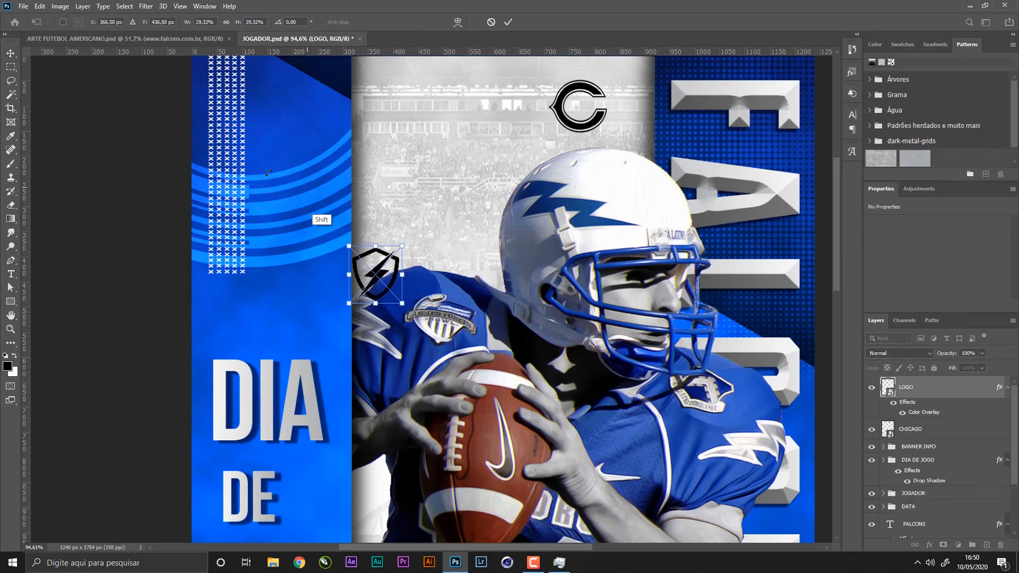
key(Return)
drag(477, 261, 507, 235)
mouse_move(484, 281)
mouse_down()
mouse_move(493, 269)
mouse_move(479, 271)
mouse_up()
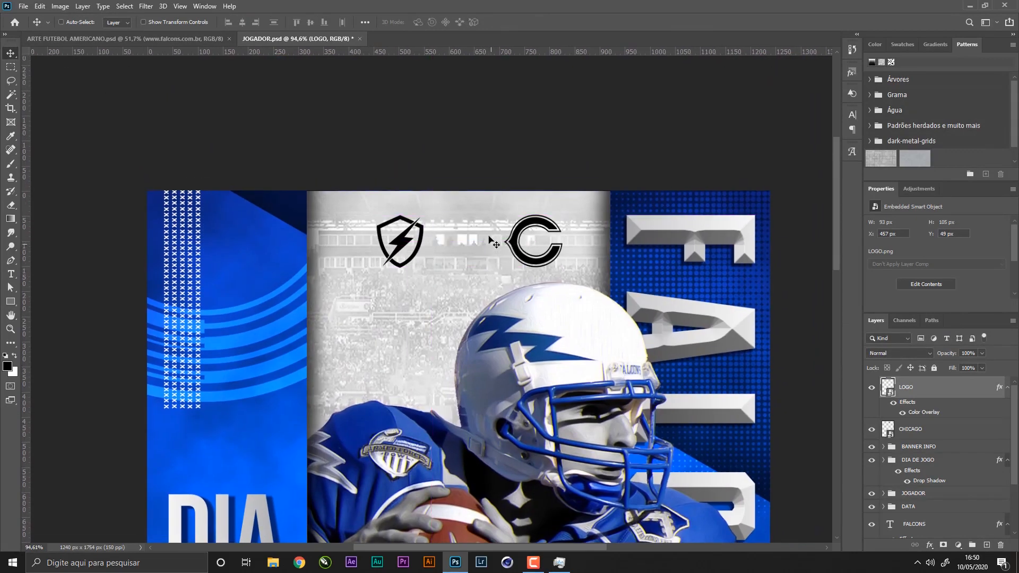
- Scale the Chicago logo down to about 99 × 89 px
click(917, 431)
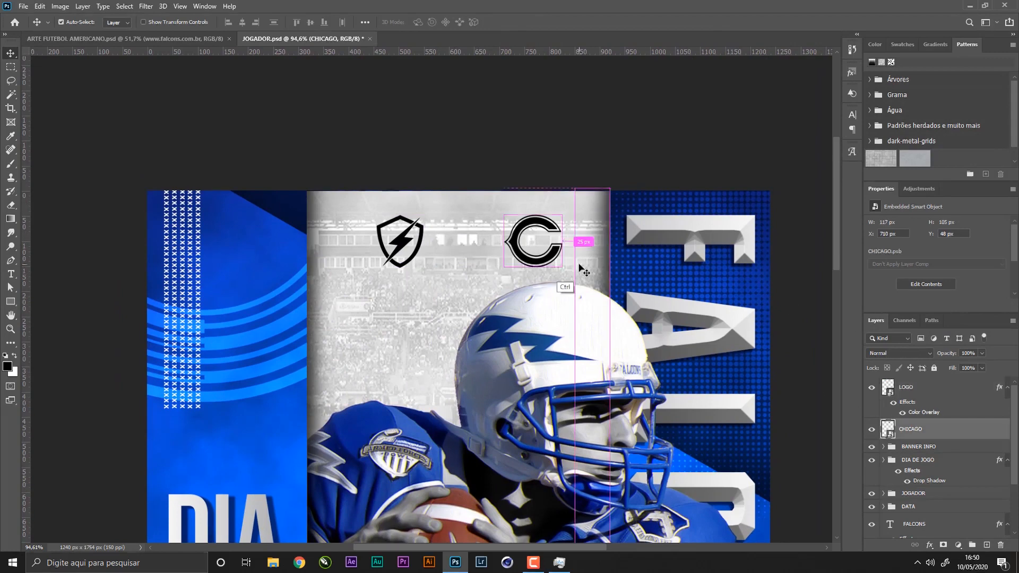
key(ctrl+t)
drag(563, 268, 550, 263)
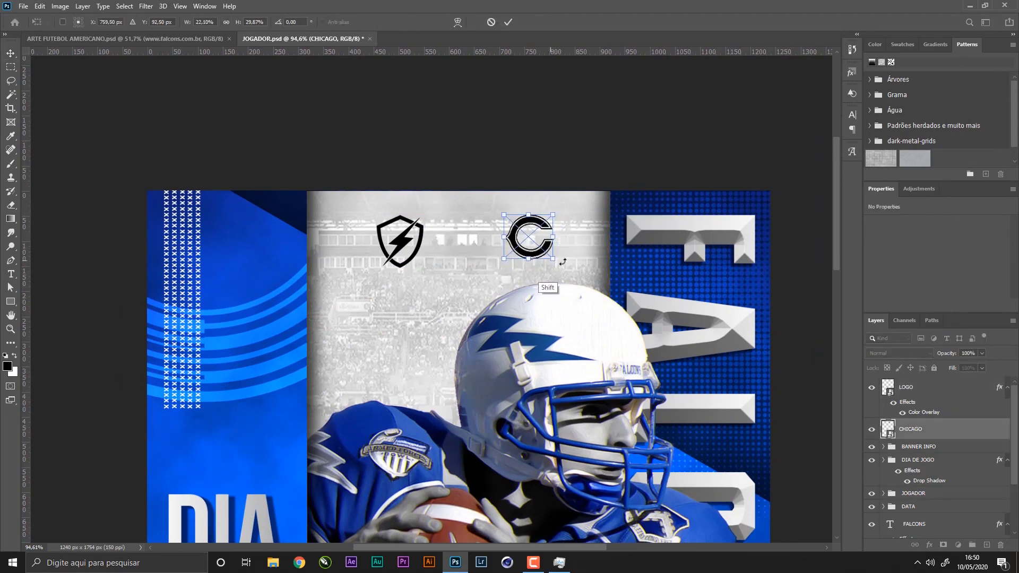
key(Return)
- Add horizontal guides along the shield logo's upper edge at about 48 px and along its lower edge
drag(428, 54, 439, 214)
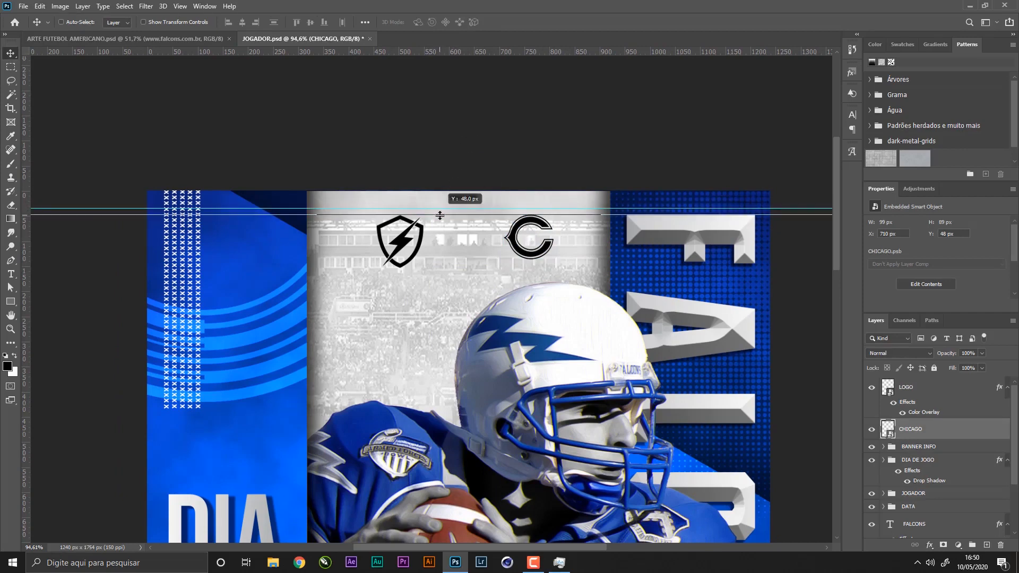
drag(445, 59, 419, 267)
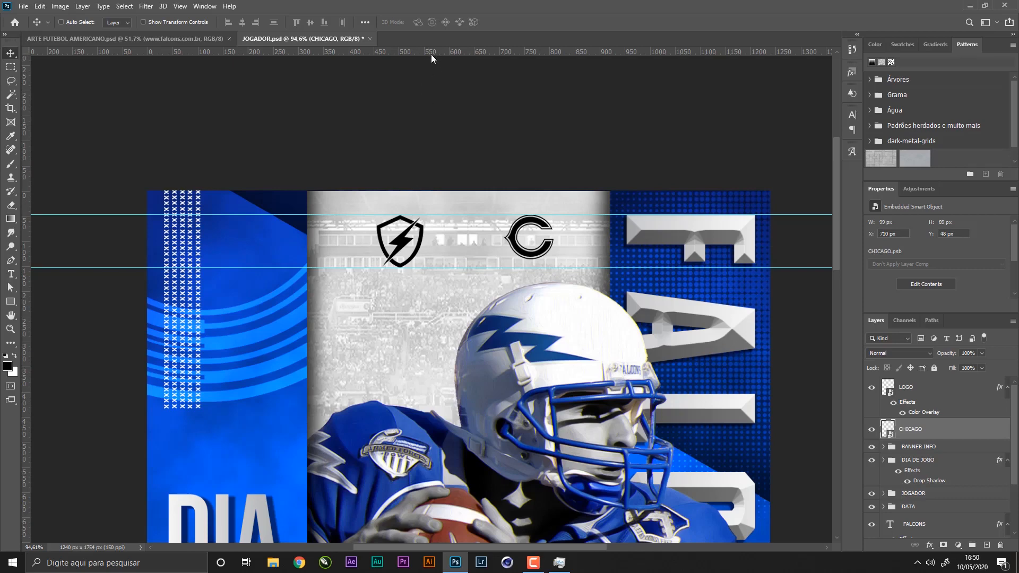
scroll(421, 91, right, 1)
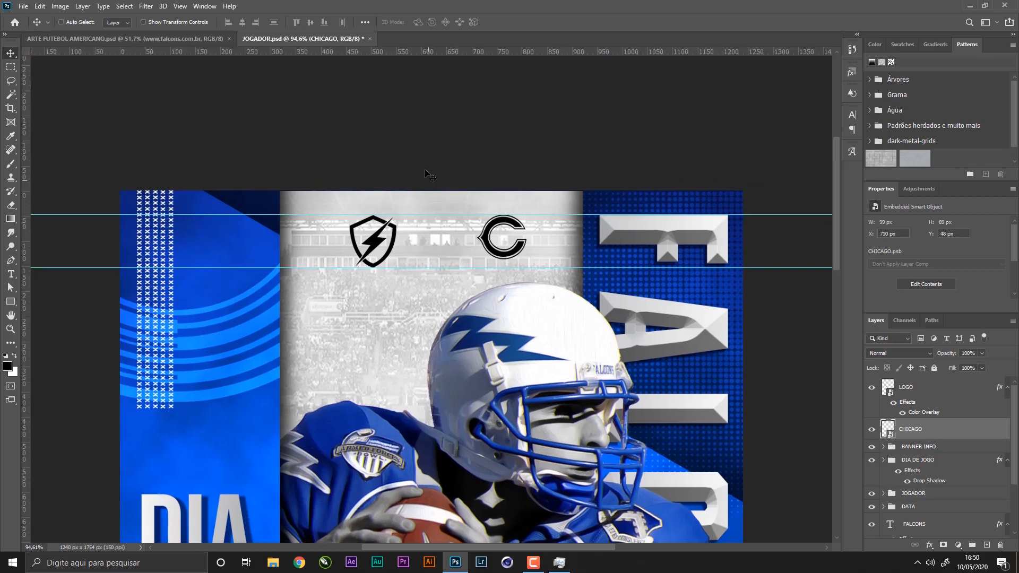
click(934, 392)
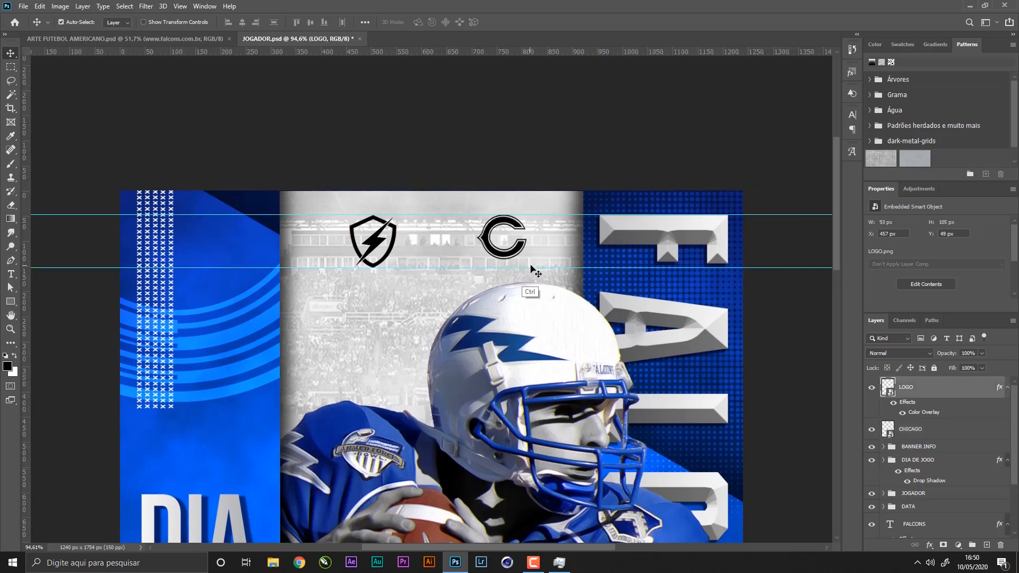
key(ctrl+t)
key(Escape)
- Resize the Chicago logo to about 109 × 98 px so it fits between the two horizontal guides
click(917, 430)
key(ctrl+t)
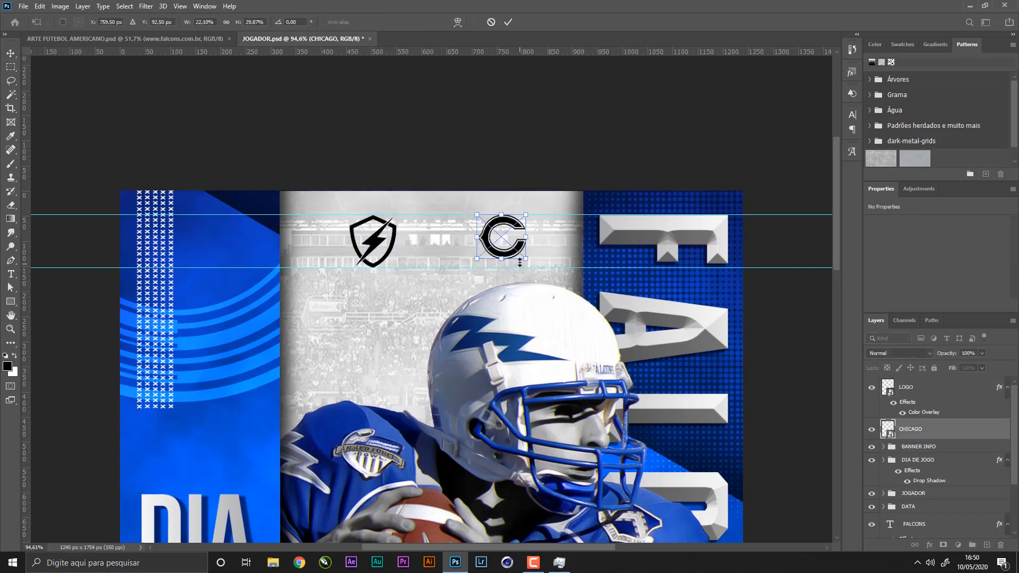
drag(524, 258, 525, 268)
key(Return)
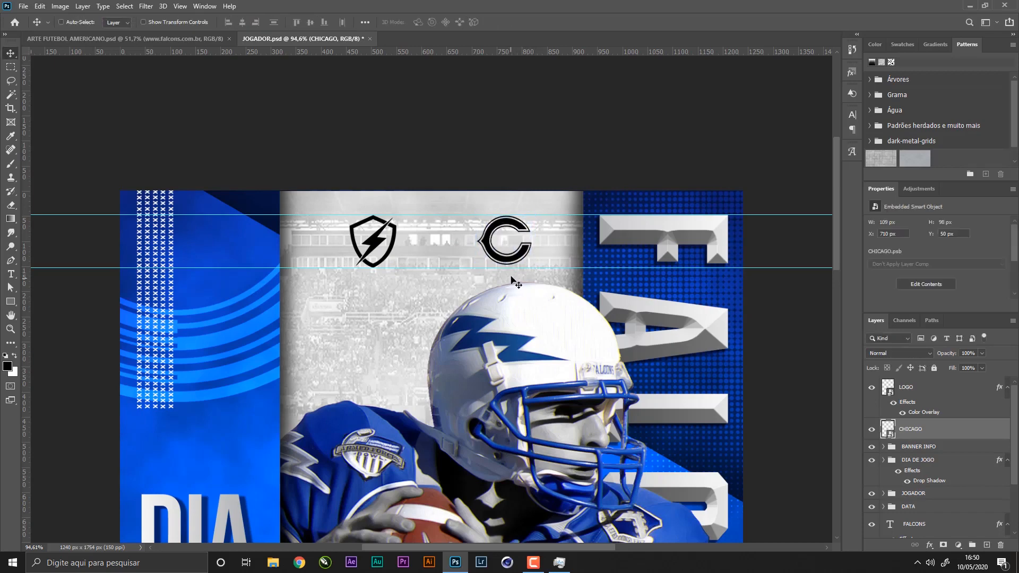
- Add the text "falcons" under the shield logo in the white band
key(t)
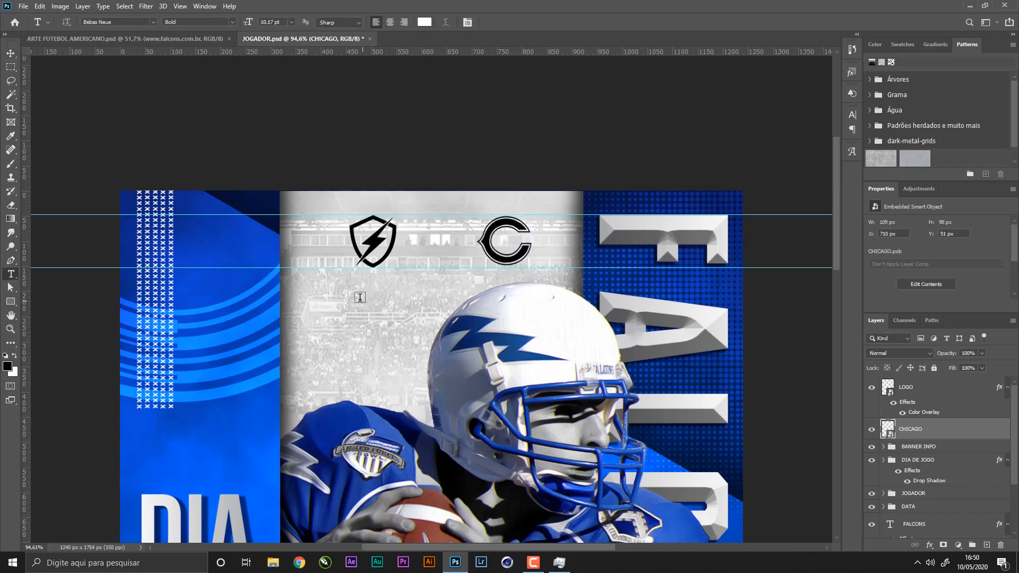
click(367, 291)
key(BackSpace)
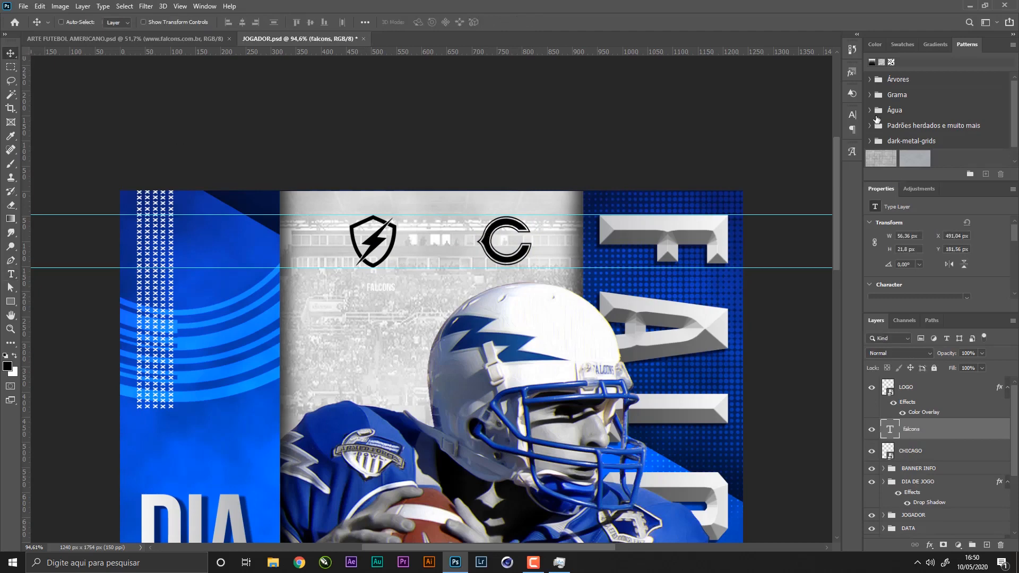
- Set the falcons text to the XXII DONT-MESS-WITH-VIKINGS font and colour it black
click(853, 115)
click(788, 132)
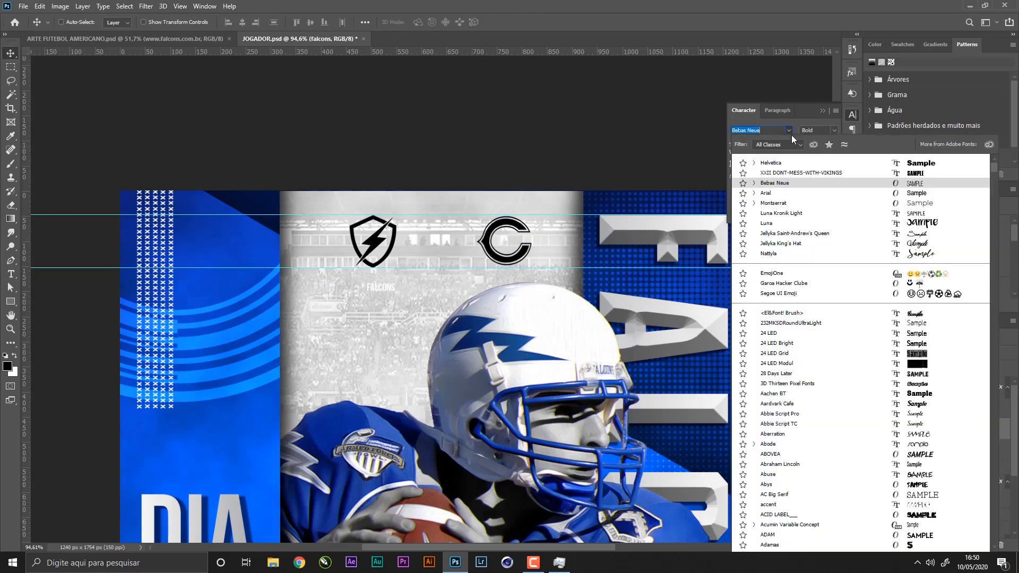
click(810, 173)
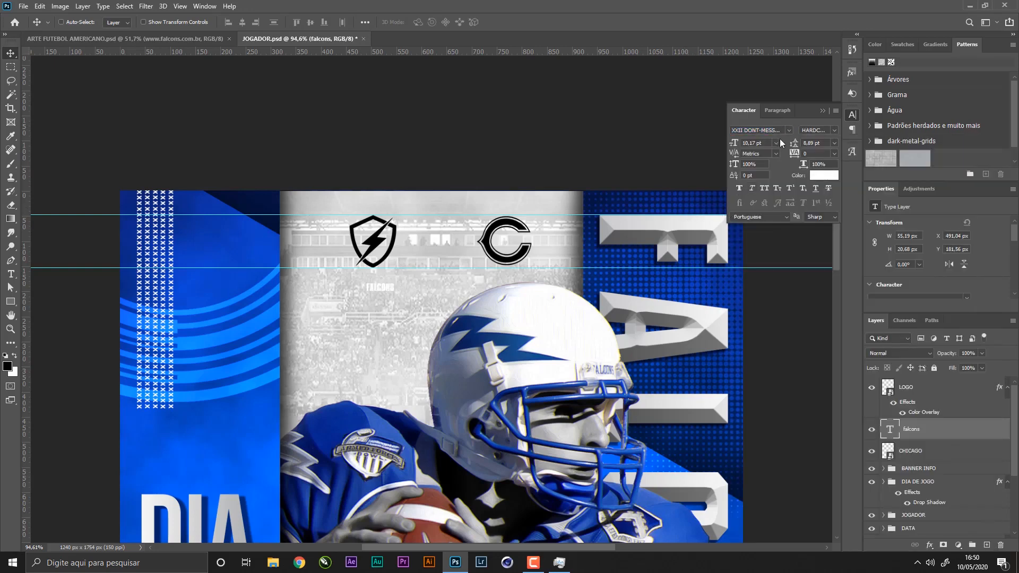
click(818, 177)
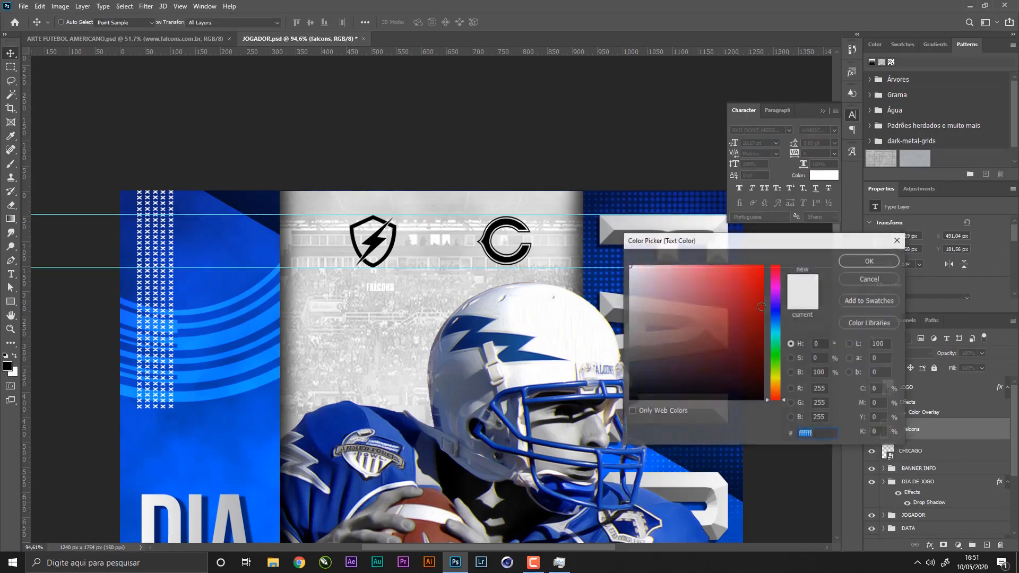
drag(738, 361, 740, 411)
click(881, 266)
- Centre the falcons text just below the shield logo with tracking 50 and enlarge it to about 12.12 pt
drag(498, 369, 491, 362)
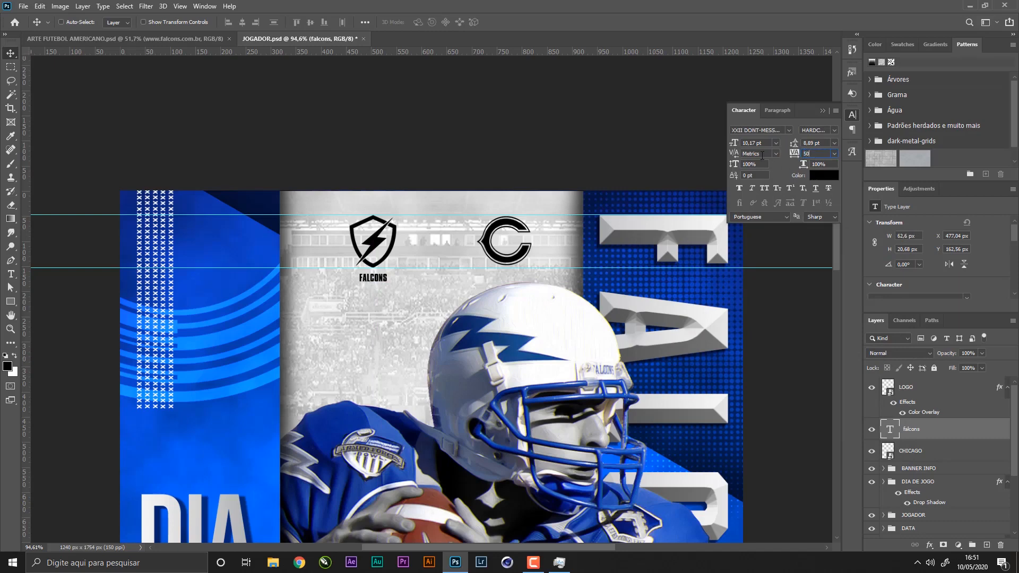
key(Return)
drag(449, 307, 447, 307)
key(ctrl+t)
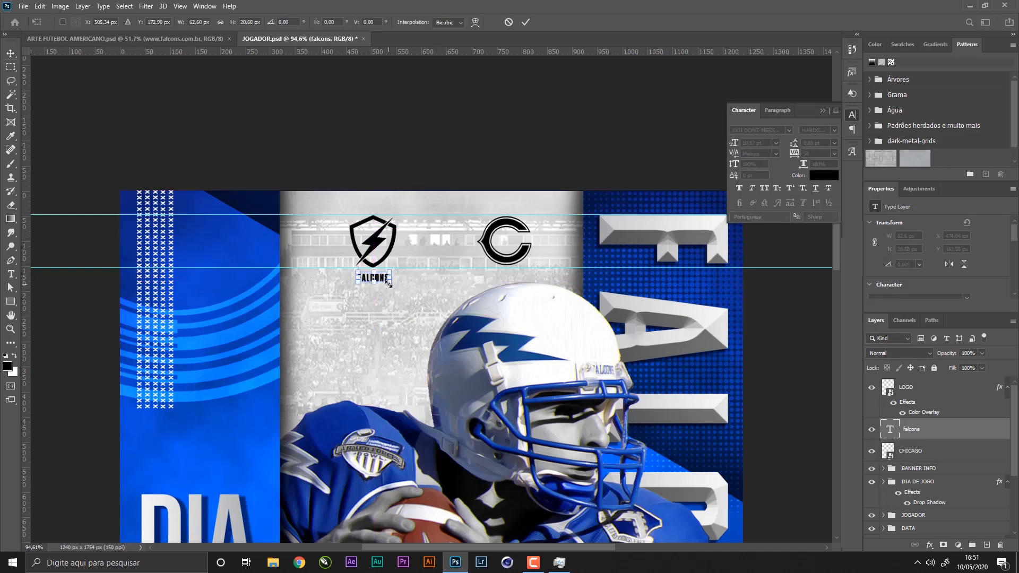
drag(391, 284, 392, 287)
key(Return)
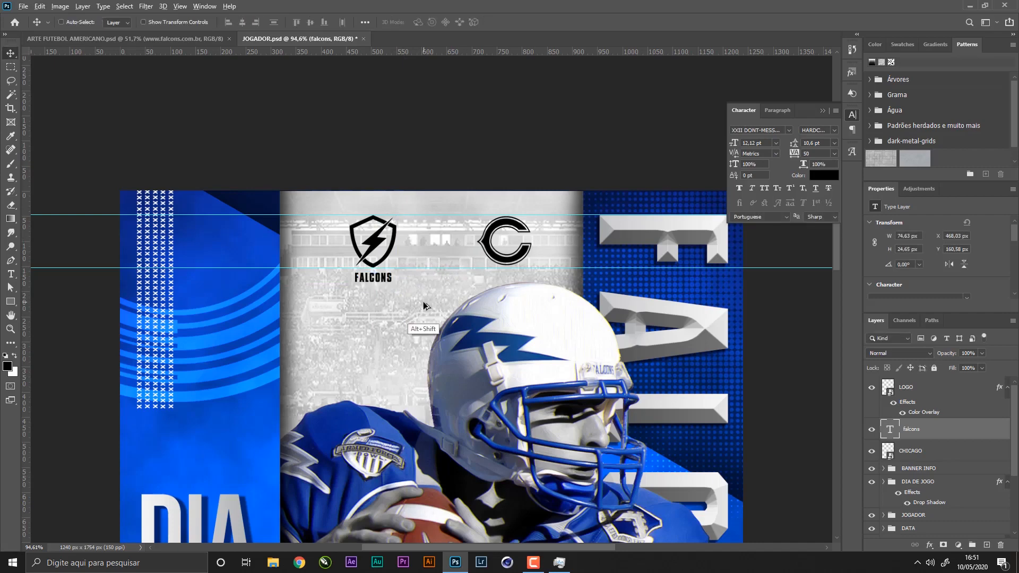
- Duplicate the falcons text beneath the Chicago logo, change the copy to "bears", centre it there and save the document
drag(426, 303, 559, 303)
double_click(513, 276)
text(BER)
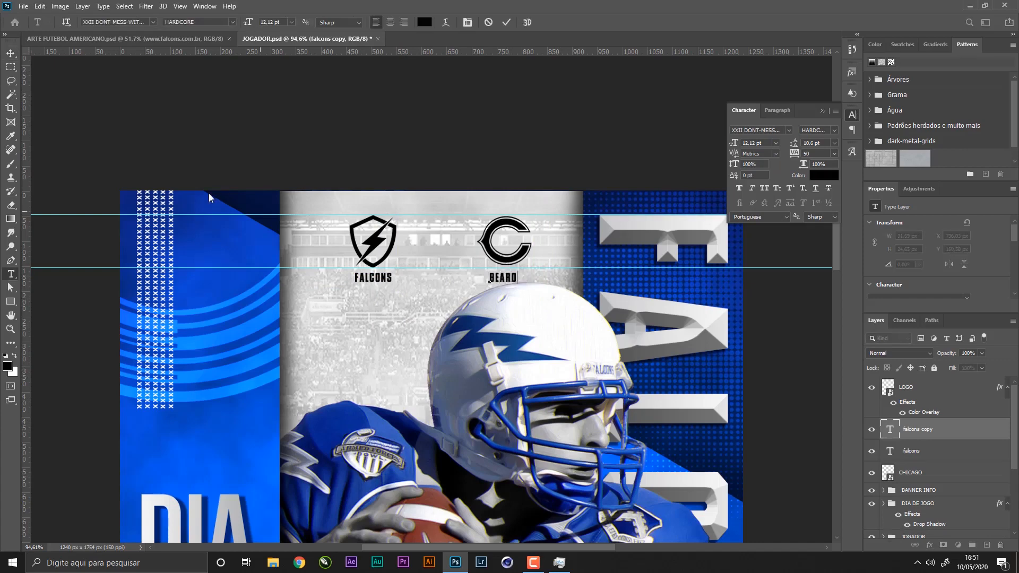
click(11, 53)
key(shift+Right)
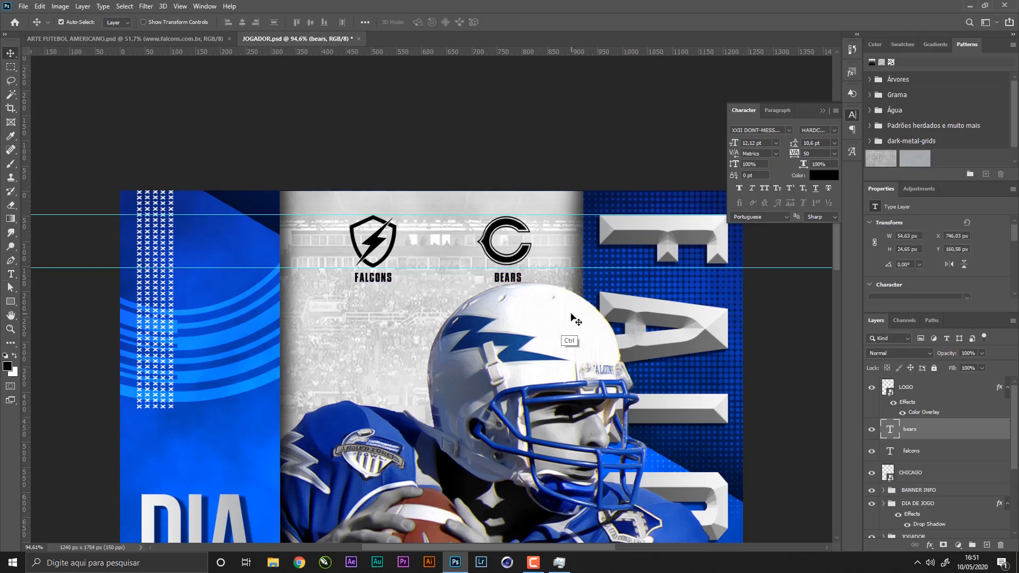
key(ctrl+s)
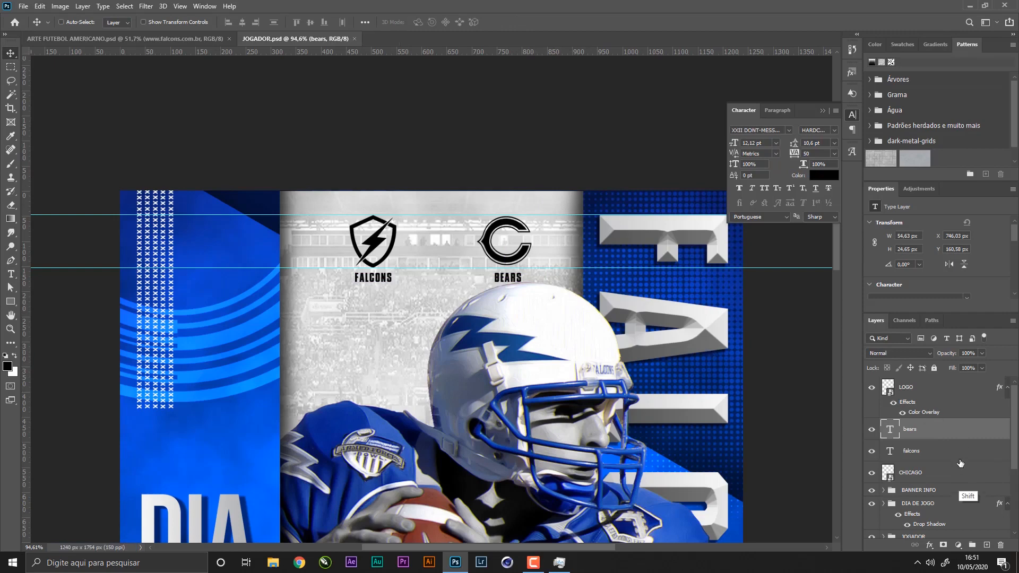
- Nudge the bears and falcons texts together up about 6 px, closer to the logos, and save the document
shift+click(950, 454)
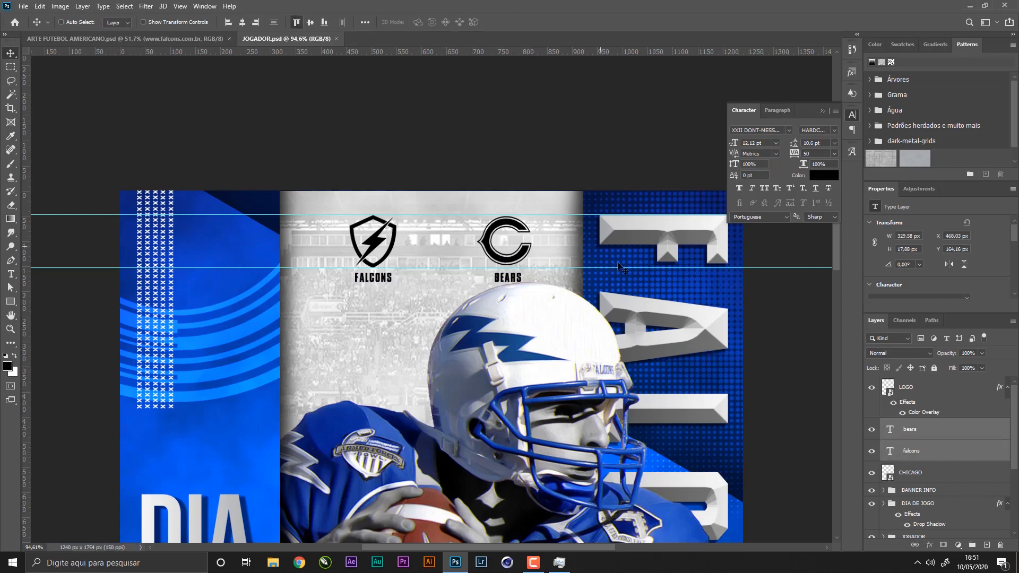
key(Up)
key(Up)
key(Up)
key(Up)
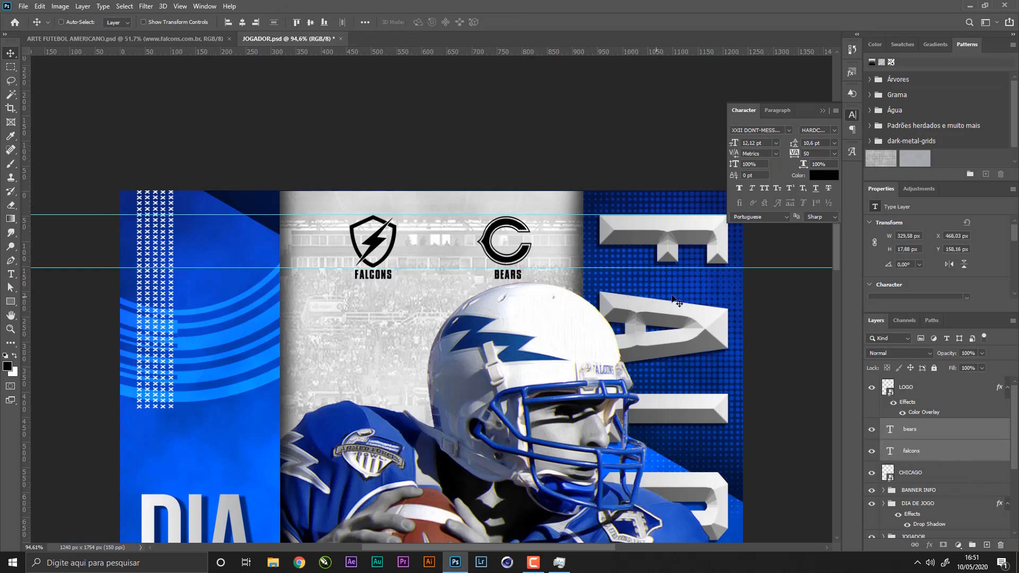
key(ctrl+s)
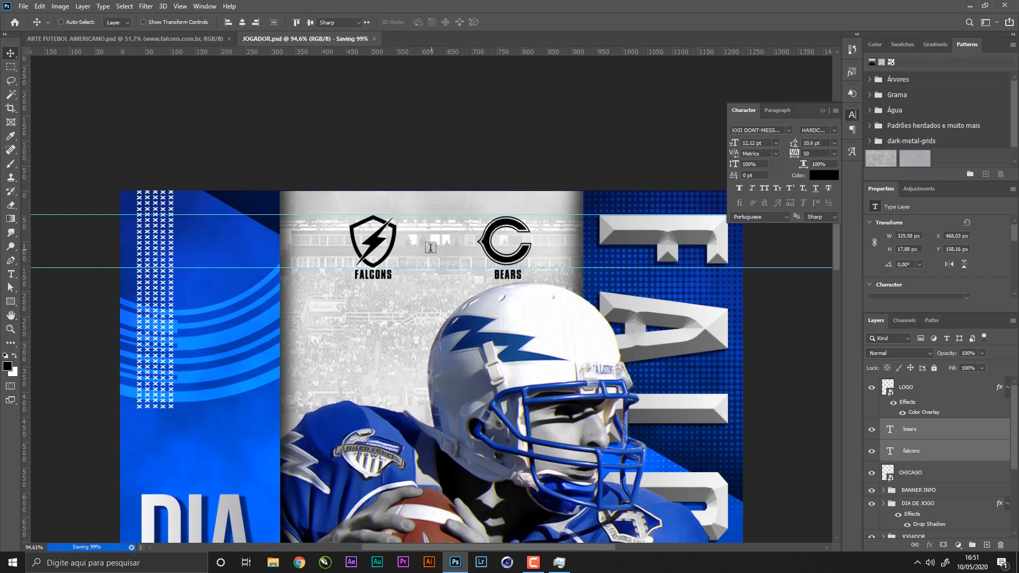
- Add an "x" text between the two team logos and set its font to Bebas Neue
key(t)
click(435, 247)
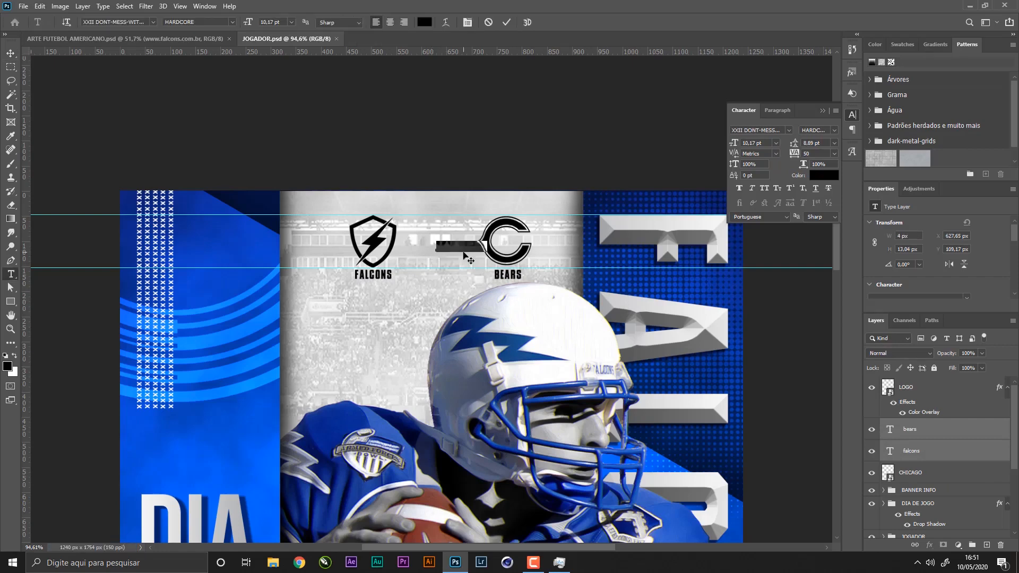
key(BackSpace)
text(x)
click(14, 55)
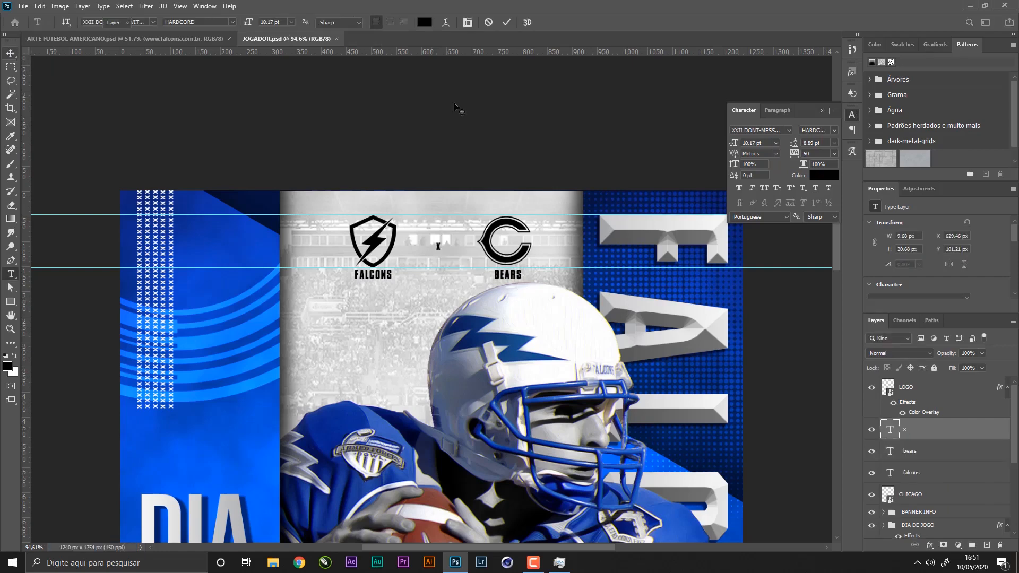
click(790, 130)
click(790, 187)
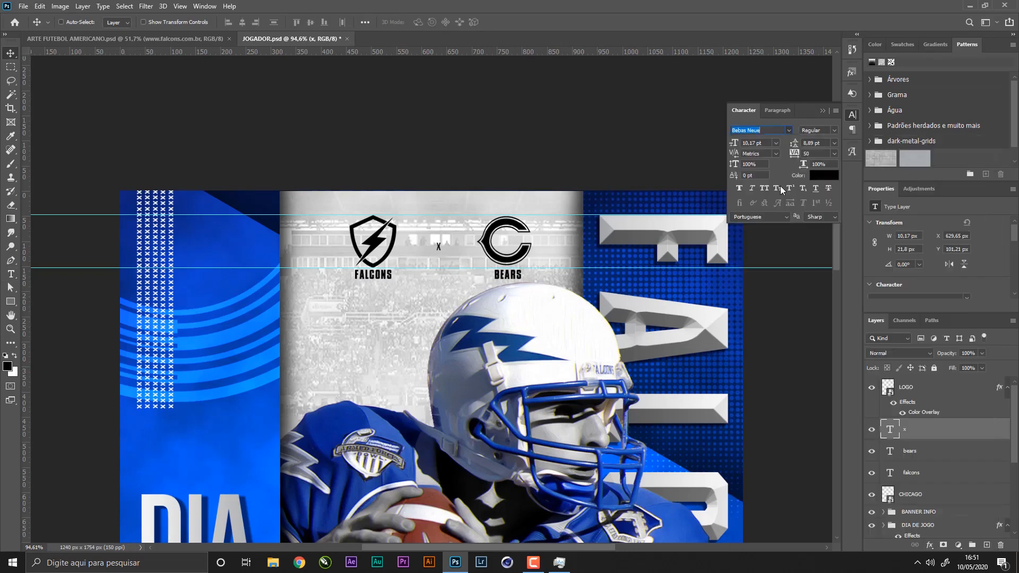
- Enlarge the "x" text to about 62.49 pt, set its weight to Light and place it between the two team logos
key(ctrl+t)
drag(442, 253, 477, 307)
key(Return)
click(834, 131)
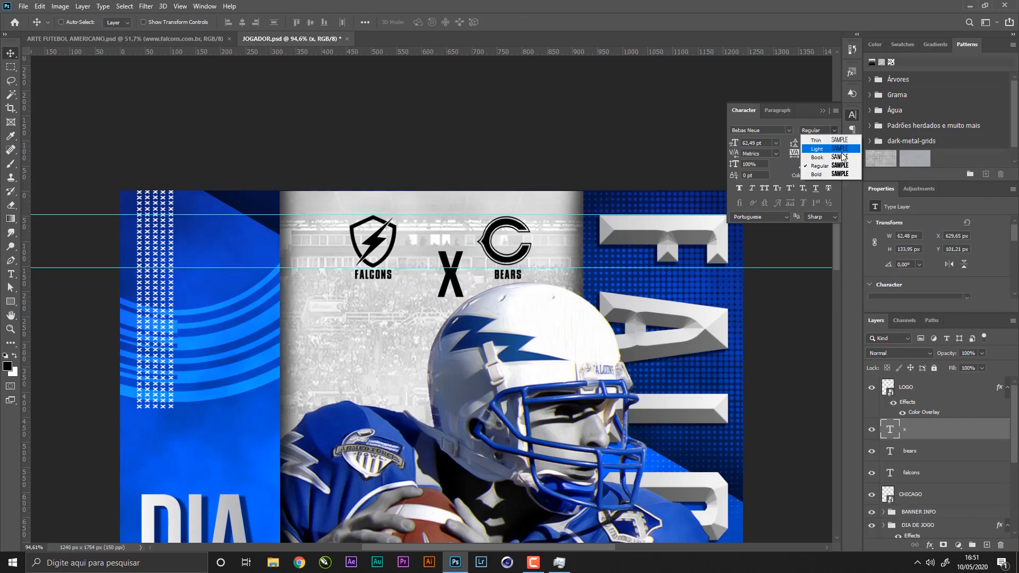
click(820, 144)
drag(574, 319, 559, 290)
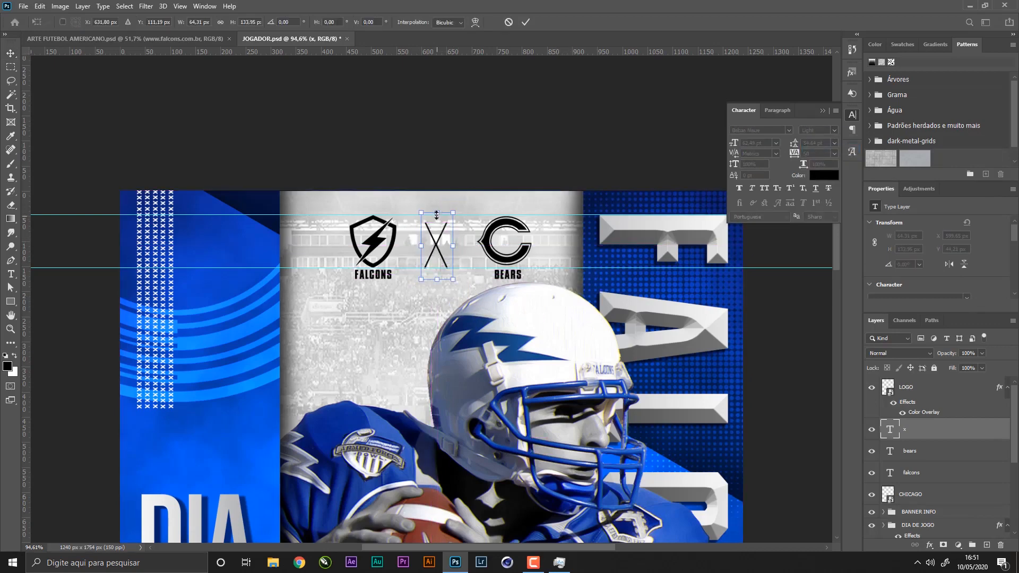
- Scale the "x" down to about 35.87 pt between the logos, hide the guides and save the document
key(ctrl+t)
drag(437, 212, 438, 227)
key(Return)
drag(509, 264, 517, 247)
key(ctrl+semicolon)
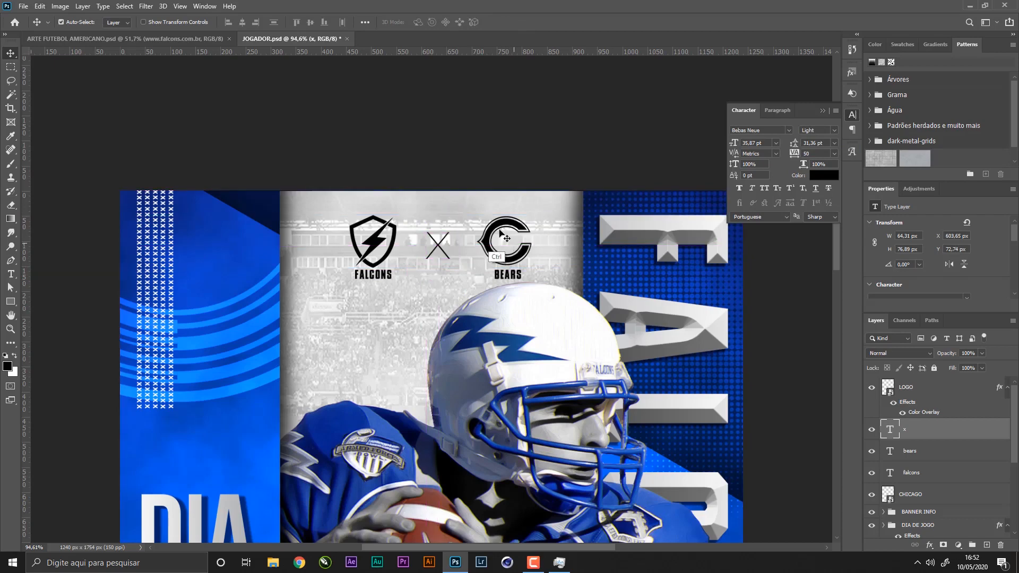
key(ctrl+s)
- Compare with the reference poster and enlarge the "x" between the logos to about 49.86 pt
key(z)
key(ctrl+0)
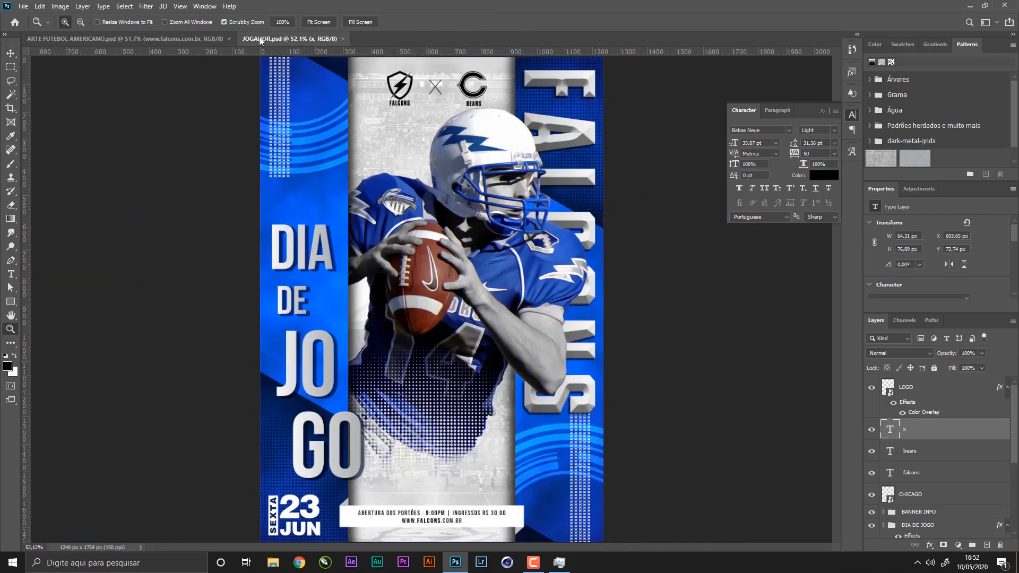
click(202, 39)
click(287, 38)
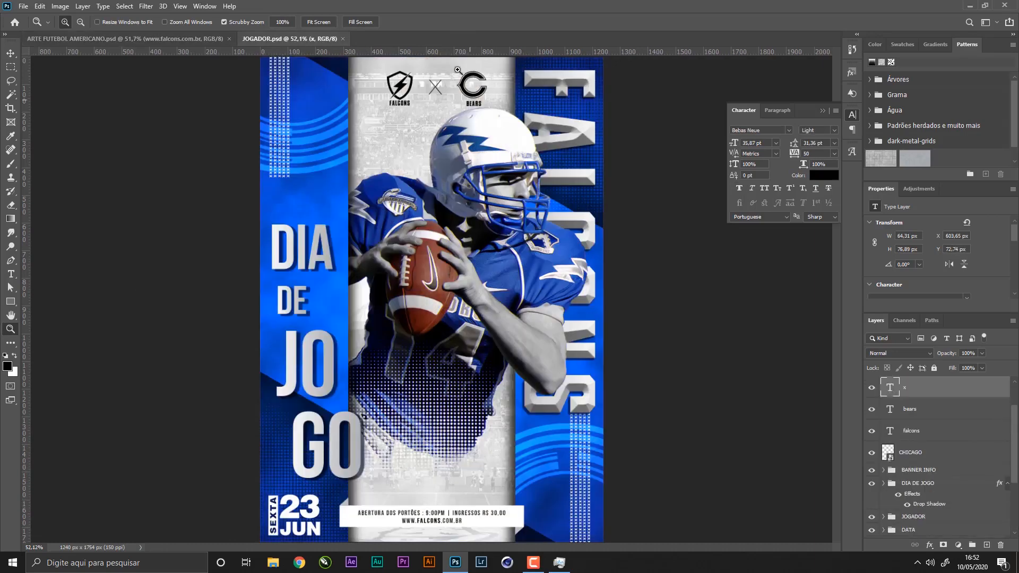
drag(442, 58, 458, 71)
key(ctrl+t)
mouse_move(447, 177)
mouse_down()
mouse_move(470, 197)
mouse_move(455, 186)
mouse_up()
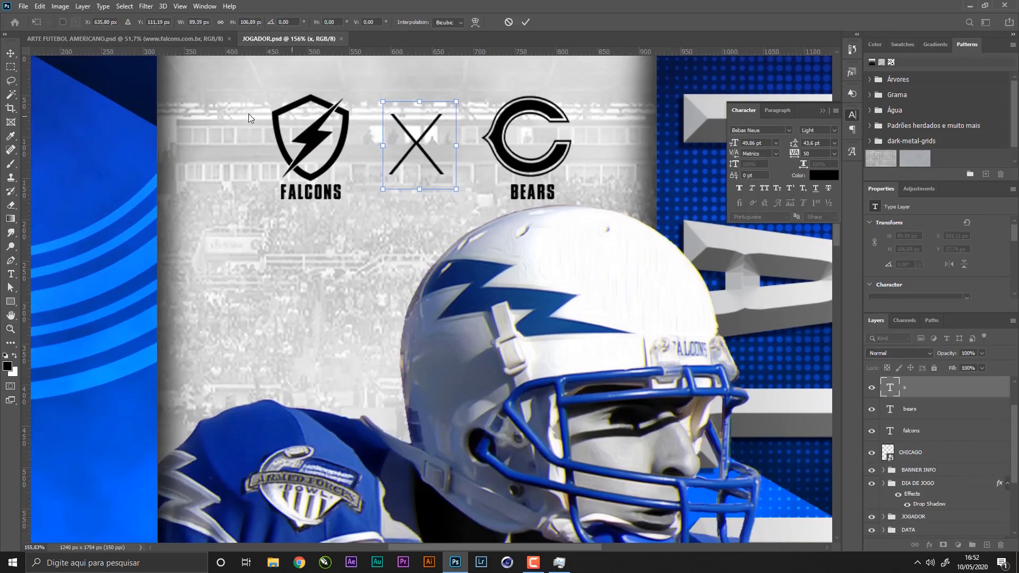
key(Return)
- Group the LOGO, x, bears, falcons and CHICAGO layers and name the group "TIMES"
click(10, 53)
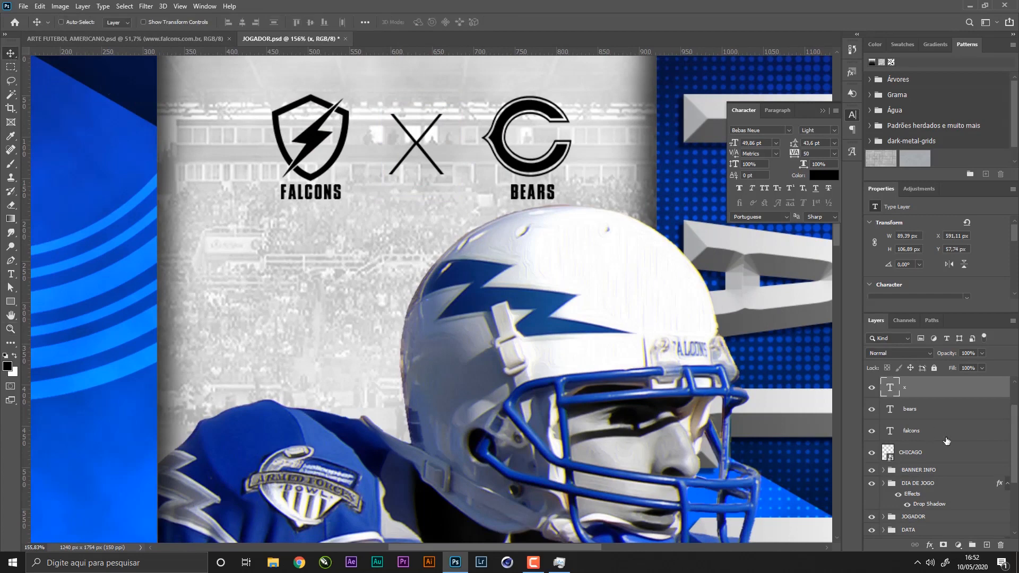
click(933, 455)
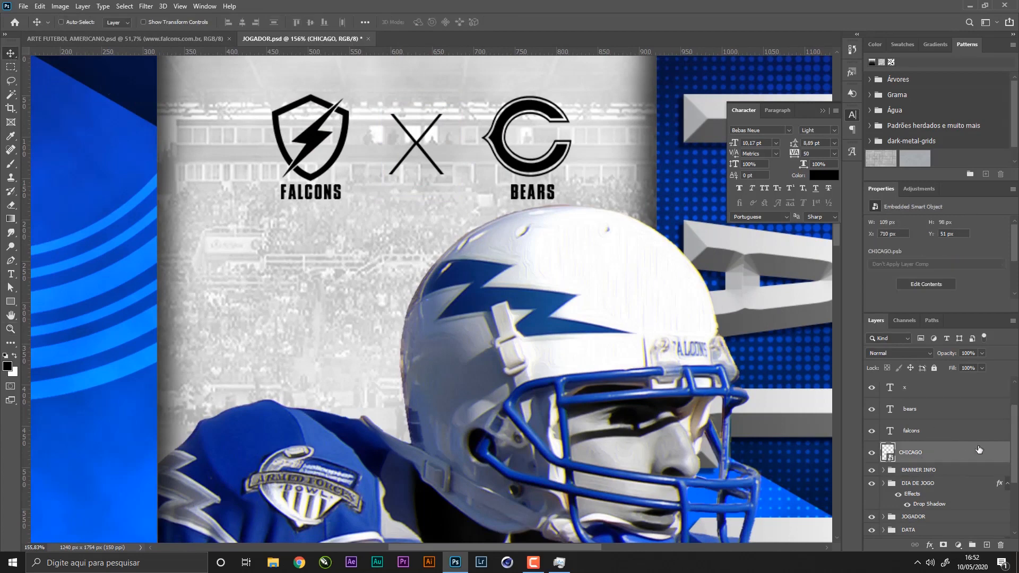
drag(1015, 454, 1010, 430)
shift+click(939, 394)
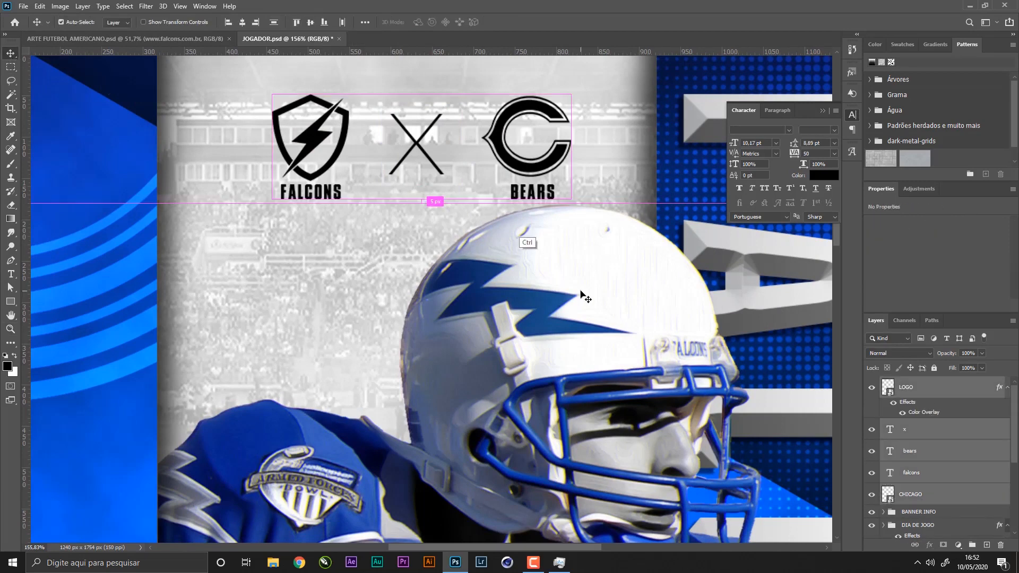
key(ctrl+t)
click(927, 389)
key(ctrl+g)
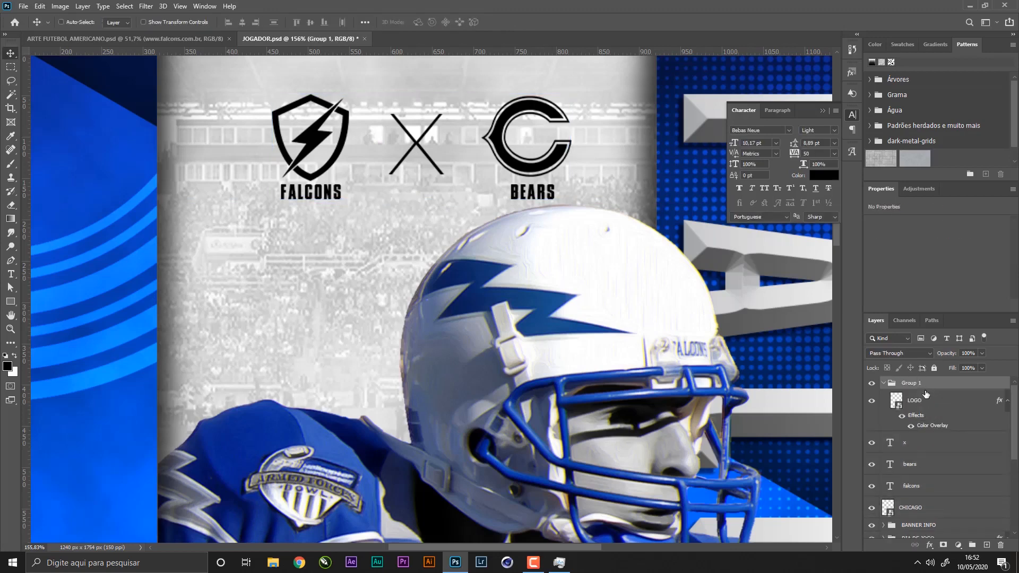
key(ctrl+z)
shift+click(932, 495)
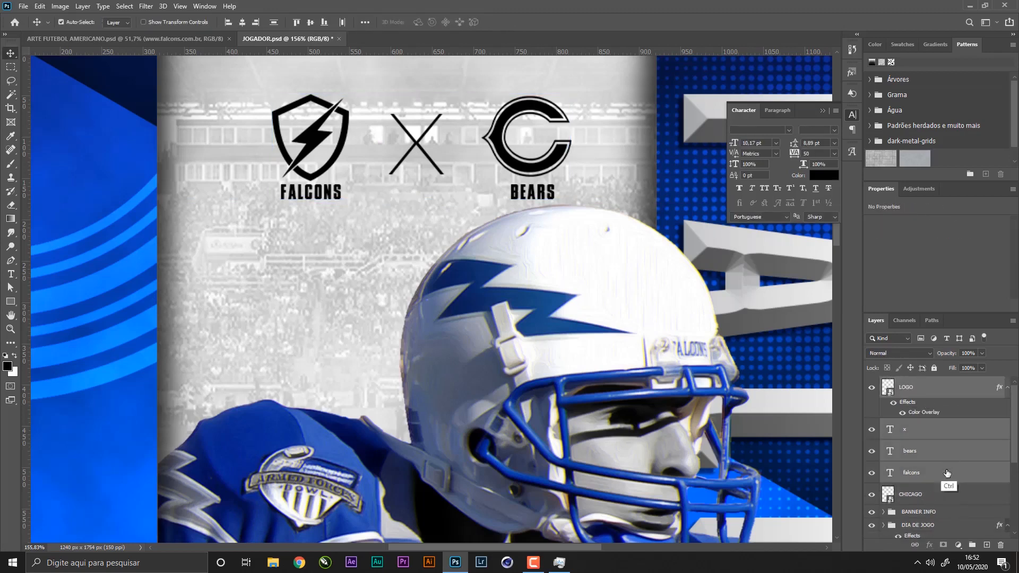
key(ctrl+g)
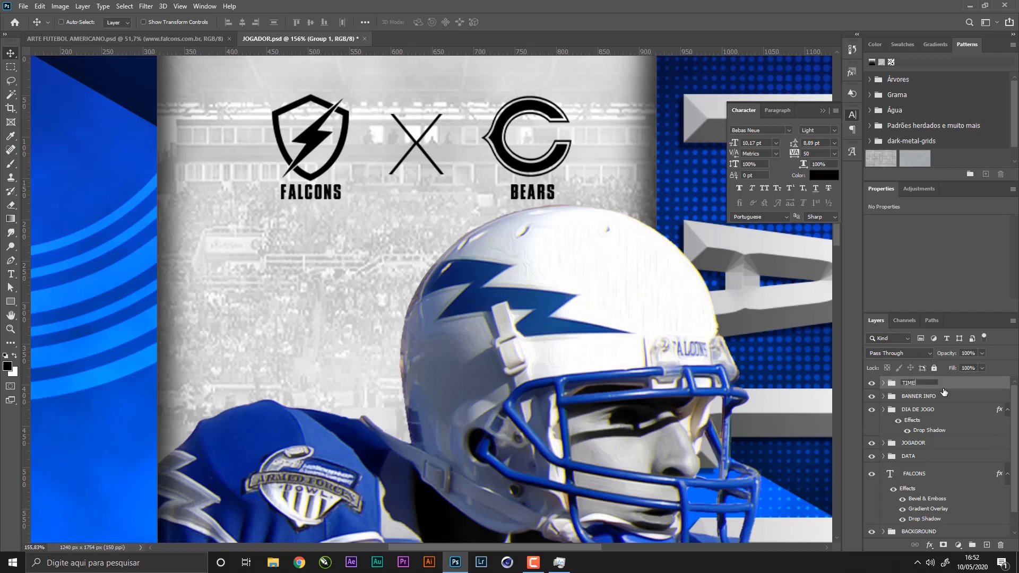
key(Return)
- Scale the TIMES group down to roughly three quarters of its size above the player and save the document
drag(467, 225, 501, 226)
key(ctrl+1)
key(ctrl+s)
key(ctrl+t)
key(Return)
- Nudge the TIMES group upward, farther from the player's helmet, and save the document
key(Up)
key(Up)
key(Up)
key(Up)
key(Up)
key(Up)
key(Up)
key(Up)
key(Up)
key(Up)
key(Up)
key(Up)
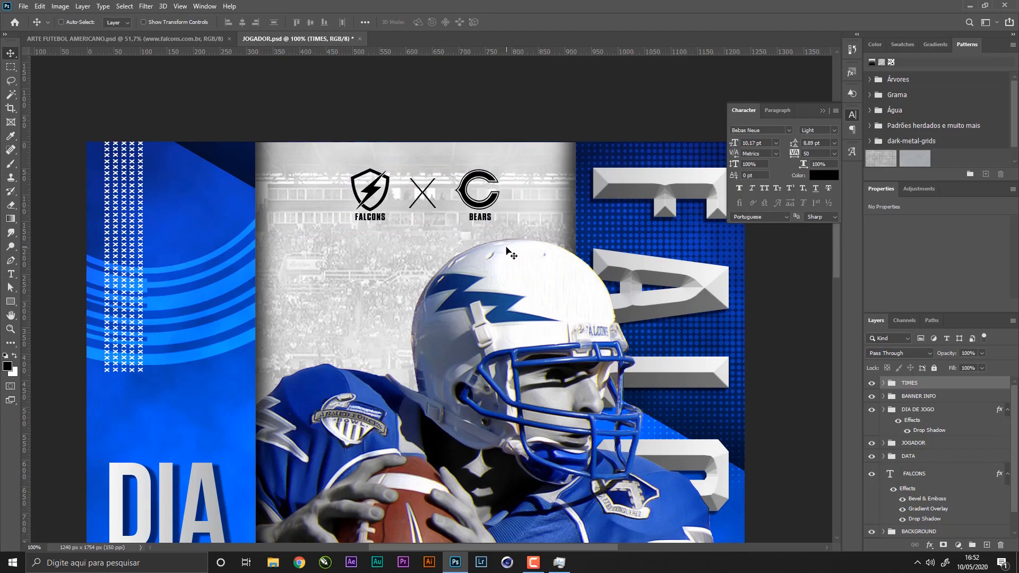
key(Up)
key(Up)
key(Up)
key(Up)
key(Up)
key(Up)
key(Up)
key(Up)
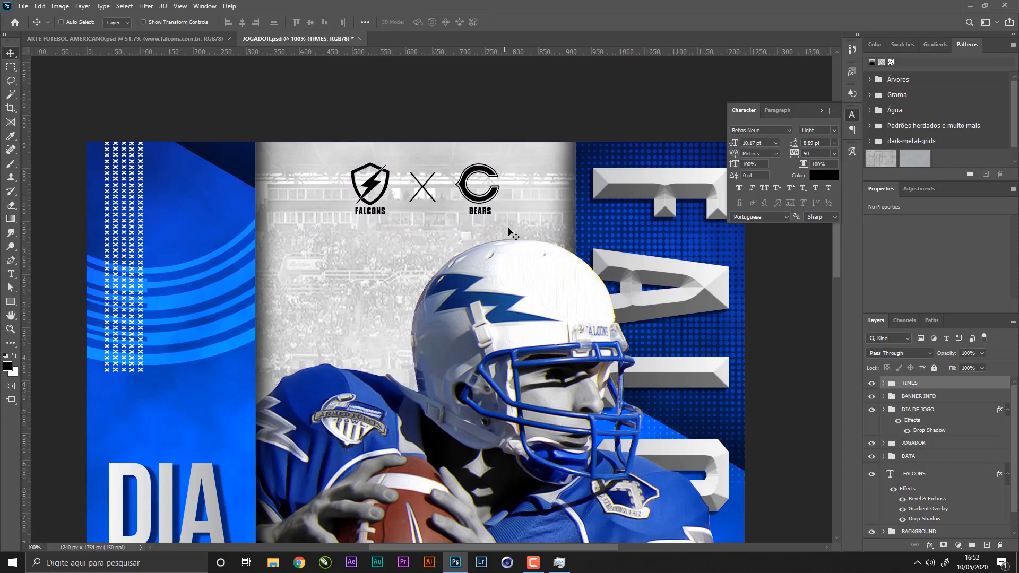
key(ctrl)
key(ctrl+0)
key(ctrl+s)
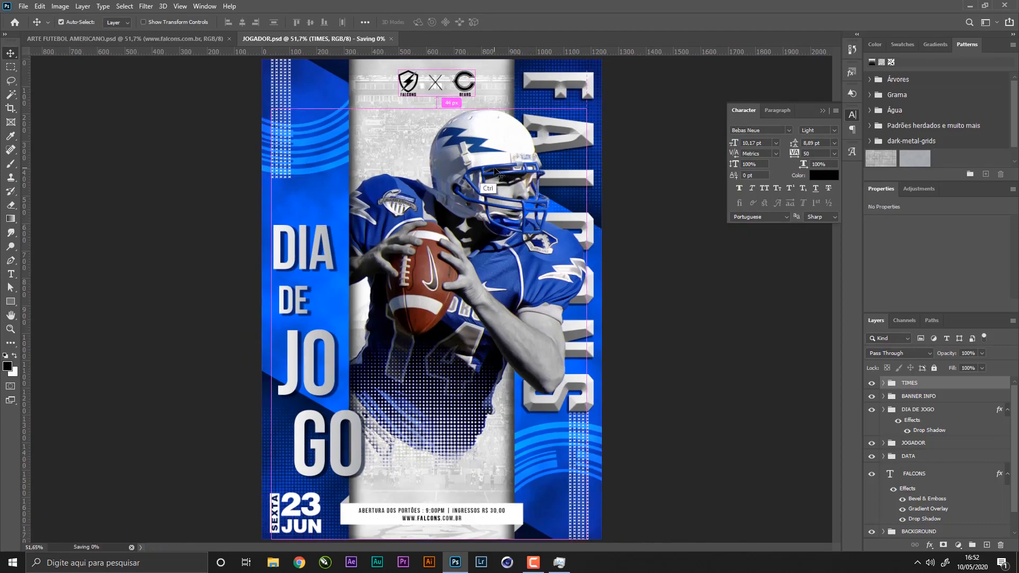
- Examine the decorative patterns above the DIA text and around the player in ARTE FUTEBOL AMERICANO.psd, and return to JOGADOR.psd
click(202, 38)
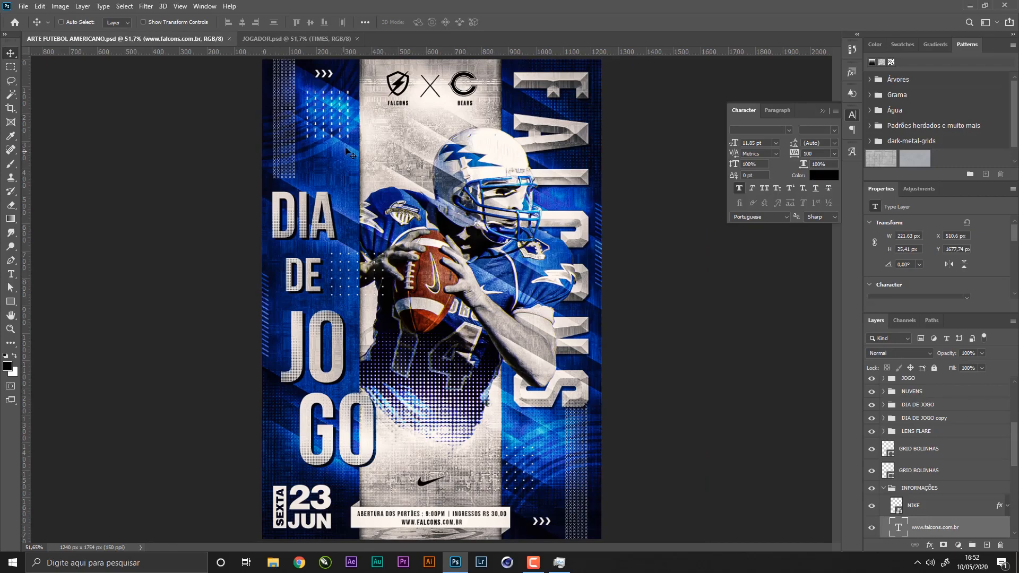
key(z)
mouse_move(348, 103)
mouse_down()
mouse_move(369, 112)
mouse_move(361, 92)
mouse_up()
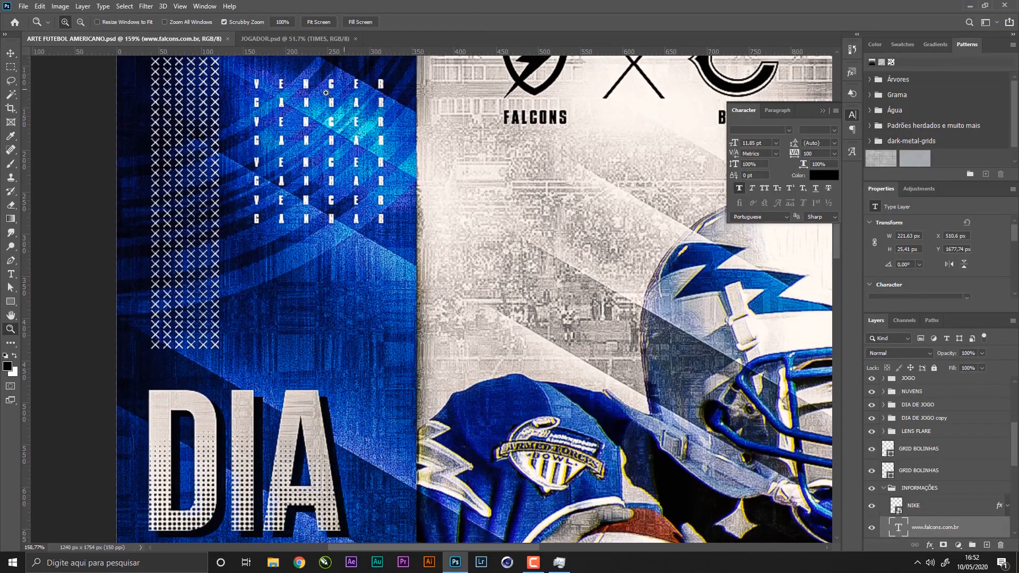
drag(431, 200, 383, 200)
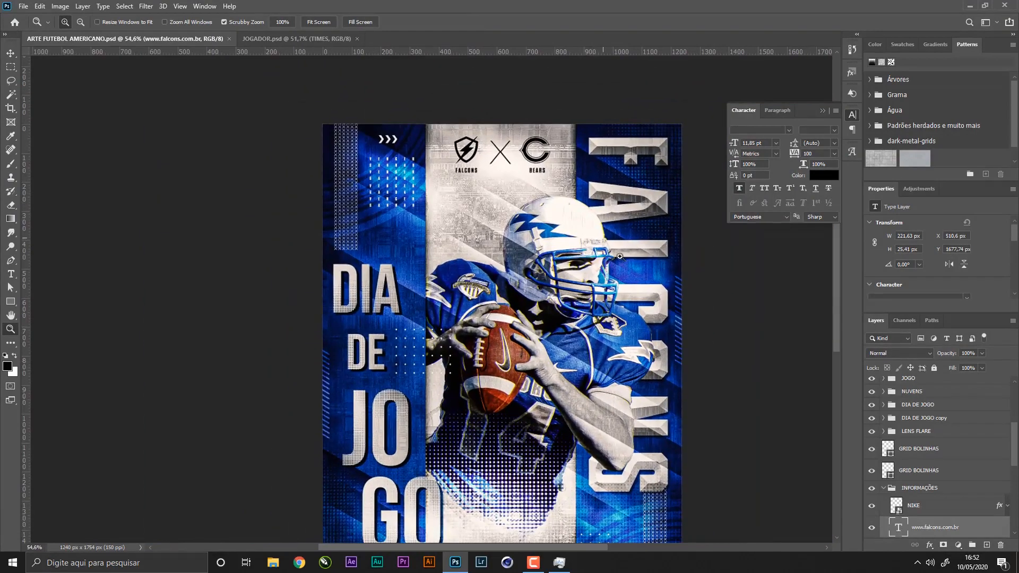
drag(584, 282, 515, 240)
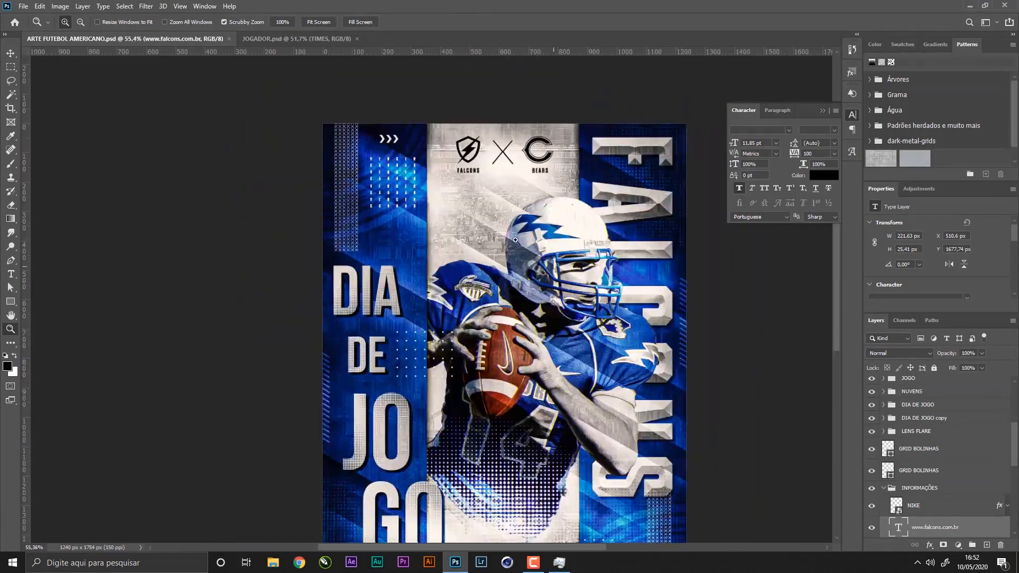
click(267, 41)
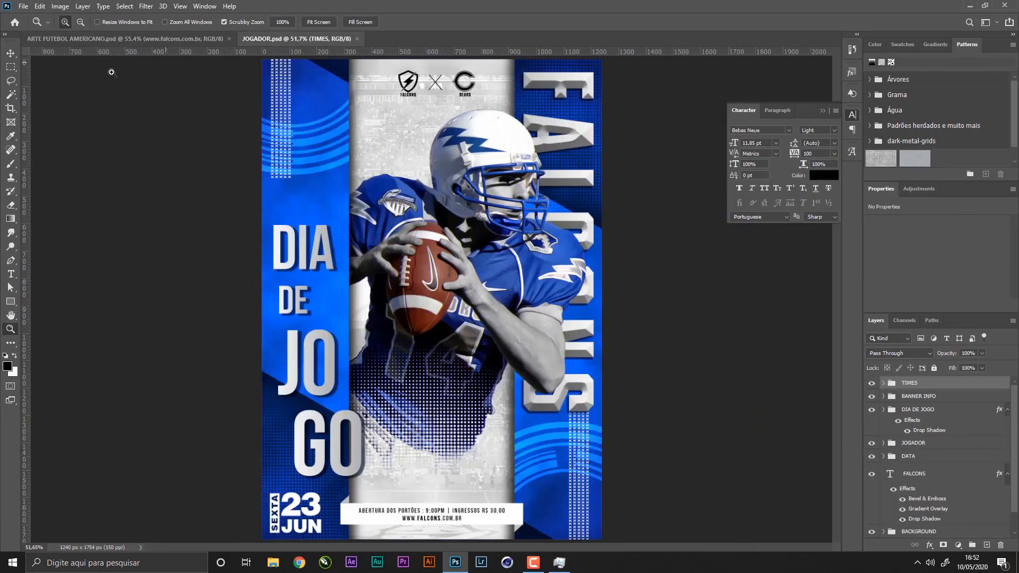
click(8, 55)
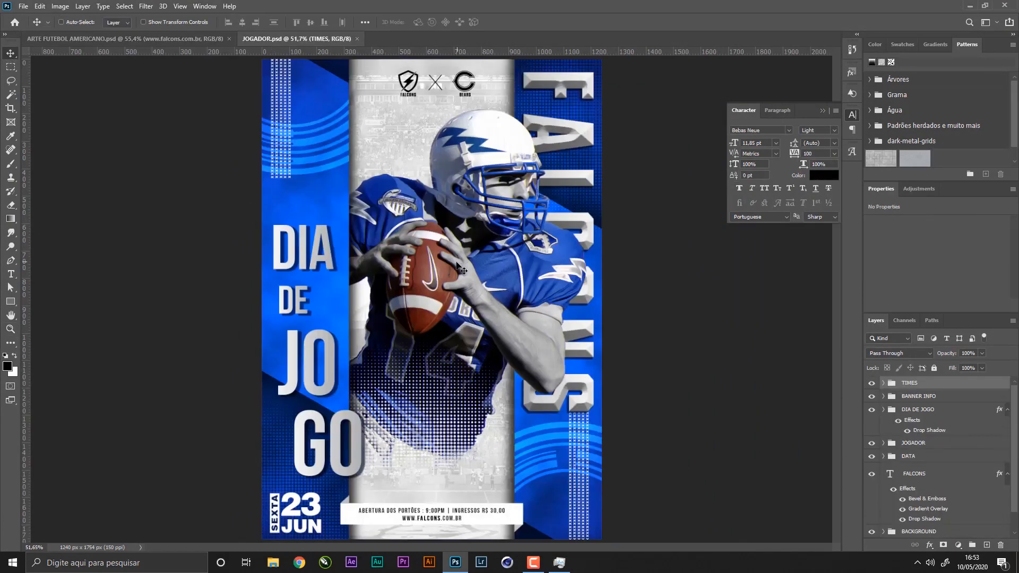
key(t)
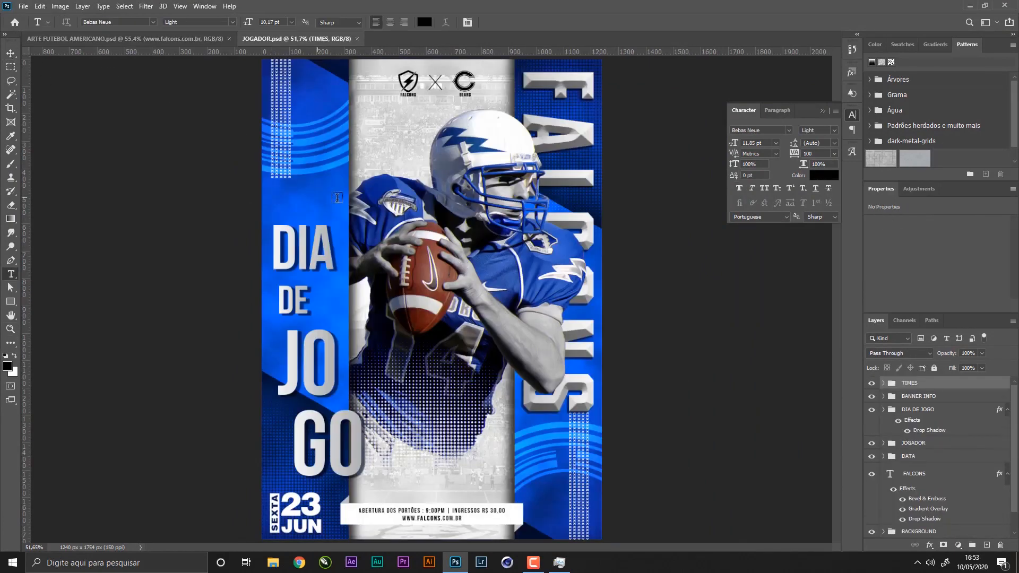
- Draw a circle of about 9 px on the blue strip above the DIA text and fill it with white
right_click(13, 302)
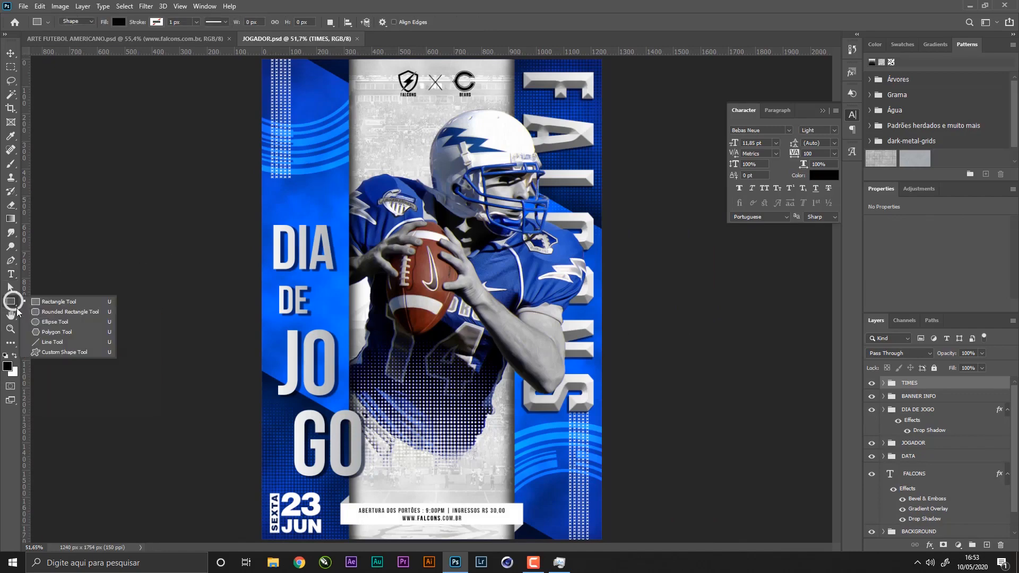
click(55, 323)
key(z)
drag(314, 181, 395, 185)
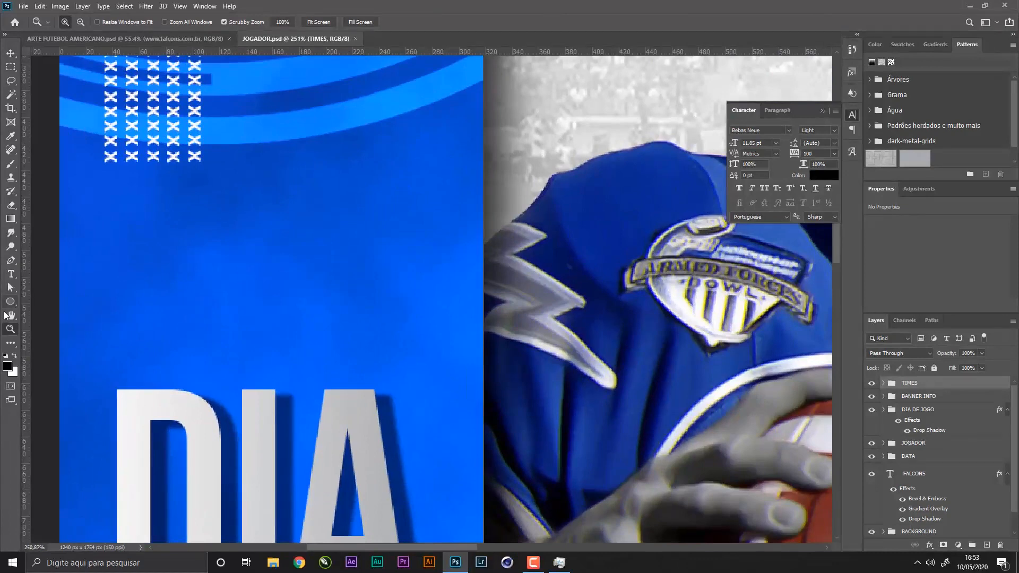
click(10, 301)
drag(221, 214, 232, 230)
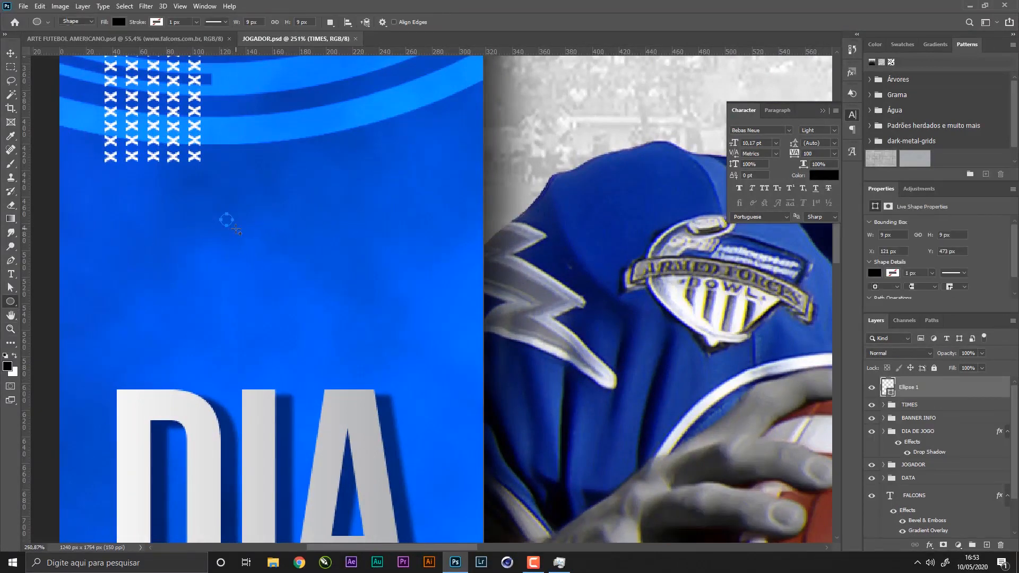
click(118, 22)
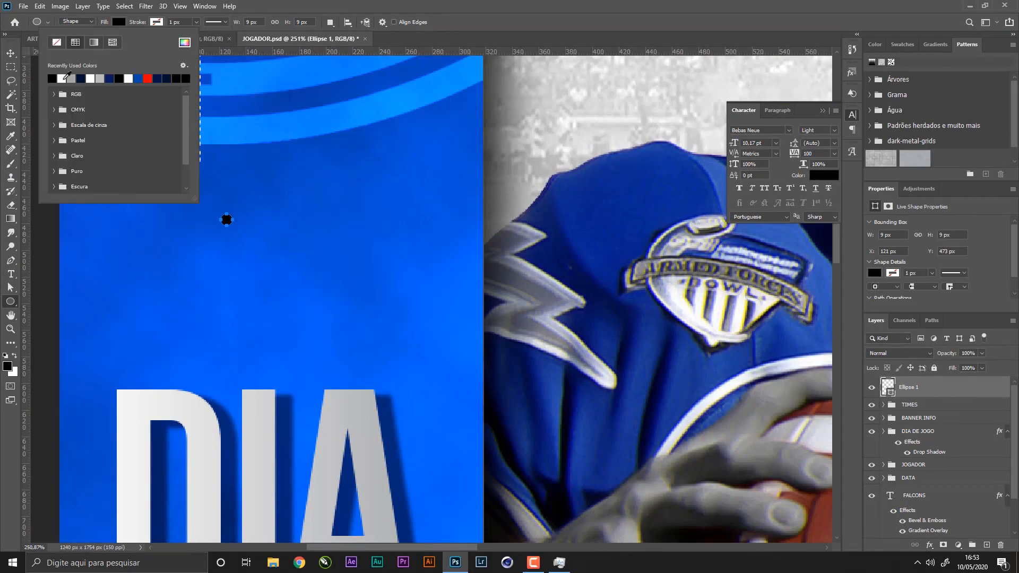
click(62, 78)
- Duplicate the white circle into an evenly spaced horizontal row of six and merge the circles into one shape layer
key(v)
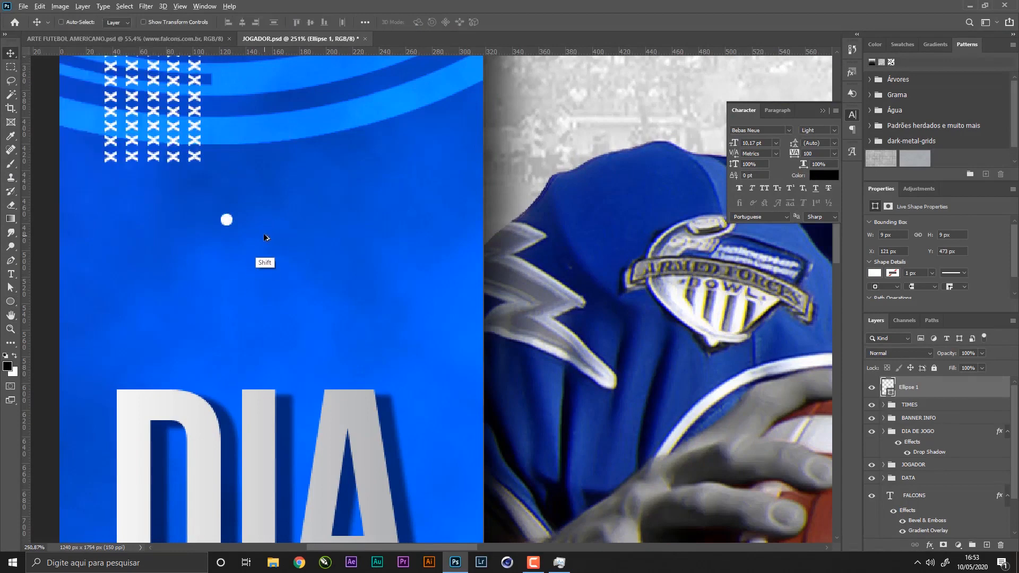
drag(257, 236, 507, 248)
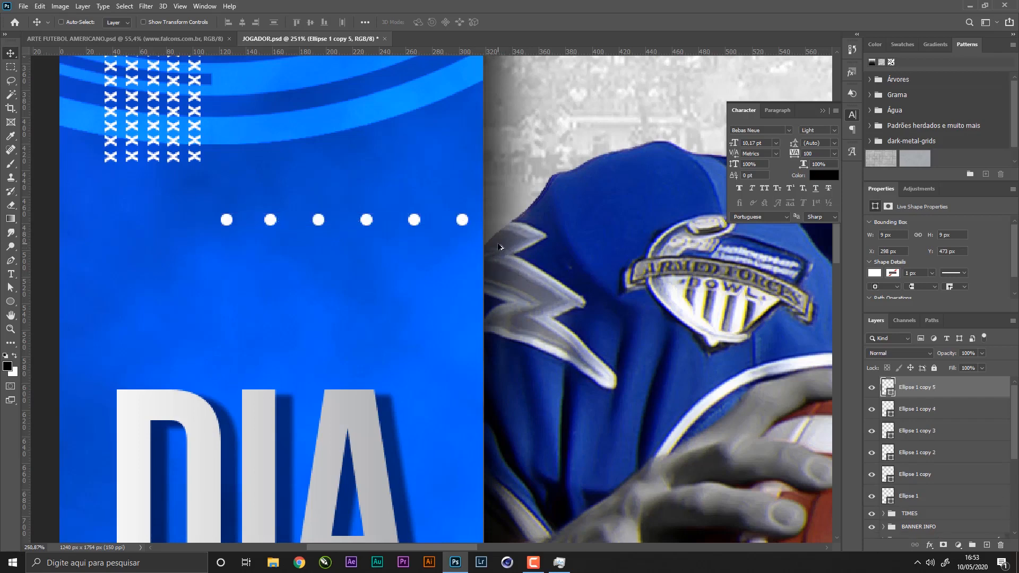
shift+click(942, 493)
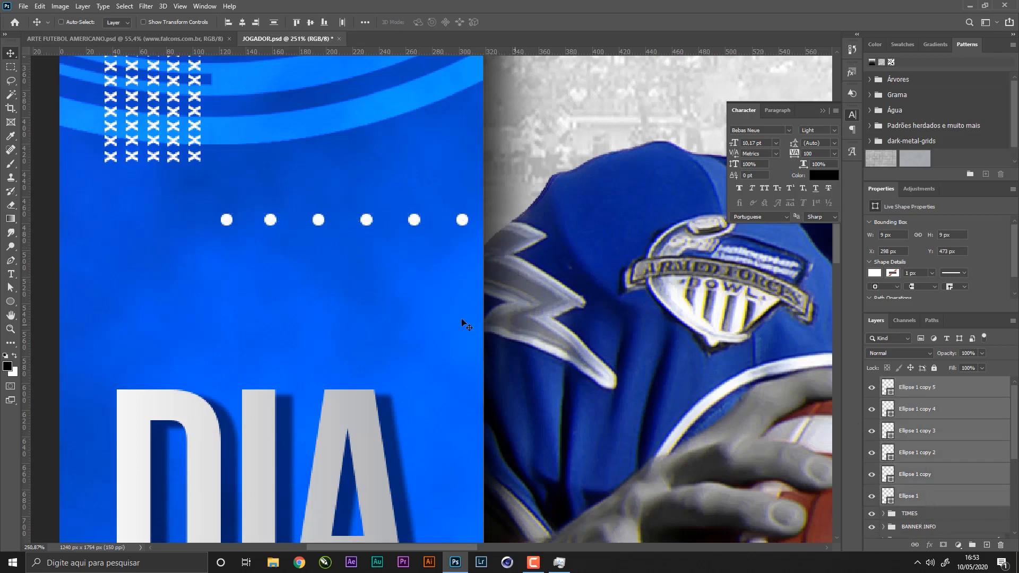
key(ctrl+e)
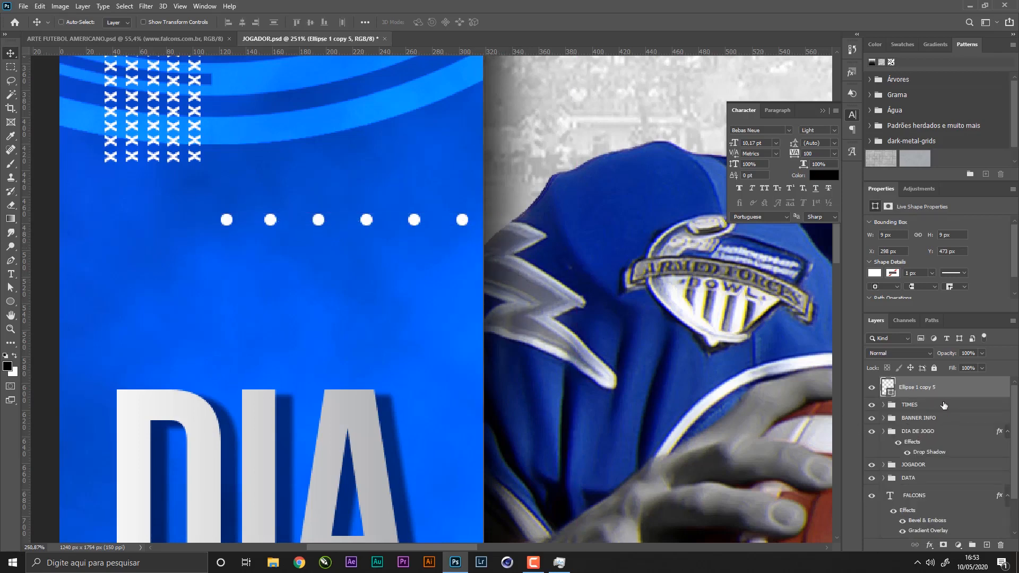
- Duplicate the row of dots downward into a grid of five evenly spaced rows and merge the rows into one layer
drag(498, 276, 480, 404)
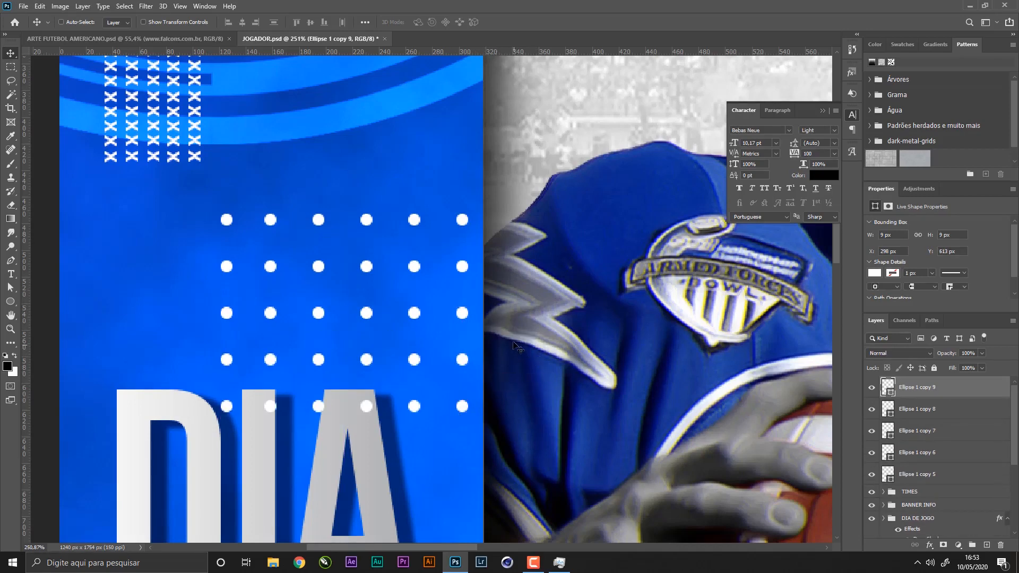
key(z)
drag(504, 329, 457, 320)
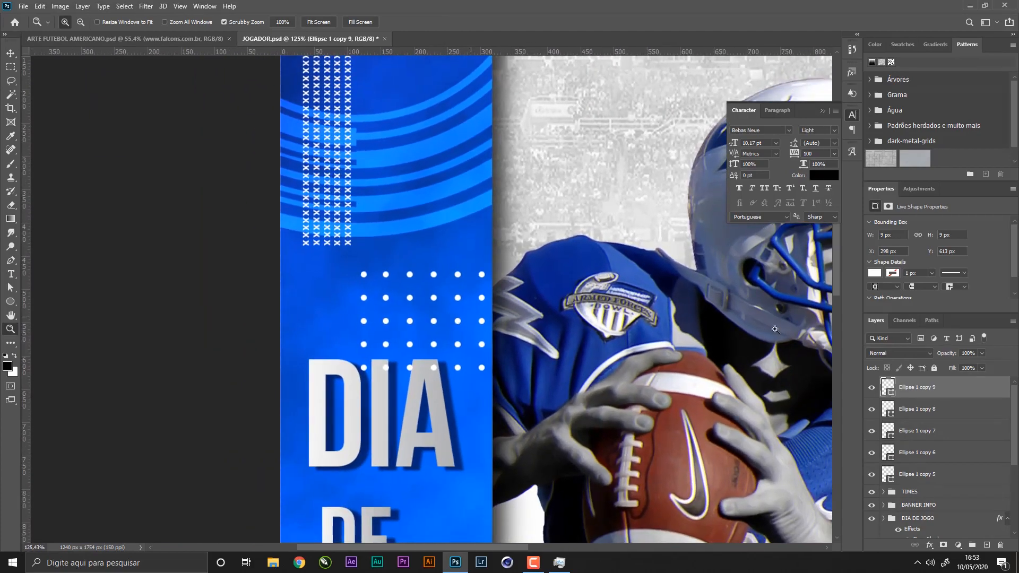
shift+click(945, 477)
key(ctrl+e)
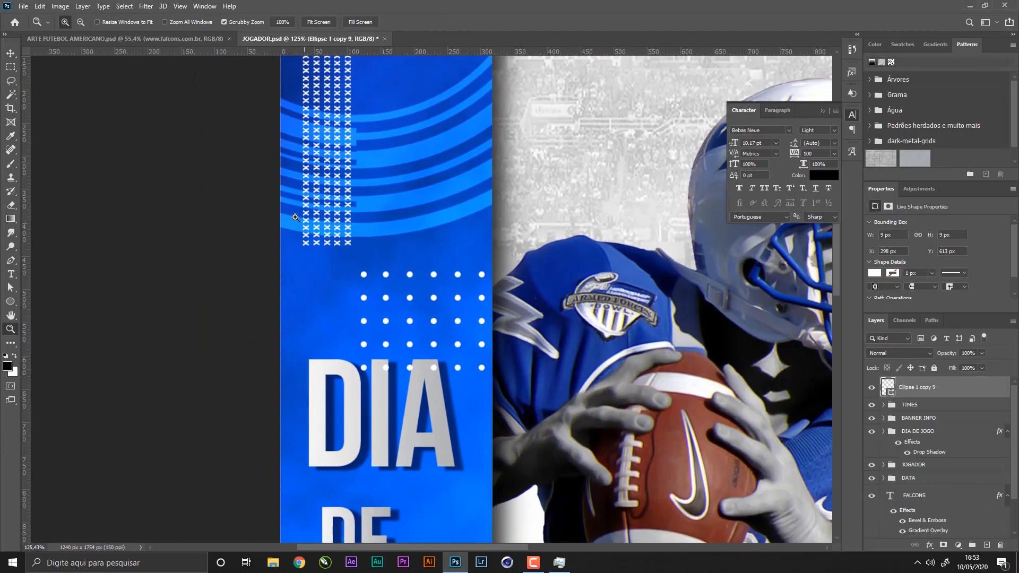
drag(568, 262, 538, 275)
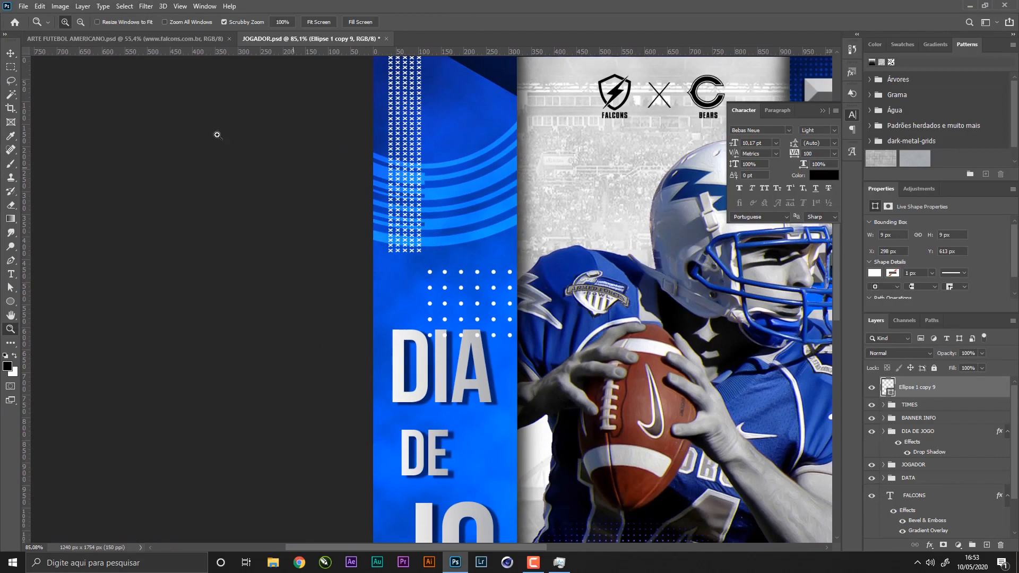
click(11, 54)
drag(373, 281, 281, 188)
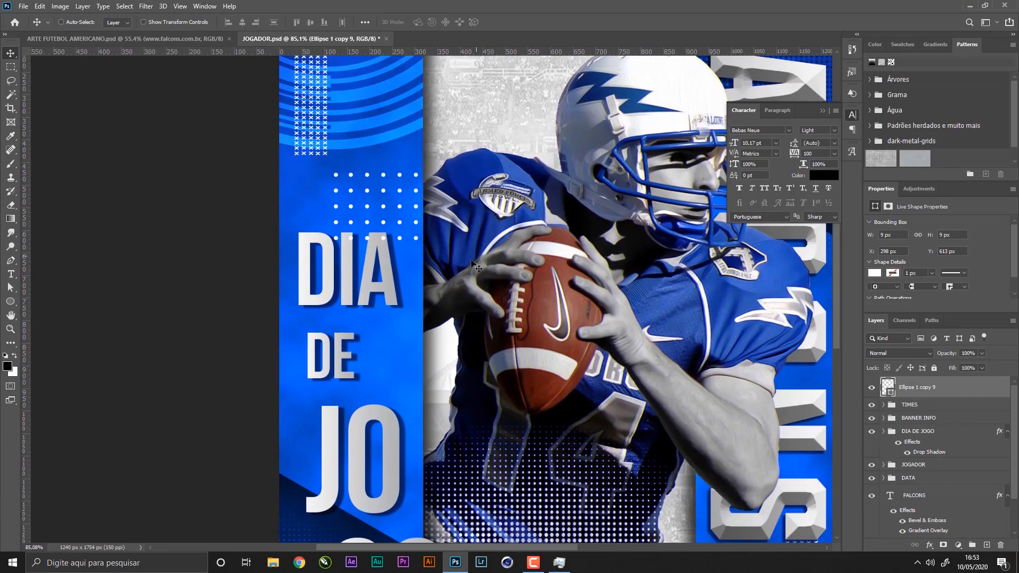
- Move the dot grid beside the DE text across the blue strip's edge and scale it down to about 122 × 98 px
drag(447, 287, 423, 294)
right_click(422, 223)
click(453, 228)
key(ctrl+space)
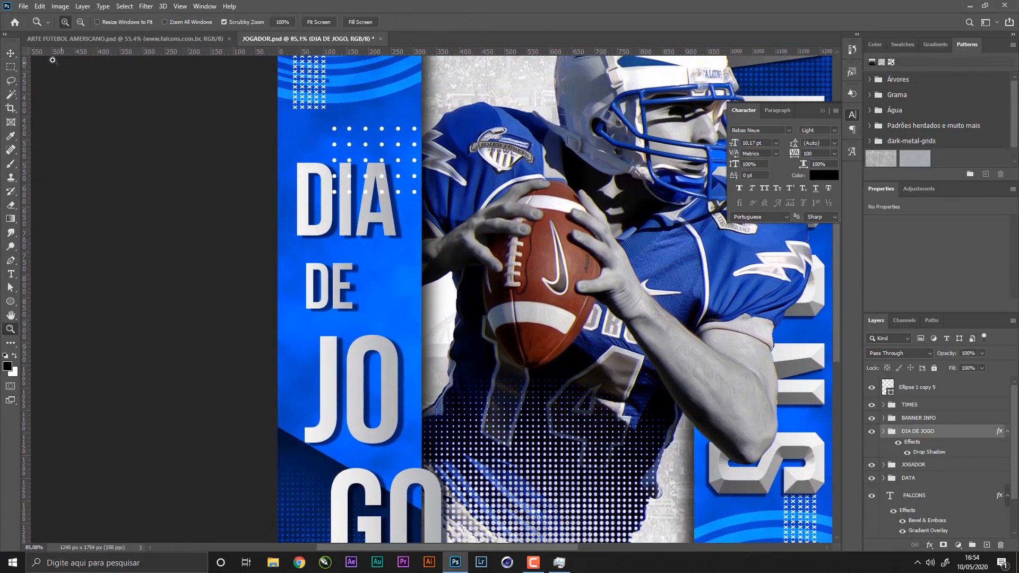
click(10, 54)
click(918, 387)
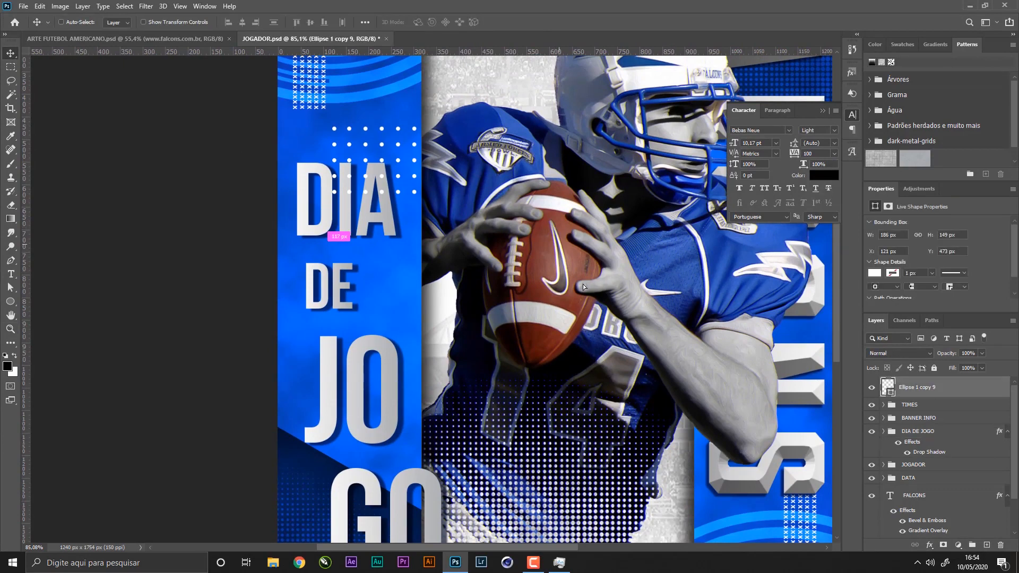
drag(422, 194, 457, 297)
key(ctrl+t)
drag(457, 295, 462, 300)
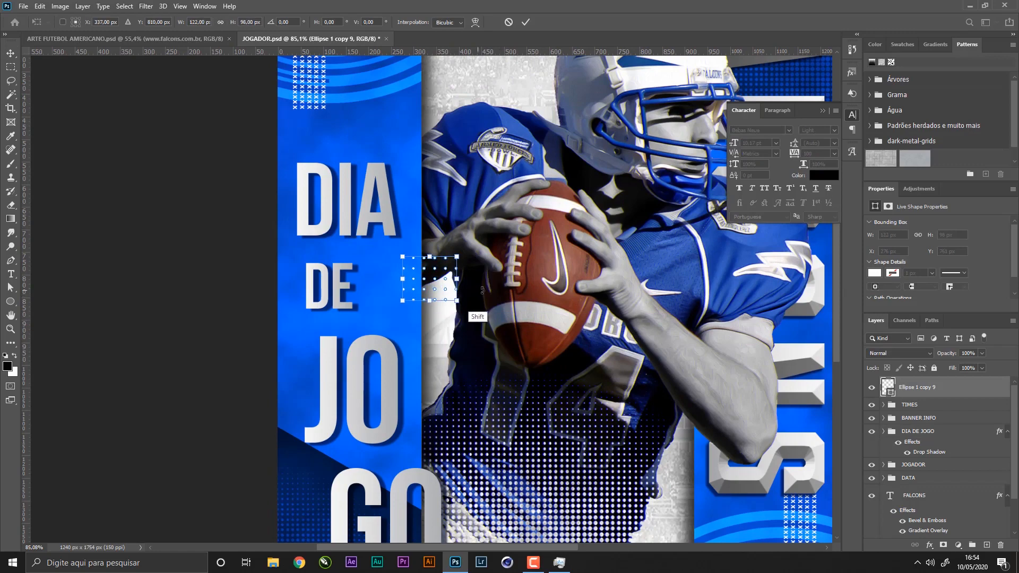
key(Return)
- Fine-tune the dot grid's position across the strip's edge beside DE, at about X 250 px and Y 777 px, and save
drag(514, 280, 485, 256)
key(ctrl+s)
key(z)
key(v)
drag(485, 269, 429, 260)
key(ctrl+s)
key(z)
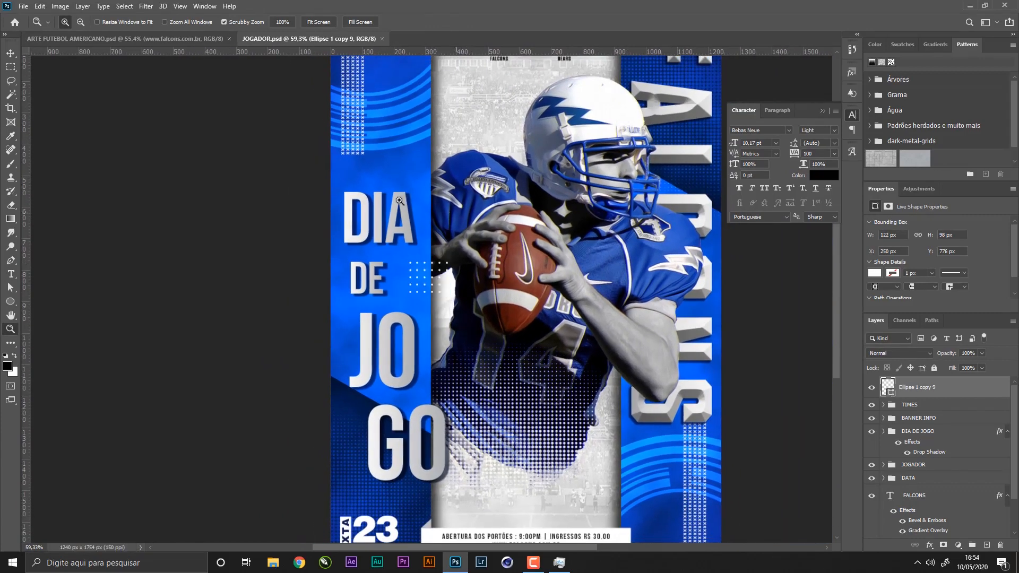
- Compare the dot grid with the one in ARTE FUTEBOL AMERICANO.psd, and scale it up to 165 × 132 px in JOGADOR.psd and save
click(10, 53)
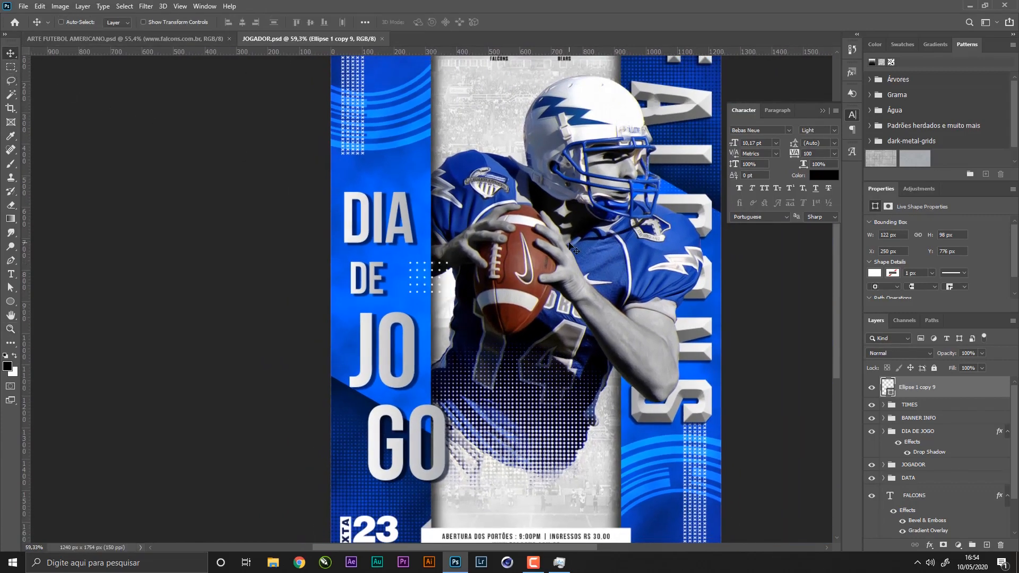
click(189, 42)
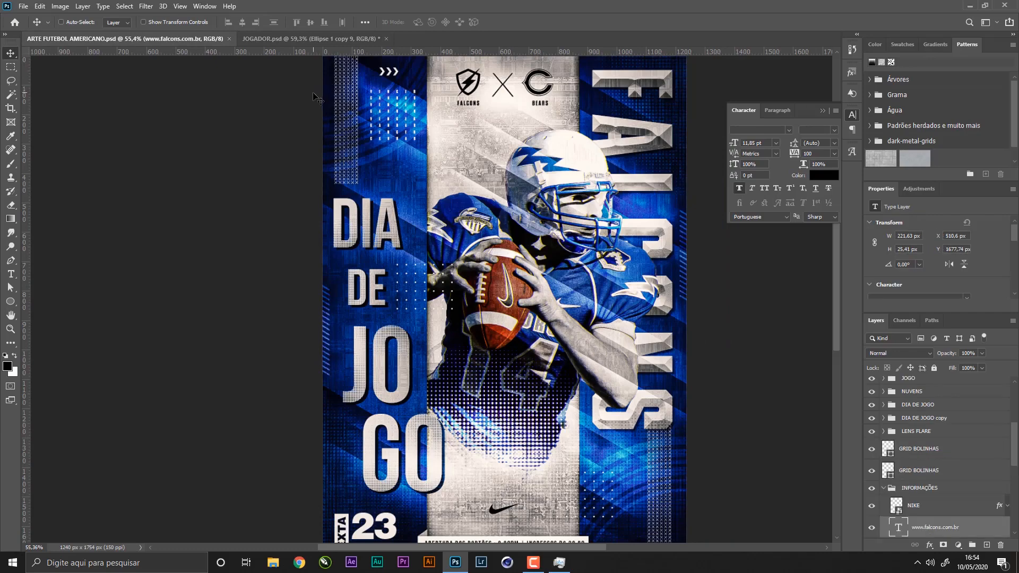
click(330, 39)
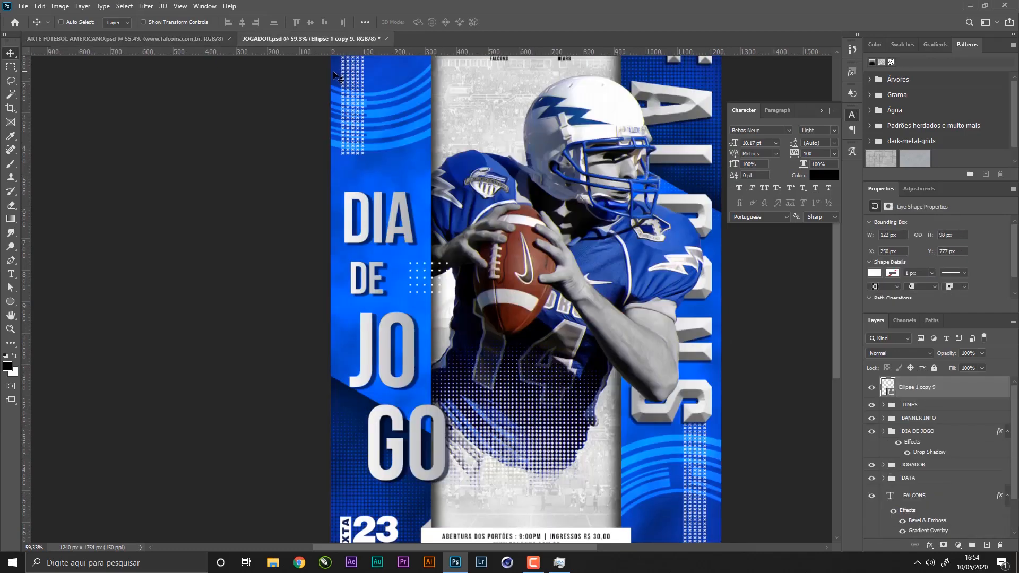
click(214, 40)
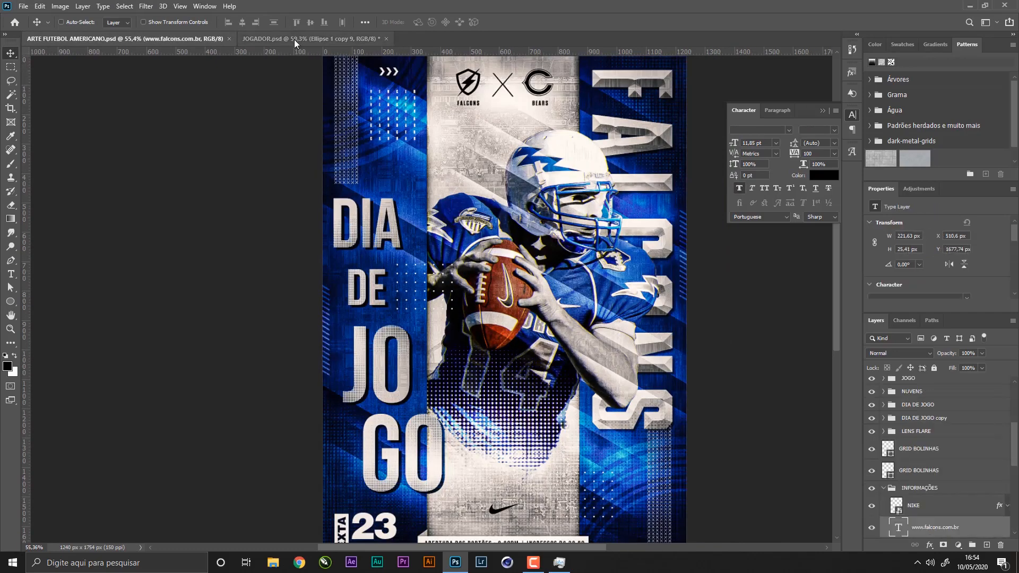
click(294, 39)
key(z)
drag(436, 266, 489, 261)
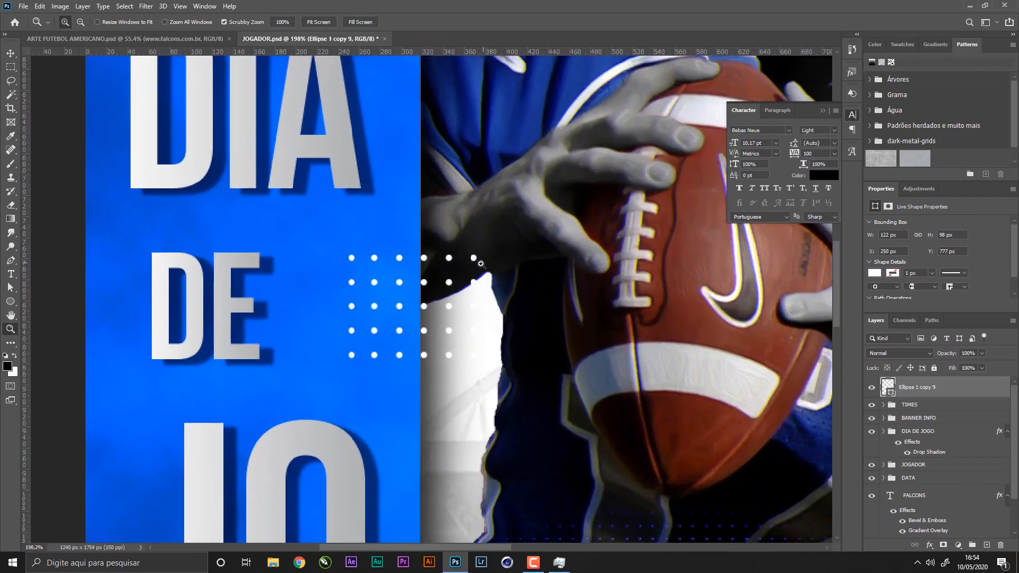
key(a)
click(10, 53)
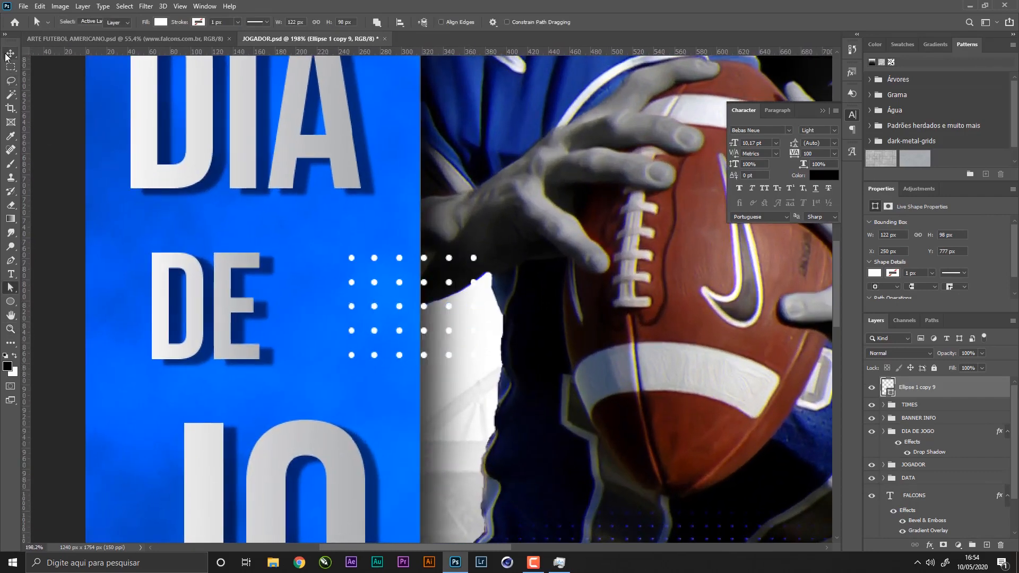
key(ctrl+t)
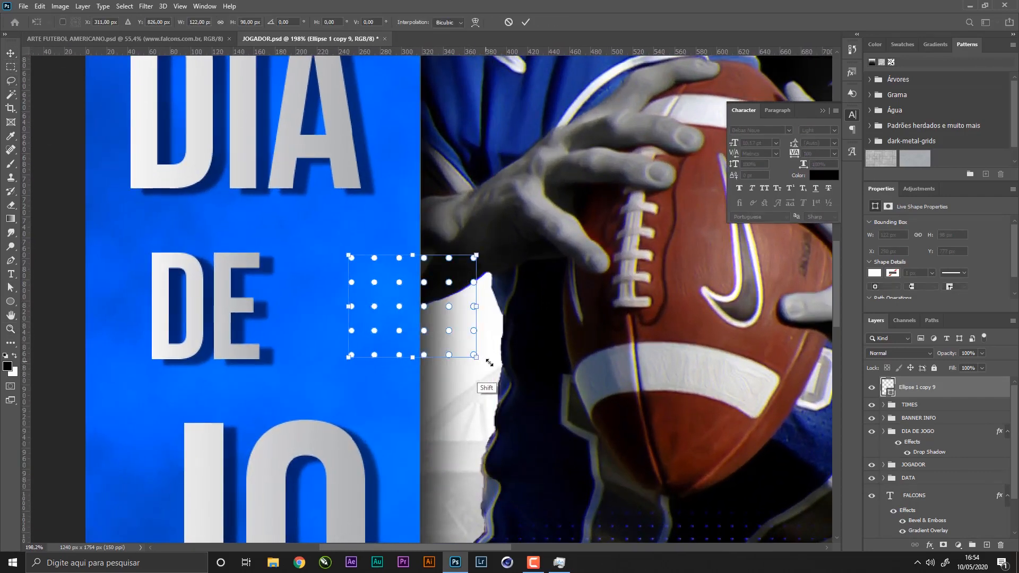
drag(482, 359, 514, 376)
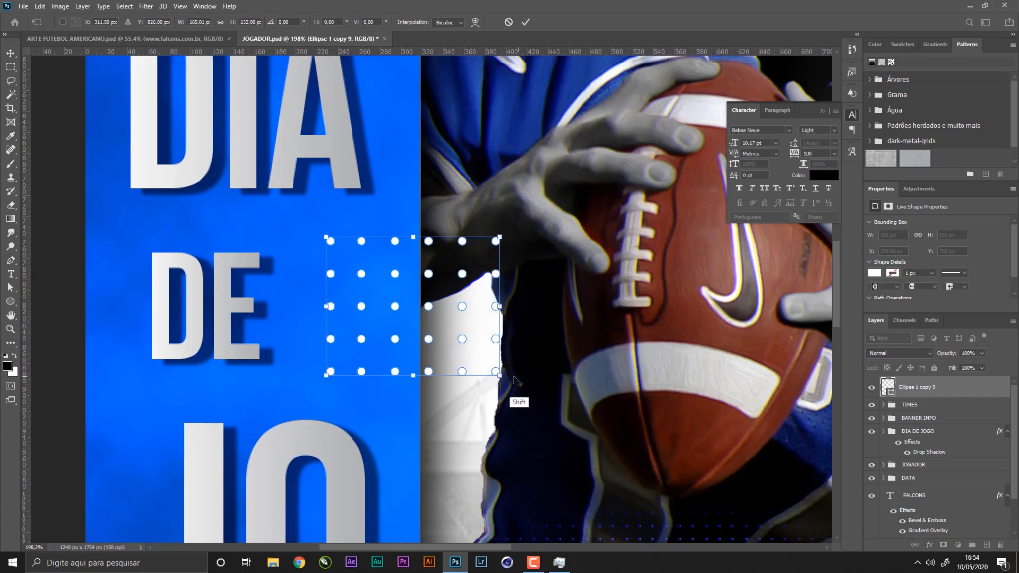
key(Return)
key(a)
key(ctrl+s)
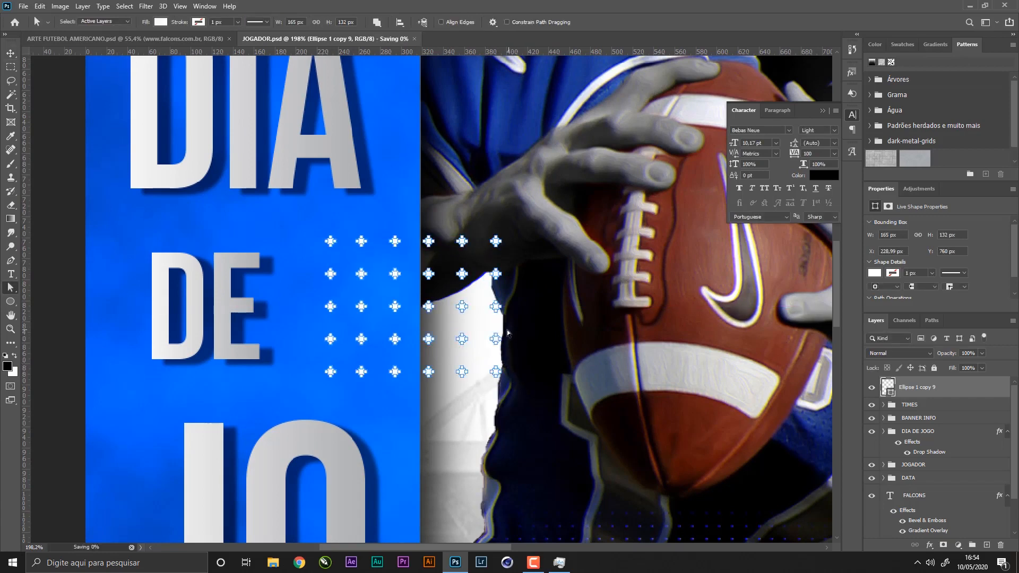
click(10, 53)
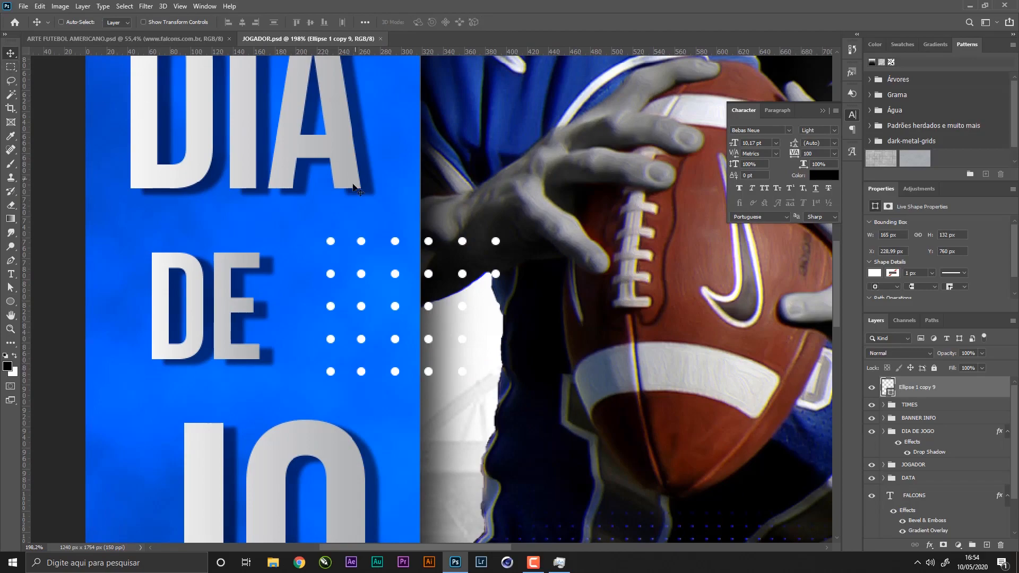
- Duplicate the dot grid onto the edge between the white panel and the blue strip below FALCONS, as in ARTE FUTEBOL AMERICANO.psd, and save
key(z)
drag(353, 186, 293, 197)
click(10, 51)
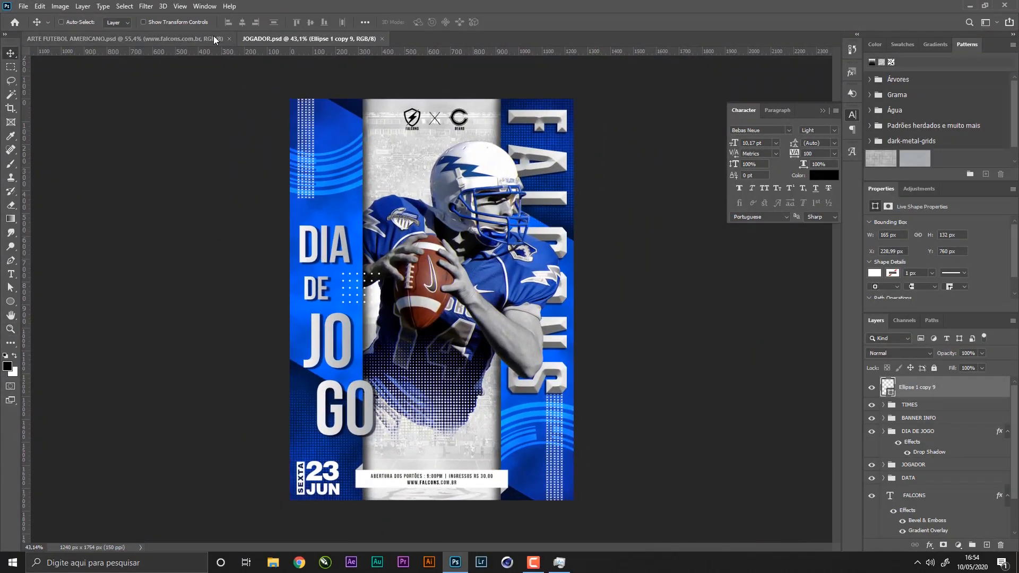
click(125, 39)
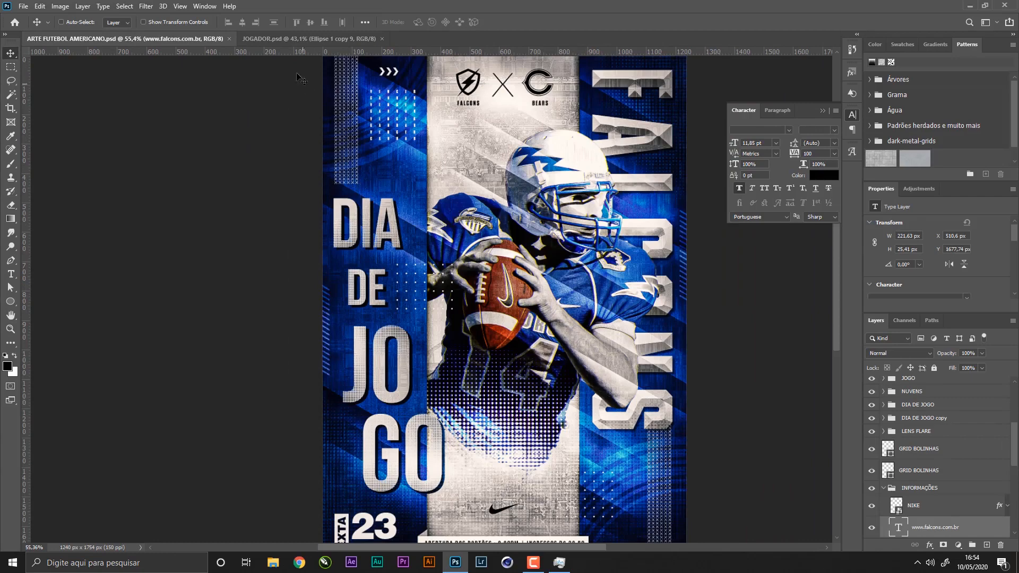
click(295, 39)
drag(543, 296, 606, 424)
key(ctrl+s)
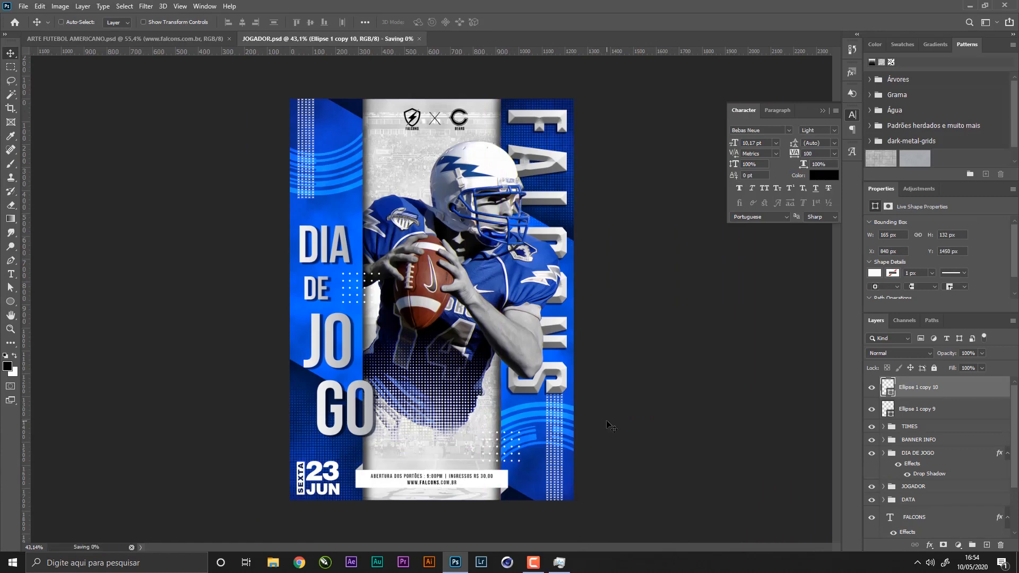
- Nudge the duplicated dot grid up to Y 1444 px
key(Up)
key(Up)
key(Up)
key(Up)
key(Up)
key(Up)
- Rename both dot grid layers GRID ELIPSES and save the document
double_click(924, 389)
text(o)
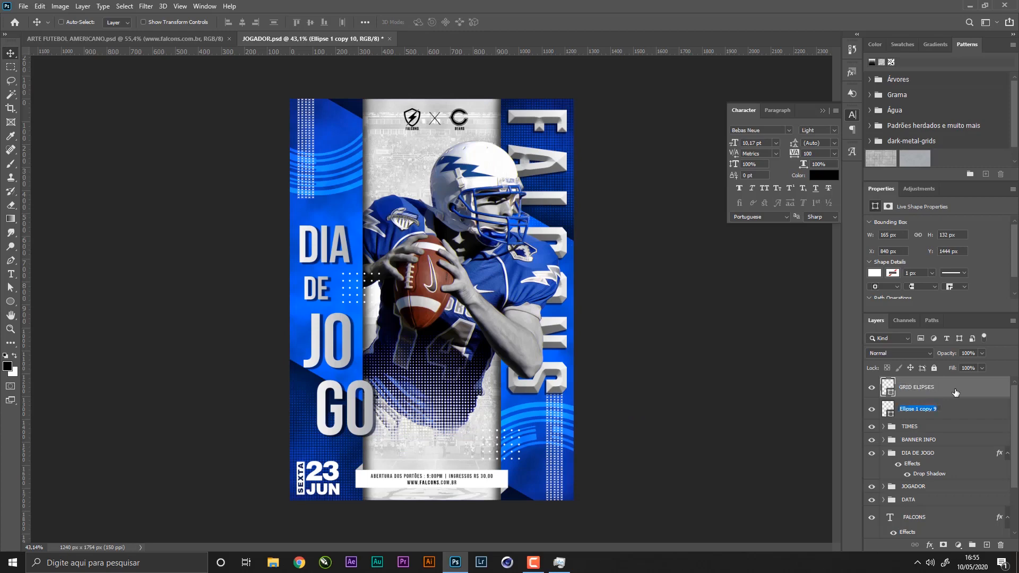
text(GRID ELIPSES)
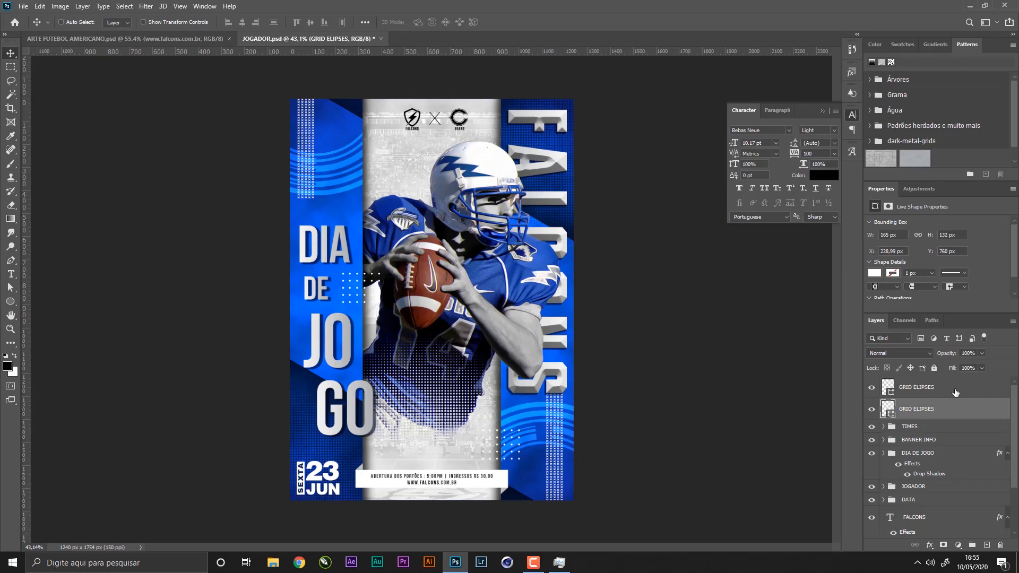
key(ctrl+s)
double_click(952, 395)
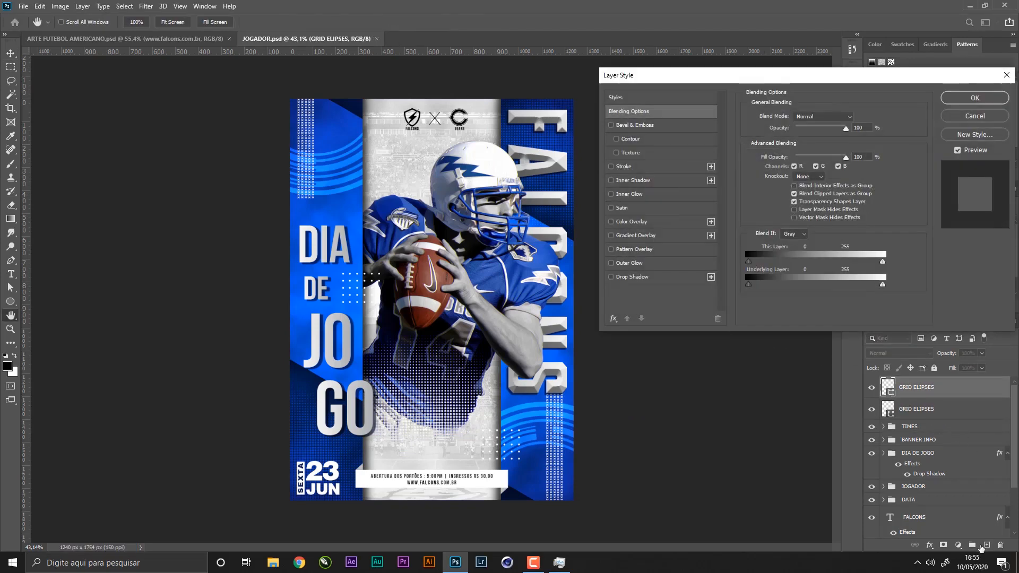
click(975, 116)
- Draw a horizontal rectangle about 88 × 17 px on a new layer above the DIA text and fill it with white
click(988, 545)
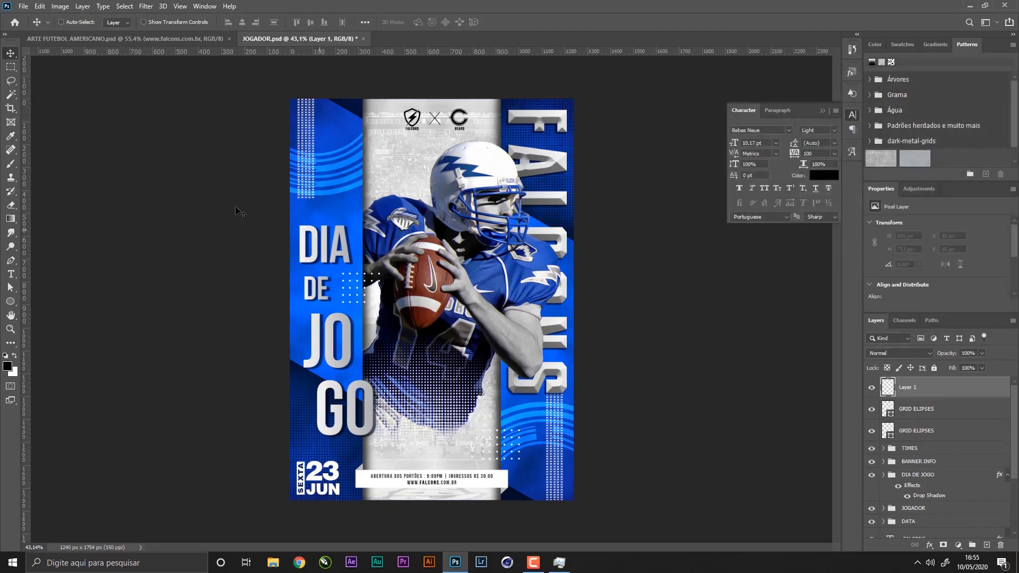
click(4, 305)
click(40, 303)
key(z)
drag(340, 171, 414, 185)
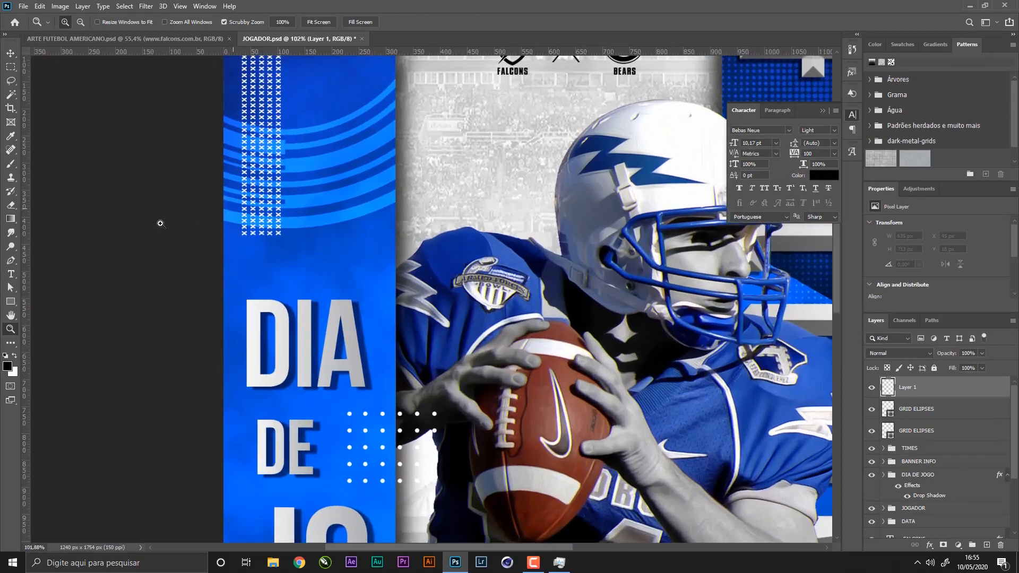
click(12, 302)
drag(252, 257, 300, 266)
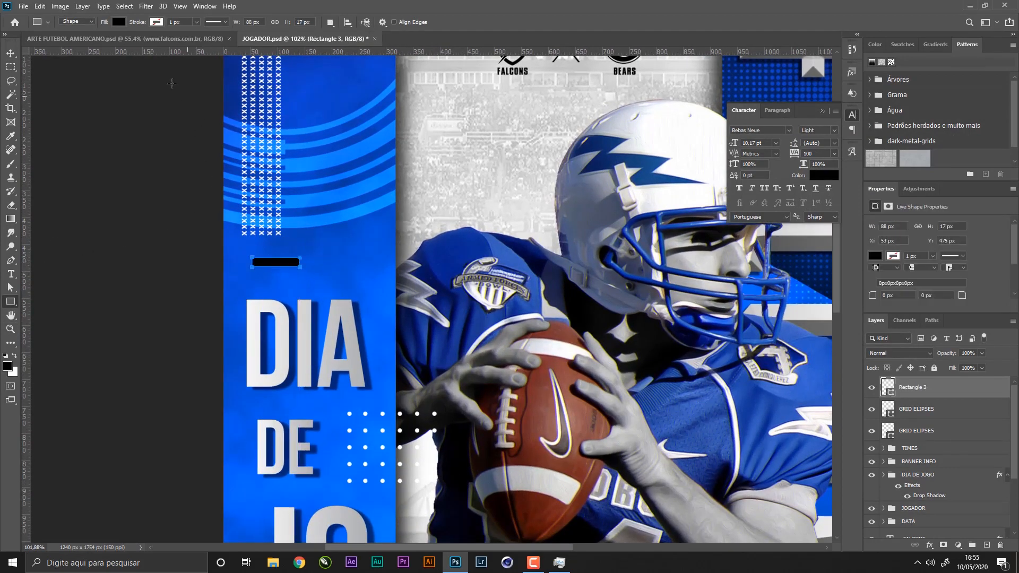
click(119, 22)
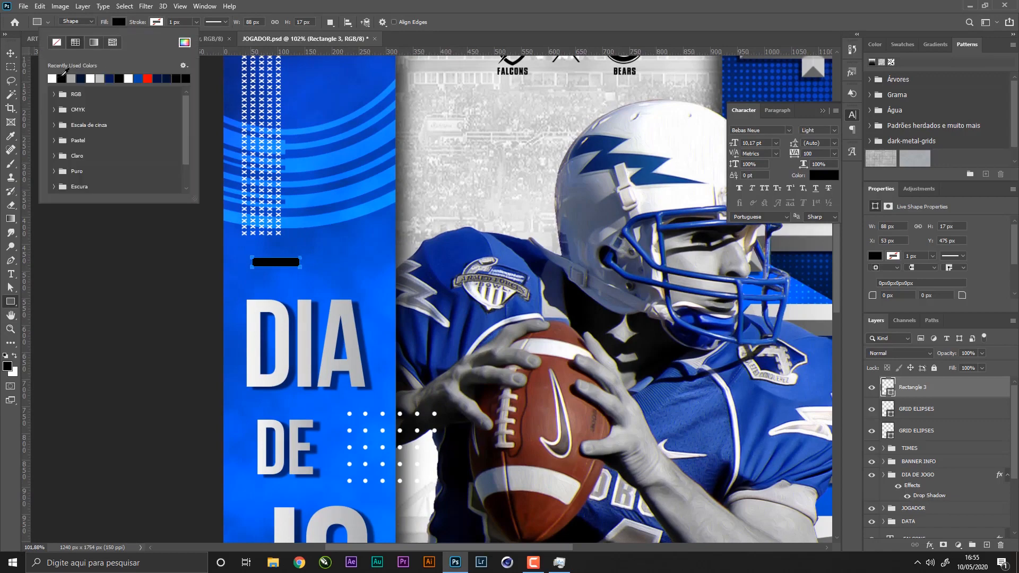
click(52, 79)
- Scale the white rectangle above DIA down to about 72 × 14 px
click(10, 54)
key(ctrl+space)
drag(255, 264, 350, 271)
key(ctrl+t)
key(Return)
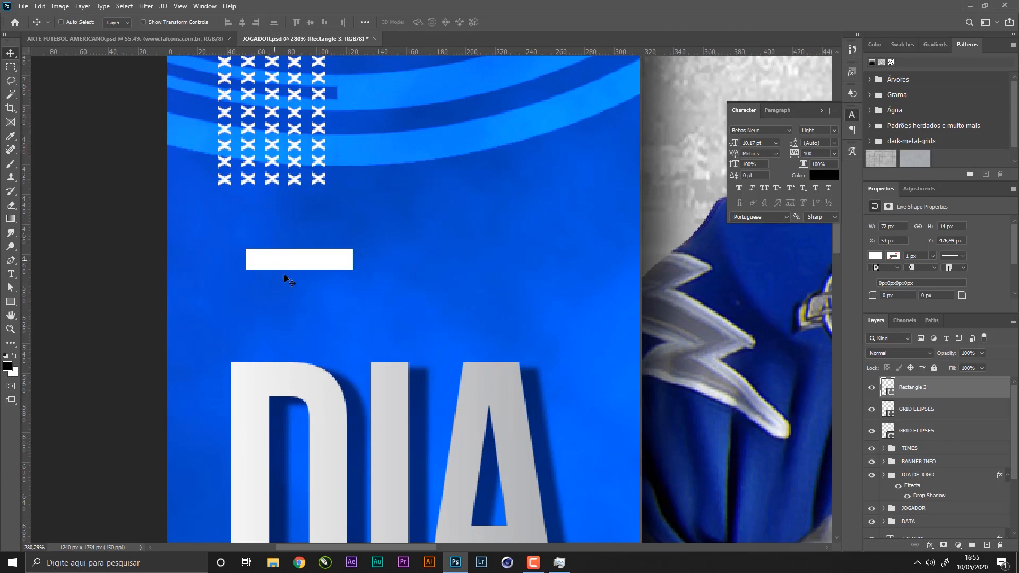
- Duplicate the white rectangle downward repeatedly into a vertical column of ten bars
drag(285, 274, 380, 252)
drag(394, 288, 413, 276)
mouse_move(412, 274)
mouse_down()
mouse_move(406, 333)
mouse_move(420, 274)
mouse_move(403, 275)
mouse_up()
key(z)
click(11, 53)
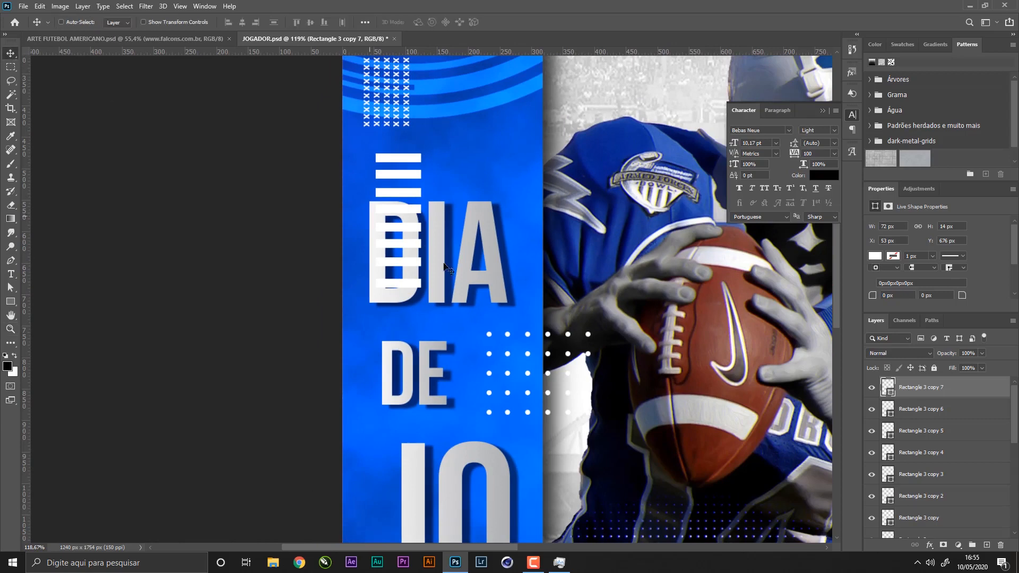
drag(461, 300, 446, 327)
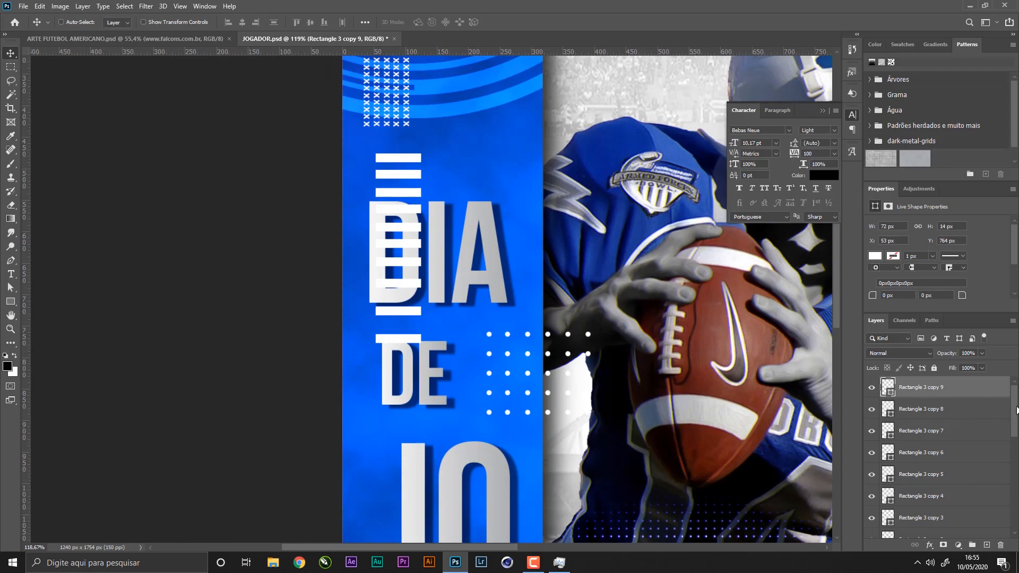
- Distribute the ten bars at even vertical spacing and move the column up to the strip's inner side, over the A of DIA
drag(1017, 410, 1017, 460)
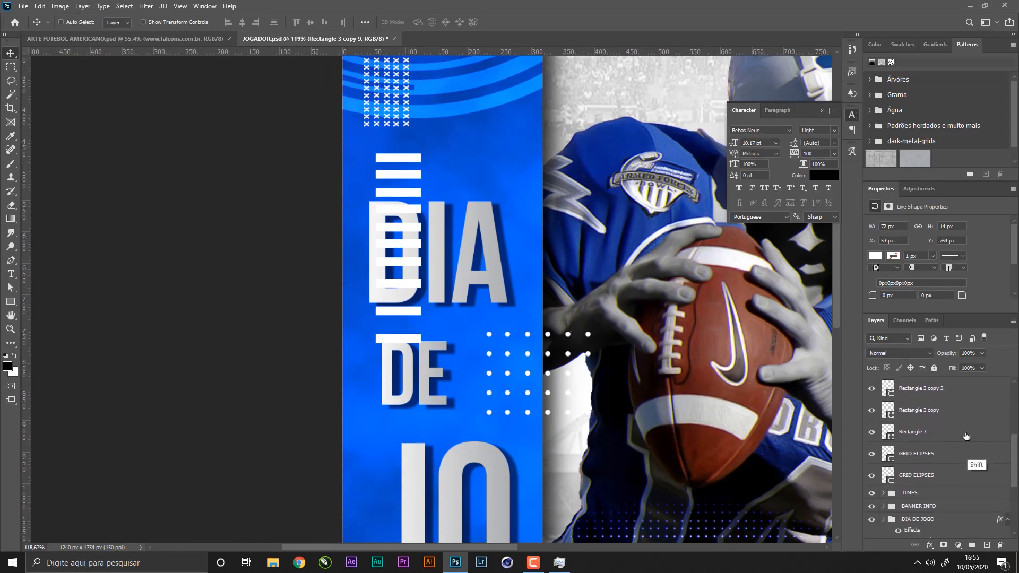
shift+click(966, 436)
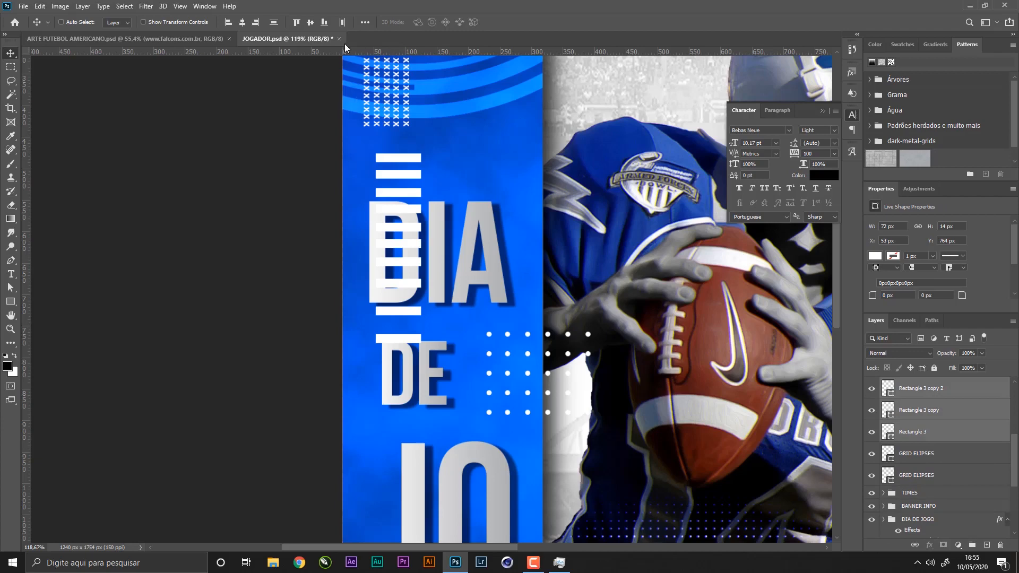
click(273, 24)
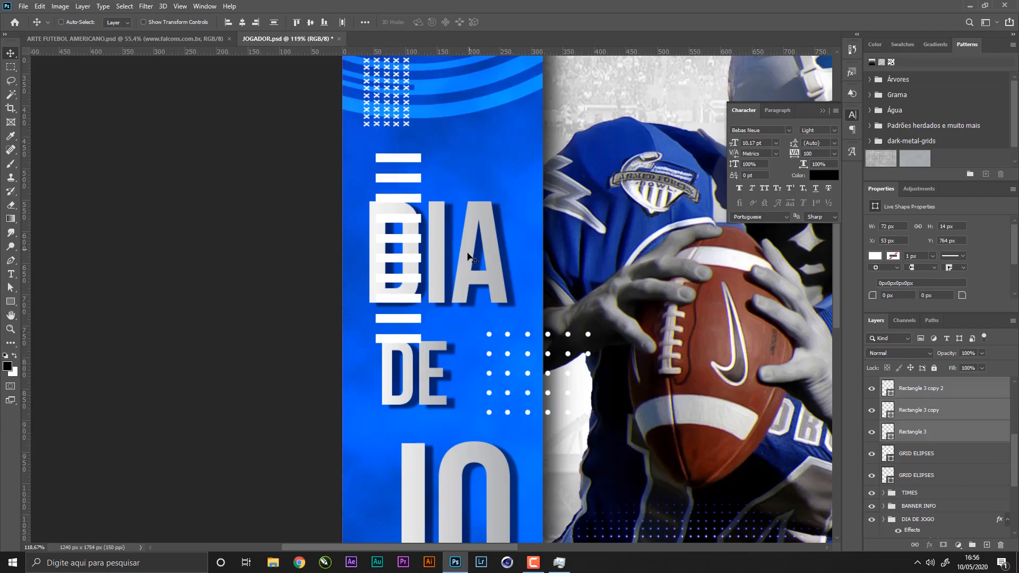
drag(469, 259, 503, 283)
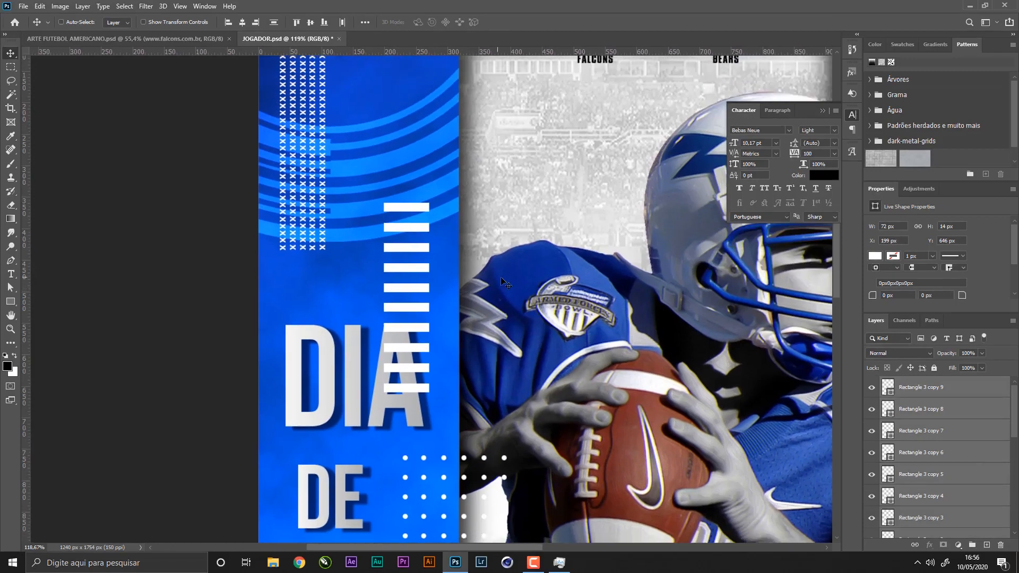
- Merge the ten bars into one shape layer, skew it vertically into diagonal stripes sloping down toward the player, and save
key(ctrl+e)
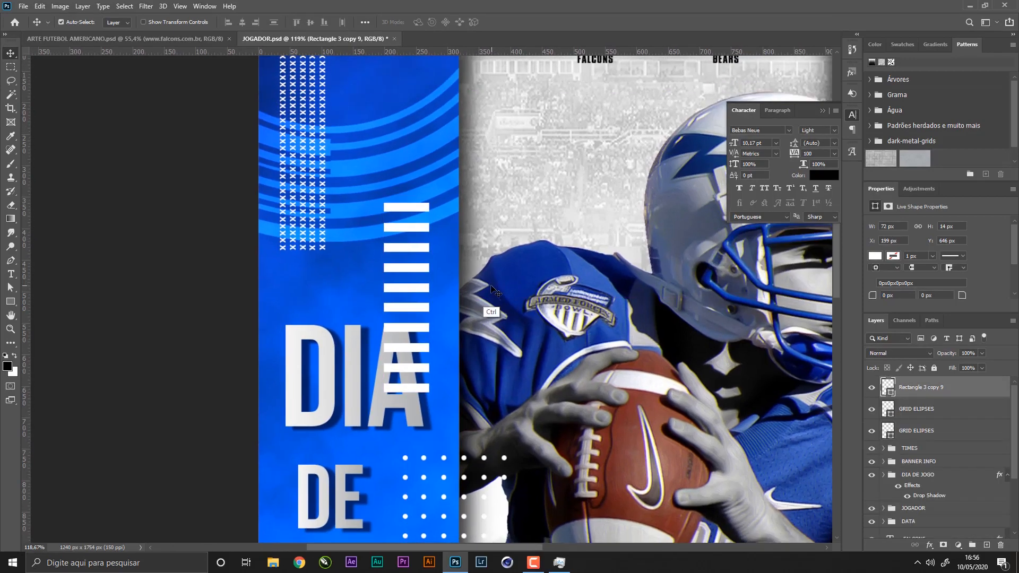
key(ctrl+t)
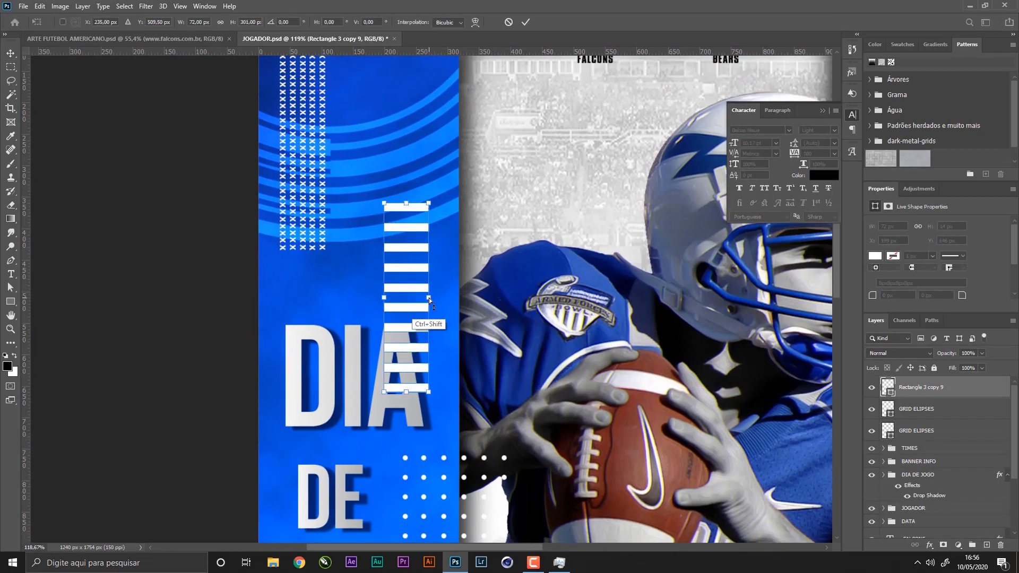
drag(429, 299, 423, 329)
key(Return)
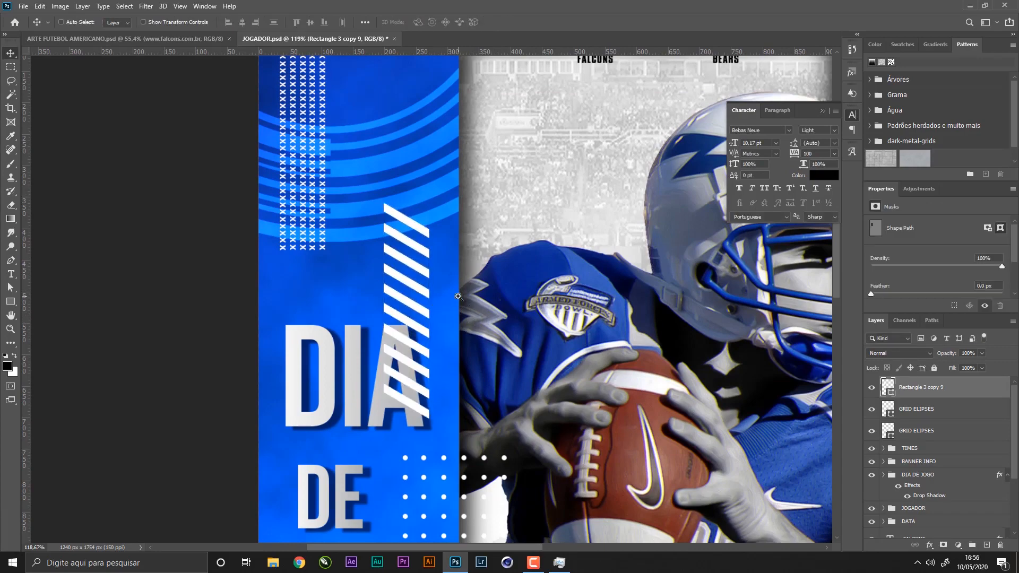
key(z)
key(ctrl+0)
key(ctrl+s)
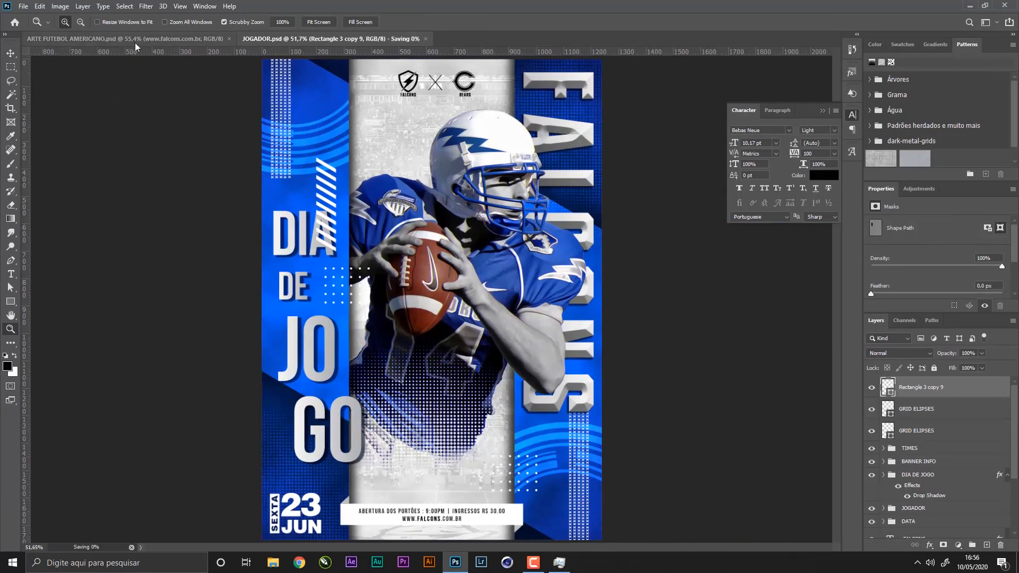
- Check the reference poster, then duplicate the diagonal stripes directly below the originals and merge both into one continuous column
click(133, 43)
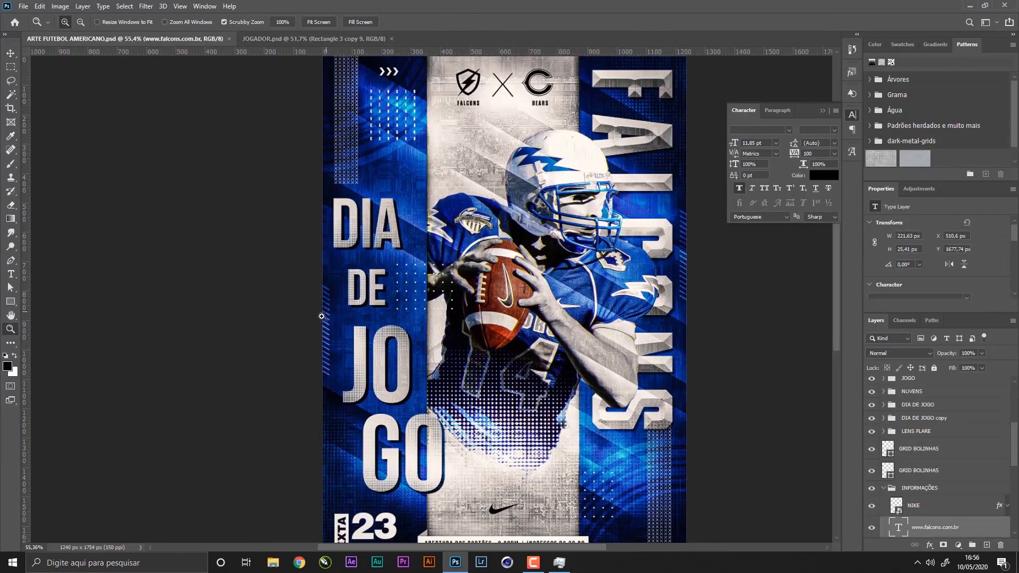
click(313, 39)
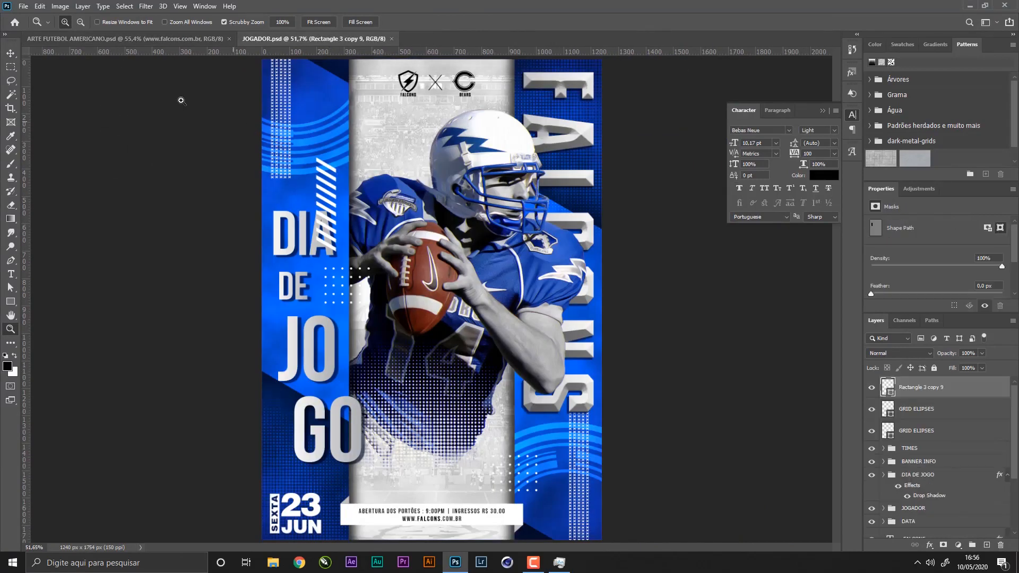
click(9, 56)
key(z)
drag(274, 226, 310, 227)
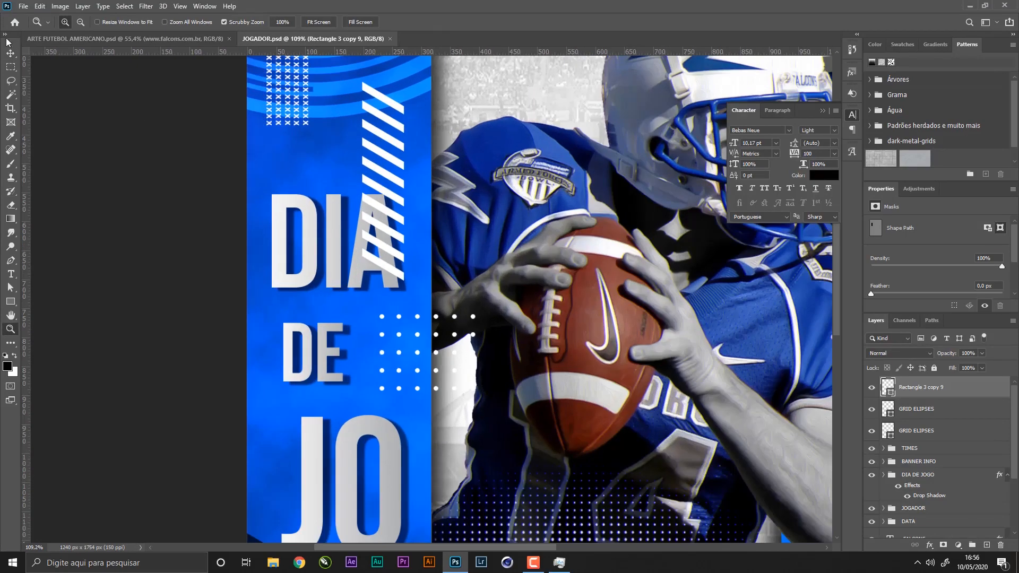
click(9, 53)
drag(391, 130, 386, 302)
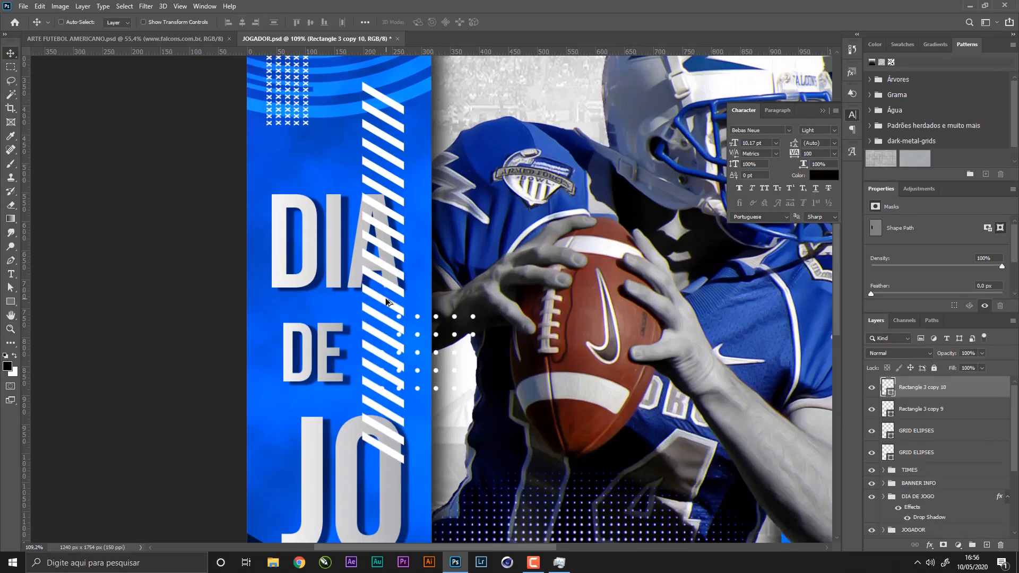
key(Down)
key(Down)
key(Down)
key(Down)
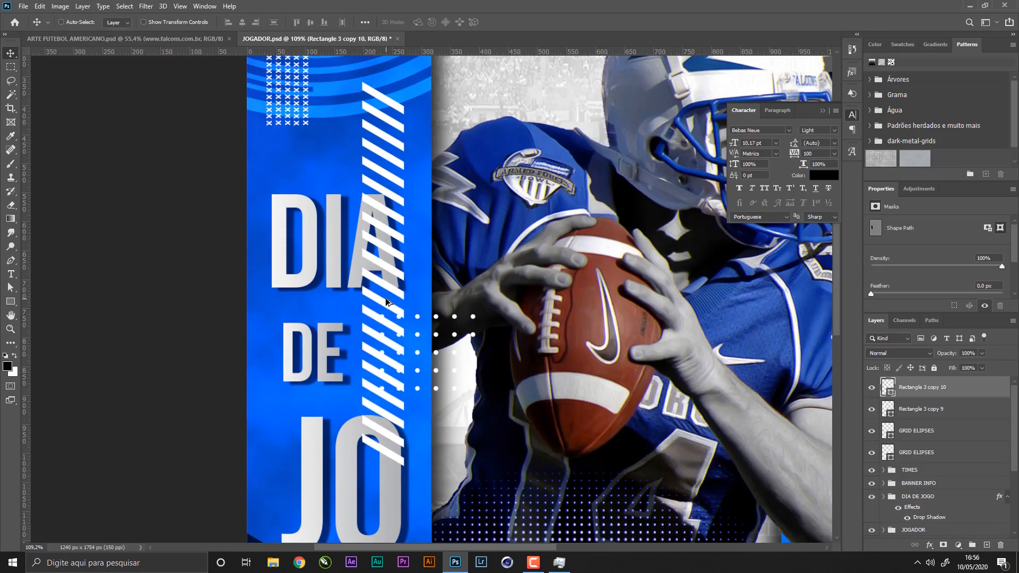
ctrl+click(947, 412)
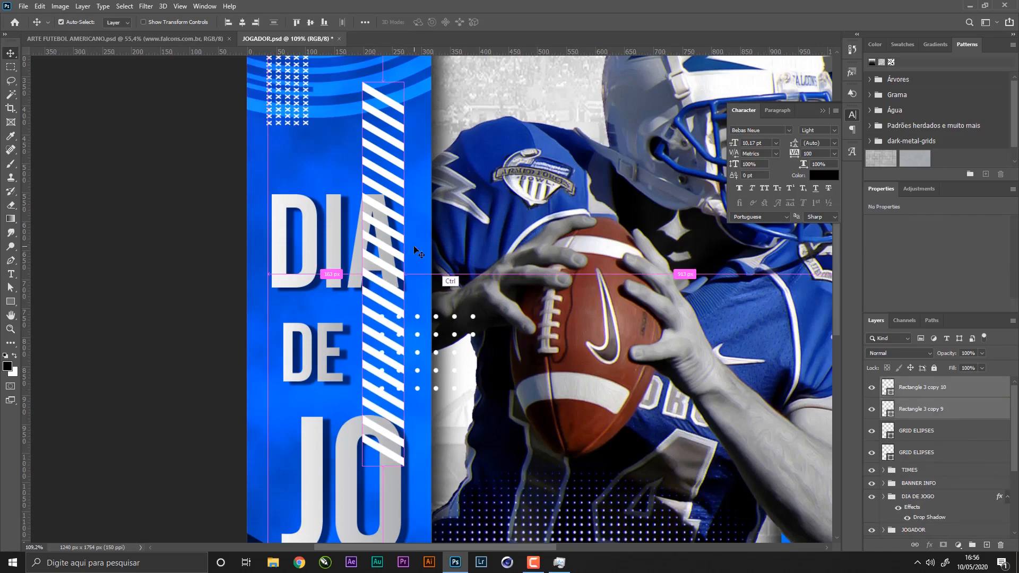
key(ctrl+e)
- Move the stripe column to the poster's left edge, scale it to about 51 × 467 px, push it partly off the canvas, and save
key(ctrl+space)
drag(443, 207, 102, 125)
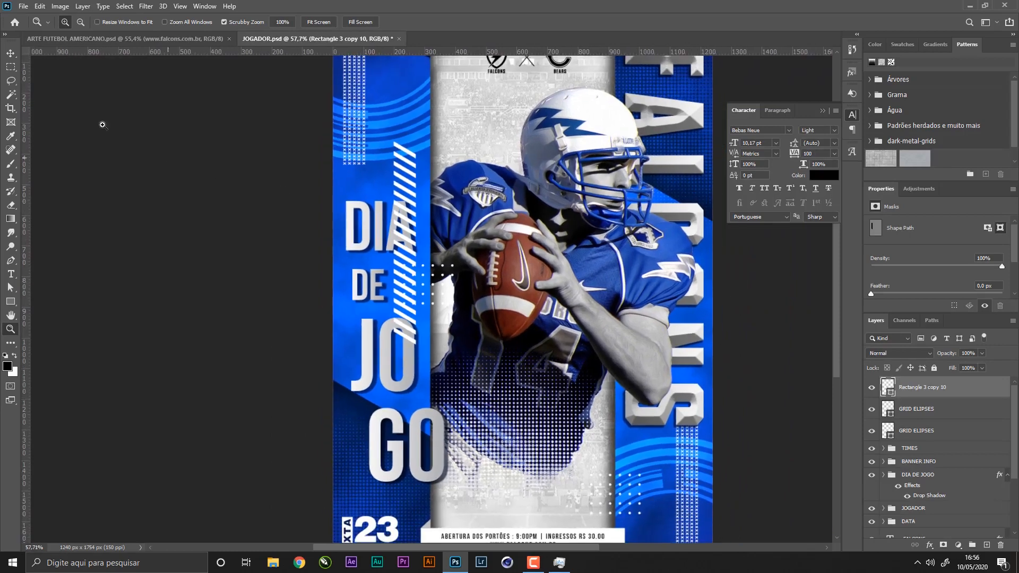
click(10, 55)
drag(457, 299, 403, 373)
key(ctrl+t)
drag(337, 423, 338, 366)
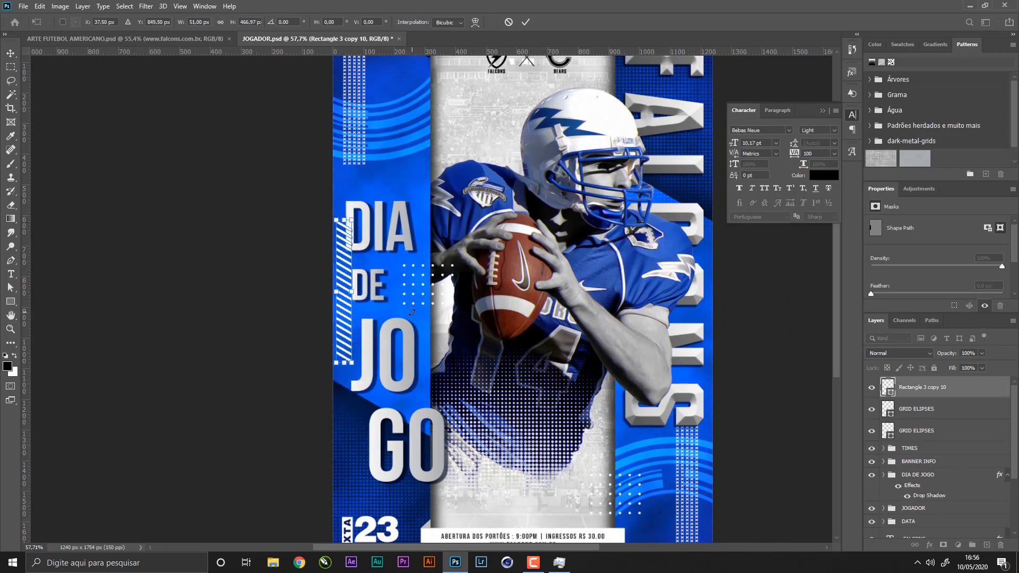
key(Return)
mouse_move(430, 291)
mouse_down()
mouse_move(411, 291)
mouse_move(419, 292)
mouse_up()
key(ctrl+s)
- Set the stripe column's blend mode to Overlay and save the poster
click(902, 353)
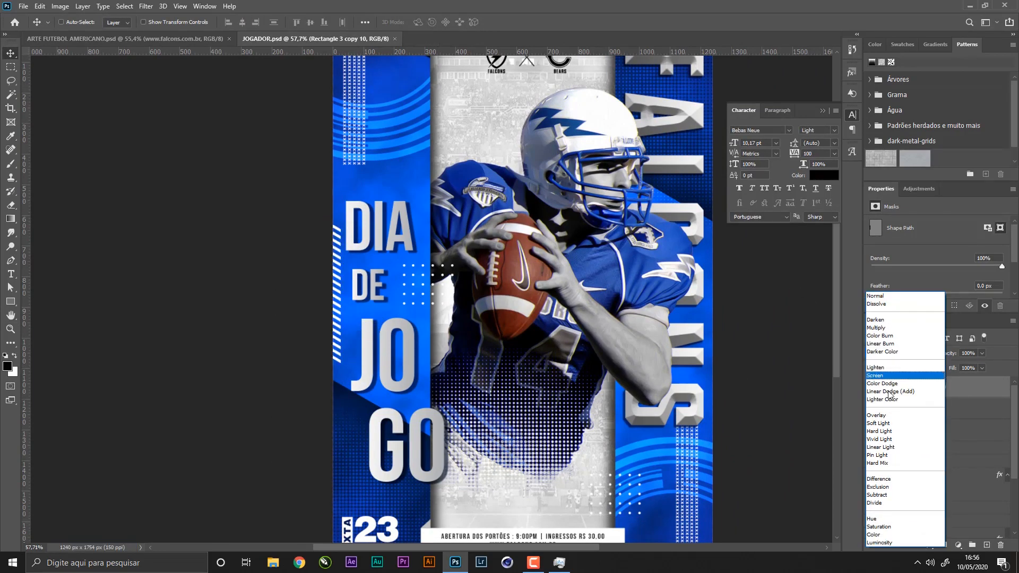
click(887, 415)
drag(536, 278, 533, 278)
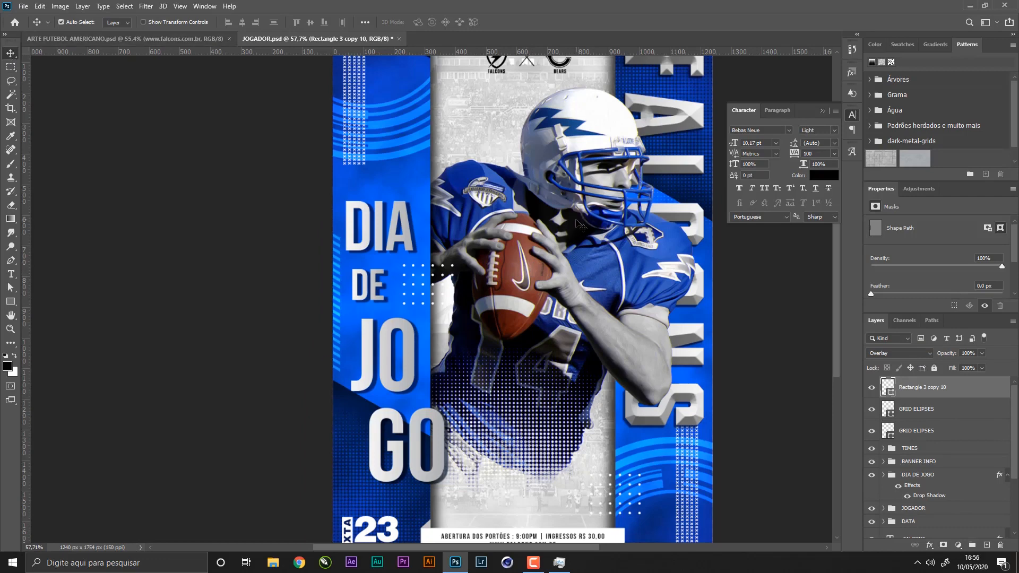
key(ctrl+minus)
key(ctrl+s)
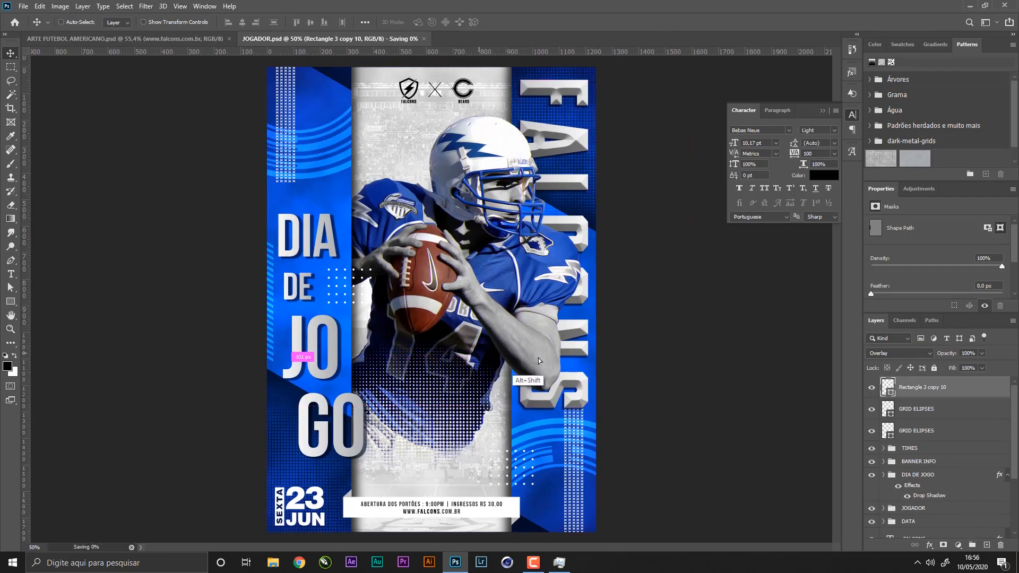
- Duplicate the stripe column straight across to the poster's right edge and save
drag(538, 358, 722, 356)
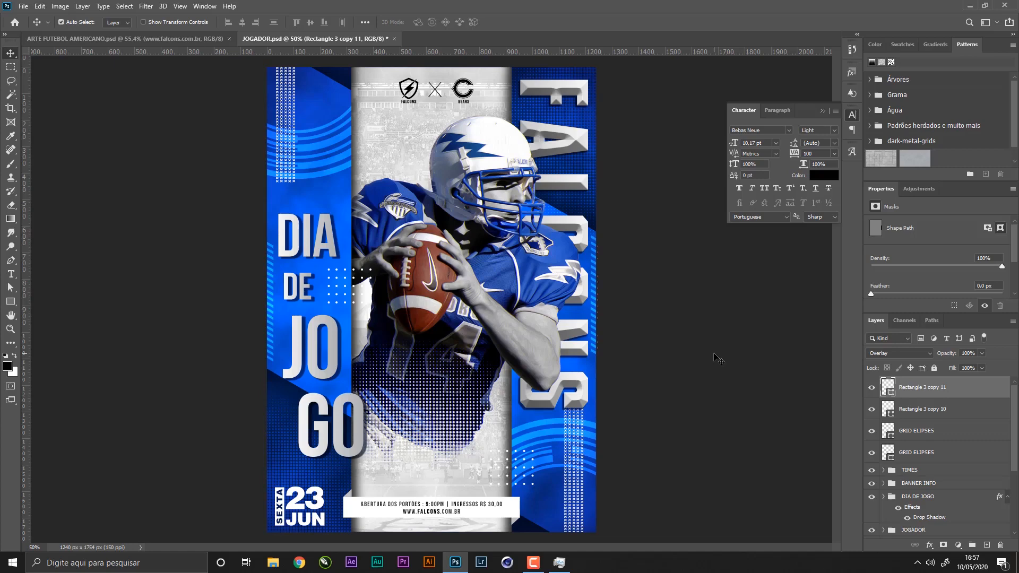
key(s)
key(ctrl+s)
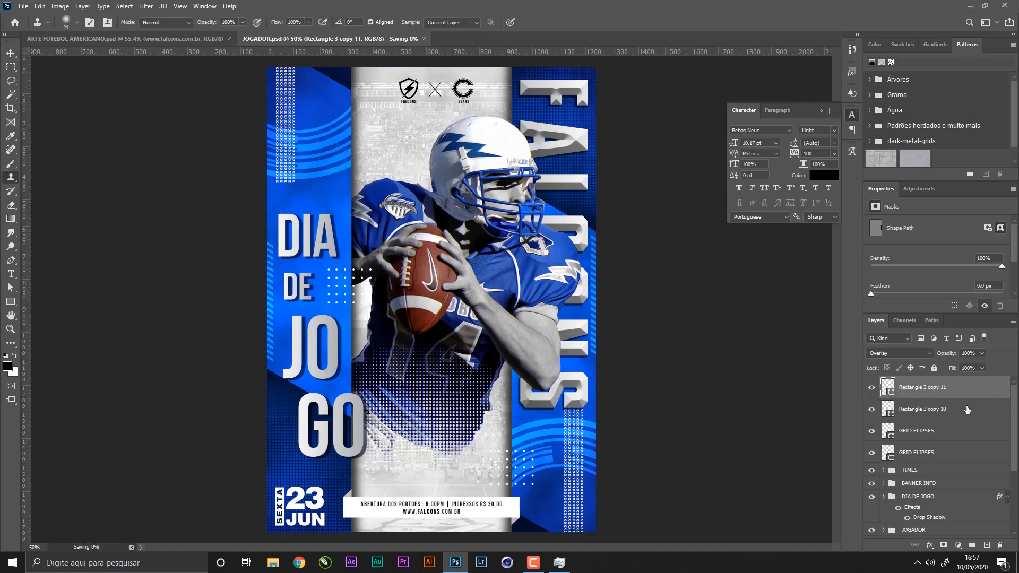
- Separate the drop shadow of the FAIXA DIAGONAL layer in the BACKGROUND group into its own layer
drag(1014, 415, 1012, 480)
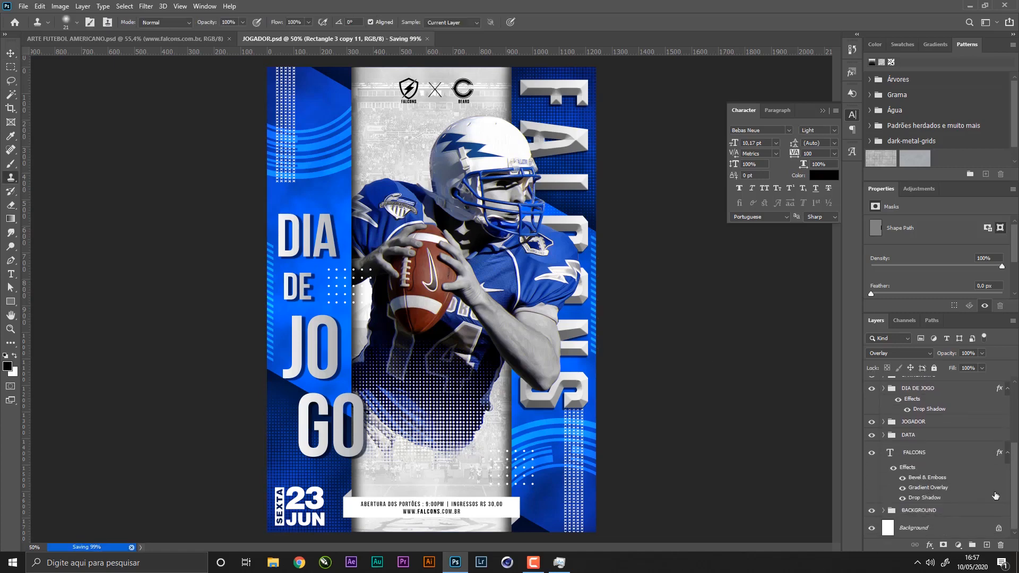
click(883, 511)
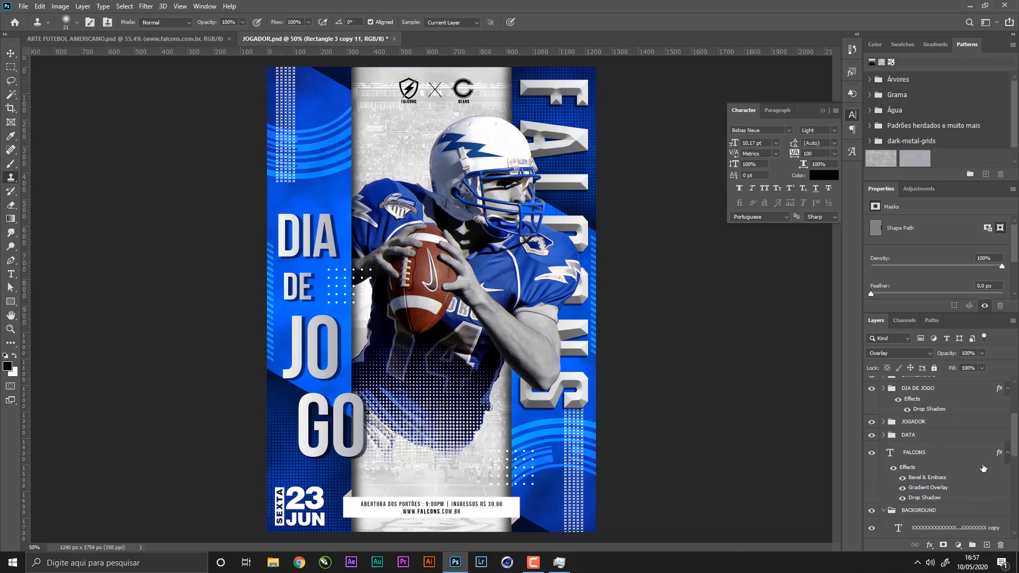
drag(1016, 436, 1016, 480)
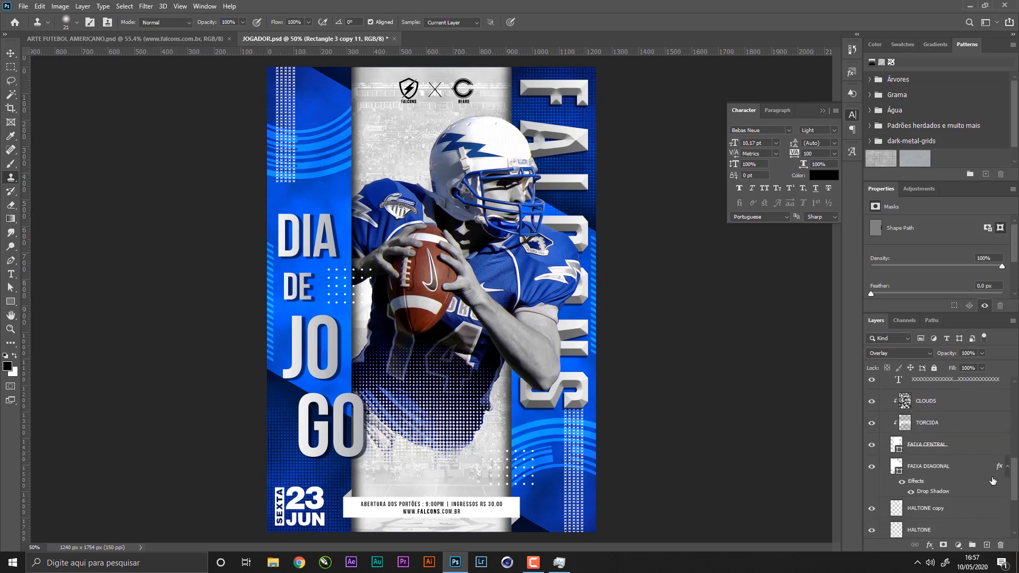
right_click(945, 492)
click(969, 465)
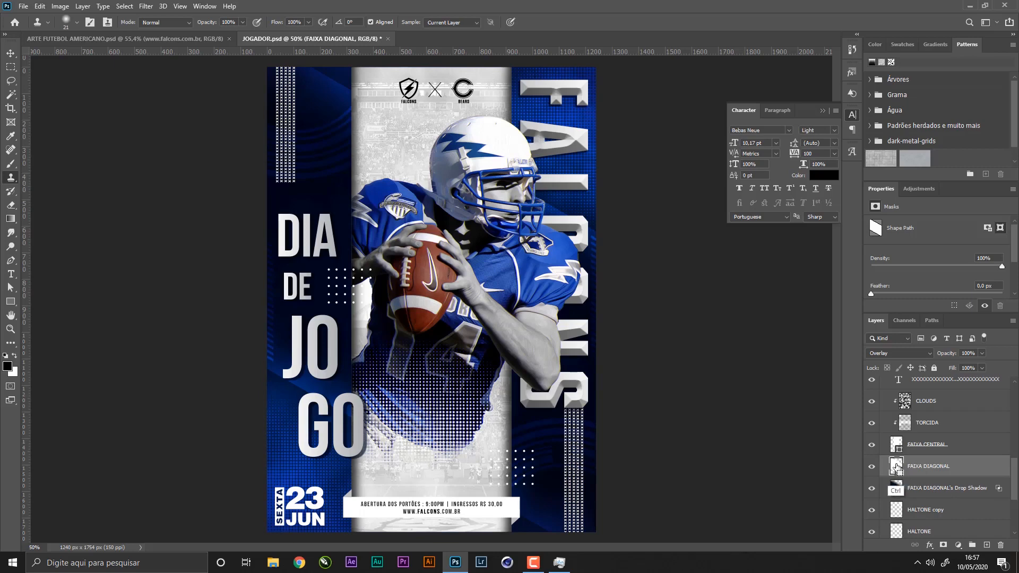
- Mask the separated drop shadow with the FAIXA DIAGONAL outline so it is hidden inside the diagonal band
ctrl+click(896, 468)
scroll(1014, 467, down, 2)
click(957, 445)
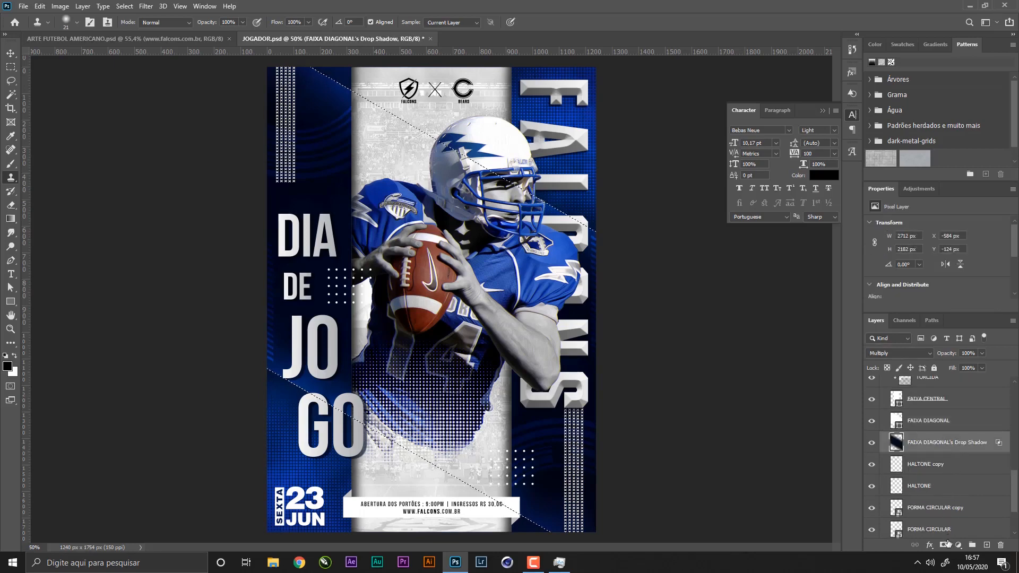
click(942, 545)
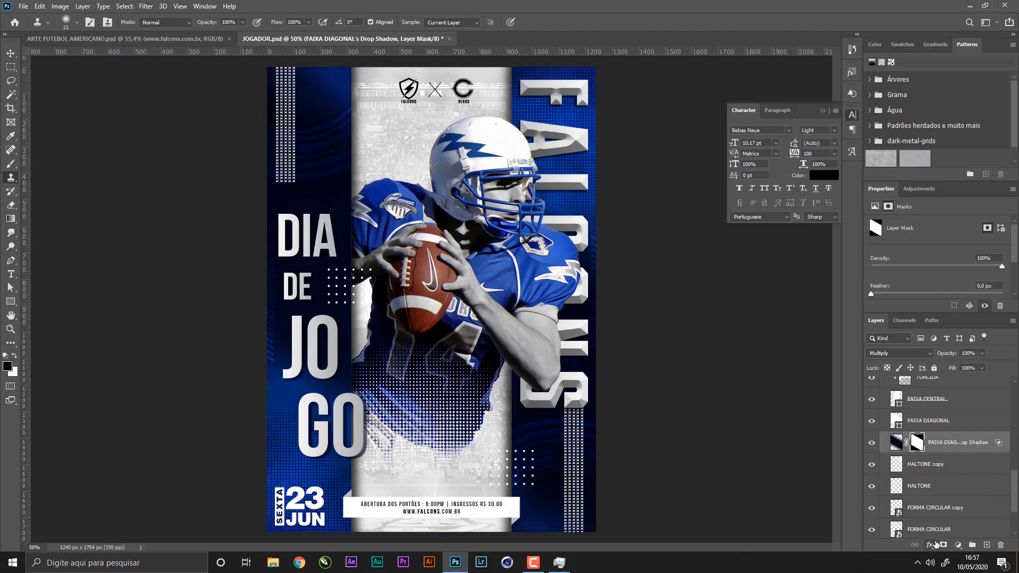
key(ctrl+z)
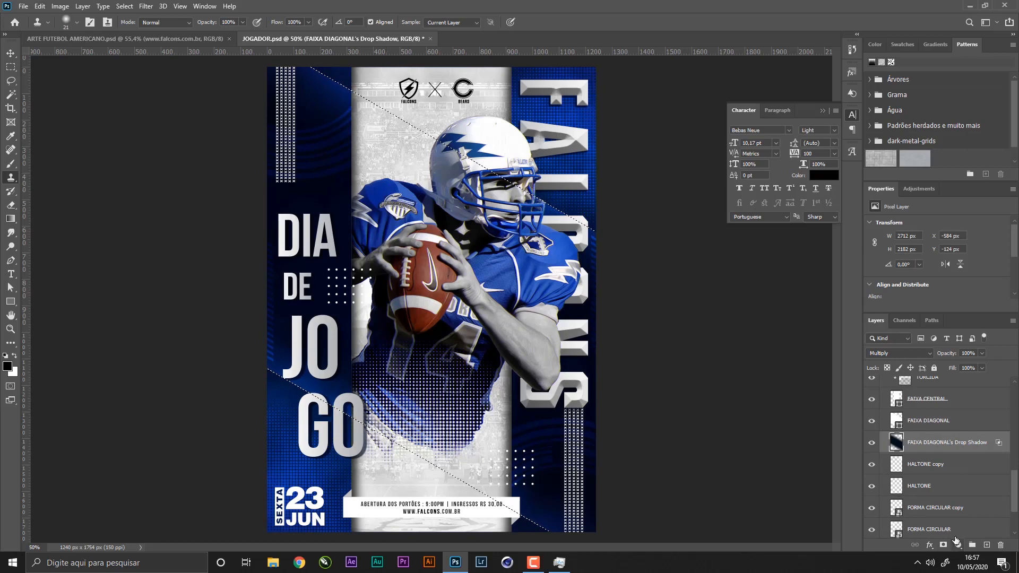
click(943, 545)
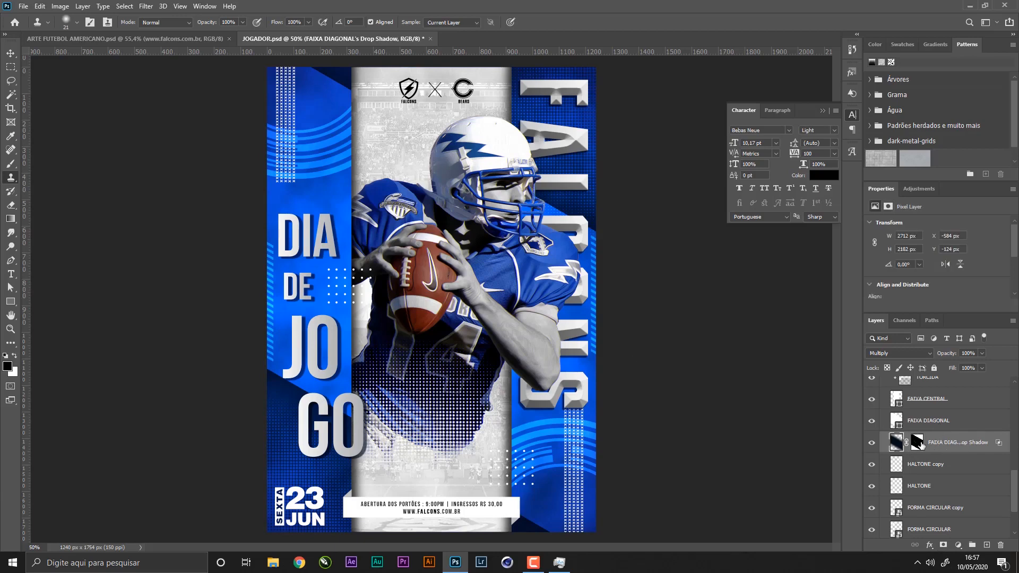
- Lower the FAIXA DIAGONAL layer's opacity to 40% and save
click(954, 424)
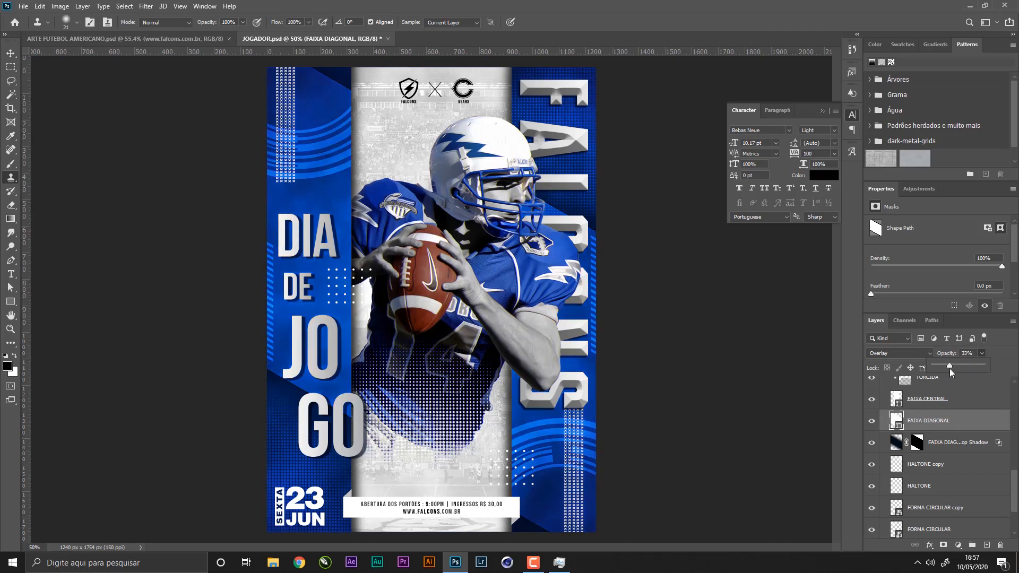
drag(966, 361, 937, 359)
key(ctrl+s)
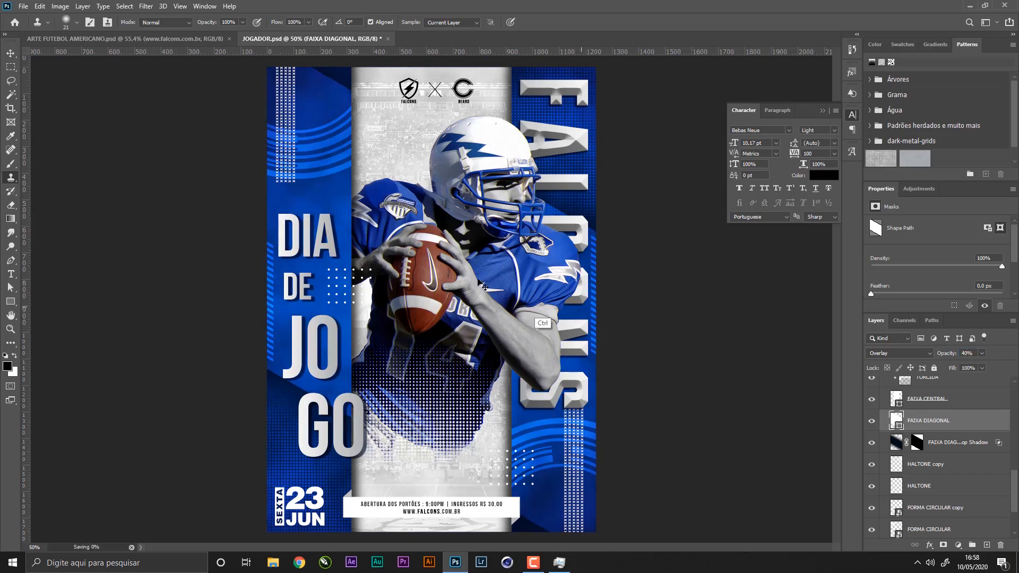
- Add a new layer directly above the CLOUDS background layer, fill it with black, and save
click(10, 53)
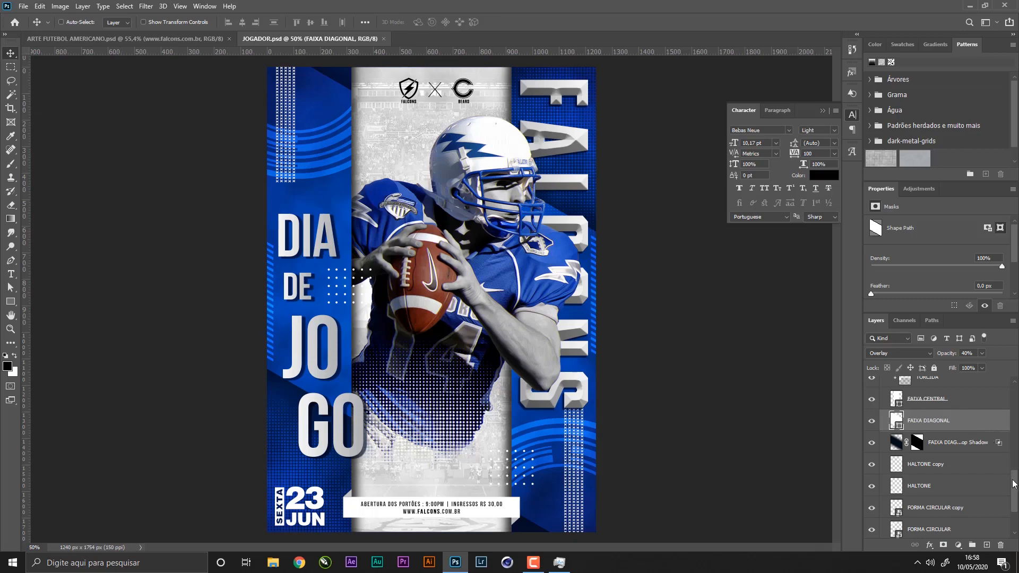
drag(1013, 483, 1015, 503)
click(986, 493)
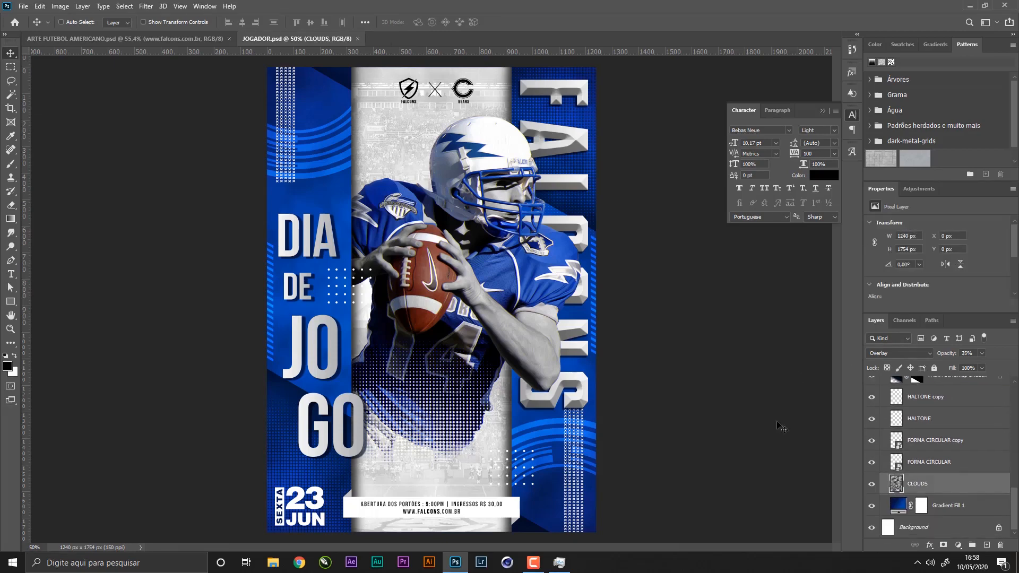
click(986, 545)
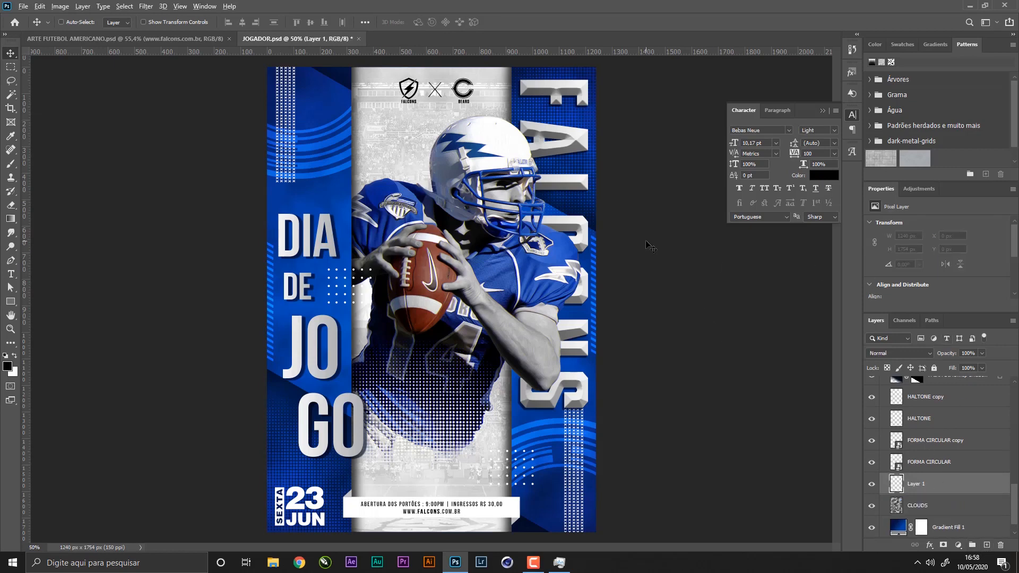
key(alt+BackSpace)
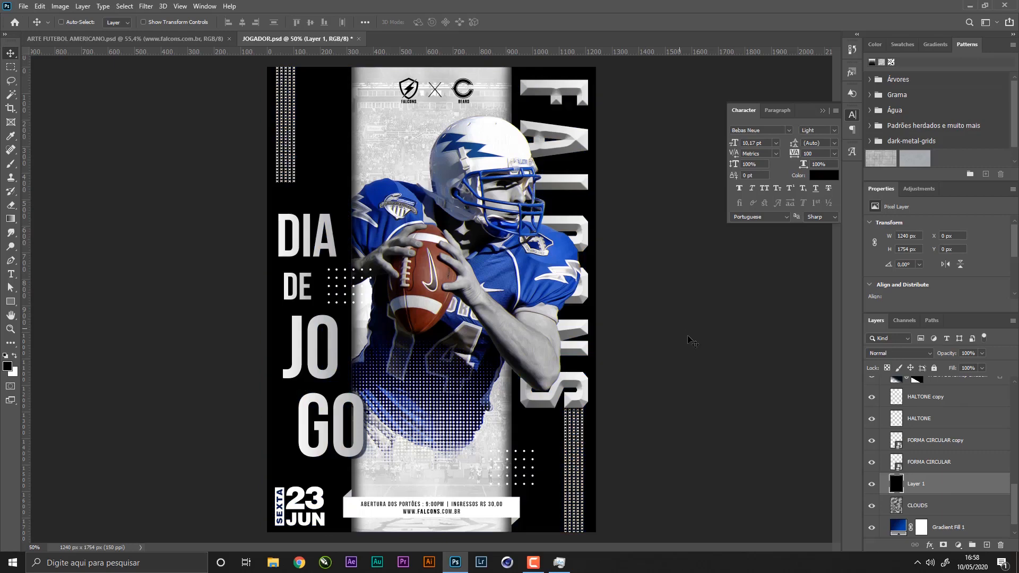
key(ctrl+s)
- Render a randomized Fibers texture on the black layer with variance 10 and strength 64
click(152, 8)
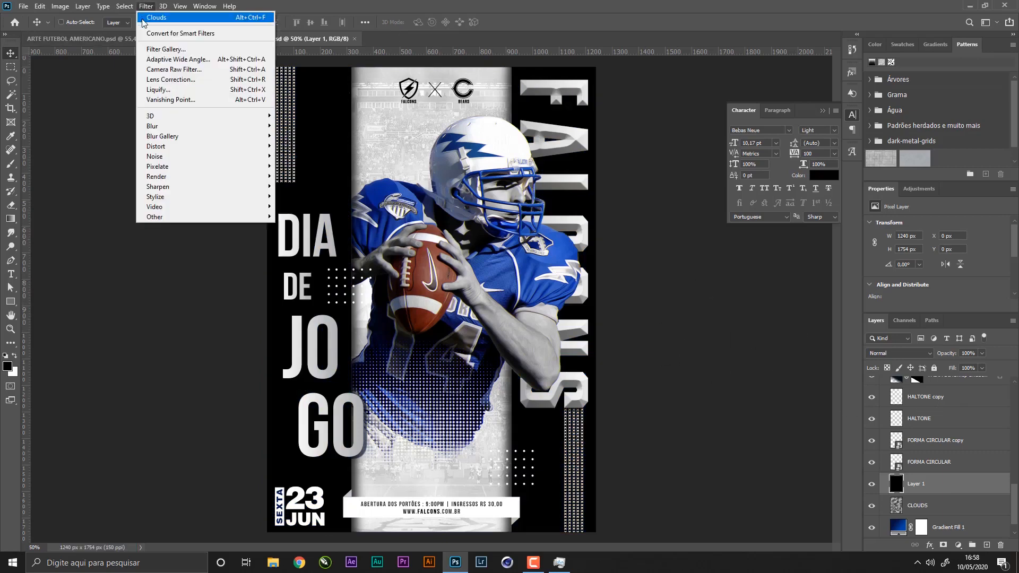
mouse_move(178, 180)
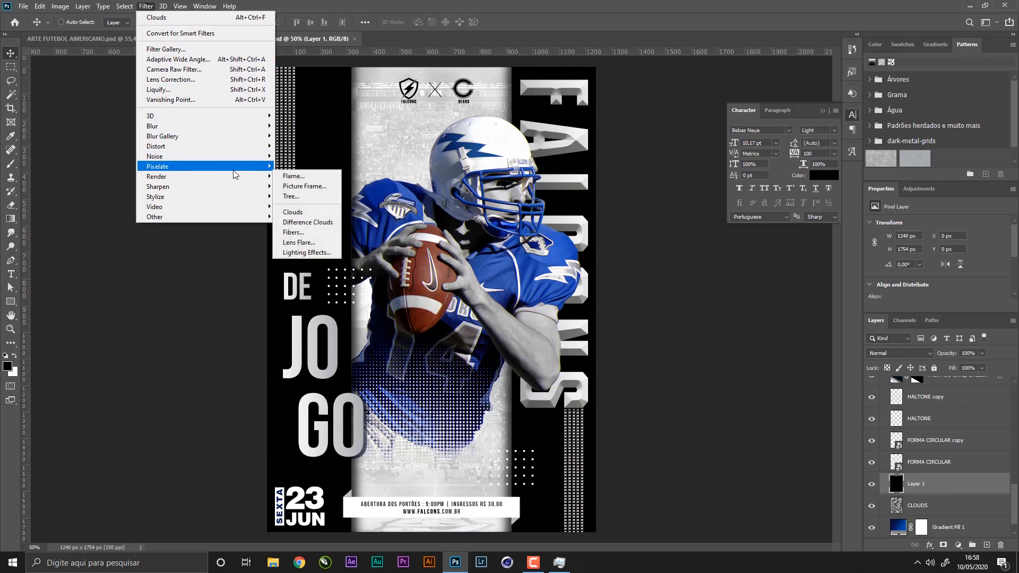
click(300, 233)
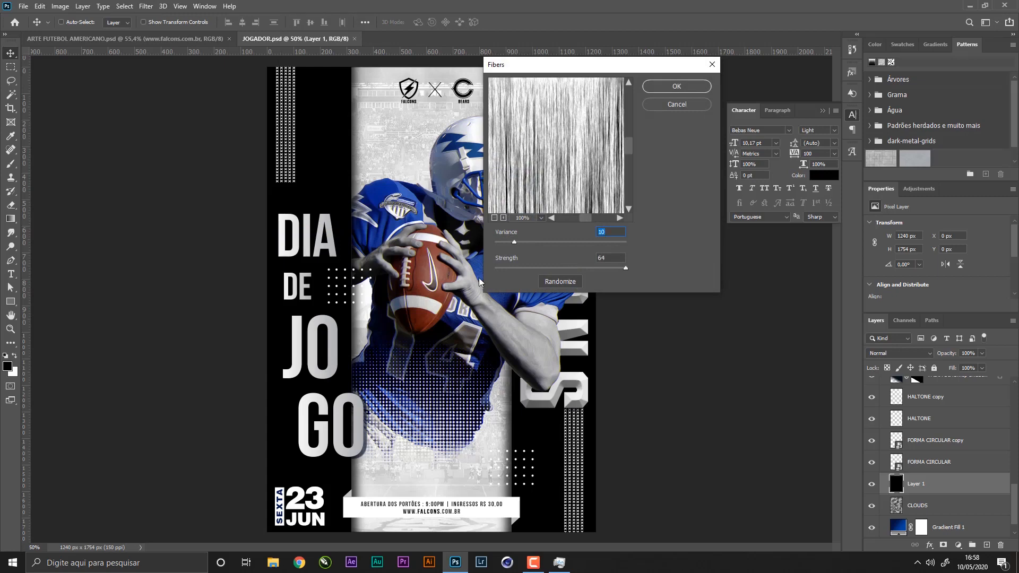
click(561, 282)
click(560, 284)
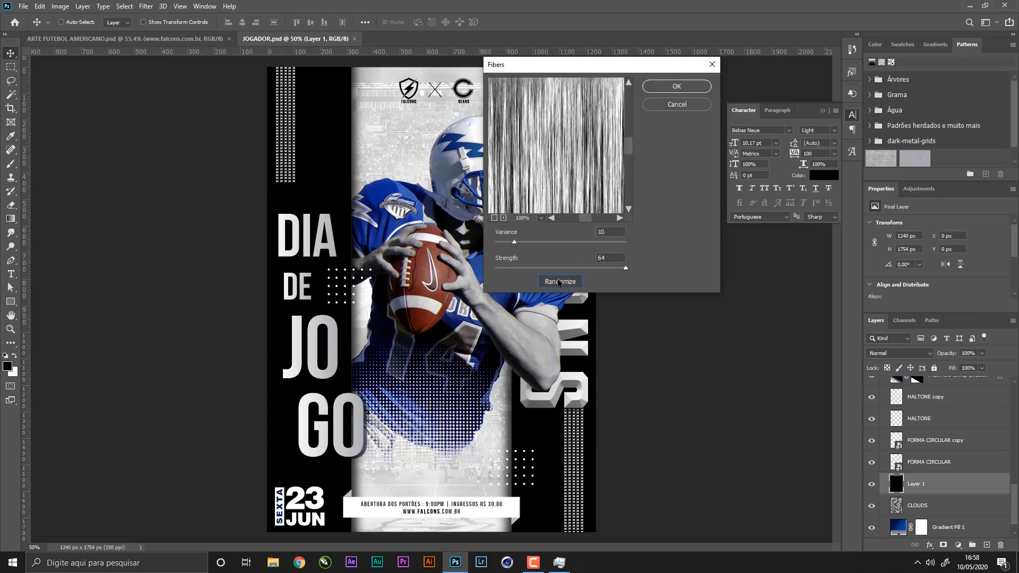
click(558, 283)
click(560, 285)
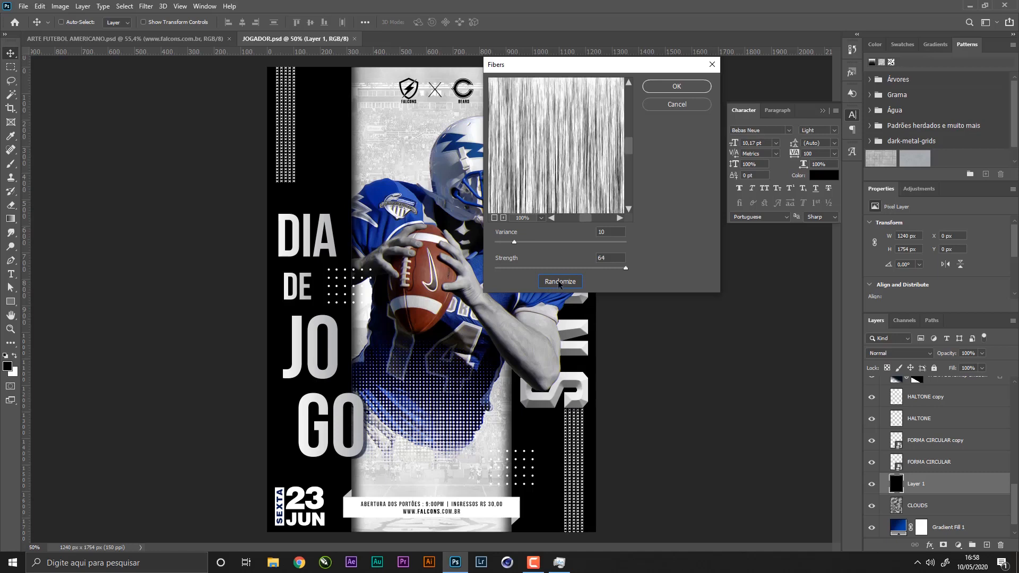
click(557, 281)
click(560, 284)
click(562, 285)
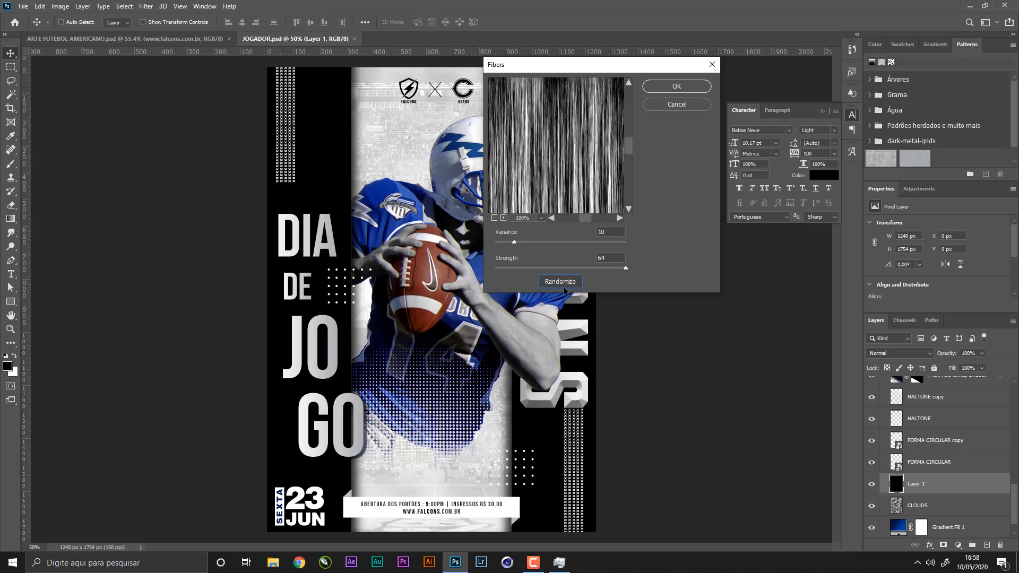
click(563, 285)
click(558, 283)
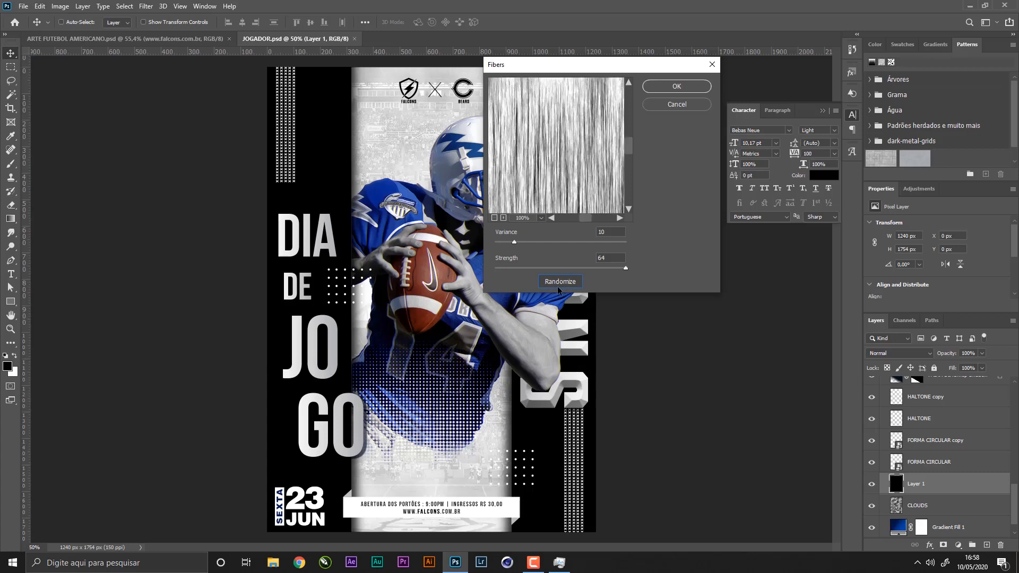
click(688, 87)
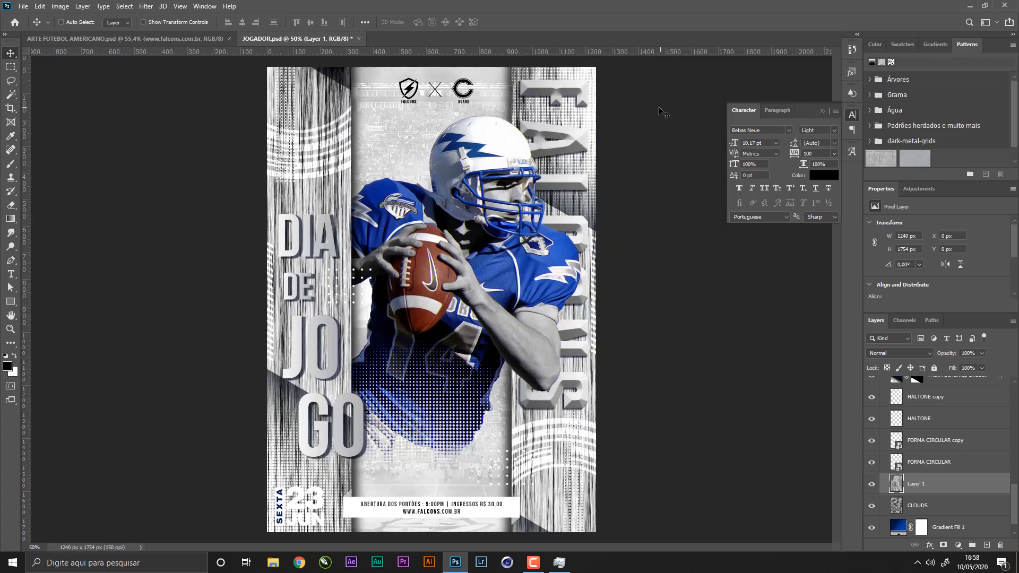
- Set the fibers texture layer's blending mode to Multiply
click(868, 354)
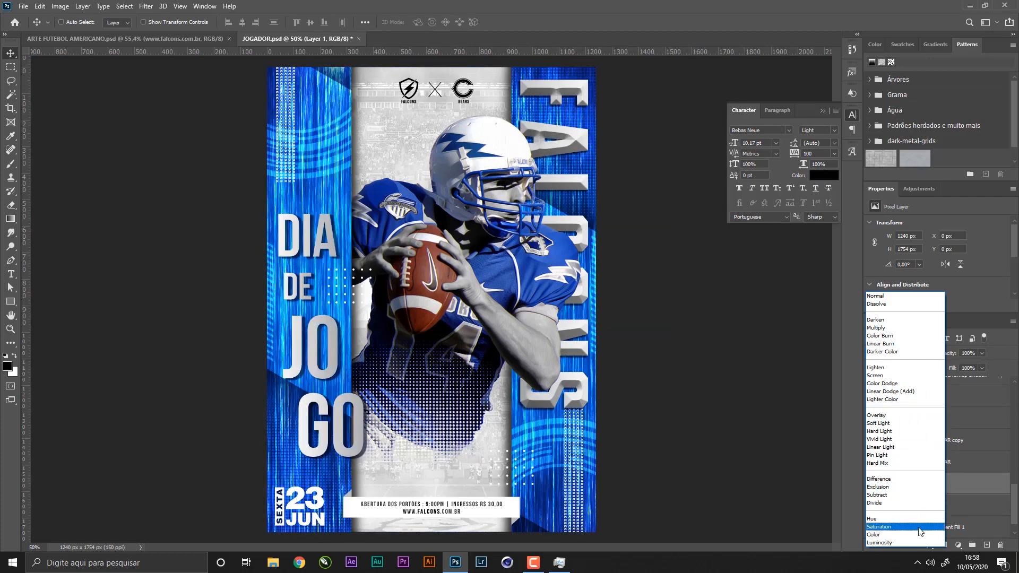
click(749, 417)
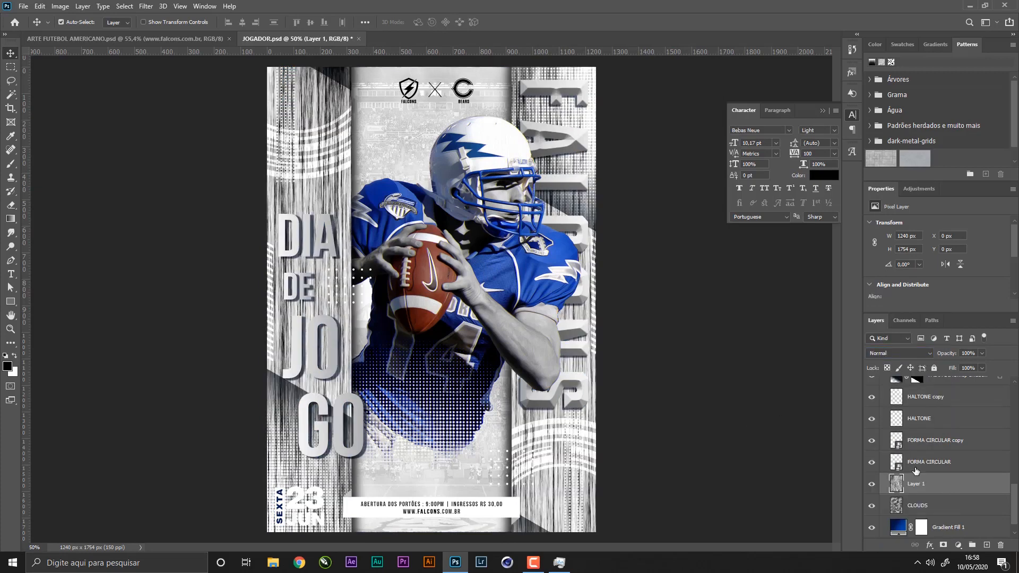
click(912, 354)
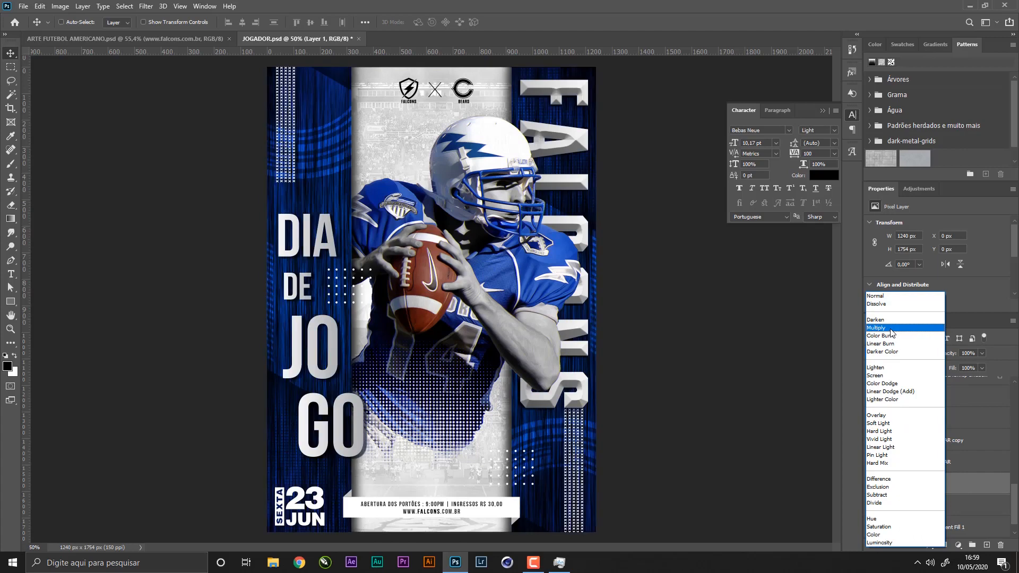
click(890, 329)
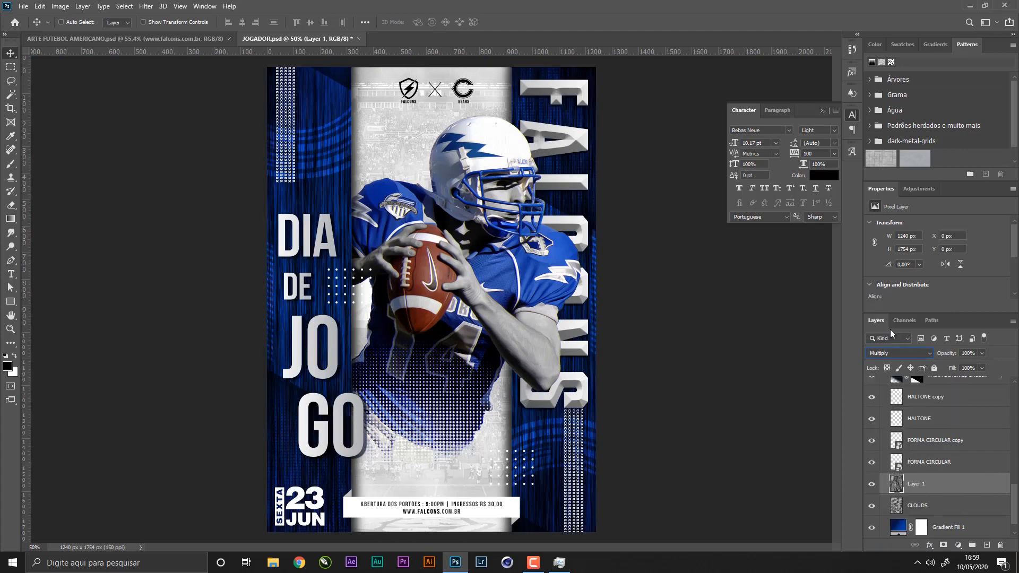
- Lower the fibers texture layer's opacity to 40% and save
double_click(915, 483)
click(958, 488)
click(982, 353)
drag(983, 365, 962, 366)
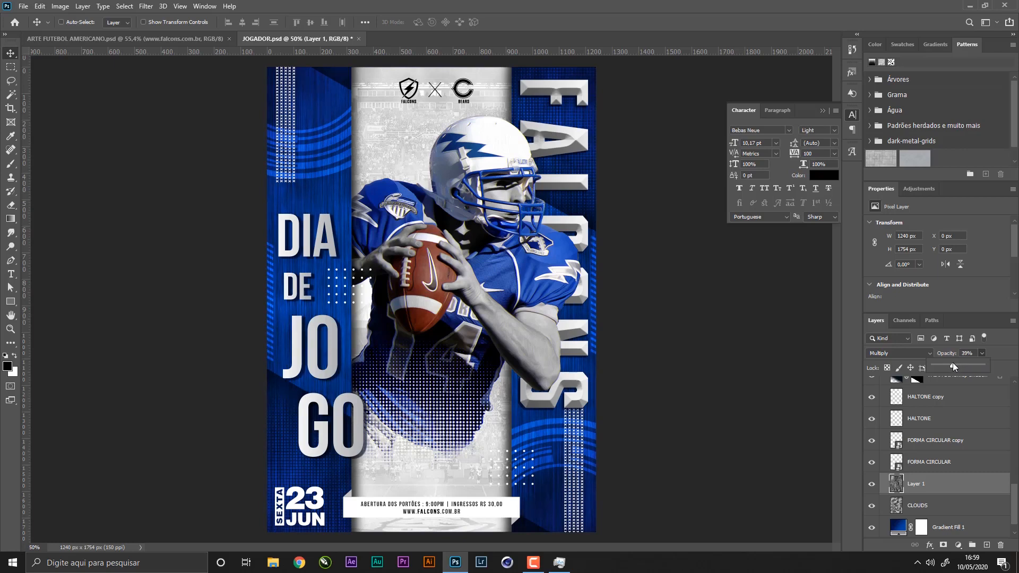
drag(954, 364, 953, 364)
click(915, 349)
text(40)
key(Return)
key(ctrl+s)
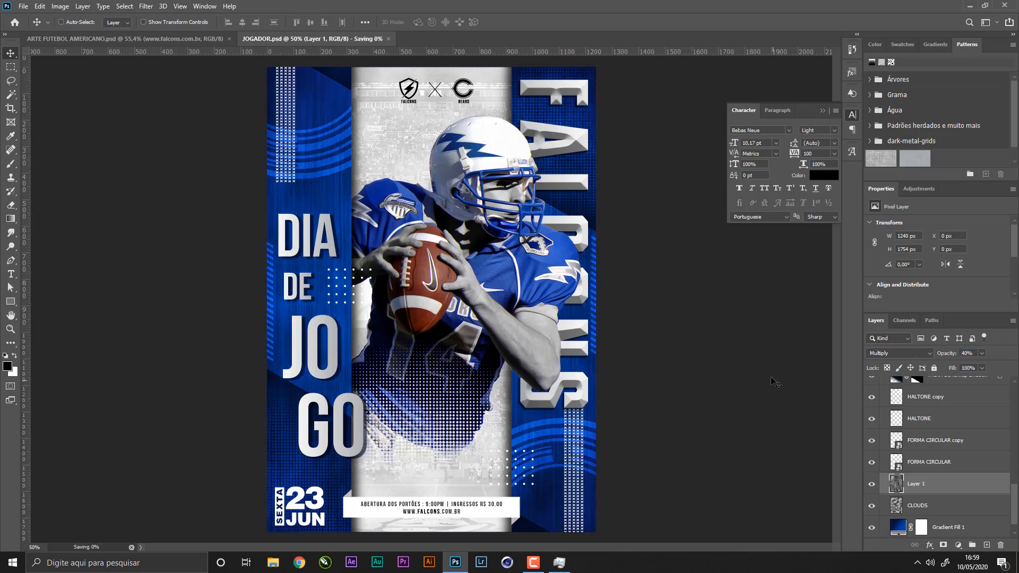
- Rename the texture layer as FIBERS, save, and compare the poster with the ARTE FUTEBOL AMERICANO.psd reference
double_click(914, 484)
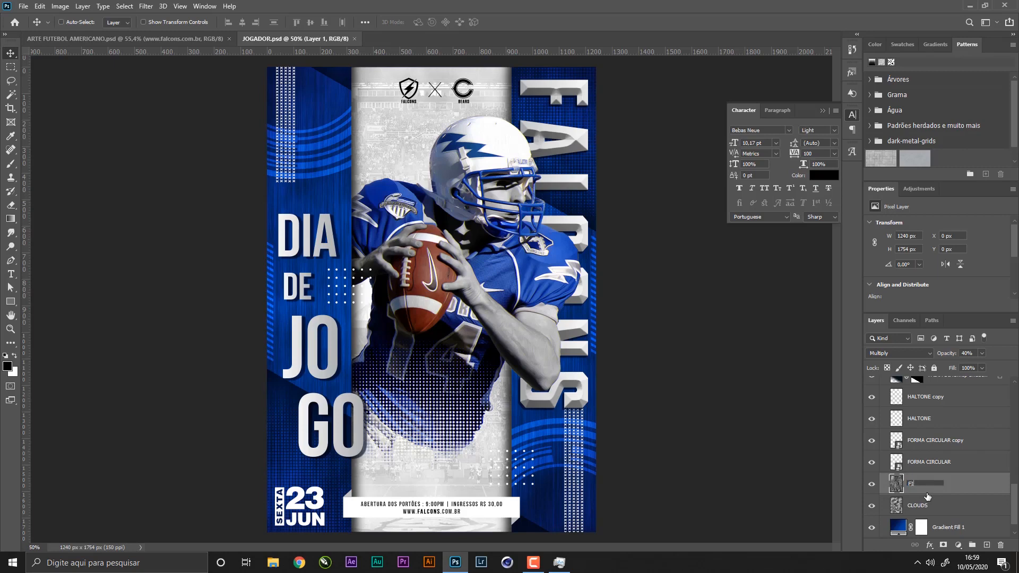
key(Return)
key(ctrl+s)
click(202, 38)
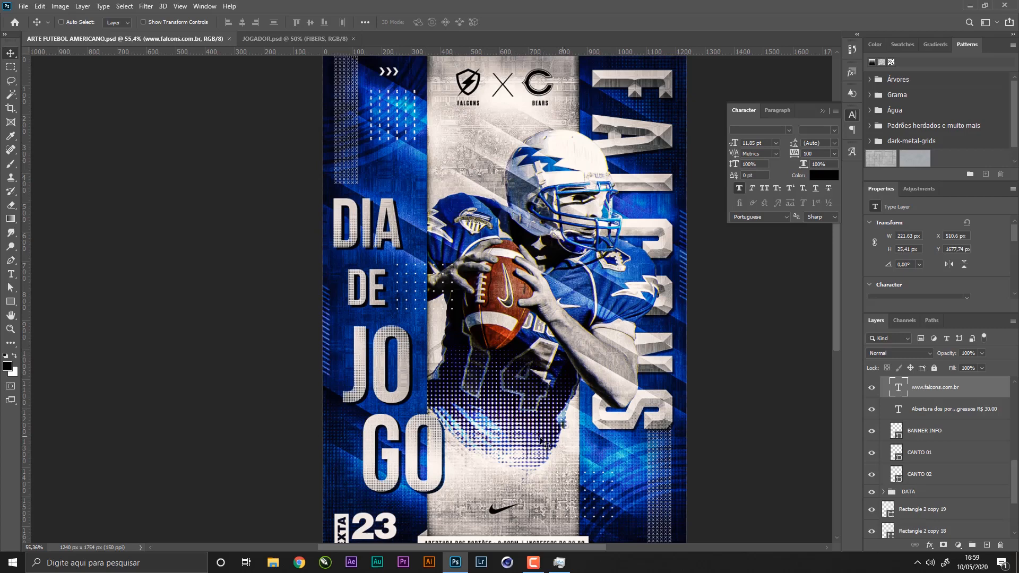
scroll(493, 325, down, 3)
scroll(510, 313, right, 1)
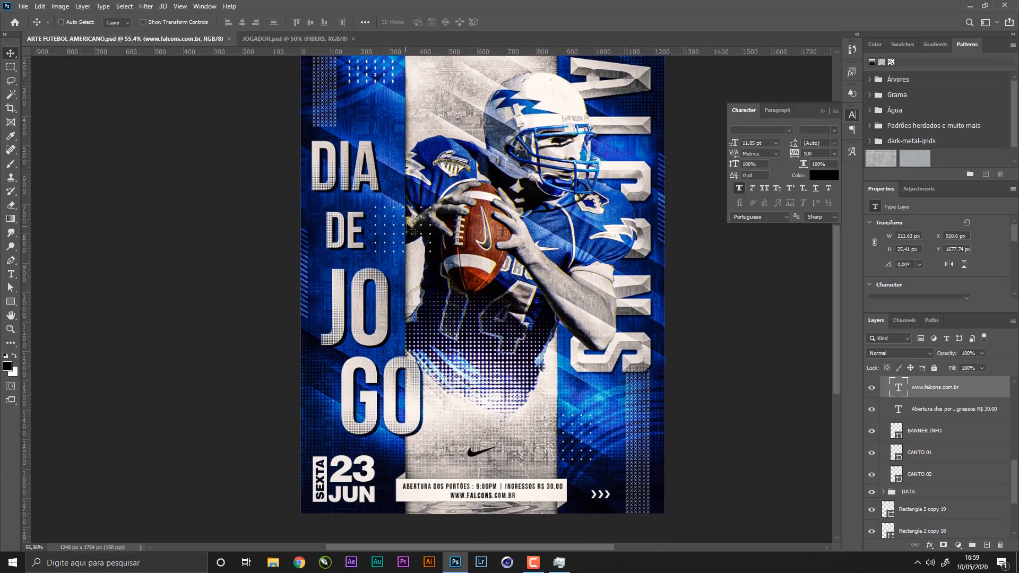
click(277, 39)
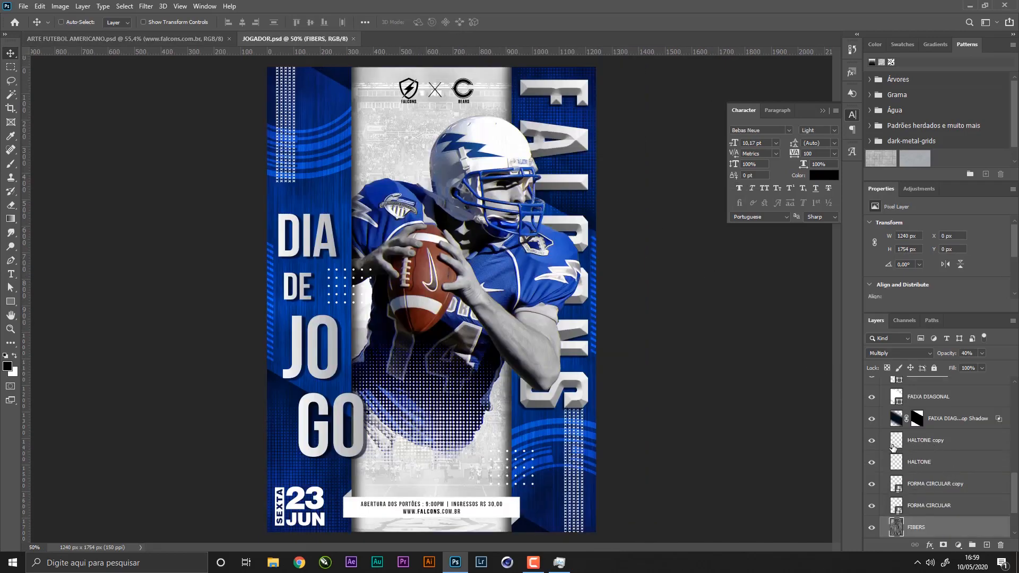
- Rename the Rectangle 3 copy 11 and Rectangle 3 copy 10 layers as RETANGULOS
drag(1017, 458, 1017, 385)
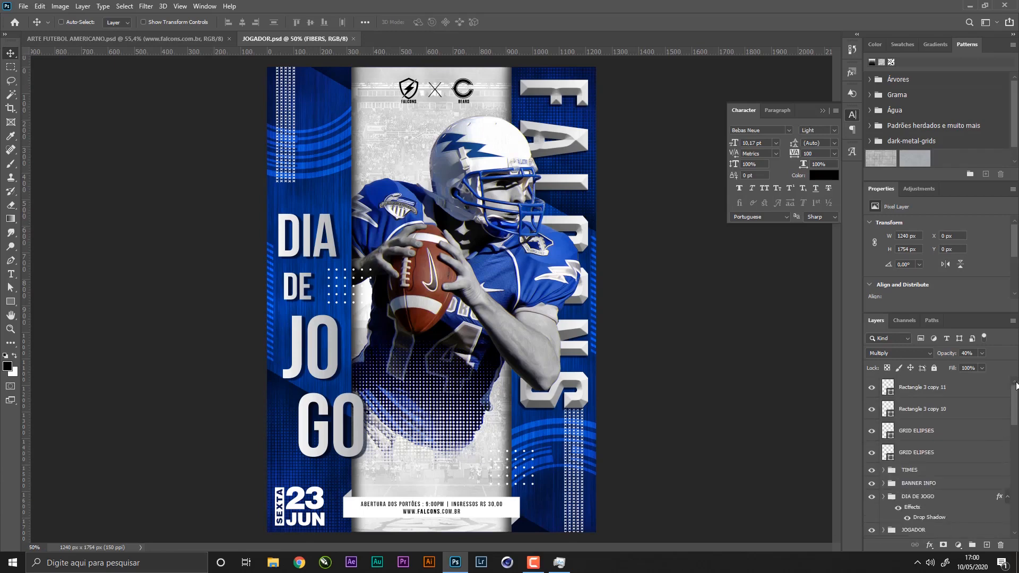
click(925, 390)
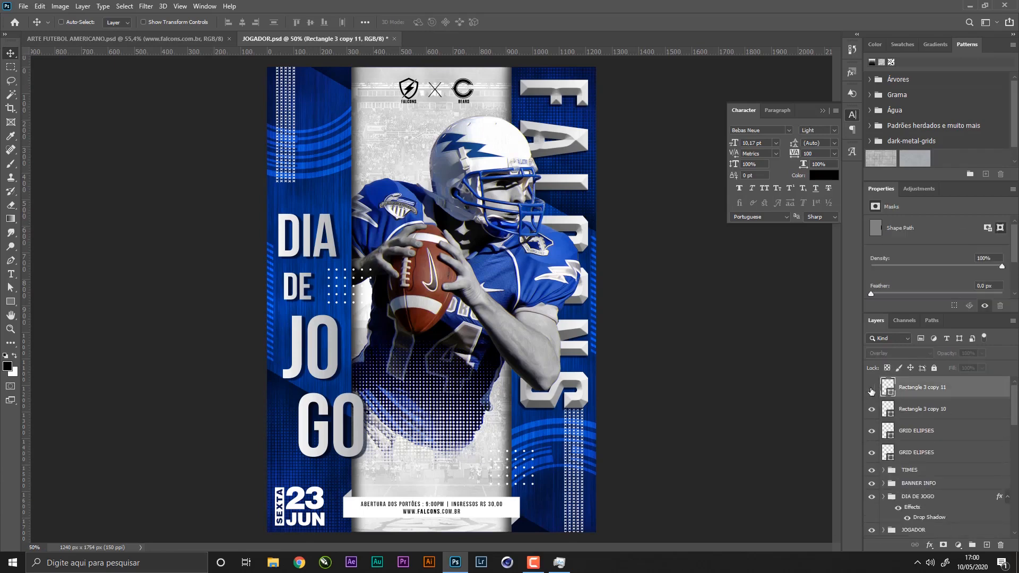
double_click(917, 388)
text(RETANGULOS)
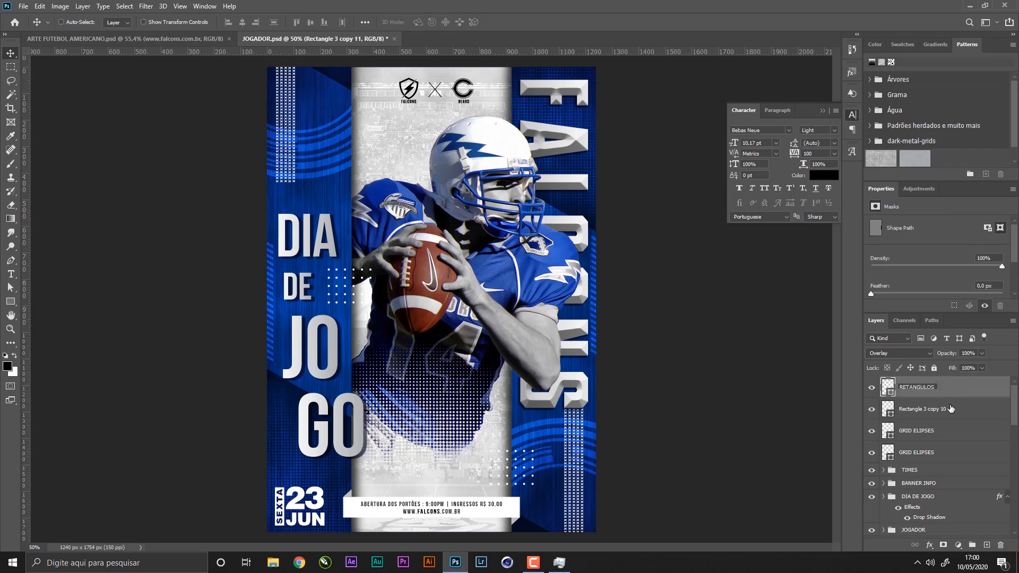
key(Tab)
text(re)
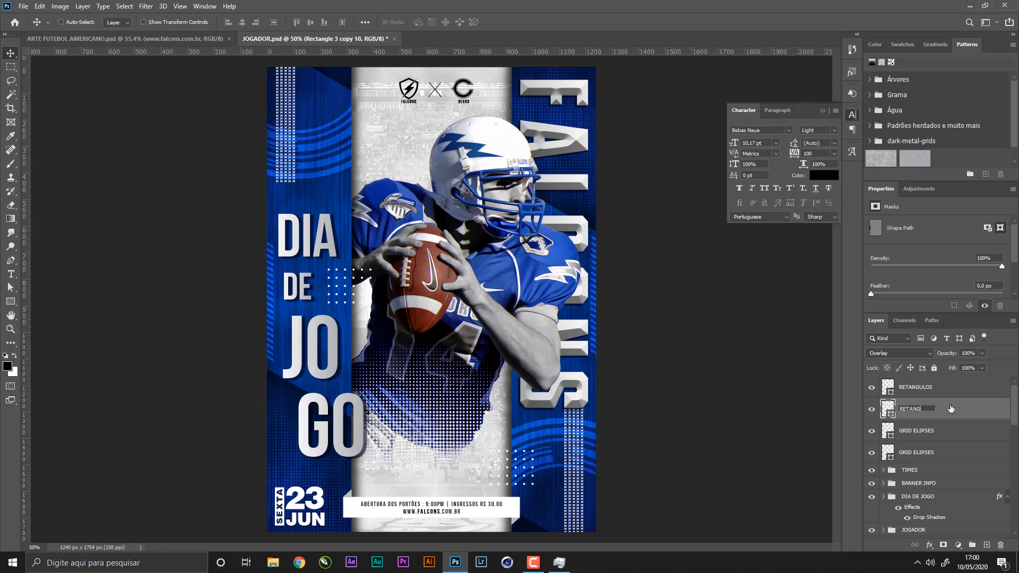
text(TANGULOS)
key(Return)
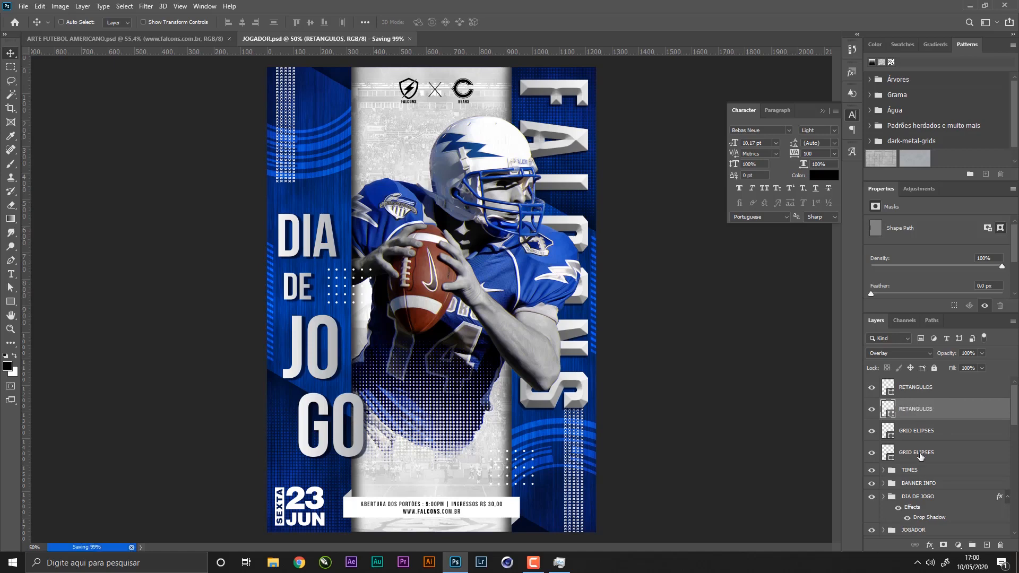
- Group the two RETANGULOS and two GRID ELIPSES layers into a group named SHAPES and save
click(923, 452)
shift+click(926, 389)
key(ctrl+g)
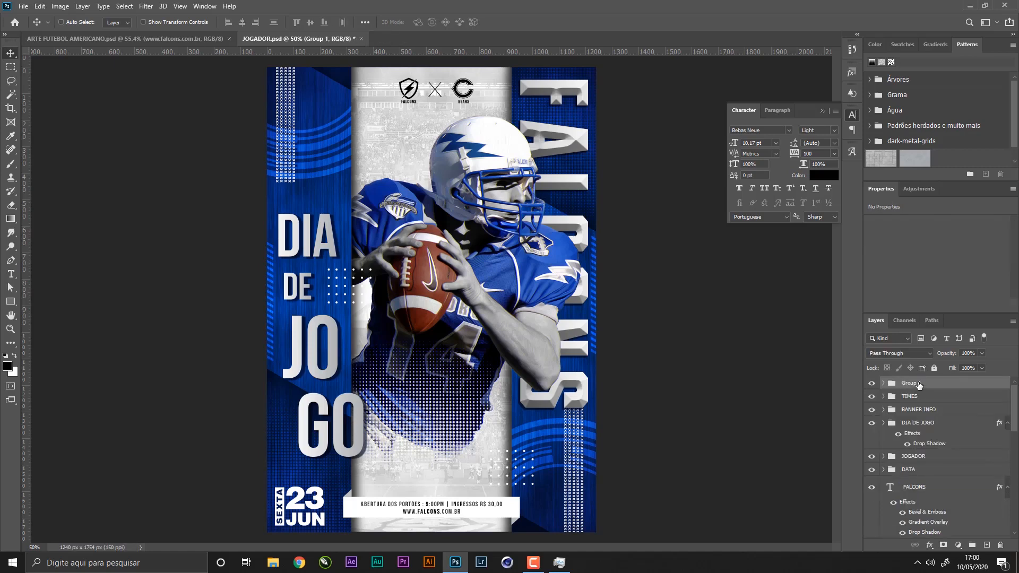
double_click(923, 383)
text(SHAPES)
key(Return)
key(ctrl+s)
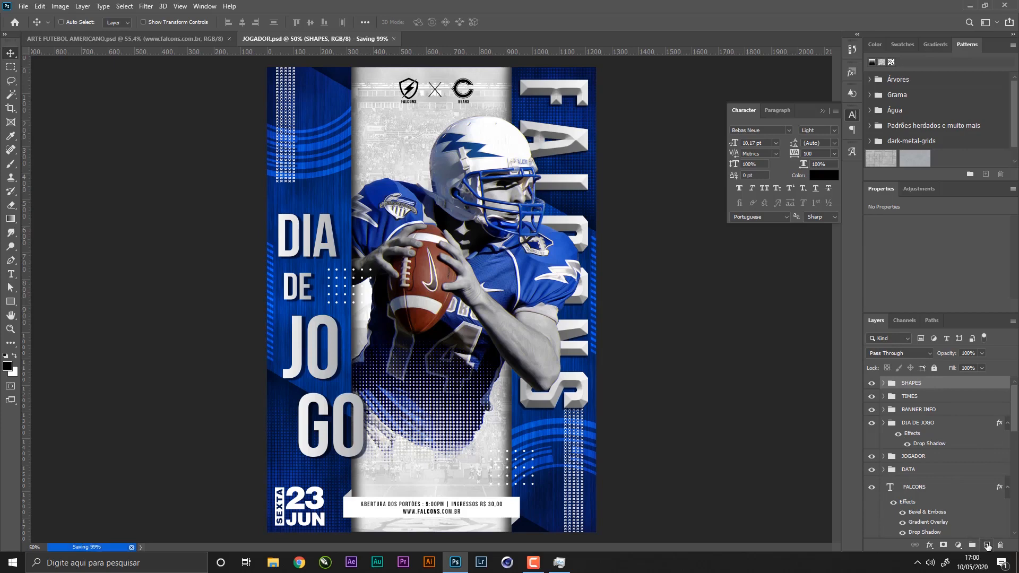
- Add a new layer above SHAPES and make a rectangular selection about 679 × 100 px across the player's torso
click(986, 545)
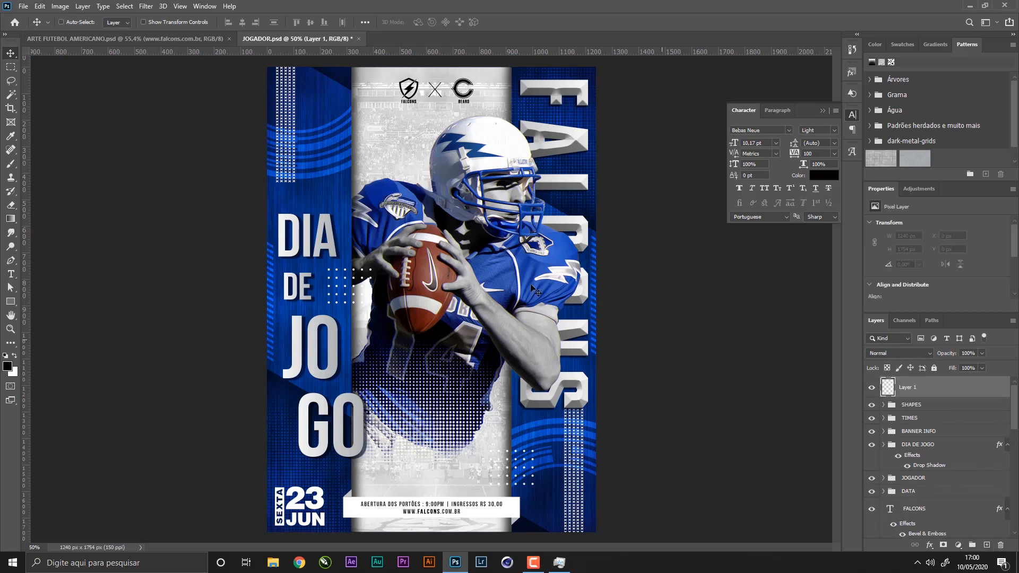
click(12, 69)
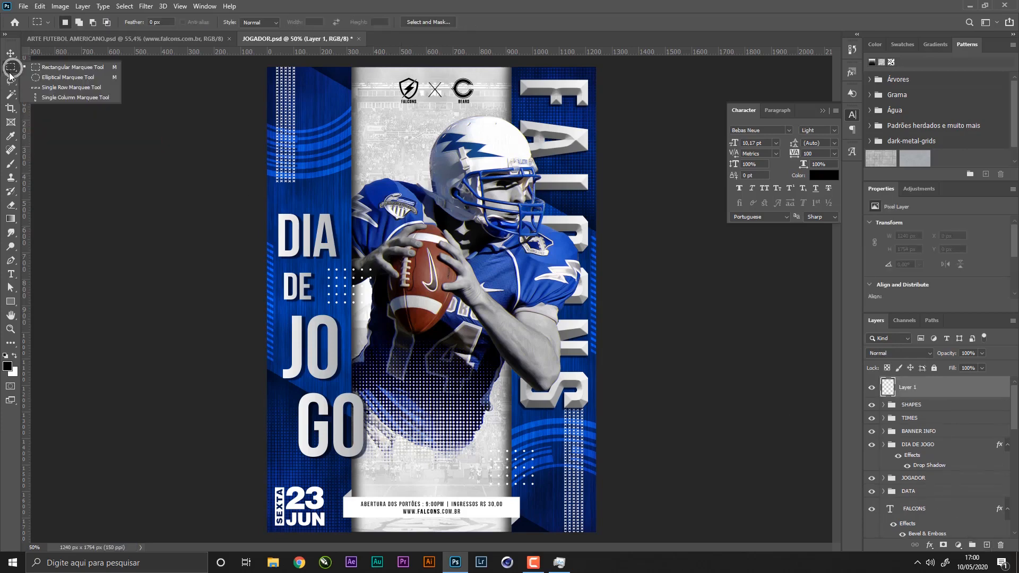
click(80, 67)
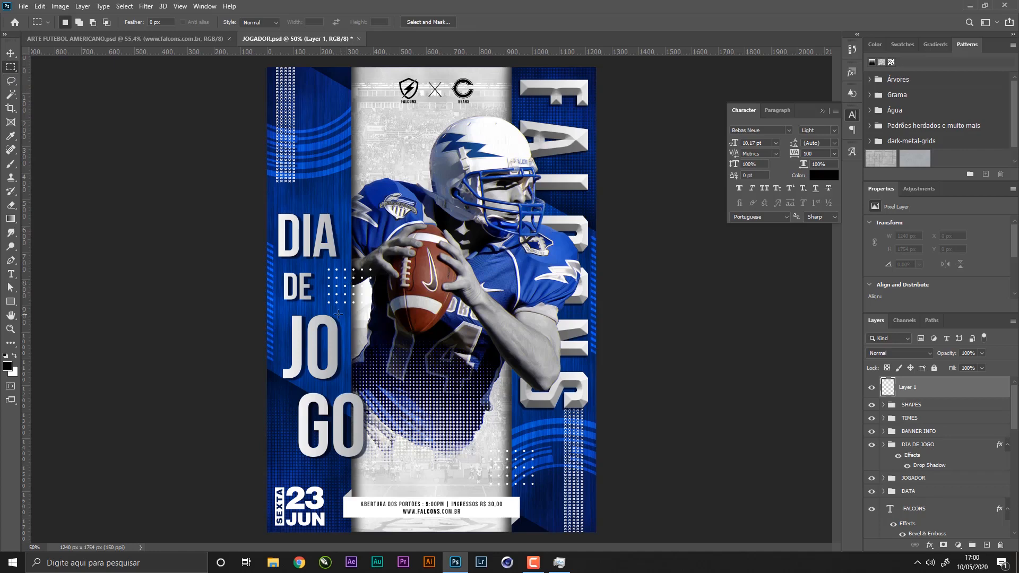
drag(338, 315, 511, 339)
key(ctrl+plus)
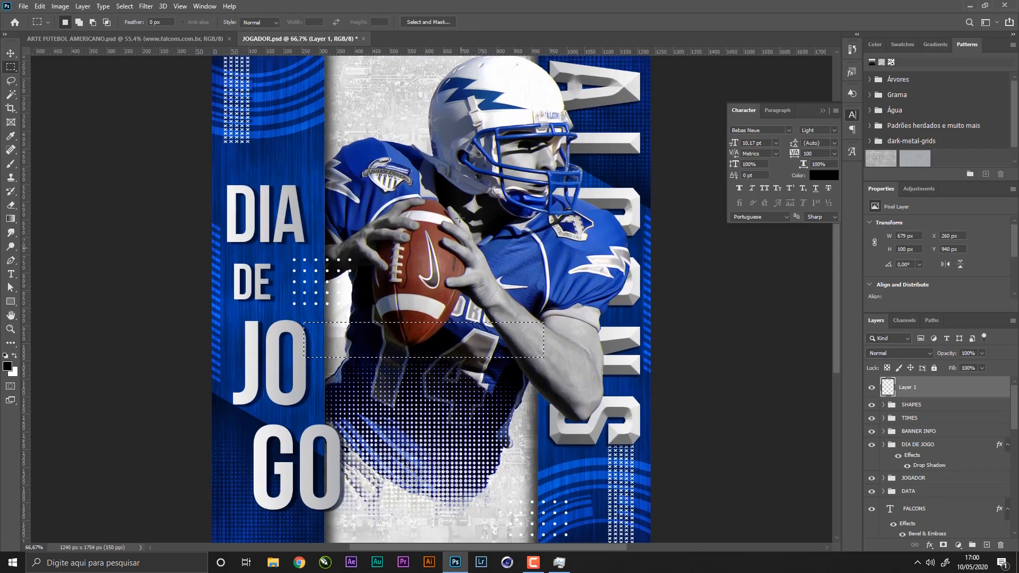
- Ready a white soft round 400 px brush, try a dab inside the selection, and undo it
key(b)
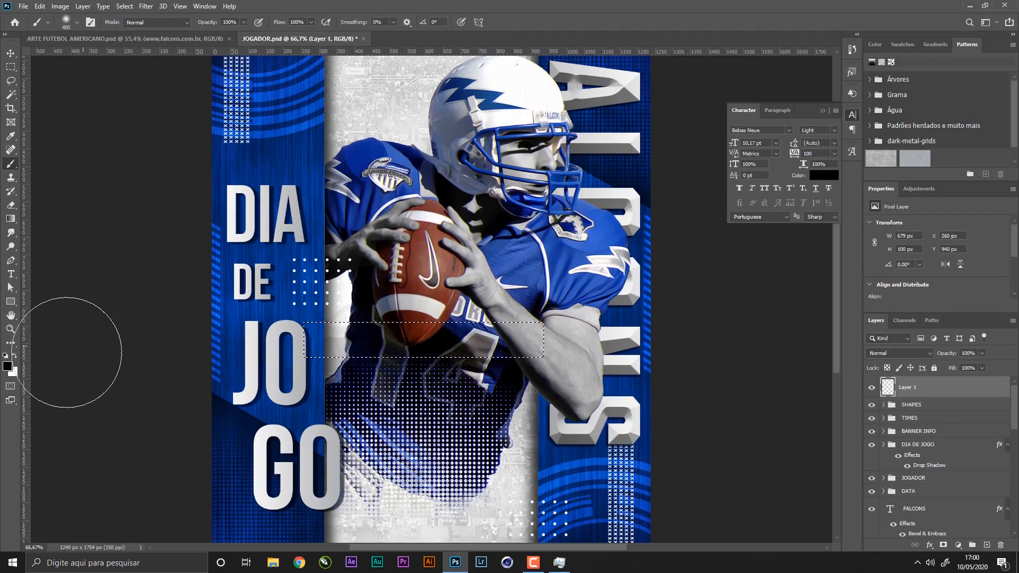
key(x)
right_click(454, 193)
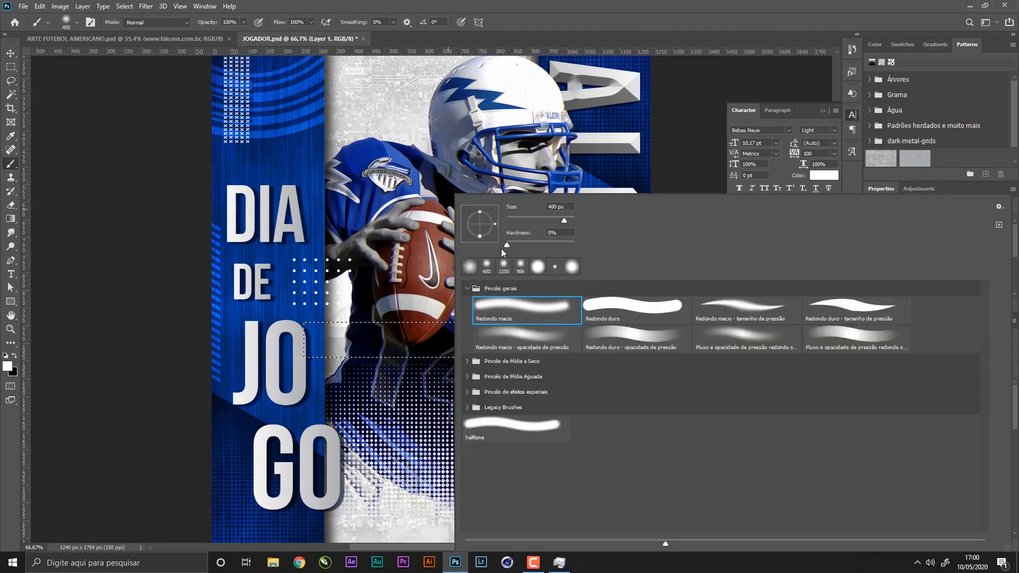
click(649, 5)
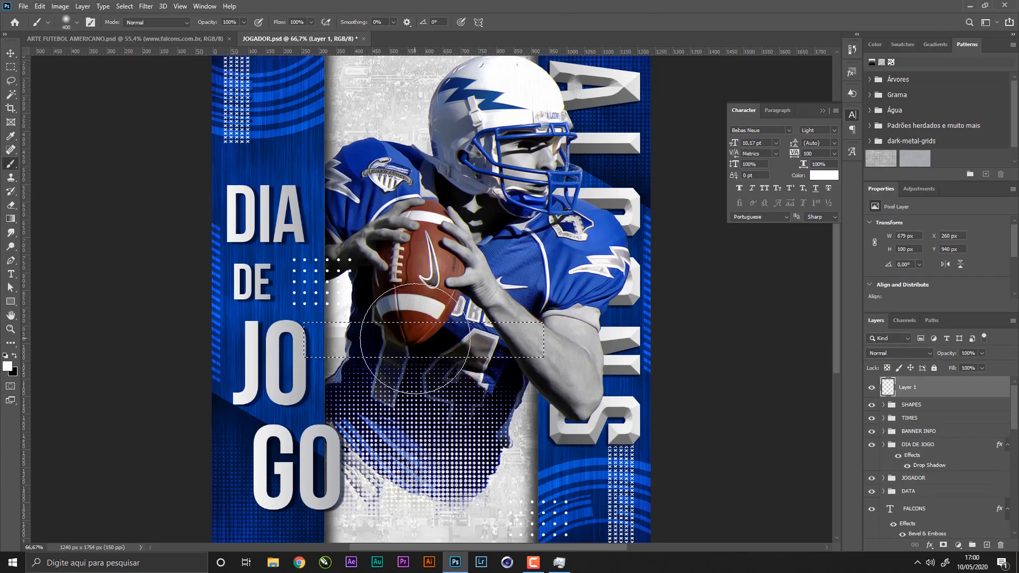
click(415, 339)
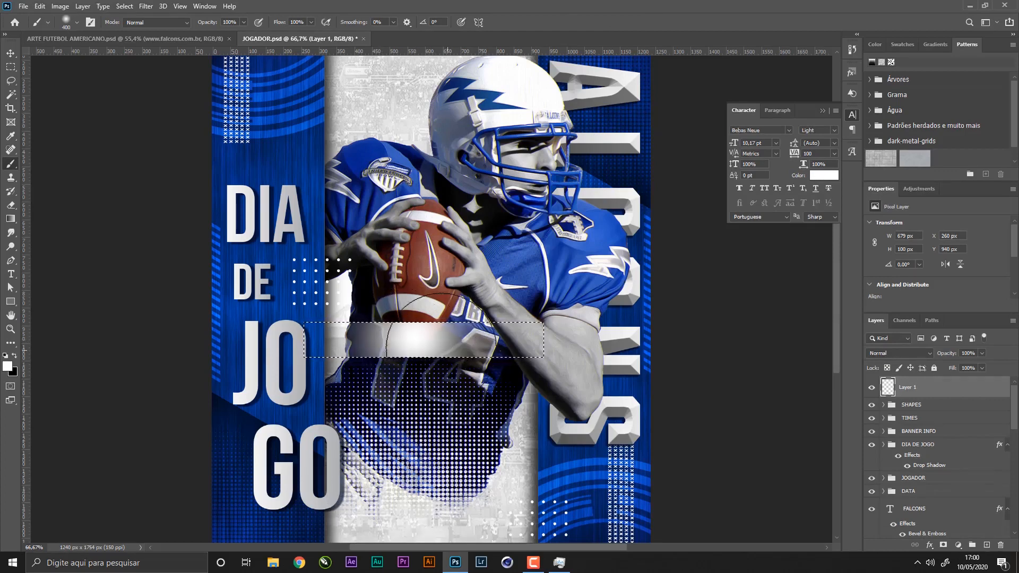
key(ctrl+z)
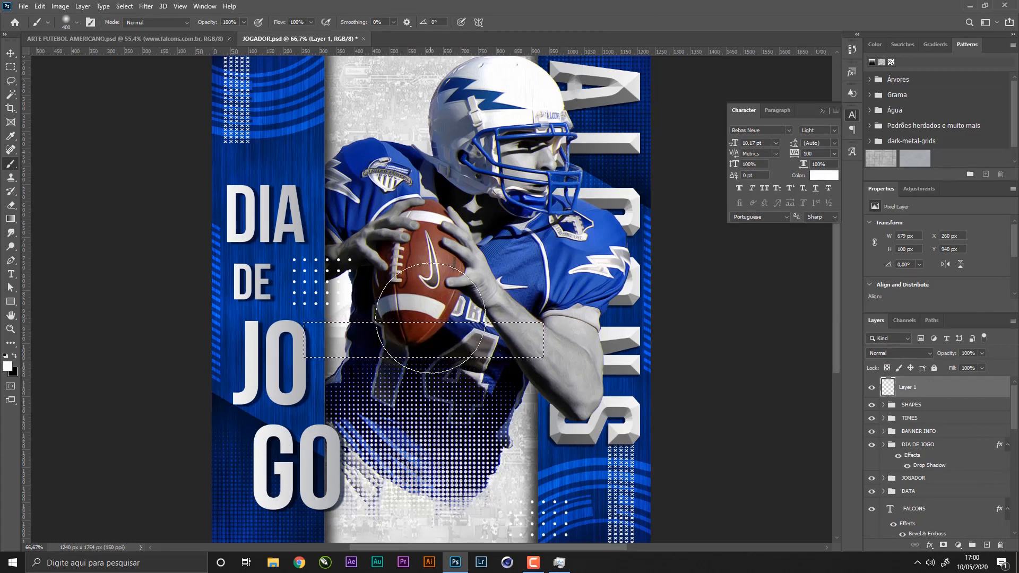
- Invert the selection, paint soft white light along the strip's upper and lower edges, reducing the brush to 200 px, and deselect
key(ctrl+shift+i)
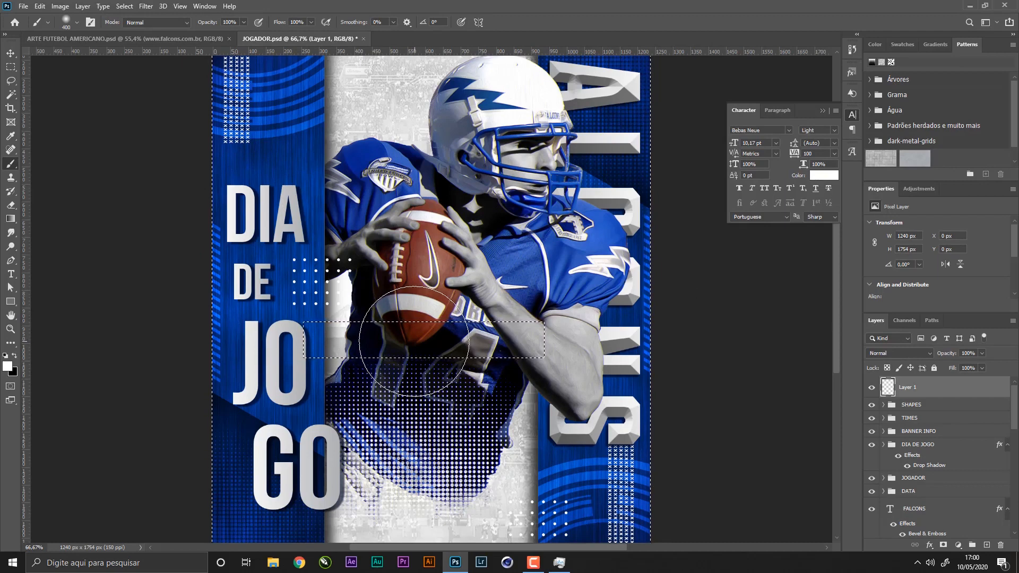
click(413, 340)
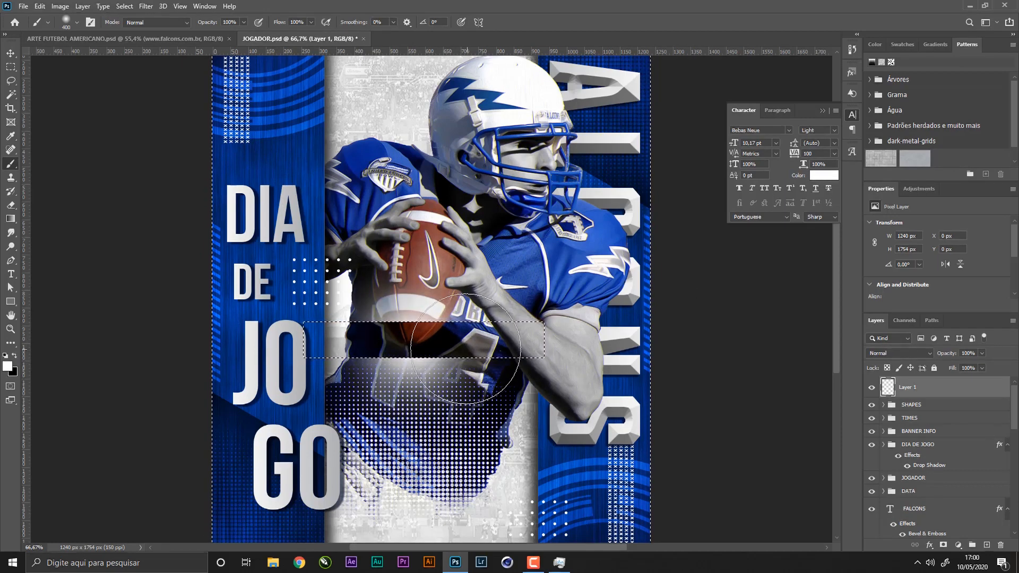
key(bracketleft)
click(462, 341)
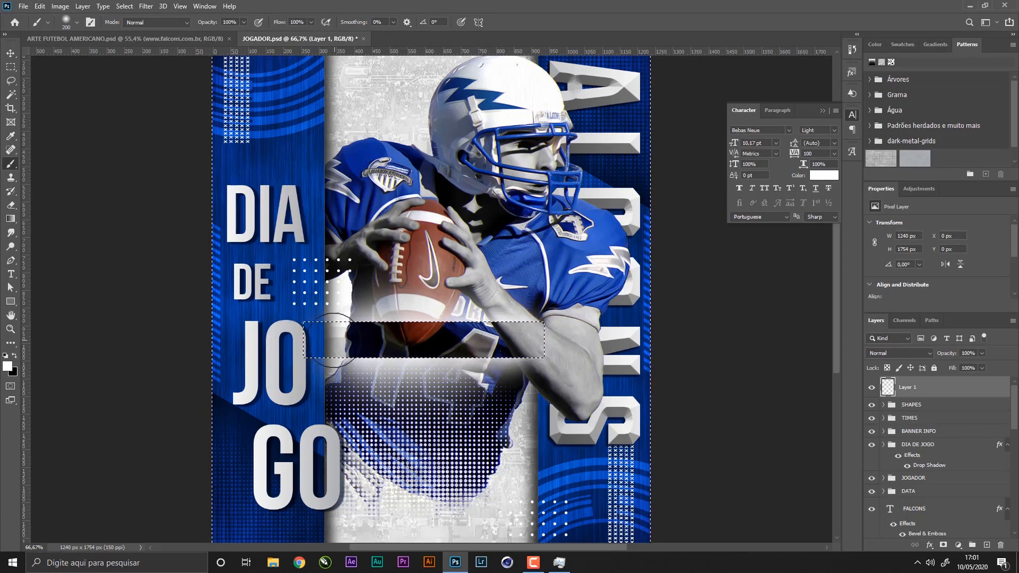
drag(333, 340, 436, 336)
key(ctrl+d)
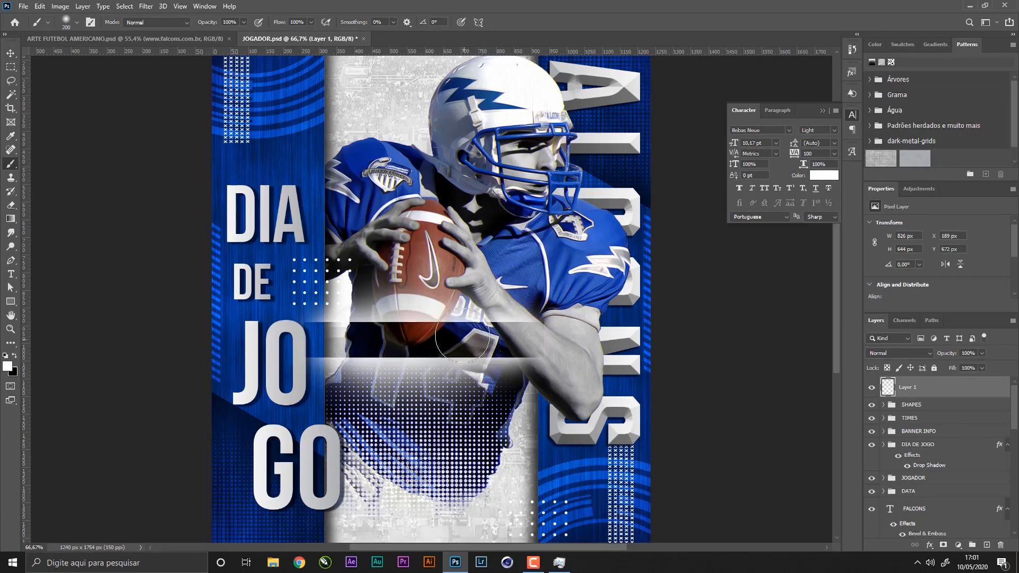
- Move the painted light down over the jersey's halftone and trim off its left and right ends with rectangular selections
click(12, 53)
drag(413, 330, 438, 392)
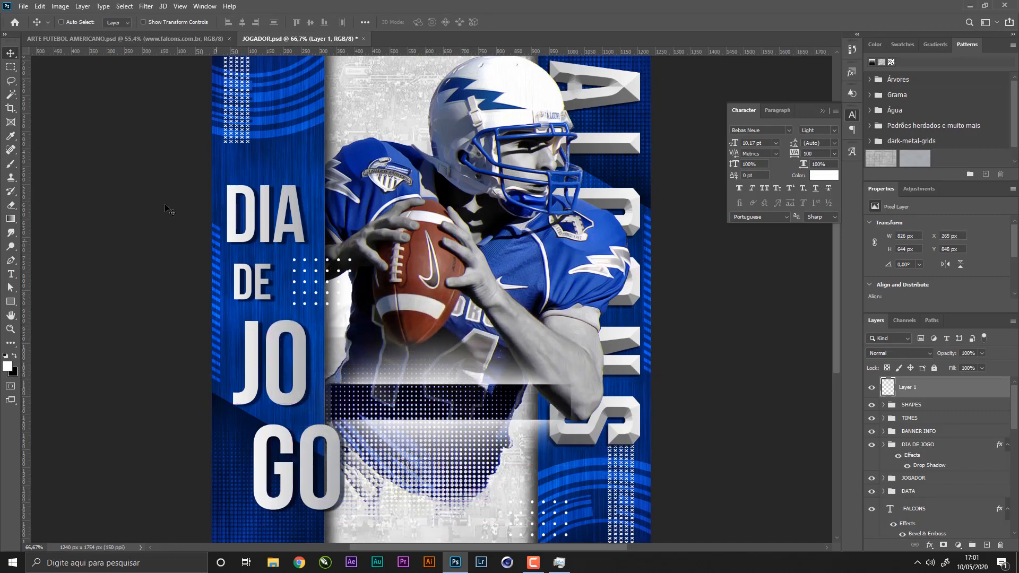
click(10, 68)
drag(275, 442, 337, 532)
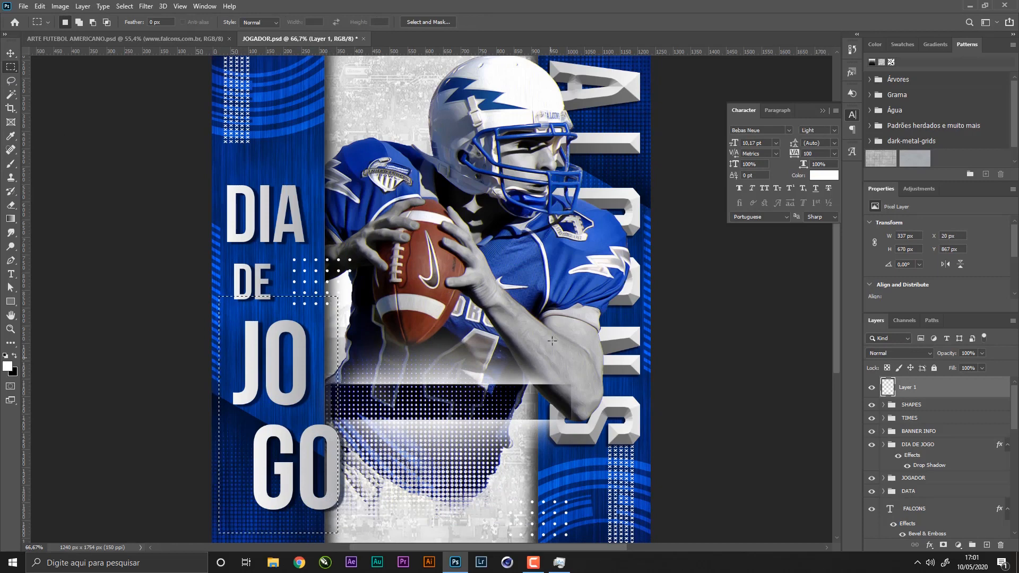
drag(621, 491, 649, 540)
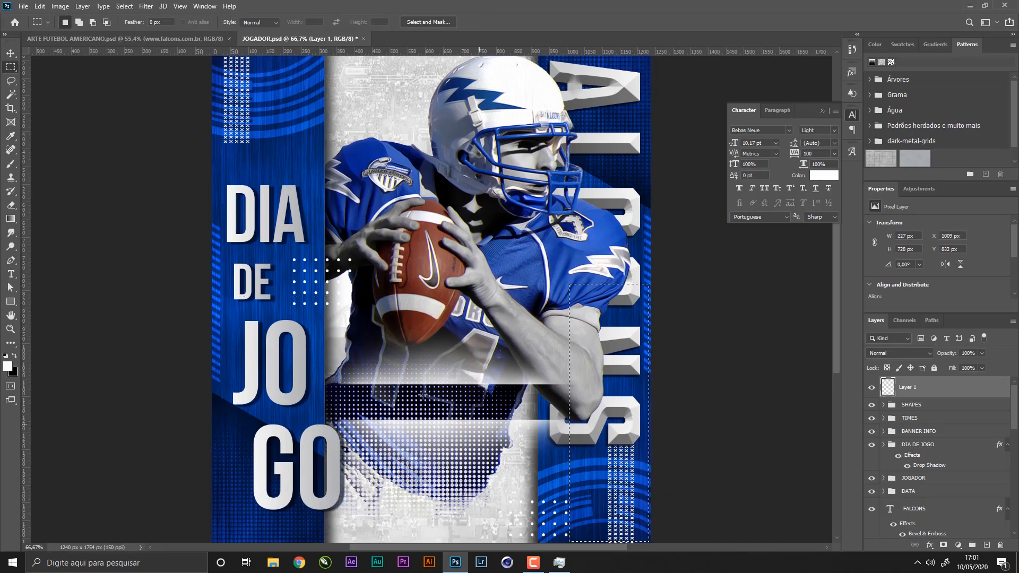
- Reposition the trimmed light lower on the poster, over the bottom fade of the player's jersey
click(11, 53)
drag(474, 351, 554, 448)
drag(602, 487, 576, 505)
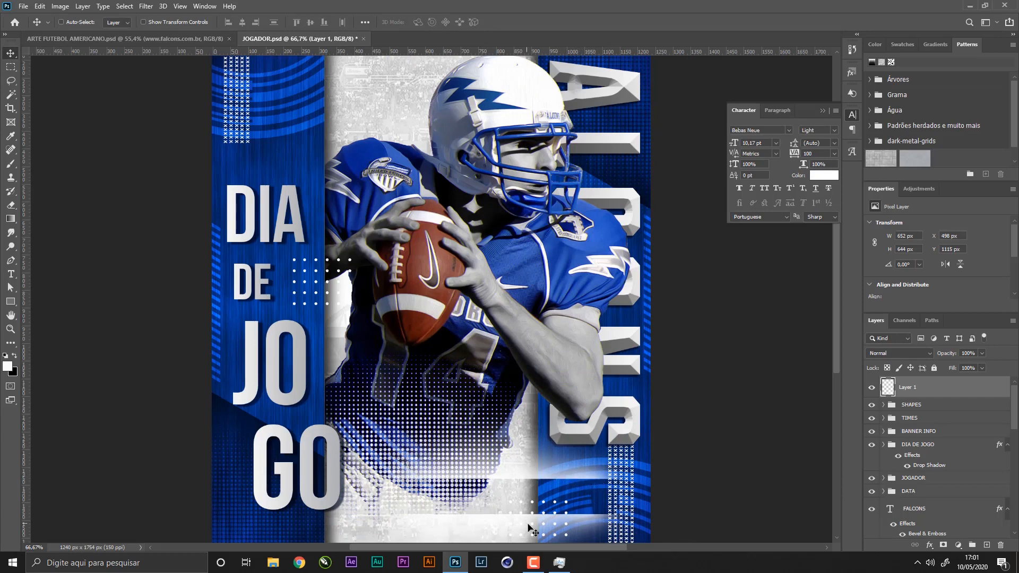
drag(584, 505, 556, 479)
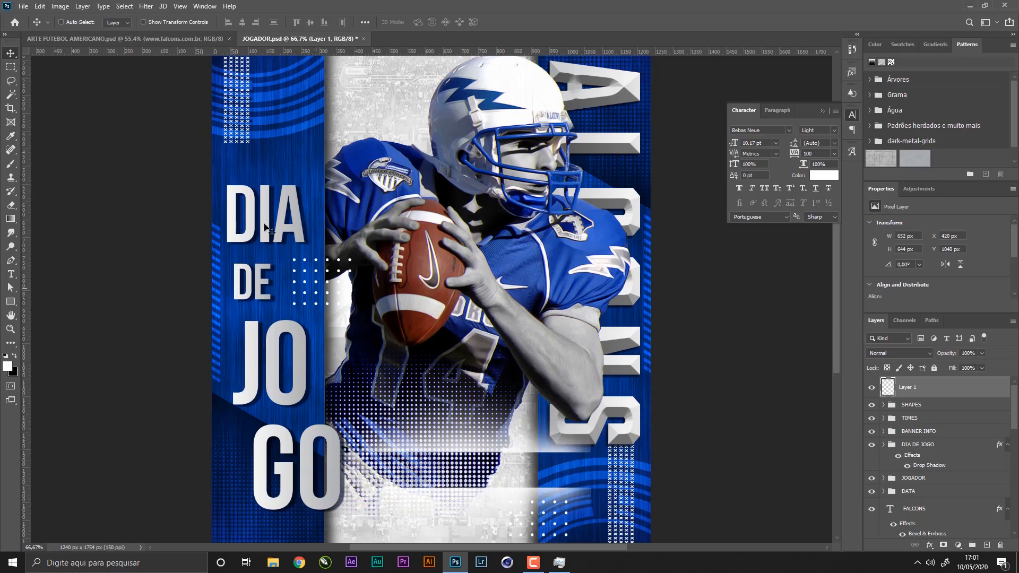
- Apply a Motion Blur at angle 0 to the painted light layer, with a distance longer than 40 pixels
click(146, 6)
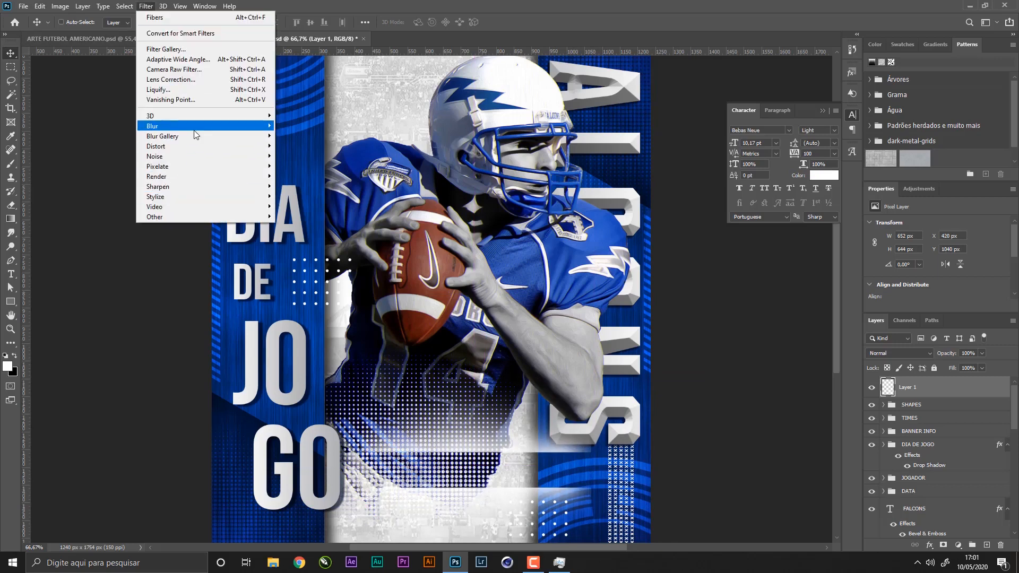
mouse_move(269, 142)
click(301, 186)
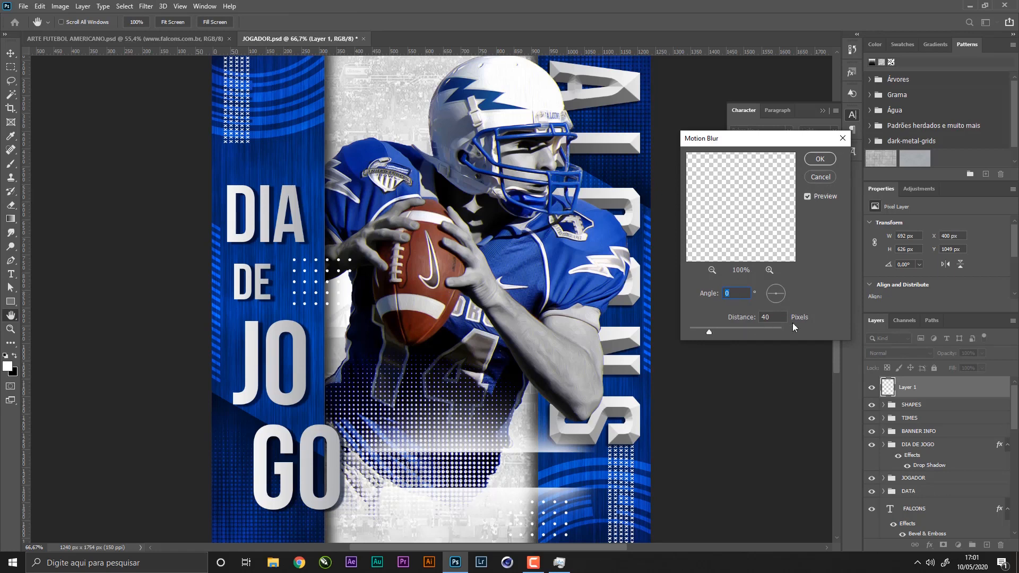
click(719, 332)
key(Return)
- Move the blurred light up over the jersey and squash it vertically to about 434 px tall
drag(487, 474, 430, 431)
key(ctrl+t)
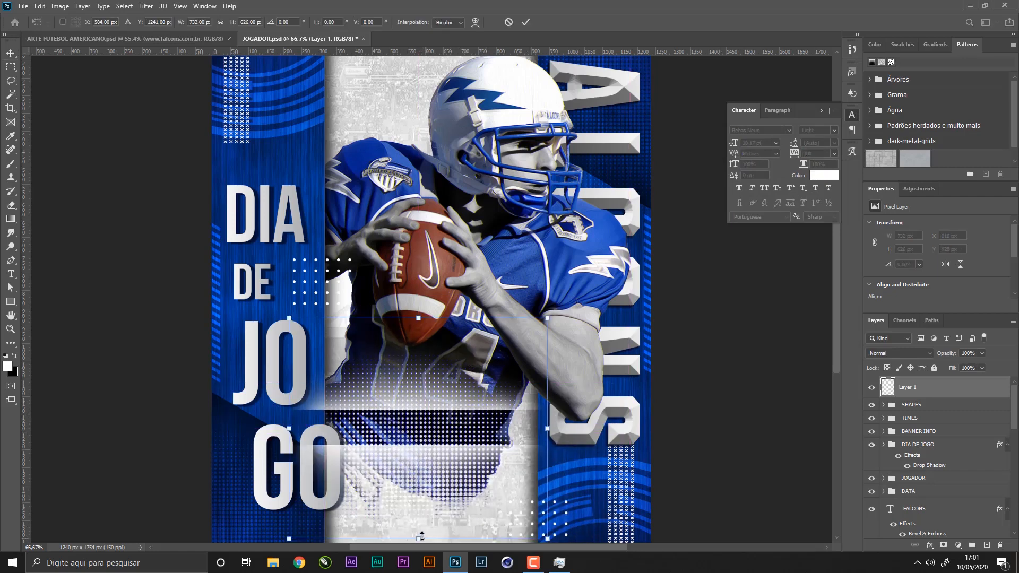
drag(422, 536, 434, 468)
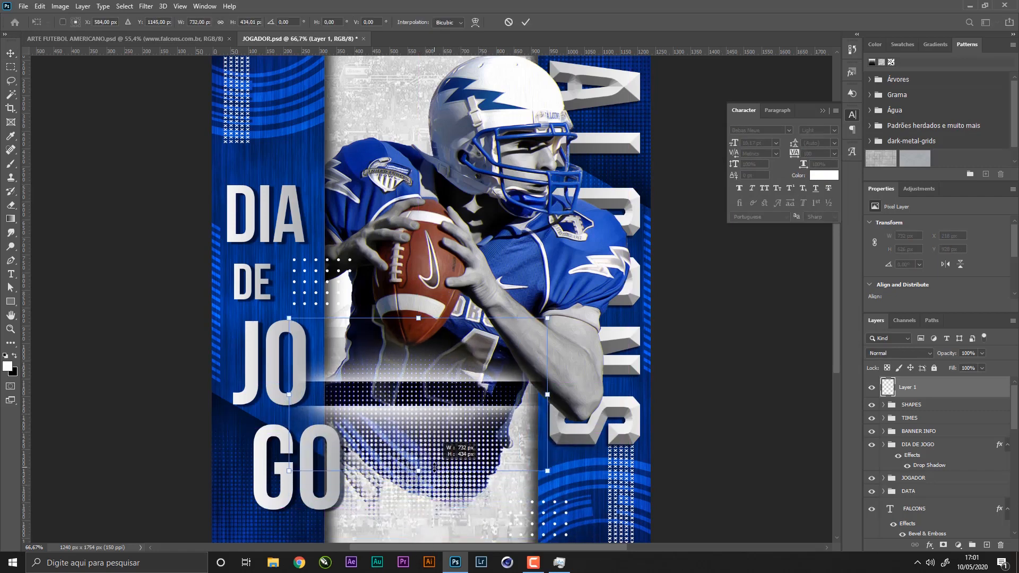
key(Return)
- Move the light over the player's shoulder and the word DIA, and set its blend mode to Overlay
click(889, 353)
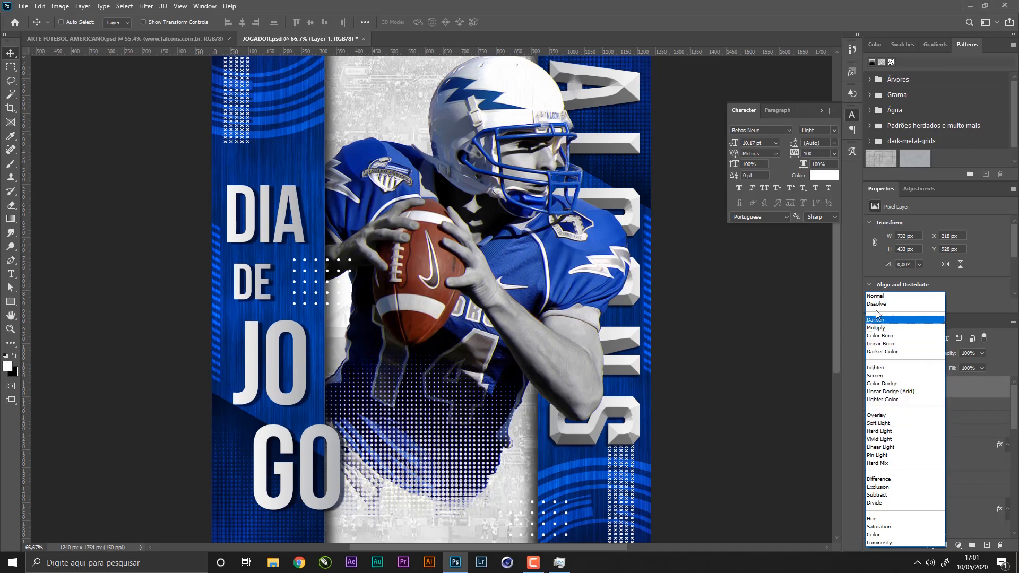
click(707, 372)
drag(525, 386, 449, 170)
drag(331, 163, 392, 297)
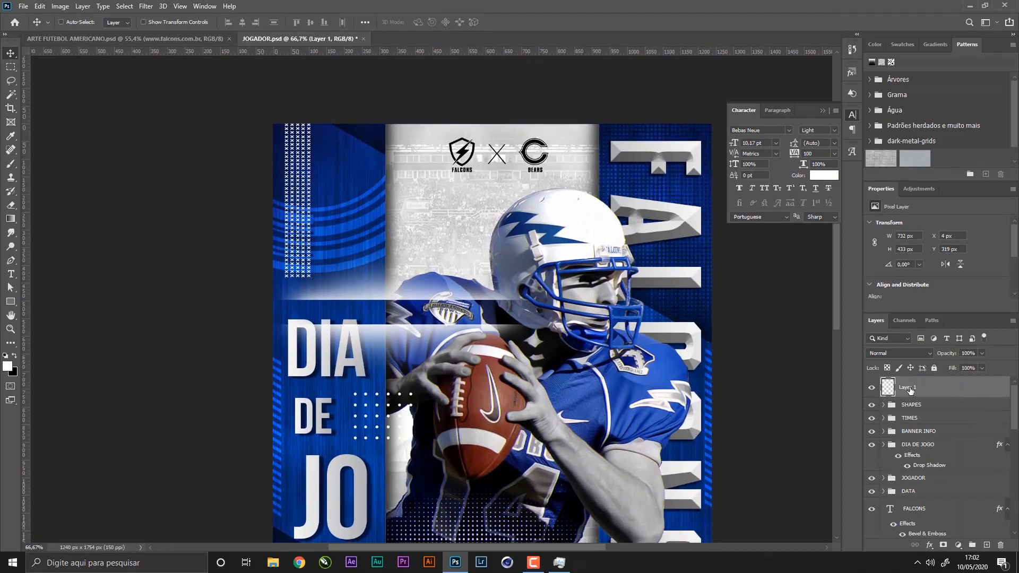
click(907, 353)
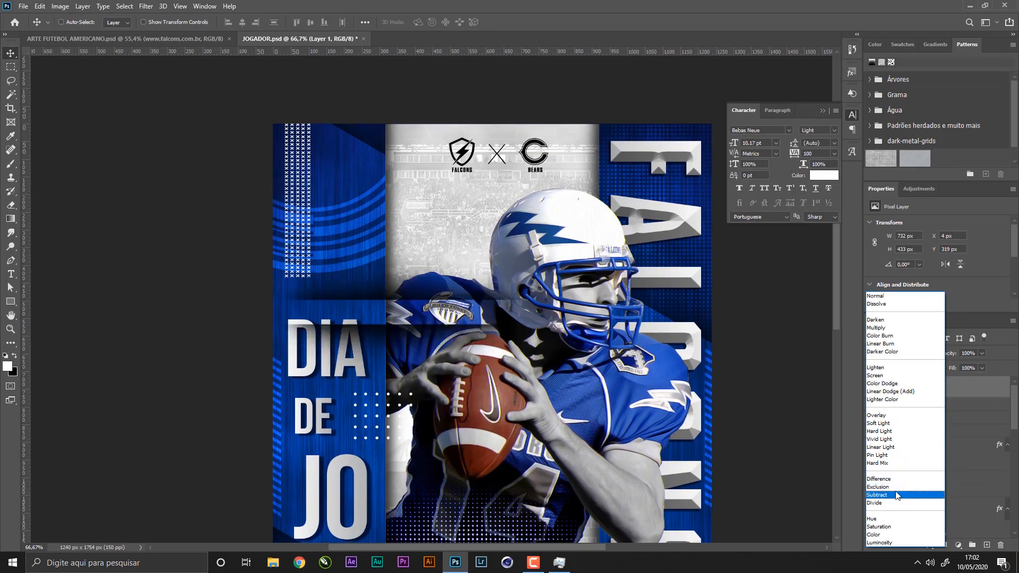
click(897, 417)
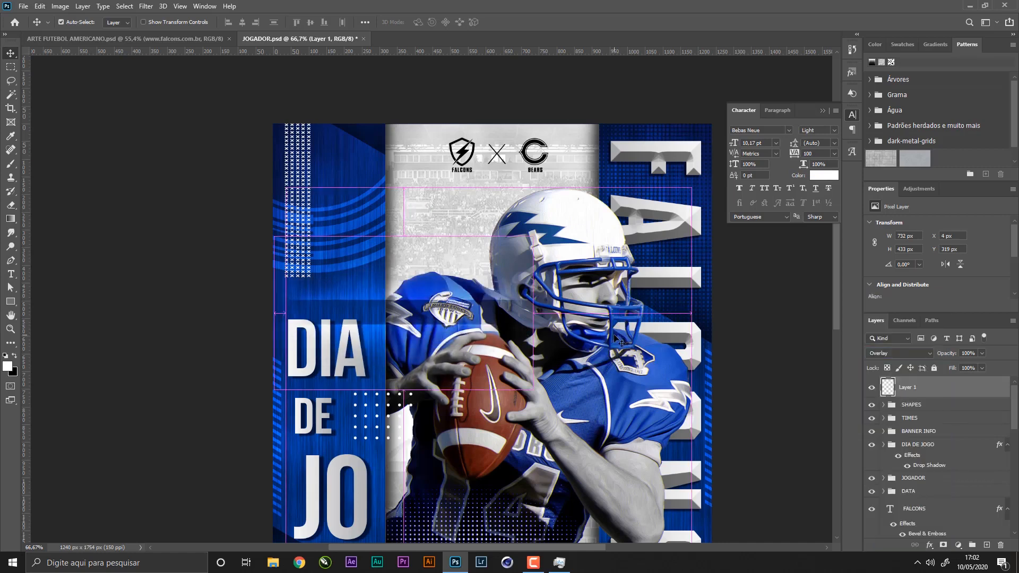
- Stretch the light upward to about 533 px tall
key(ctrl+s)
key(ctrl+t)
drag(403, 236, 403, 195)
key(Return)
- Rename the light layer FLARES
key(z)
drag(472, 293, 437, 295)
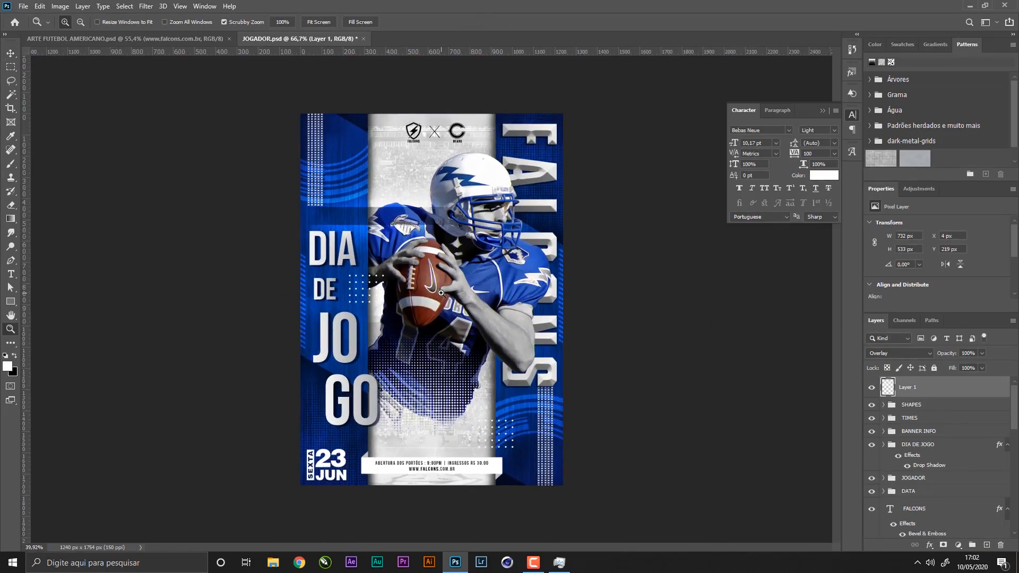
click(11, 54)
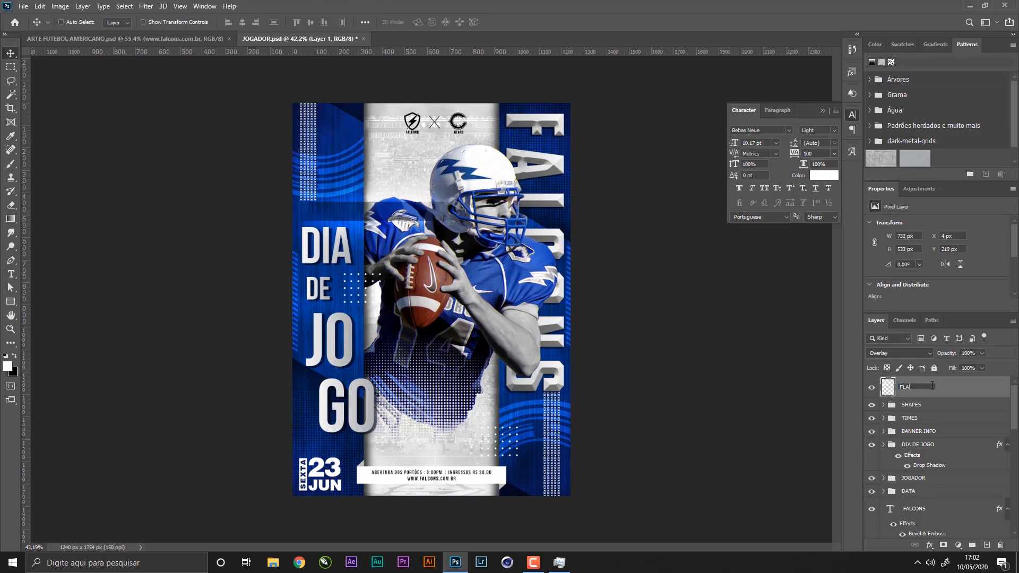
- Move the flare down over the player's jersey and rotate it 30 degrees
drag(427, 204, 461, 348)
key(ctrl+t)
drag(504, 254, 523, 317)
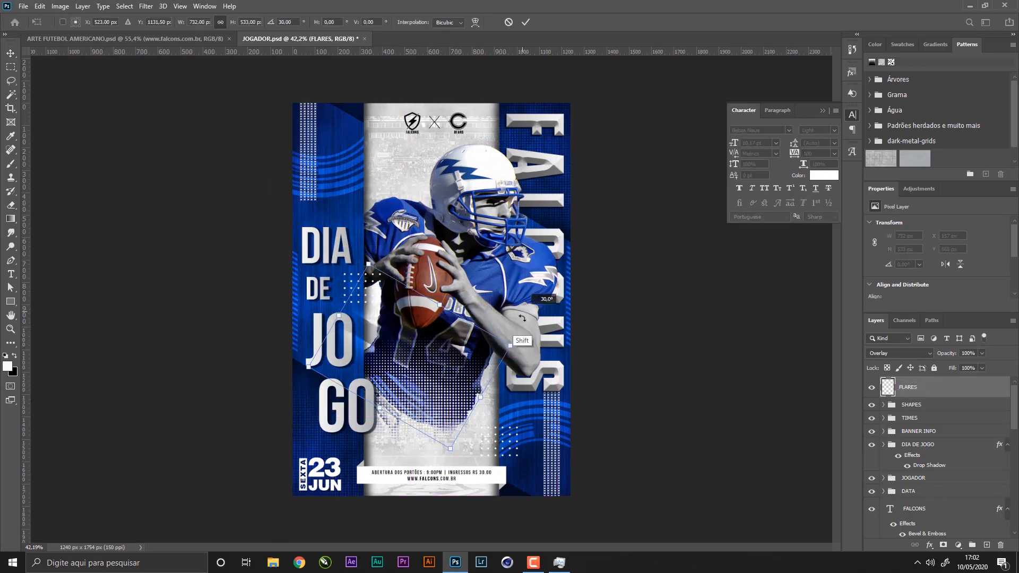
key(Return)
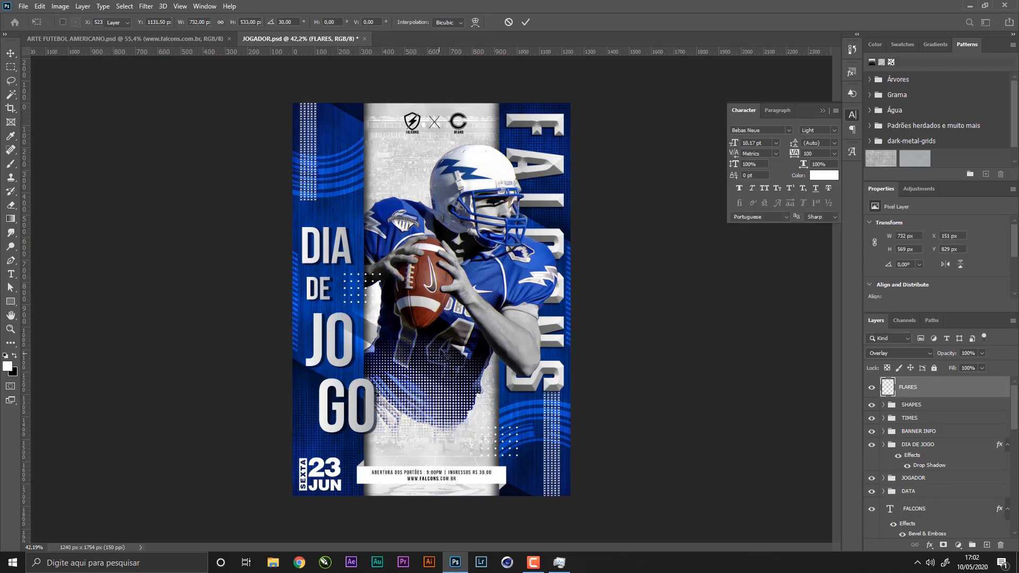
- Place the tilted flare over the poster's lower-left area and move its layer to the top of the BACKGROUND group
drag(460, 317, 368, 445)
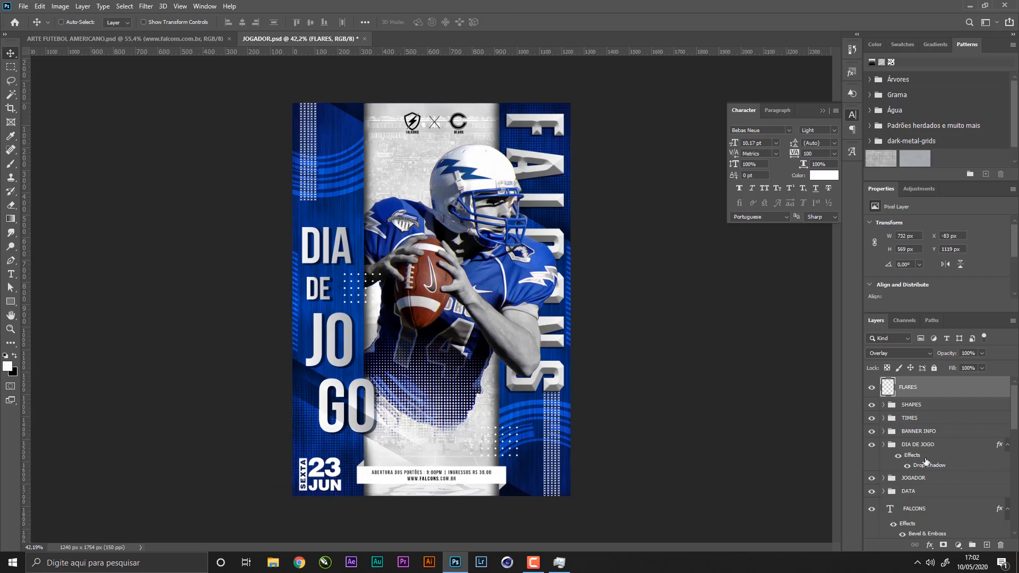
drag(950, 389, 946, 474)
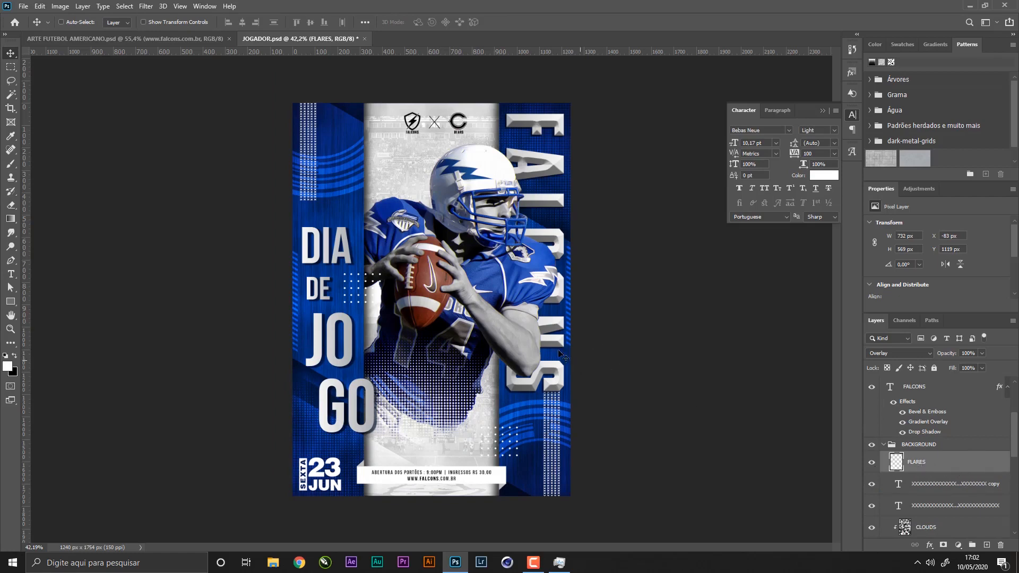
- Duplicate the flare nine times, spreading the diagonal streaks over the blue side strips and the white centre, and save the file
drag(558, 352, 533, 415)
drag(490, 454, 683, 443)
drag(600, 399, 599, 408)
drag(604, 446, 300, 307)
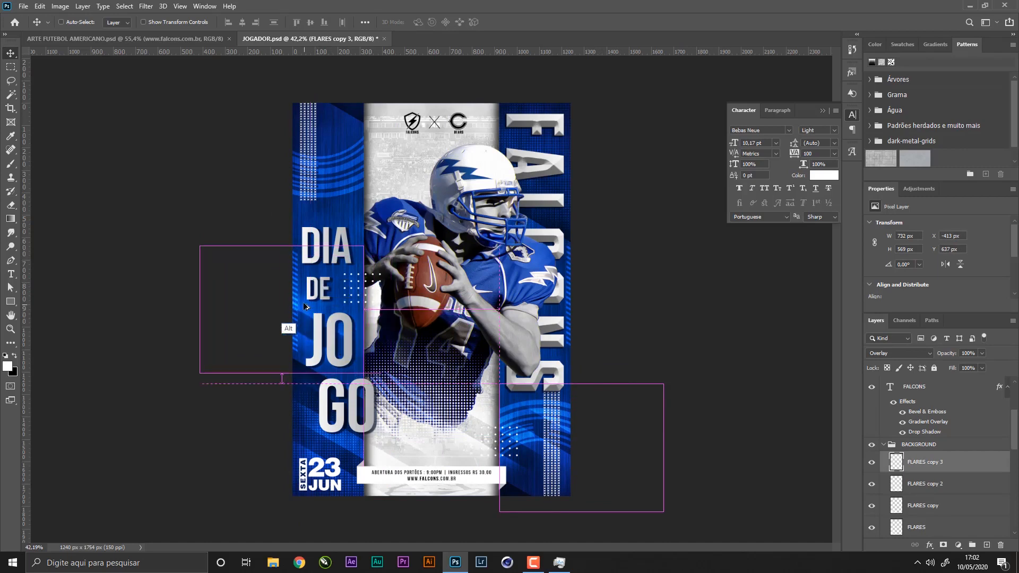
drag(359, 352, 401, 171)
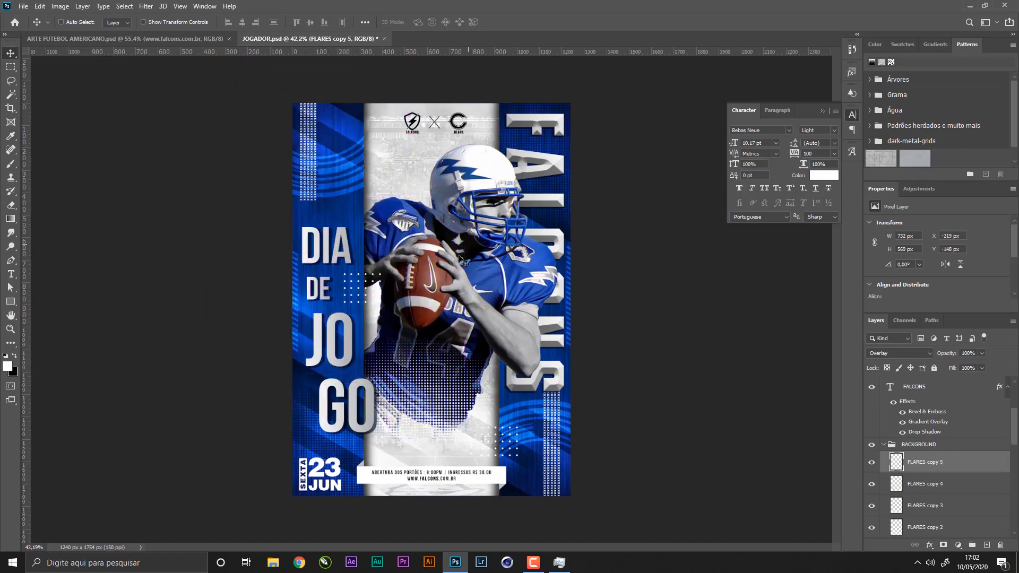
drag(394, 232, 578, 249)
drag(577, 206, 484, 378)
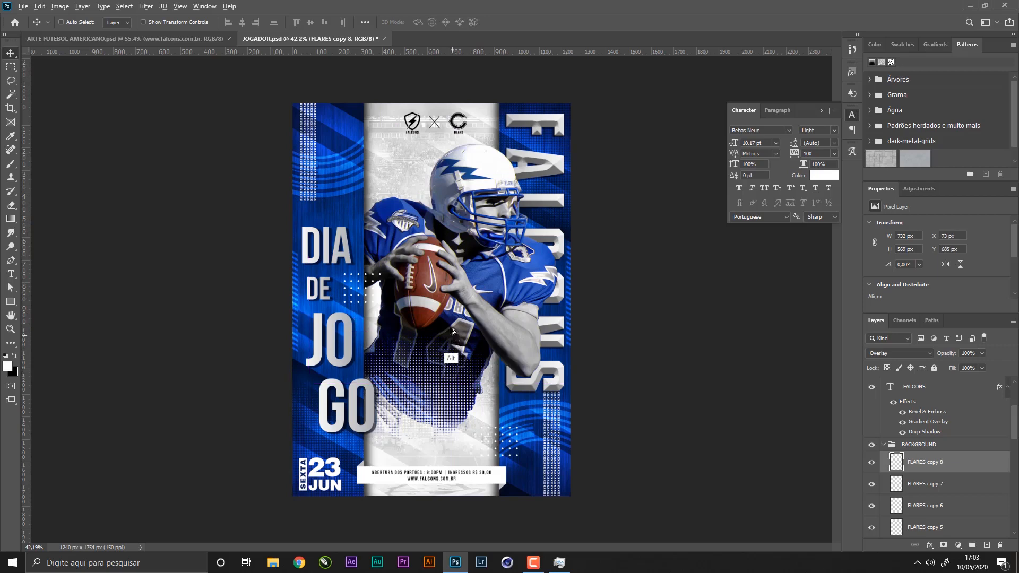
drag(452, 331, 304, 155)
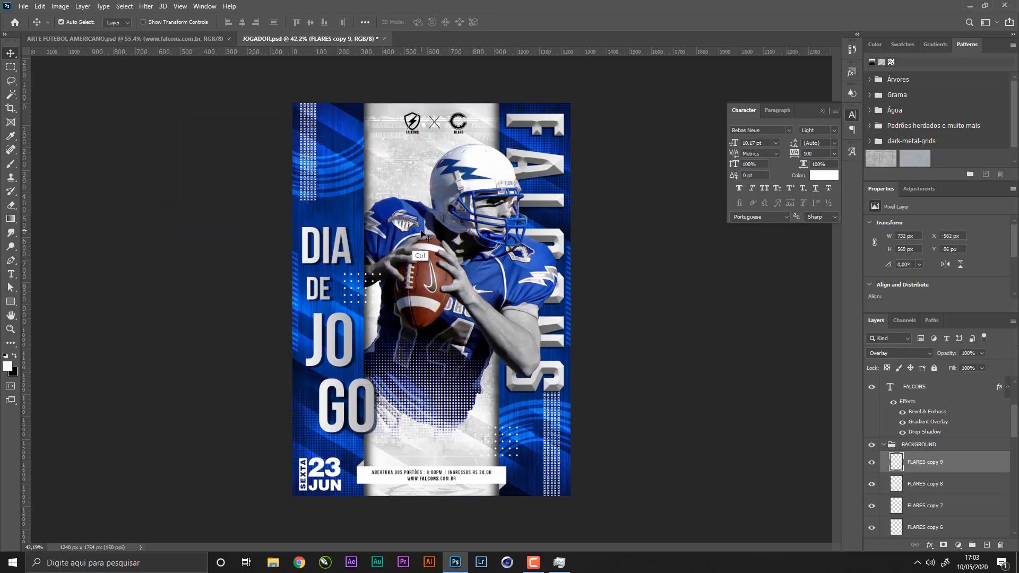
key(ctrl+s)
- Duplicate the topmost background flare to the top of the layer stack, above the SHAPES group
scroll(960, 496, up, 3)
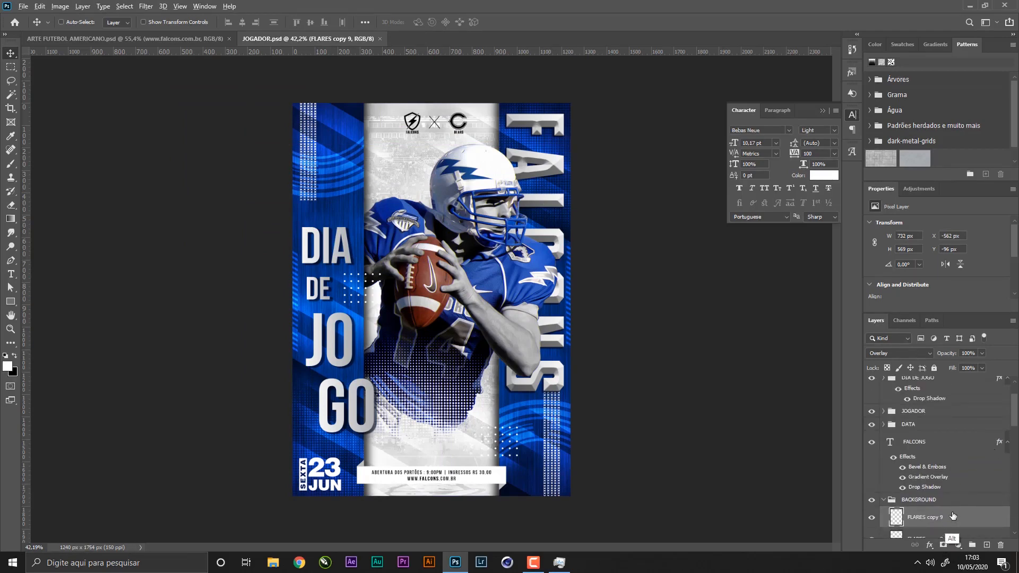
drag(953, 516, 953, 333)
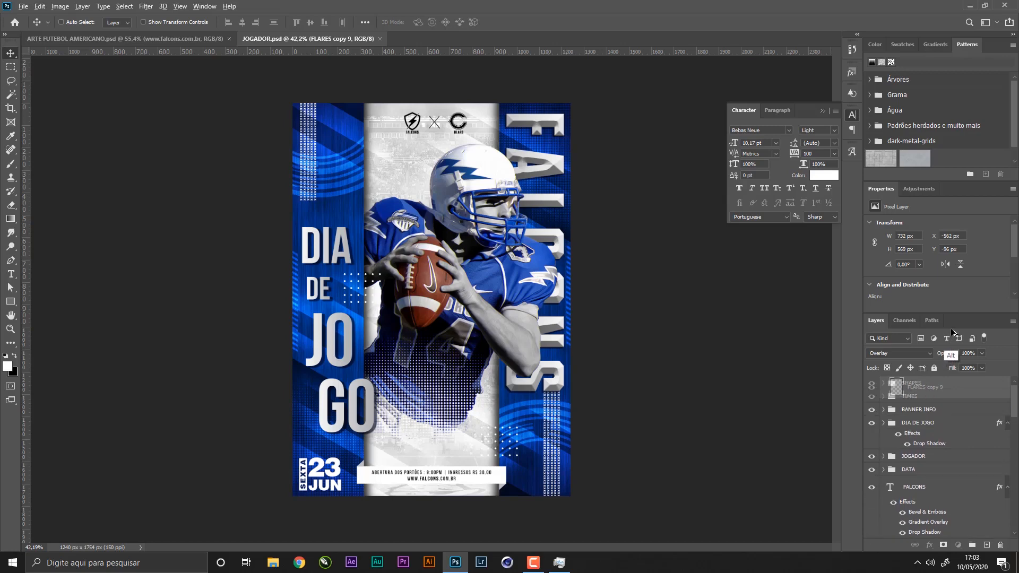
drag(935, 389, 924, 383)
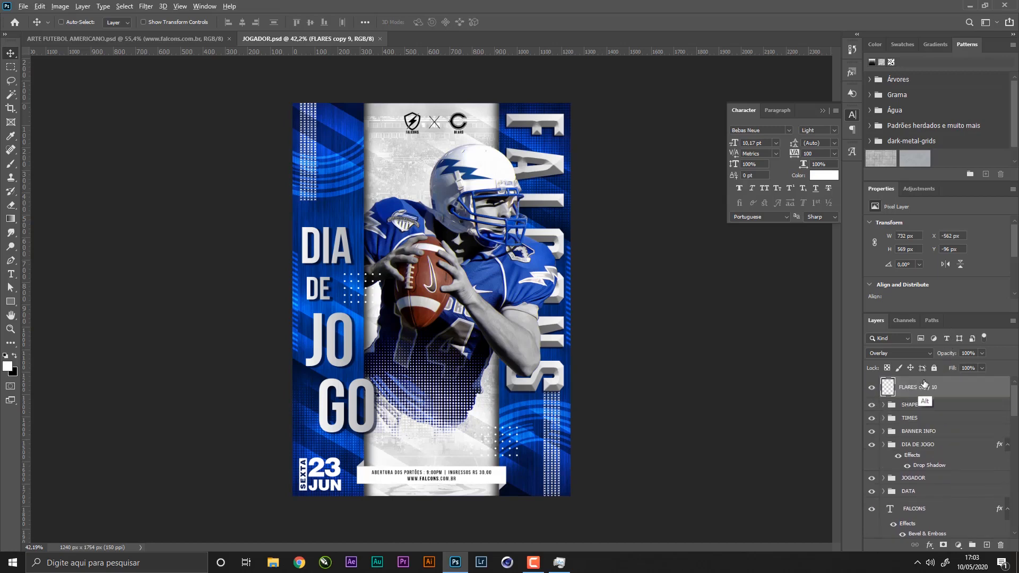
- Place the front flare and four more copies across the player and the FALCONS lettering, and save the file
drag(478, 243, 616, 310)
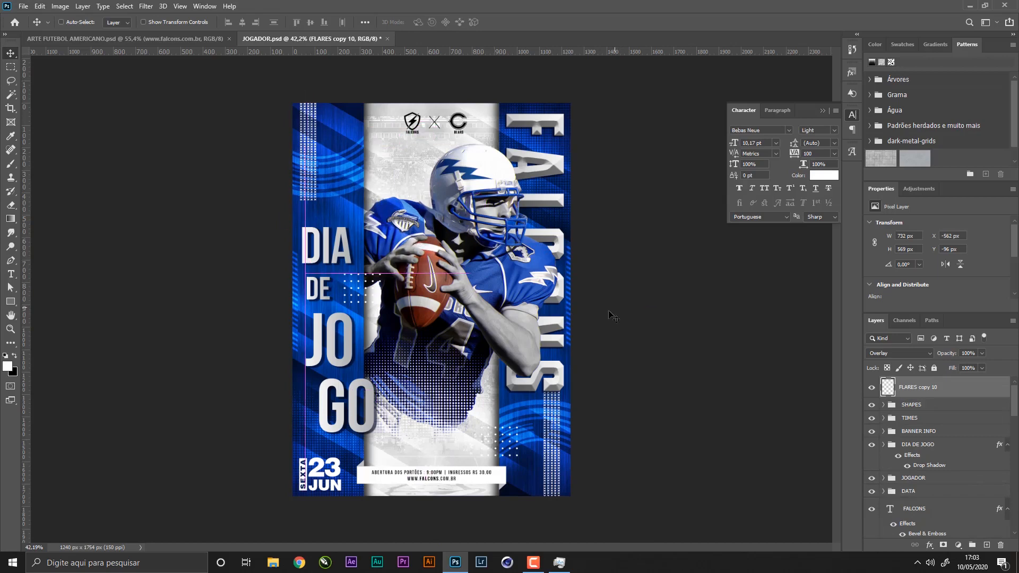
drag(494, 296, 642, 377)
drag(642, 377, 549, 369)
drag(628, 415, 687, 428)
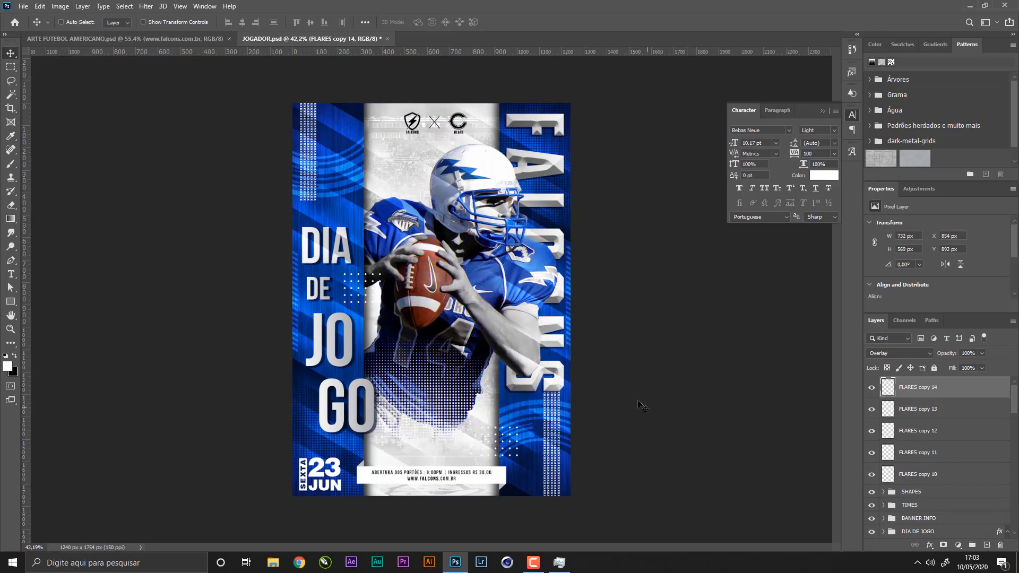
key(ctrl+s)
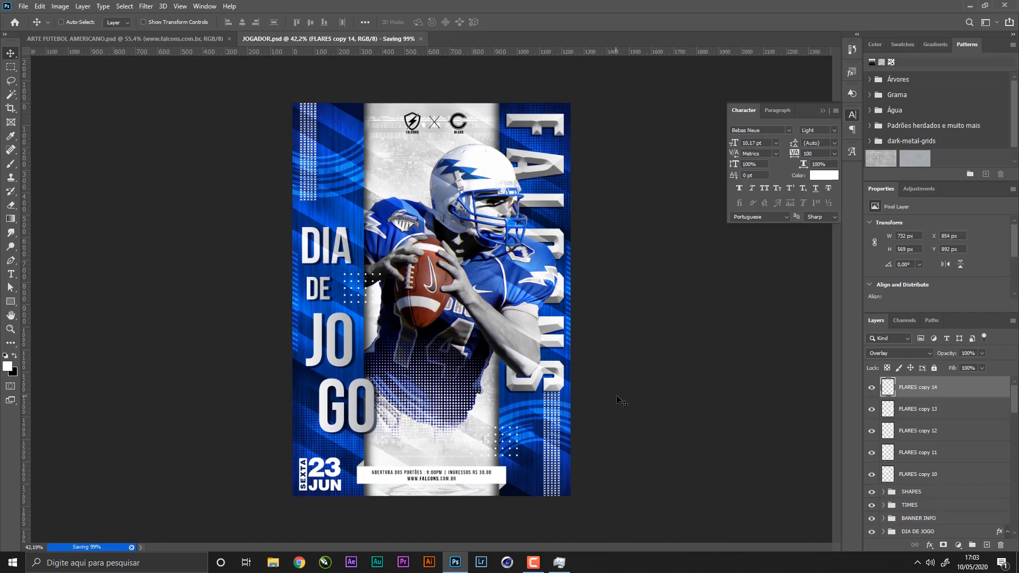
- Try another front flare copy over the player's lower jersey and the right blue strip, and undo it
drag(621, 407, 558, 409)
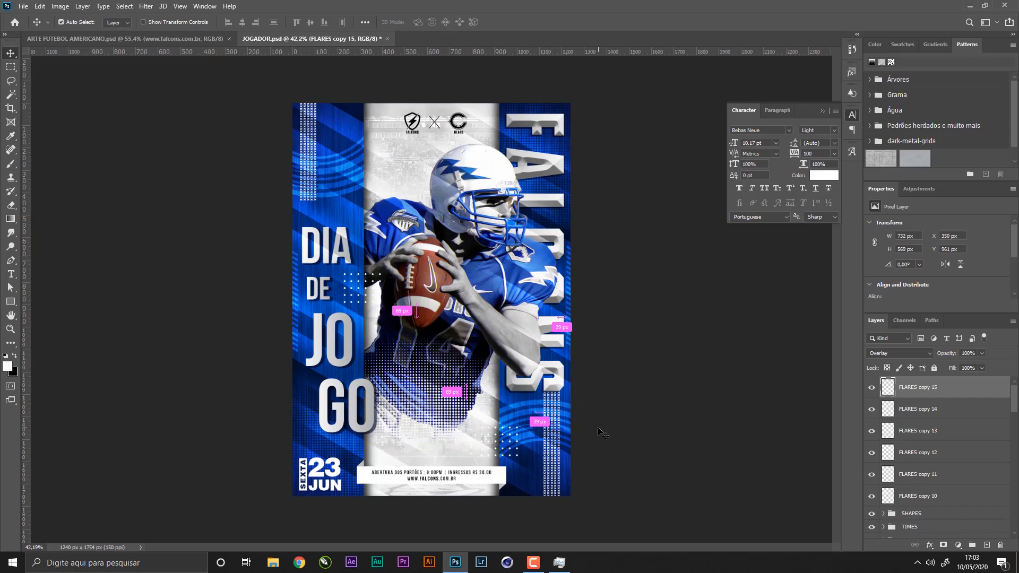
key(z)
key(ctrl+plus)
key(ctrl+z)
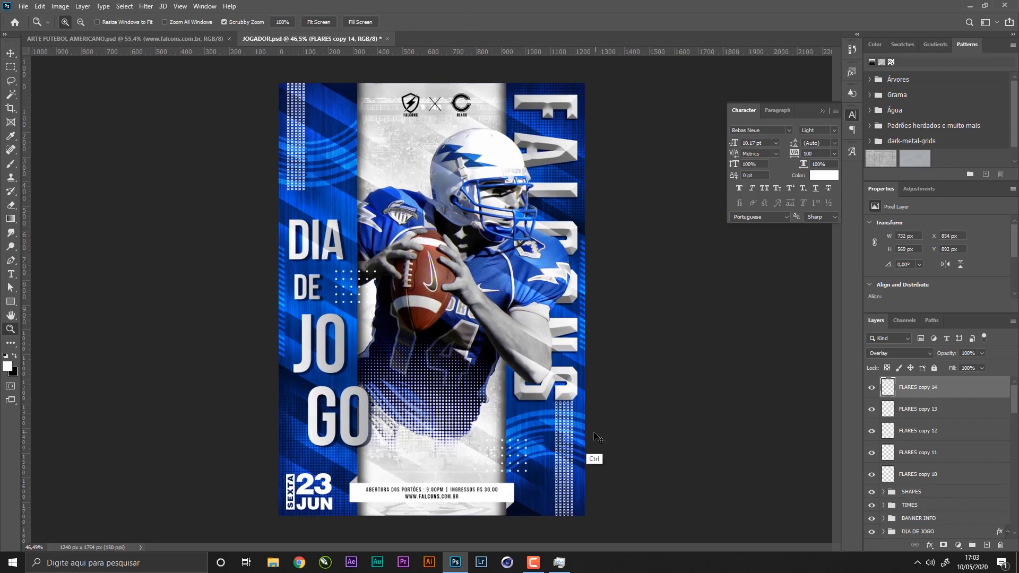
key(ctrl+z)
key(ctrl+shift+z)
drag(604, 416, 590, 442)
click(11, 53)
key(Delete)
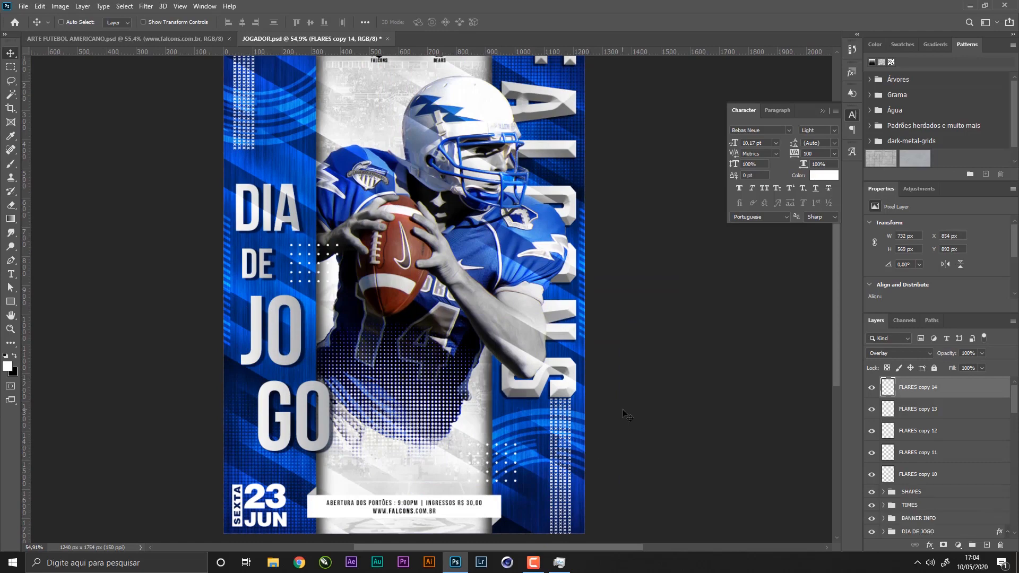
- Save the poster with the flares in place
key(z)
drag(571, 409, 532, 404)
key(ctrl+s)
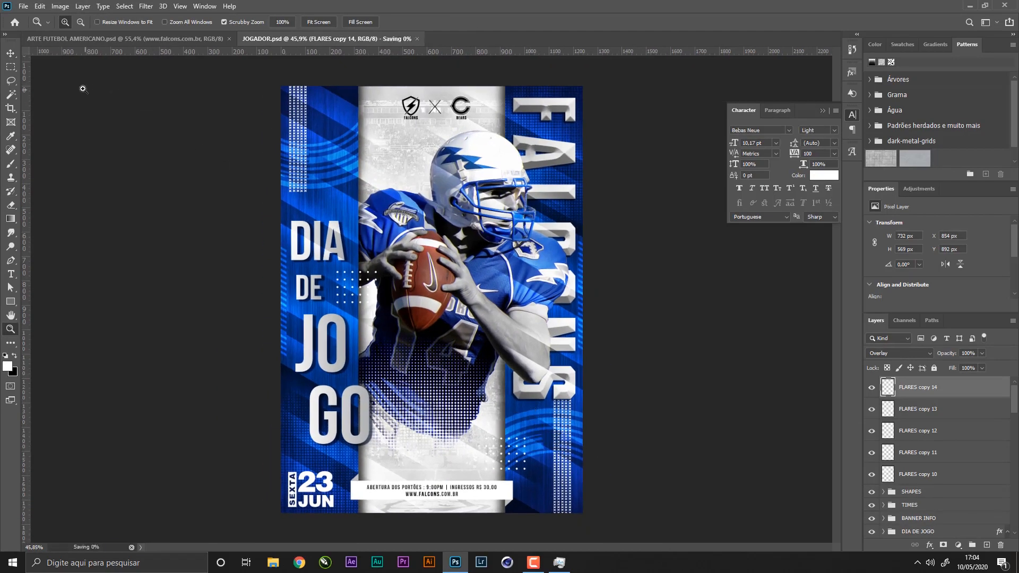
- Examine the poster's lower-right blue strip up close, toggling the two topmost flare layers off and on
click(14, 55)
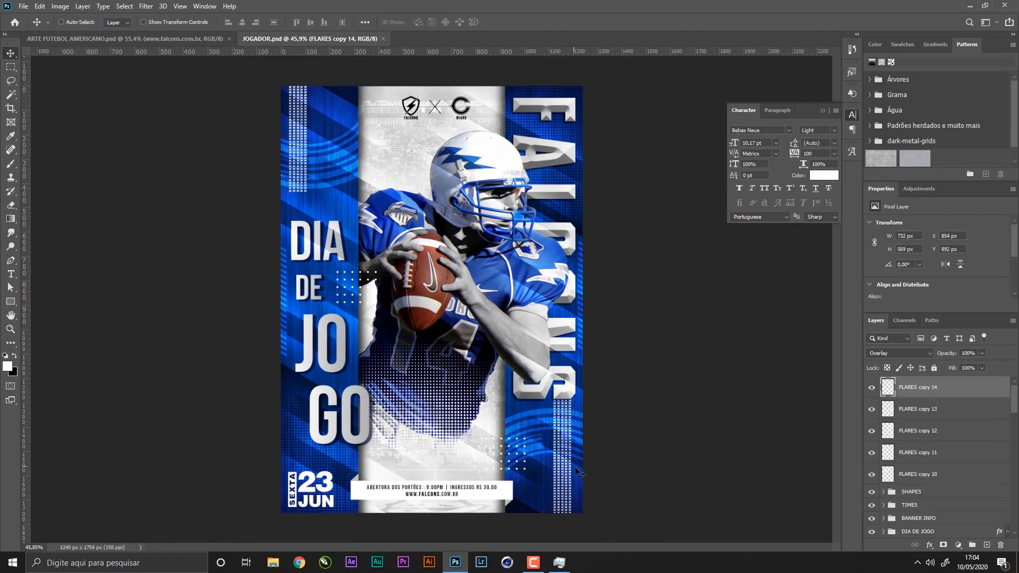
right_click(580, 460)
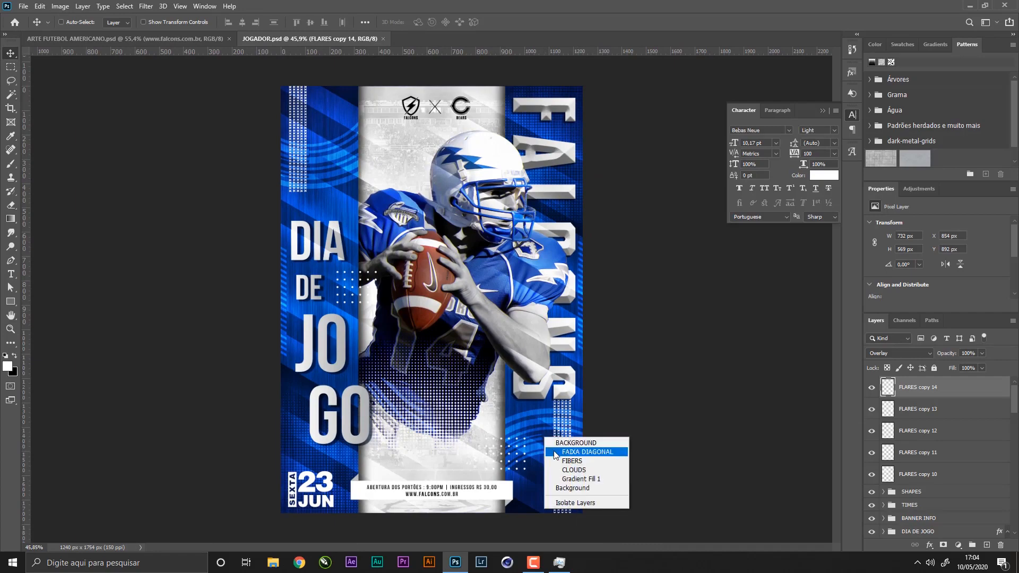
click(525, 455)
key(z)
drag(524, 457, 639, 444)
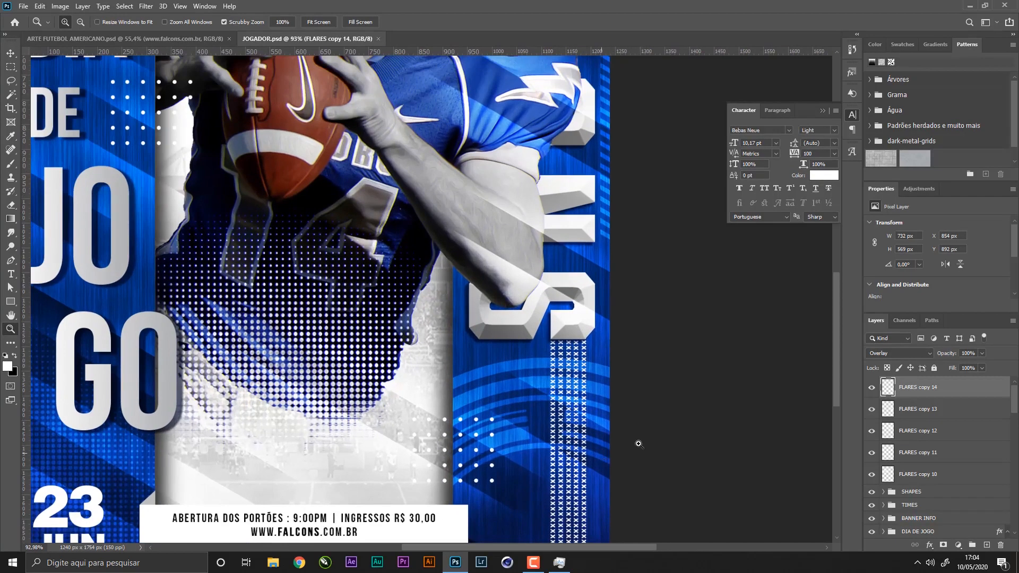
click(871, 391)
click(871, 391)
click(870, 410)
click(871, 409)
- Find the background flare over the poster's lower-right blue strip, delete the FLARES copy 3 layer, and save the poster
key(v)
right_click(520, 393)
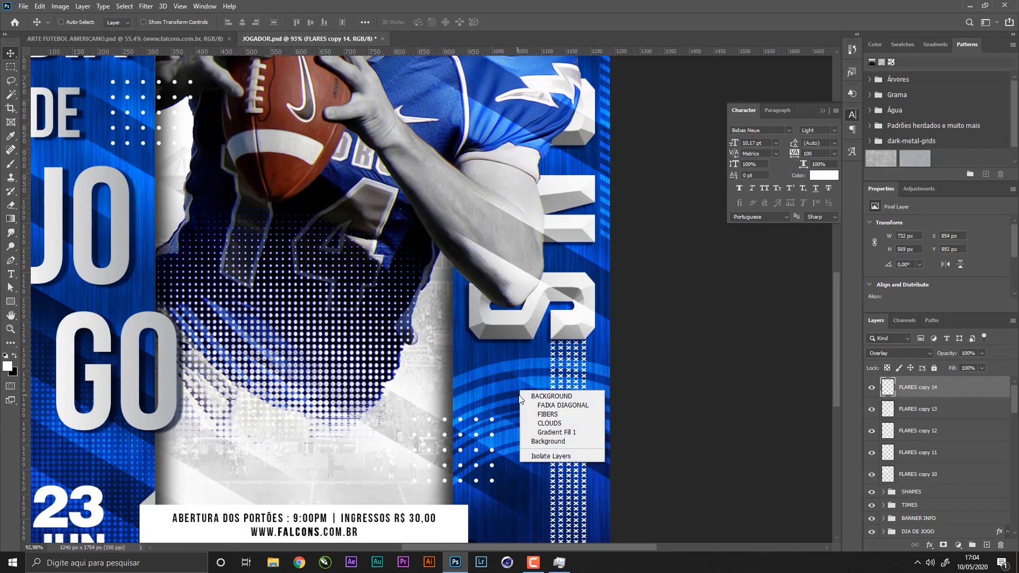
click(545, 413)
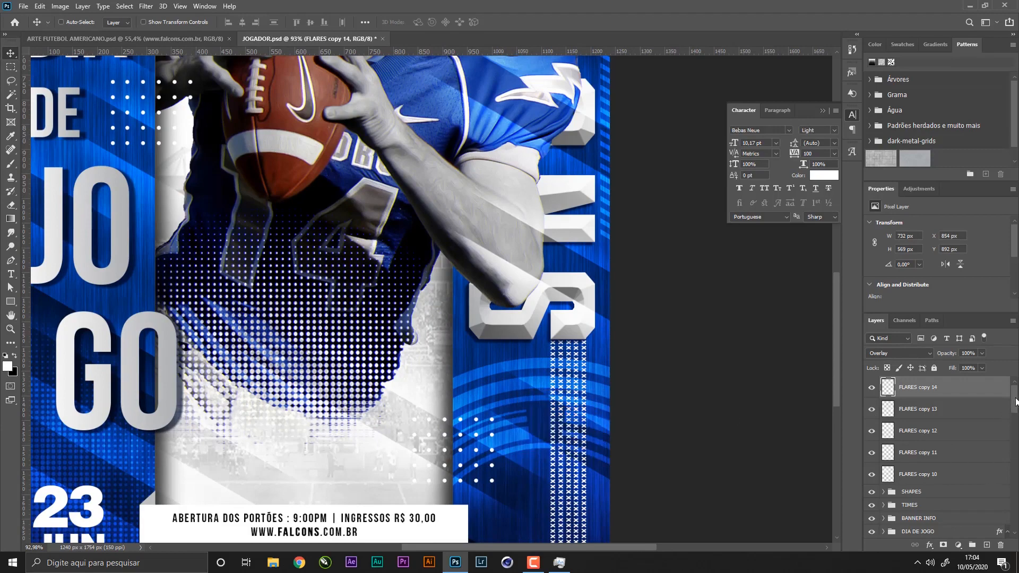
scroll(887, 458, down, 6)
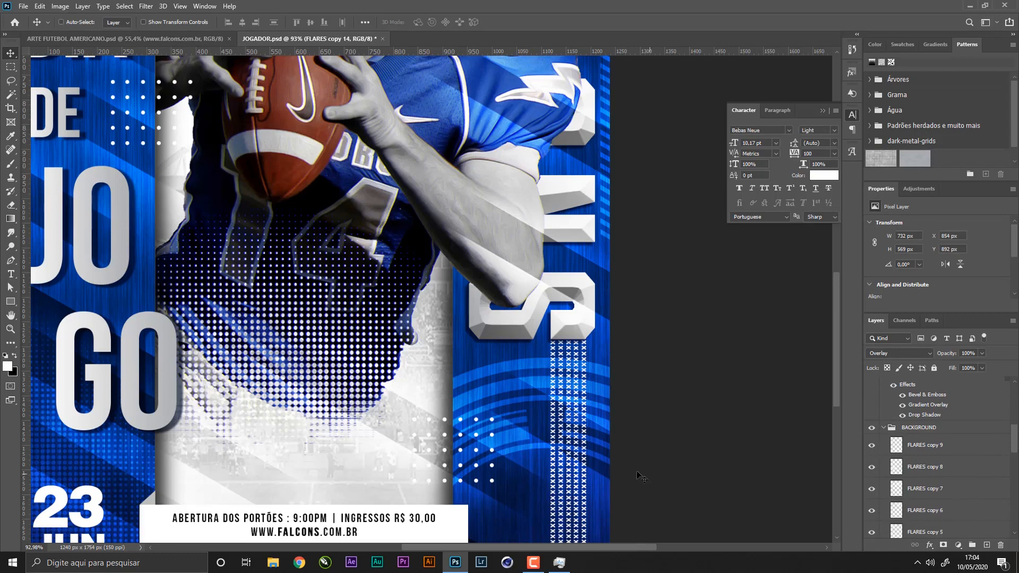
right_click(605, 476)
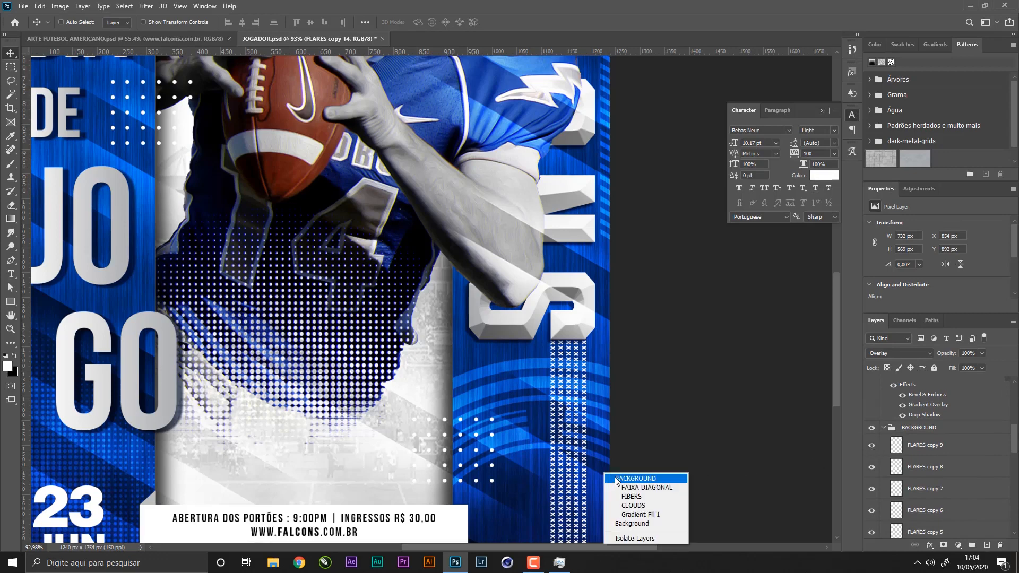
click(653, 511)
scroll(939, 480, up, 8)
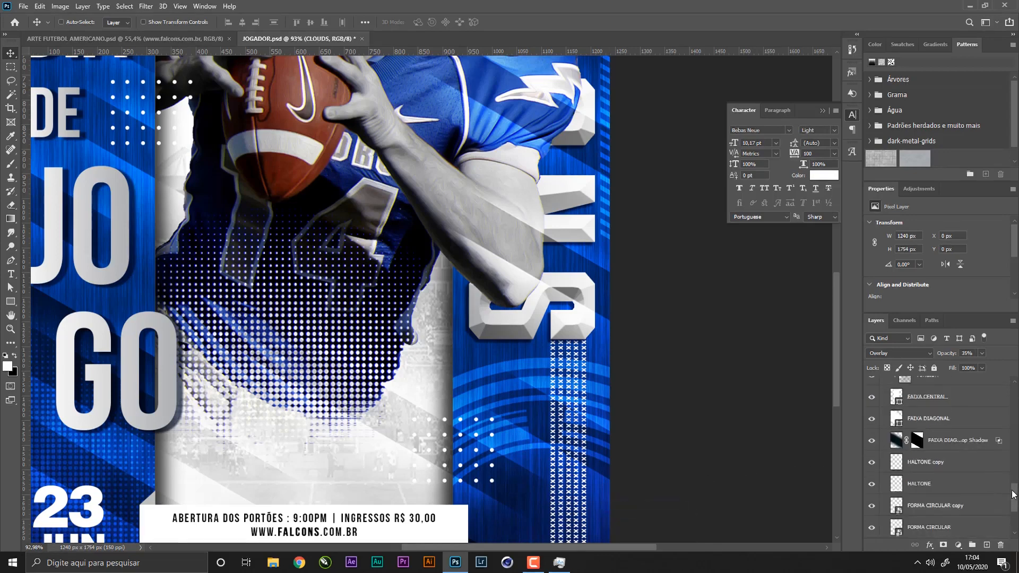
click(872, 475)
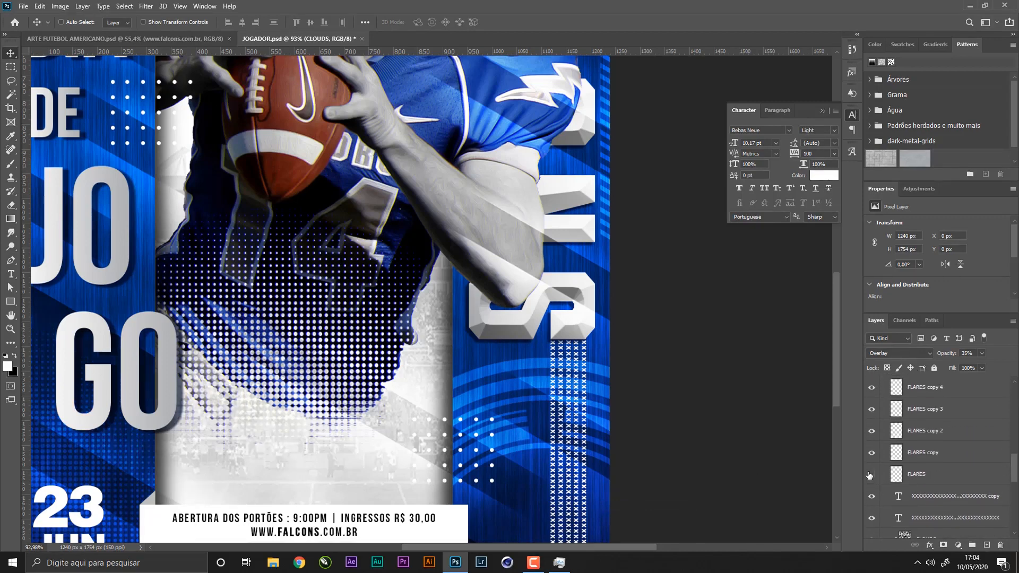
click(872, 474)
click(872, 409)
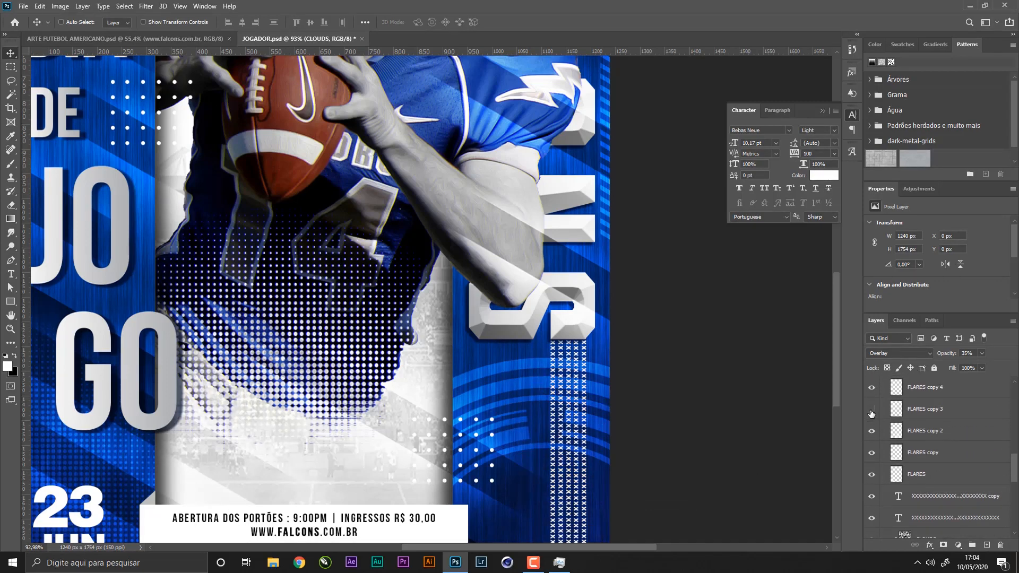
click(949, 415)
key(Delete)
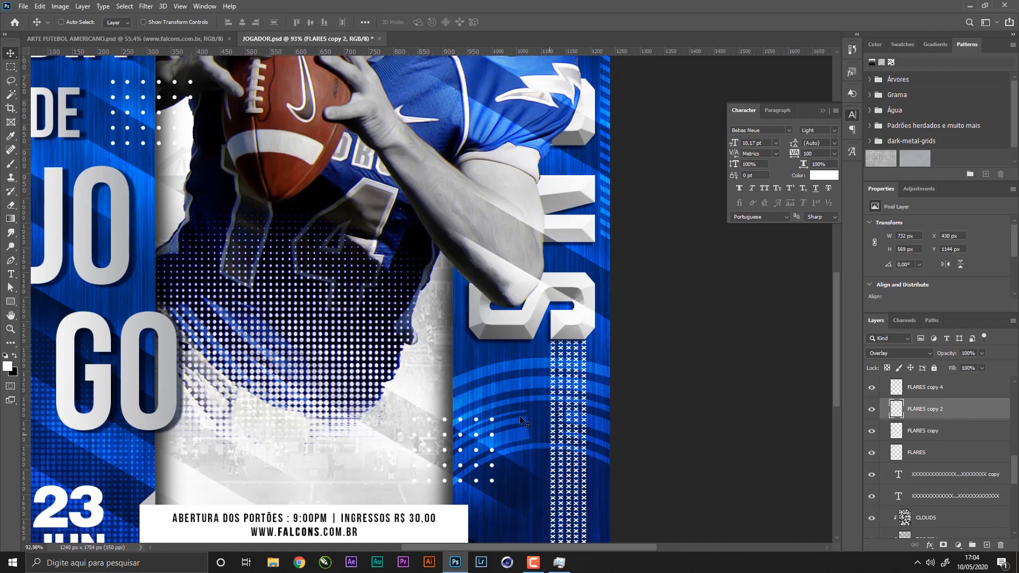
key(alt+space)
click(532, 404)
key(ctrl+s)
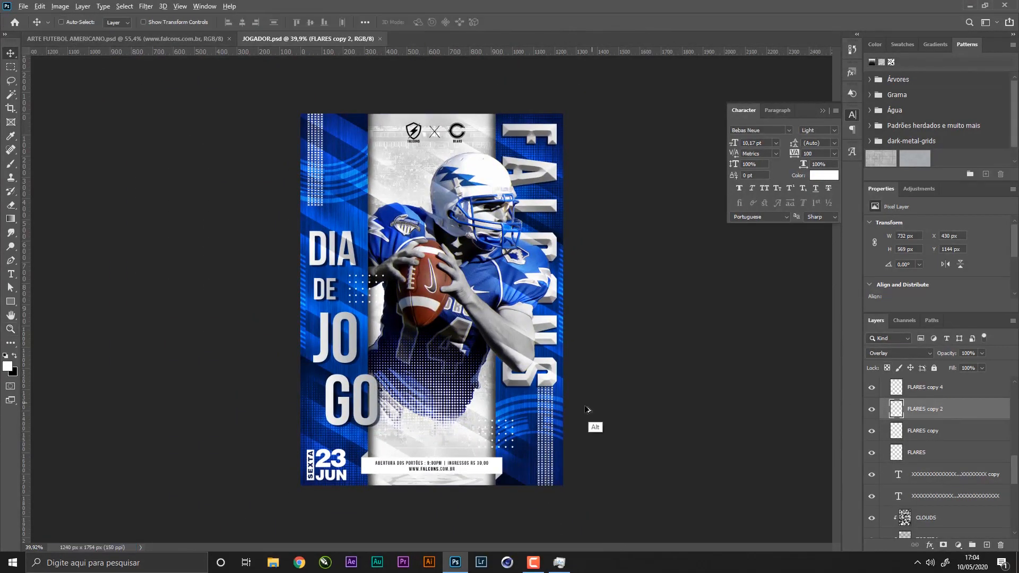
- Duplicate the FLARES copy 2 layer, place the copy higher up at about X 376 px, Y 900 px, and save the poster
drag(587, 405, 588, 362)
mouse_move(621, 448)
mouse_down()
mouse_move(603, 429)
mouse_move(607, 439)
mouse_up()
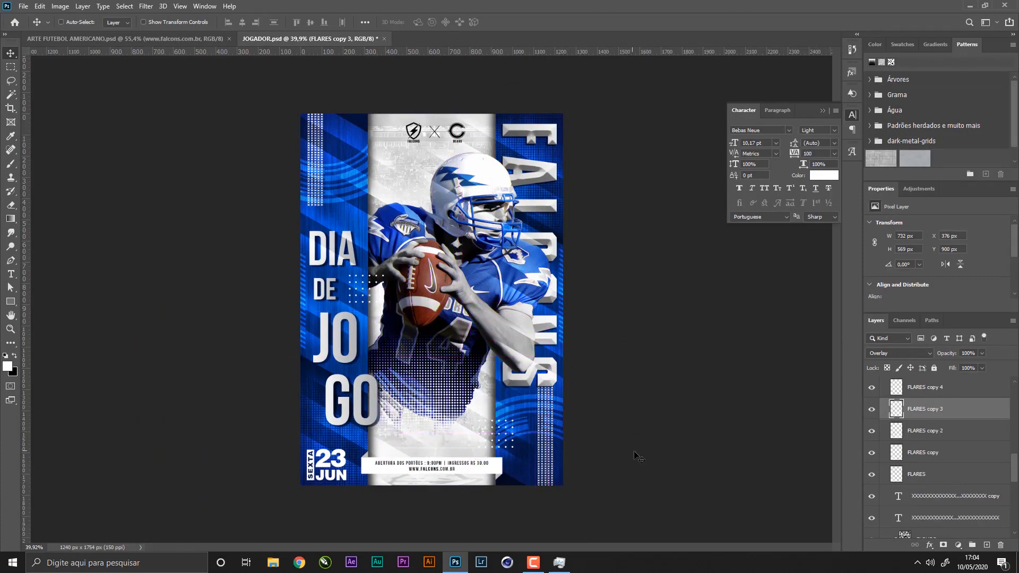
key(ctrl)
key(ctrl+s)
key(ctrl+space)
mouse_move(439, 373)
mouse_down()
mouse_move(493, 372)
mouse_move(449, 370)
mouse_up()
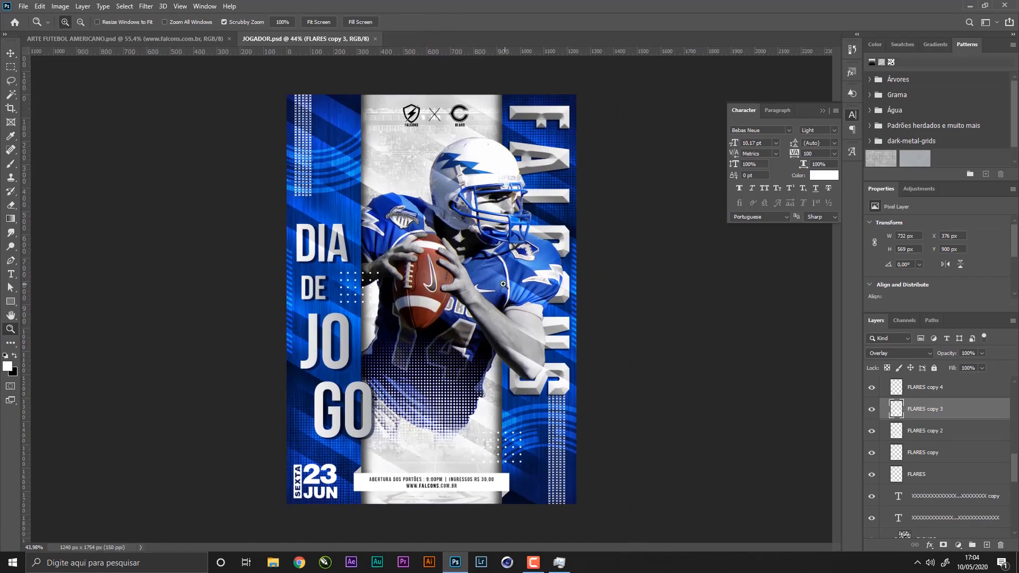
- Group the front flare layers above the SHAPES group, name the group FLARES, and save the poster
click(10, 53)
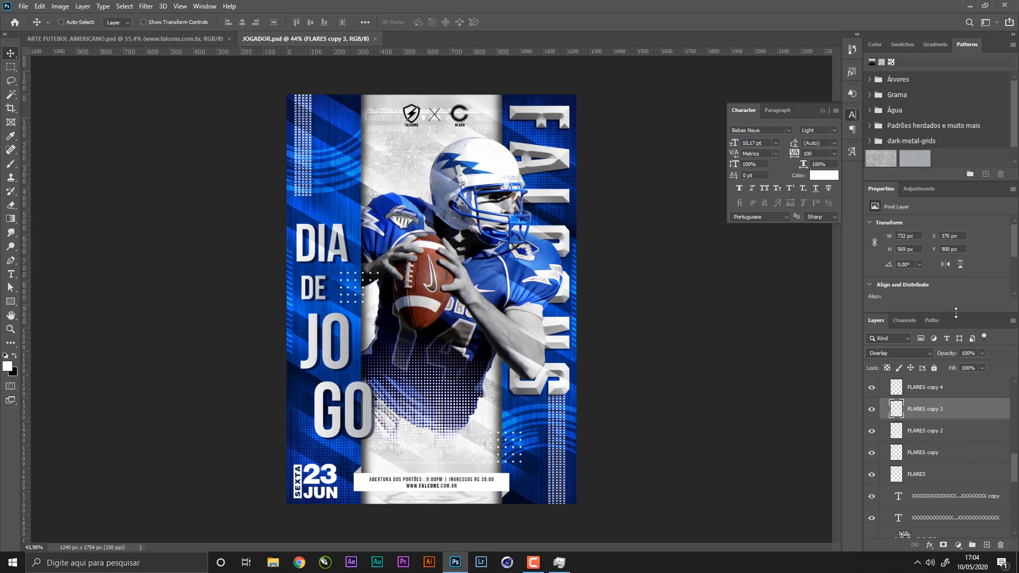
drag(1015, 470, 1015, 398)
click(930, 397)
shift+click(930, 473)
key(ctrl+g)
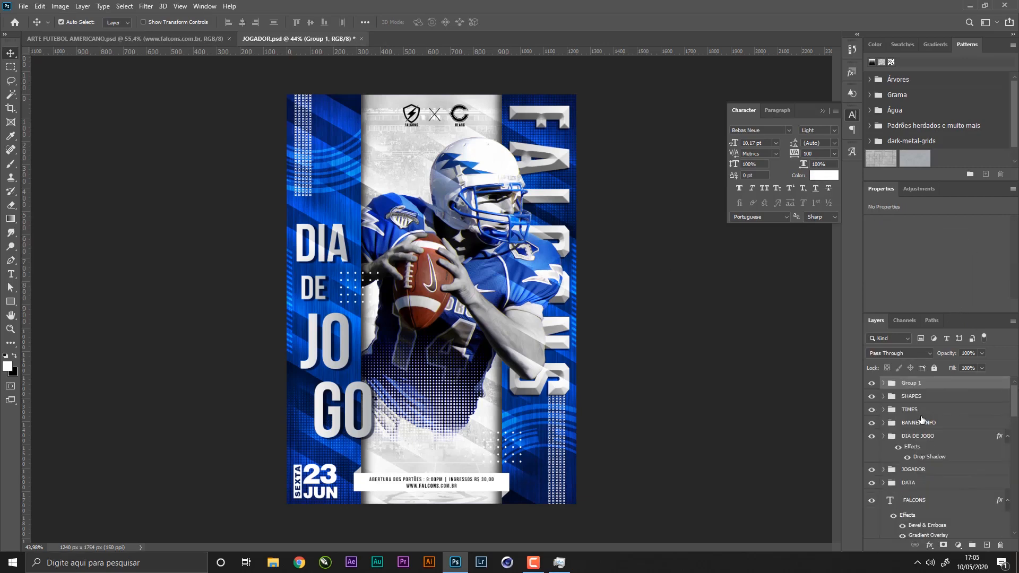
double_click(926, 386)
text(FLARES)
key(Return)
key(ctrl+s)
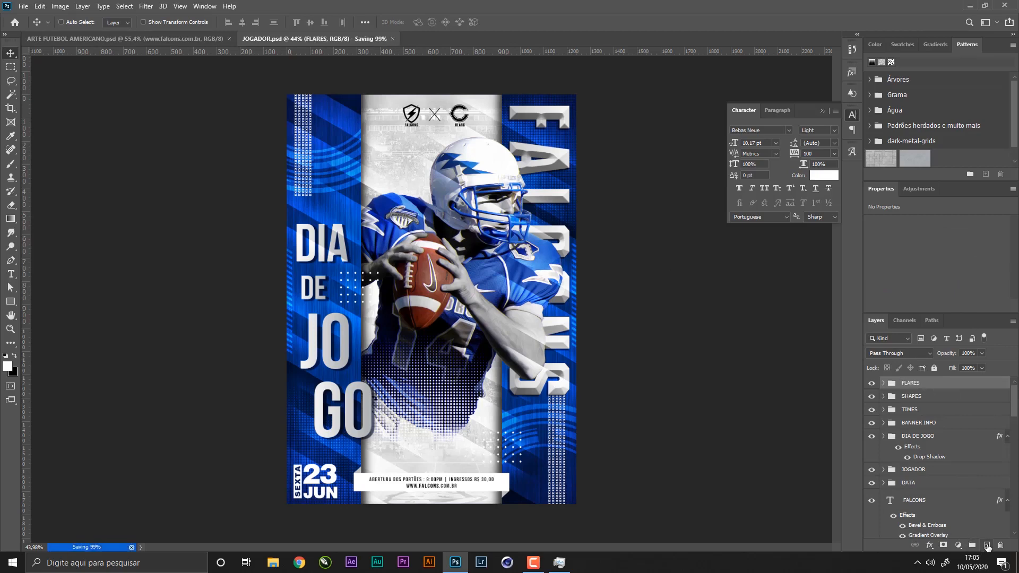
- Add a new layer above the FLARES group and lasso an oval area over the football with a 50 px feather
click(987, 546)
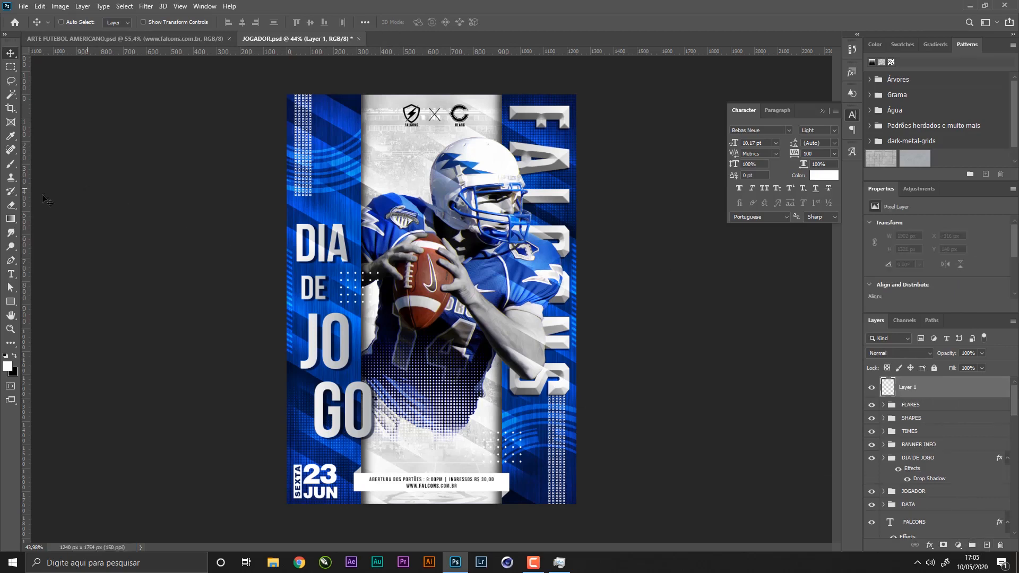
click(11, 82)
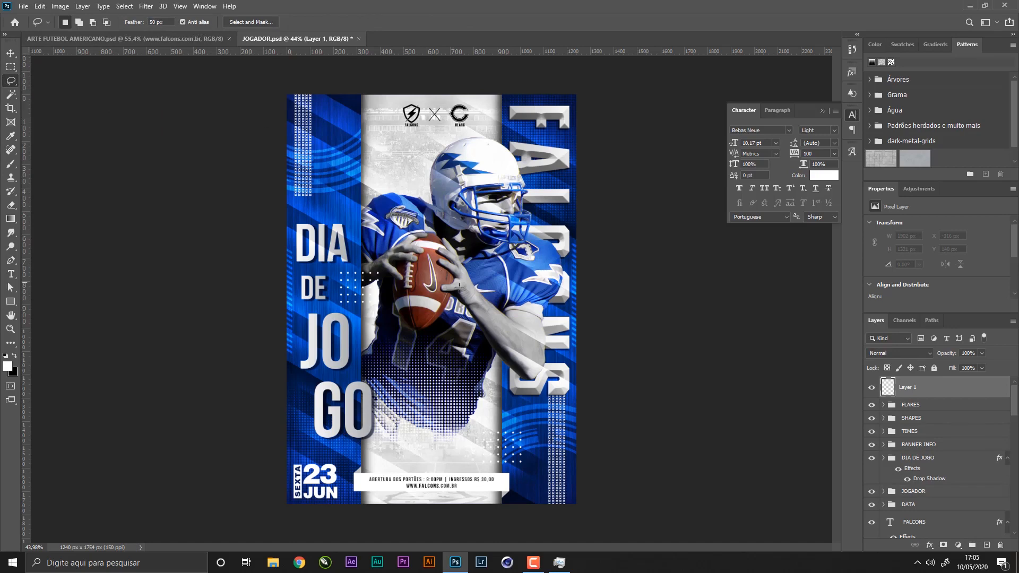
mouse_move(454, 251)
mouse_down()
mouse_move(402, 243)
mouse_move(386, 268)
mouse_move(437, 295)
mouse_move(495, 277)
mouse_move(483, 251)
mouse_move(460, 245)
mouse_up()
scroll(432, 249, up, 1)
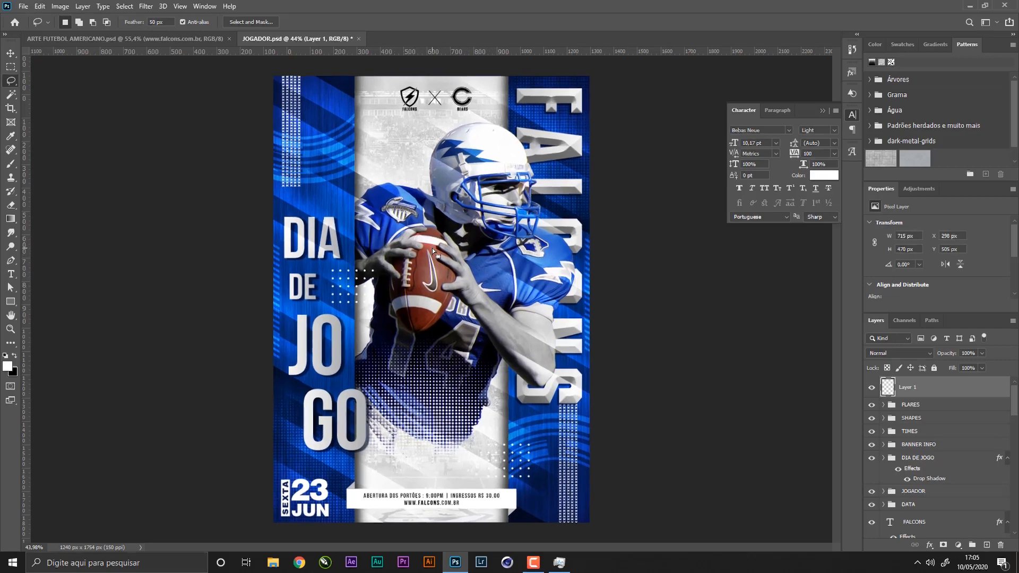
scroll(432, 247, up, 2)
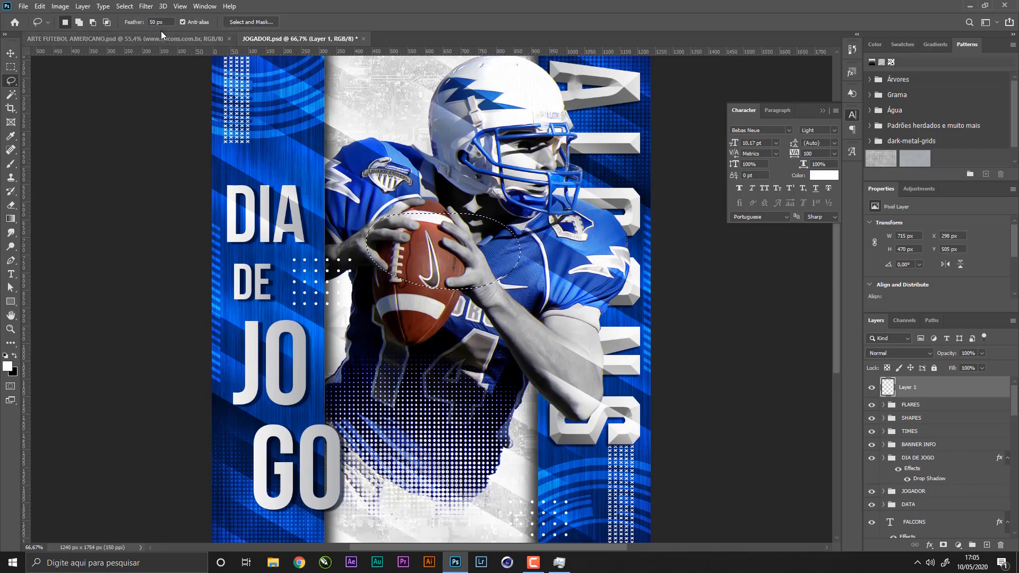
- Render a Clouds texture inside the oval selection on the new layer, and deselect
click(146, 6)
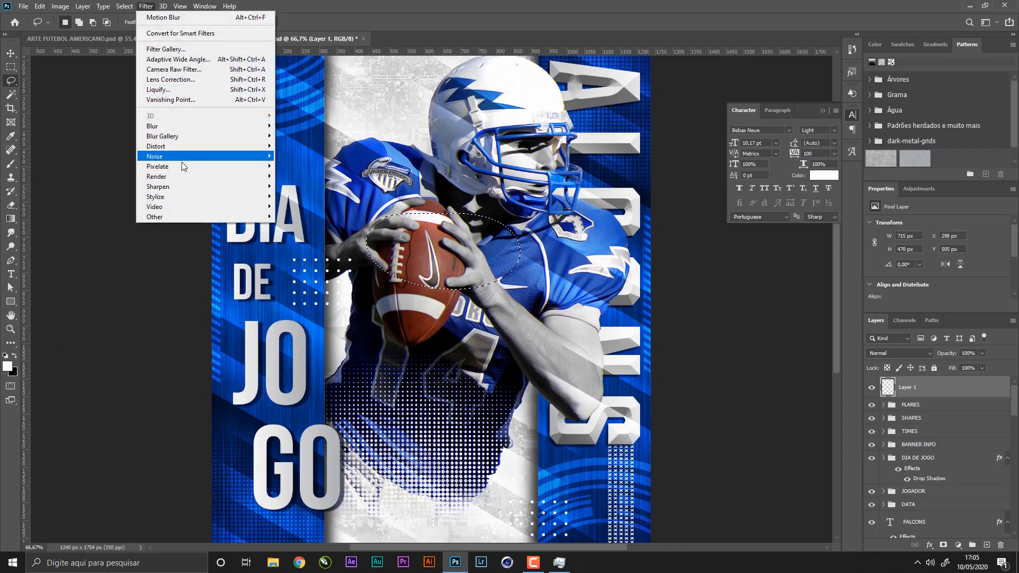
mouse_move(186, 176)
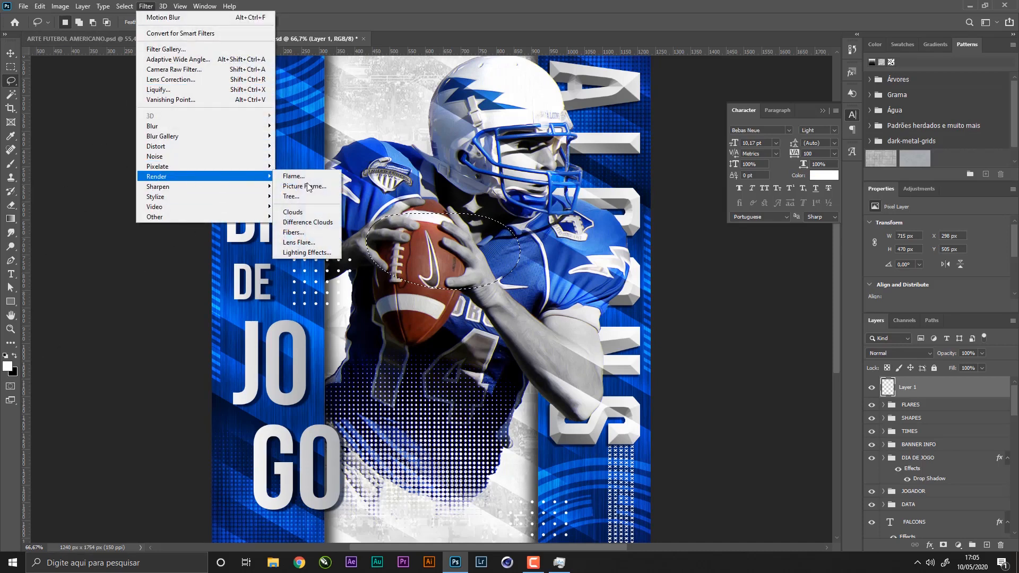
click(307, 212)
key(ctrl+d)
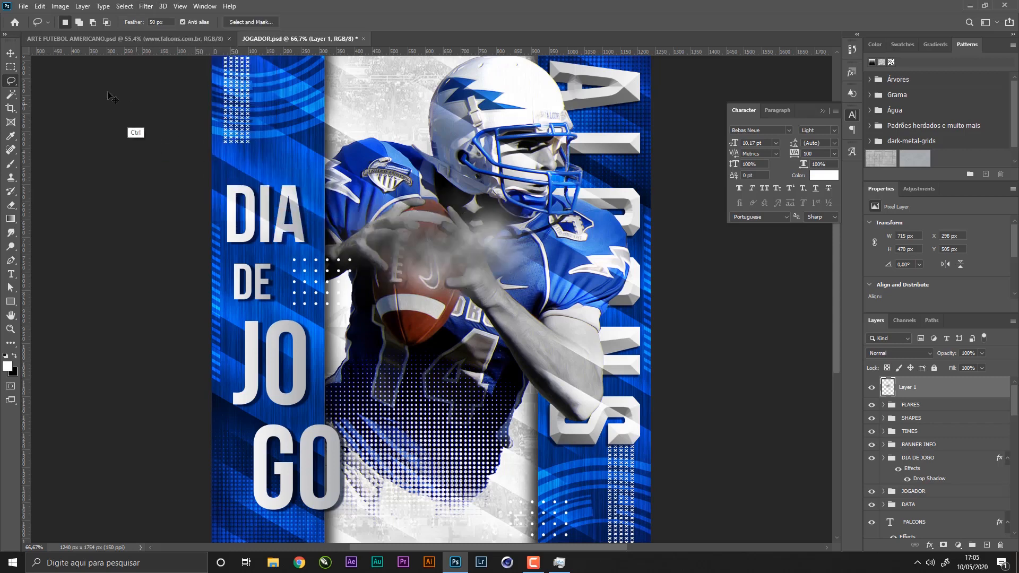
- Set the cloud layer's blend mode to Color Dodge and move it over the player's jersey, to about X 331 px, Y 761 px
click(10, 53)
drag(409, 277, 394, 212)
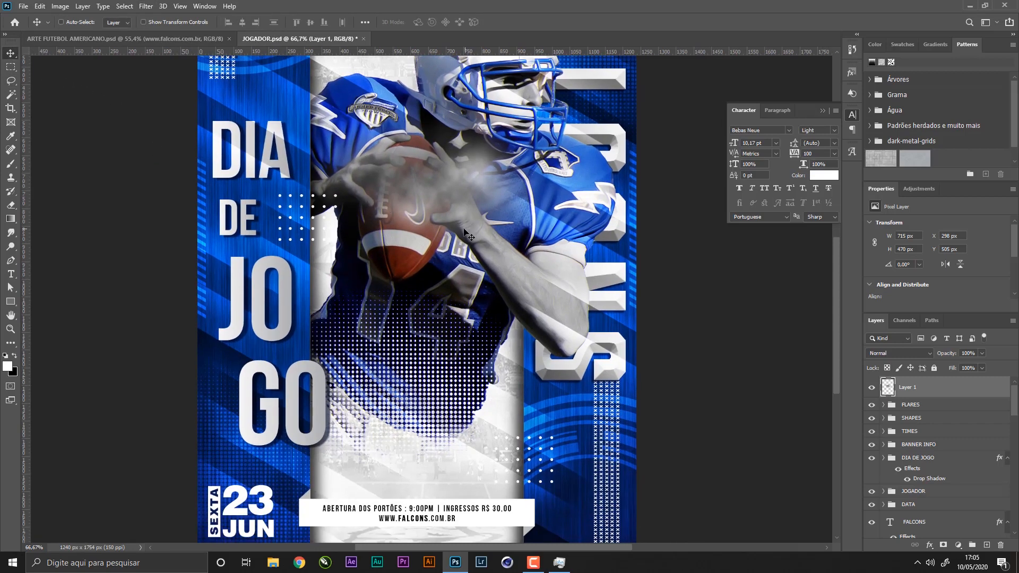
drag(471, 234, 407, 388)
click(891, 355)
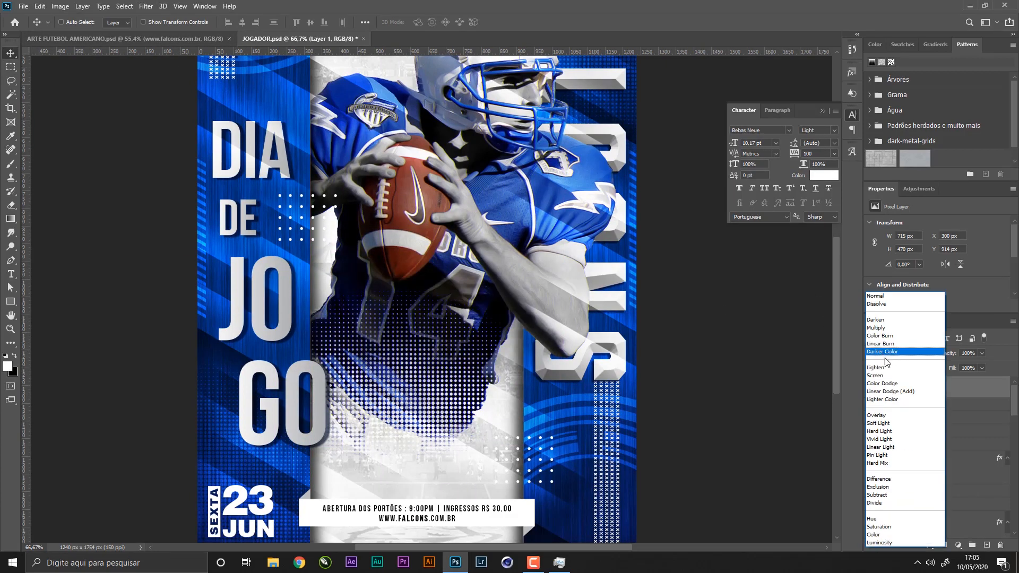
click(892, 383)
drag(507, 293, 509, 184)
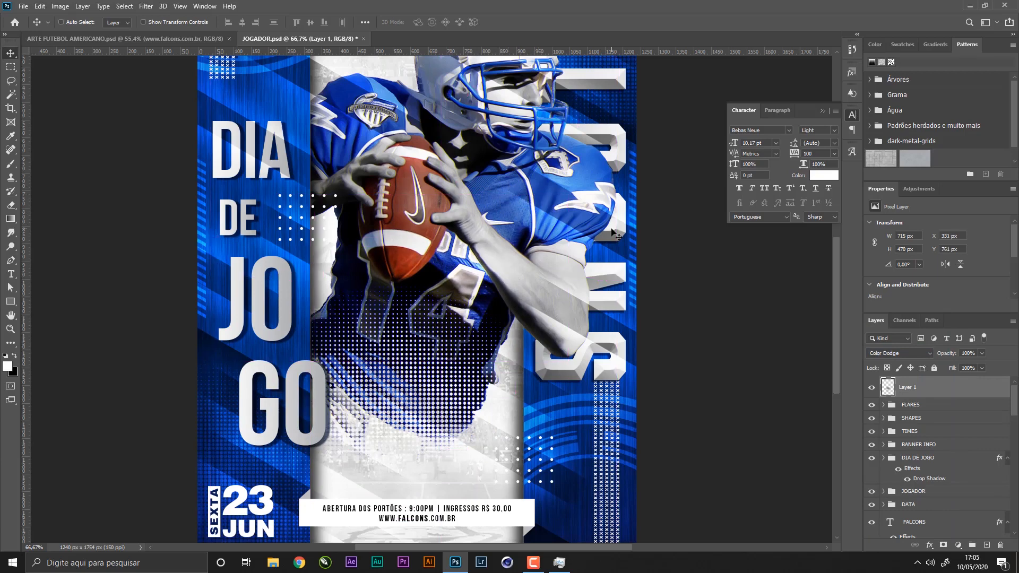
- Rename the cloud layer CLOUDS and rotate it 30 degrees
double_click(908, 391)
key(Return)
key(ctrl+t)
drag(482, 157, 542, 198)
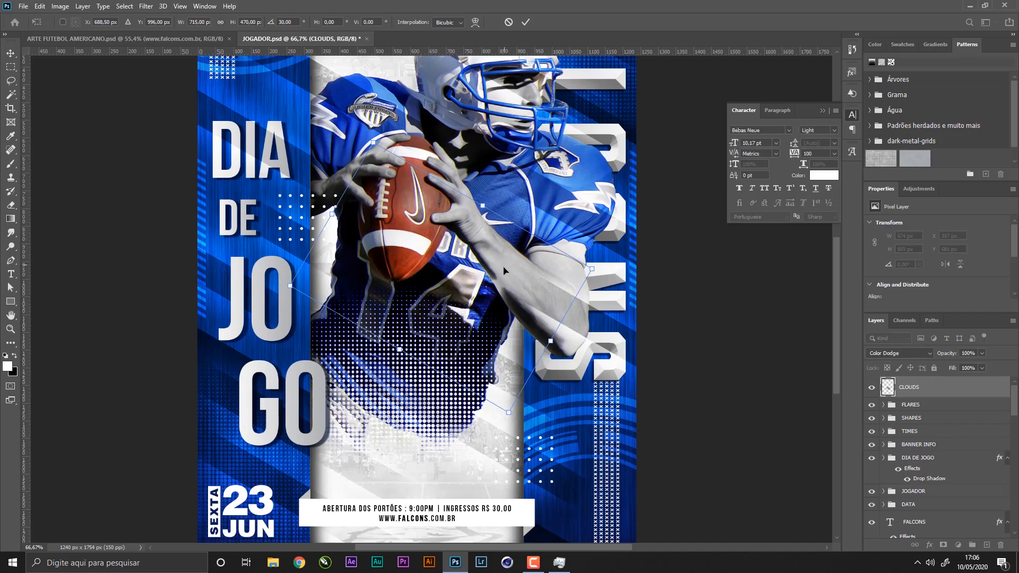
key(Return)
- Place two CLOUDS copies along the poster's left side, at about X 28 px, Y 262 px and X 28 px, Y 856 px
drag(477, 302, 355, 149)
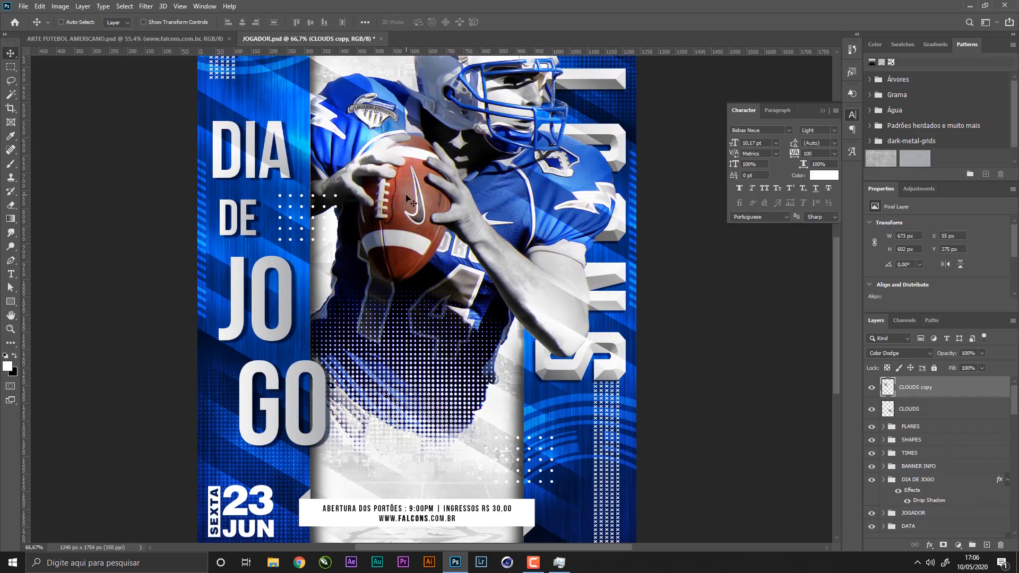
drag(437, 167, 489, 120)
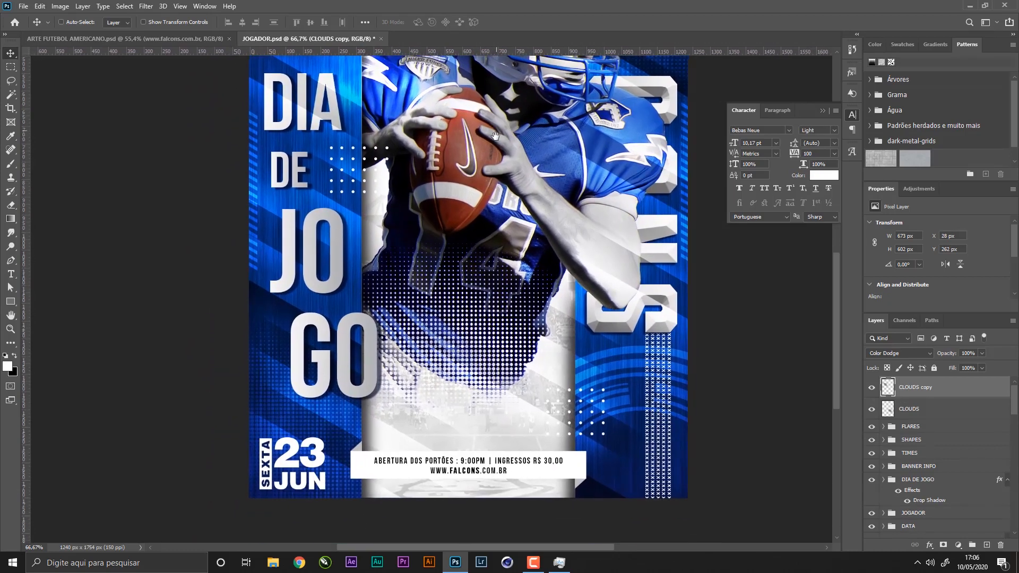
drag(439, 188, 440, 367)
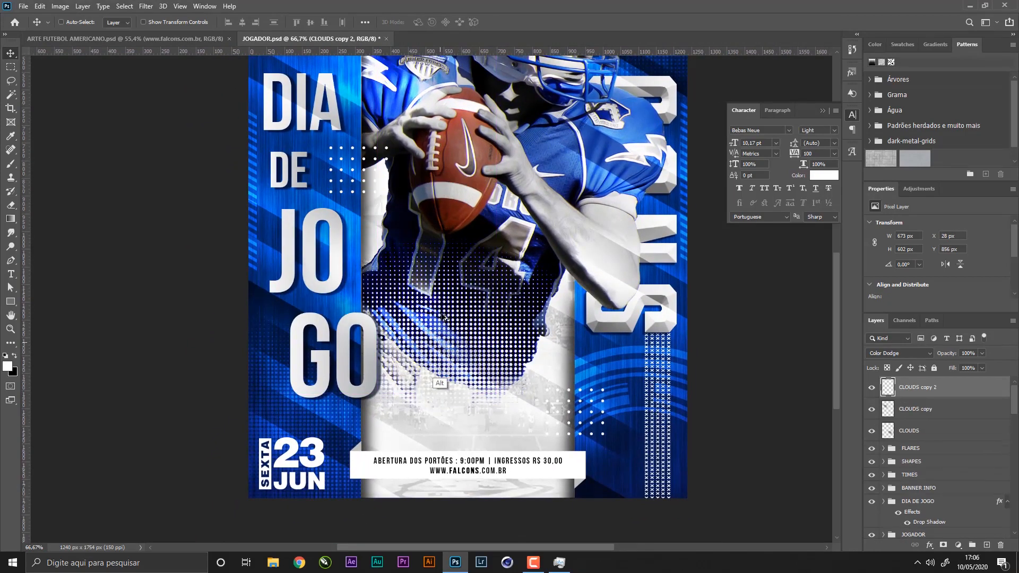
- Place two more CLOUDS copies, one over the poster's lower-right blue strip and one above the helmet, and save the poster
drag(440, 257, 618, 384)
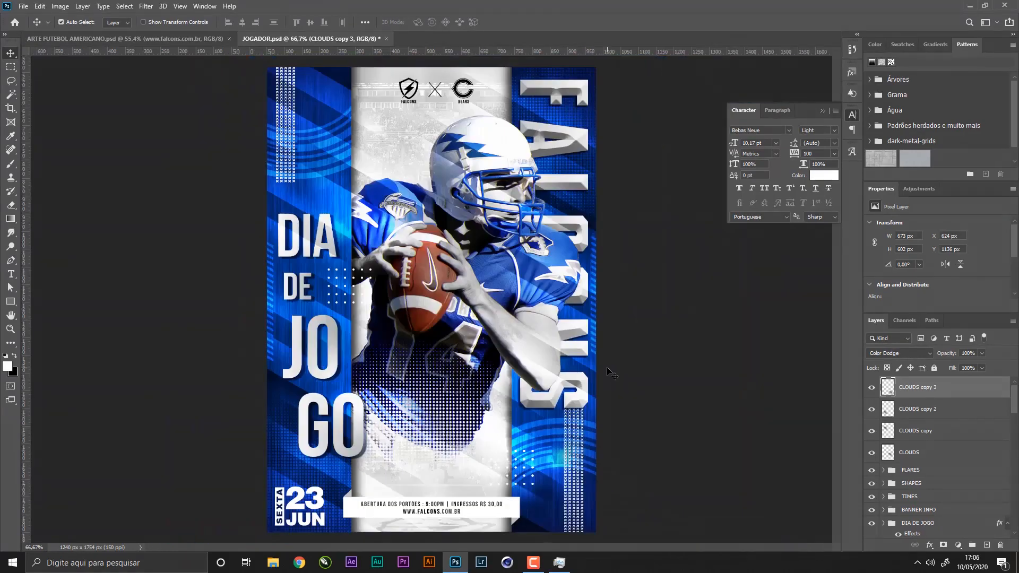
key(ctrl+minus)
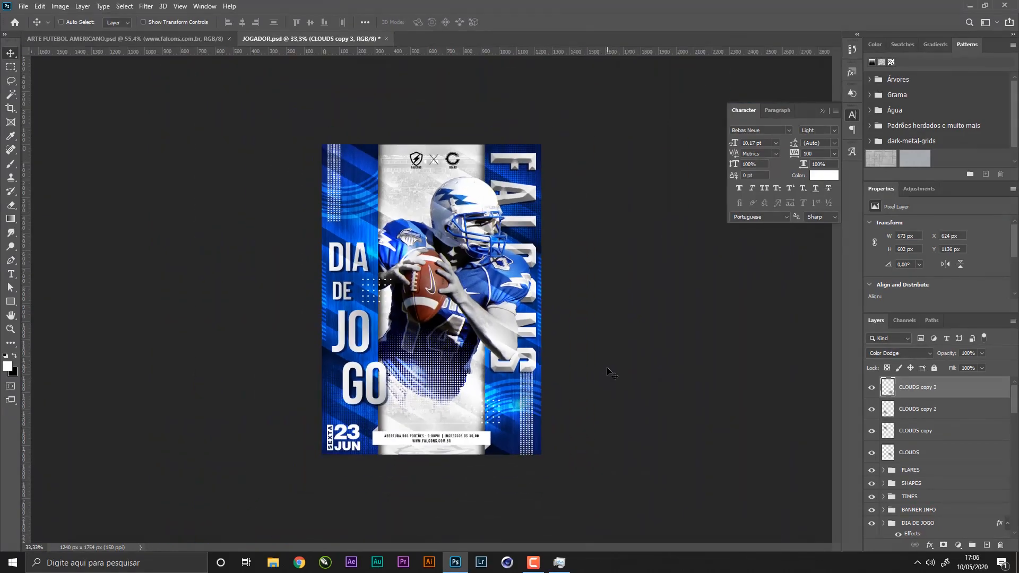
drag(504, 401, 482, 212)
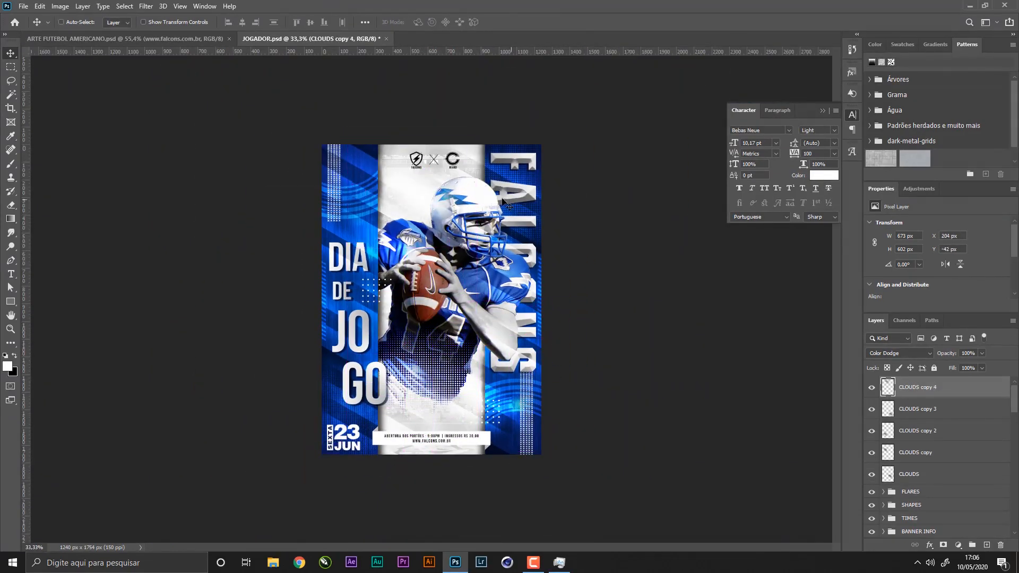
key(z)
drag(340, 211, 363, 211)
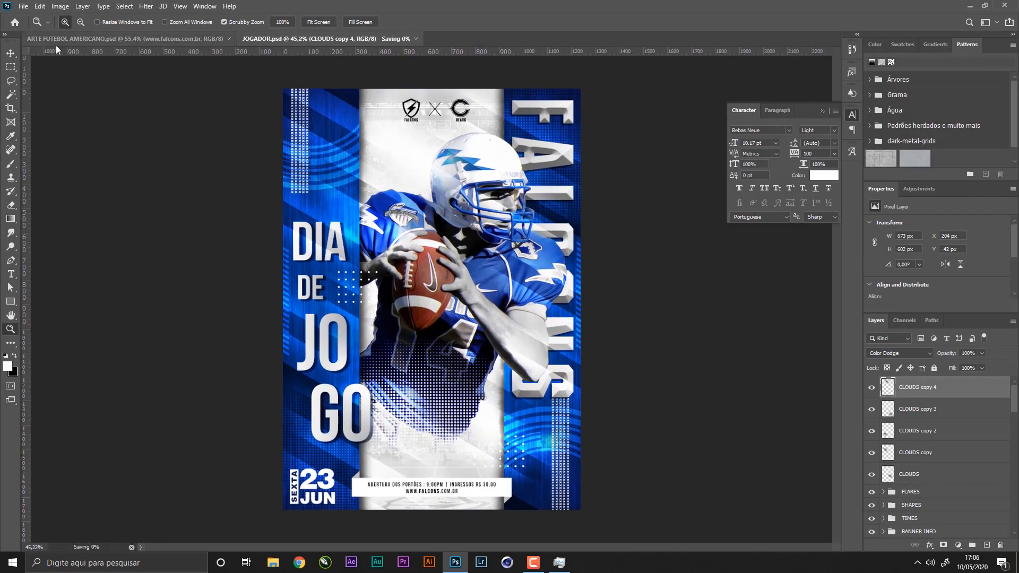
- Place a CLOUDS copy at each of the poster's upper corners, about X -212, Y -222 px and X 887, Y -301 px, and save
key(v)
drag(342, 177, 394, 193)
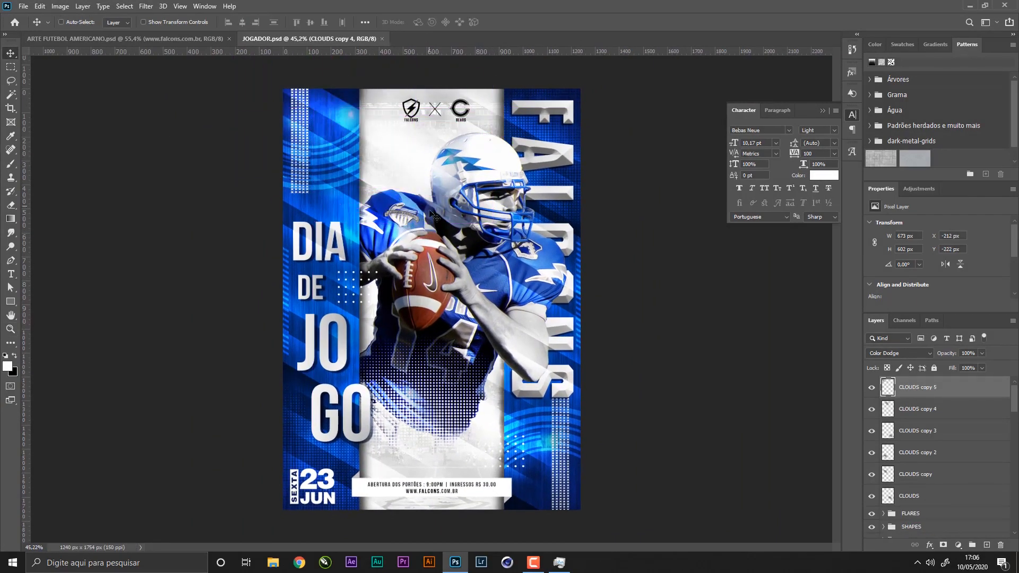
drag(430, 226, 587, 245)
drag(573, 243, 623, 219)
key(ctrl+s)
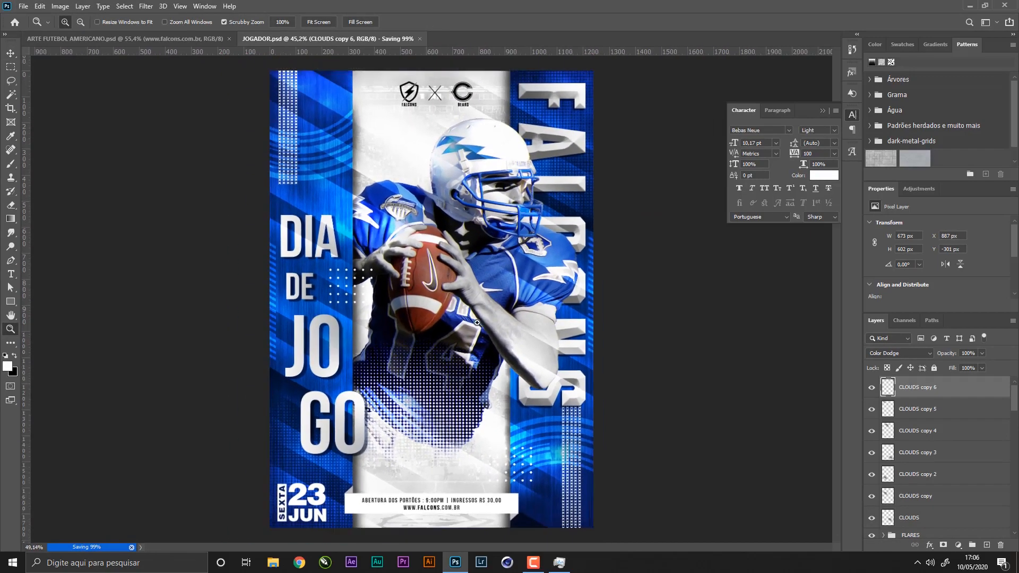
key(z)
drag(474, 329, 480, 323)
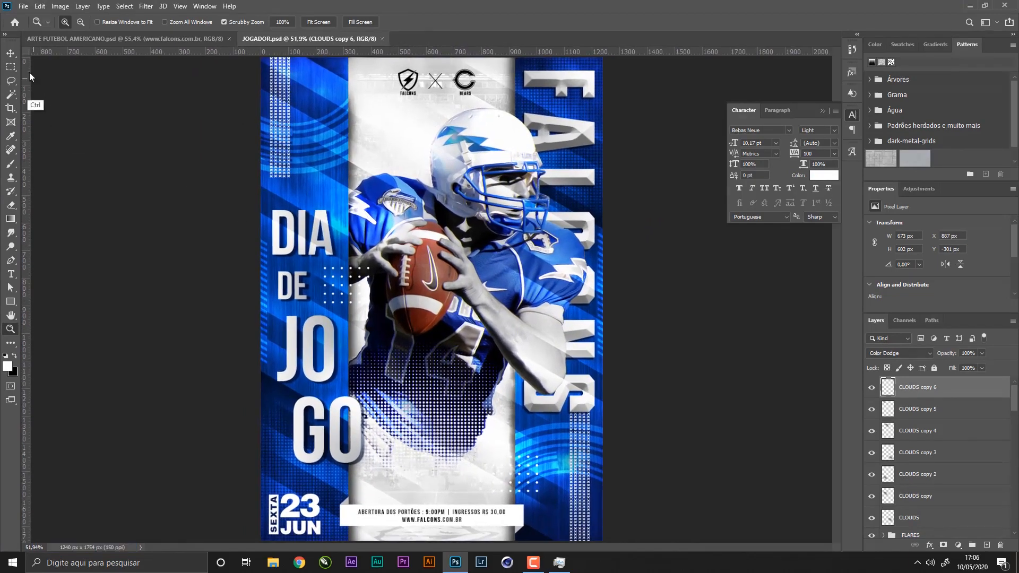
key(v)
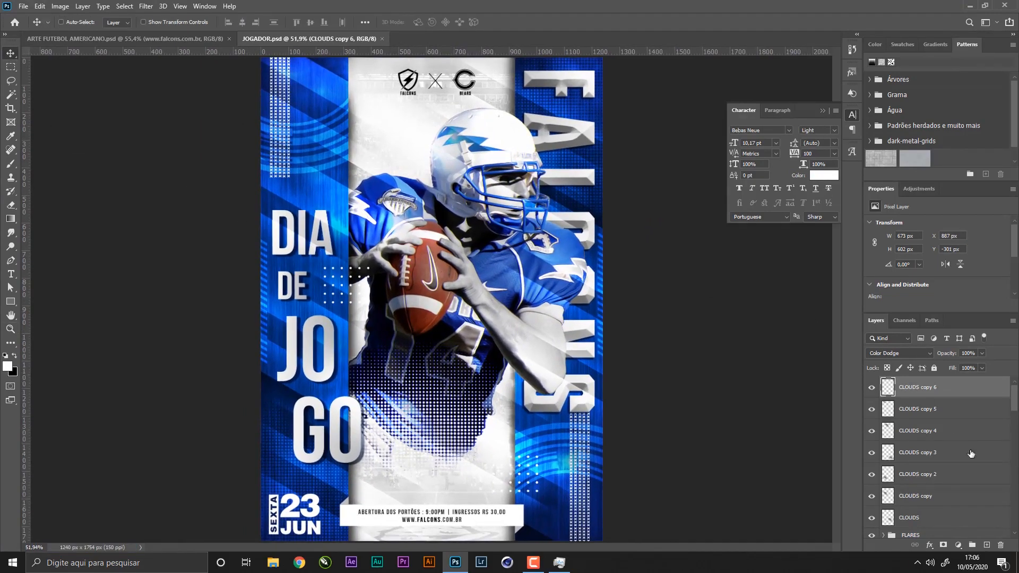
- Group all the cloud layers from CLOUDS copy 6 to CLOUDS, name the group CLOUDS and save the document
shift+click(933, 517)
key(ctrl+g)
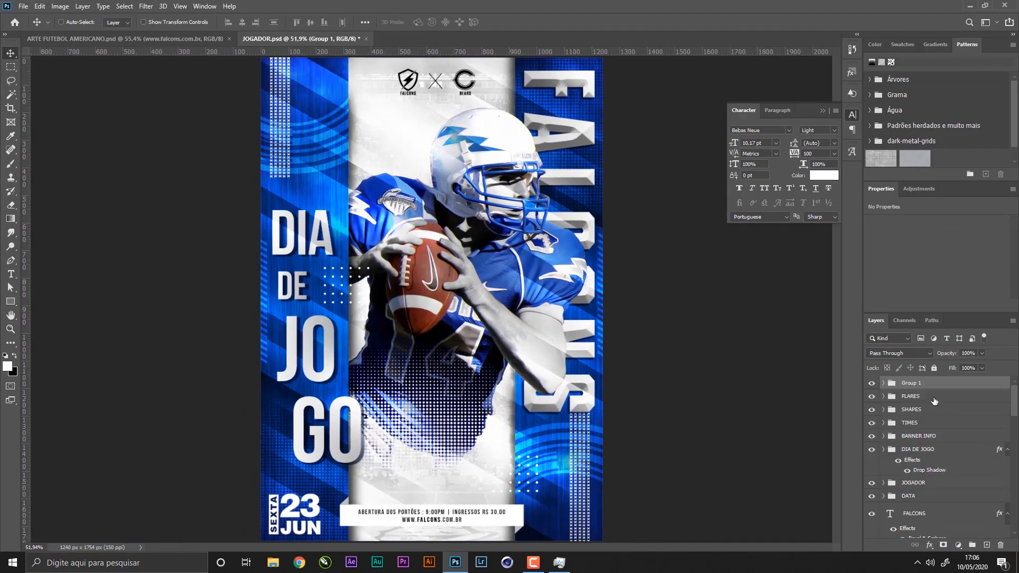
double_click(911, 383)
text(f)
text(LOUDS)
key(Return)
key(ctrl+s)
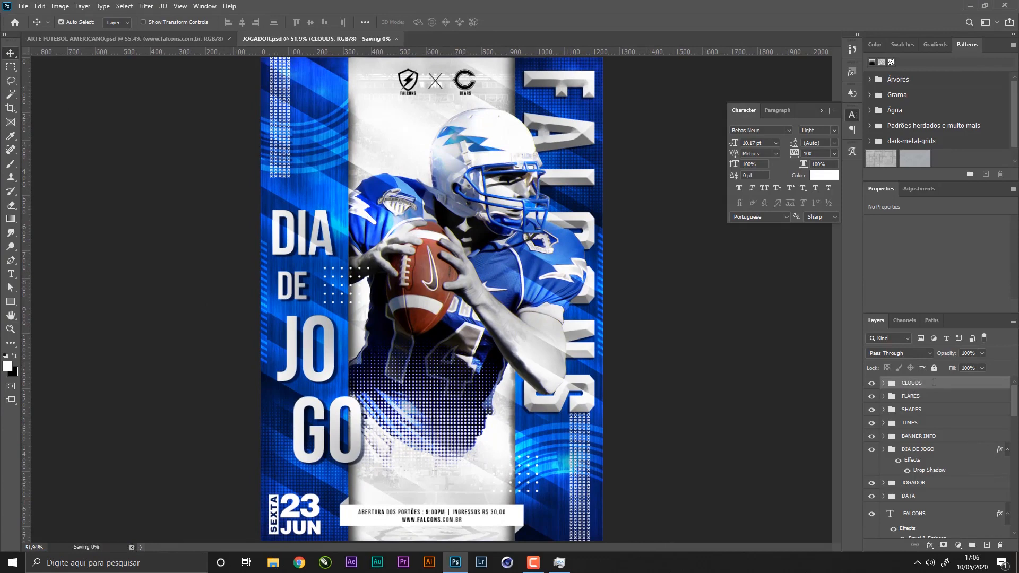
- Examine the small decorative shapes on the finished poster in ARTE FUTEBOL AMERICANO.psd
click(189, 39)
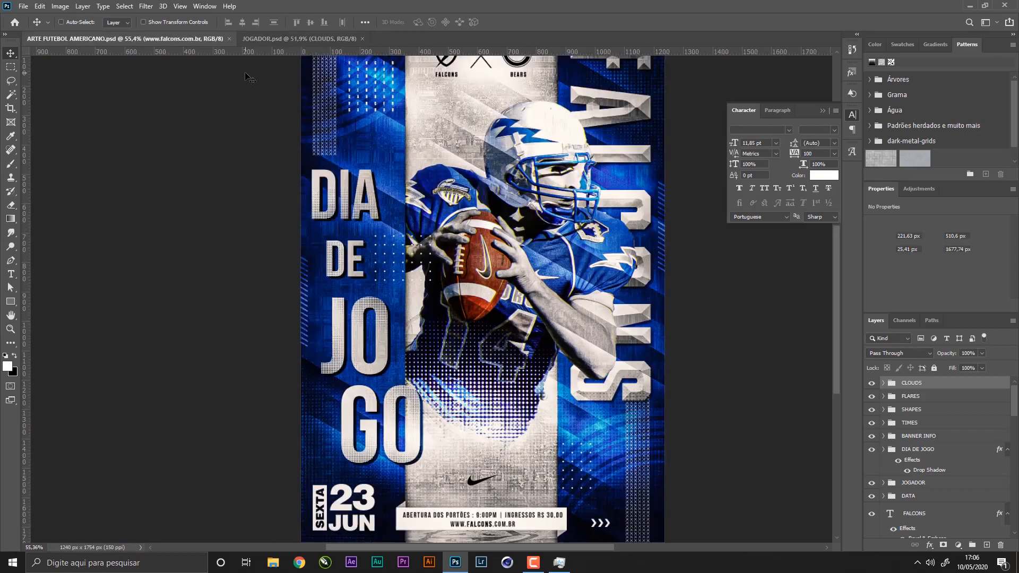
key(ctrl+plus)
key(ctrl+minus)
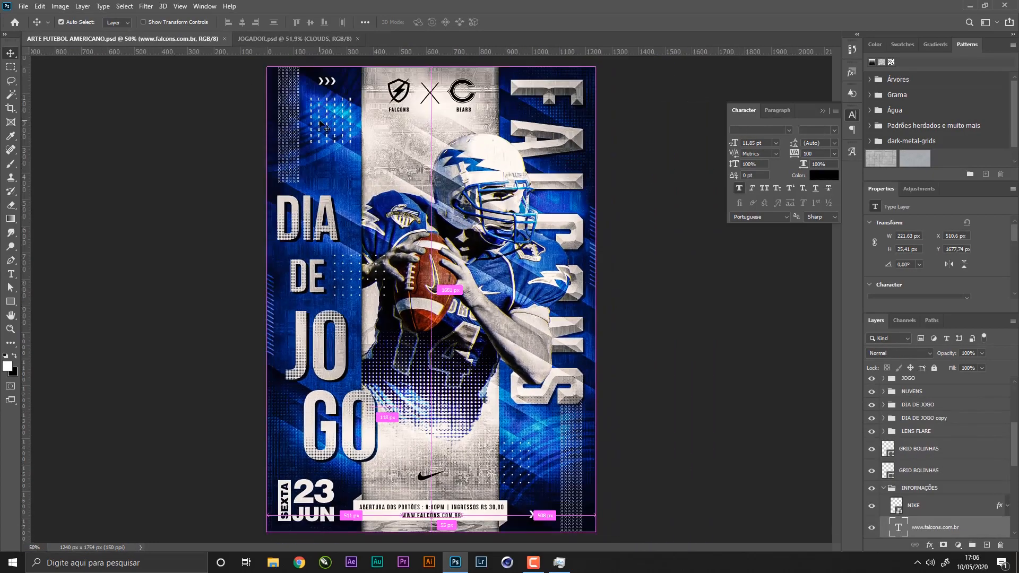
key(s)
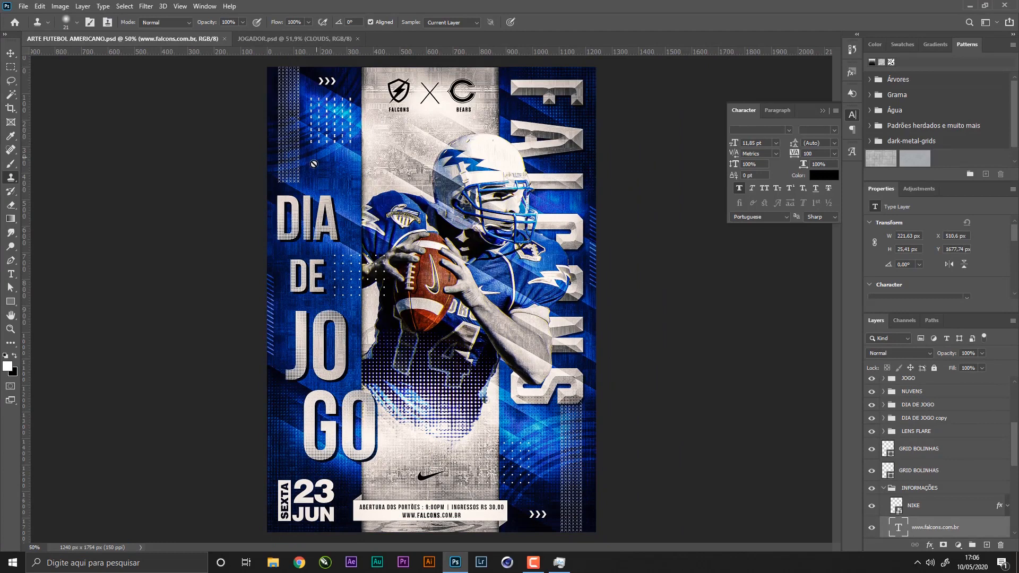
click(11, 55)
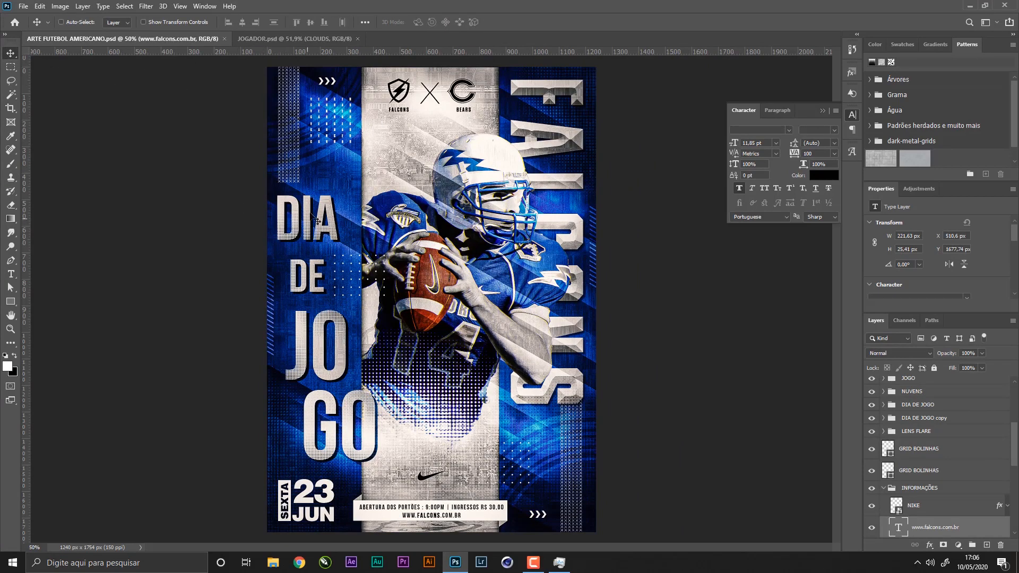
- Return to JOGADOR.psd, expand the SHAPES group and add a new empty layer at its top
click(283, 38)
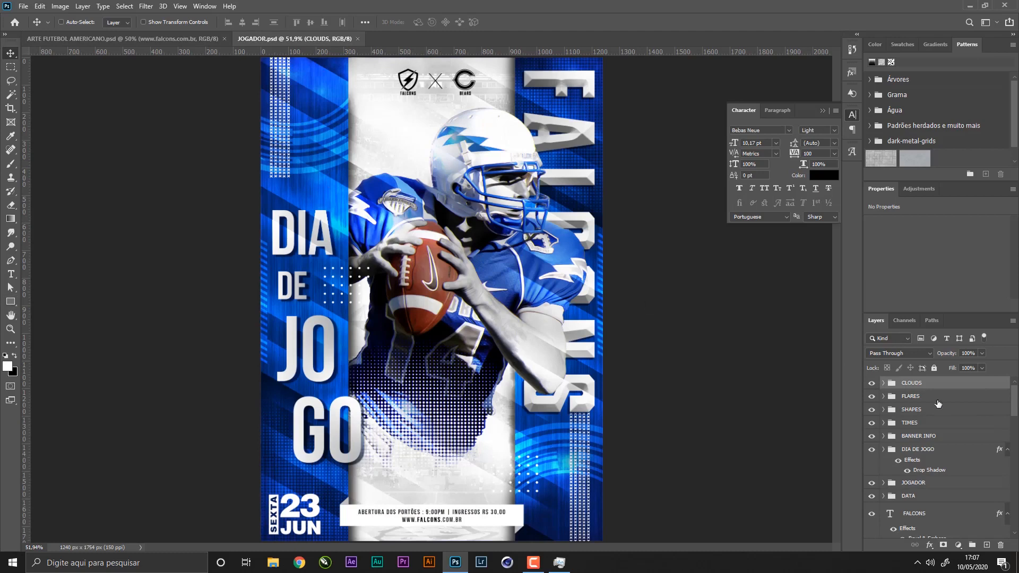
click(887, 411)
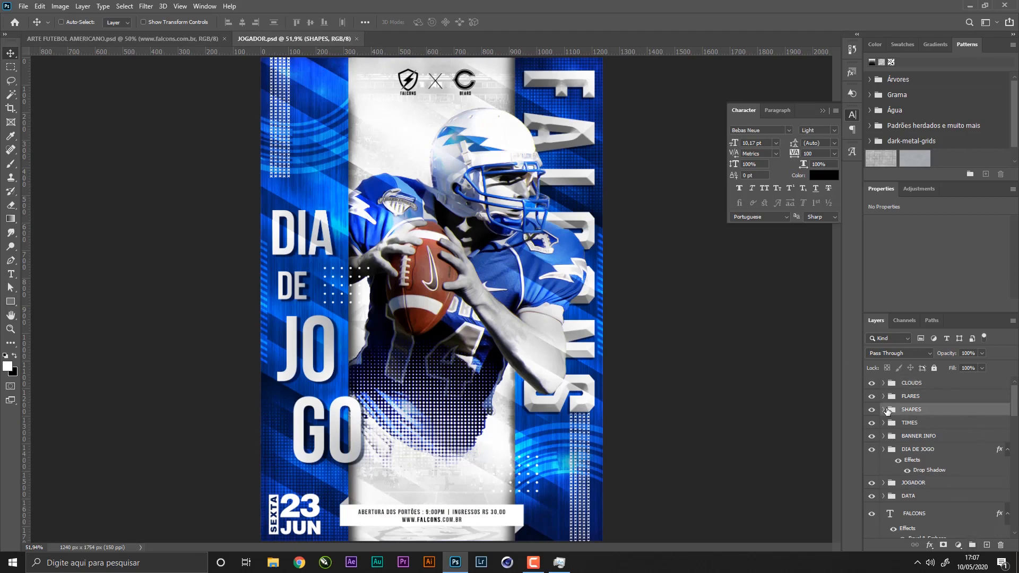
click(885, 410)
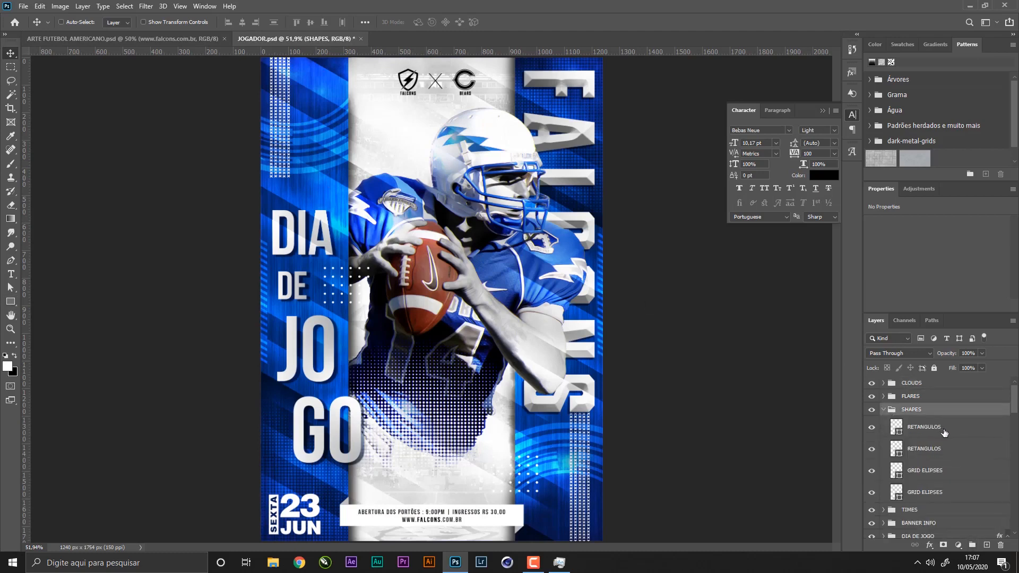
click(986, 545)
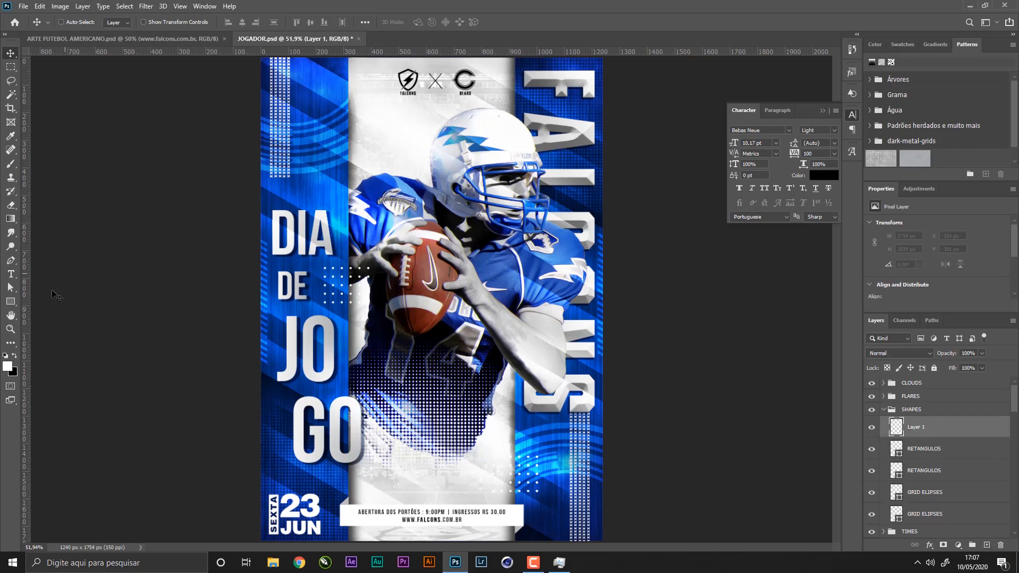
- Activate the Custom Shape Tool and collapse the Legacy Shapes and More group in its shape library
click(10, 302)
click(12, 304)
click(12, 305)
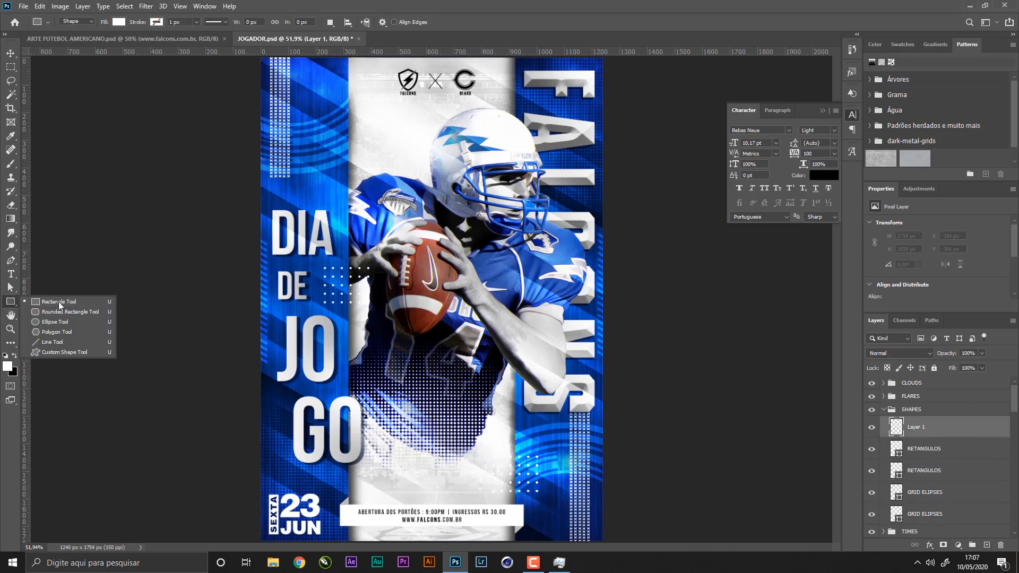
click(82, 352)
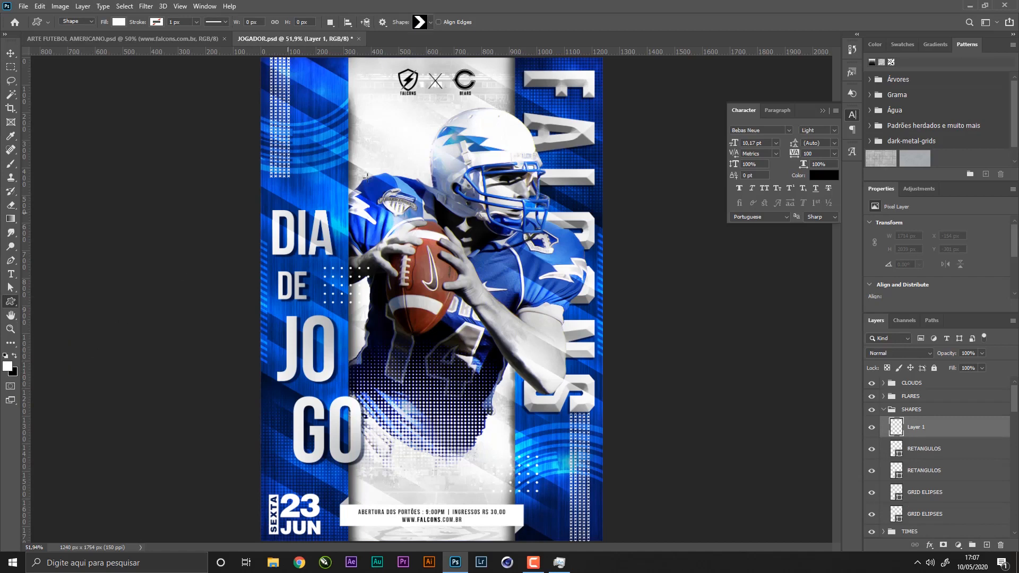
click(424, 24)
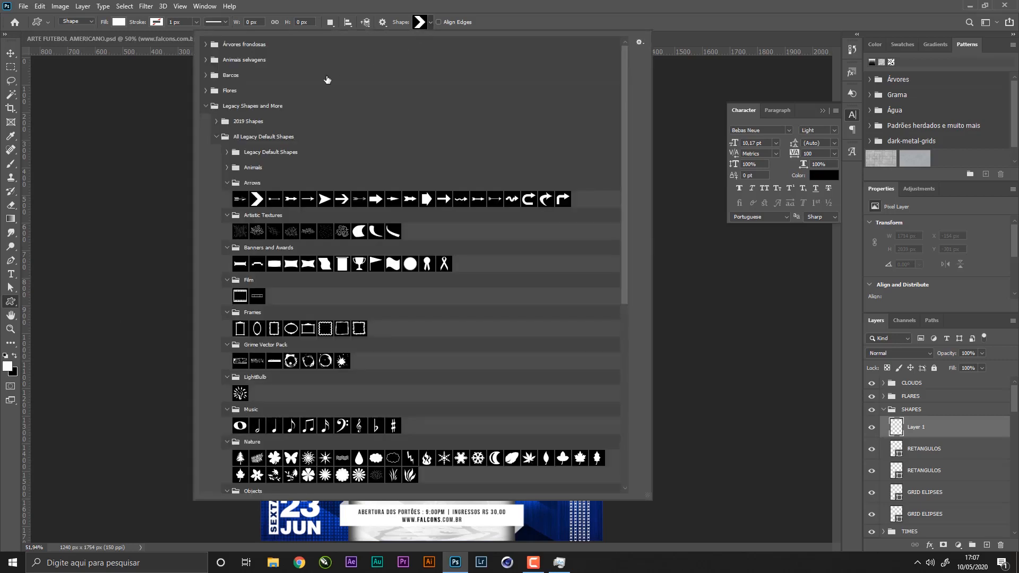
click(205, 107)
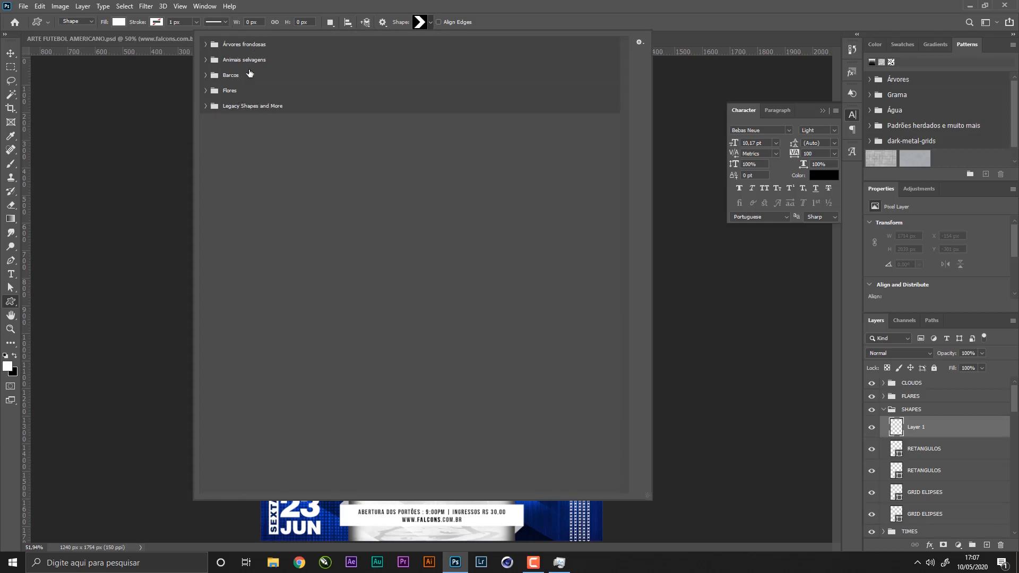
click(529, 9)
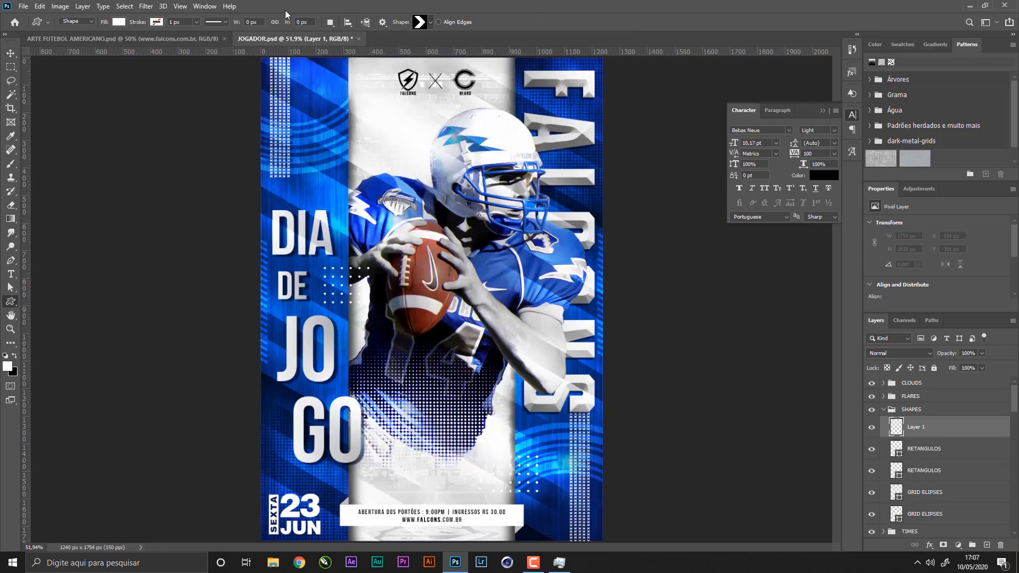
- Show the shapes library and load the Legacy Shapes and More set into it
click(206, 6)
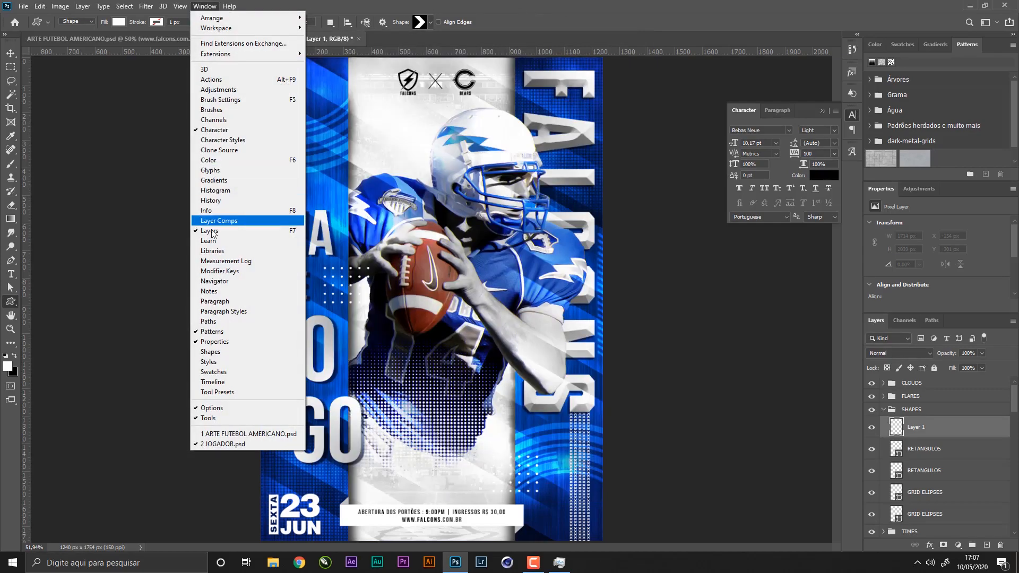
click(212, 352)
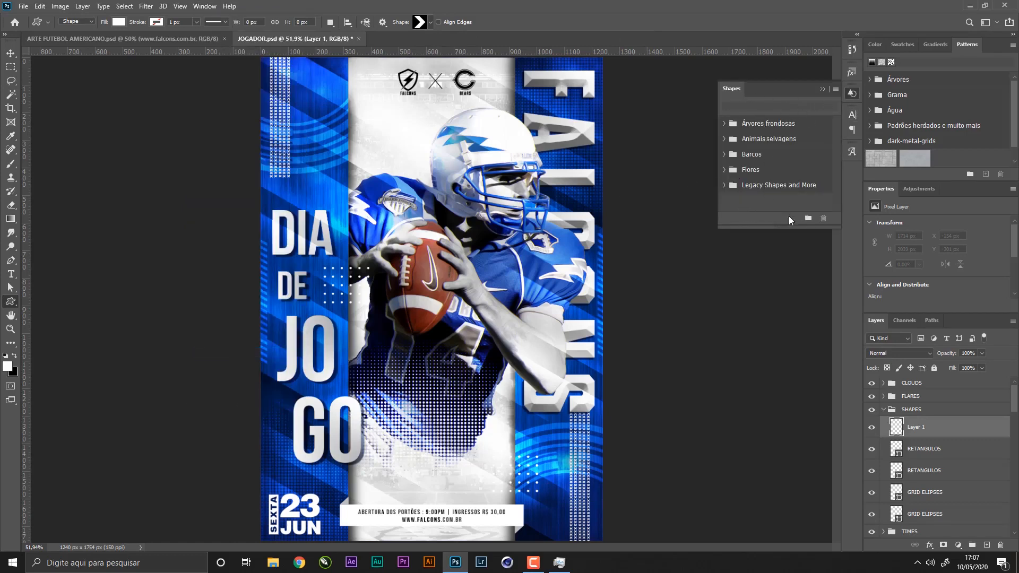
click(836, 89)
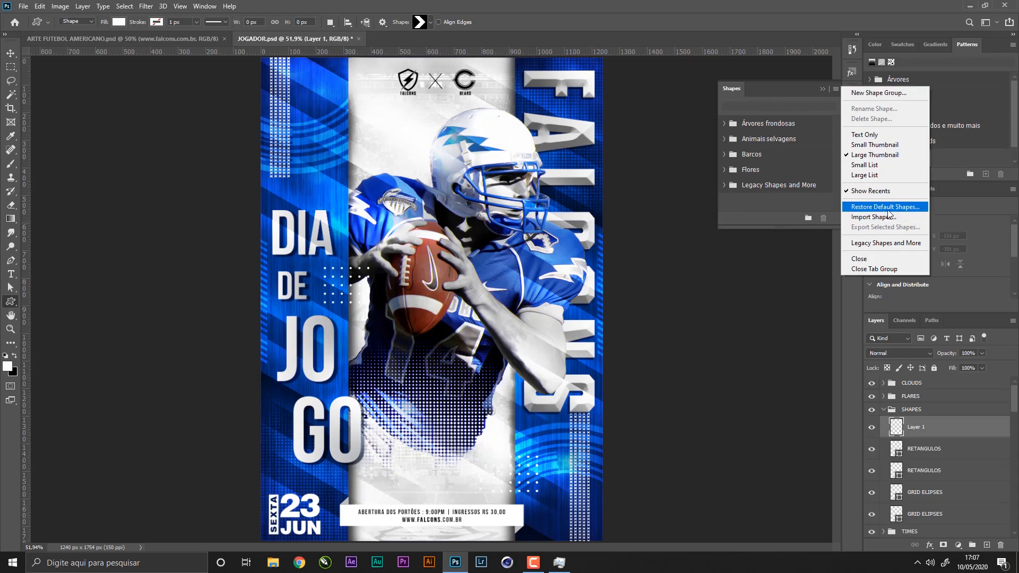
click(904, 244)
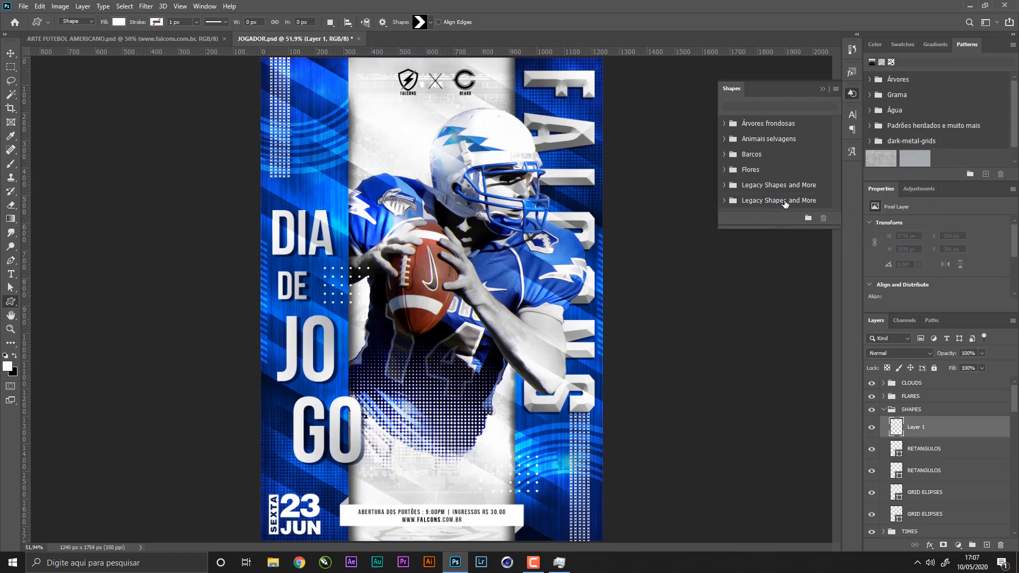
- Delete the duplicate Legacy Shapes and More group and collapse the shapes library
click(785, 204)
click(823, 218)
click(478, 209)
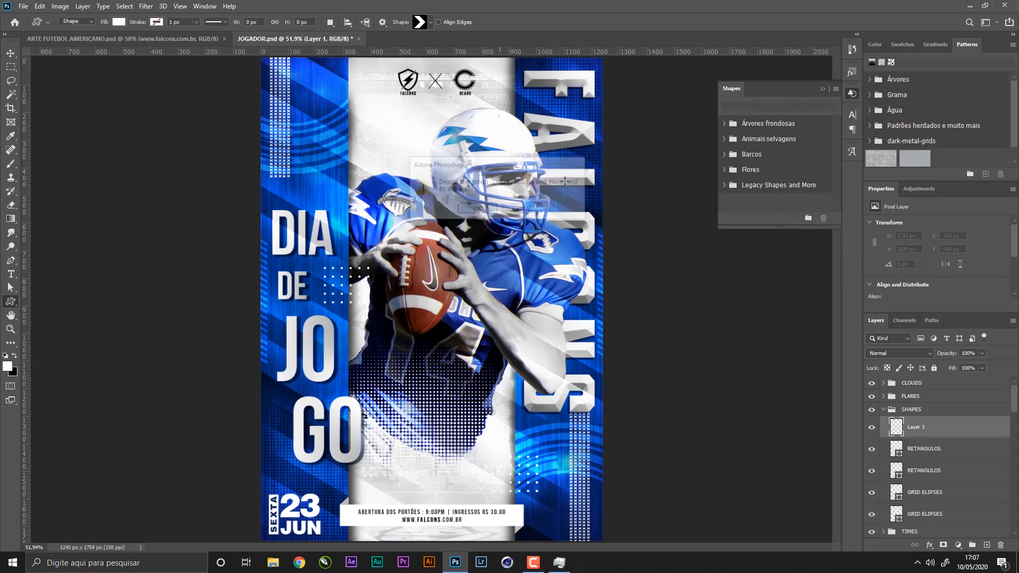
click(823, 89)
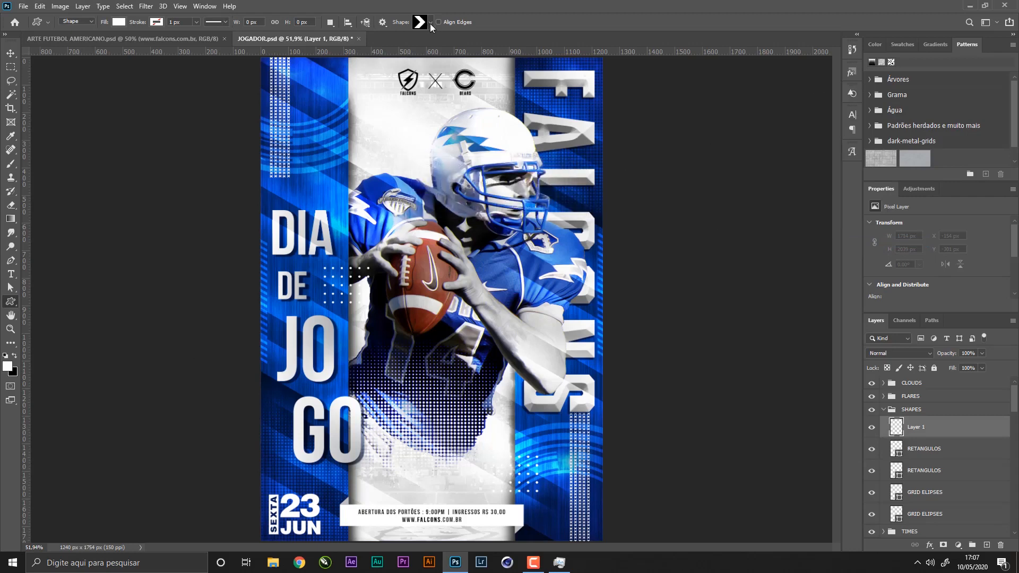
- Choose the chevron from the legacy Arrows shapes and draw it in white near the poster's upper-left corner
click(430, 23)
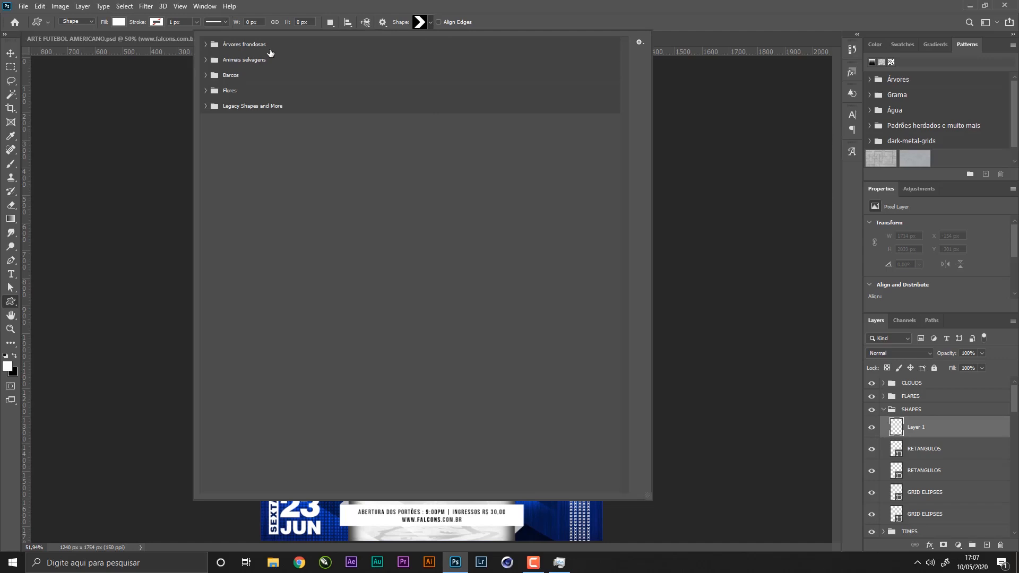
click(207, 107)
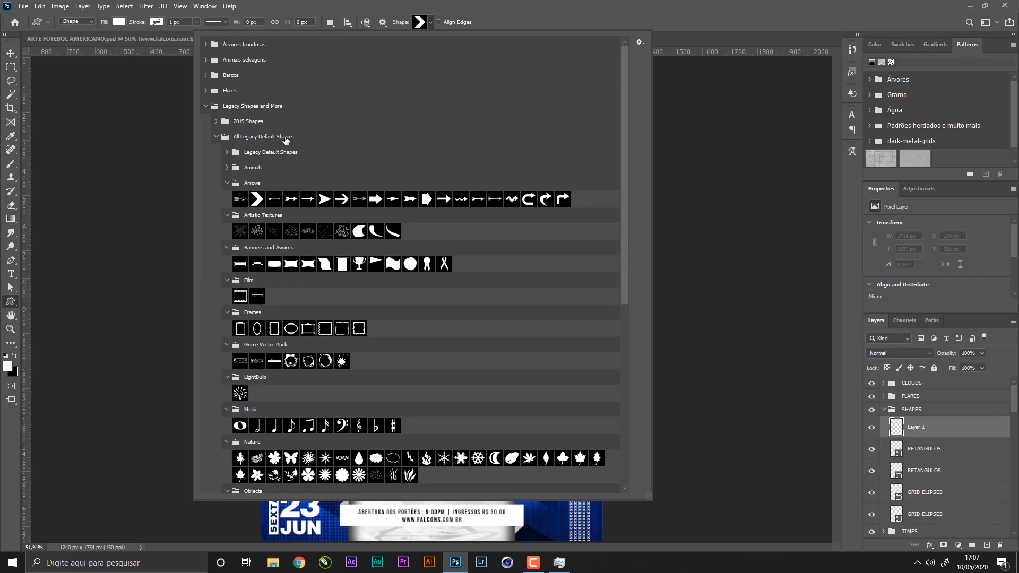
click(256, 200)
click(573, 20)
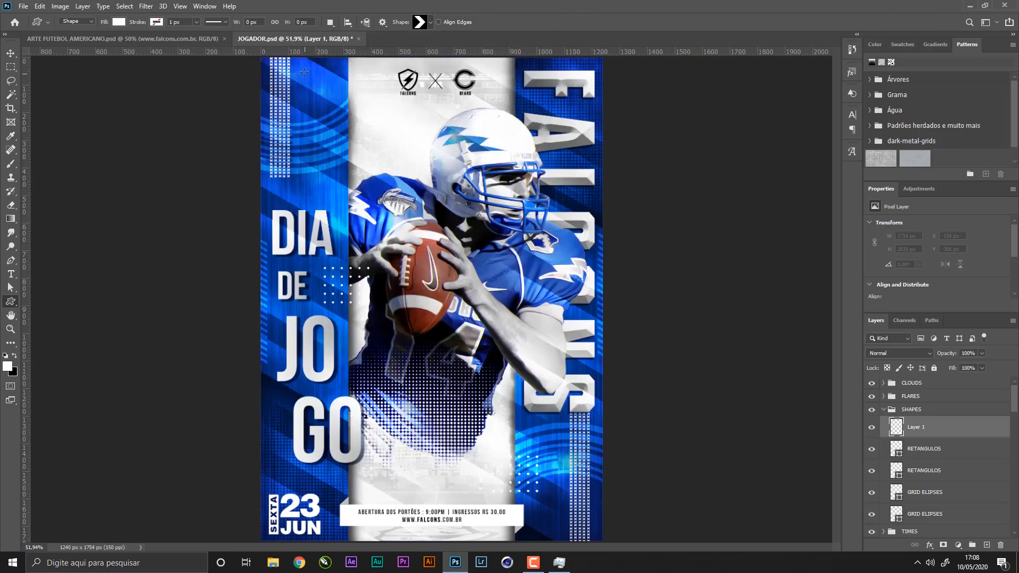
mouse_move(304, 69)
mouse_down()
mouse_move(356, 82)
mouse_move(315, 83)
mouse_move(394, 106)
mouse_up()
- Scale the white chevron arrow down to about 27 by 46 px
key(z)
key(t)
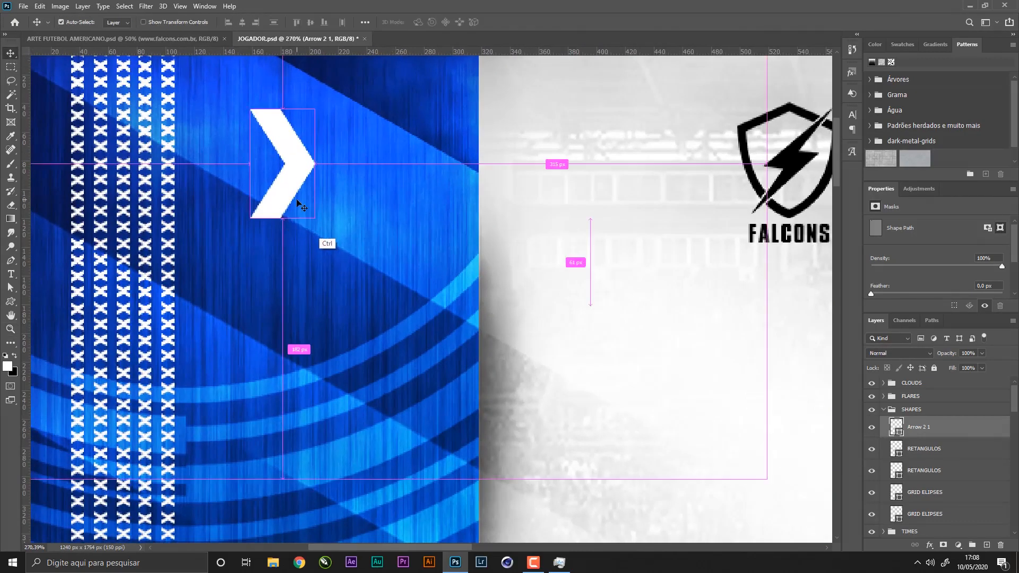
click(9, 50)
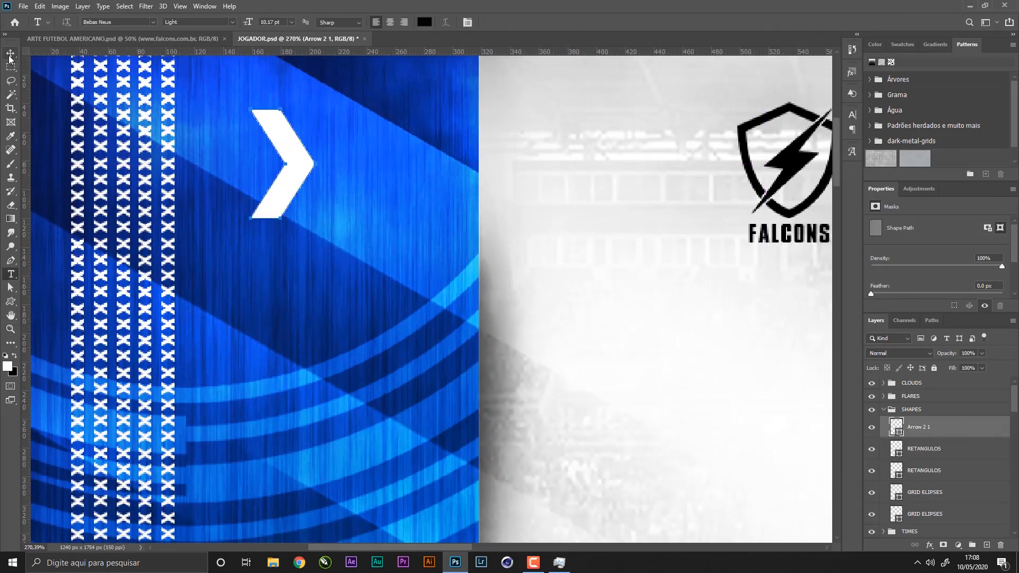
key(ctrl+t)
drag(316, 219, 218, 191)
key(Return)
key(z)
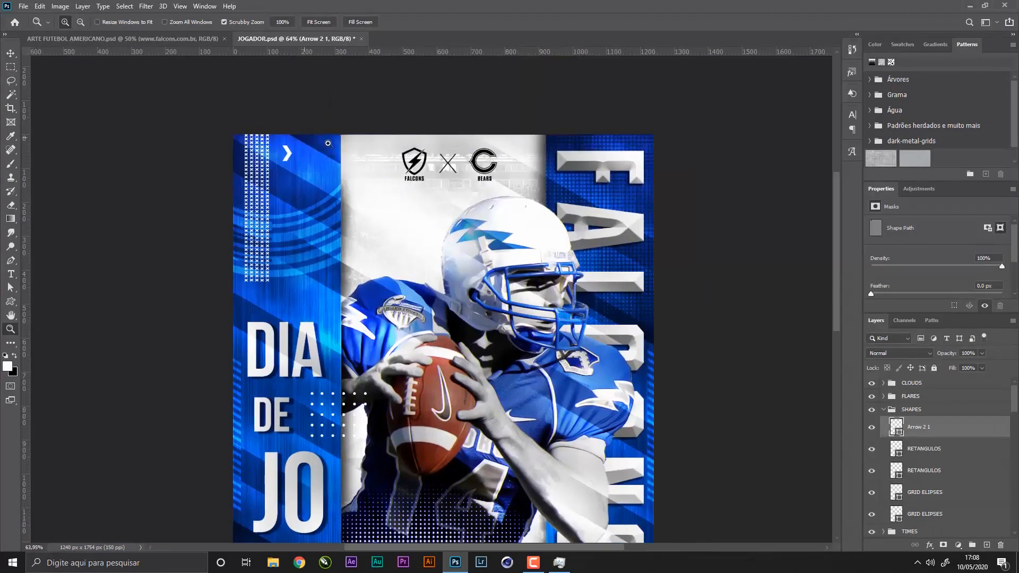
drag(327, 142, 370, 143)
click(11, 54)
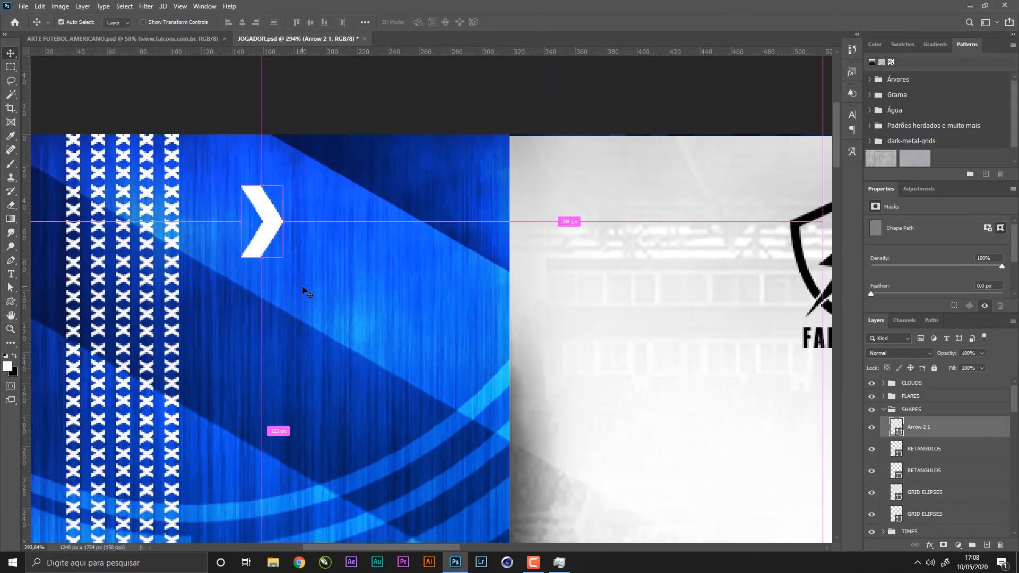
key(ctrl)
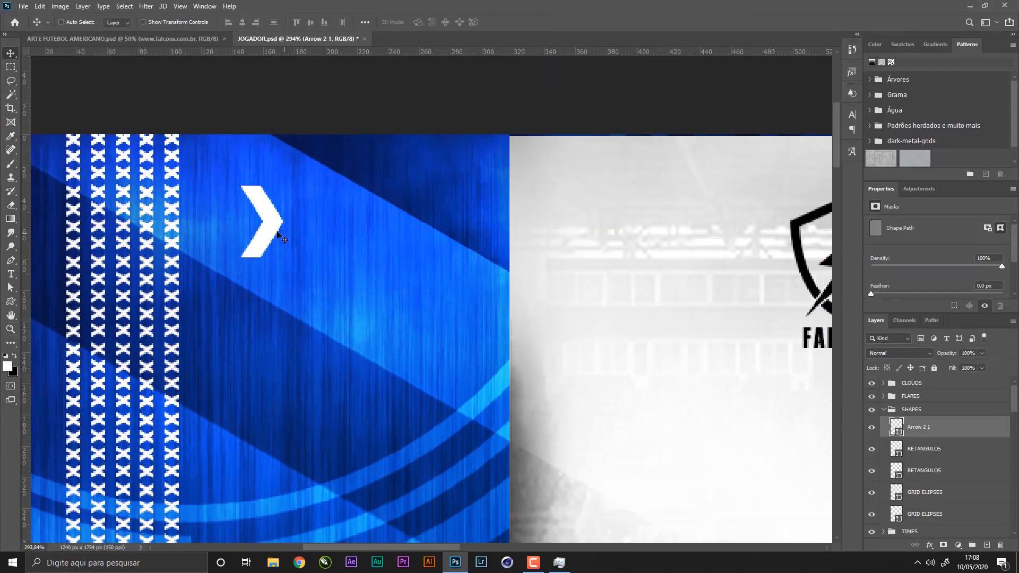
key(ctrl)
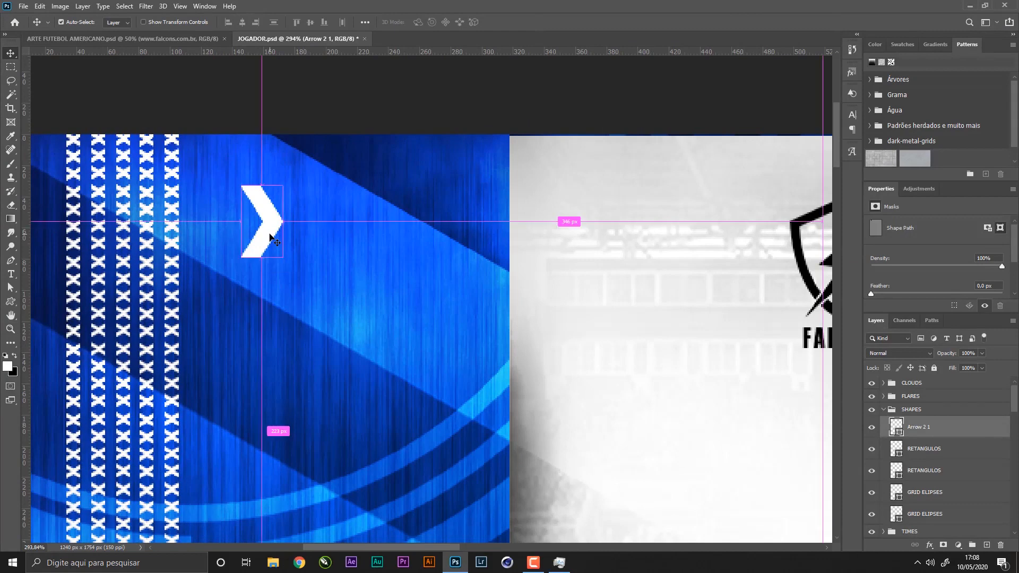
key(ctrl)
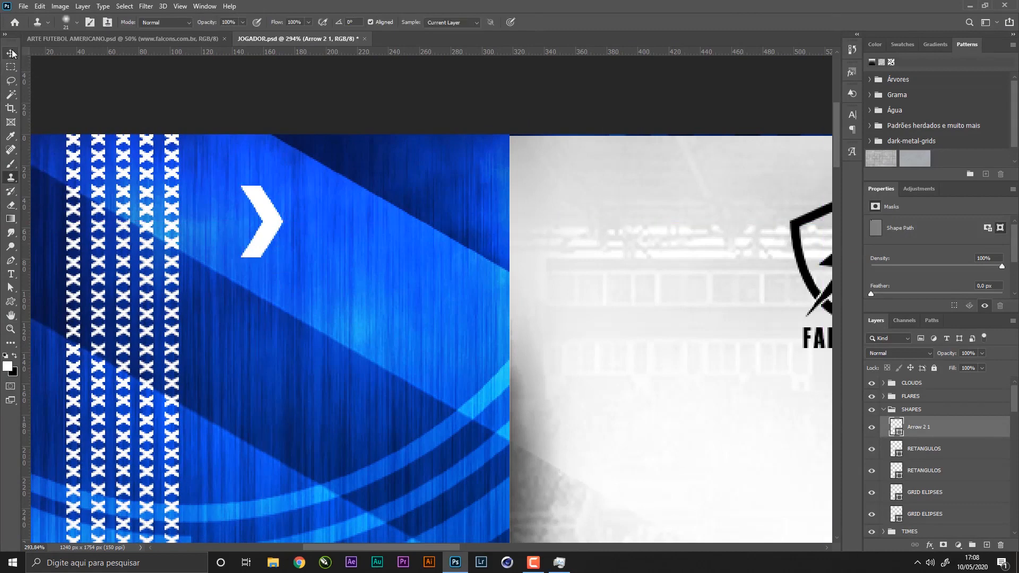
key(ctrl)
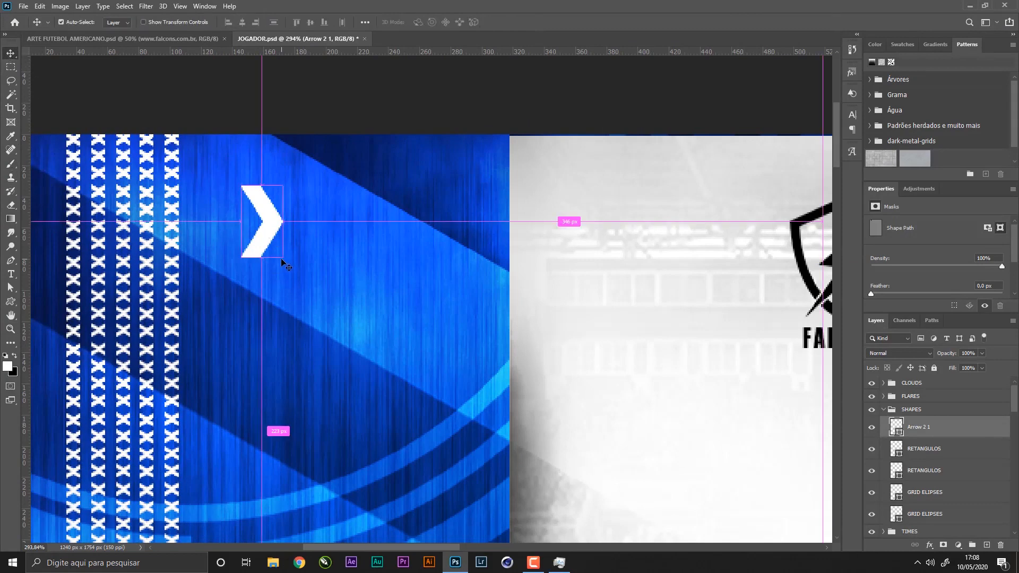
key(ctrl)
key(ctrl)
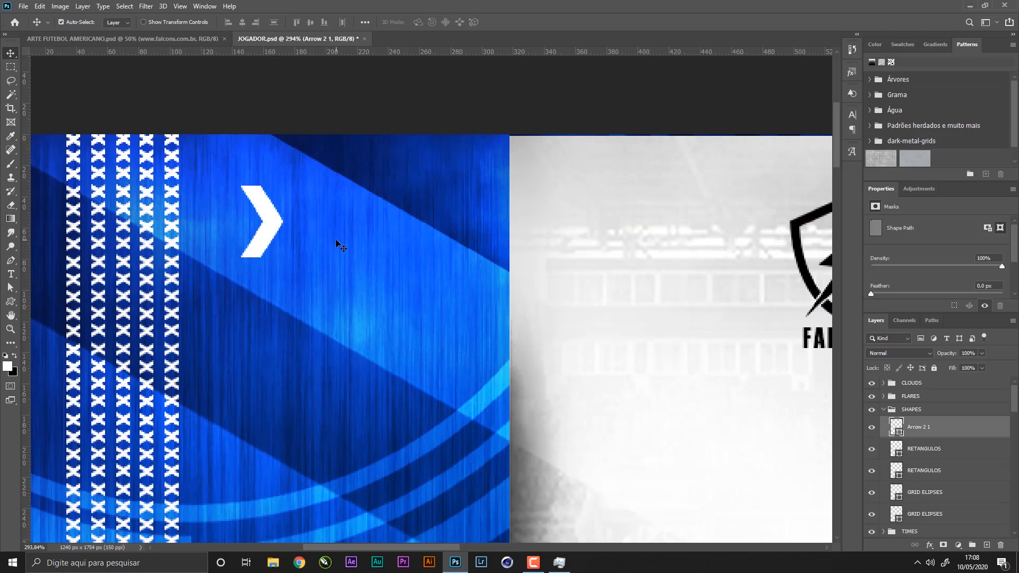
- Scale the white chevron down to about 30 px high and place a duplicate directly beside it on the right
click(936, 457)
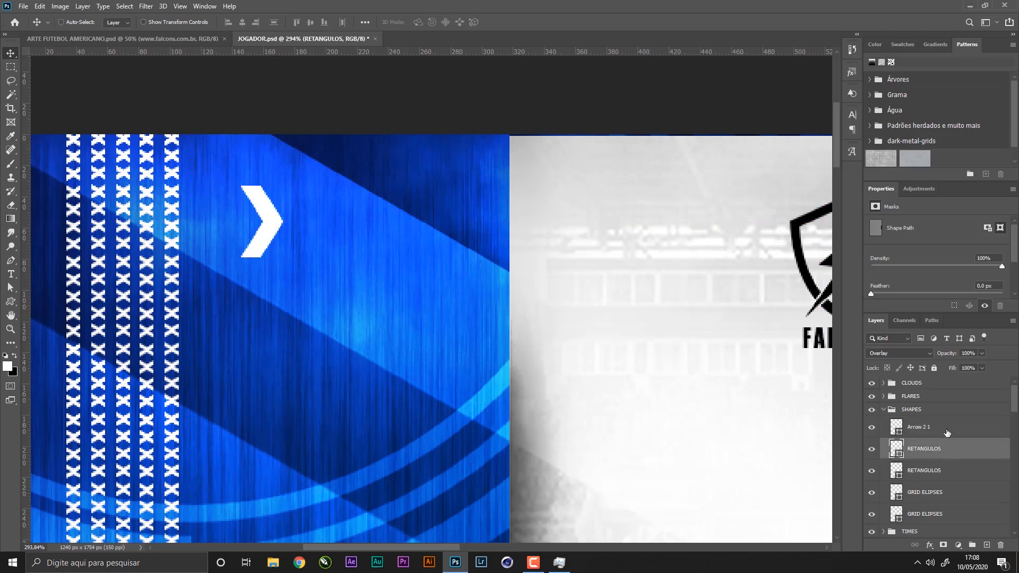
click(946, 430)
key(ctrl+t)
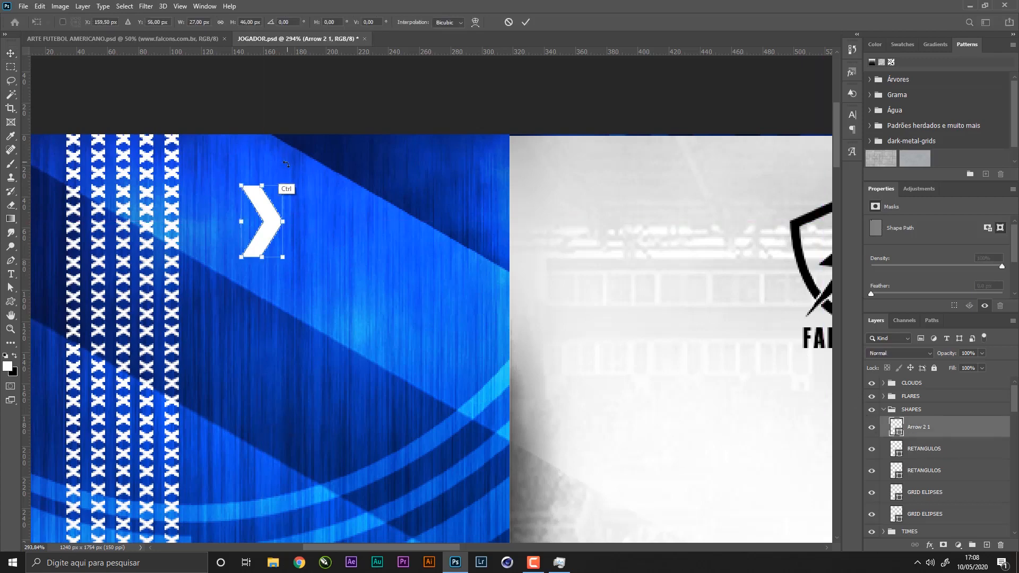
drag(277, 249, 295, 230)
key(Return)
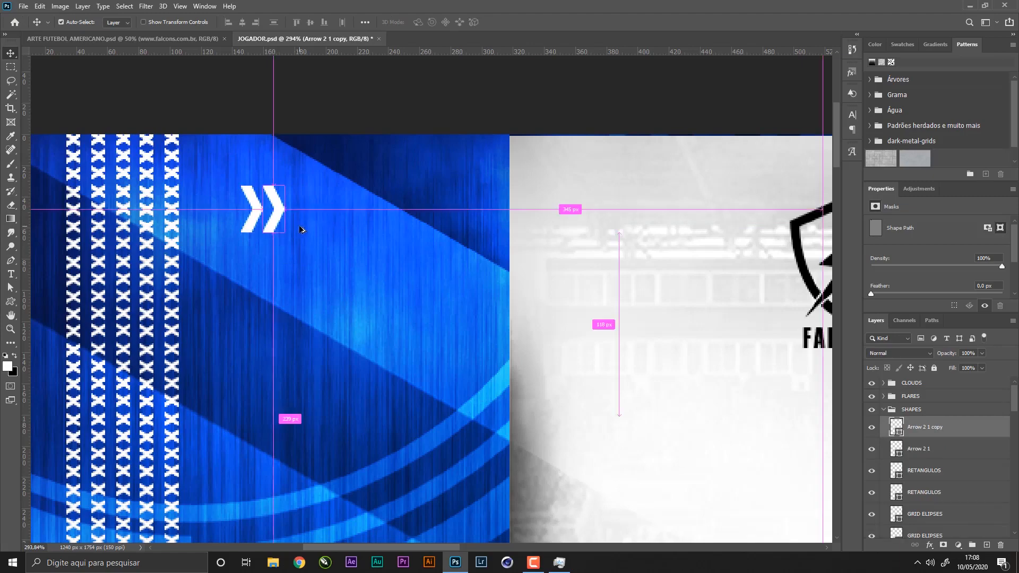
key(ctrl+0)
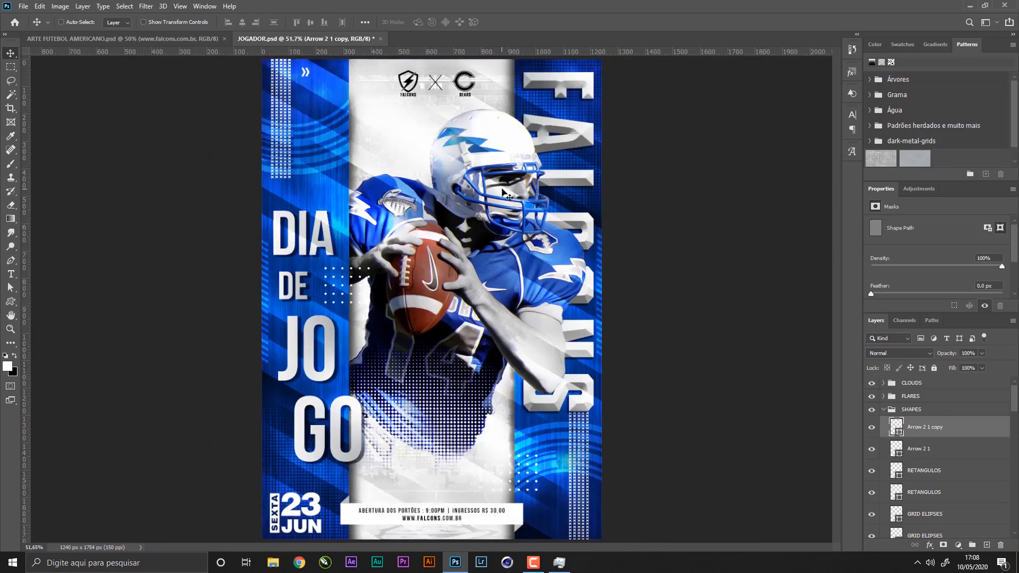
- Stretch the two chevrons together to 31 by 30 px and merge them into one shape layer
key(z)
drag(299, 63, 478, 69)
shift+click(934, 448)
key(ctrl+t)
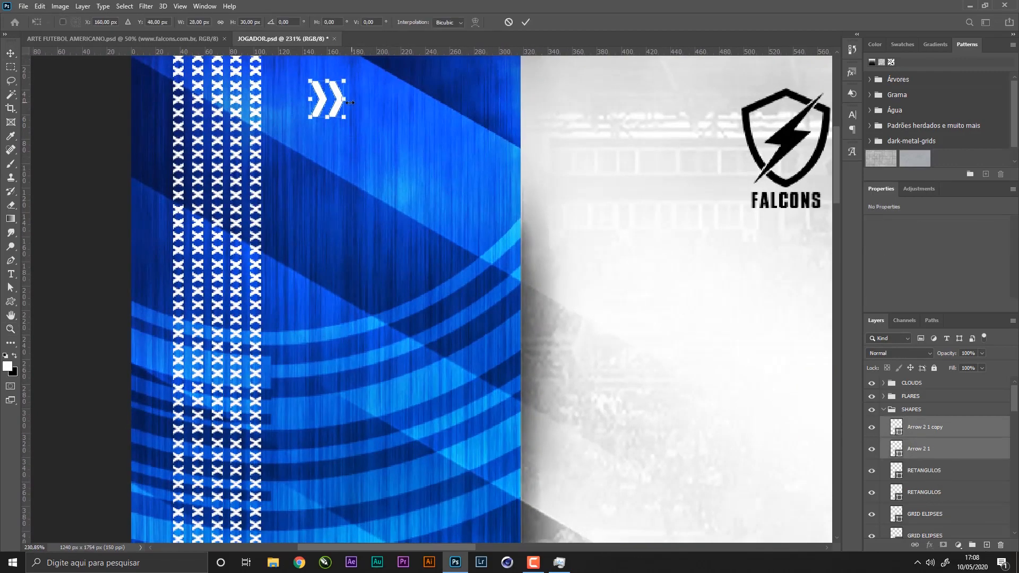
drag(346, 99, 349, 100)
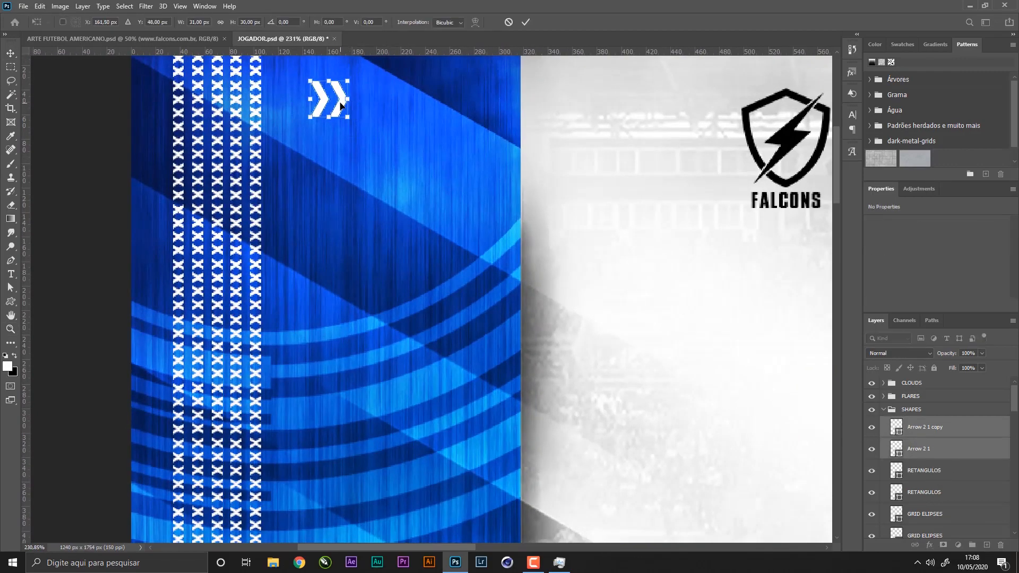
key(Return)
key(ctrl+e)
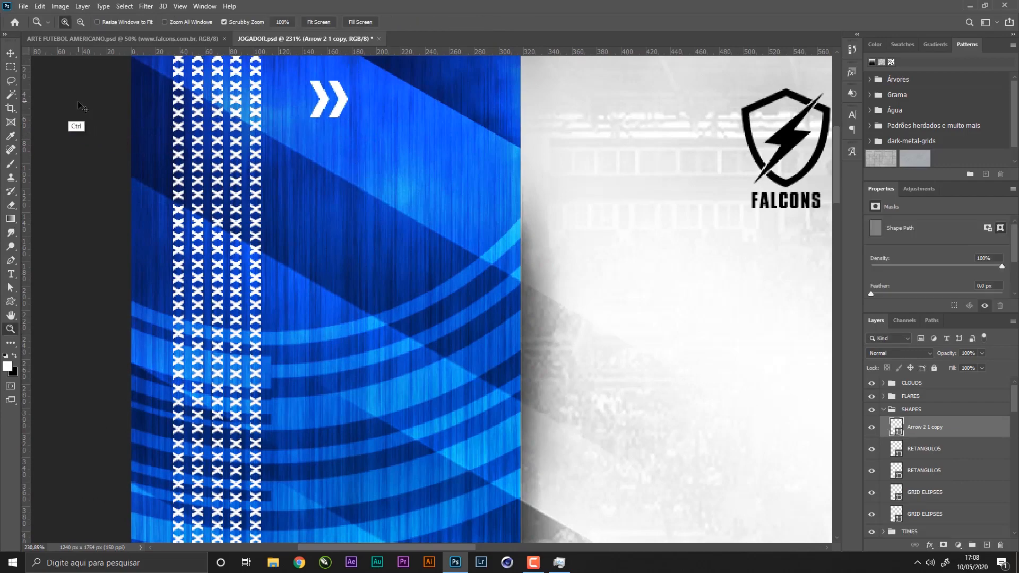
- Place a copy of the double chevron near the poster's lower-right corner and save the document
key(v)
key(z)
drag(480, 234, 257, 215)
key(v)
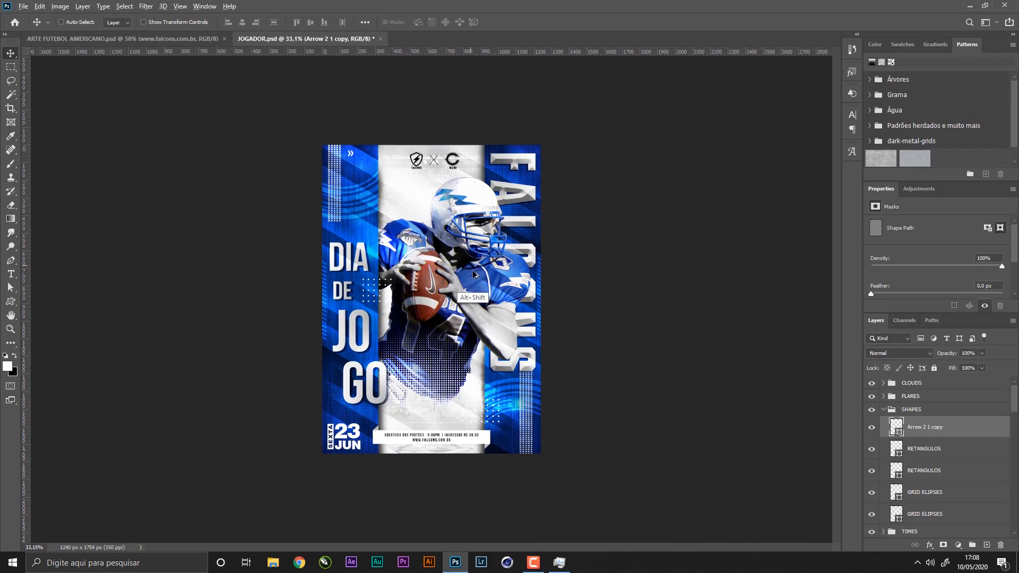
drag(474, 243, 560, 459)
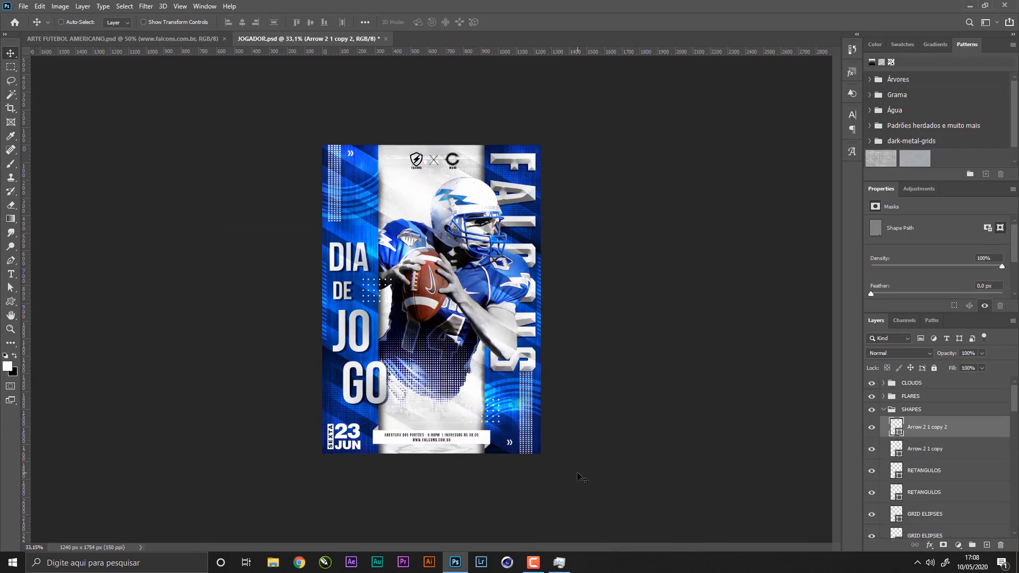
key(ctrl+s)
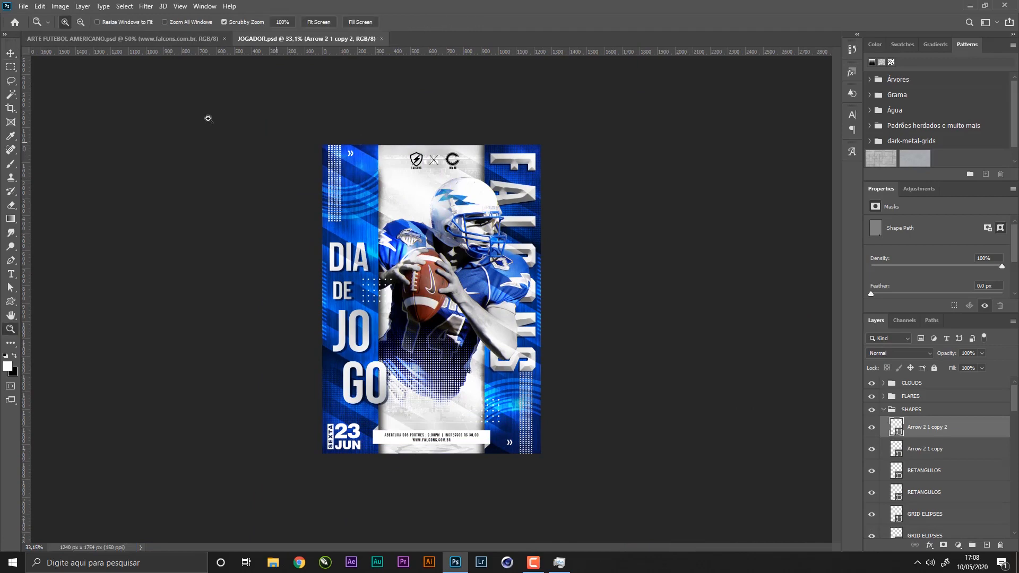
- Nudge the lower-right double chevron slightly downward
key(Down)
key(Down)
key(Down)
key(Down)
key(Down)
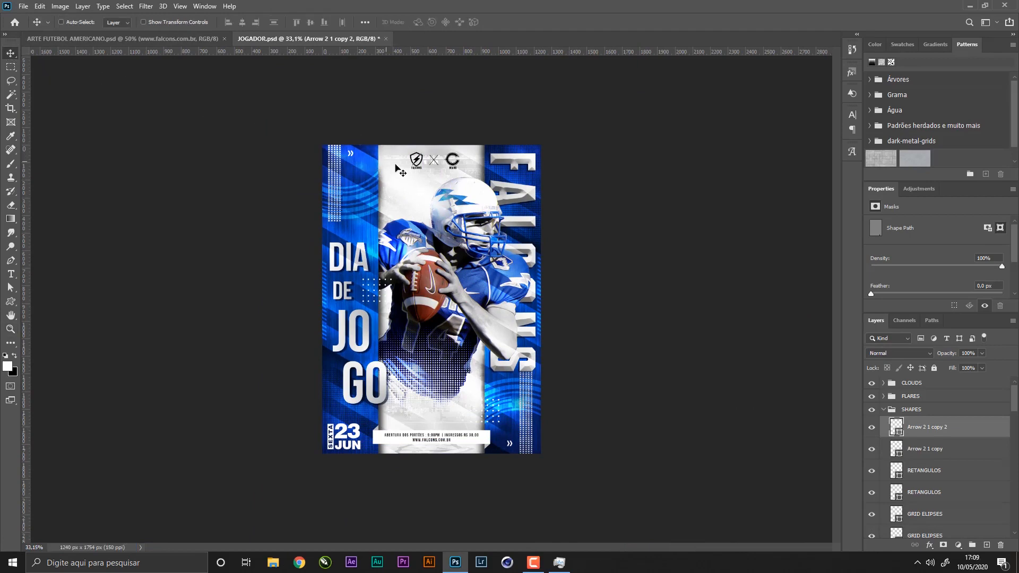
- Add white text below the upper-left double chevron, with VENCER on the first line and GANHAR on the second
drag(345, 143, 389, 160)
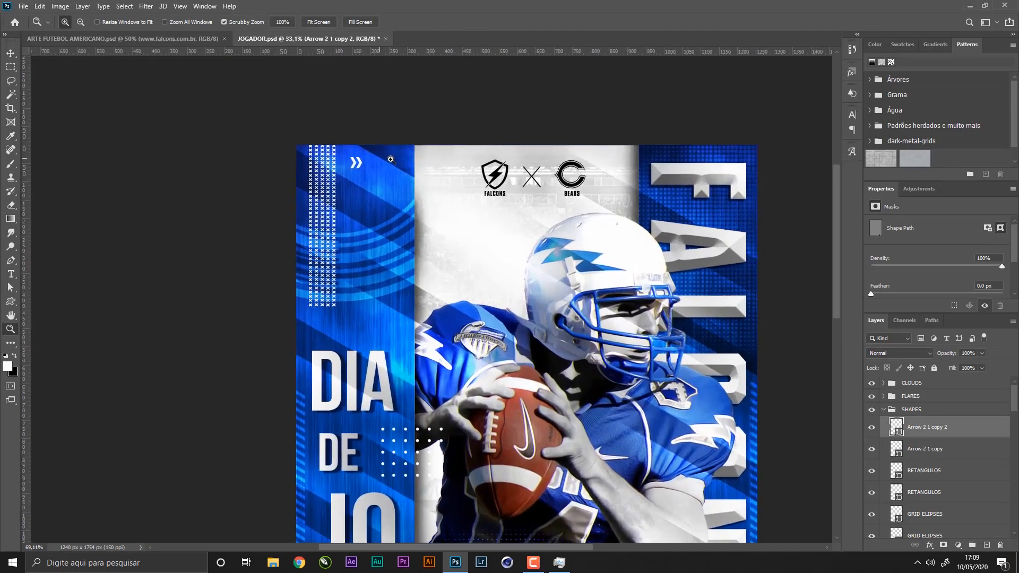
drag(389, 159, 432, 167)
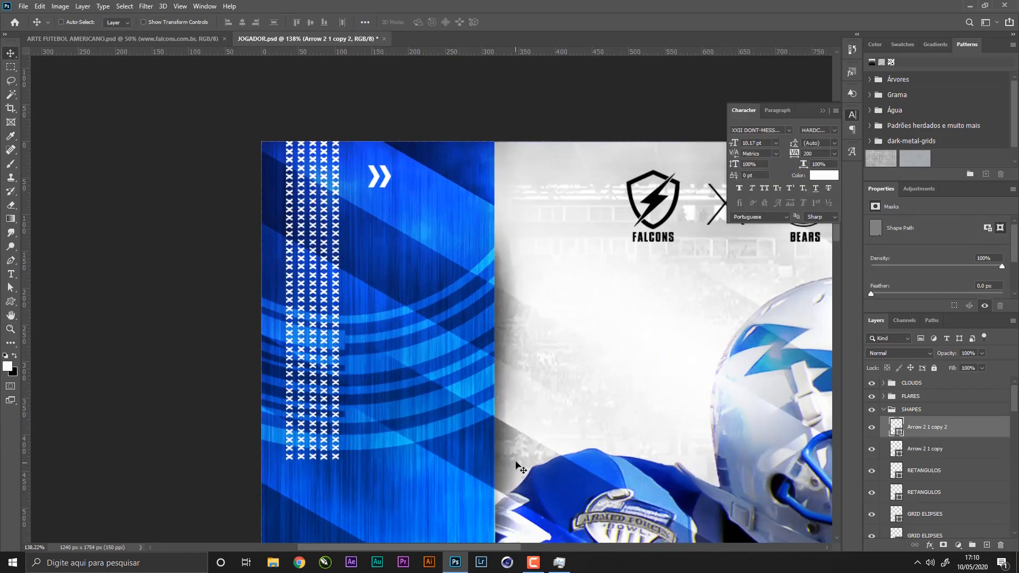
key(t)
click(393, 236)
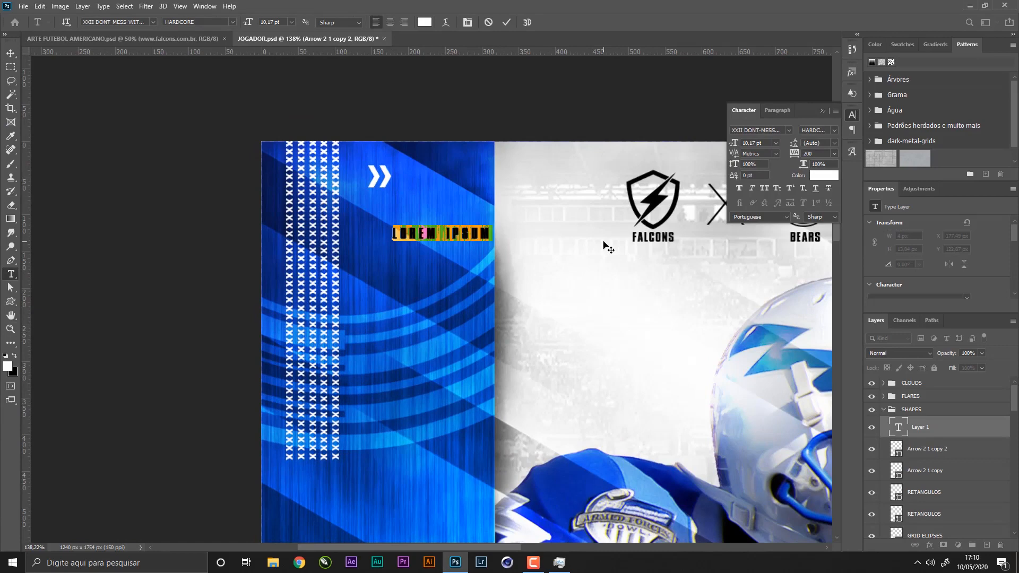
text(V )
text(NCER)
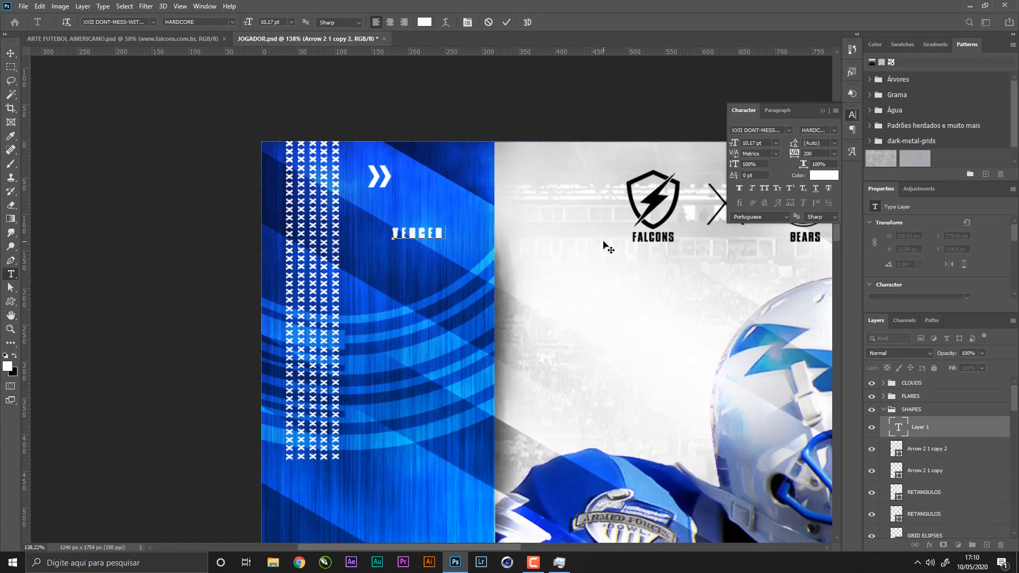
key(Return)
text(GANHAR)
click(11, 53)
- Set the tracking of the VENCER GANHAR text to 600 and move it to line up under the upper-left double chevron
click(834, 131)
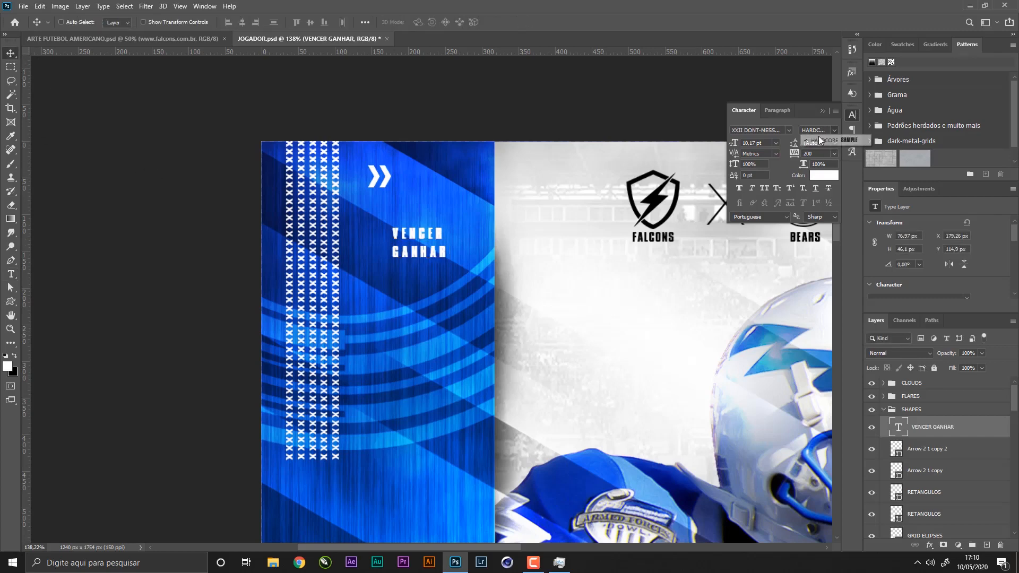
click(825, 155)
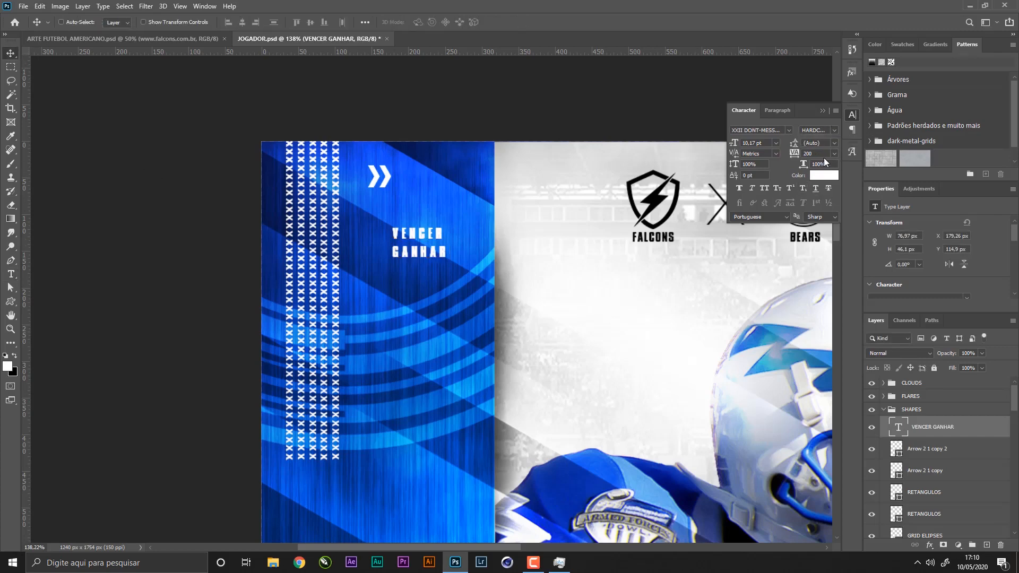
text(60)
key(Return)
text(0)
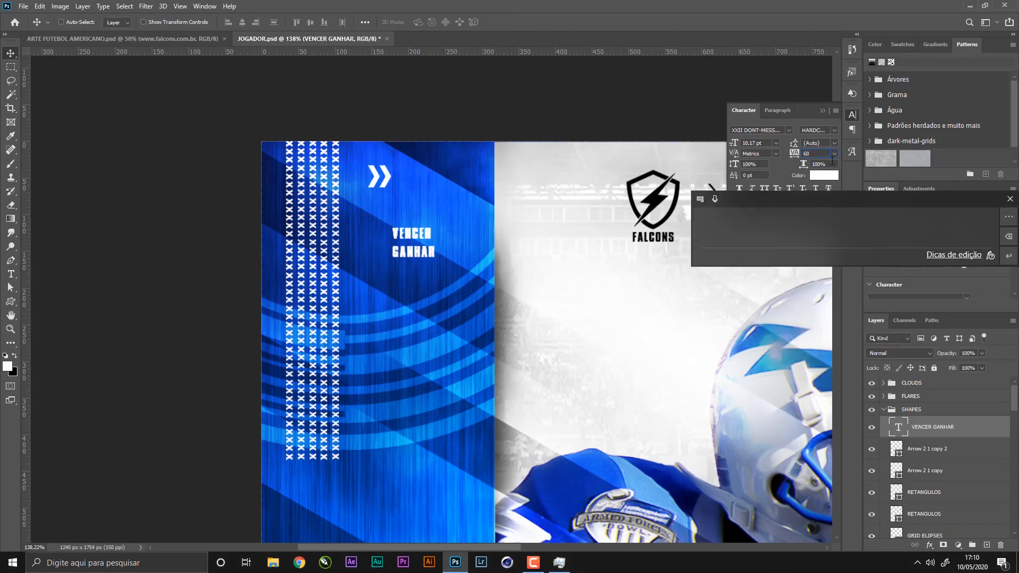
key(Return)
drag(460, 294, 429, 286)
- Match the VENCER line's width to GANHAR by trying tracking values of 700 and 650 and settling on 645
key(z)
drag(442, 225, 488, 230)
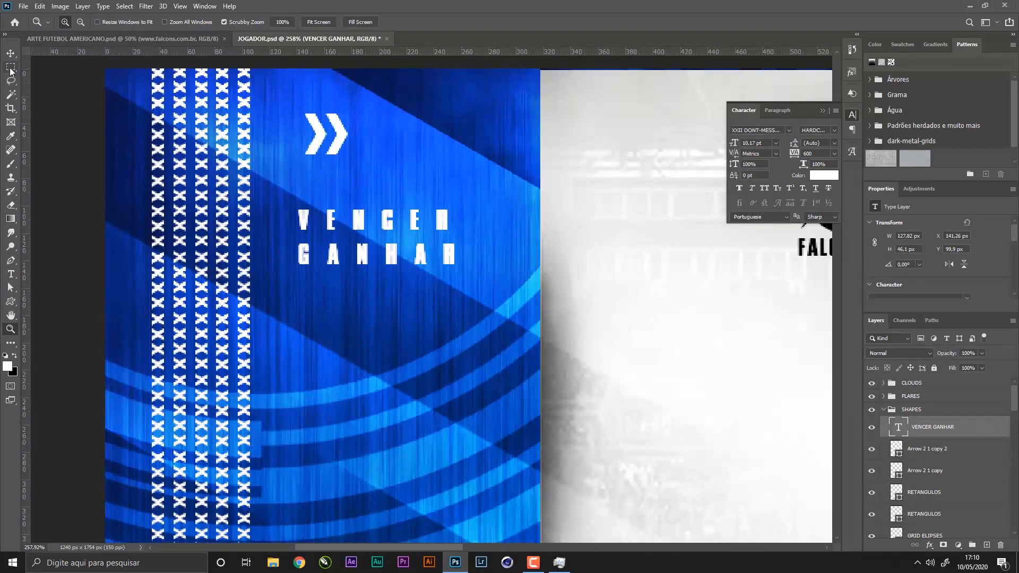
click(11, 54)
double_click(303, 228)
drag(304, 229, 465, 218)
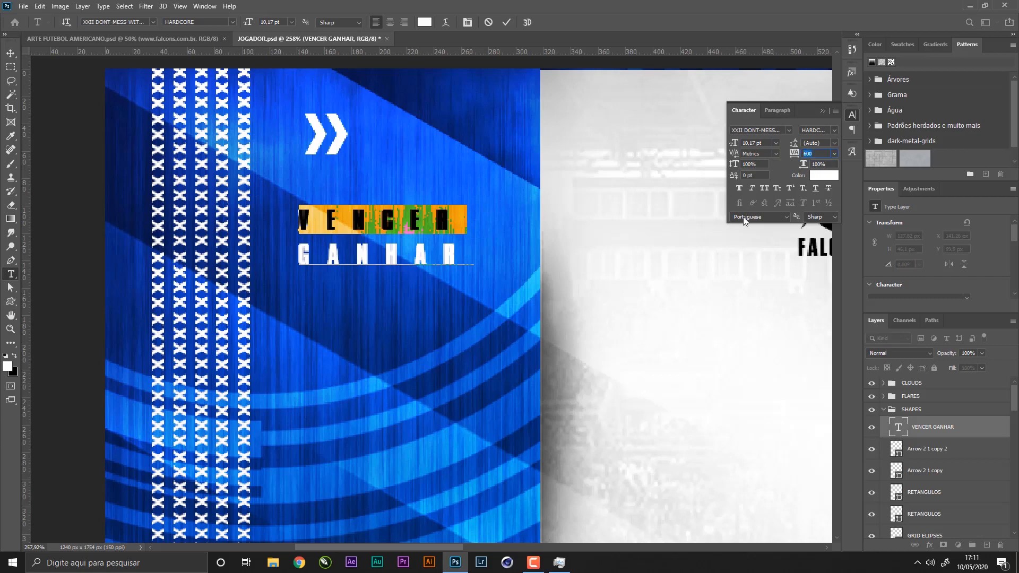
key(Return)
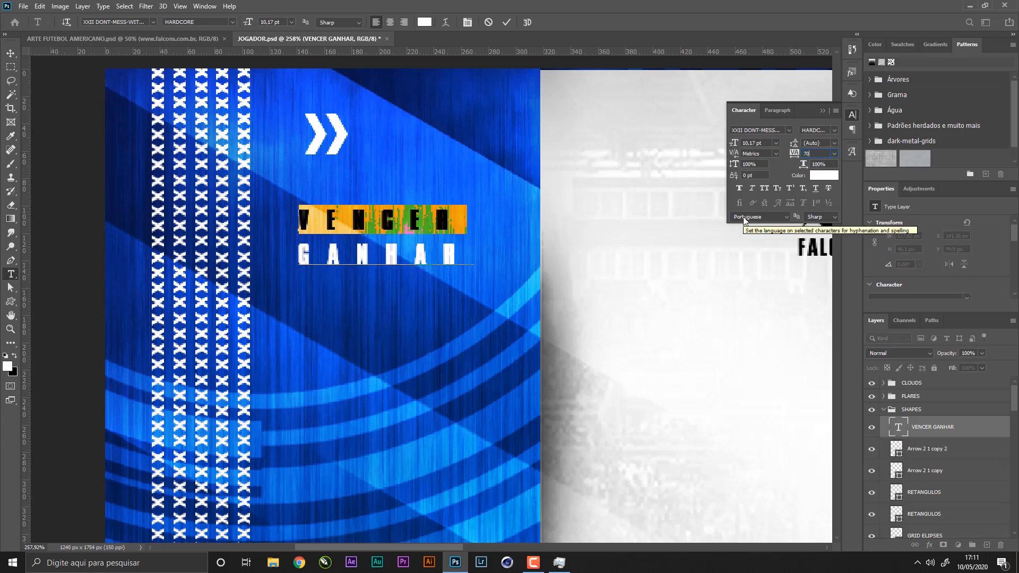
text(700)
key(Return)
text(65)
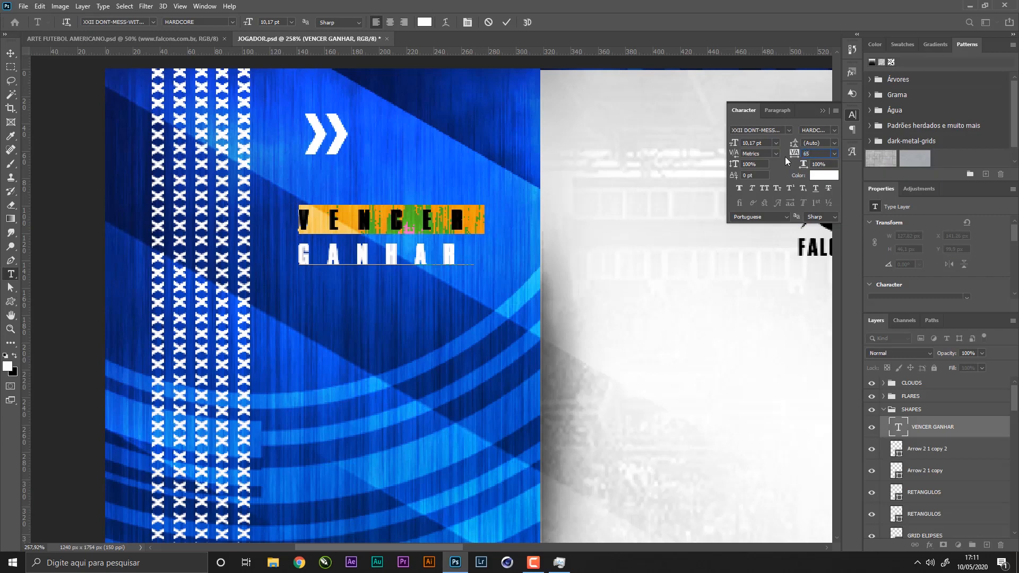
text(0)
key(Return)
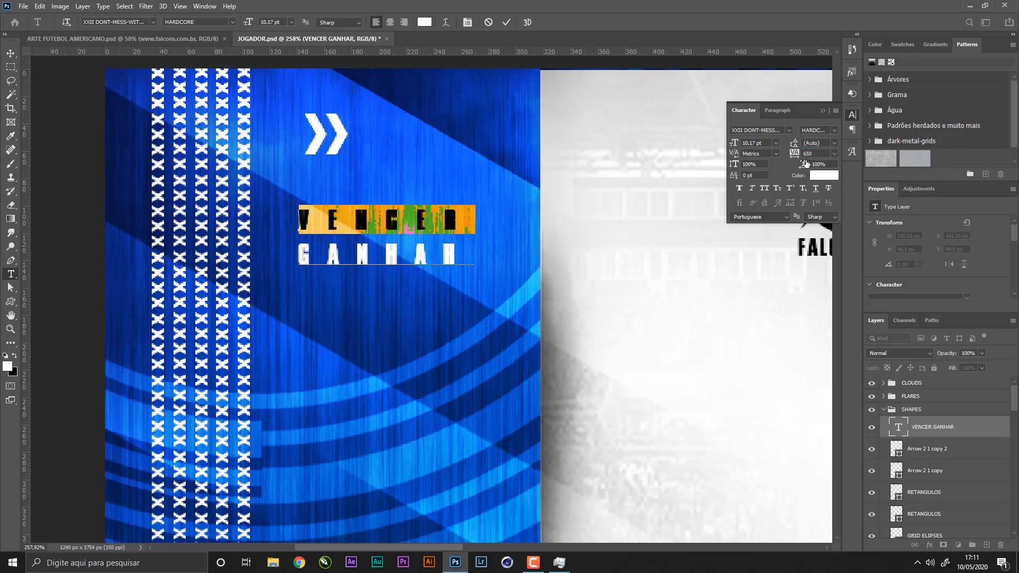
text(645)
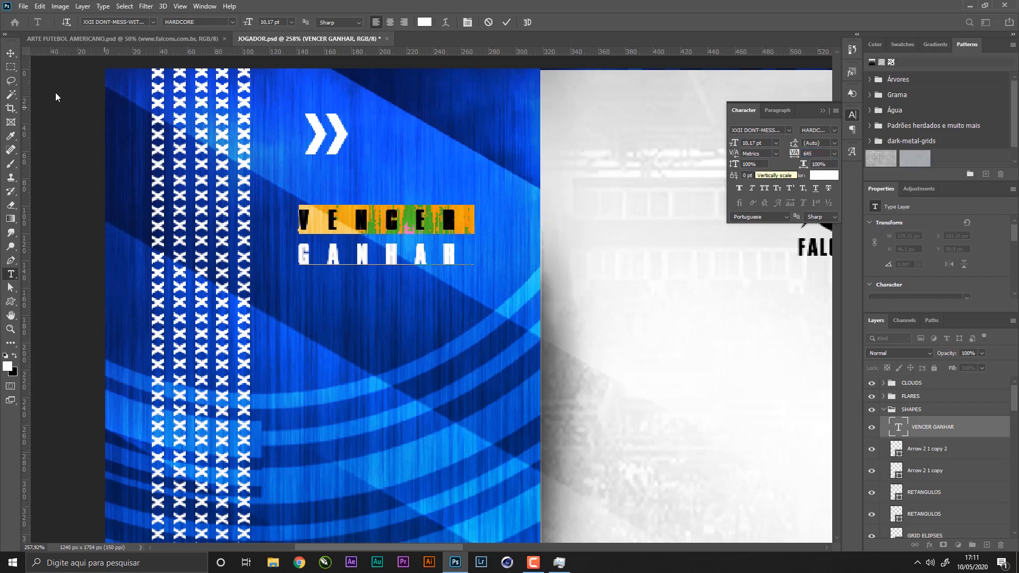
click(10, 54)
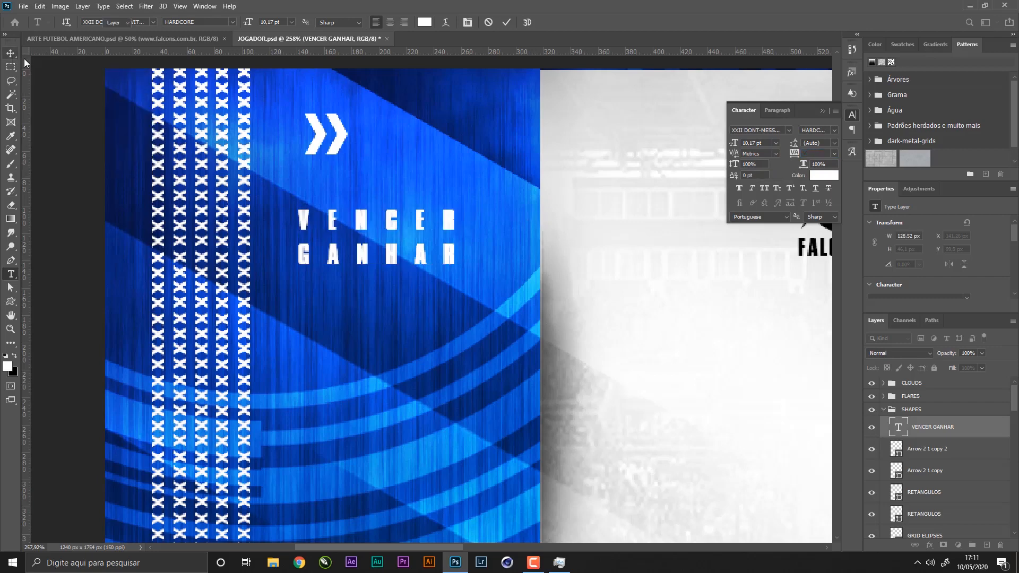
- Copy the VENCER and GANHAR lines and paste them twice underneath to form a six-line text block
double_click(375, 260)
key(ctrl+a)
key(ctrl+c)
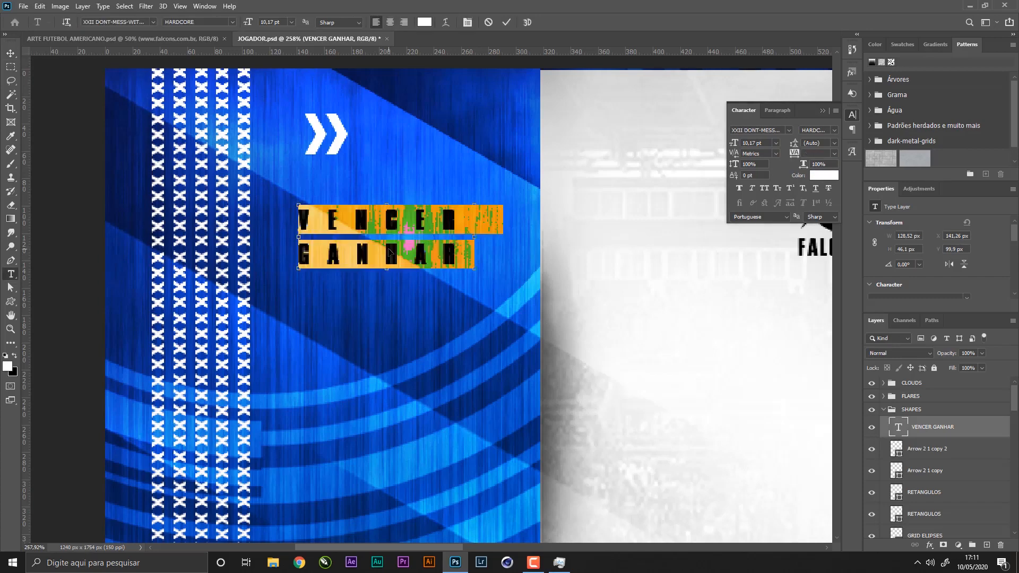
click(11, 54)
drag(452, 258, 450, 260)
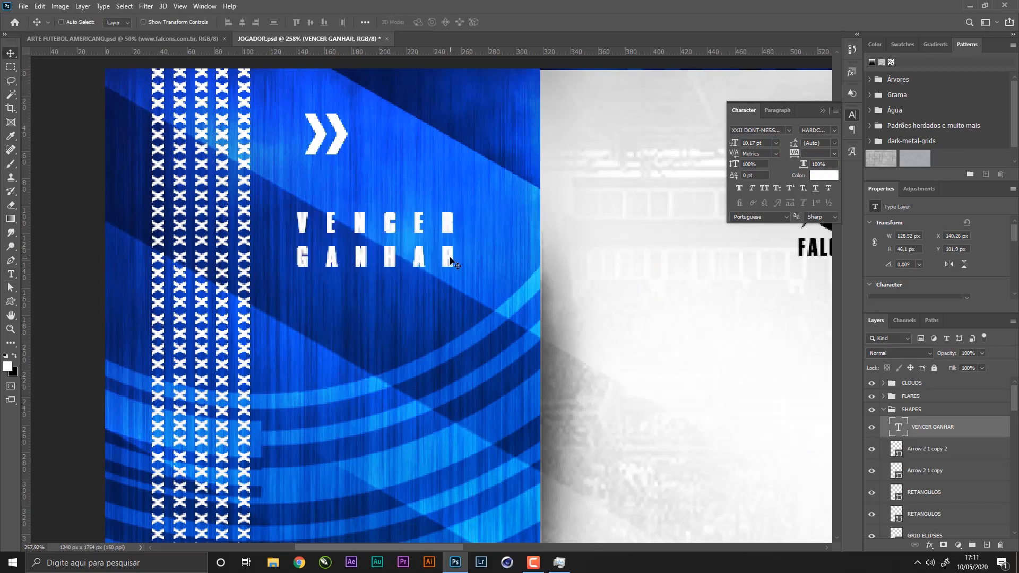
double_click(467, 249)
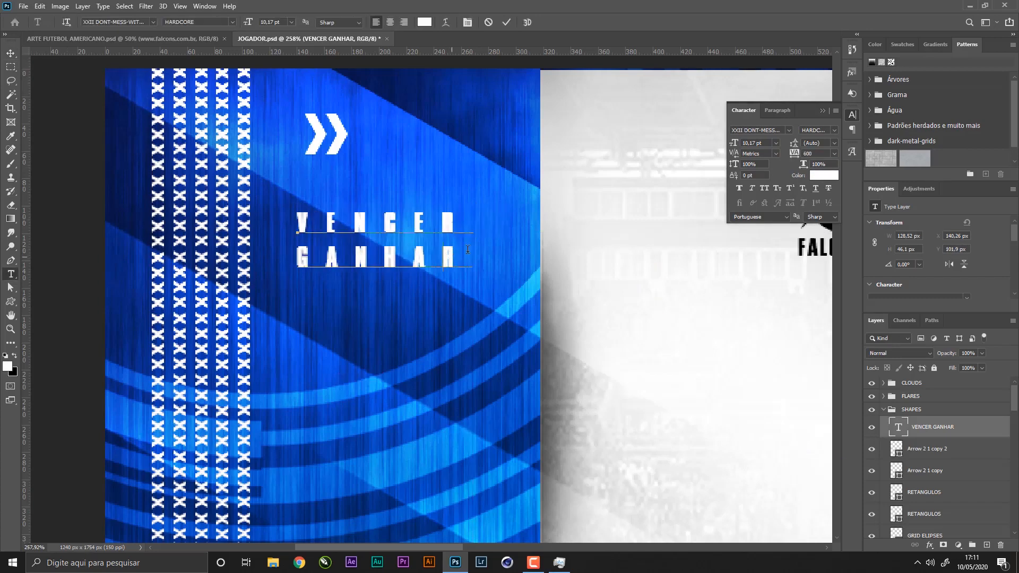
key(Return)
key(ctrl+v)
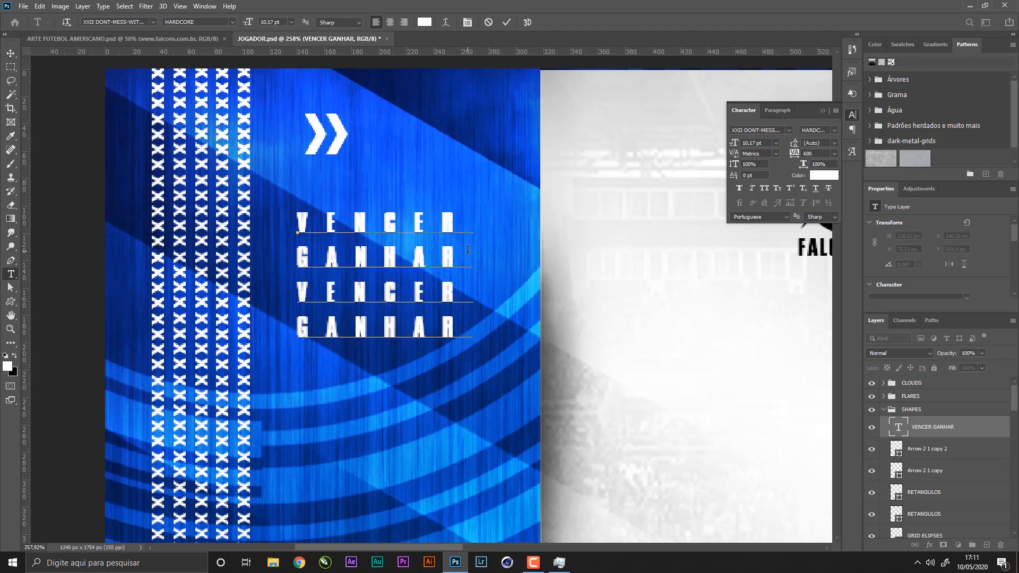
key(Return)
key(ctrl+v)
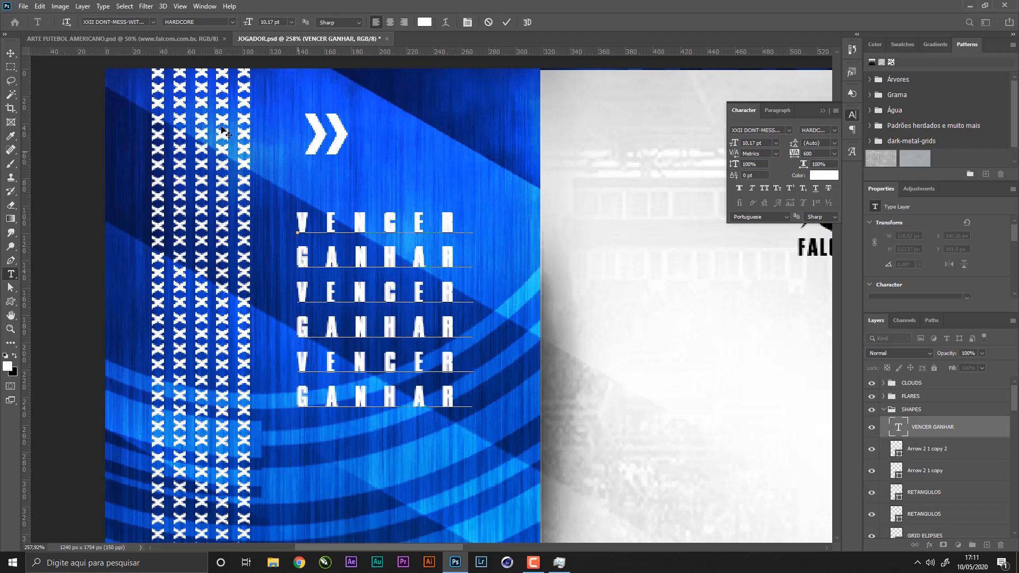
click(11, 54)
- Shift the six-line text block slightly up and to the right under the double chevron, and save the document
drag(444, 337, 454, 321)
key(ctrl+0)
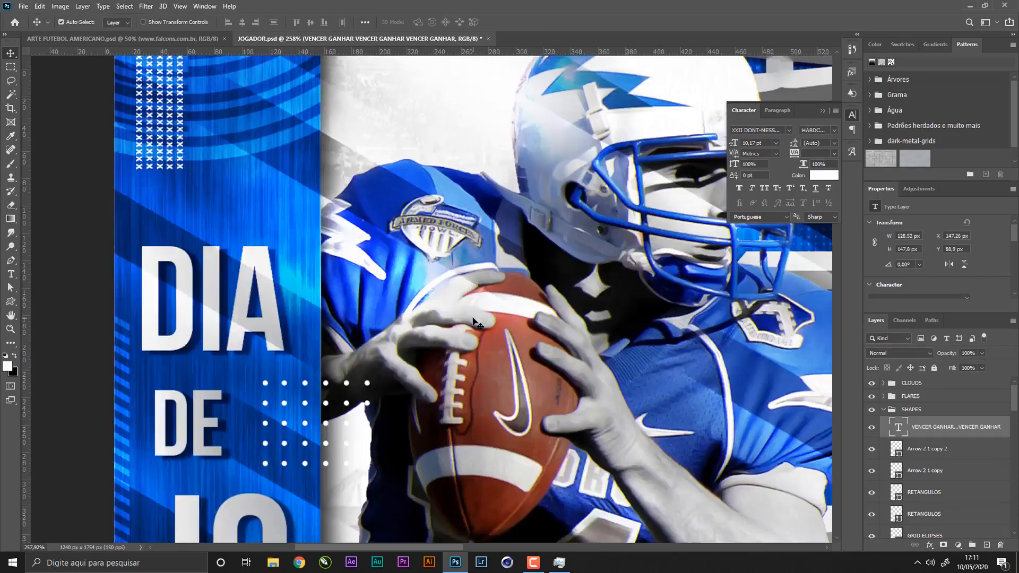
key(ctrl+s)
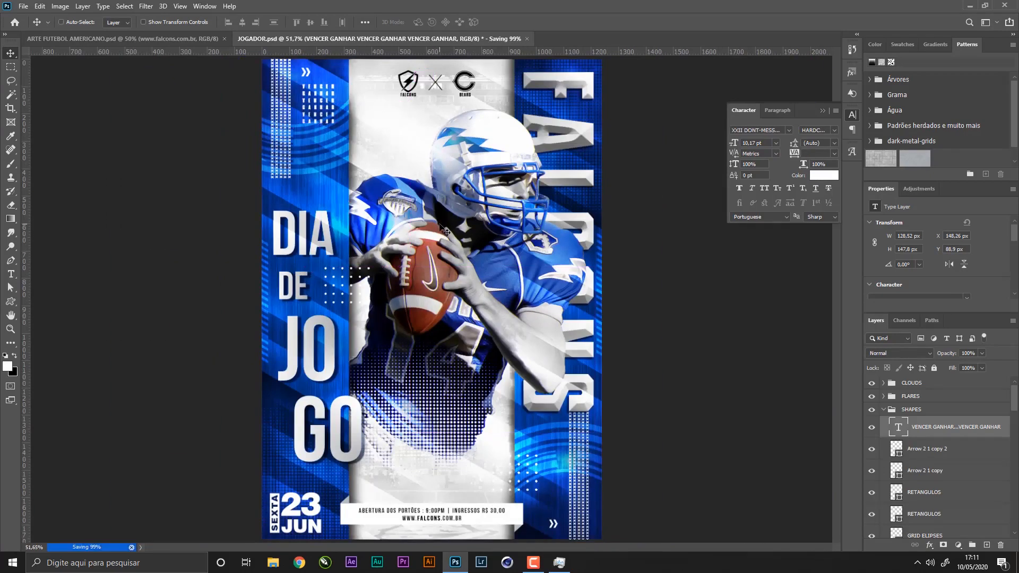
- Check the reference poster's text block and add a fourth VENCER GANHAR pair below the existing six lines
click(178, 37)
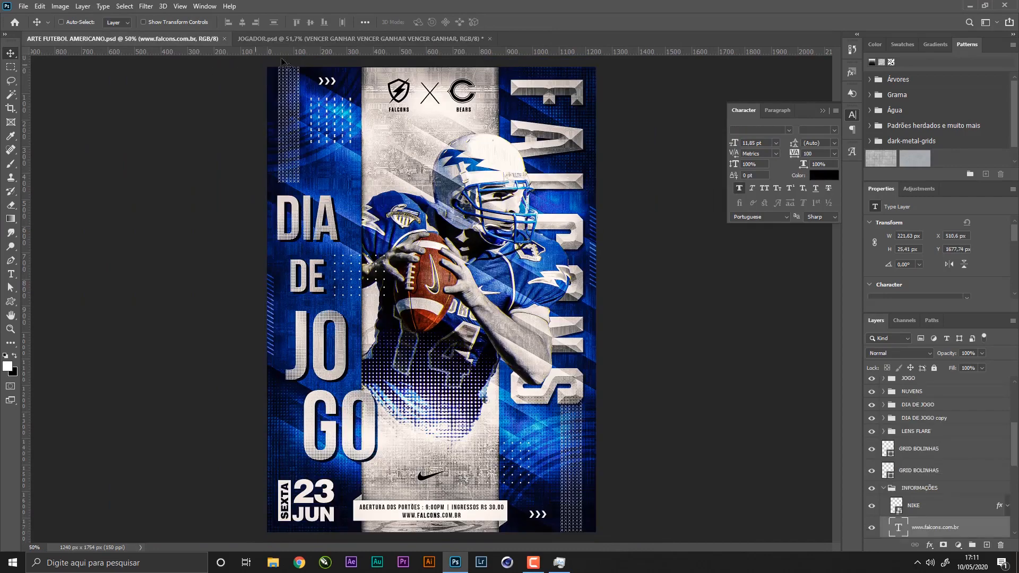
click(305, 37)
key(z)
click(305, 78)
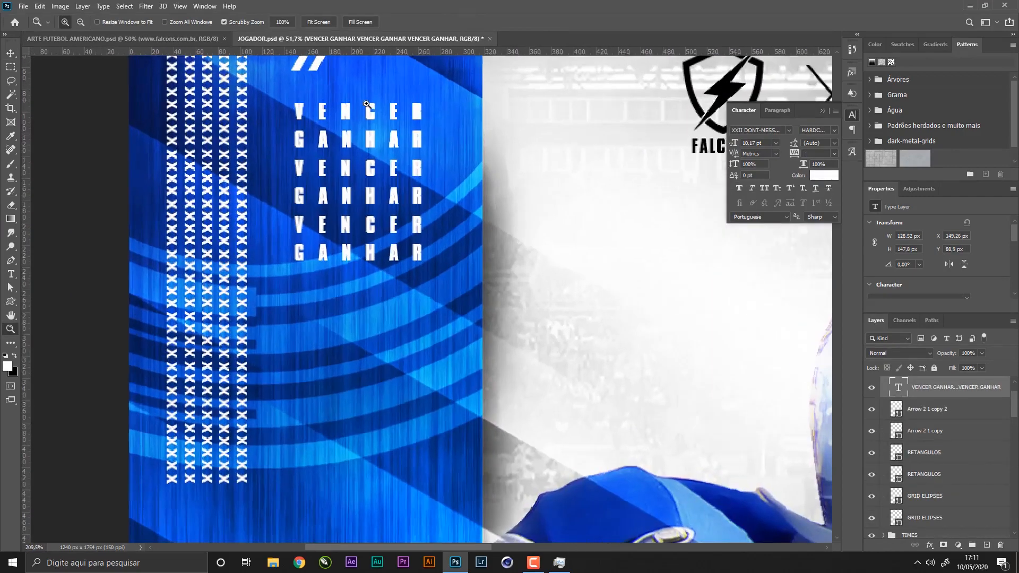
key(t)
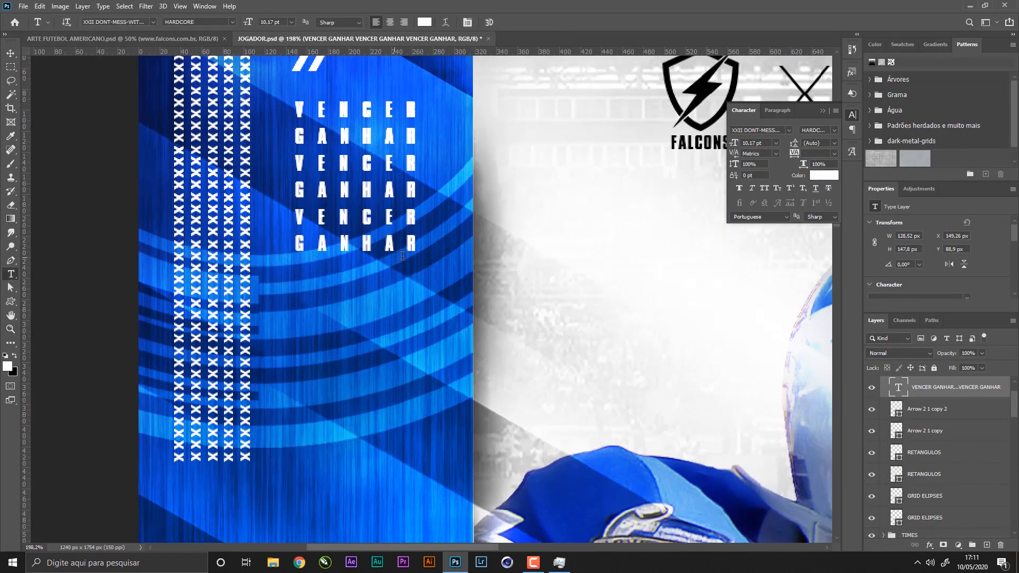
click(413, 245)
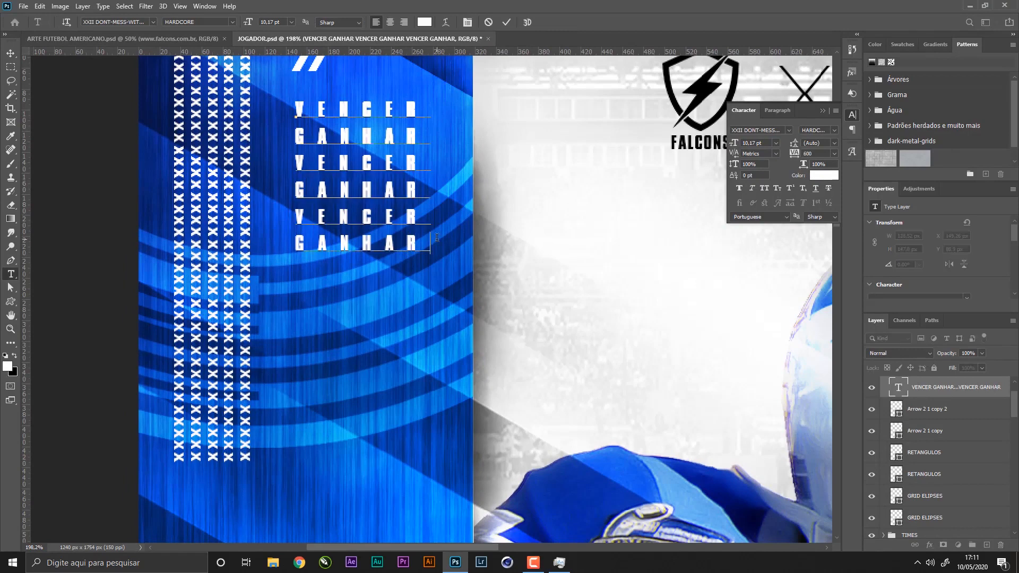
key(Return)
key(ctrl+v)
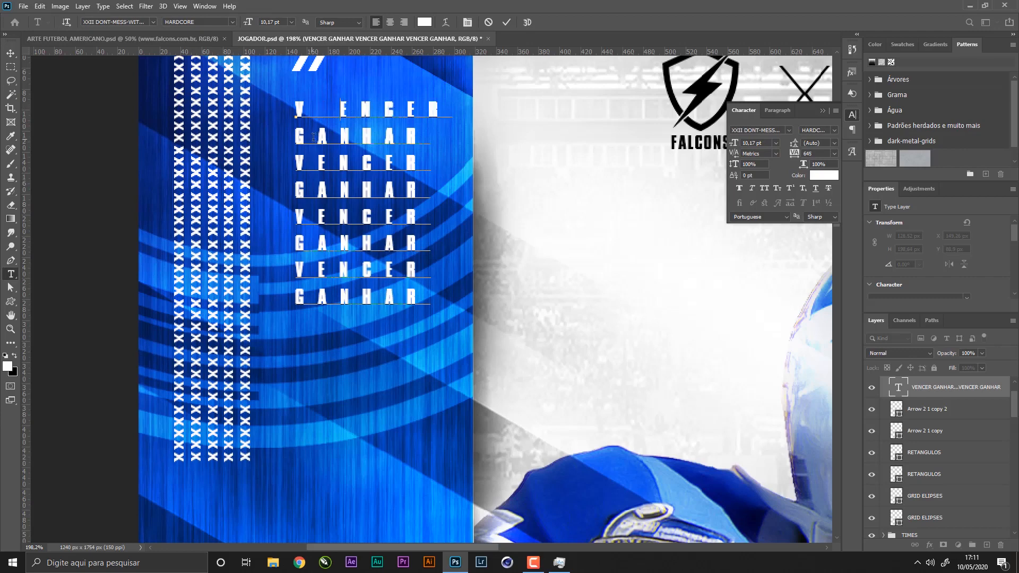
- Try to widen the VENCER GANHAR lines by inserting spaces after the first and second letters
click(310, 158)
click(311, 191)
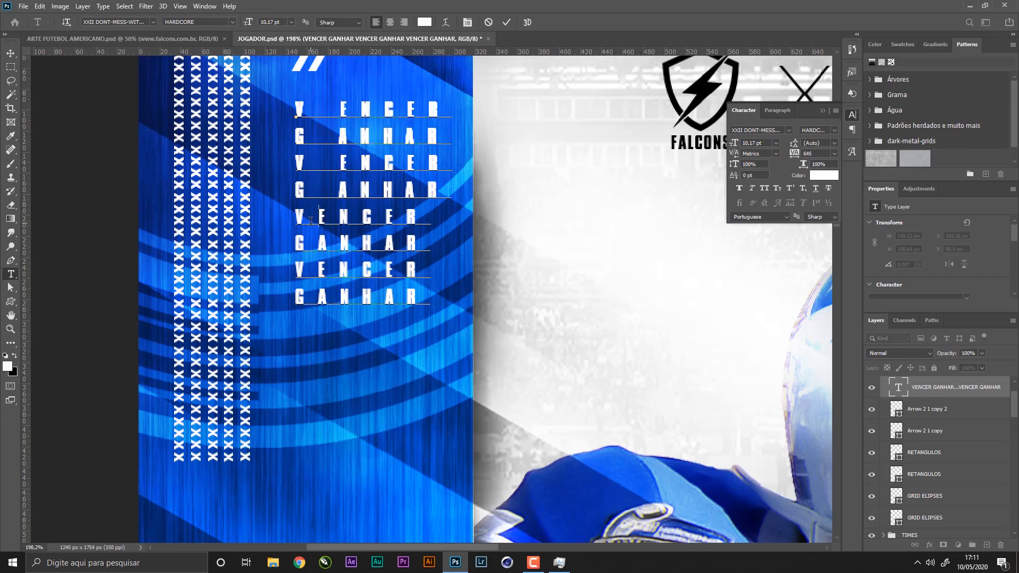
click(311, 217)
click(312, 243)
click(314, 270)
click(296, 297)
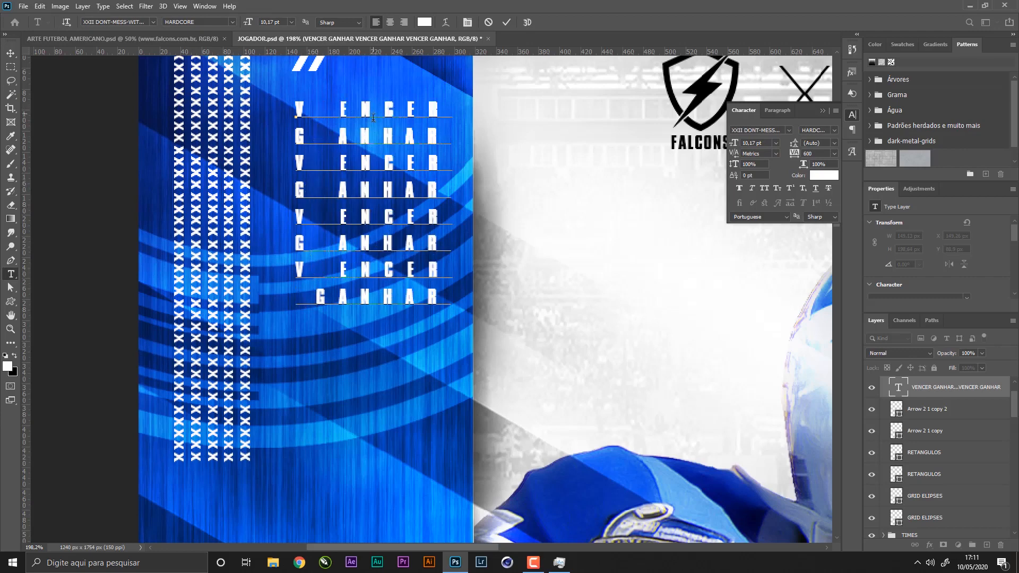
key(BackSpace)
key(Right)
click(357, 136)
click(354, 163)
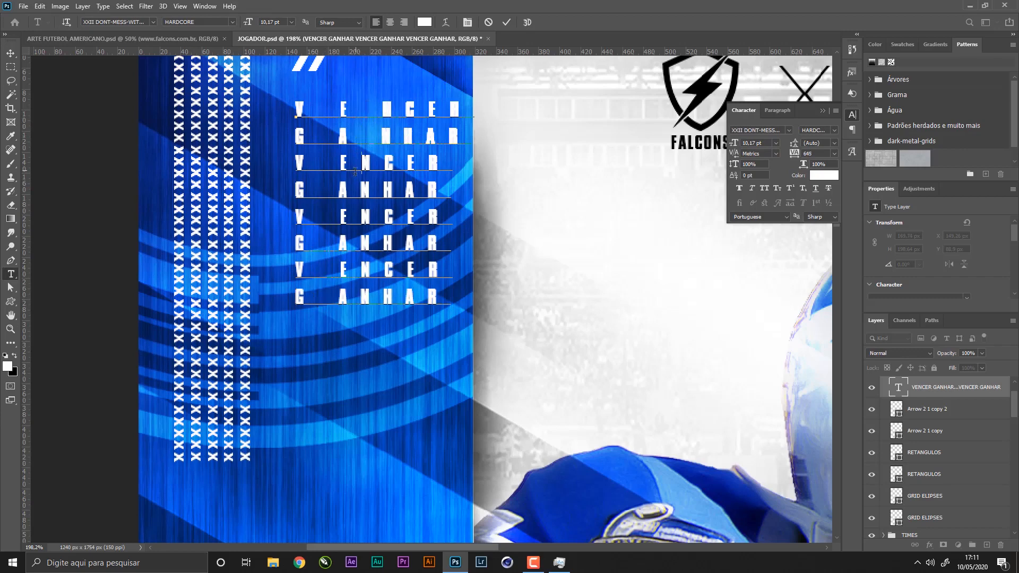
click(351, 190)
key(Left)
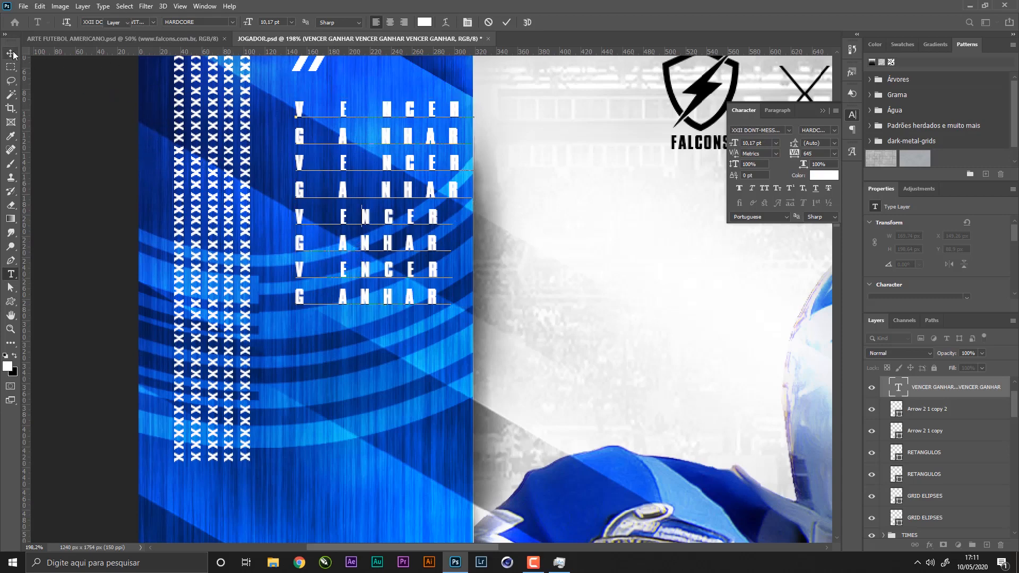
key(ctrl+Return)
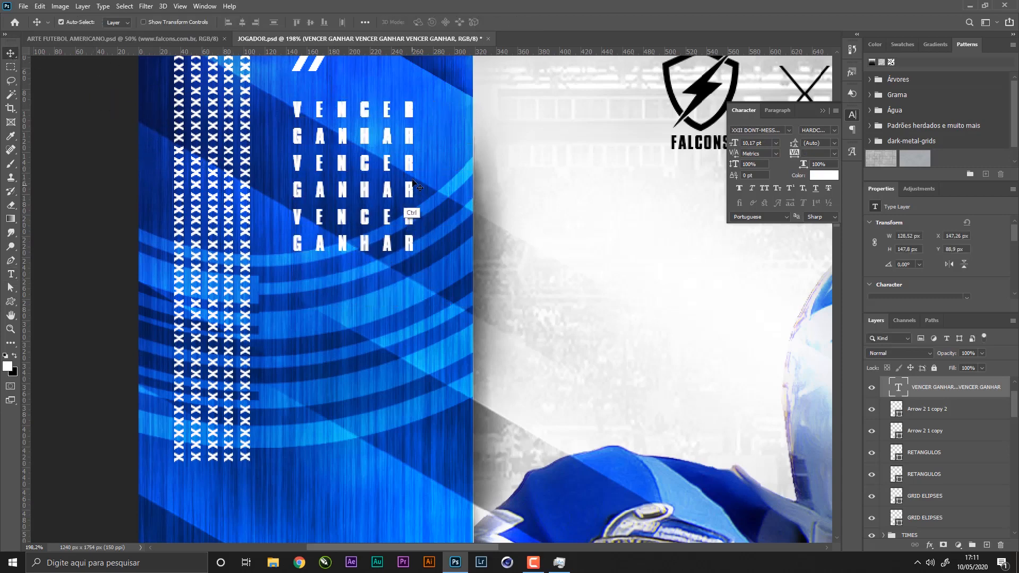
- Delete the last four lines of the text block, keeping only the first VENCER GANHAR pair
drag(412, 111, 448, 274)
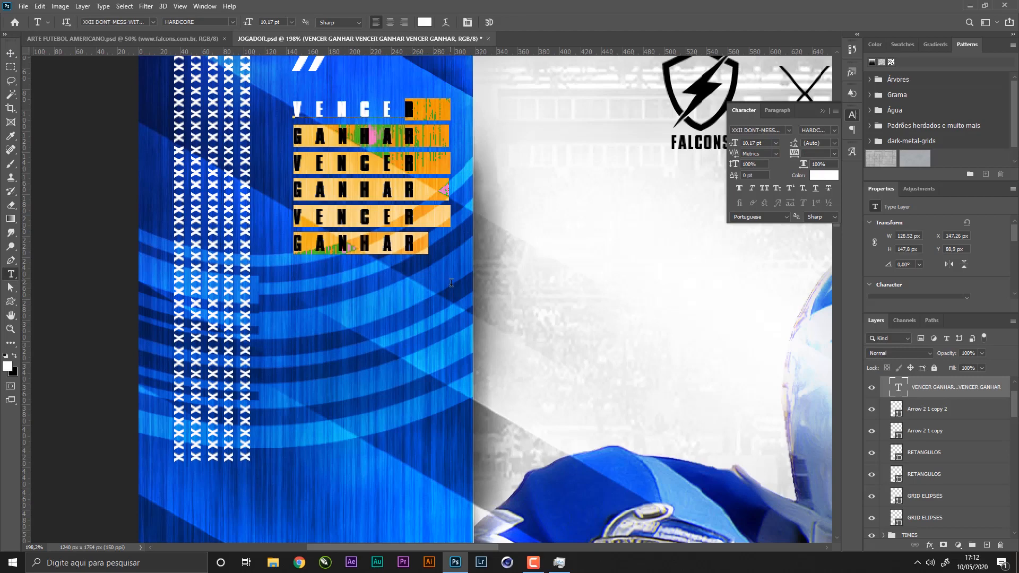
drag(428, 136, 460, 291)
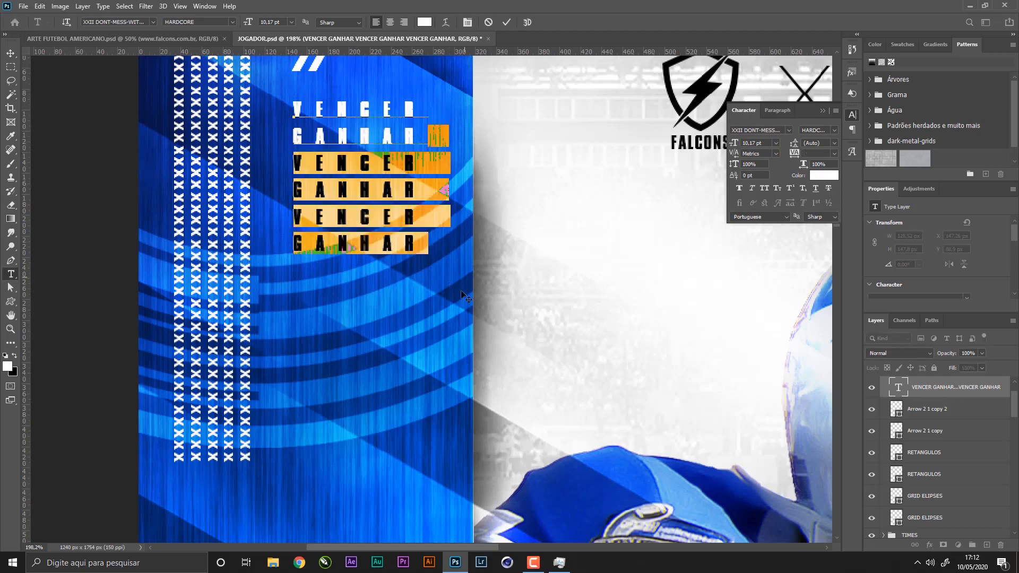
key(BackSpace)
- Widen the GANHAR line by trying a tracking of 800 and settling on 900
double_click(321, 135)
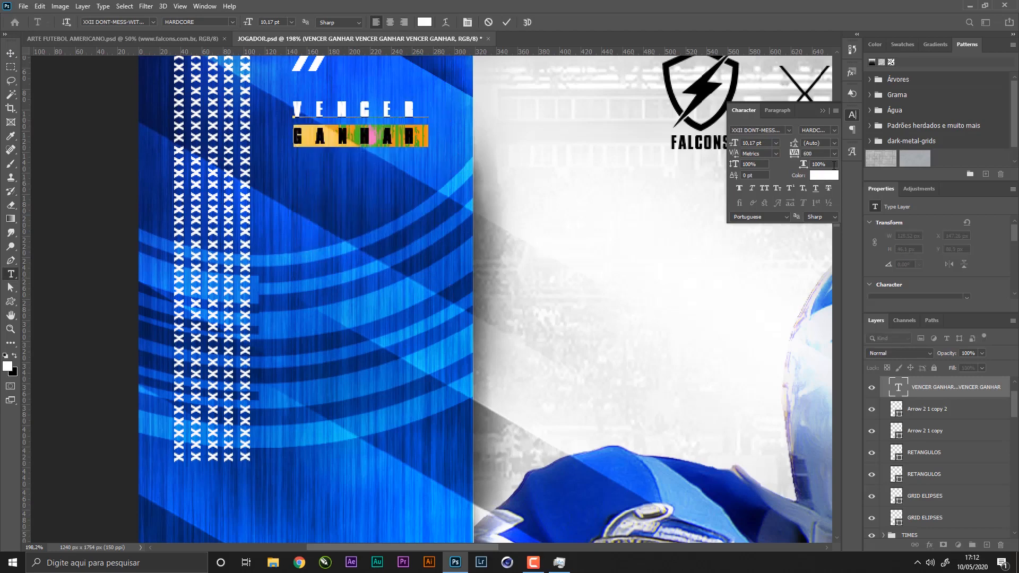
text(8)
key(Return)
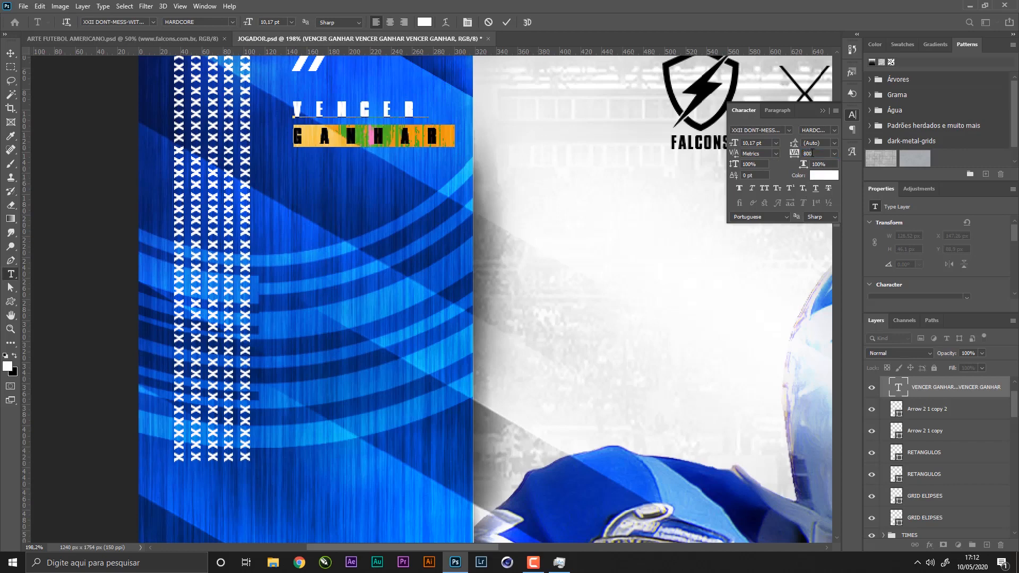
text(0)
key(Return)
- Match VENCER's width to GANHAR by trying tracking values of 1050 and 950 and settling on 945, and shift the pair slightly up and left
click(402, 119)
drag(355, 98, 269, 101)
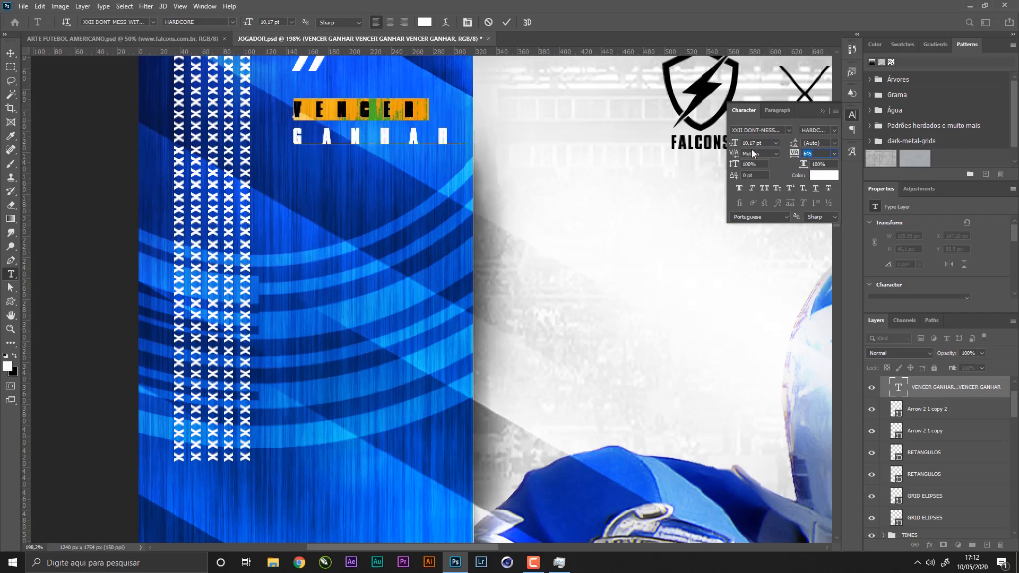
text(1050)
key(Return)
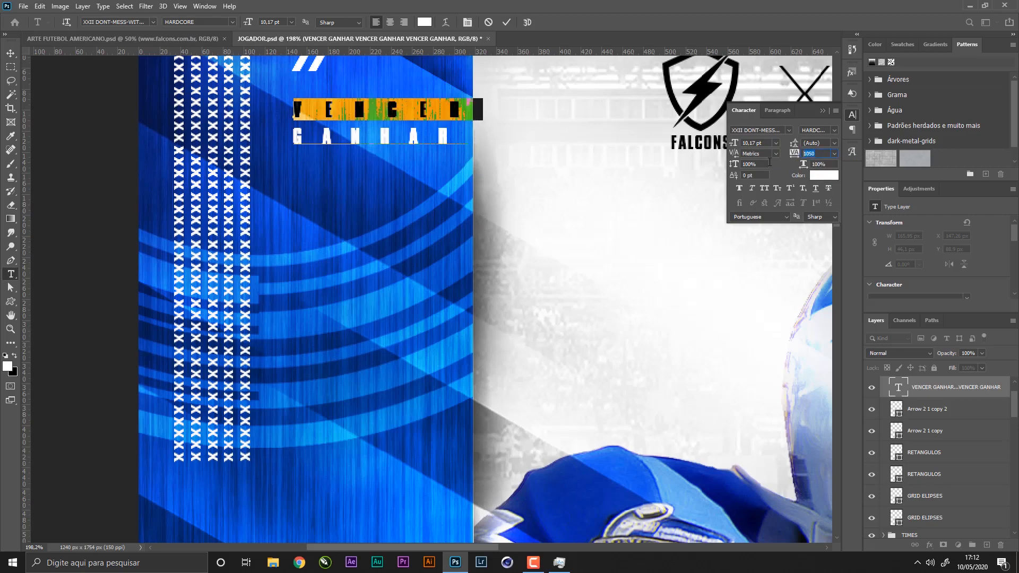
text(950)
key(Return)
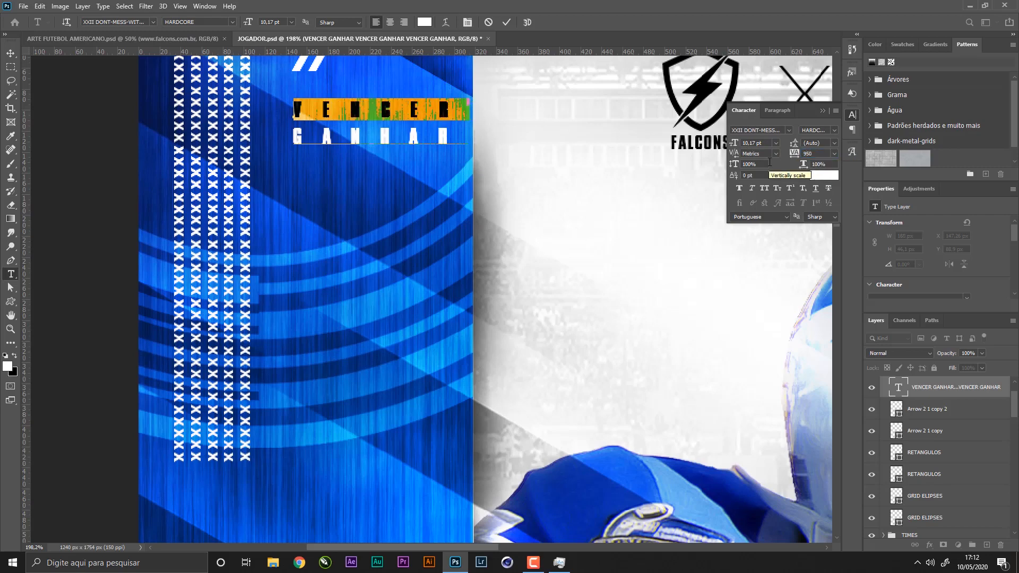
text(9)
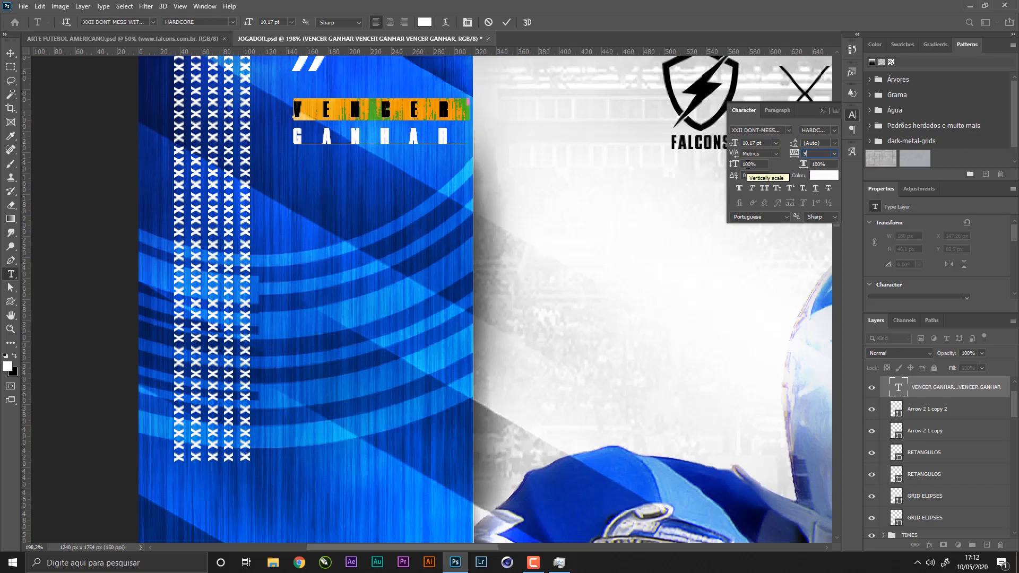
text(45)
key(Return)
click(10, 54)
mouse_move(417, 181)
mouse_down()
mouse_move(394, 180)
mouse_move(399, 174)
mouse_up()
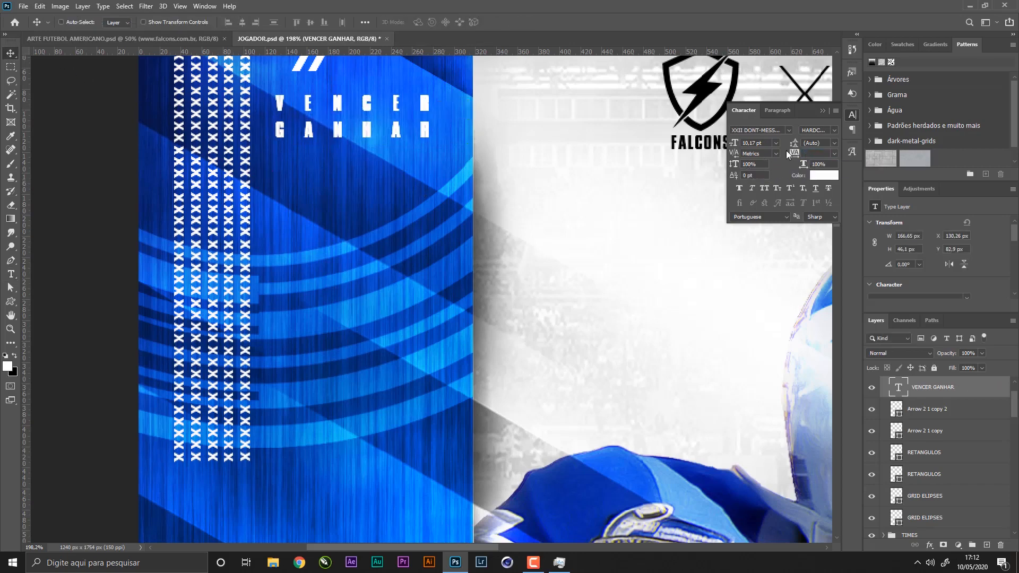
- Increase the leading of the VENCER GANHAR text by trying 72, 40 and 20 pt and settling on 15 pt
click(810, 142)
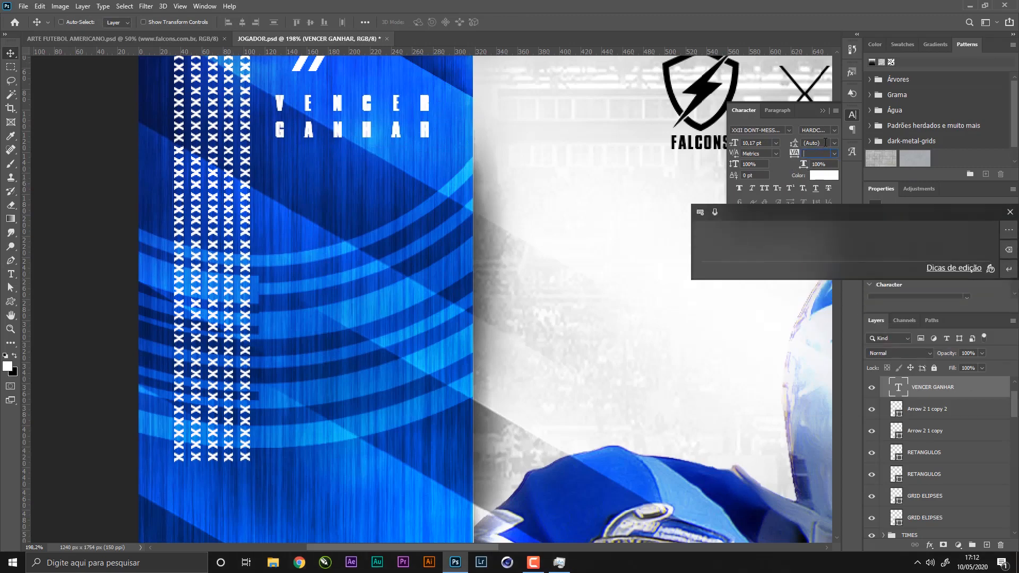
click(834, 144)
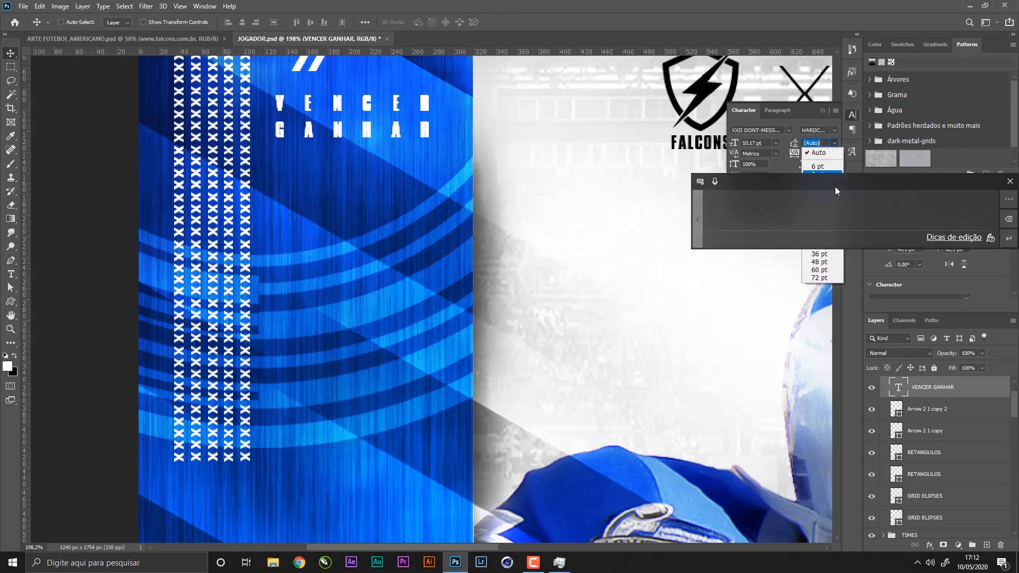
click(822, 278)
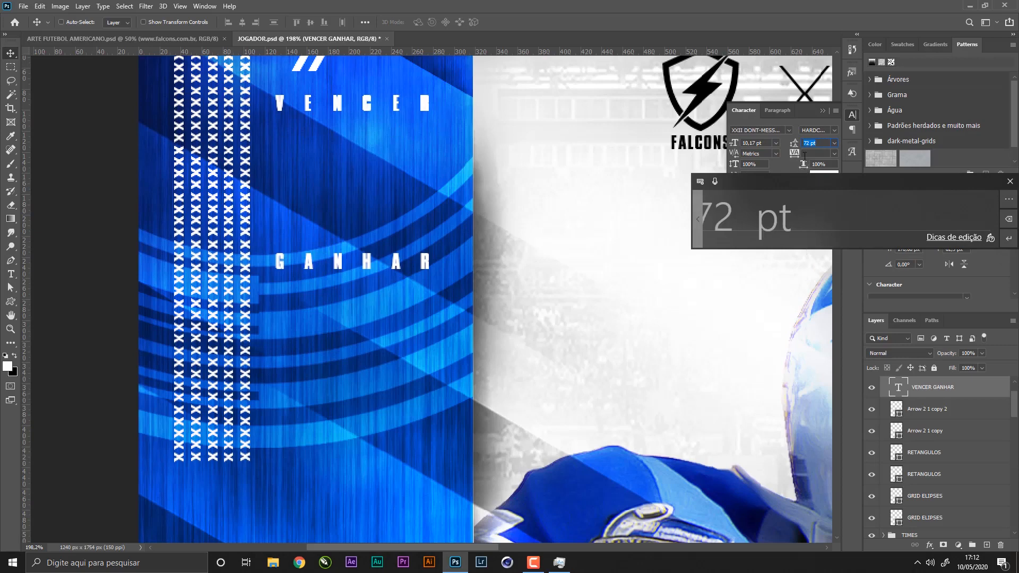
text(40)
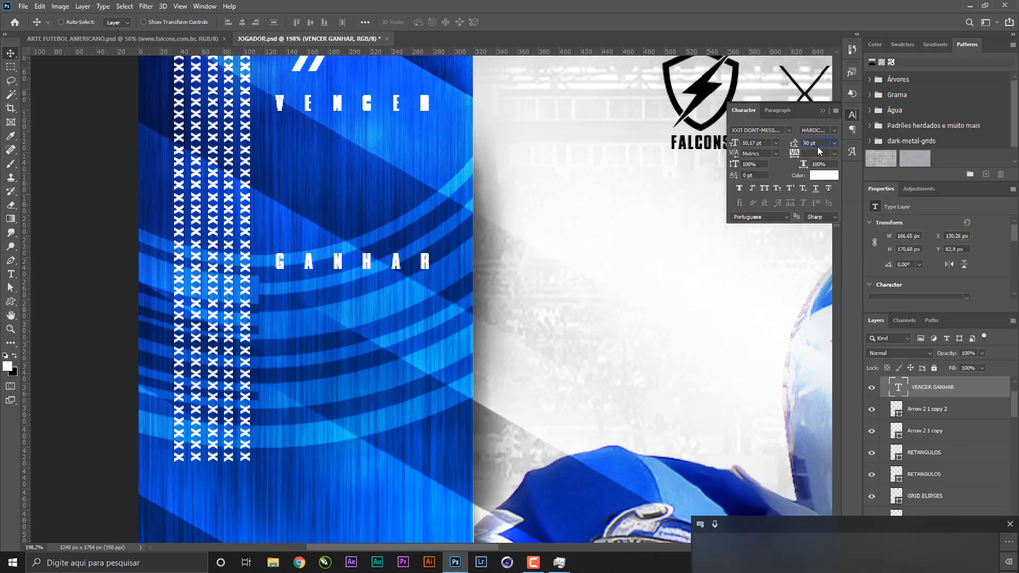
key(Return)
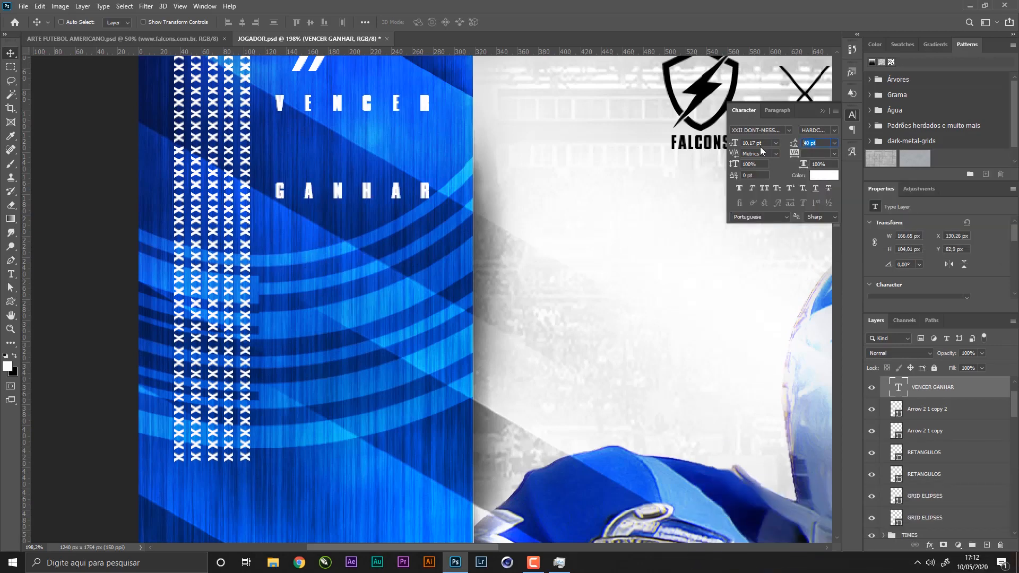
text(20)
key(Return)
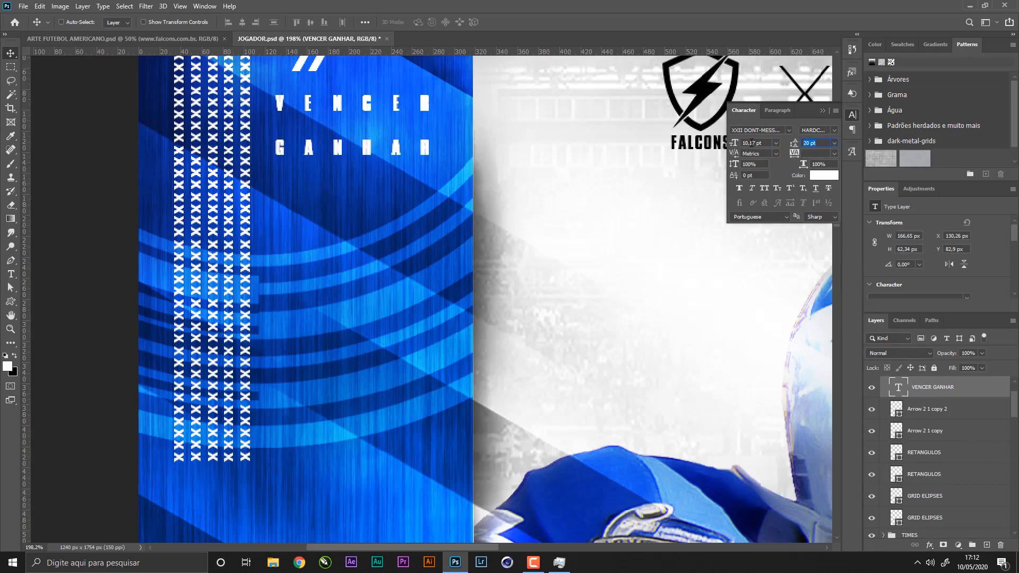
key(Return)
- Copy the respaced VENCER GANHAR pair and paste it twice underneath to rebuild the six-line text block
key(t)
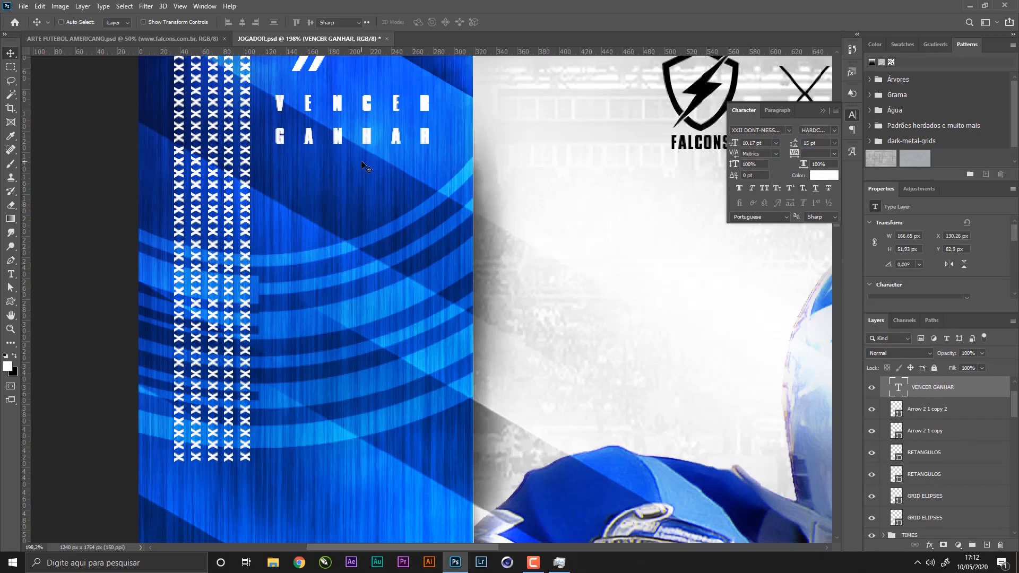
click(384, 137)
key(ctrl+a)
key(ctrl+c)
click(434, 137)
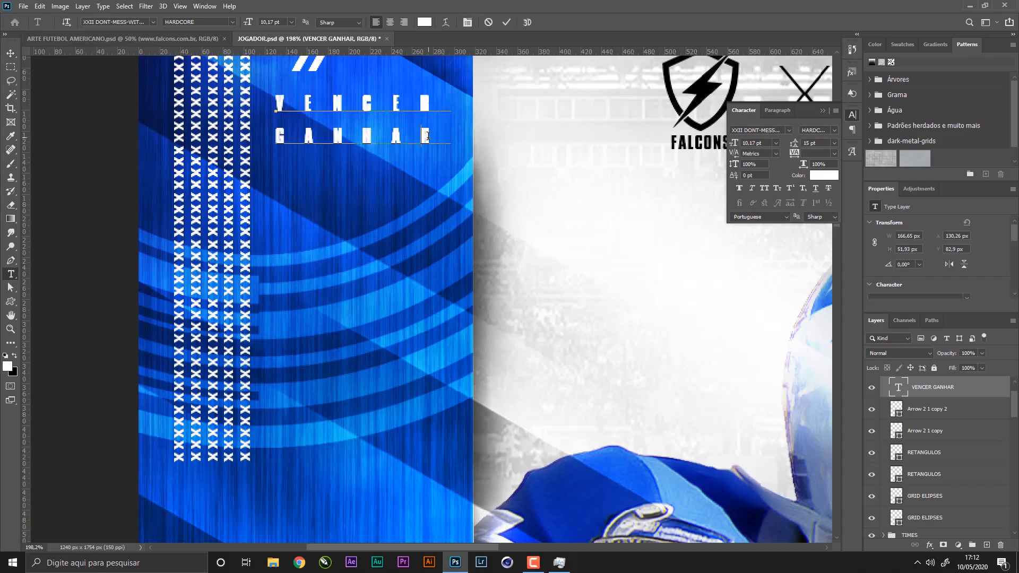
key(Return)
key(ctrl+v)
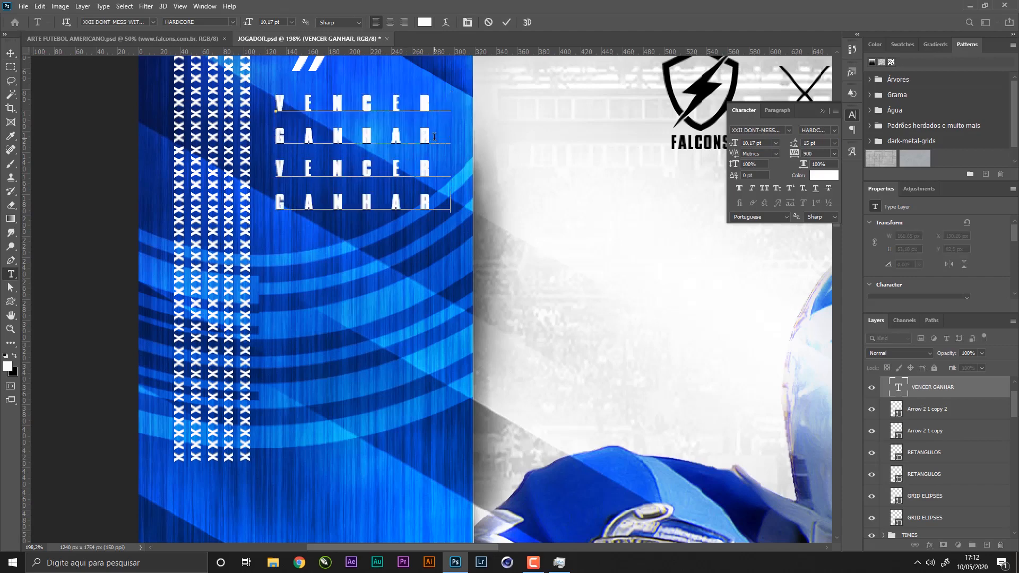
key(Return)
key(ctrl+v)
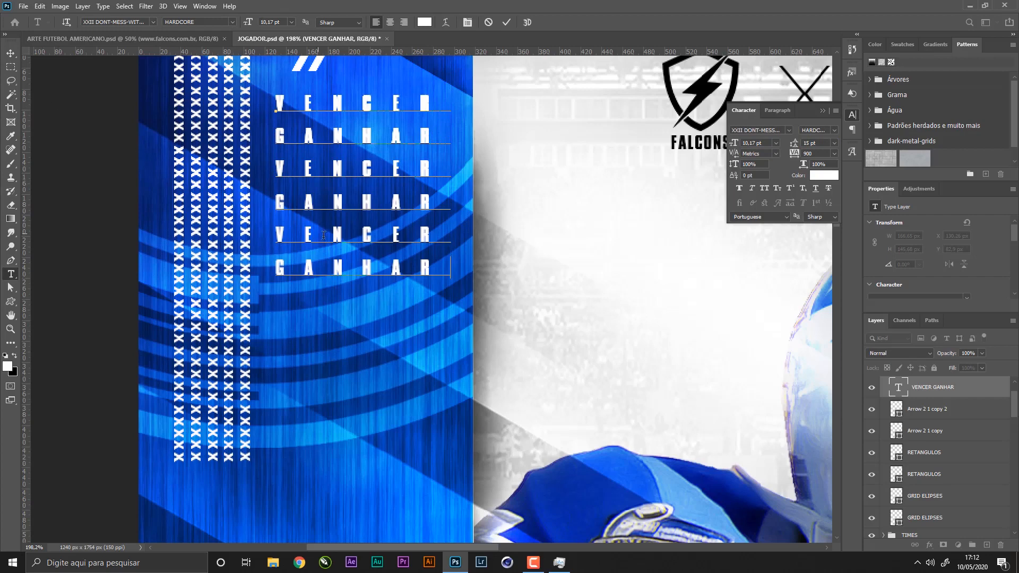
drag(277, 235, 475, 295)
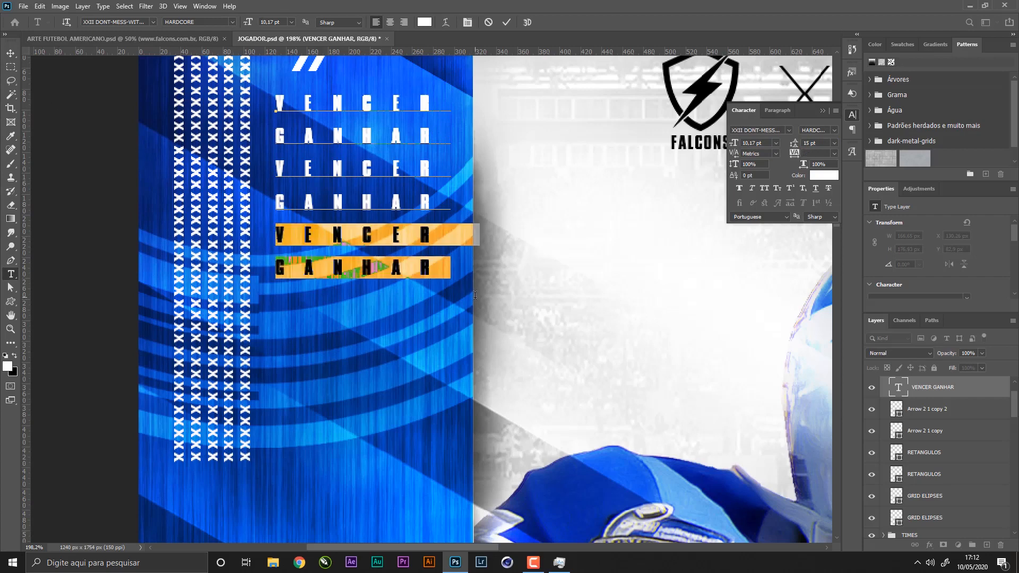
click(10, 54)
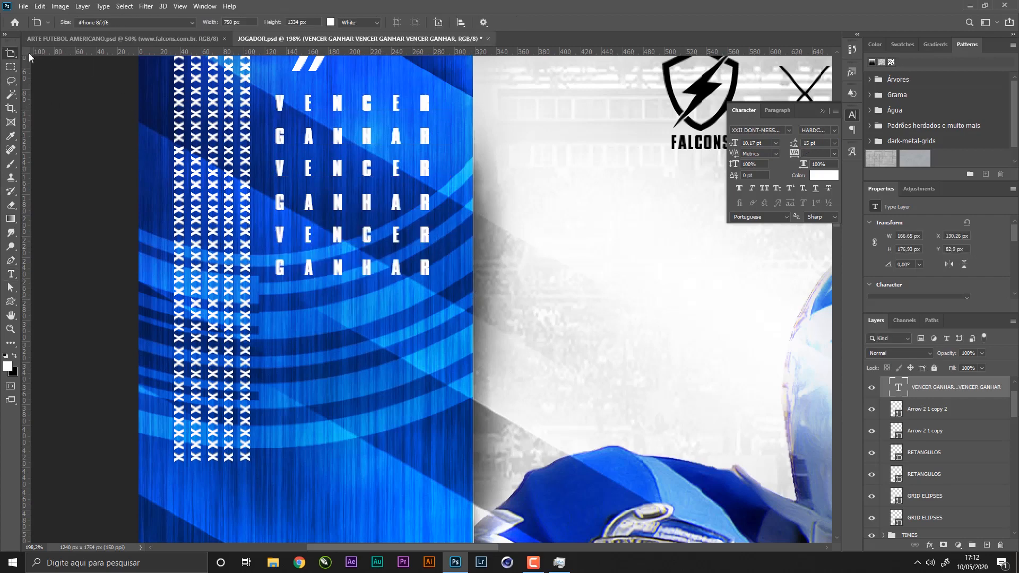
- Move the six-line text block slightly down and to the right under the double chevron, save the document, and nudge the block left
right_click(11, 55)
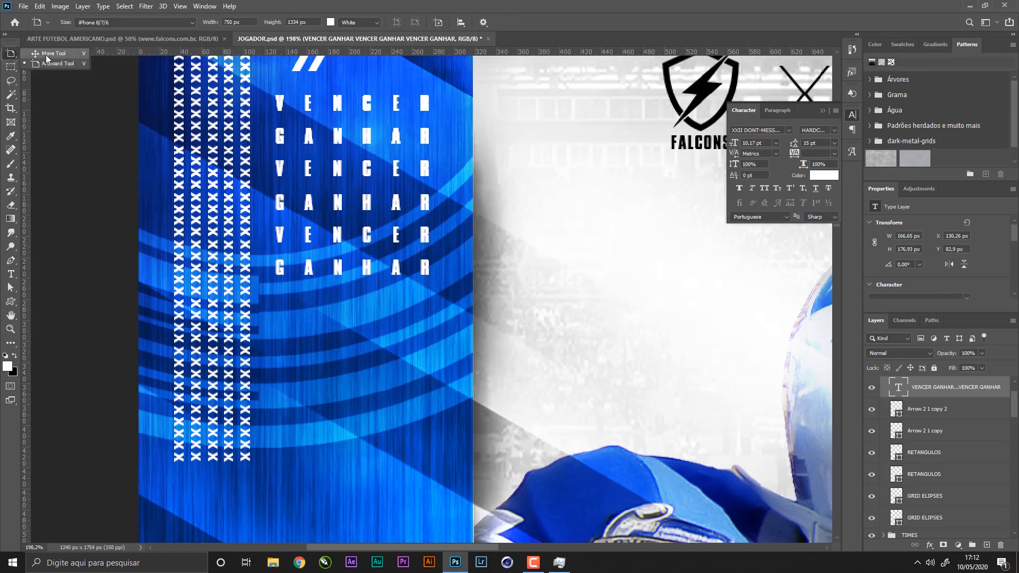
click(45, 55)
drag(370, 234, 391, 231)
key(ctrl+0)
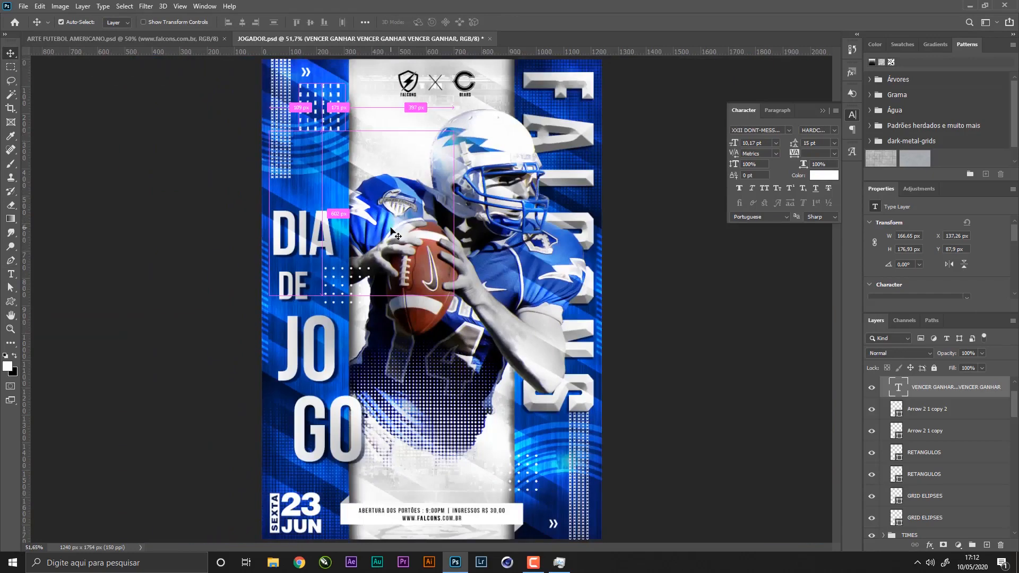
key(ctrl+s)
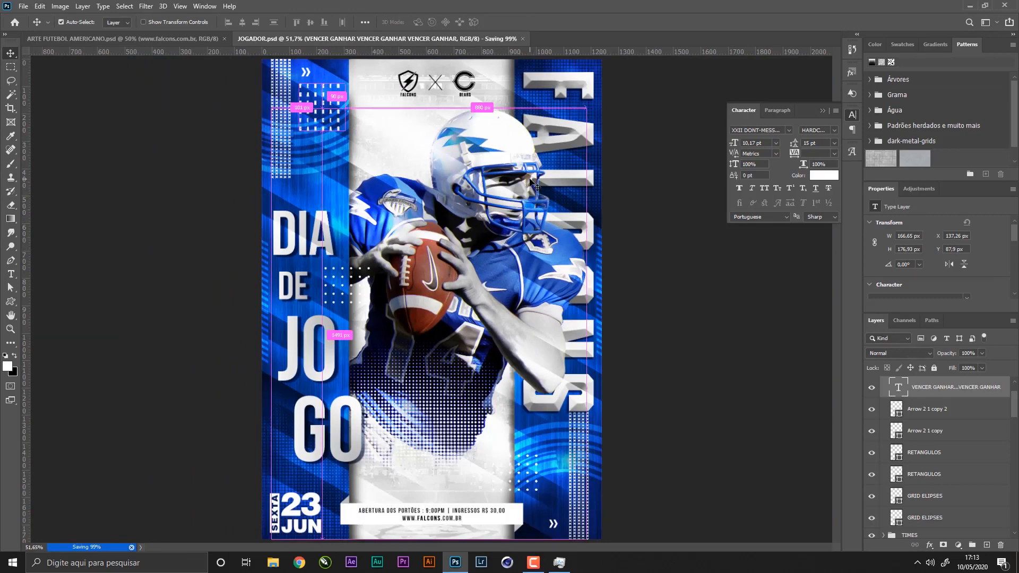
key(Left)
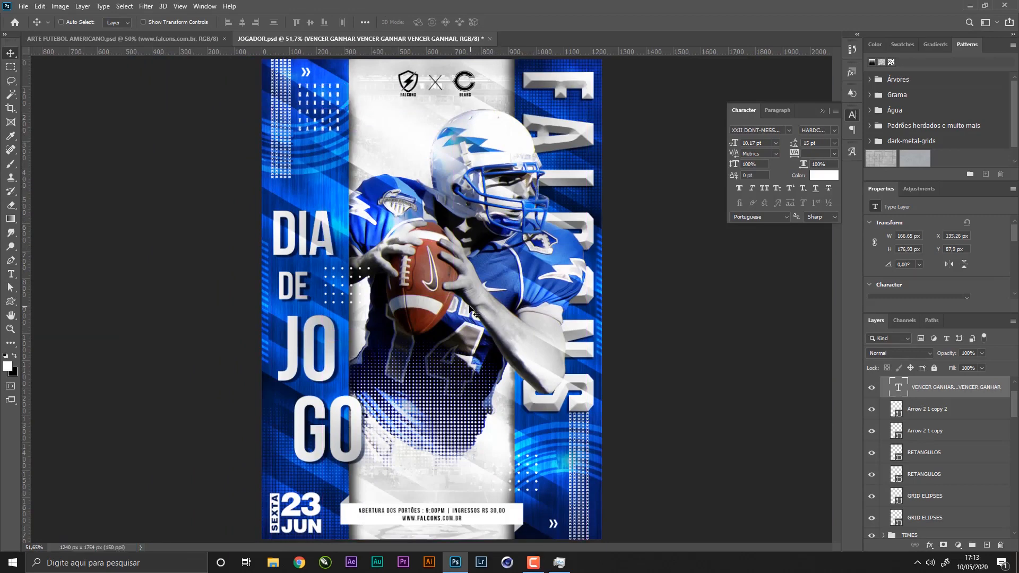
- Add a layer mask to the go text layer in the DIA DE JOGO group
right_click(322, 217)
click(340, 233)
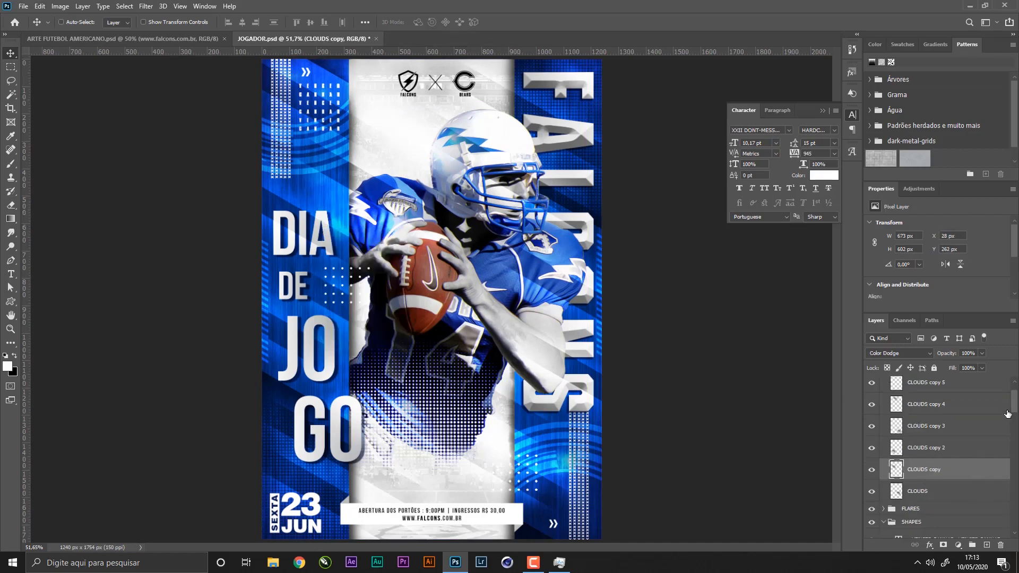
right_click(331, 333)
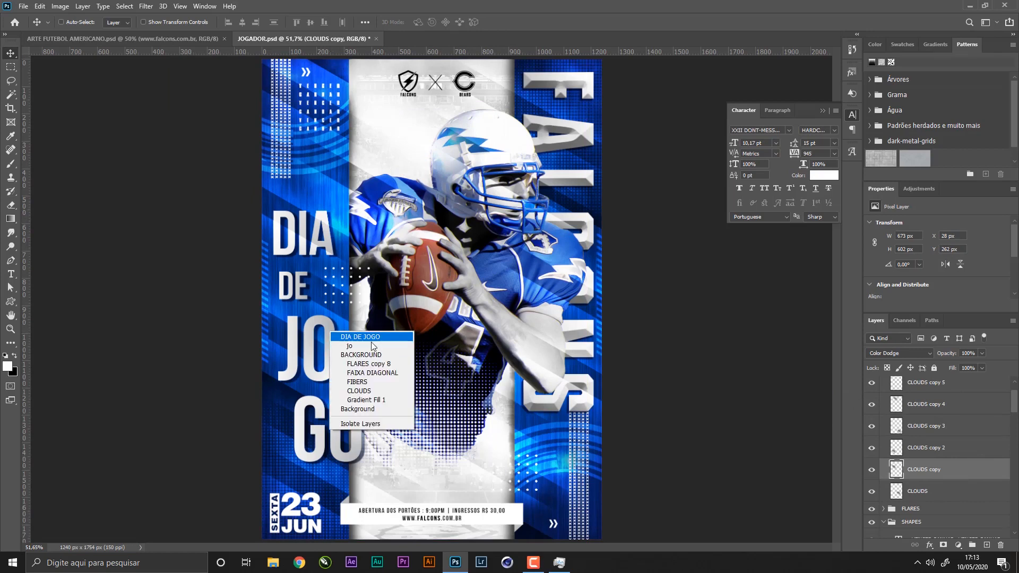
click(373, 346)
scroll(1014, 440, down, 1)
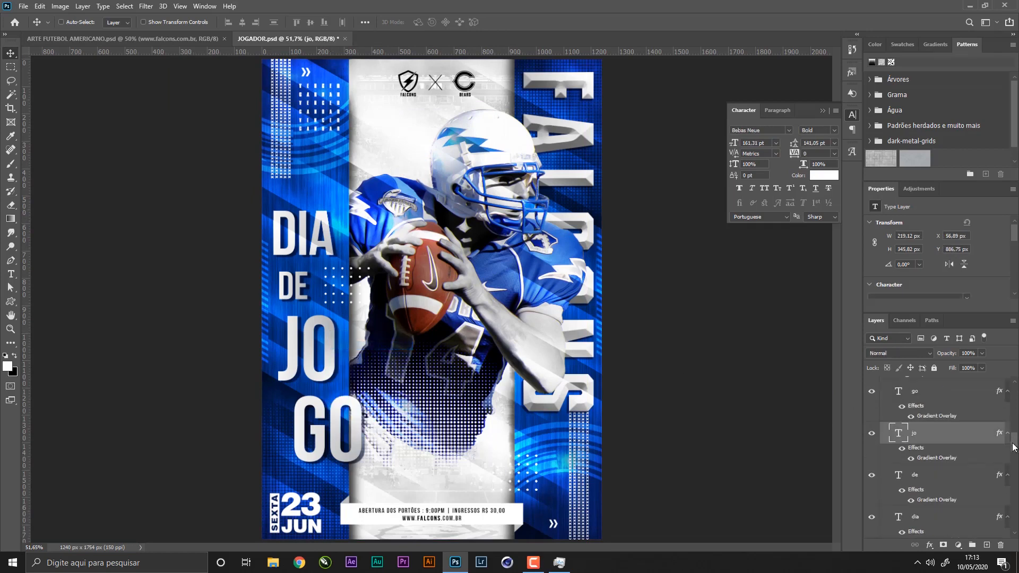
click(992, 445)
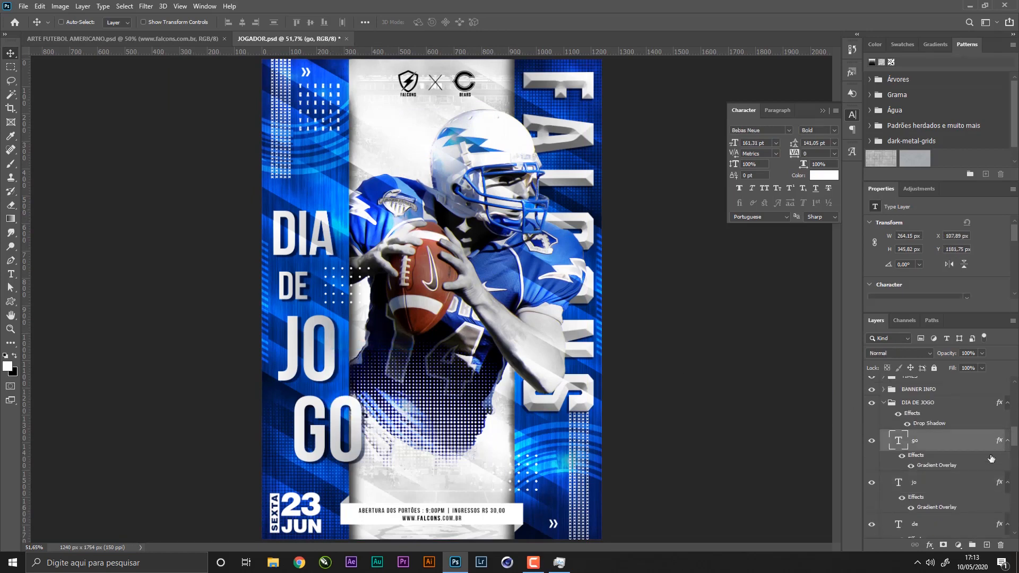
click(945, 545)
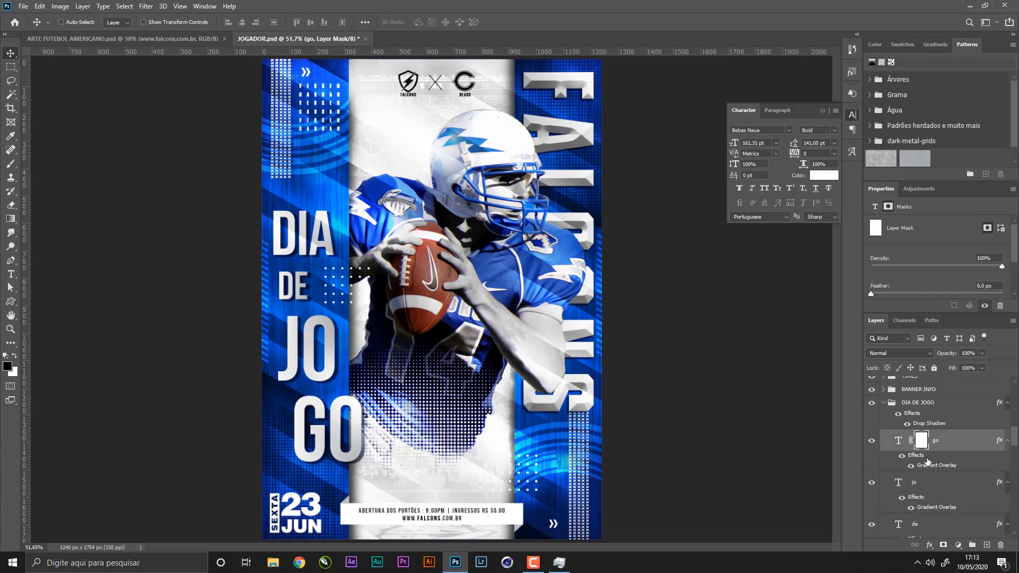
- Choose the halftone brush preset and reduce its size to 500 px
key(b)
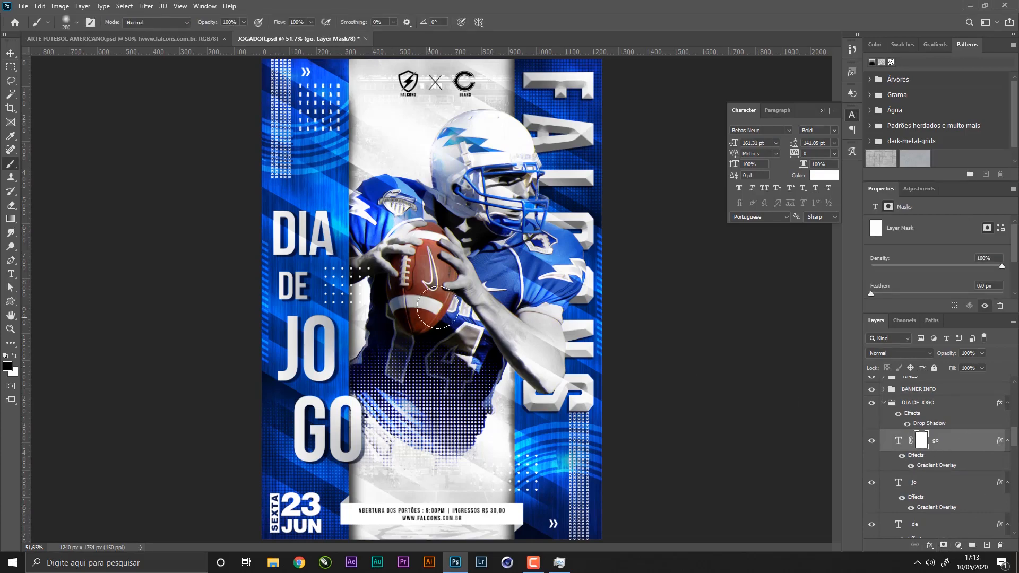
right_click(452, 305)
click(484, 426)
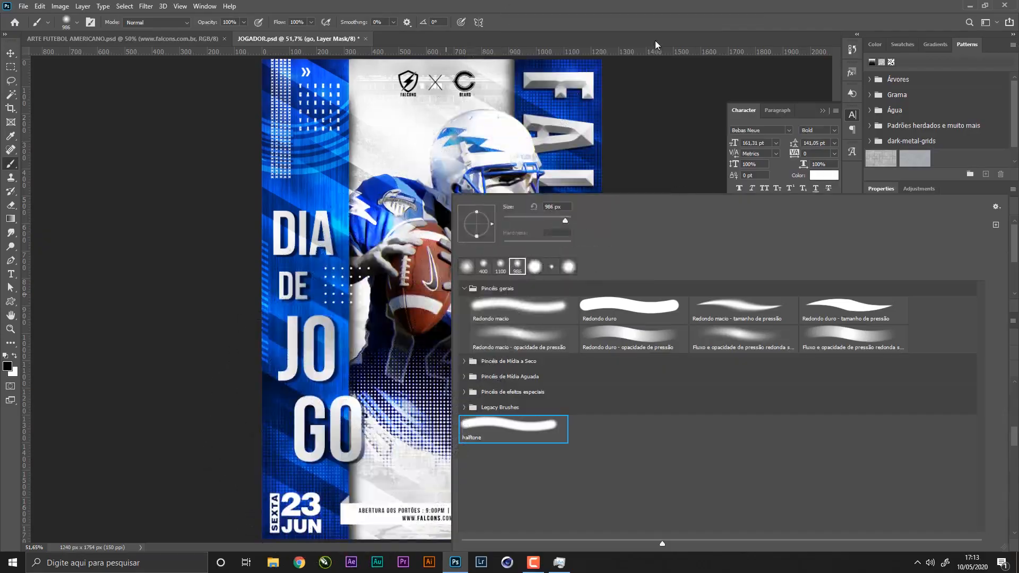
key(Return)
key(bracketleft)
key(bracketleft)
key(bracketleft)
key(bracketleft)
key(bracketleft)
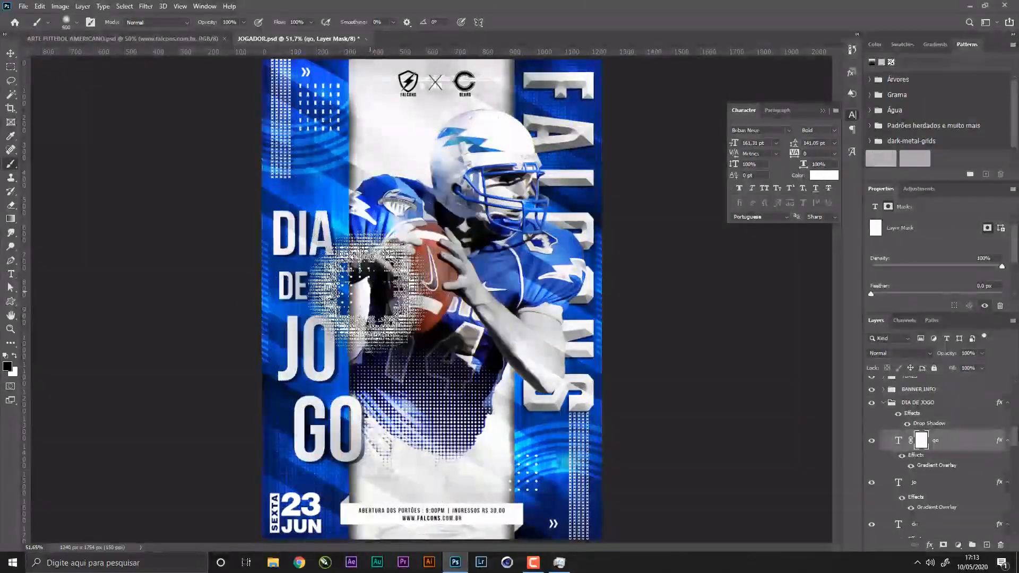
- Undo a trial halftone stamp and texture the upper-right part of GO with one black stamp on its mask
click(369, 265)
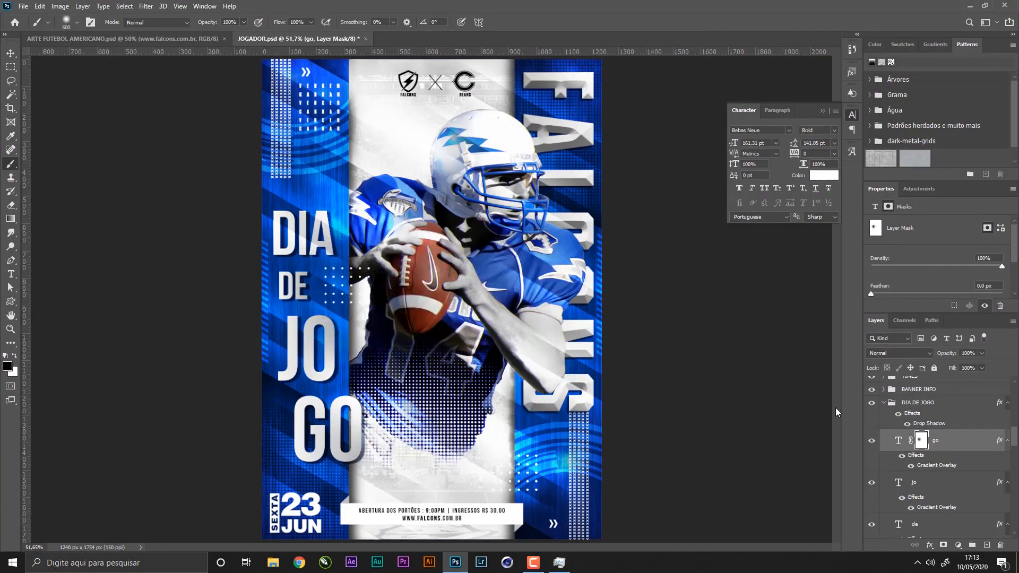
key(ctrl+z)
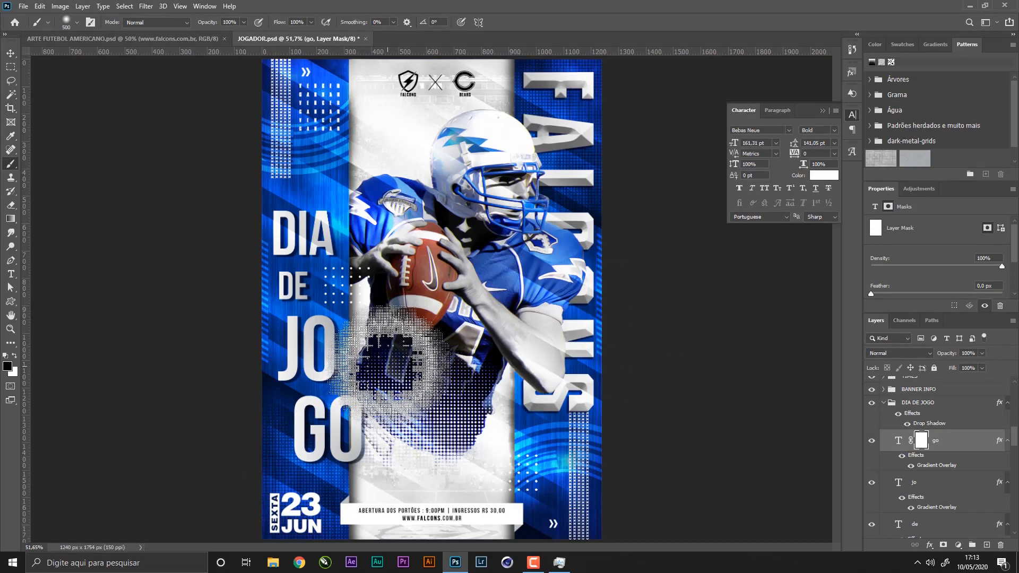
click(390, 369)
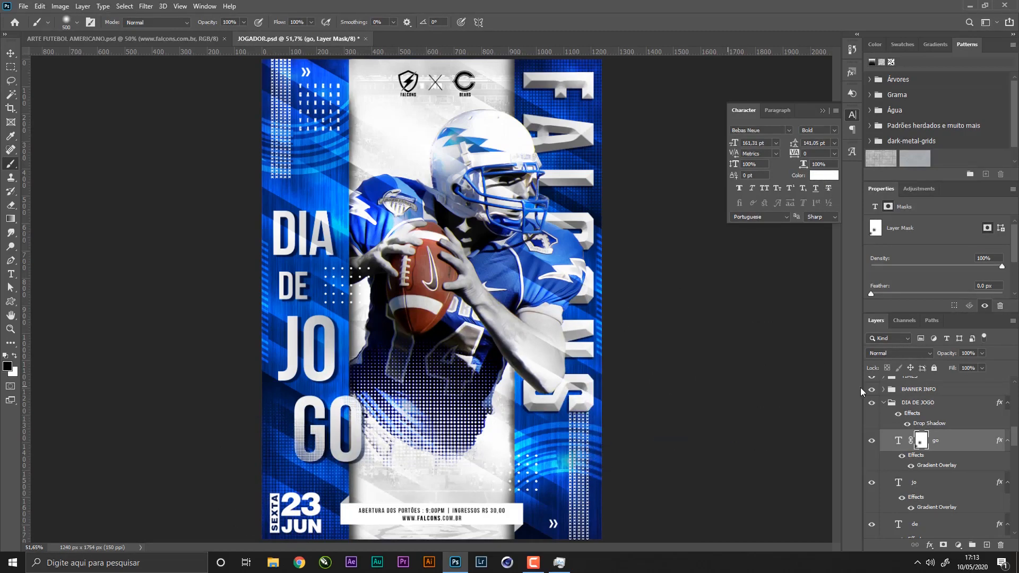
- Mask the jo text layer and stamp black halftone texture over the left edge and lower part of JO
click(939, 483)
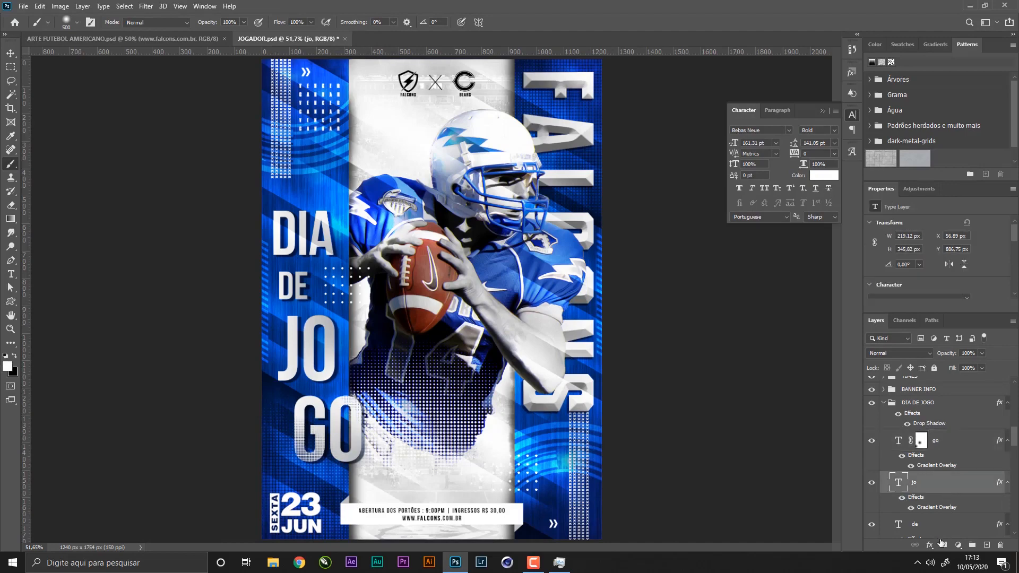
click(943, 545)
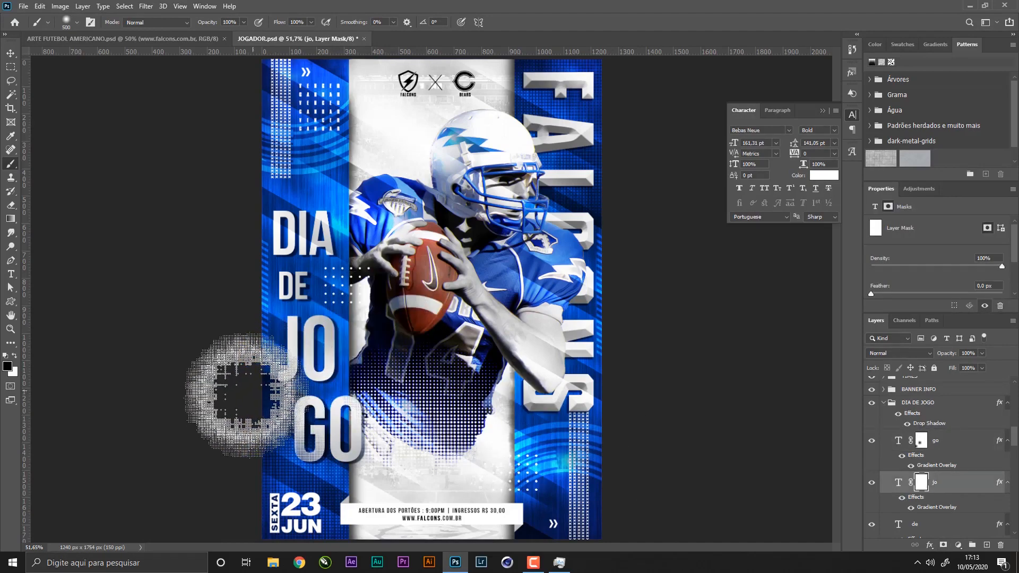
click(247, 301)
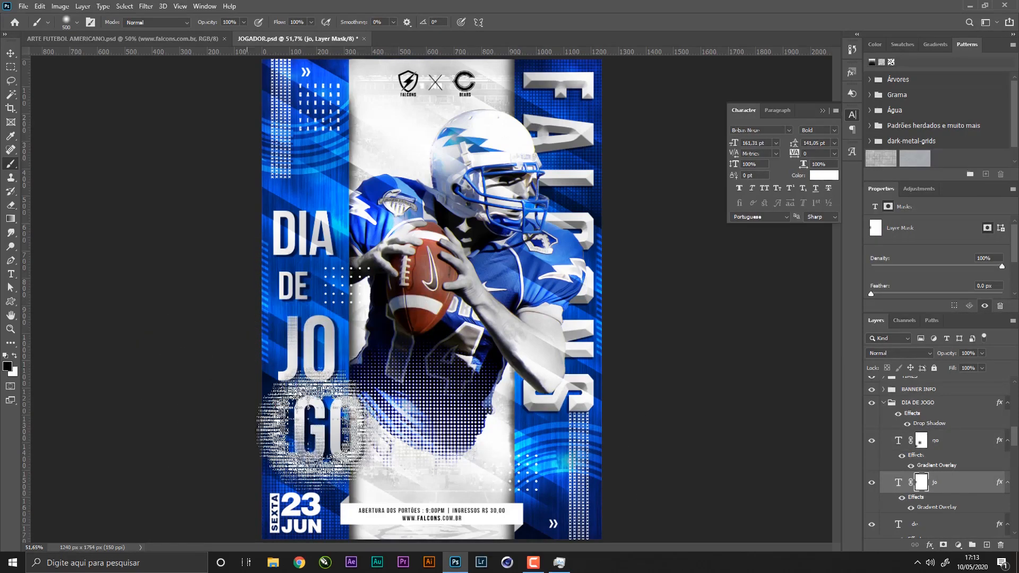
click(356, 416)
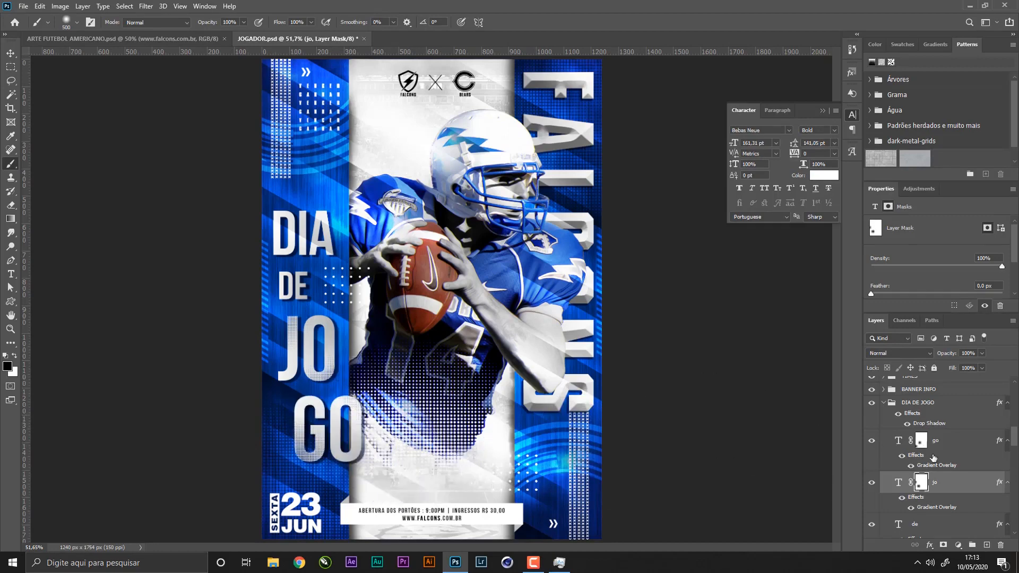
- Add layer masks to the de and dia text layers and stamp a black halftone on each to texture their edges
click(944, 545)
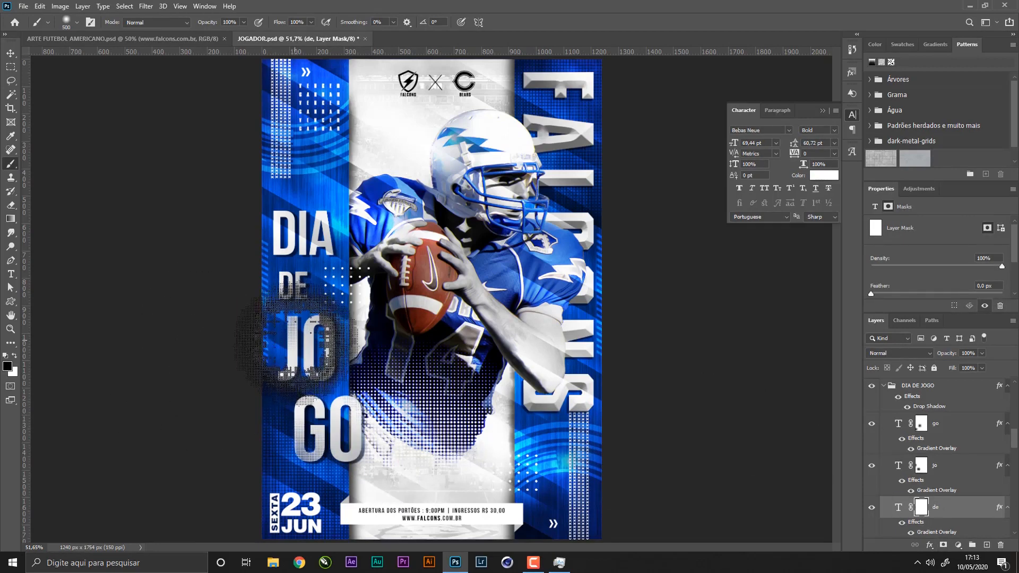
click(300, 332)
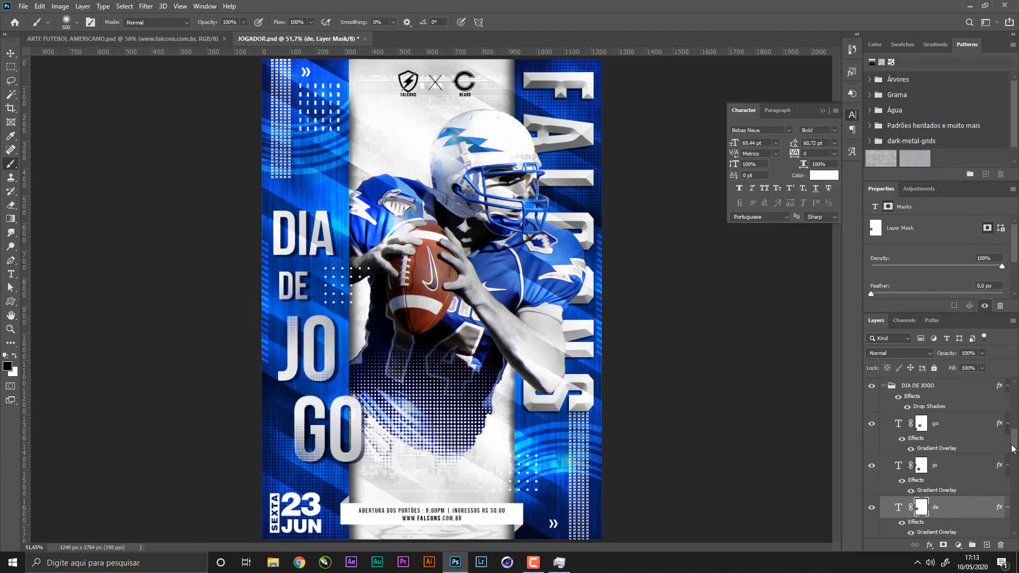
scroll(998, 448, down, 4)
click(934, 451)
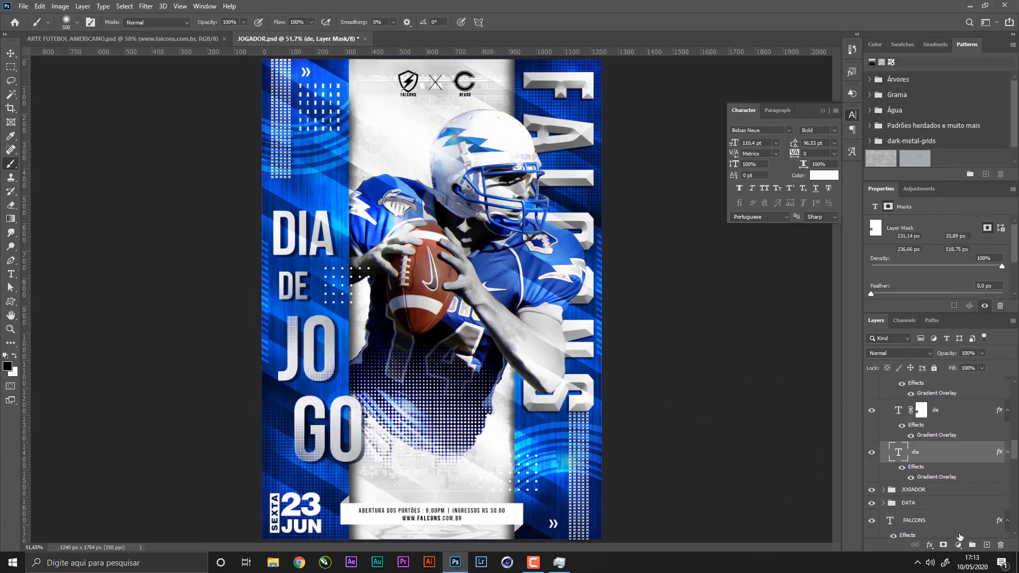
click(943, 545)
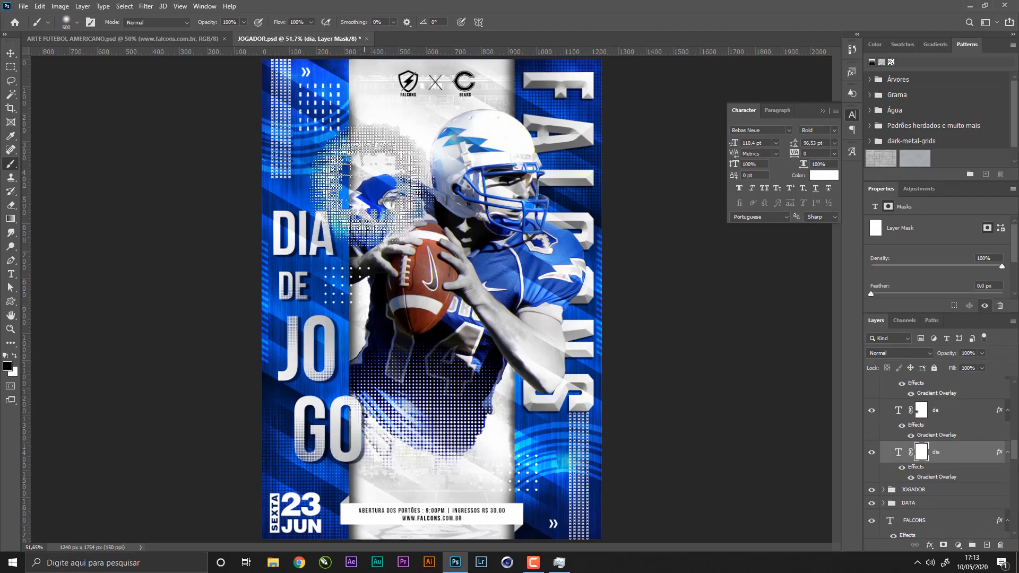
click(373, 186)
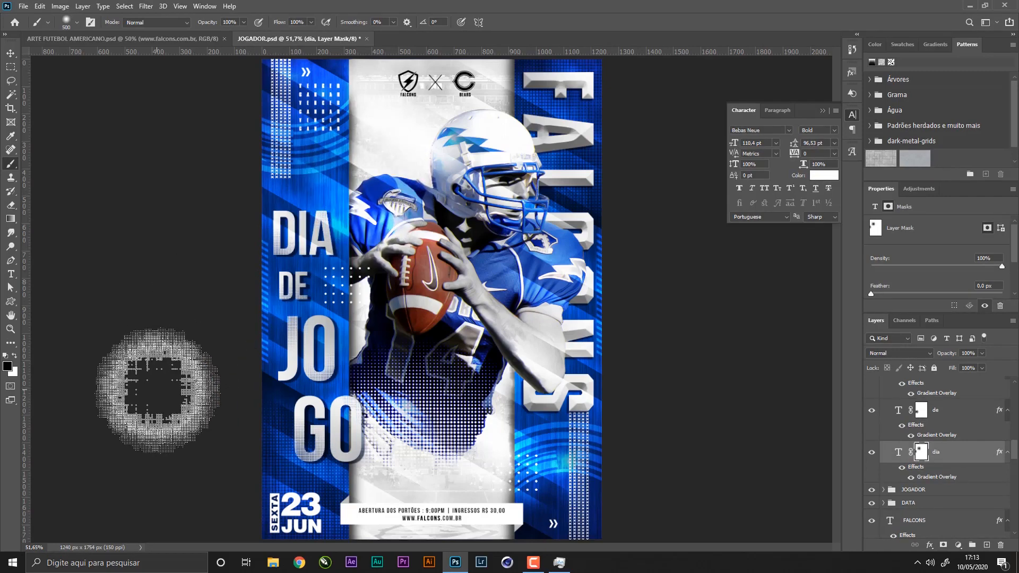
- Collapse the CLOUDS and SHAPES groups and save the document
click(10, 53)
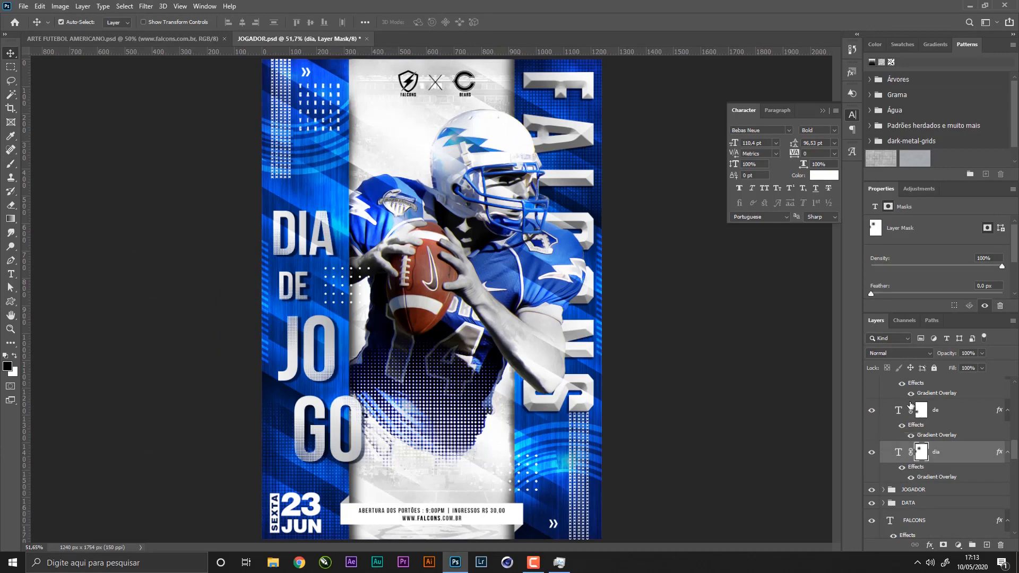
key(ctrl+s)
scroll(983, 418, up, 5)
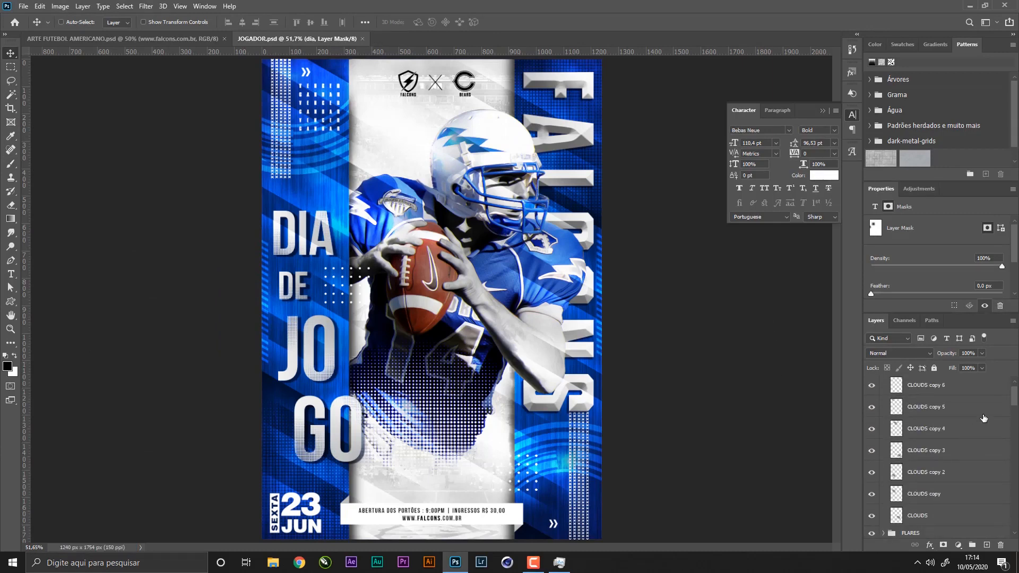
scroll(897, 398, up, 1)
click(884, 383)
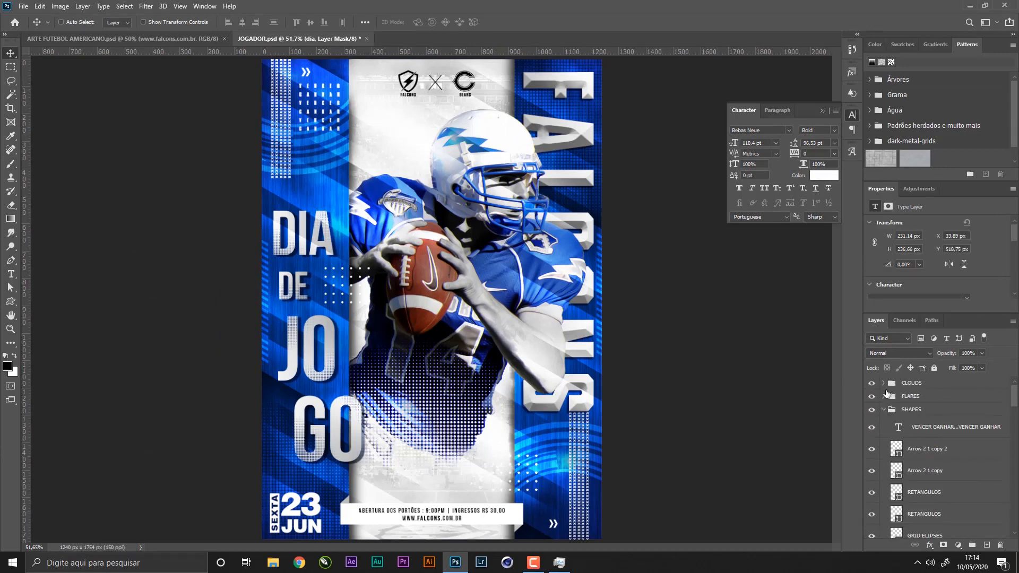
key(ctrl+s)
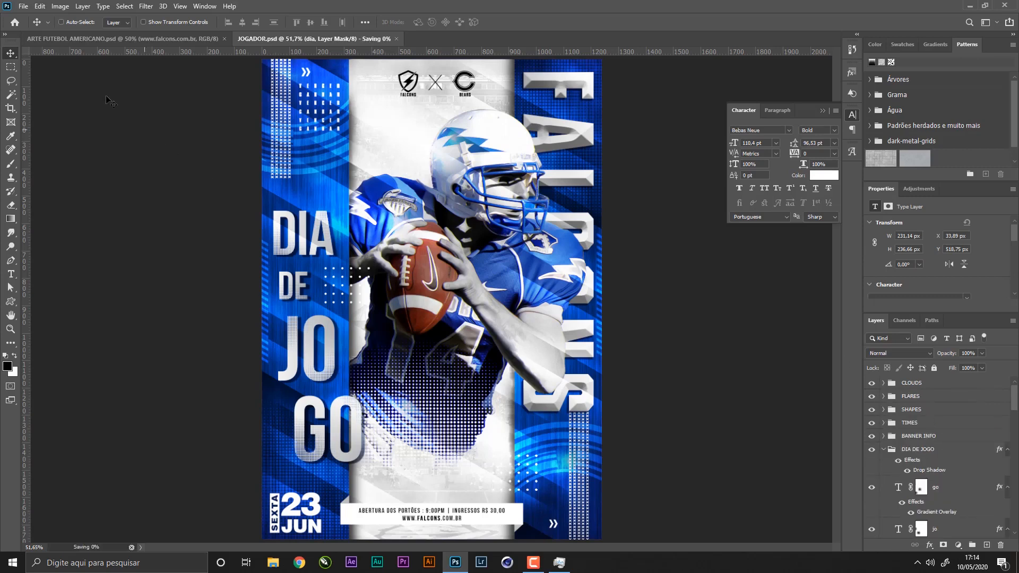
- Copy the NIKE logo layer from ARTE FUTEBOL AMERICANO.psd into JOGADOR.psd and place it above the ticket information banner
click(132, 40)
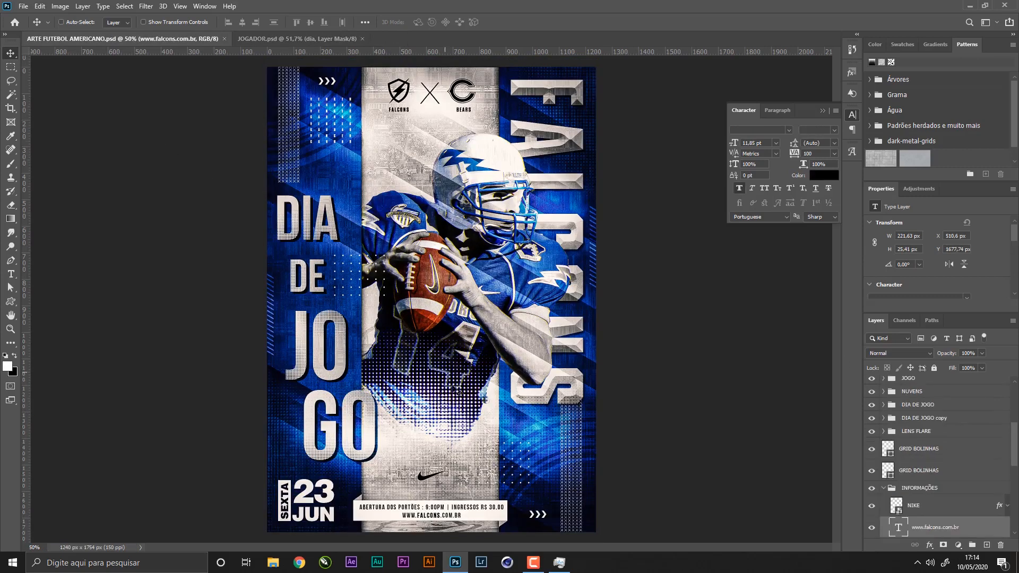
right_click(426, 483)
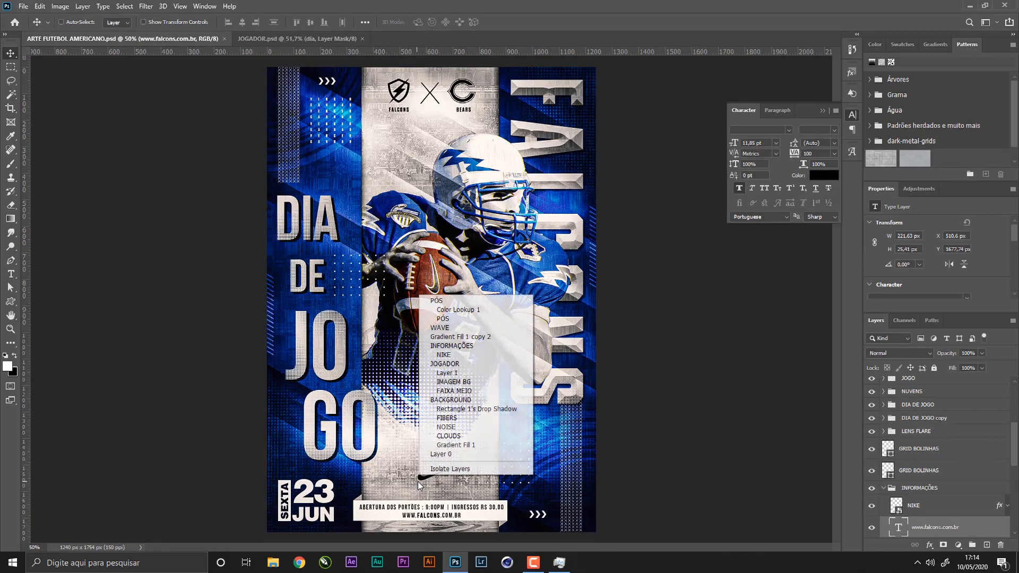
click(455, 355)
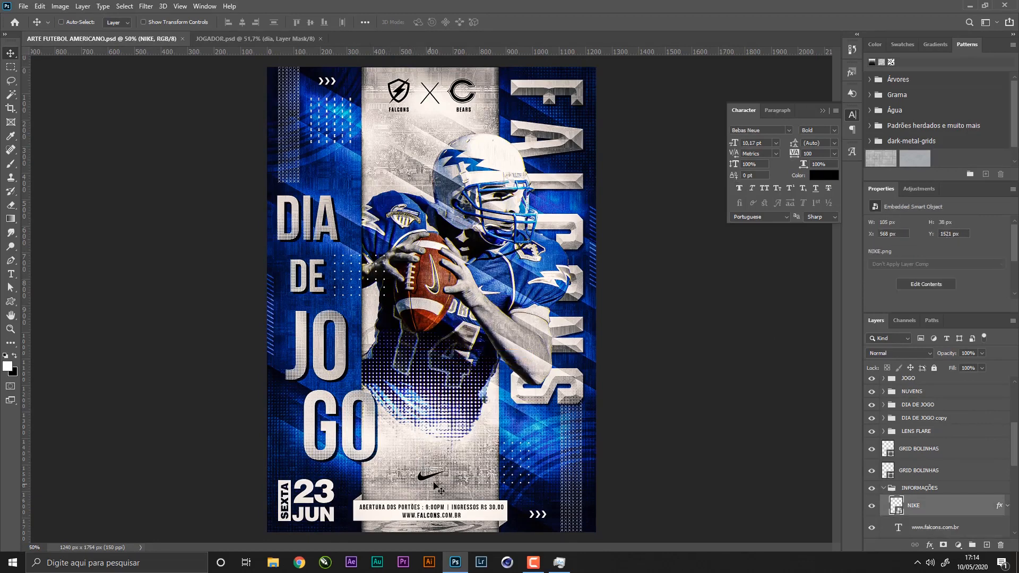
drag(188, 105, 436, 486)
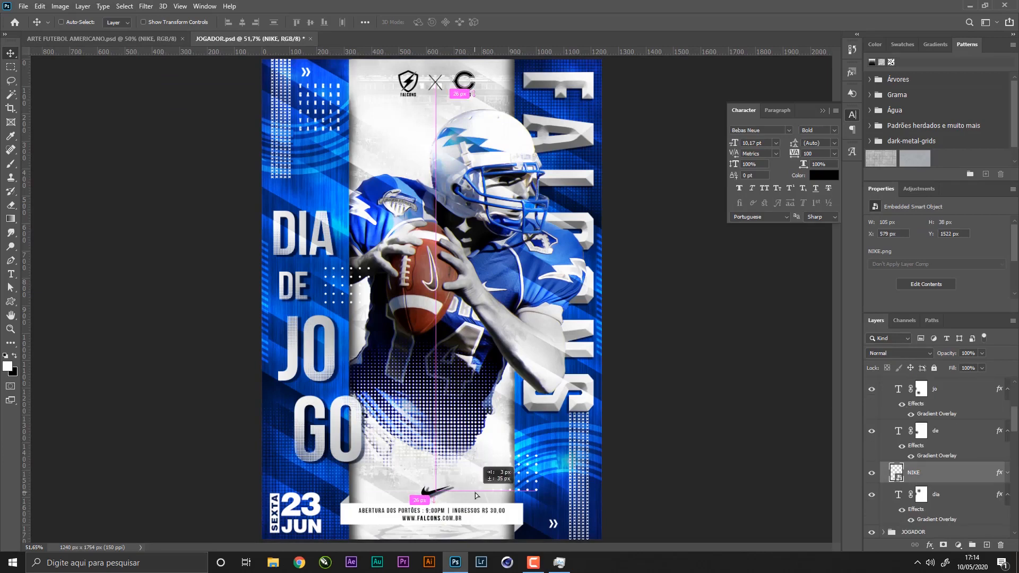
- Collapse the DIA DE JOGO group and move the NIKE layer to the start of the BANNER INFO group
right_click(944, 475)
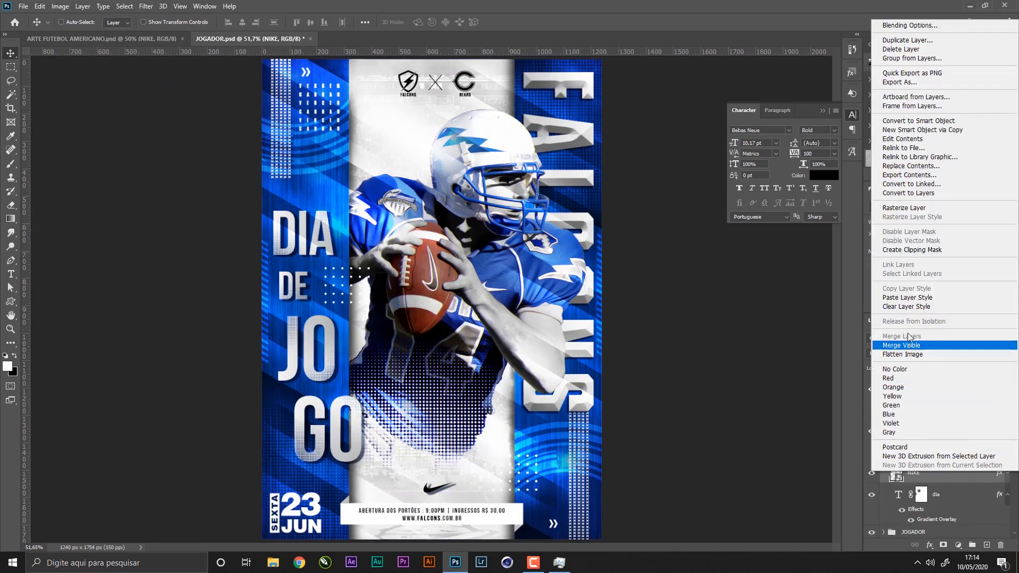
click(862, 453)
drag(930, 471, 943, 409)
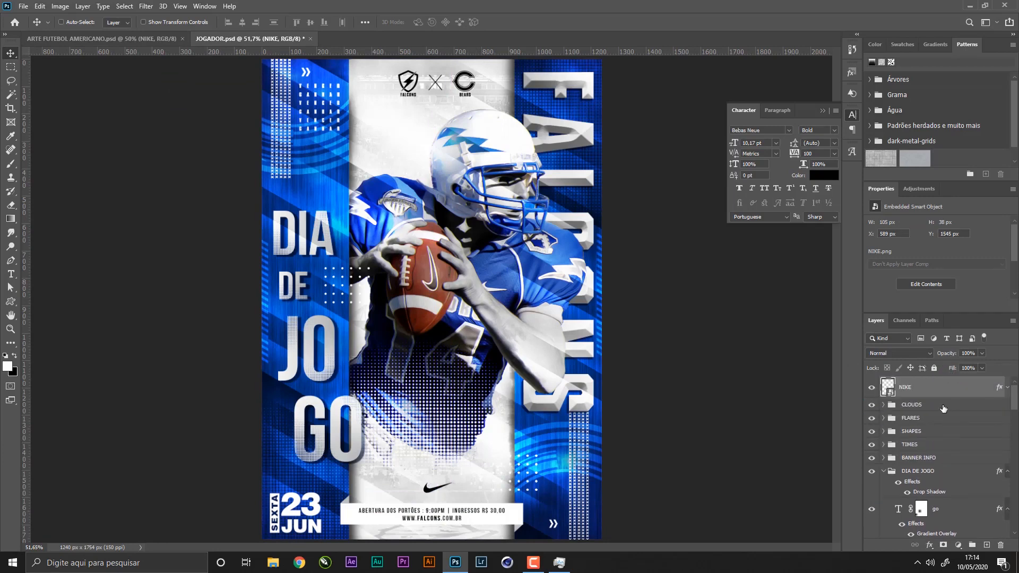
click(883, 472)
drag(944, 383, 894, 455)
click(883, 436)
click(928, 453)
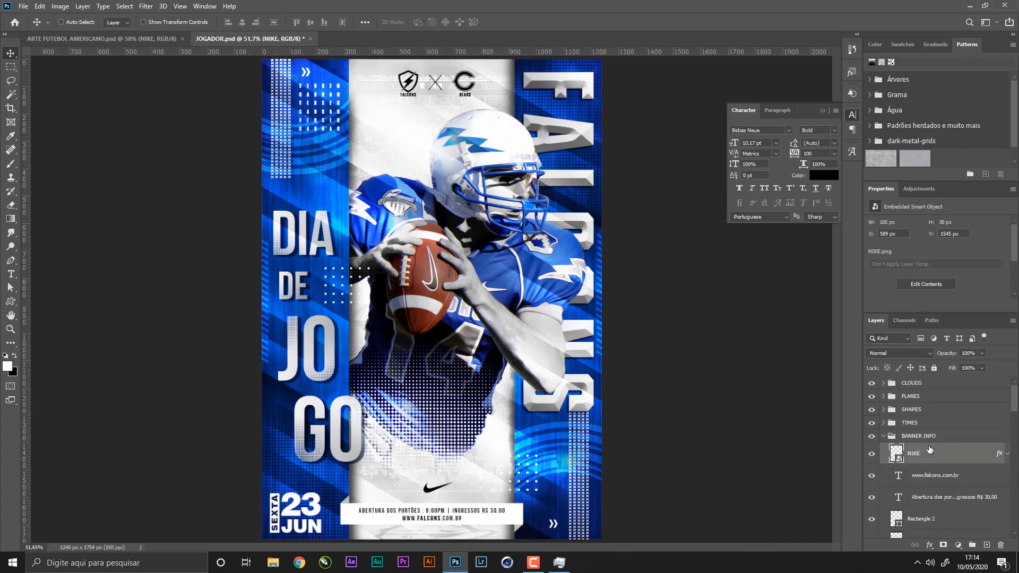
- Center the NIKE logo horizontally on the canvas, clear its layer style, and save the document
click(242, 22)
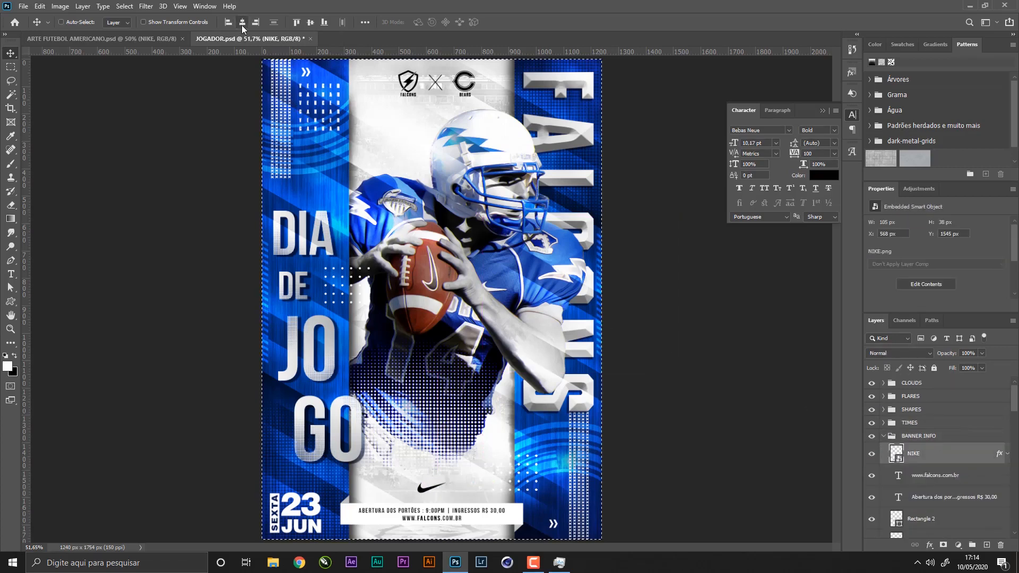
key(ctrl+d)
click(1009, 454)
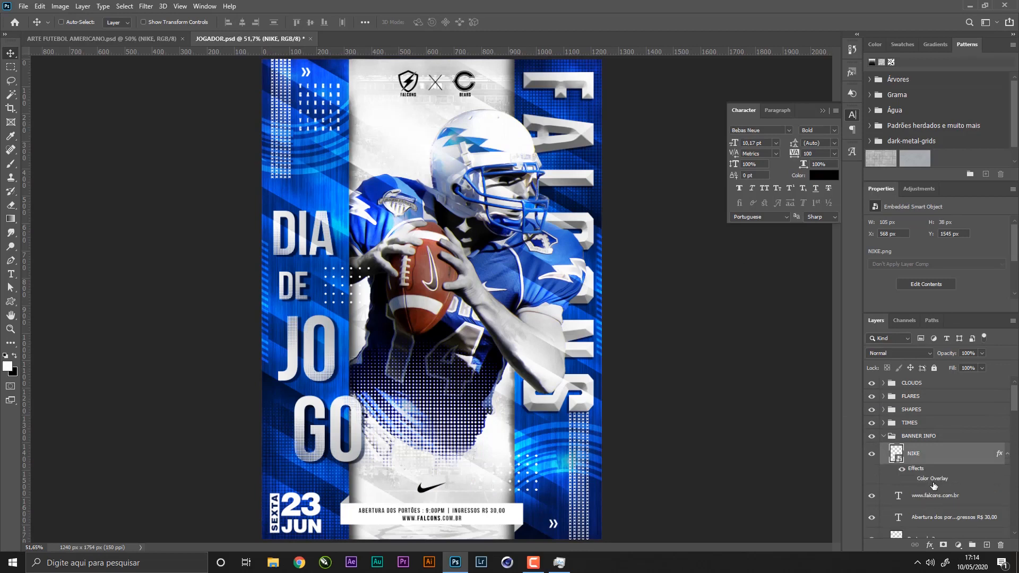
right_click(939, 462)
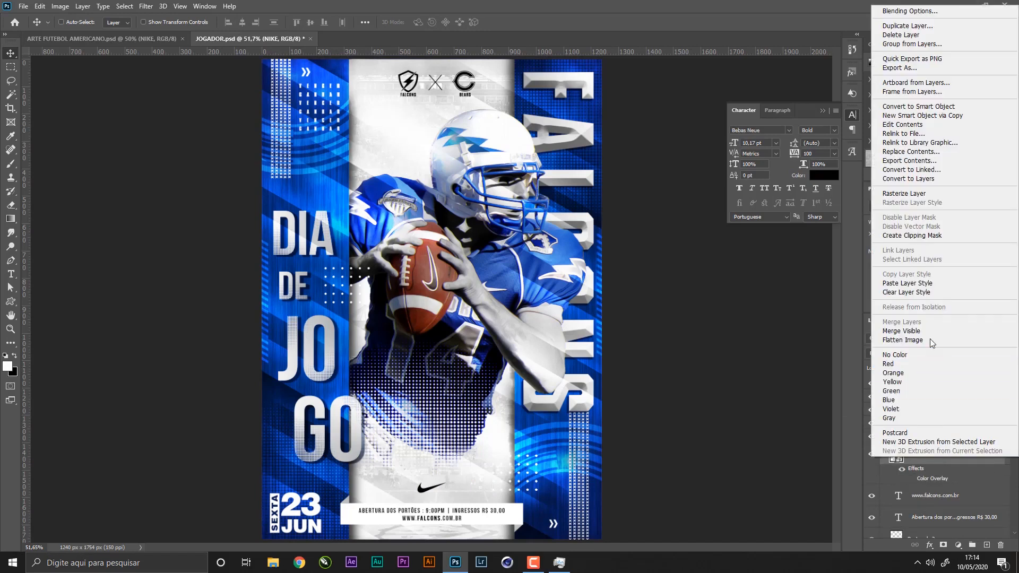
click(913, 296)
key(ctrl+s)
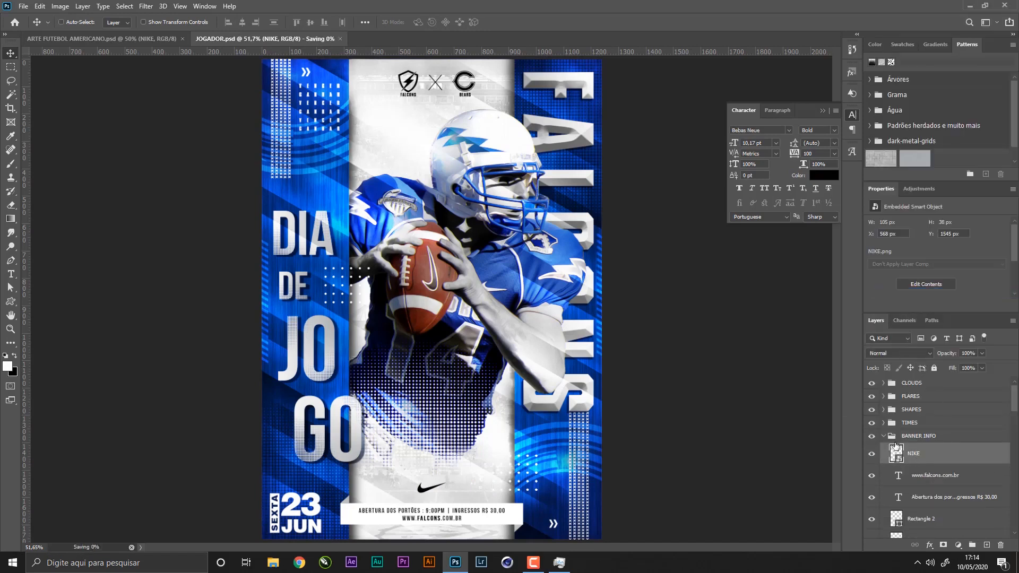
- Collapse the BANNER INFO group and add a new layer above the CLOUDS group, filled with white
click(884, 435)
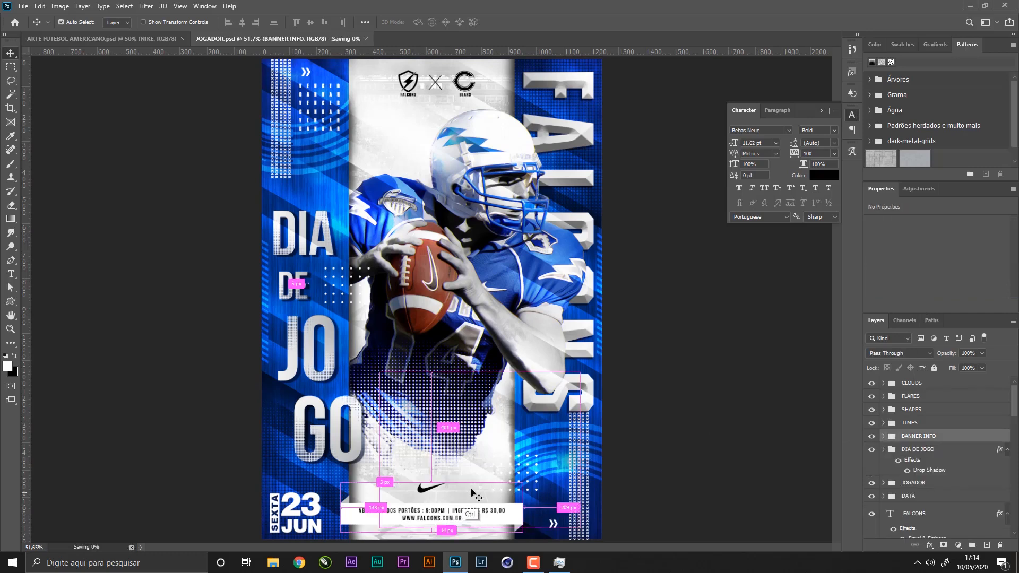
key(ctrl)
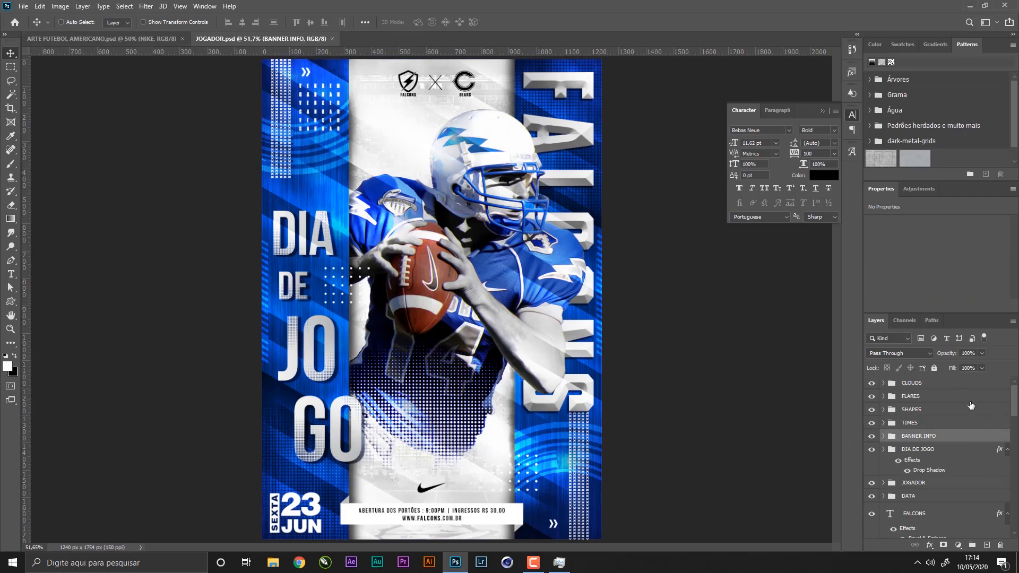
click(940, 384)
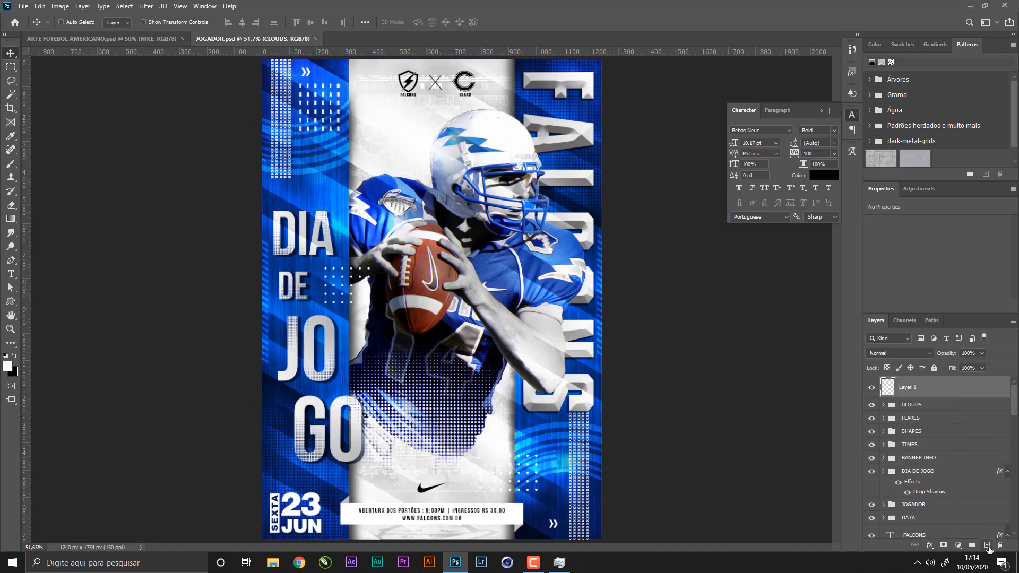
click(987, 545)
key(d)
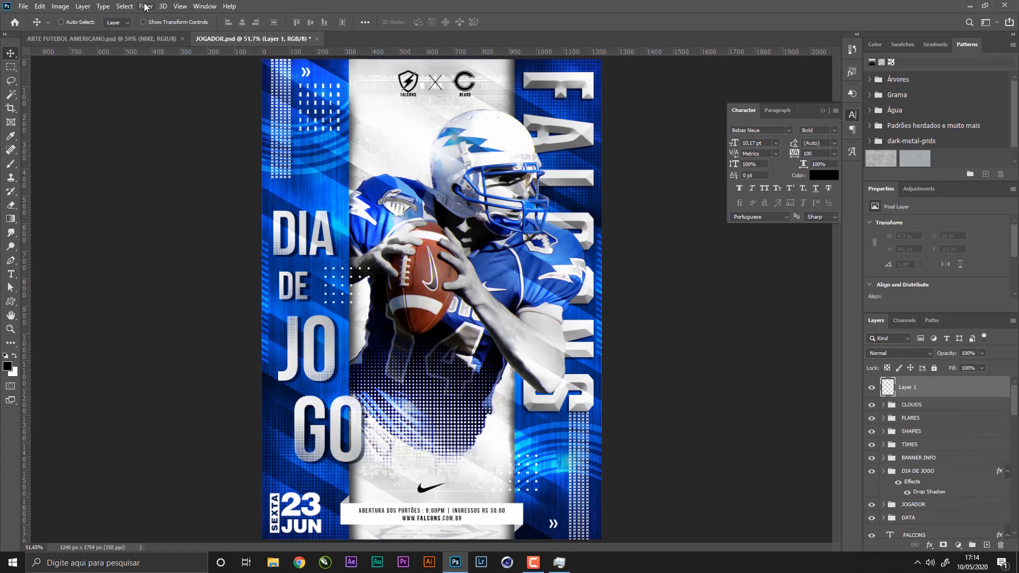
key(alt+BackSpace)
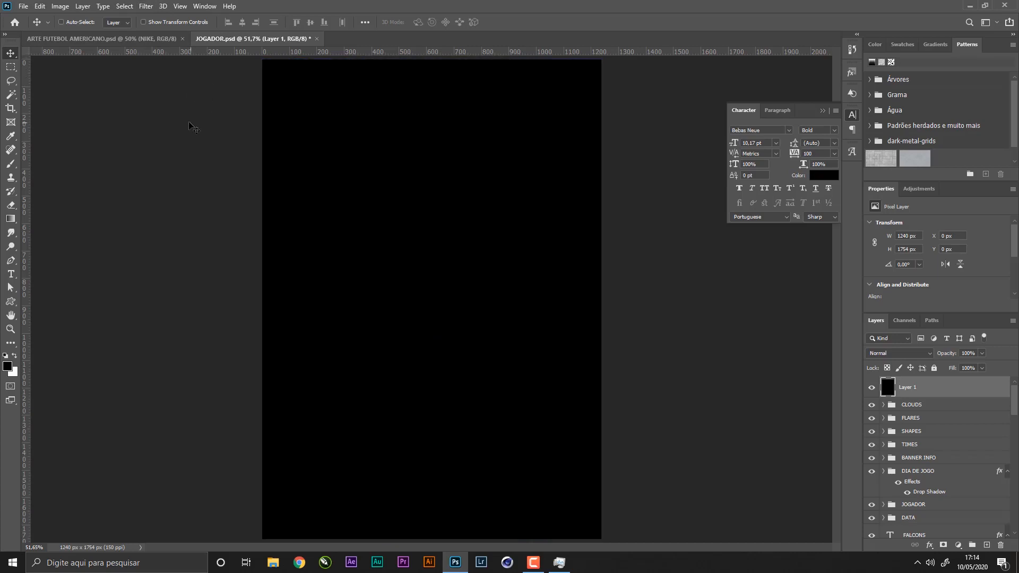
key(x)
key(alt+BackSpace)
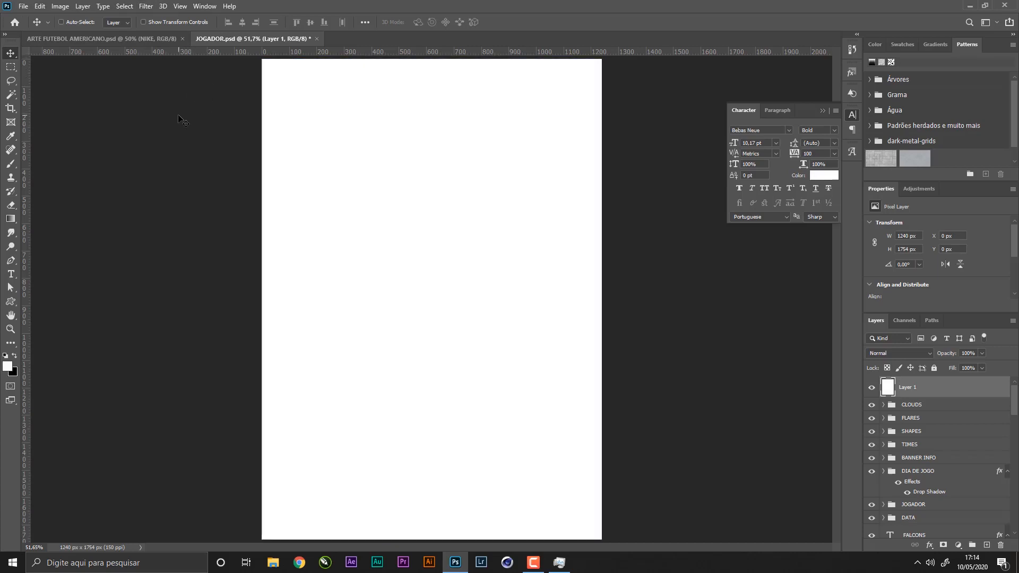
- Apply the Difference Clouds filter to Layer 1, repeating it to produce a dark, veined cloud texture
click(147, 6)
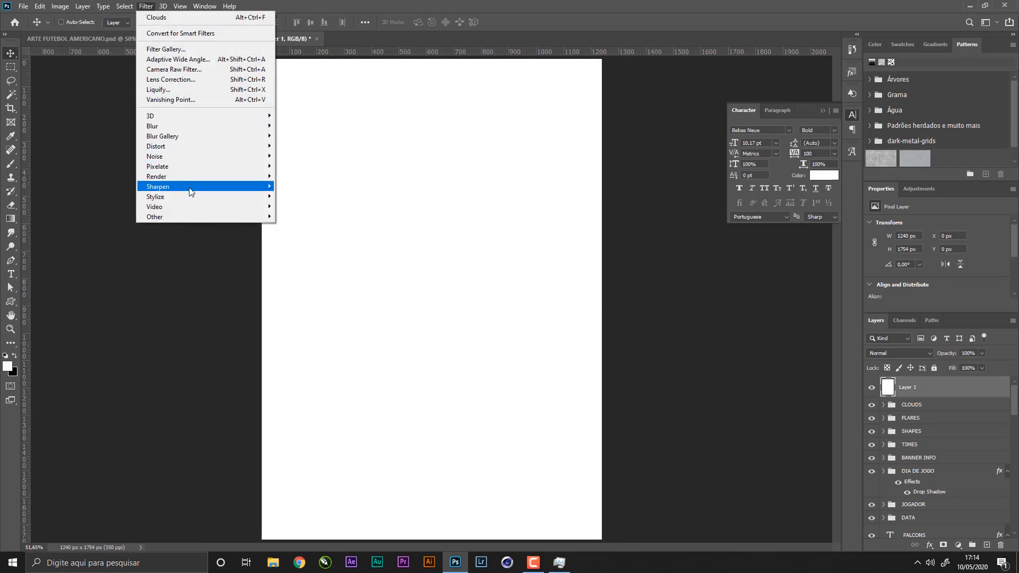
mouse_move(200, 176)
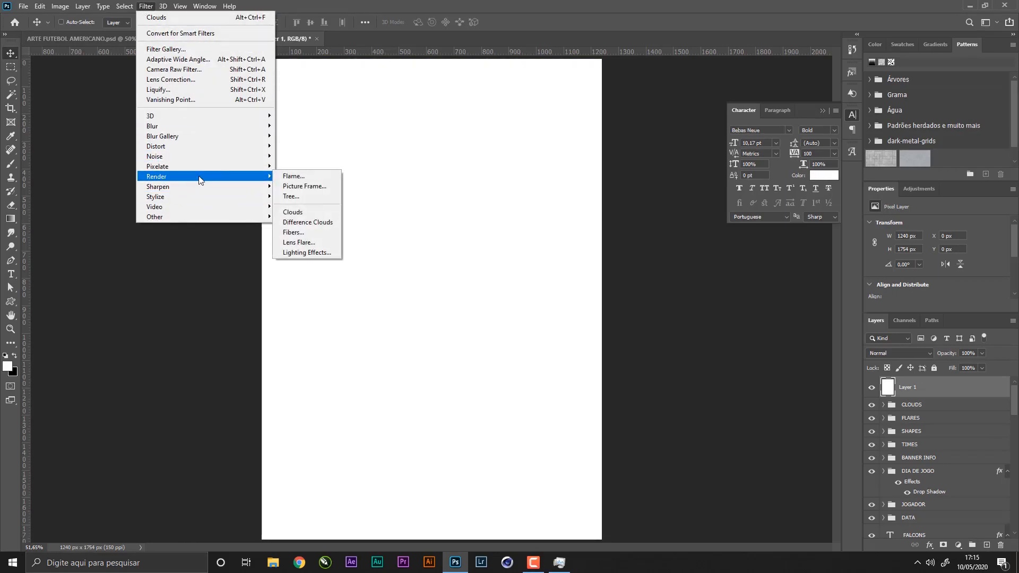
click(320, 224)
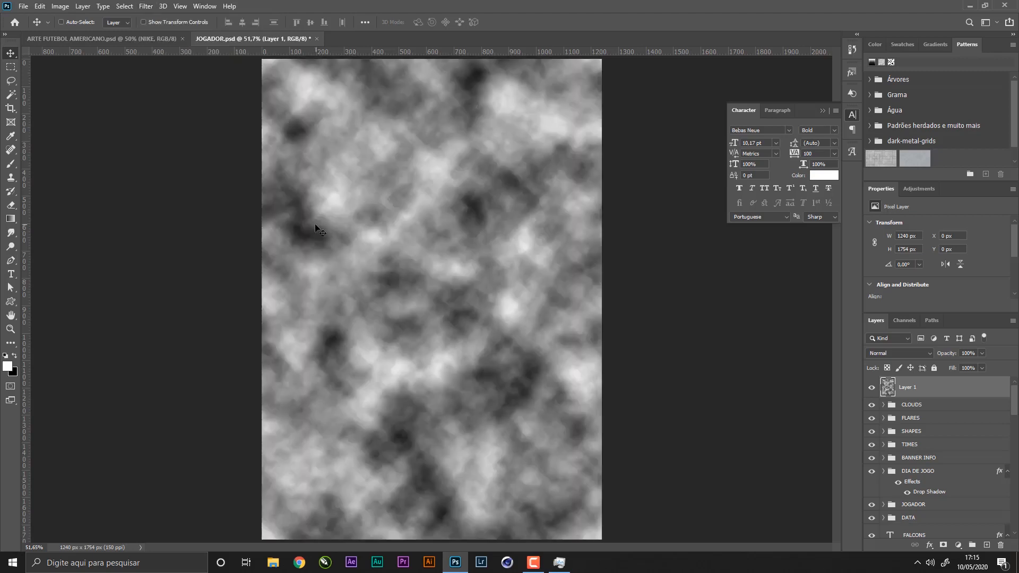
key(ctrl)
key(ctrl+z)
key(ctrl+f)
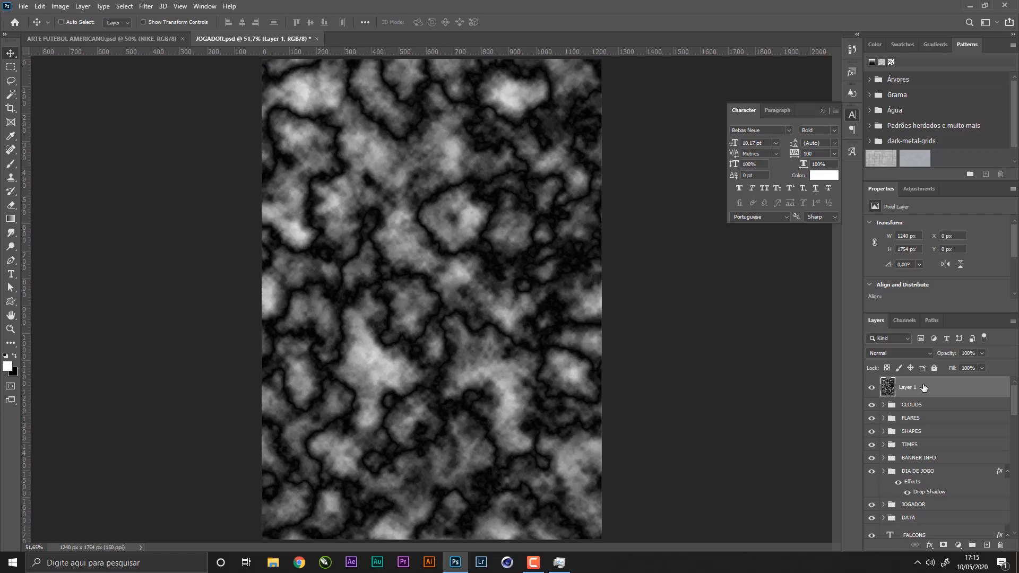
- Distort Layer 1 with a Triangle Wave filter: 999 generators, wavelength 10–120, amplitude 5–35, scale 100%, Repeat Edge Pixels
click(146, 7)
mouse_move(179, 152)
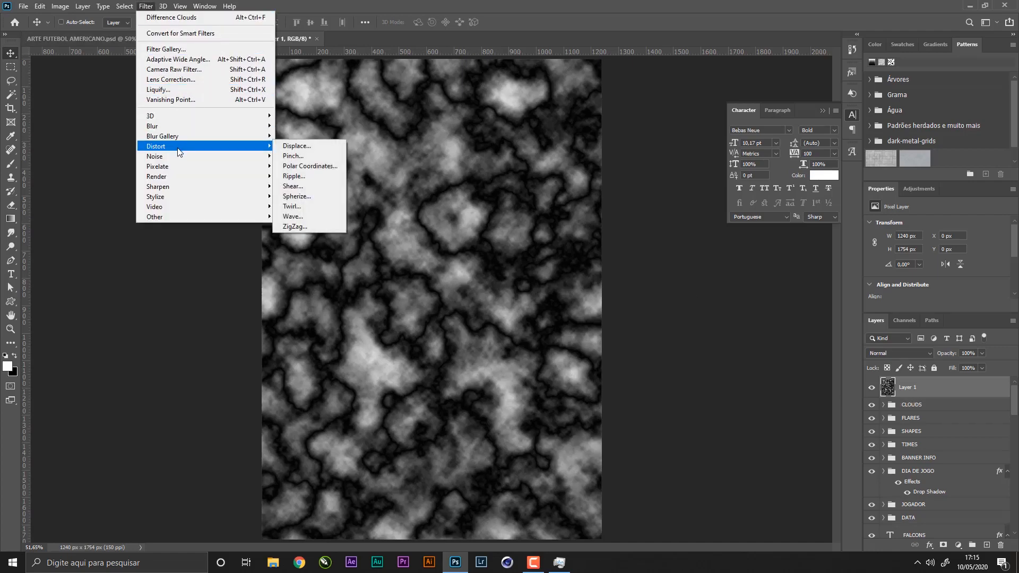
click(294, 216)
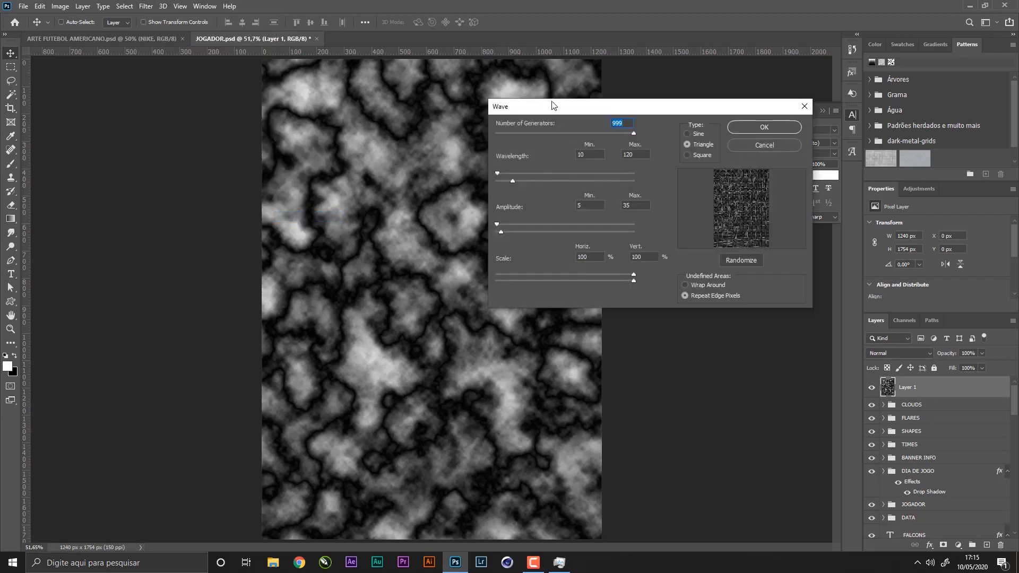
drag(560, 108, 581, 148)
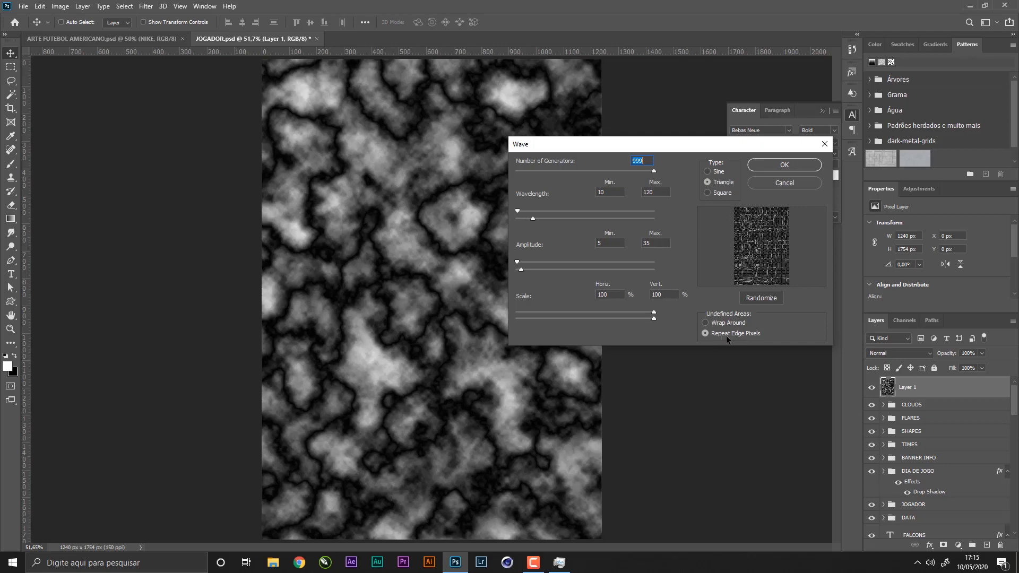
click(784, 165)
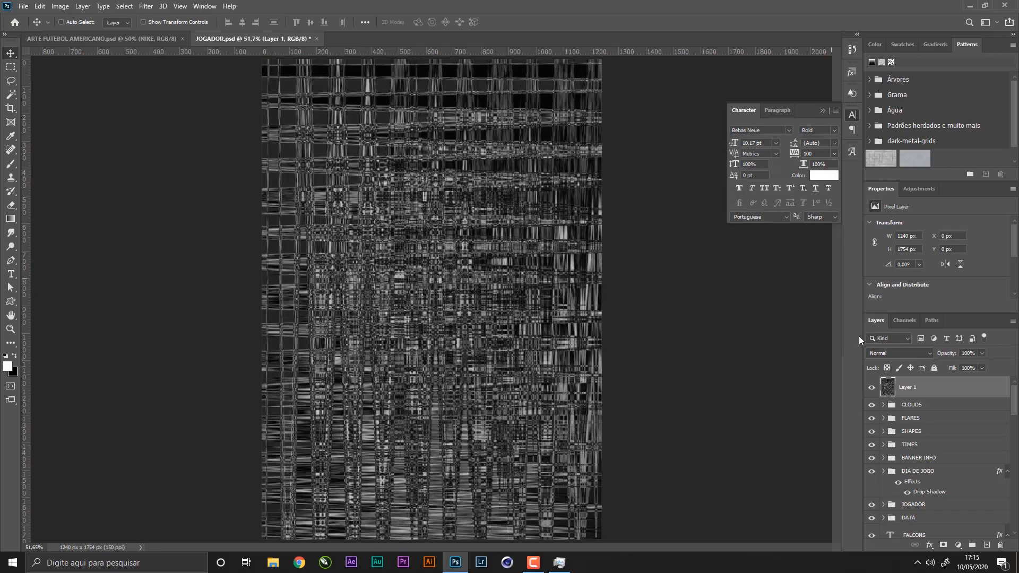
- Set Layer 1's blend mode to Overlay and its opacity to 40%, and save the document
click(900, 353)
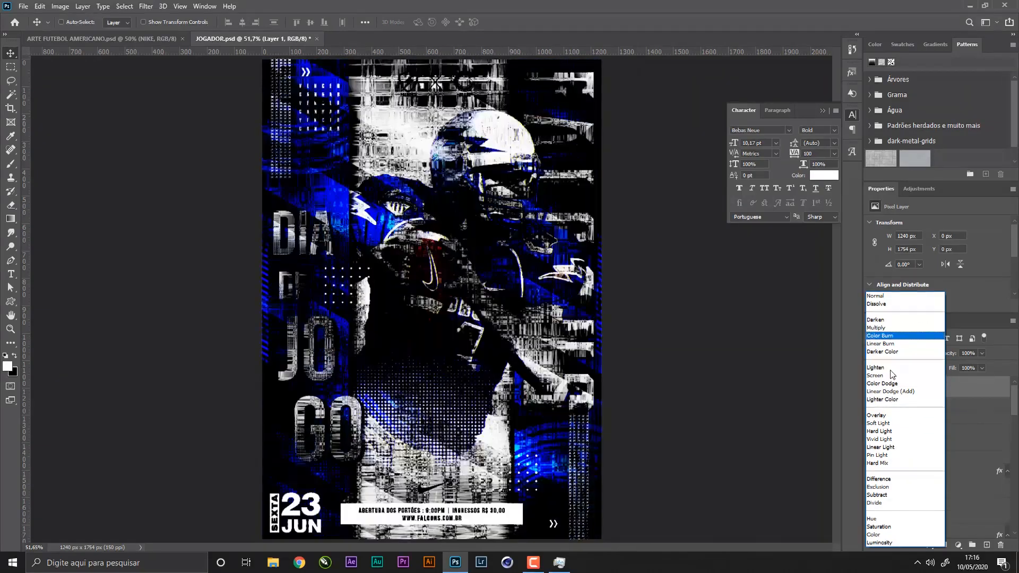
click(889, 414)
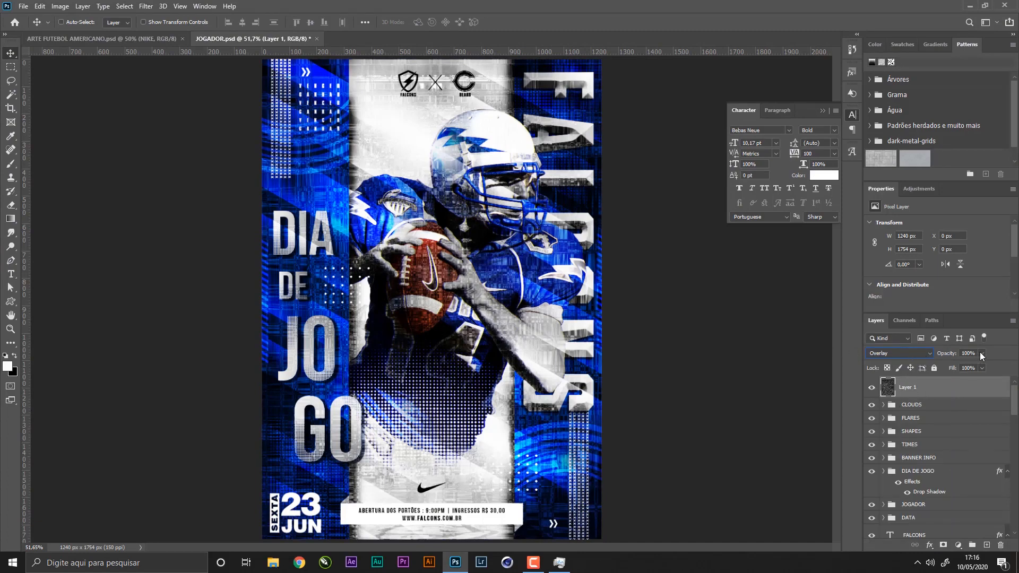
drag(967, 366, 964, 366)
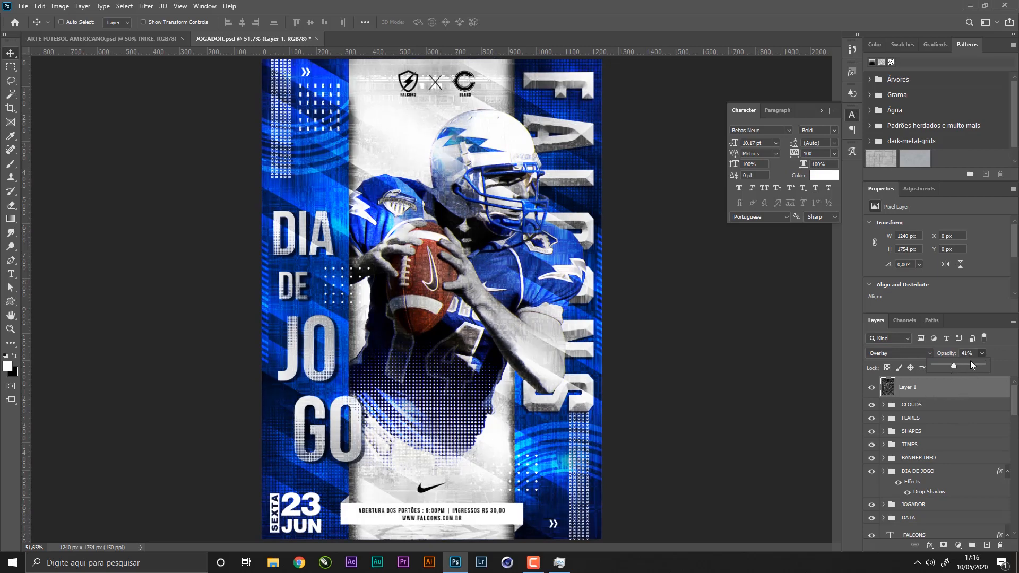
click(938, 357)
text(40)
key(Return)
key(ctrl+s)
- Rename the texture layer as "TEXTURA WAVEE + CLOUDS" and save the document
double_click(917, 389)
text(EXTURA WAVEE + CLOUDS)
key(Return)
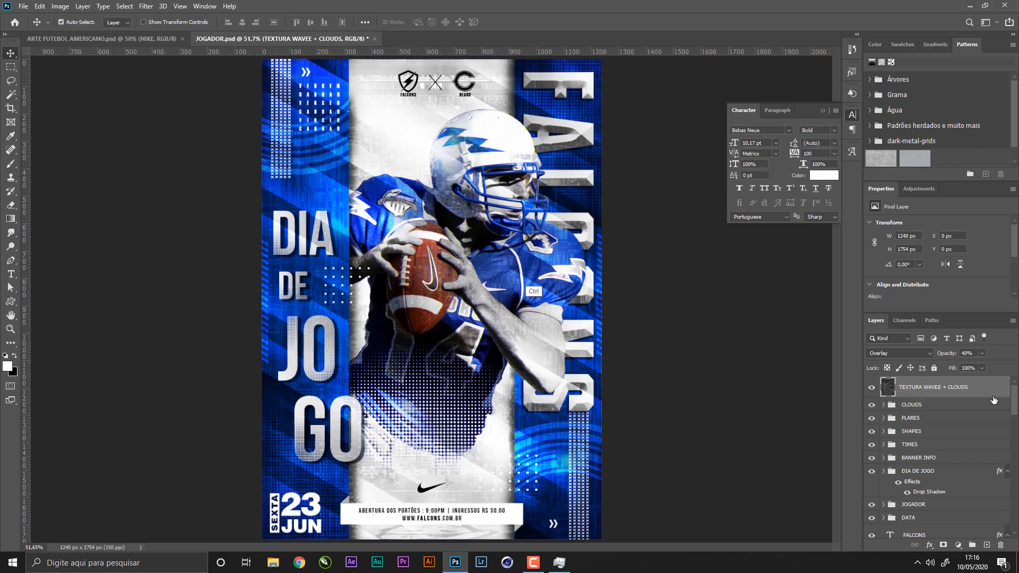
key(ctrl+s)
key(ctrl)
- Examine the JOGADOR copy layer's smart filter and compare its visibility off and on, collapse the JOGADOR group, and save the document
right_click(423, 283)
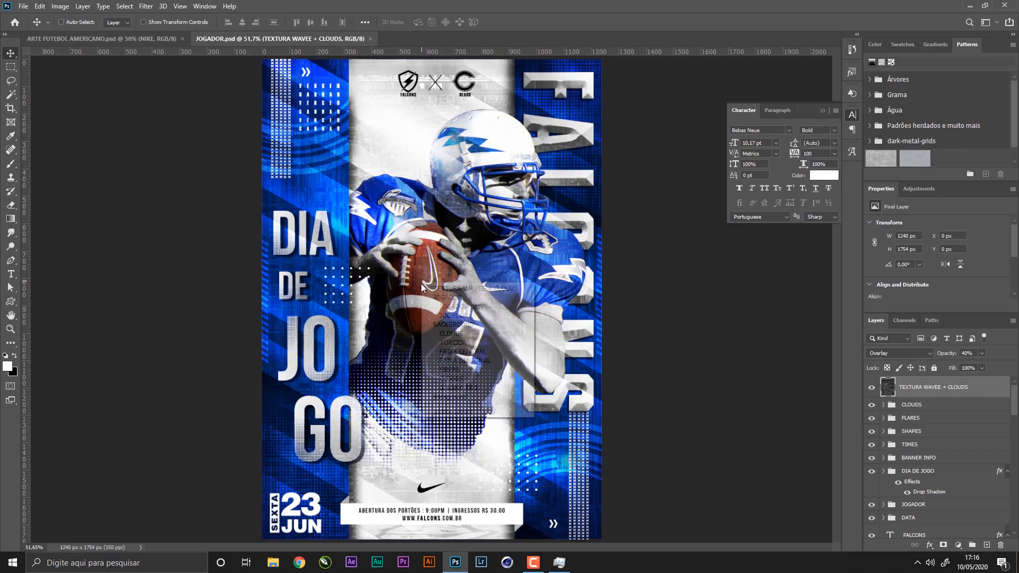
click(470, 311)
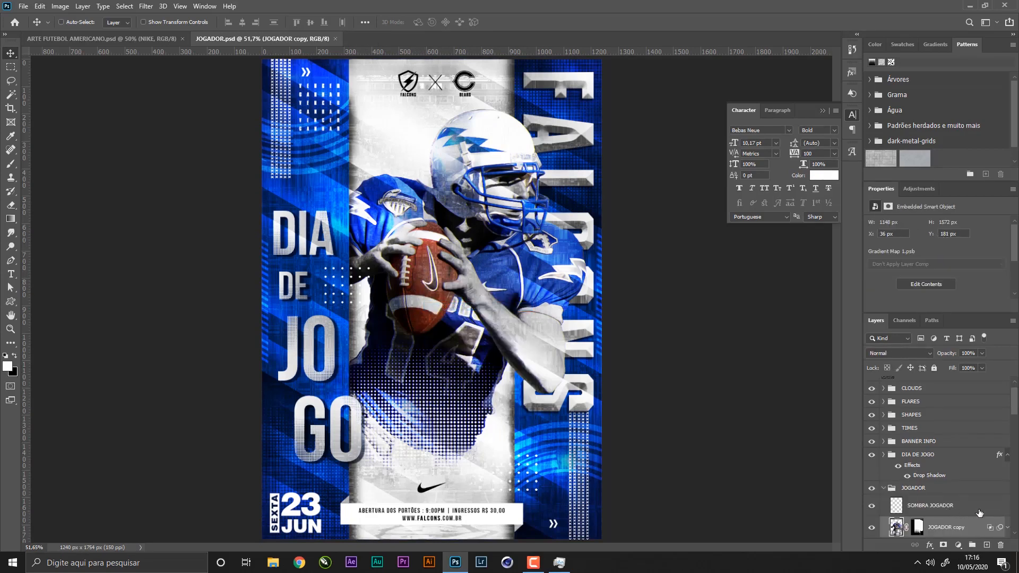
drag(1015, 403, 1015, 422)
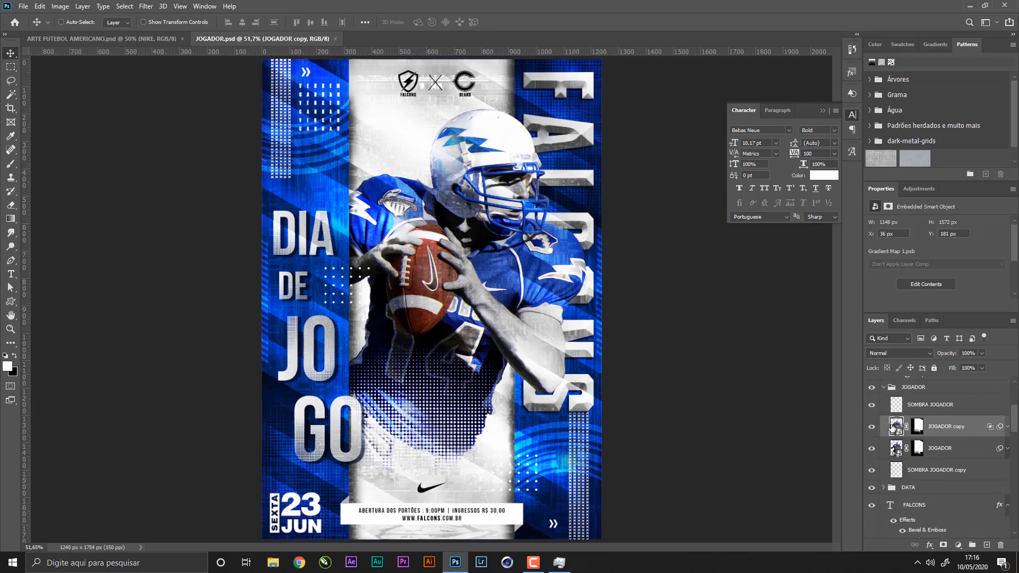
click(1007, 427)
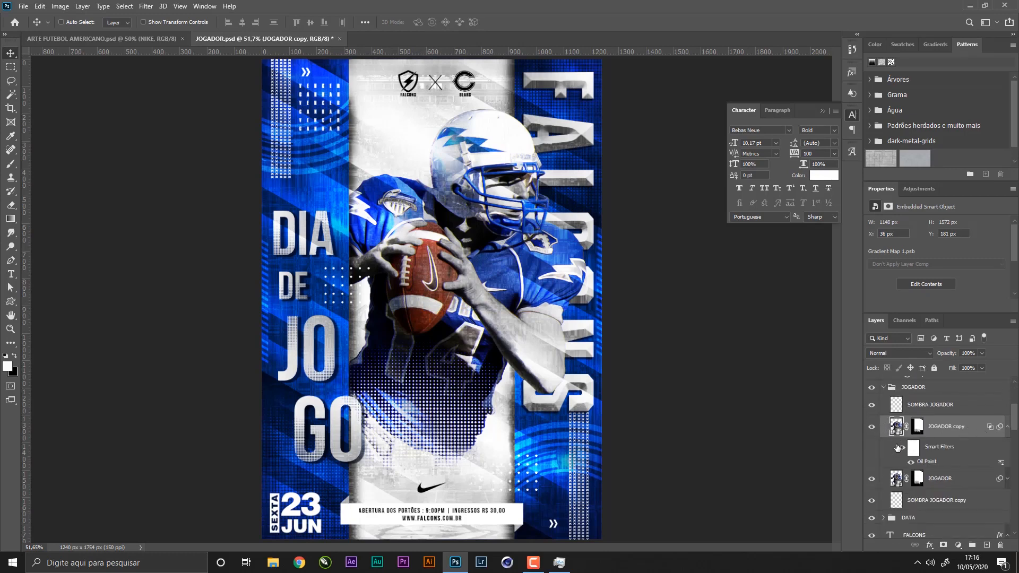
click(870, 429)
click(871, 429)
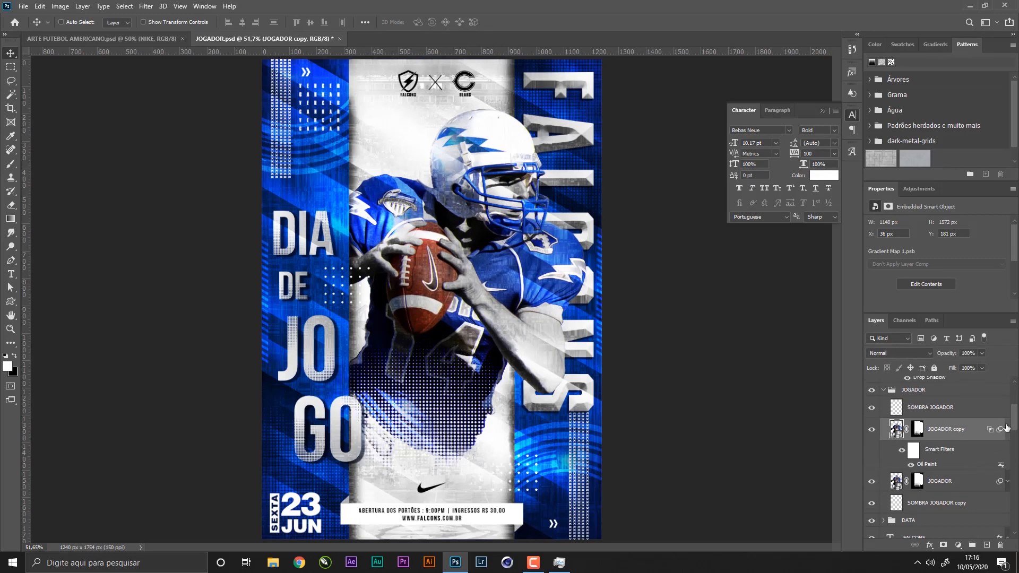
click(883, 387)
scroll(1013, 422, up, 5)
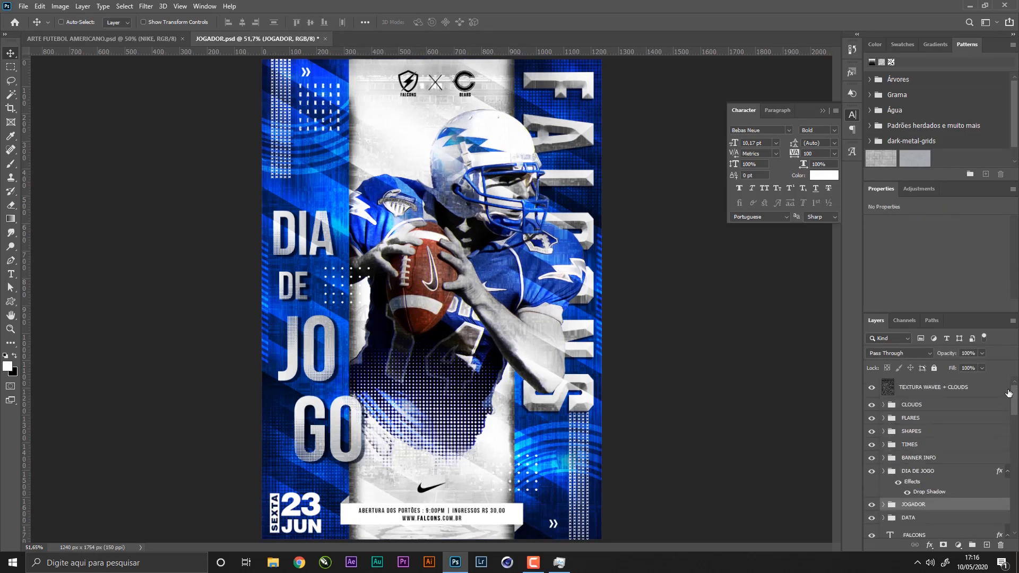
key(ctrl+s)
- Compare the poster in JOGADOR.psd with the reference artwork in ARTE FUTEBOL AMERICANO.psd
click(937, 389)
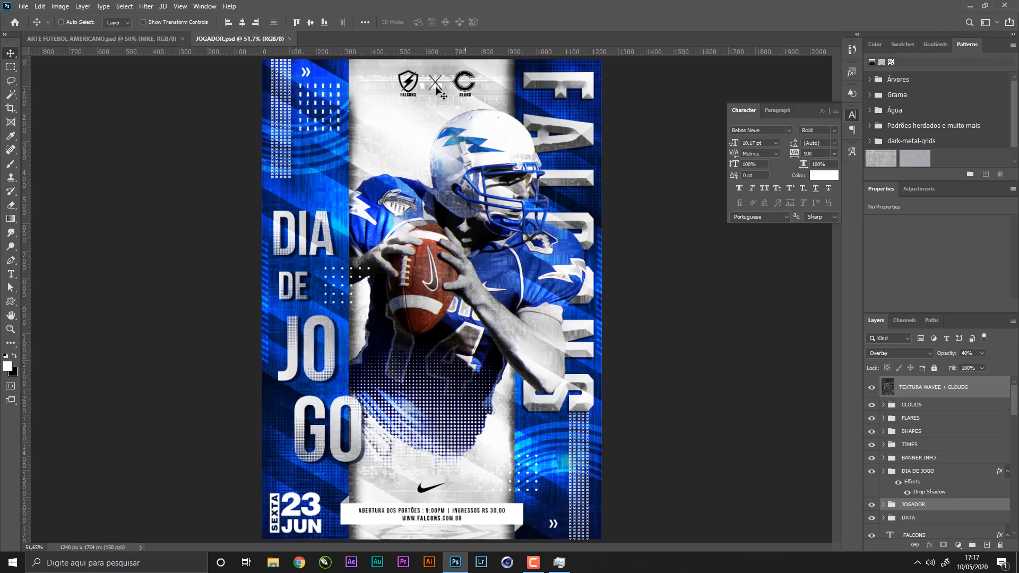
click(132, 40)
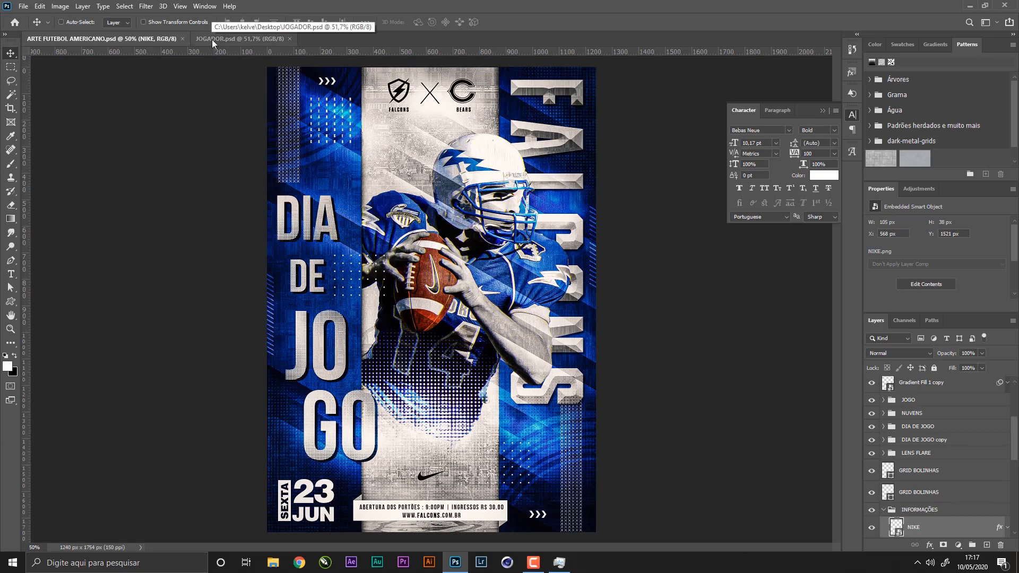
click(236, 39)
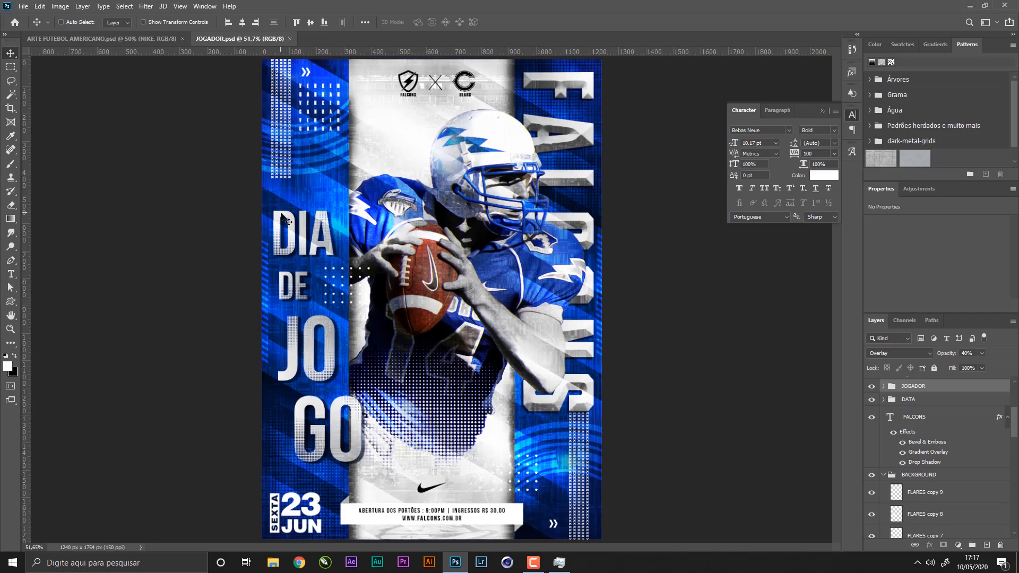
- Select the whole DIA DE JOGO group and nudge it up about 12 px
right_click(302, 222)
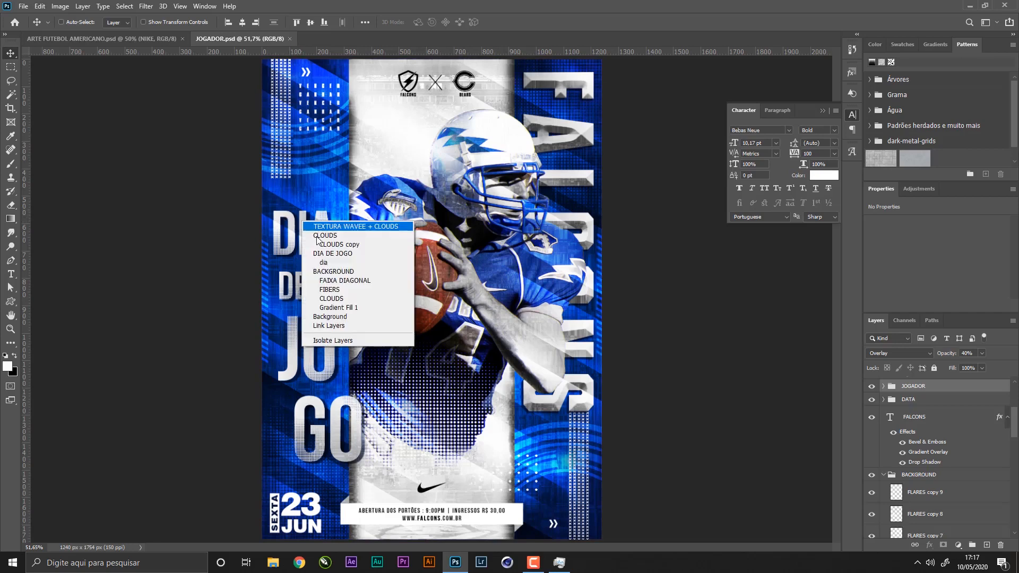
click(333, 254)
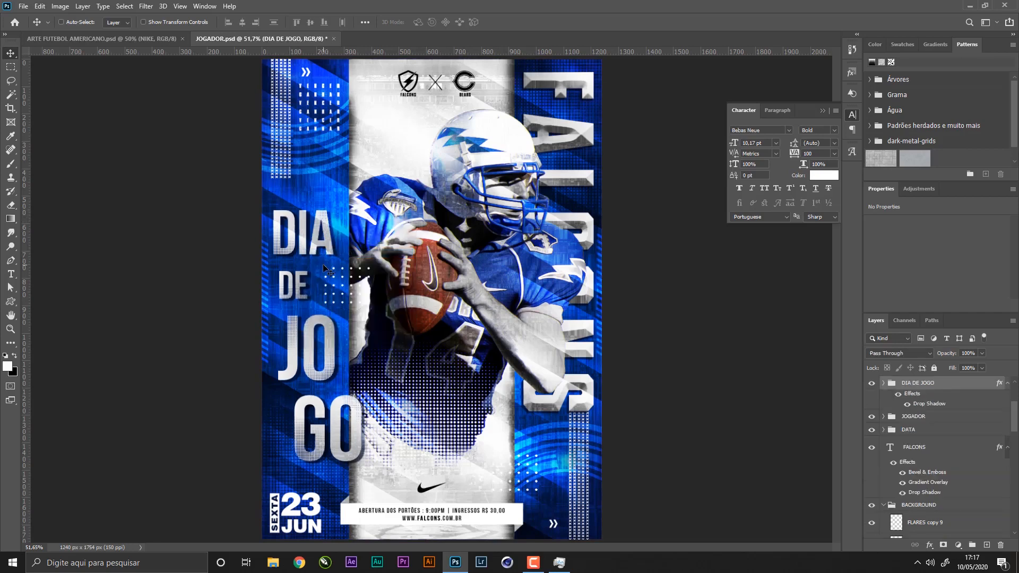
key(Up)
key(Up)
key(Up)
key(Up)
key(Up)
key(Up)
key(Up)
key(Up)
key(Up)
key(Up)
key(Up)
key(Up)
- Select the DATA group, nudge the date block a few pixels right and up, and save the document
right_click(276, 507)
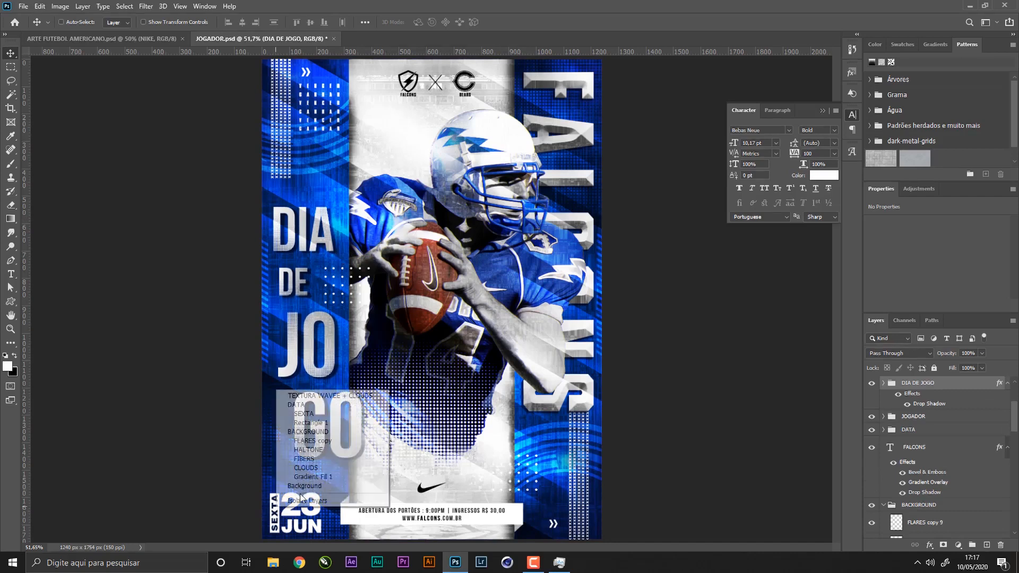
click(307, 405)
key(Right)
key(Right)
key(Right)
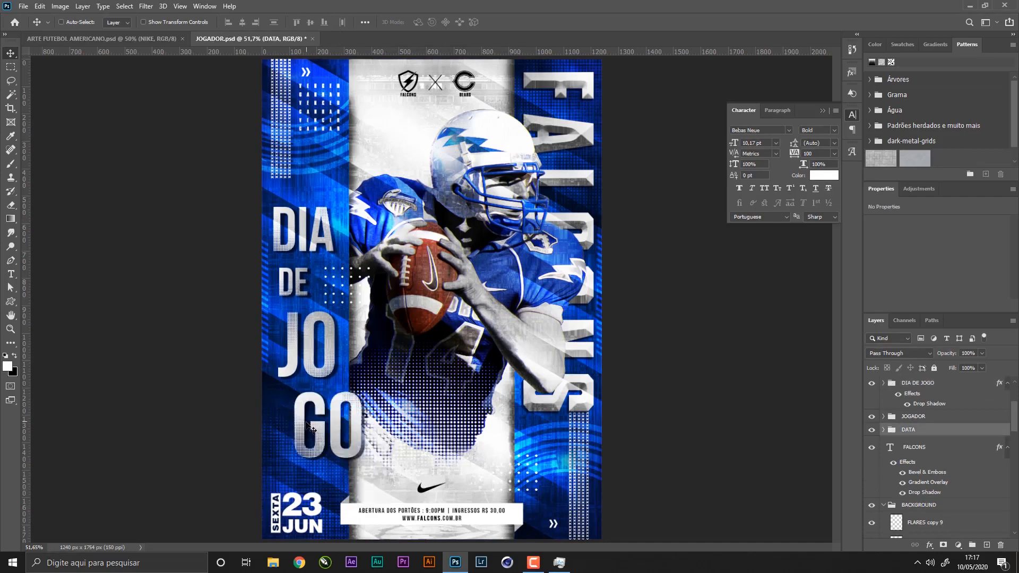
key(Up)
key(Up)
key(Up)
key(Right)
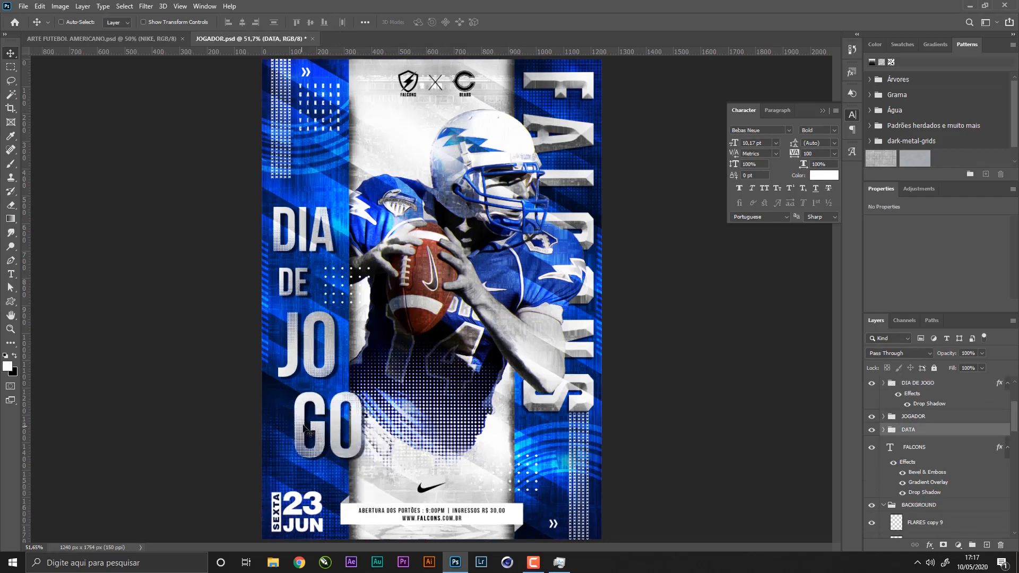
key(Up)
key(Up)
key(ctrl+s)
key(z)
drag(470, 529, 535, 459)
click(10, 54)
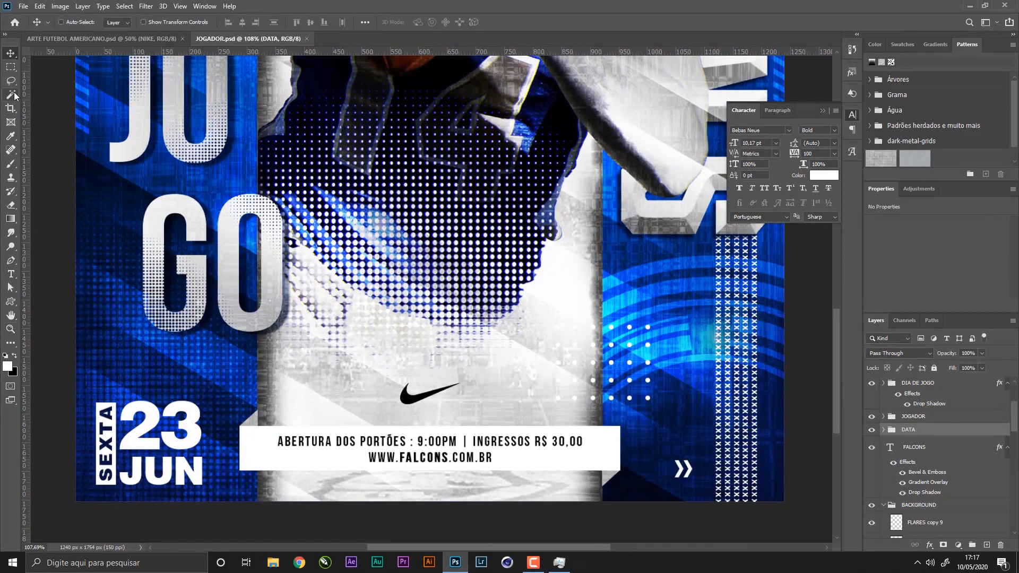
key(ctrl+0)
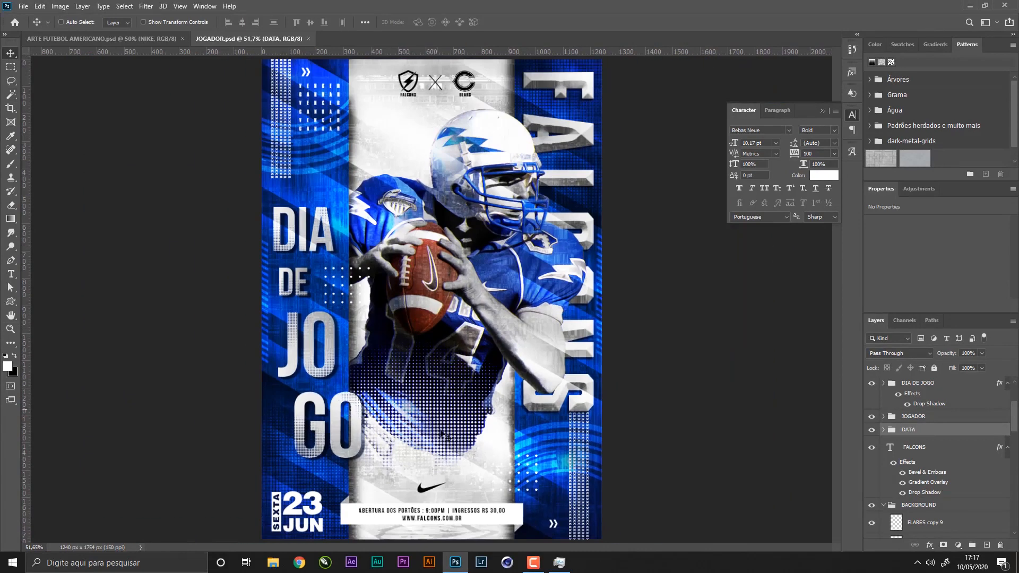
- Set the FAIXA CENTRAL shape's fill colour to grey #a6a6a6 and save the document
right_click(463, 487)
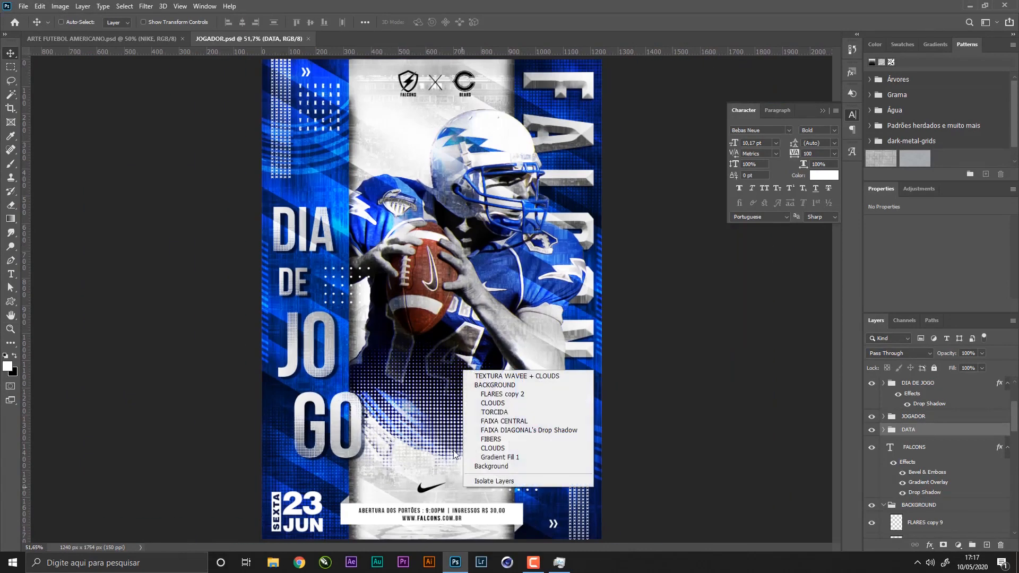
click(510, 457)
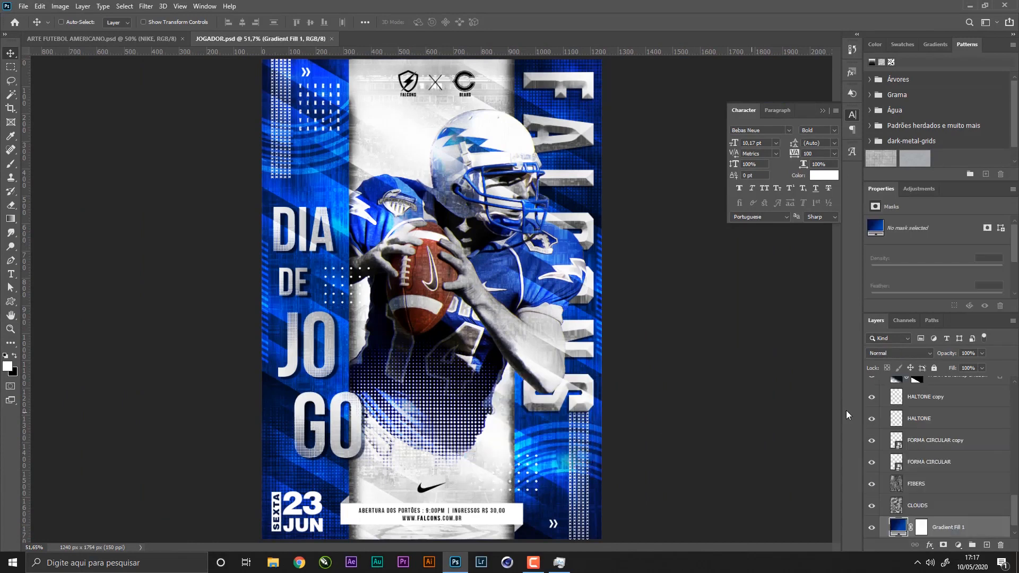
right_click(444, 443)
right_click(478, 478)
right_click(475, 474)
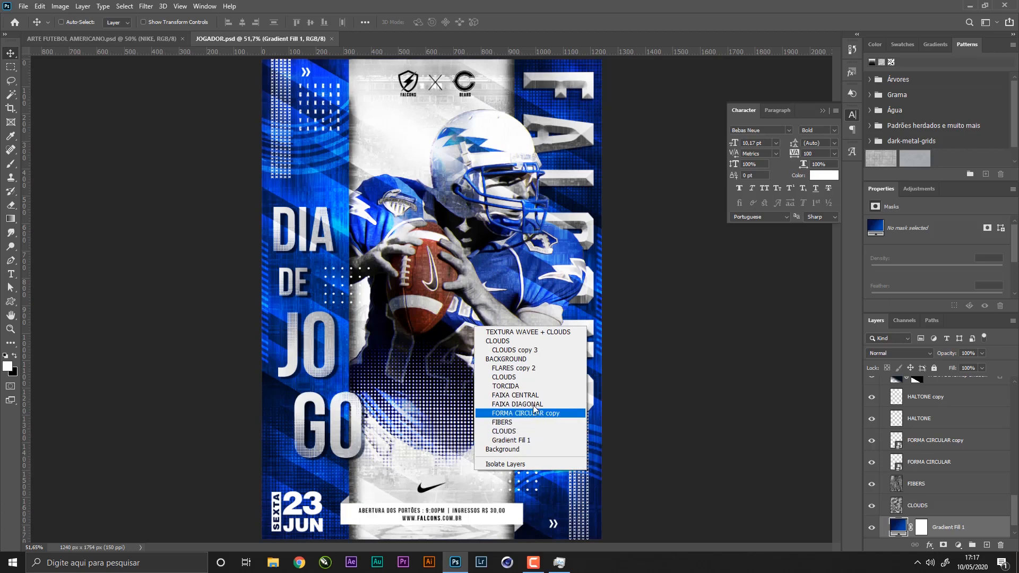
click(533, 386)
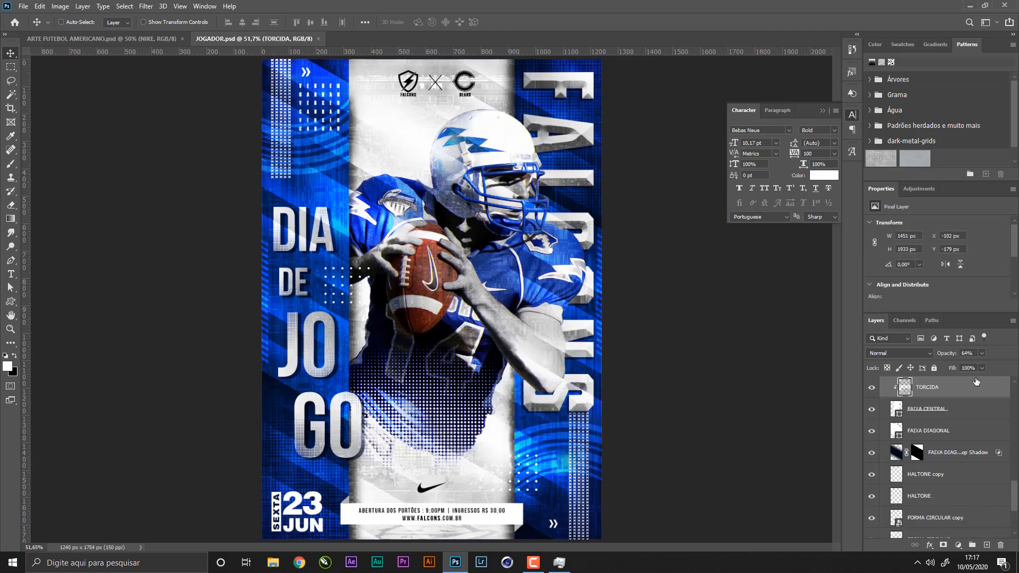
click(948, 431)
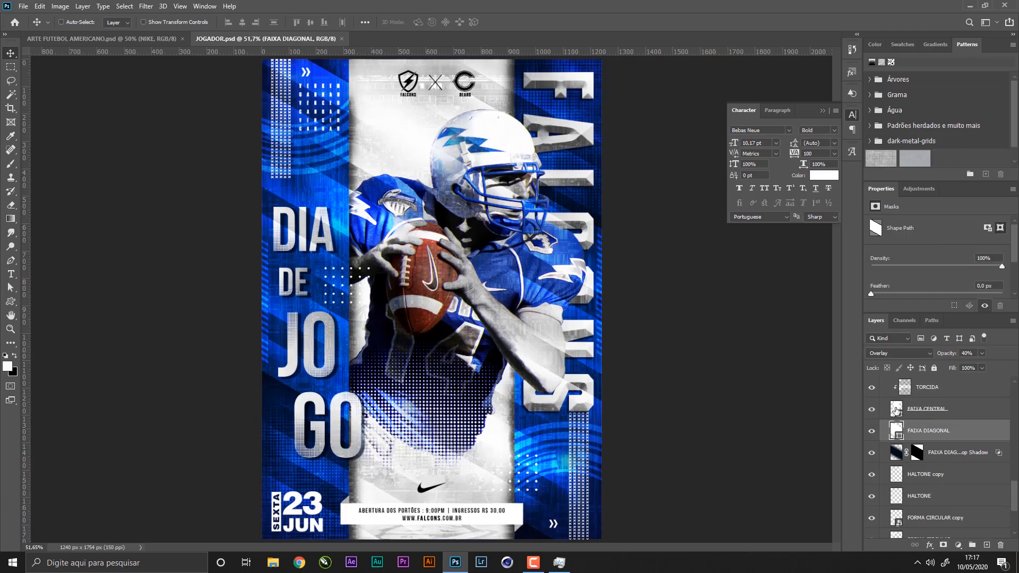
double_click(895, 410)
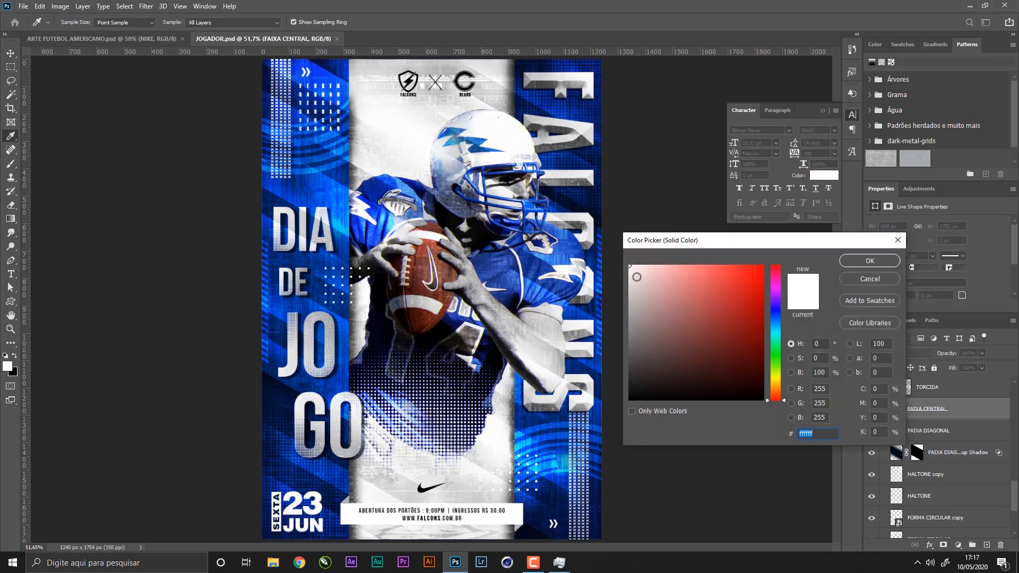
mouse_move(636, 276)
mouse_down()
mouse_move(609, 281)
mouse_move(589, 312)
mouse_up()
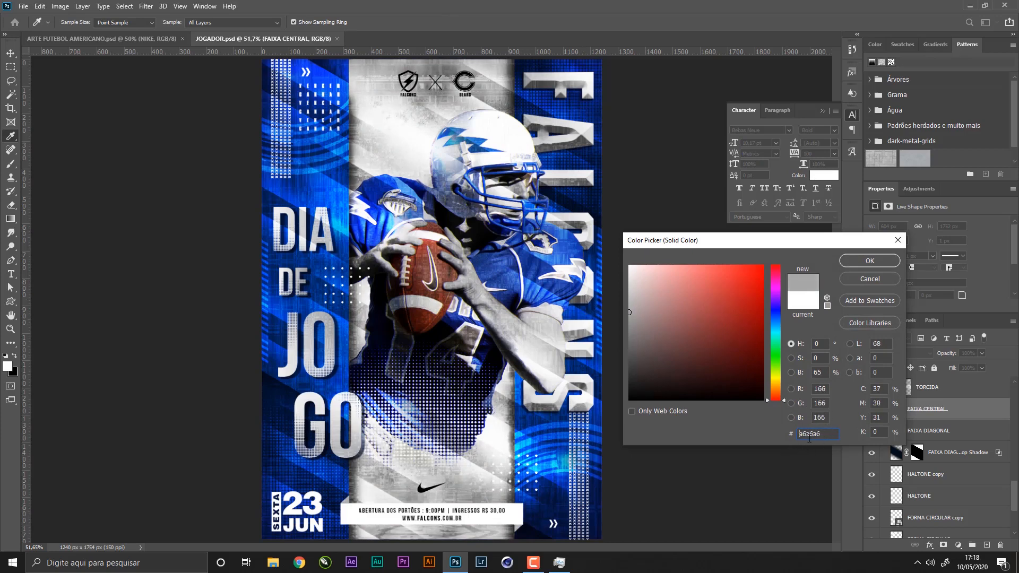
click(885, 261)
key(ctrl+s)
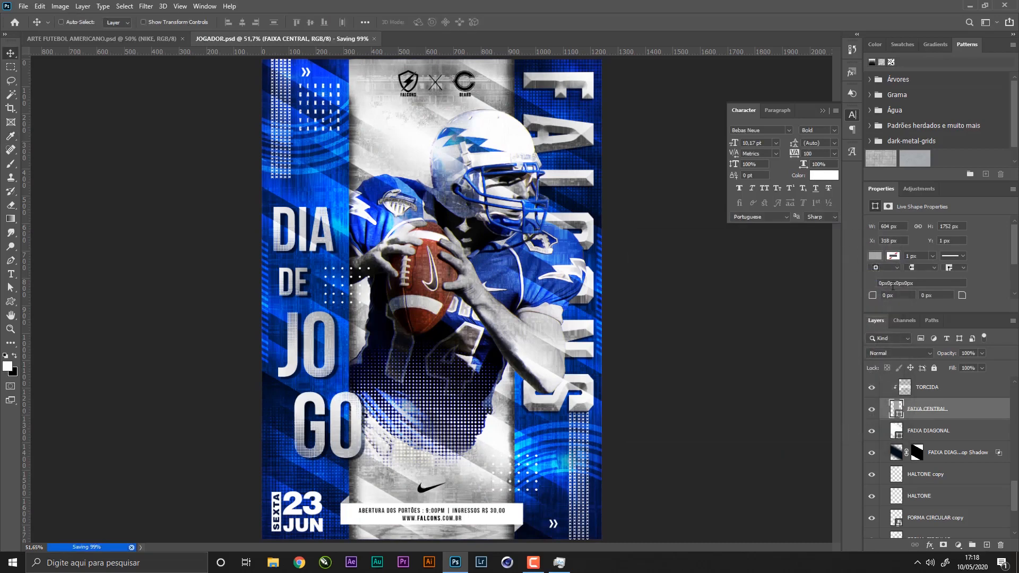
- Select the SOMBRA JOGADOR layer and narrow the shadow to 47 px wide, keeping its outer edge on the blue stripe's border
click(941, 392)
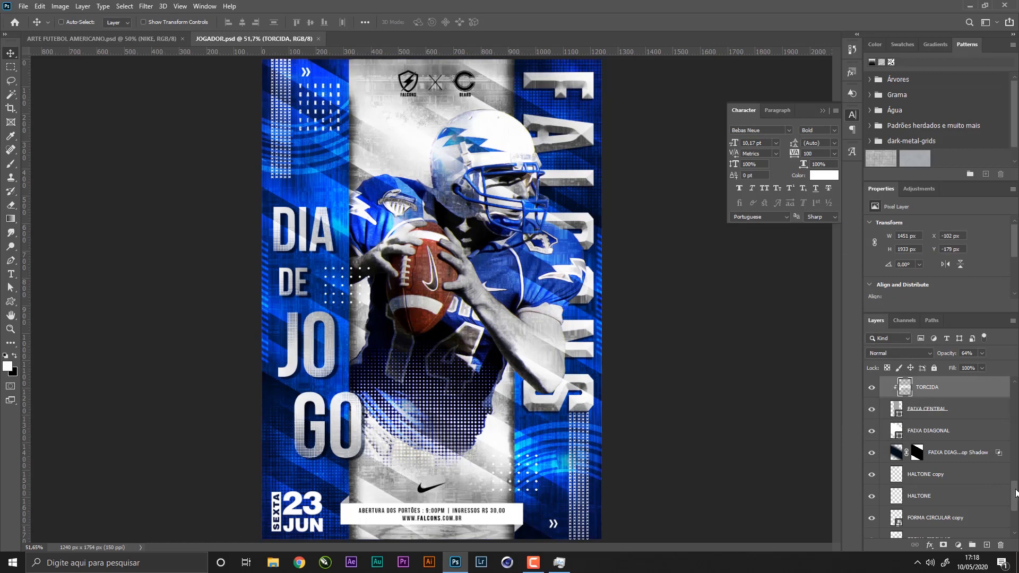
drag(1016, 494, 1015, 452)
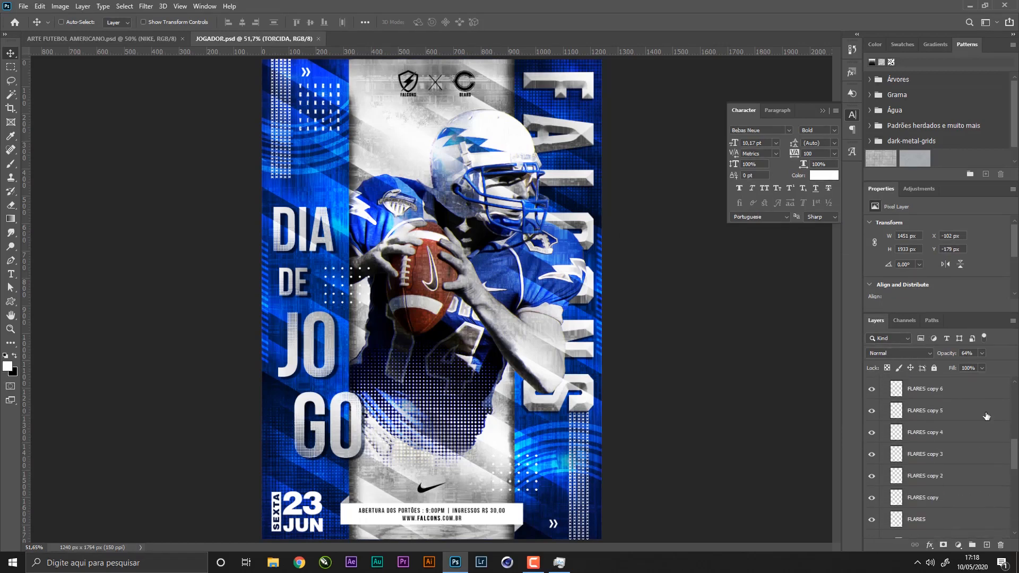
right_click(353, 160)
click(404, 221)
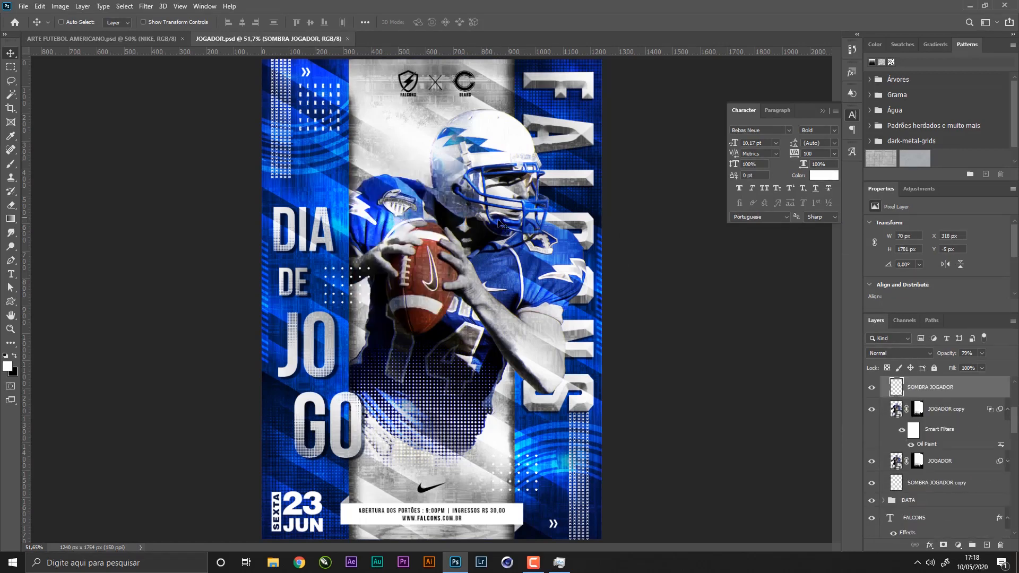
key(ctrl+t)
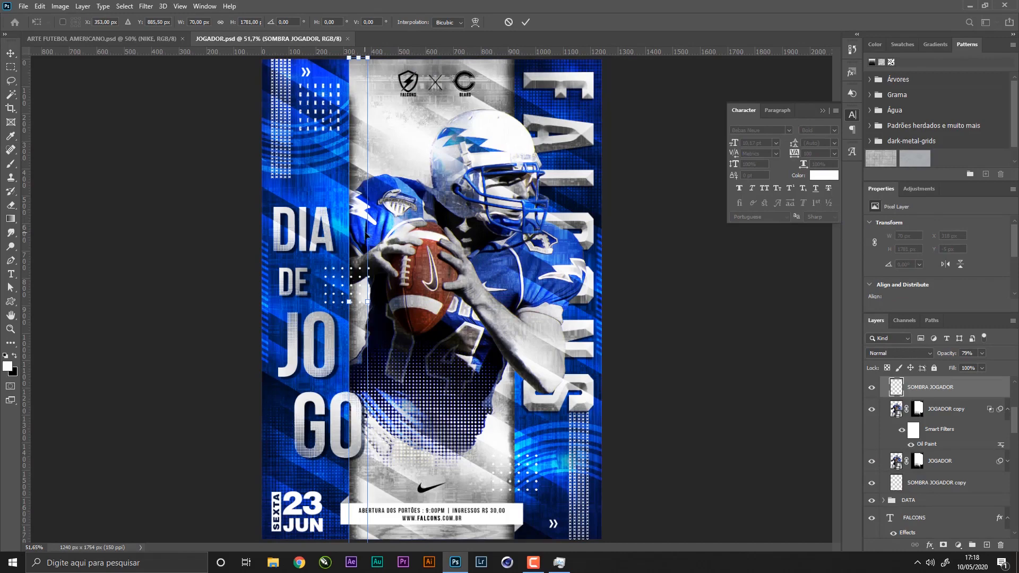
key(Return)
key(z)
drag(317, 226, 399, 257)
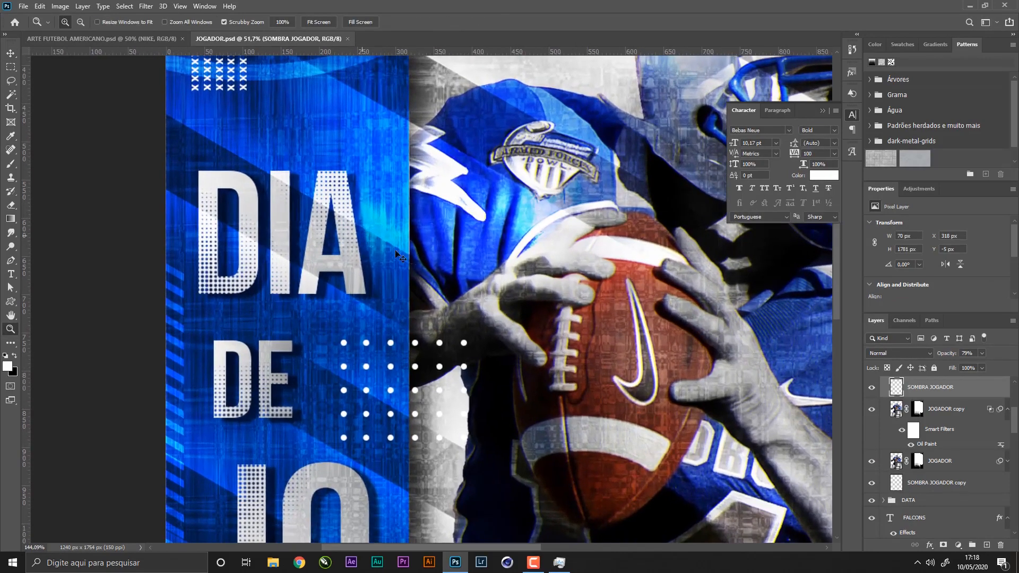
key(ctrl+t)
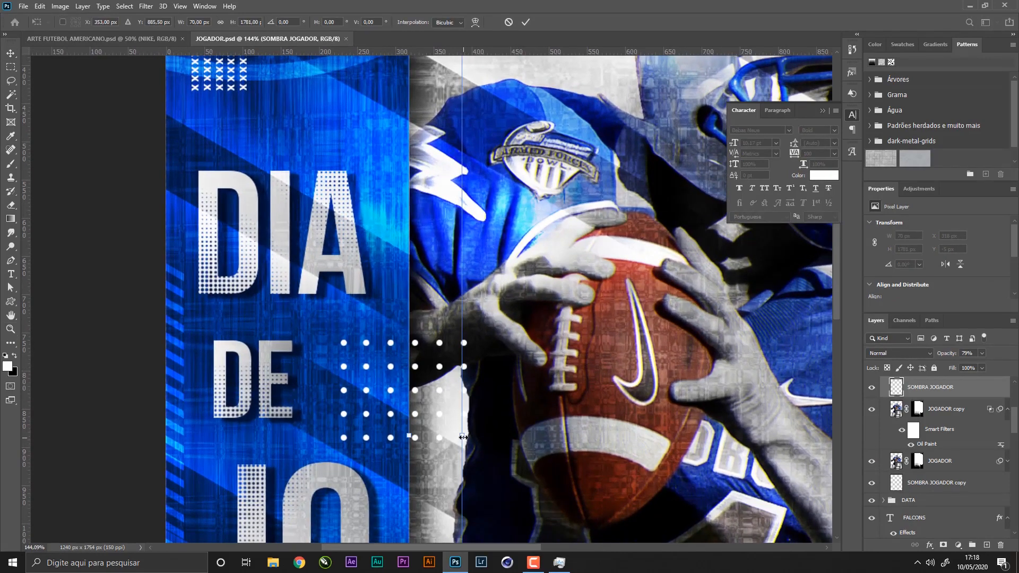
drag(463, 437, 446, 442)
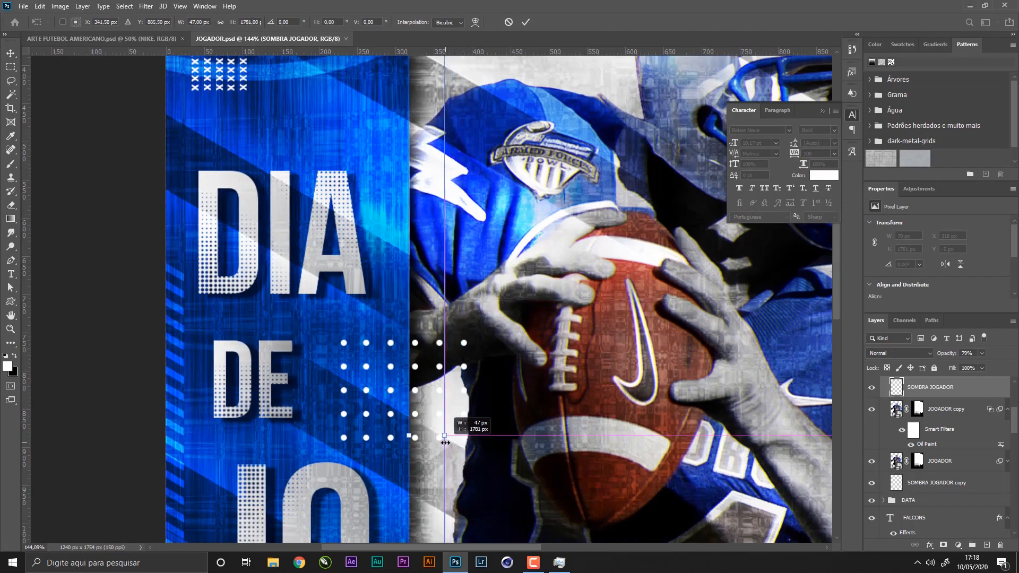
key(Return)
- Narrow the SOMBRA JOGADOR copy shadow to 45 px wide from its inner edge and save the document
key(z)
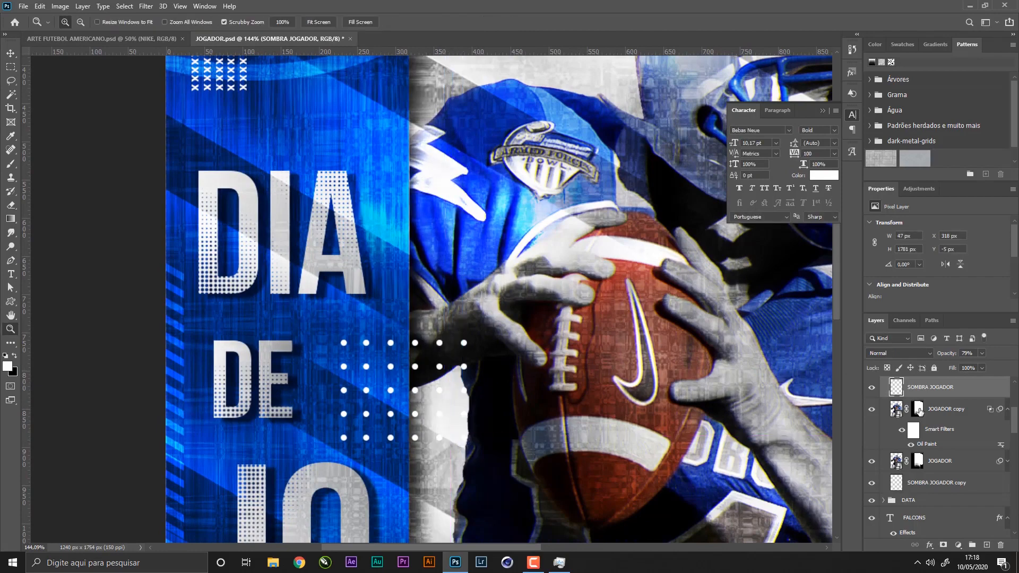
click(936, 485)
drag(679, 353, 473, 345)
drag(690, 327, 790, 499)
drag(588, 265, 642, 447)
key(ctrl+t)
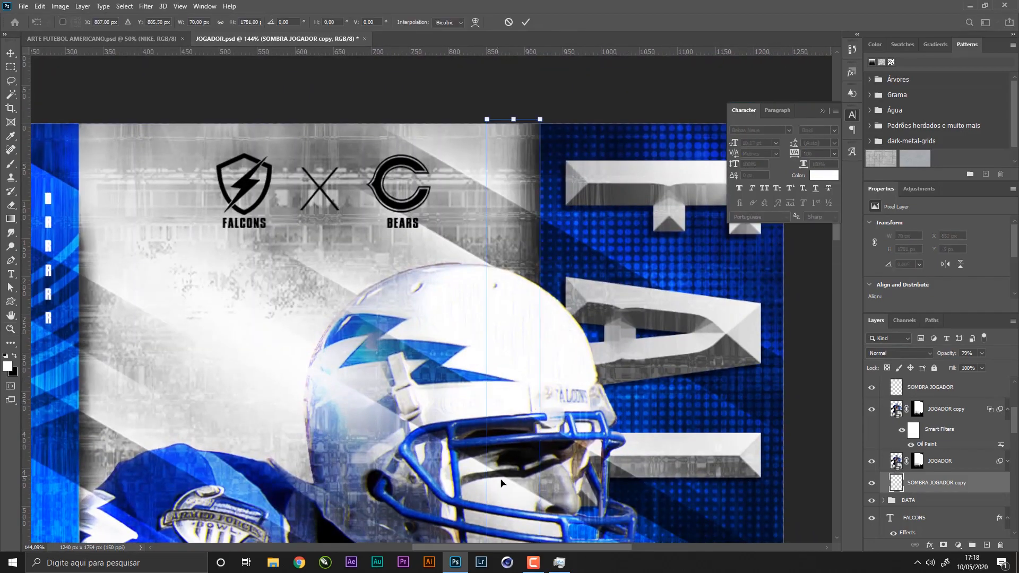
scroll(502, 482, down, 5)
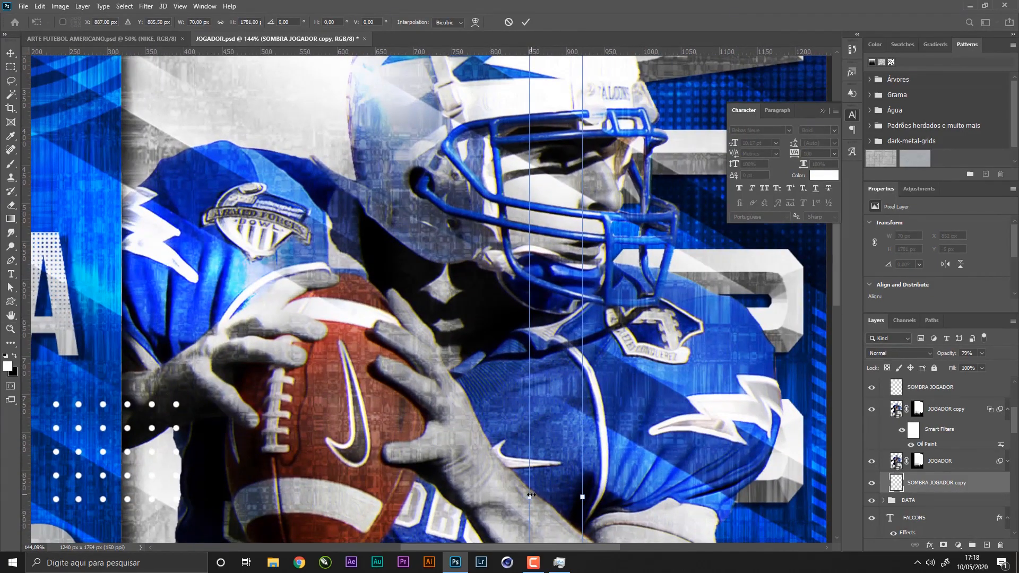
drag(529, 495, 549, 495)
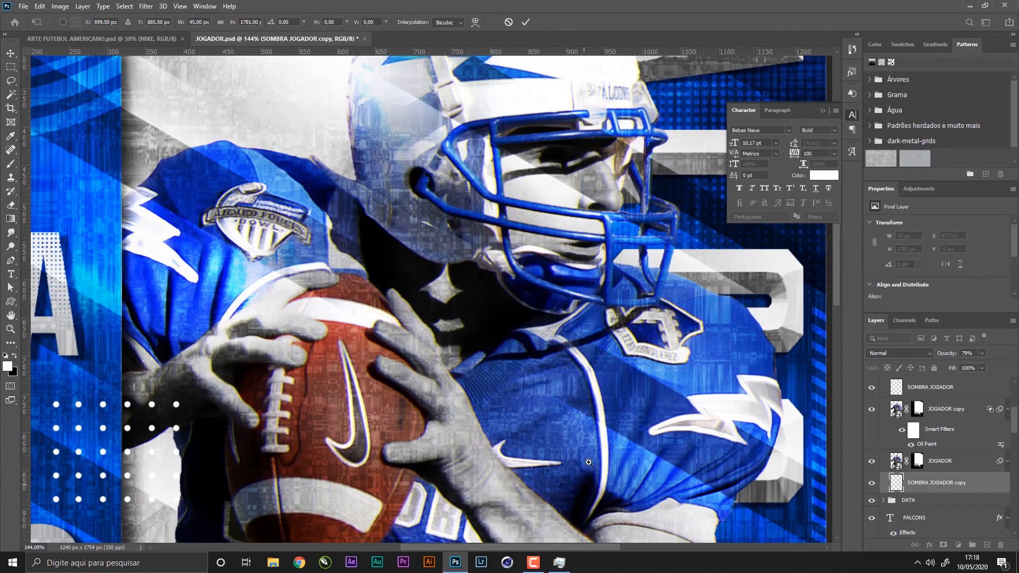
key(Return)
key(z)
key(ctrl+0)
key(ctrl+s)
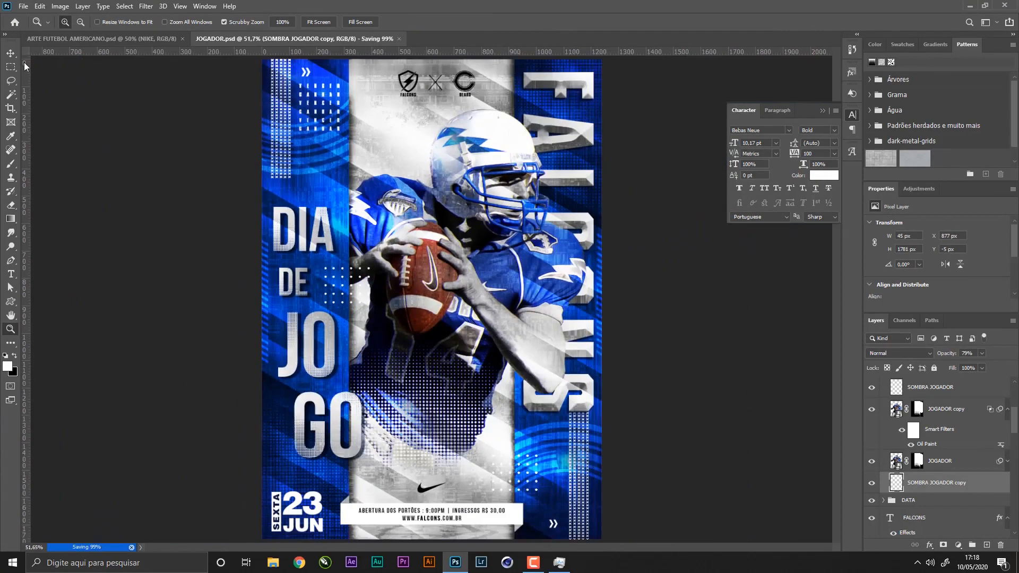
- Select the repeated VENCER GANHAR text layer and nudge it down about 6 px
key(v)
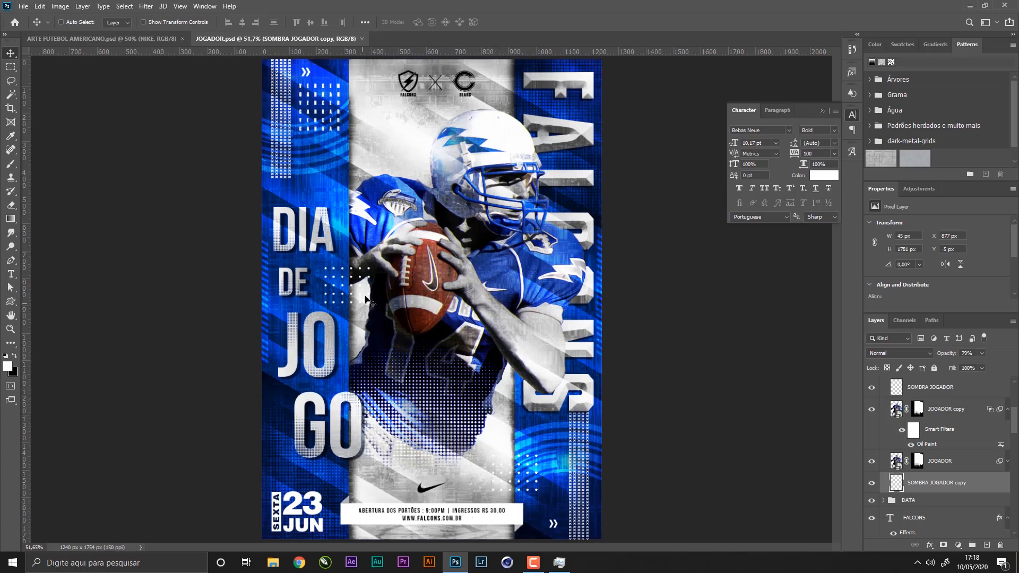
right_click(340, 129)
click(339, 128)
right_click(340, 131)
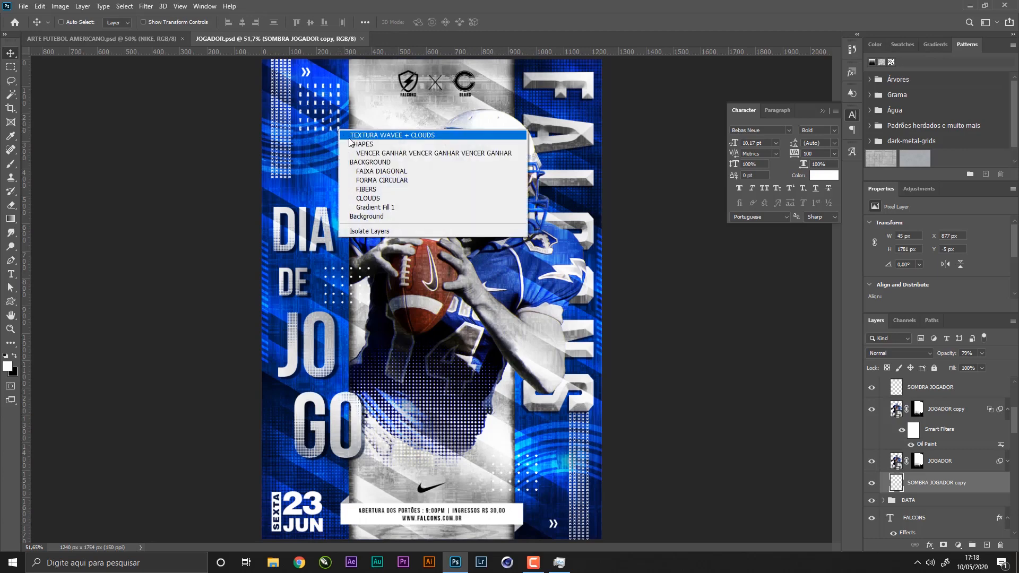
click(387, 153)
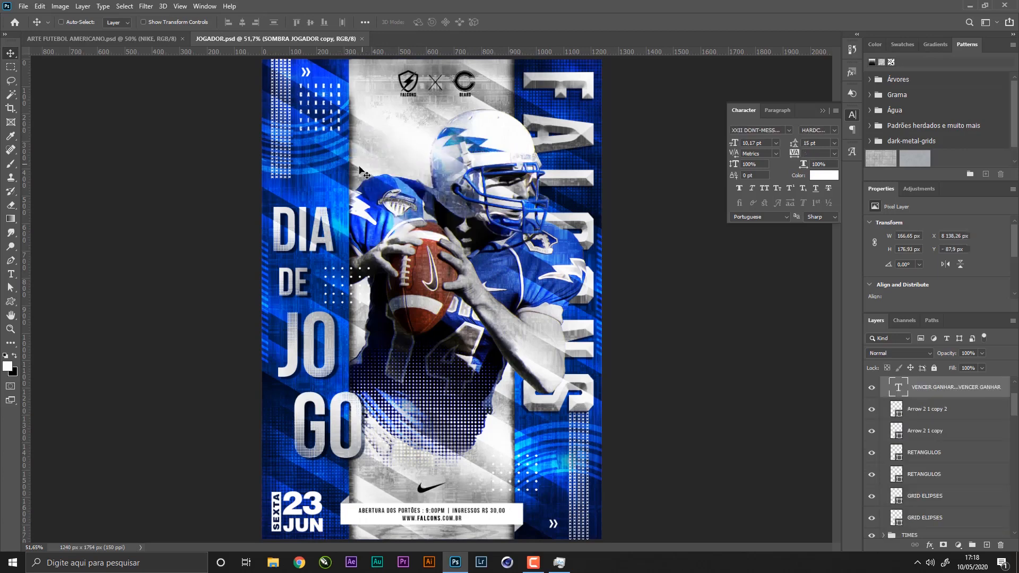
key(Down)
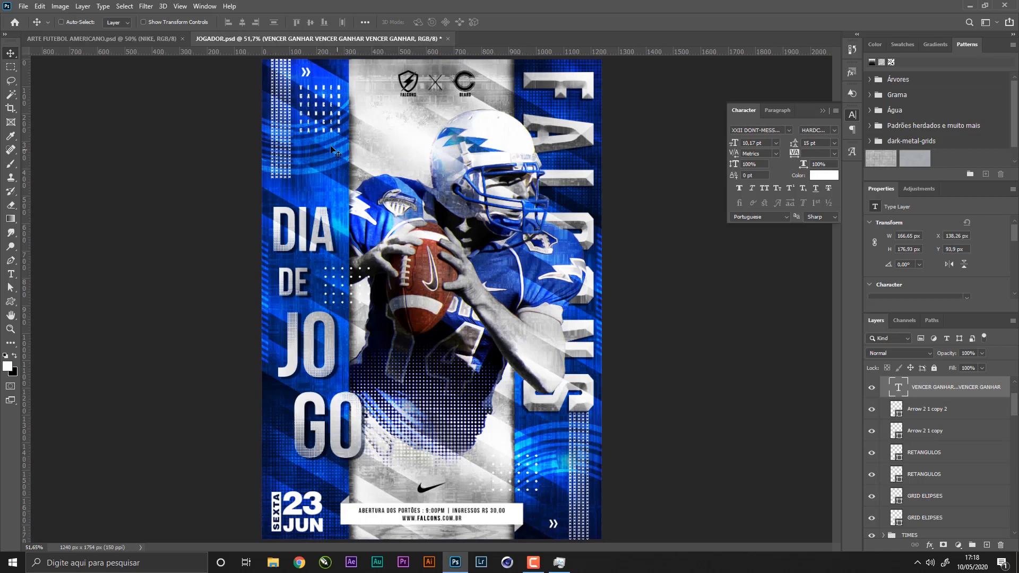
- Nudge the Arrow 2 1 copy shape above the VENCER GANHAR text slightly left and save the document
right_click(311, 77)
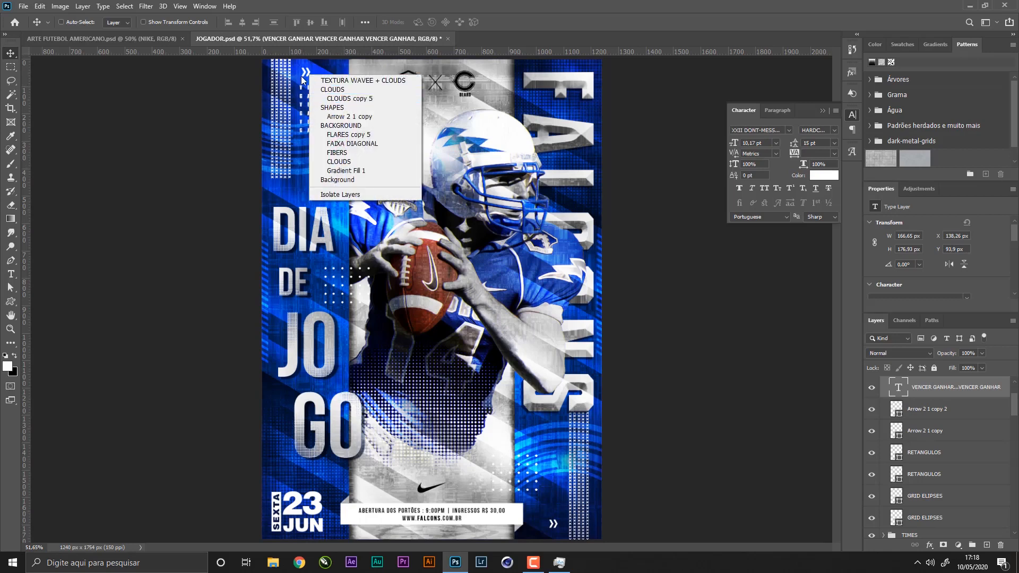
click(357, 116)
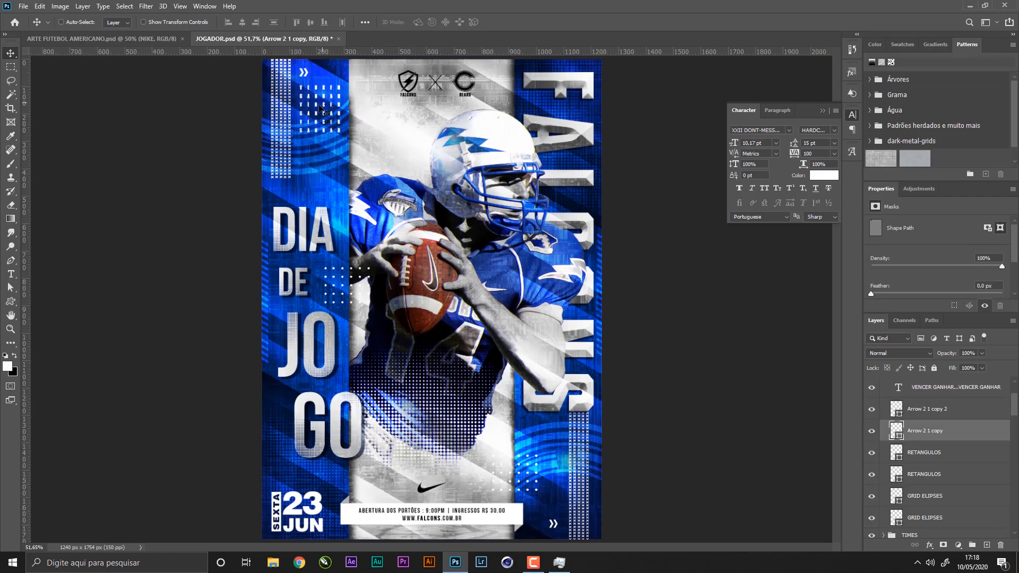
key(ctrl+s)
- Centre the TIMES group with the team logos horizontally on the whole canvas and clear the selection
key(z)
drag(530, 228, 513, 234)
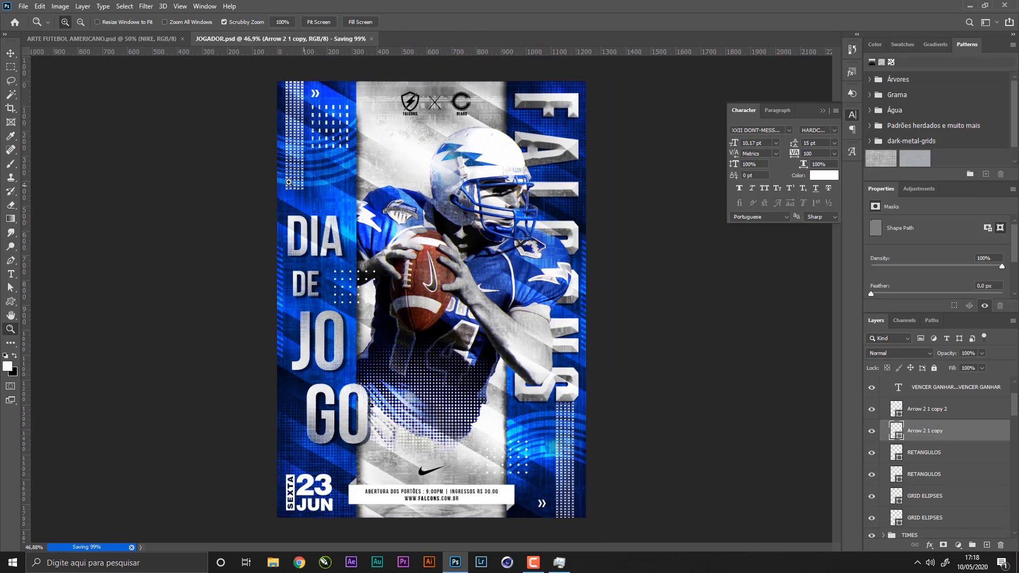
click(11, 53)
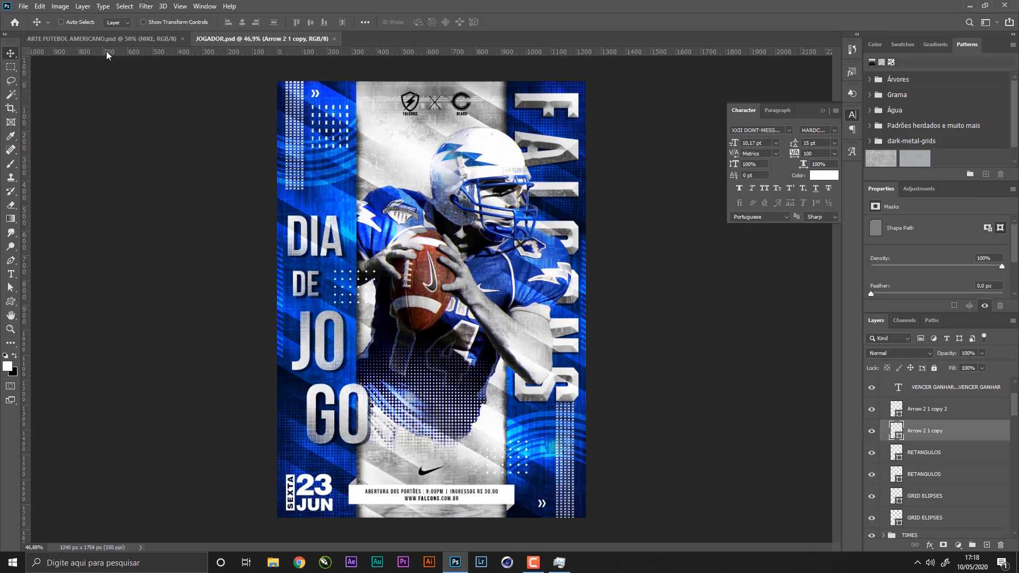
right_click(460, 109)
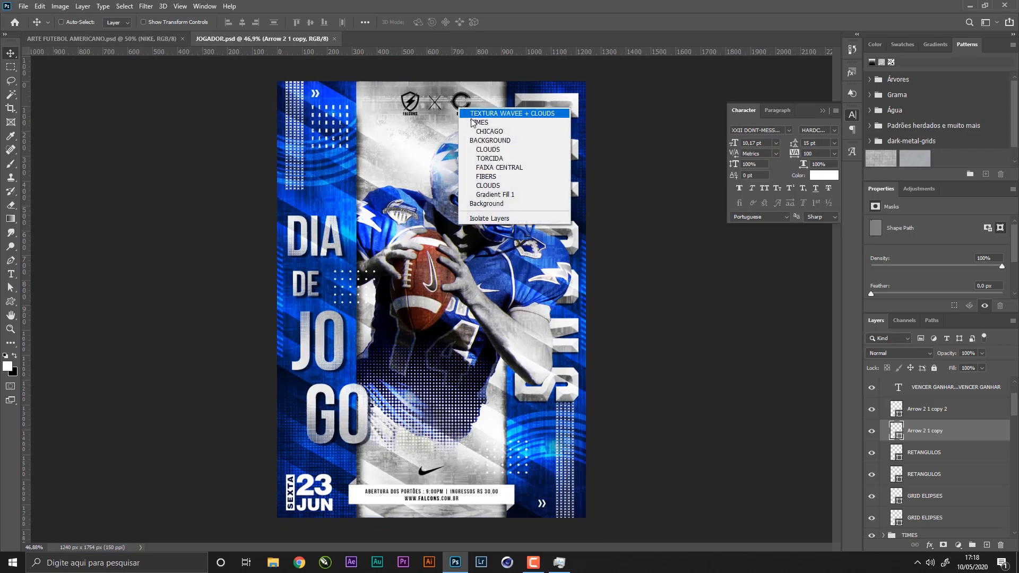
click(472, 122)
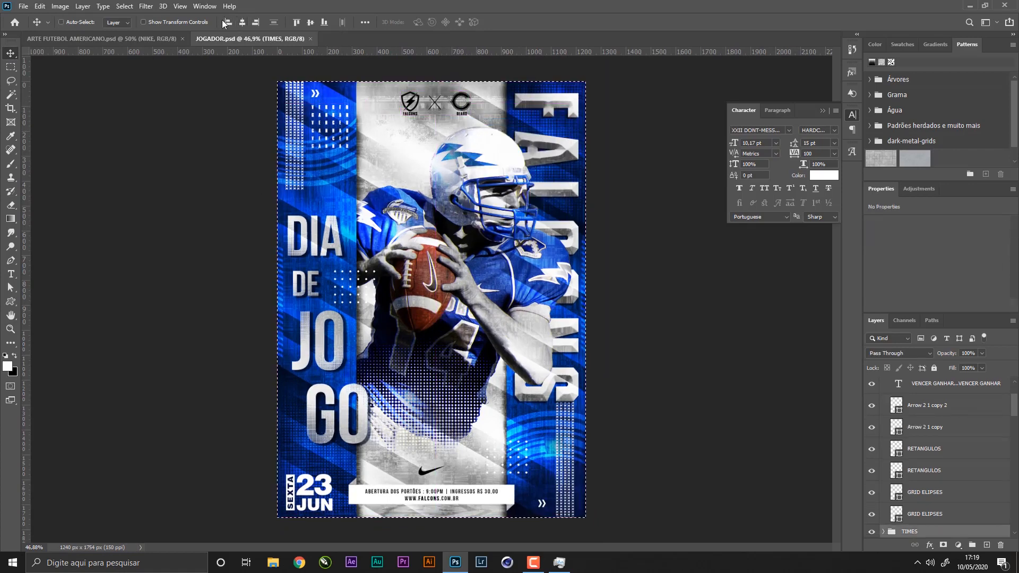
click(242, 22)
key(ctrl+d)
- Re-centre the TIMES logo group horizontally on the canvas, clear the selection, nudge it down about 2 px and save
key(z)
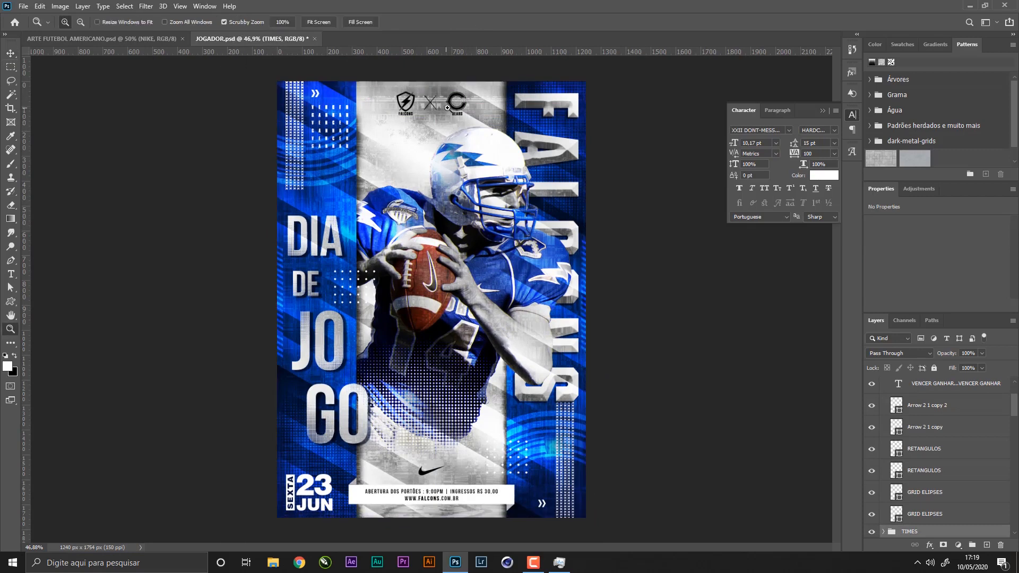
key(v)
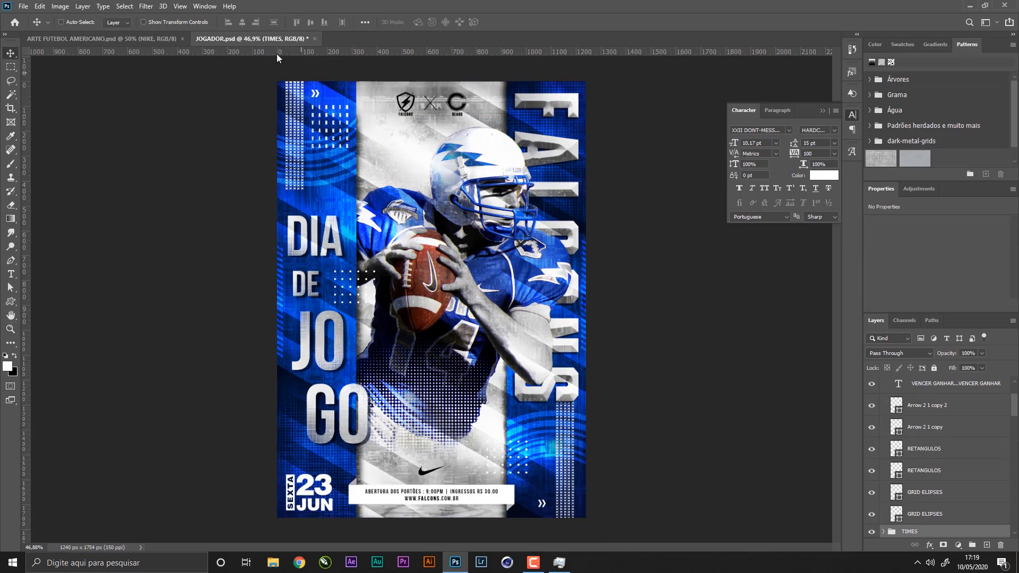
key(ctrl+a)
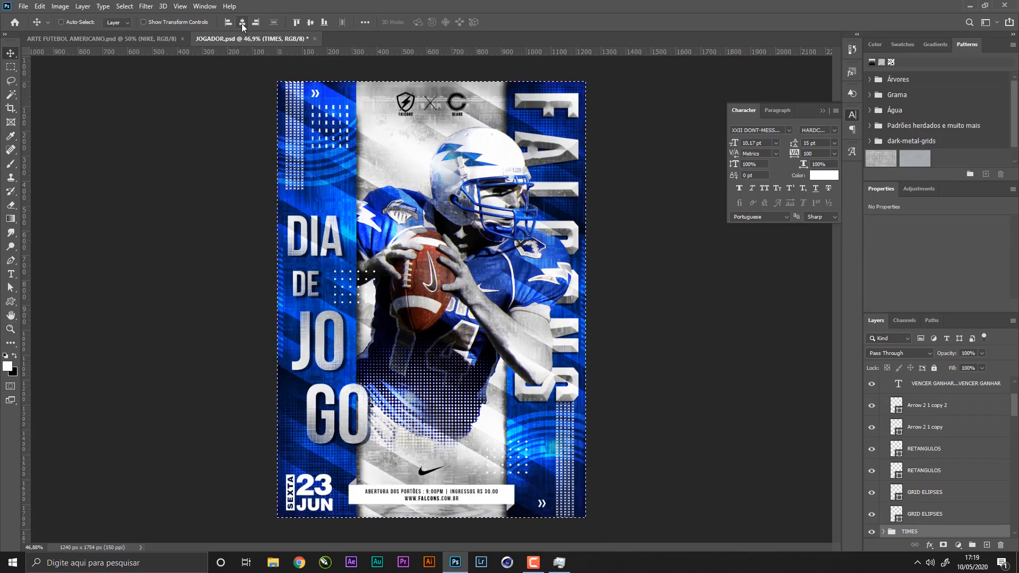
key(ctrl+d)
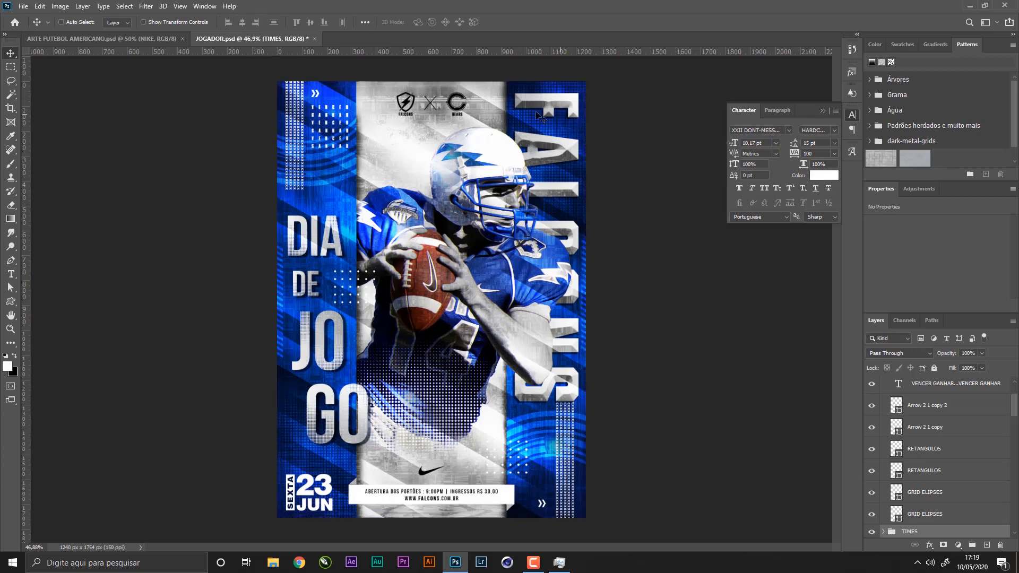
key(Down)
key(Down)
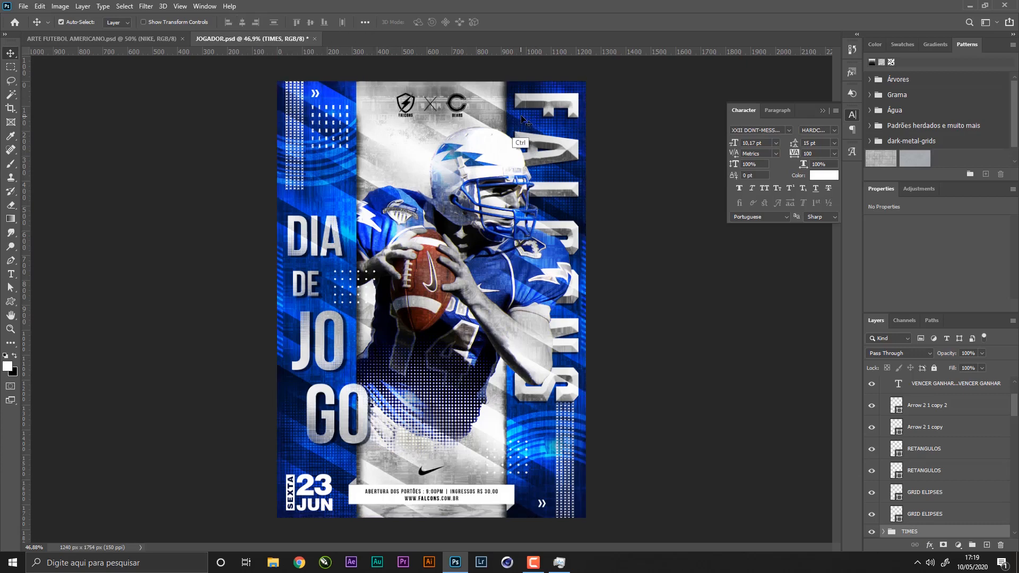
key(ctrl+s)
- Scale the CLOUDS copy 4 layer down to about 478 by 428 px beside the player's helmet
right_click(408, 154)
click(460, 177)
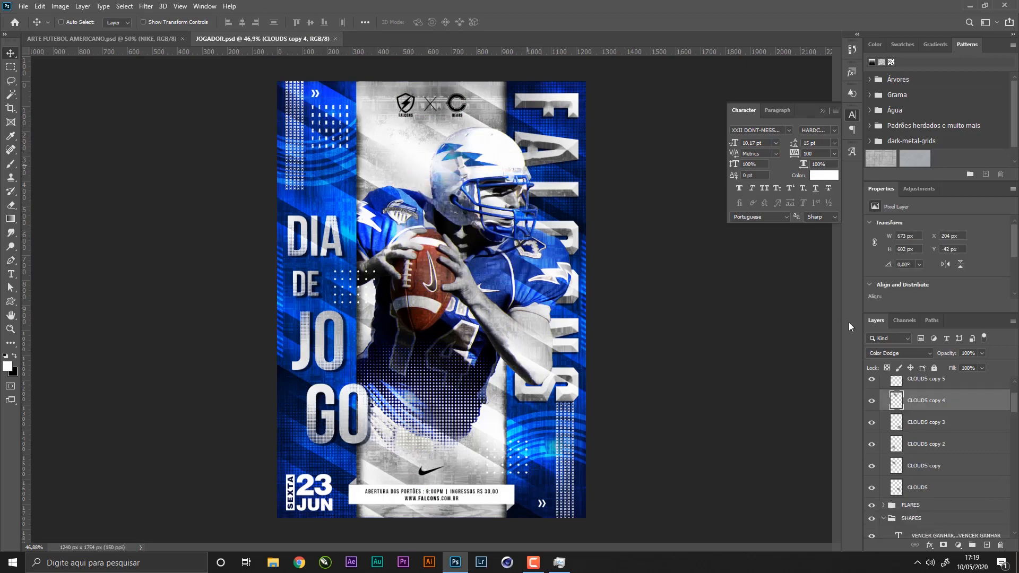
click(872, 402)
drag(967, 367, 989, 365)
key(ctrl+t)
drag(324, 69, 386, 100)
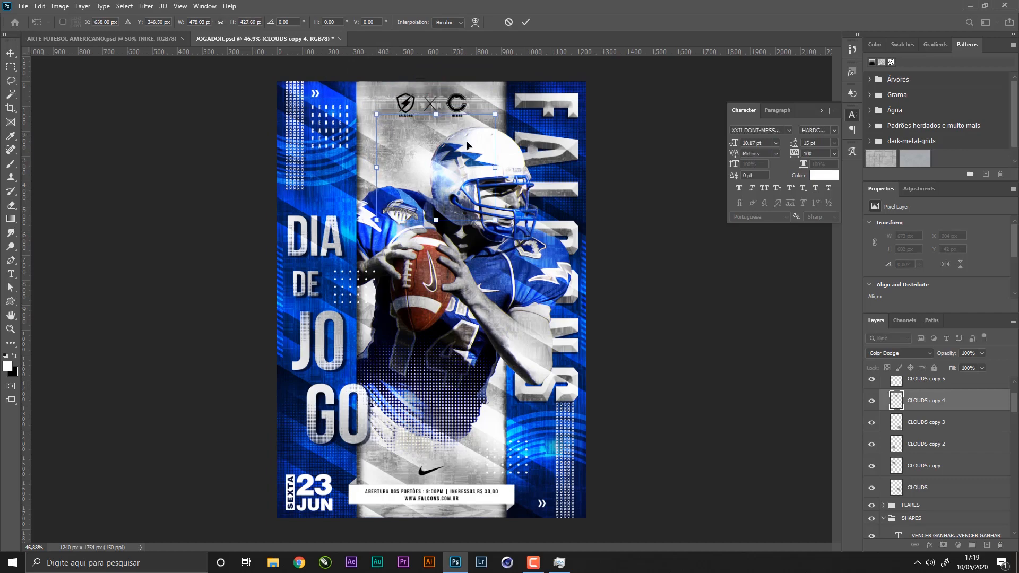
key(Return)
- Duplicate CLOUDS copy 4, resize and position the duplicate around the helmet, and save the document
drag(497, 189, 535, 161)
key(ctrl+t)
key(Return)
drag(489, 183, 498, 180)
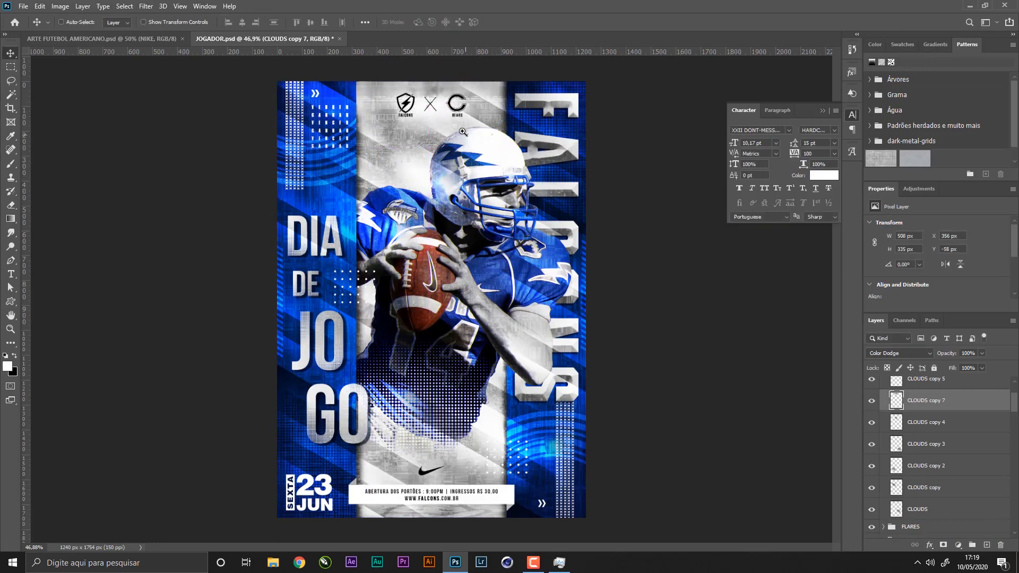
key(z)
mouse_move(462, 131)
mouse_down()
mouse_move(510, 131)
mouse_move(468, 131)
mouse_up()
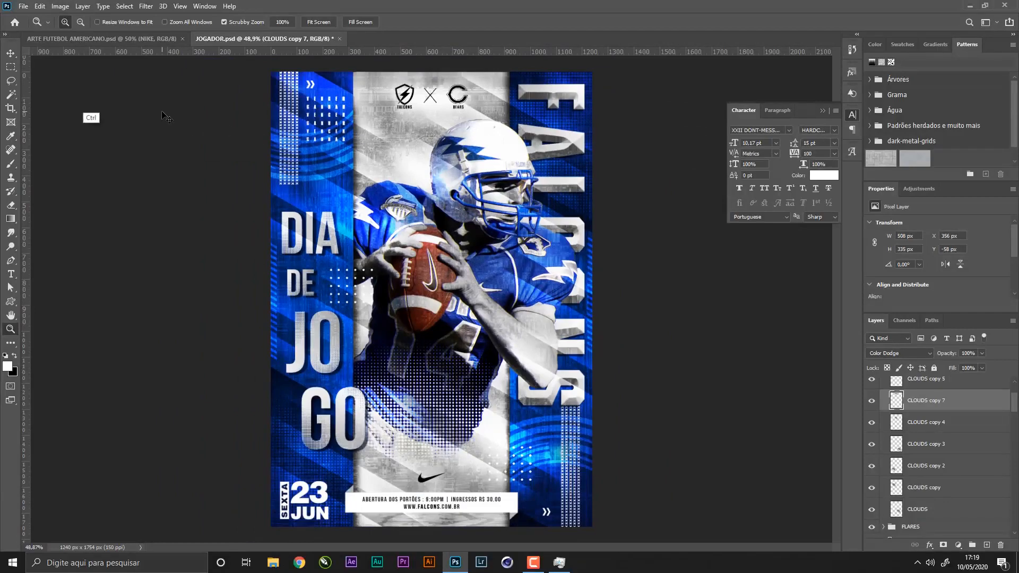
key(ctrl+s)
click(11, 54)
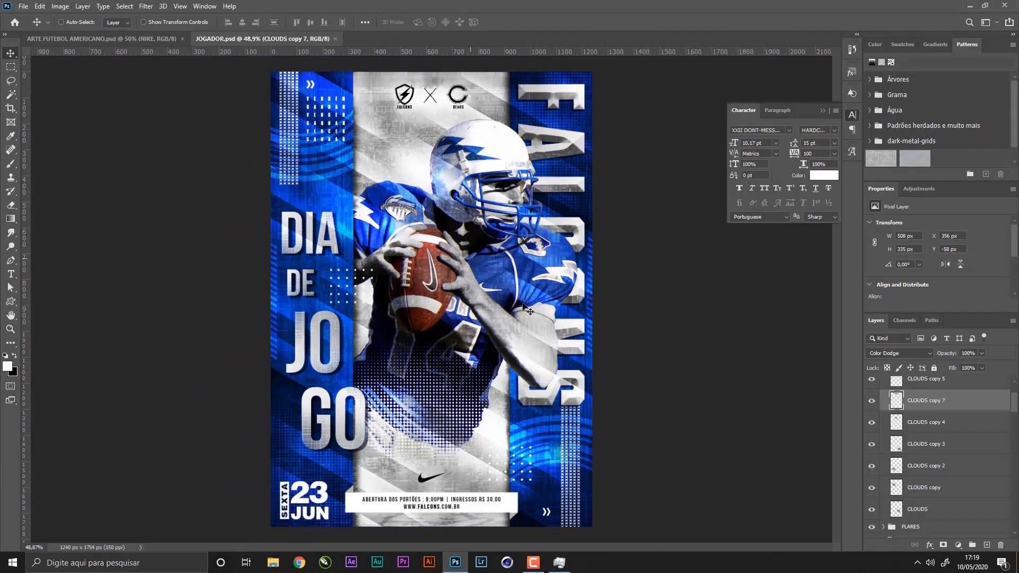
- Compare the poster with the reference document, and move the upper-left FORMA CIRCULAR shape to about X -464 px, Y -409 px
key(z)
drag(307, 254, 313, 286)
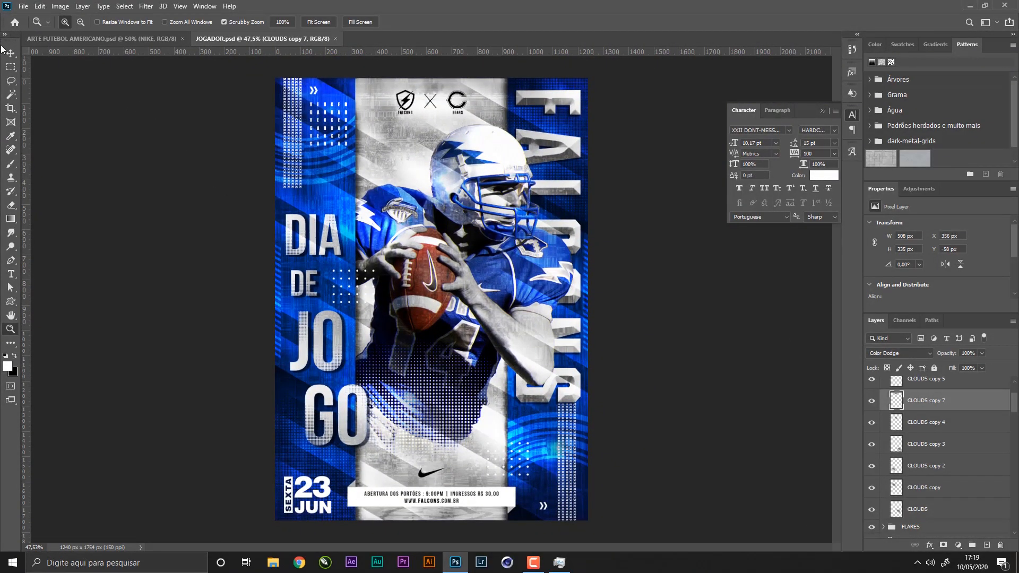
click(149, 38)
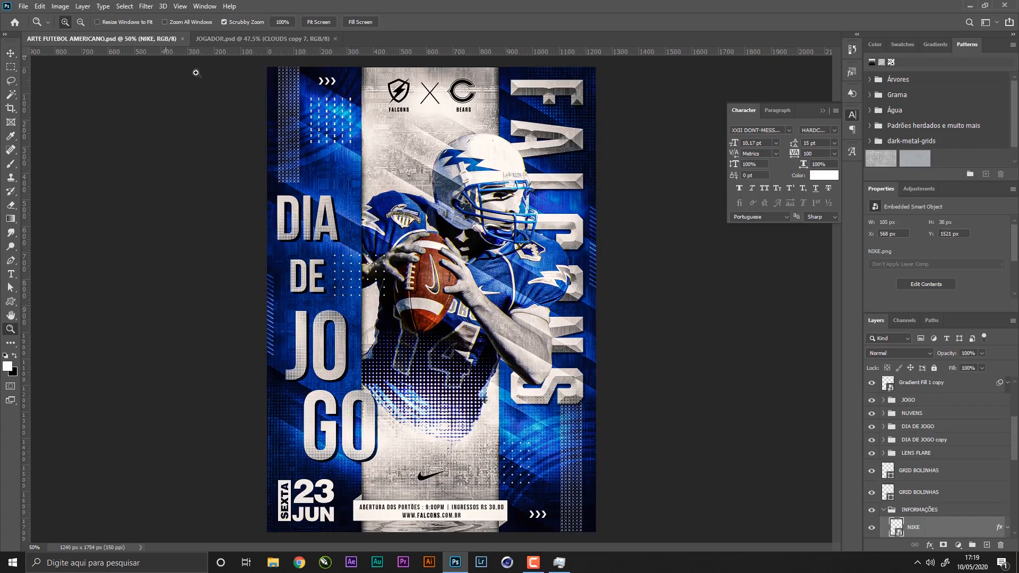
click(230, 38)
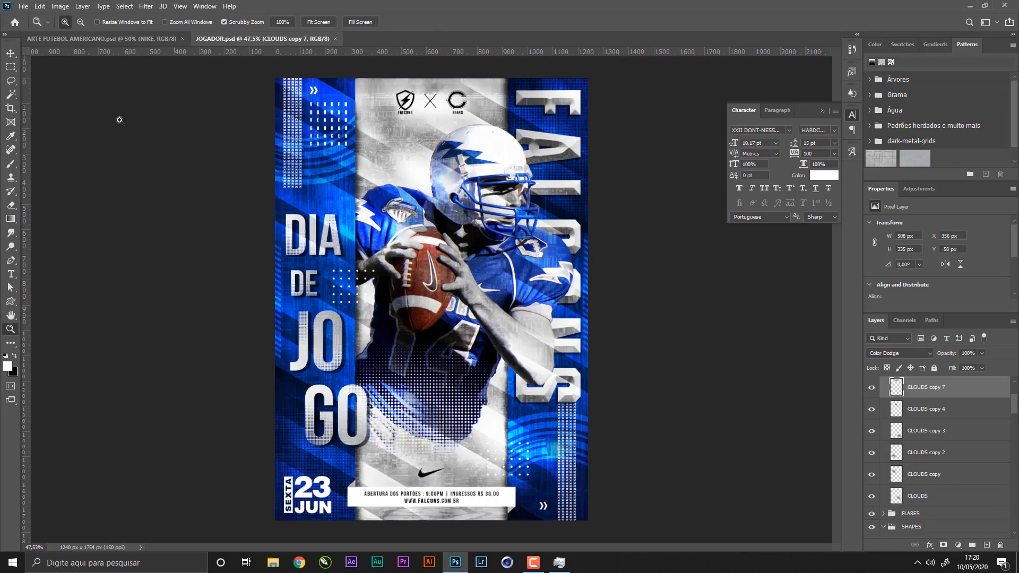
key(v)
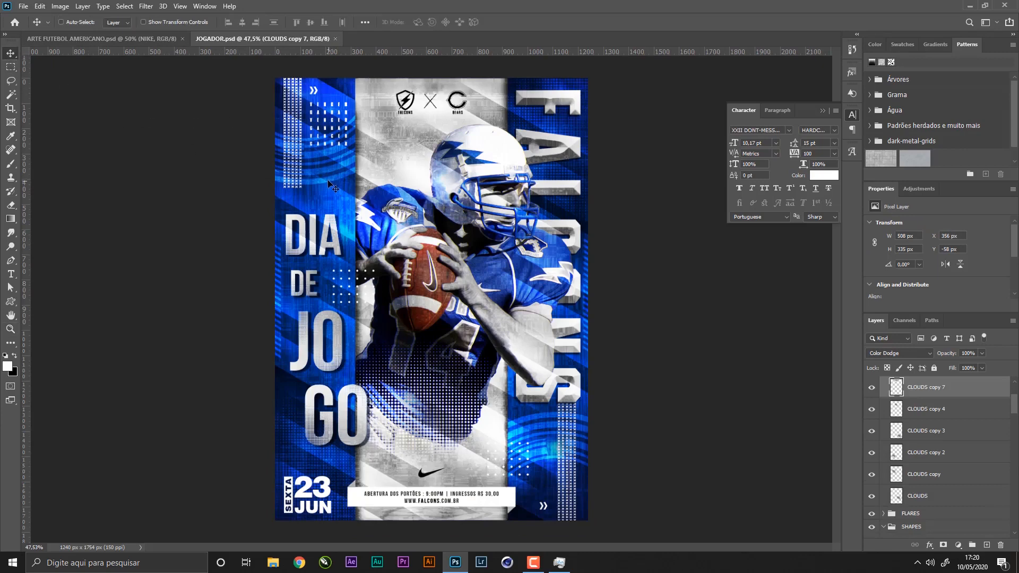
right_click(327, 180)
click(374, 231)
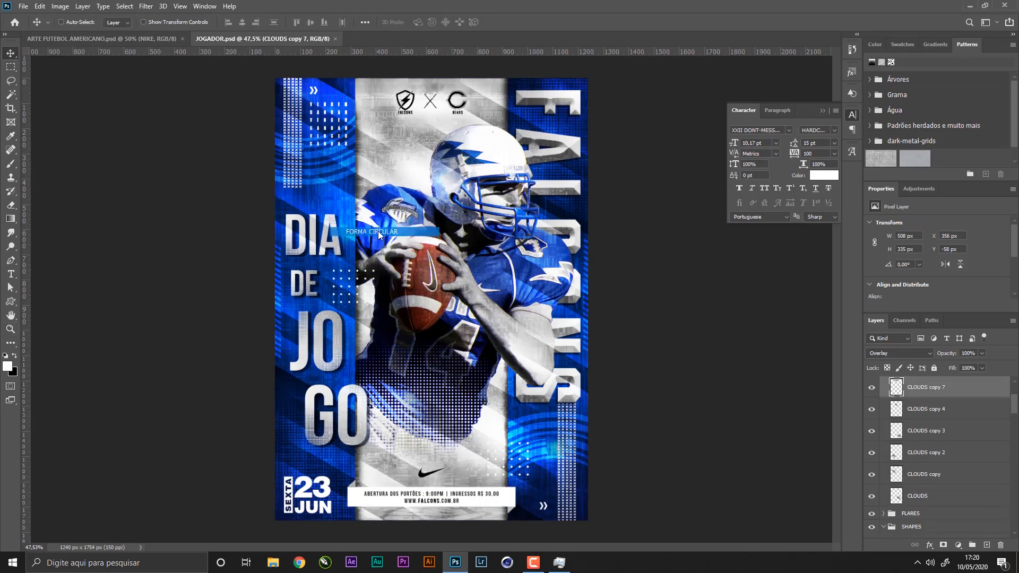
mouse_move(378, 231)
mouse_down()
mouse_move(402, 237)
mouse_move(383, 228)
mouse_move(391, 226)
mouse_up()
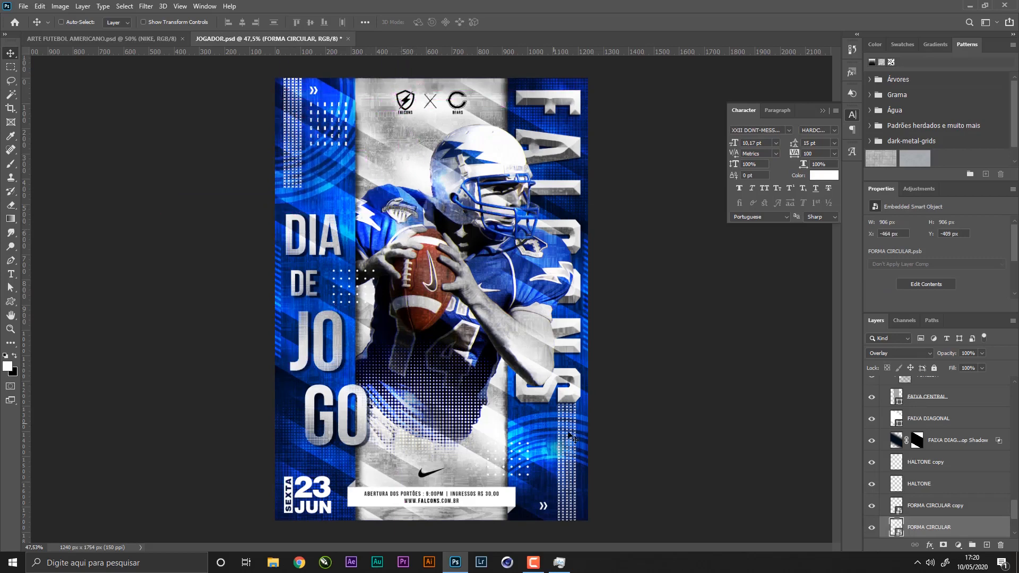
- Move the lower-right FORMA CIRCULAR copy to about X 805 px, Y 1300 px, save, and check the poster against the reference
right_click(586, 451)
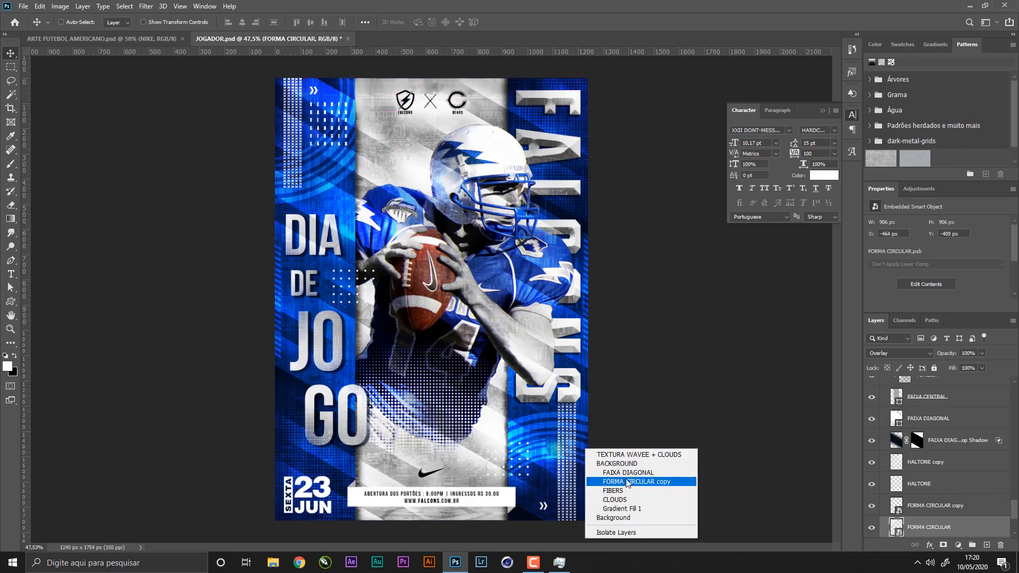
click(628, 480)
drag(628, 480, 660, 468)
key(ctrl+s)
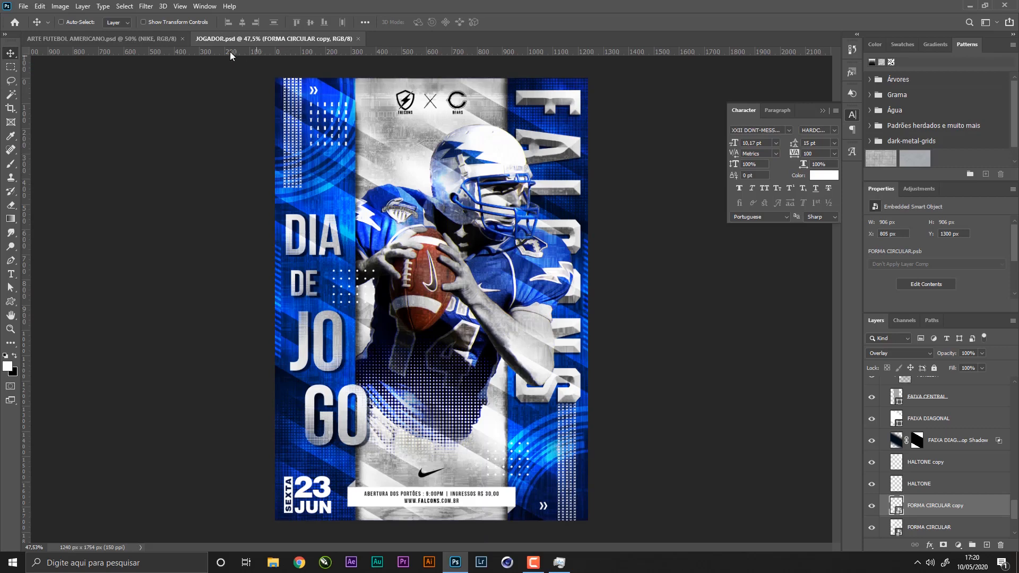
click(143, 42)
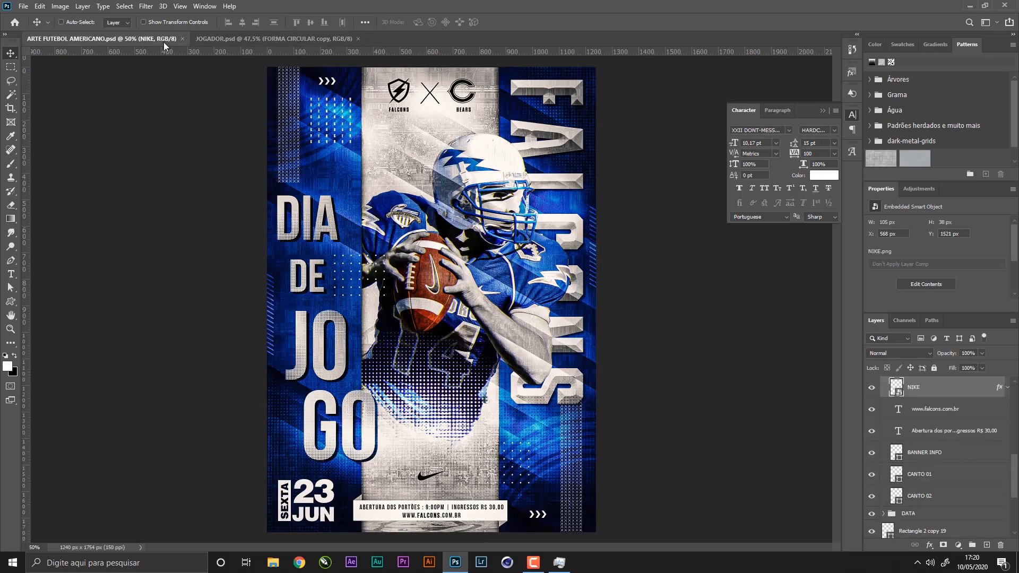
click(255, 45)
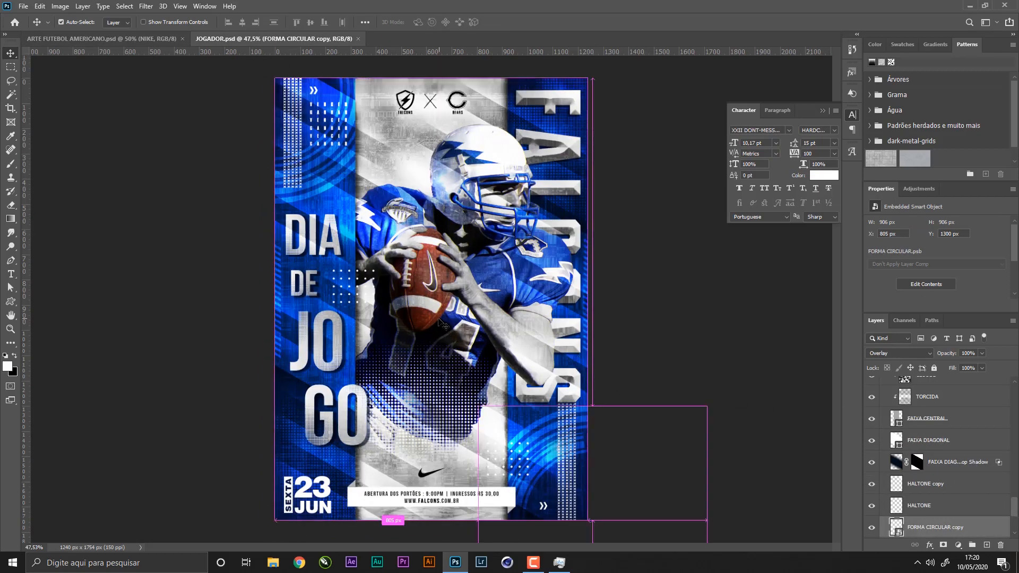
- Create a 1000 × 1000 px document at 100 ppi and add a gradient fill layer using the basic white-to-black gradient
key(ctrl+n)
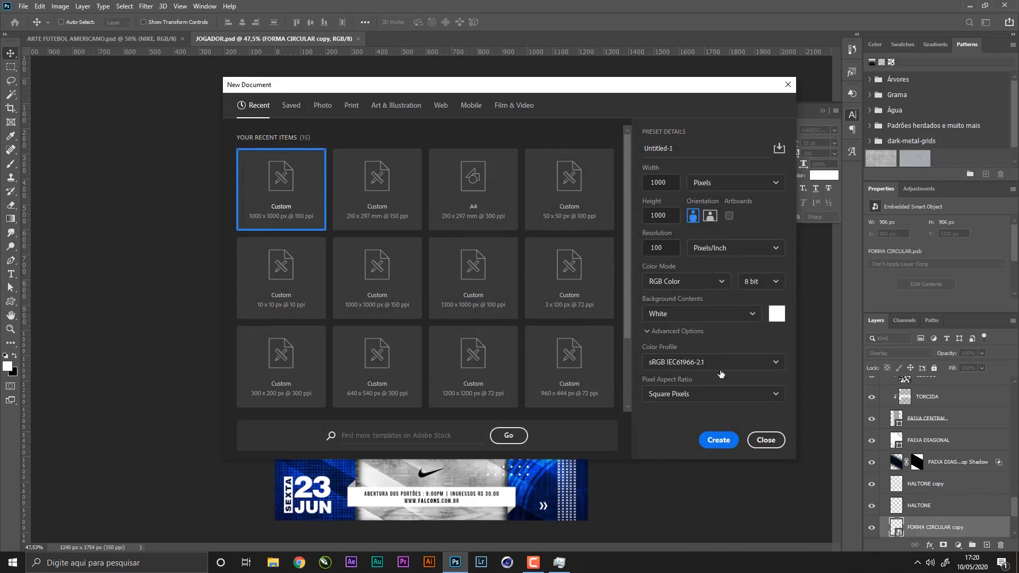
click(721, 442)
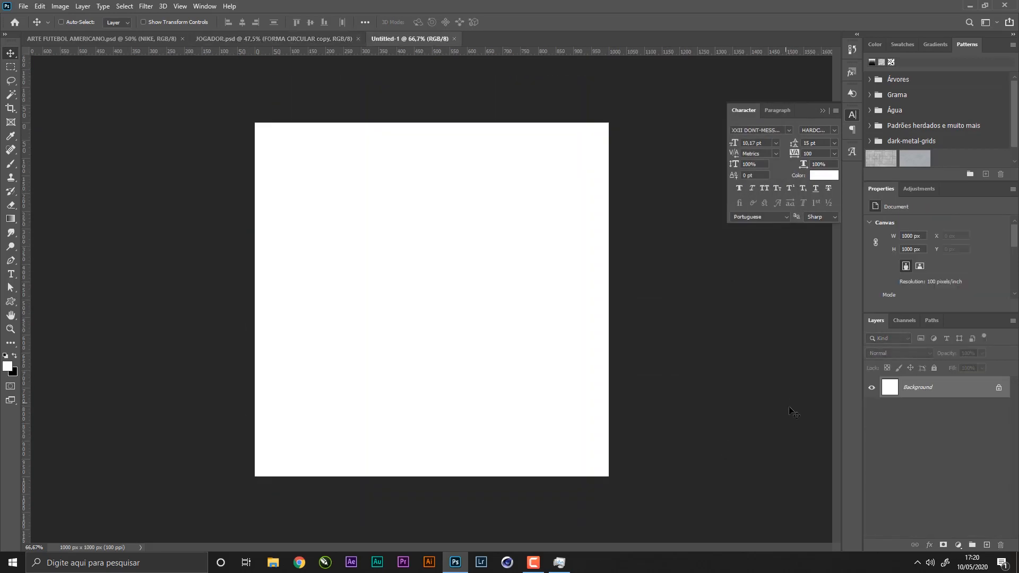
click(958, 545)
click(954, 373)
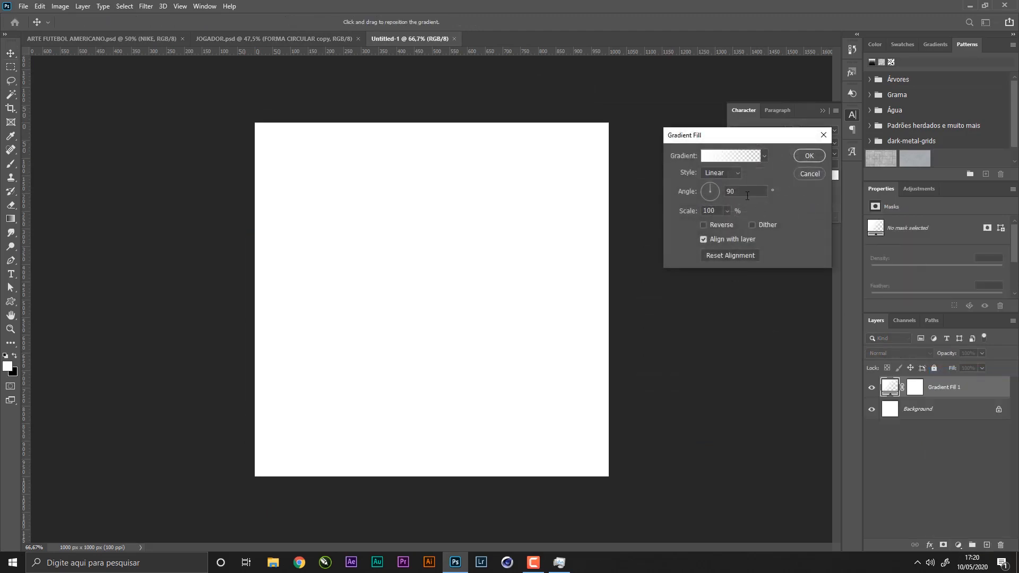
click(765, 154)
click(691, 206)
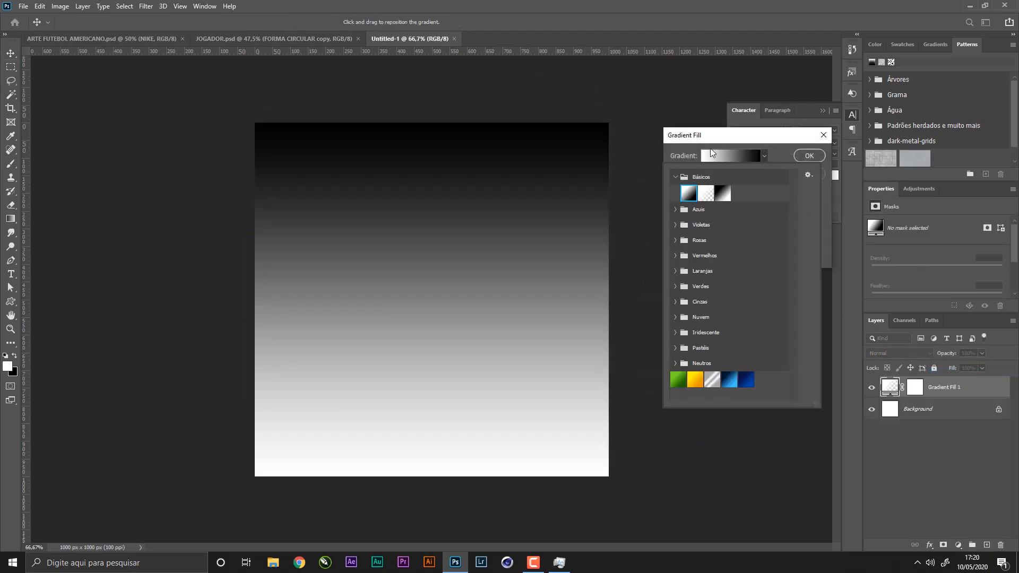
- Try the Radial style on the gradient fill and reverse its colours
click(715, 141)
click(721, 173)
click(714, 184)
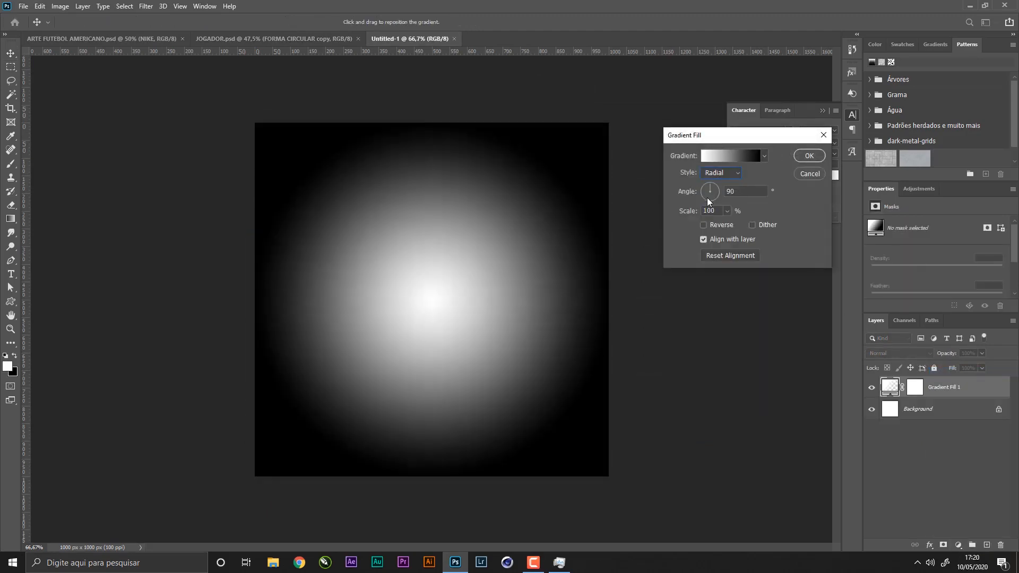
click(704, 225)
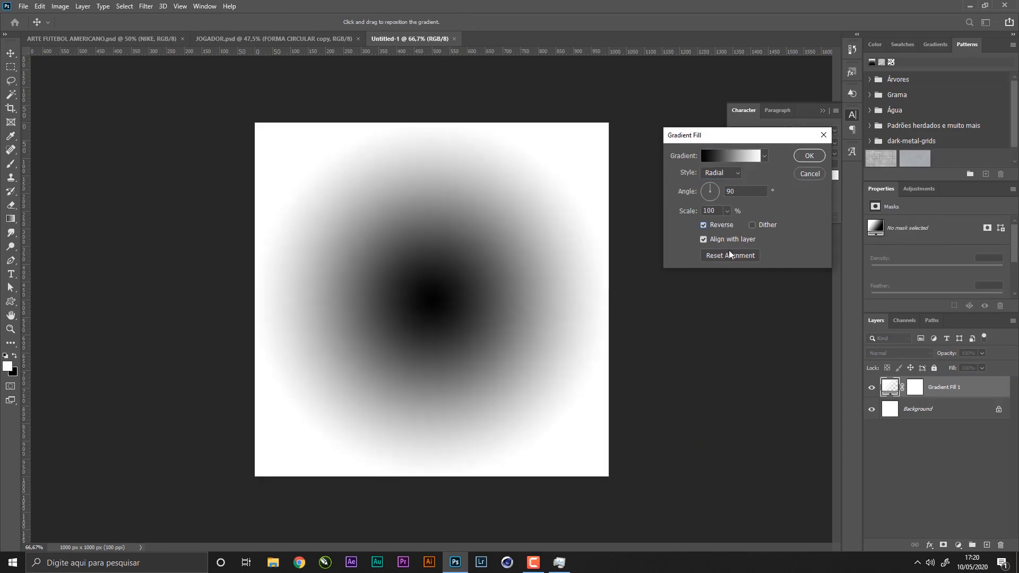
- Set the gradient fill back to Linear at 90° with dithering enabled and apply it
click(730, 176)
click(717, 181)
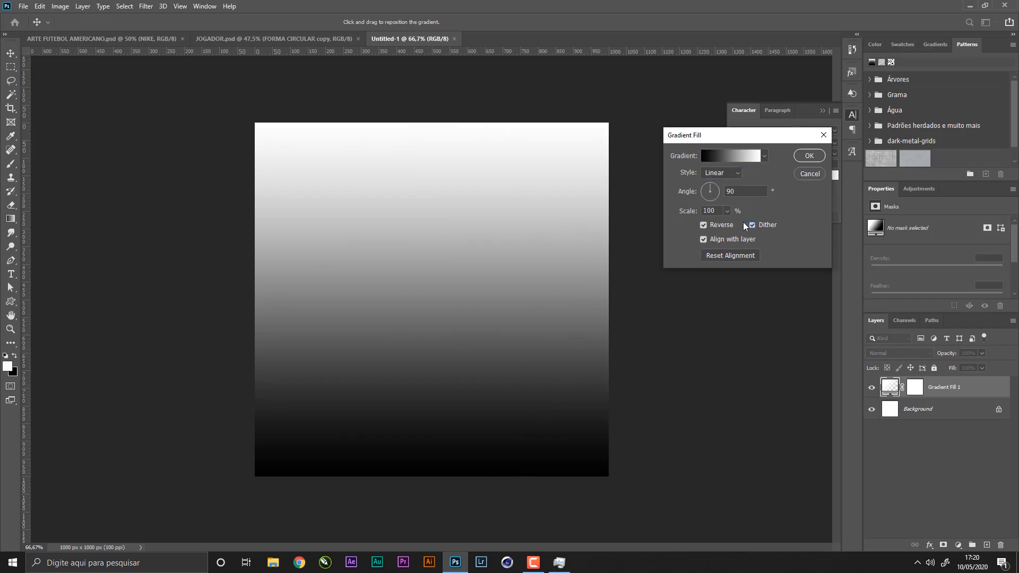
click(733, 172)
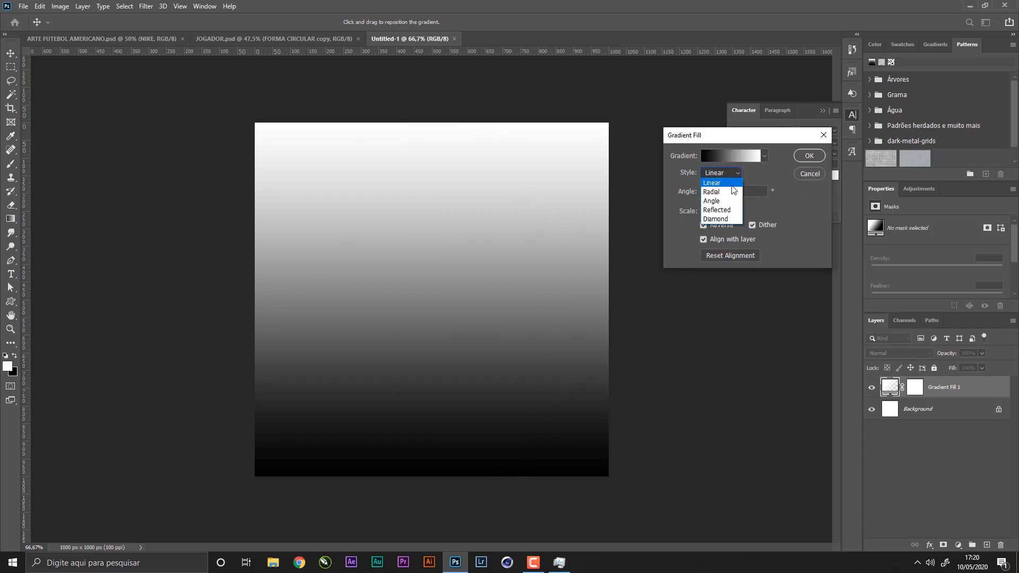
click(718, 190)
click(717, 175)
click(735, 185)
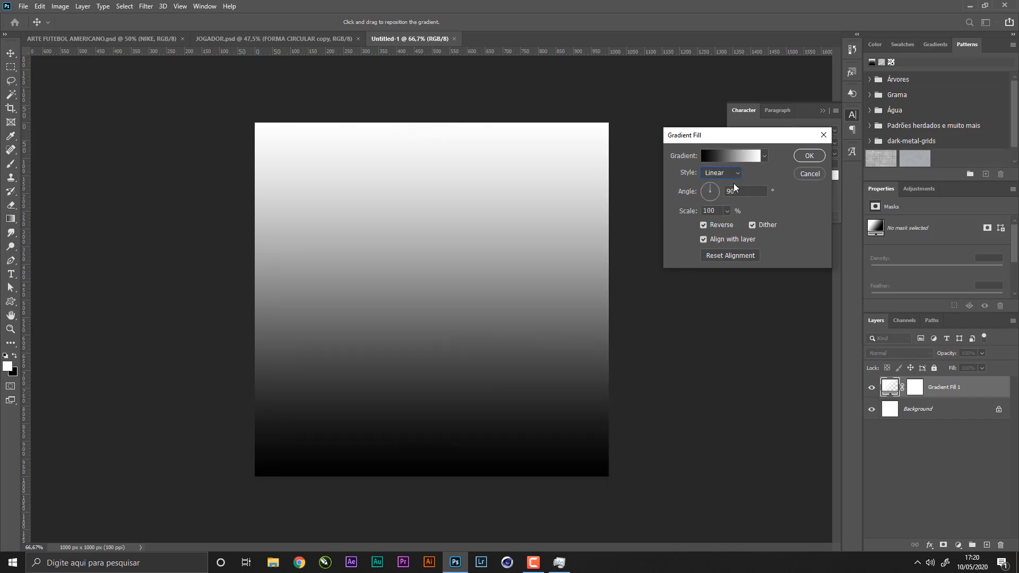
click(812, 156)
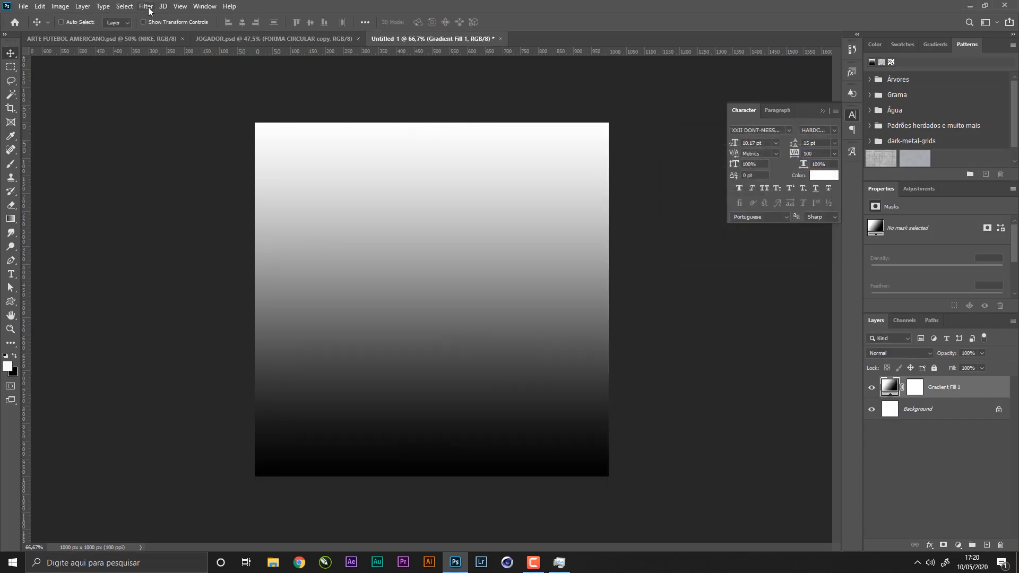
- Convert the gradient fill to a smart object and apply Color Halftone with channel angles 0, 0, 0 and 100
click(125, 6)
mouse_move(146, 5)
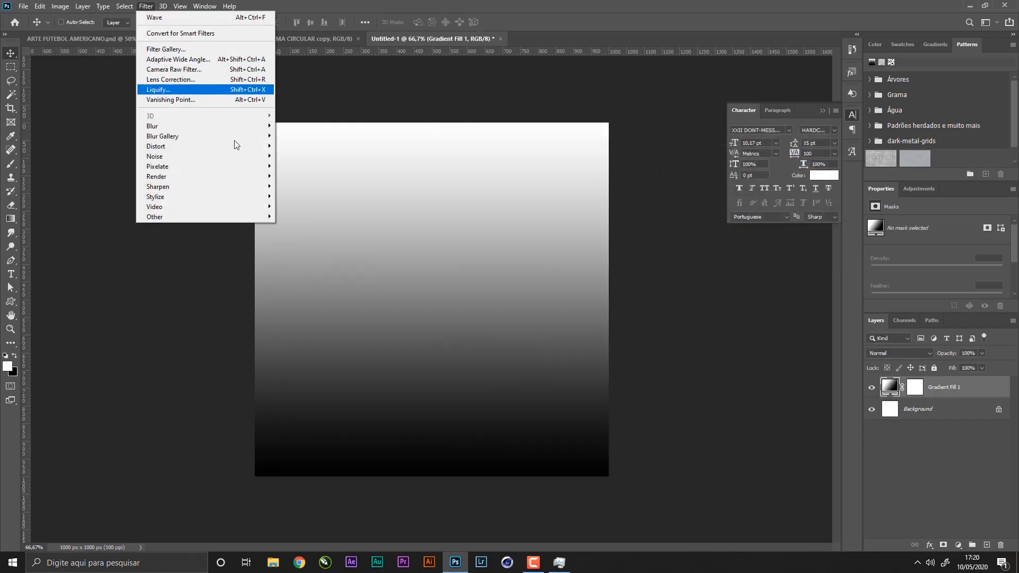
mouse_move(209, 168)
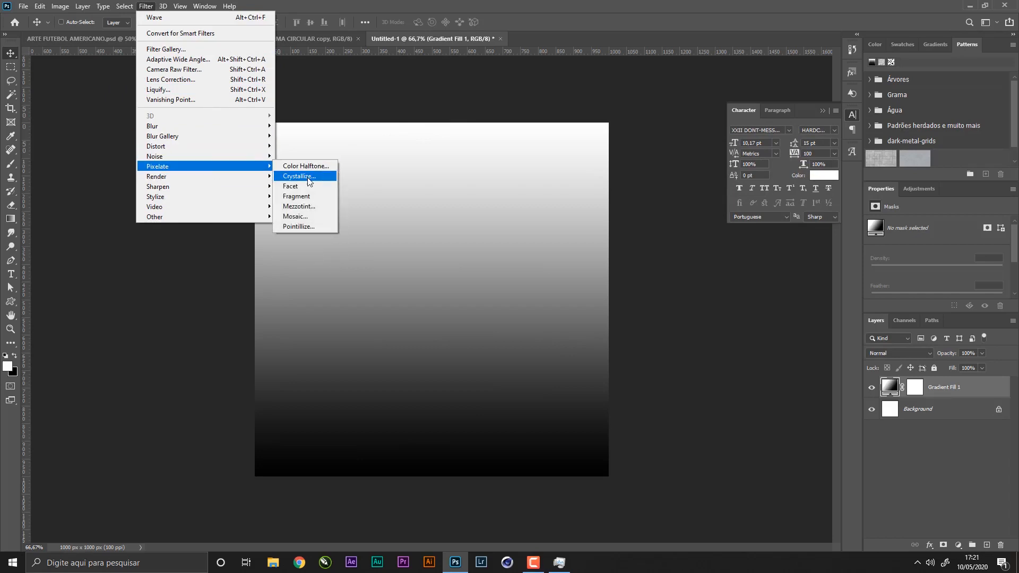
click(313, 166)
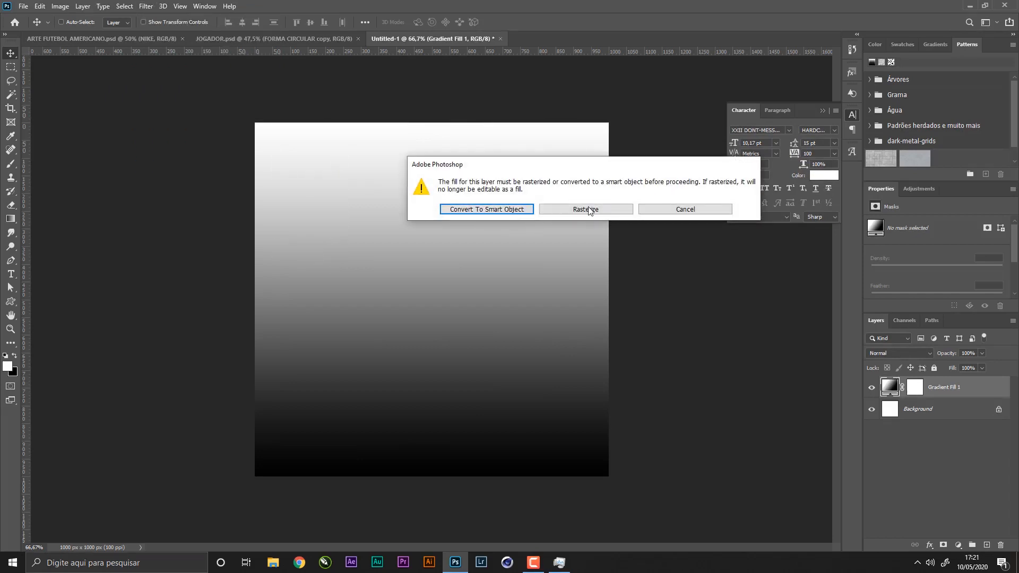
click(512, 212)
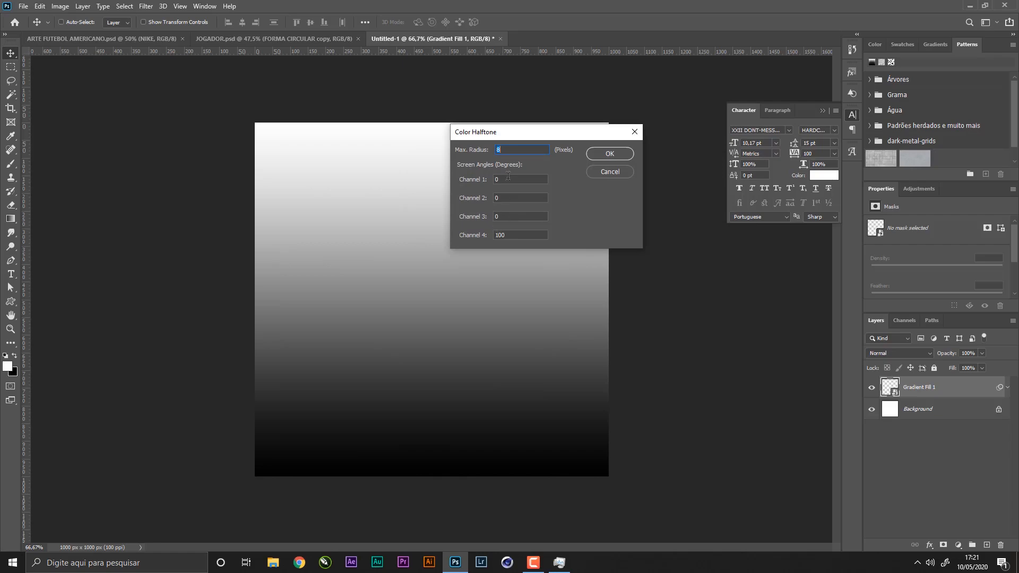
click(610, 154)
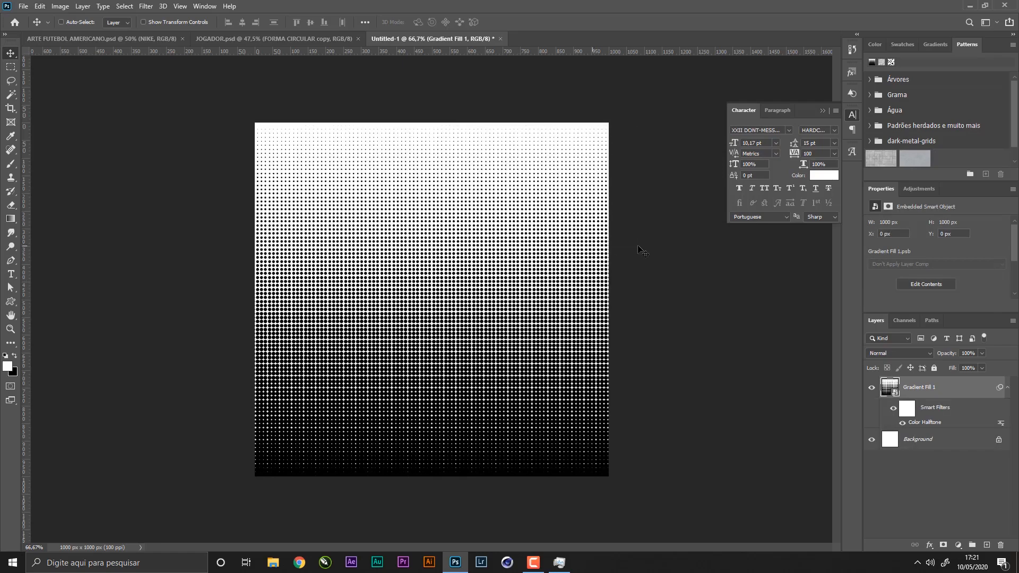
- Copy the halftone gradient layer from the untitled document into JOGADOR.psd and place it above the DIA DE JOGO group
click(1008, 388)
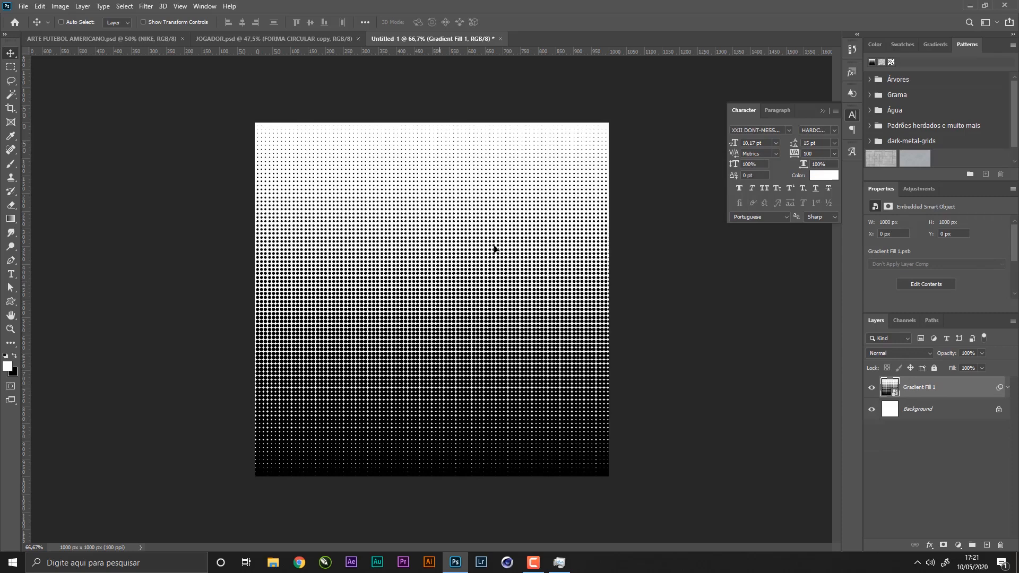
drag(494, 249, 121, 41)
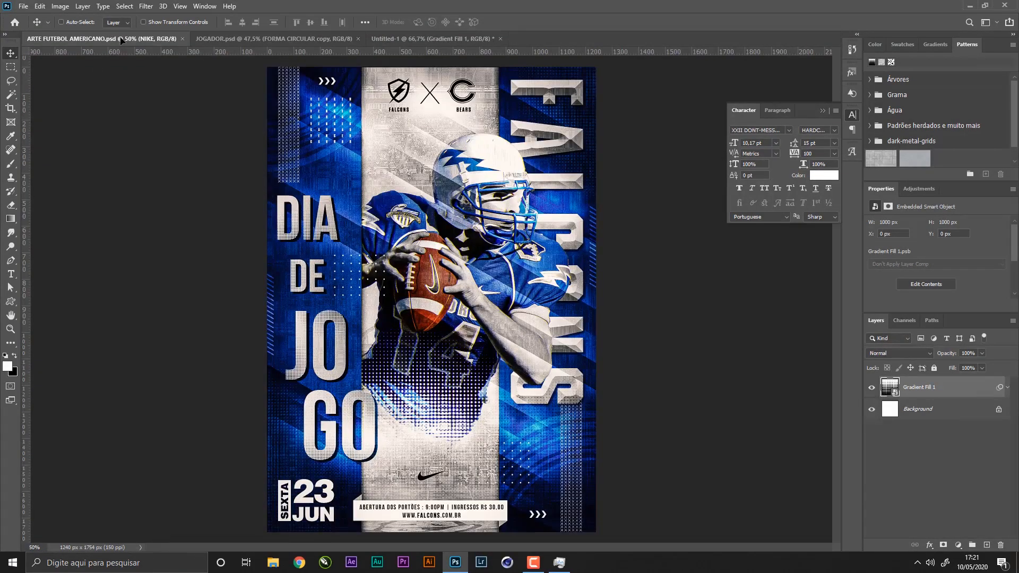
drag(248, 36, 467, 315)
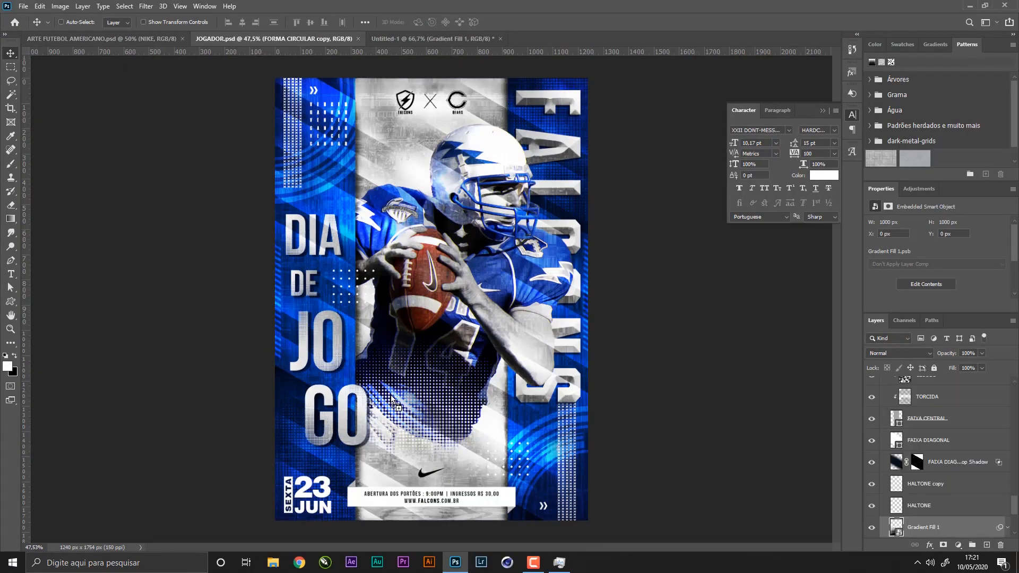
drag(951, 534, 923, 393)
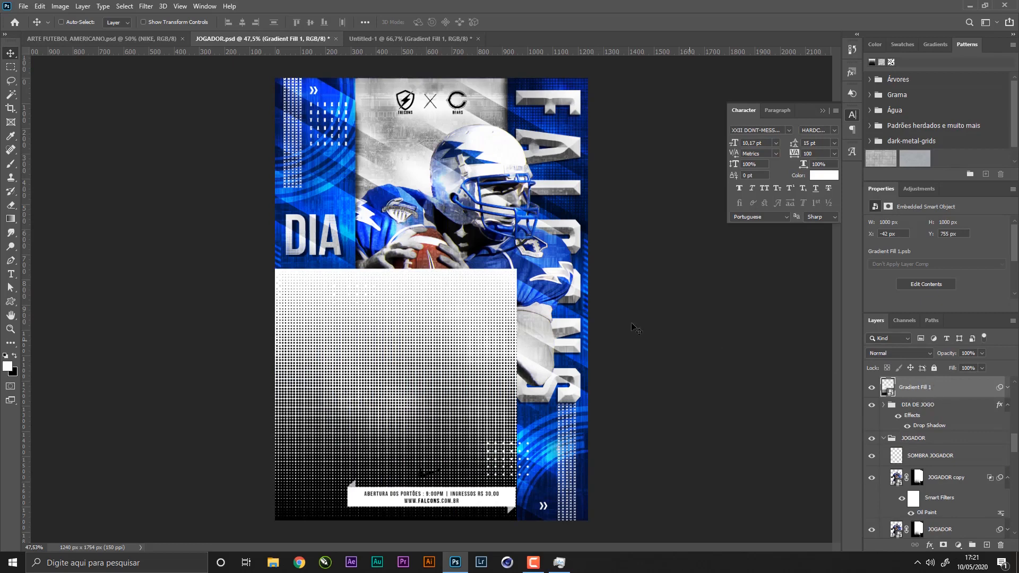
- Scale the halftone gradient down proportionally to about 670 × 670 px, keeping it in the poster's lower-left corner
key(ctrl+t)
drag(517, 268, 441, 369)
key(Return)
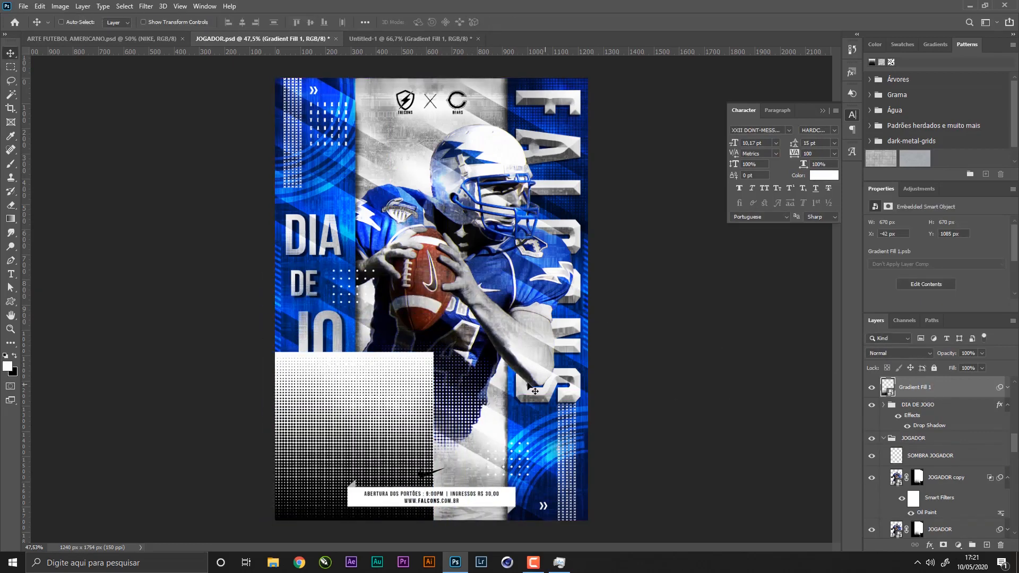
- Set the halftone gradient's blend mode to Overlay, shift it horizontally to about X 2 px, and save the poster
click(884, 354)
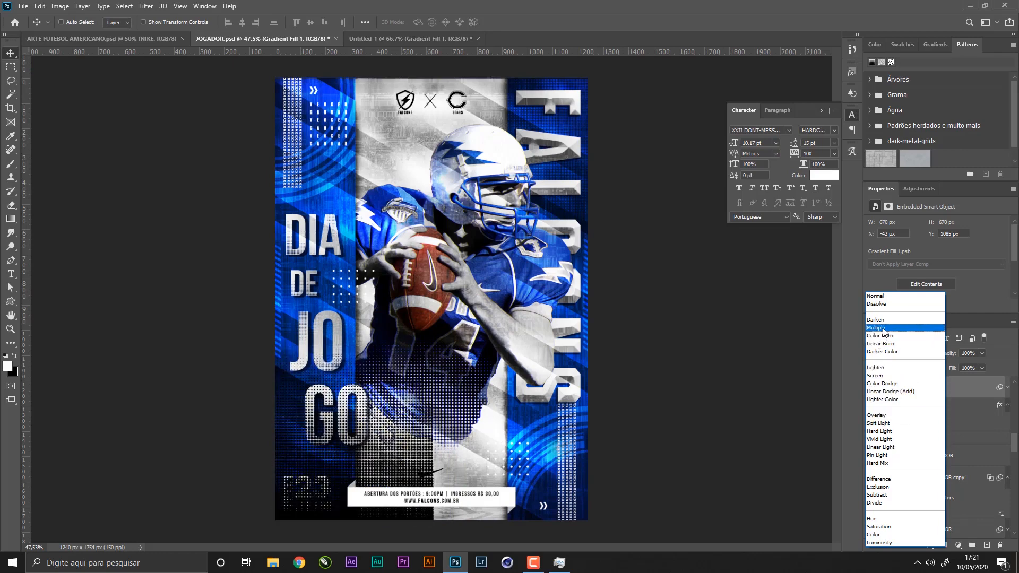
click(886, 416)
drag(467, 381, 476, 384)
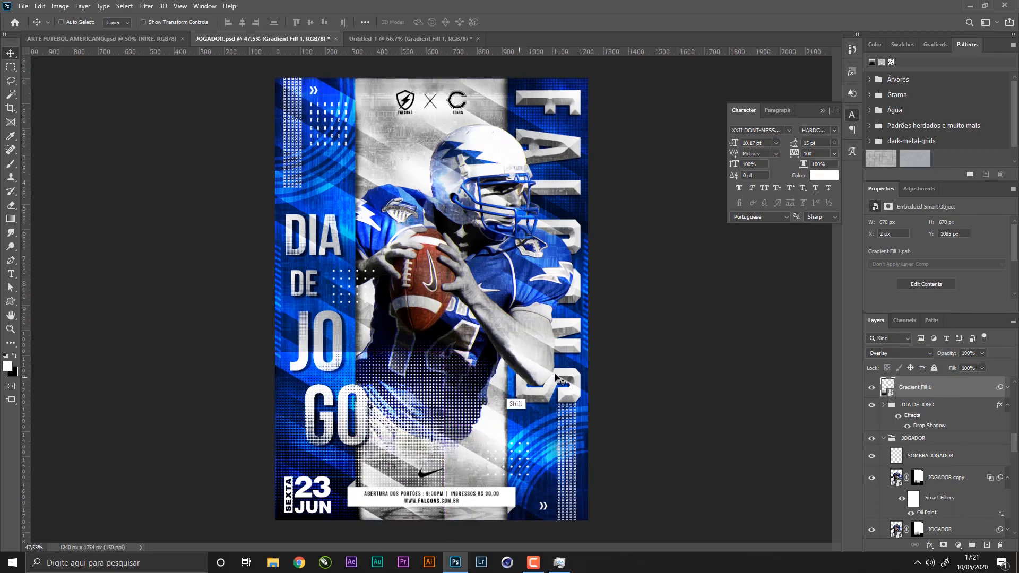
key(ctrl+s)
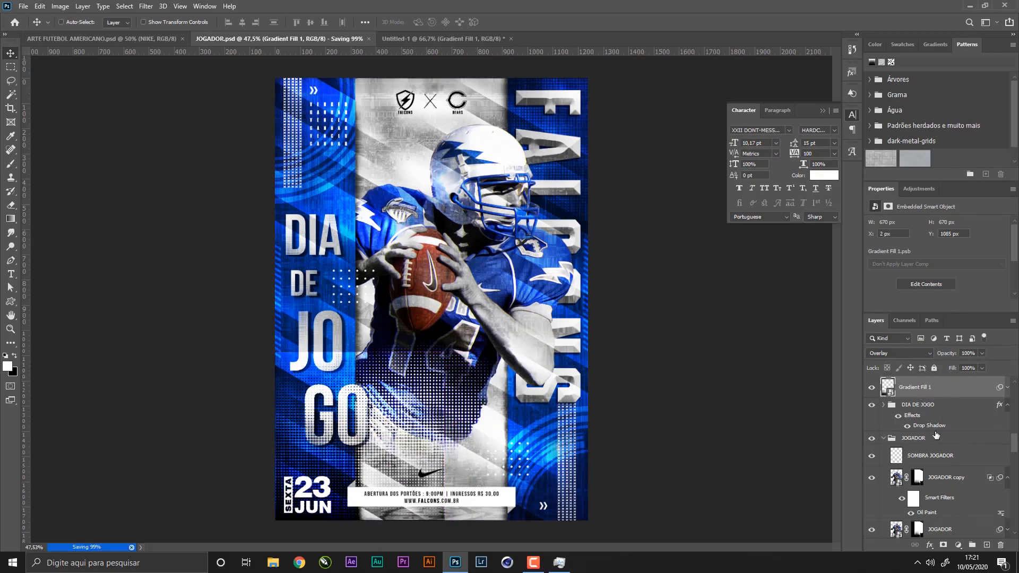
- Add a layer mask to the halftone gradient, fade out its upper part with a black-to-white linear gradient, and save
click(944, 546)
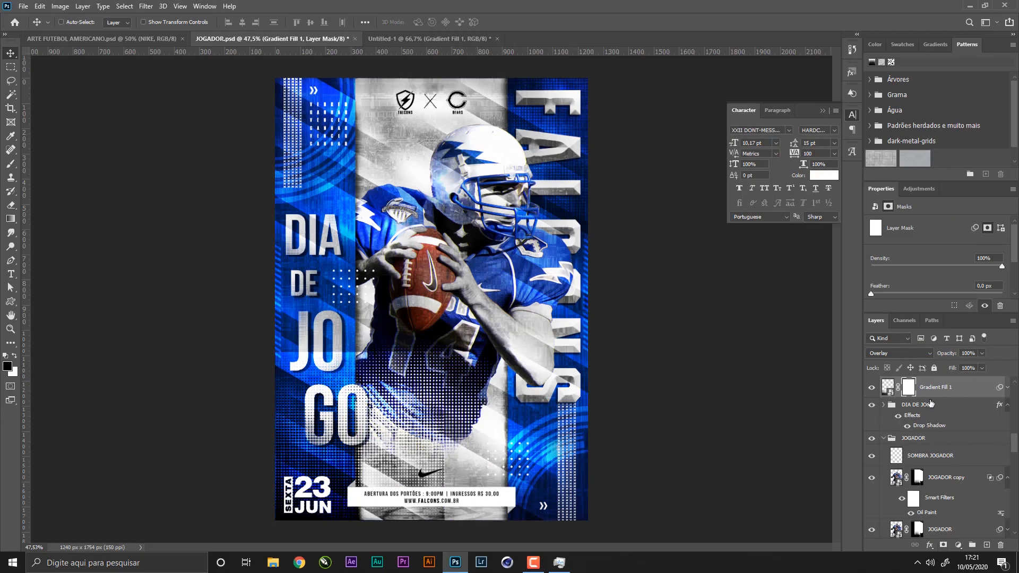
key(g)
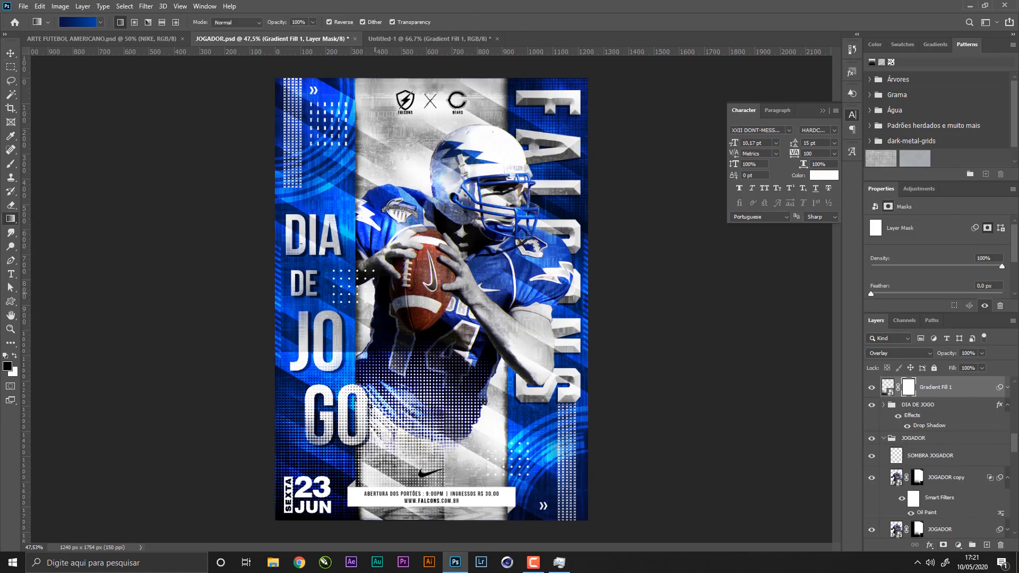
click(100, 22)
click(33, 61)
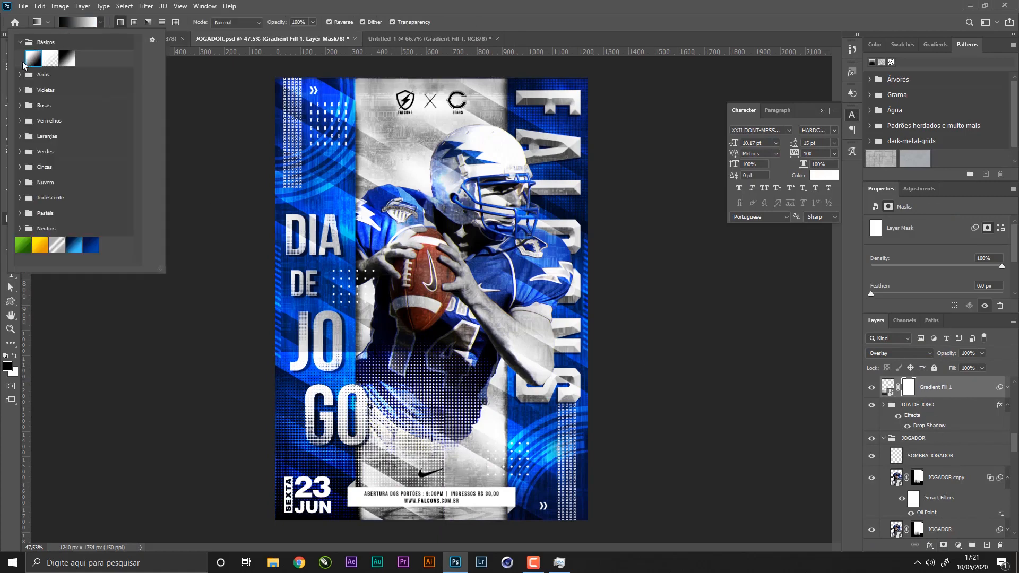
click(313, 5)
drag(347, 428, 348, 355)
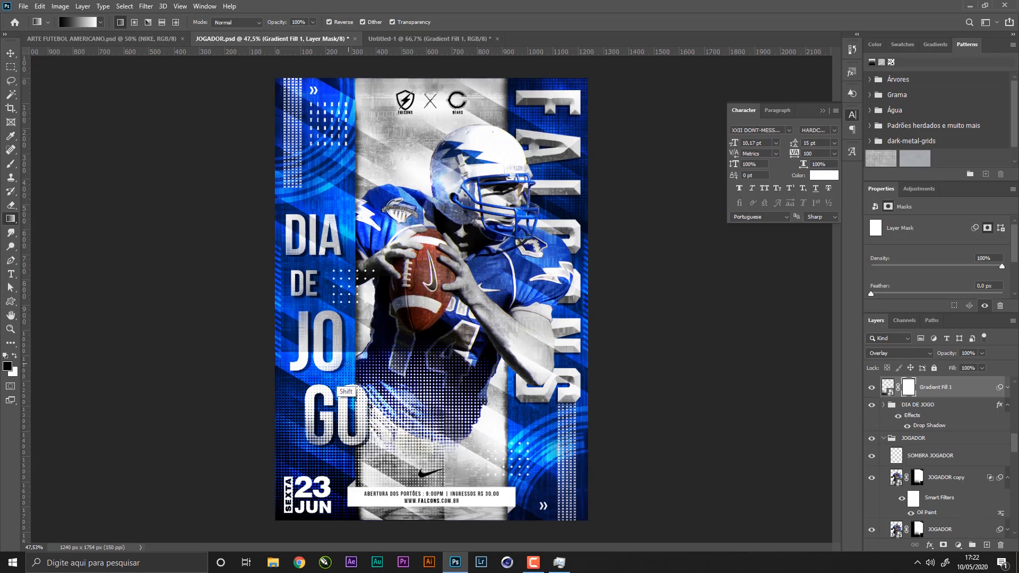
click(10, 53)
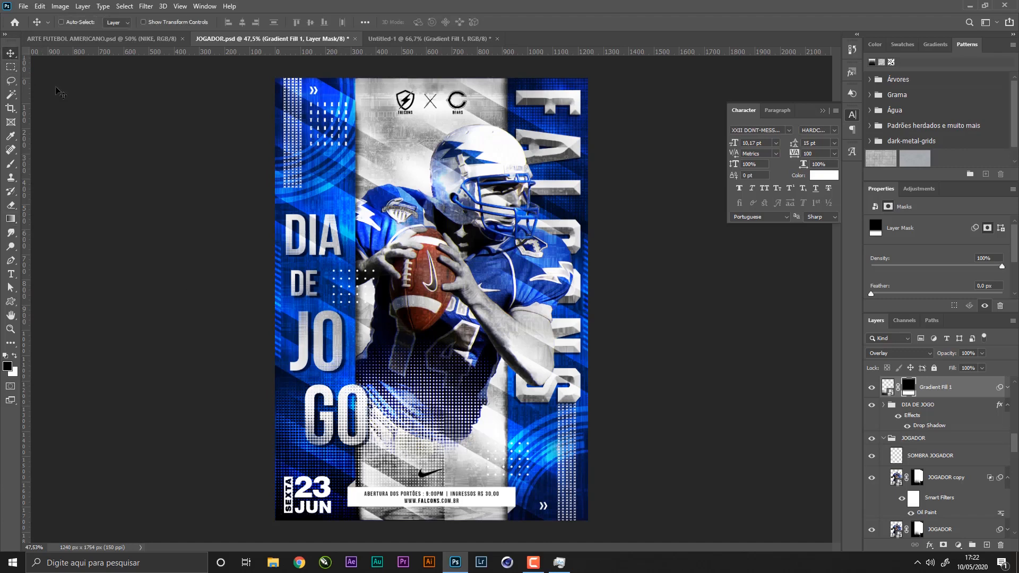
key(ctrl+s)
- Lower the halftone gradient layer's opacity to 30% and shift it horizontally to about X -33 px
click(957, 392)
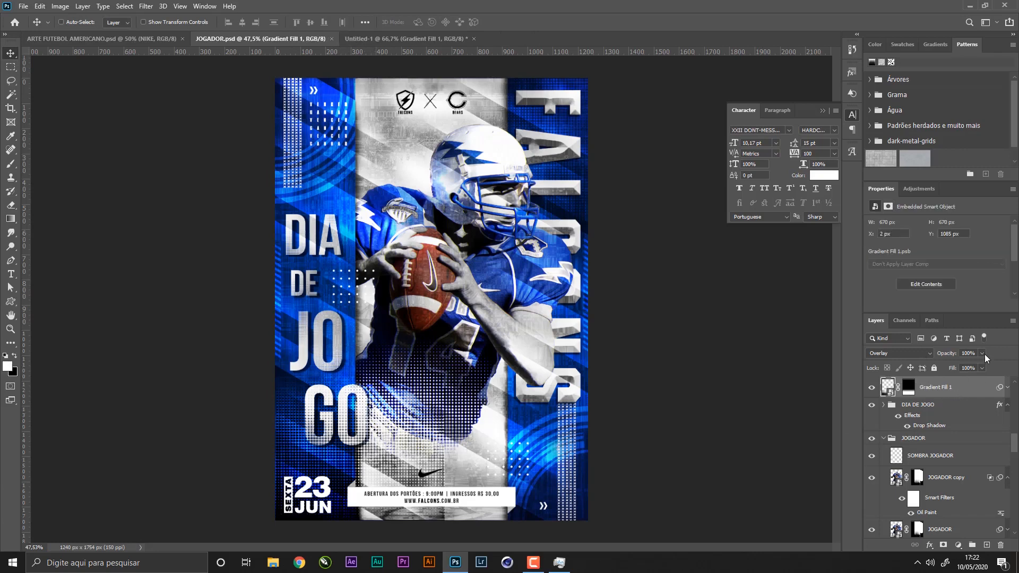
drag(983, 367, 953, 365)
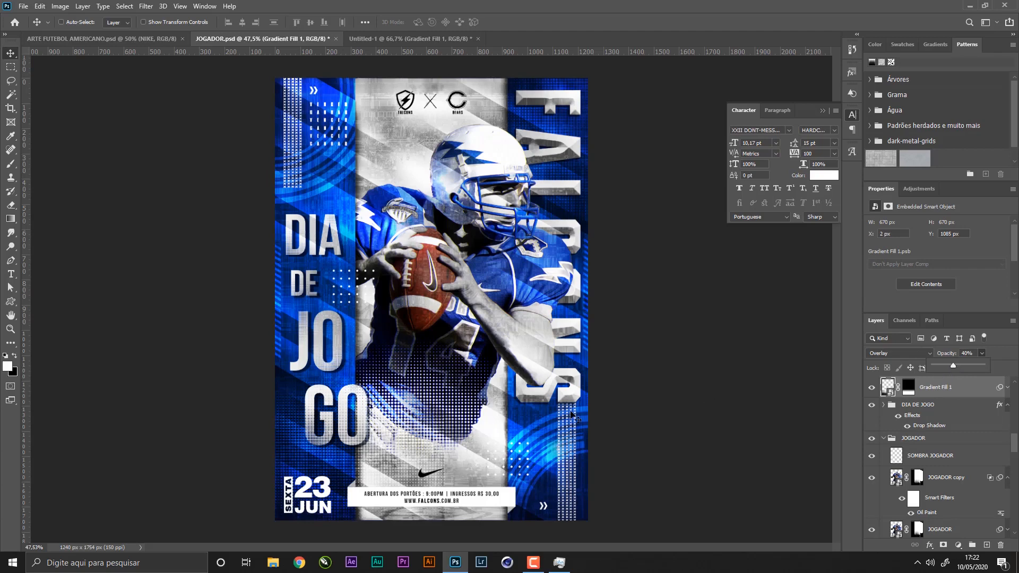
drag(570, 413, 562, 416)
key(ctrl+s)
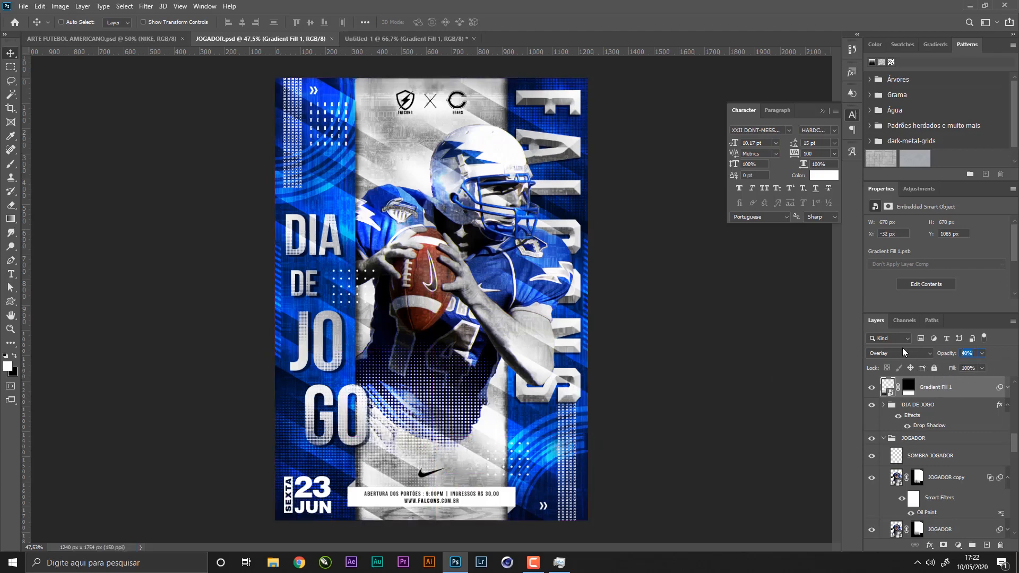
key(3)
- Duplicate the halftone gradient across to the poster's right side, nudge the copy to about X 612 px so the two halves join, and save
drag(479, 429, 472, 423)
drag(459, 447, 619, 444)
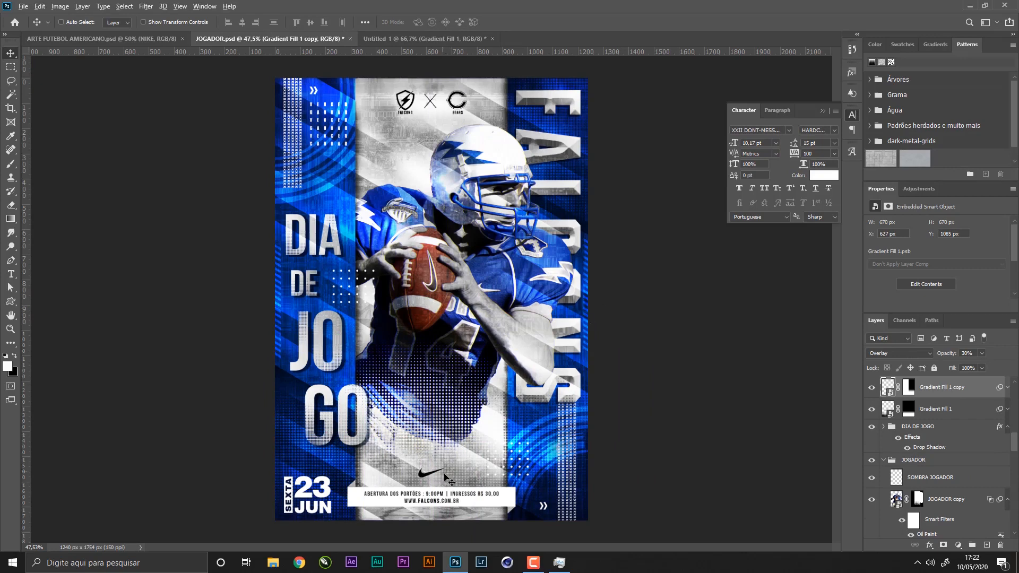
key(Left)
key(Left)
key(Left)
key(Left)
key(Left)
key(Left)
key(Left)
key(Left)
key(Left)
key(Left)
key(Left)
key(Left)
key(Left)
key(Left)
key(Left)
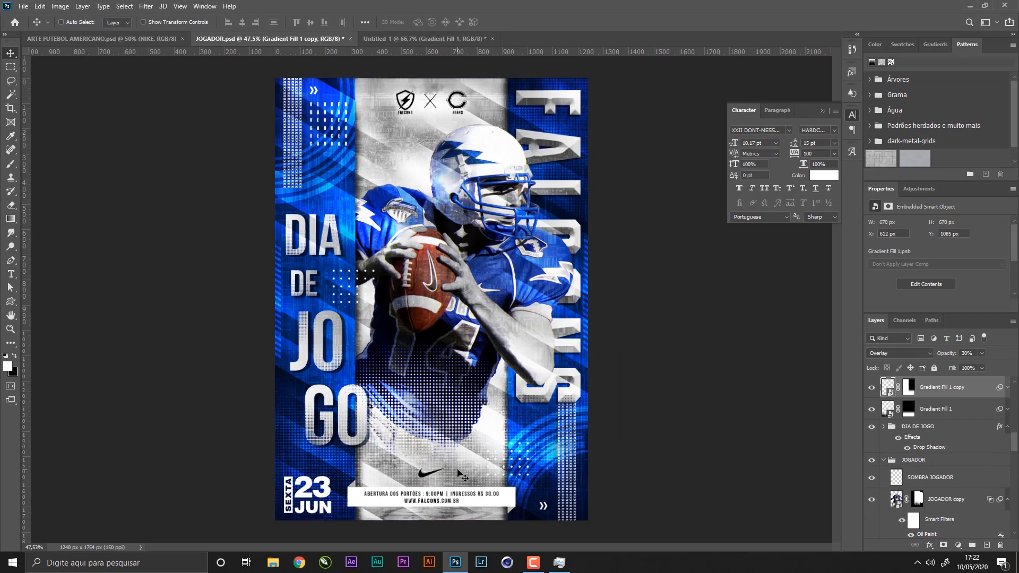
key(Left)
key(ctrl+s)
- Move both halftone gradient layers between the FALCONS text layer and the BACKGROUND group, collapsing the JOGADOR group, and save
ctrl+click(927, 409)
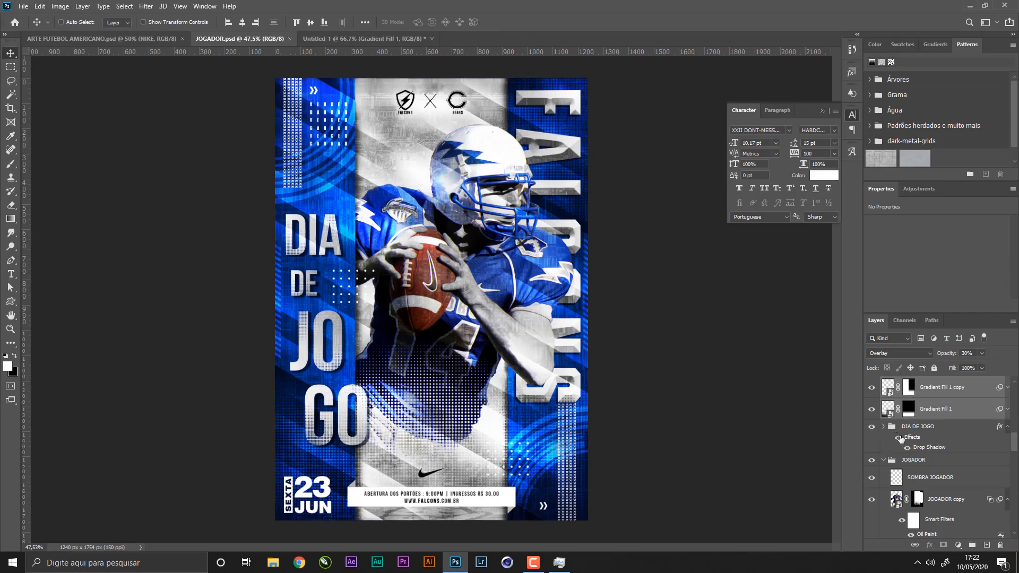
click(884, 460)
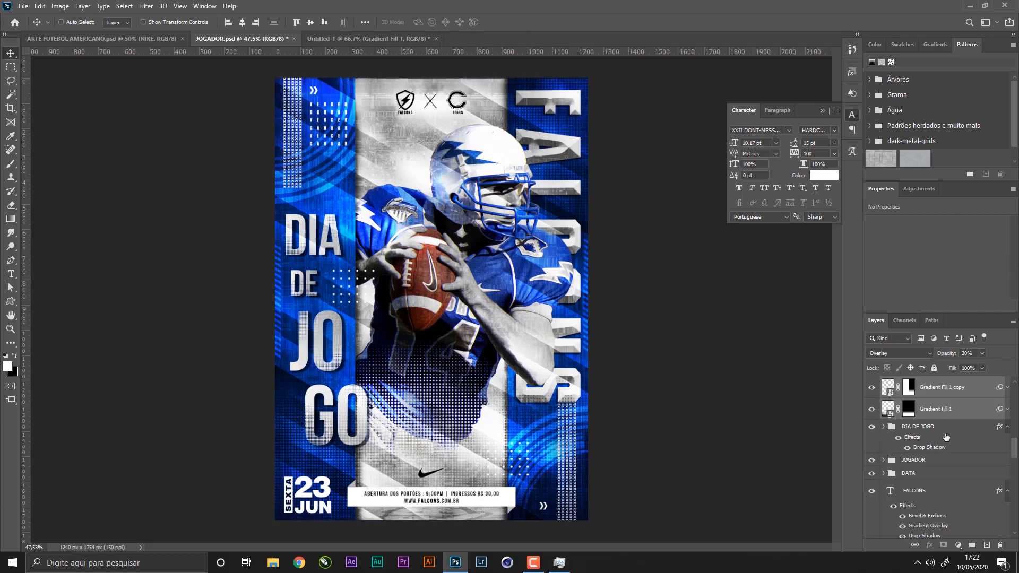
drag(949, 409, 950, 453)
key(ctrl)
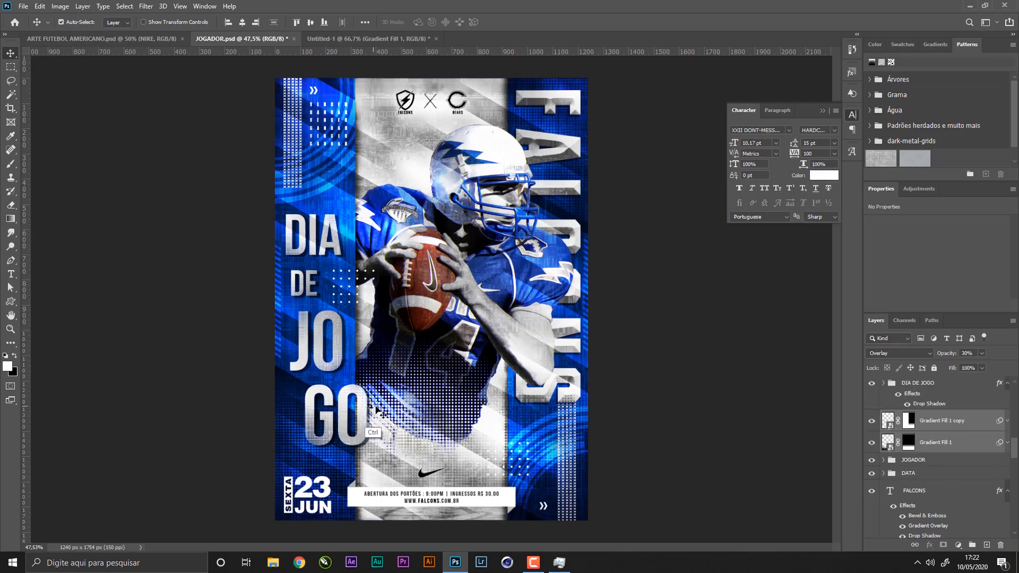
key(ctrl+s)
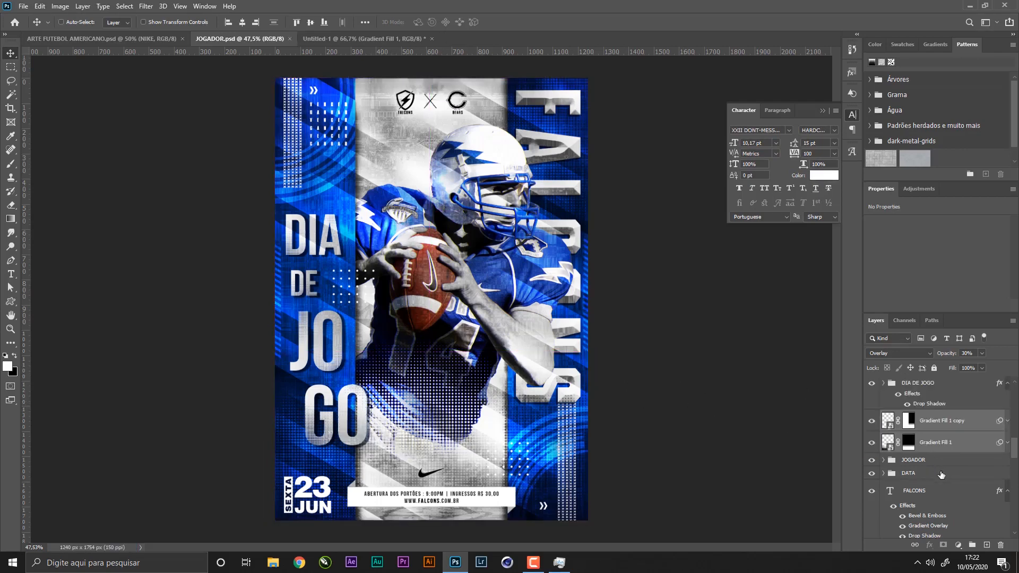
click(1007, 491)
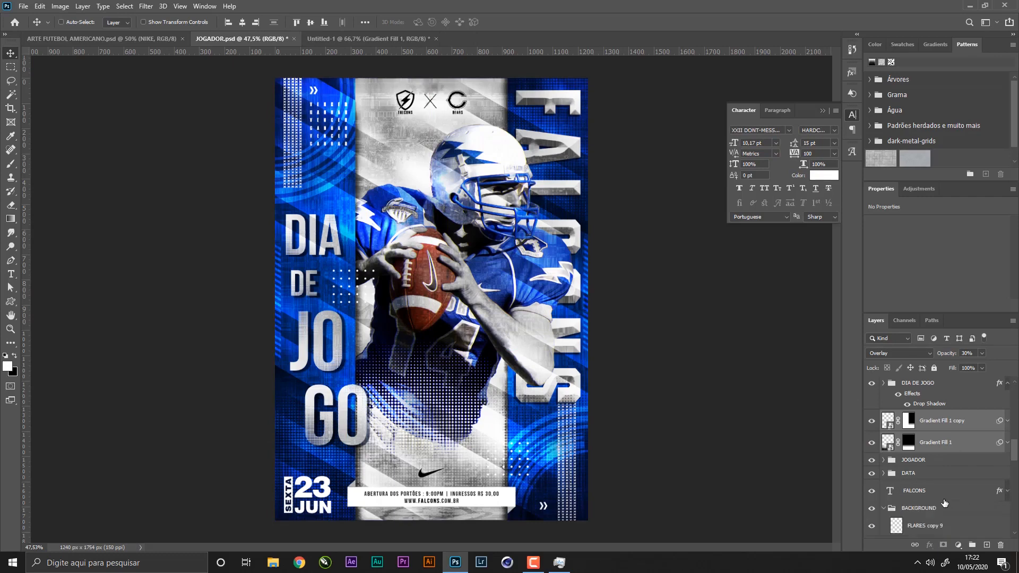
drag(966, 447, 956, 498)
key(ctrl+s)
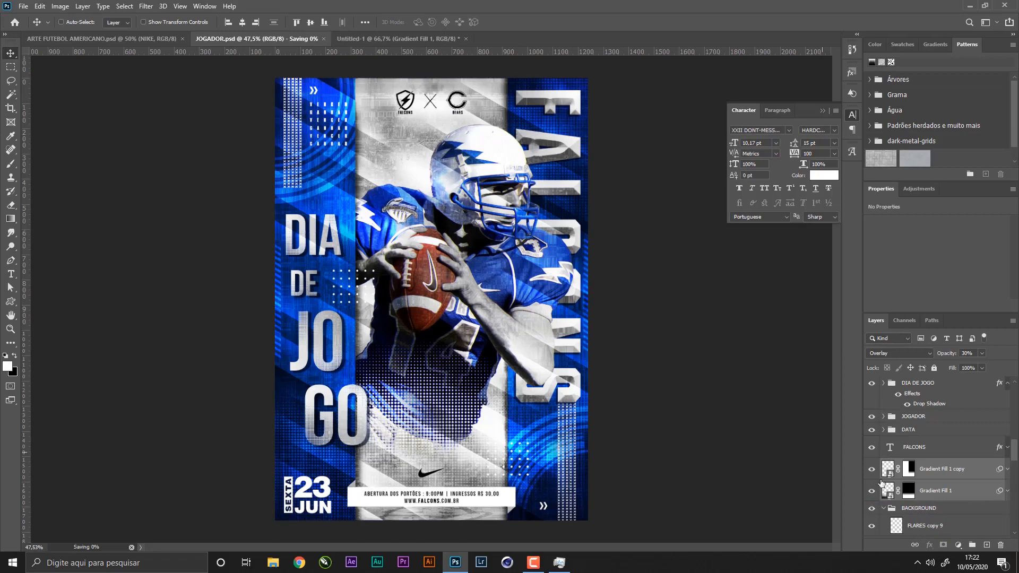
- Group the two halftone gradient layers, compare the poster with the group hidden, name it GRADIENTE HALFTONE, and save
key(ctrl+g)
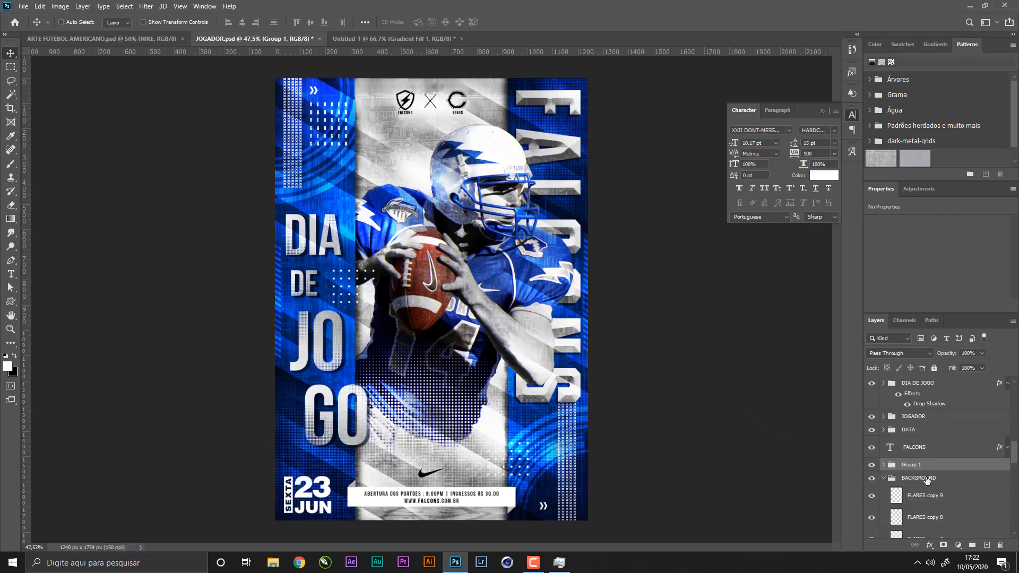
click(872, 466)
click(872, 466)
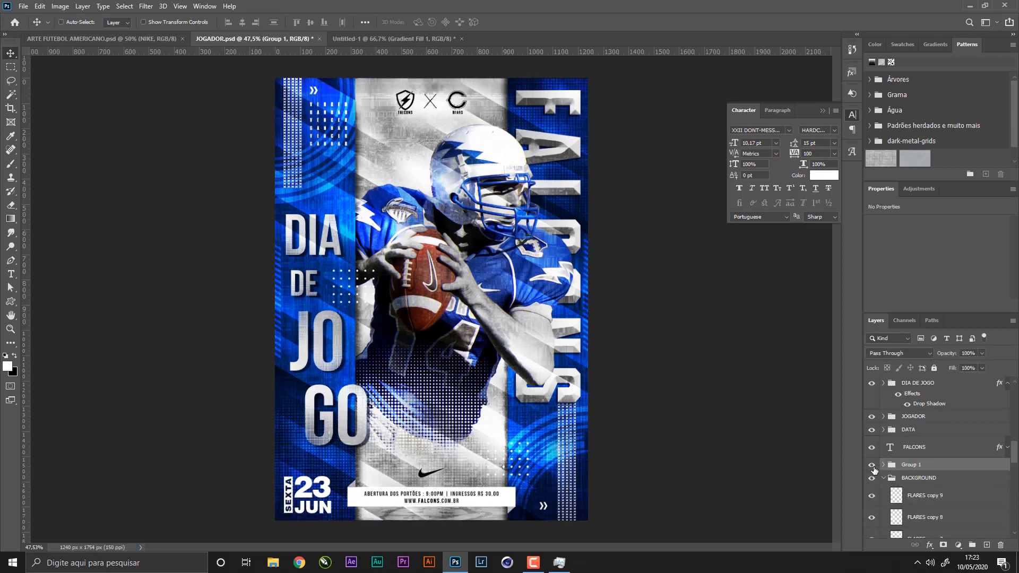
double_click(916, 466)
text(gradie)
key(BackSpace)
key(BackSpace)
key(BackSpace)
key(BackSpace)
text(GRADIENTE HALFTONE)
key(Return)
key(ctrl+s)
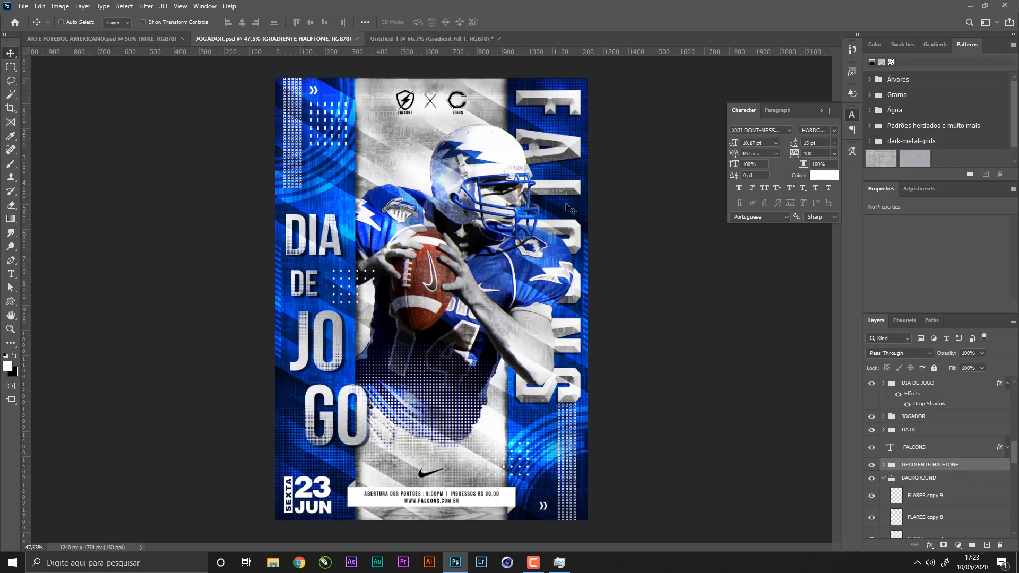
- Collapse the CLOUDS group, set the TEXTURA WAVEE + CLOUDS layer's opacity to 35%, and save the poster
scroll(929, 412, up, 5)
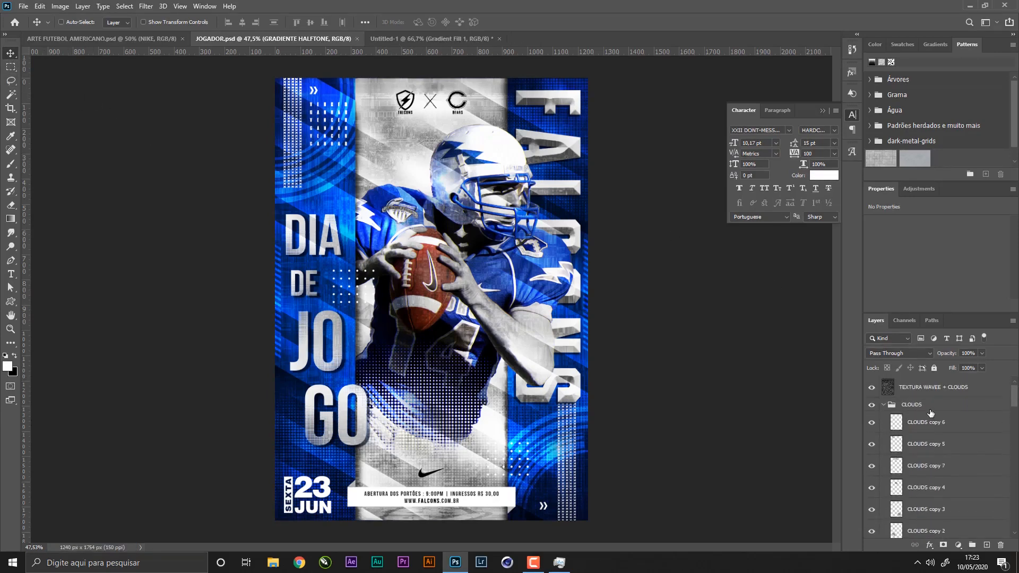
click(883, 404)
click(913, 387)
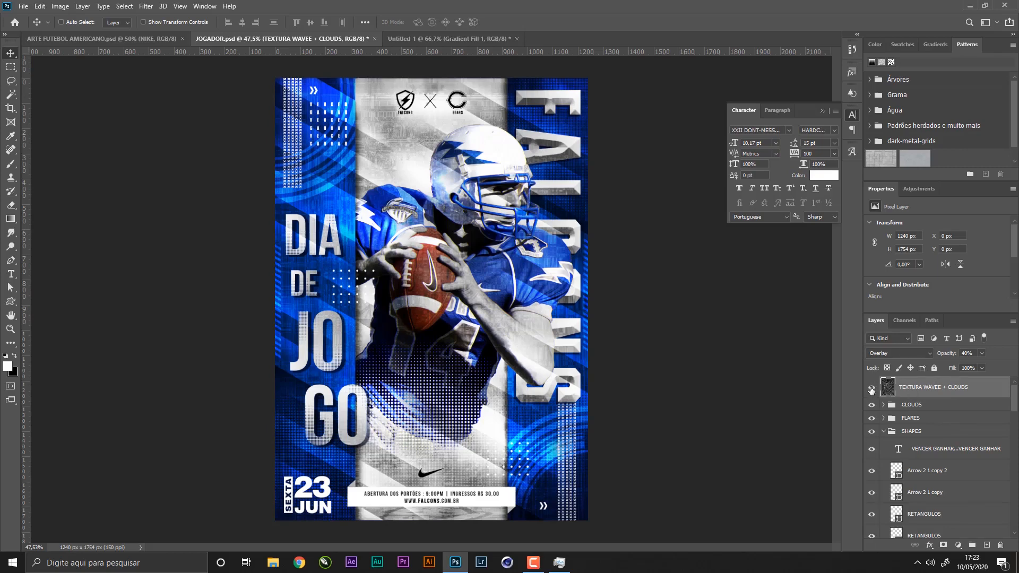
click(871, 391)
click(871, 391)
key(ctrl+s)
click(965, 353)
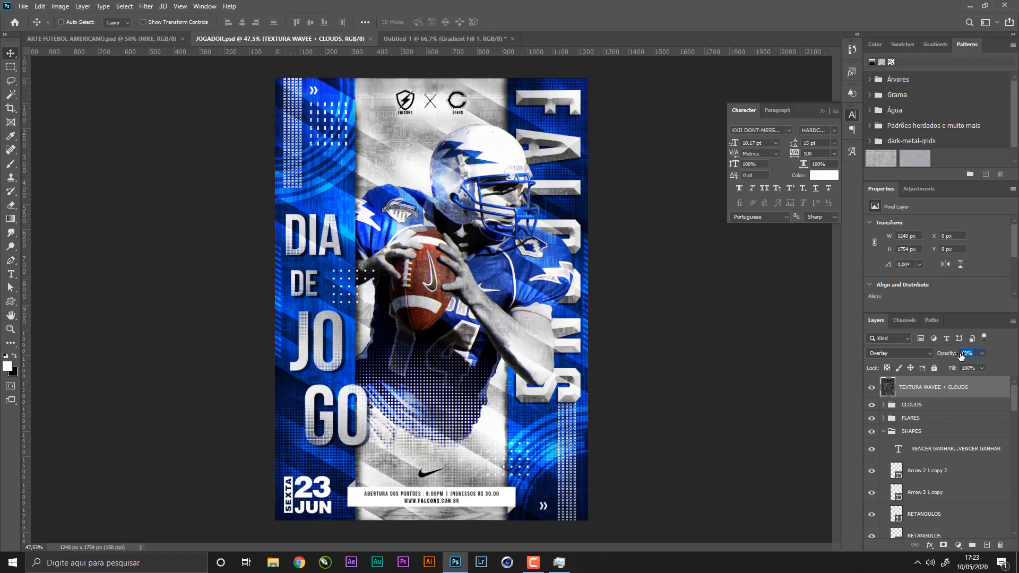
text(35)
key(Return)
key(ctrl+s)
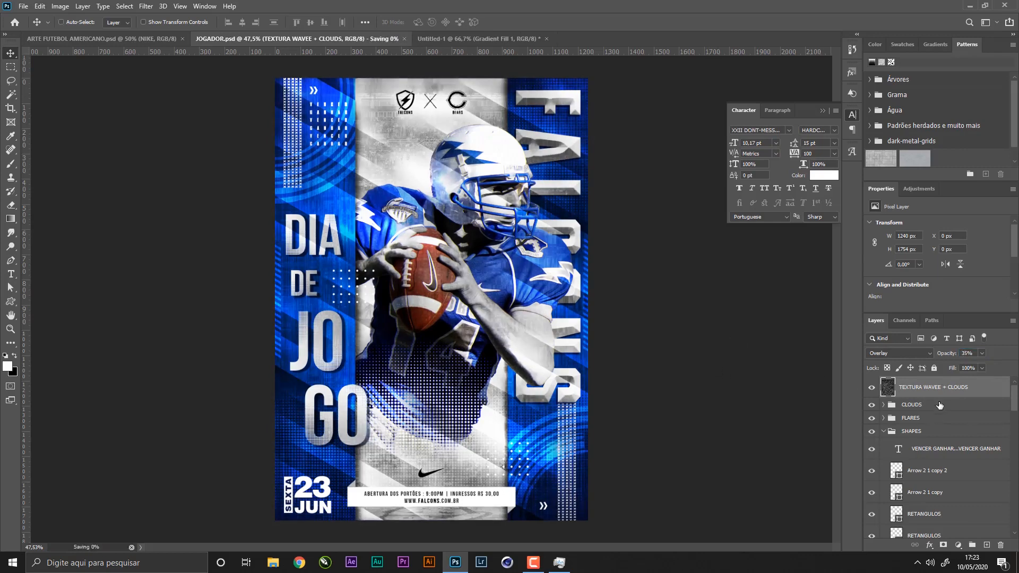
- Collapse the SHAPES group and stamp all visible layers into a new layer above TEXTURA WAVEE + CLOUDS
click(886, 431)
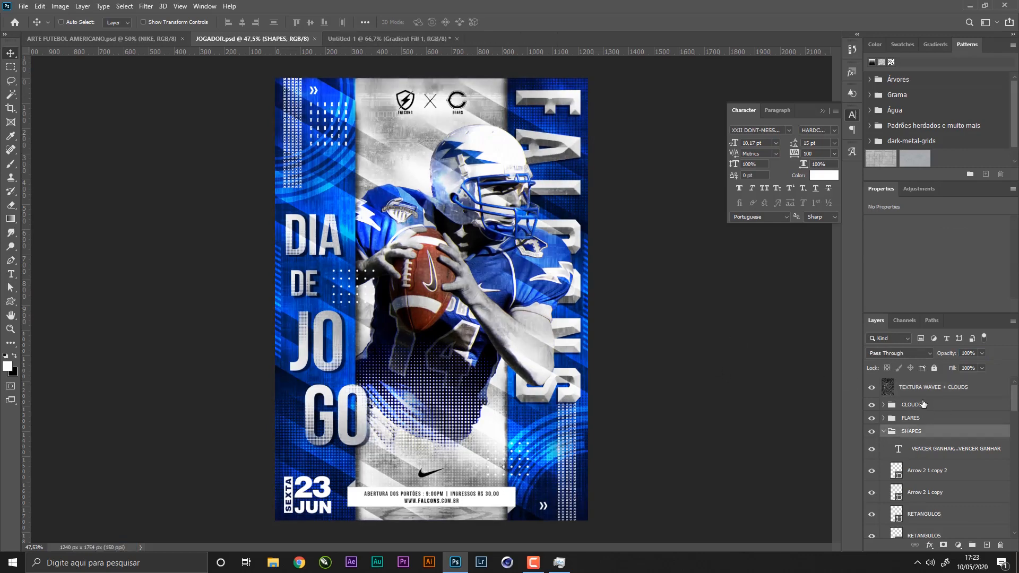
click(885, 432)
click(928, 390)
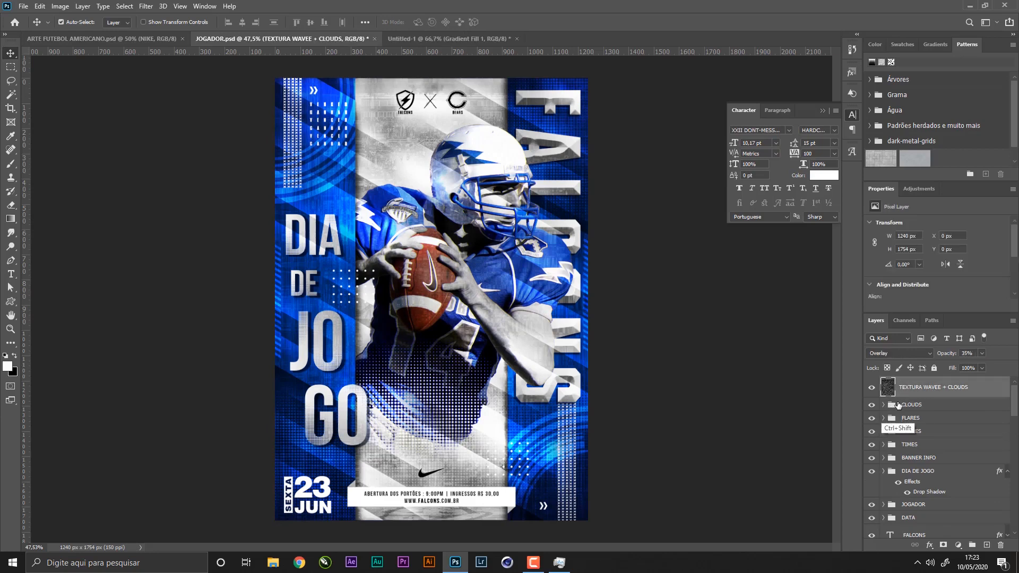
key(ctrl+alt+shift+e)
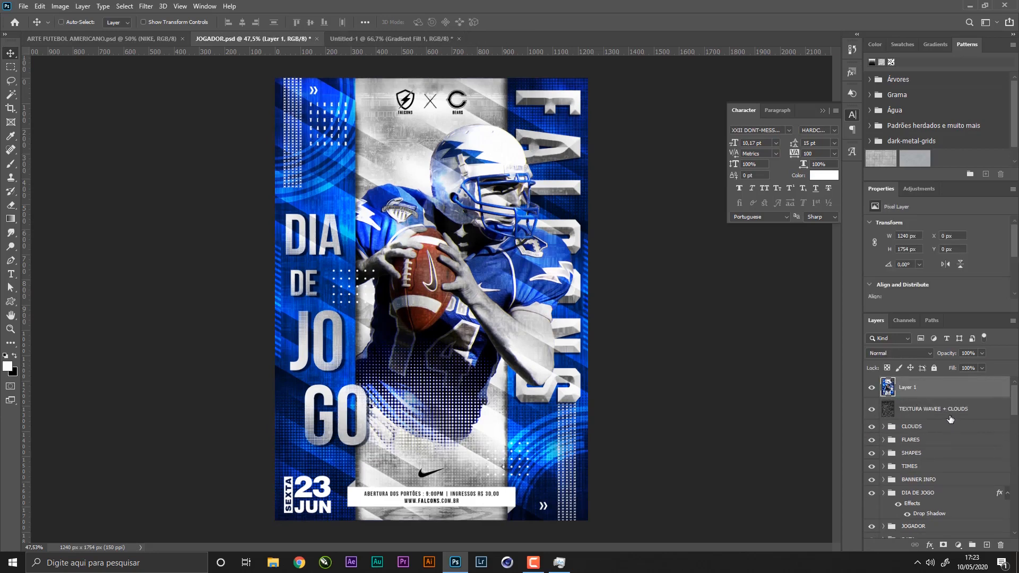
- Convert the stamped poster layer to a smart object, name it PÓS, and save the document
right_click(944, 389)
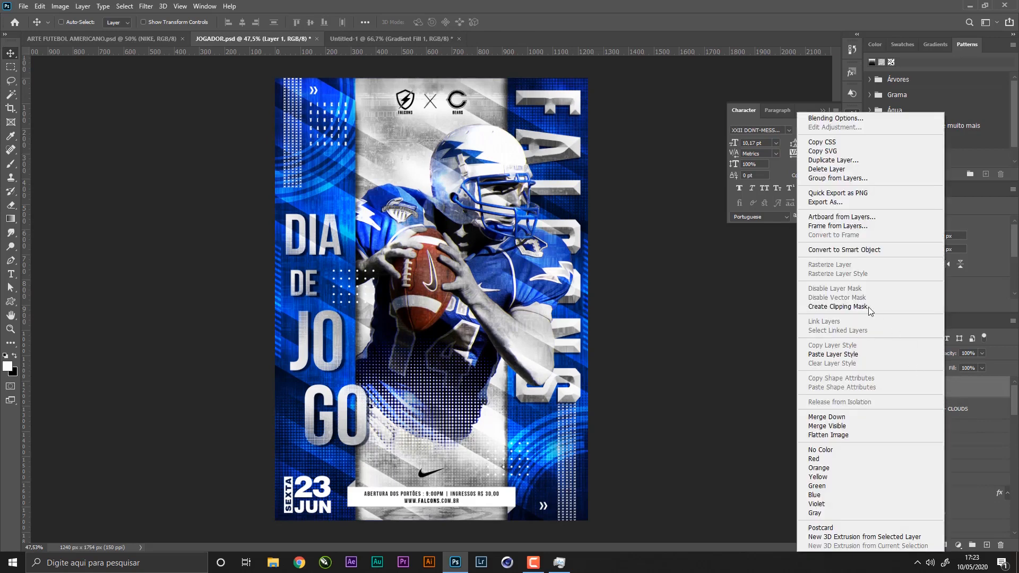
click(859, 250)
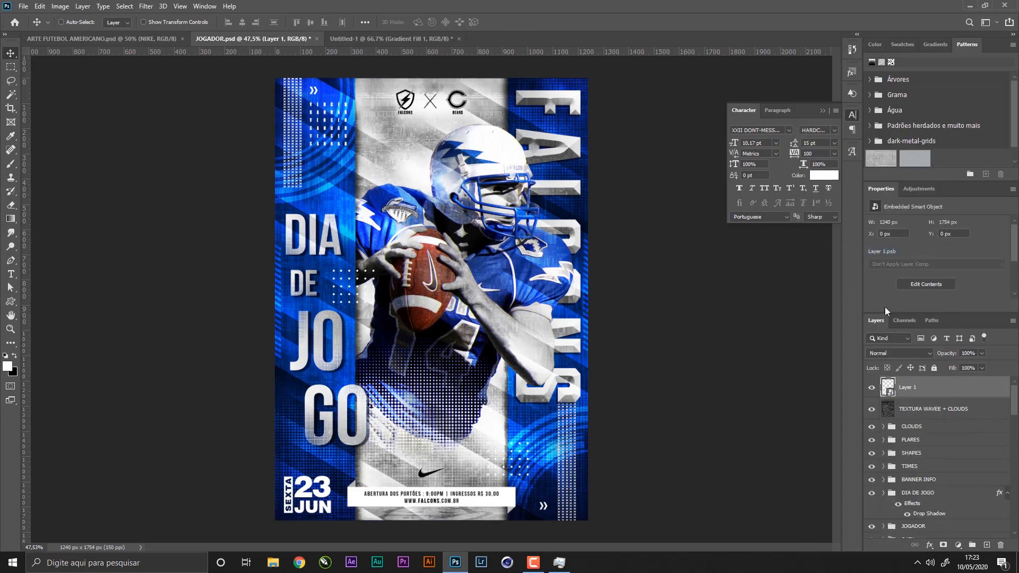
double_click(908, 387)
text(DOPÓS)
key(Return)
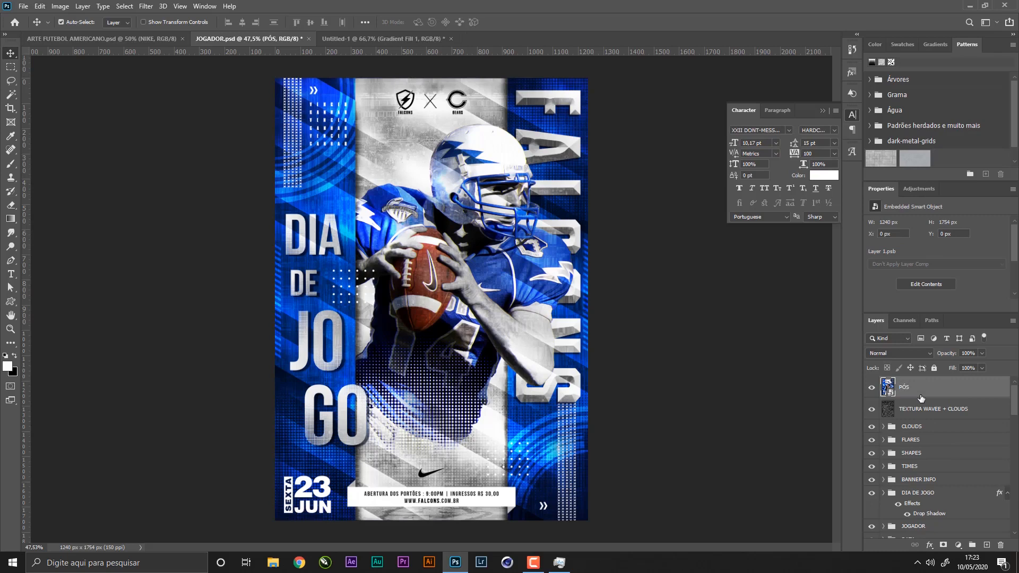
key(ctrl+s)
- Apply the Camera Raw filter to the PÓS layer with Clarity +40, Texture +42 and Vibrance +8
click(146, 7)
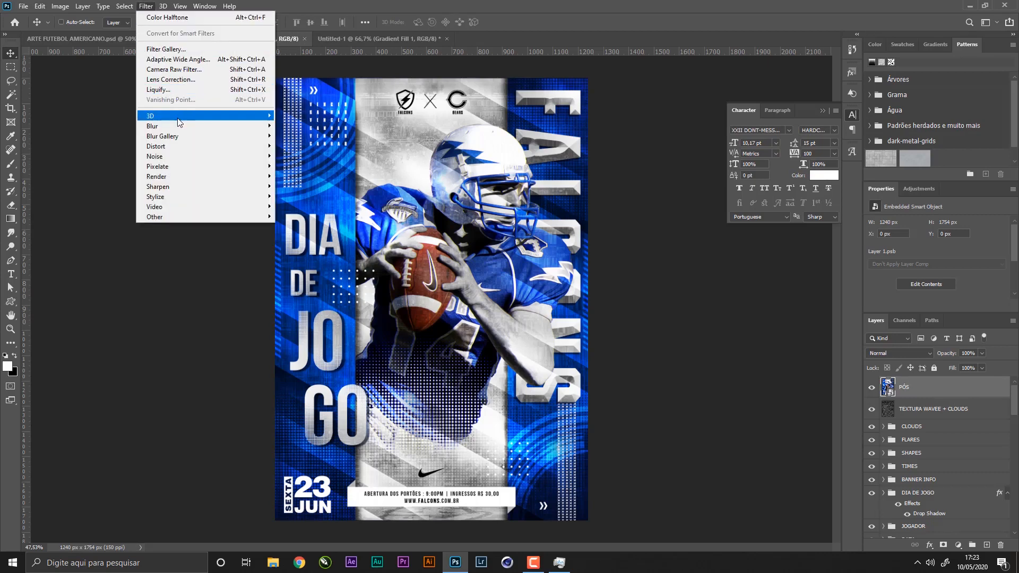
click(191, 71)
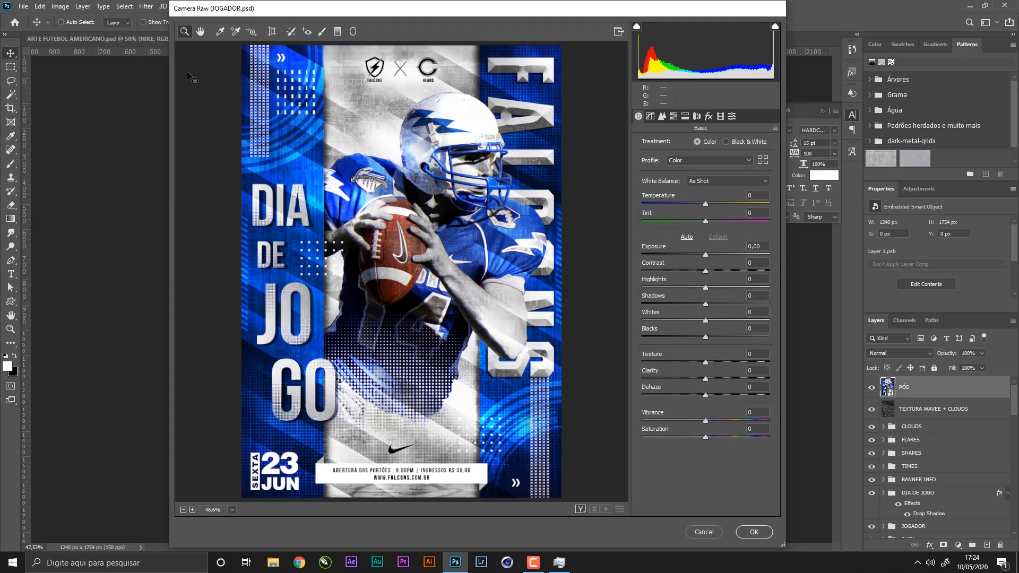
drag(706, 379, 734, 380)
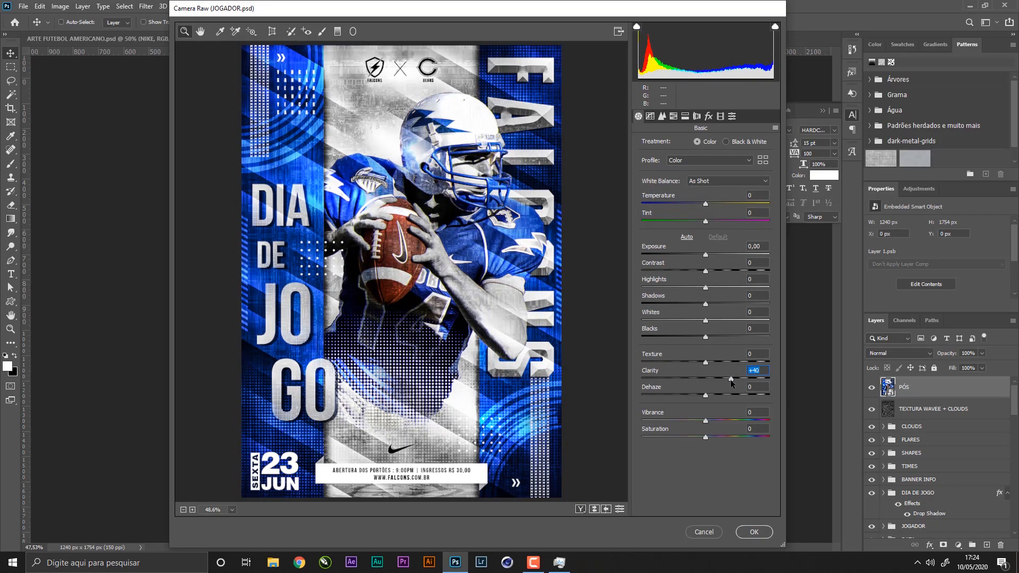
click(731, 362)
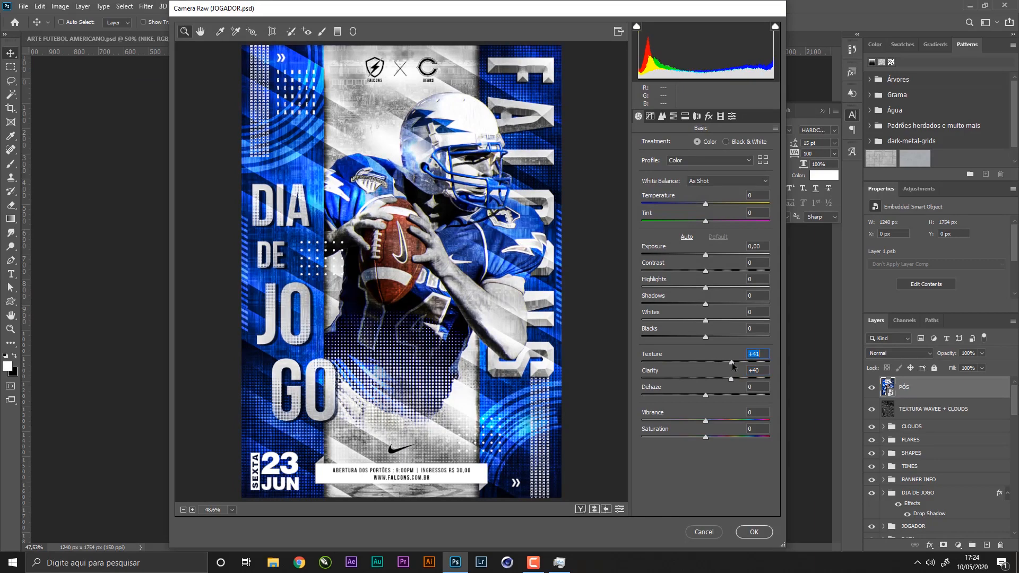
drag(735, 363, 733, 364)
drag(705, 420, 711, 423)
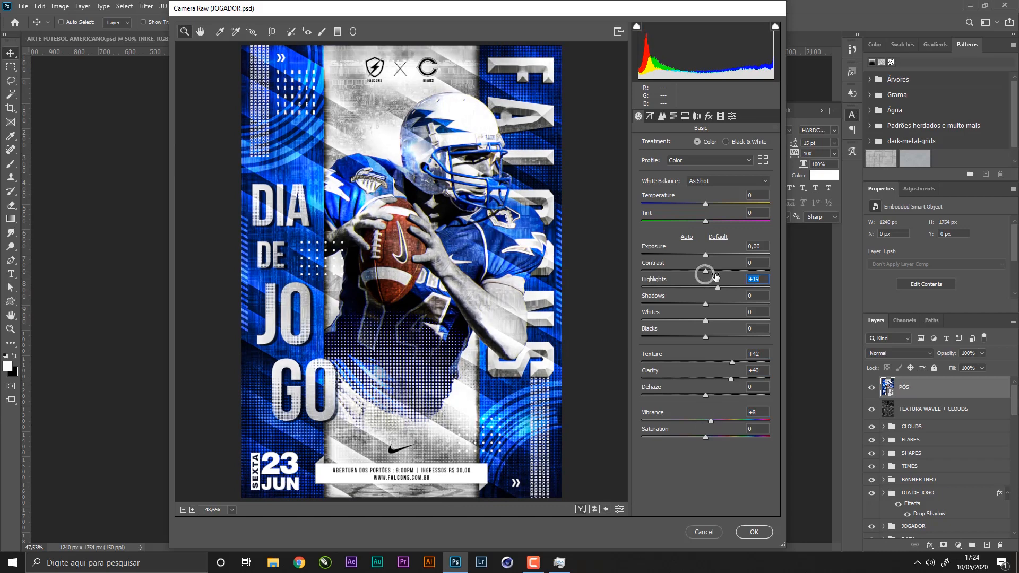
- Set the Camera Raw Contrast to +34 and Highlights to -15
drag(705, 287, 743, 278)
click(747, 271)
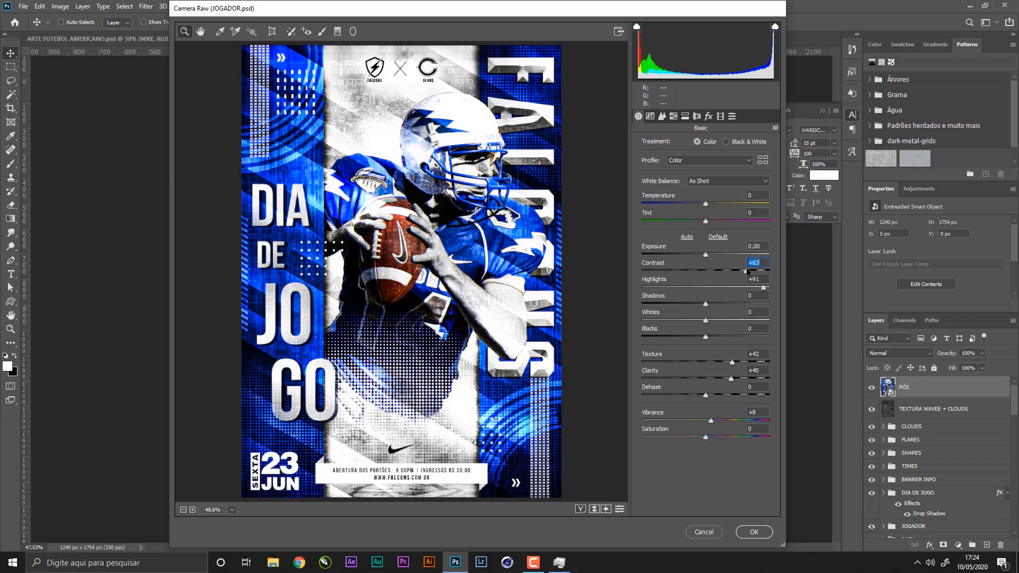
drag(748, 271, 697, 289)
click(751, 288)
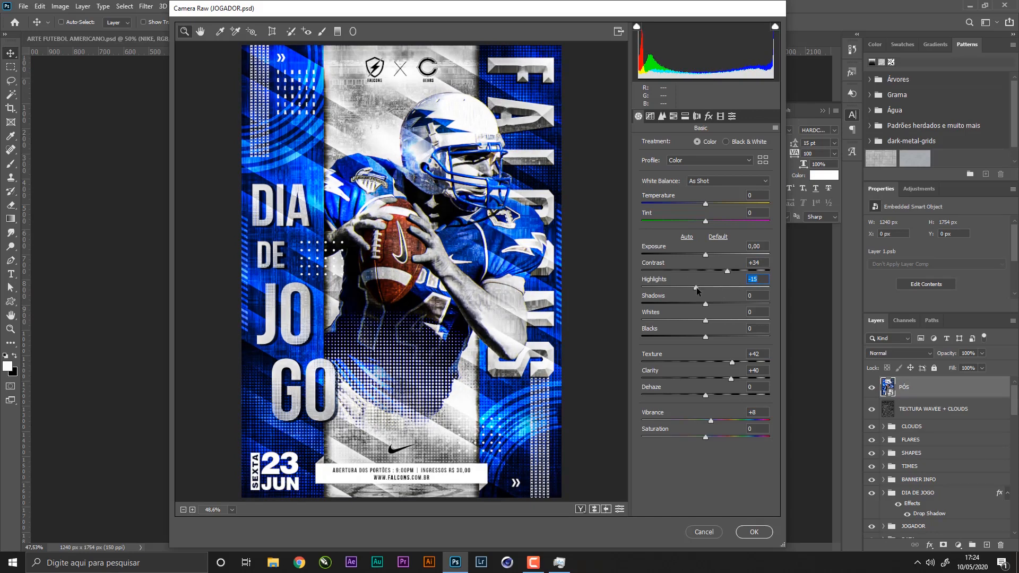
- Set Shadows to -33, try different Blacks levels before setting them to 0, and cool the Temperature to -8
drag(705, 303, 690, 304)
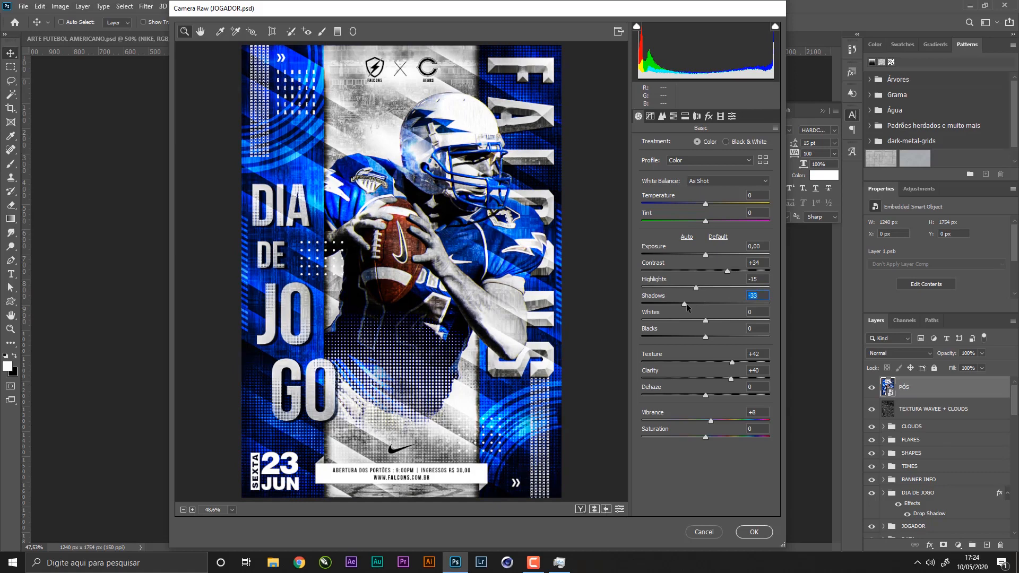
drag(705, 336, 693, 336)
drag(696, 337, 725, 340)
text(0)
drag(706, 204, 702, 204)
- Soften the Camera Raw adjustments to Contrast +8, Highlights -8, Shadows -18 and Texture +19
click(710, 270)
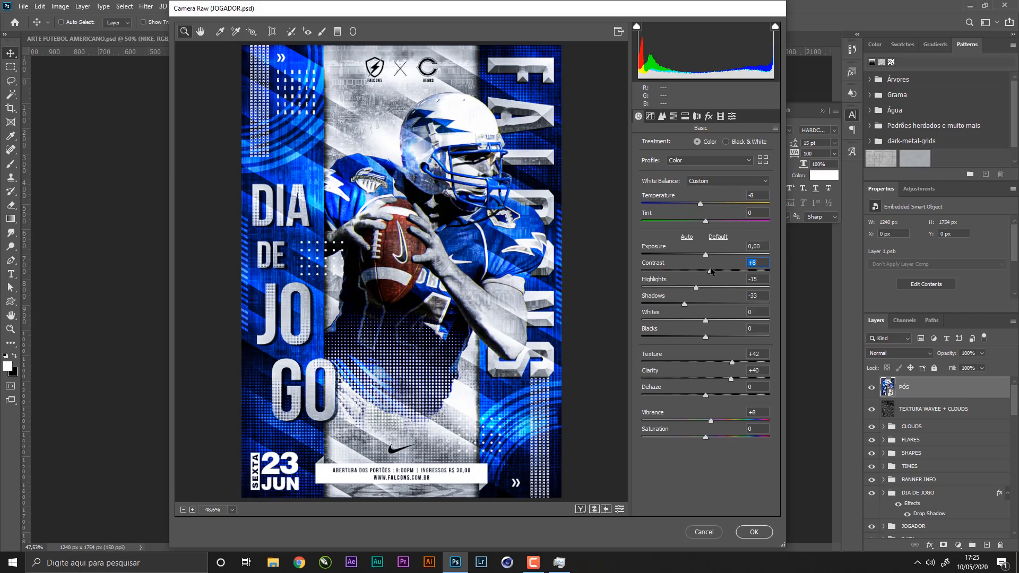
click(702, 287)
drag(684, 303, 696, 301)
drag(732, 362, 717, 361)
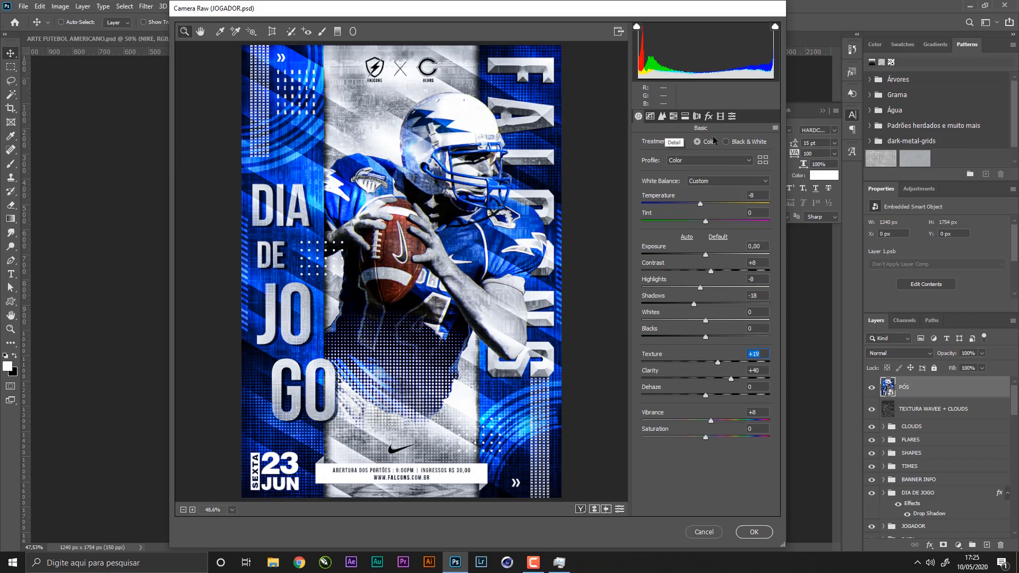
- Try the sharpening settings, add a -26 post-crop vignette and a grain amount of 30, and apply the filter, collapsing its smart filter list
click(661, 116)
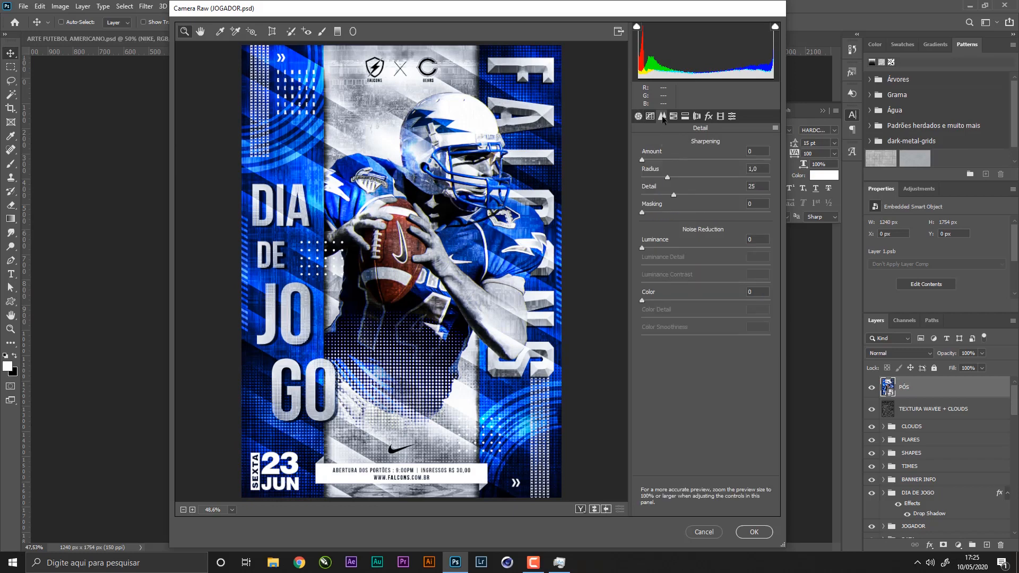
drag(654, 170, 767, 150)
click(708, 116)
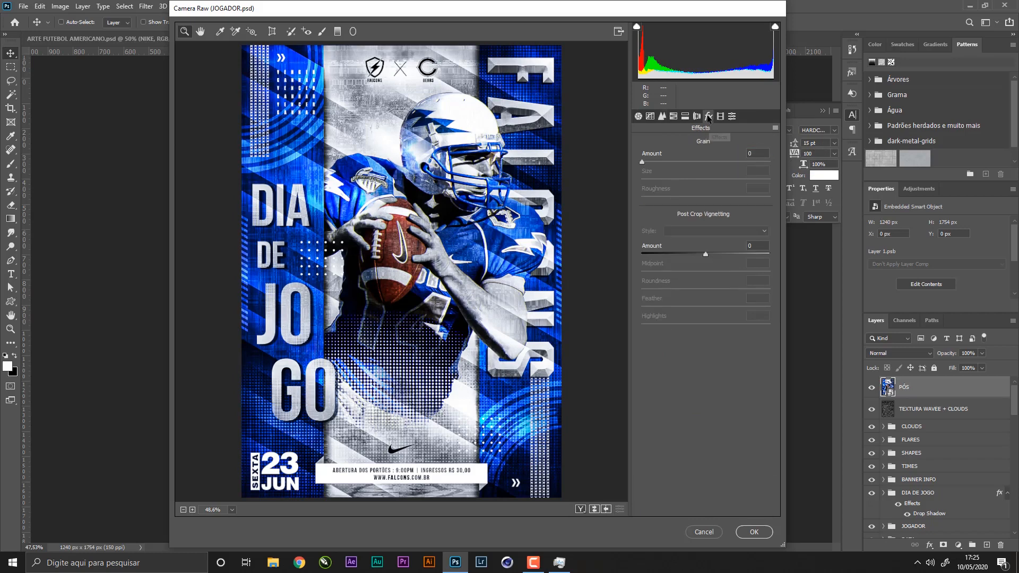
drag(705, 253, 698, 249)
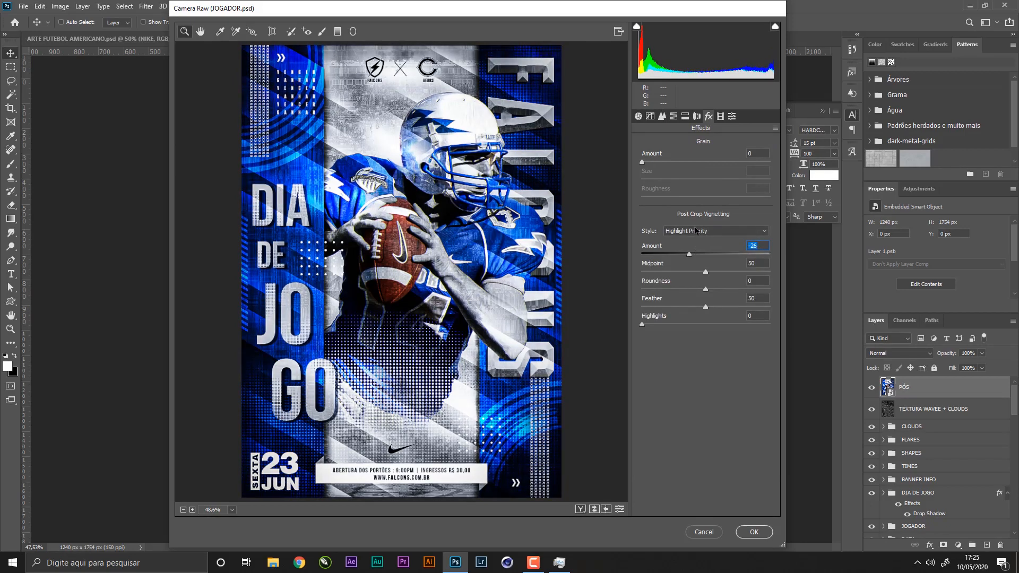
drag(670, 161, 683, 161)
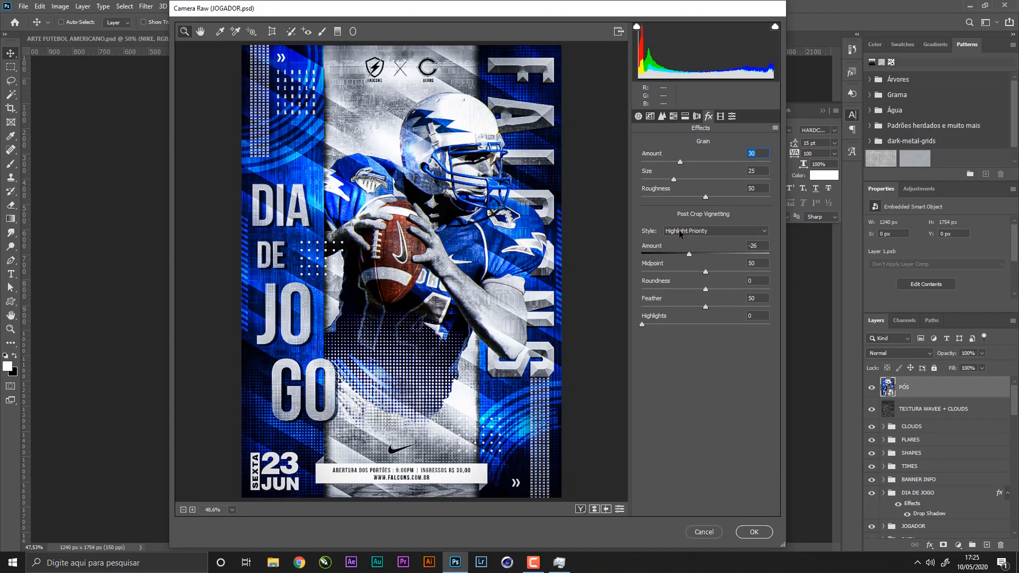
click(759, 529)
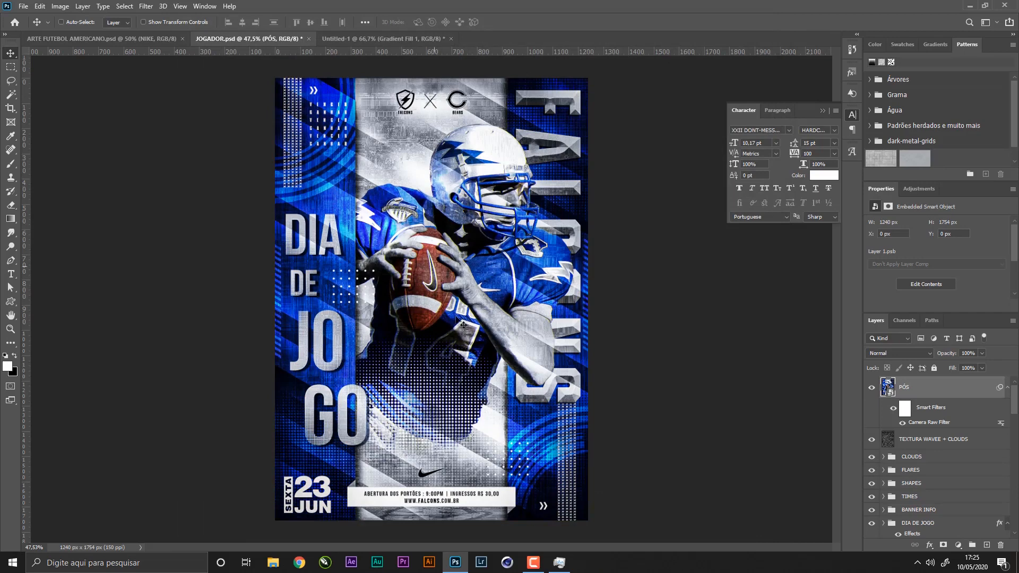
click(1006, 388)
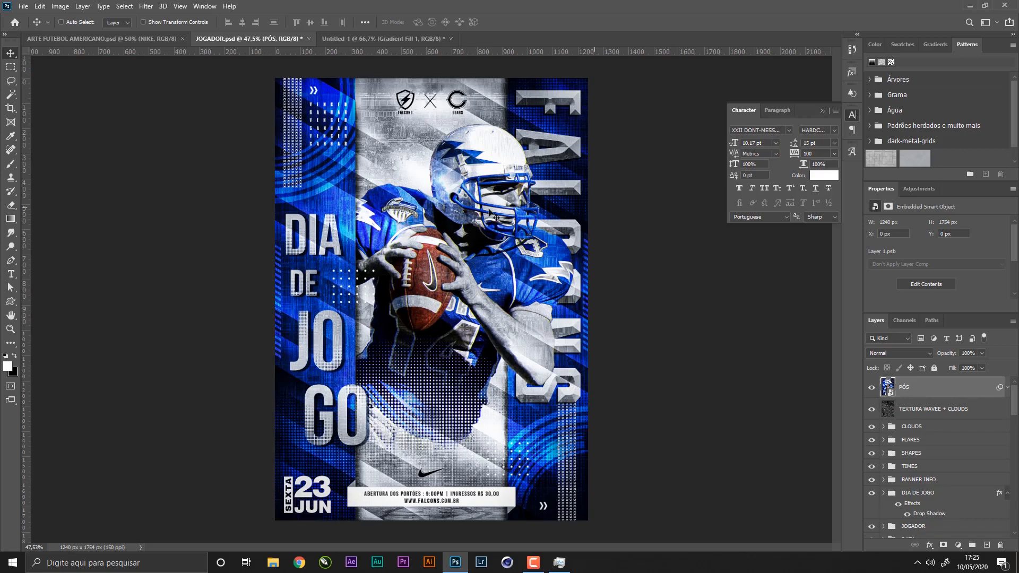
- Compare the poster with the ARTE FUTEBOL AMERICANO.psd reference and add a Color Lookup adjustment layer above PÓS
click(150, 39)
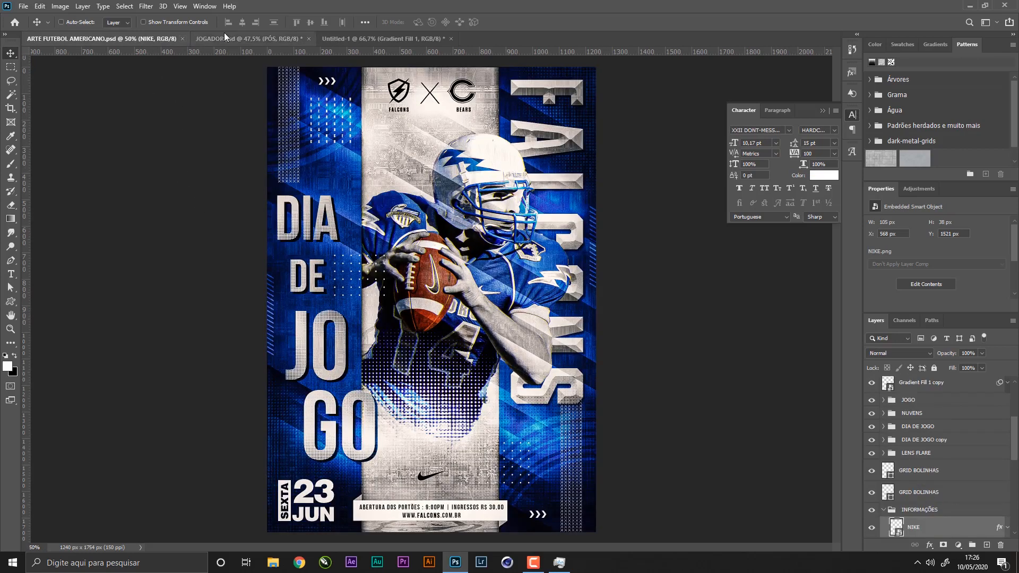
click(243, 37)
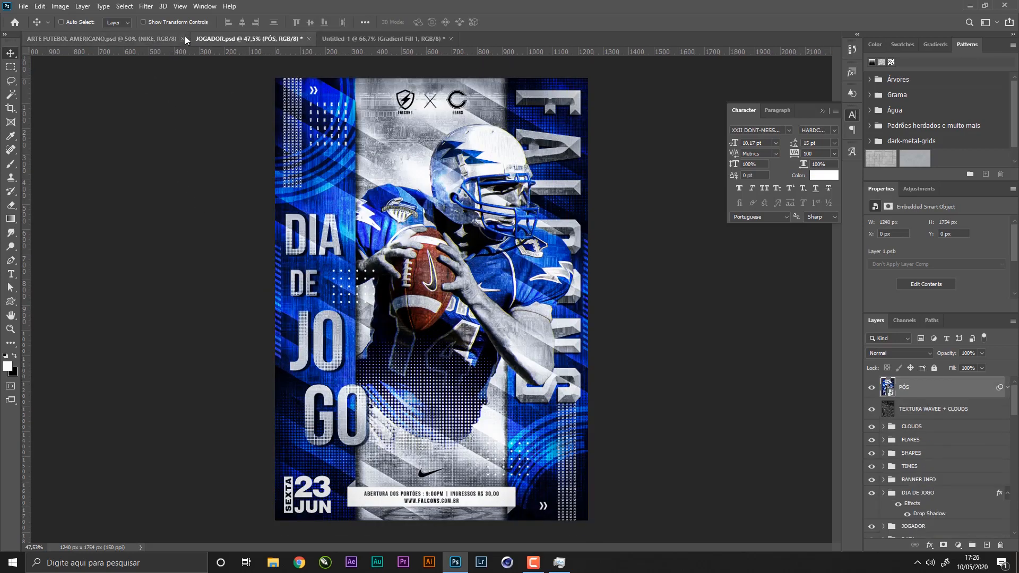
click(144, 44)
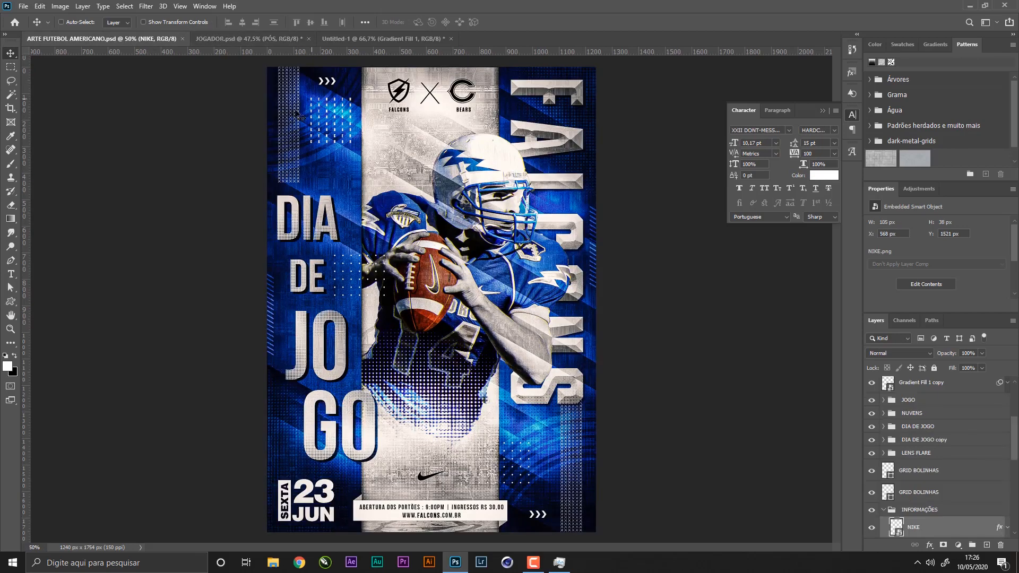
click(243, 38)
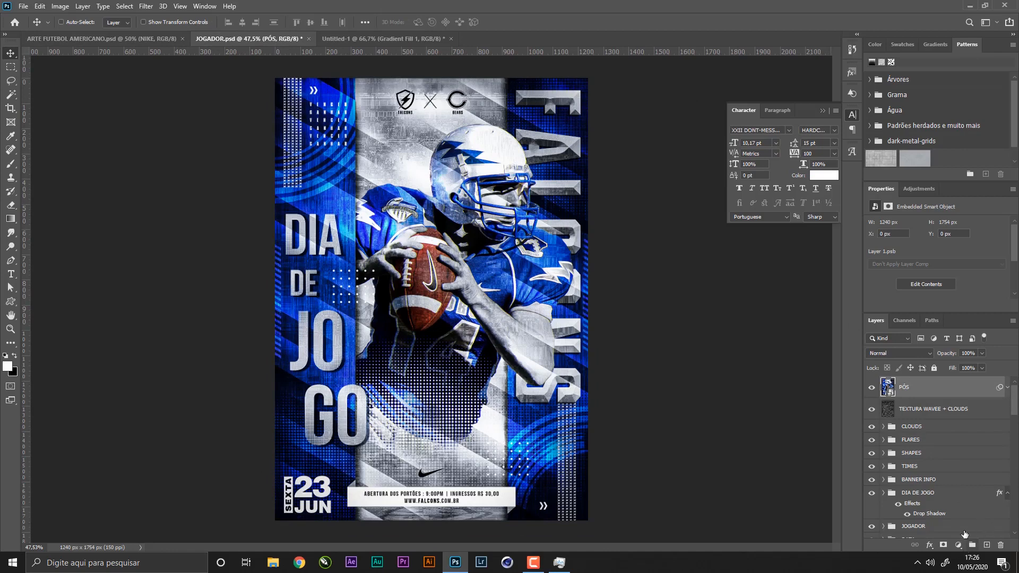
click(959, 546)
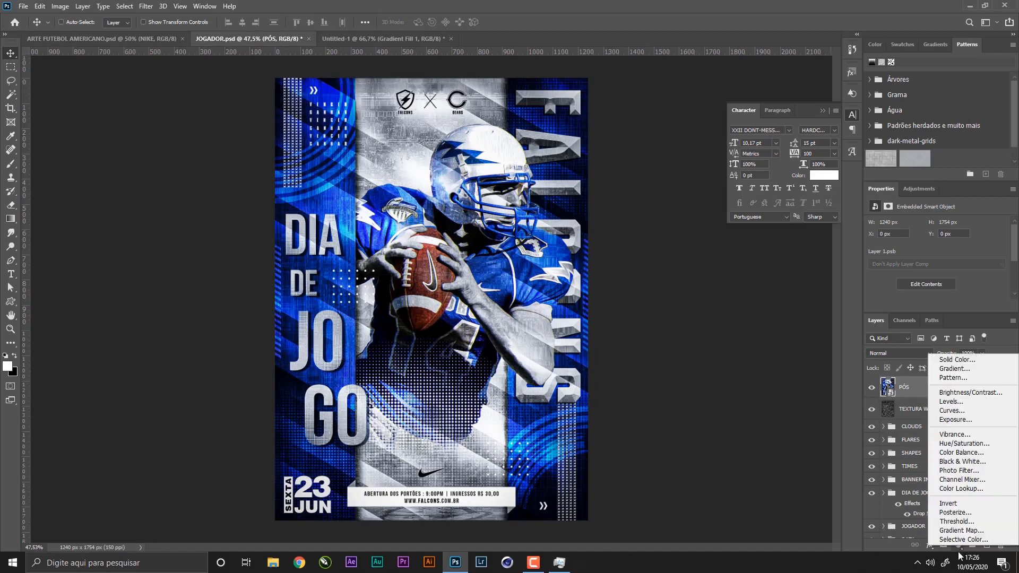
click(961, 488)
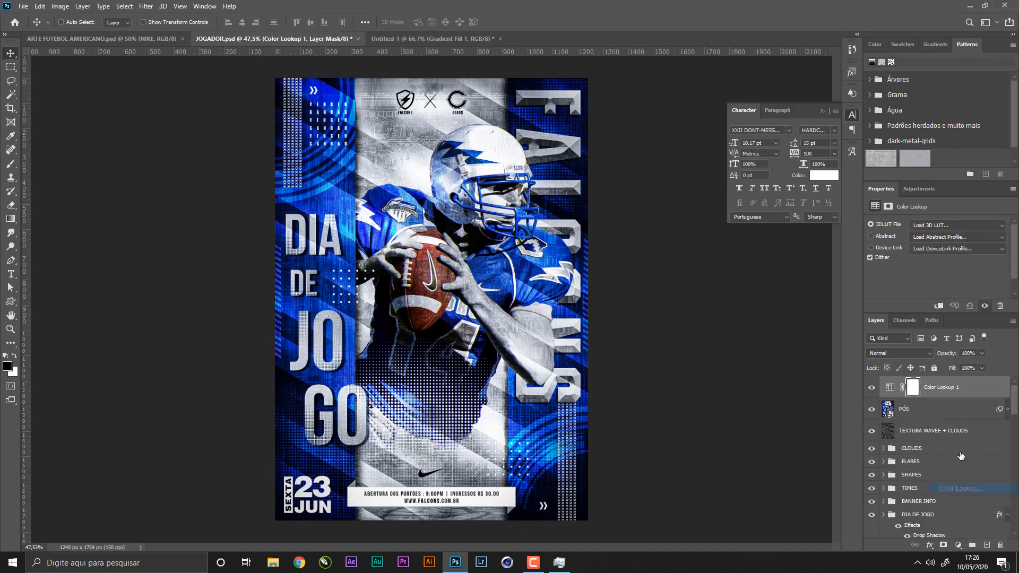
- Try out the 3DLUT presets on the Color Lookup layer, from 2Strip.look through to TensionGreen.3DL
click(954, 221)
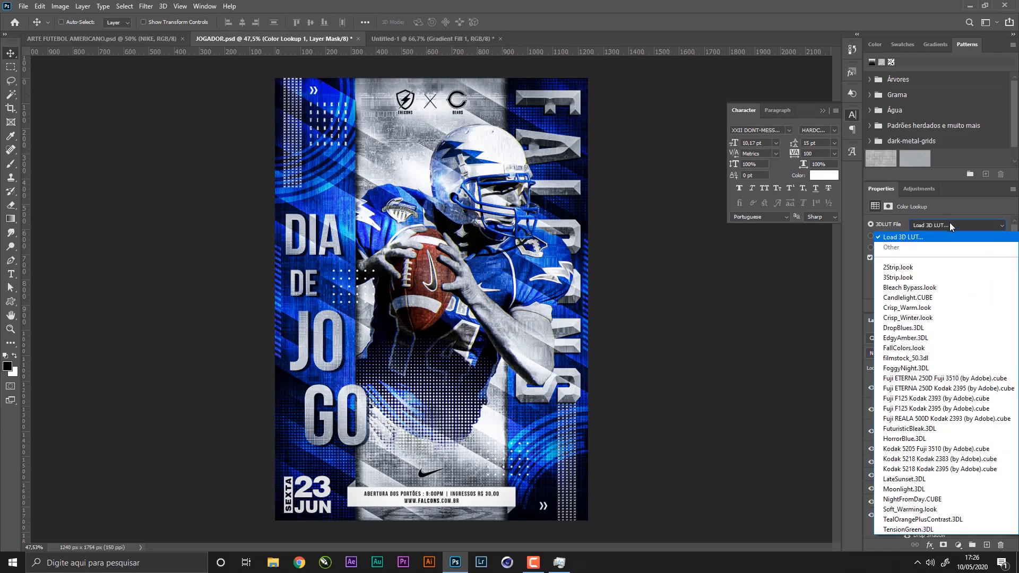
click(930, 264)
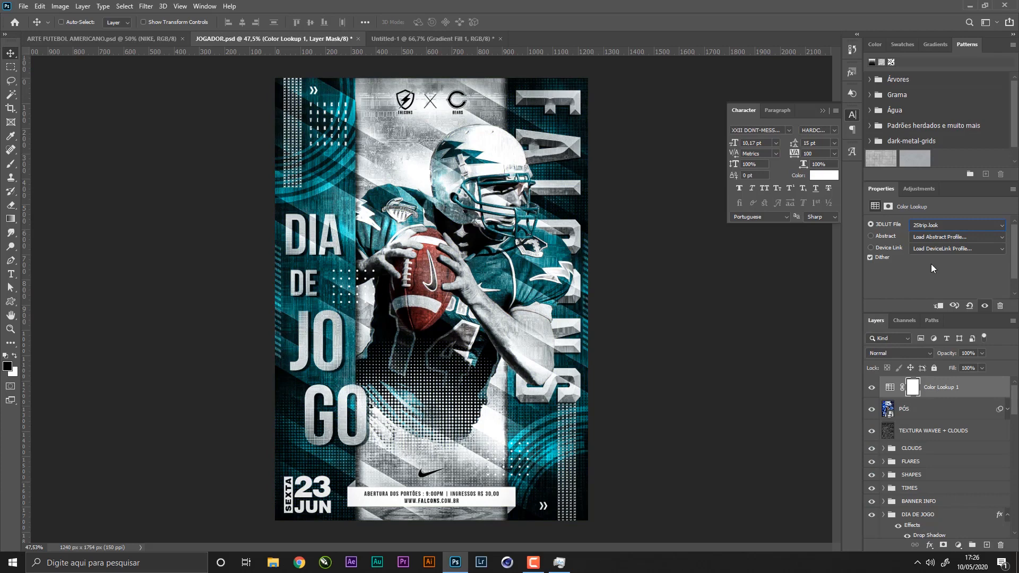
key(Down)
key(Down)
key(Down)
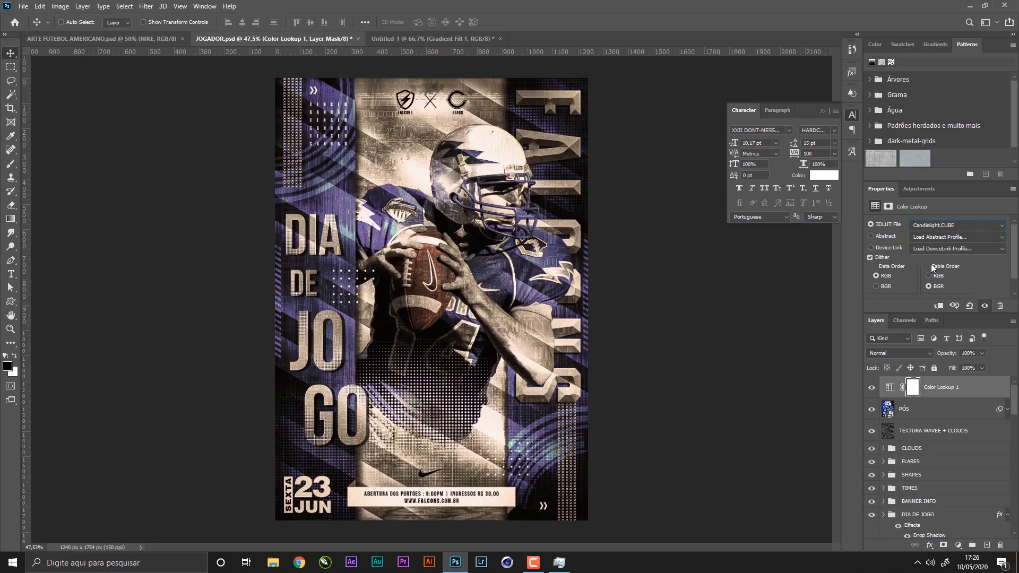
key(Down)
key(Up)
key(Down)
key(Down)
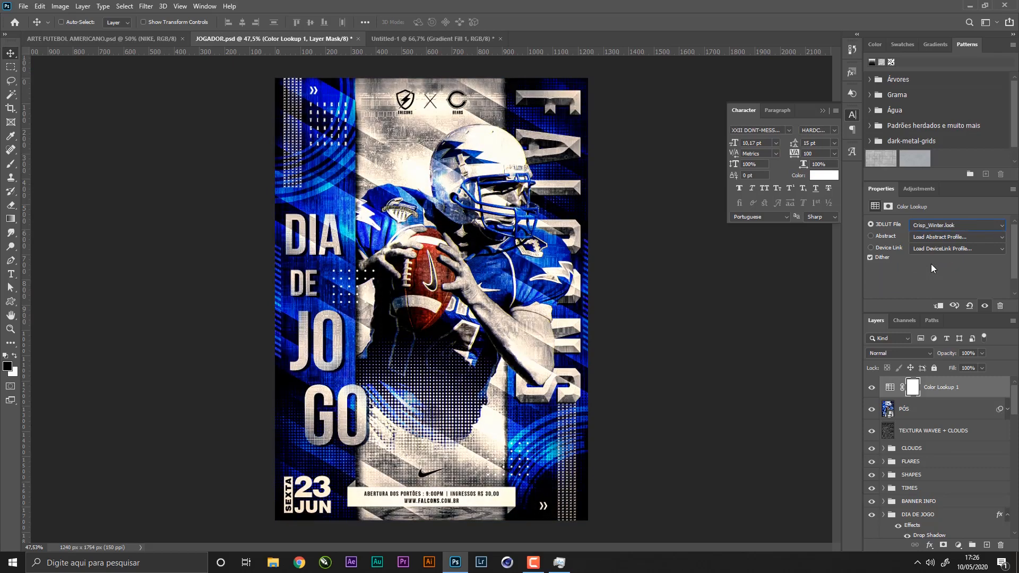
key(Down)
key(Down)
key(Down)
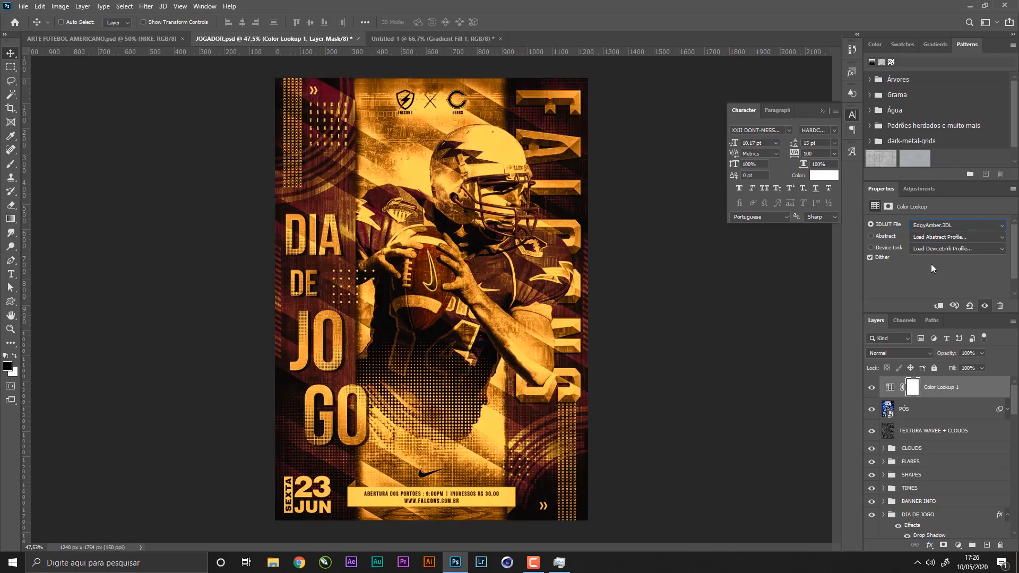
key(Down)
key(Down)
key(Down)
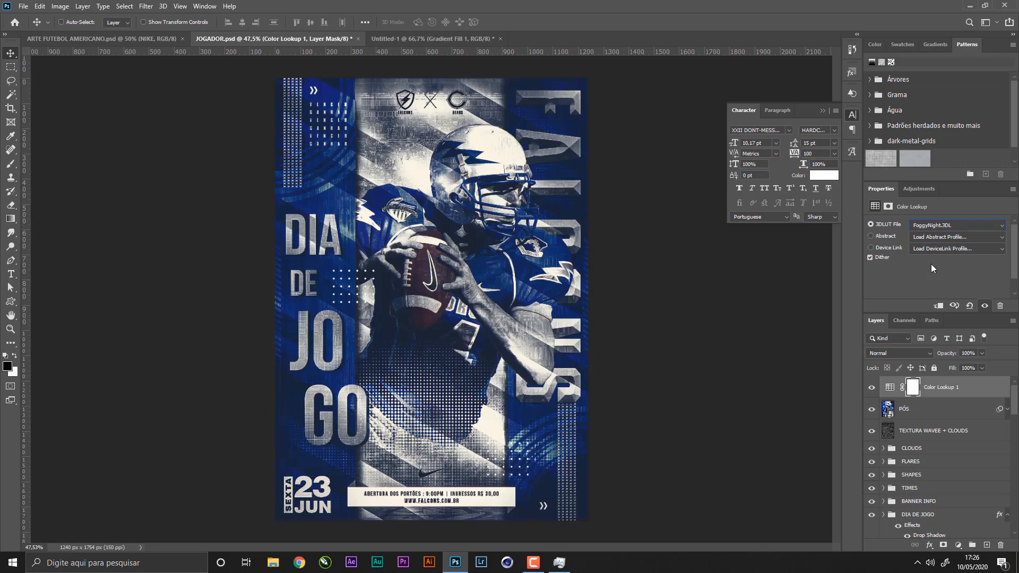
key(Down)
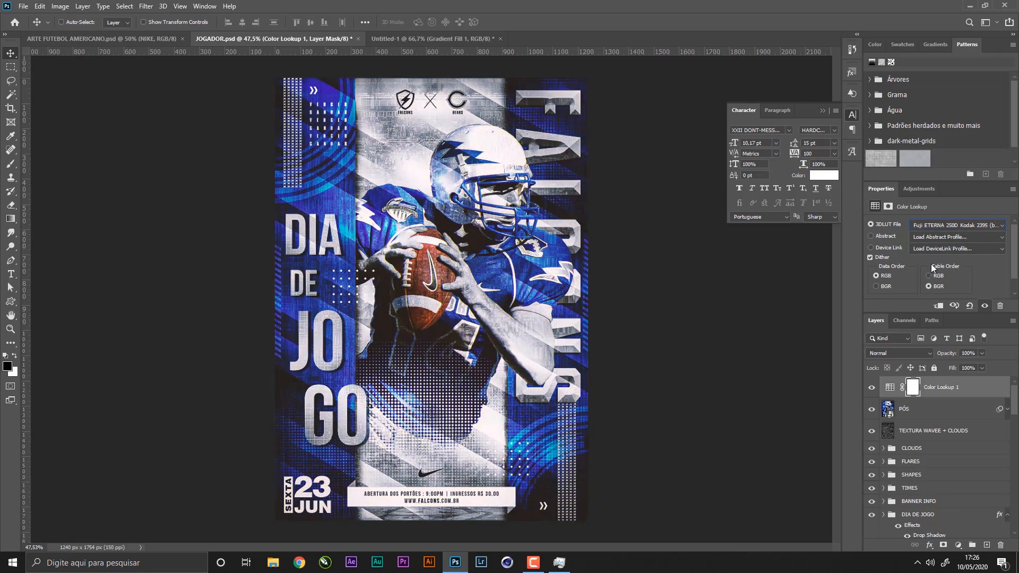
key(Down)
key(Down)
key(Down)
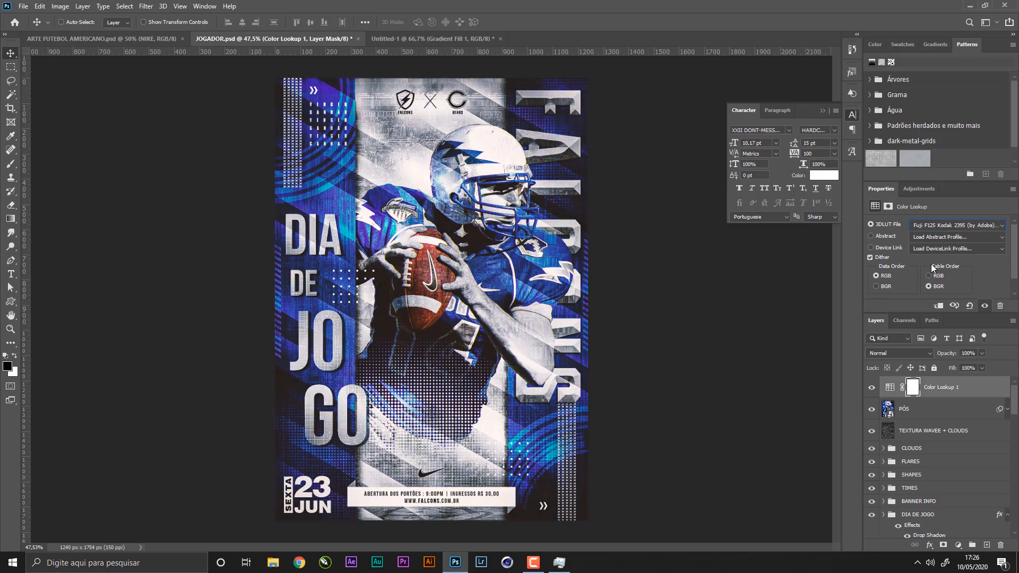
key(Down)
key(Down)
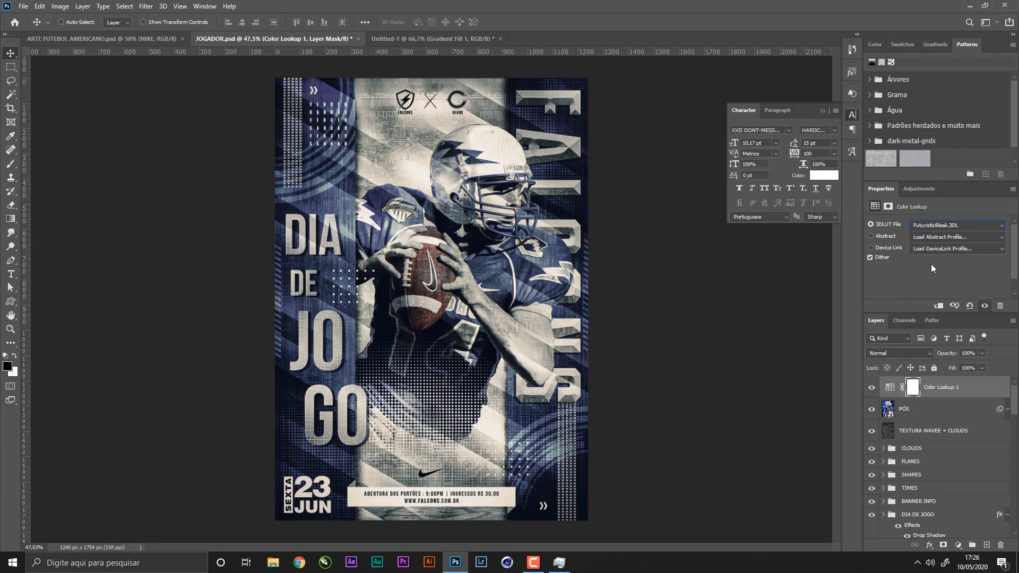
key(Down)
key(Down)
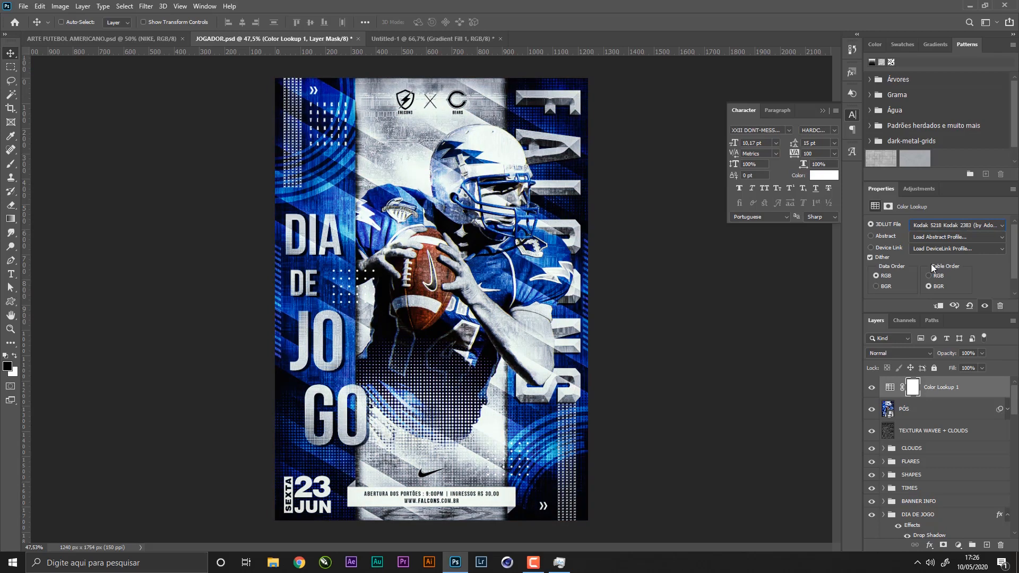
key(Down)
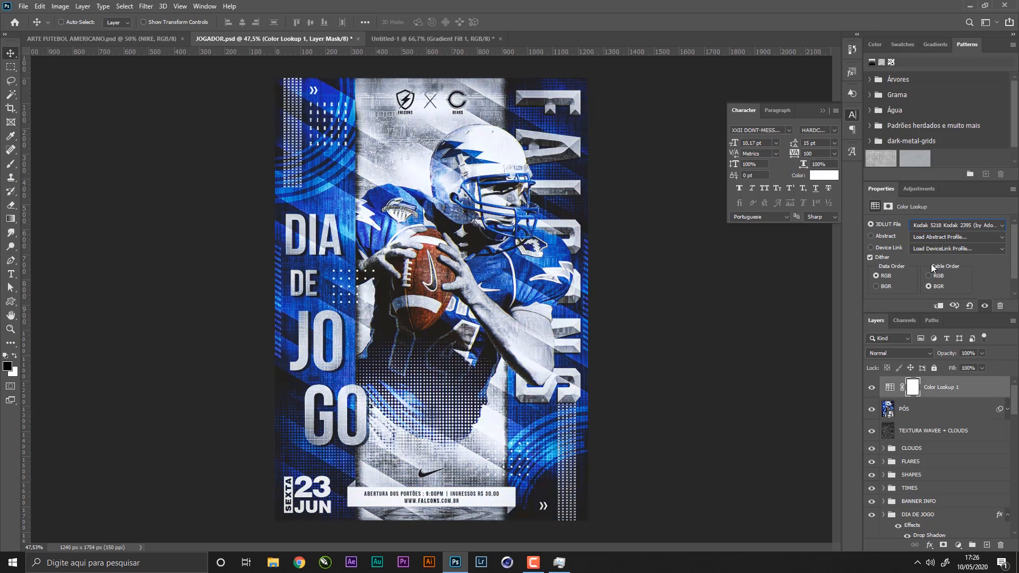
key(Down)
key(Down)
key(Down)
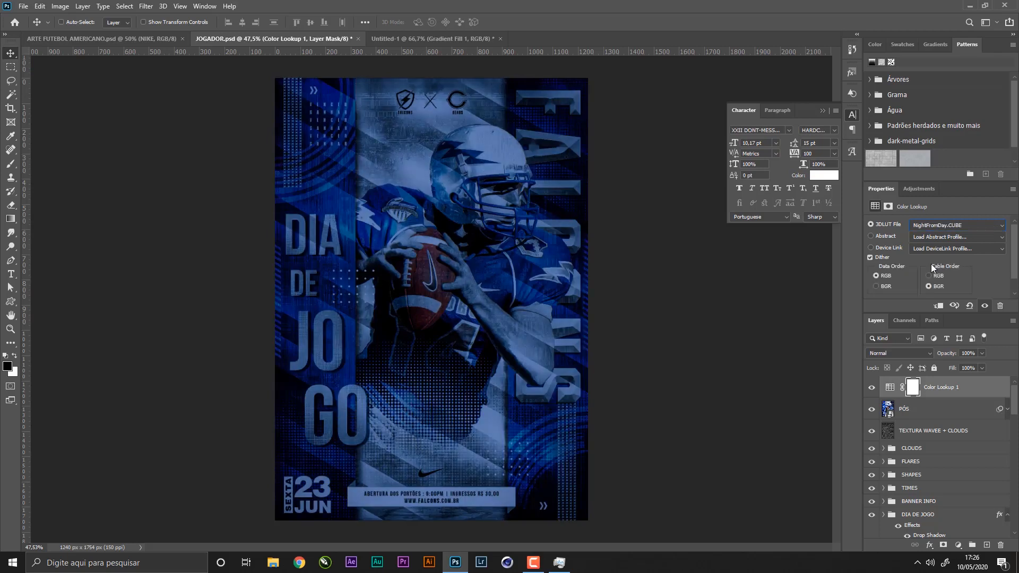
key(Down)
key(Down)
key(Down)
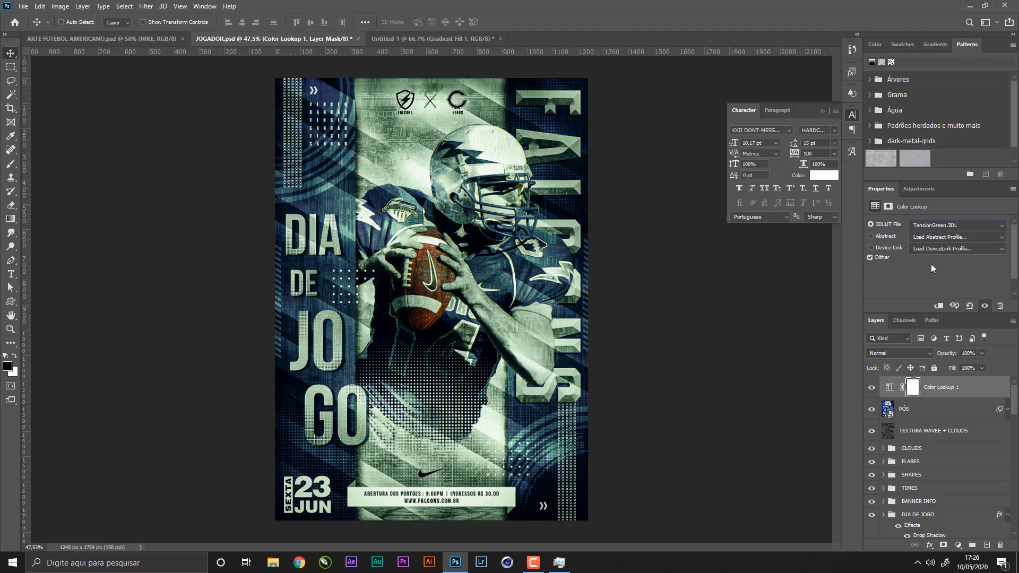
- Go back through the 3DLUT presets and choose Fuji F125 Kodak 2395 (by Adobe) for the Color Lookup layer
key(Up)
key(Up)
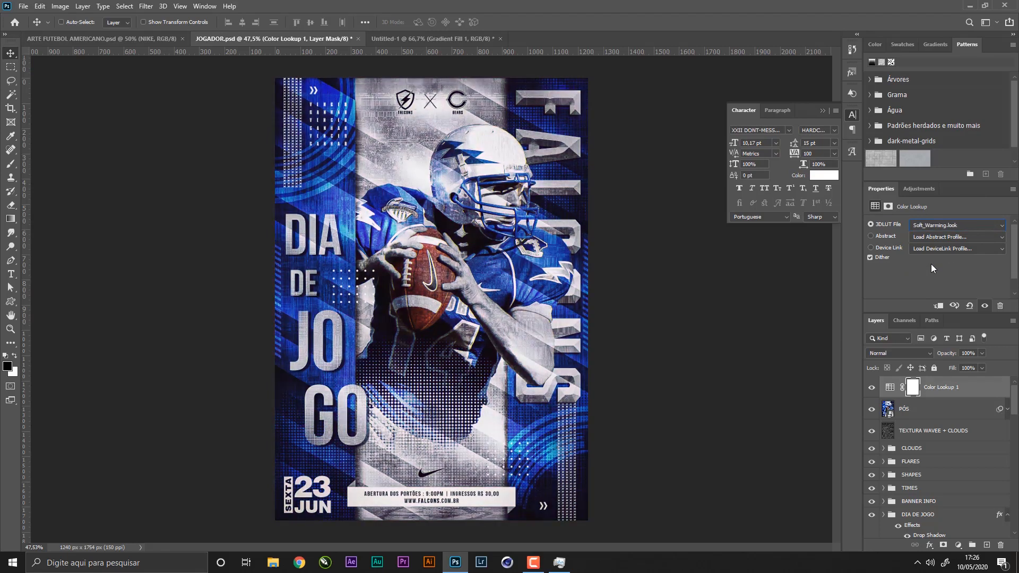
key(Up)
key(Up)
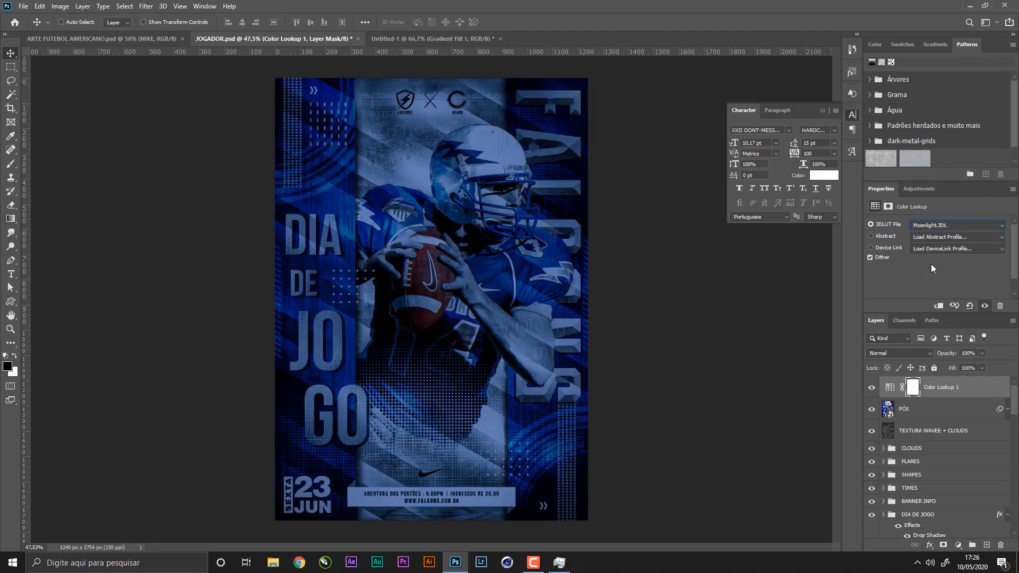
key(Up)
key(Up)
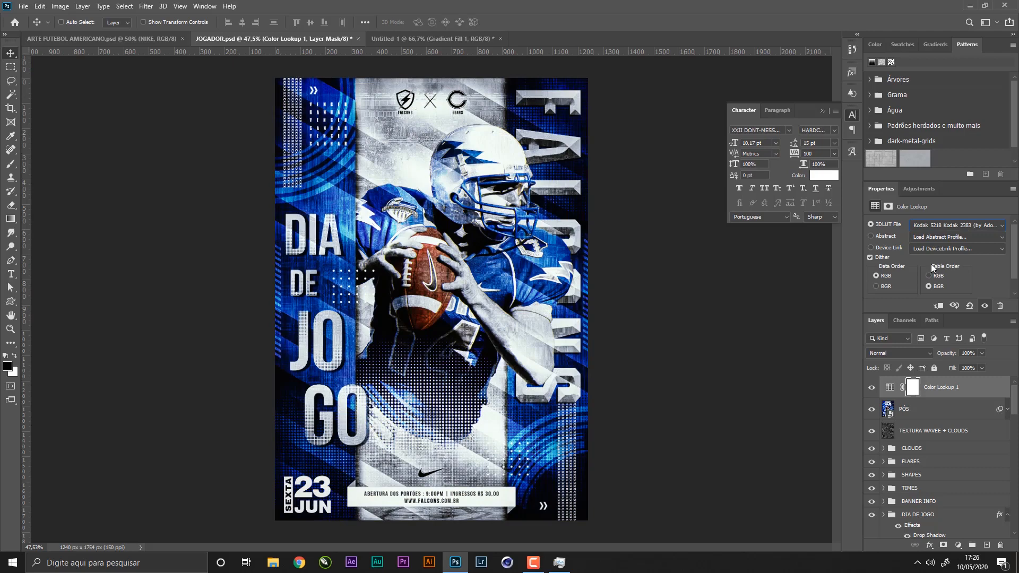
key(Up)
key(Up)
key(Up)
key(Up)
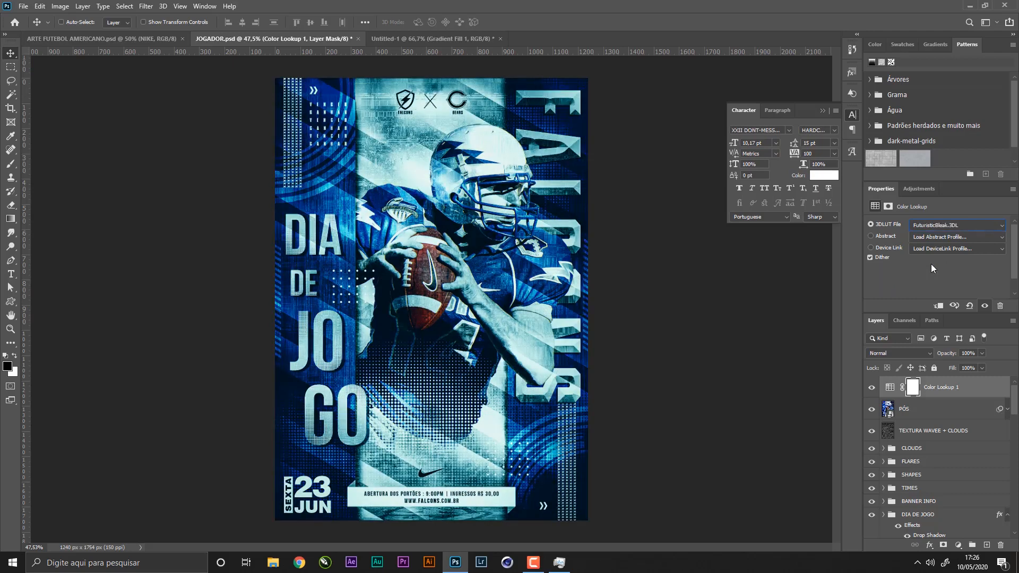
key(Down)
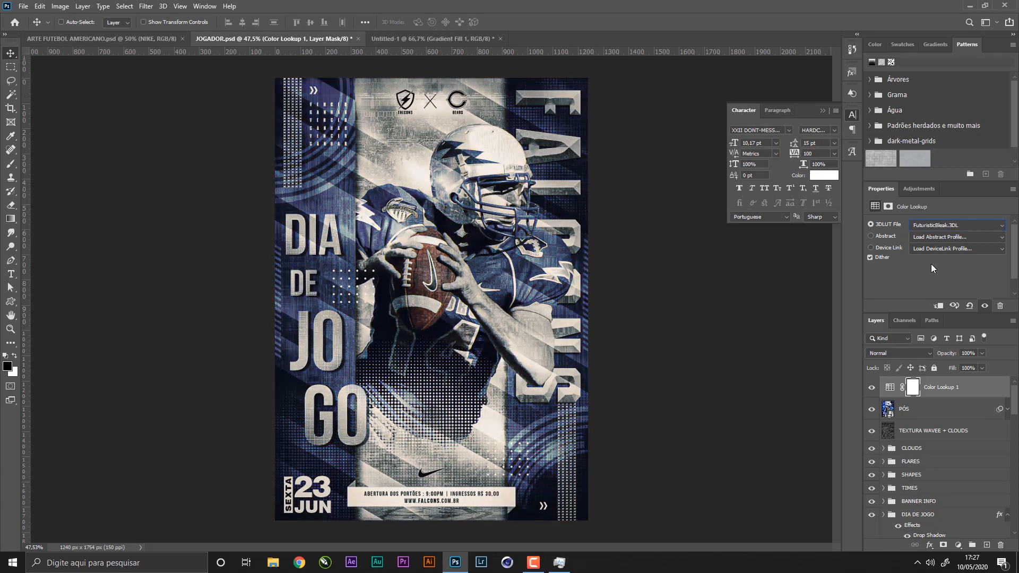
key(Up)
key(Up)
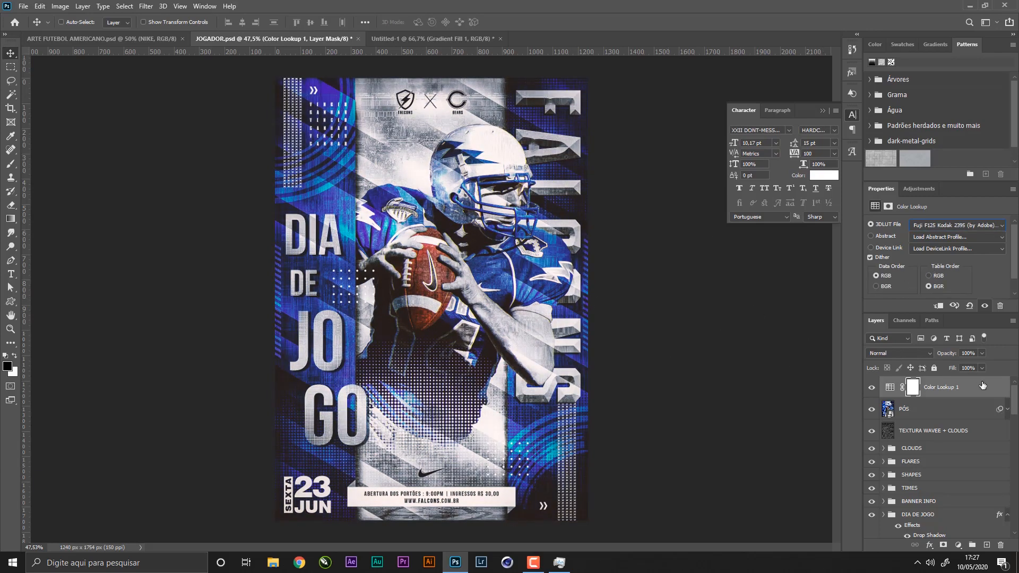
- Try an opacity of 50% on the Color Lookup 1 layer
click(968, 353)
text(50)
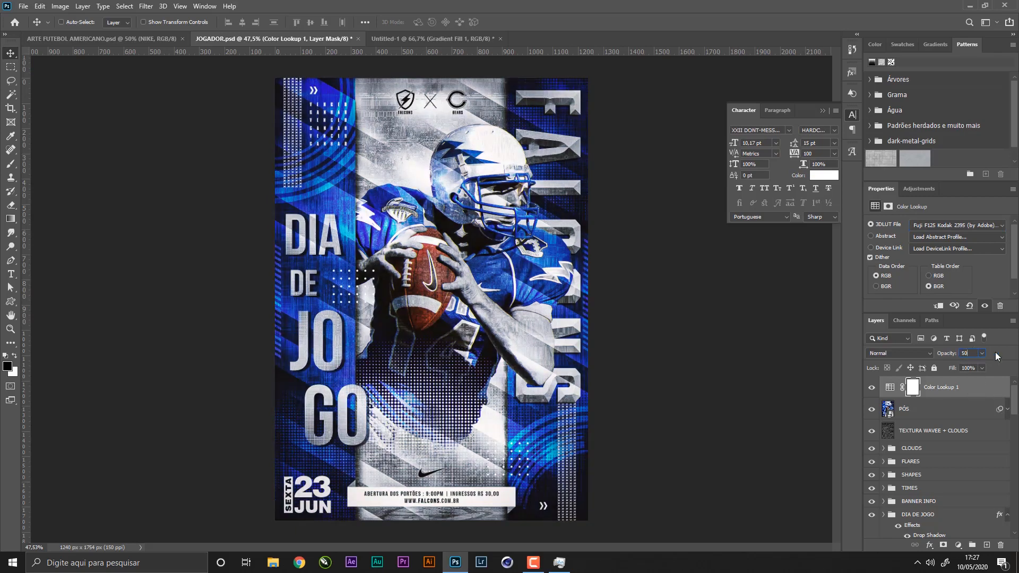
key(Tab)
- Set the PÓS layer's opacity to 50% and save the document
click(940, 410)
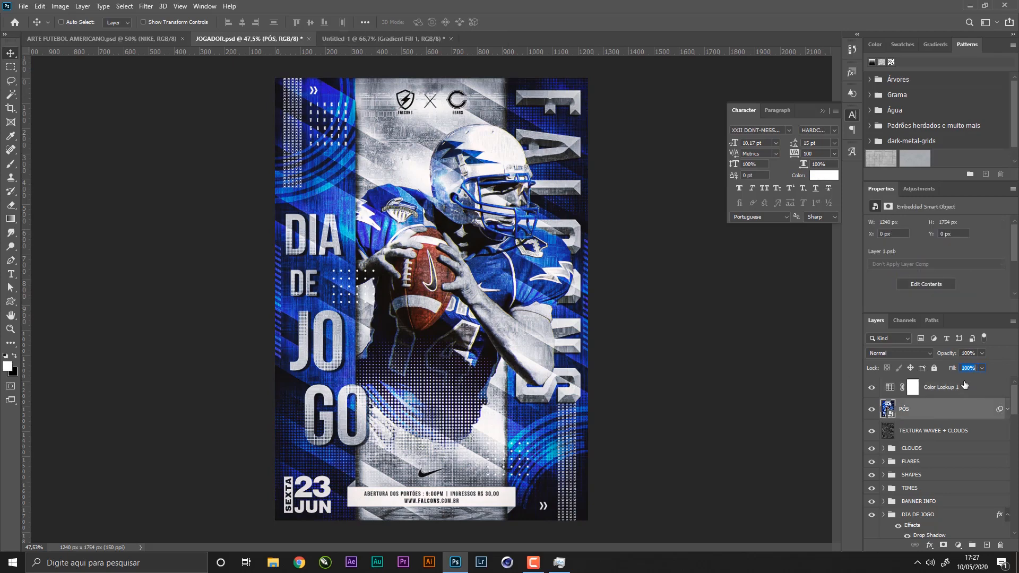
click(969, 354)
text(50)
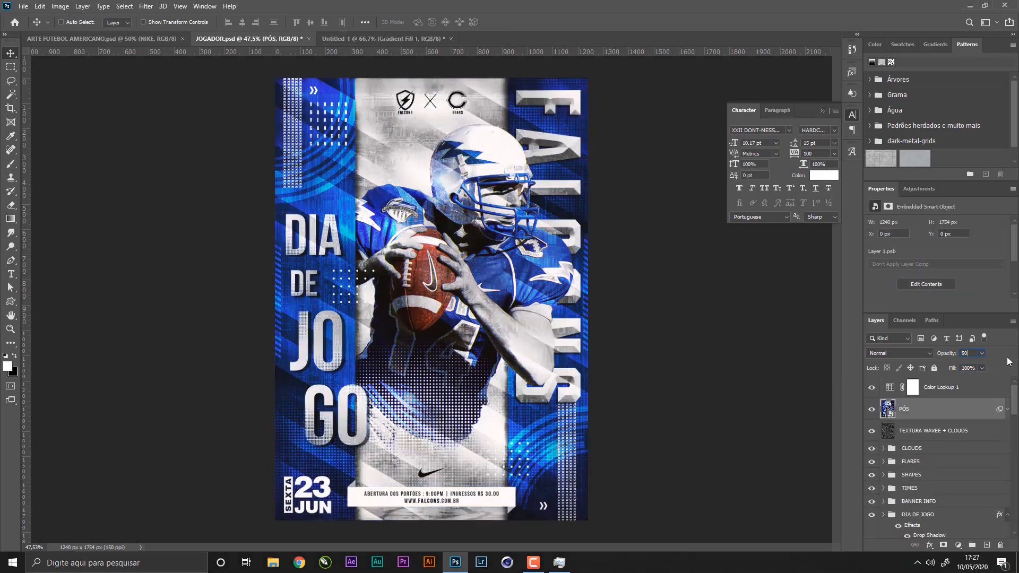
key(ctrl+s)
- Restore the Color Lookup 1 layer's opacity to 100%, reselect PÓS and save the document
click(943, 388)
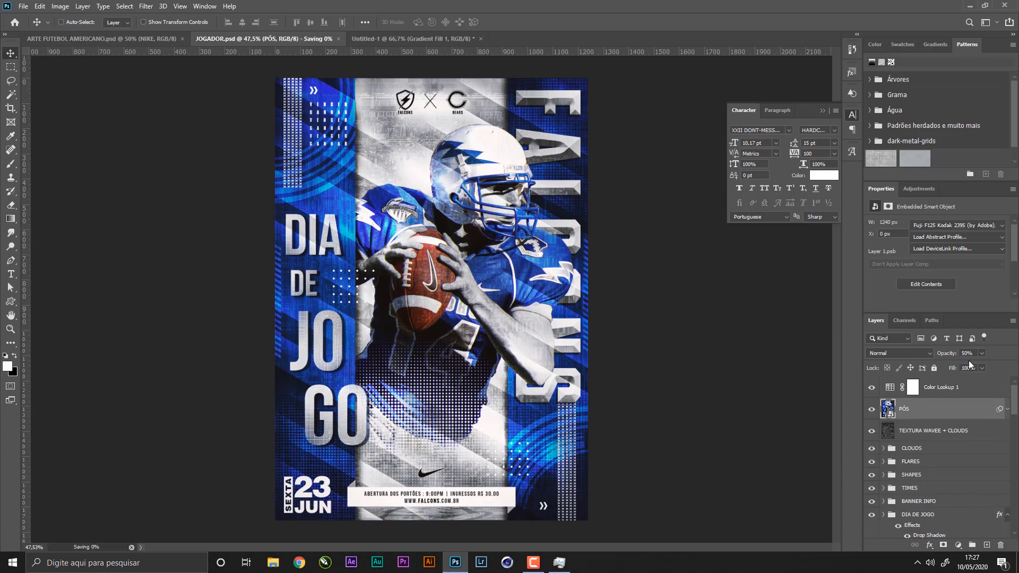
click(981, 353)
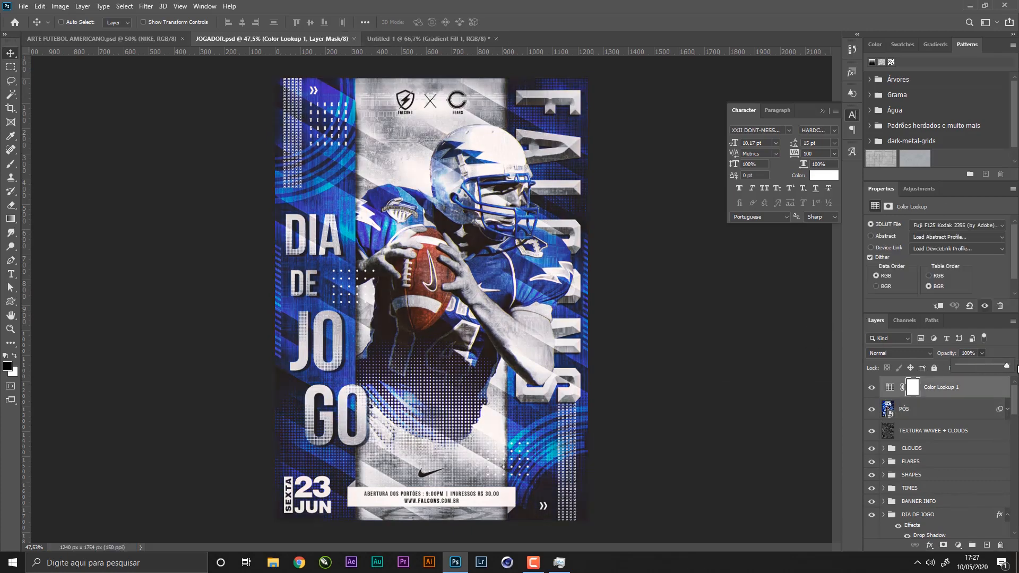
click(937, 410)
key(ctrl+s)
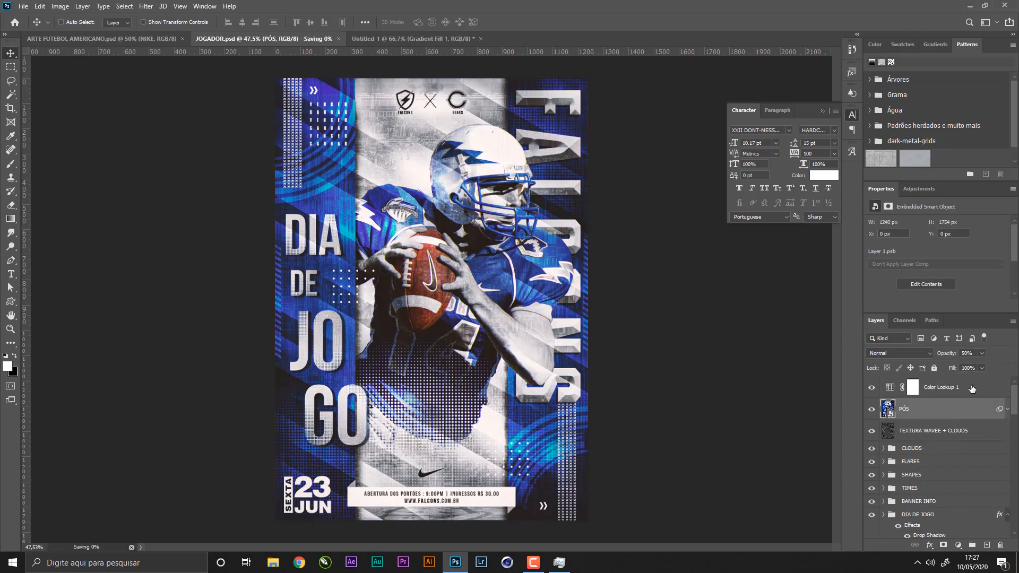
- Compare the poster with and without the PÓS and Color Lookup 1 layers, leave both visible and save the document
click(871, 409)
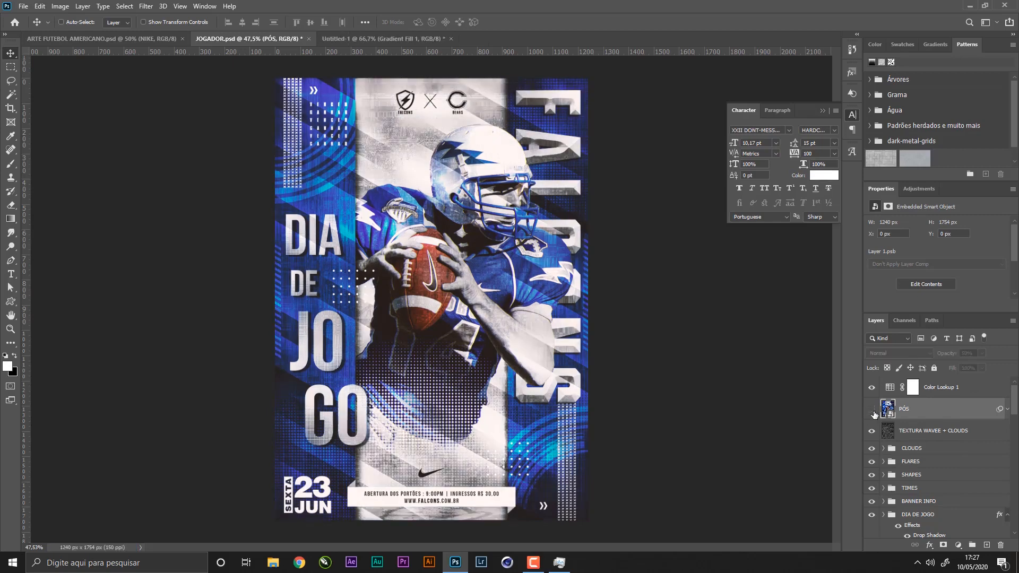
click(872, 388)
click(872, 411)
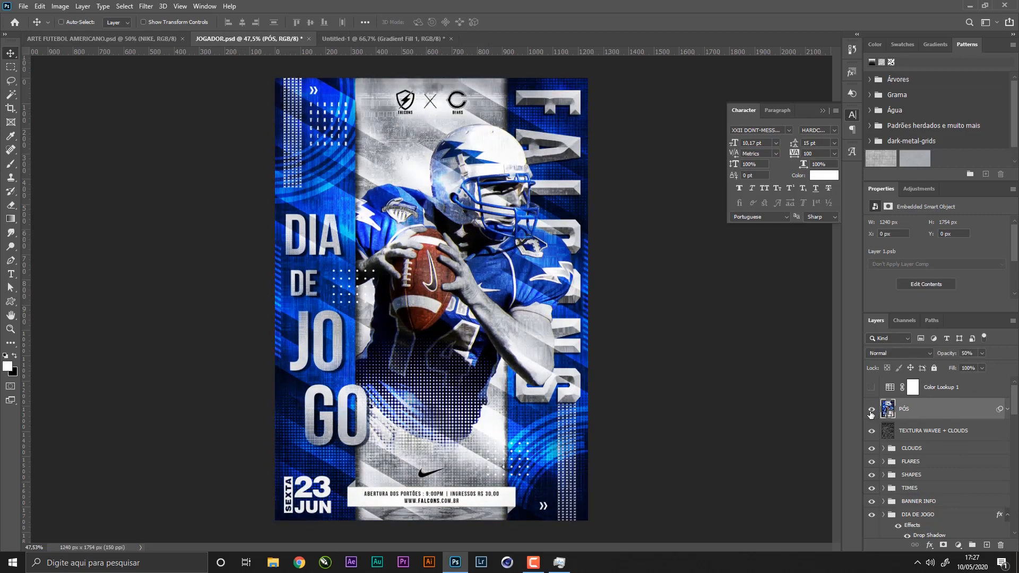
click(872, 413)
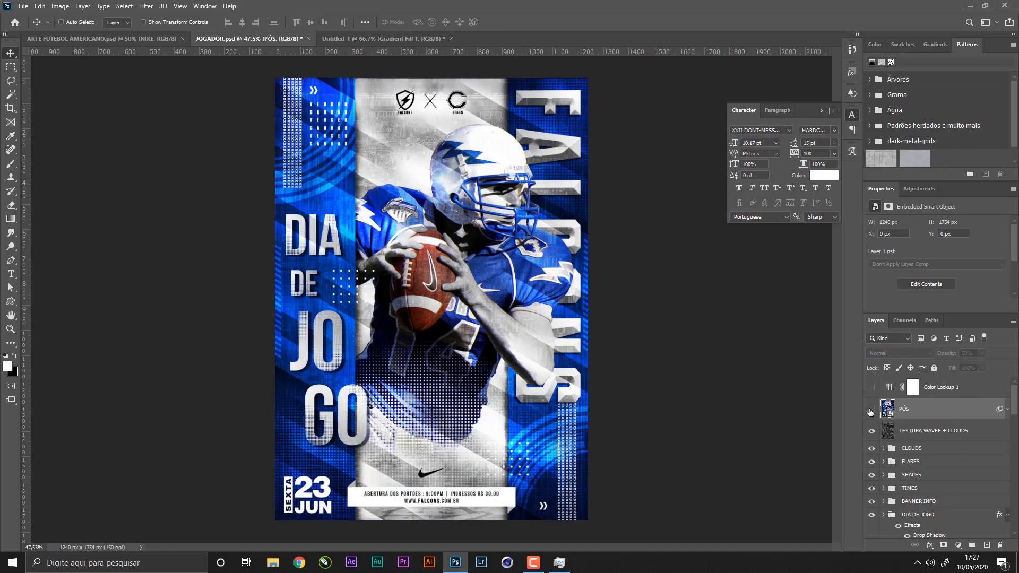
click(872, 412)
click(871, 412)
click(872, 412)
click(871, 389)
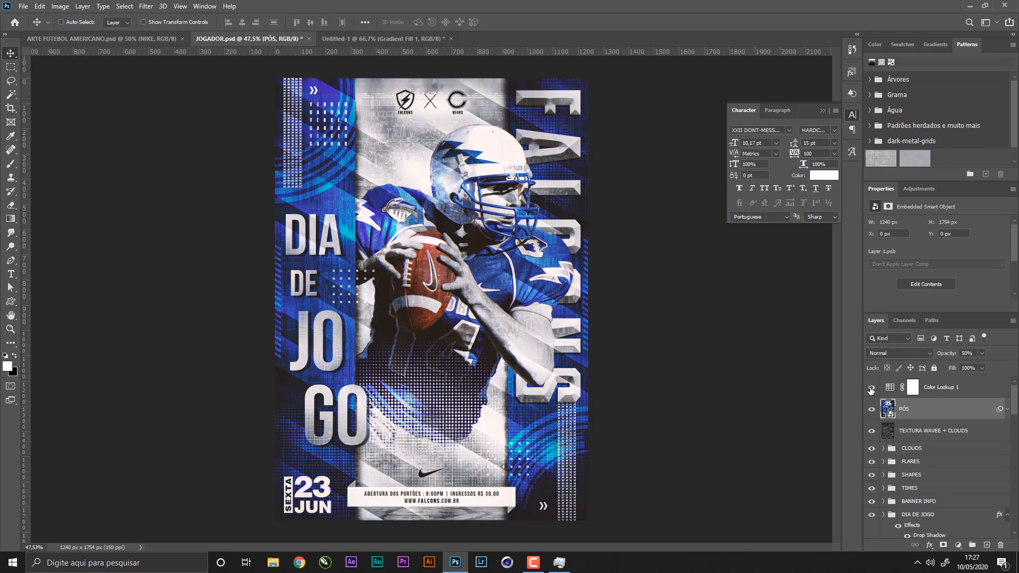
key(ctrl+s)
- Add a new layer above Color Lookup 1 and fill it with white
click(950, 392)
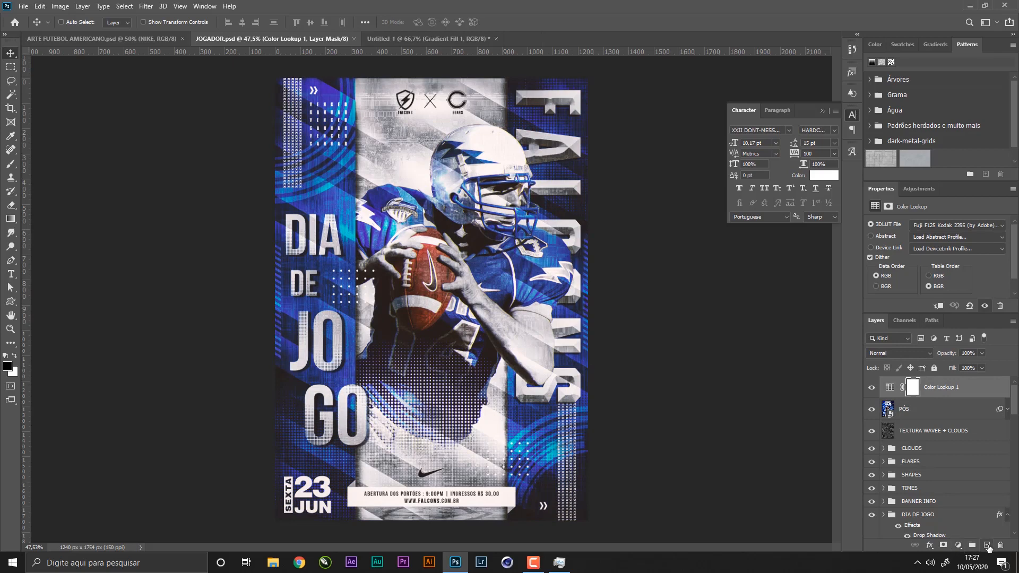
click(988, 546)
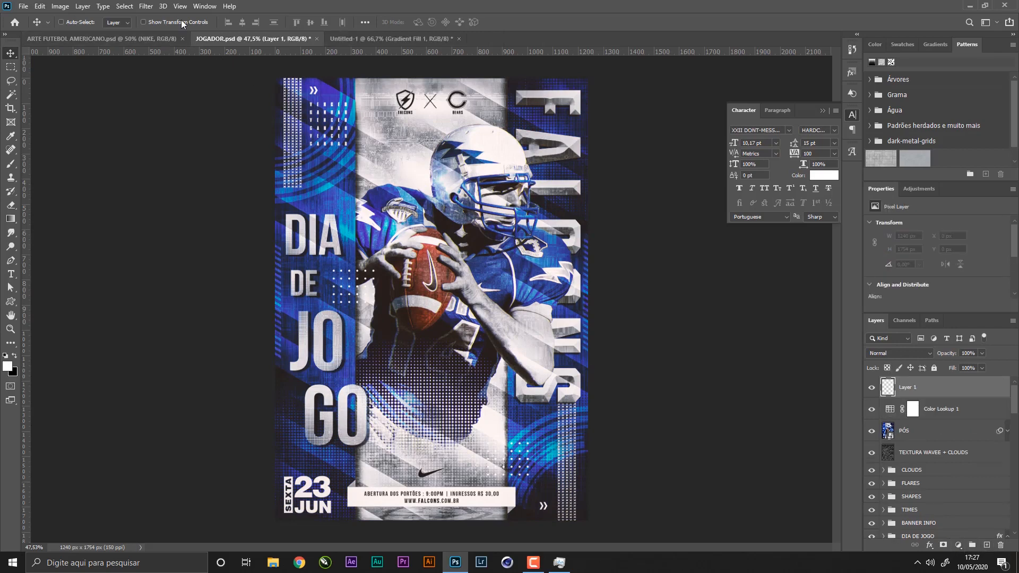
key(alt+BackSpace)
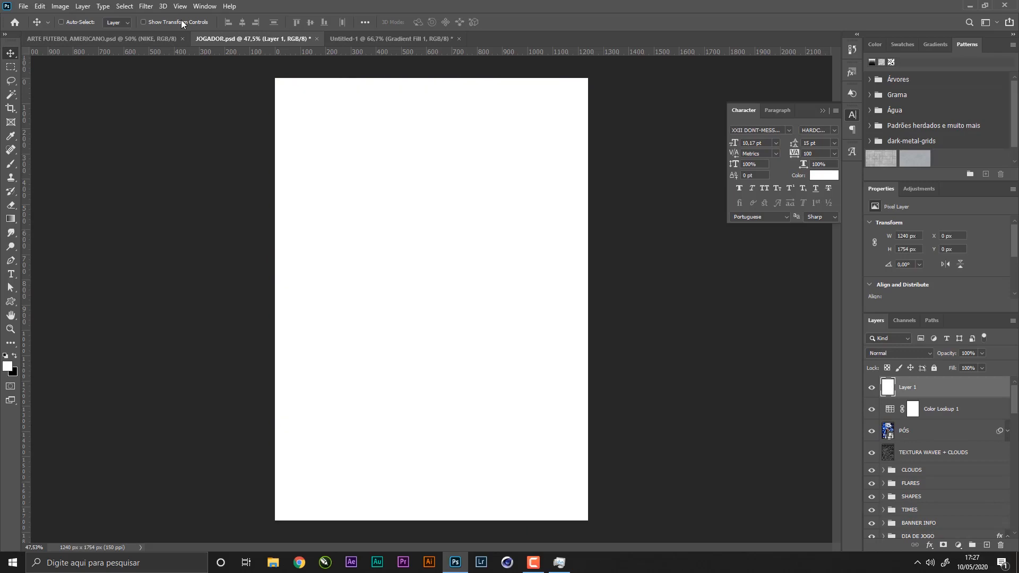
- Apply the Add Noise filter to the white layer with an amount of 70%, Uniform distribution and Monochromatic
click(146, 6)
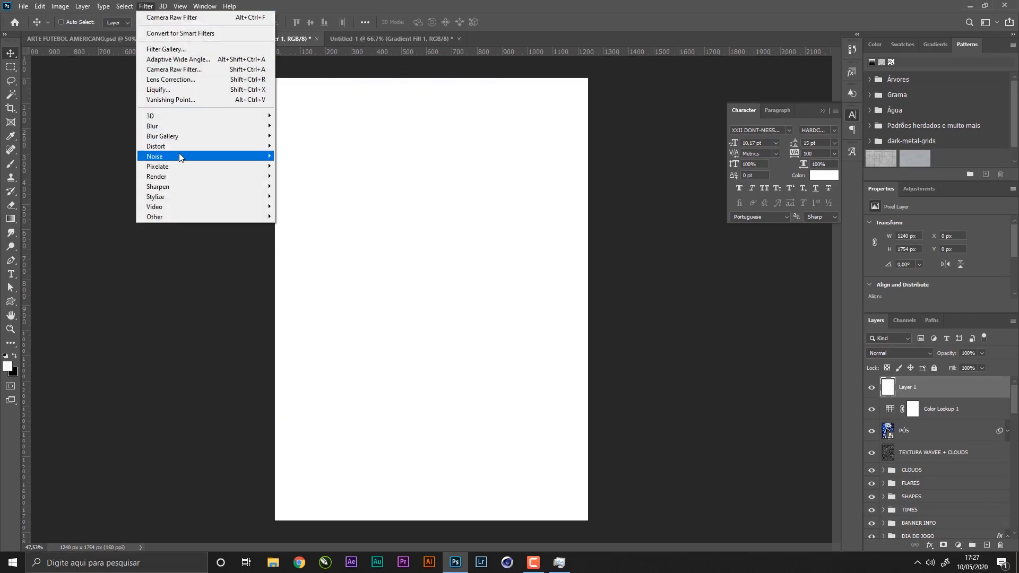
mouse_move(213, 156)
click(300, 156)
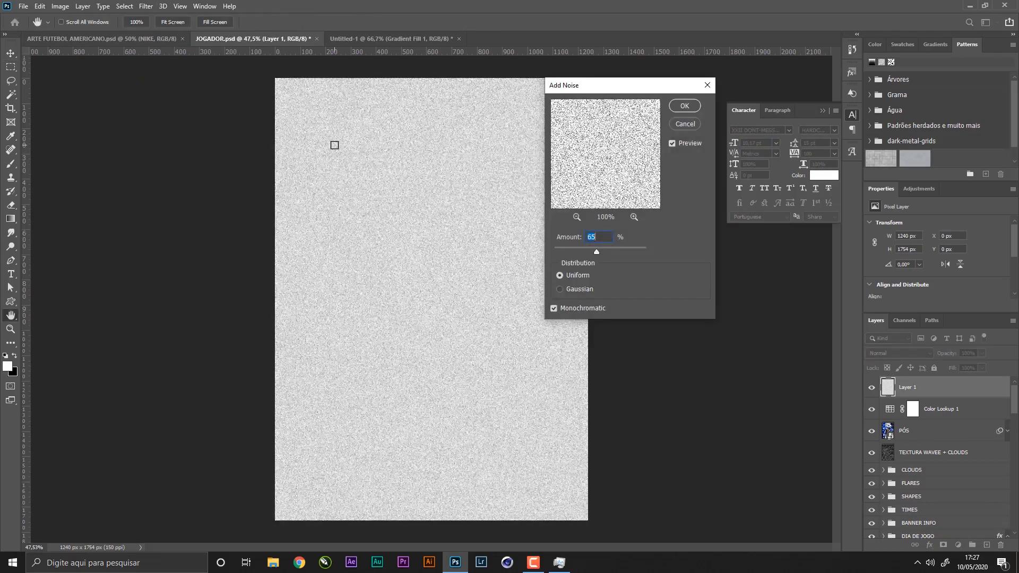
drag(609, 249, 594, 251)
text(70)
key(Return)
mouse_move(520, 315)
mouse_down()
mouse_move(566, 322)
mouse_move(521, 329)
mouse_up()
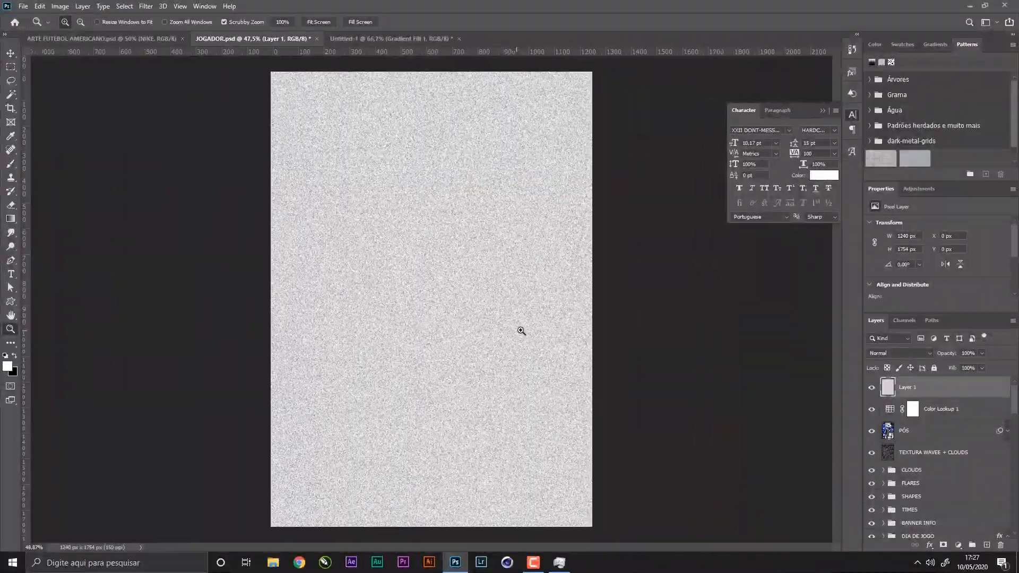
- Set the noise layer's blend mode to Color Burn and its opacity to 50%
click(875, 352)
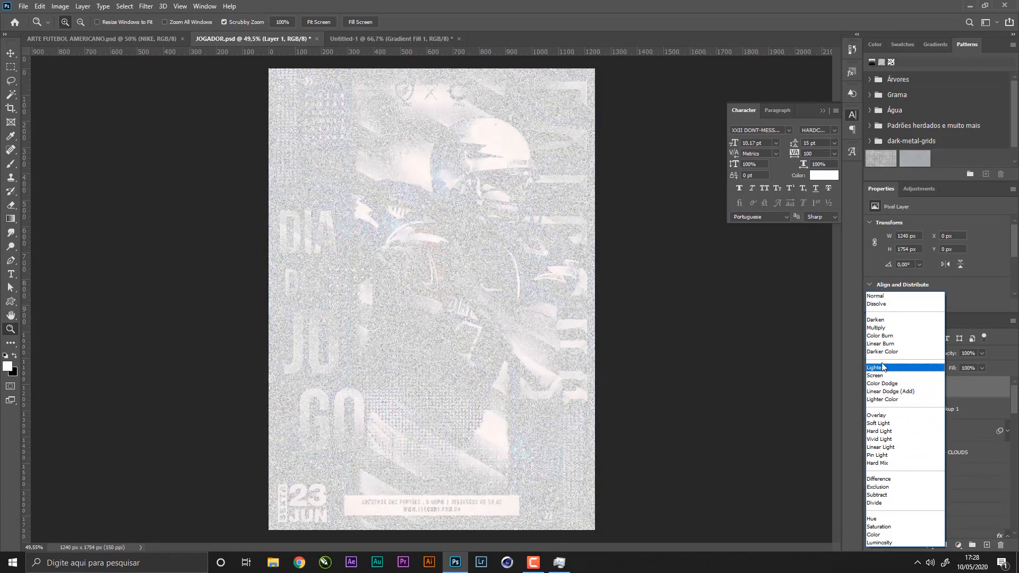
click(881, 336)
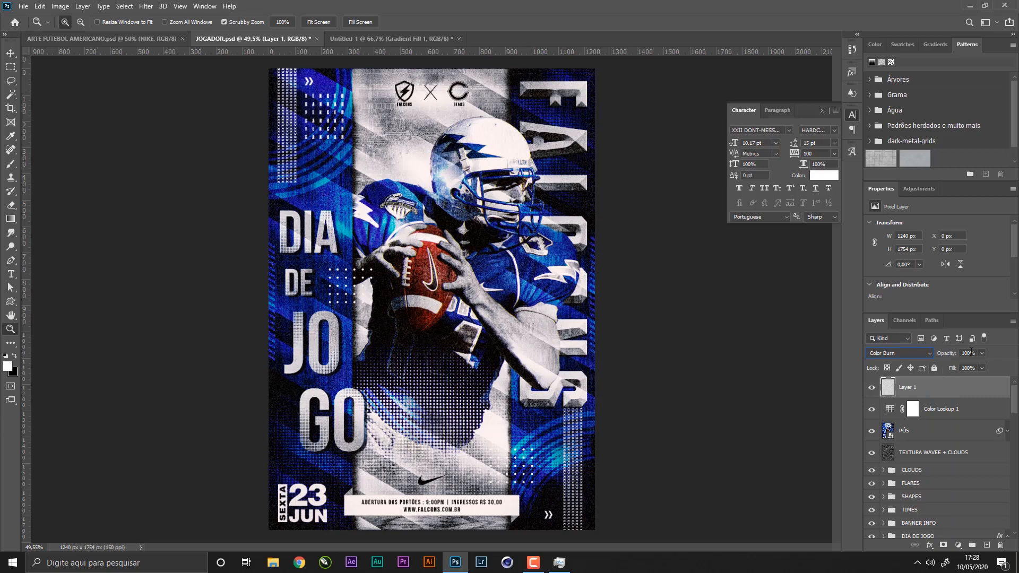
click(955, 334)
click(968, 352)
text(5)
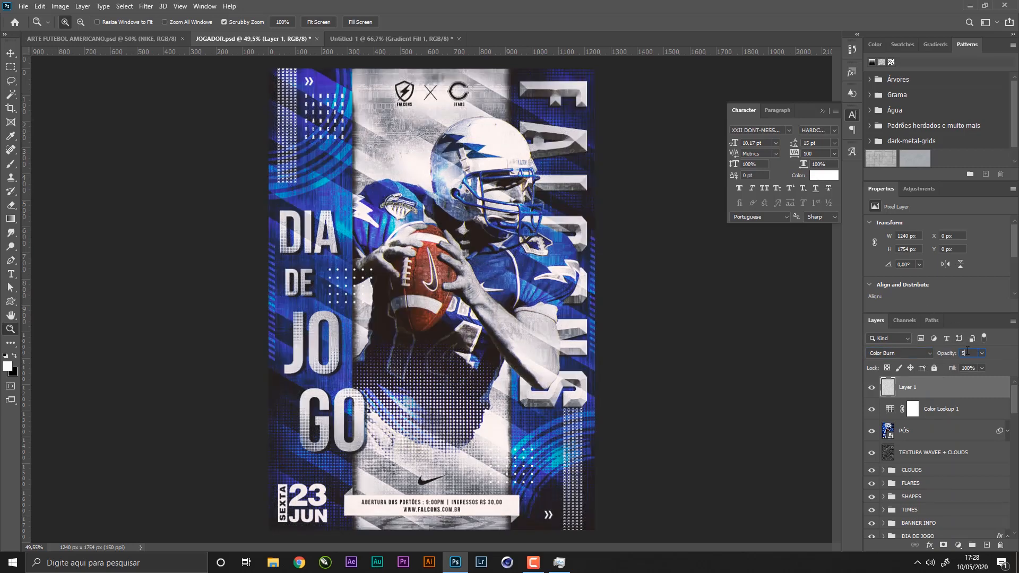
text(0)
key(Return)
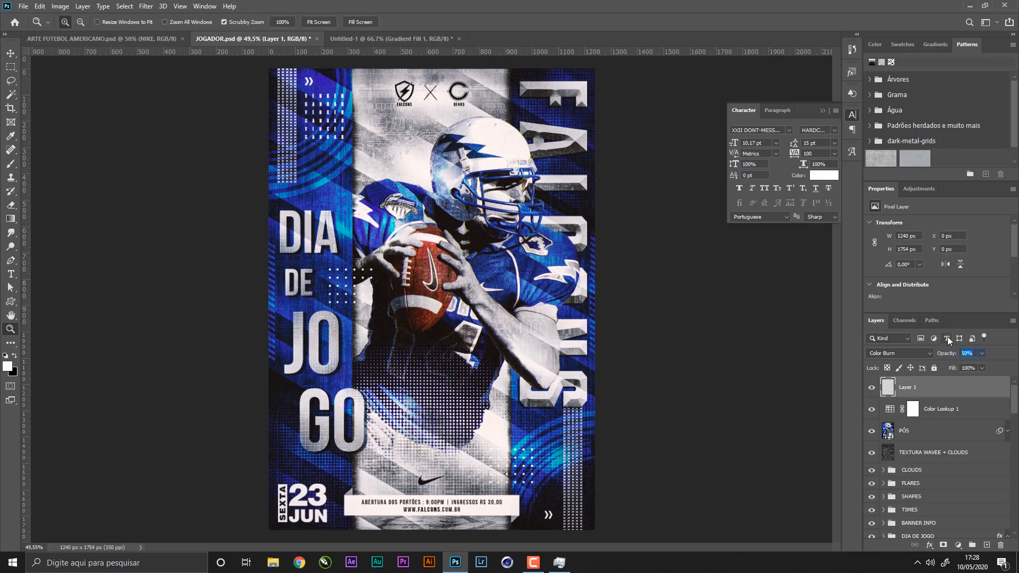
- Reduce the noise layer's opacity to 30% and save the document
text(30)
key(Return)
key(ctrl+s)
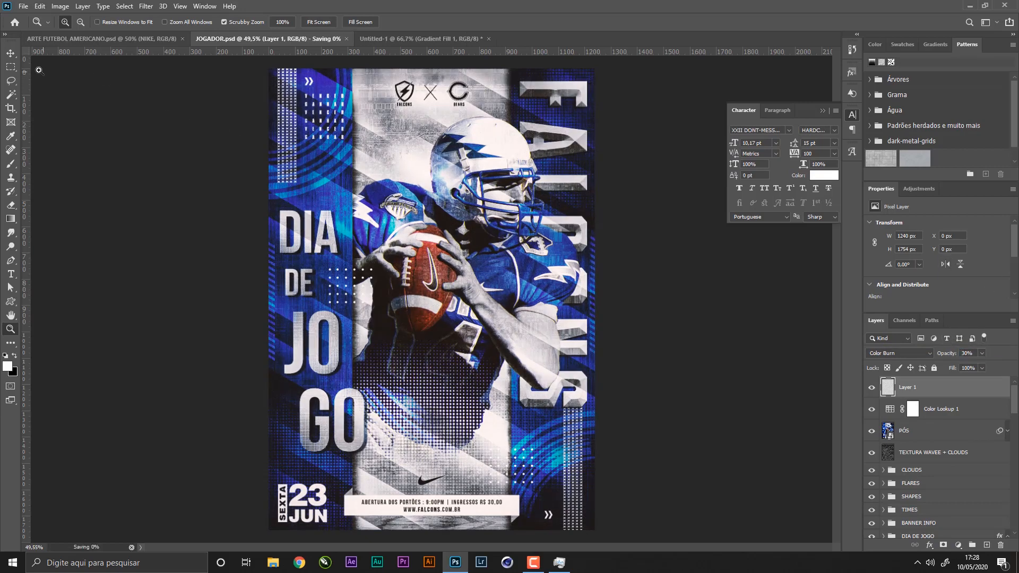
- Rename the noise layer, Layer 1, as NOISE
key(v)
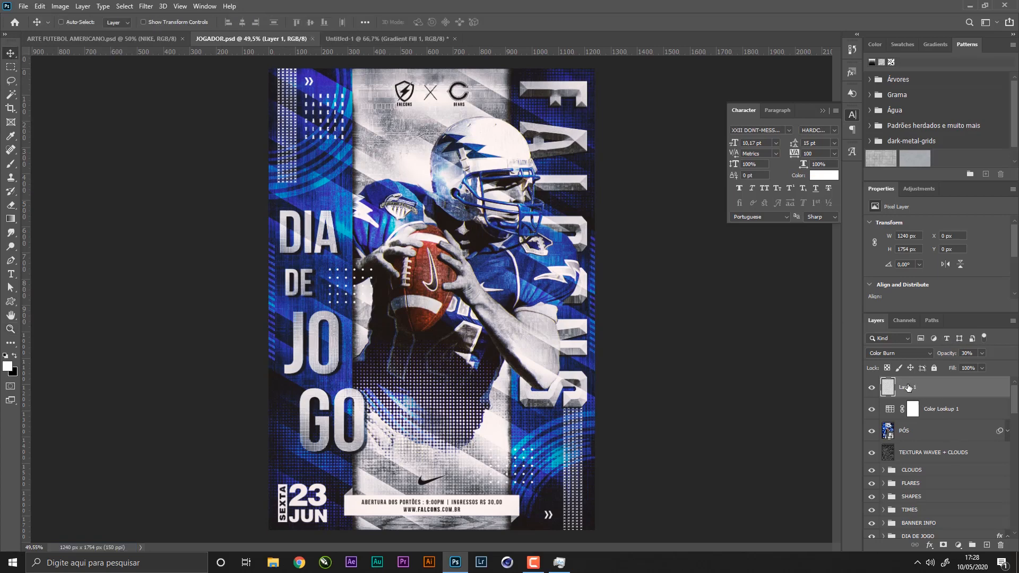
double_click(907, 388)
text(noise)
key(ctrl+a)
key(Return)
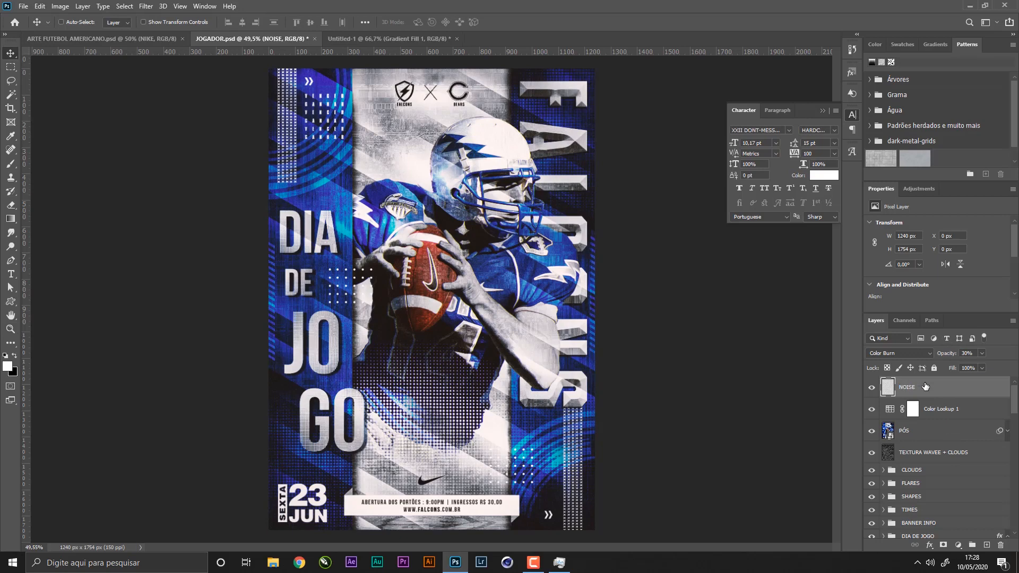
- Group the NOISE, Color Lookup 1, PÓS and TEXTURA WAVEE + CLOUDS layers together
double_click(925, 440)
click(999, 118)
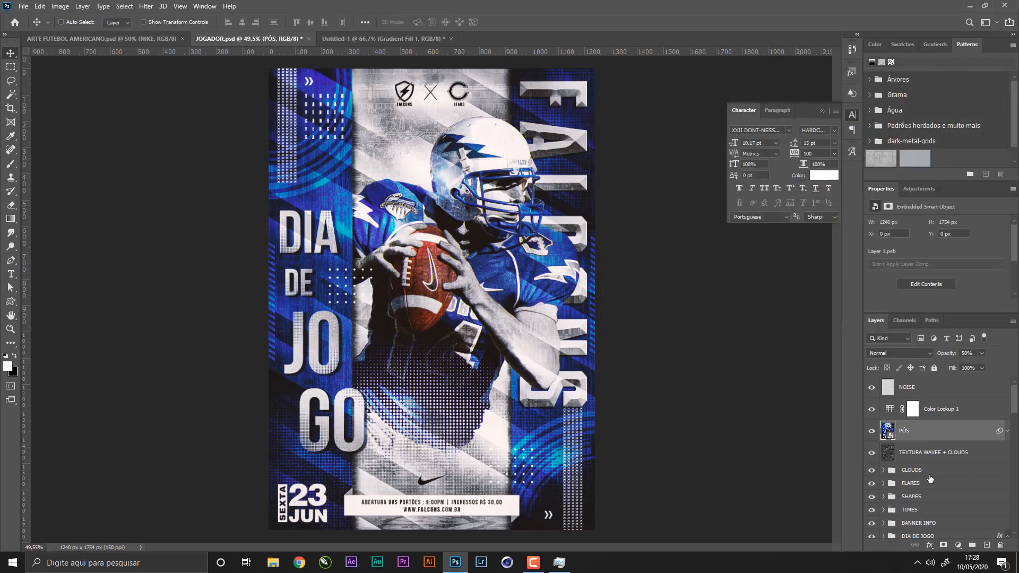
shift+click(935, 456)
shift+click(932, 390)
key(ctrl+g)
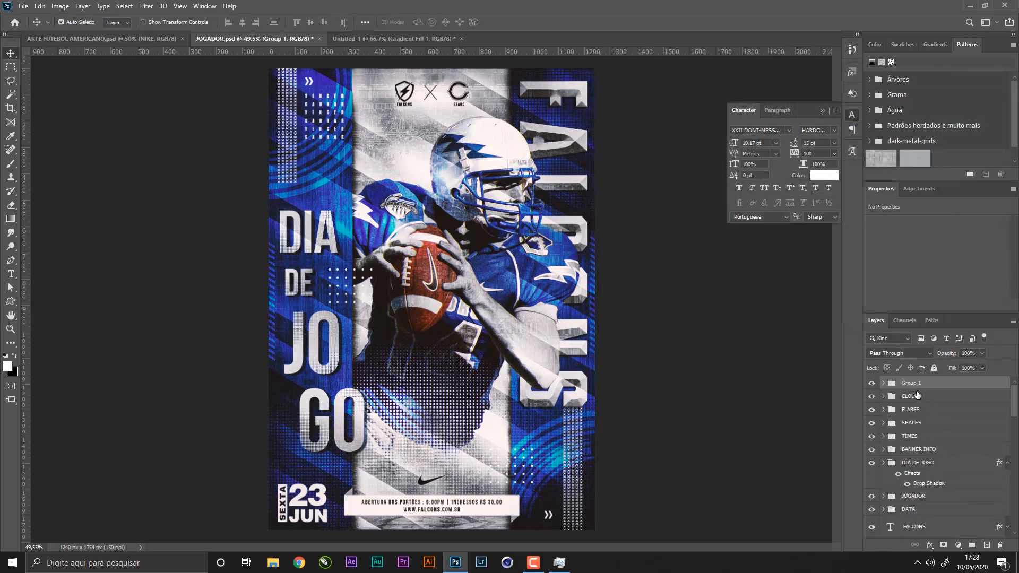
- Rename the new group as PÓS PRODUÇÃO and save the document
double_click(933, 384)
text(PÓS PRODUÇÃO)
key(Return)
key(ctrl+s)
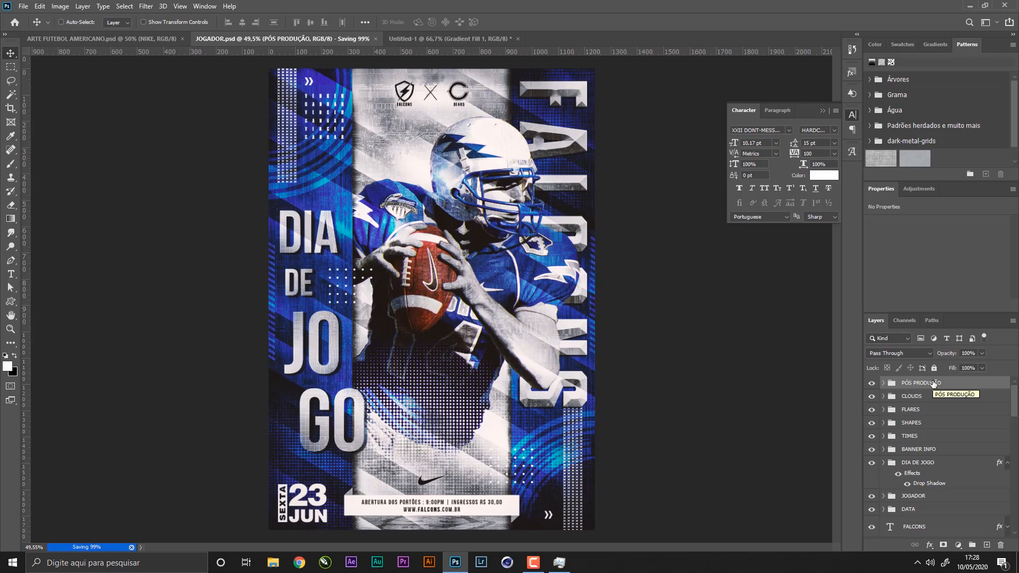